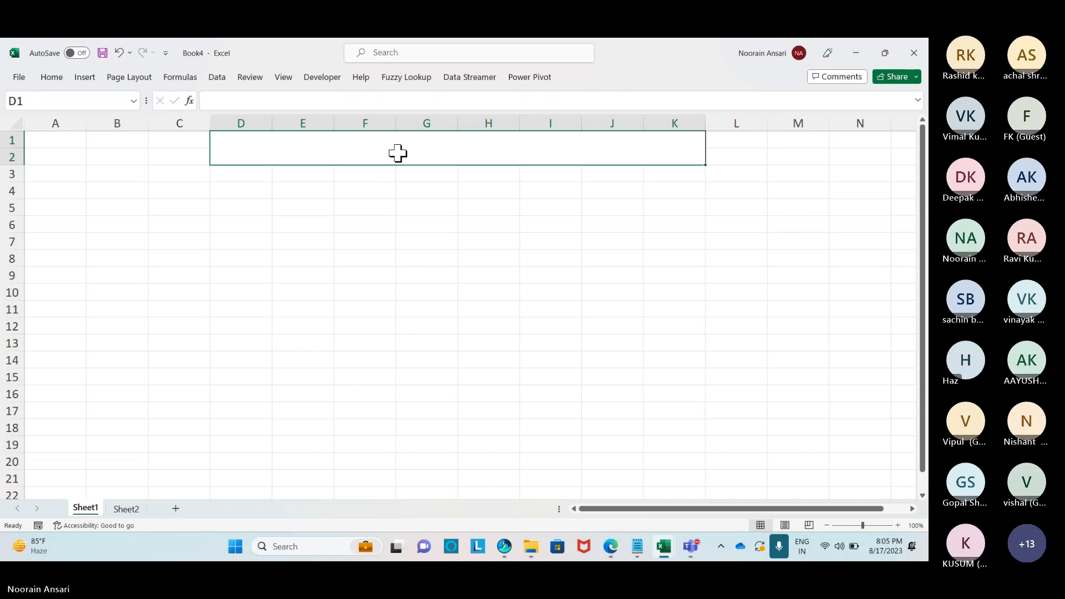
# Type 'MIS & Analytics Training' into merged D1:K2 and increase its font size twice.
pyautogui.write('MIS &')
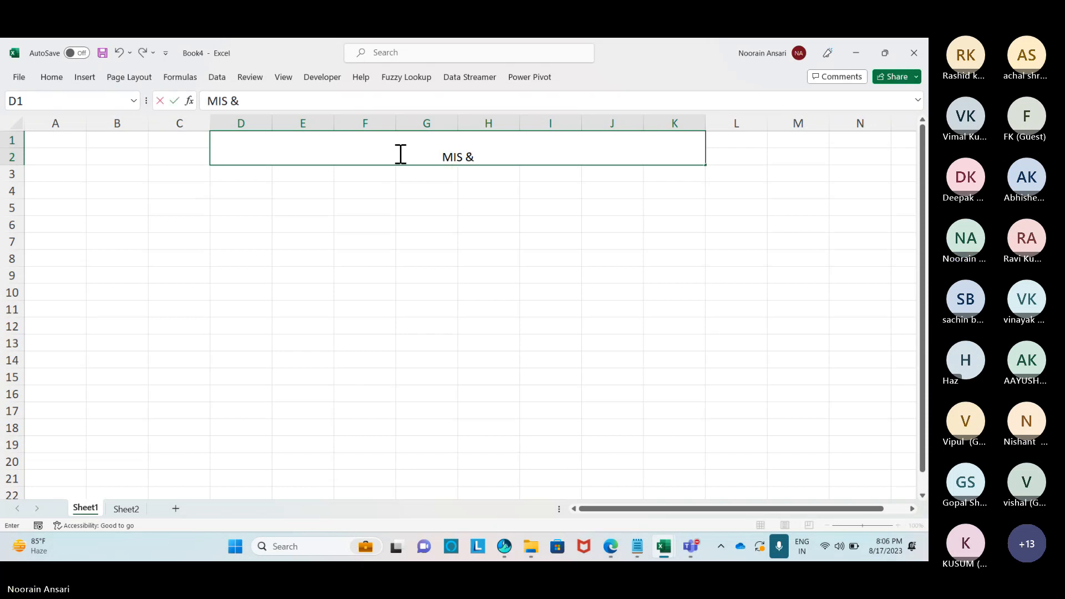
pyautogui.write(' Analytics Training')
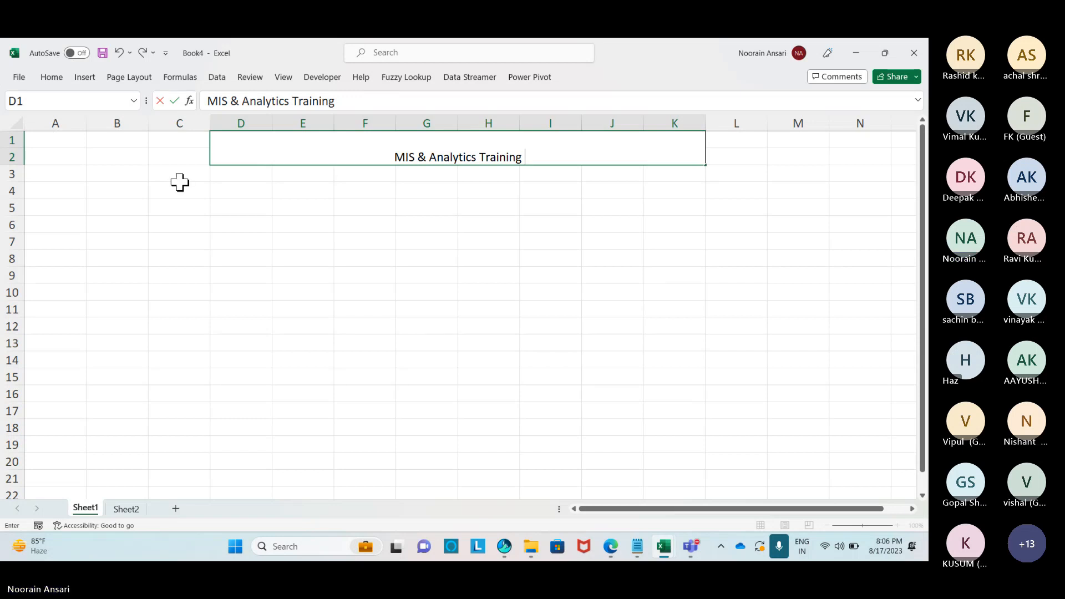
pyautogui.click(428, 188)
pyautogui.click(458, 159)
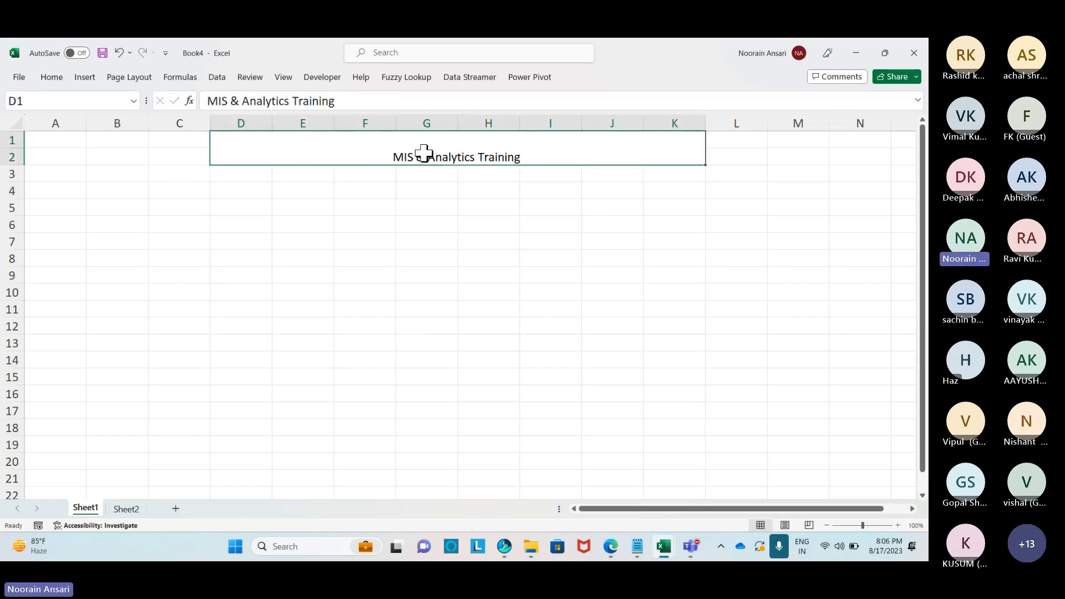
pyautogui.click(51, 77)
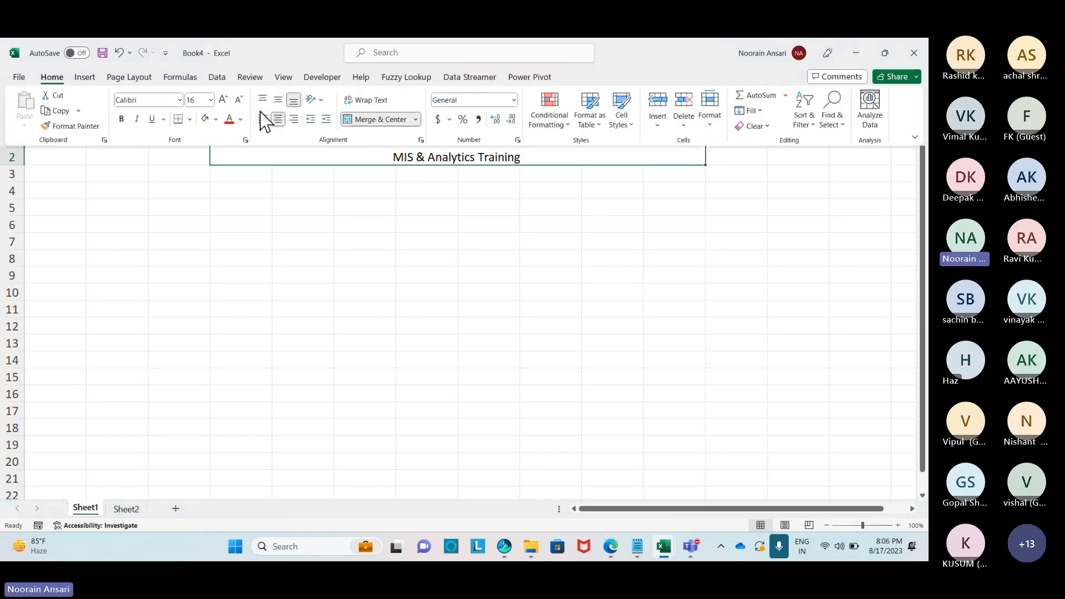
pyautogui.click(223, 101)
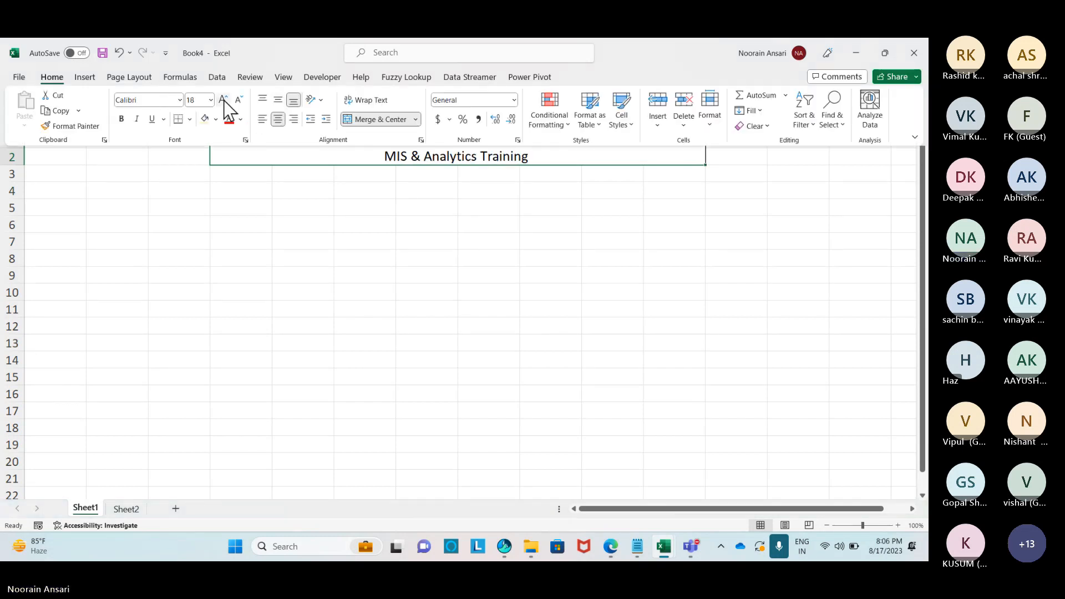
pyautogui.click(224, 101)
# Append ' - EPISODE 4' to the title text.
pyautogui.click(350, 160)
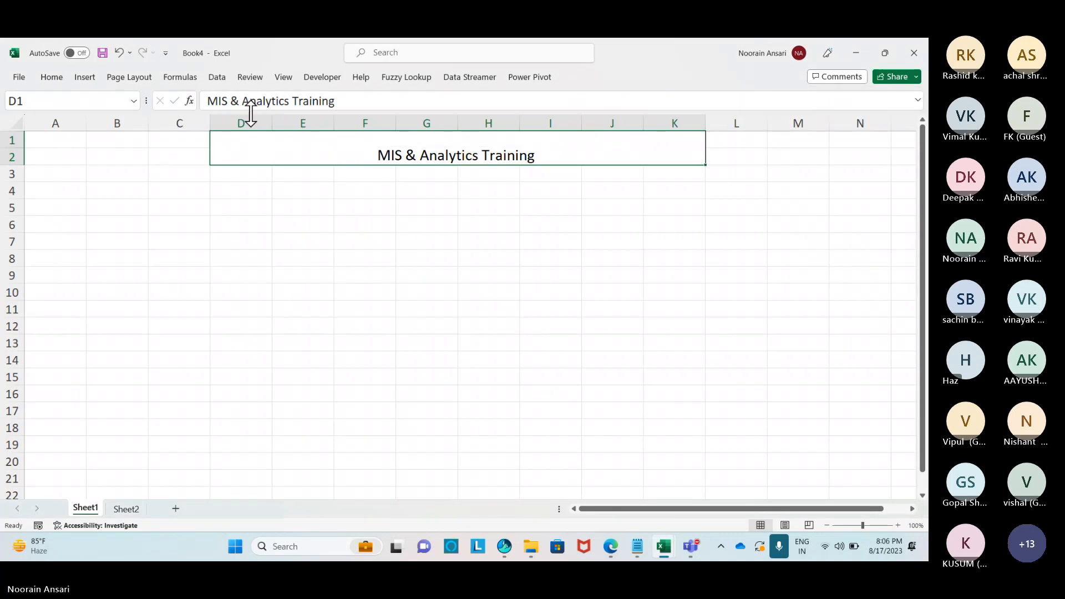
pyautogui.click(340, 102)
pyautogui.write('-')
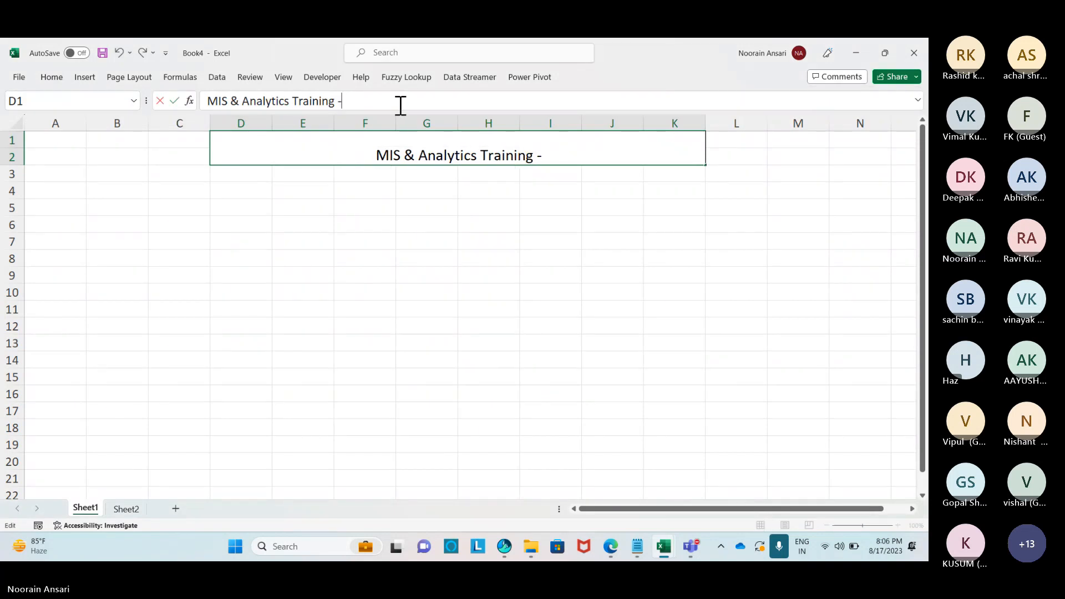
pyautogui.write(' EPISODE')
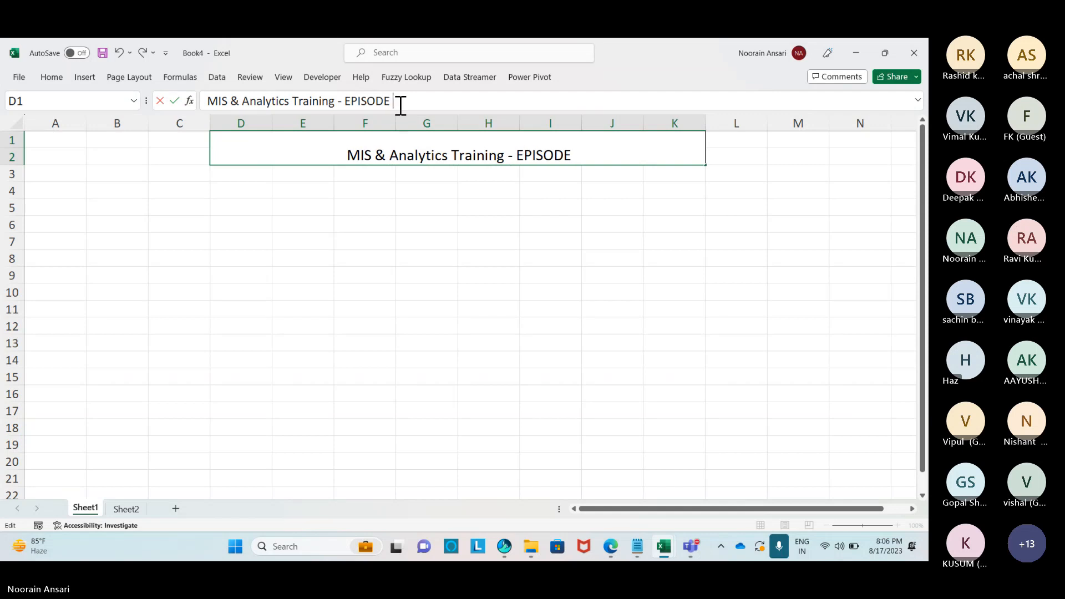
pyautogui.write(' 4')
pyautogui.press('Return')
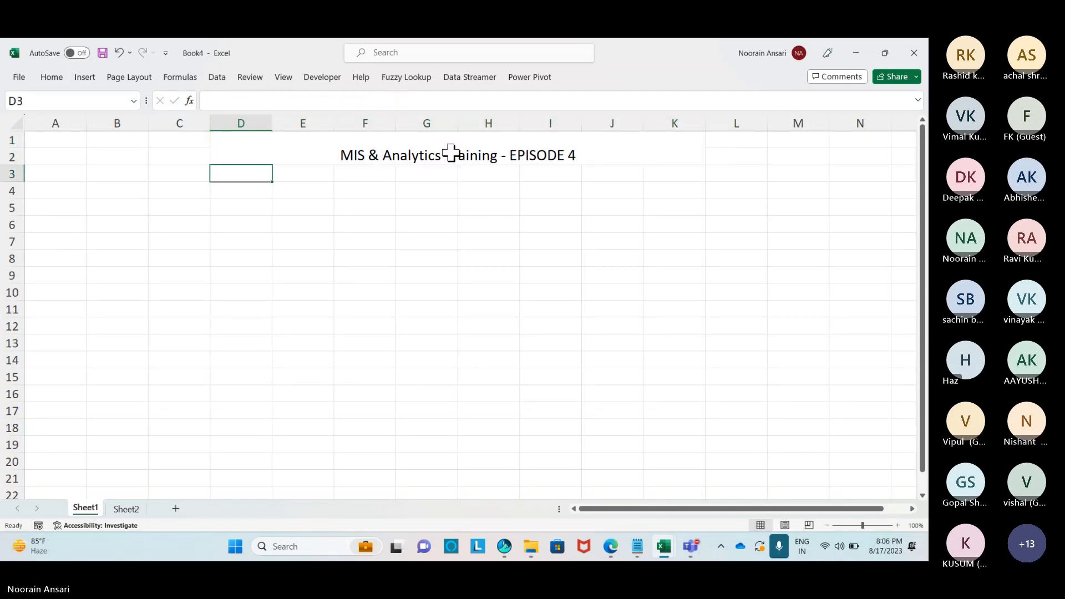
# Make the title middle-aligned, bold, size 24, with a light orange fill.
pyautogui.click(350, 155)
pyautogui.click(51, 77)
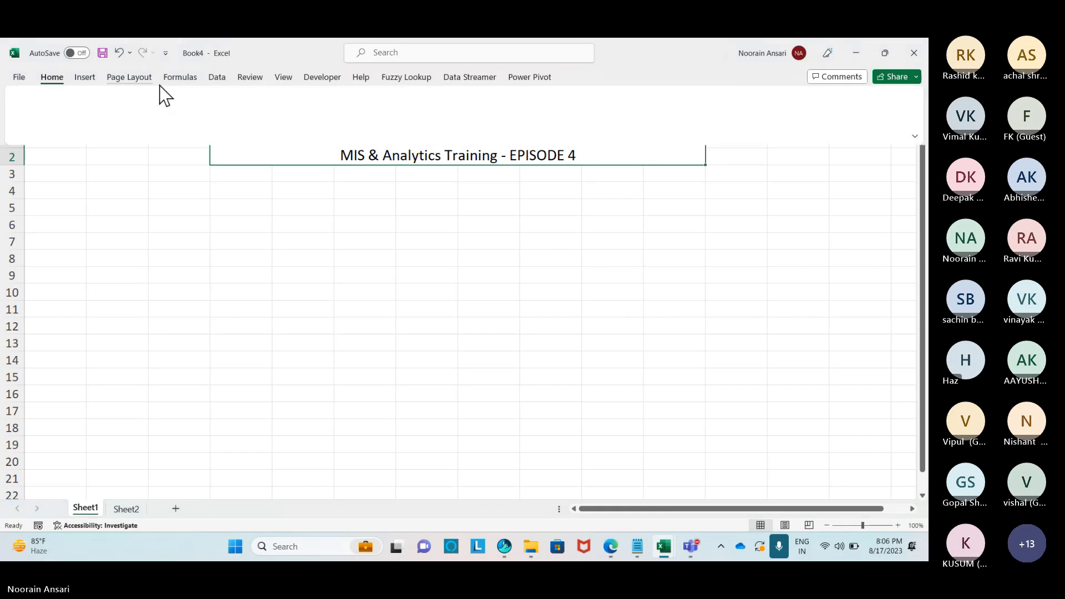
pyautogui.click(278, 101)
pyautogui.click(223, 100)
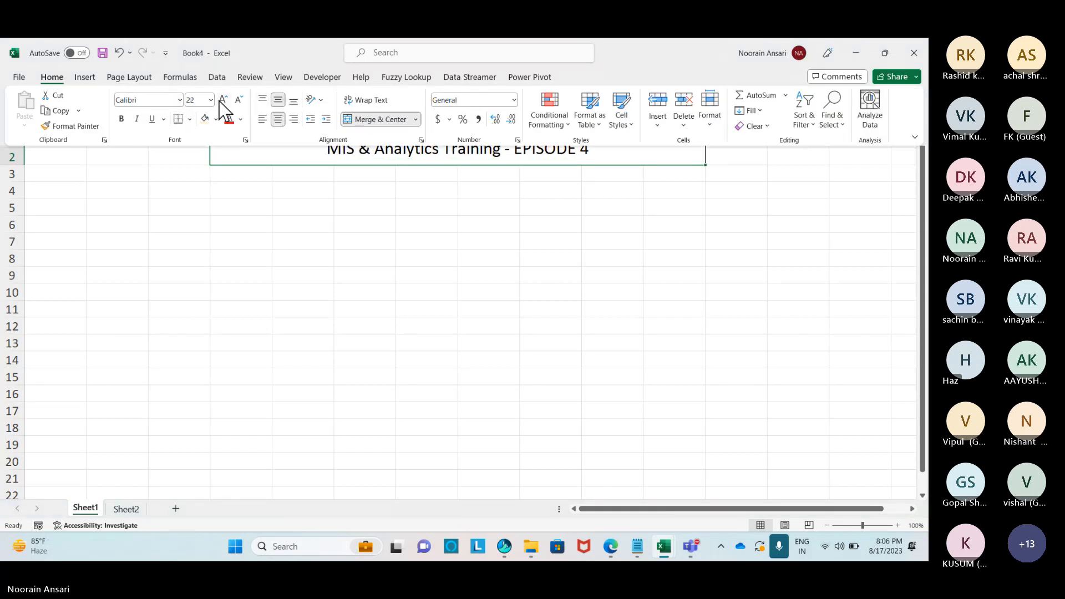
pyautogui.click(223, 100)
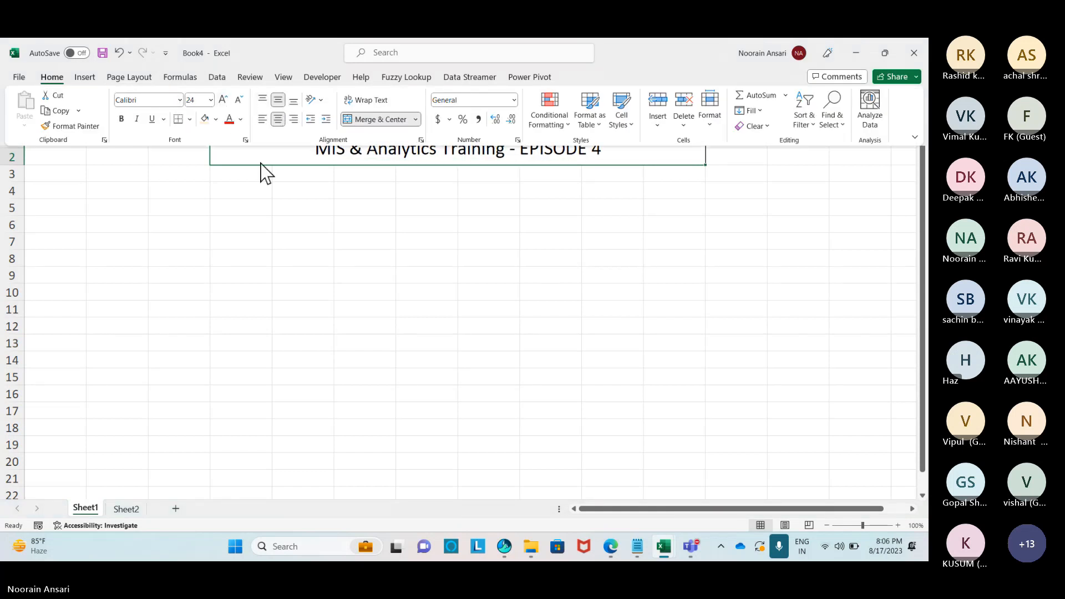
pyautogui.click(121, 119)
pyautogui.click(208, 121)
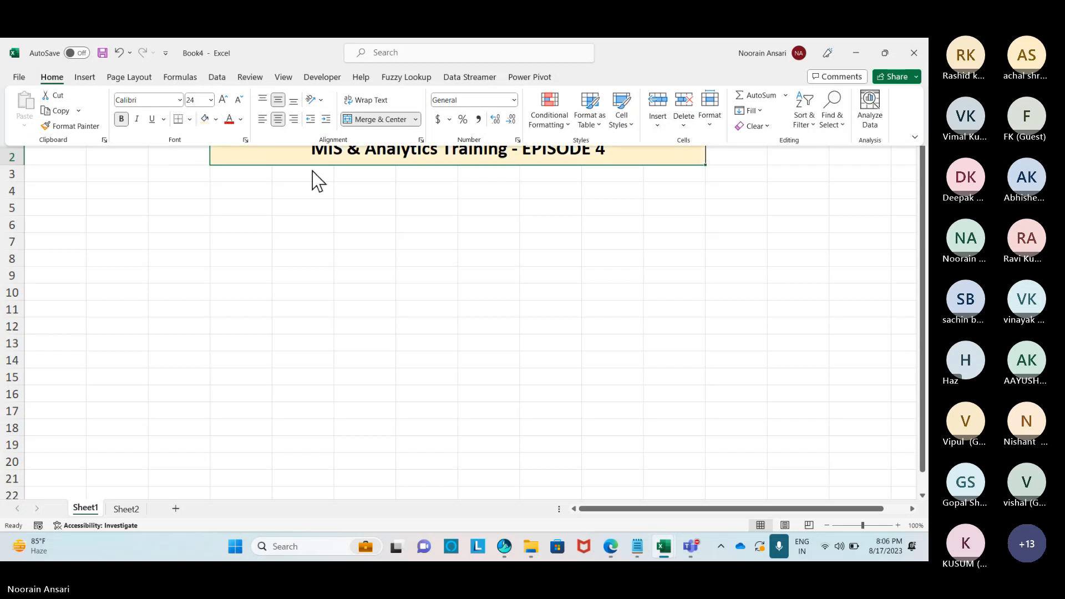
# Widen column F by dragging its right border.
pyautogui.click(333, 206)
pyautogui.click(333, 206)
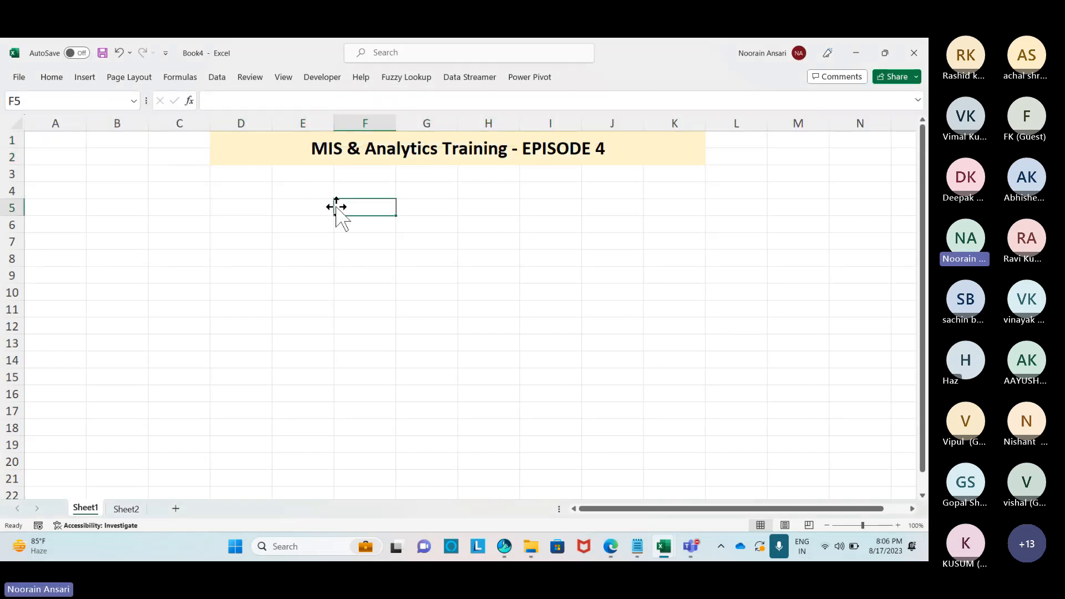
pyautogui.click(353, 223)
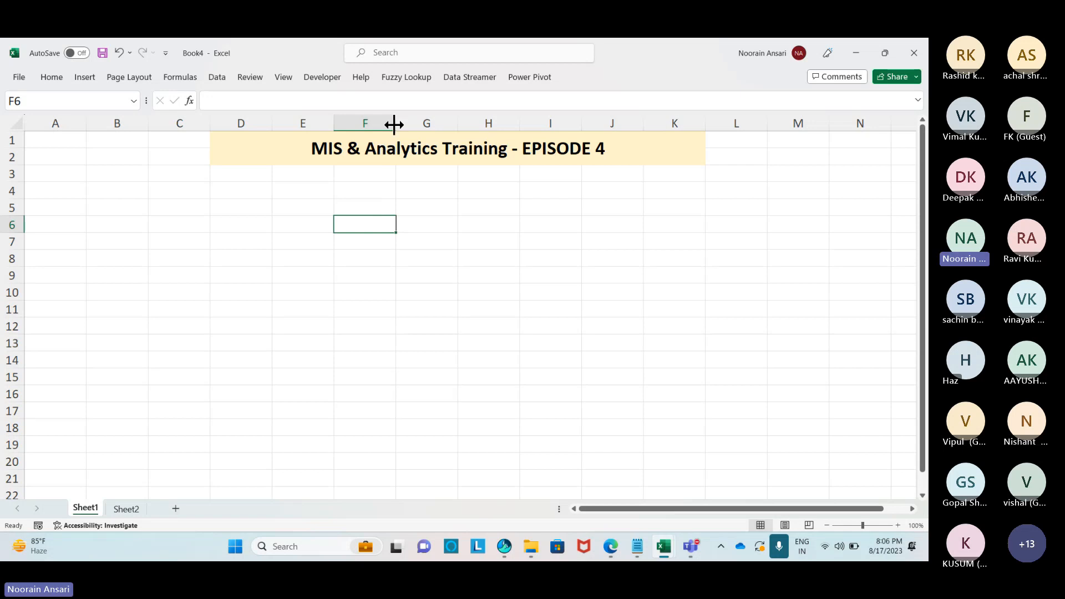
pyautogui.moveTo(396, 123); pyautogui.dragTo(410, 123)
pyautogui.click(376, 210)
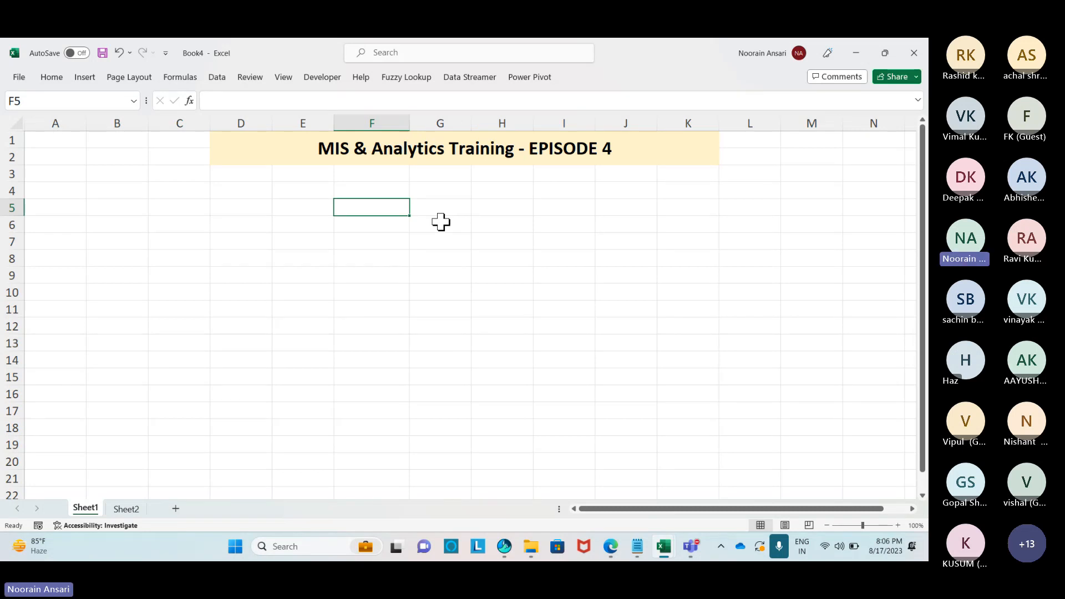
# Enter the heading 'Topics' in F5 and widen column F to fit.
pyautogui.write('Topics')
pyautogui.press('Return')
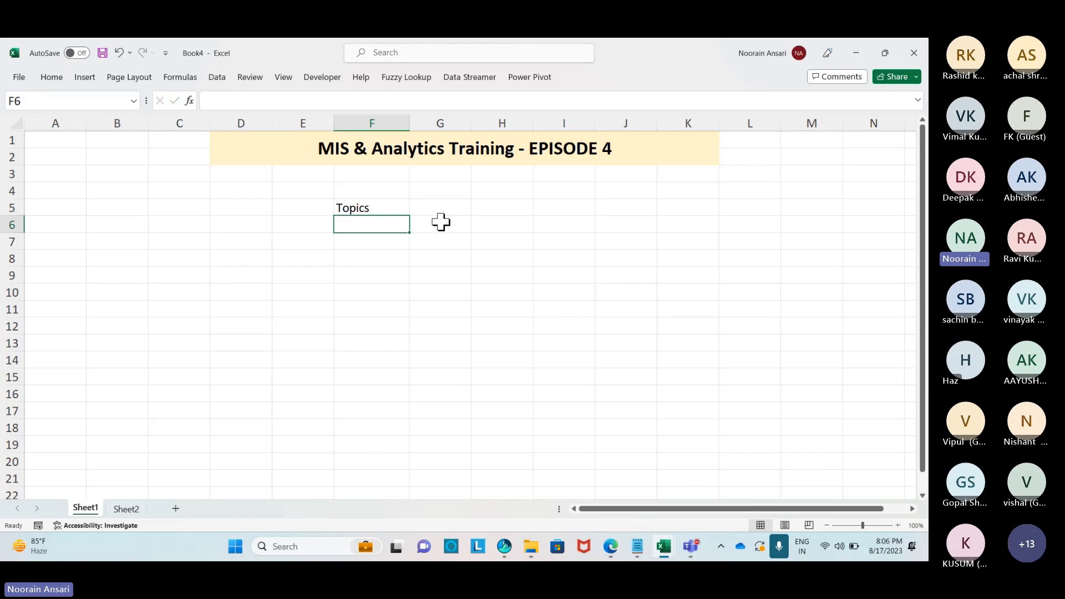
pyautogui.press('Up')
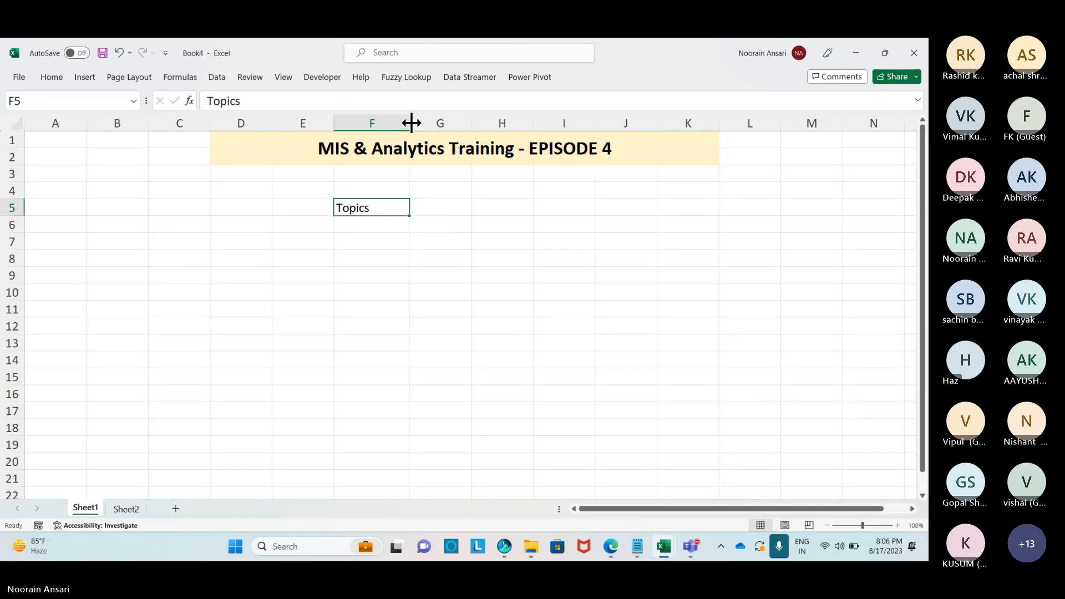
pyautogui.moveTo(410, 123); pyautogui.dragTo(430, 123)
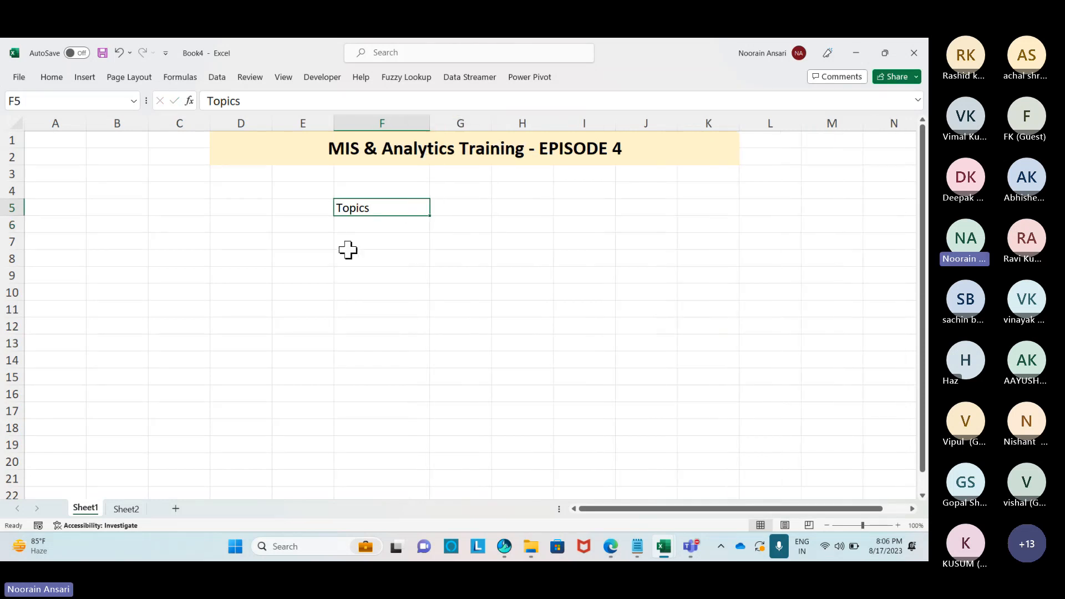
# Add topic 1, 'Data Sorting', with its number in E6.
pyautogui.click(366, 222)
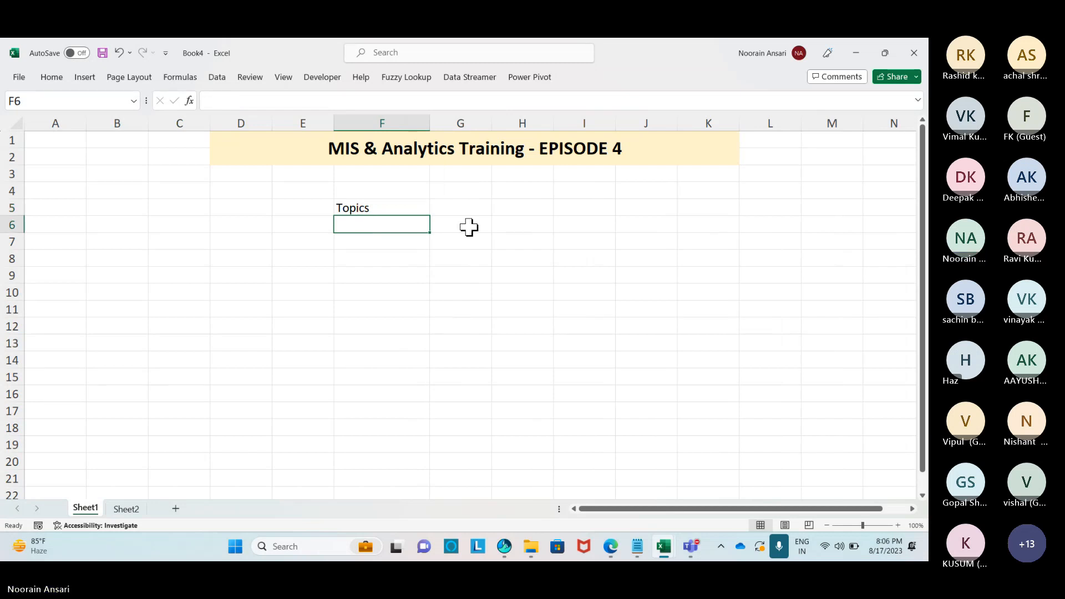
pyautogui.press('Left')
pyautogui.write('1')
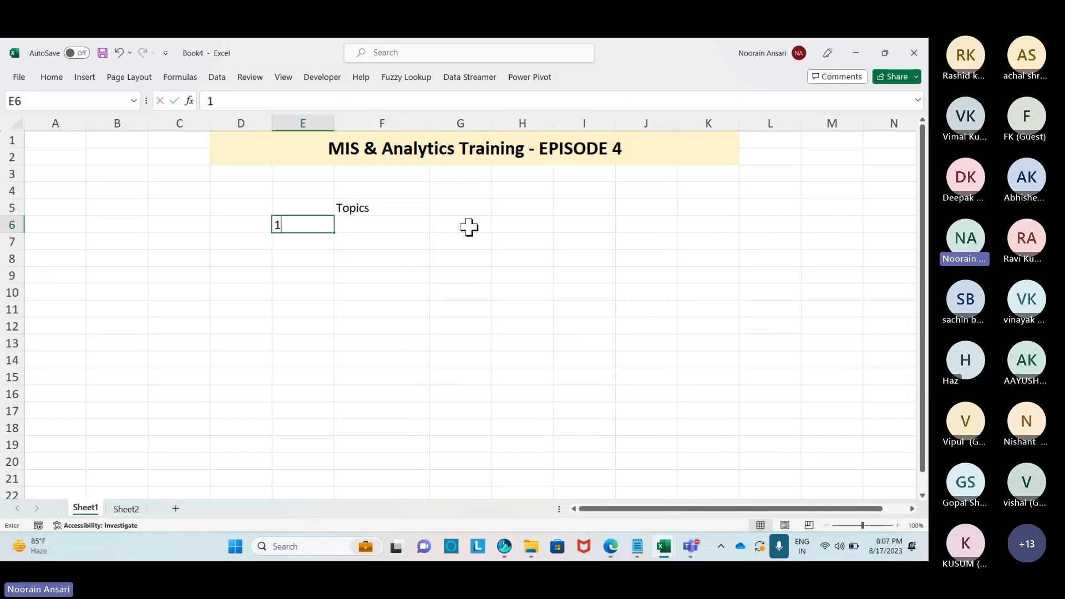
pyautogui.press('Right')
pyautogui.write('Data Spr')
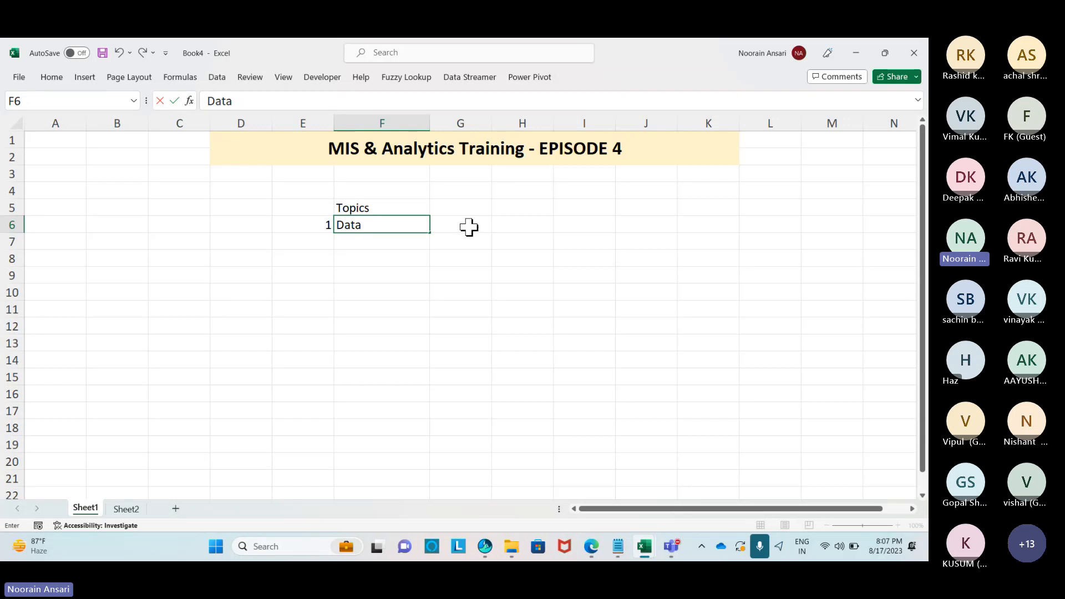
pyautogui.press('BackSpace')
pyautogui.press('BackSpace')
pyautogui.press('BackSpace')
pyautogui.write('Sorting')
pyautogui.press('Return')
# Add topic 2 'Filter' and the next topic 'Adv. Filter' below it.
pyautogui.press('Left')
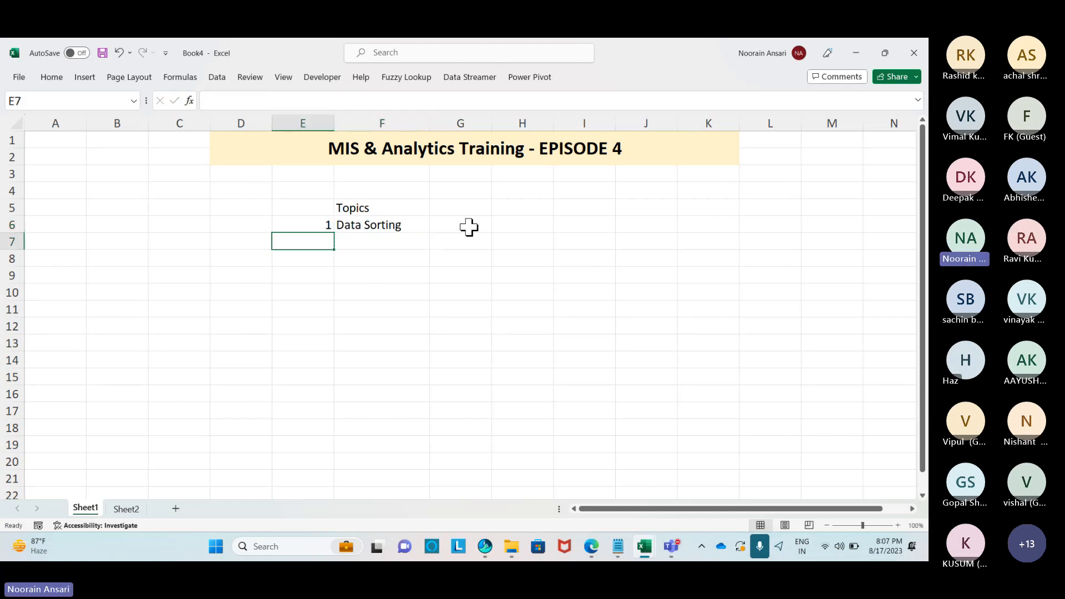
pyautogui.write('2')
pyautogui.press('Tab')
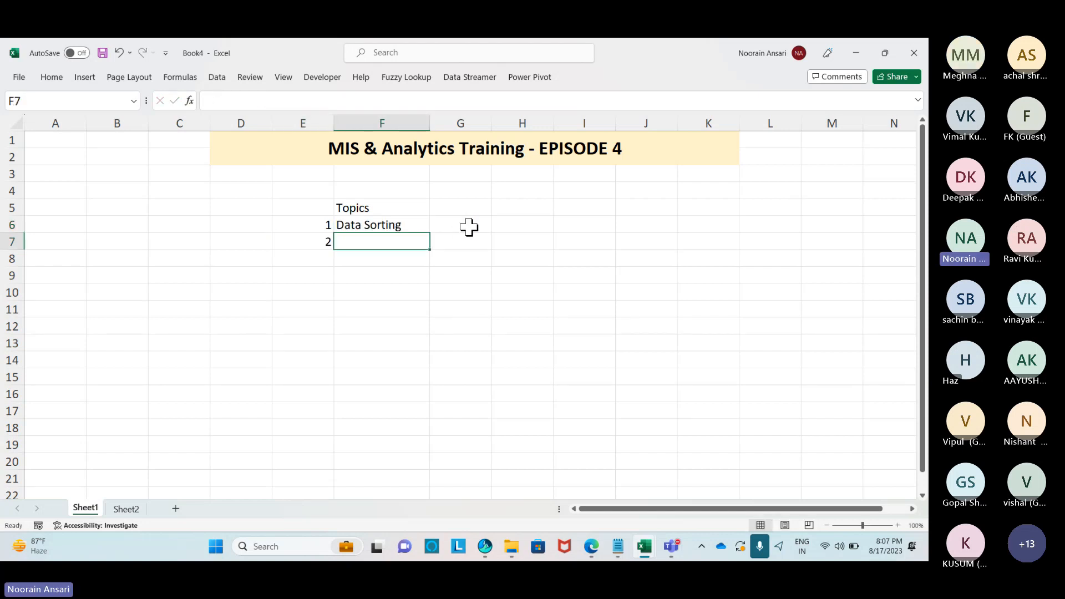
pyautogui.write('Filter')
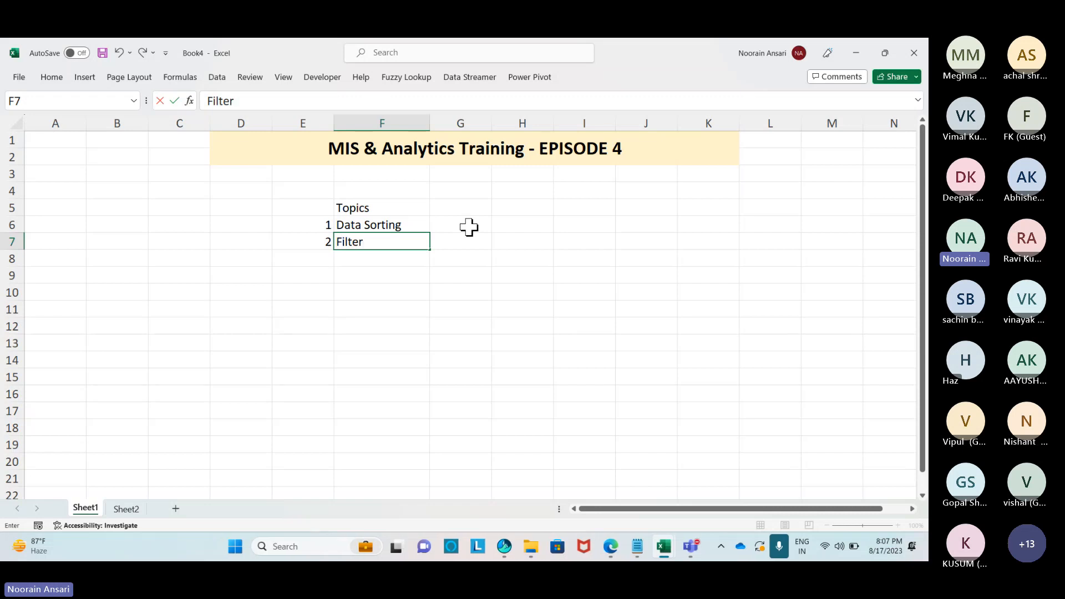
pyautogui.press('Return')
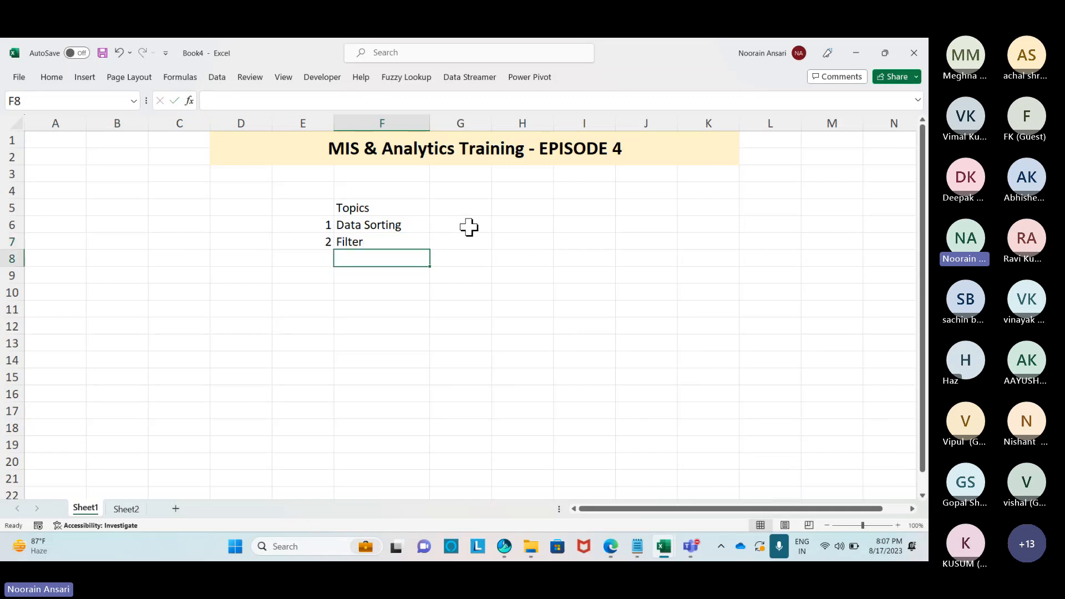
pyautogui.write('Adv. Filter')
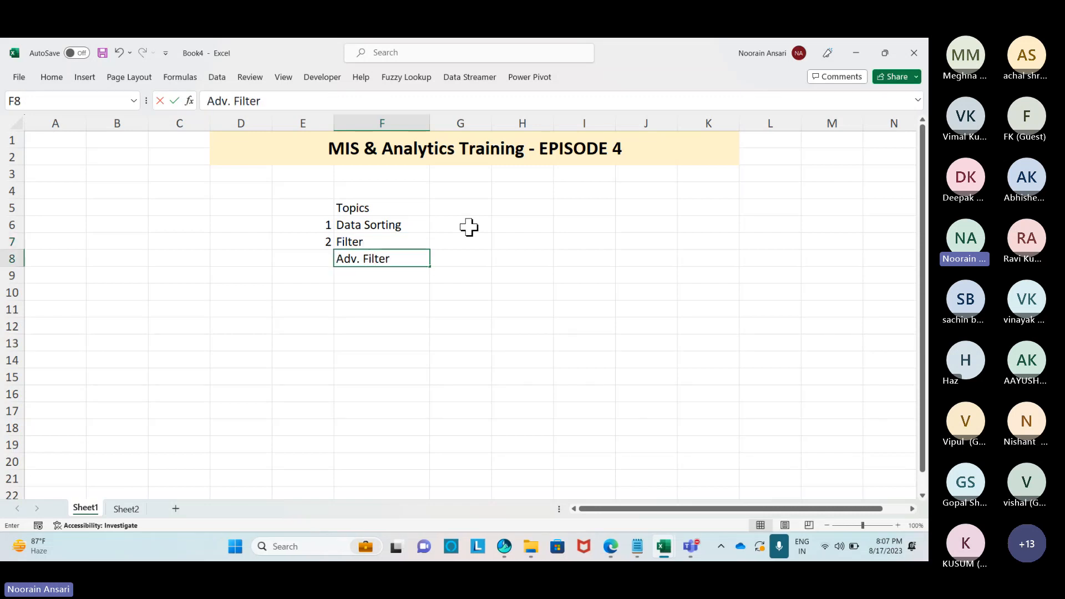
pyautogui.press('Return')
# Number Adv. Filter as 3 and enter item 4, 'Mail Merge'.
pyautogui.press('Left')
pyautogui.press('Up')
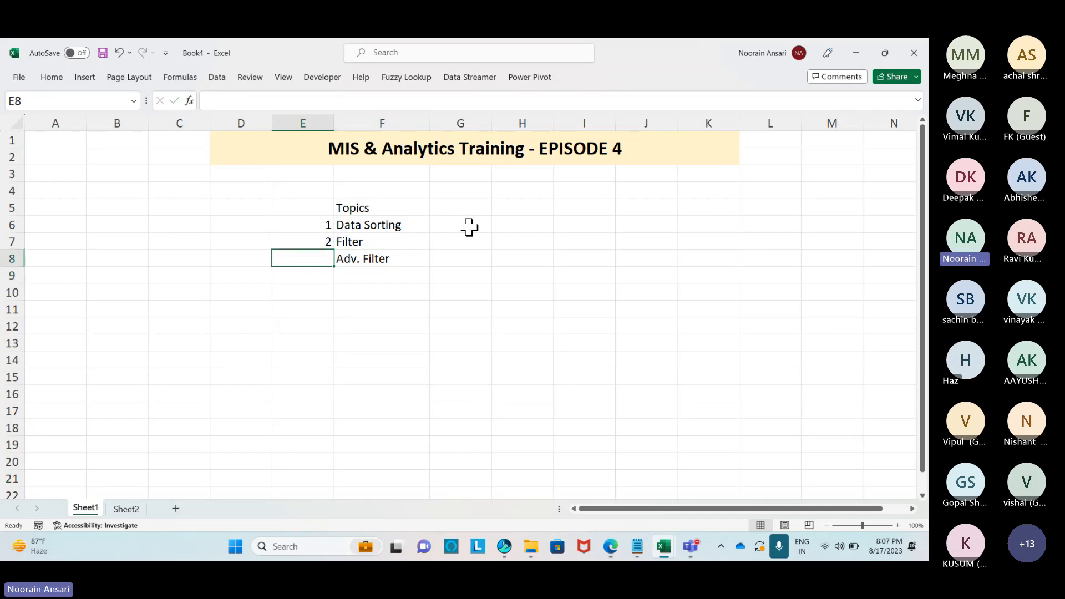
pyautogui.write('4')
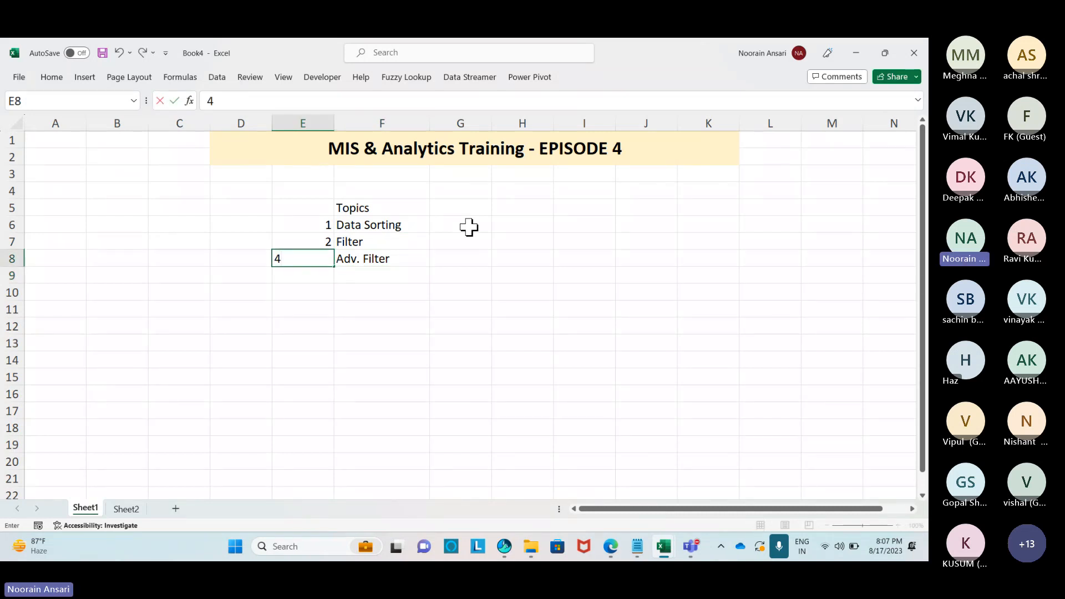
pyautogui.press('BackSpace')
pyautogui.write('3')
pyautogui.press('Return')
pyautogui.write('4')
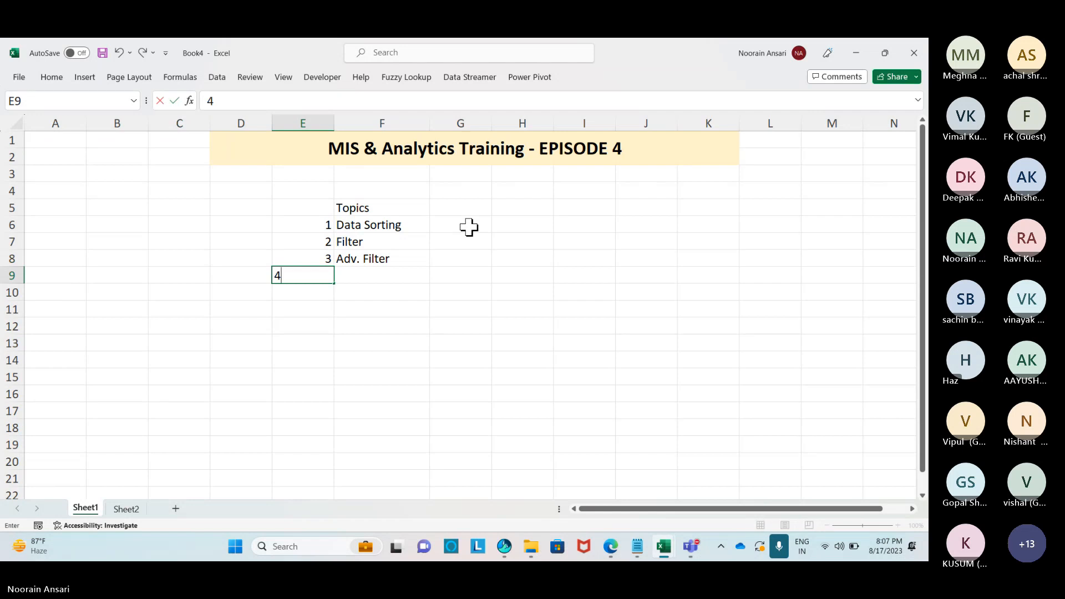
pyautogui.press('Tab')
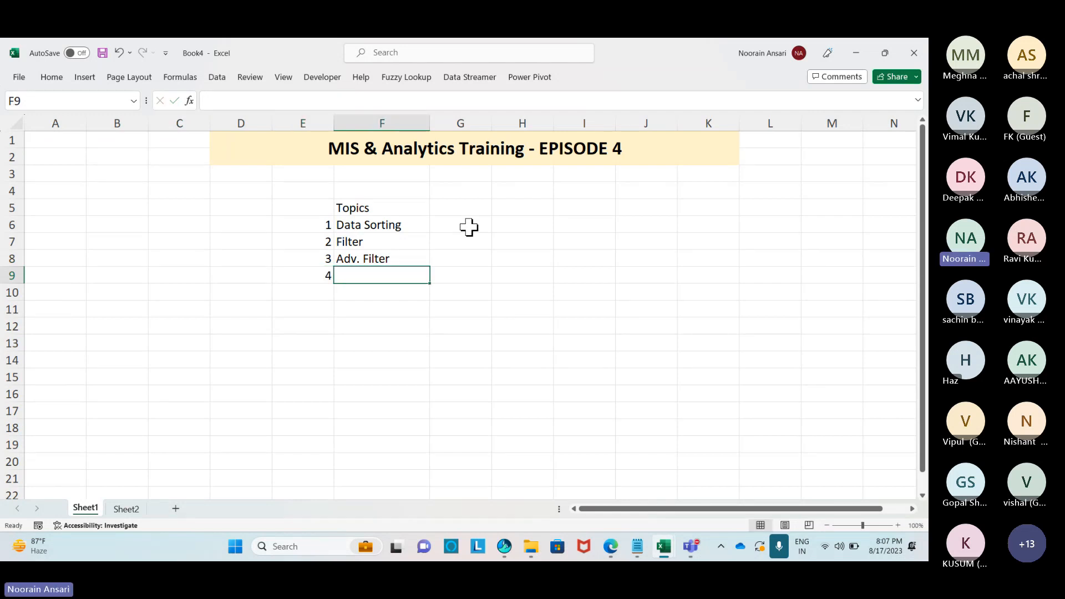
pyautogui.write('Mai')
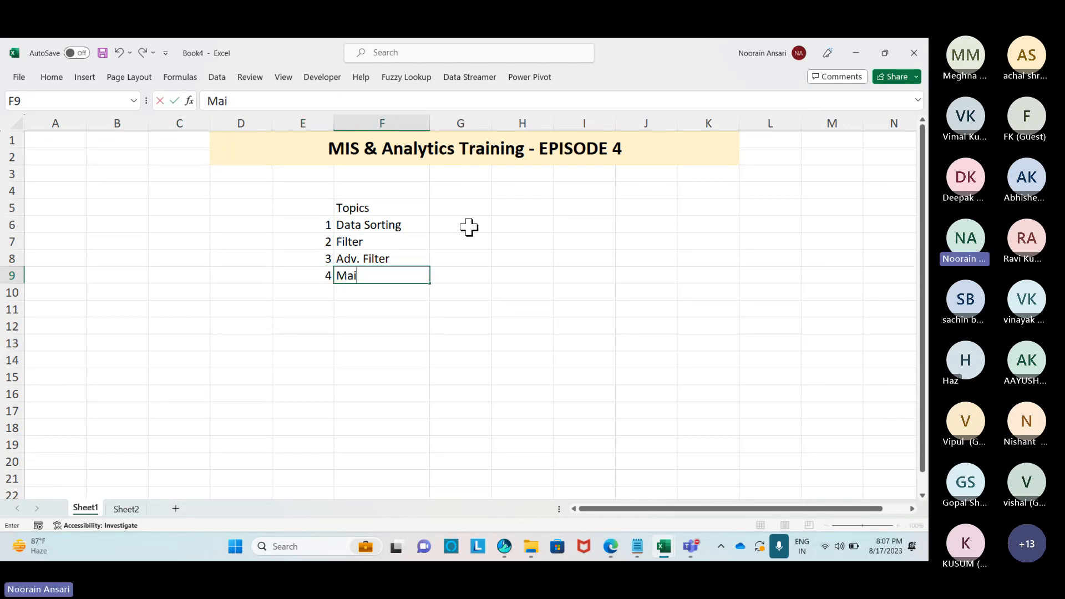
pyautogui.write('l Merge')
# Add item 5, 'Paste Special', in row 10.
pyautogui.press('Up')
pyautogui.press('Up')
pyautogui.press('Up')
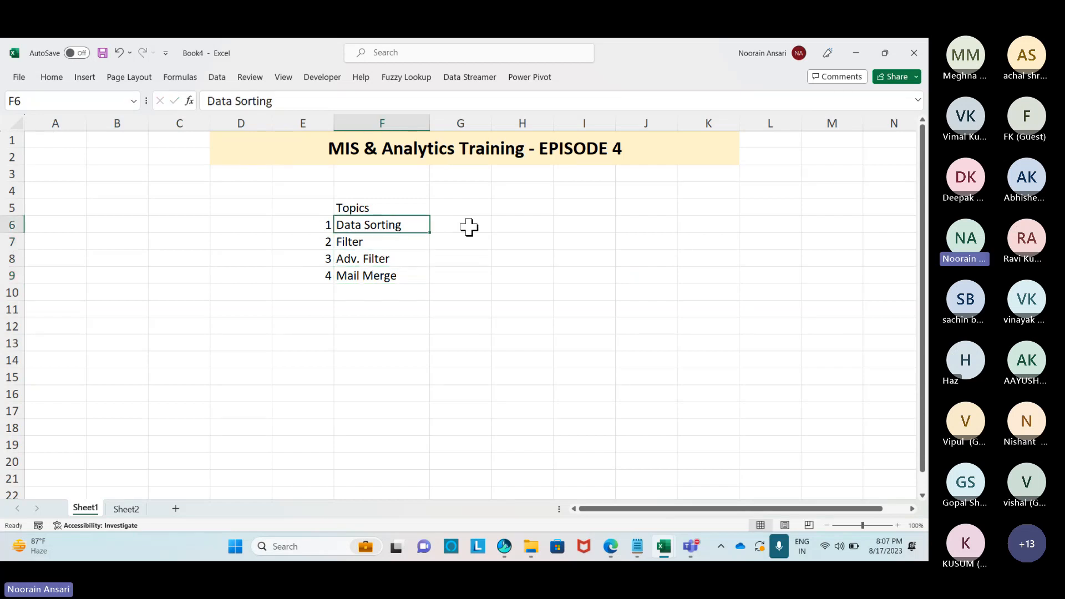
pyautogui.press('Down')
pyautogui.hotkey('shift', 'Left')
pyautogui.press('Down')
pyautogui.press('Down')
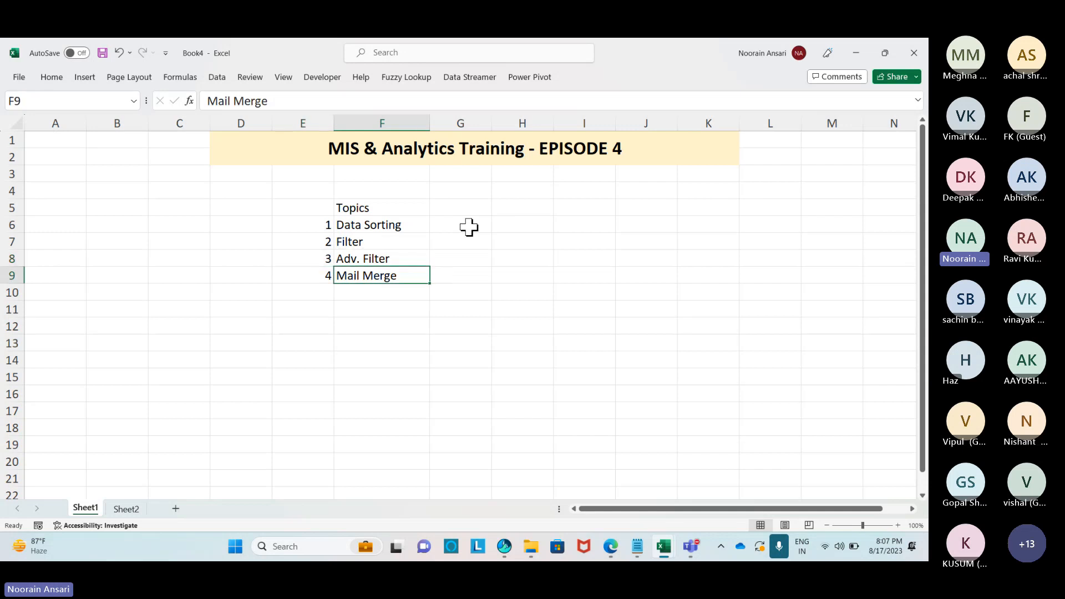
pyautogui.hotkey('shift', 'Left')
pyautogui.press('Down')
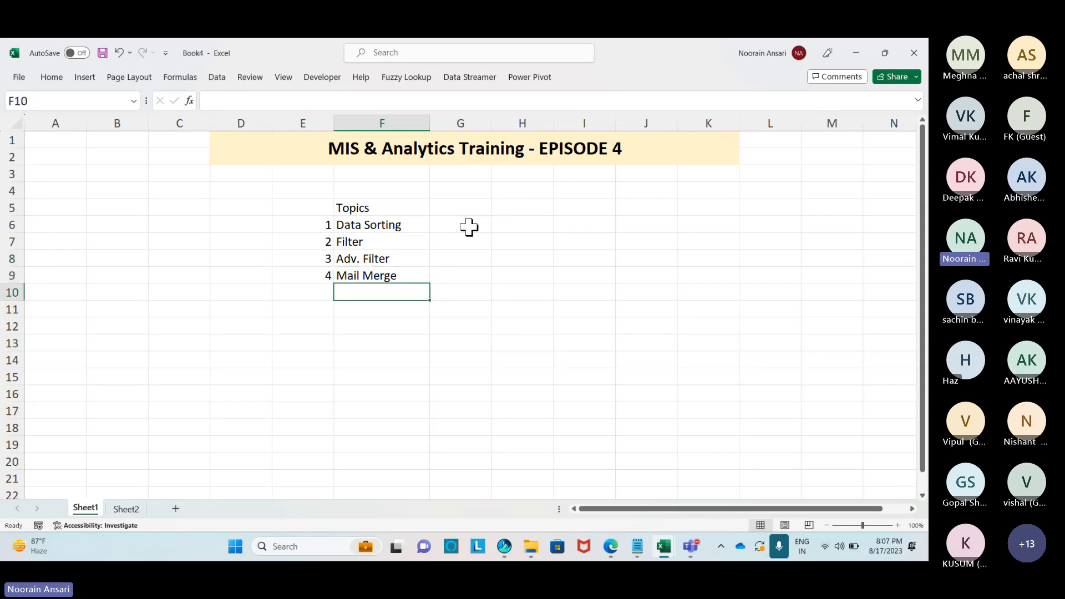
pyautogui.press('Left')
pyautogui.write('5')
pyautogui.press('Return')
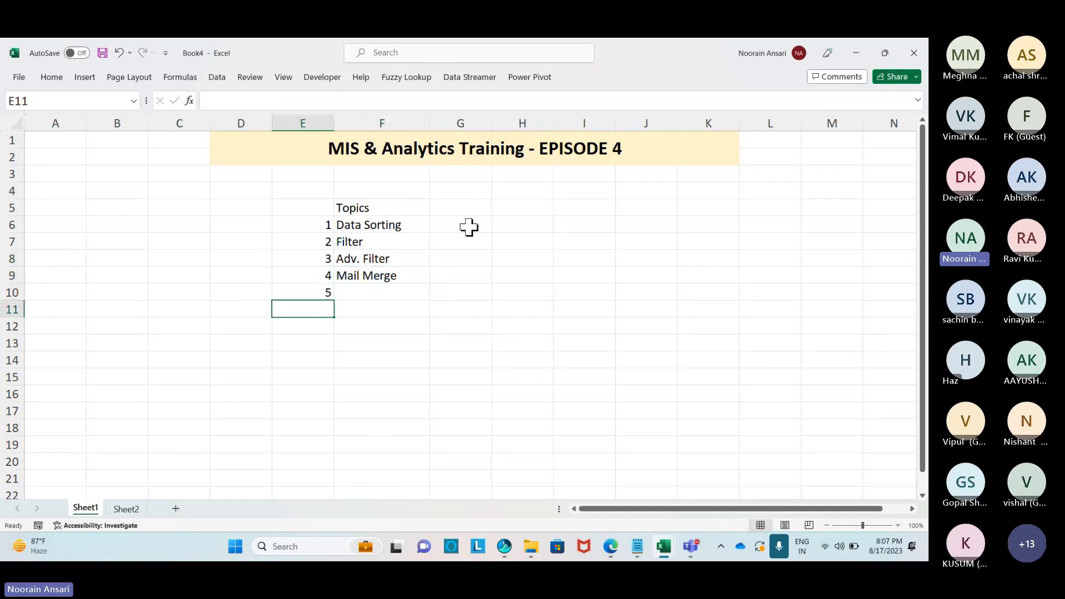
pyautogui.press('Up')
pyautogui.press('Right')
pyautogui.write('Paste Speical')
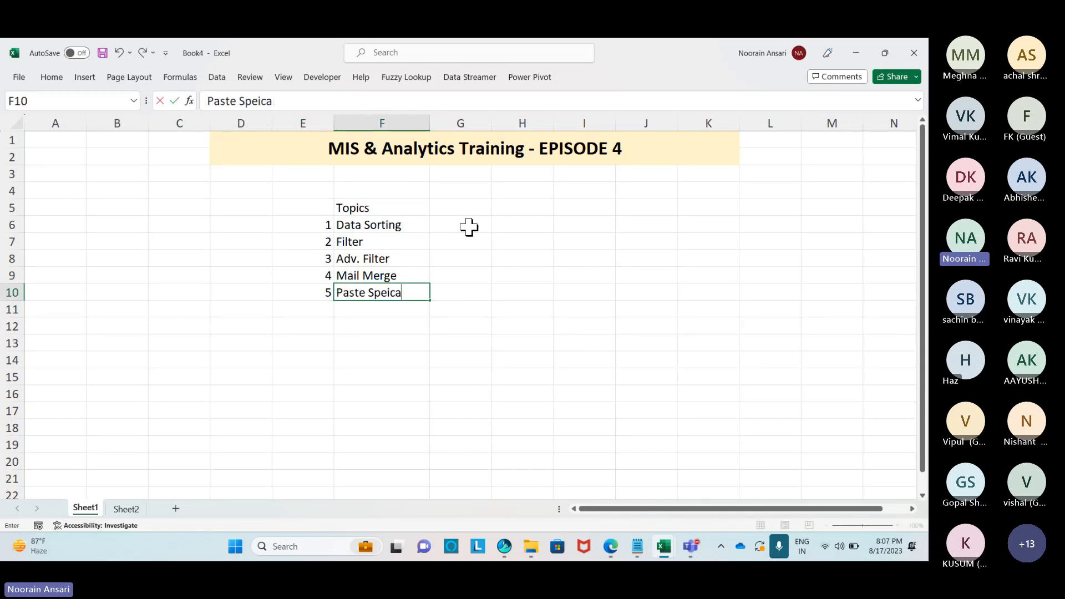
pyautogui.press('BackSpace')
pyautogui.press('BackSpace')
pyautogui.press('BackSpace')
pyautogui.press('BackSpace')
pyautogui.write('cial')
pyautogui.press('Return')
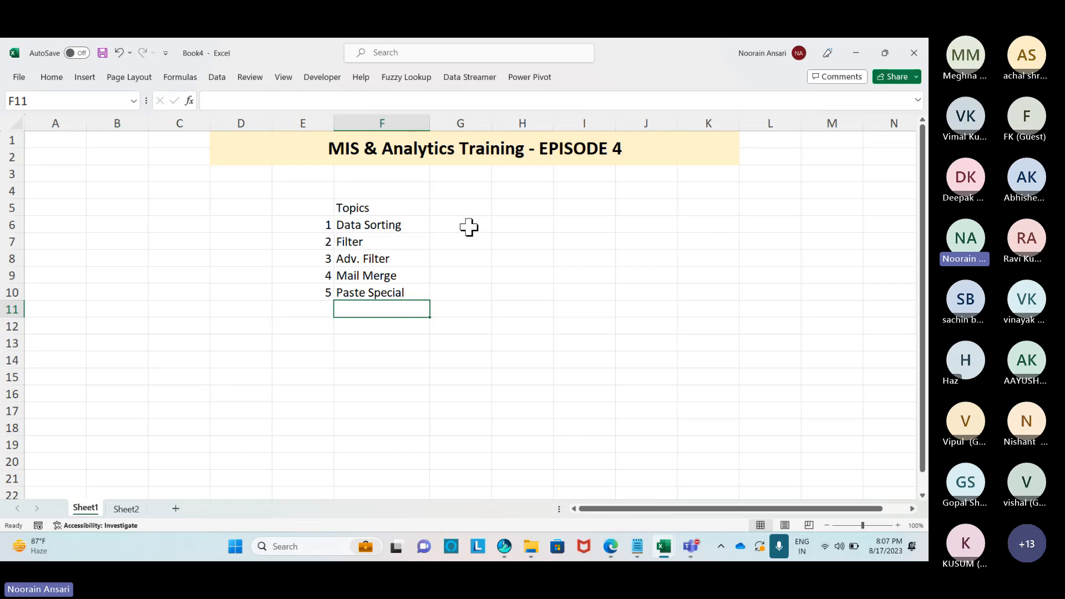
# Add item 6, 'Hyperlink', in row 11.
pyautogui.press('Left')
pyautogui.write('6')
pyautogui.press('Return')
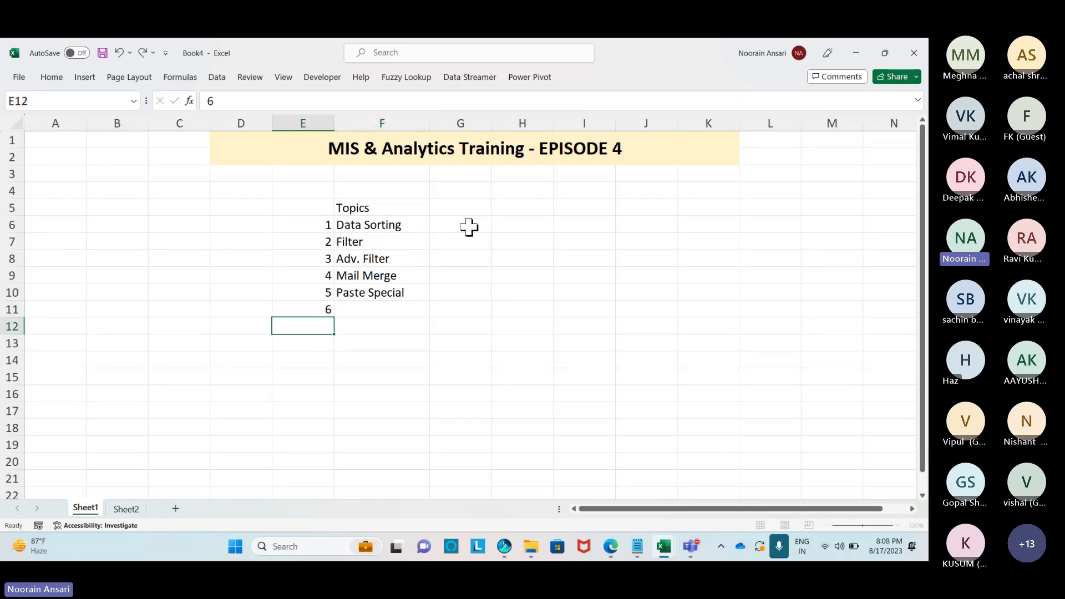
pyautogui.press('Up')
pyautogui.press('Right')
pyautogui.write('Hyp')
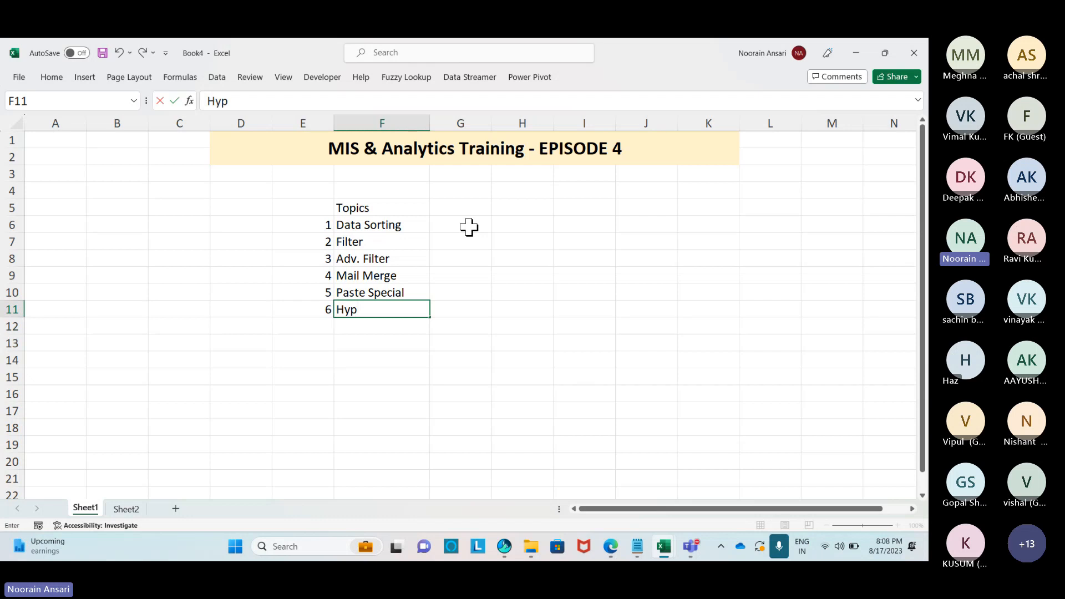
pyautogui.write('erlink')
pyautogui.press('Return')
# Add item 7, 'Naming Range', in row 12.
pyautogui.press('Left')
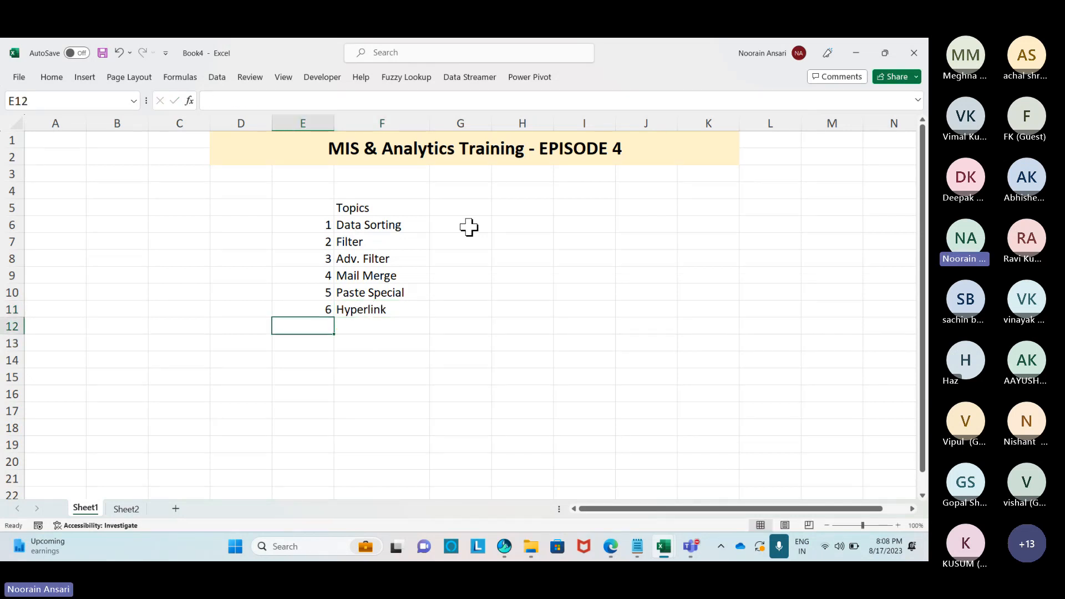
pyautogui.write('7')
pyautogui.press('Return')
pyautogui.press('Up')
pyautogui.press('Right')
pyautogui.write('Naming Range')
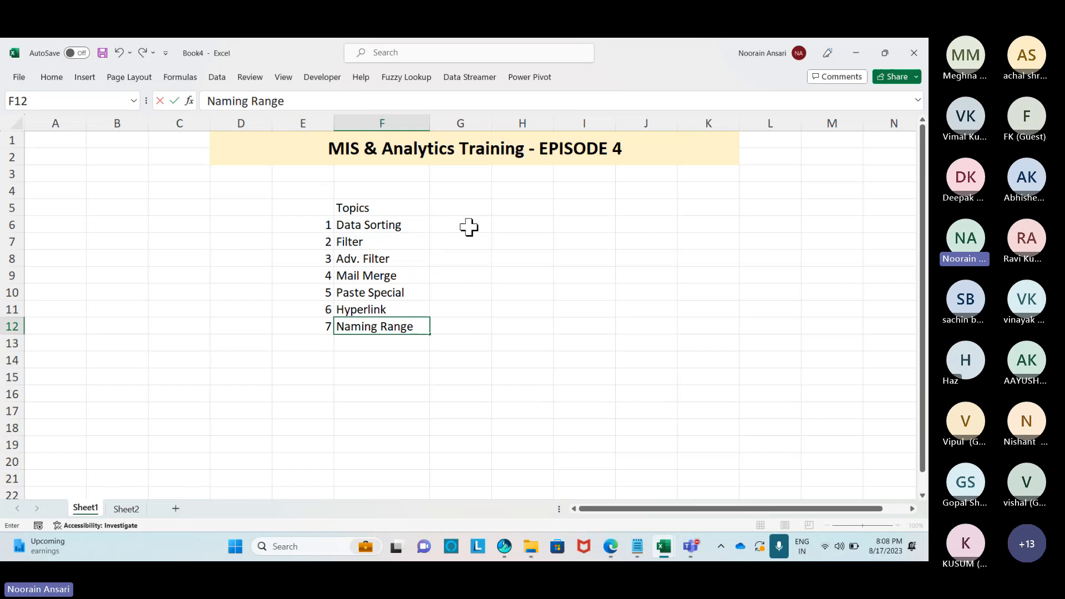
pyautogui.press('Return')
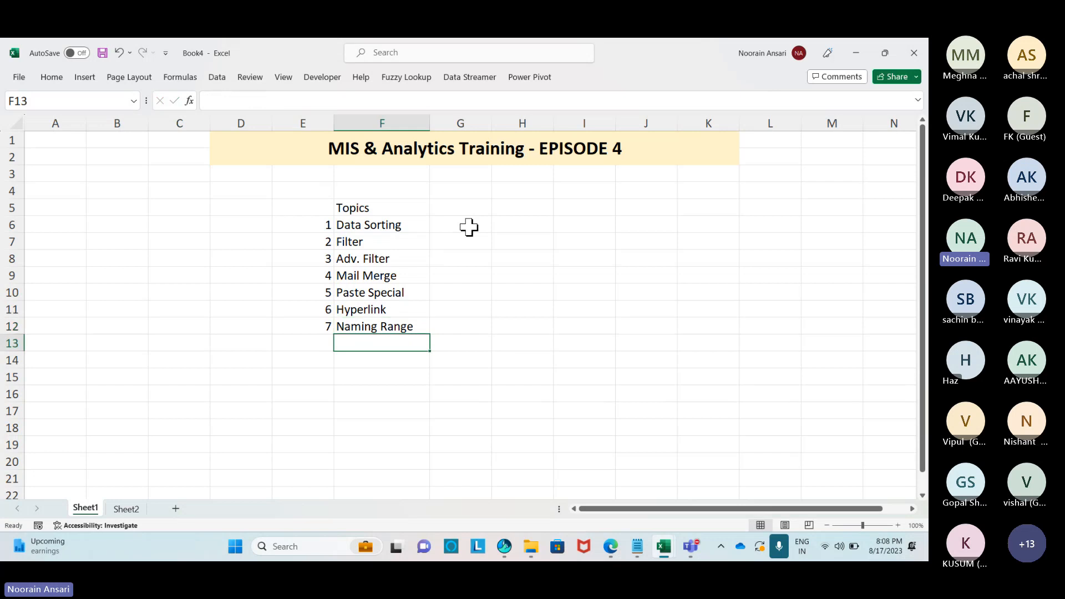
# Select the seven topic names F6:F12 and copy them.
pyautogui.press('Up')
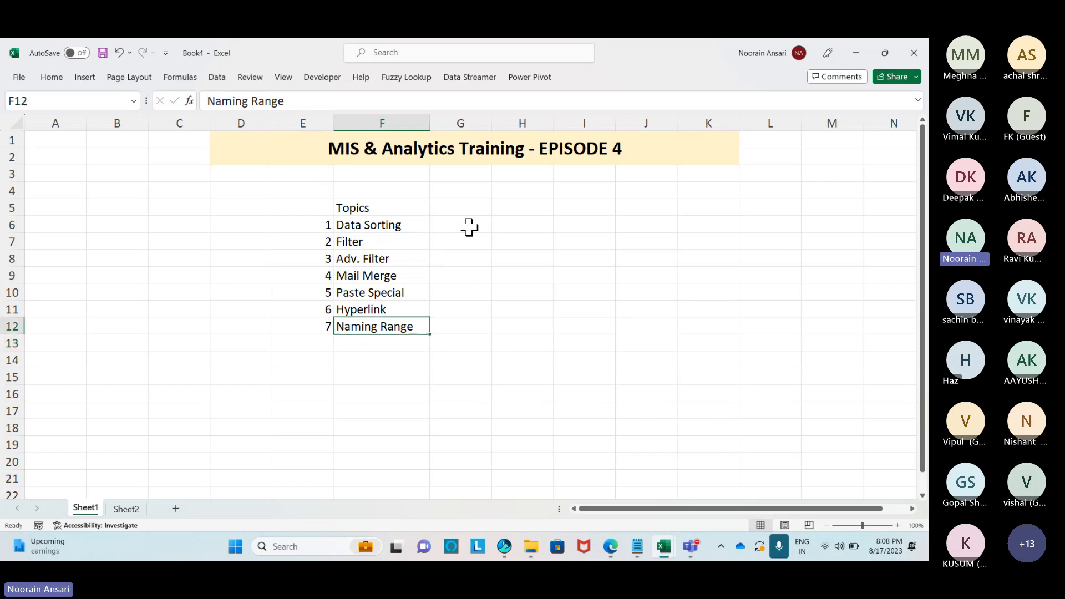
pyautogui.press('Up')
pyautogui.press('Up')
pyautogui.press('Up')
pyautogui.press('Up')
pyautogui.press('Up')
pyautogui.press('Up')
pyautogui.press('Up')
pyautogui.press('Down')
pyautogui.hotkey('ctrl', 'shift', 'Down')
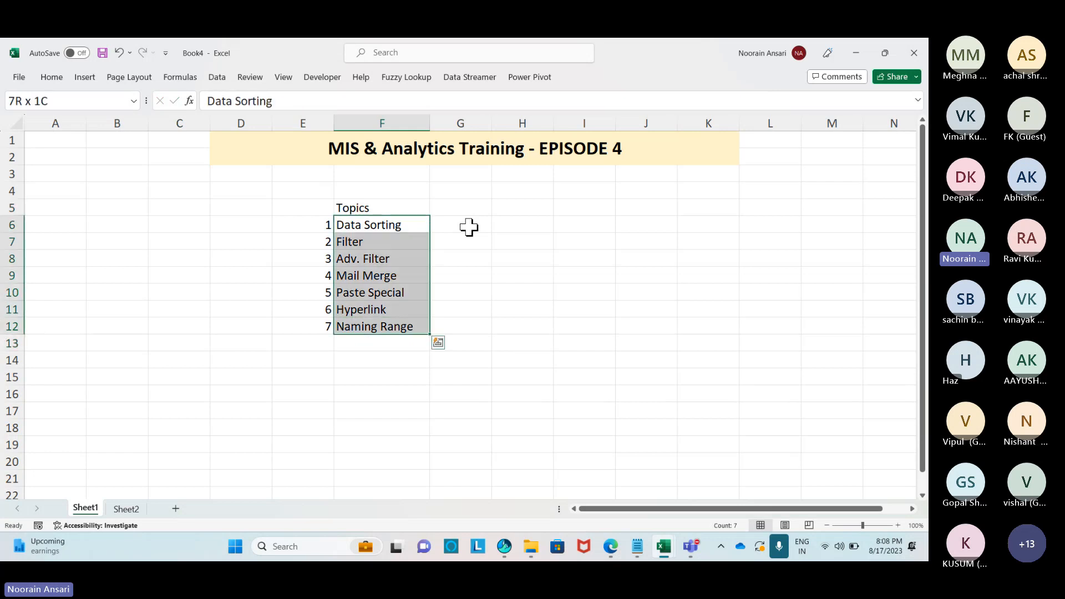
pyautogui.hotkey('ctrl', 'c')
pyautogui.hotkey('ctrl', 'Down')
pyautogui.press('Up')
# Paste the topics one row lower and enter 'Quick Analysis' as the first topic in F6.
pyautogui.press('Up')
pyautogui.press('Up')
pyautogui.press('Up')
pyautogui.press('Up')
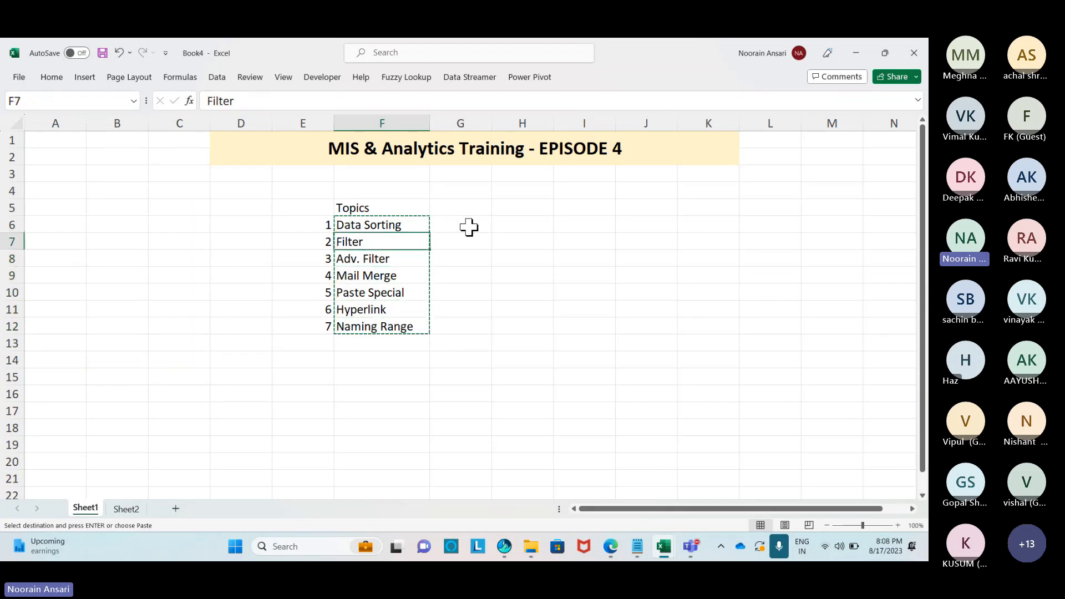
pyautogui.hotkey('ctrl', 'v')
pyautogui.press('Up')
pyautogui.write('Q')
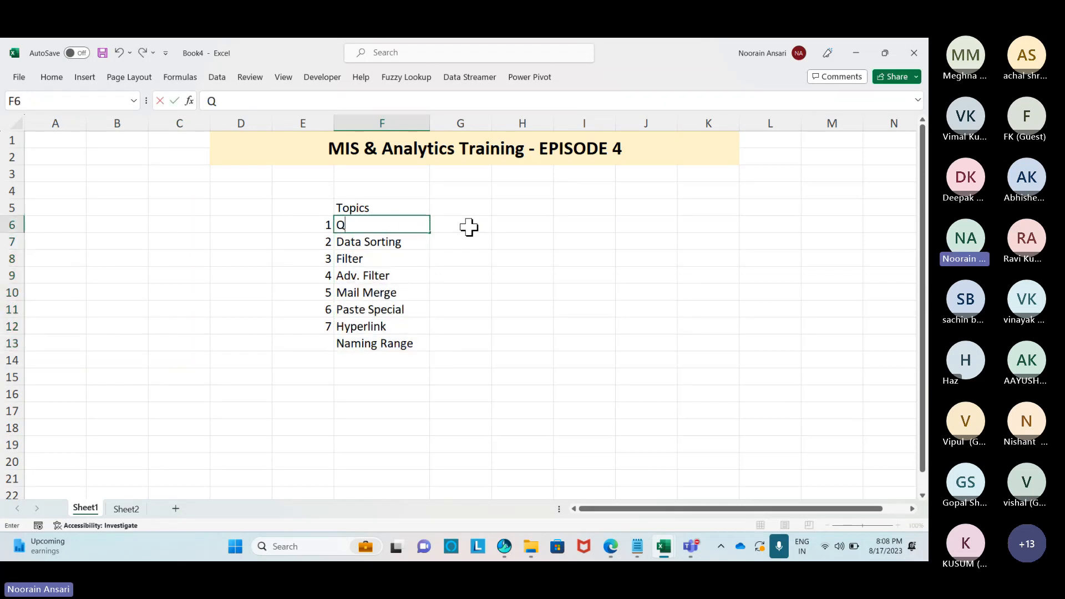
pyautogui.write('uick Analysis')
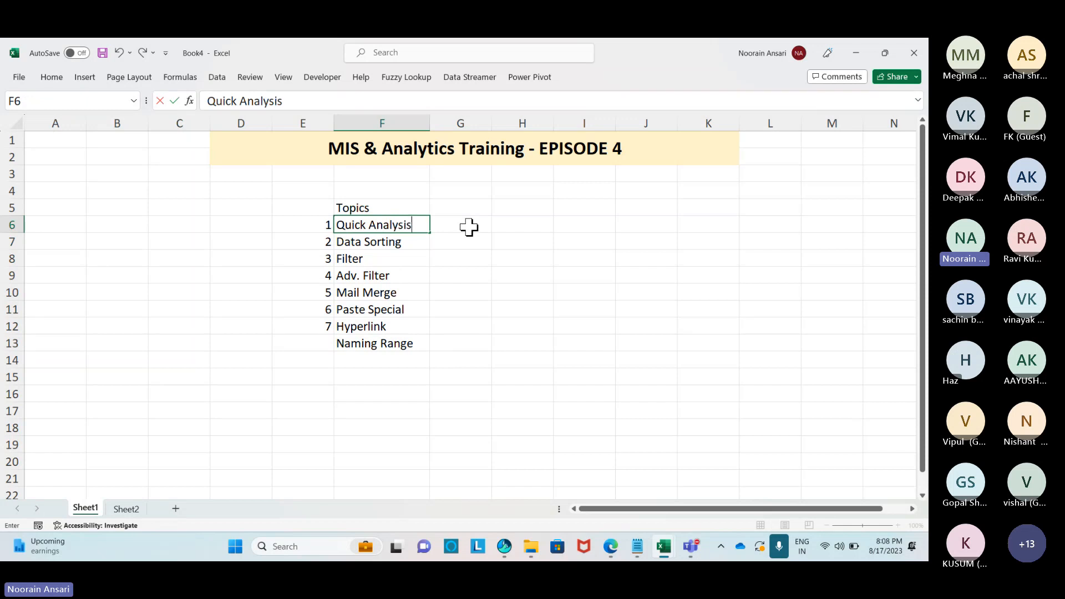
pyautogui.press('Return')
pyautogui.press('Up')
# Number the last topic 8 with the formula =E12+1 in E13.
pyautogui.hotkey('shift', 'Left')
pyautogui.hotkey('ctrl', 'Down')
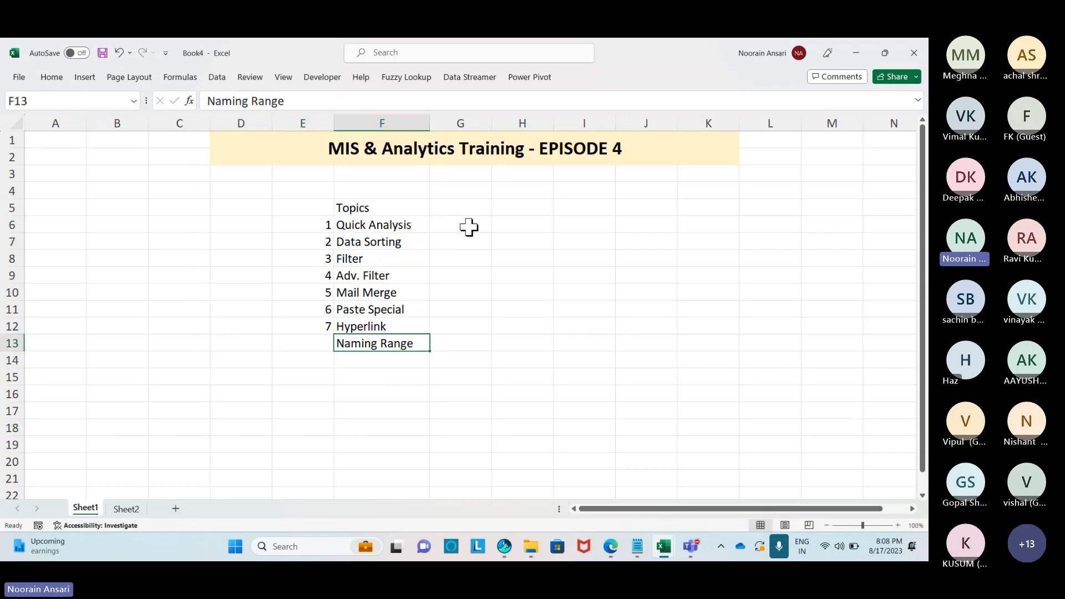
pyautogui.press('Down')
pyautogui.press('Left')
pyautogui.press('Up')
pyautogui.write('=')
pyautogui.press('Up')
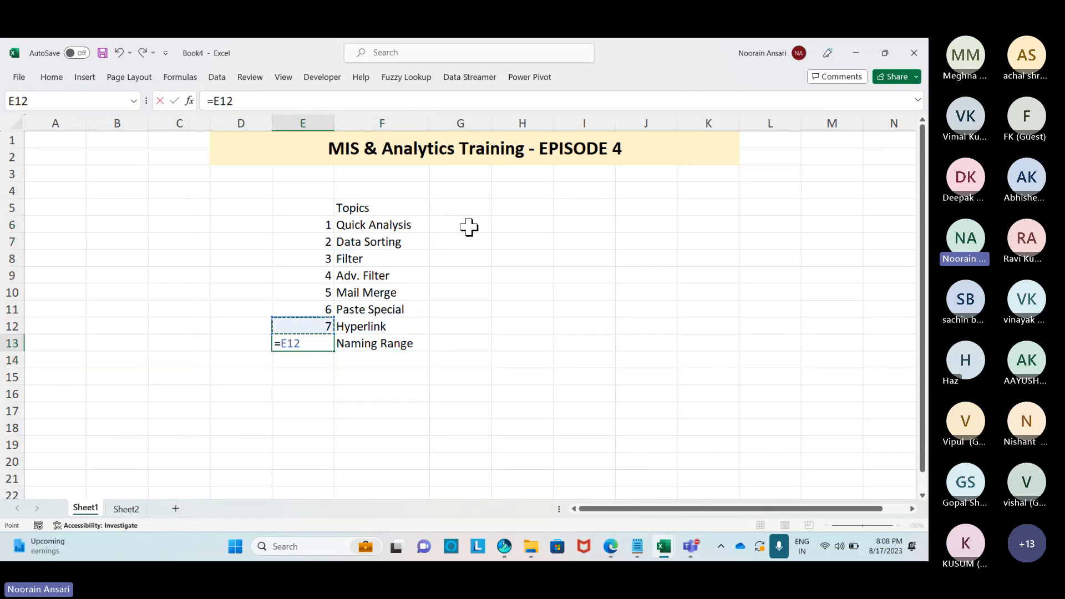
pyautogui.write('+1')
pyautogui.press('Return')
# Widen the Topics column F to fit the names.
pyautogui.press('Up')
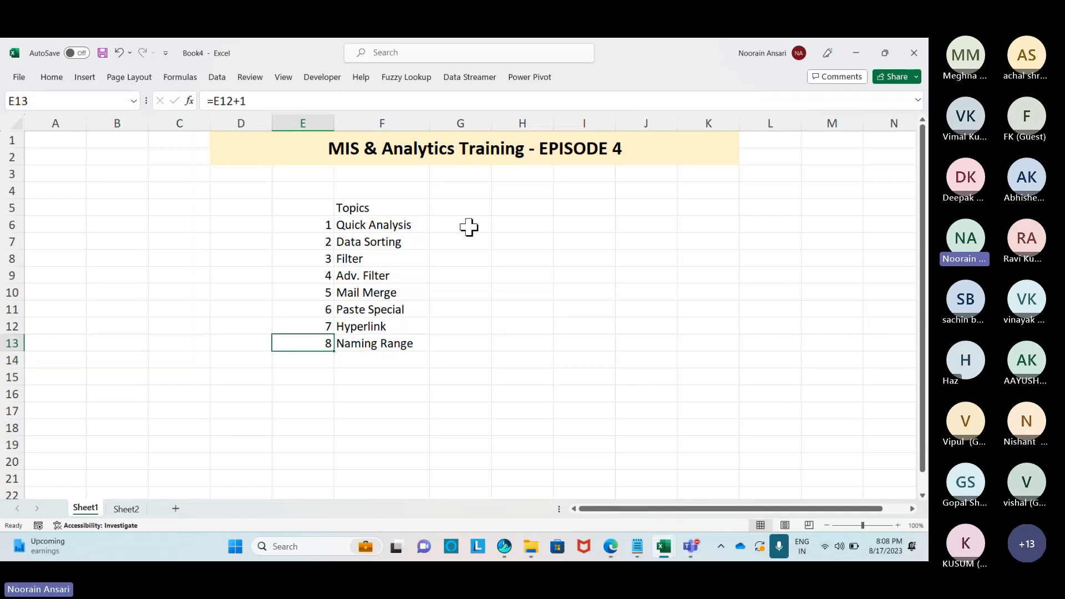
pyautogui.press('Right')
pyautogui.hotkey('ctrl', 'Up')
pyautogui.press('Down')
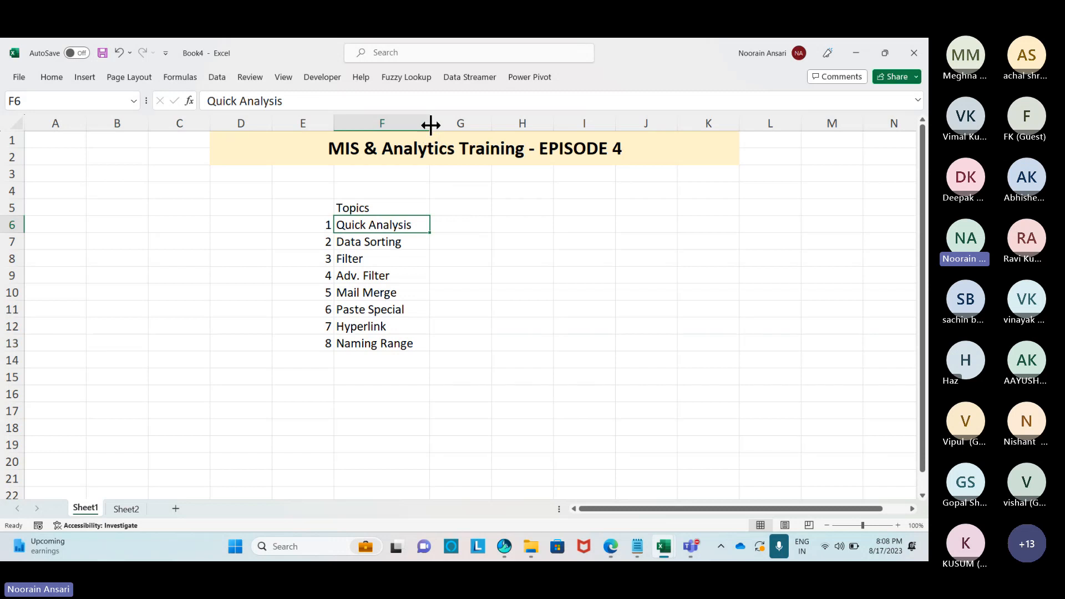
pyautogui.moveTo(431, 123); pyautogui.dragTo(448, 124)
# Enter the header 'SrNo' in E5 beside Topics.
pyautogui.click(301, 207)
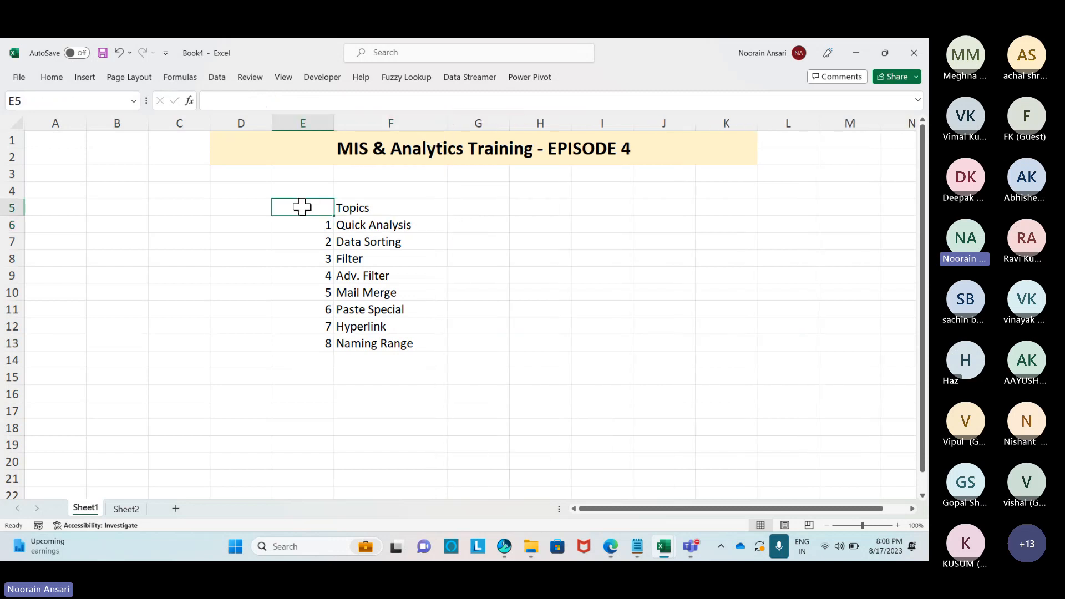
pyautogui.write('SrNo')
pyautogui.press('Return')
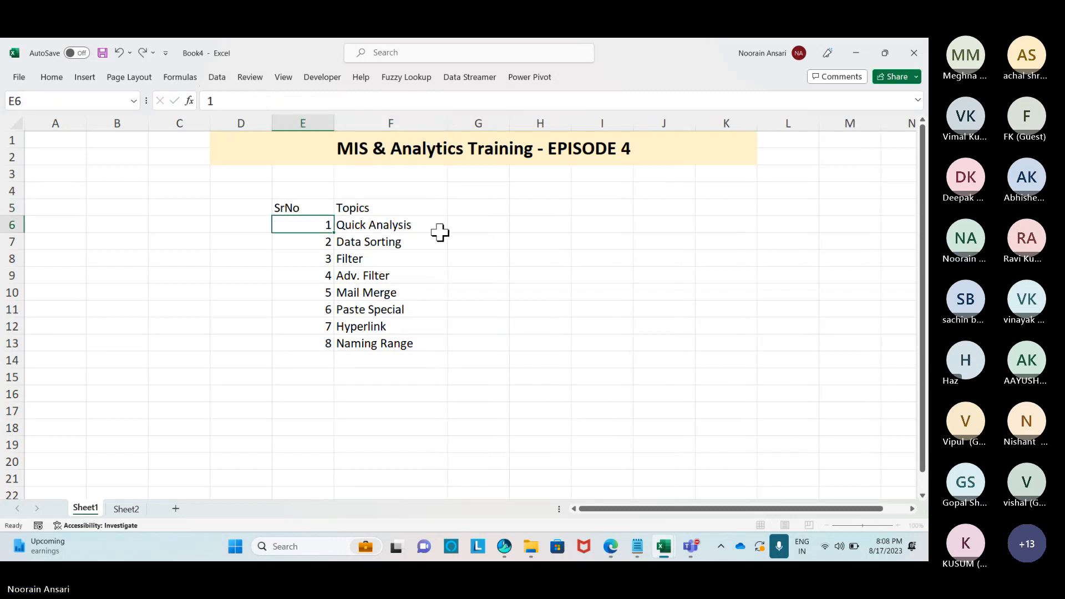
pyautogui.press('Up')
pyautogui.hotkey('shift', 'Right')
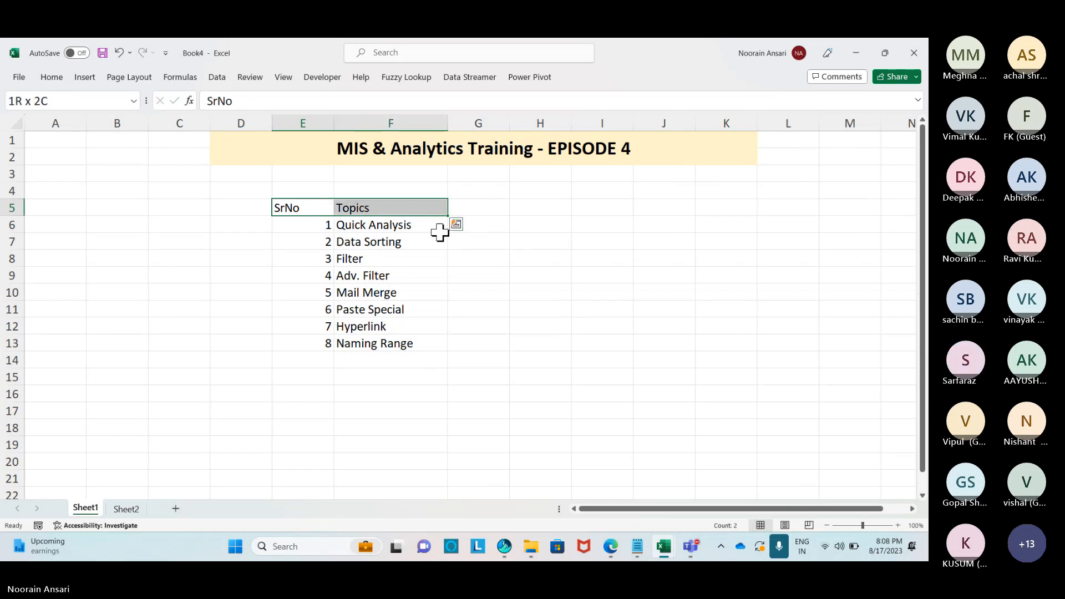
# Widen column G, add headers 'Shortcut Key' in G5 and 'Status' in H5, and select E5:H5.
pyautogui.click(489, 208)
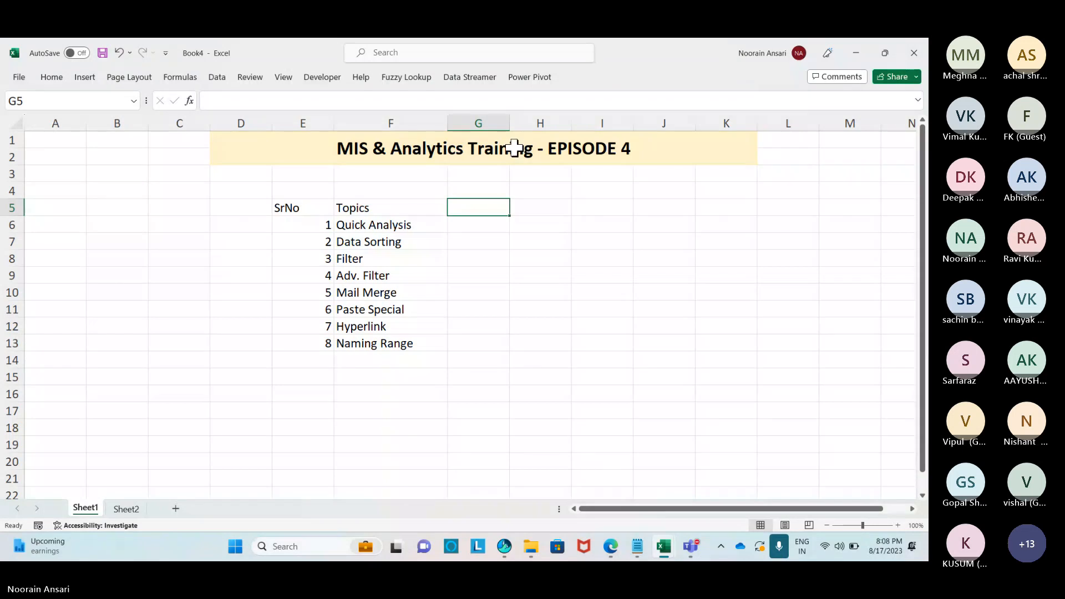
pyautogui.moveTo(513, 123); pyautogui.dragTo(564, 123)
pyautogui.write('Sh')
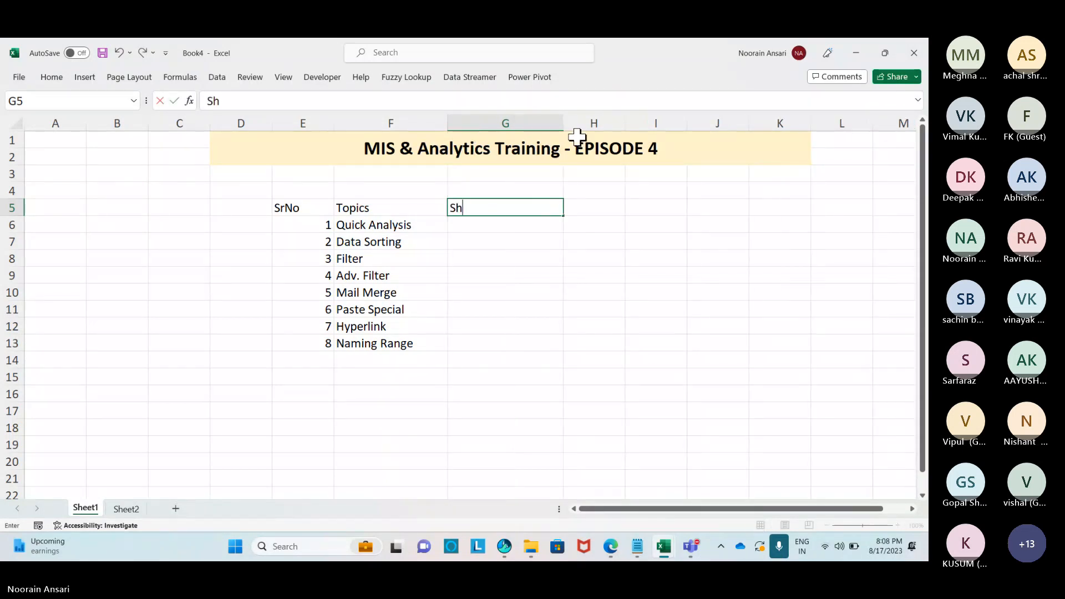
pyautogui.write('ortcut Key')
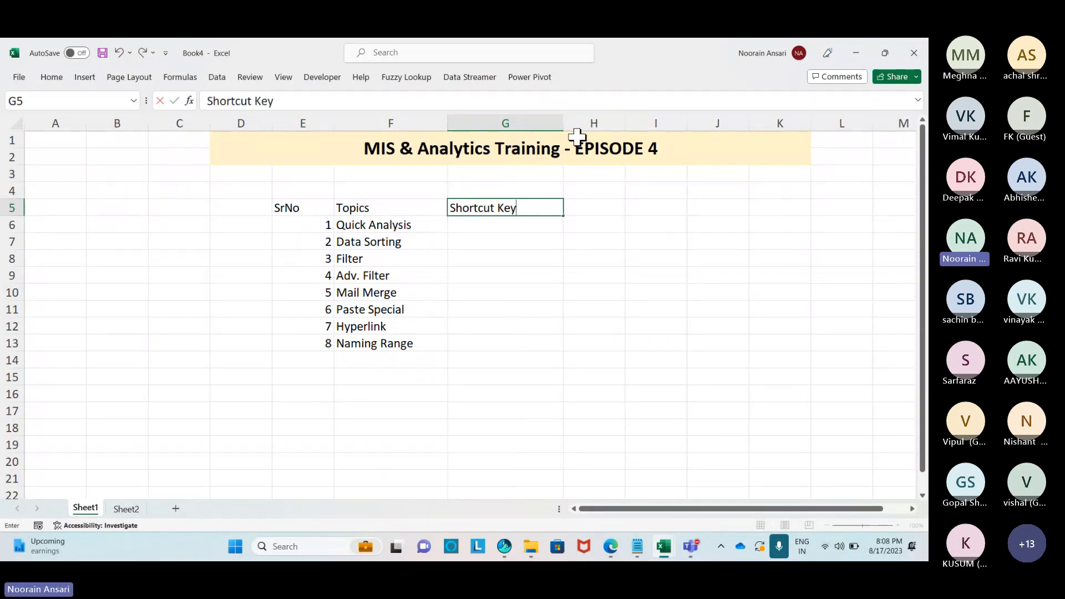
pyautogui.press('Tab')
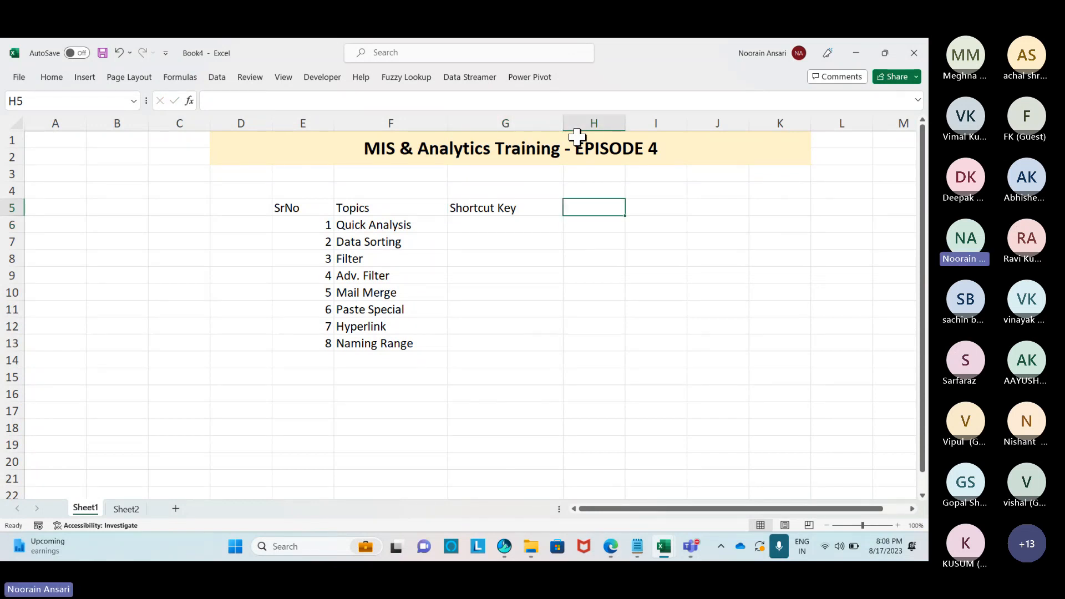
pyautogui.write('Status')
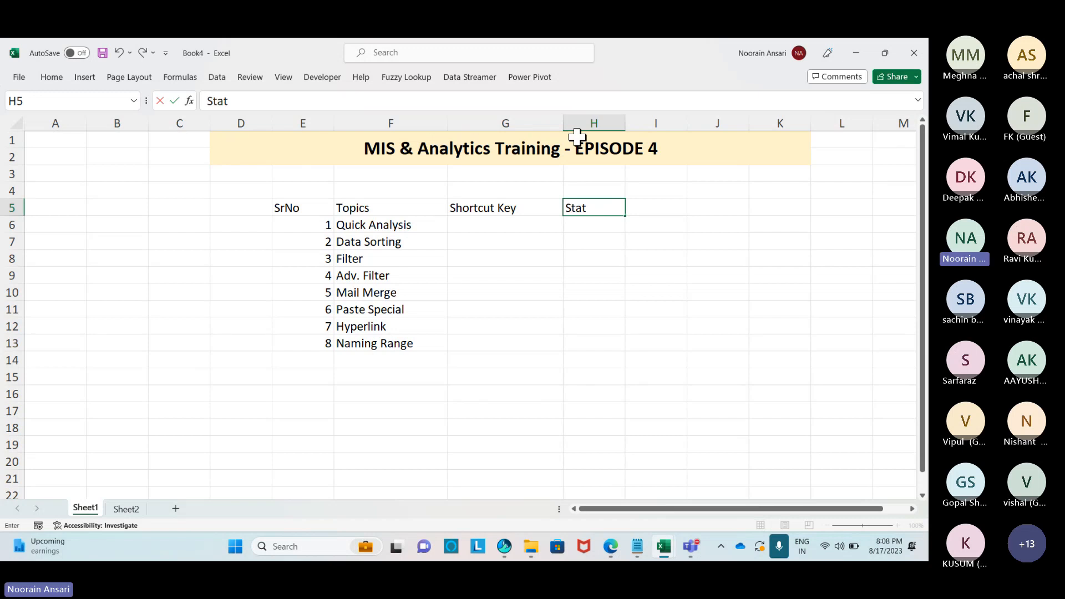
pyautogui.press('Return')
pyautogui.press('Up')
pyautogui.hotkey('ctrl', 'Left')
pyautogui.hotkey('ctrl', 'shift', 'Right')
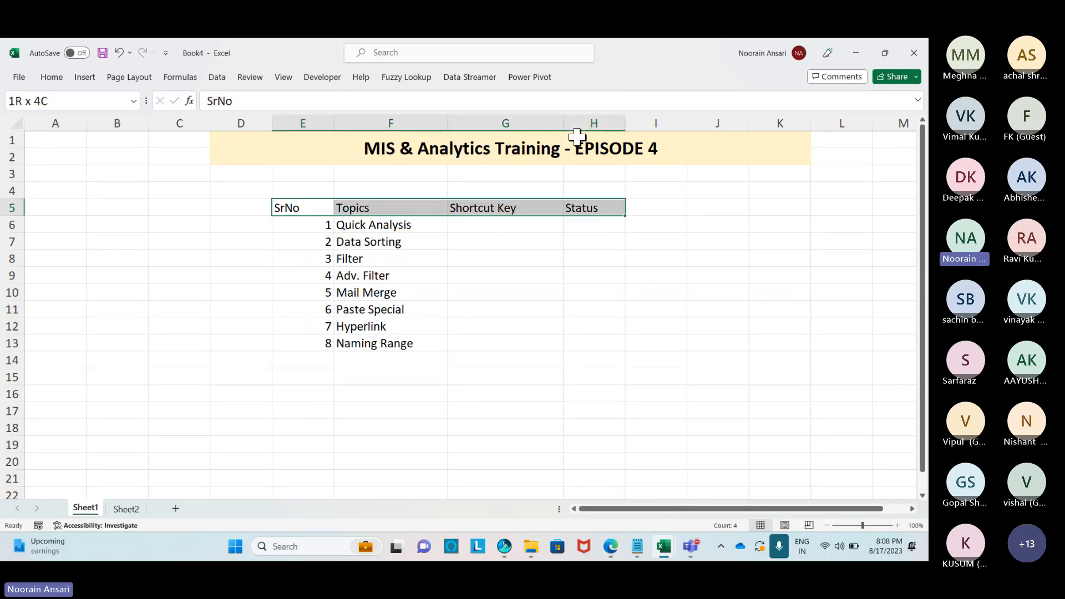
# Apply the Accent1 cell style to the header row E5:H5.
pyautogui.click(52, 78)
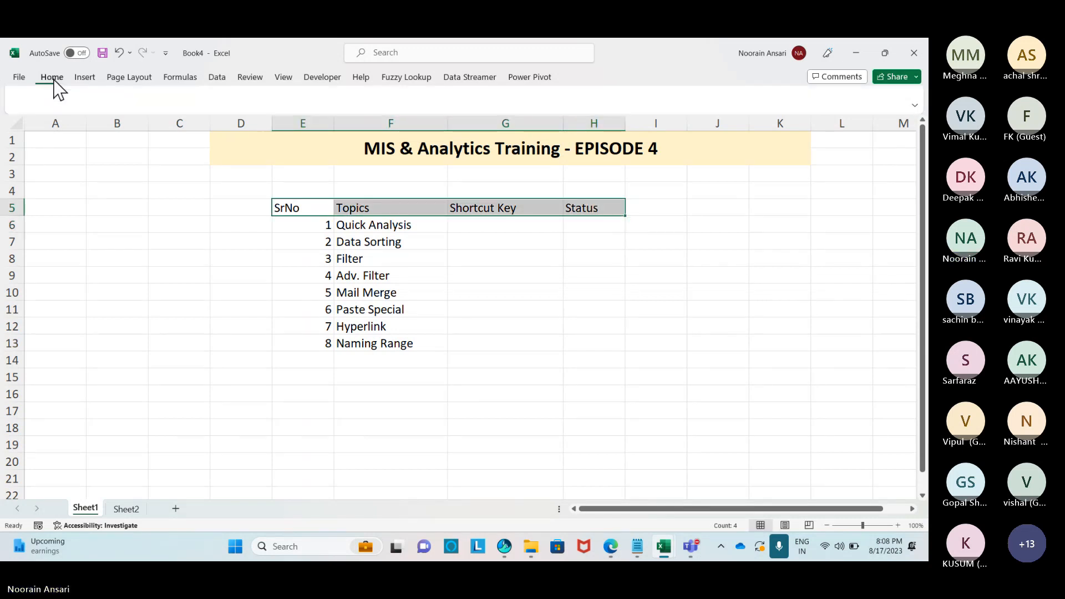
pyautogui.click(620, 116)
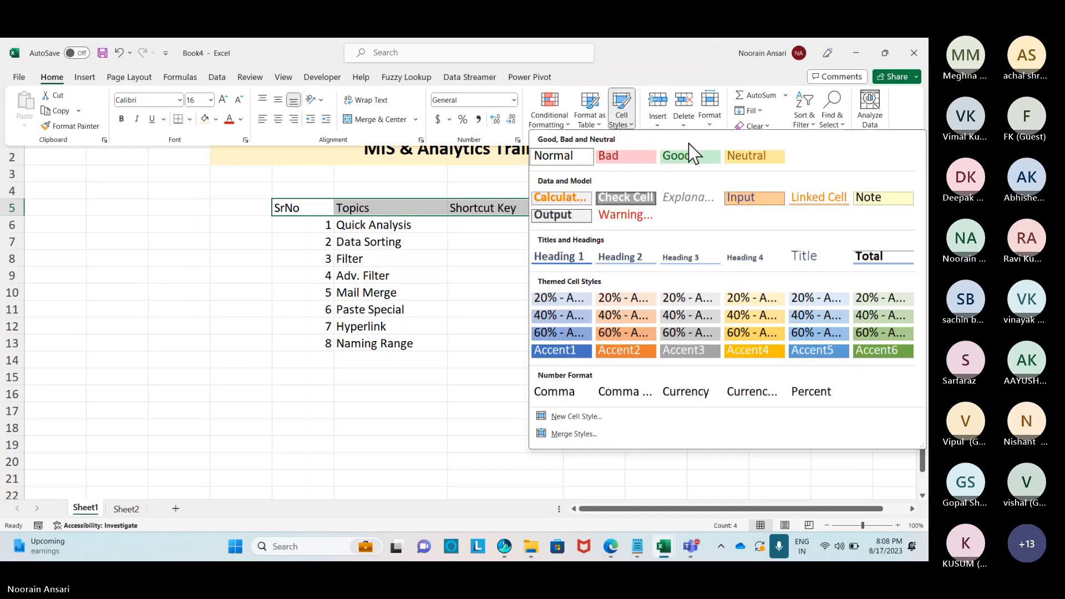
pyautogui.click(564, 351)
pyautogui.click(611, 349)
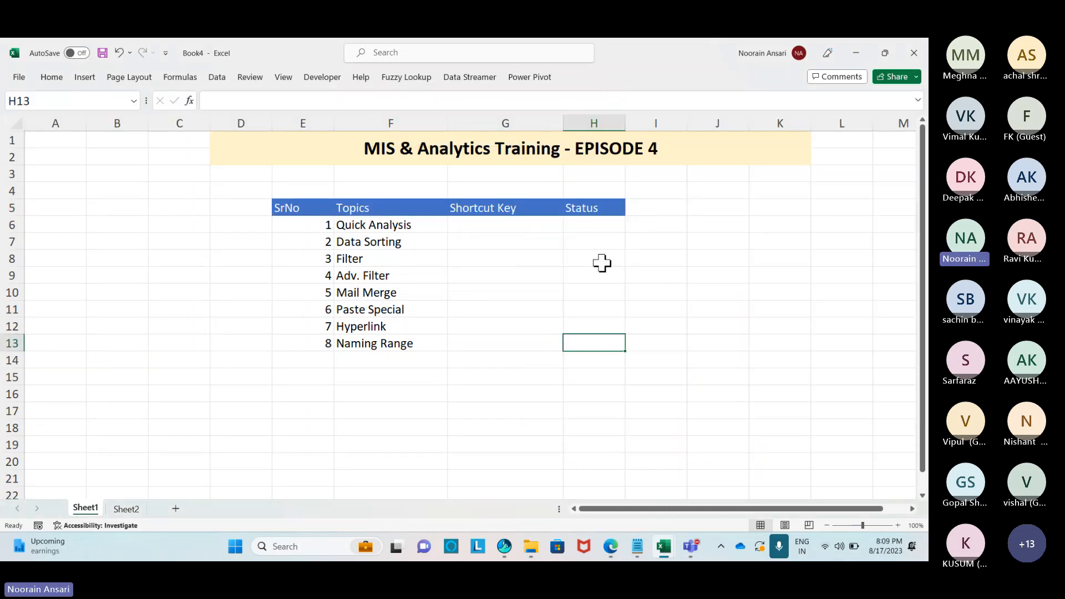
# Copy Status to I5, retitle H5 'Description', and widen columns H and I.
pyautogui.click(613, 211)
pyautogui.hotkey('ctrl', 'c')
pyautogui.click(656, 211)
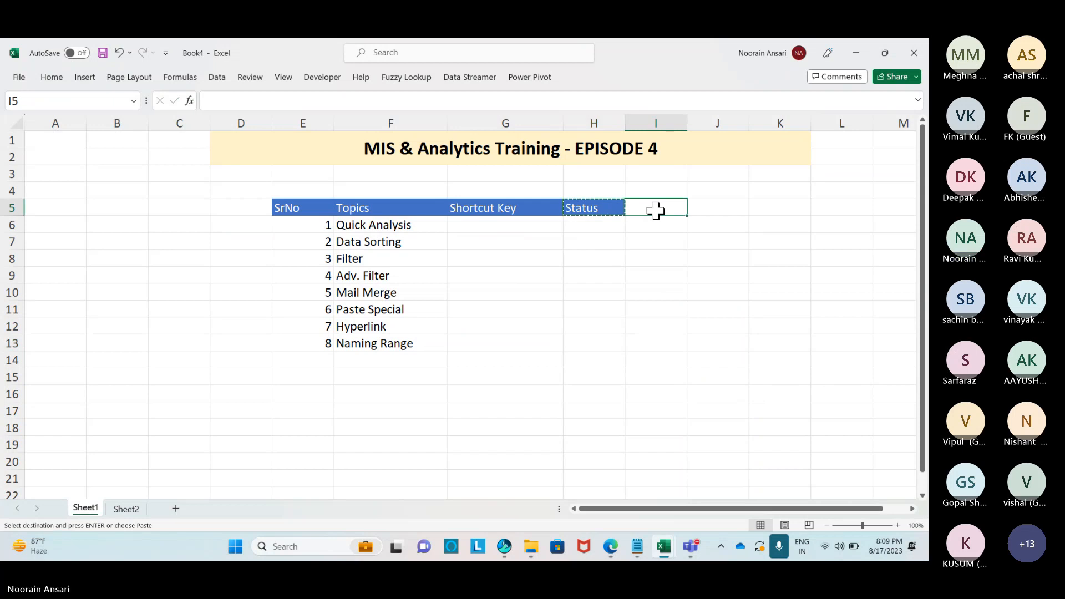
pyautogui.hotkey('ctrl', 'v')
pyautogui.write('Description')
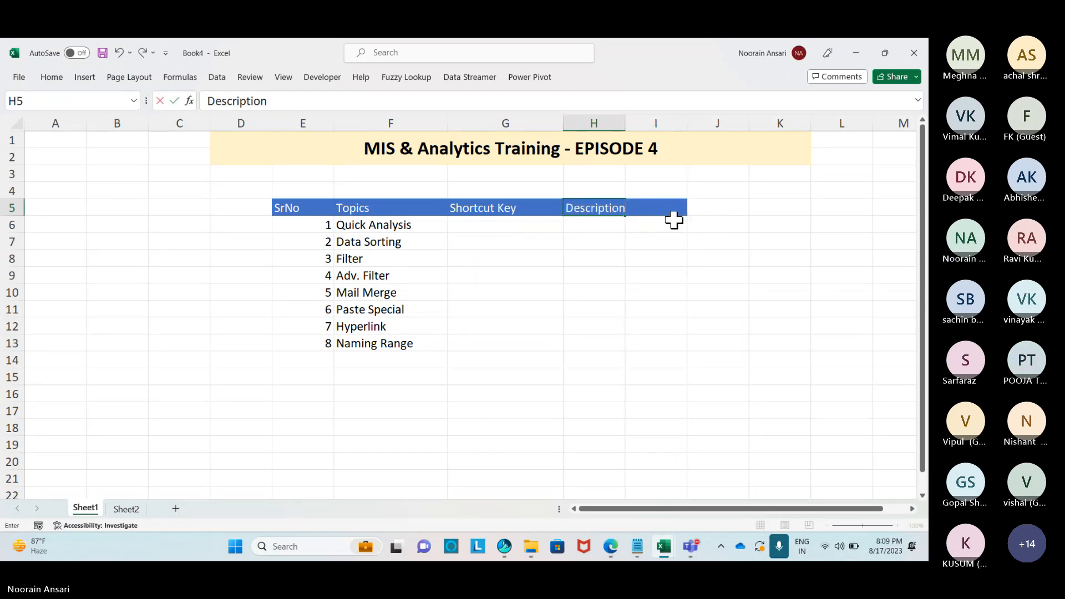
pyautogui.press('Return')
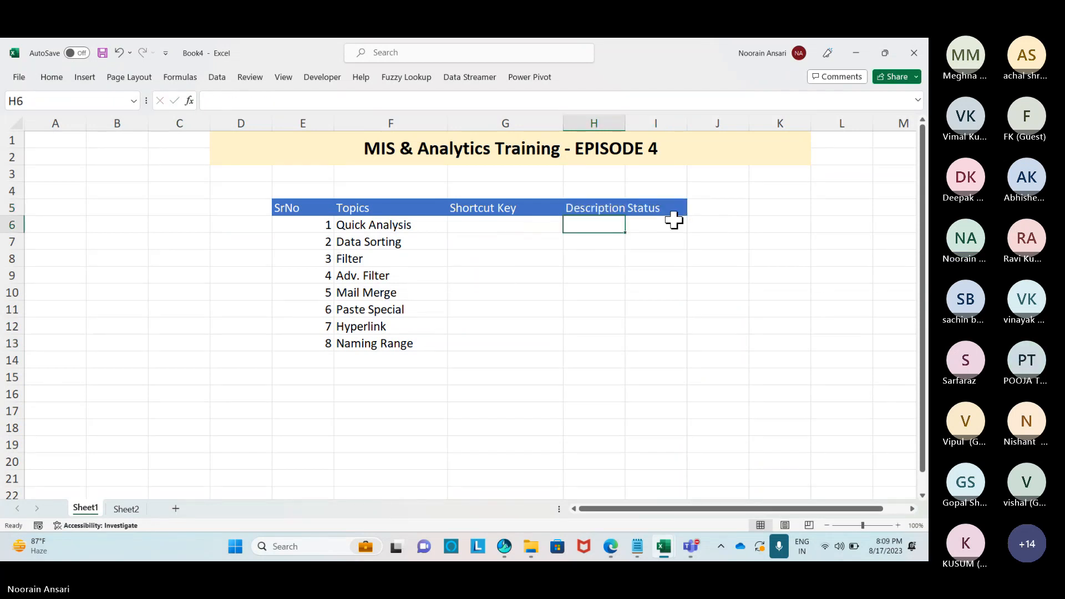
pyautogui.moveTo(625, 124); pyautogui.dragTo(756, 123)
pyautogui.click(451, 240)
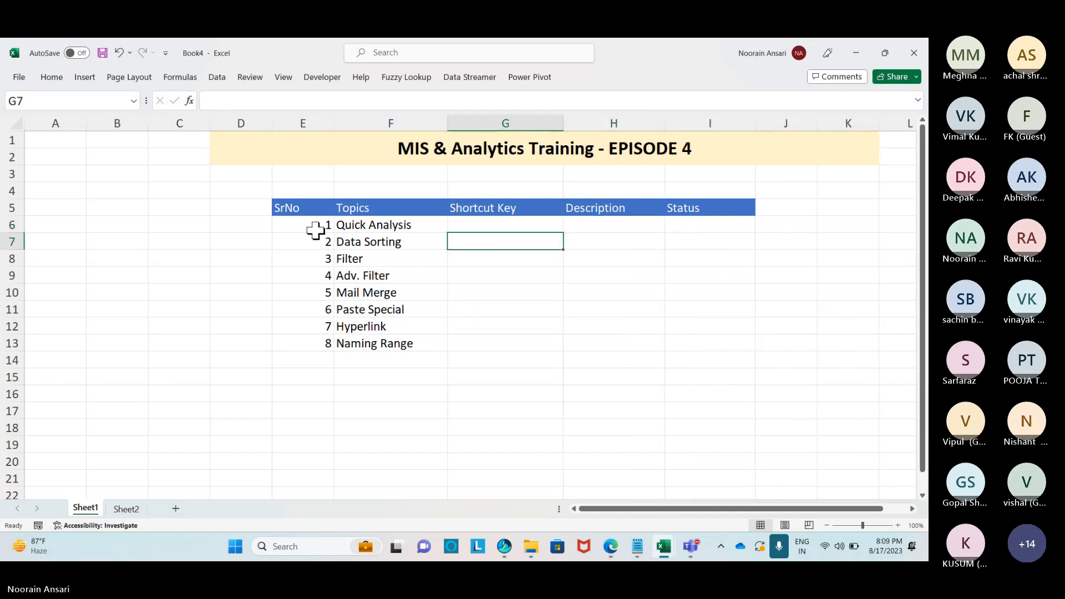
# Apply All Borders to the table body E6:I13, then switch to the Teams meeting window.
pyautogui.moveTo(311, 228); pyautogui.dragTo(658, 302)
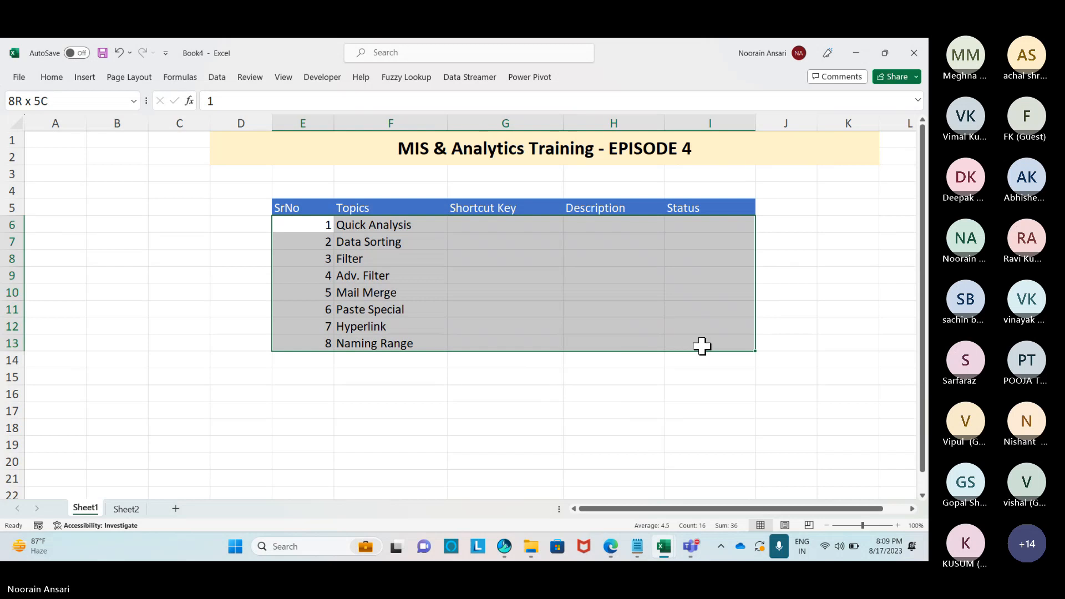
pyautogui.click(52, 77)
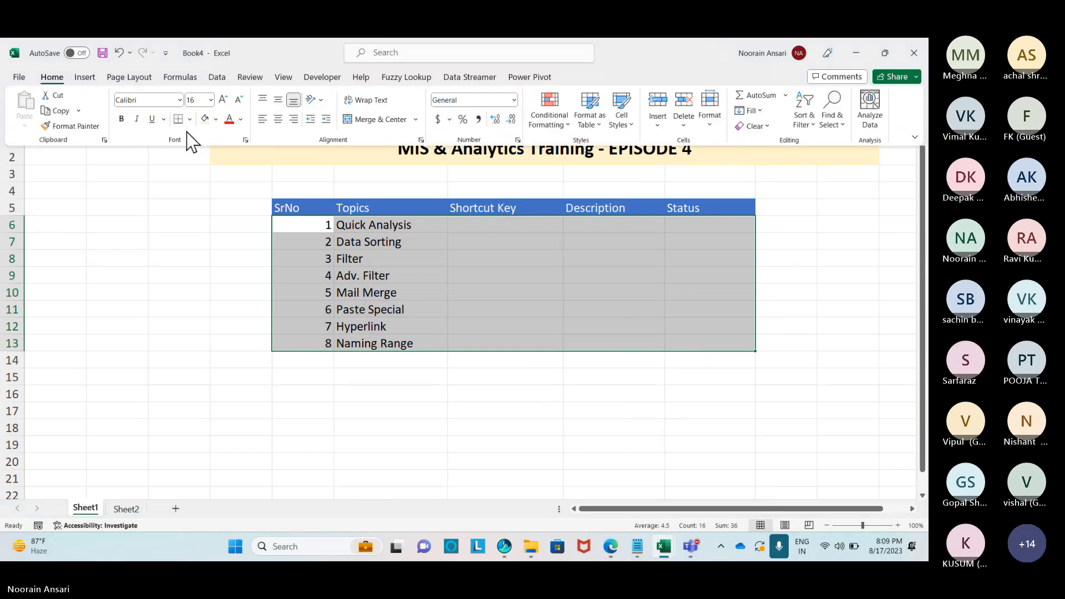
pyautogui.click(189, 119)
pyautogui.click(186, 241)
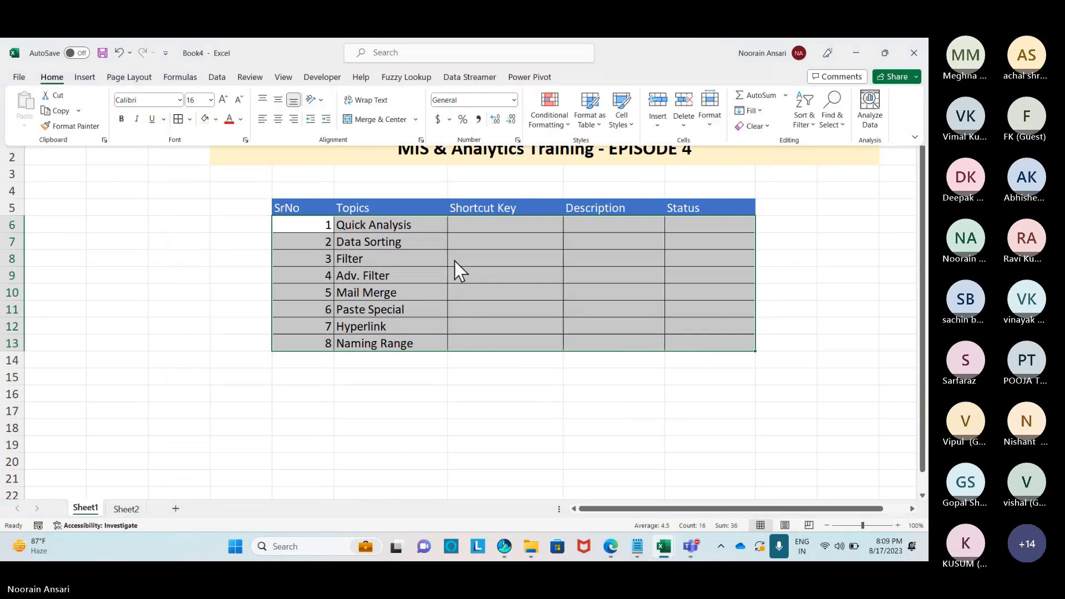
pyautogui.click(455, 261)
pyautogui.click(482, 225)
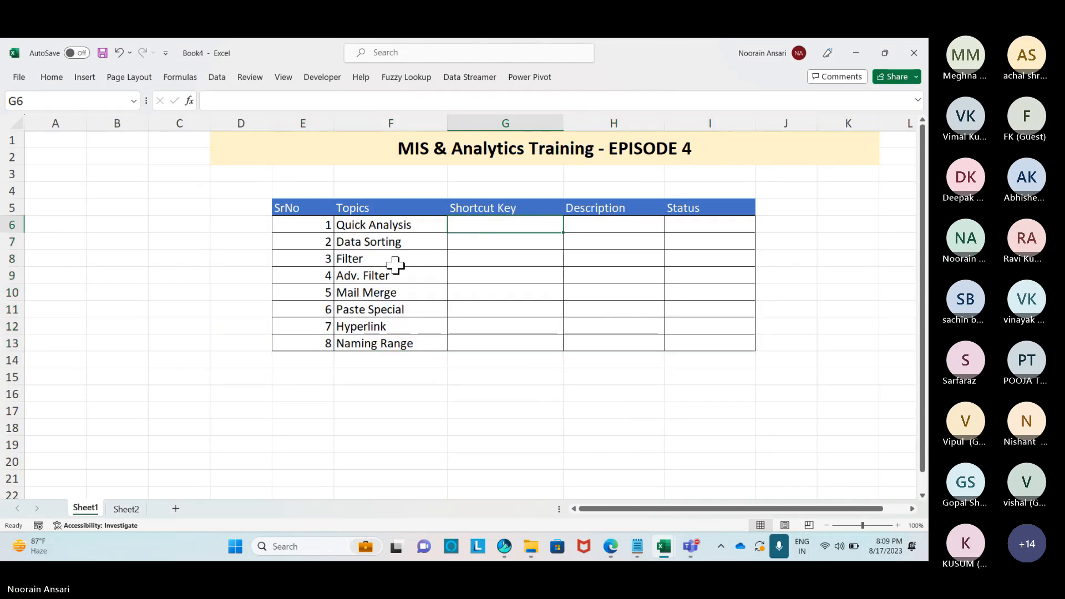
pyautogui.hotkey('alt', 'Tab')
pyautogui.hotkey('alt', 'Tab')
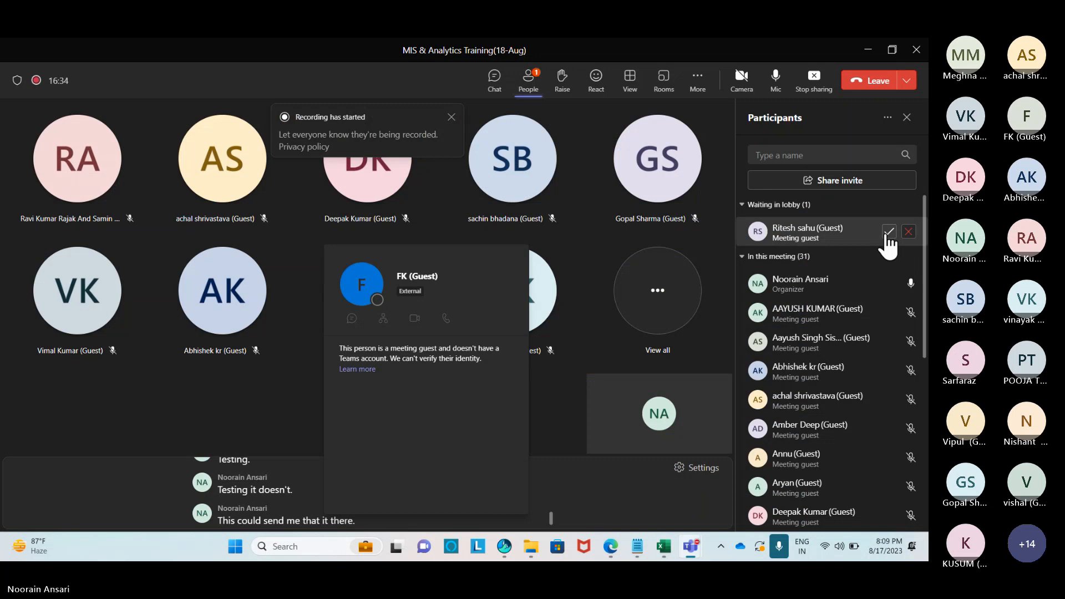
# Admit the Teams lobby guest, then enter ctrl+Q in G6 as Quick Analysis's shortcut key.
pyautogui.click(888, 233)
pyautogui.hotkey('alt', 'Tab')
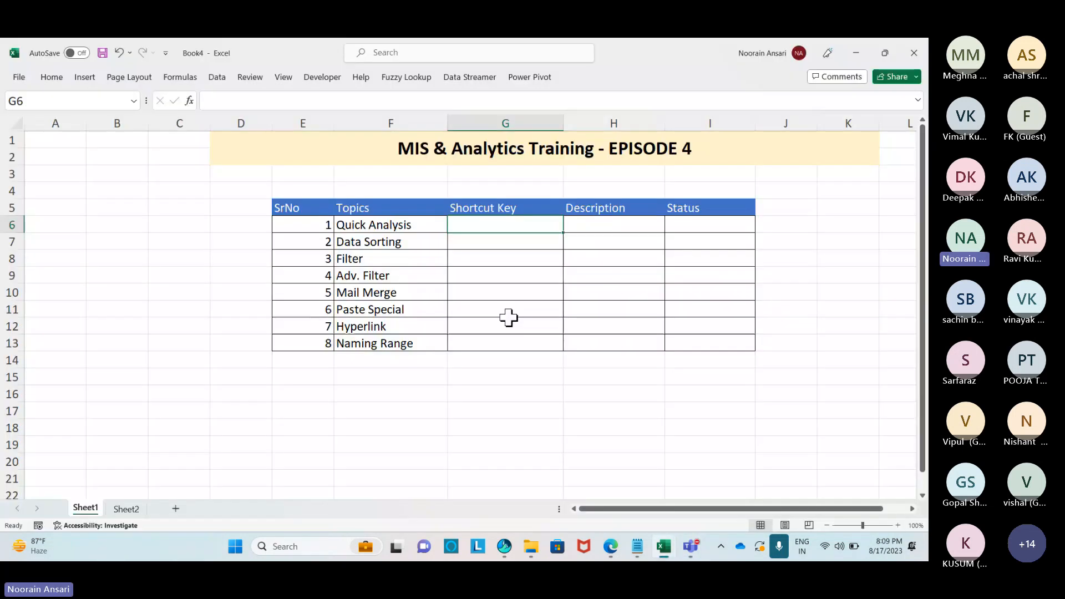
pyautogui.write('ctrl')
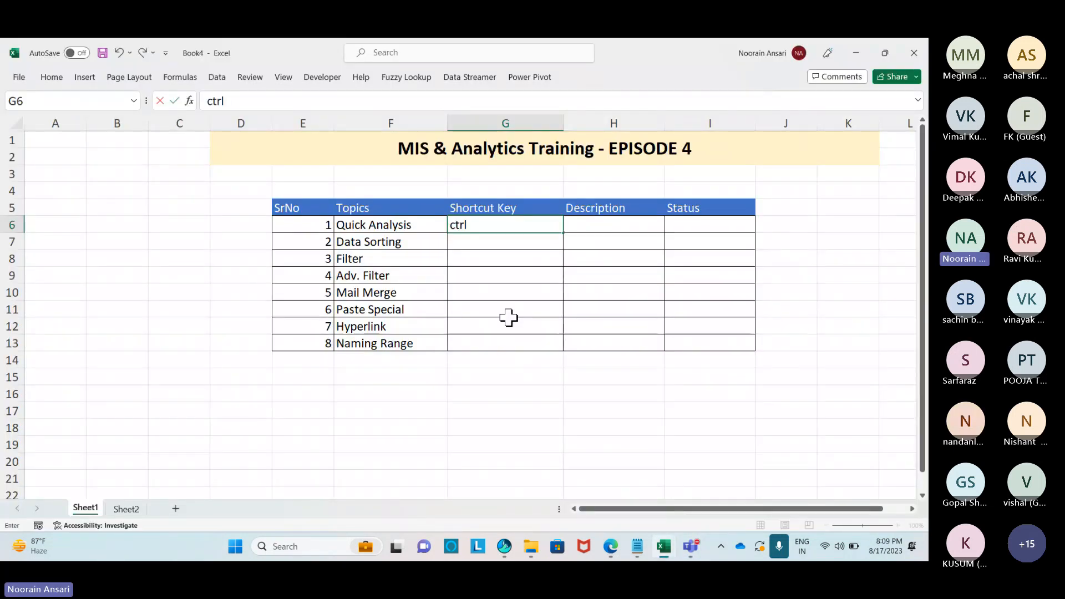
pyautogui.write('+Q')
pyautogui.press('Return')
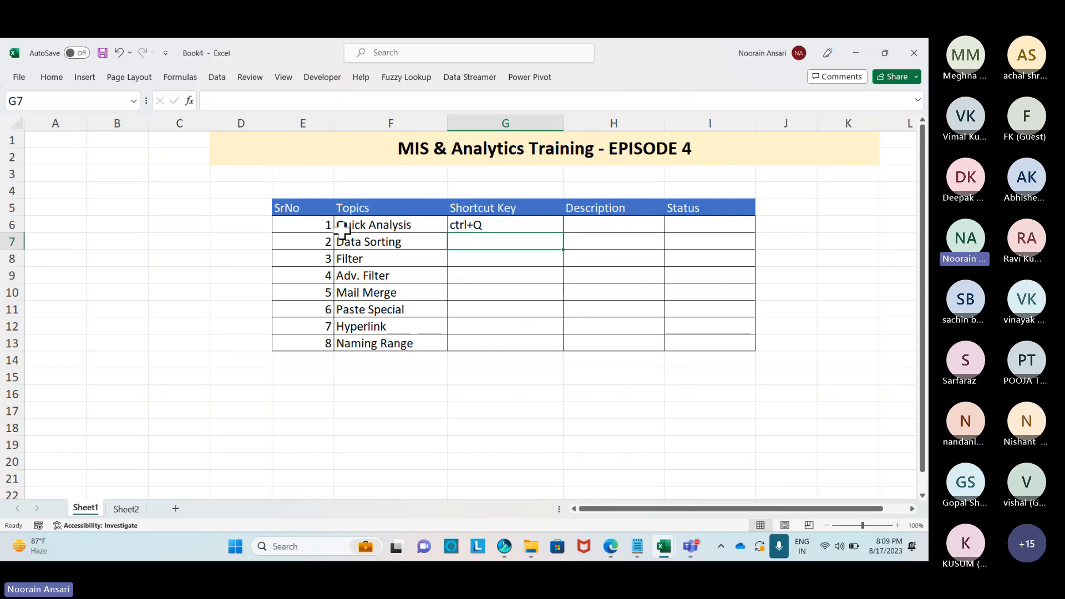
pyautogui.rightClick(176, 176)
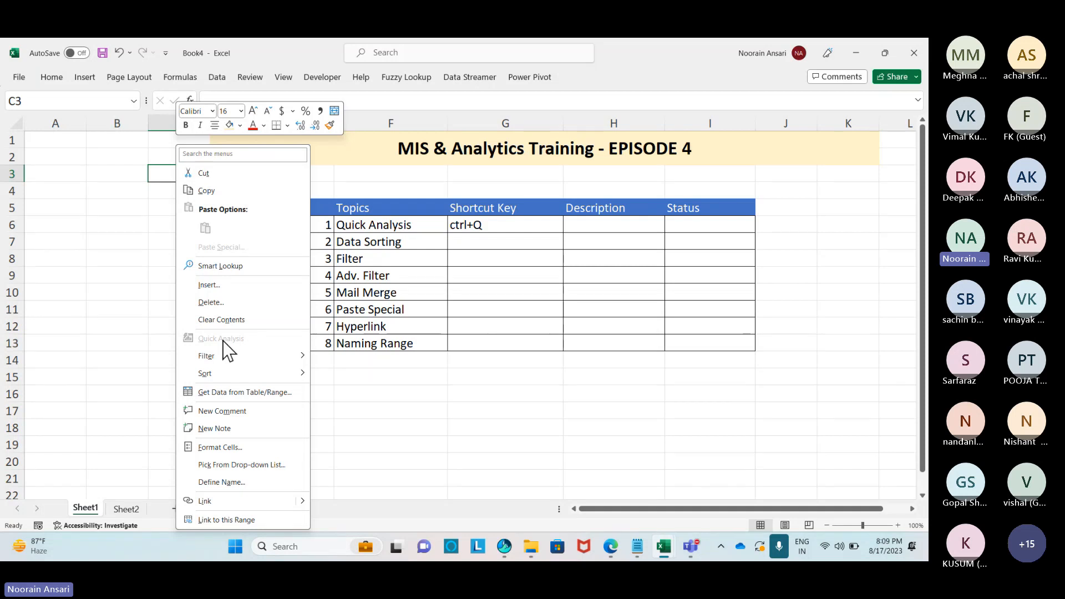
pyautogui.click(466, 307)
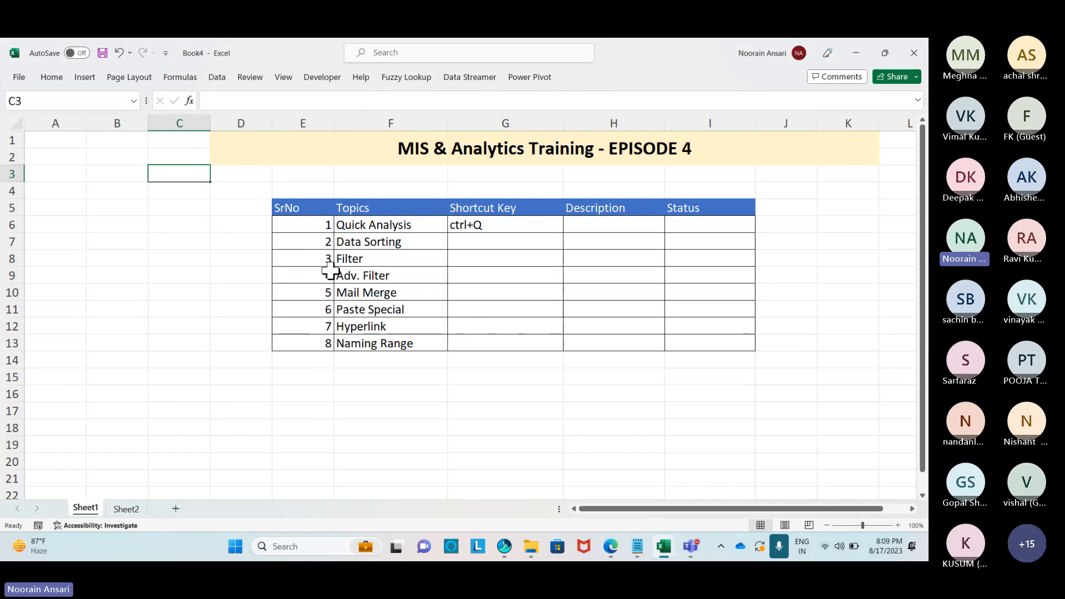
# Rename the first sheet to SummarySheet.
pyautogui.rightClick(93, 510)
pyautogui.click(136, 355)
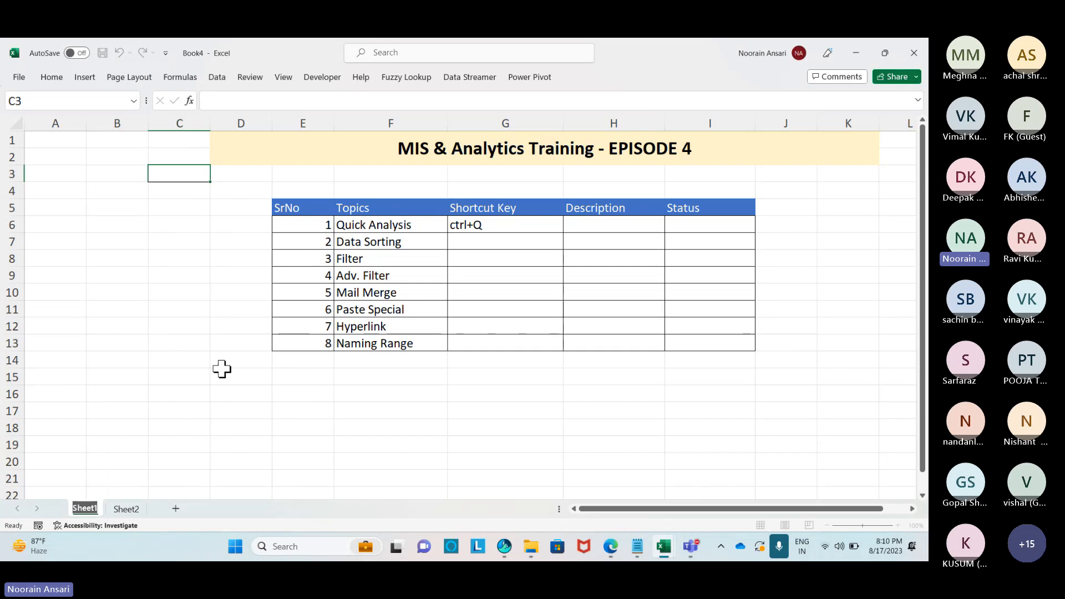
pyautogui.write('SummarySheet')
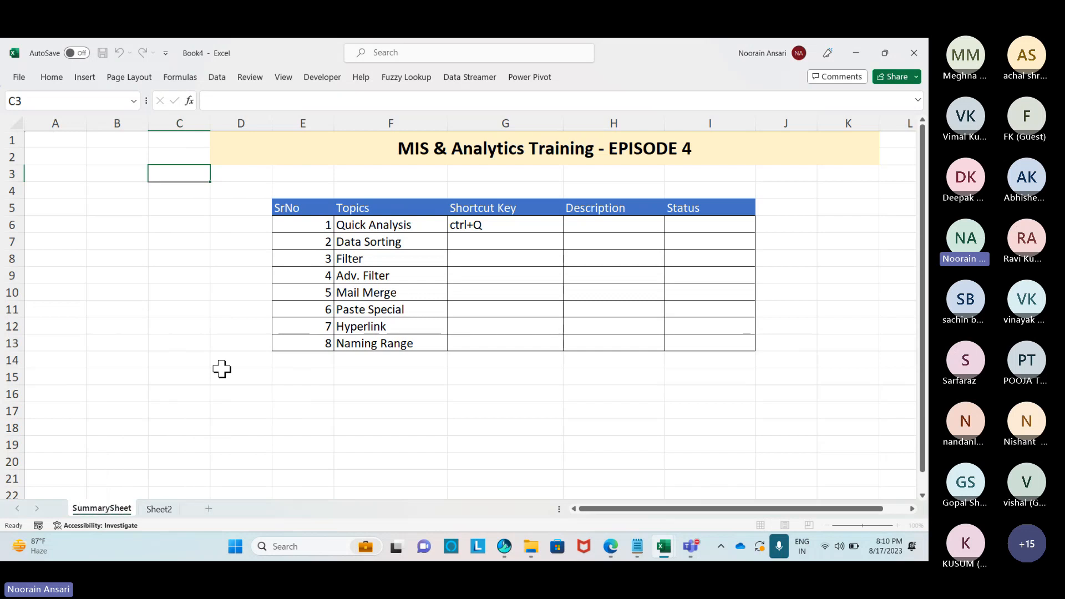
pyautogui.click(459, 256)
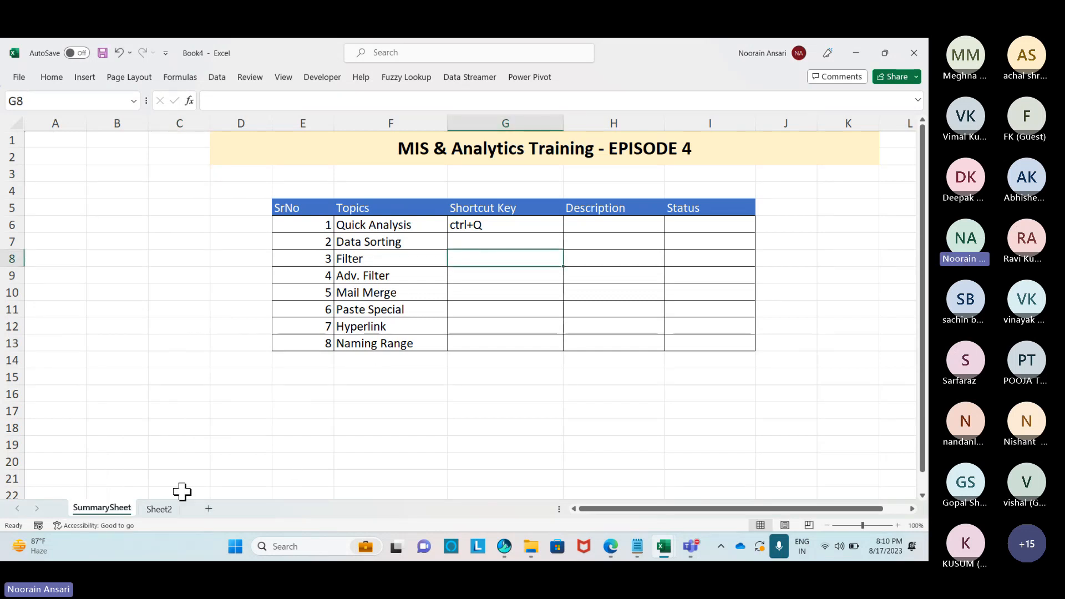
# Rename the second sheet to Quick Analysis.
pyautogui.rightClick(157, 509)
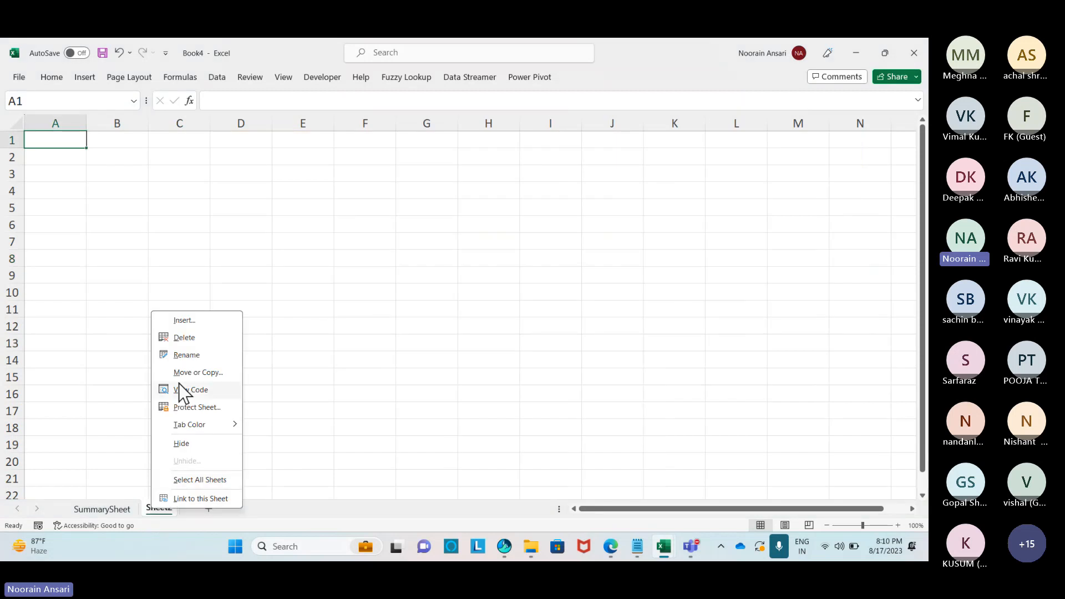
pyautogui.click(217, 356)
pyautogui.write('Quic')
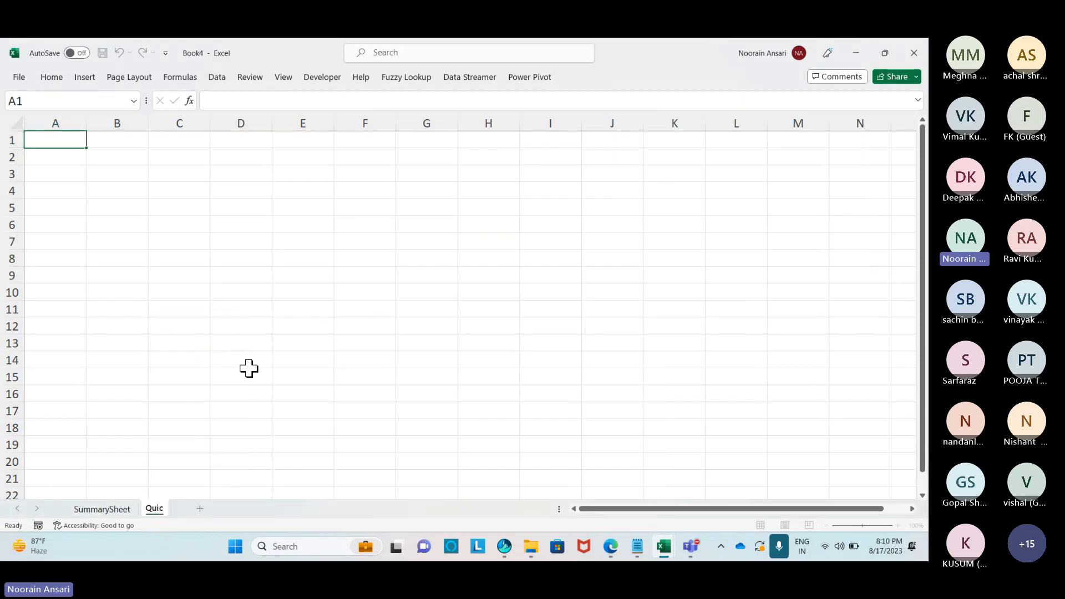
pyautogui.write('k Analysis')
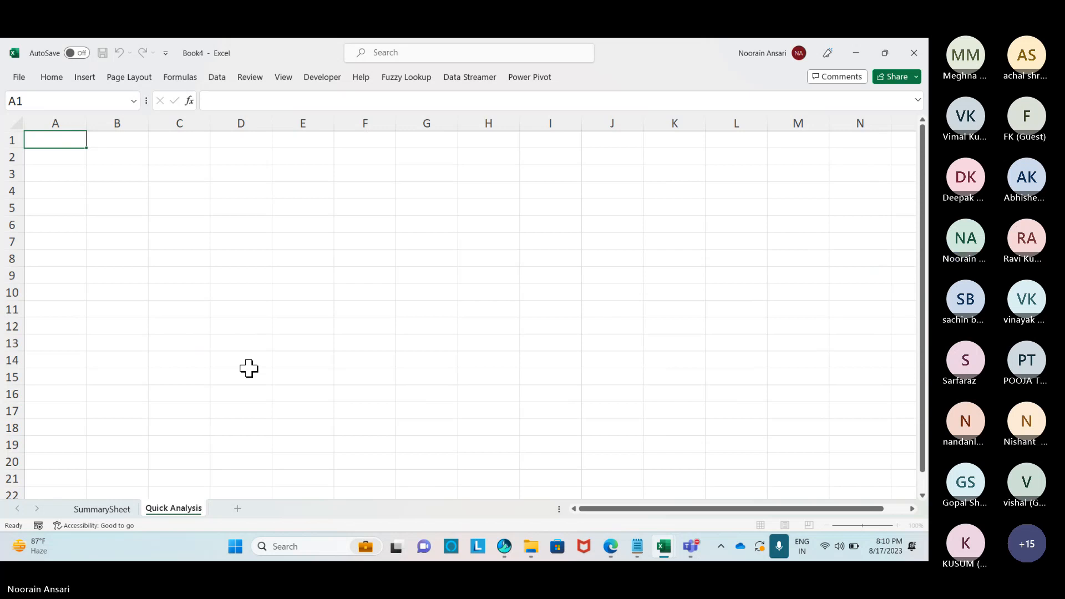
pyautogui.click(242, 280)
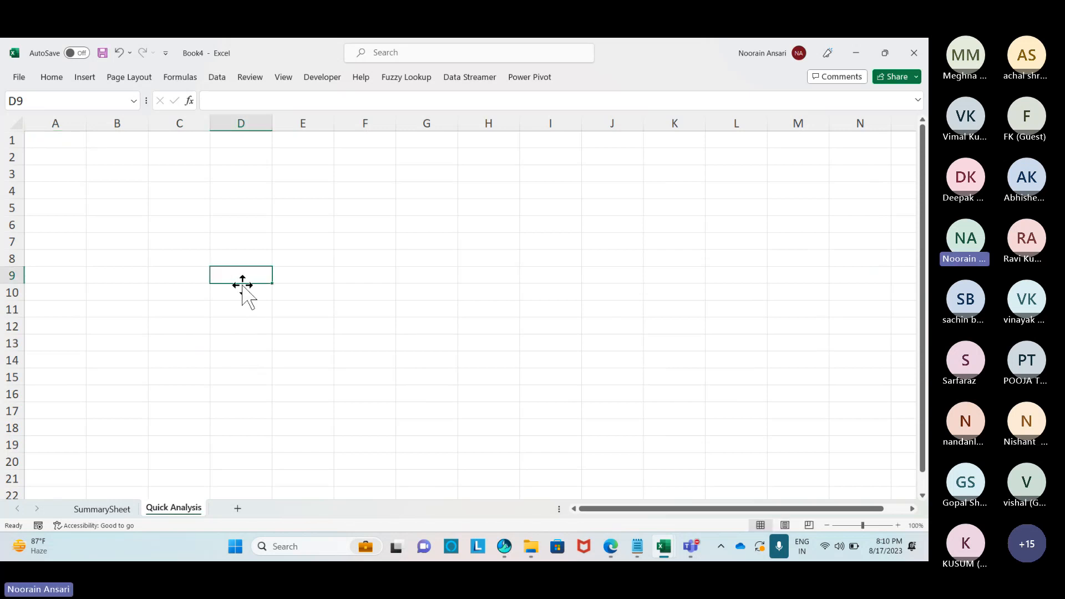
# In Save As, create a new 18-Aug folder inside Desktop's MIS & Analytics Training(MWF,Aug-23) folder.
pyautogui.click(18, 78)
pyautogui.click(44, 260)
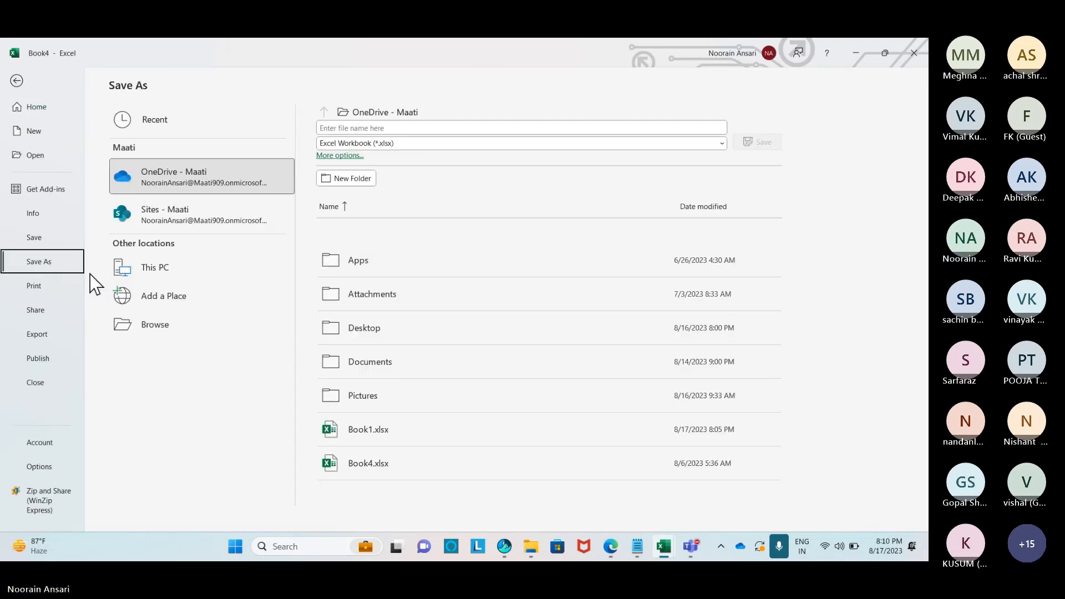
pyautogui.click(148, 326)
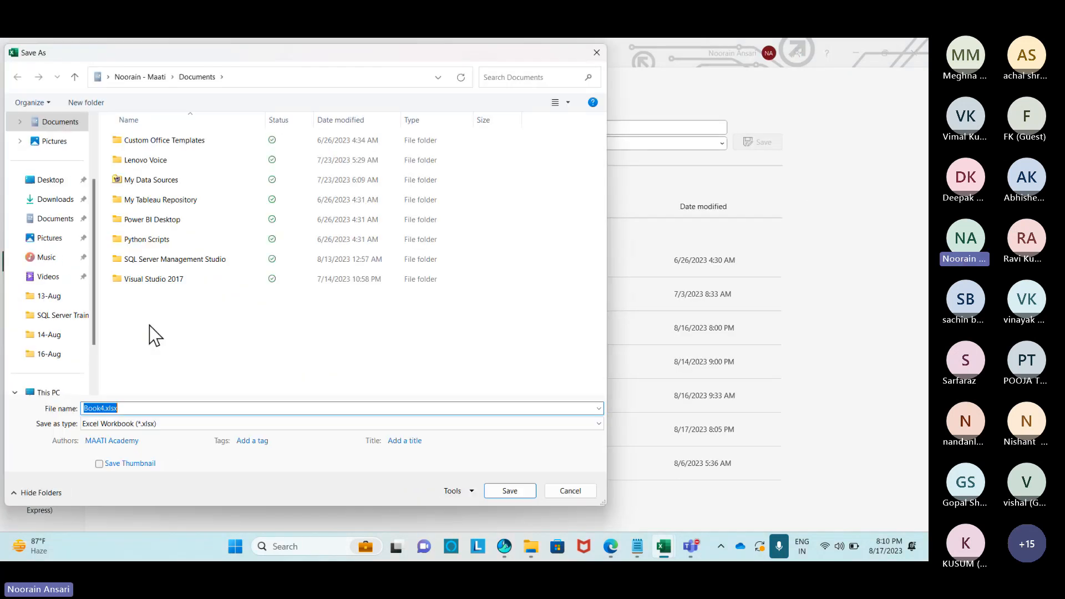
pyautogui.click(51, 179)
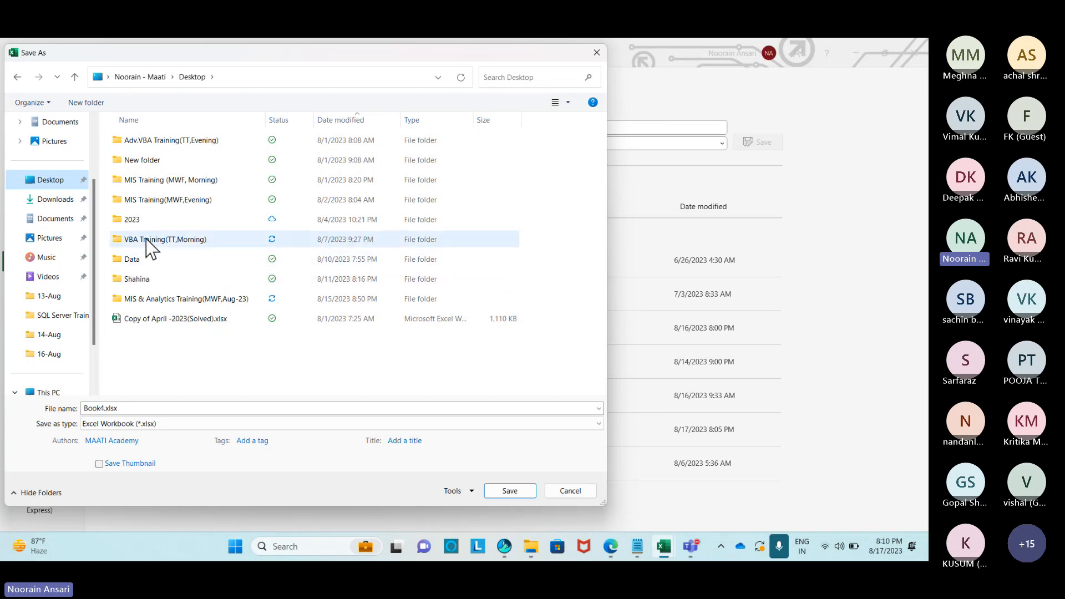
pyautogui.doubleClick(190, 299)
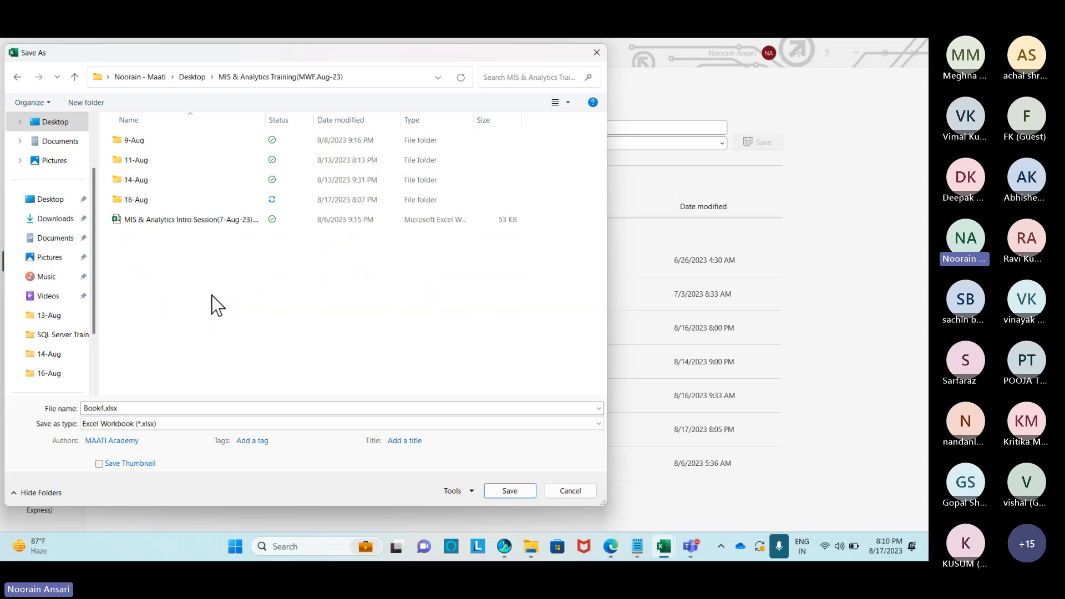
pyautogui.rightClick(133, 256)
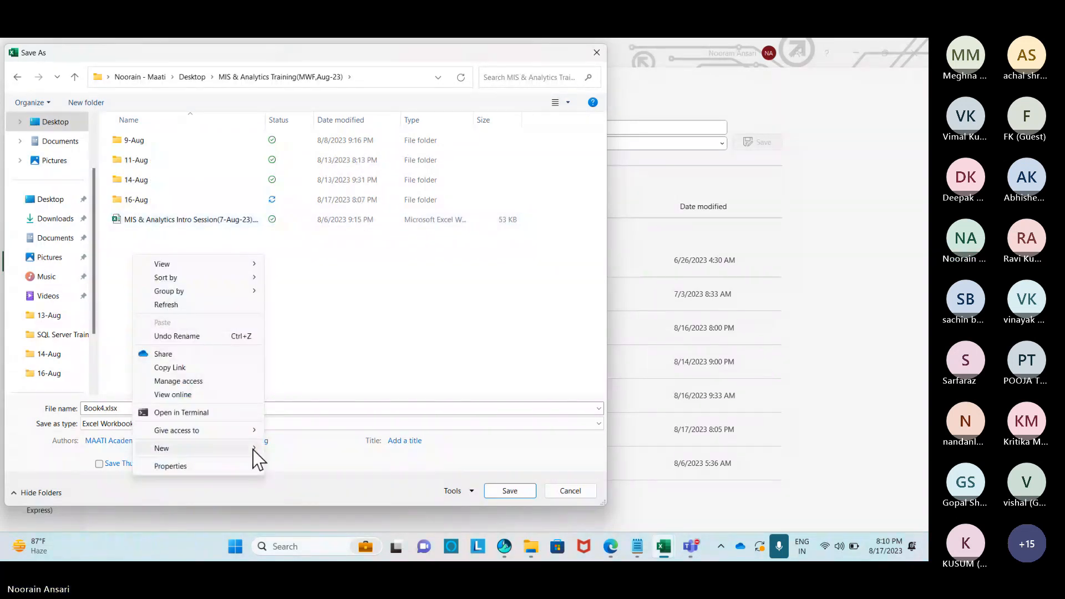
pyautogui.moveTo(259, 459)
pyautogui.click(297, 308)
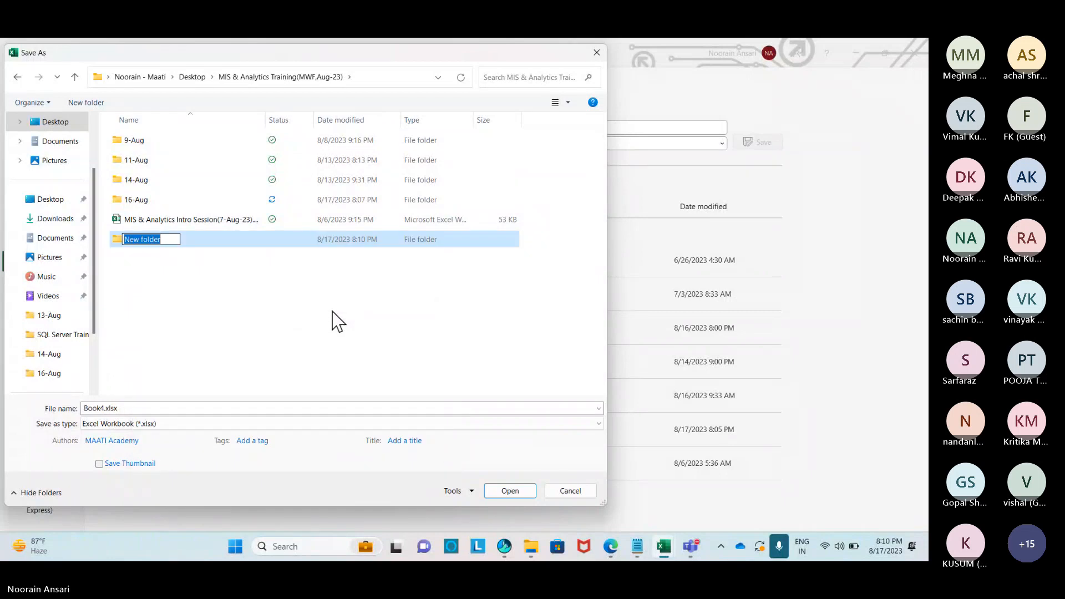
pyautogui.write('18-Aug')
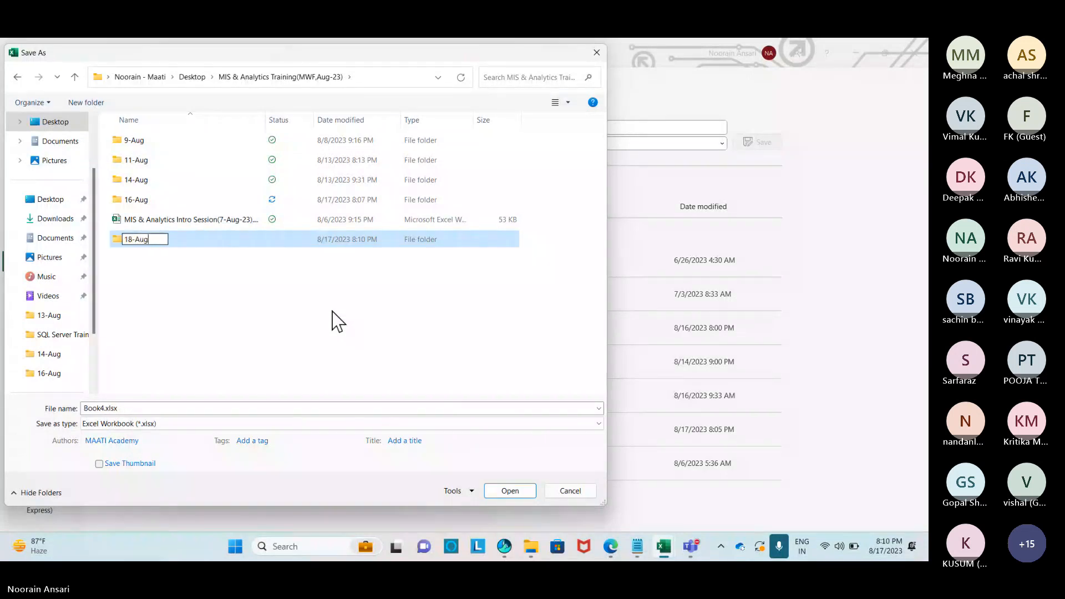
pyautogui.press('Return')
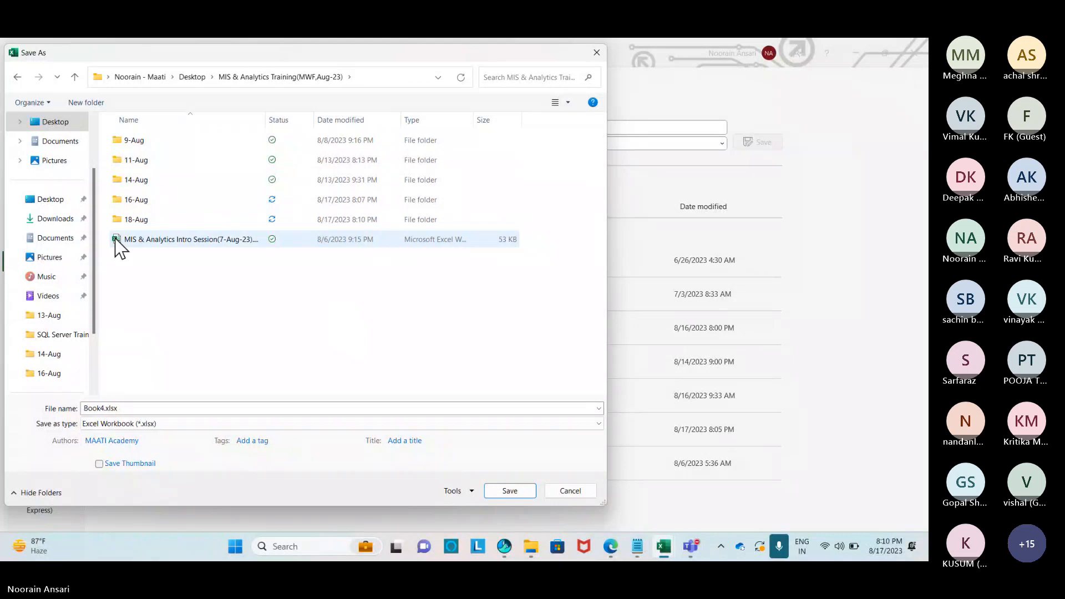
# Save the workbook in 18-Aug as MIS & Analytics Training(18-Aug).xlsx.
pyautogui.doubleClick(136, 220)
pyautogui.click(123, 409)
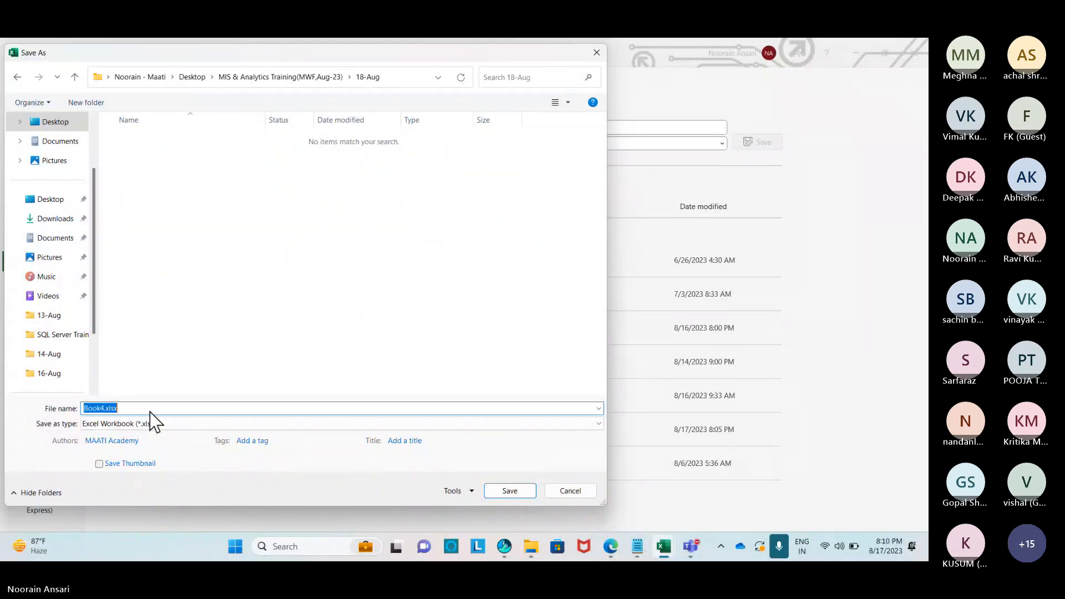
pyautogui.write('MIS & Analytics Training(18-Aug')
pyautogui.click(498, 485)
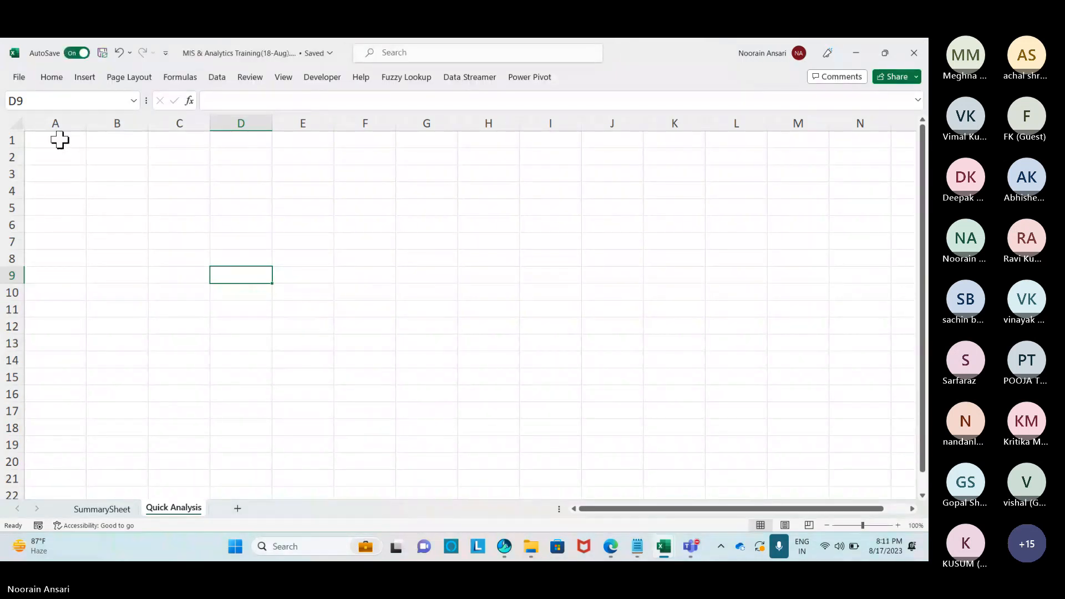
# Enter Month in A1 with Jan, Feb, Mar below, and fill the series to Dec in A13.
pyautogui.click(58, 139)
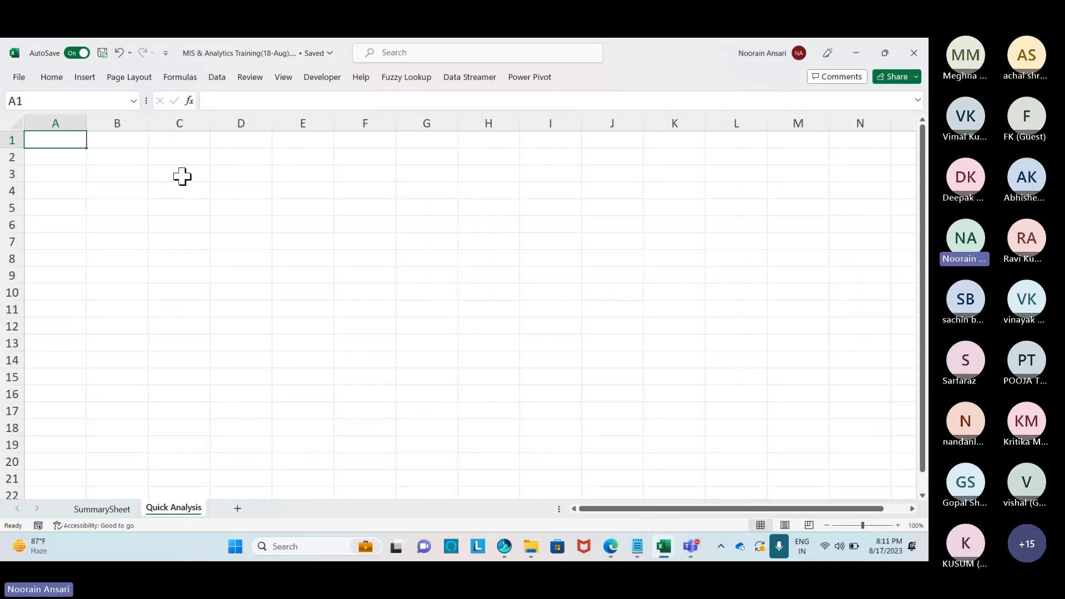
pyautogui.write('Month')
pyautogui.press('Return')
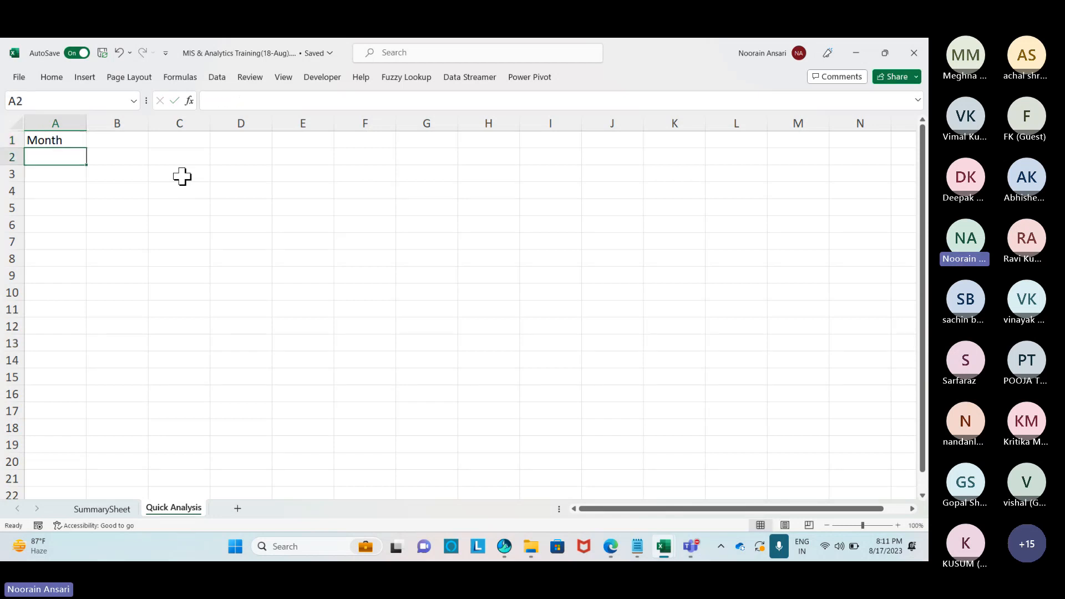
pyautogui.write('Jan')
pyautogui.press('Return')
pyautogui.write('Feb')
pyautogui.press('Return')
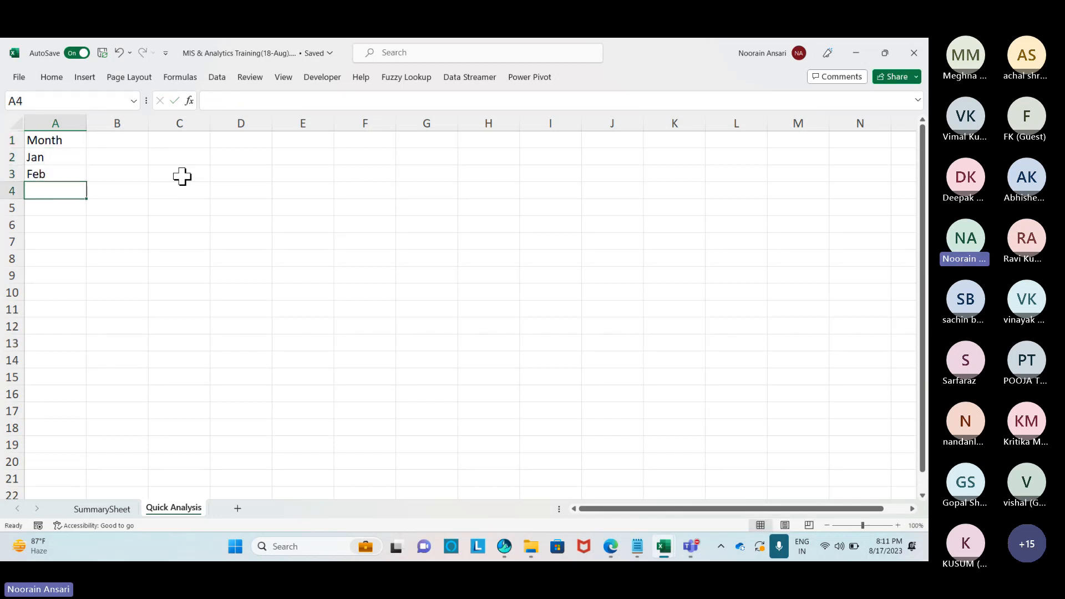
pyautogui.write('Mar')
pyautogui.press('Return')
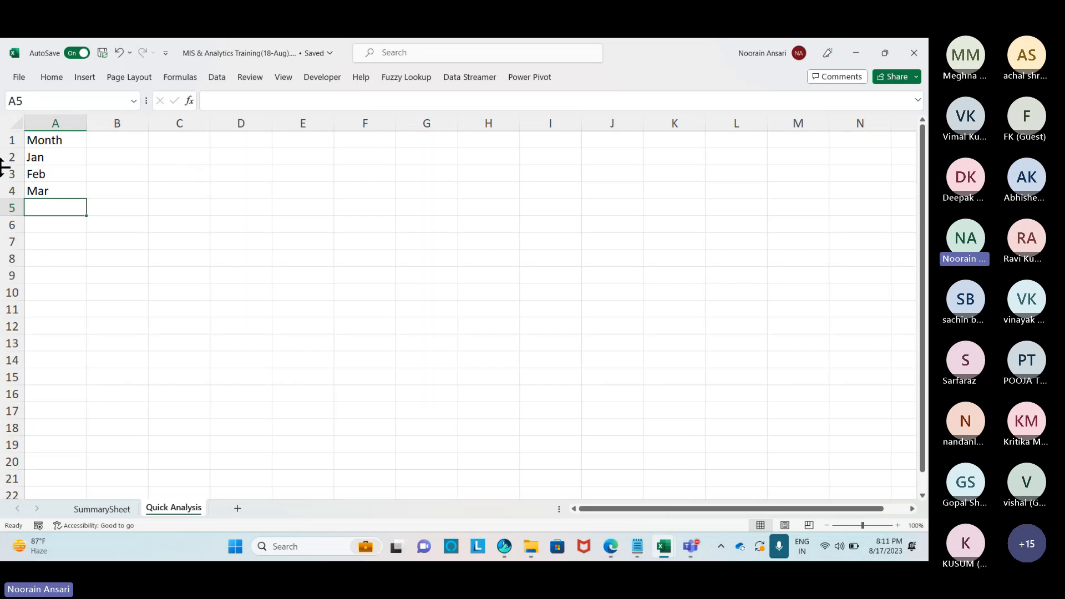
pyautogui.moveTo(49, 158); pyautogui.dragTo(79, 347)
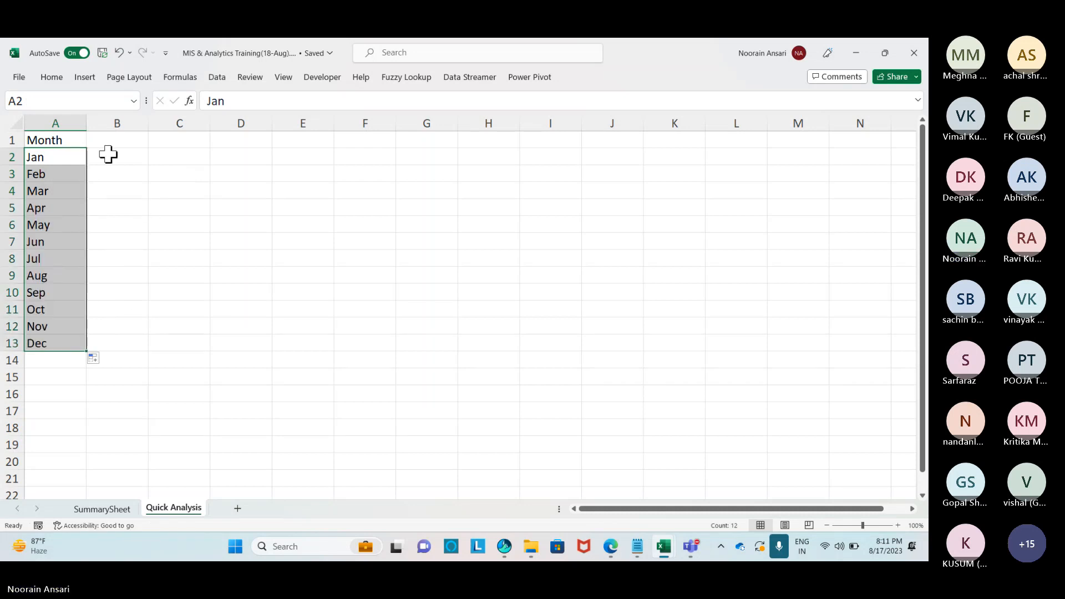
# Widen column B and admit everyone waiting in the Teams lobby.
pyautogui.moveTo(149, 125); pyautogui.dragTo(167, 124)
pyautogui.hotkey('alt', 'Tab')
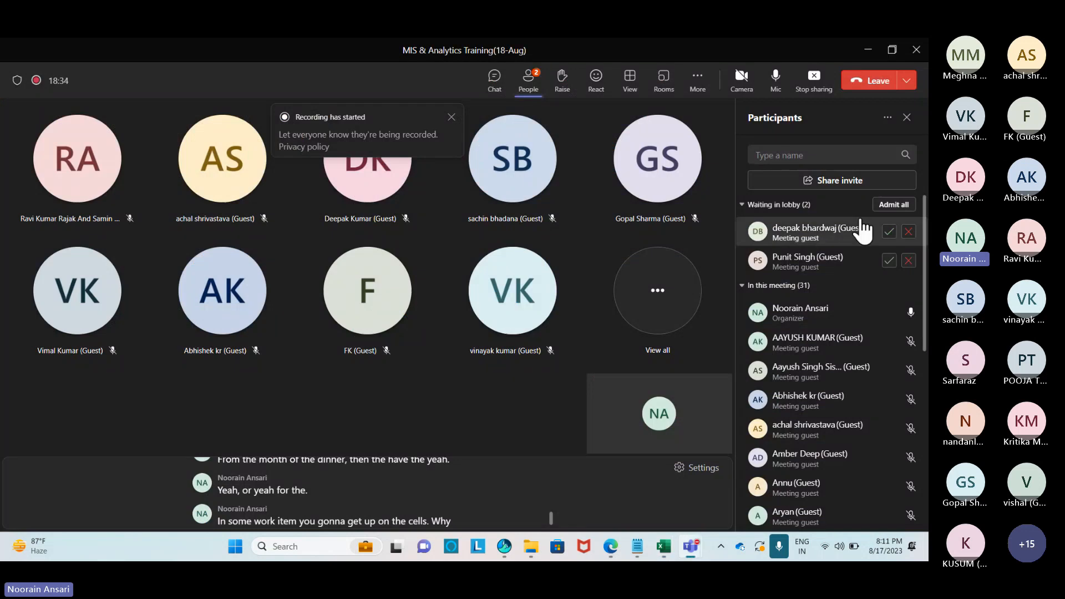
pyautogui.click(895, 207)
pyautogui.hotkey('alt', 'Tab')
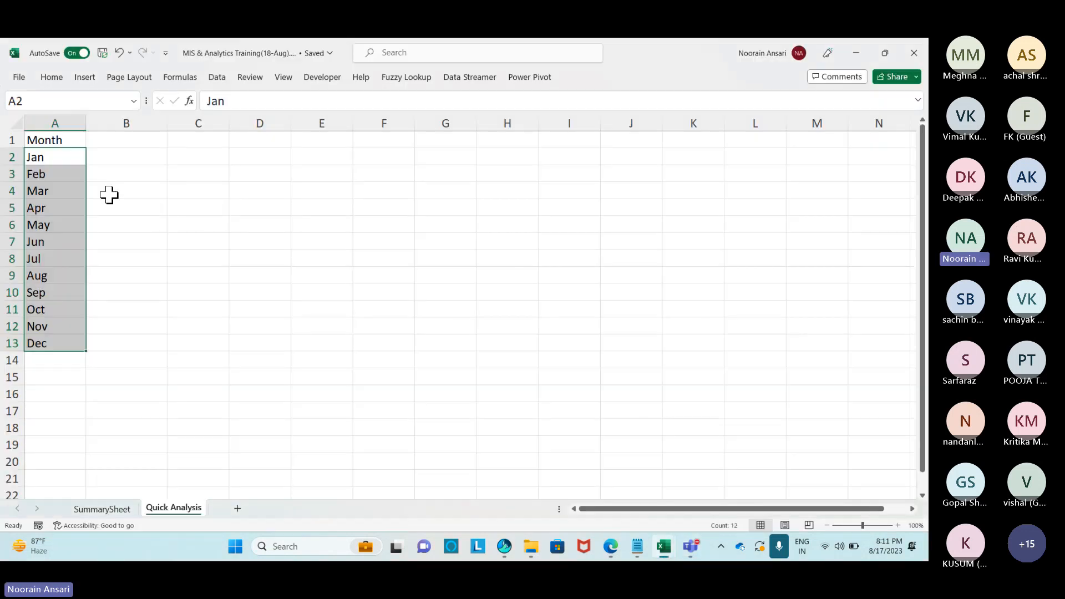
# Add a Sales heading in B1 and fill =RANDBETWEEN(1,1000) down B2:B13.
pyautogui.click(113, 145)
pyautogui.write('Sale')
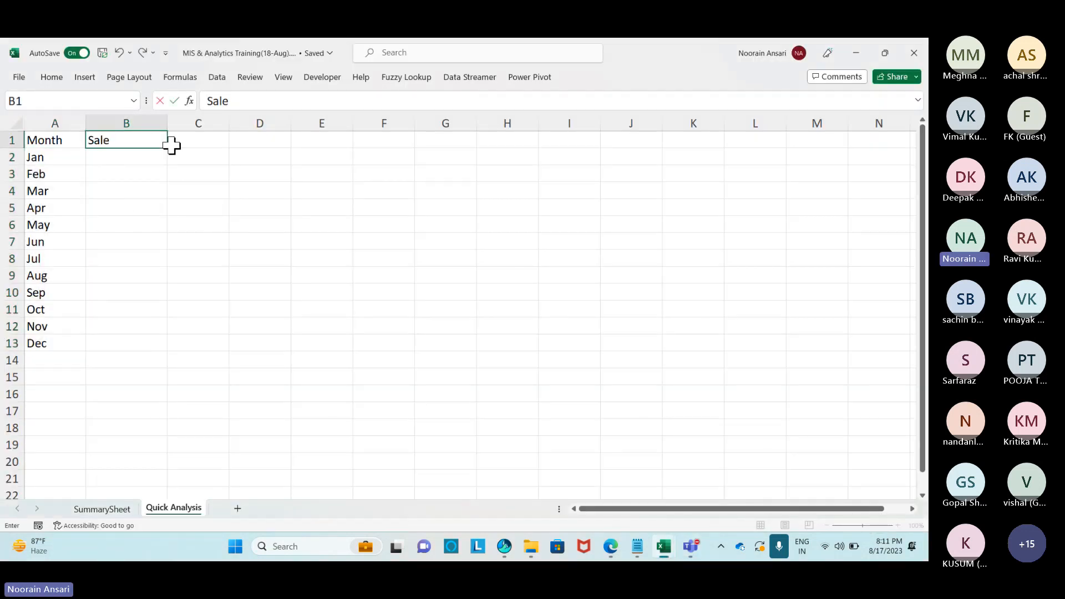
pyautogui.write('s')
pyautogui.press('Return')
pyautogui.write('=rand')
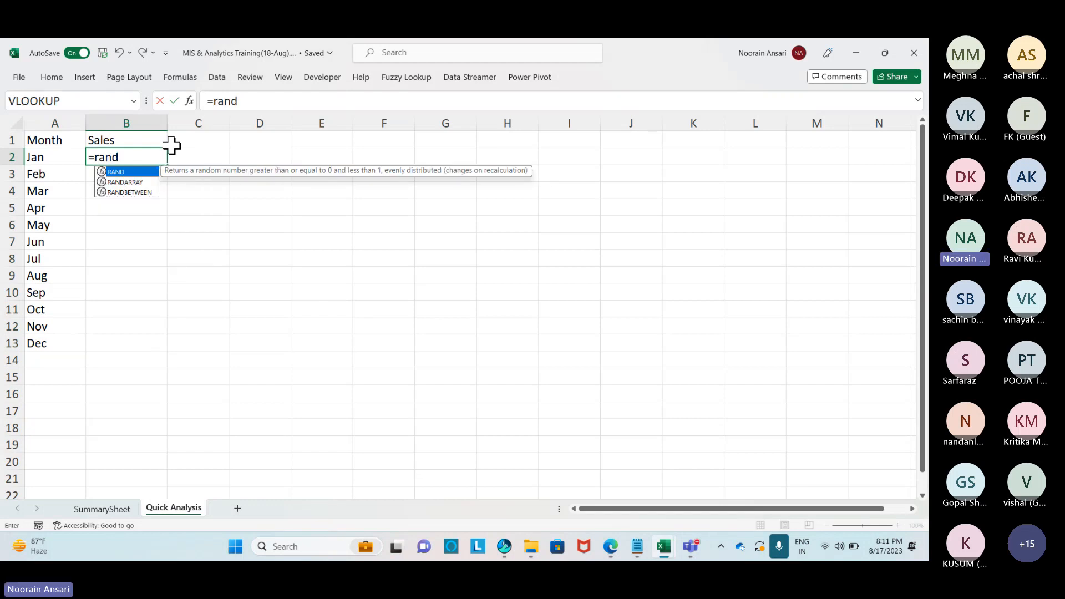
pyautogui.press('Down')
pyautogui.press('Down')
pyautogui.press('Tab')
pyautogui.write('1,10')
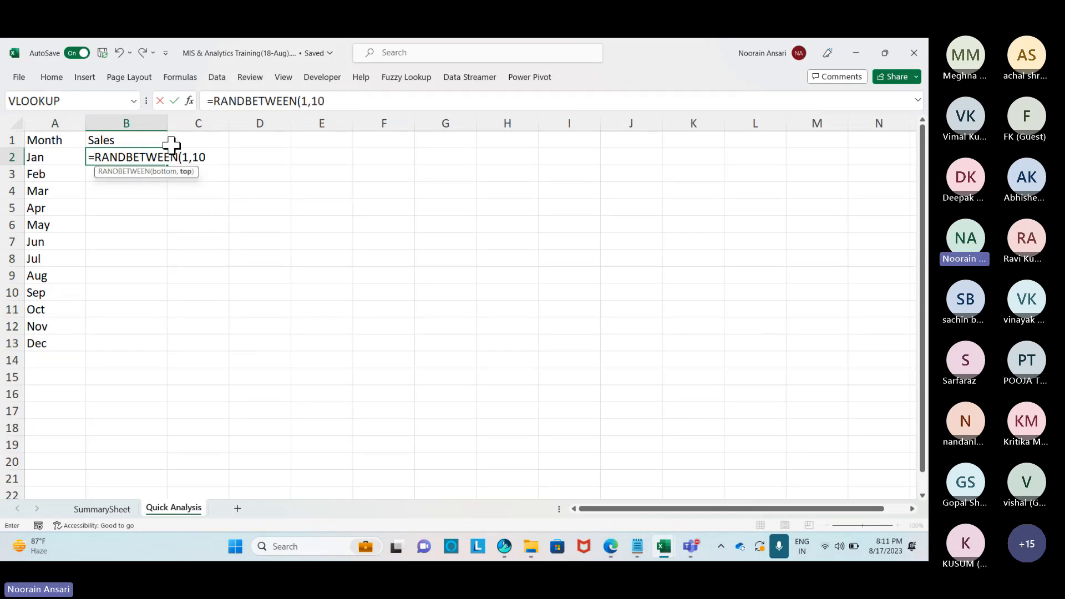
pyautogui.write('00')
pyautogui.press('Return')
pyautogui.press('Left')
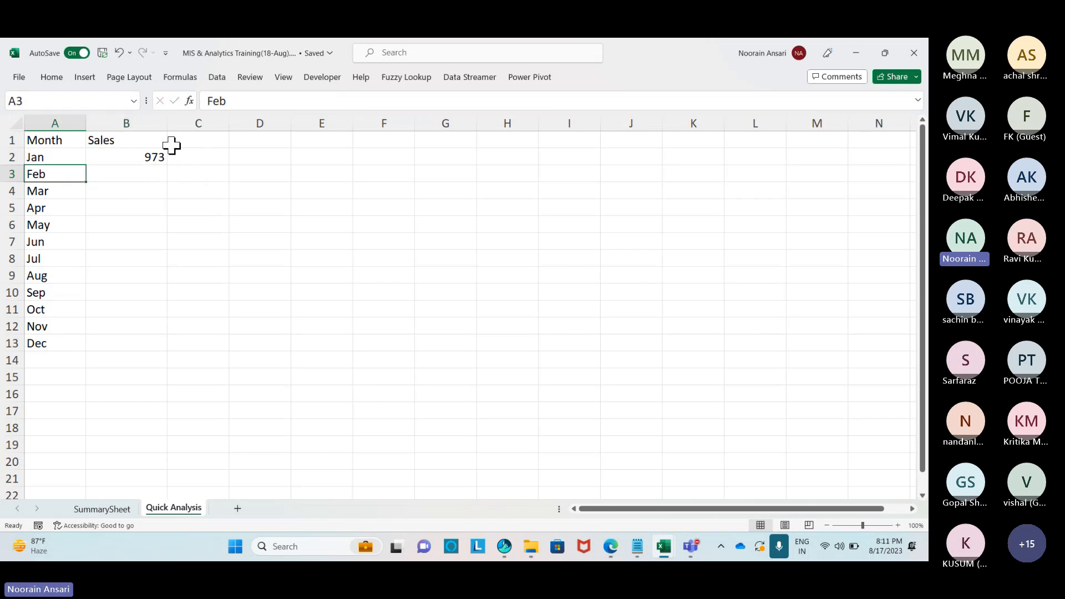
pyautogui.hotkey('ctrl', 'Down')
pyautogui.press('Right')
pyautogui.hotkey('ctrl', 'shift', 'Up')
pyautogui.hotkey('ctrl', 'd')
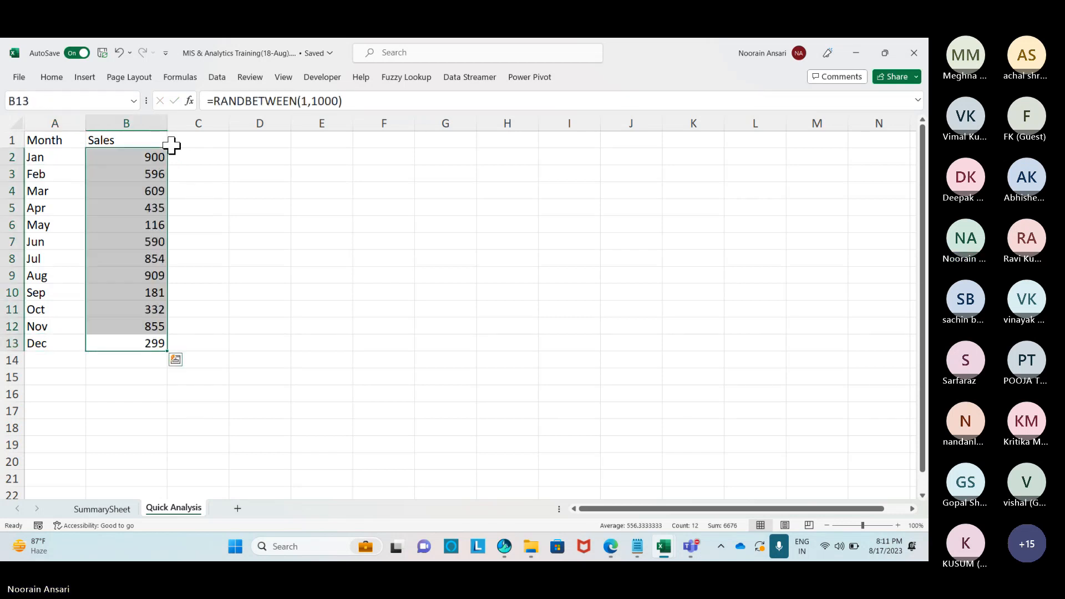
# Admit all guests waiting in the Teams lobby.
pyautogui.hotkey('alt', 'Tab')
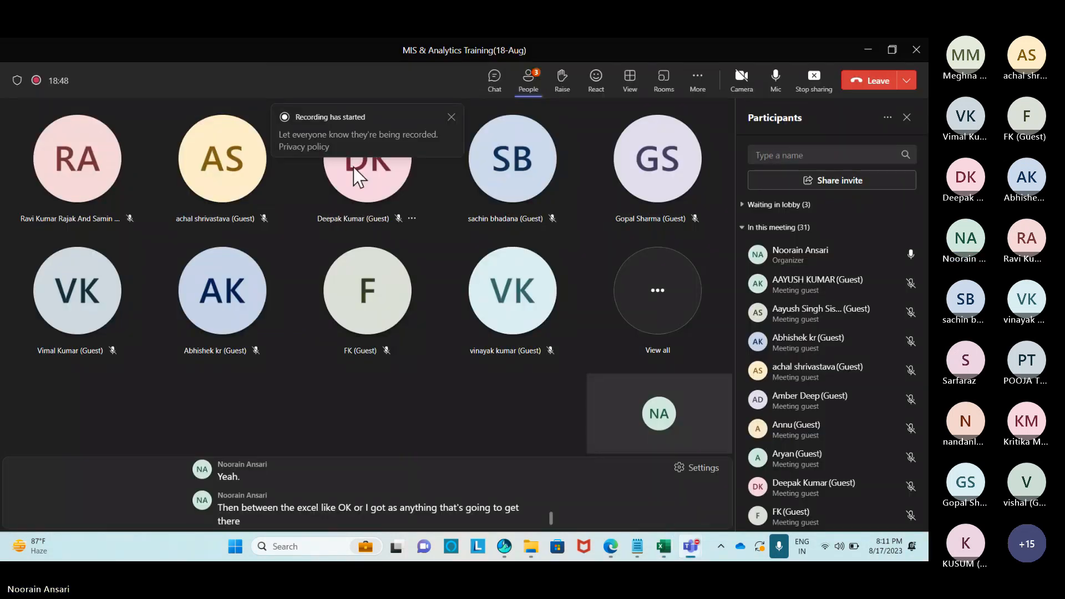
pyautogui.hotkey('alt', 'Tab')
pyautogui.hotkey('alt', 'Tab')
pyautogui.click(828, 209)
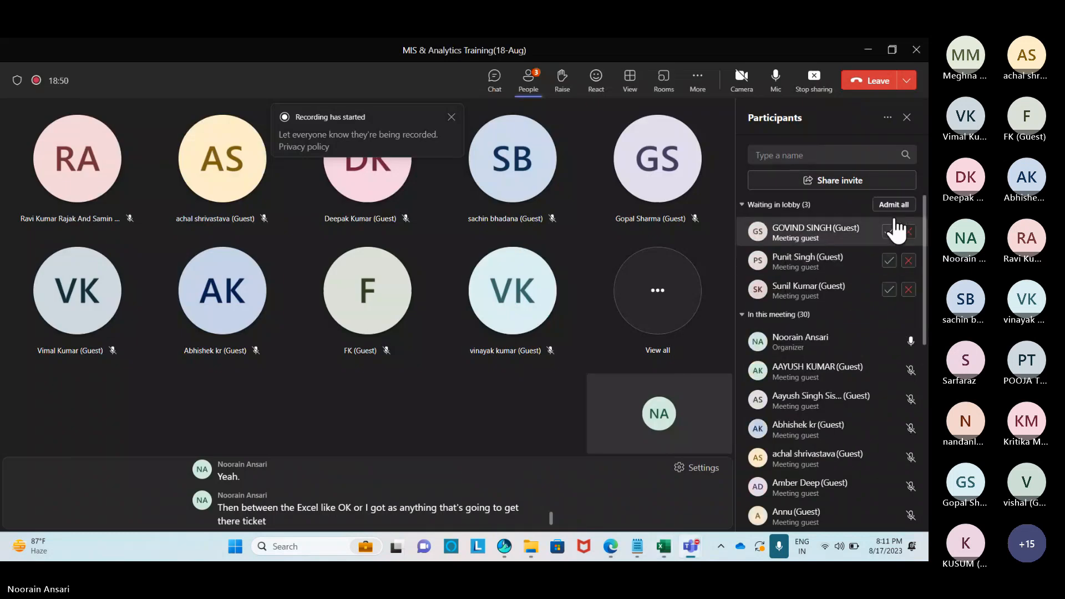
pyautogui.click(895, 204)
pyautogui.hotkey('alt', 'Tab')
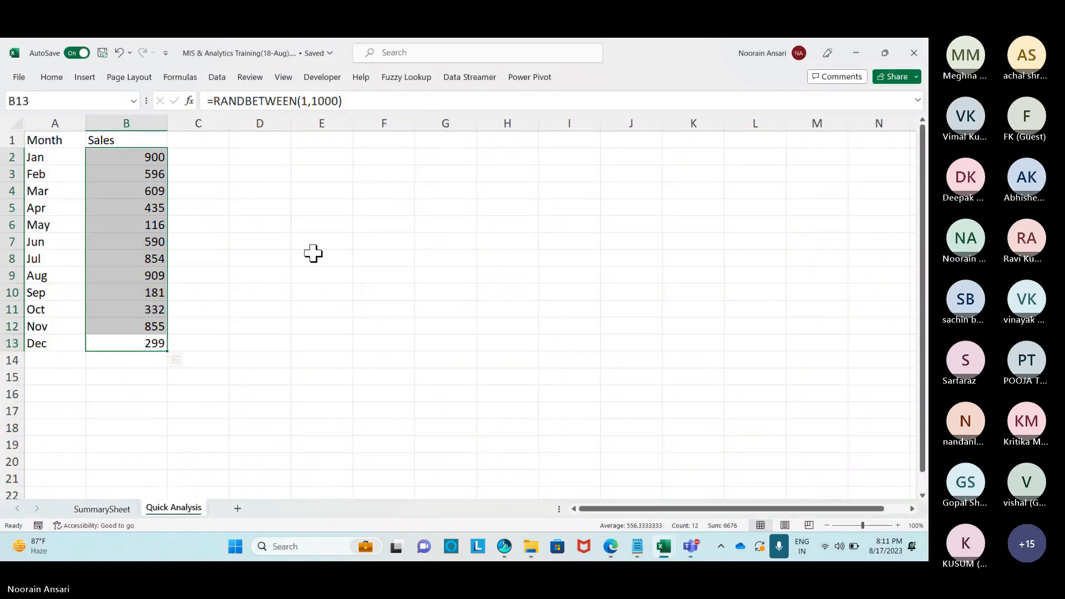
pyautogui.click(163, 124)
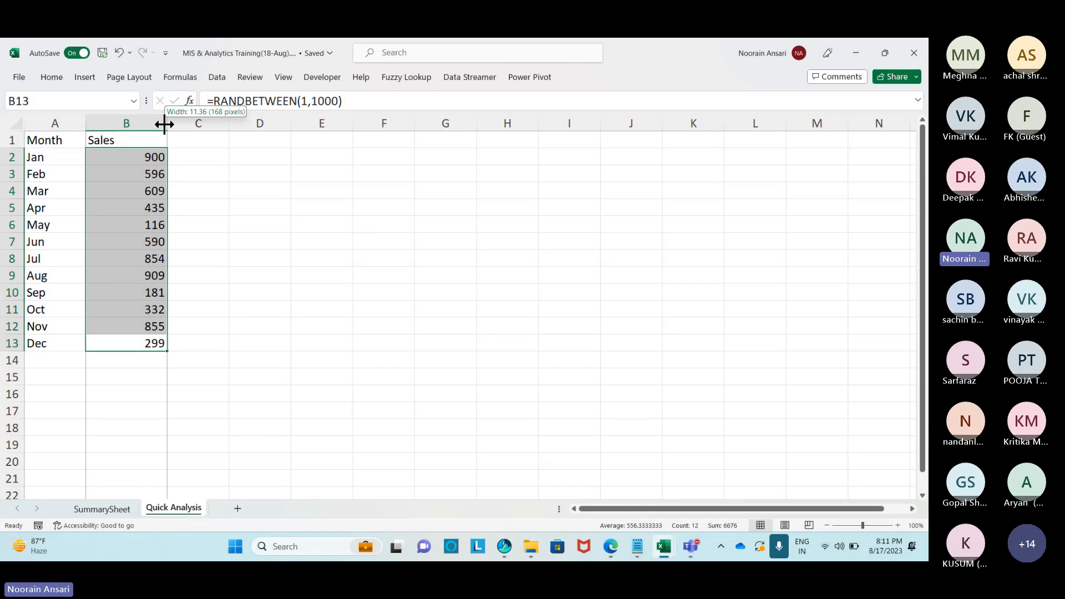
pyautogui.click(242, 190)
# Convert the Sales formulas in B2:B13 to fixed values with Paste Special Values.
pyautogui.click(139, 160)
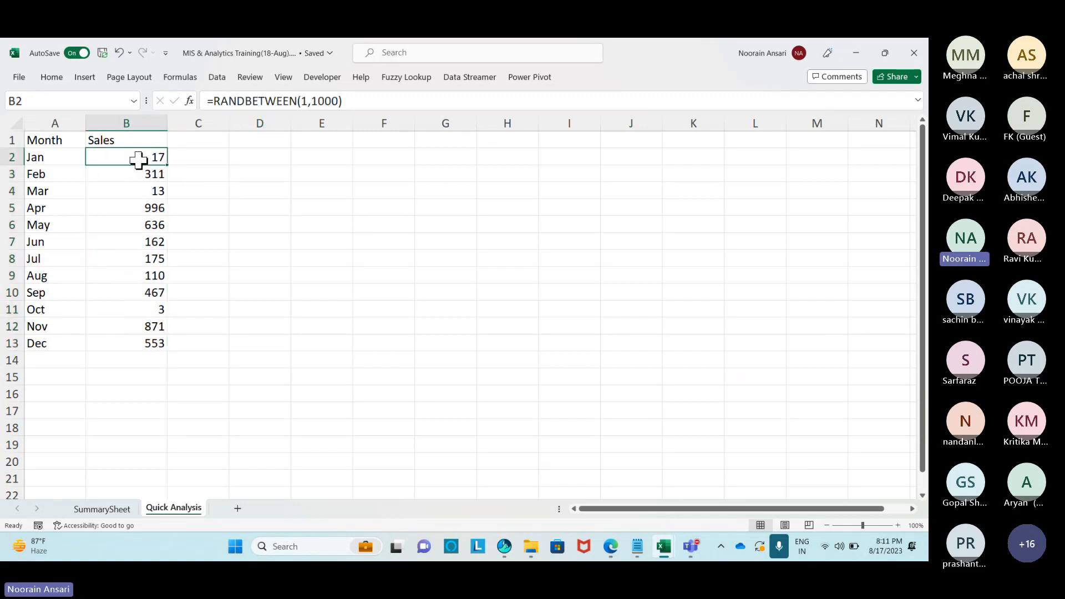
pyautogui.hotkey('ctrl', 'c')
pyautogui.hotkey('ctrl', 'shift', 'Down')
pyautogui.hotkey('ctrl', 'c')
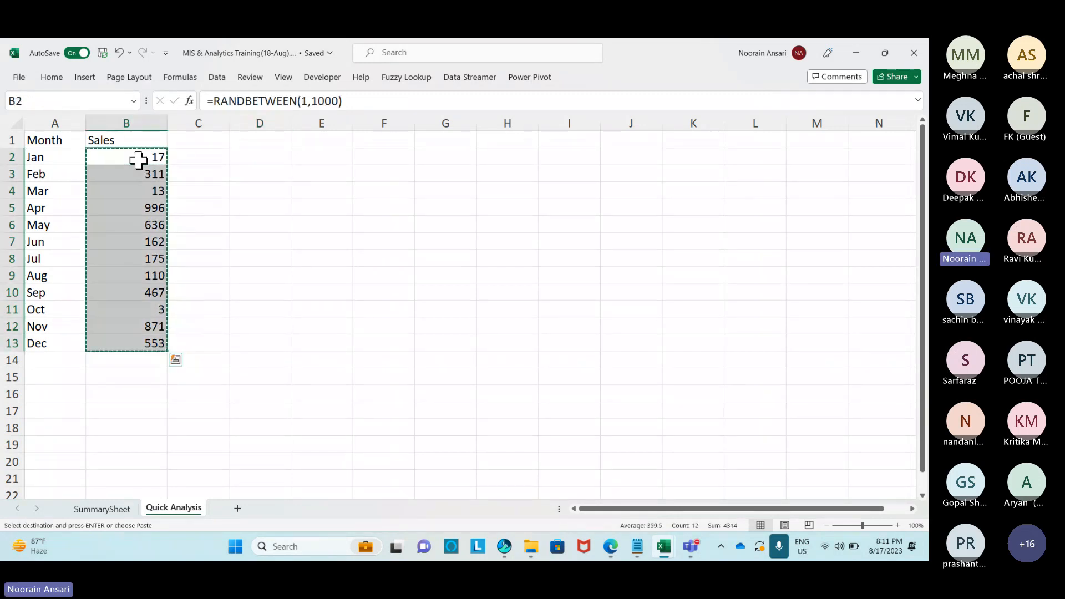
pyautogui.hotkey('ctrl', 'alt', 'v')
pyautogui.press('v')
pyautogui.press('Return')
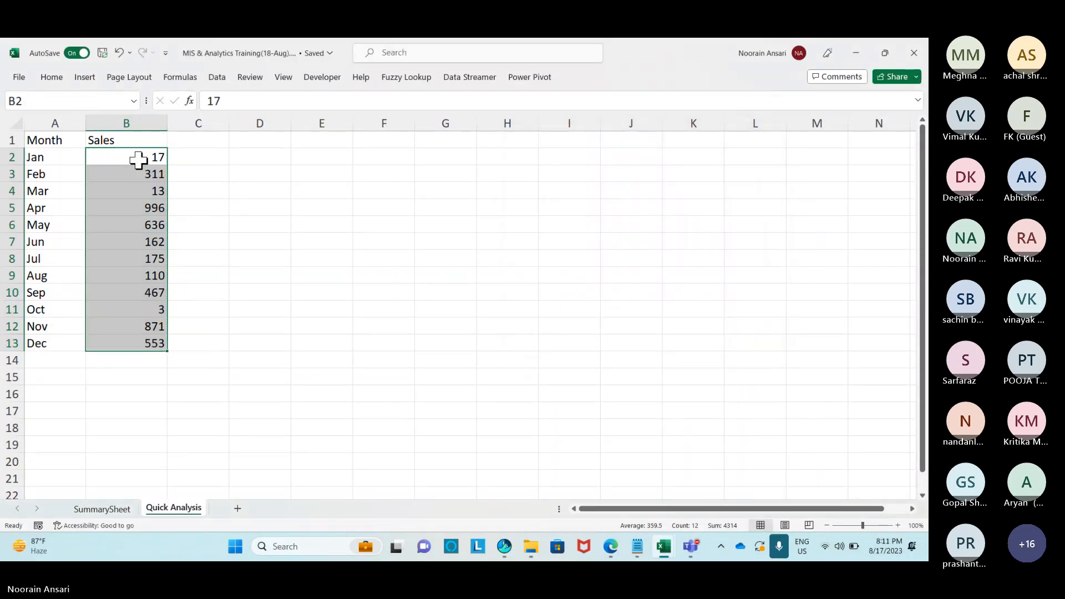
# Narrow column B to fit the numbers and admit the two waiting Teams guests.
pyautogui.moveTo(167, 124); pyautogui.dragTo(136, 124)
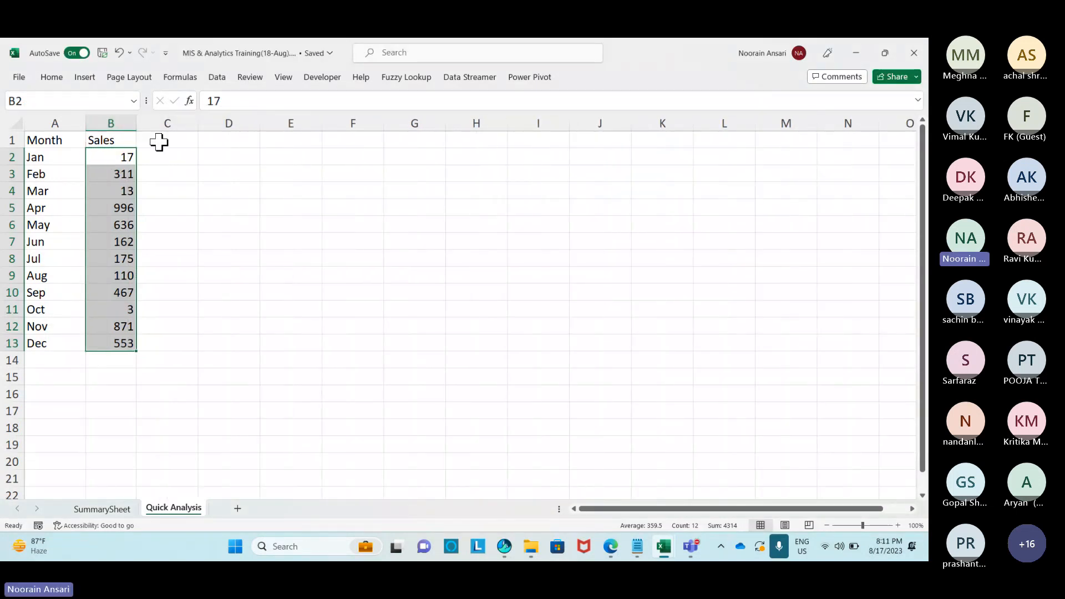
pyautogui.hotkey('alt', 'Tab')
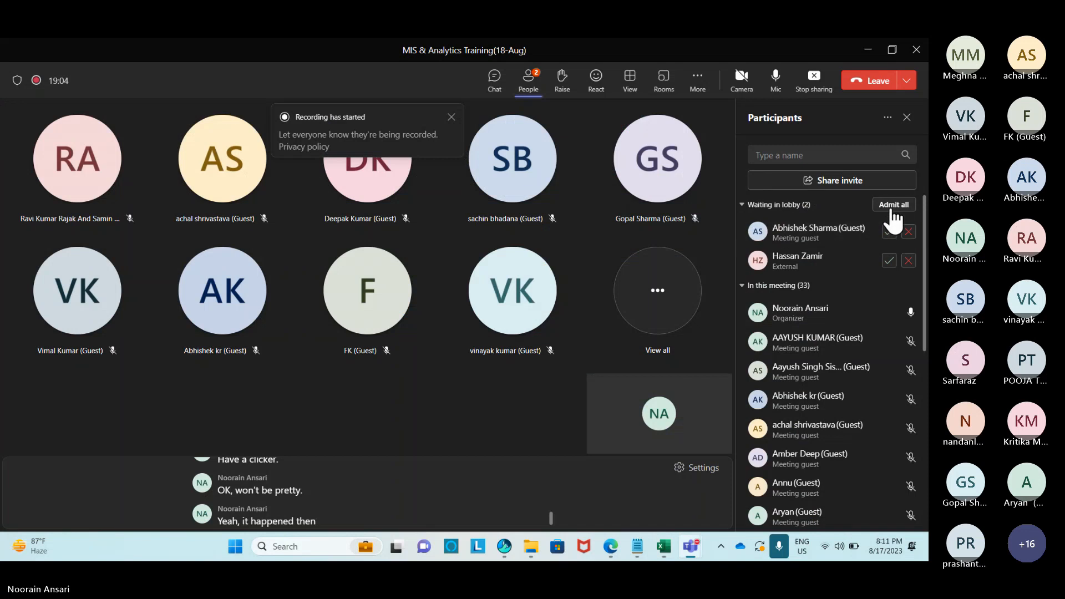
pyautogui.click(893, 206)
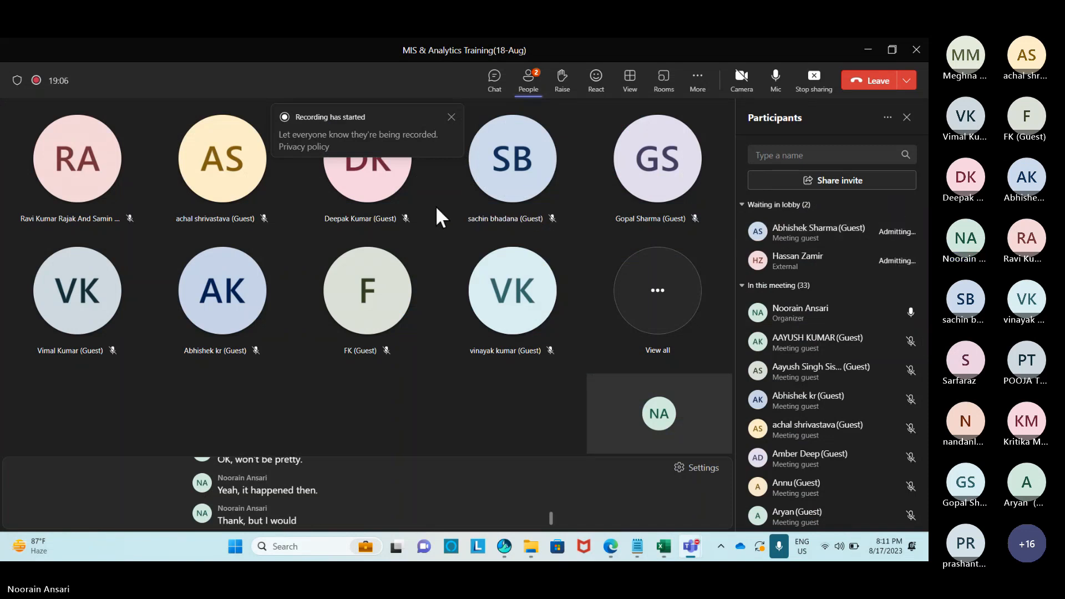
pyautogui.hotkey('alt', 'Tab')
pyautogui.click(331, 240)
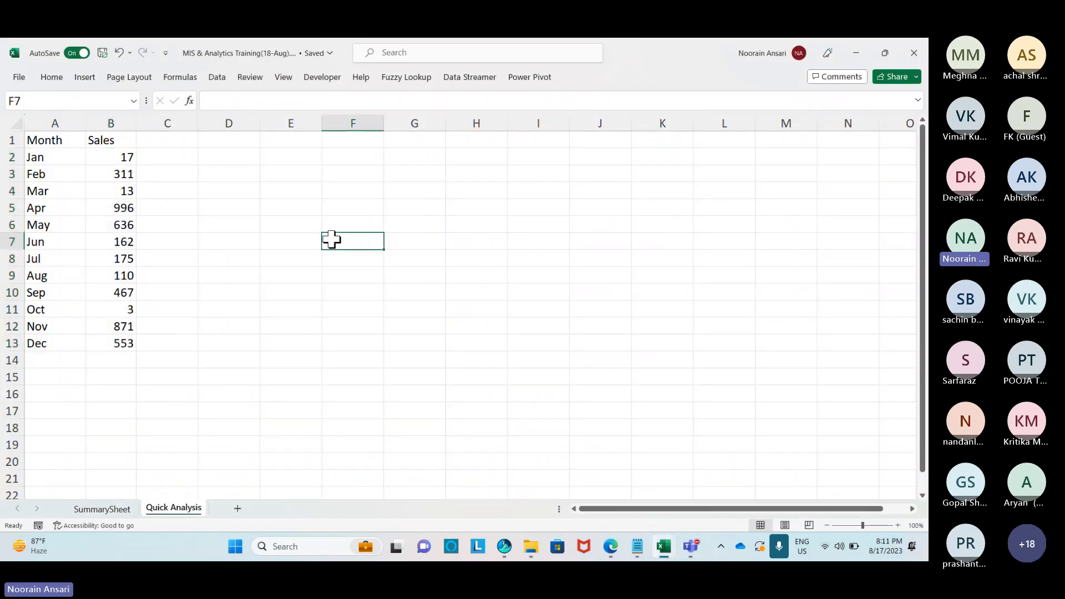
# Apply Quick Analysis Data Bars to Sales B2:B13, undoing the column B widening.
pyautogui.click(119, 157)
pyautogui.moveTo(120, 158); pyautogui.dragTo(138, 350)
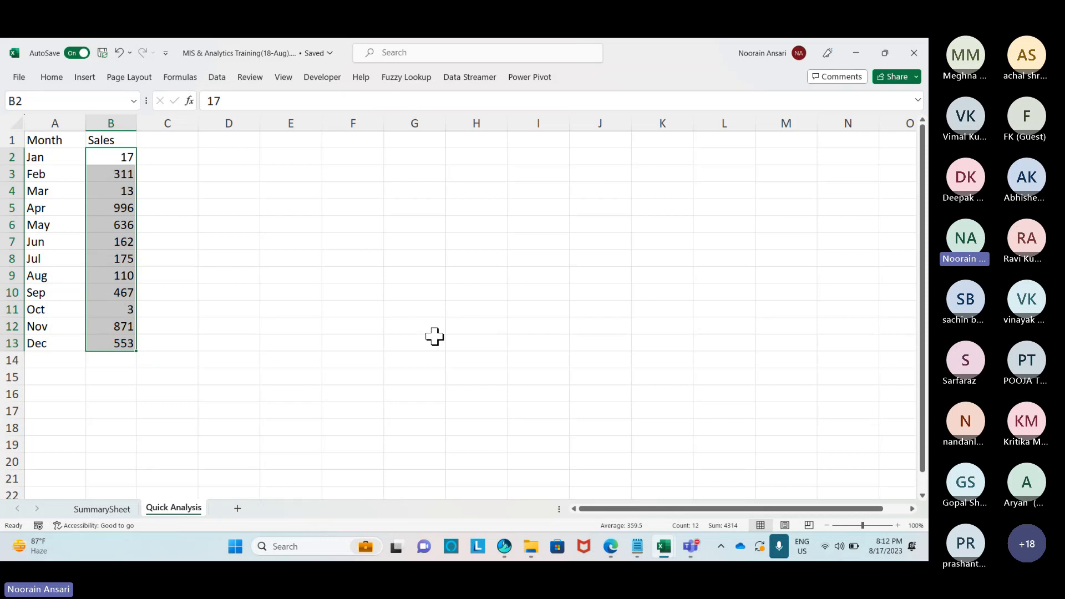
pyautogui.hotkey('ctrl', 'q')
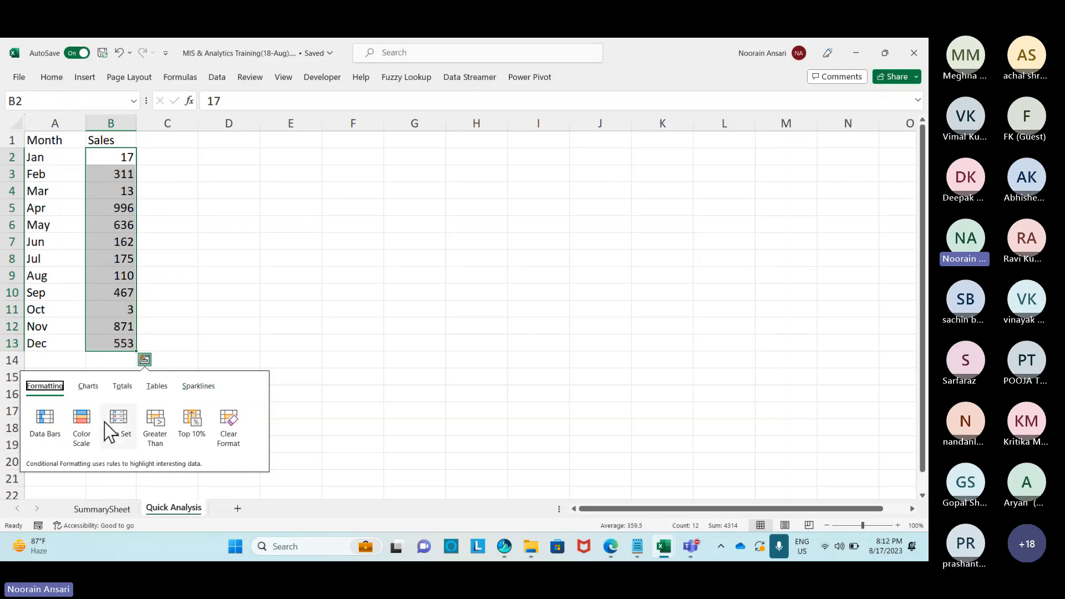
pyautogui.click(44, 424)
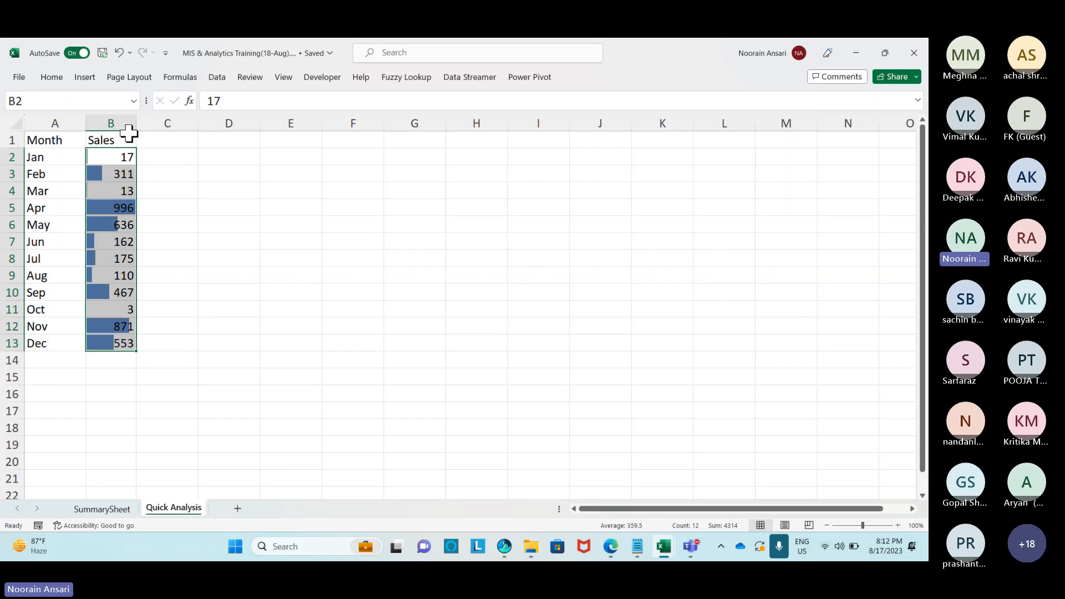
pyautogui.moveTo(136, 125); pyautogui.dragTo(190, 128)
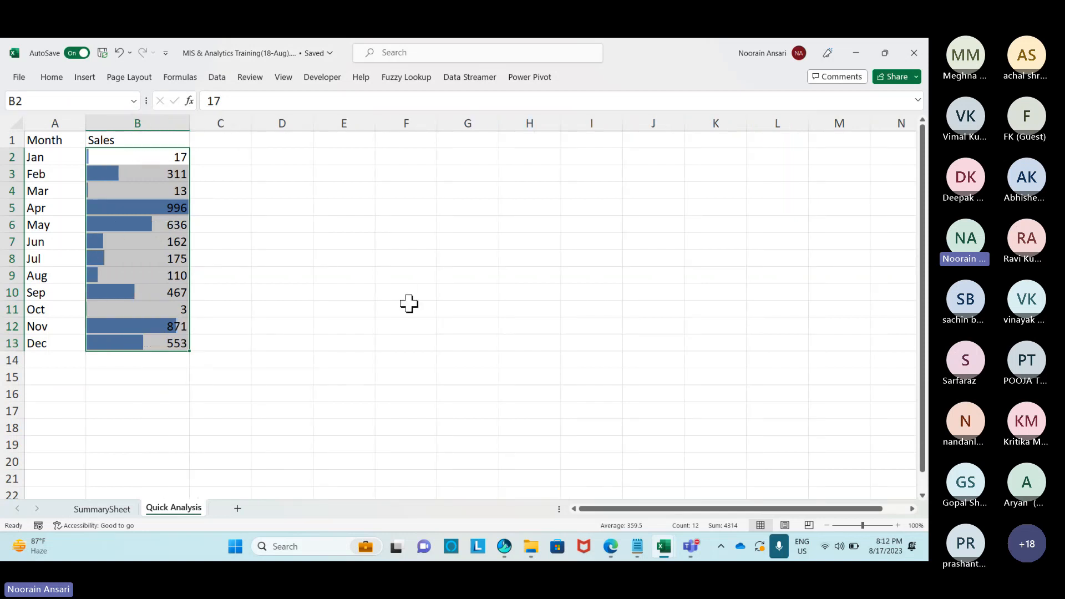
pyautogui.hotkey('ctrl', 'z')
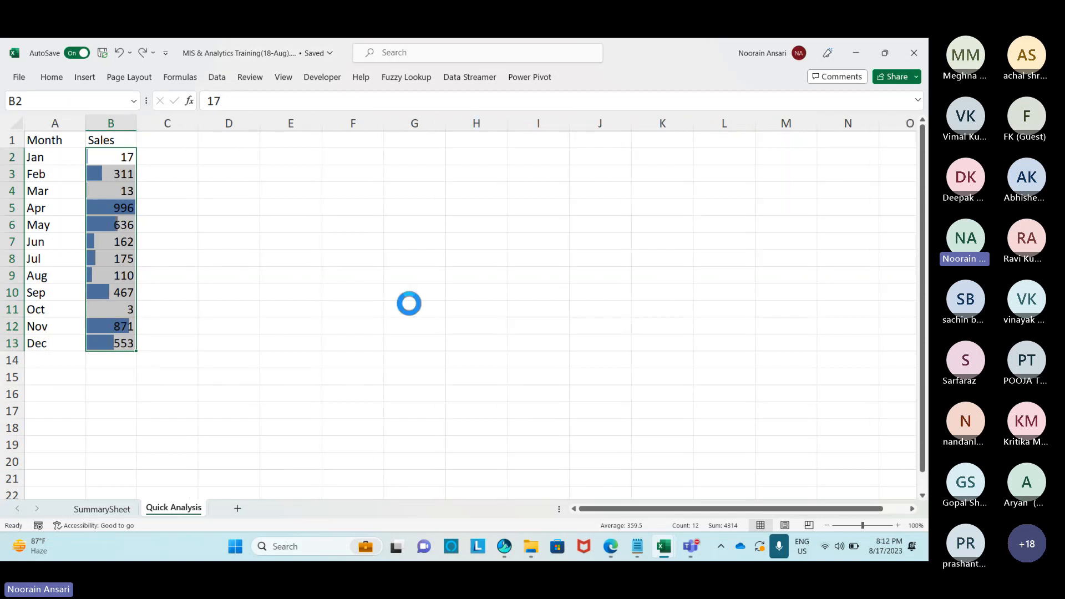
pyautogui.hotkey('ctrl', 'z')
# Fill the formula =B2 down C2:C13 to repeat each Sales value.
pyautogui.moveTo(200, 119); pyautogui.dragTo(233, 123)
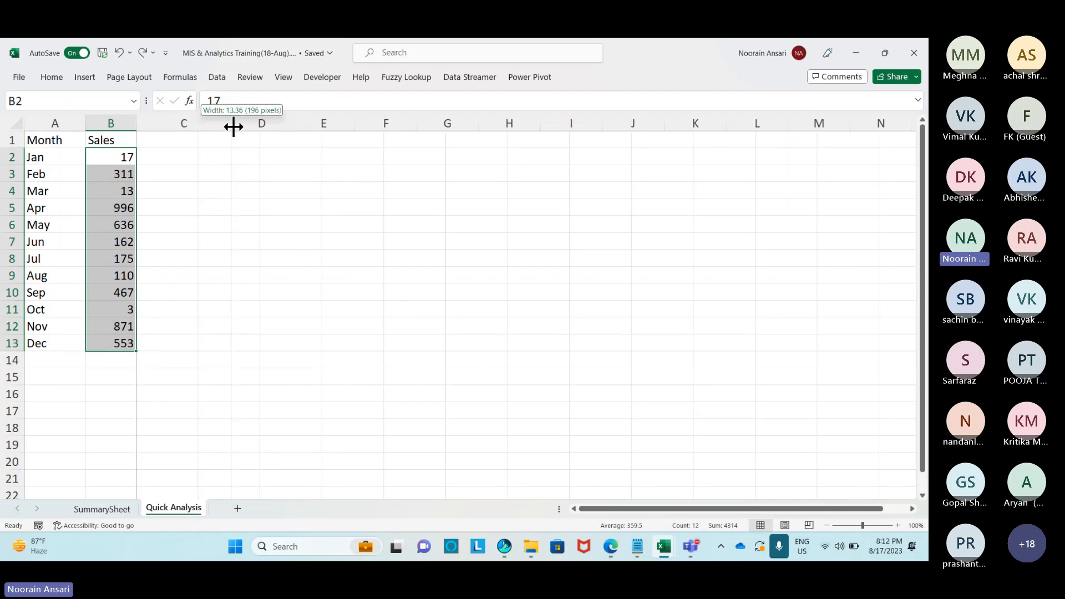
pyautogui.click(190, 152)
pyautogui.write('=')
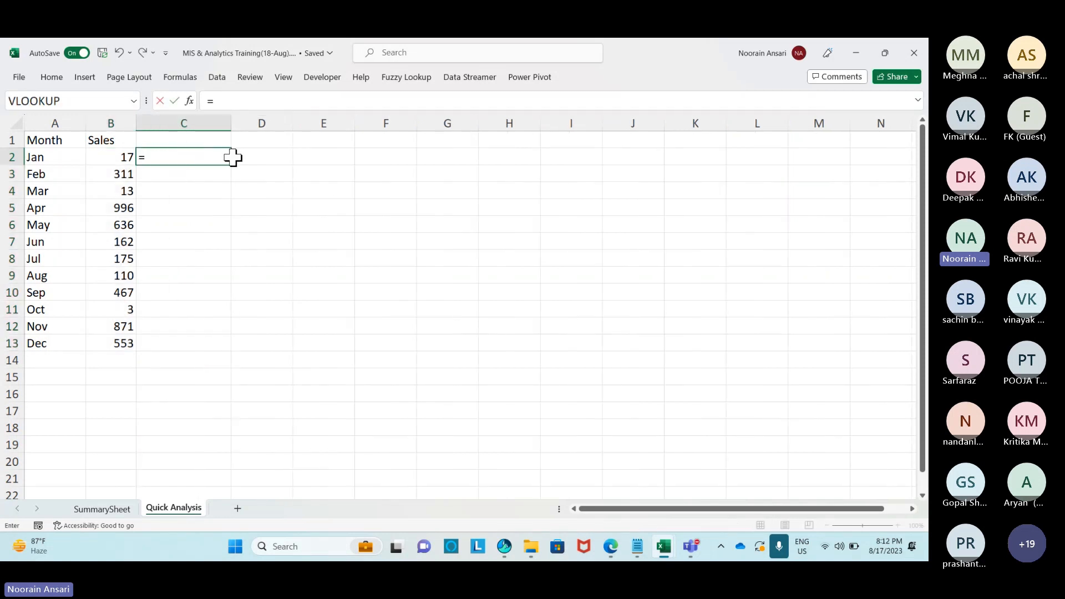
pyautogui.press('Left')
pyautogui.press('Return')
pyautogui.press('Left')
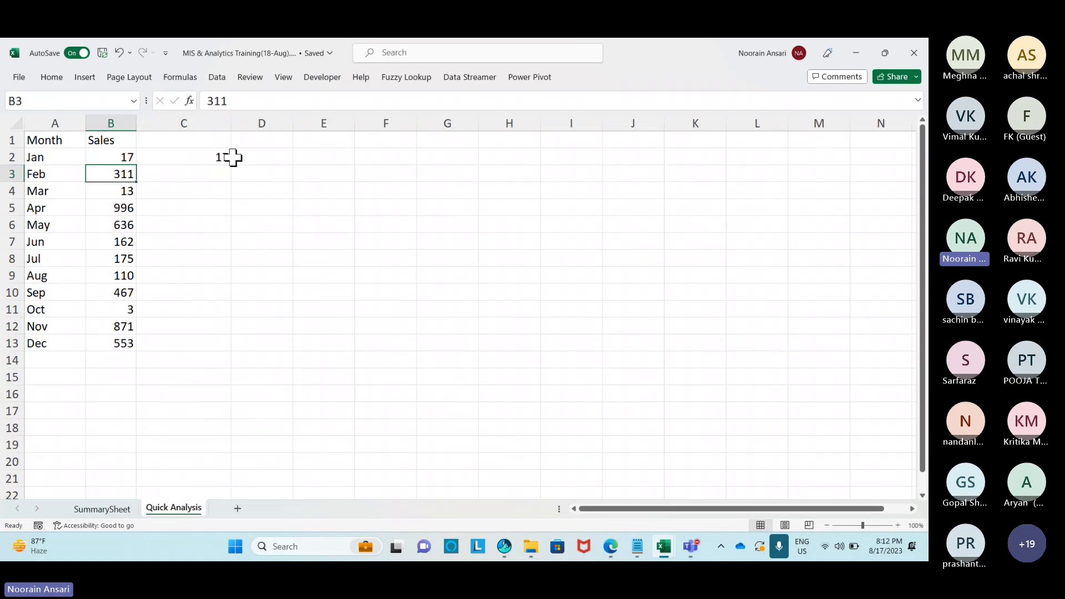
pyautogui.hotkey('ctrl', 'Down')
pyautogui.press('Right')
pyautogui.hotkey('ctrl', 'shift', 'Up')
pyautogui.hotkey('ctrl', 'd')
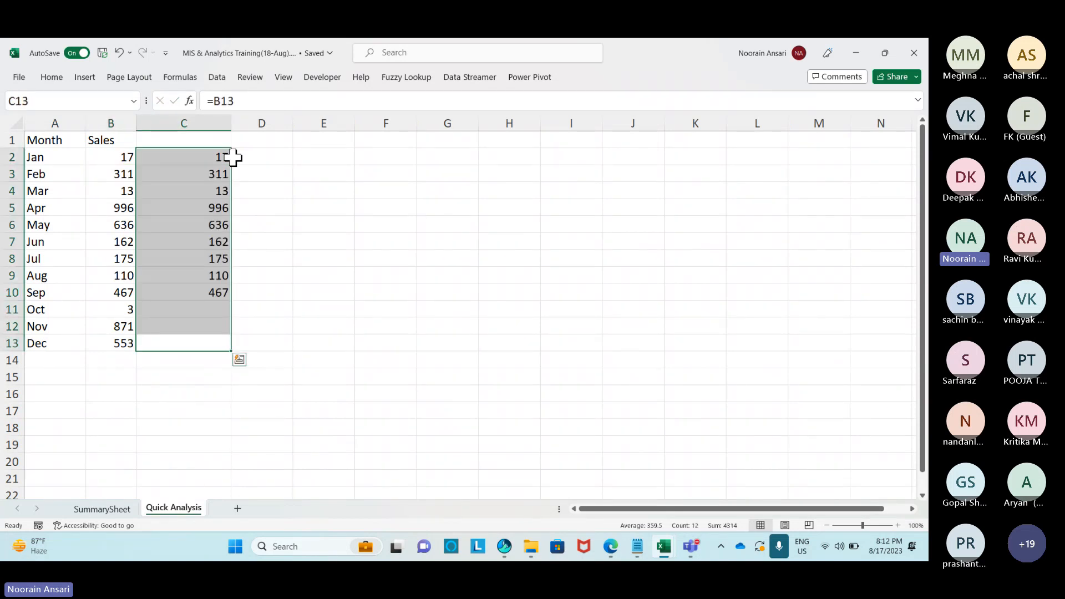
# Hide column C's numbers with custom format ;;; and show them as Quick Analysis data bars.
pyautogui.hotkey('ctrl', '1')
pyautogui.press('Escape')
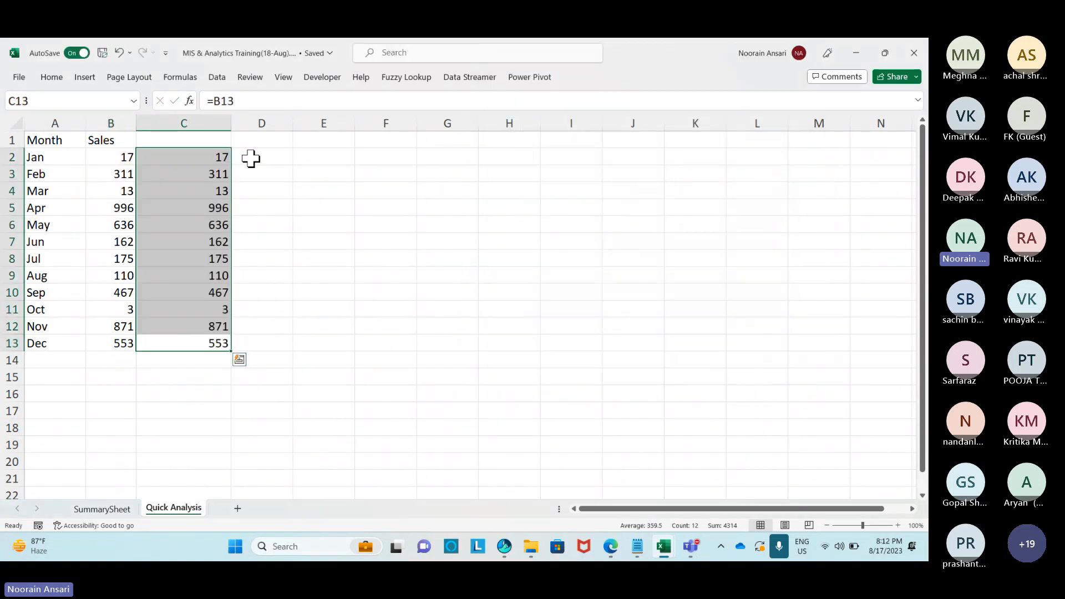
pyautogui.hotkey('ctrl', '1')
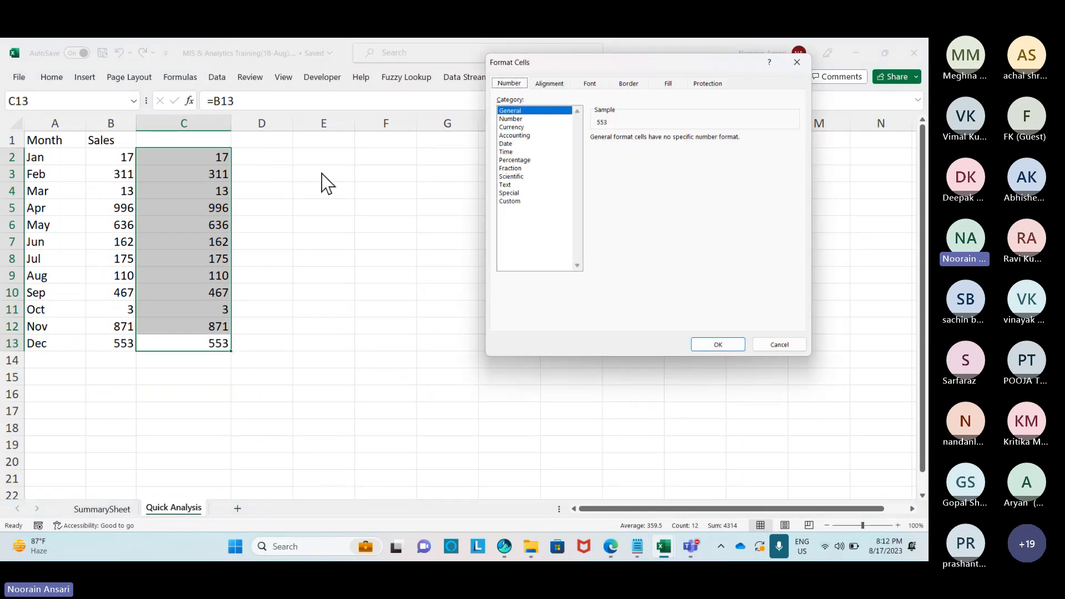
pyautogui.click(515, 201)
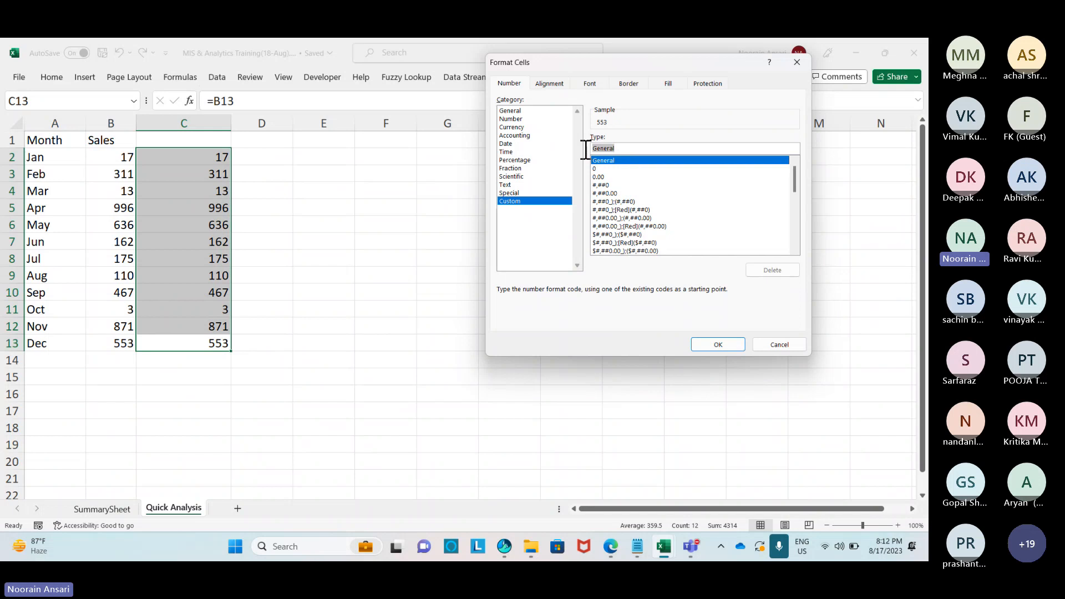
pyautogui.write(';;;')
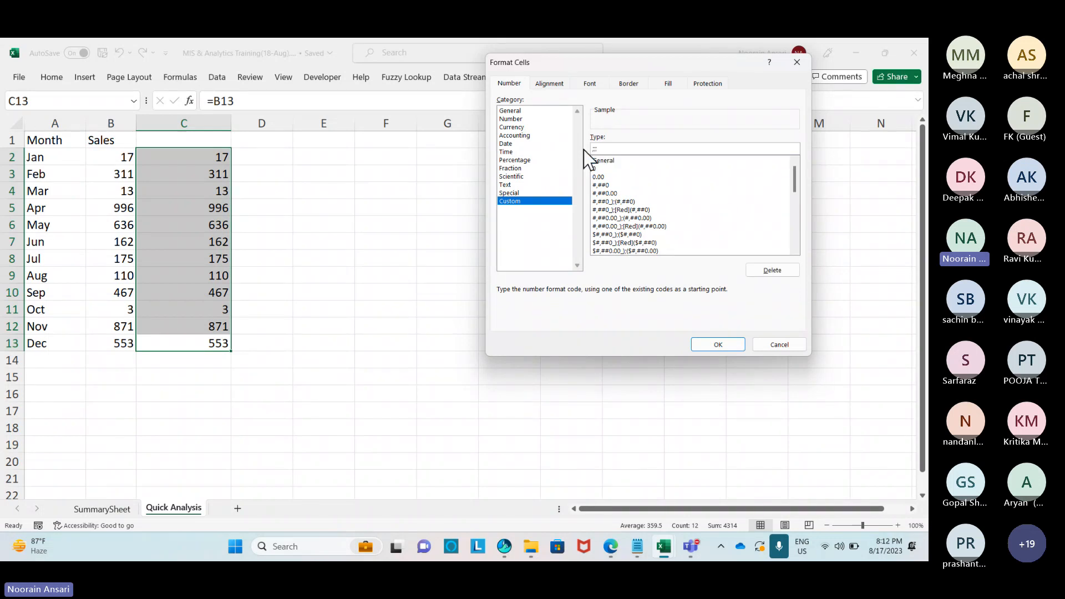
pyautogui.click(717, 344)
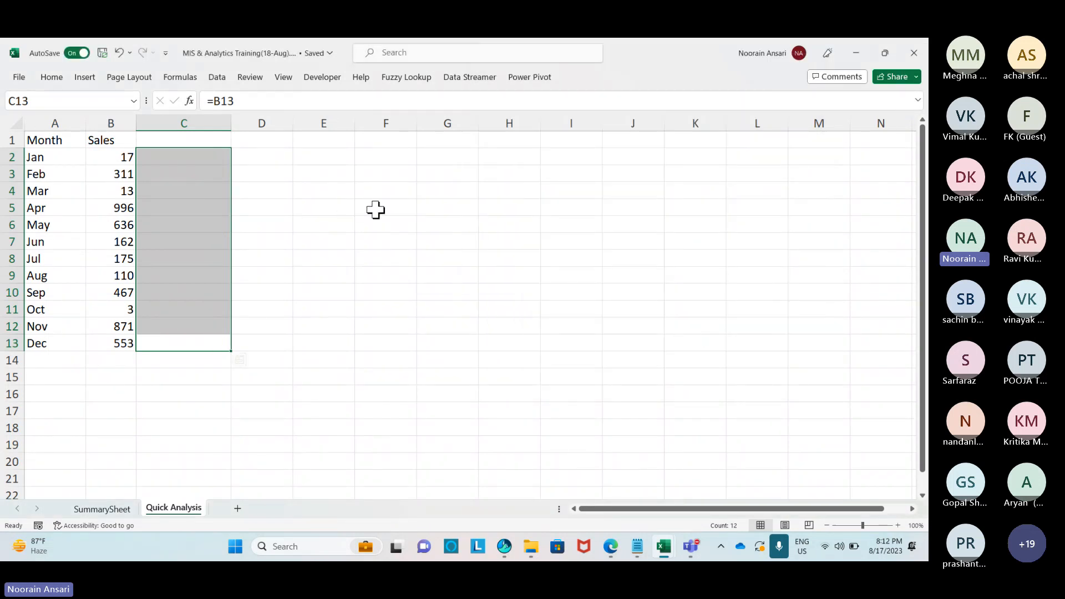
pyautogui.hotkey('ctrl', 'q')
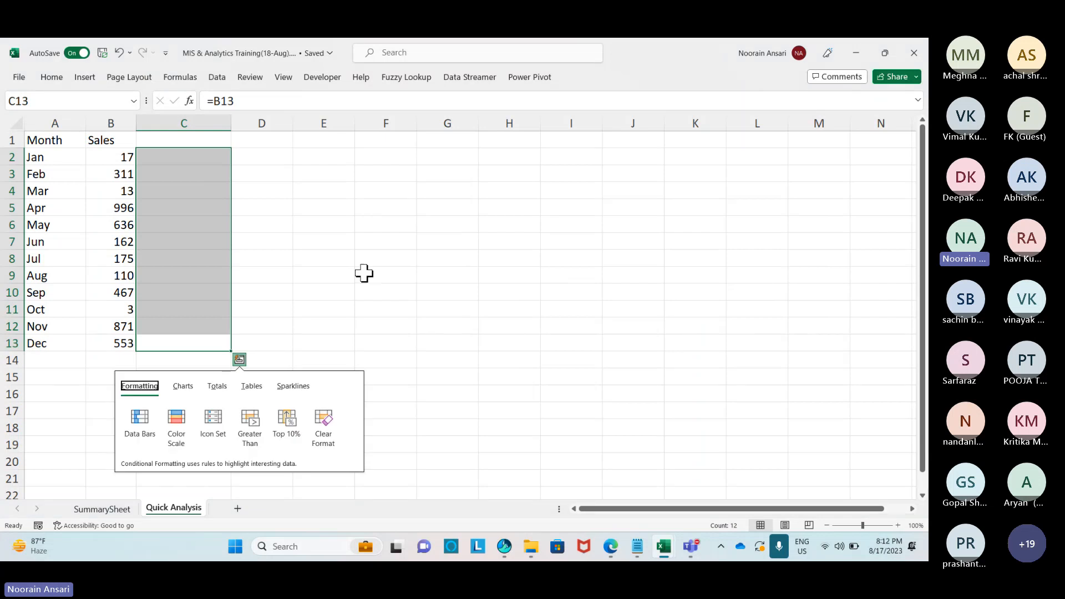
pyautogui.click(138, 422)
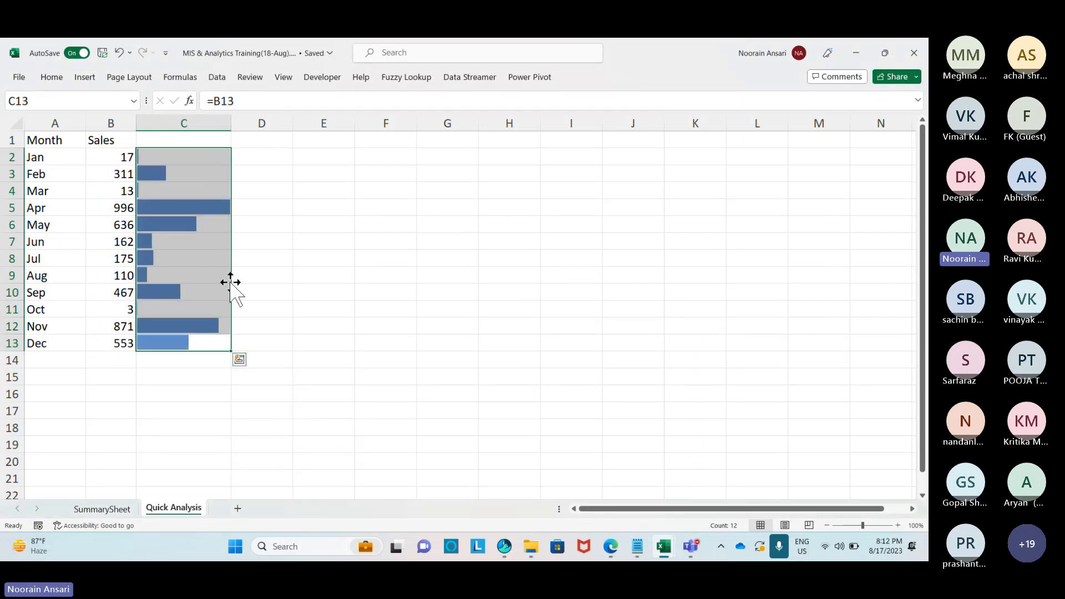
pyautogui.moveTo(231, 132); pyautogui.dragTo(228, 131)
pyautogui.click(316, 175)
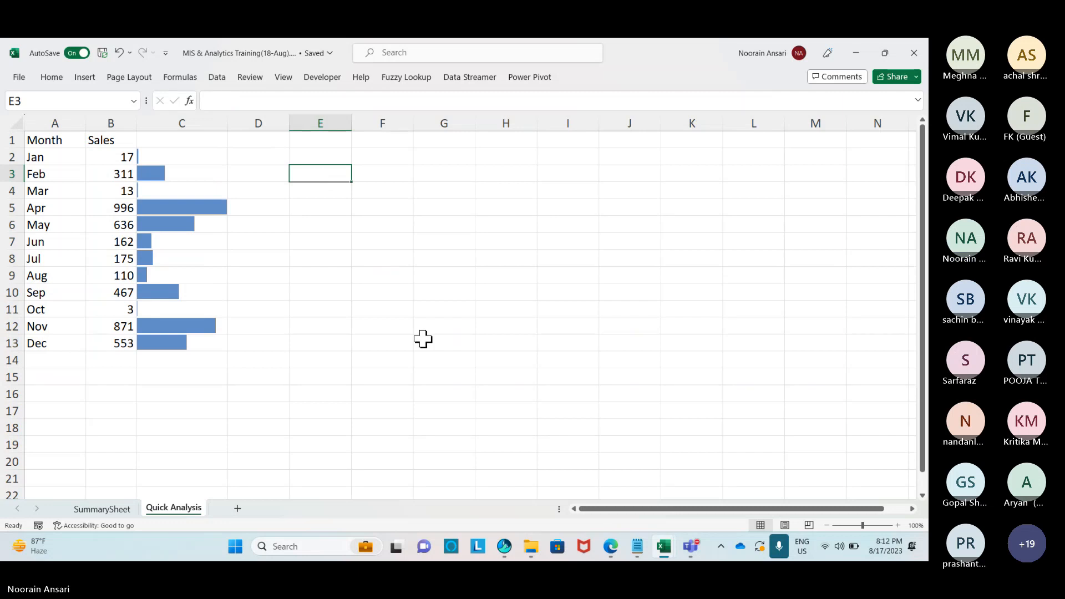
# Add the heading Trendlines in C1.
pyautogui.moveTo(120, 157); pyautogui.dragTo(124, 343)
pyautogui.click(182, 135)
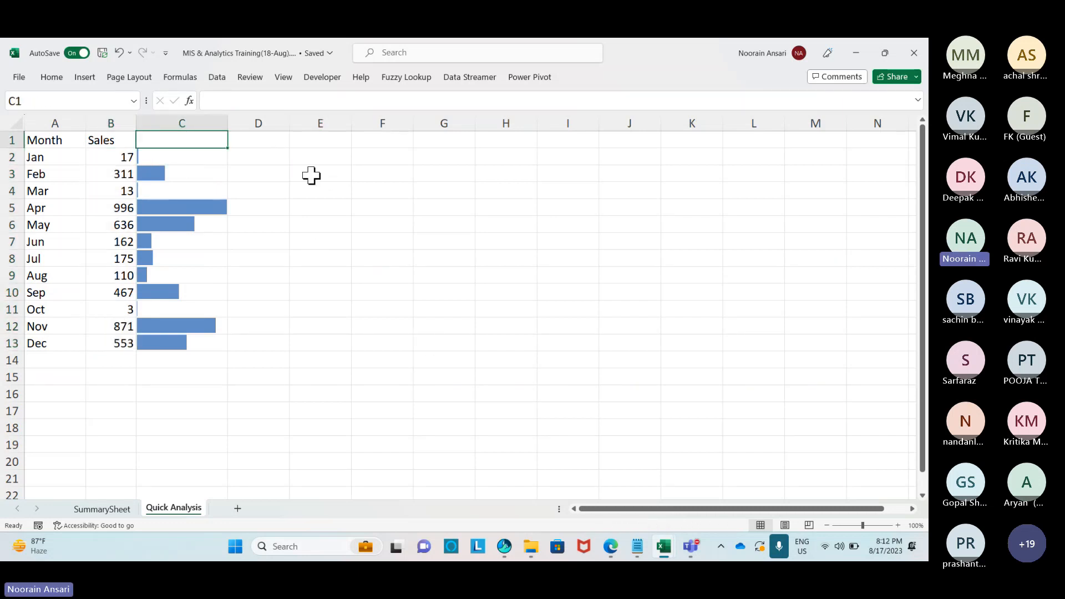
pyautogui.write('Trendlines')
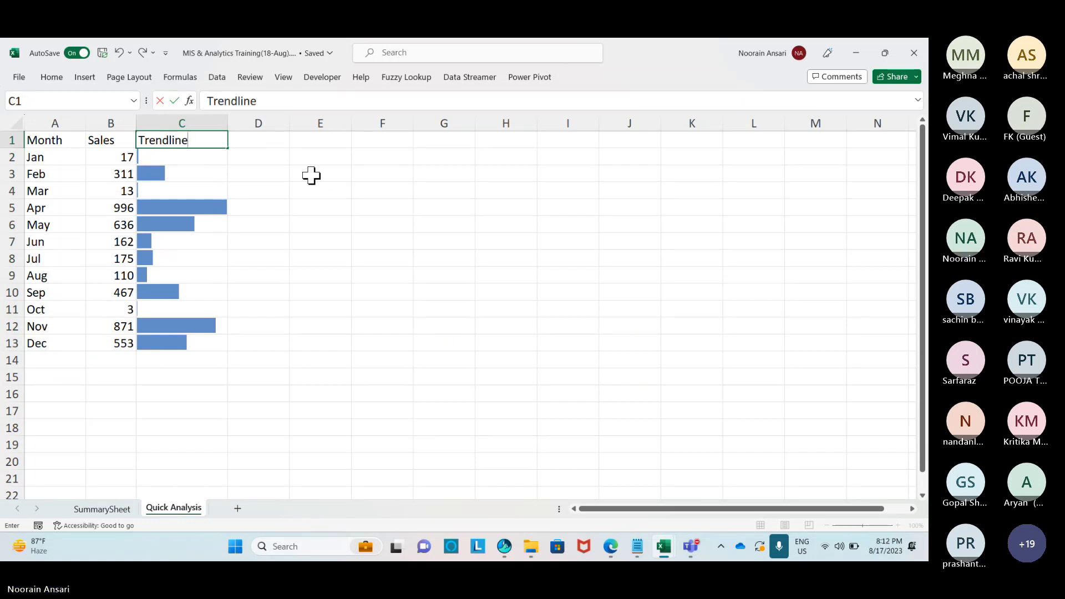
pyautogui.press('Return')
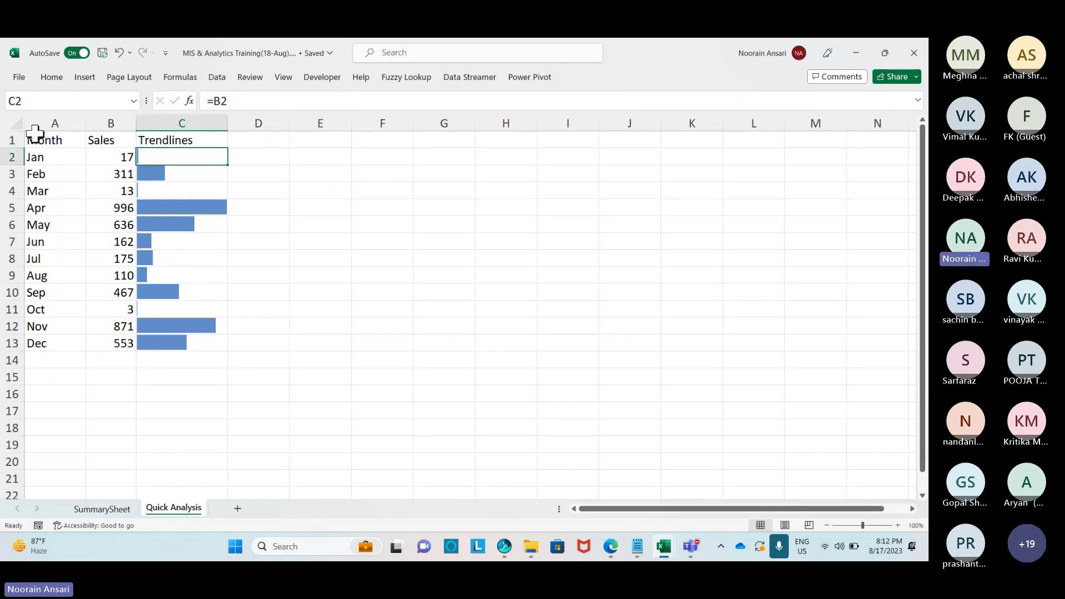
# Copy the Month and Sales table A1:B13 and paste it at F3.
pyautogui.moveTo(49, 140); pyautogui.dragTo(101, 336)
pyautogui.hotkey('ctrl', 'c')
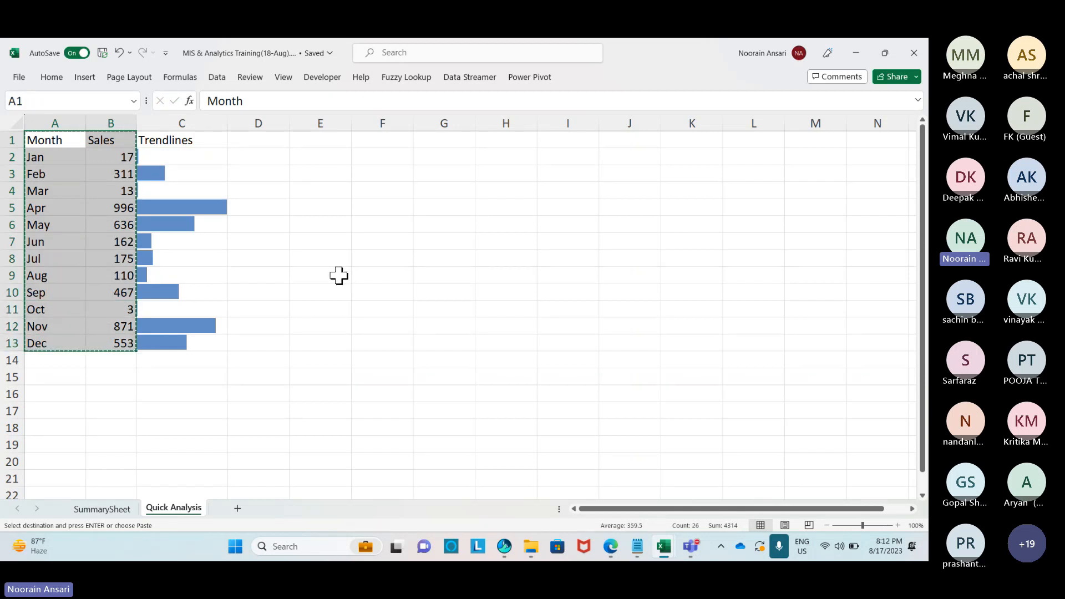
pyautogui.click(402, 169)
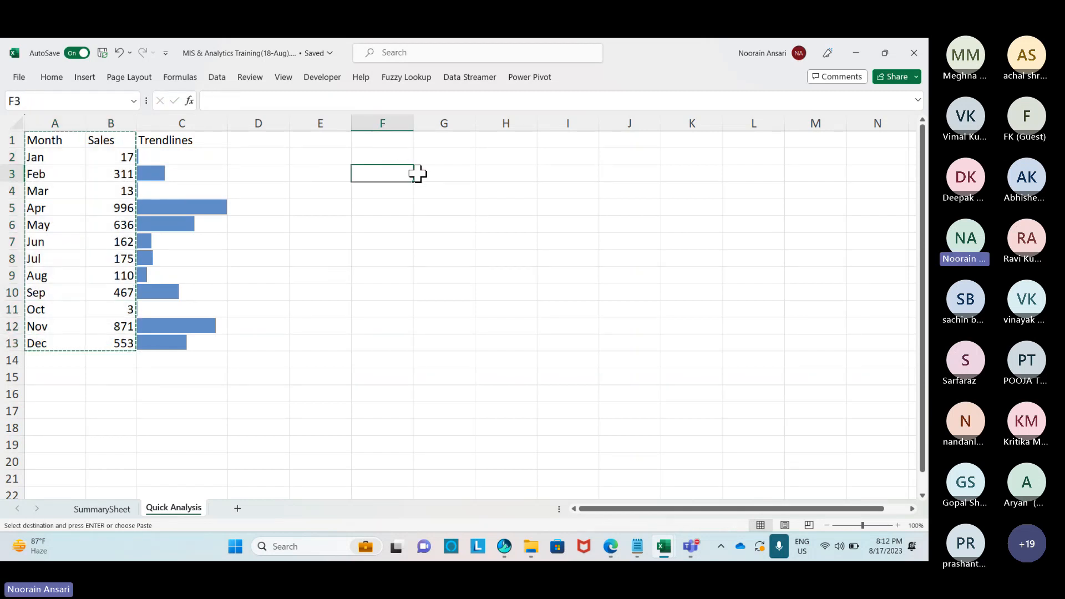
pyautogui.hotkey('ctrl', 'v')
# Select the pasted Sales values G4:G15 and bring up Quick Analysis for them.
pyautogui.click(460, 175)
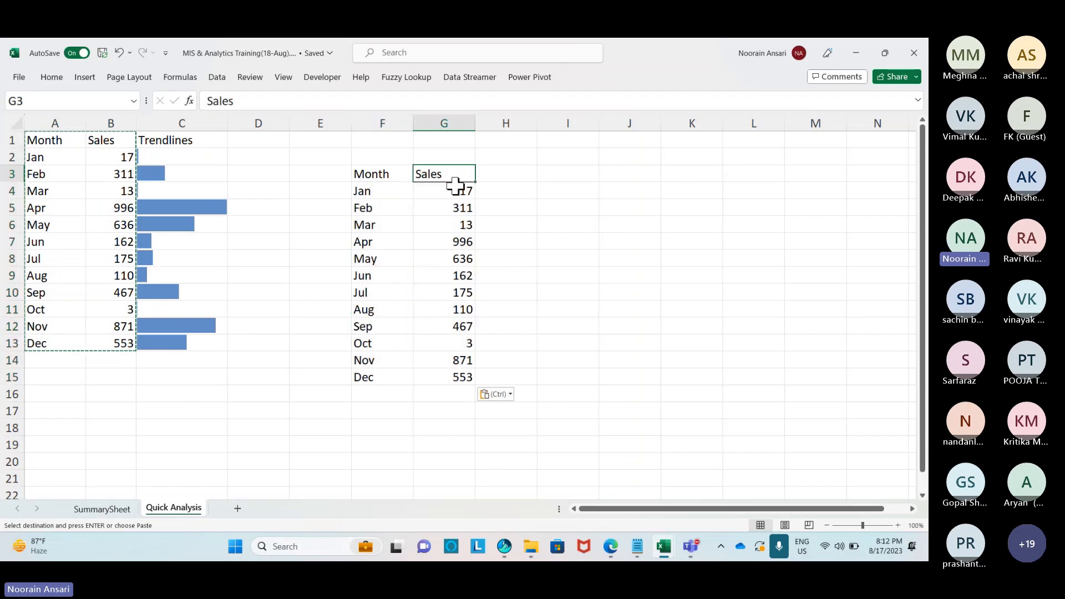
pyautogui.click(458, 192)
pyautogui.moveTo(457, 191); pyautogui.dragTo(460, 376)
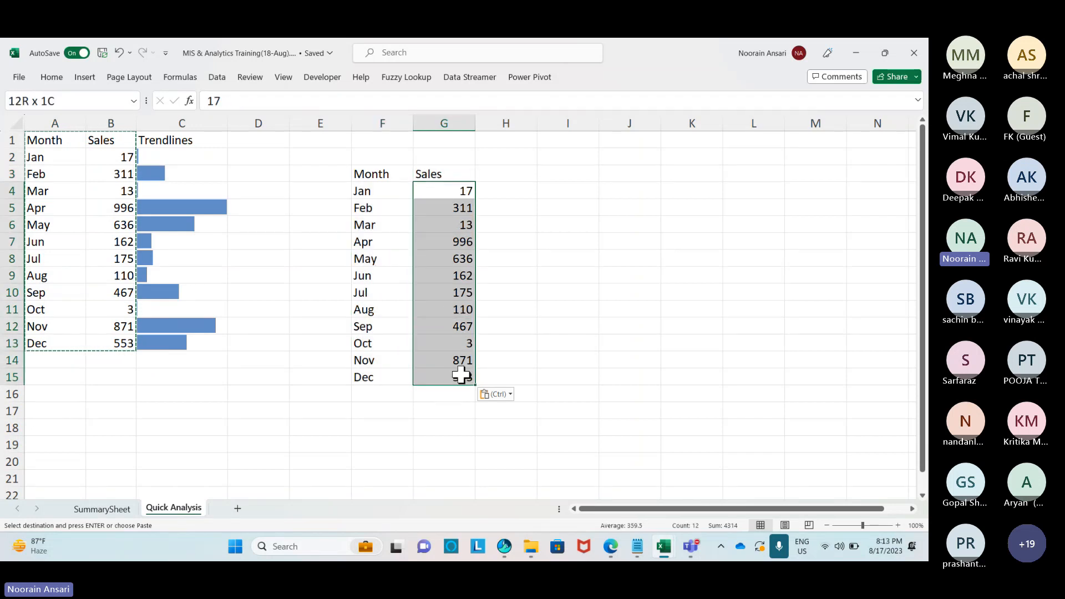
pyautogui.click(520, 193)
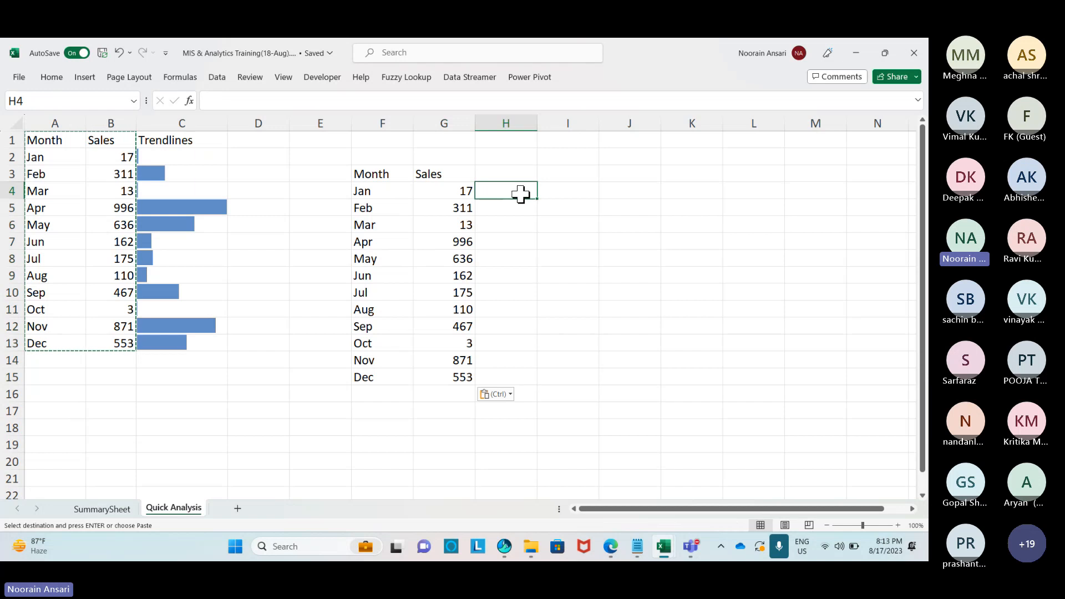
pyautogui.moveTo(447, 190); pyautogui.dragTo(453, 370)
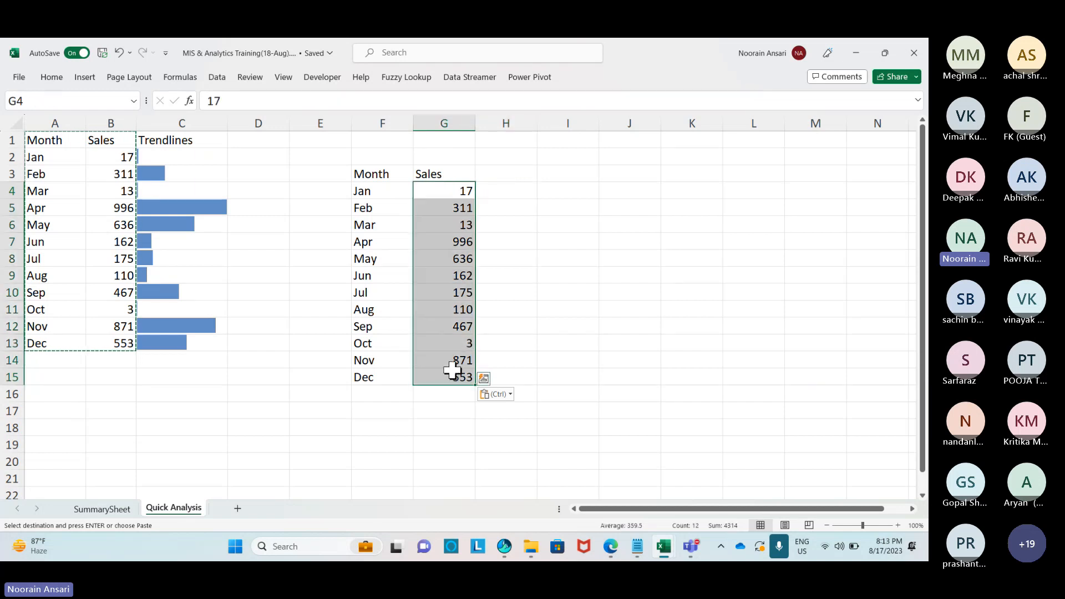
pyautogui.hotkey('ctrl', 'q')
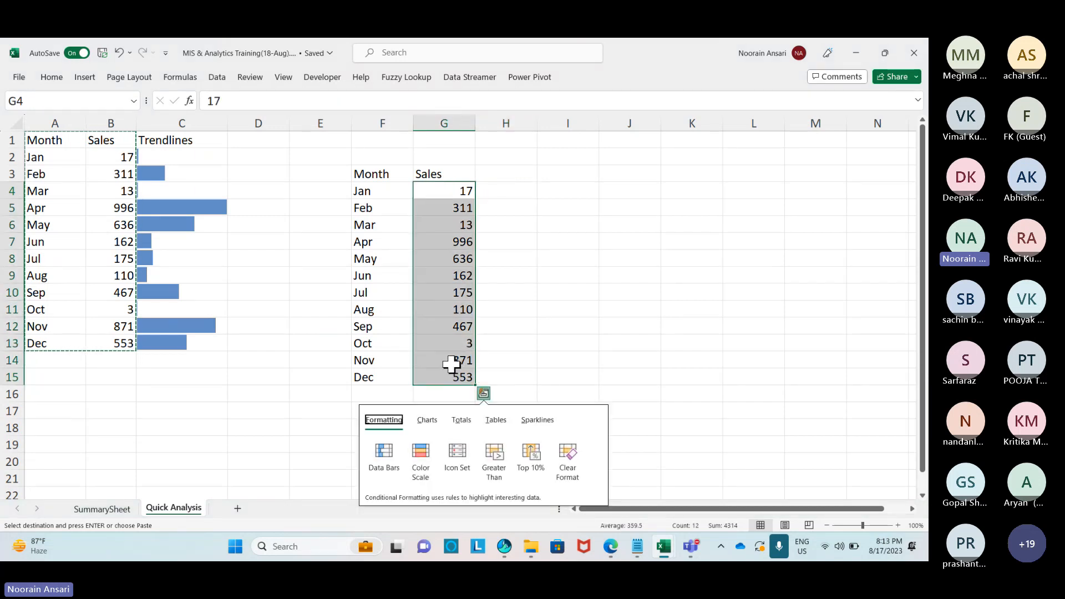
# Apply the Color Scale formatting to G4:G15 and widen column G.
pyautogui.click(424, 452)
pyautogui.moveTo(487, 125); pyautogui.dragTo(498, 124)
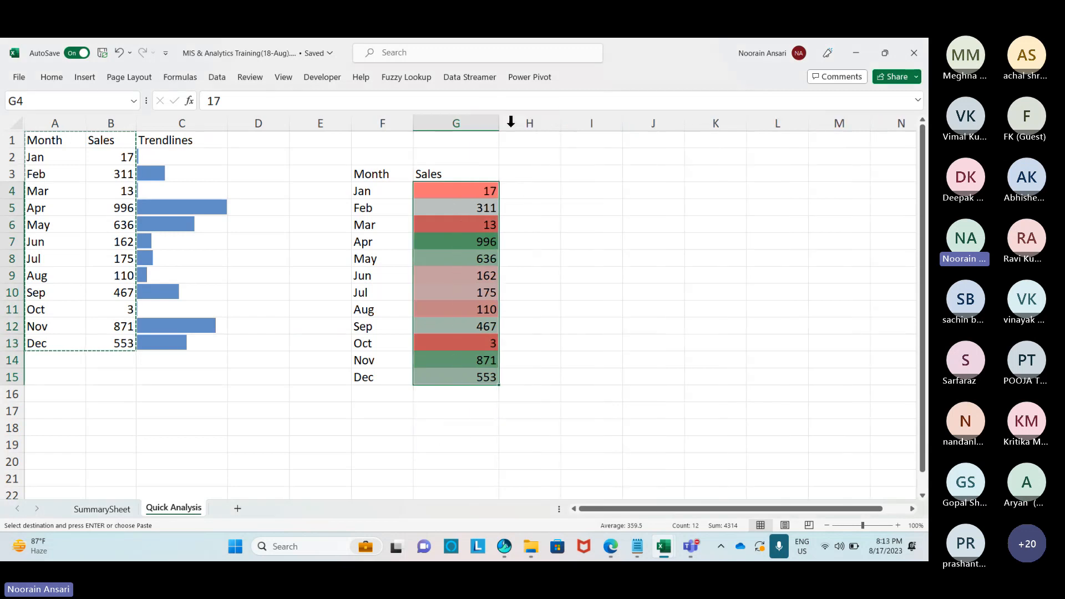
pyautogui.click(477, 344)
pyautogui.click(488, 224)
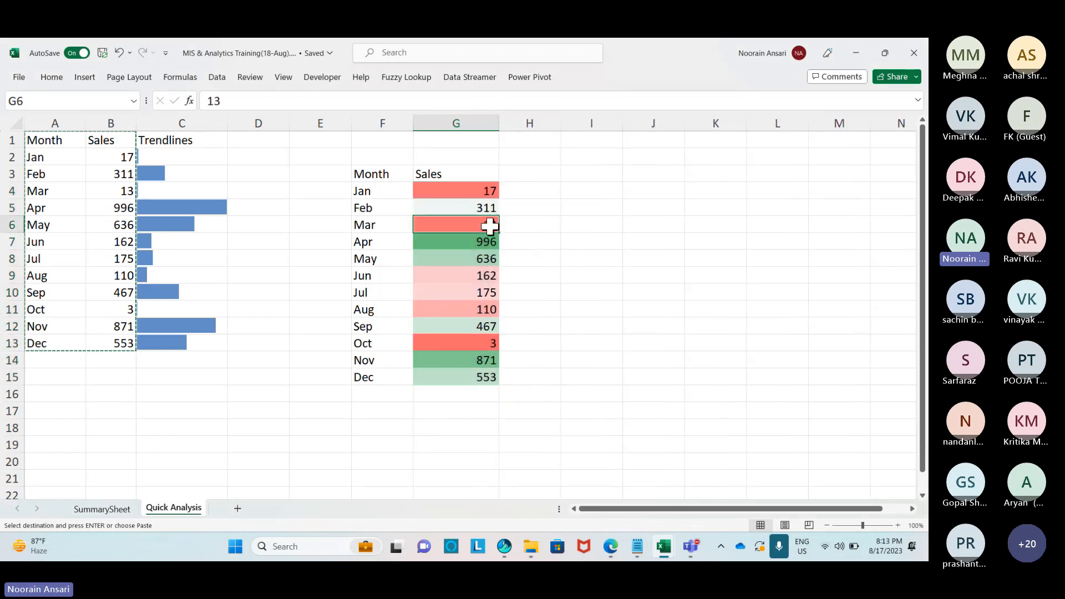
pyautogui.keyDown('ctrl'); pyautogui.click(490, 191); pyautogui.keyUp('ctrl')
pyautogui.keyDown('ctrl'); pyautogui.click(488, 341); pyautogui.keyUp('ctrl')
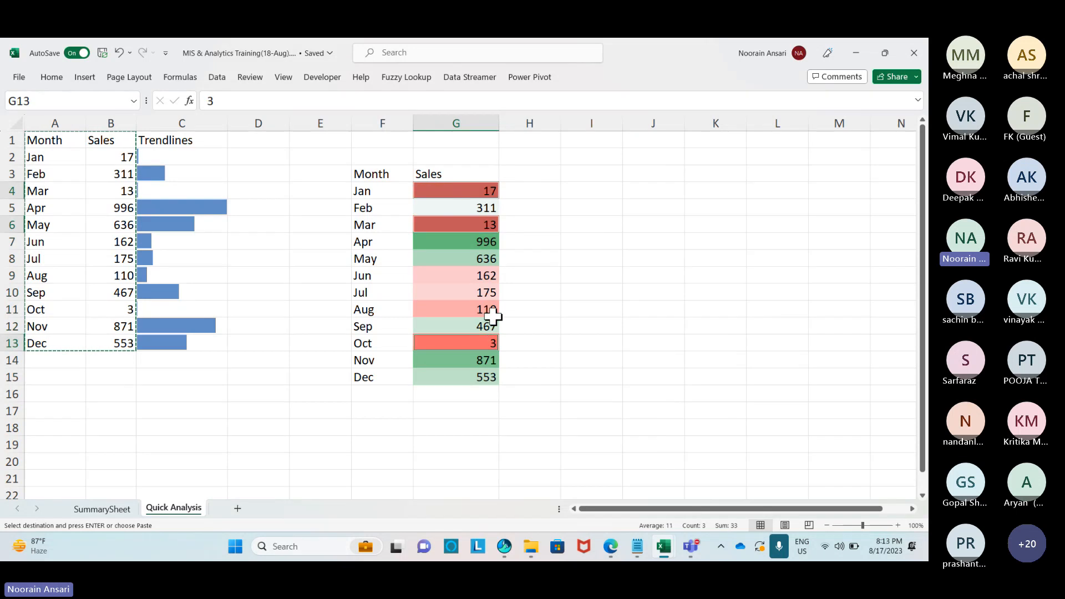
pyautogui.click(480, 241)
pyautogui.keyDown('ctrl'); pyautogui.click(475, 360); pyautogui.keyUp('ctrl')
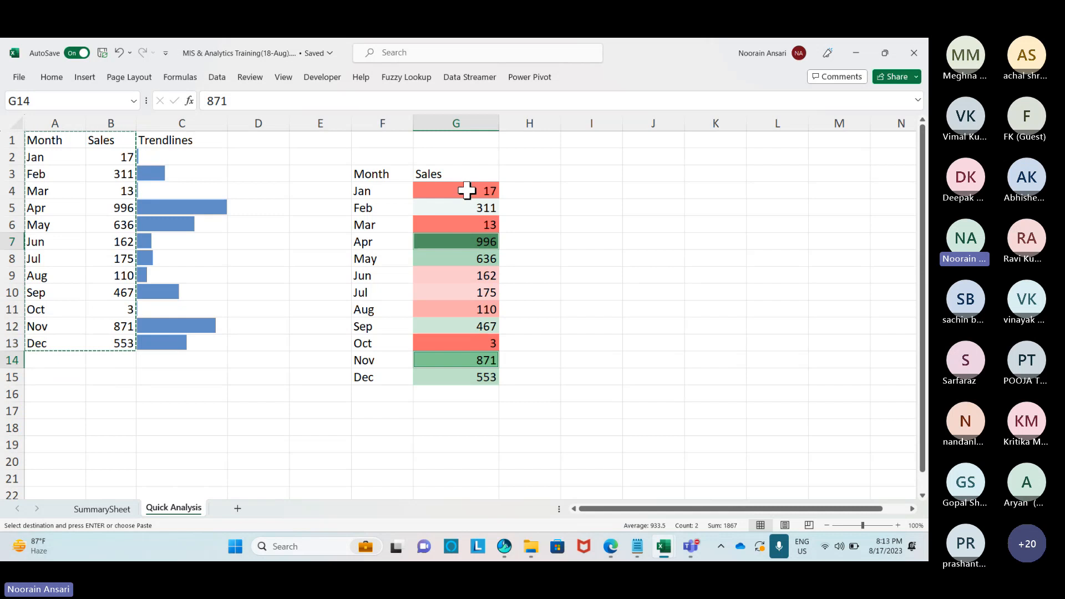
pyautogui.rightClick(466, 190)
pyautogui.click(430, 190)
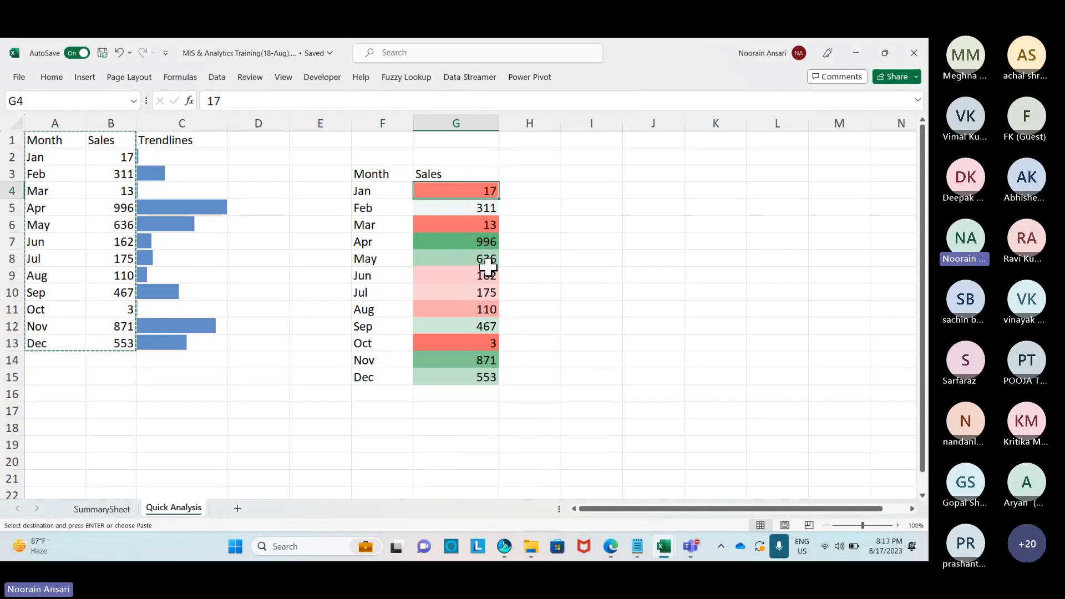
# Set Jan's value in G4 to 10 and fill =G4+10 down through Dec.
pyautogui.write('1')
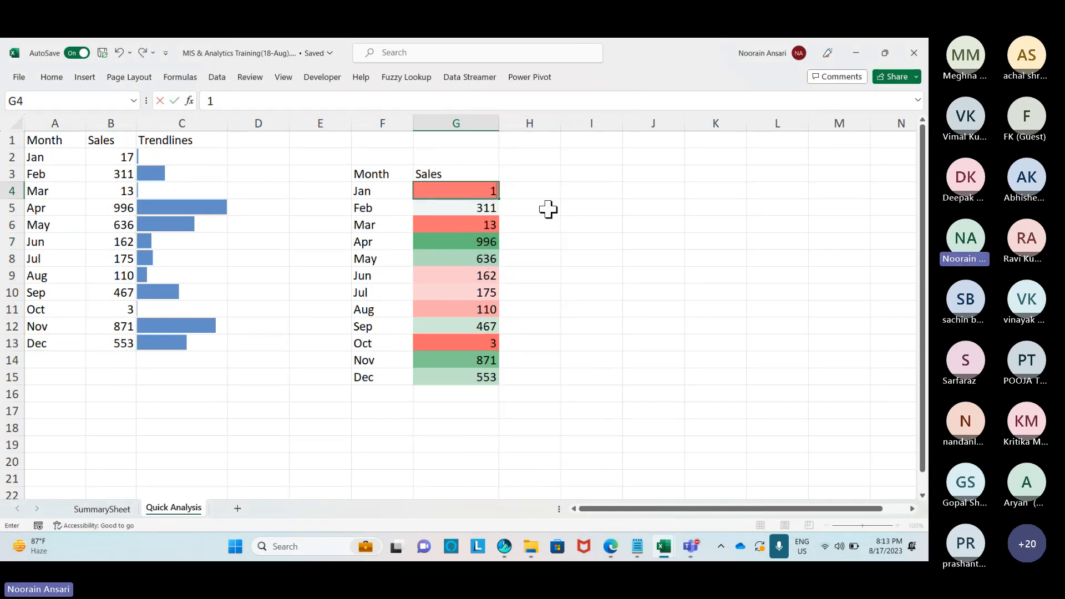
pyautogui.write('0')
pyautogui.press('Return')
pyautogui.write('=')
pyautogui.press('Up')
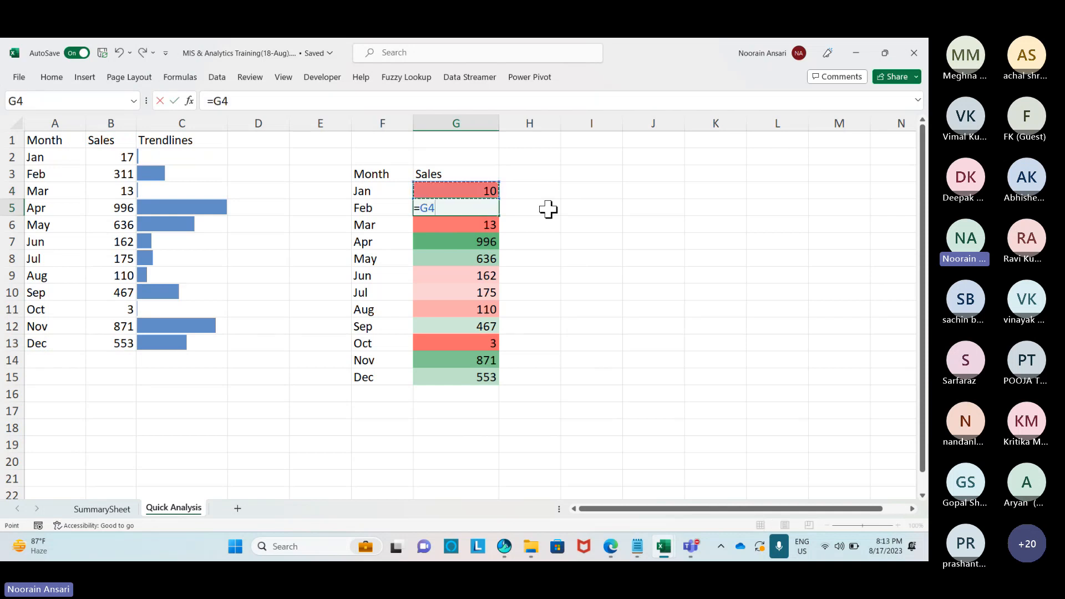
pyautogui.write('+10')
pyautogui.press('Return')
pyautogui.press('Up')
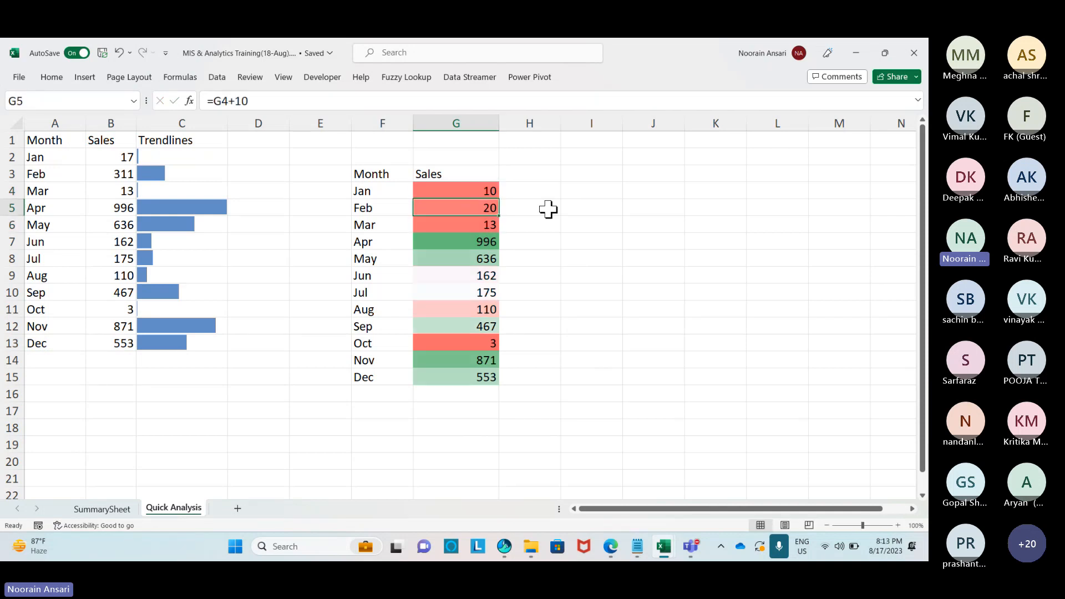
pyautogui.hotkey('ctrl', 'shift', 'Down')
pyautogui.hotkey('ctrl', 'd')
# Review the red-to-green scale, then select the Month and Sales table A1:B13.
pyautogui.click(644, 274)
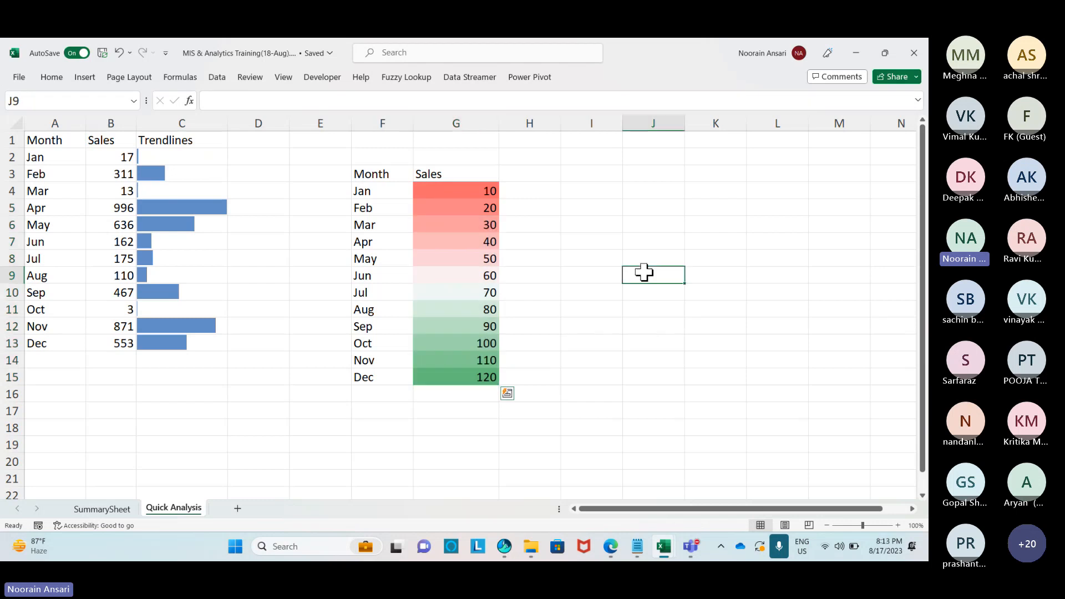
pyautogui.moveTo(488, 191); pyautogui.dragTo(491, 378)
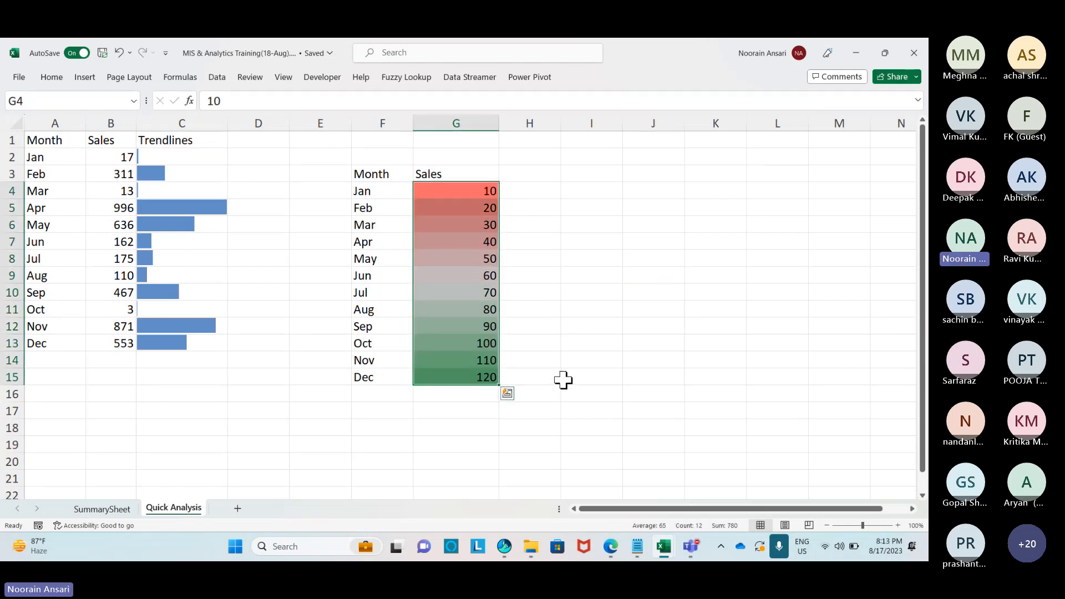
pyautogui.moveTo(64, 140); pyautogui.dragTo(115, 339)
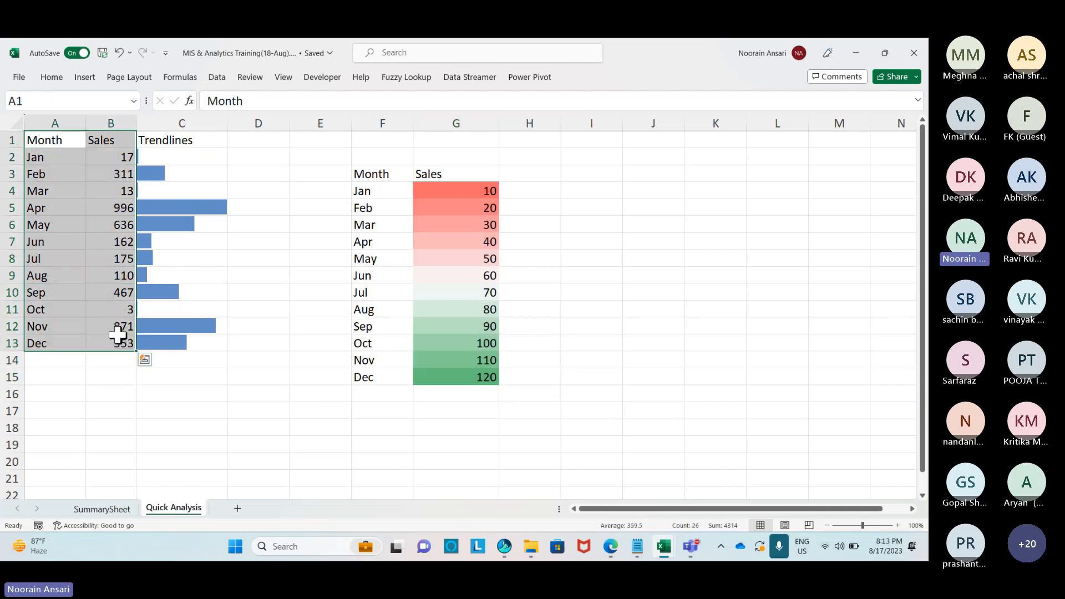
# Duplicate the A1:B13 Month and Sales table at J1 and add arrow icons to K2:K13.
pyautogui.hotkey('ctrl', 'c')
pyautogui.click(645, 141)
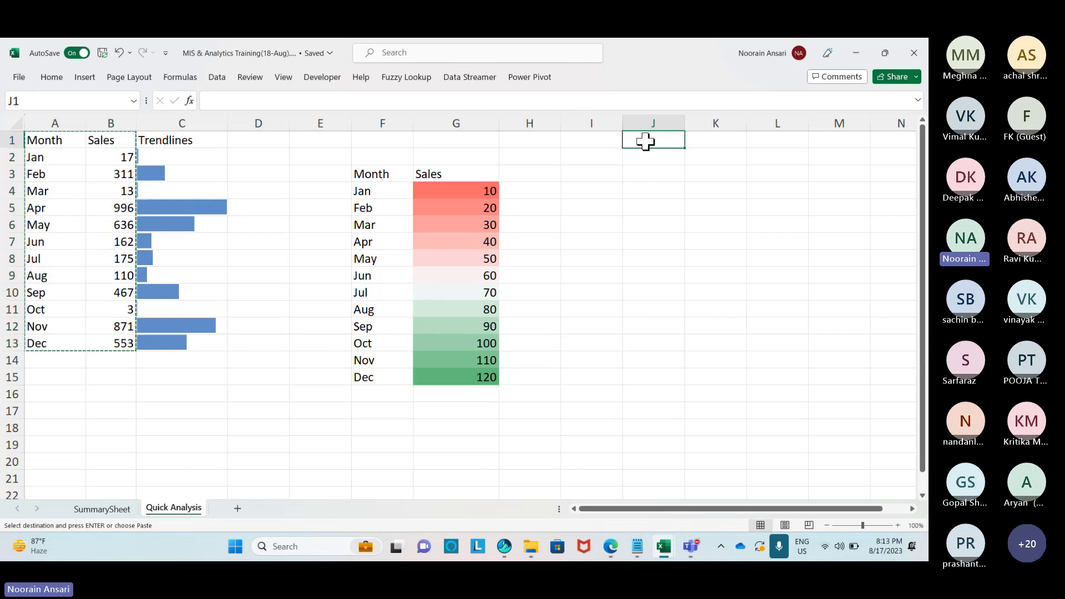
pyautogui.hotkey('ctrl', 'v')
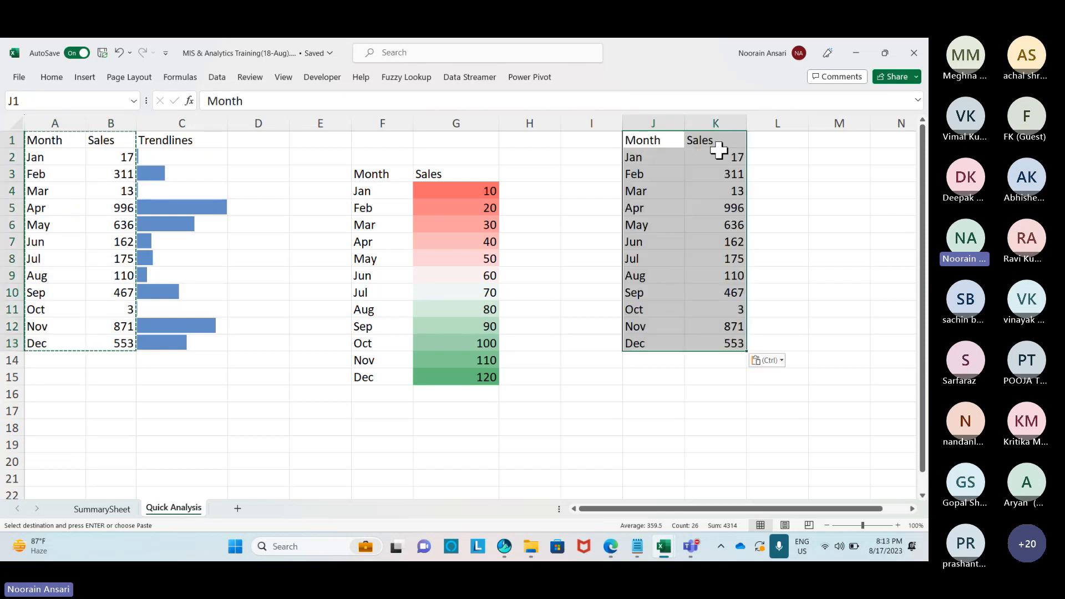
pyautogui.moveTo(719, 150); pyautogui.dragTo(733, 347)
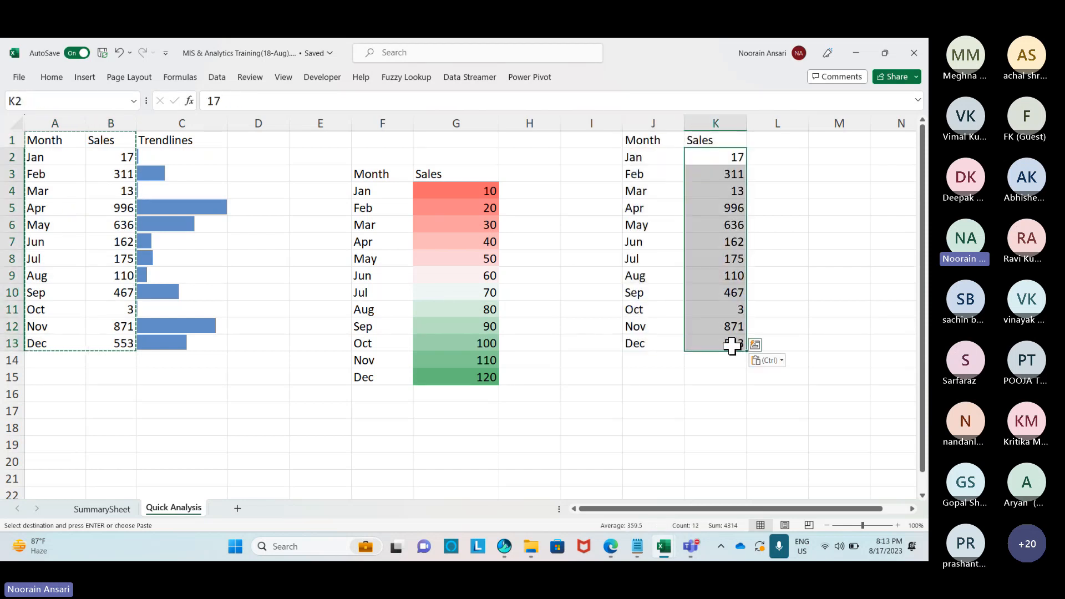
pyautogui.hotkey('ctrl', 'q')
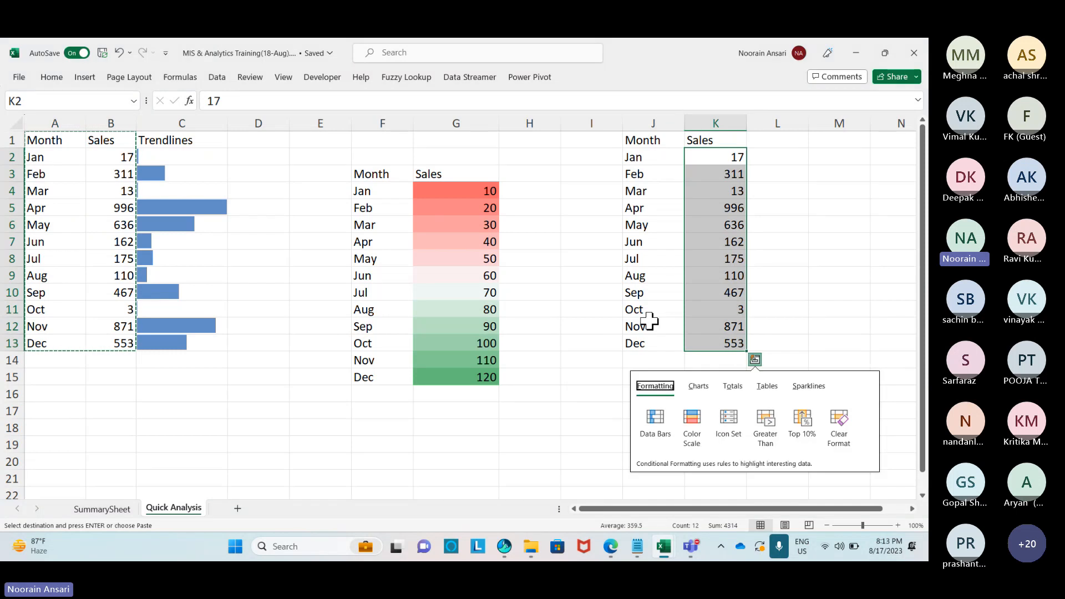
pyautogui.click(722, 420)
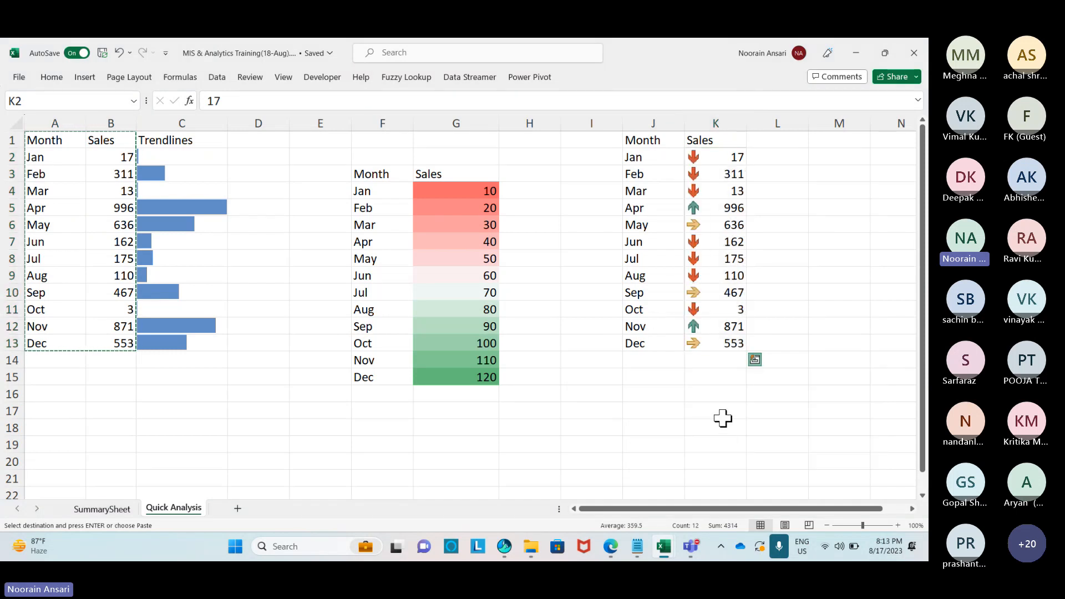
pyautogui.click(660, 450)
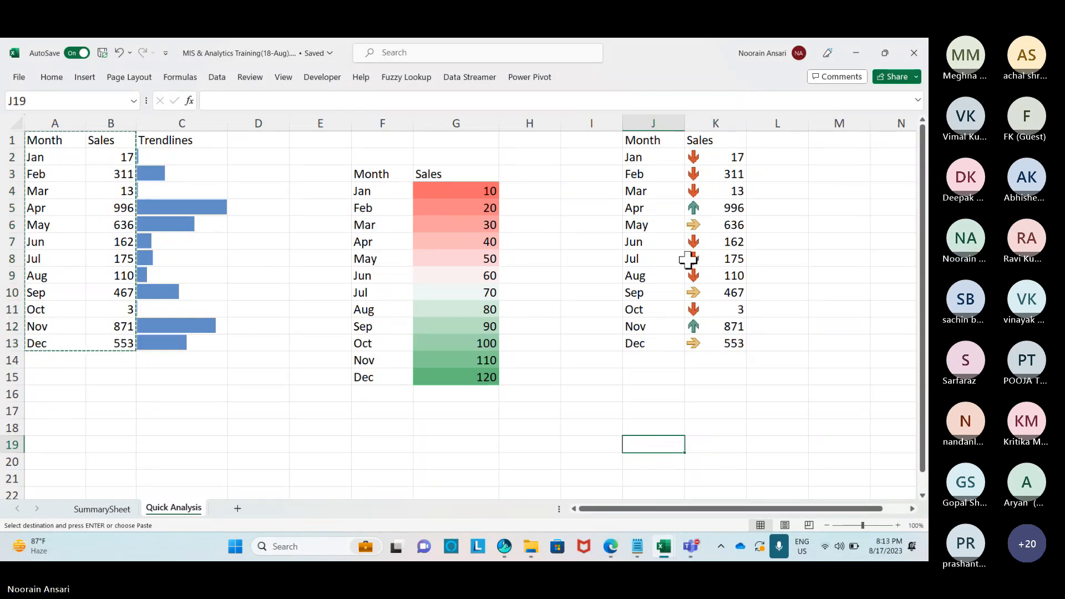
# Copy the duplicated Month list in J1:J13.
pyautogui.moveTo(654, 140); pyautogui.dragTo(660, 336)
pyautogui.hotkey('ctrl', 'c')
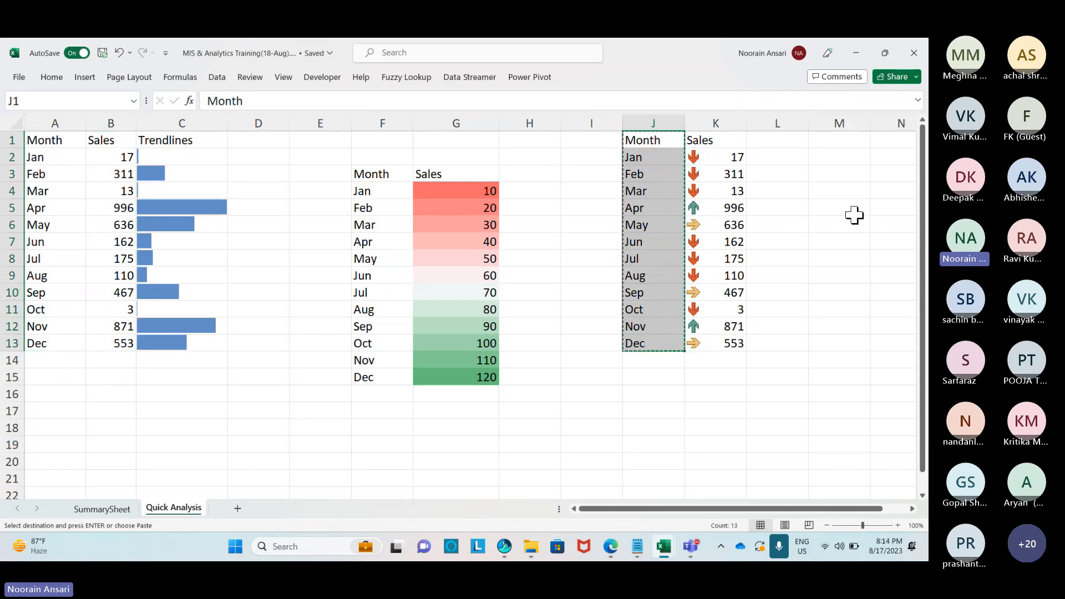
pyautogui.click(325, 444)
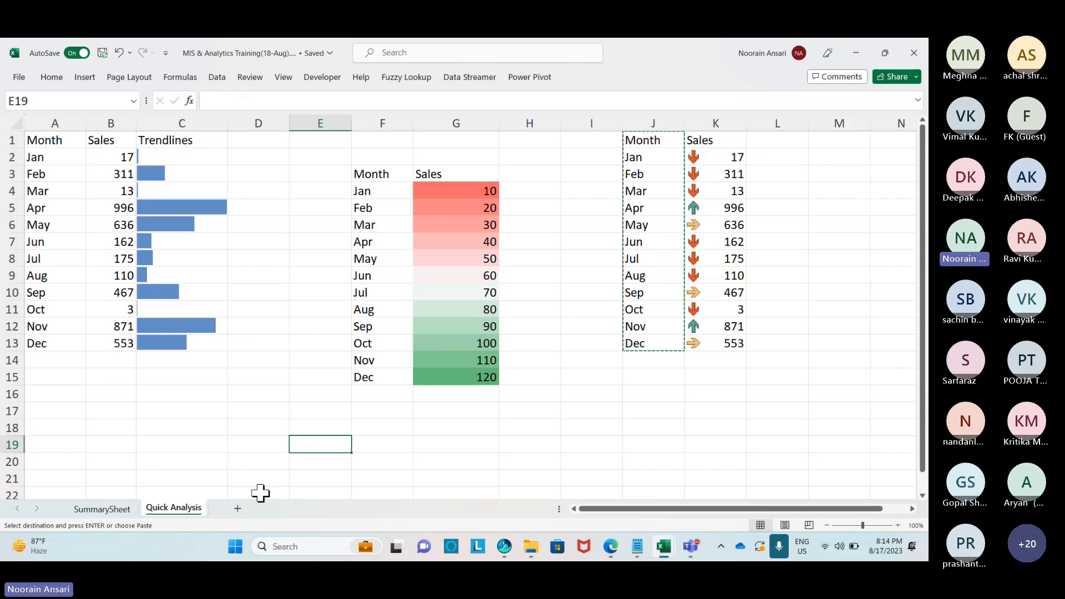
# Add a new worksheet and rename it QUIZ-1.
pyautogui.click(237, 508)
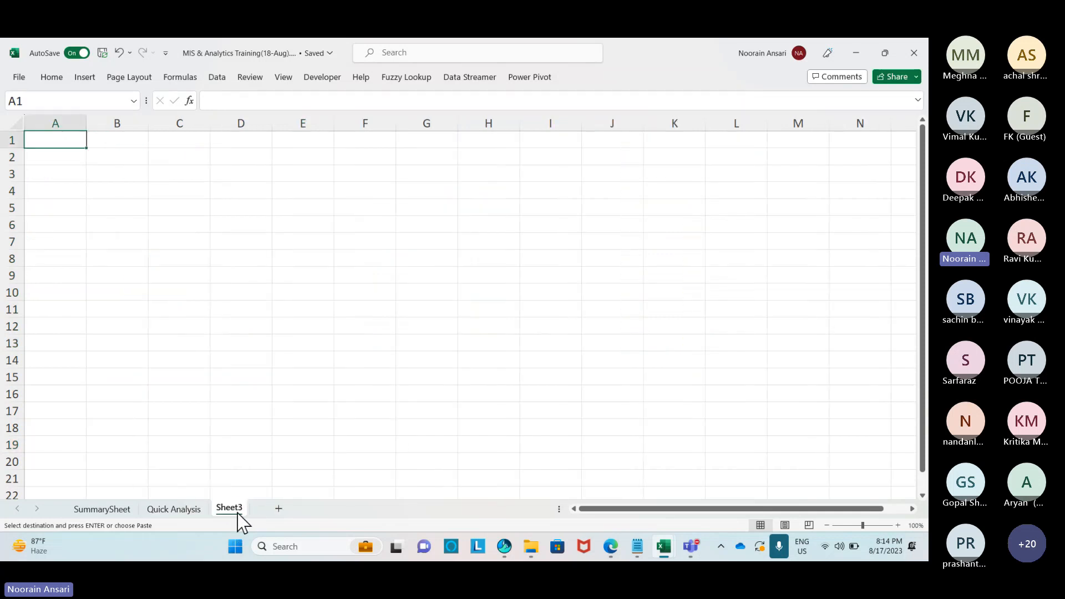
pyautogui.rightClick(238, 513)
pyautogui.click(274, 335)
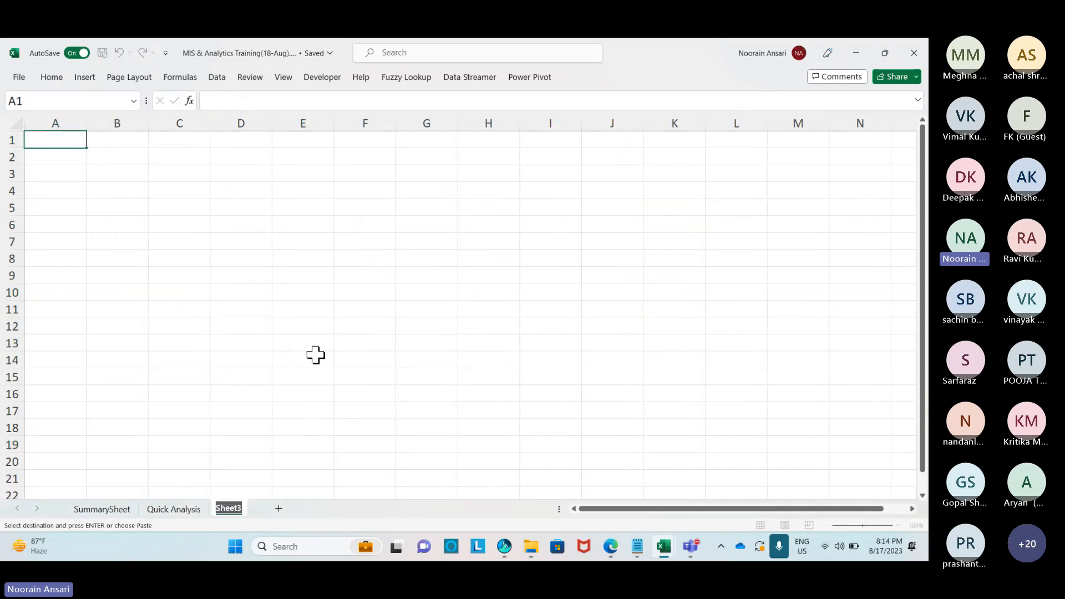
pyautogui.write('QUIZ-1')
pyautogui.click(219, 341)
# Take the J1:J13 Month list from Quick Analysis and switch to QUIZ-1.
pyautogui.click(191, 512)
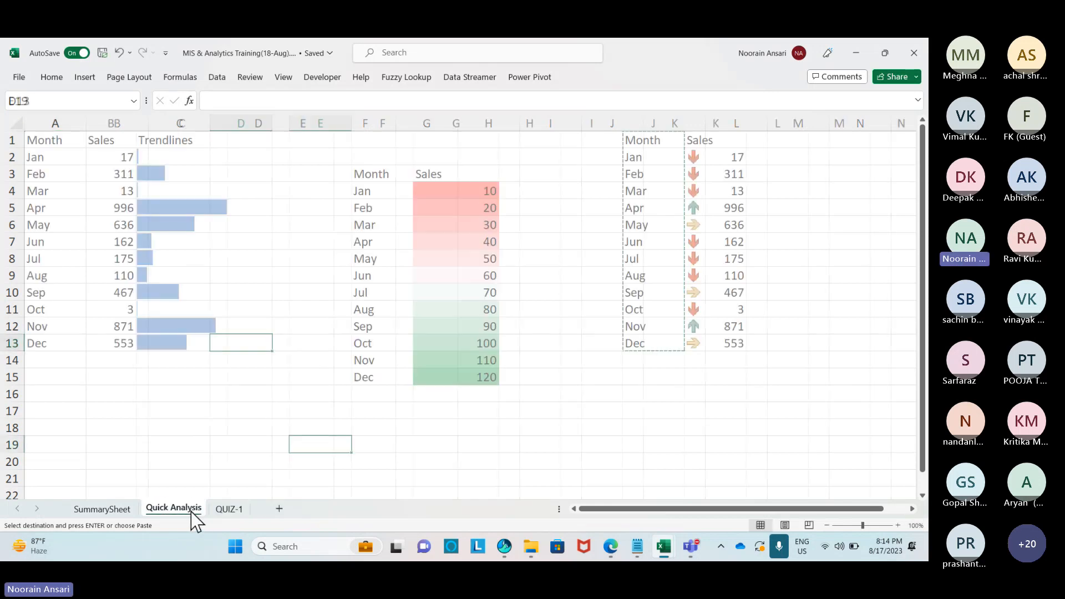
pyautogui.moveTo(646, 140); pyautogui.dragTo(652, 335)
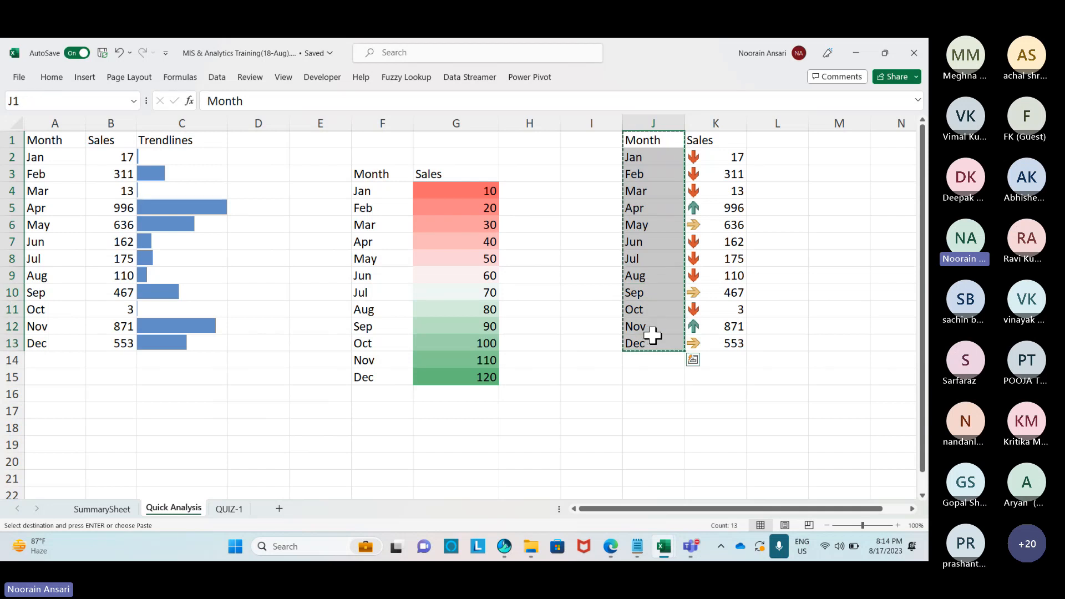
pyautogui.click(230, 509)
# Paste the month list into A1 and add a Profit/Loss header in B1.
pyautogui.click(60, 143)
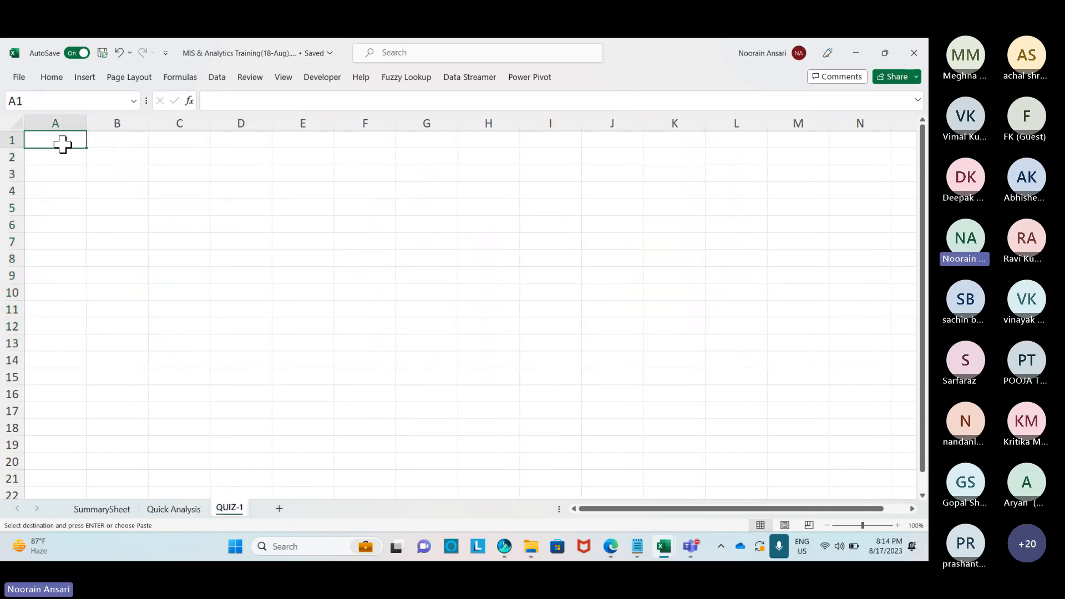
pyautogui.hotkey('ctrl', 'v')
pyautogui.click(123, 140)
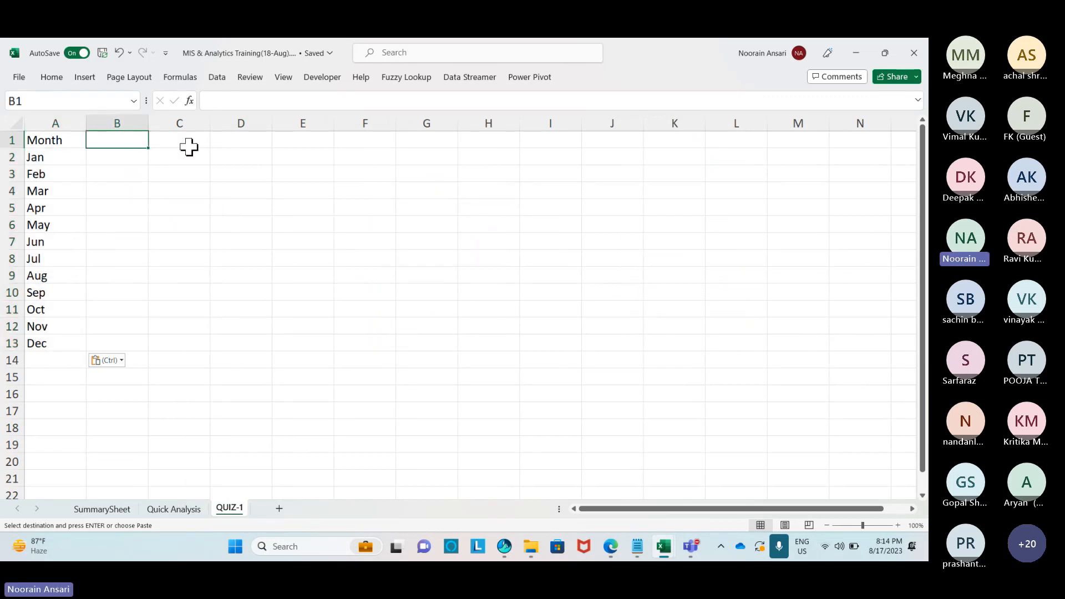
pyautogui.write('Profit')
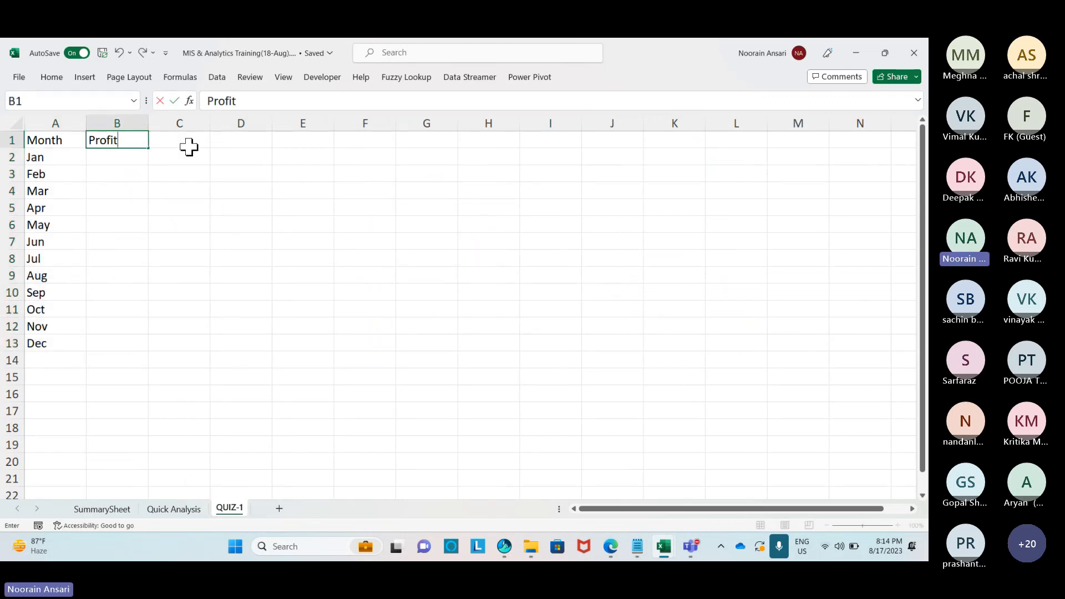
pyautogui.write('/Loss')
pyautogui.press('Return')
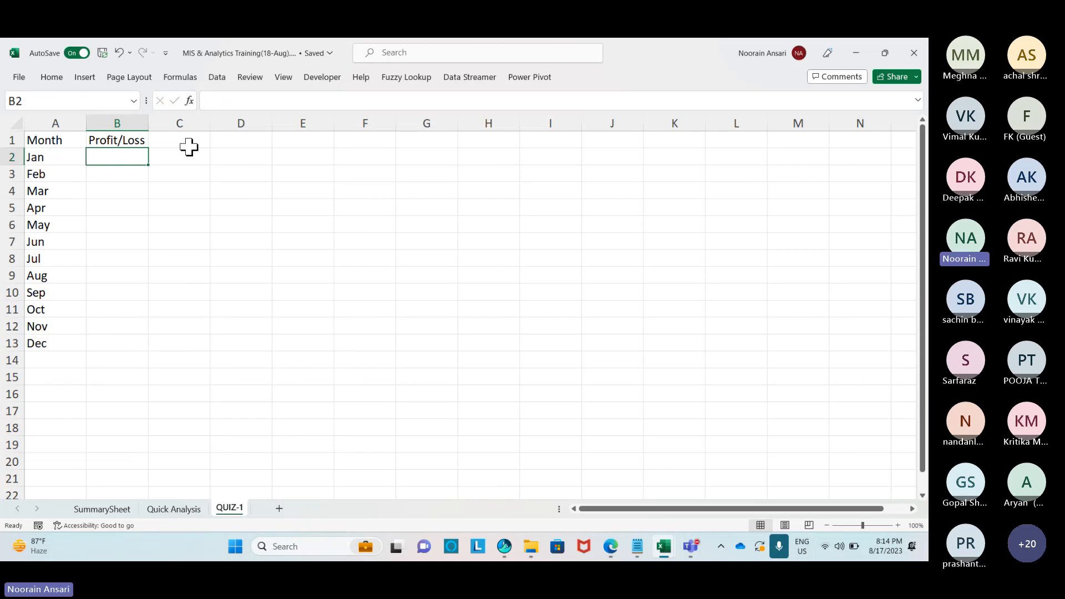
# Enter =RANDBETWEEN(-200,500) in B2, fixing the wrong argument separator.
pyautogui.write('=rand')
pyautogui.press('Tab')
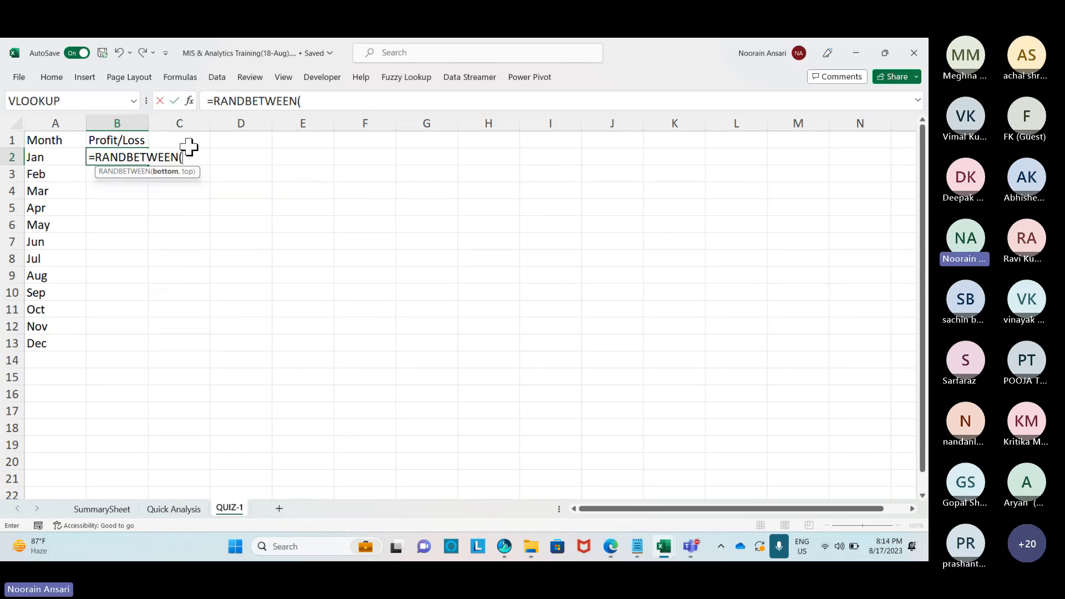
pyautogui.write('-200.500')
pyautogui.press('Return')
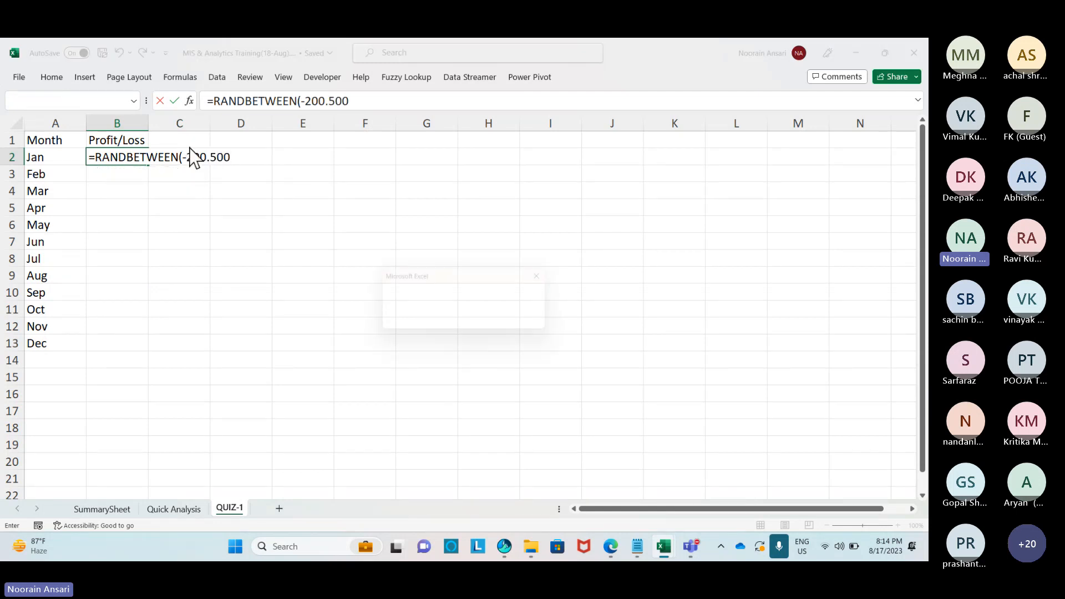
pyautogui.press('Return')
pyautogui.press('Right')
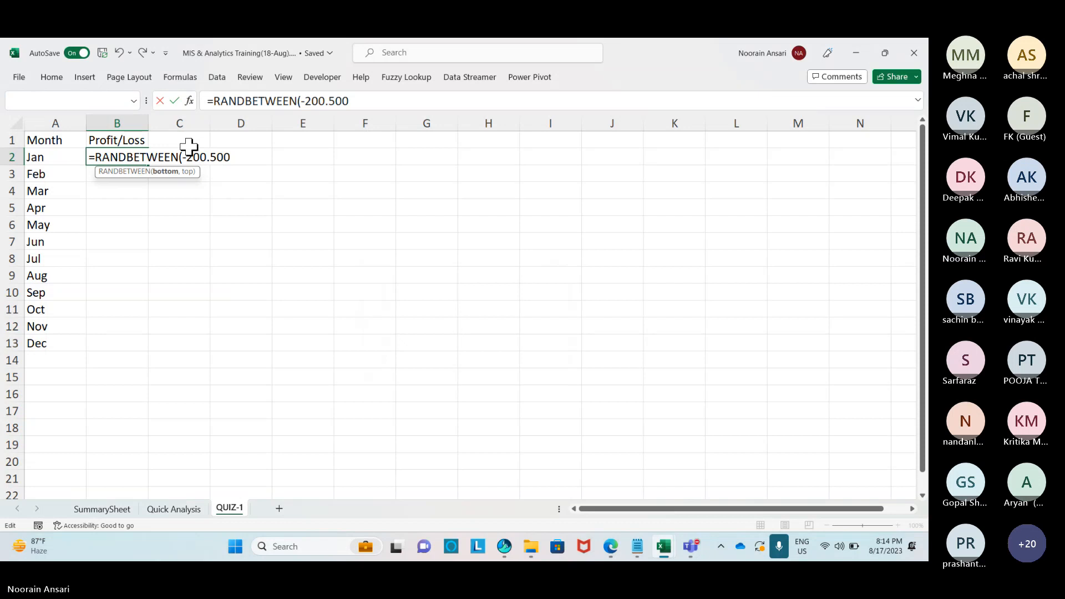
pyautogui.write(',')
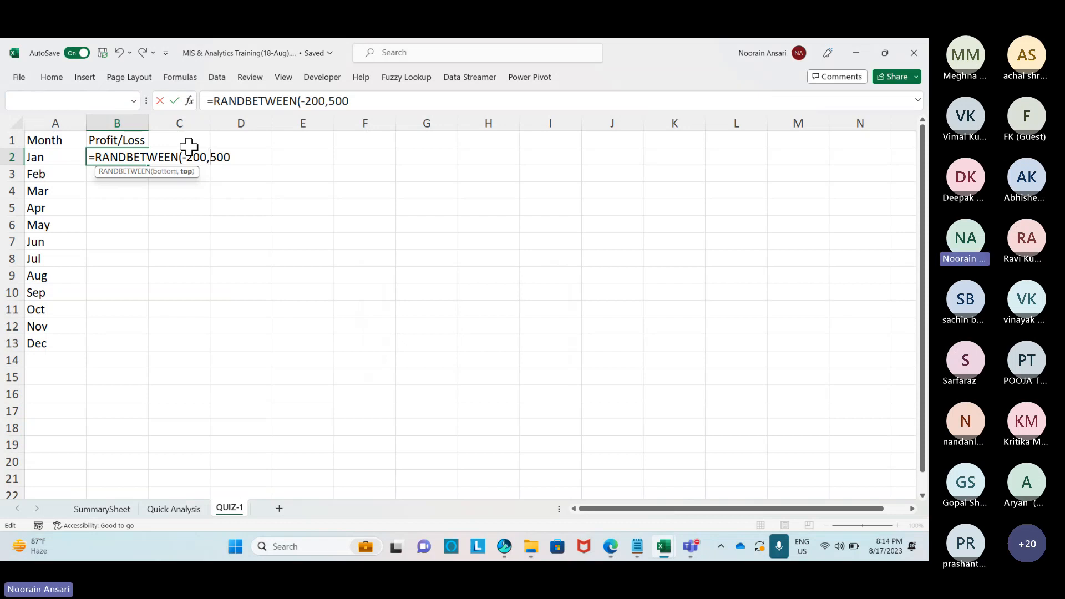
pyautogui.press('Return')
# Fill the RANDBETWEEN formula down to B13 and copy B2:B13.
pyautogui.press('Left')
pyautogui.hotkey('ctrl', 'Down')
pyautogui.press('Right')
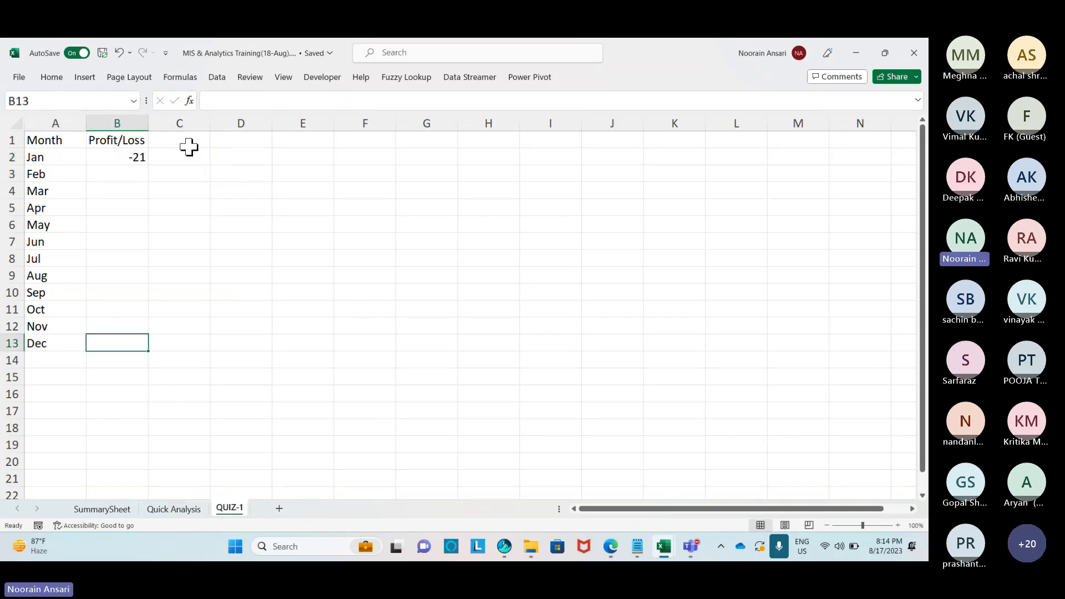
pyautogui.hotkey('ctrl', 'shift', 'Up')
pyautogui.hotkey('ctrl', 'd')
pyautogui.hotkey('ctrl', 'Up')
pyautogui.press('Down')
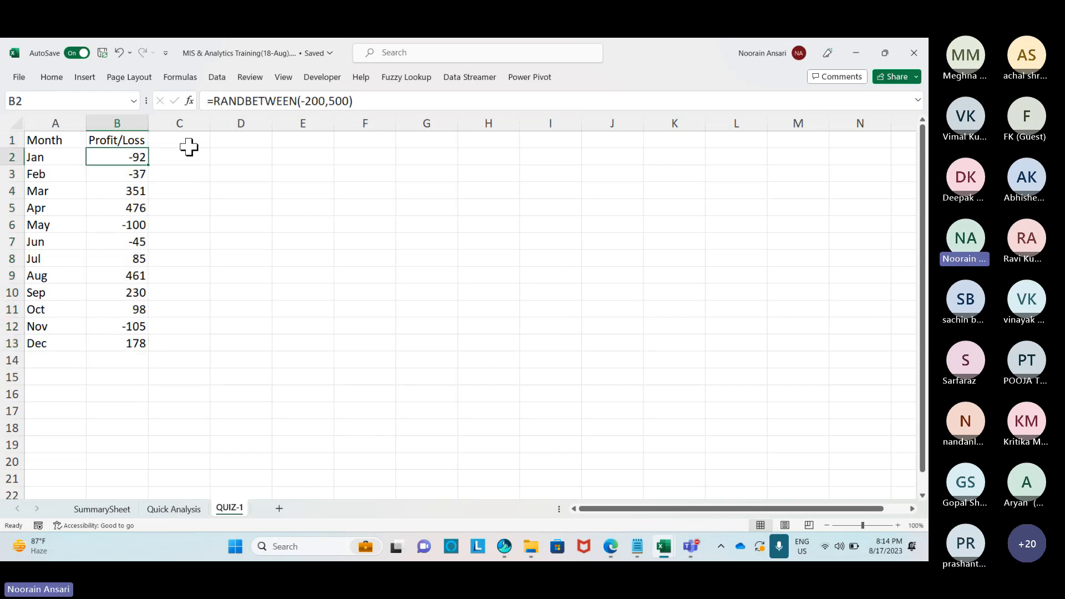
pyautogui.hotkey('ctrl', 'shift', 'Down')
pyautogui.hotkey('ctrl', 'c')
# Paste B2:B13 back over itself as values only to freeze the random figures.
pyautogui.hotkey('ctrl', 'alt', 'v')
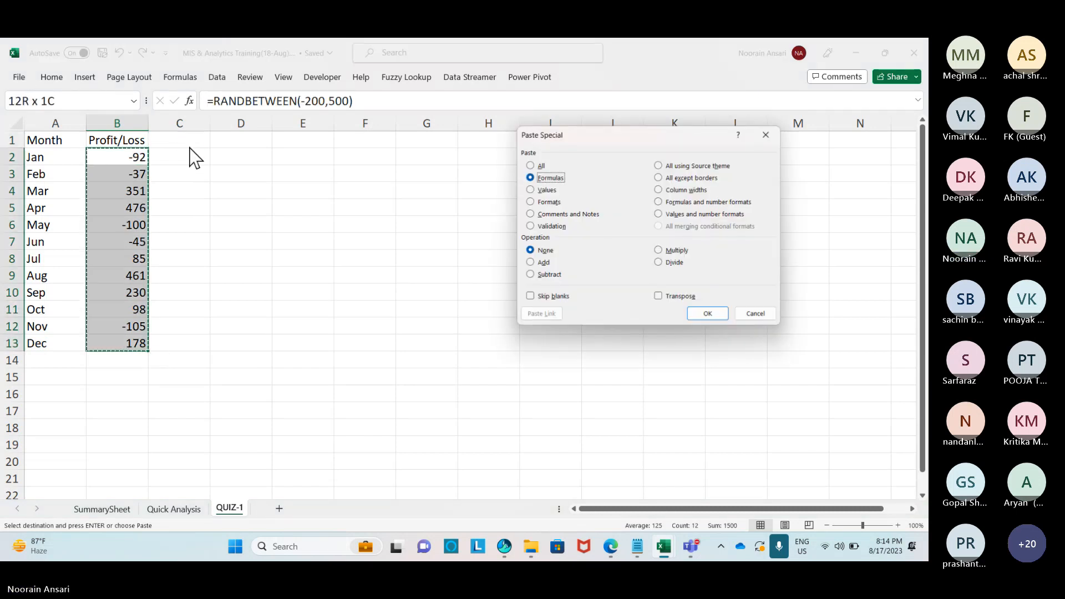
pyautogui.press('v')
pyautogui.press('Return')
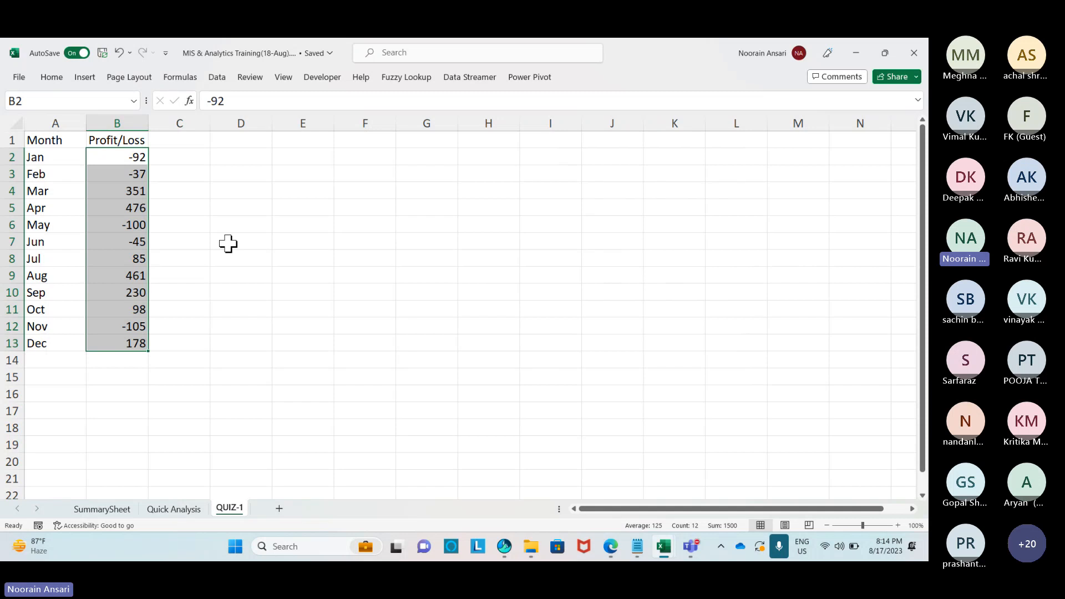
pyautogui.hotkey('ctrl', 'q')
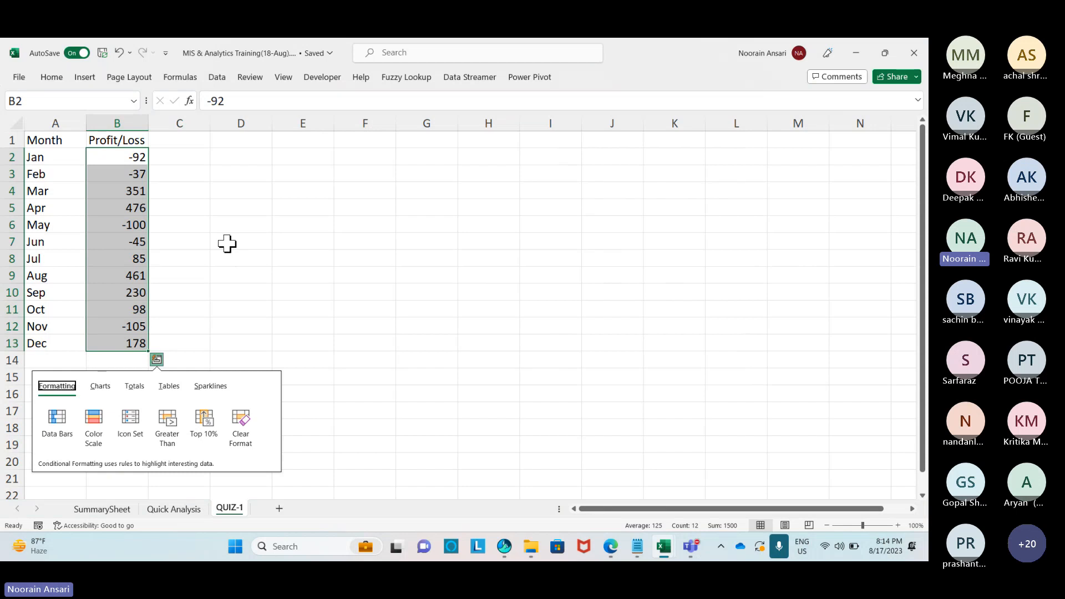
# Apply the up/down/sideways arrow Icon Set to the Profit/Loss values in B2:B13.
pyautogui.click(132, 422)
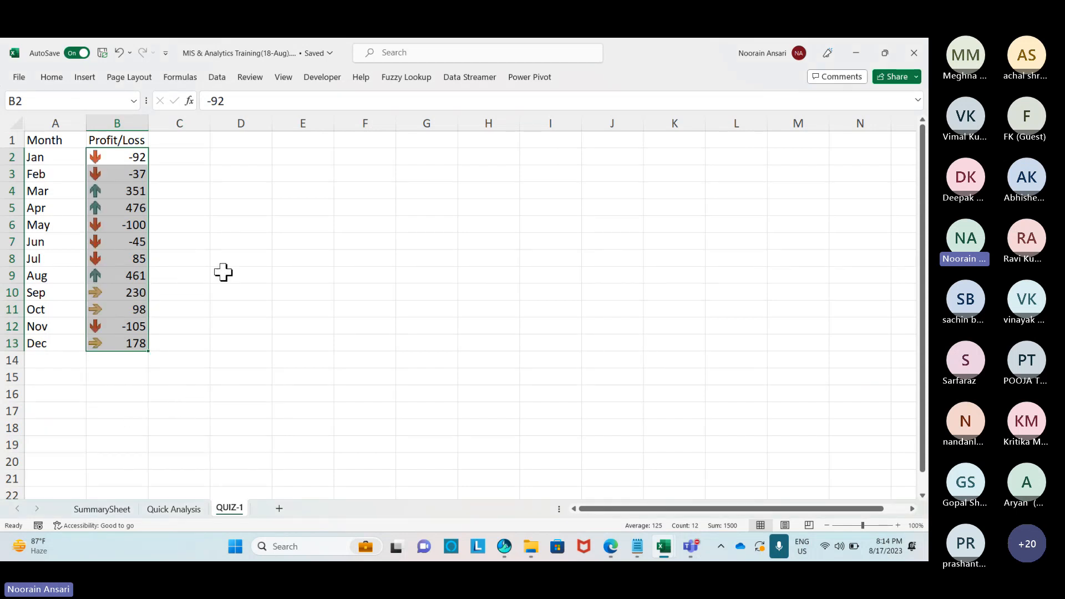
pyautogui.click(50, 78)
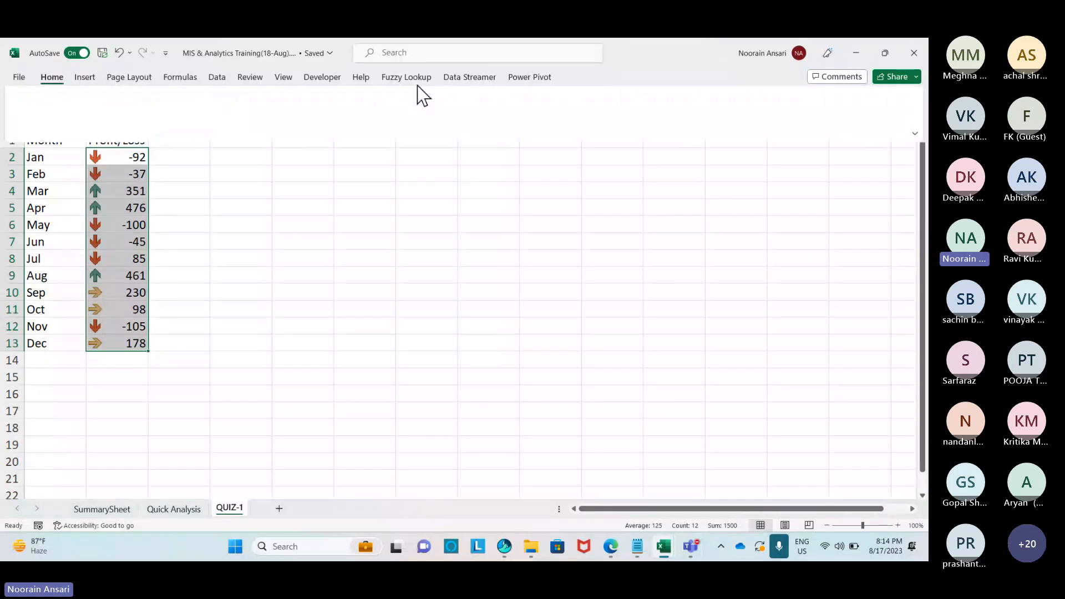
pyautogui.click(566, 121)
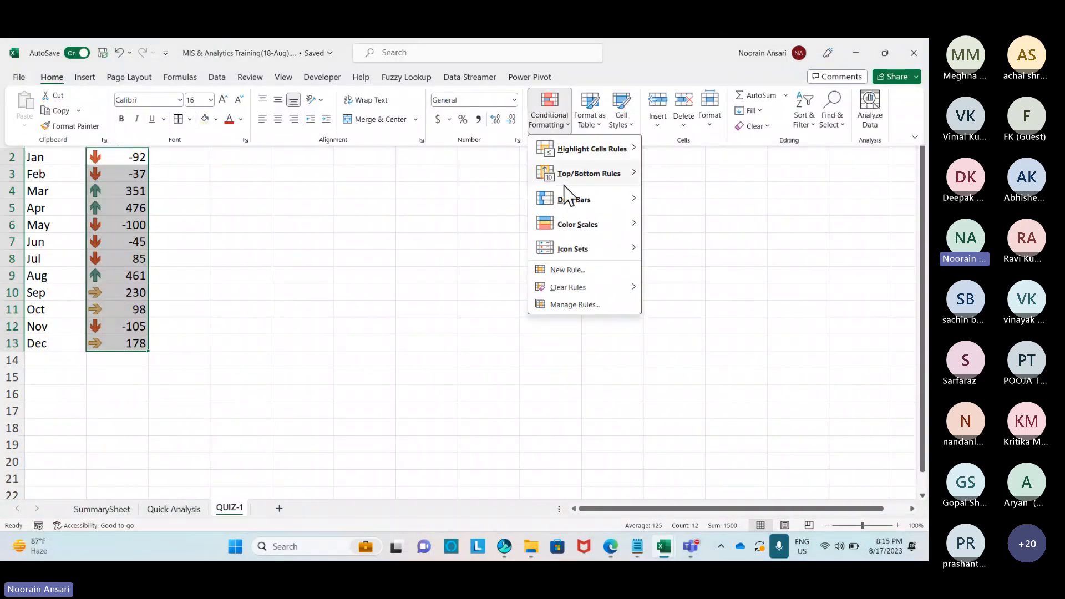
# Start a new icon-set formatting rule using the coloured 3 Arrows style.
pyautogui.moveTo(577, 247)
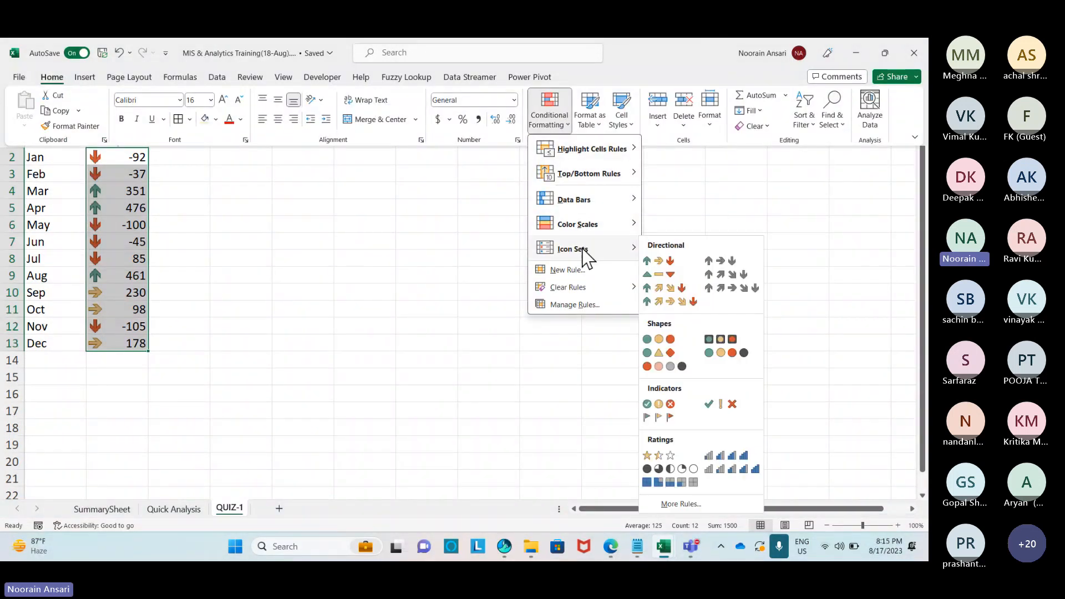
pyautogui.click(684, 504)
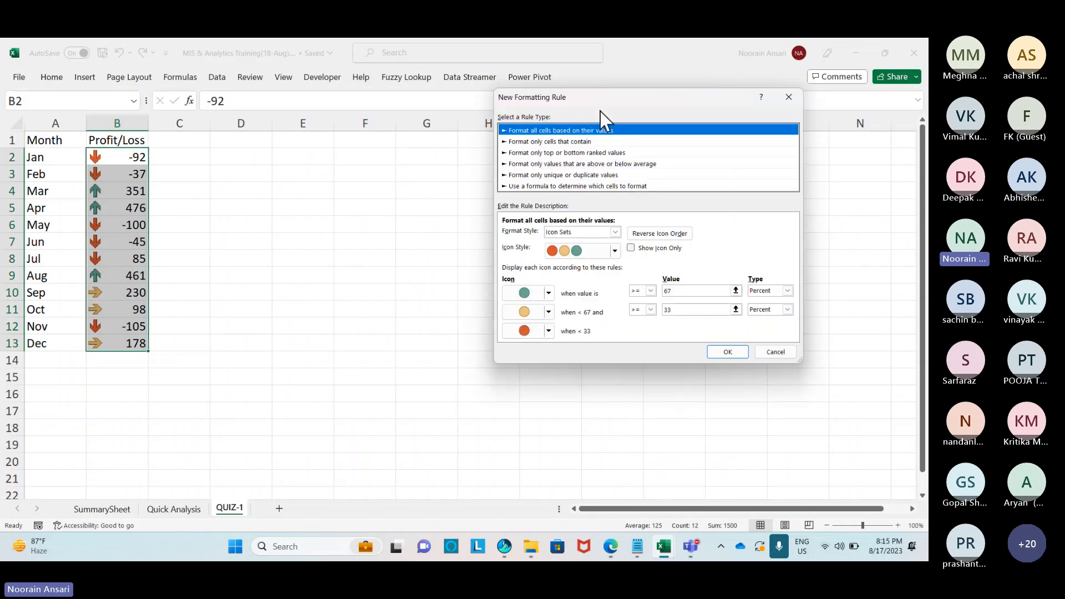
pyautogui.click(615, 251)
pyautogui.scroll(1, 596, 294)
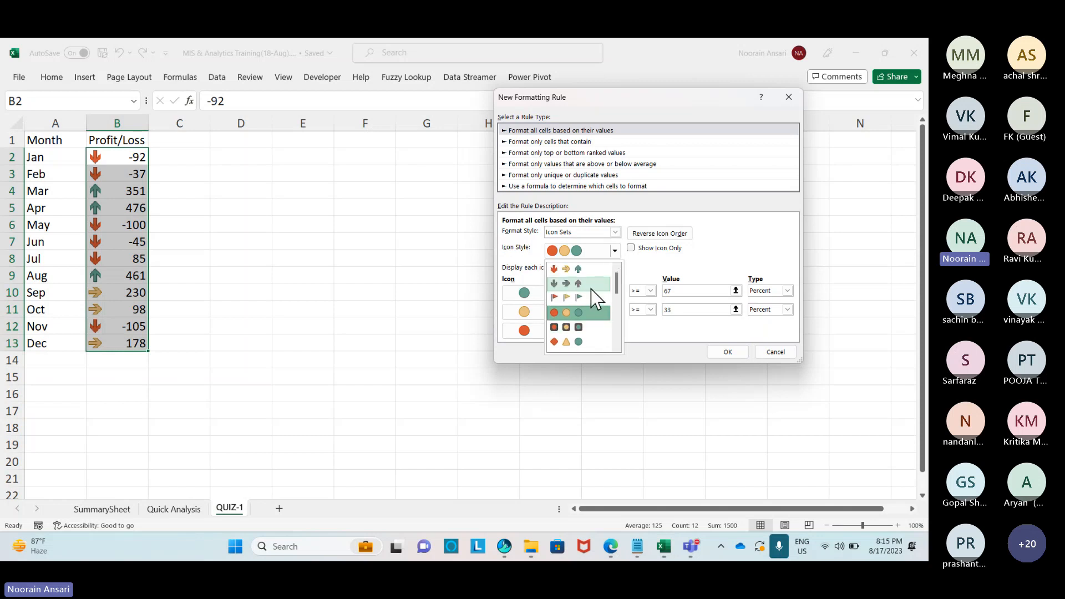
pyautogui.click(578, 270)
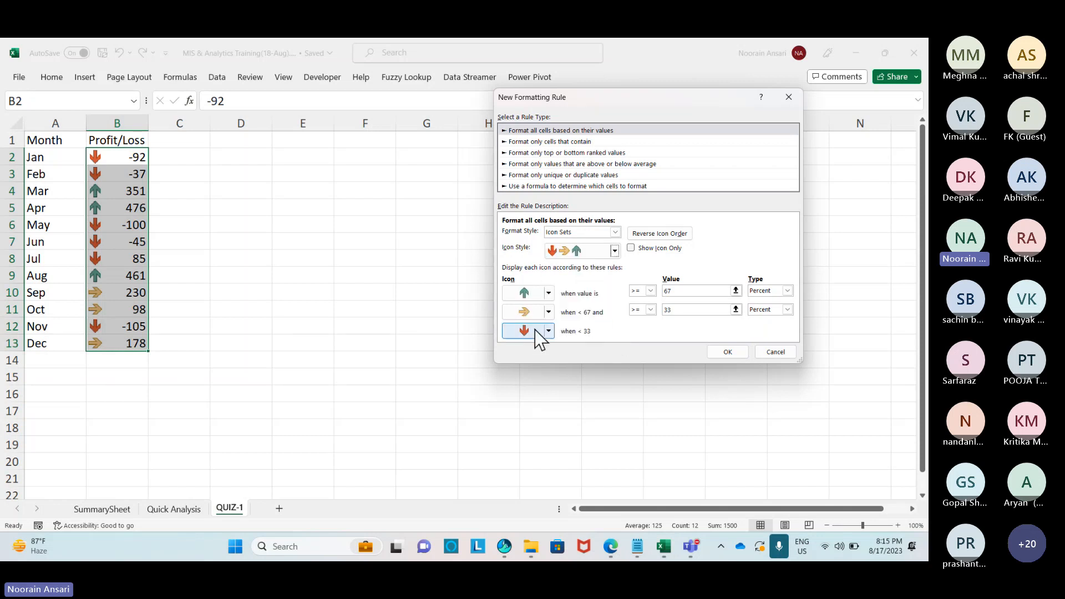
# Switch the first threshold to Number, make the middle icon a green up arrow, and apply.
pyautogui.doubleClick(669, 290)
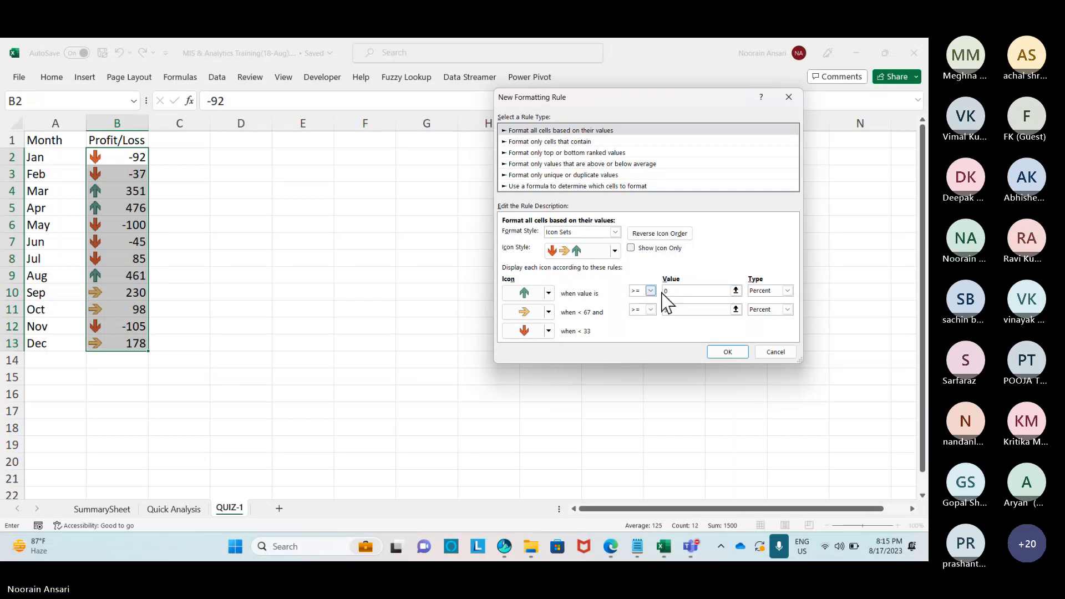
pyautogui.click(772, 301)
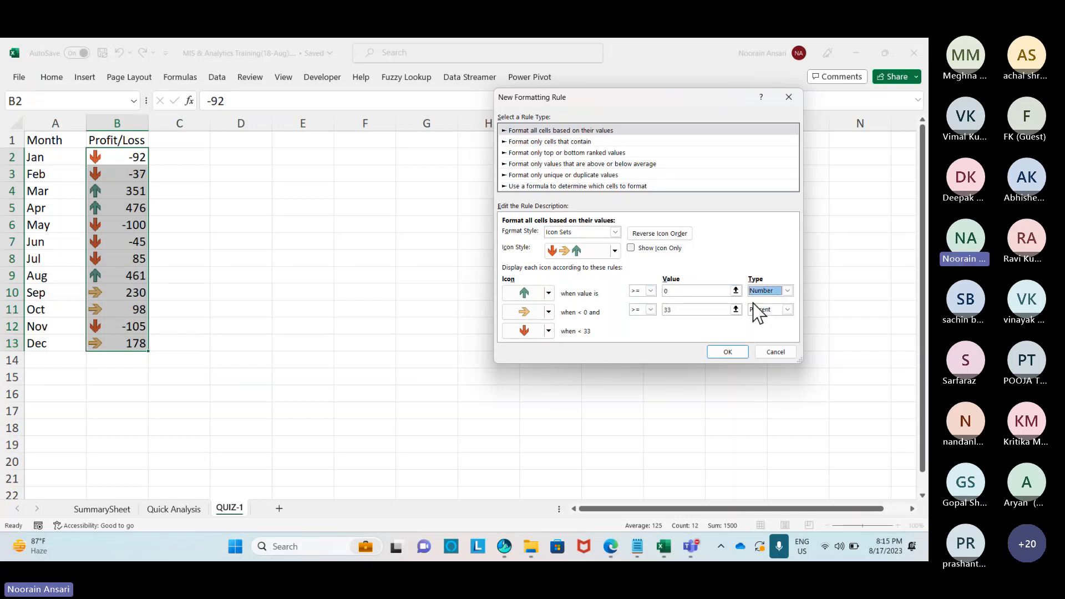
pyautogui.click(675, 309)
pyautogui.doubleClick(663, 310)
pyautogui.click(548, 312)
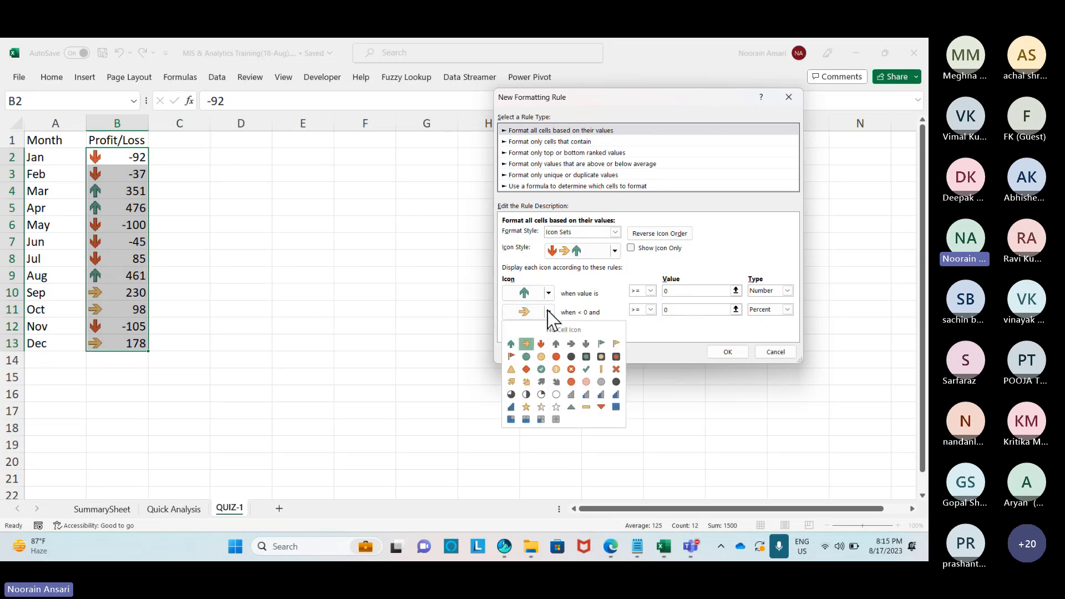
pyautogui.click(511, 344)
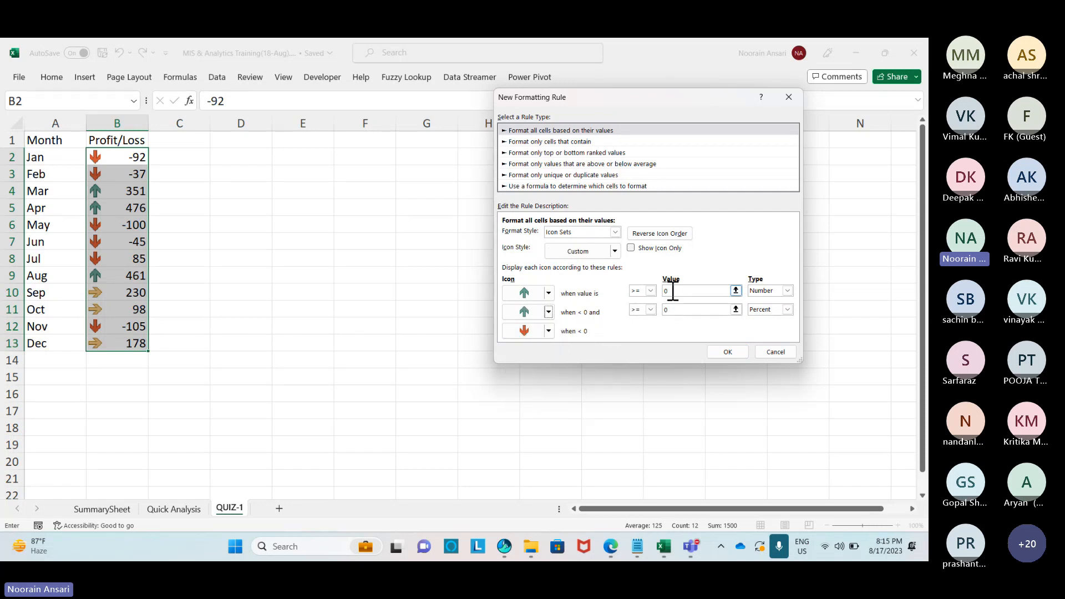
pyautogui.moveTo(673, 291)
pyautogui.mouseDown()
pyautogui.moveTo(641, 292)
pyautogui.moveTo(663, 309)
pyautogui.mouseUp()
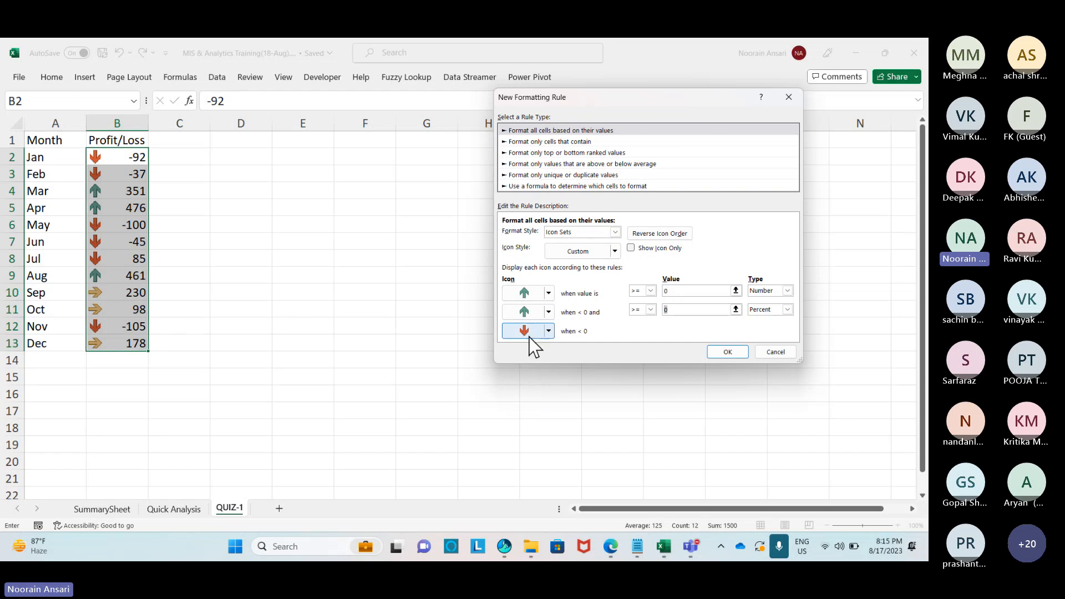
pyautogui.click(724, 352)
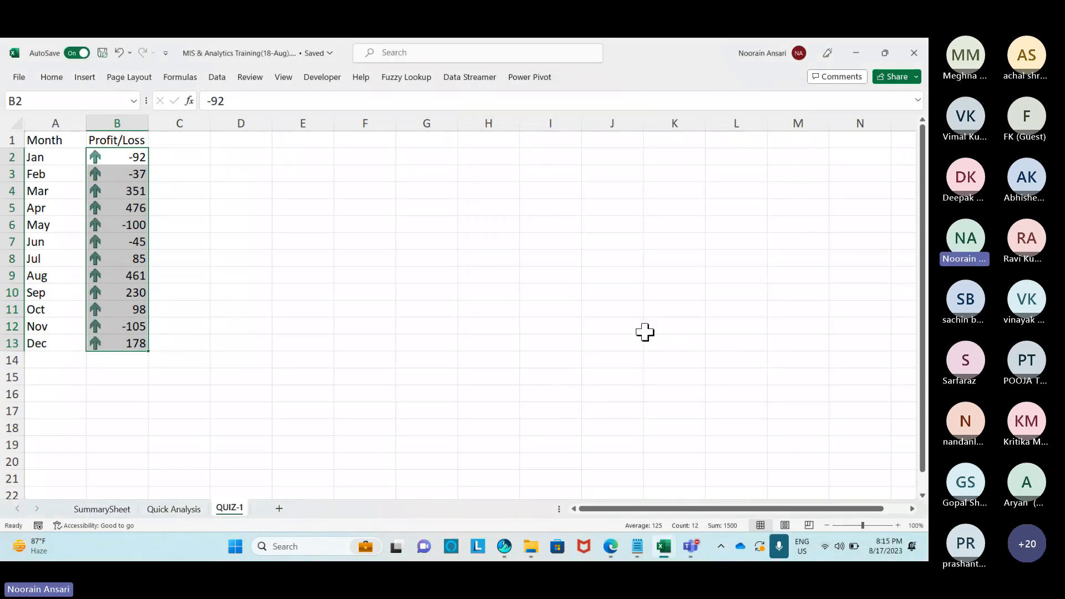
# Start another new icon-set rule with the coloured 3 Arrows style.
pyautogui.hotkey('ctrl', '1')
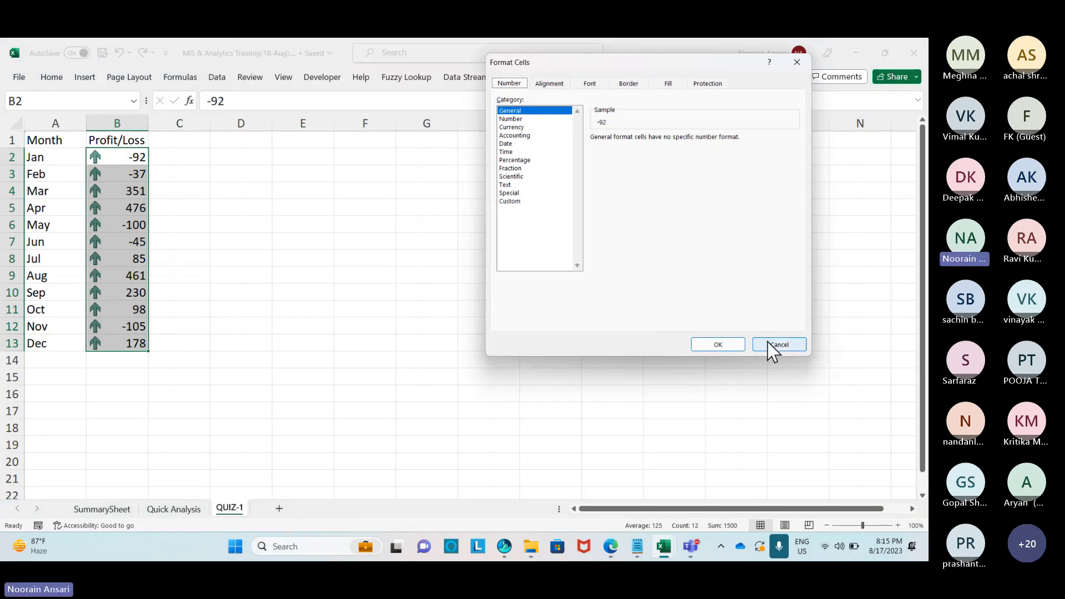
pyautogui.click(772, 340)
pyautogui.click(52, 77)
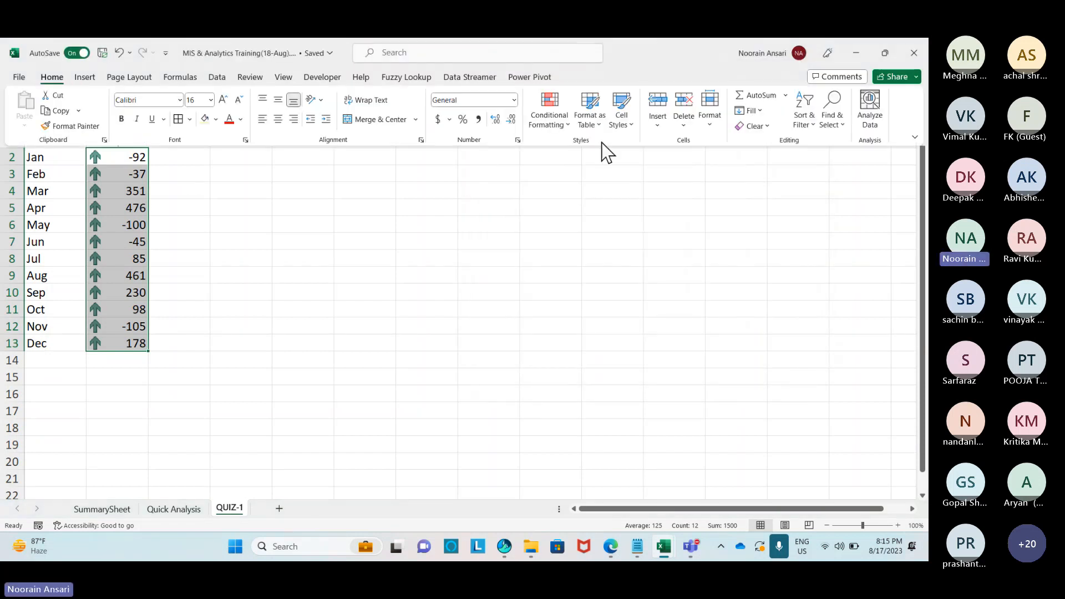
pyautogui.click(564, 121)
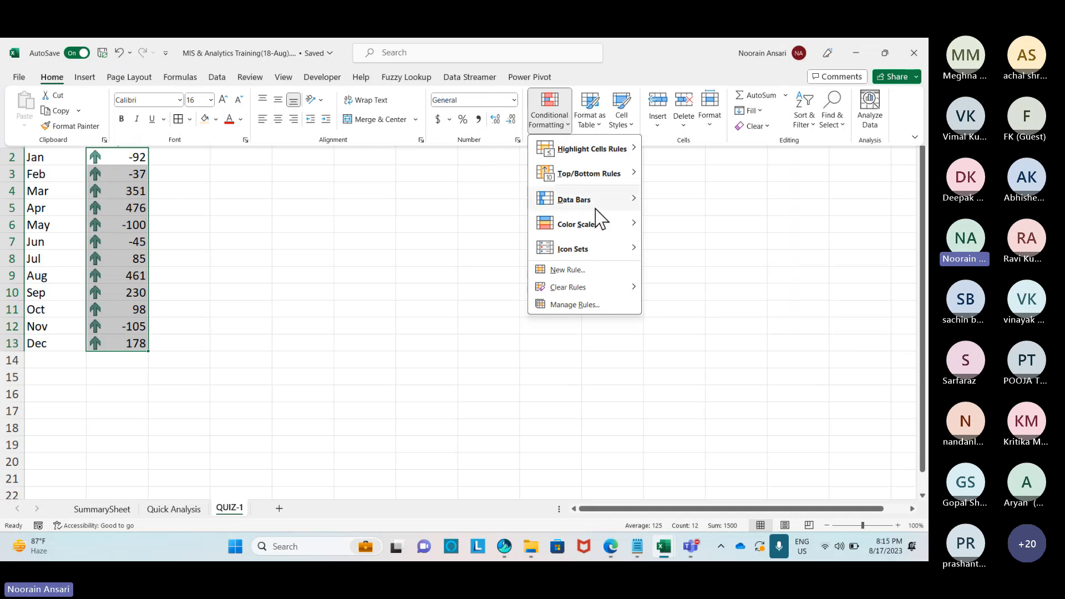
pyautogui.moveTo(633, 252)
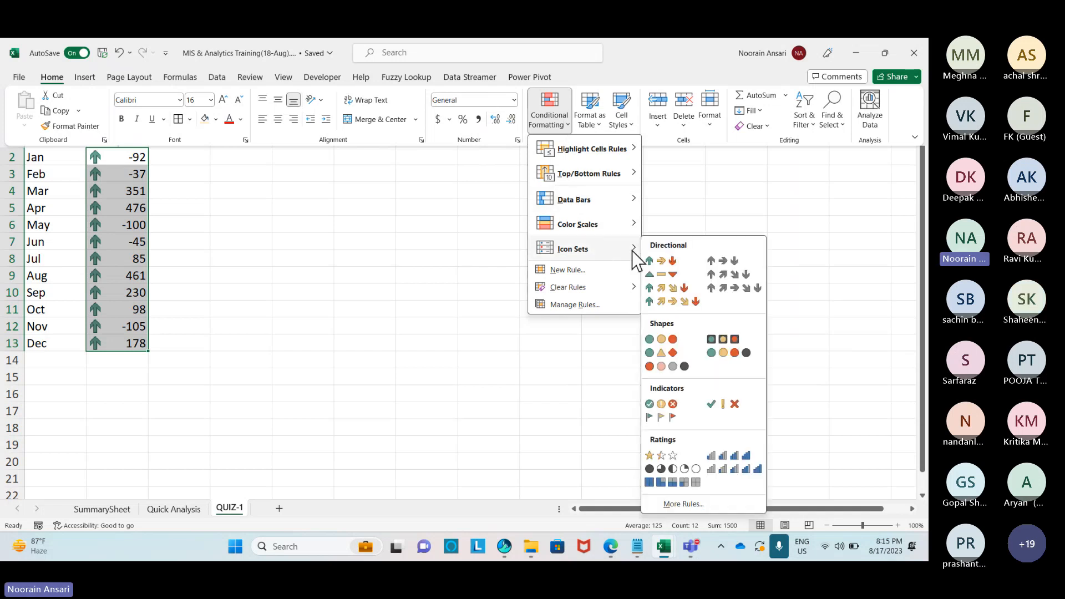
pyautogui.click(683, 504)
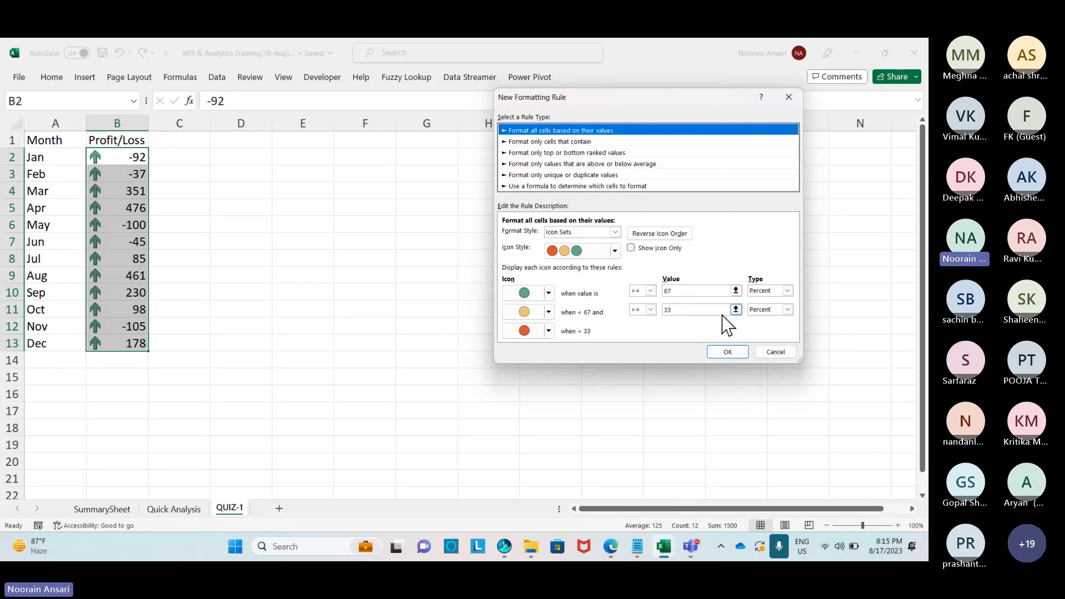
pyautogui.click(614, 251)
pyautogui.scroll(1, 592, 275)
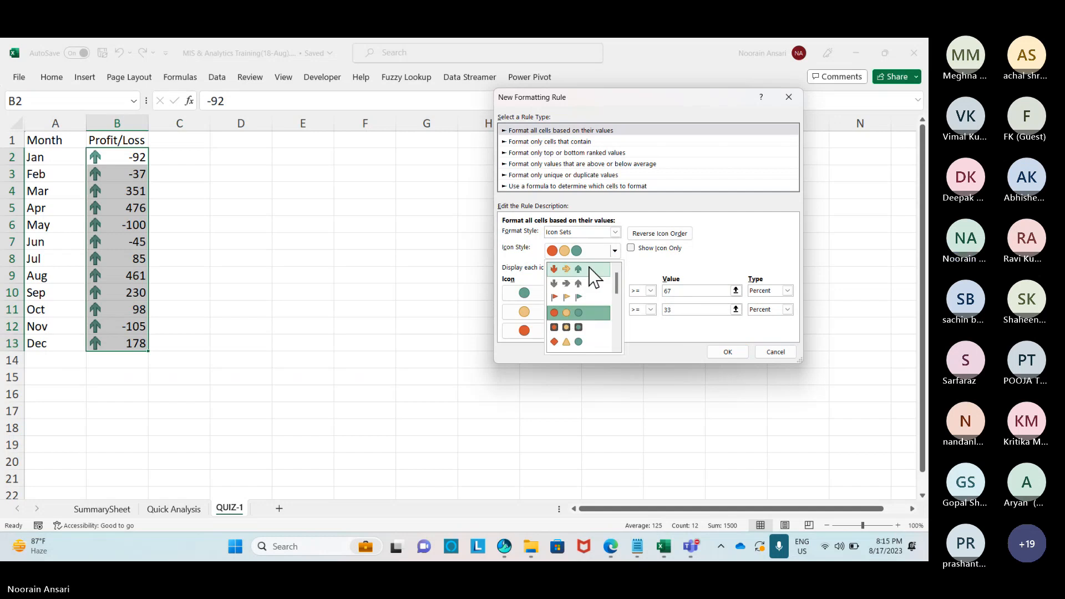
pyautogui.click(575, 270)
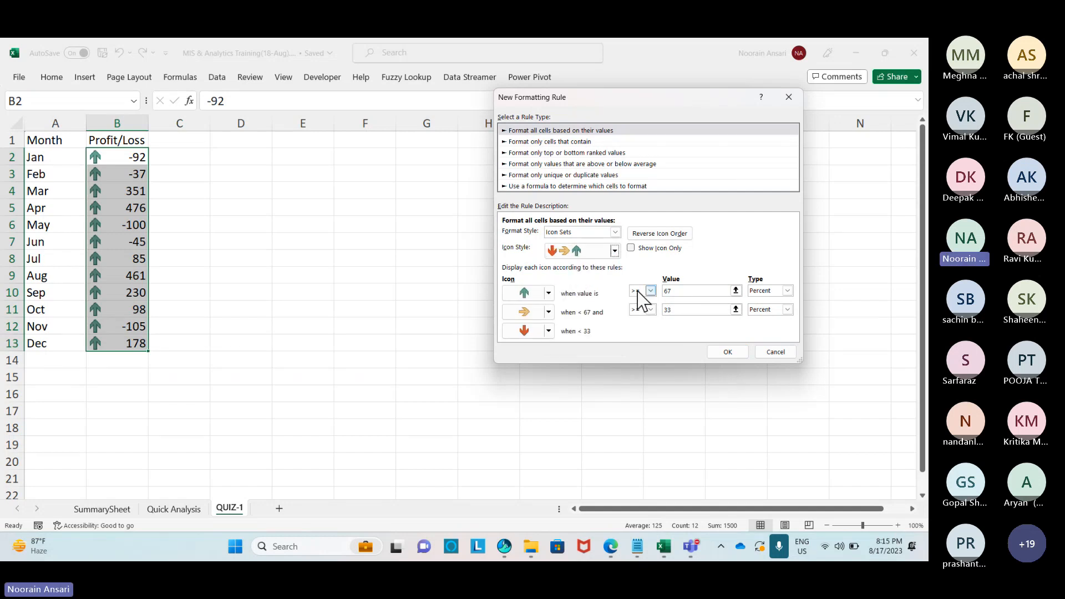
# Make the middle icon a green up arrow, set both thresholds to 0 as Number, and apply.
pyautogui.click(549, 312)
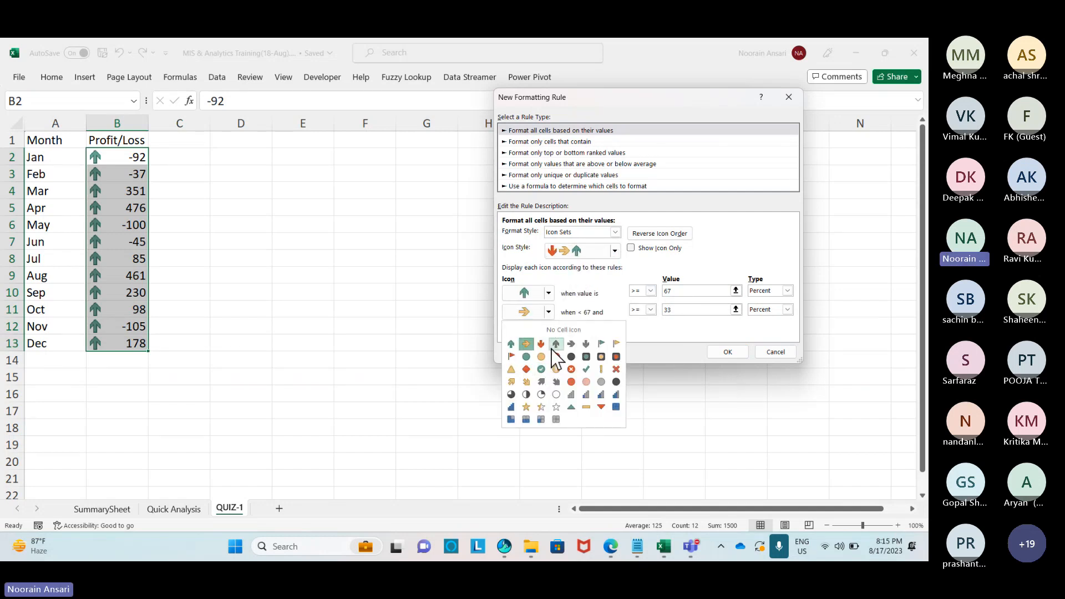
pyautogui.click(511, 344)
pyautogui.moveTo(679, 291); pyautogui.dragTo(657, 291)
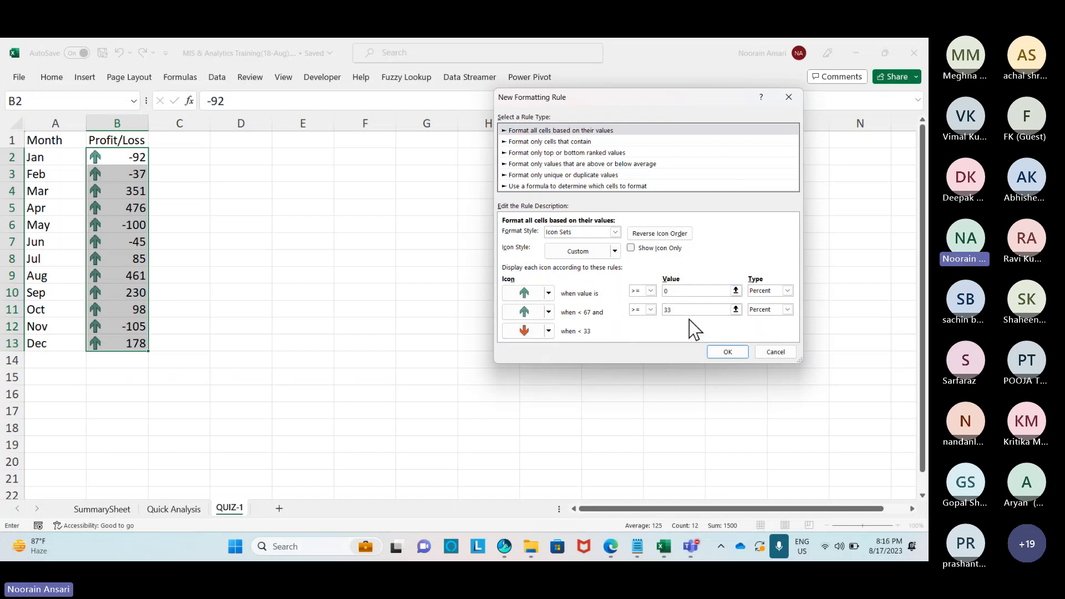
pyautogui.moveTo(681, 309); pyautogui.dragTo(653, 309)
pyautogui.write('0')
pyautogui.click(788, 291)
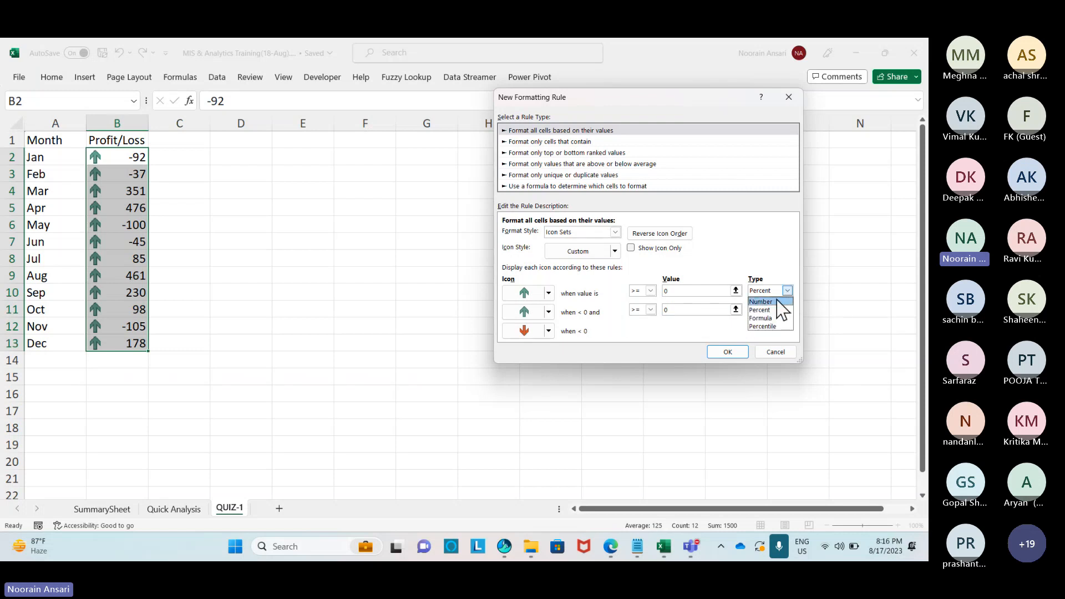
pyautogui.click(777, 301)
pyautogui.click(788, 310)
pyautogui.click(763, 320)
pyautogui.click(702, 310)
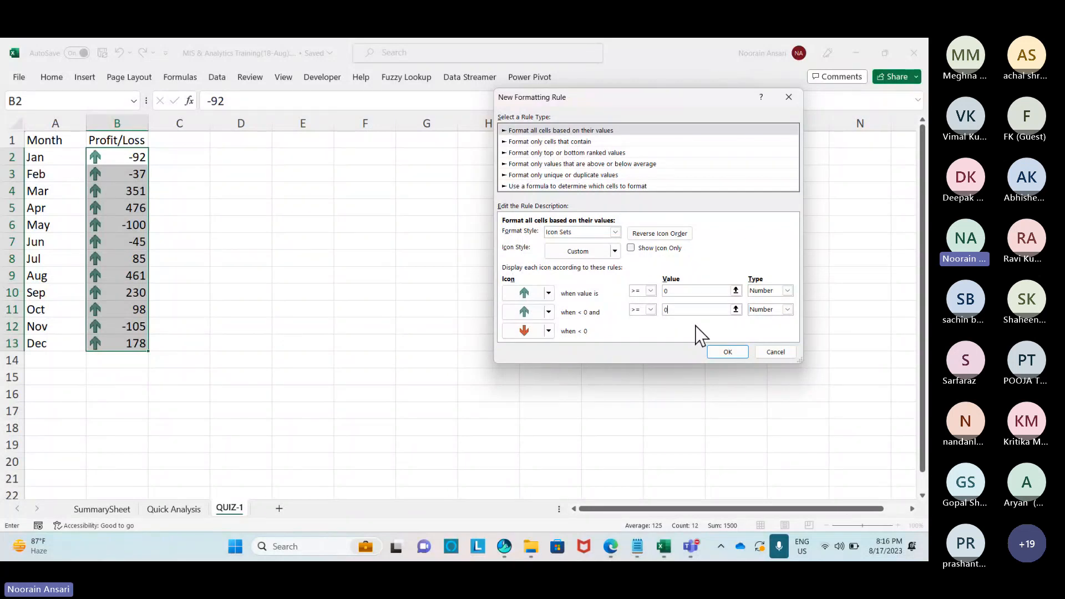
pyautogui.click(724, 349)
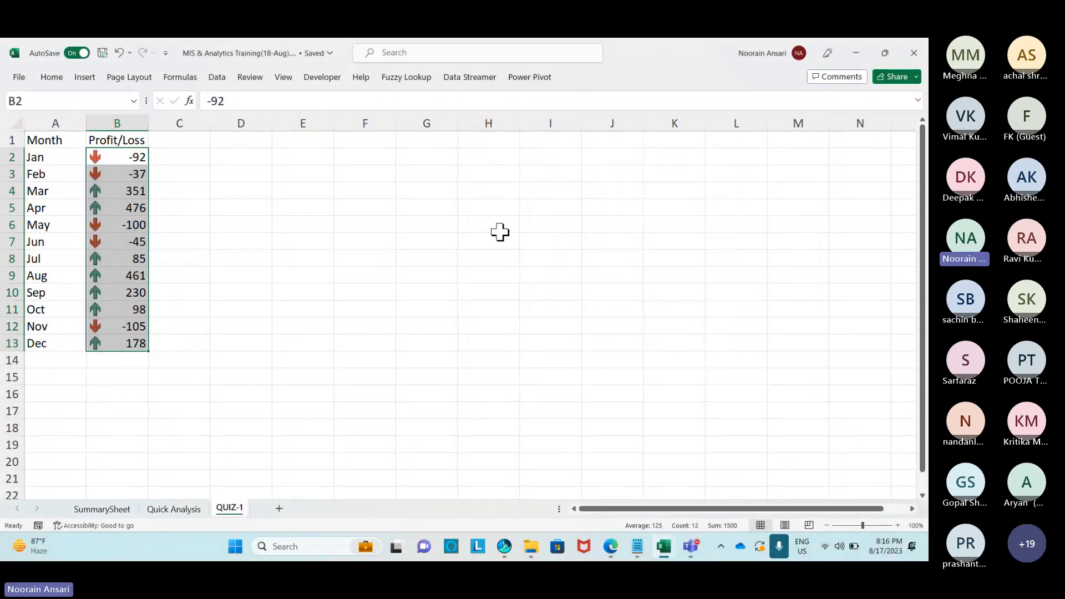
# Move the pasted picture of the formatting rule to sit below cell F2.
pyautogui.click(425, 160)
pyautogui.click(447, 179)
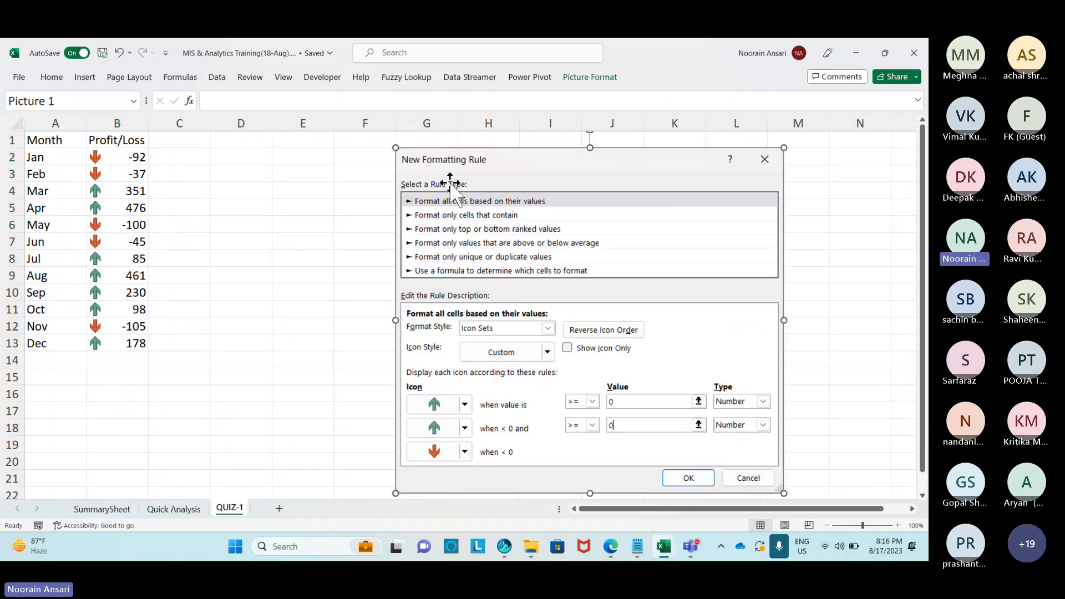
pyautogui.moveTo(448, 179); pyautogui.dragTo(386, 215)
# Enter the underlined note 'Home->Conditional Formating' in F2.
pyautogui.click(364, 161)
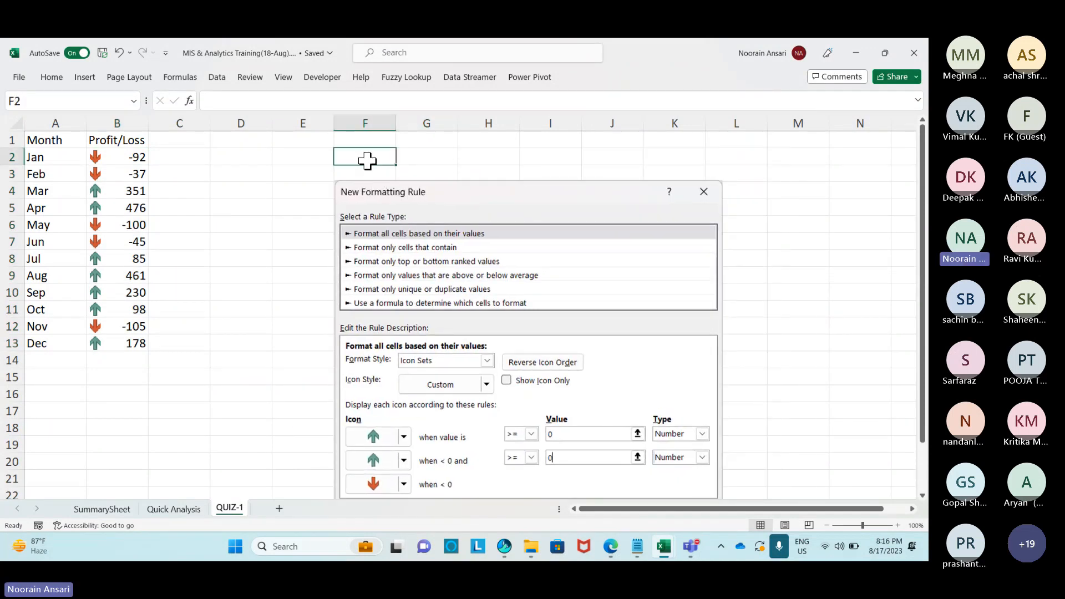
pyautogui.write('Home')
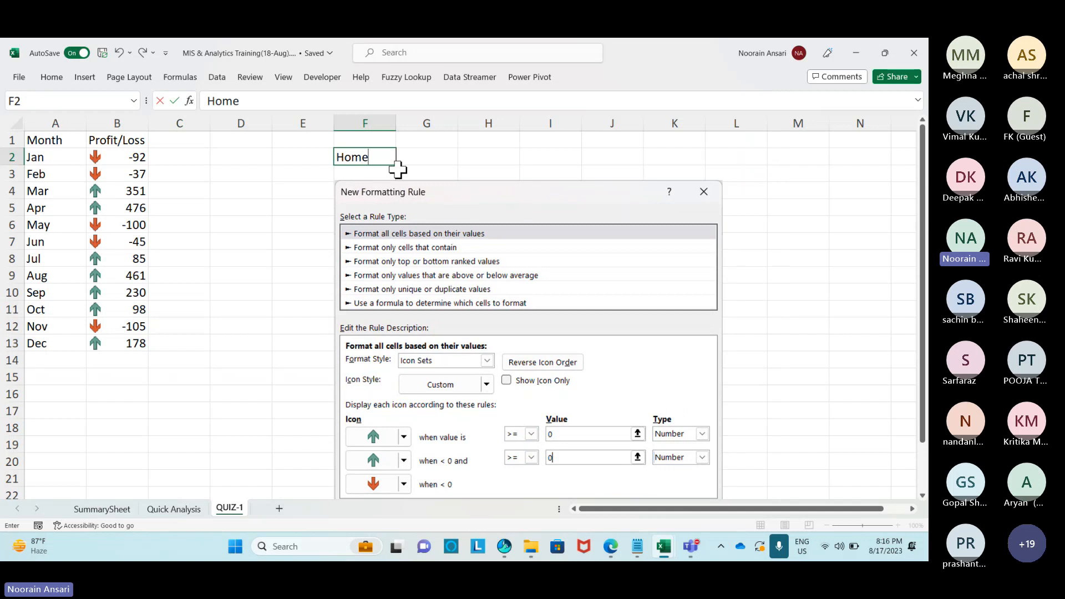
pyautogui.write('->Condition')
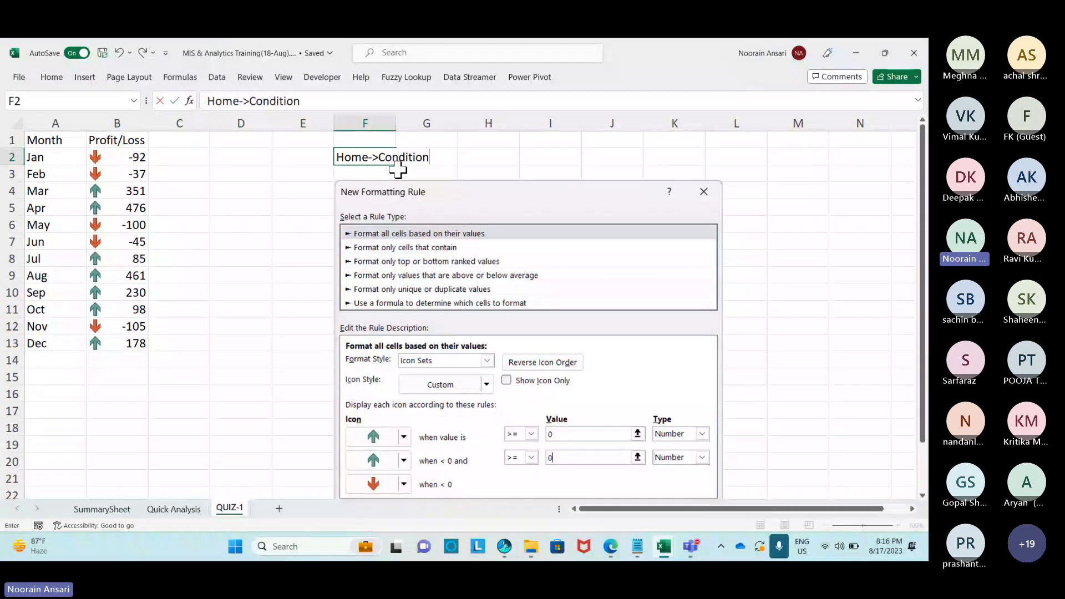
pyautogui.write('al Formating')
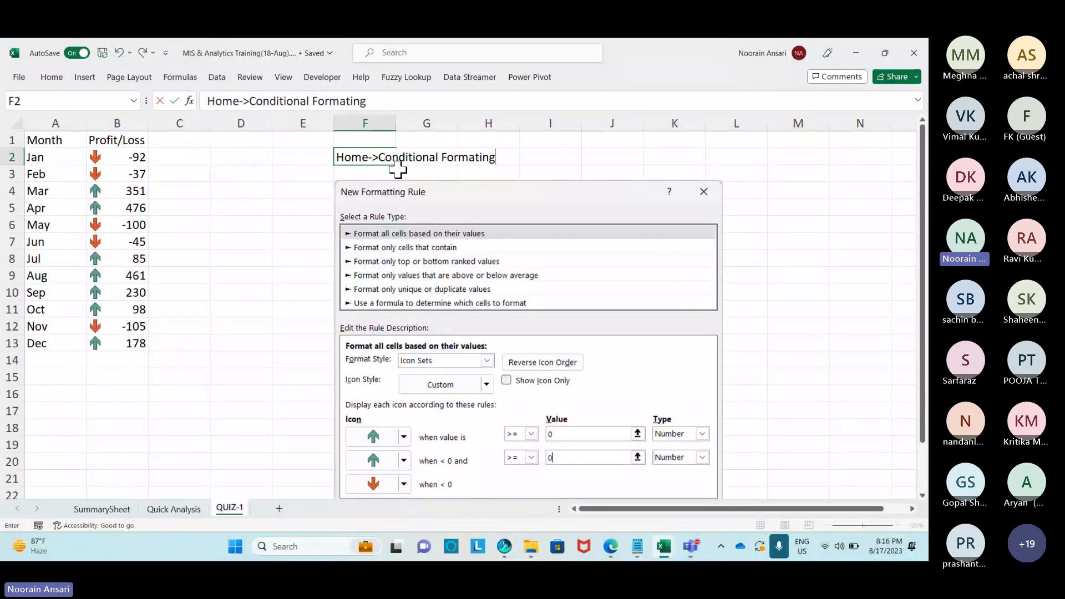
pyautogui.press('Return')
pyautogui.press('Up')
pyautogui.hotkey('ctrl', 'u')
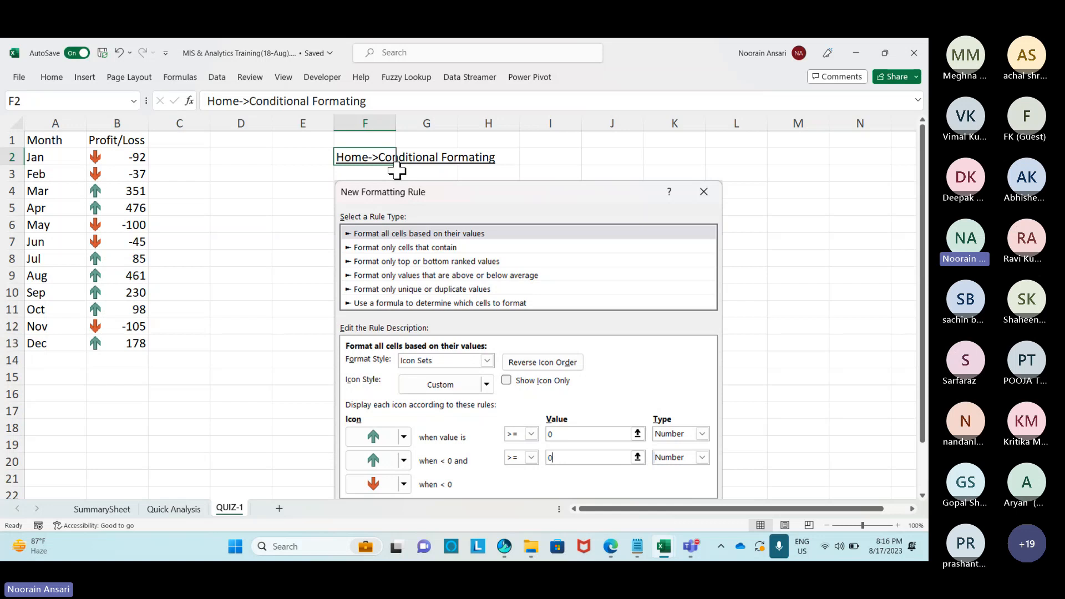
# Add a new worksheet named Report-1 and widen column A slightly.
pyautogui.click(279, 509)
pyautogui.rightClick(279, 508)
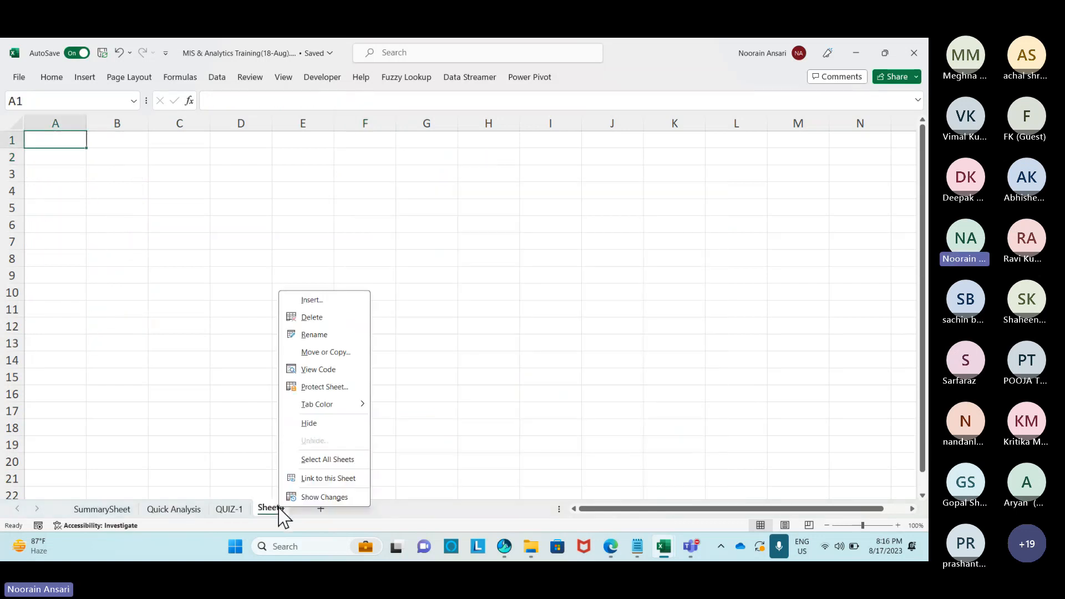
pyautogui.click(311, 334)
pyautogui.write('R')
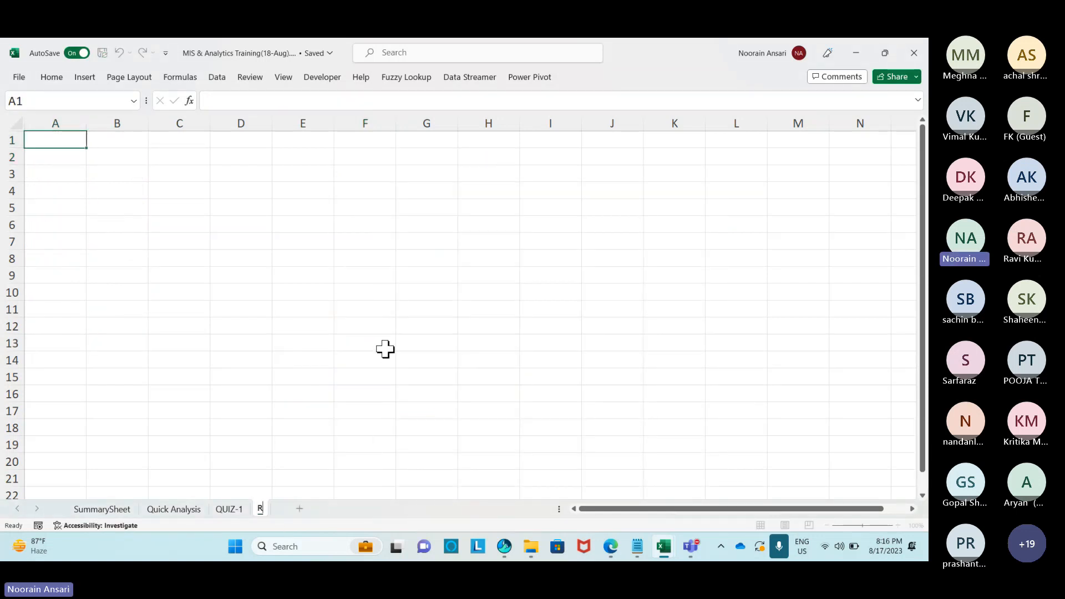
pyautogui.write('eport-1')
pyautogui.click(113, 208)
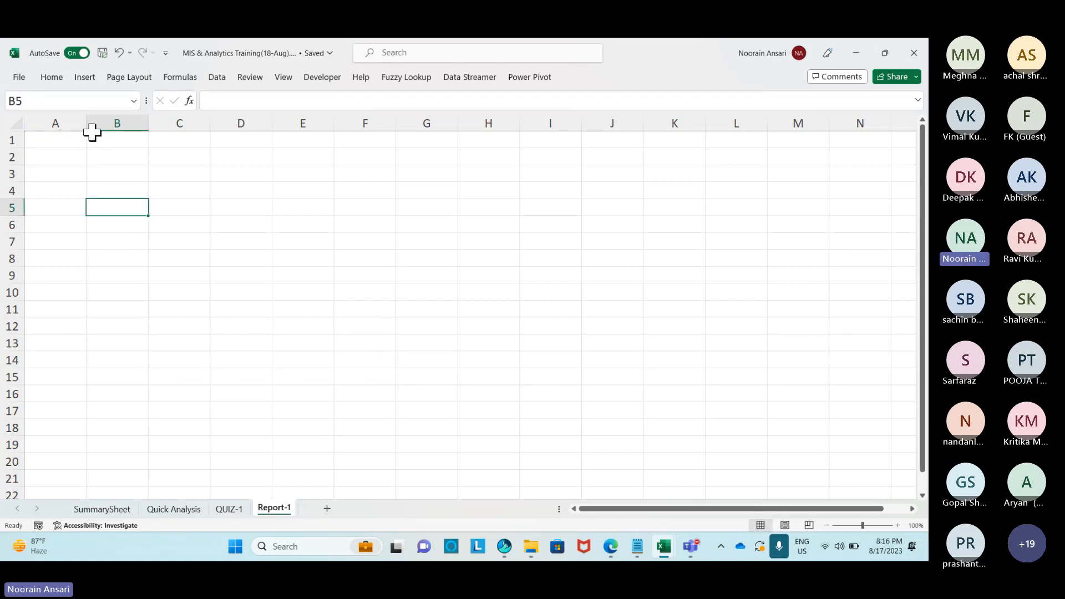
pyautogui.moveTo(87, 124); pyautogui.dragTo(90, 124)
# Enter H/W in A1 with Laptop, Desktop, Printer, Scanner, Server and IP Phone below it.
pyautogui.click(73, 143)
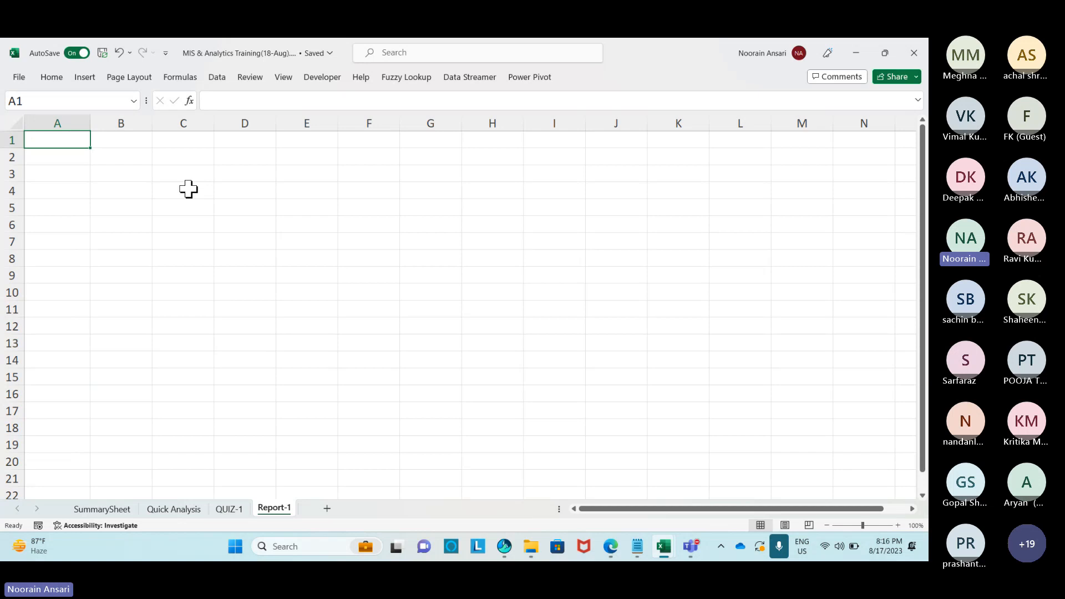
pyautogui.write('H/W')
pyautogui.press('Return')
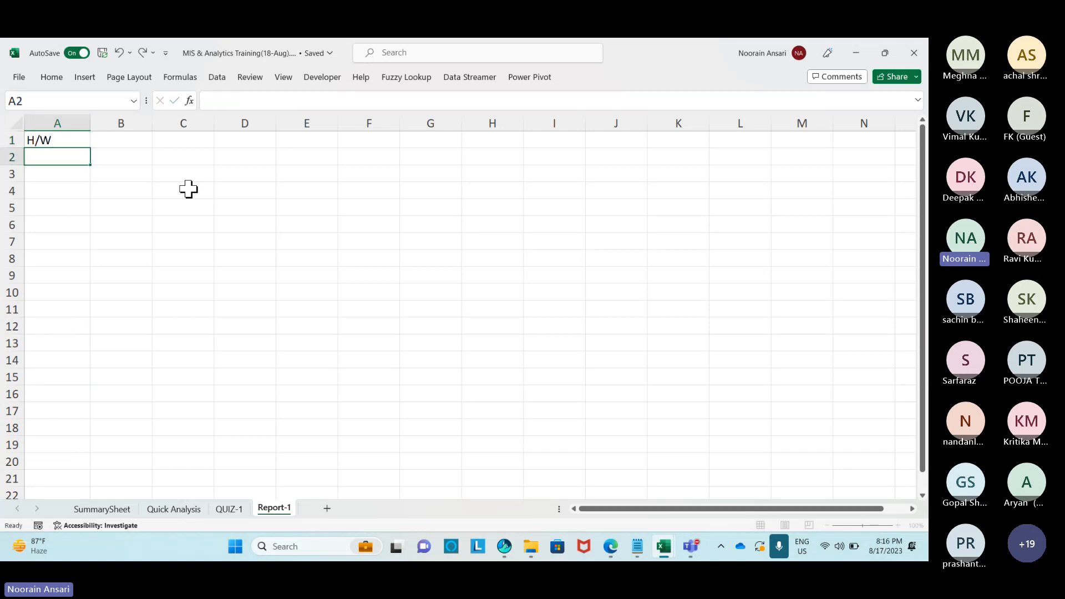
pyautogui.write('Laptop')
pyautogui.press('Return')
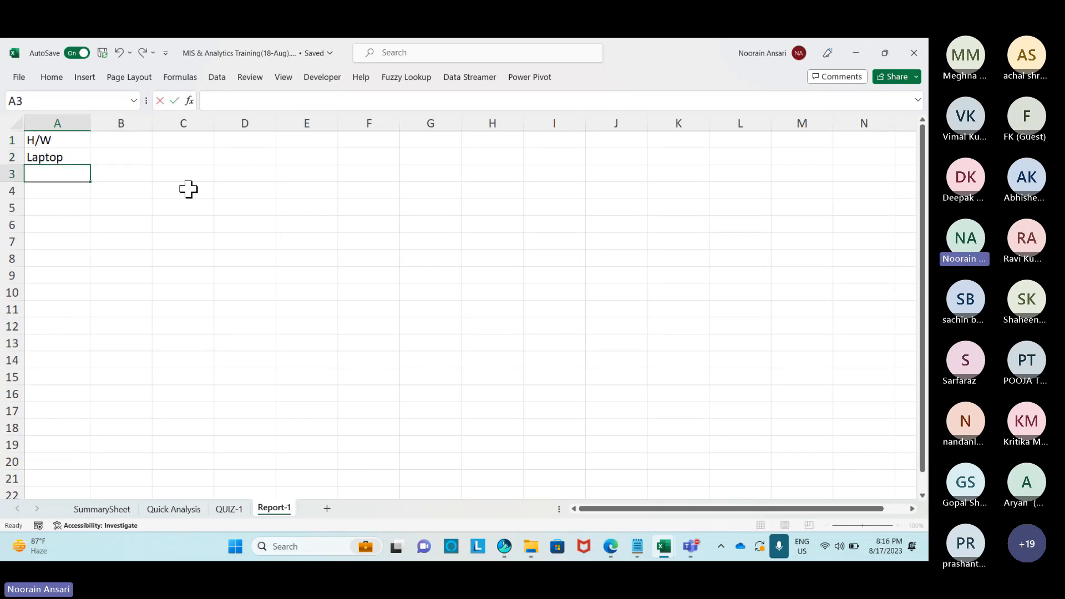
pyautogui.write('Desktop')
pyautogui.press('Return')
pyautogui.write('Pri')
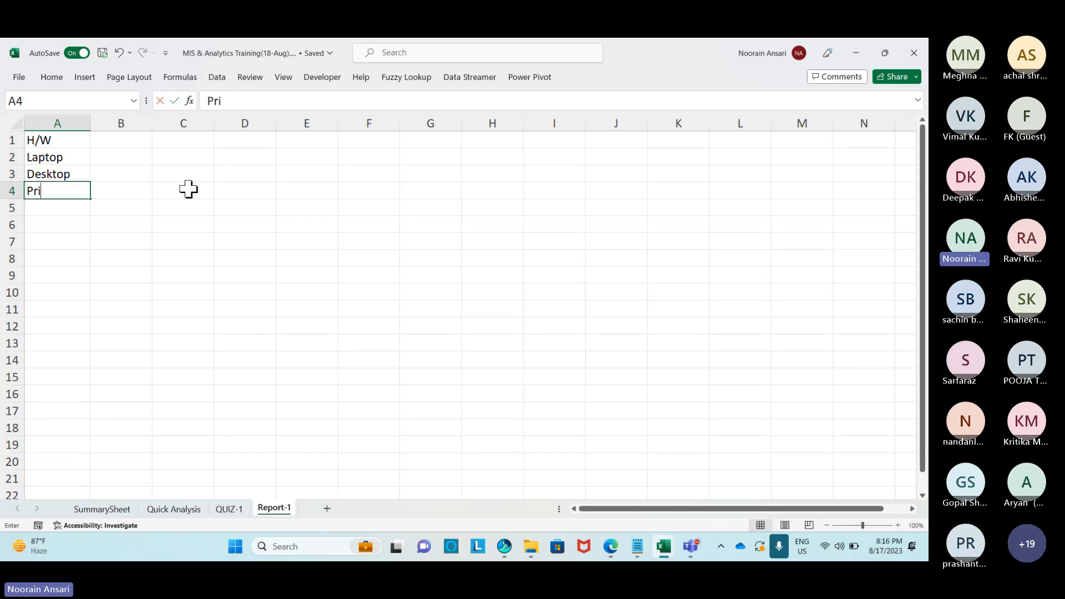
pyautogui.write('nter')
pyautogui.press('Return')
pyautogui.write('Scanner')
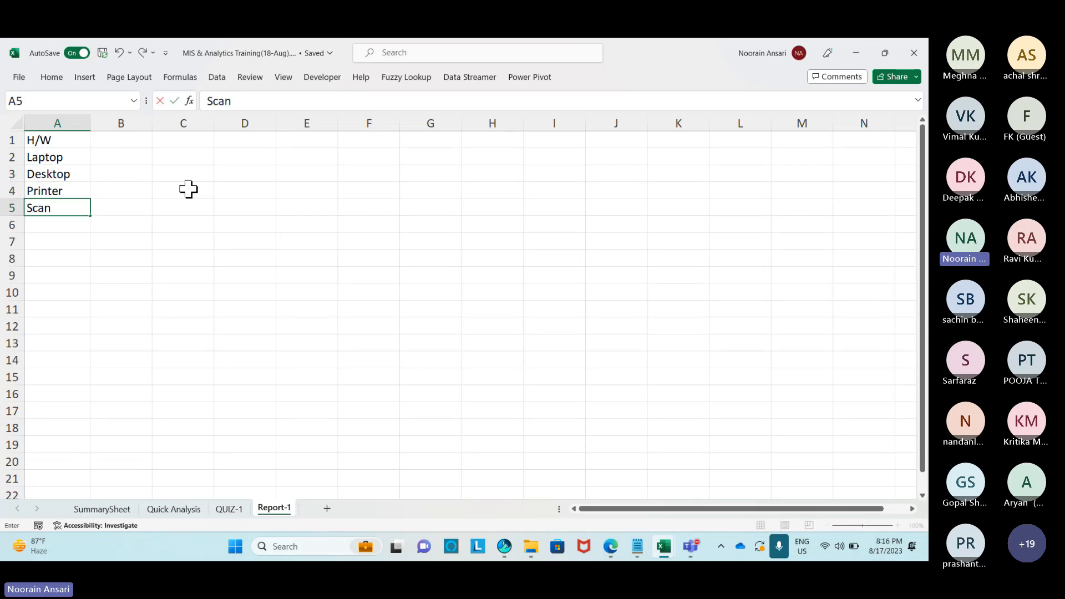
pyautogui.press('Return')
pyautogui.write('Serve')
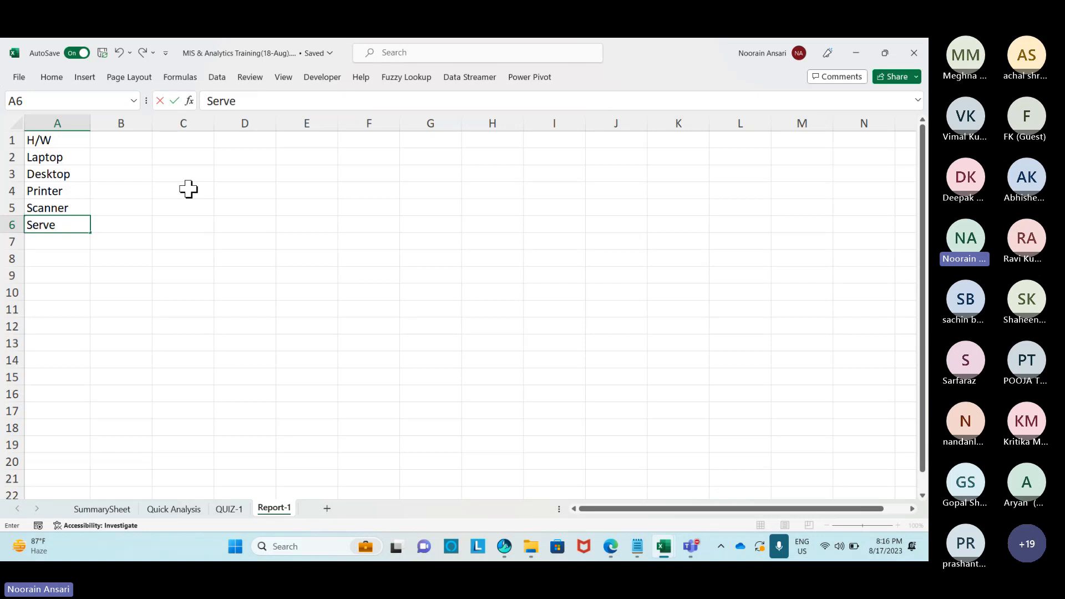
pyautogui.write('r')
pyautogui.press('Return')
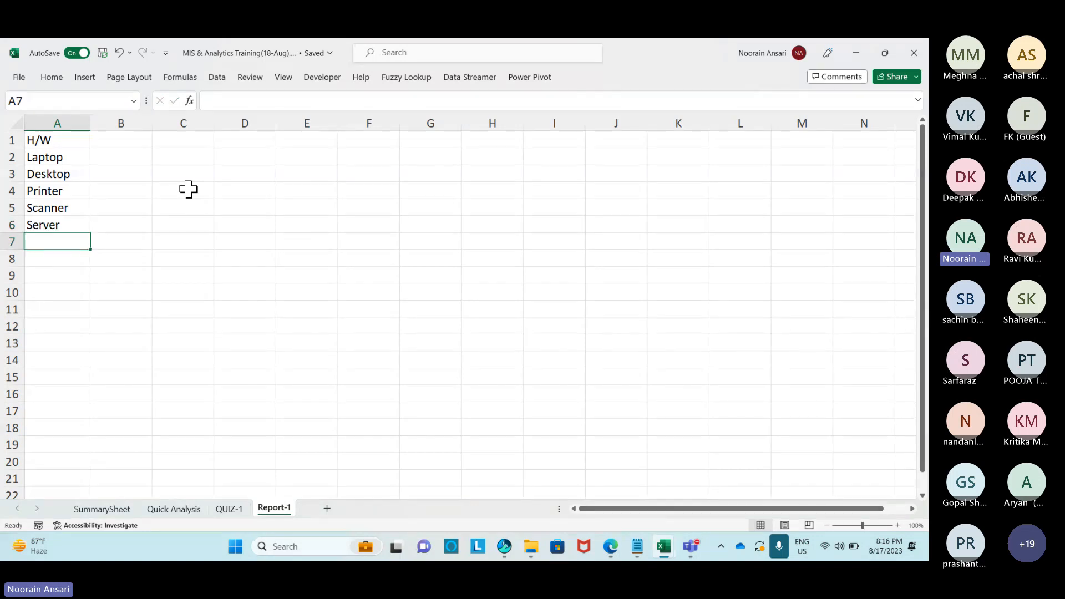
pyautogui.write('IP Phone')
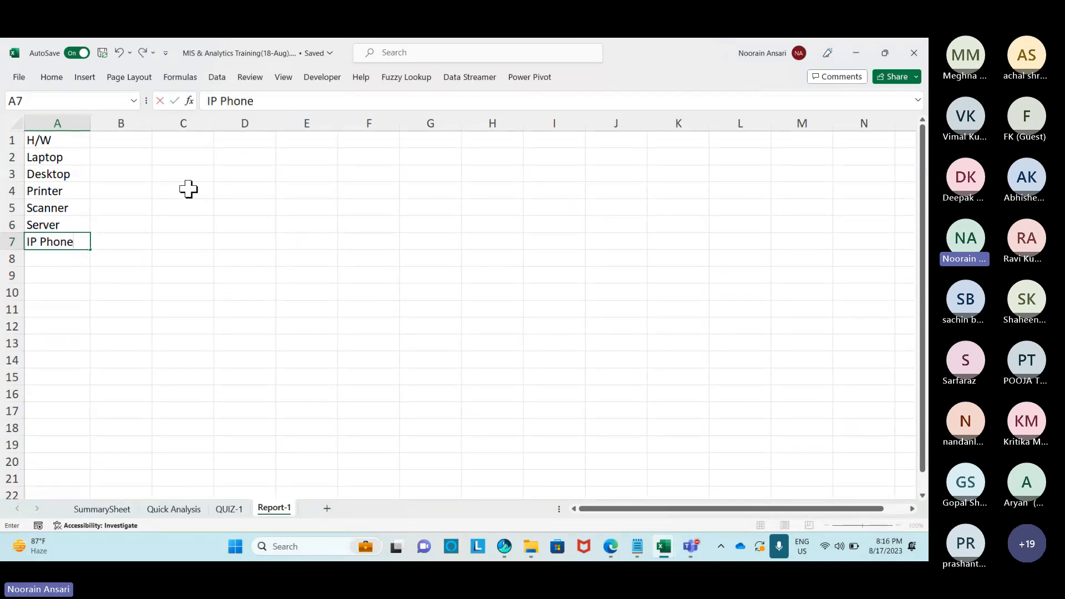
pyautogui.hotkey('ctrl', 'Home')
# Enter brand headers Dell, Lenovo, HP, Wipro, IBM and Apple across B1:G1.
pyautogui.press('Right')
pyautogui.write('De')
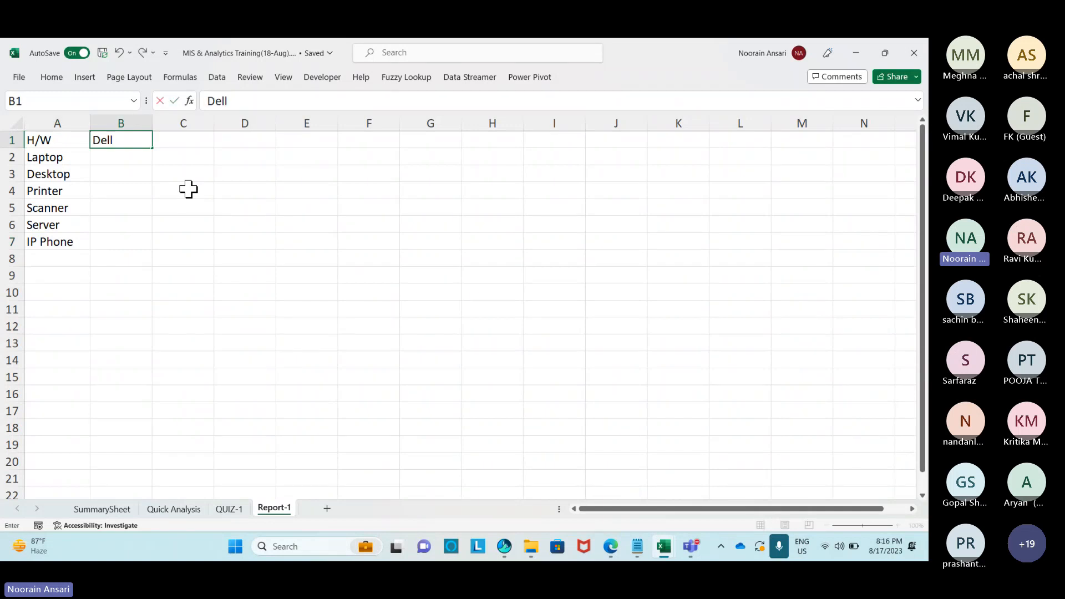
pyautogui.press('Tab')
pyautogui.write('Leno')
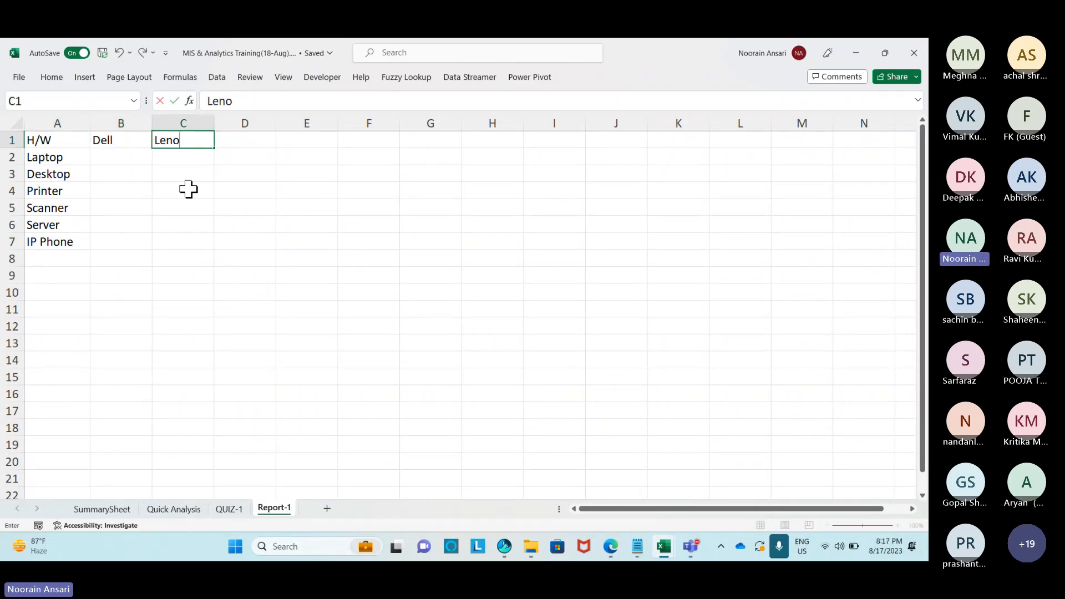
pyautogui.press('Tab')
pyautogui.write('HP')
pyautogui.press('Tab')
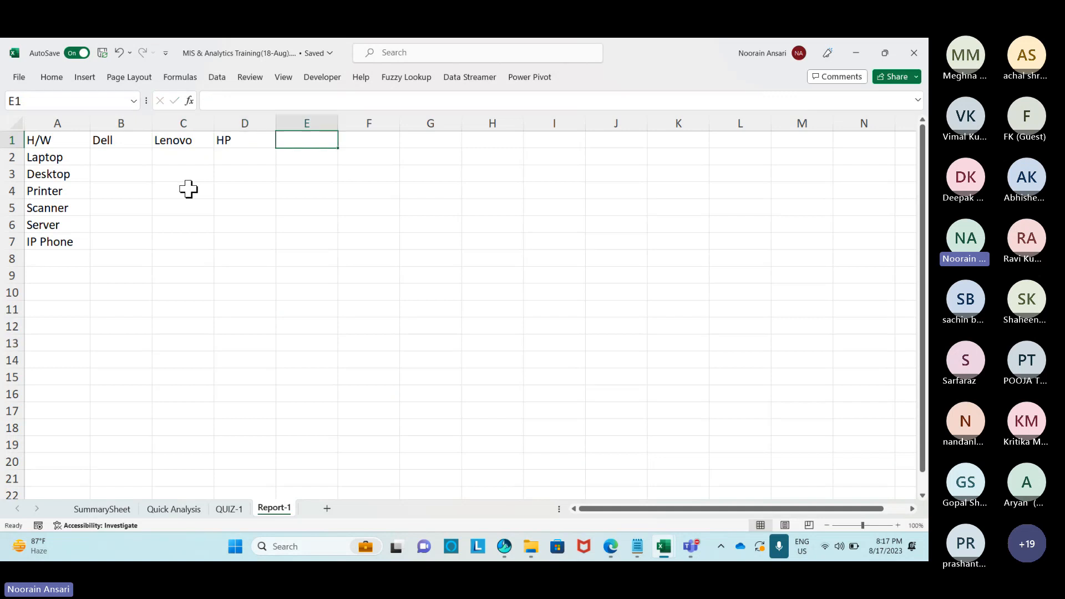
pyautogui.write('Wipro')
pyautogui.press('Tab')
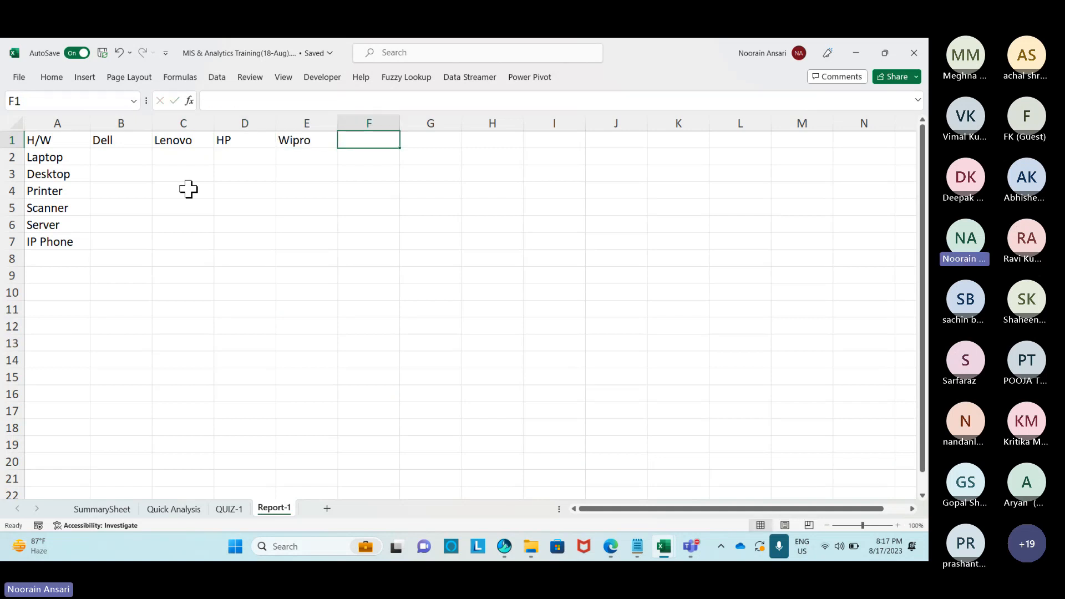
pyautogui.write('IBM')
pyautogui.press('Return')
pyautogui.press('Up')
pyautogui.press('Tab')
pyautogui.write('Ap')
pyautogui.press('Return')
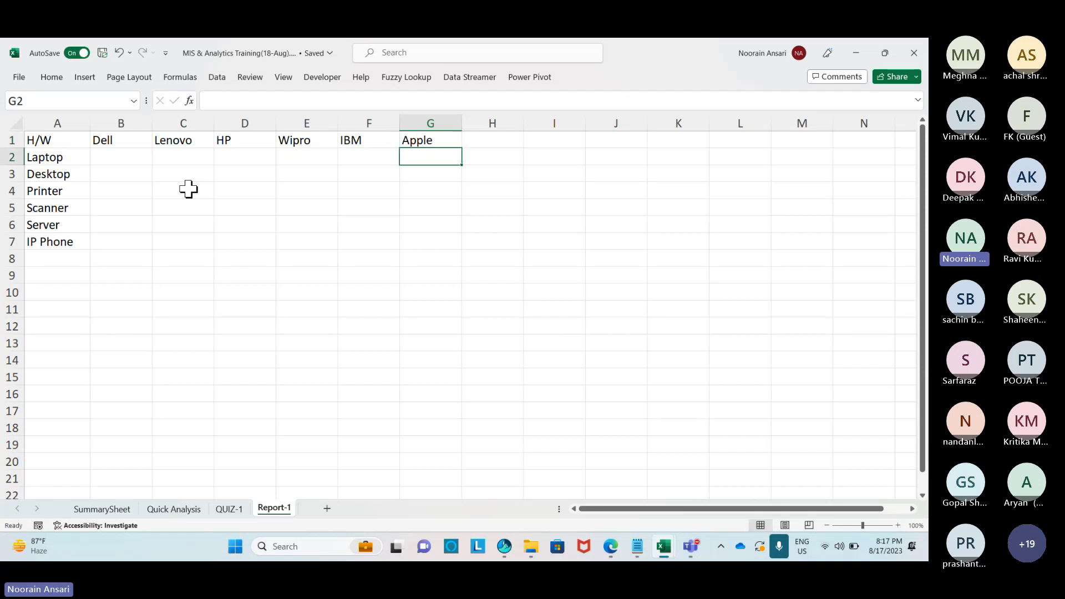
pyautogui.press('Left')
pyautogui.press('Left')
pyautogui.press('Left')
pyautogui.press('Left')
pyautogui.press('Left')
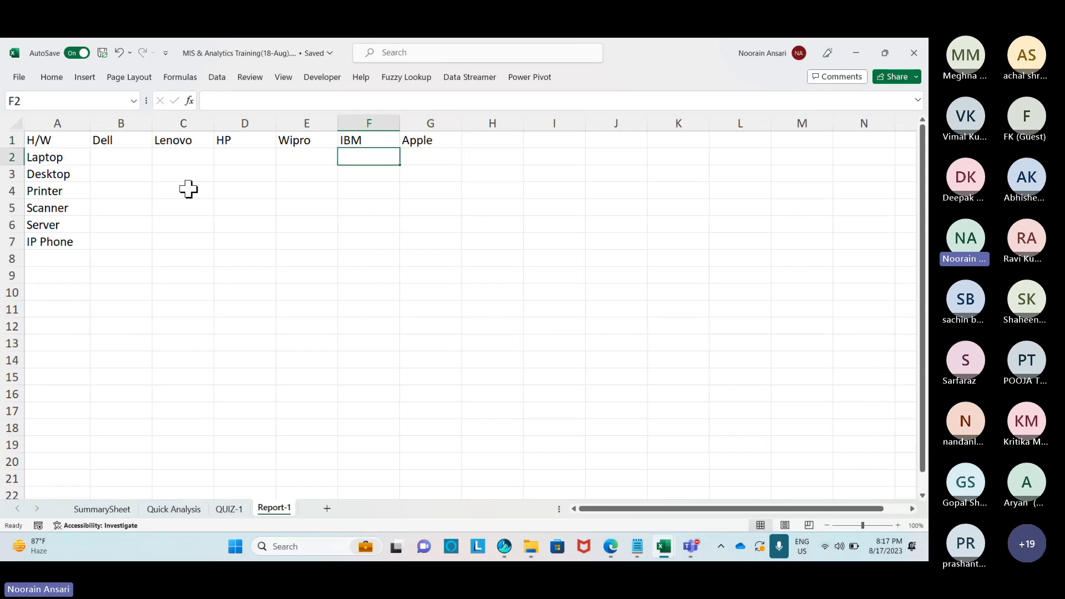
# Enter =RANDBETWEEN(1,100) in B2 and fill it down and across through G7.
pyautogui.write('=rand')
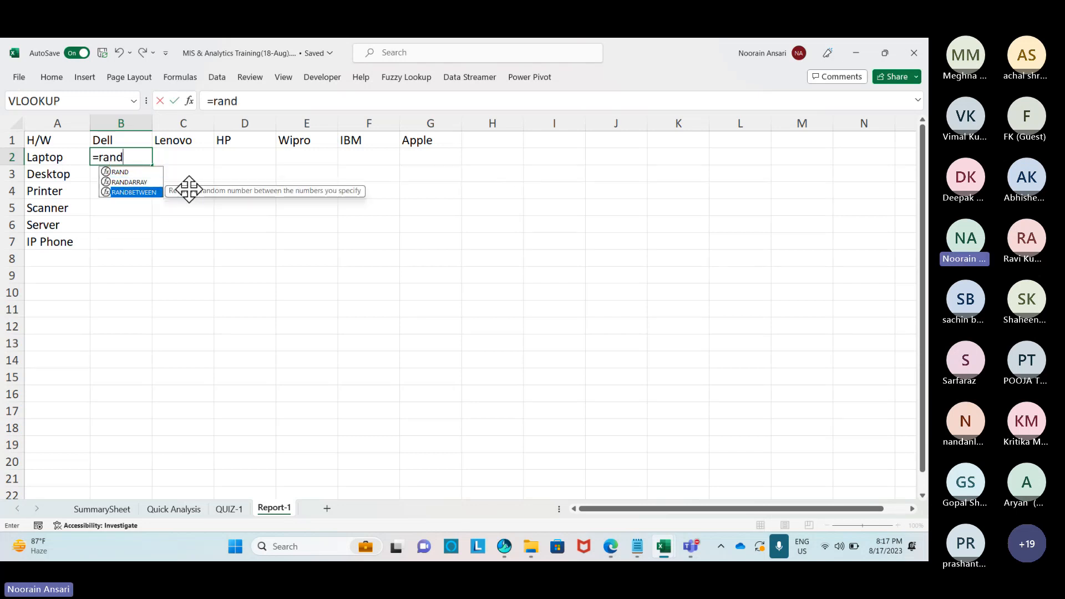
pyautogui.press('Tab')
pyautogui.write('1')
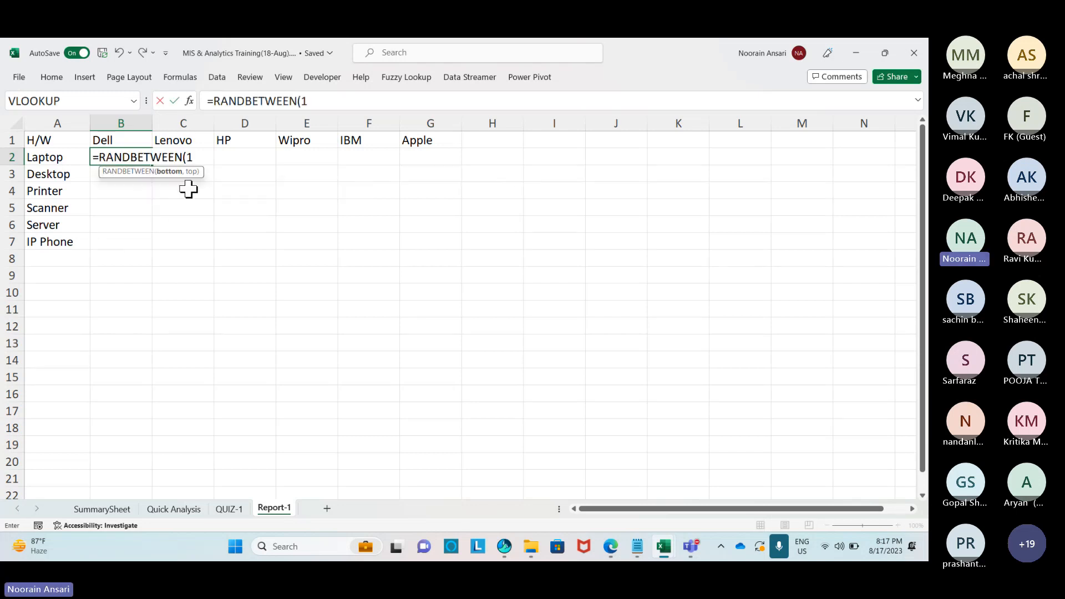
pyautogui.write(',100')
pyautogui.press('Return')
pyautogui.press('Left')
pyautogui.hotkey('ctrl', 'Down')
pyautogui.press('Right')
pyautogui.hotkey('ctrl', 'shift', 'Up')
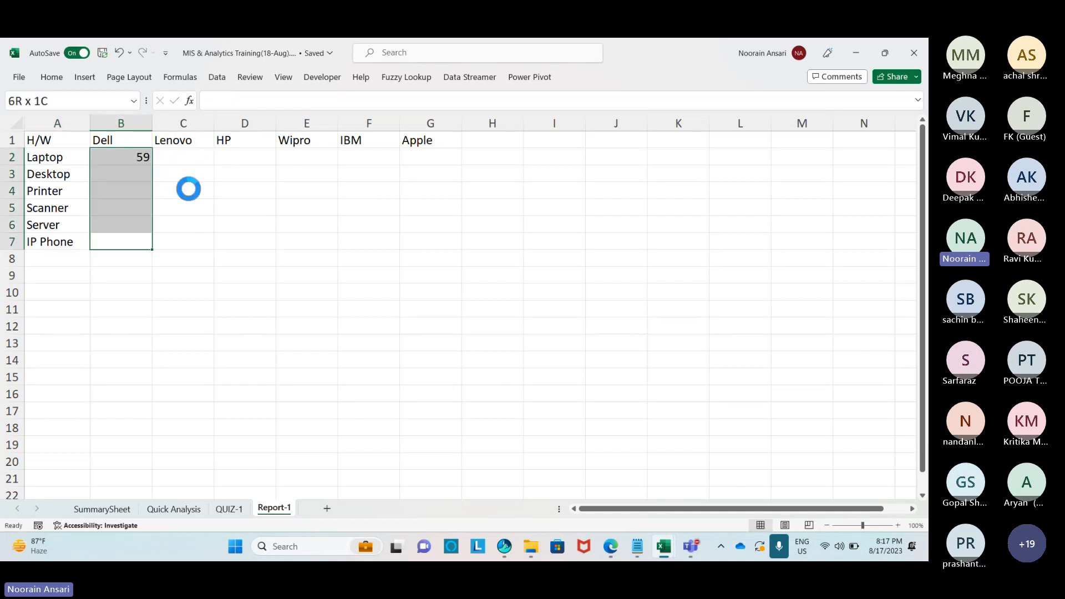
pyautogui.hotkey('ctrl', 'd')
pyautogui.hotkey('shift', 'Right')
pyautogui.hotkey('shift', 'Right')
pyautogui.hotkey('shift', 'Right')
pyautogui.hotkey('shift', 'Right')
pyautogui.hotkey('shift', 'Right')
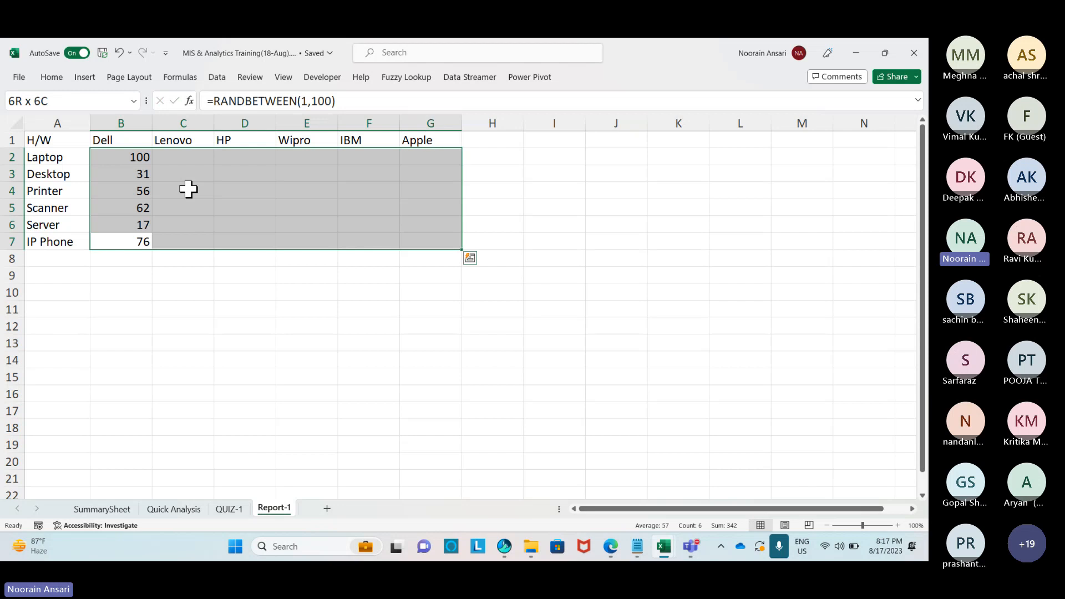
pyautogui.hotkey('ctrl', 'r')
# Copy B2:G7 and paste it back as values only.
pyautogui.press('Up')
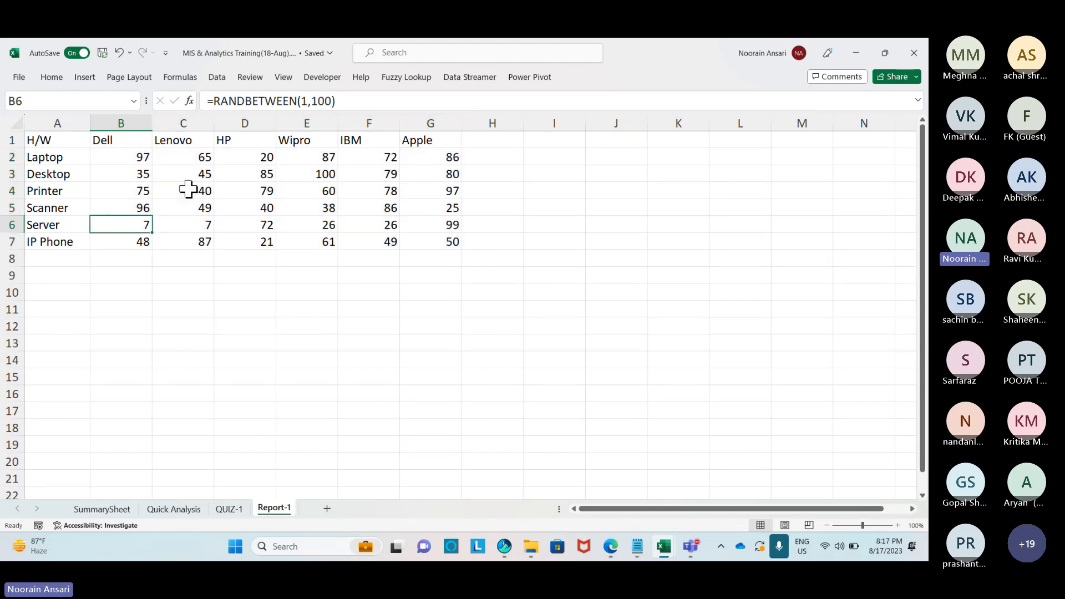
pyautogui.hotkey('ctrl', 'Up')
pyautogui.press('Down')
pyautogui.hotkey('ctrl', 'shift', 'Down')
pyautogui.hotkey('ctrl', 'shift', 'Right')
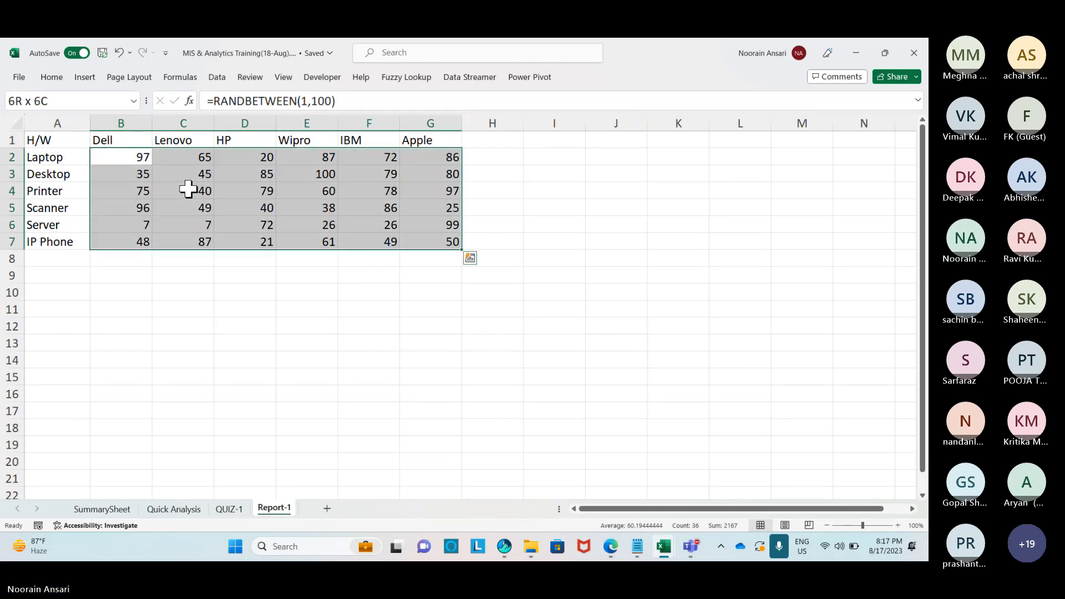
pyautogui.hotkey('ctrl', 'c')
pyautogui.hotkey('ctrl', 'alt', 'v')
pyautogui.press('Down')
pyautogui.press('Down')
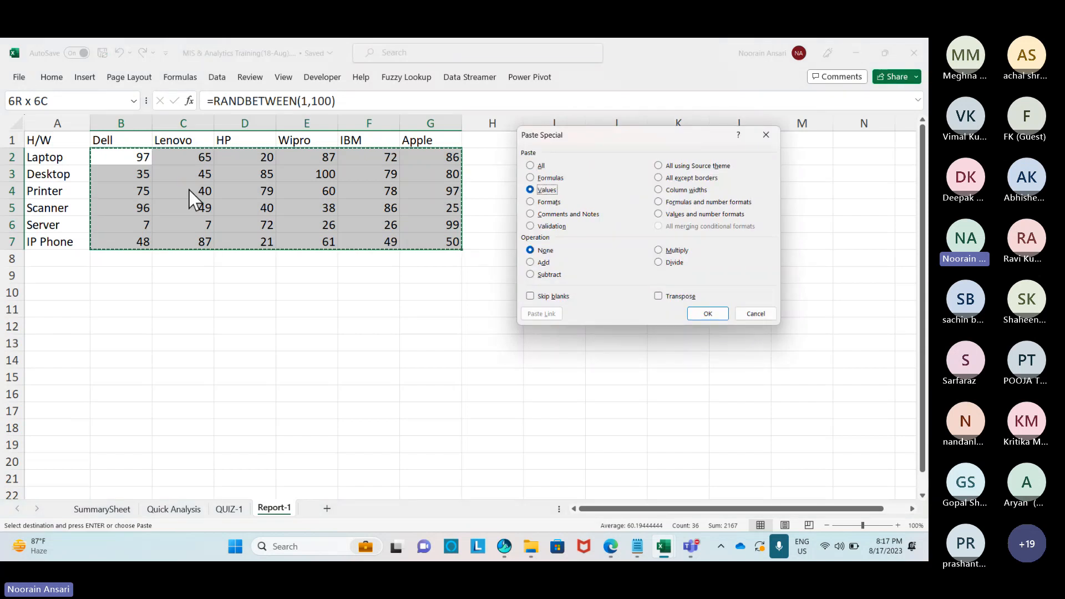
pyautogui.press('Return')
# Add SUM row totals for Laptop through IP Phone in column H.
pyautogui.click(500, 161)
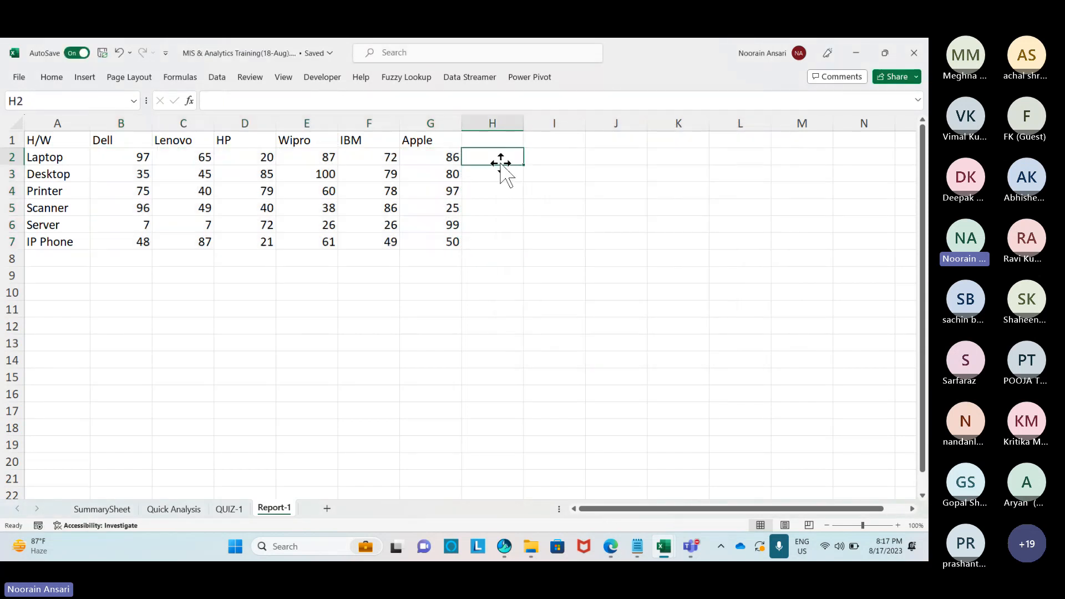
pyautogui.write('=SUM')
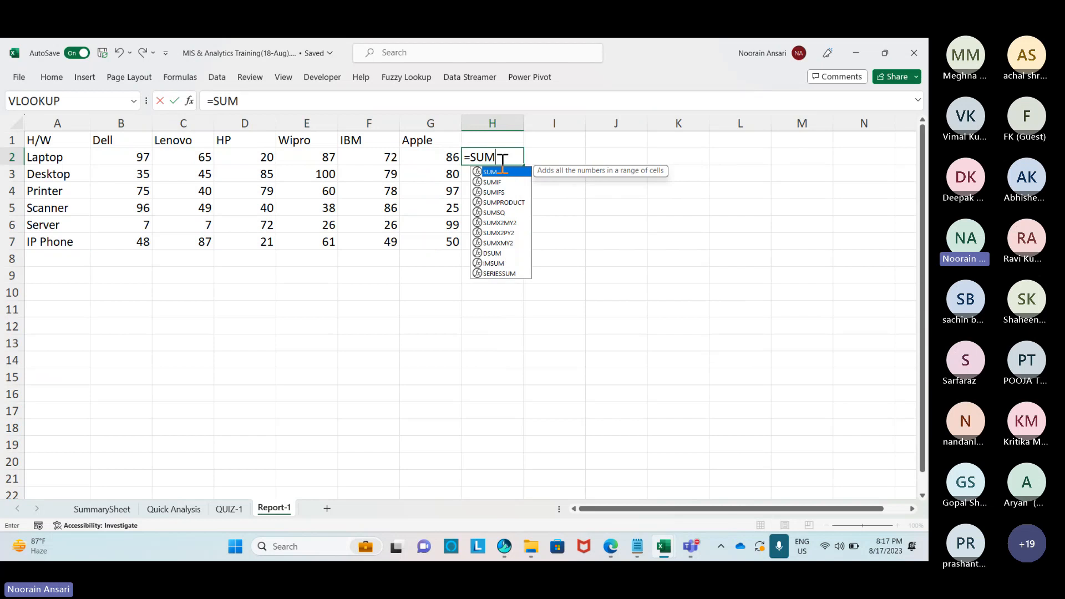
pyautogui.write('(')
pyautogui.press('Left')
pyautogui.press('Left')
pyautogui.press('Left')
pyautogui.press('Left')
pyautogui.press('Left')
pyautogui.press('Left')
pyautogui.hotkey('ctrl', 'shift', 'Right')
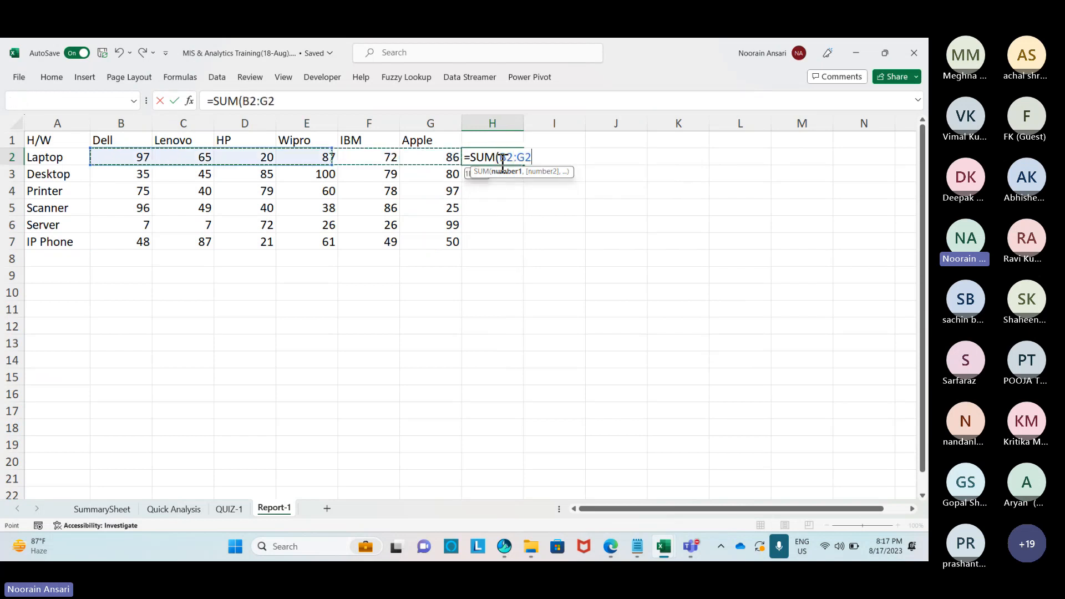
pyautogui.press('Return')
pyautogui.moveTo(499, 159); pyautogui.dragTo(500, 166)
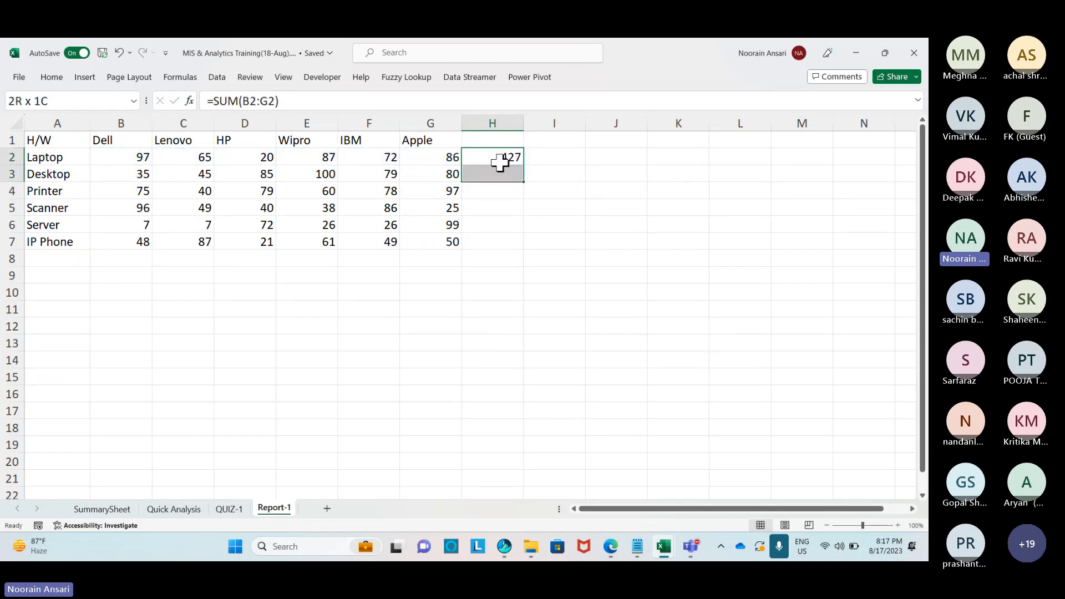
pyautogui.hotkey('shift', 'Down')
pyautogui.hotkey('shift', 'Down')
pyautogui.hotkey('shift', 'Down')
pyautogui.hotkey('shift', 'Down')
pyautogui.hotkey('shift', 'Down')
pyautogui.hotkey('shift', 'Up')
pyautogui.hotkey('ctrl', 'd')
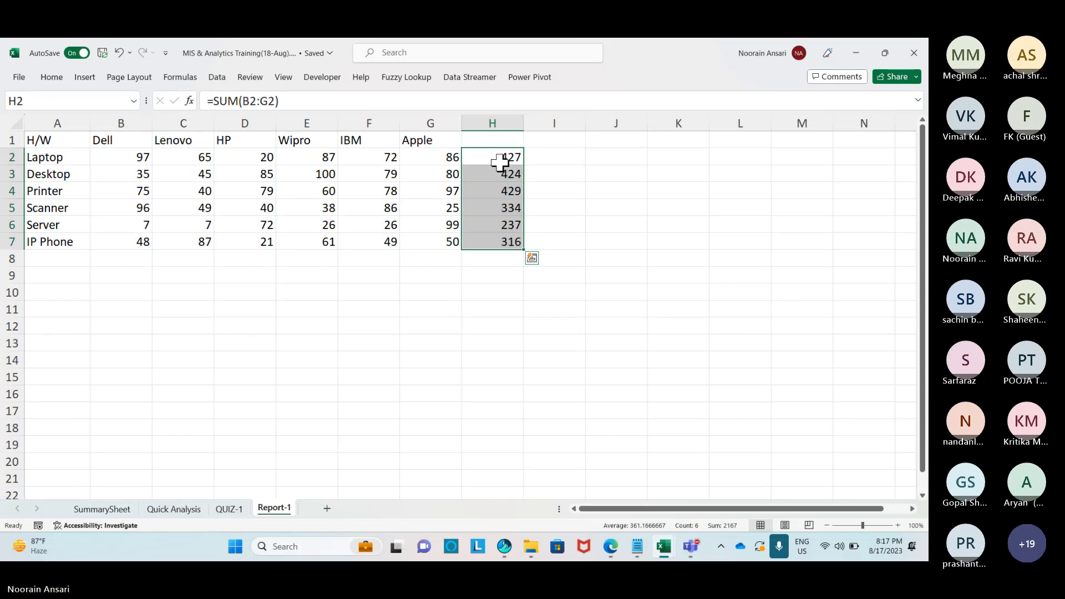
# Add a SUM total below the Dell column, copy it across to Apple, then delete those totals.
pyautogui.press('Up')
pyautogui.press('Left')
pyautogui.press('Down')
pyautogui.press('Home')
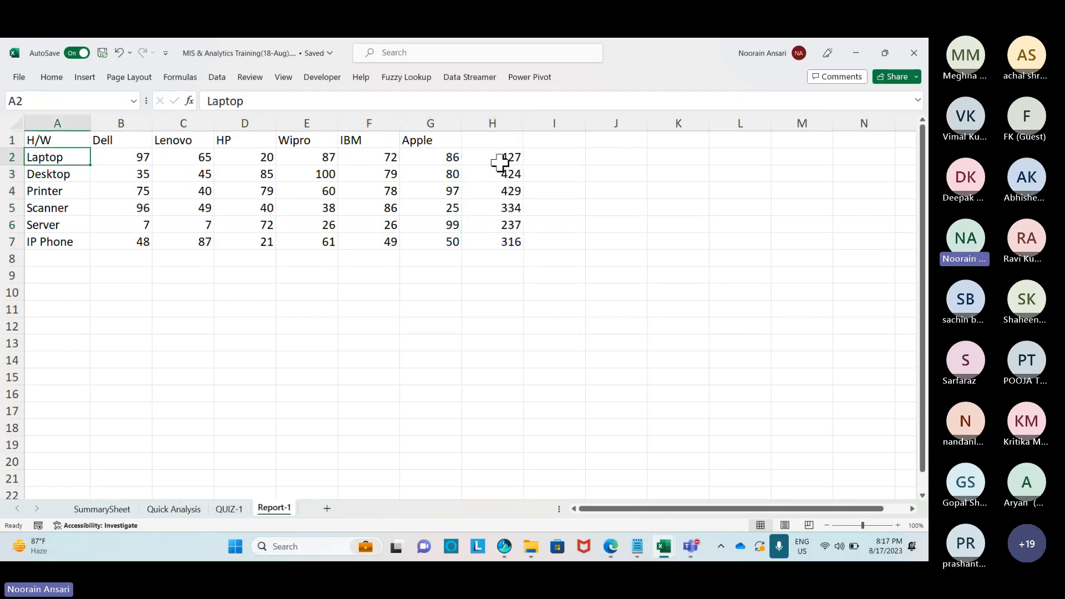
pyautogui.press('Right')
pyautogui.press('Down')
pyautogui.hotkey('ctrl', 'Down')
pyautogui.press('Down')
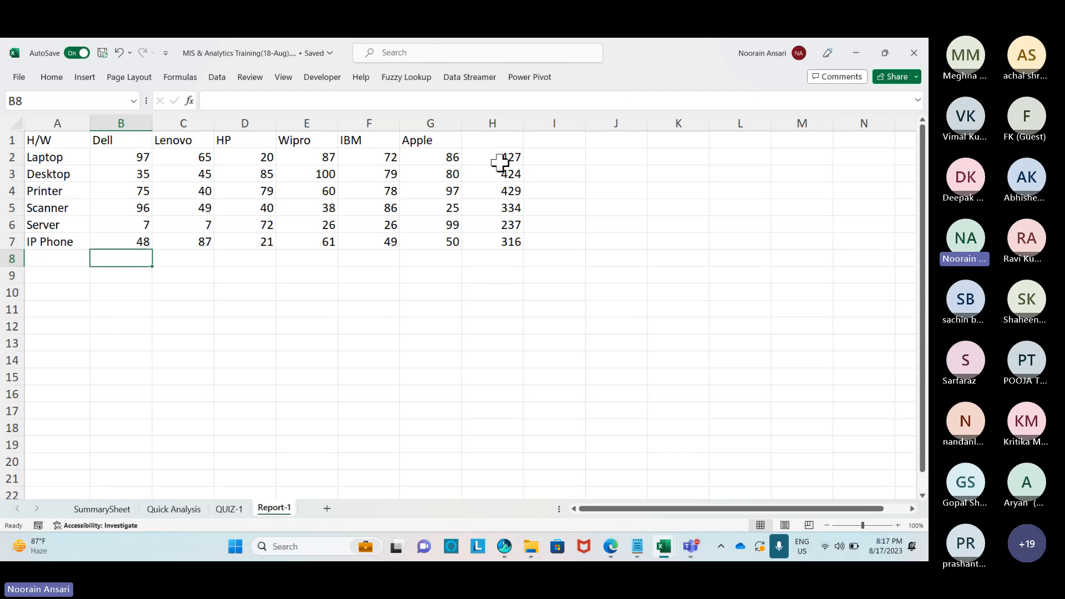
pyautogui.write('=SUM(')
pyautogui.press('Up')
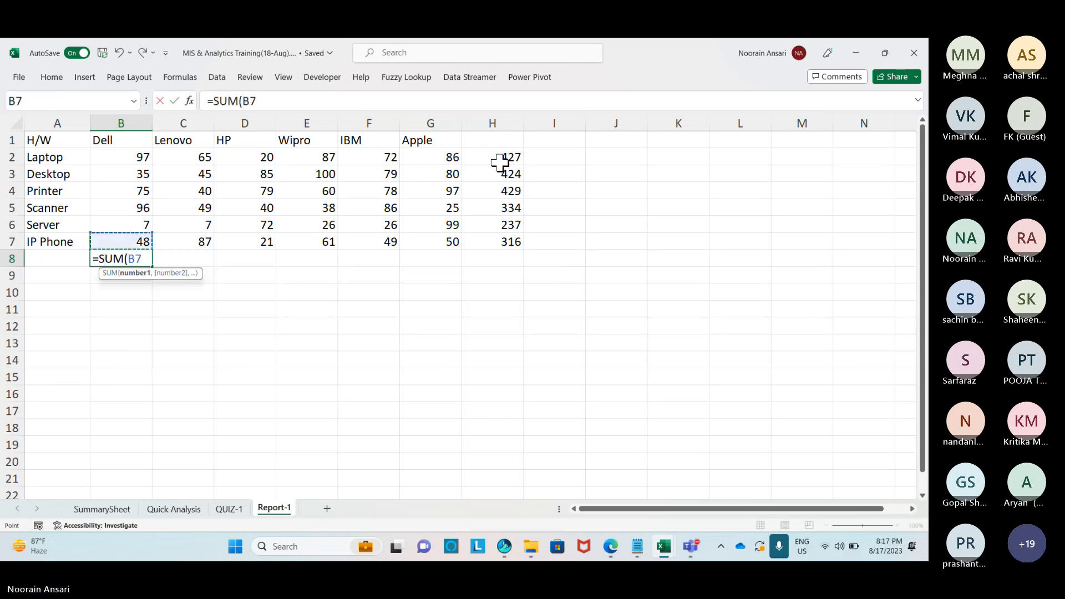
pyautogui.hotkey('shift', 'Up')
pyautogui.hotkey('shift', 'Up')
pyautogui.hotkey('shift', 'Up')
pyautogui.hotkey('shift', 'Up')
pyautogui.hotkey('shift', 'Up')
pyautogui.hotkey('ctrl', 'Return')
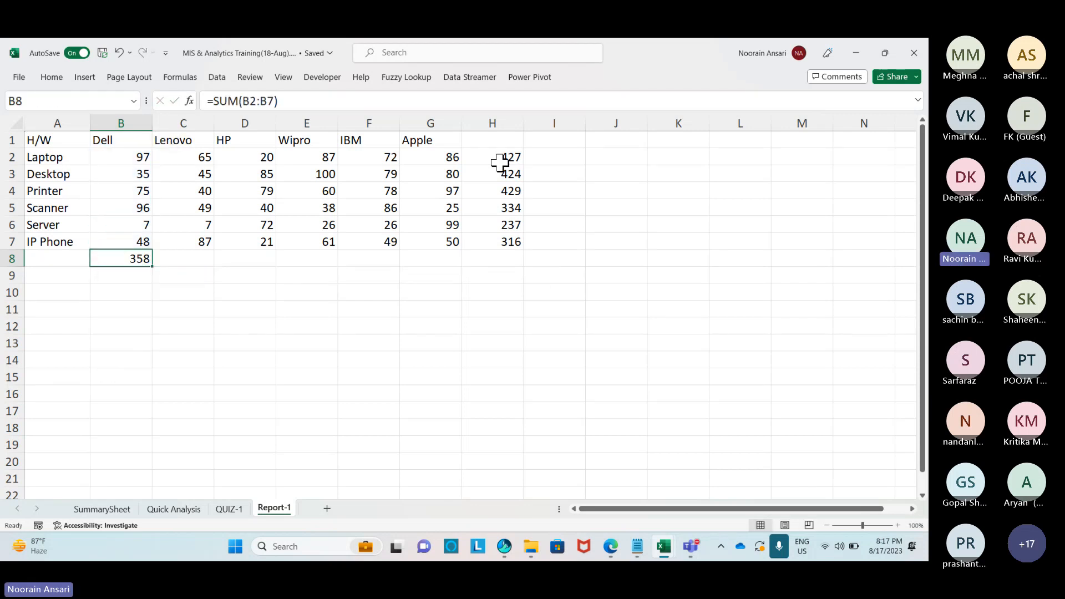
pyautogui.hotkey('shift', 'Right')
pyautogui.hotkey('shift', 'Right')
pyautogui.hotkey('shift', 'Right')
pyautogui.hotkey('shift', 'Right')
pyautogui.hotkey('shift', 'Right')
pyautogui.hotkey('ctrl', 'r')
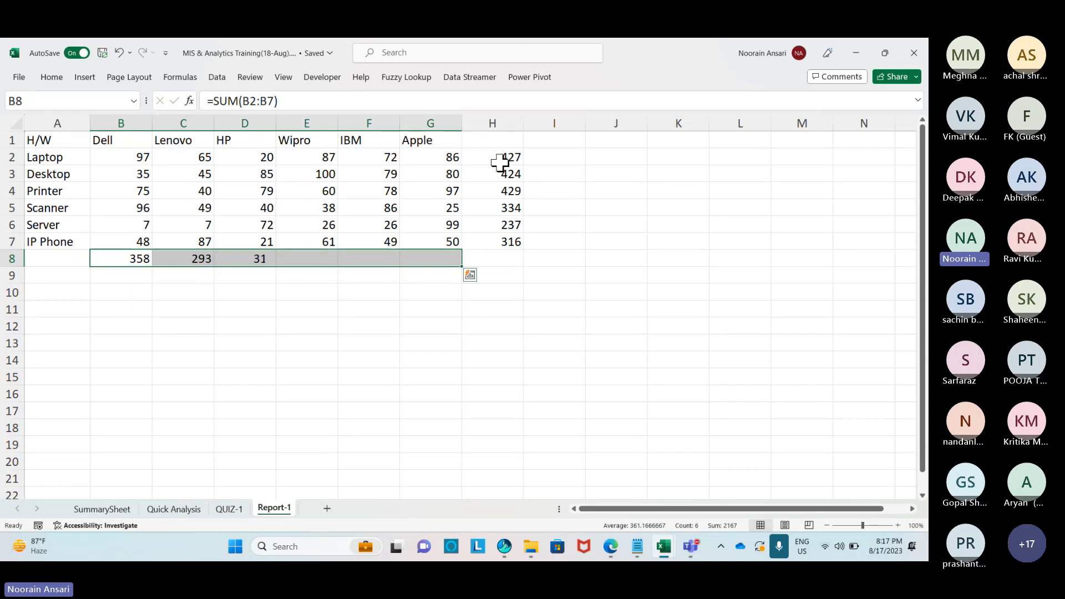
pyautogui.press('Delete')
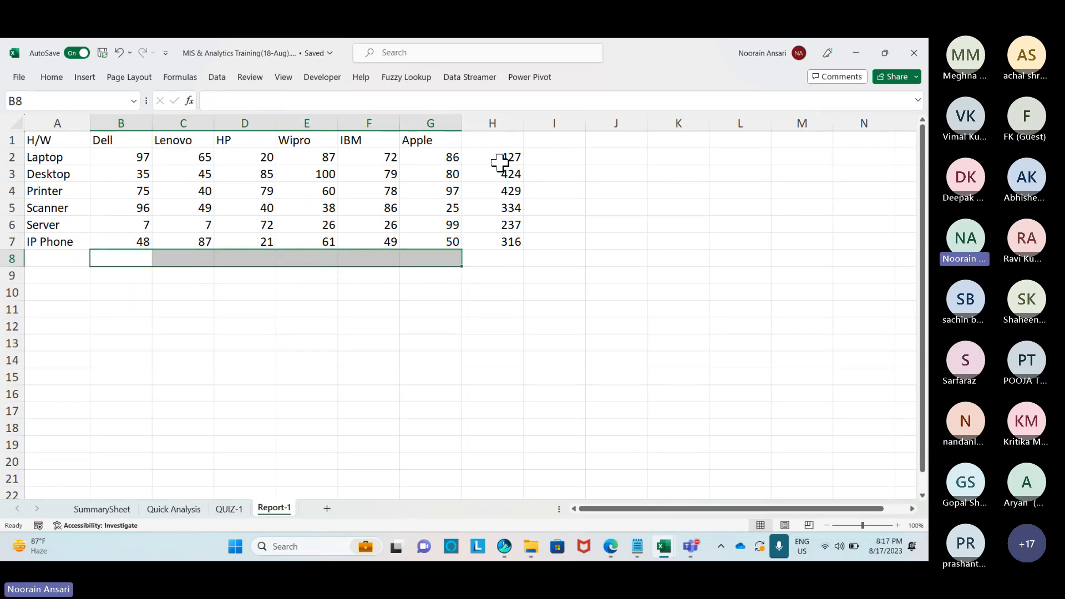
# Delete the six row totals in H2:H7.
pyautogui.press('Up')
pyautogui.press('Up')
pyautogui.press('Right')
pyautogui.press('Right')
pyautogui.press('Right')
pyautogui.press('Right')
pyautogui.press('Right')
pyautogui.press('Right')
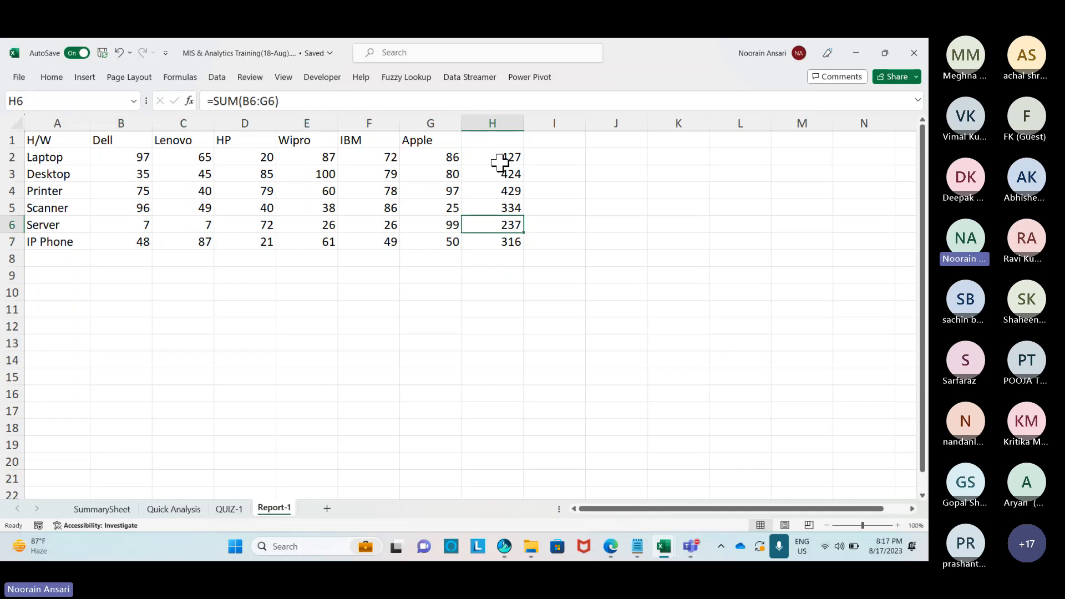
pyautogui.click(500, 163)
pyautogui.hotkey('ctrl', 'shift', 'Down')
pyautogui.press('Delete')
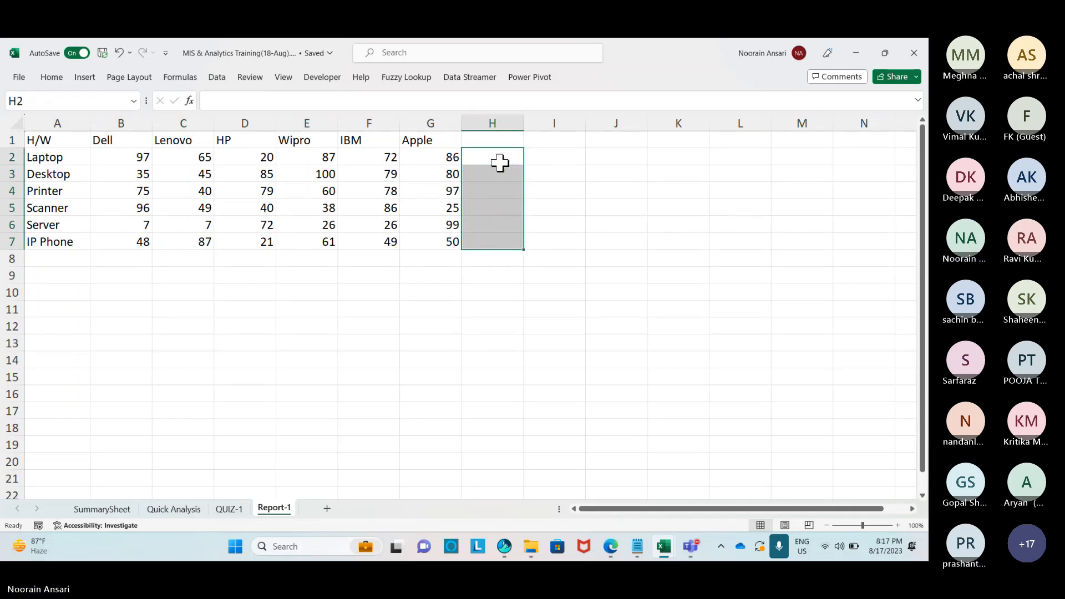
# Select the brand values B2:G7 and bring up Quick Analysis.
pyautogui.press('Left')
pyautogui.press('Left')
pyautogui.press('Left')
pyautogui.press('Left')
pyautogui.press('Left')
pyautogui.press('Left')
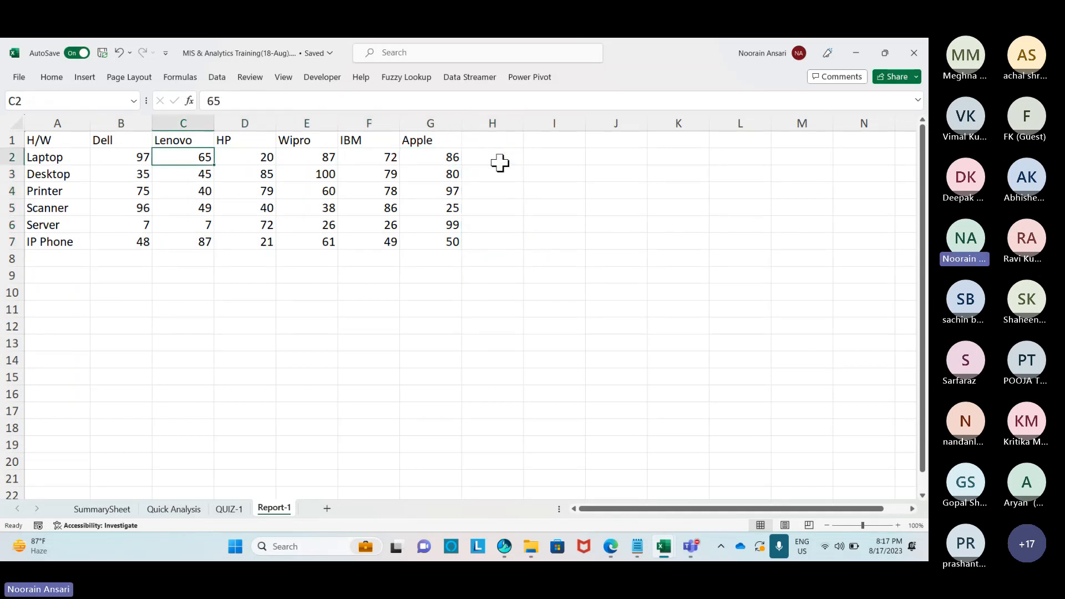
pyautogui.hotkey('ctrl', 'shift', 'Right')
pyautogui.hotkey('ctrl', 'shift', 'Down')
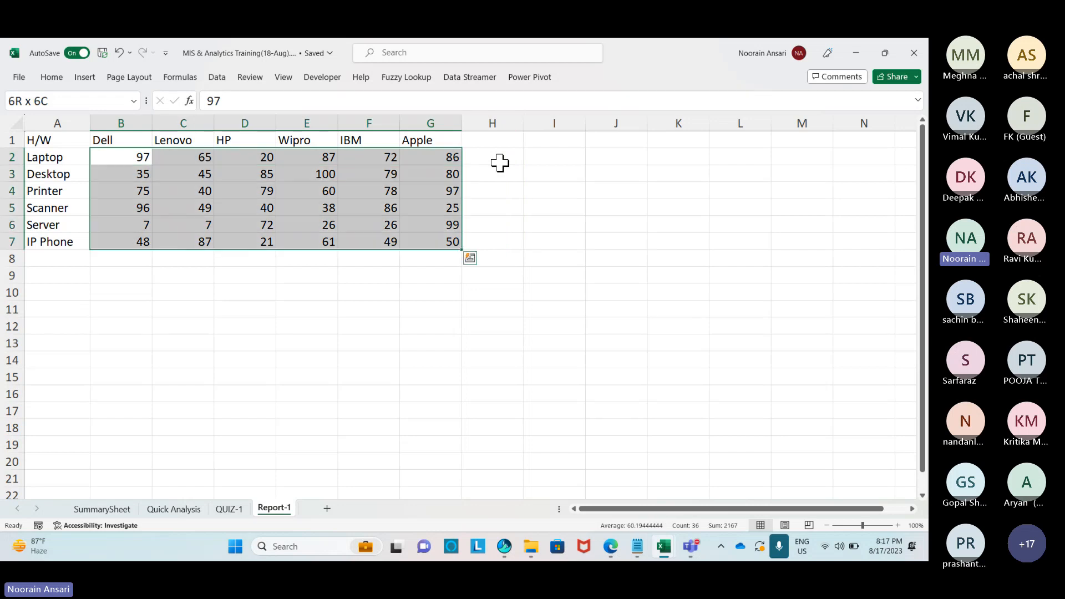
pyautogui.hotkey('ctrl', 'q')
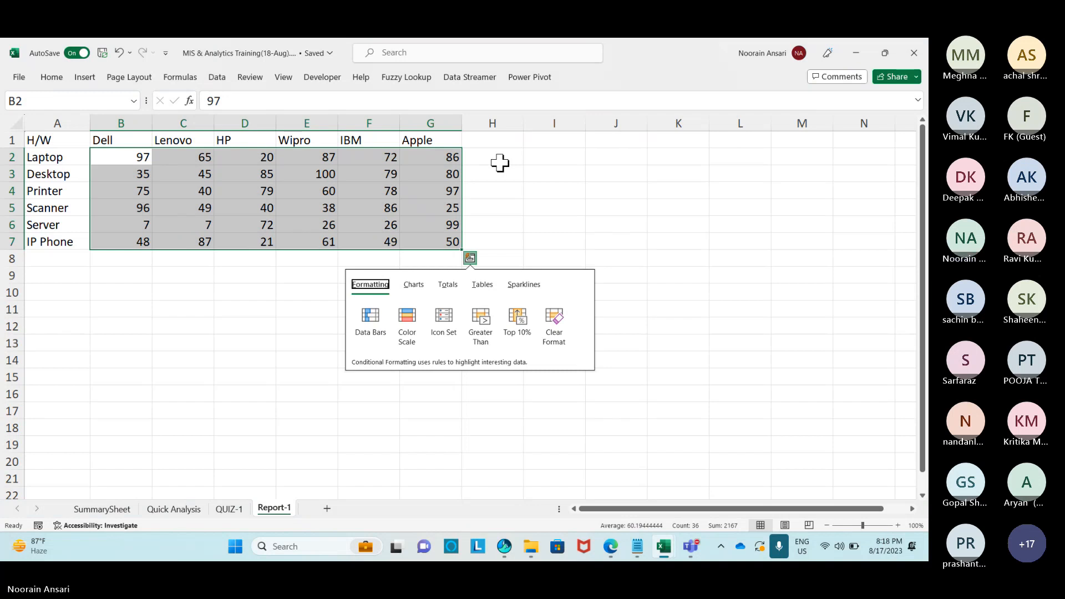
# Use Quick Analysis Totals to add column sums below and row sums beside B2:G7.
pyautogui.click(449, 288)
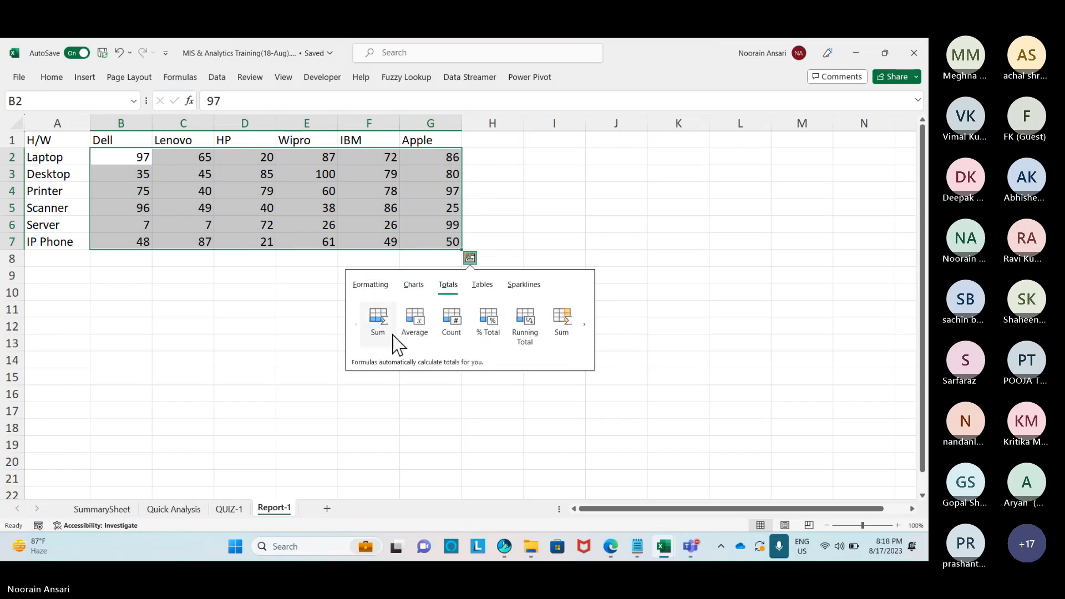
pyautogui.click(381, 327)
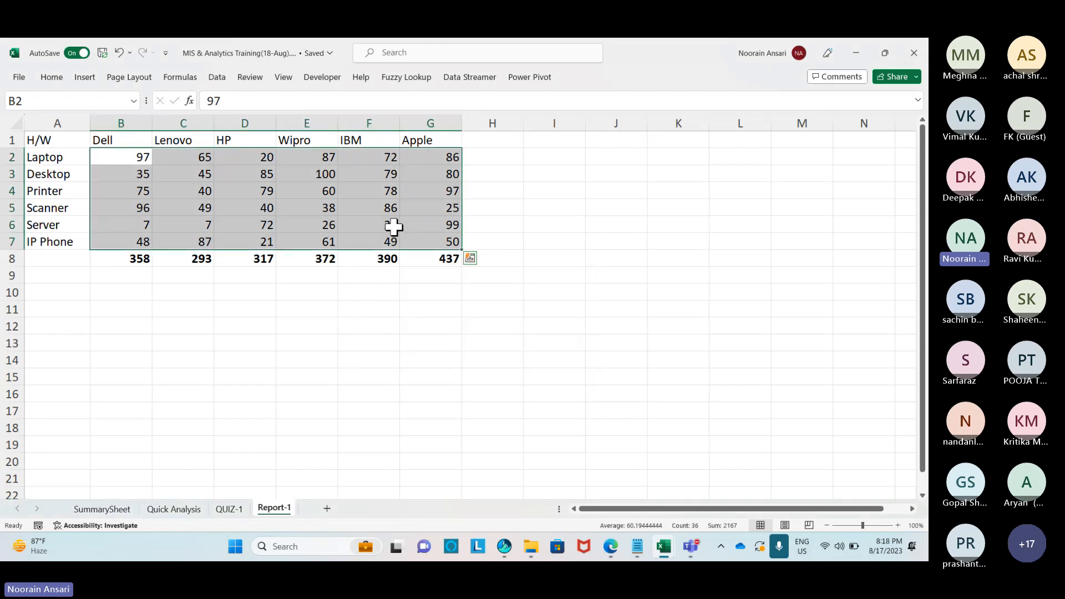
pyautogui.hotkey('ctrl', 'q')
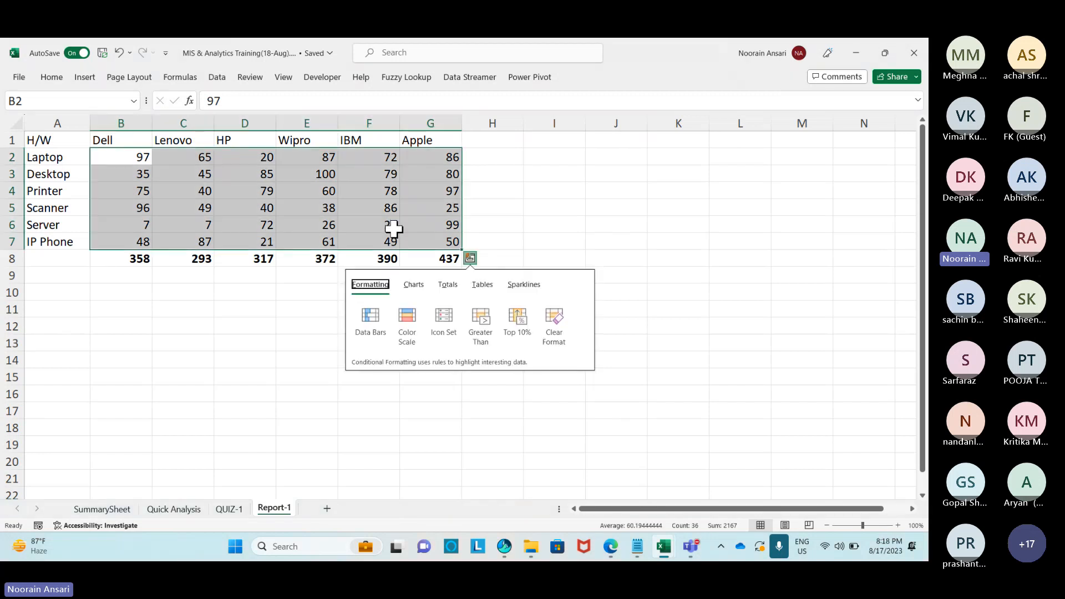
pyautogui.click(447, 285)
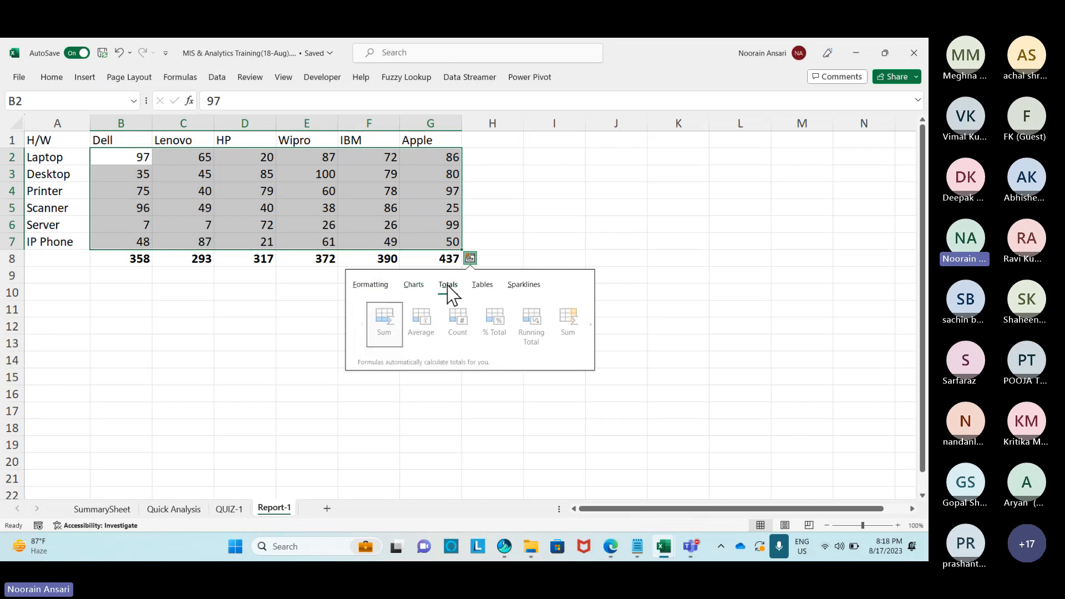
pyautogui.click(560, 327)
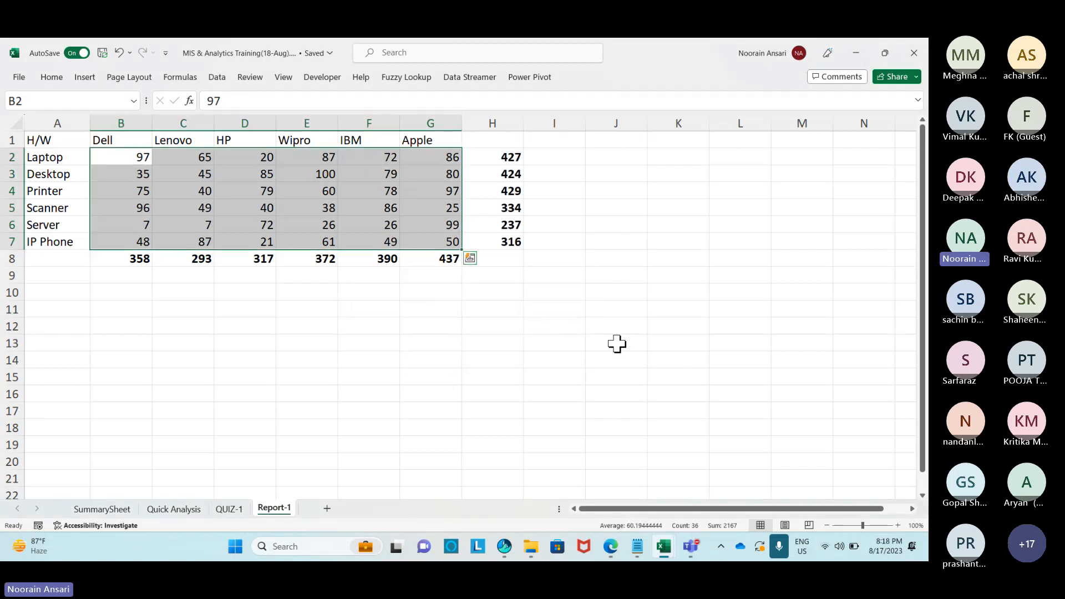
# Enter a grand total =SUM(H2:H7) in H8.
pyautogui.click(503, 260)
pyautogui.write('=su')
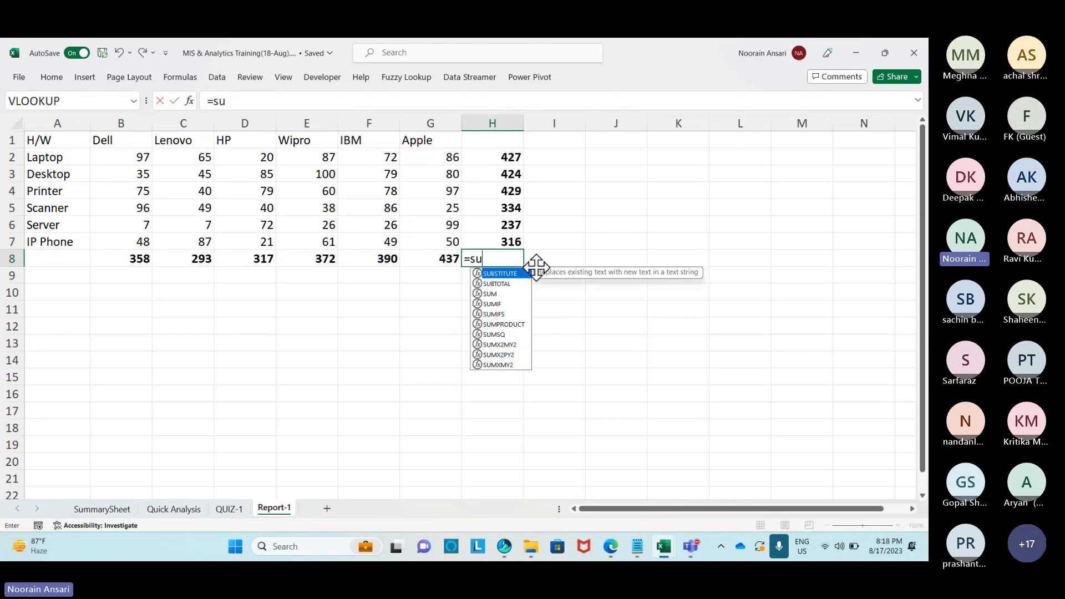
pyautogui.write('m(')
pyautogui.press('Up')
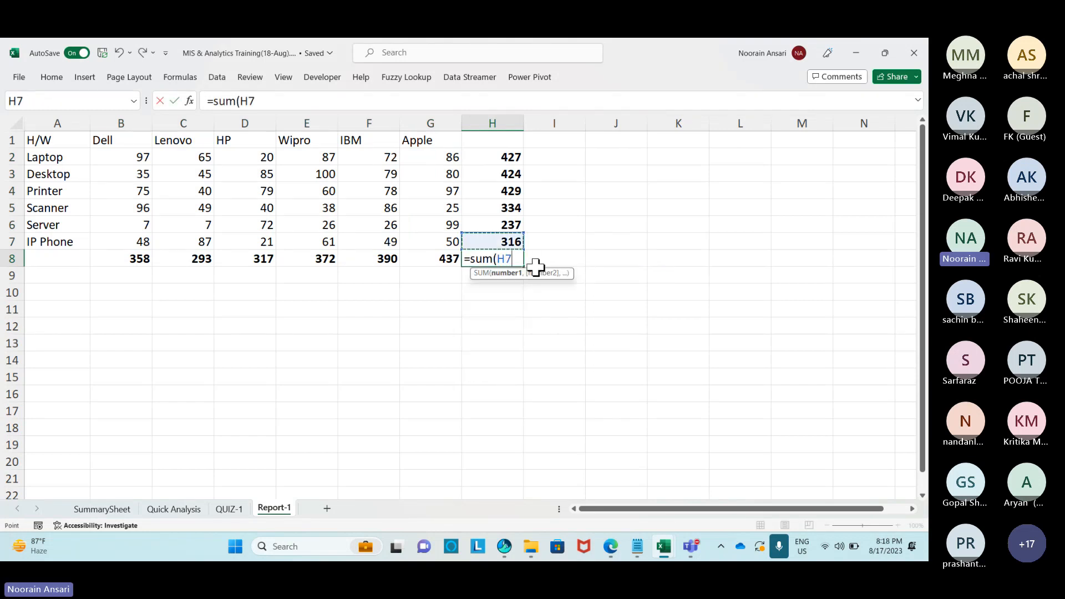
pyautogui.hotkey('ctrl', 'shift', 'Up')
pyautogui.press('Return')
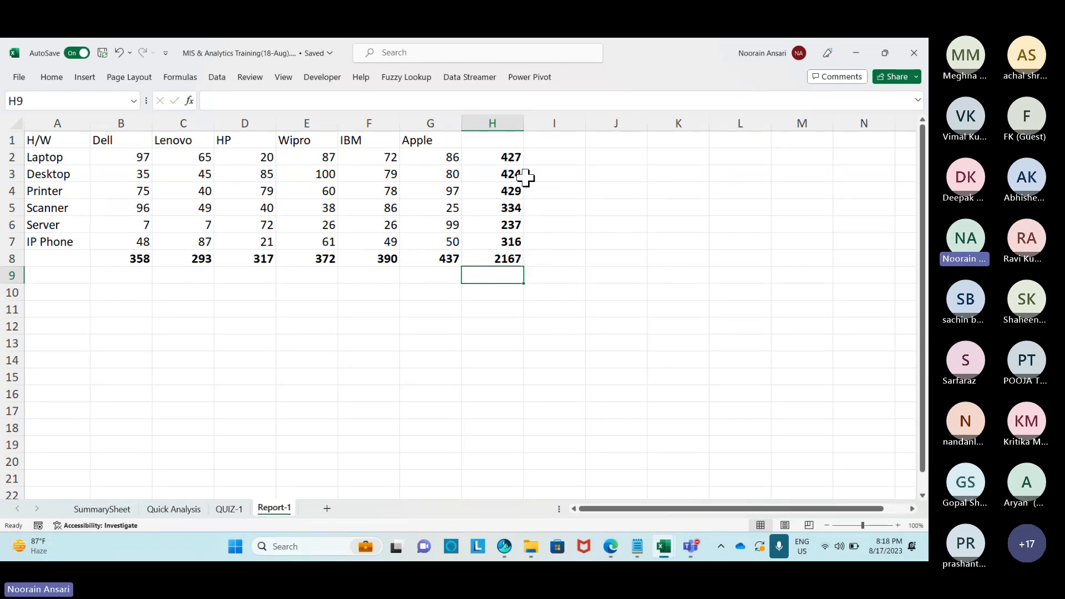
# Clear the totals from column H and row 8.
pyautogui.moveTo(507, 160); pyautogui.dragTo(513, 253)
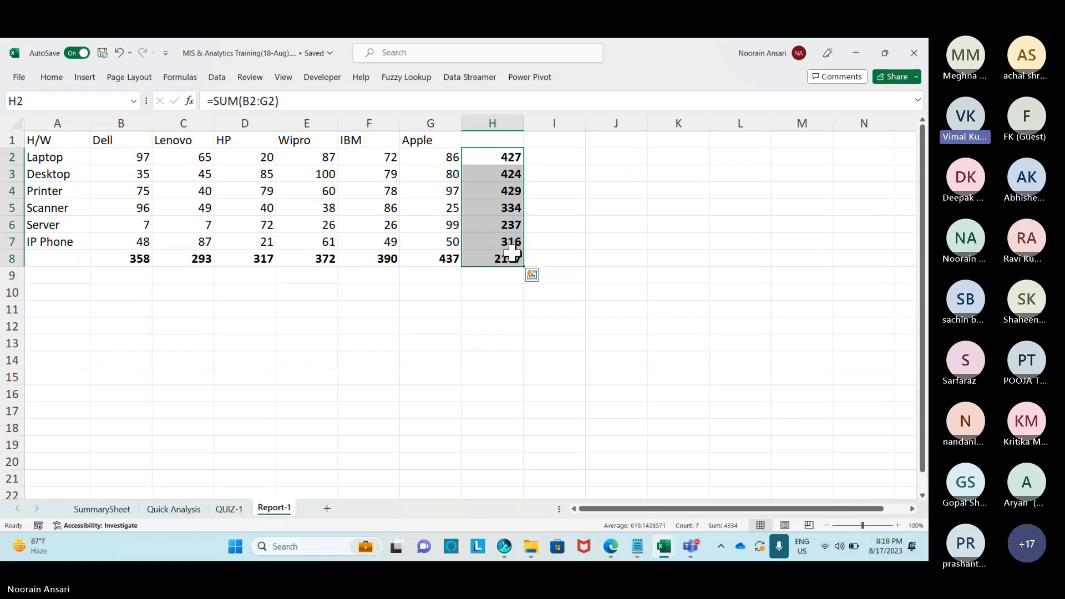
pyautogui.press('Delete')
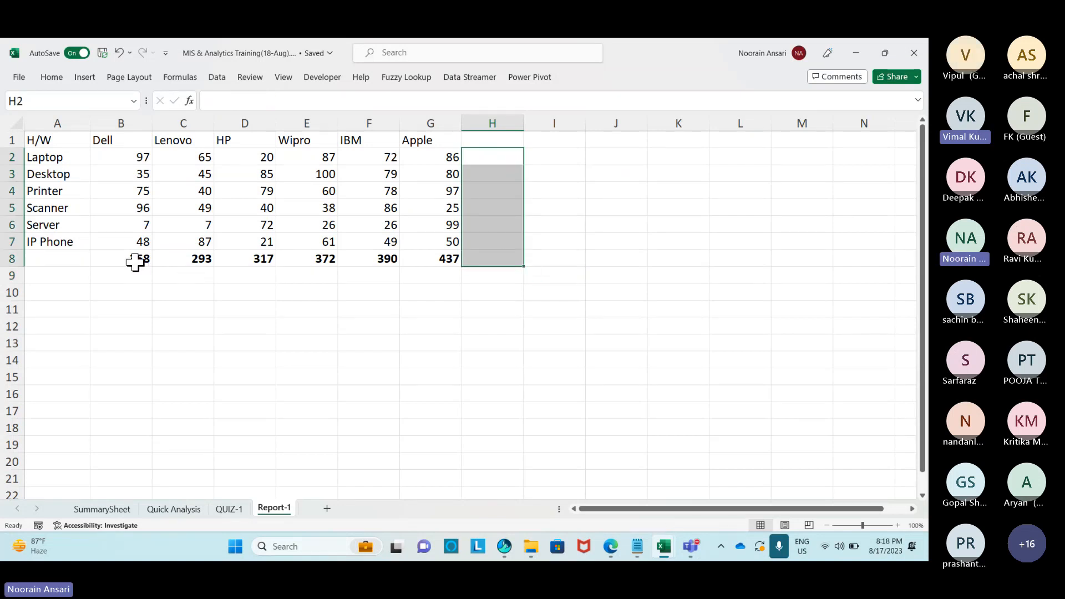
pyautogui.moveTo(135, 262); pyautogui.dragTo(447, 256)
pyautogui.press('Delete')
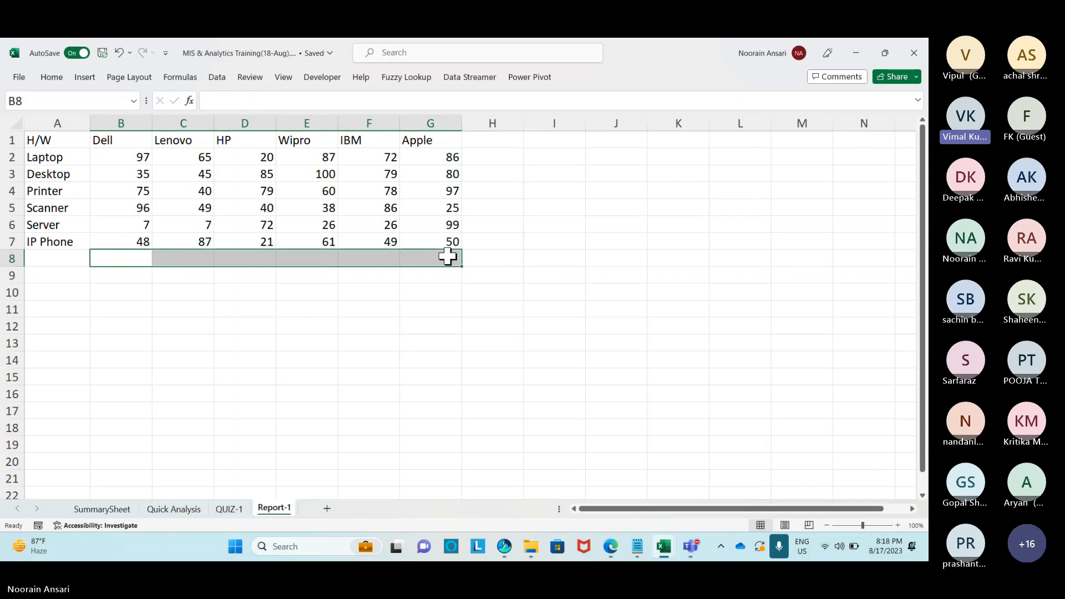
# Type the label Total in A8 and in H1.
pyautogui.click(84, 262)
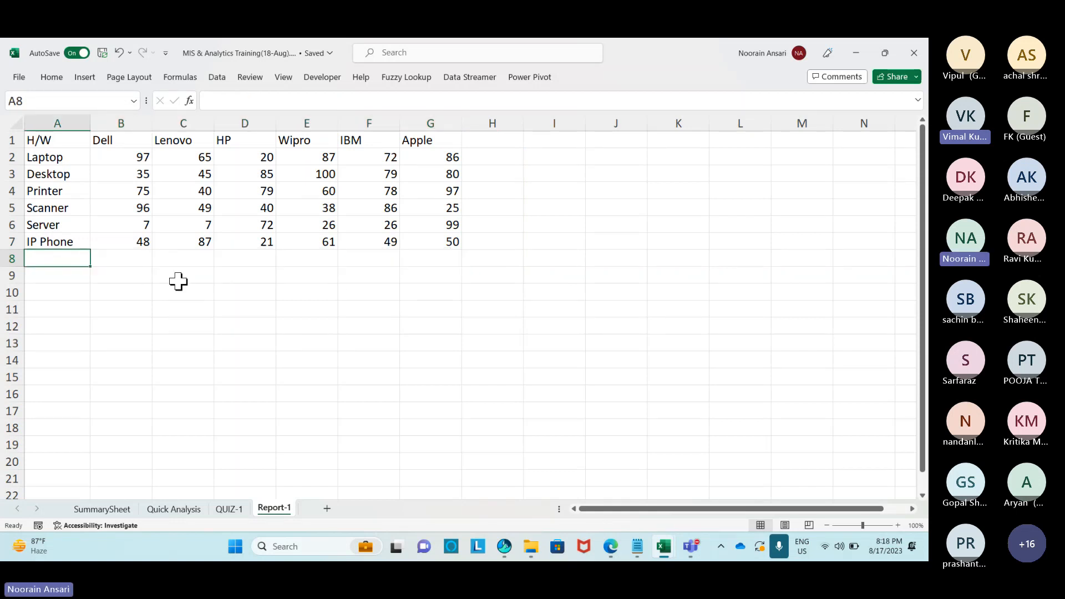
pyautogui.write('Total')
pyautogui.press('Return')
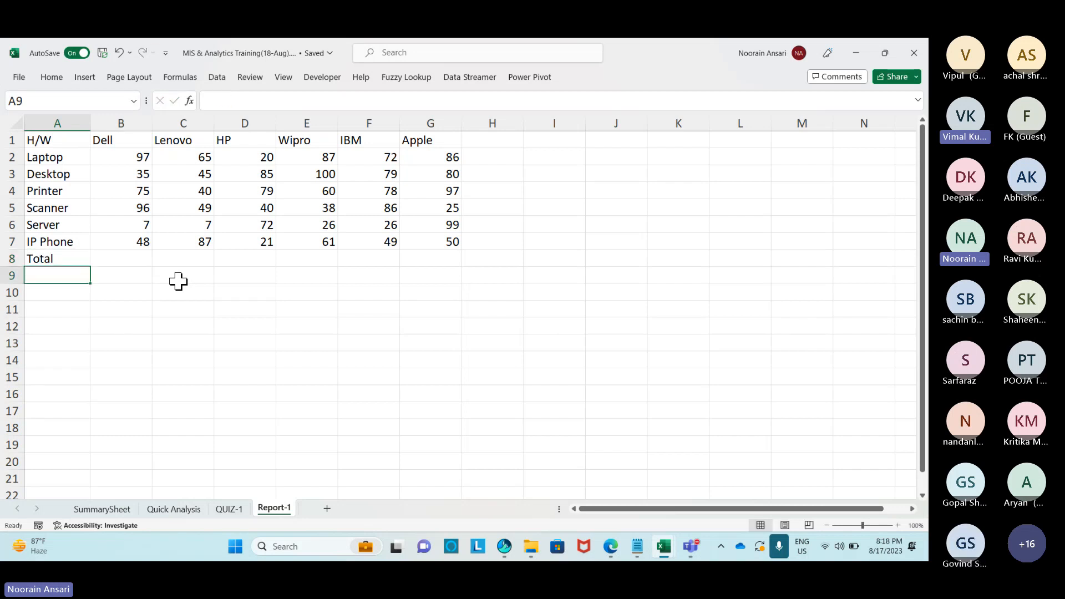
pyautogui.press('Up')
pyautogui.press('Up')
pyautogui.press('Up')
pyautogui.press('Up')
pyautogui.press('Up')
pyautogui.press('Up')
pyautogui.press('Up')
pyautogui.press('Up')
pyautogui.press('Right')
pyautogui.press('Right')
pyautogui.press('Right')
pyautogui.press('Right')
pyautogui.press('Right')
pyautogui.press('Right')
pyautogui.press('Right')
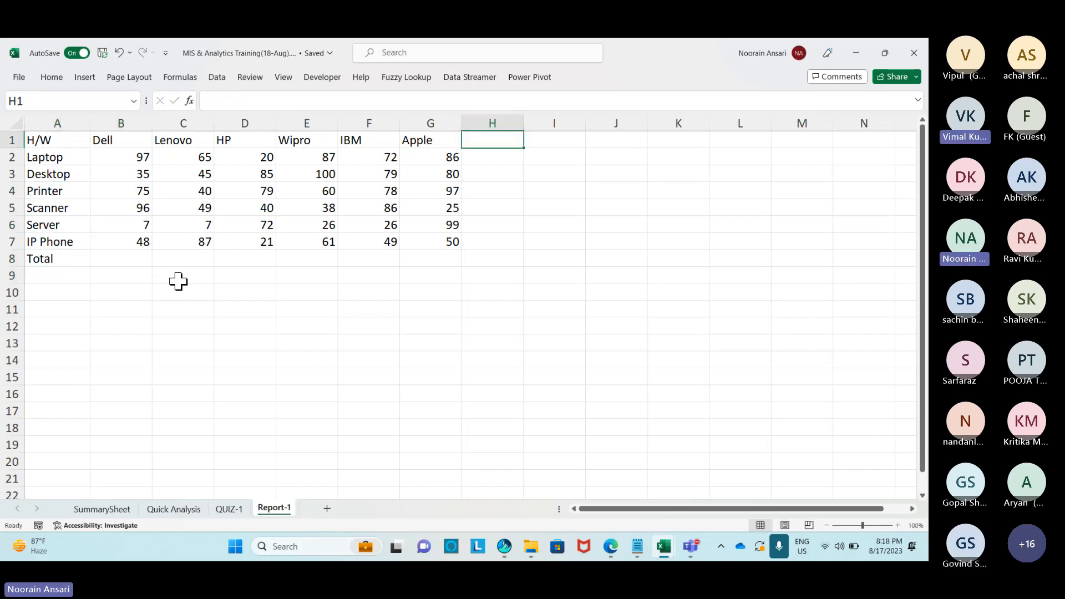
pyautogui.write('Total')
pyautogui.press('Return')
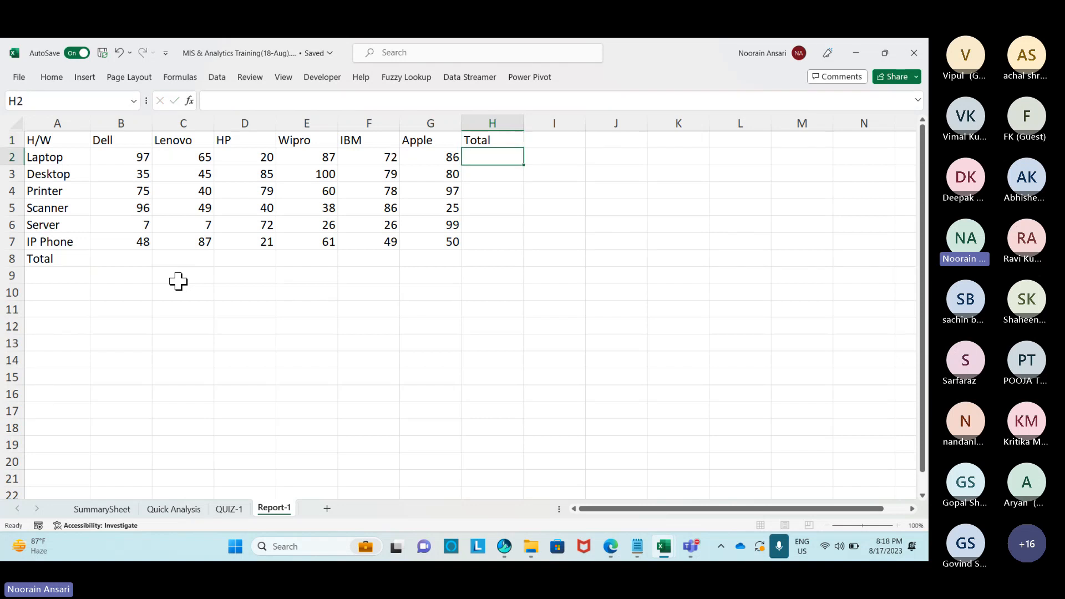
# Add column sums for B2:G7 in row 8 via Quick Analysis Totals > Sum (358, 293, 317, 372, 390, 437).
pyautogui.hotkey('ctrl', 'Home')
pyautogui.press('Down')
pyautogui.press('Right')
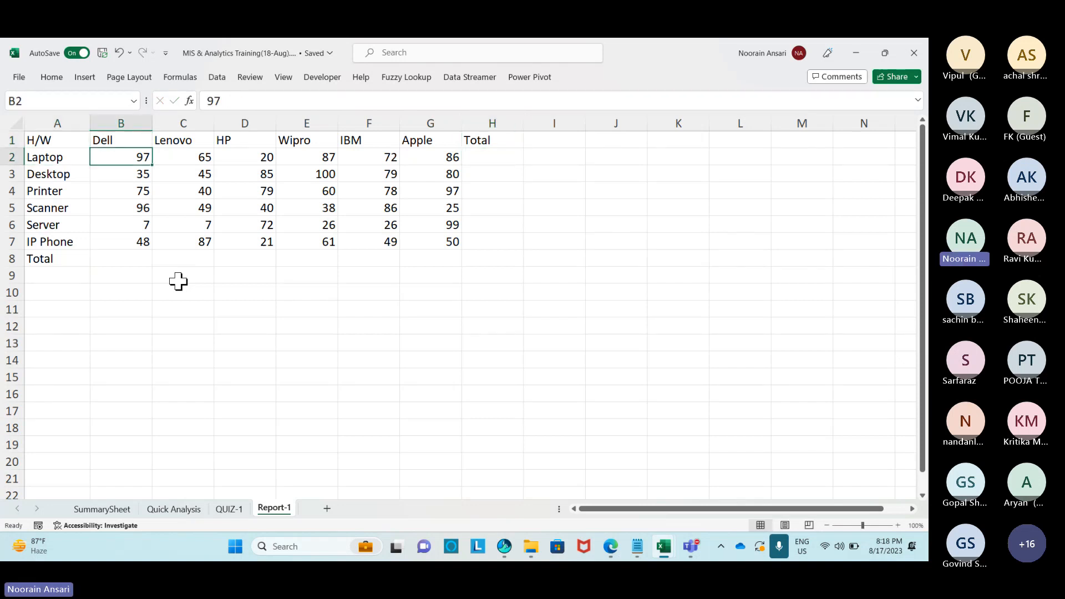
pyautogui.hotkey('ctrl', 'shift', 'Right')
pyautogui.hotkey('ctrl', 'shift', 'Down')
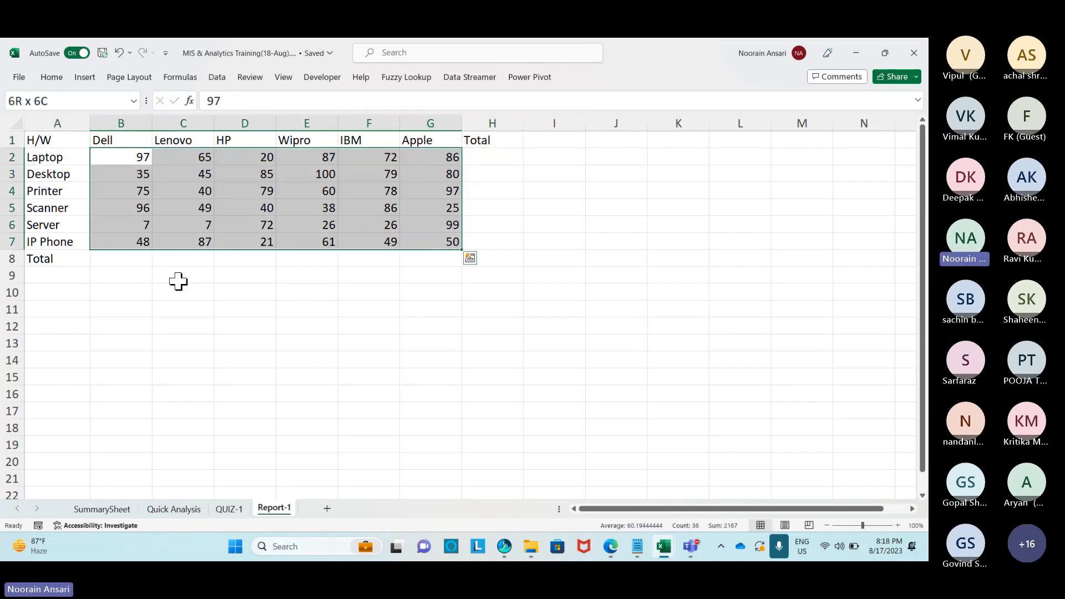
pyautogui.hotkey('ctrl', 'q')
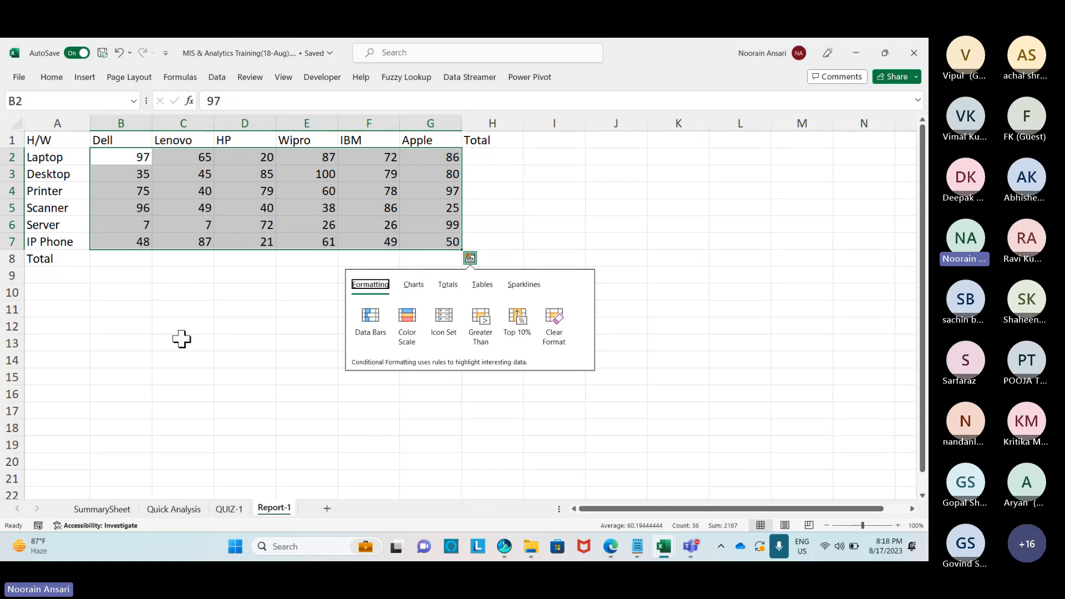
pyautogui.click(449, 287)
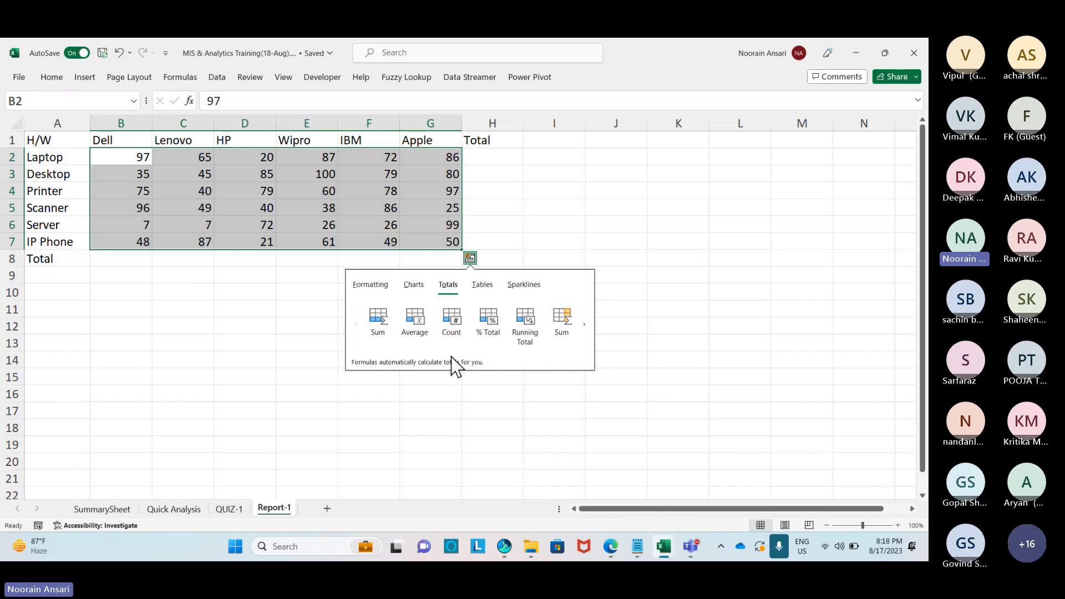
pyautogui.click(375, 333)
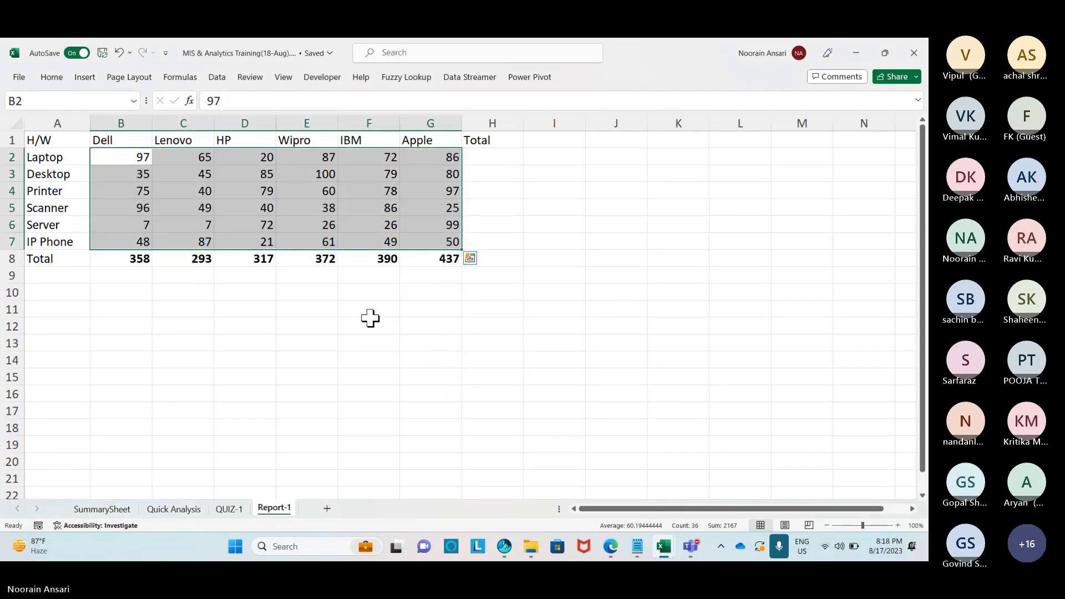
pyautogui.hotkey('ctrl', 'q')
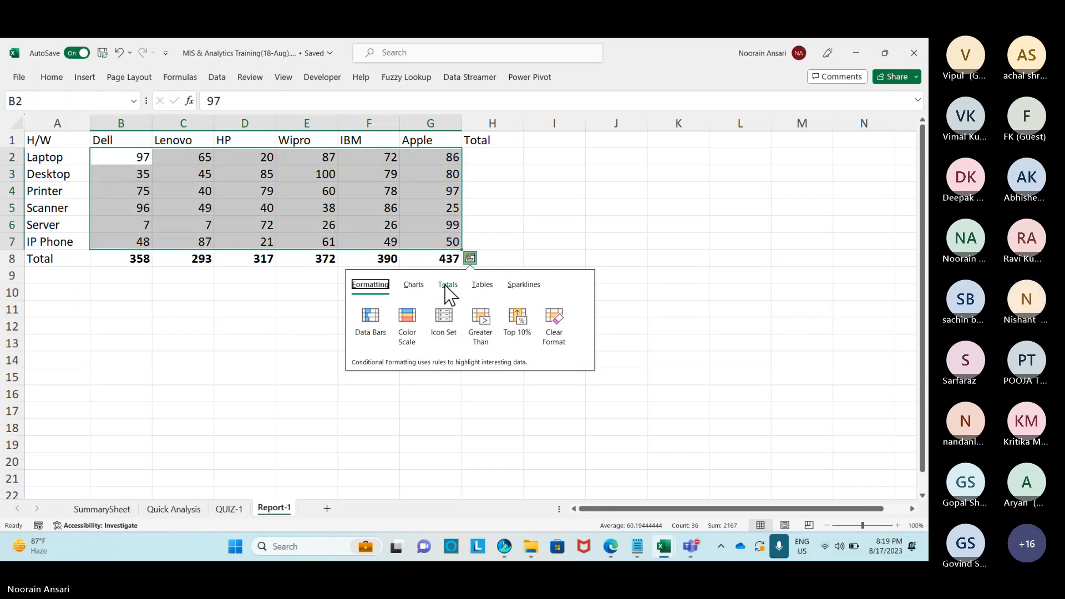
# Bring the Teams training meeting to the front and mute the microphone.
pyautogui.hotkey('alt', 'Tab')
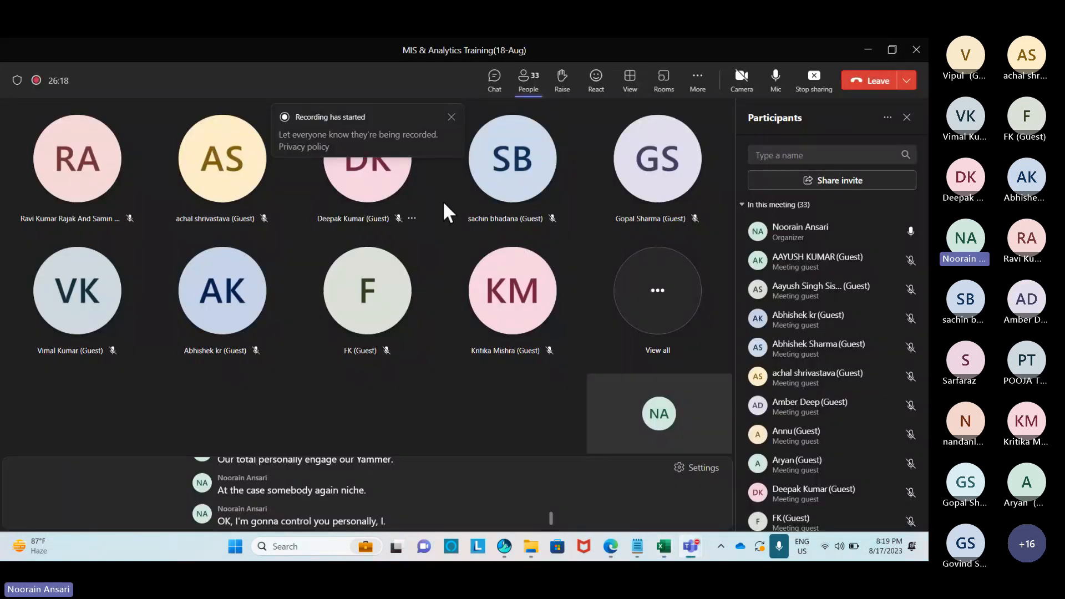
pyautogui.click(779, 95)
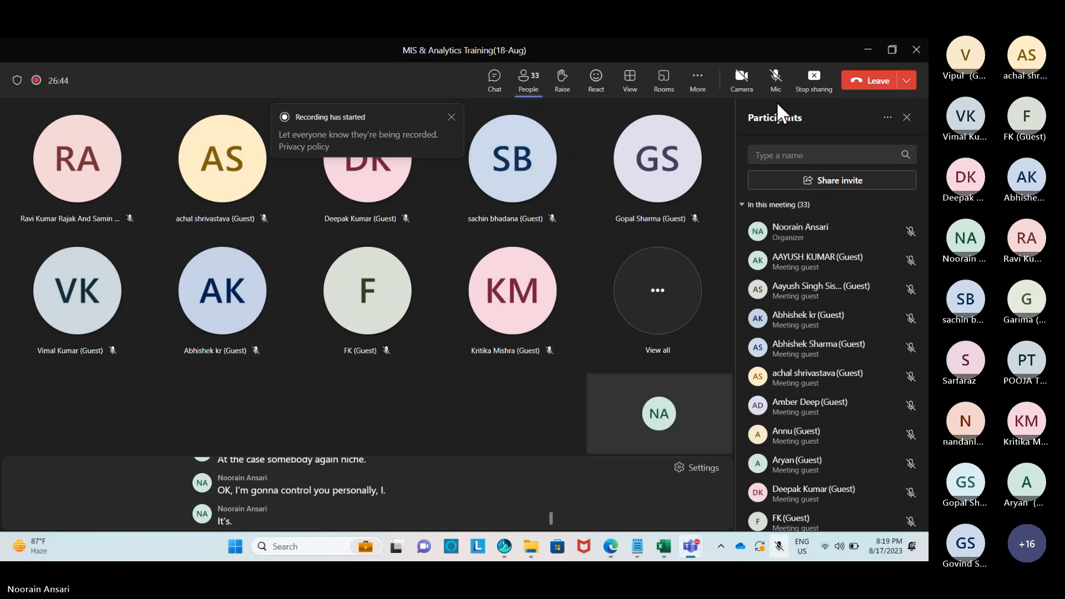
# Unmute the microphone in the Teams meeting.
pyautogui.click(776, 88)
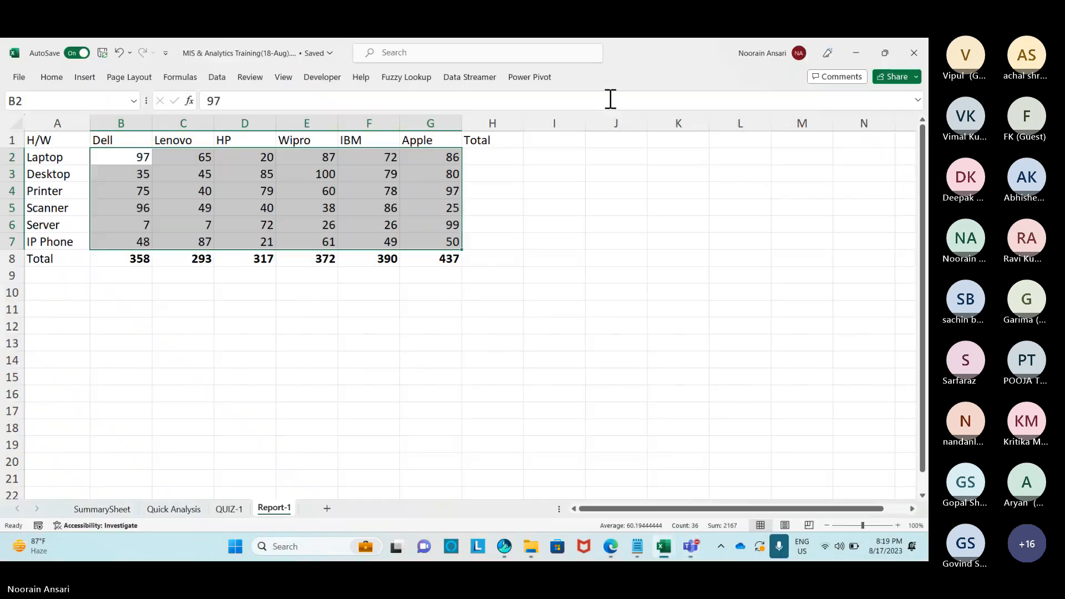
# Back in Excel, delete the existing totals from row 8.
pyautogui.hotkey('alt', 'Tab')
pyautogui.click(186, 291)
pyautogui.moveTo(131, 259); pyautogui.dragTo(434, 257)
pyautogui.press('Delete')
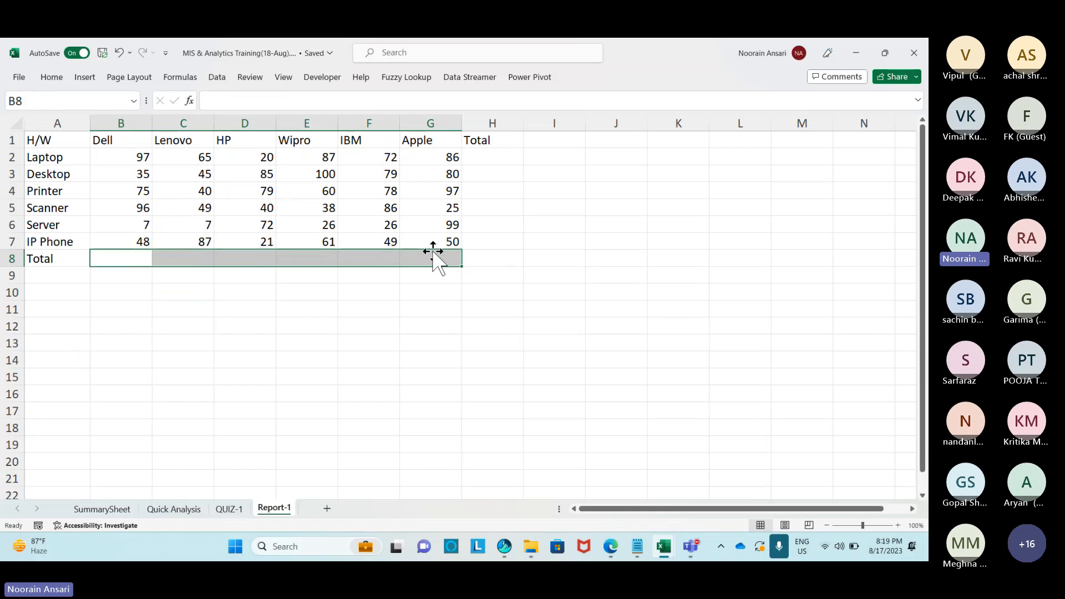
# Add column sums for B2:G7 to the Total row with Quick Analysis Totals > Sum.
pyautogui.moveTo(42, 143); pyautogui.dragTo(465, 255)
pyautogui.hotkey('ctrl', 'q')
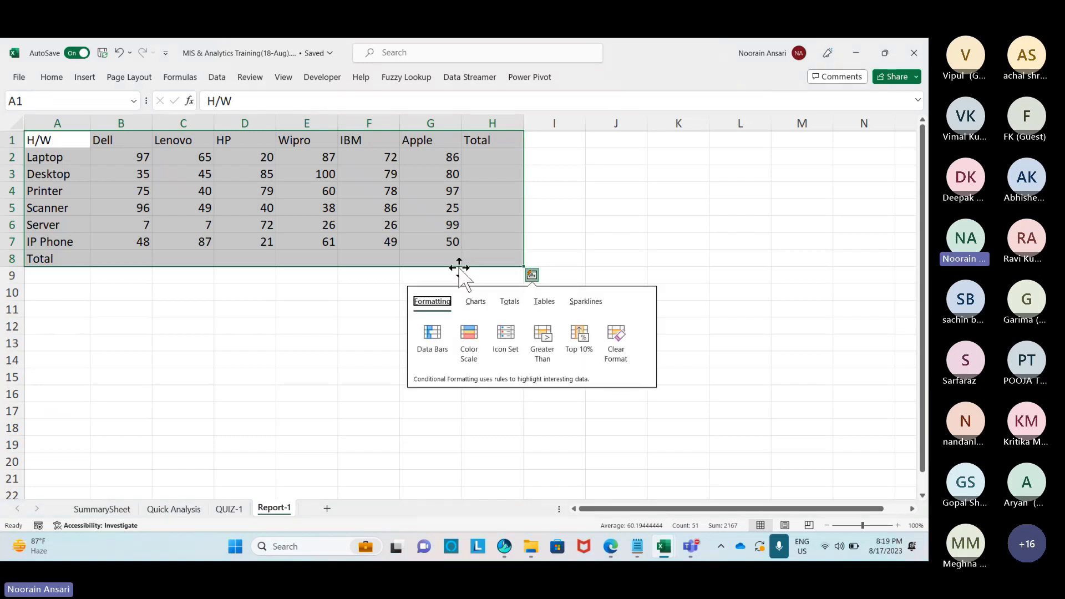
pyautogui.click(297, 241)
pyautogui.moveTo(136, 158); pyautogui.dragTo(447, 237)
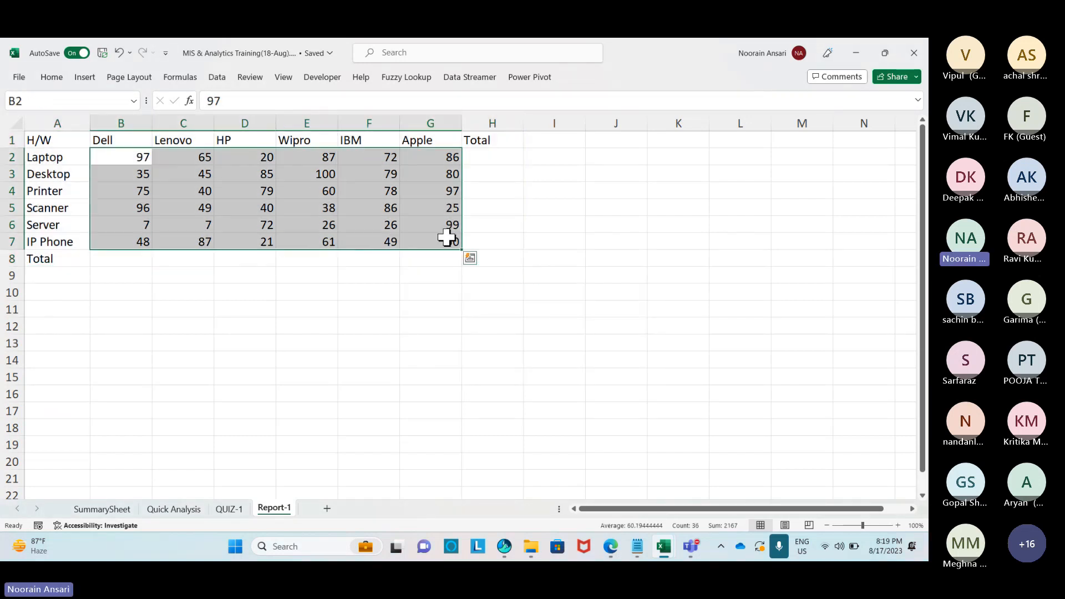
pyautogui.hotkey('ctrl', 'q')
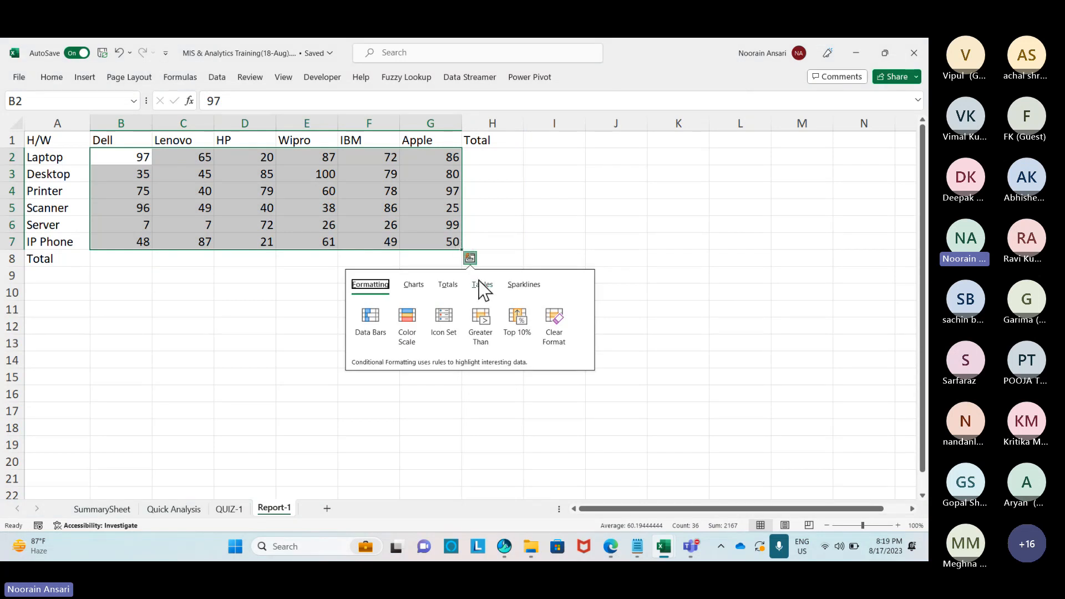
pyautogui.click(449, 285)
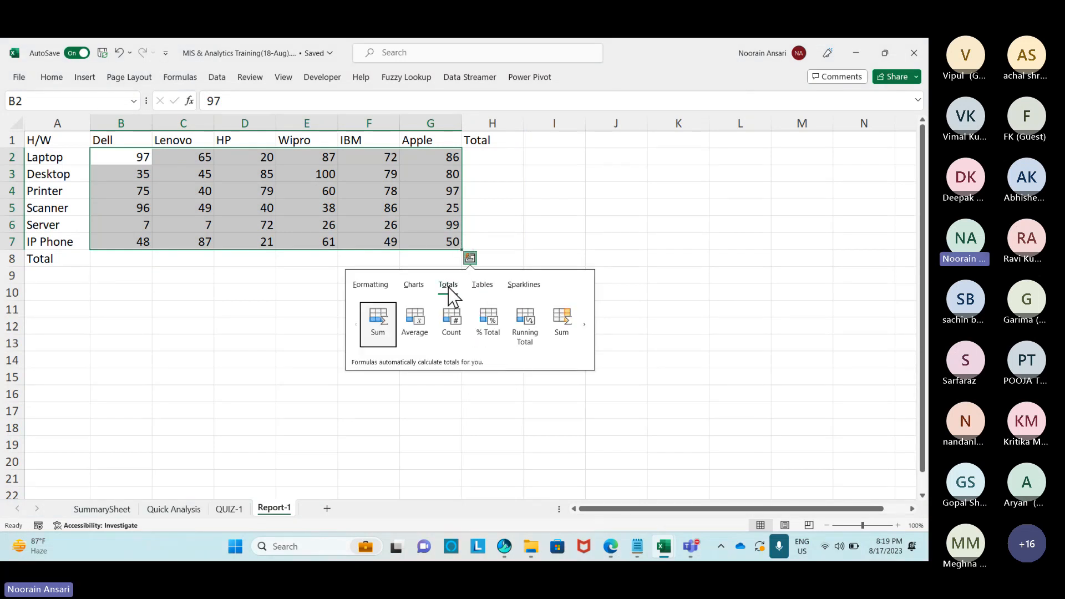
pyautogui.click(383, 326)
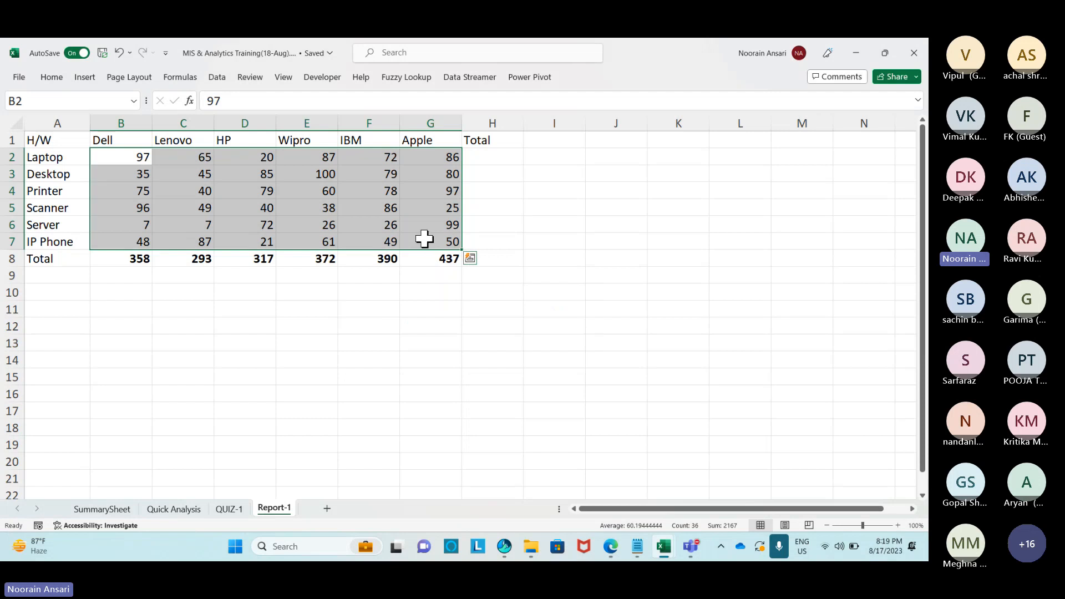
# Add row sums in column H, from 427 for Laptop down to 316 for IP Phone.
pyautogui.hotkey('ctrl', 'q')
pyautogui.click(448, 285)
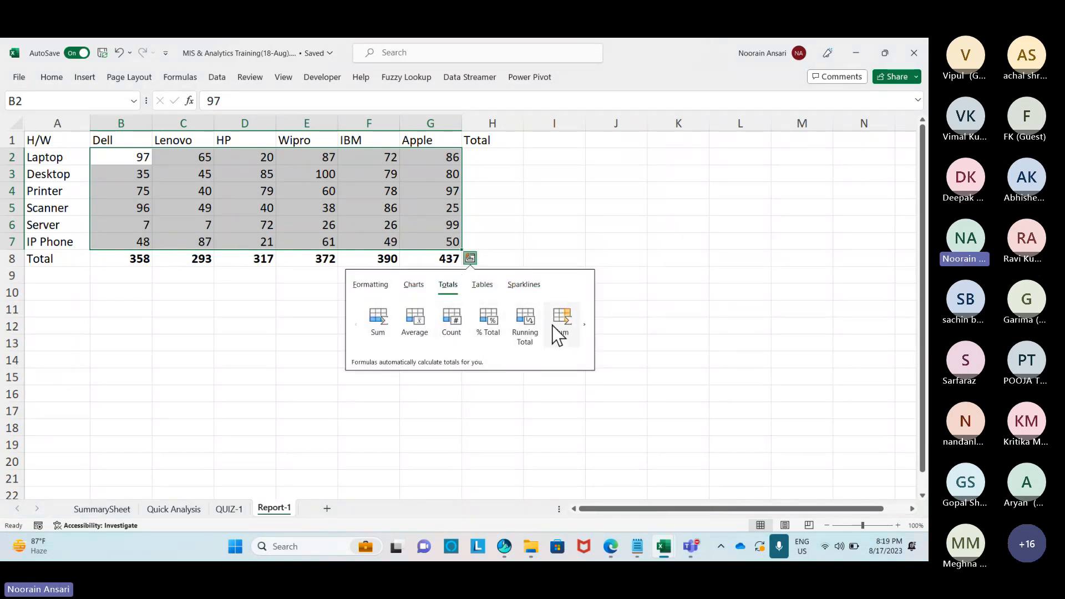
pyautogui.click(557, 333)
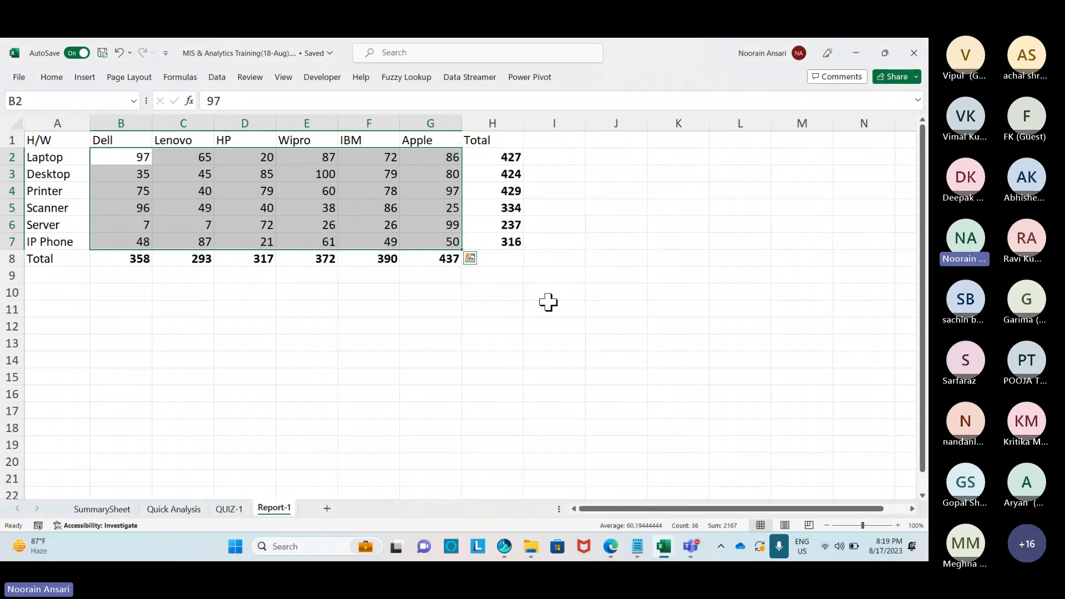
pyautogui.click(565, 257)
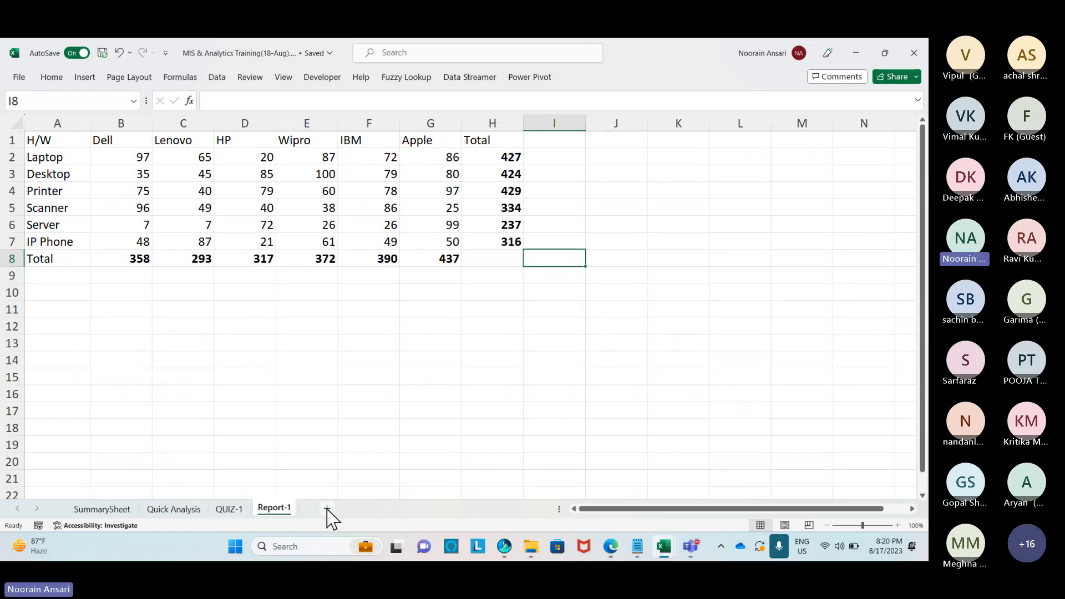
# Add a new worksheet and rename it 'Interview Question'.
pyautogui.click(327, 509)
pyautogui.rightClick(326, 510)
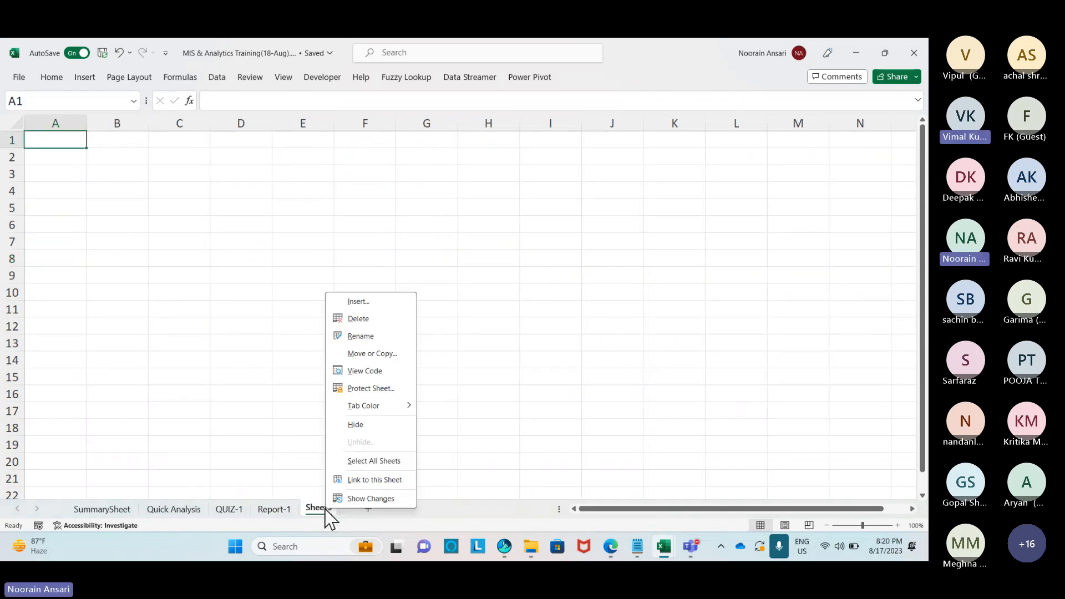
pyautogui.click(360, 335)
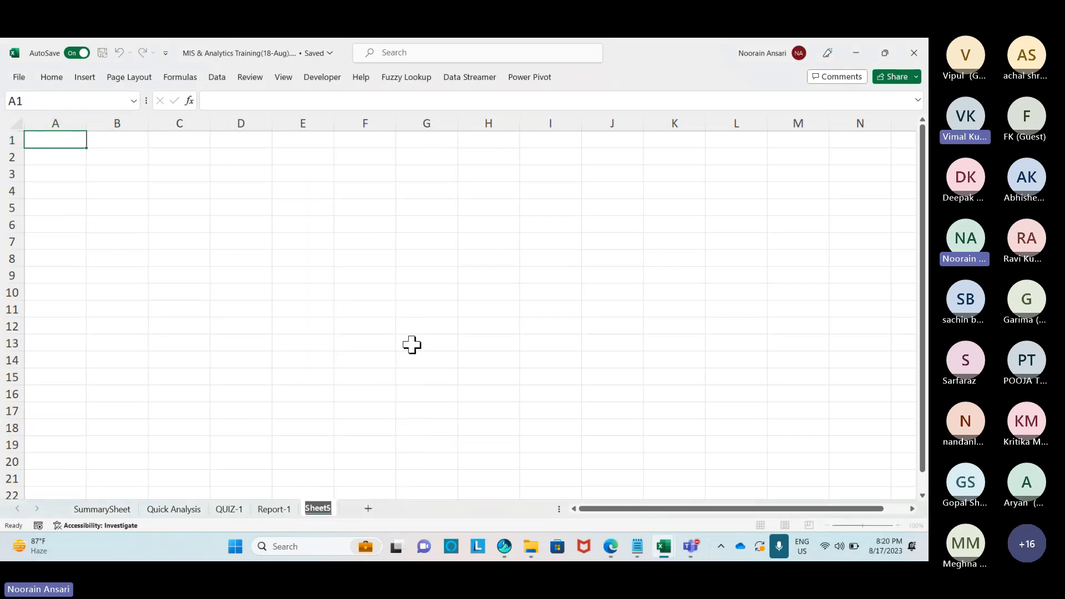
pyautogui.write('Interview Question')
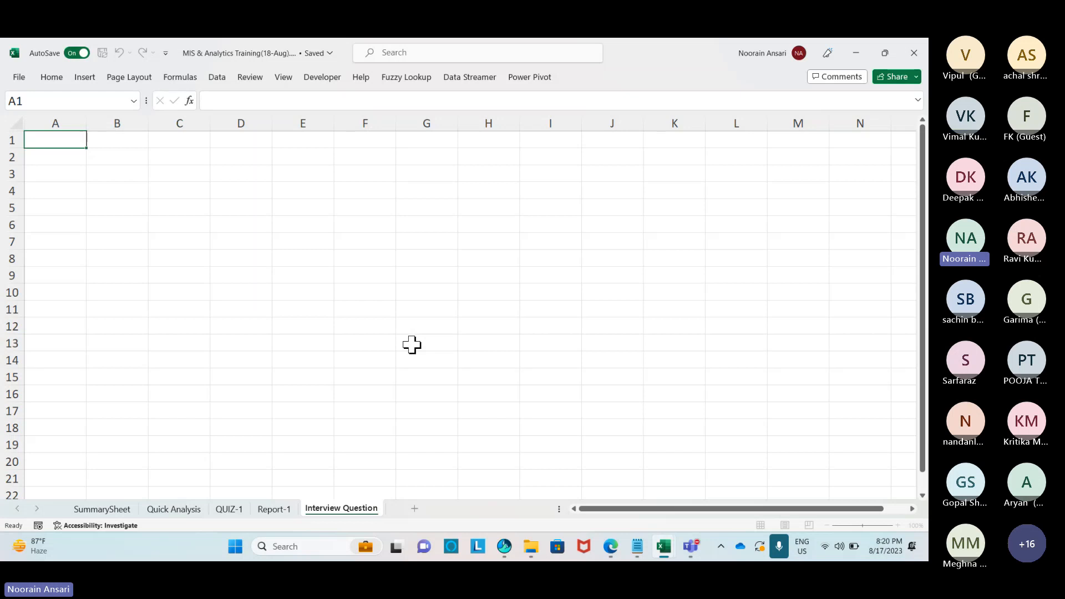
pyautogui.click(320, 355)
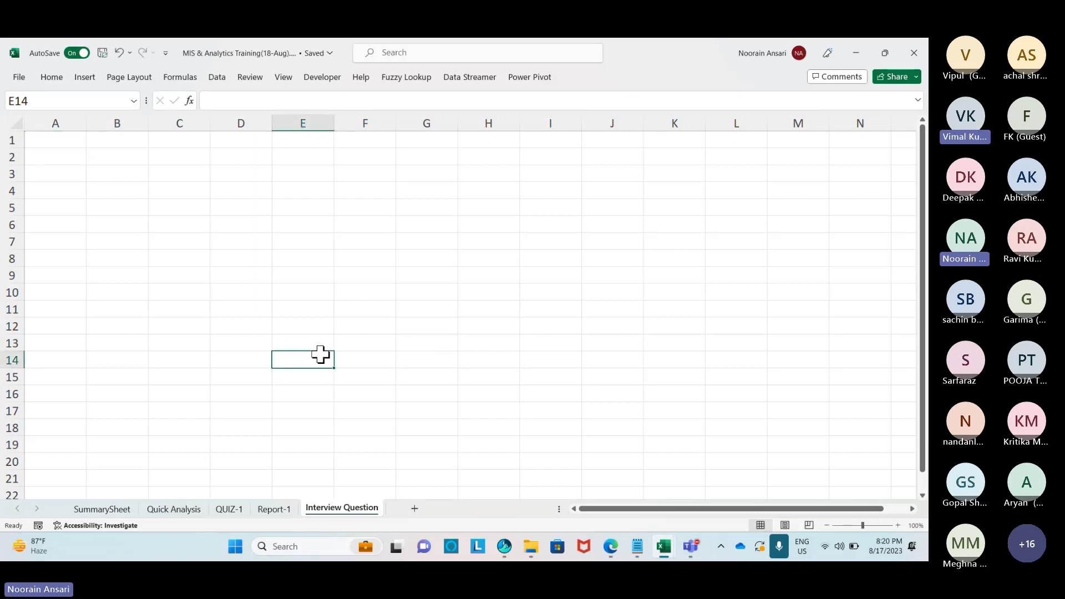
# Type Month in A1 and Jan, Feb, Mar below, then fill the series down to Dec in A13.
pyautogui.click(47, 142)
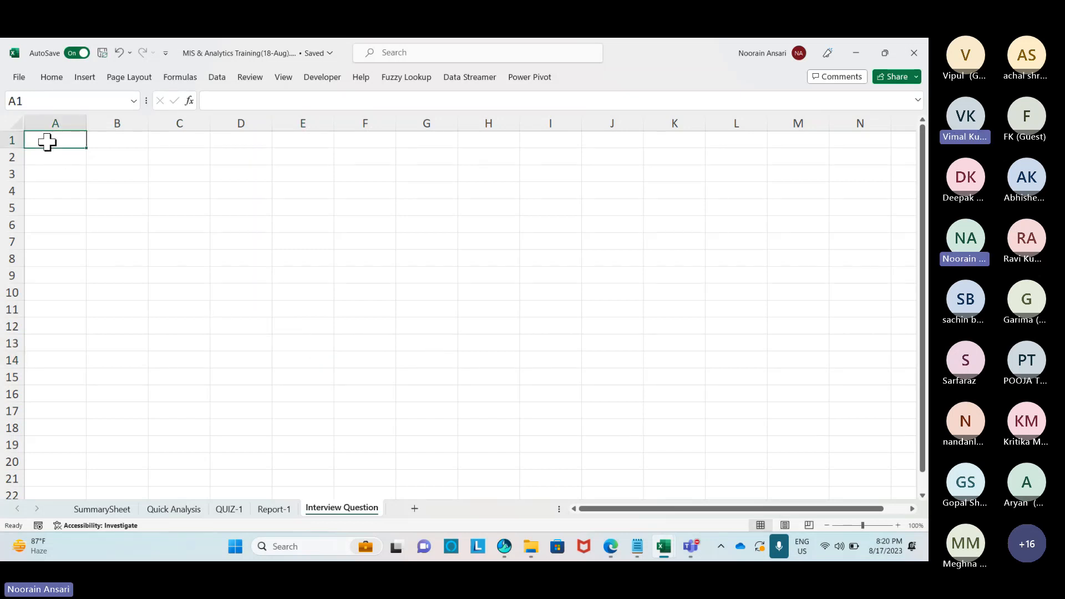
pyautogui.write('Month')
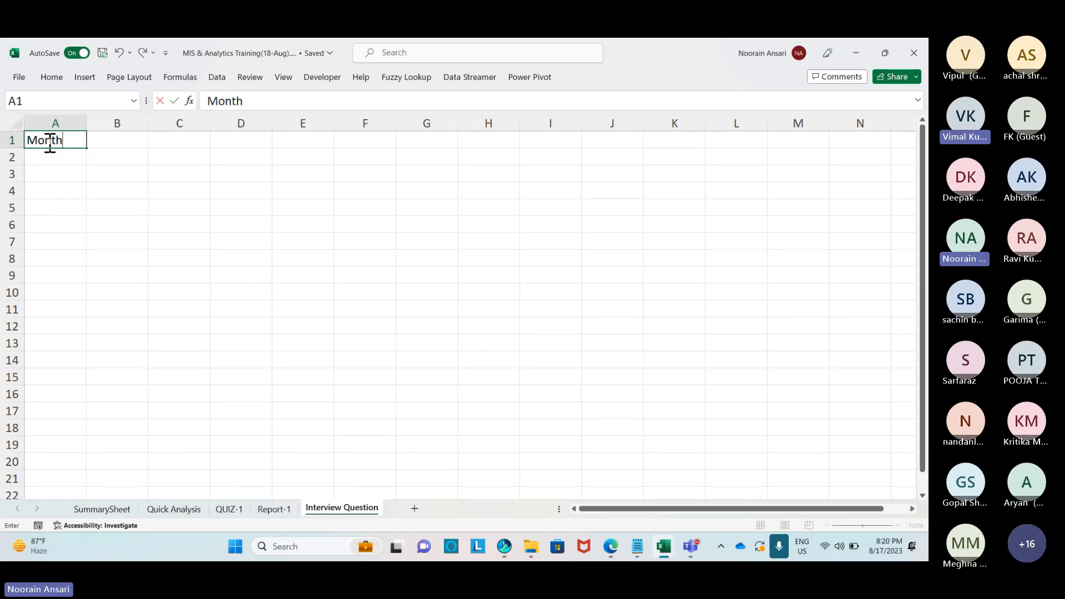
pyautogui.press('Return')
pyautogui.write('Jan')
pyautogui.press('Return')
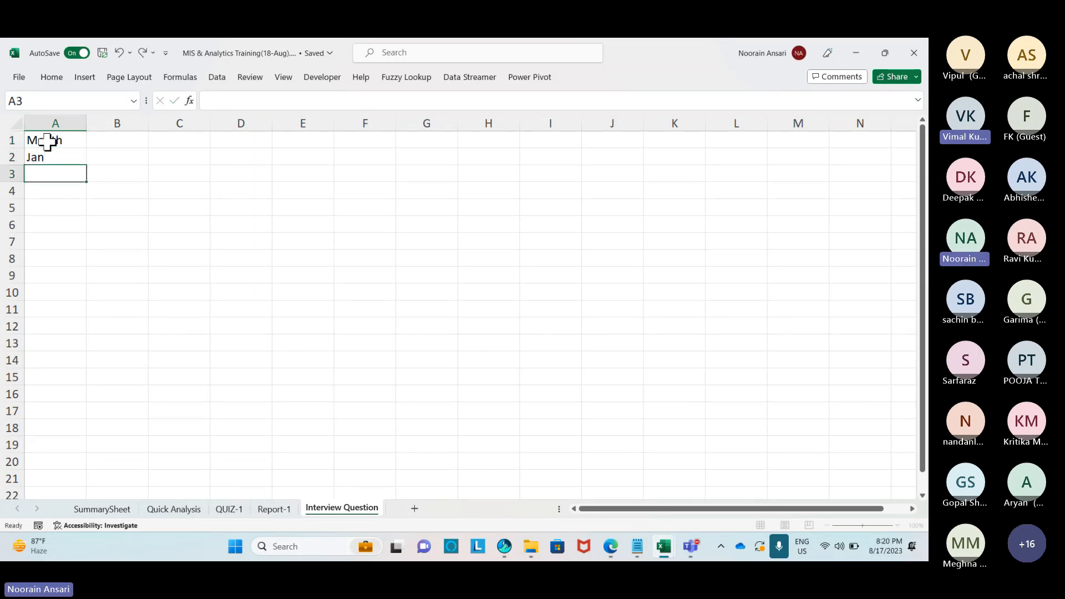
pyautogui.write('Feb')
pyautogui.press('Return')
pyautogui.write('Mar')
pyautogui.press('Return')
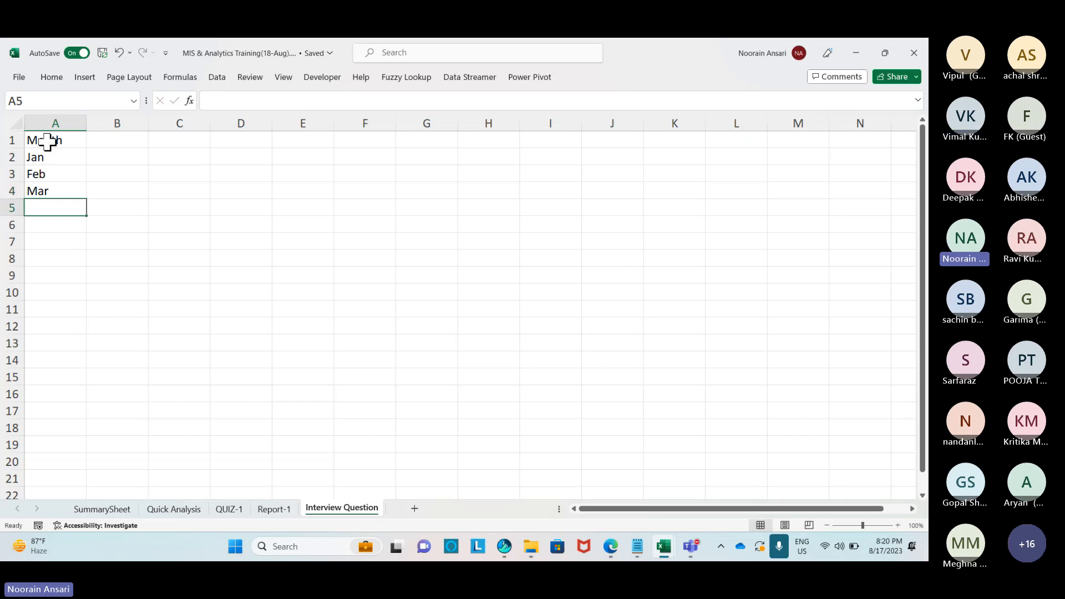
pyautogui.moveTo(42, 158); pyautogui.dragTo(86, 355)
pyautogui.click(108, 142)
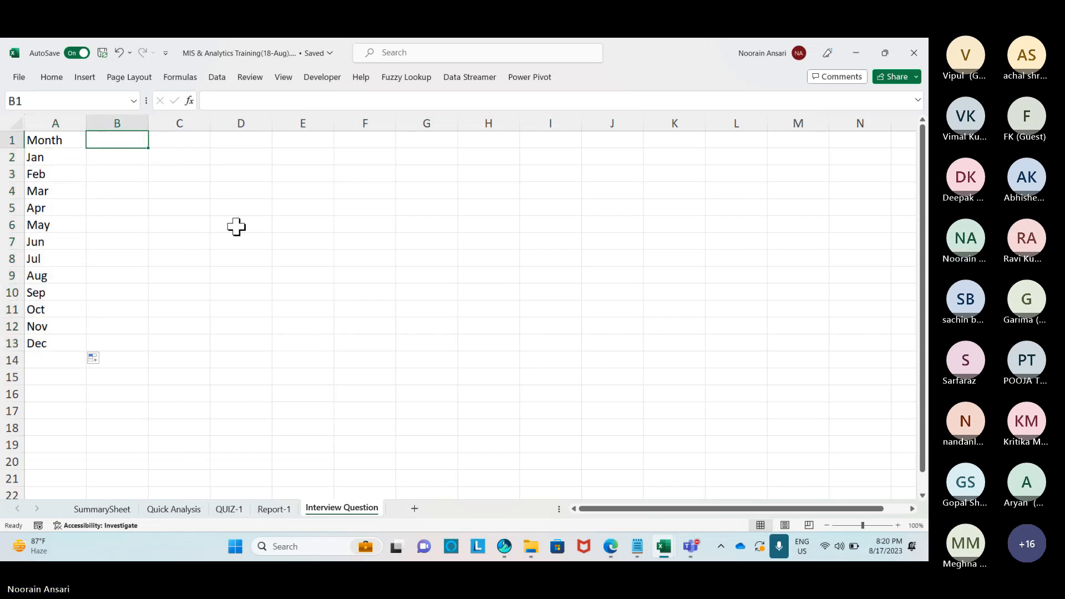
# Enter headers Laptop, Desktop, Printer, Scanner, IP Phone and Server in B1:G1.
pyautogui.write('Laptop')
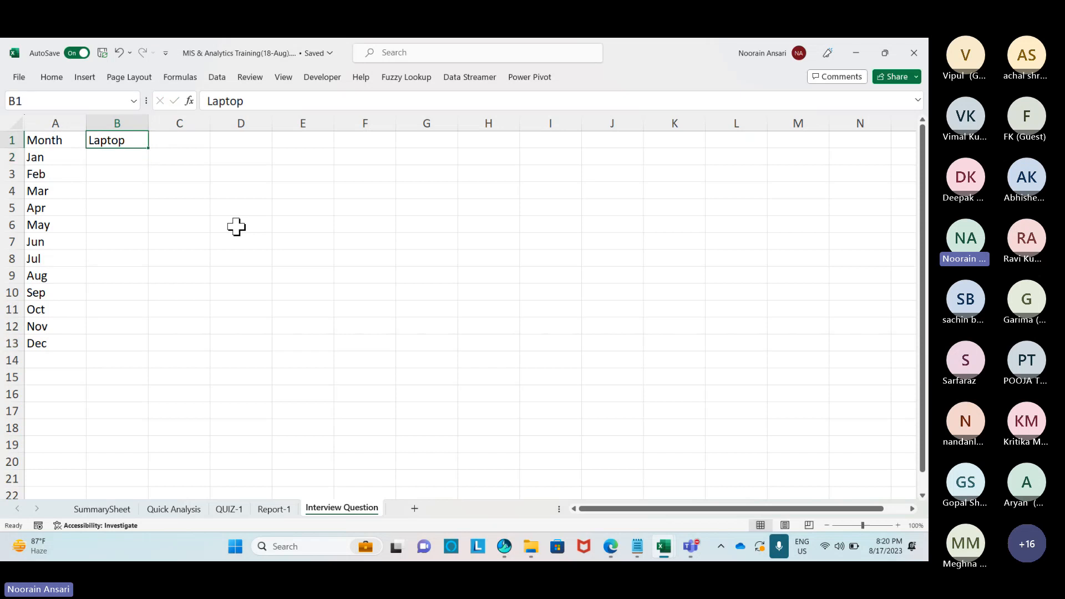
pyautogui.press('Tab')
pyautogui.write('Desktop')
pyautogui.press('Return')
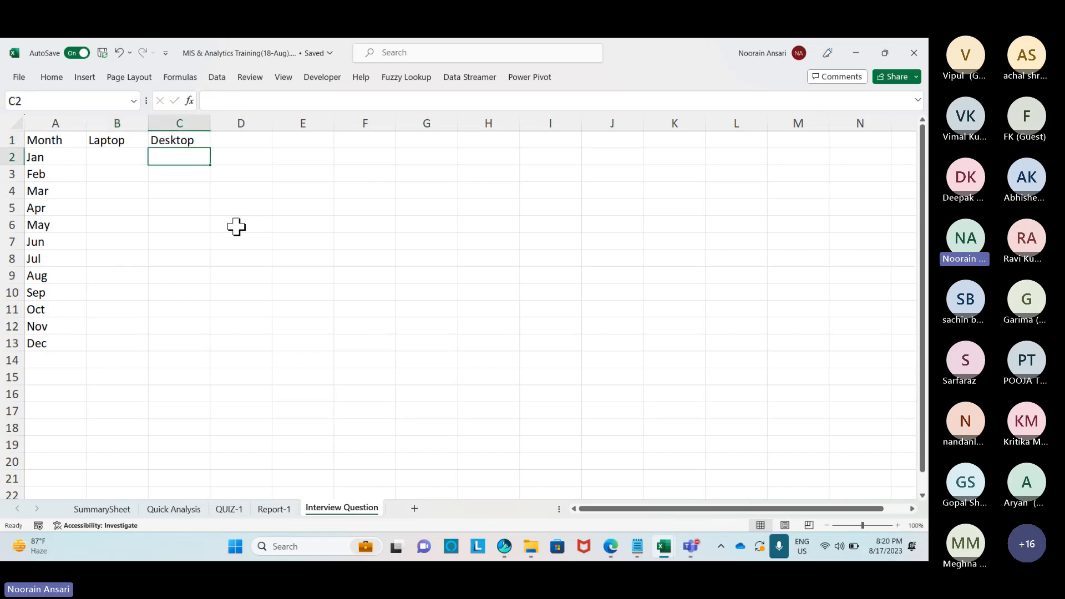
pyautogui.press('Up')
pyautogui.press('Right')
pyautogui.write('Printer')
pyautogui.press('Tab')
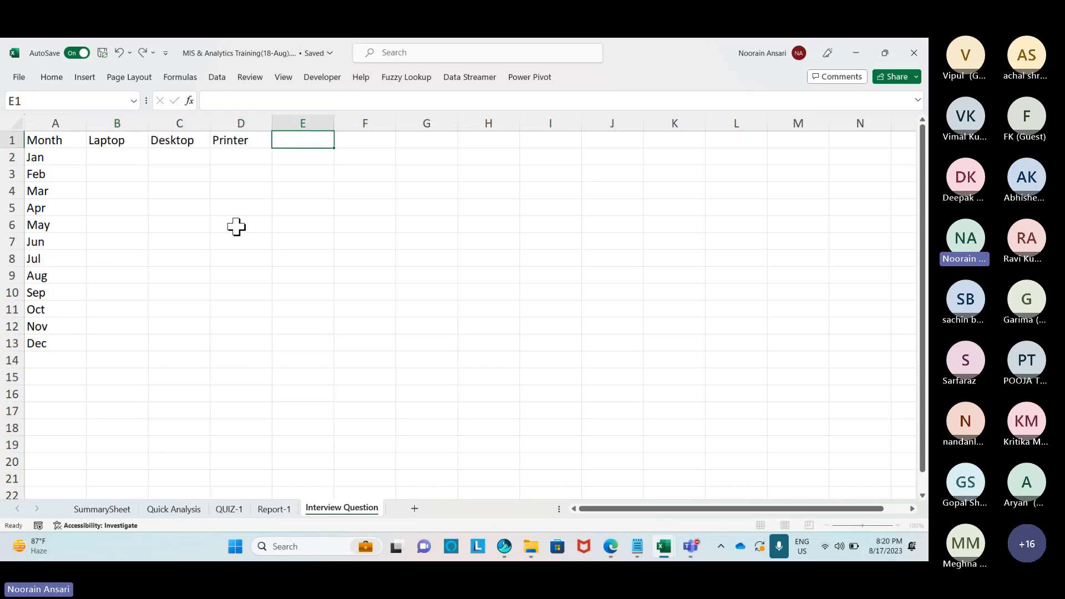
pyautogui.write('Scanner')
pyautogui.press('Tab')
pyautogui.write('IP')
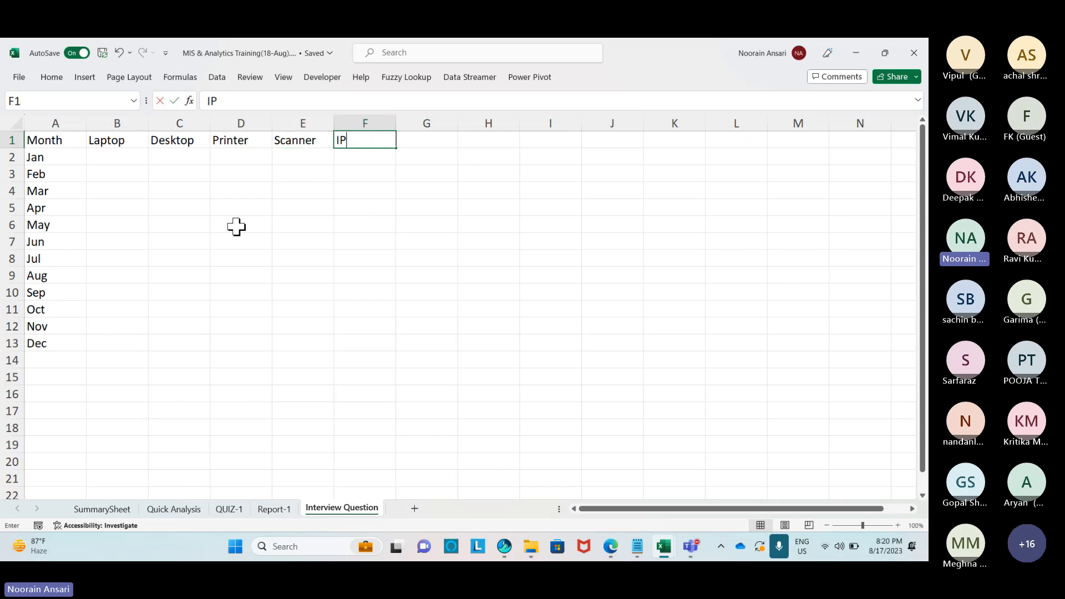
pyautogui.write(' Phone')
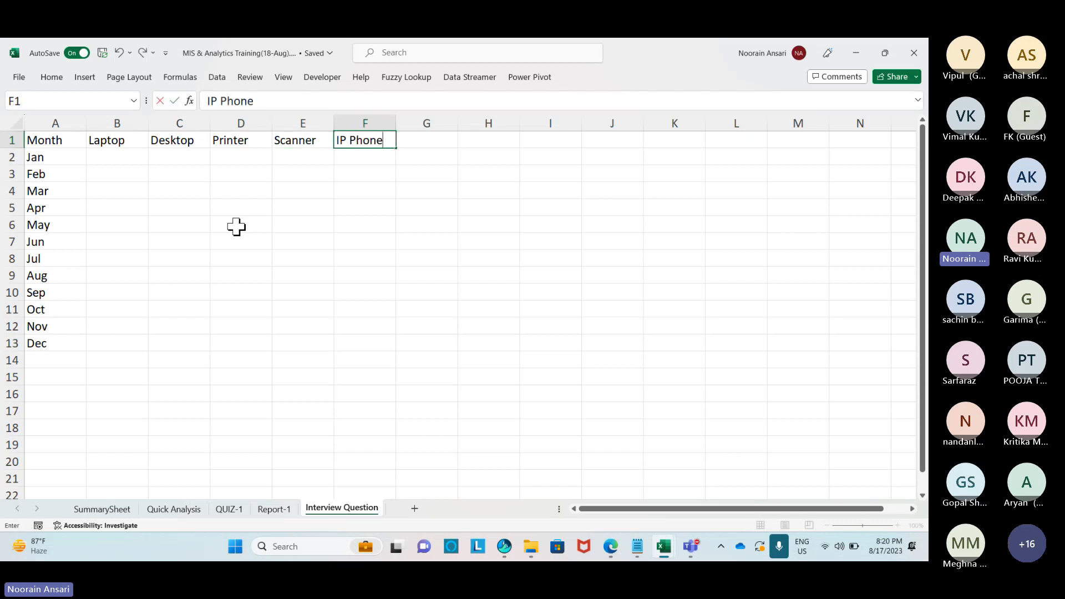
pyautogui.press('Tab')
pyautogui.write('Server')
pyautogui.press('Down')
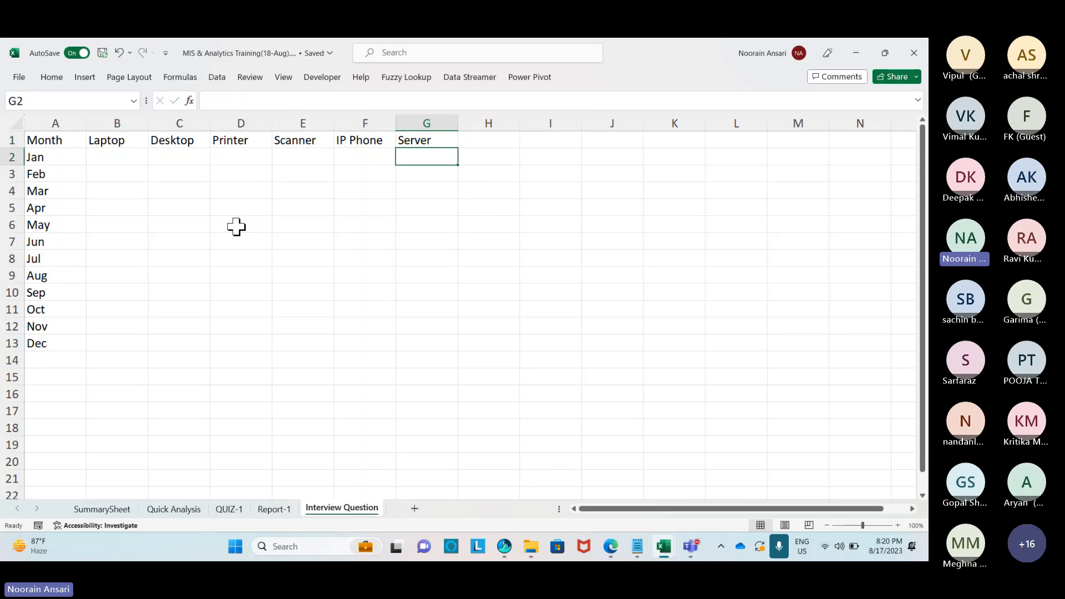
# Enter =RANDBETWEEN(1,100) in B2.
pyautogui.press('Left')
pyautogui.press('Left')
pyautogui.press('Left')
pyautogui.press('Left')
pyautogui.press('Left')
pyautogui.write('=rad')
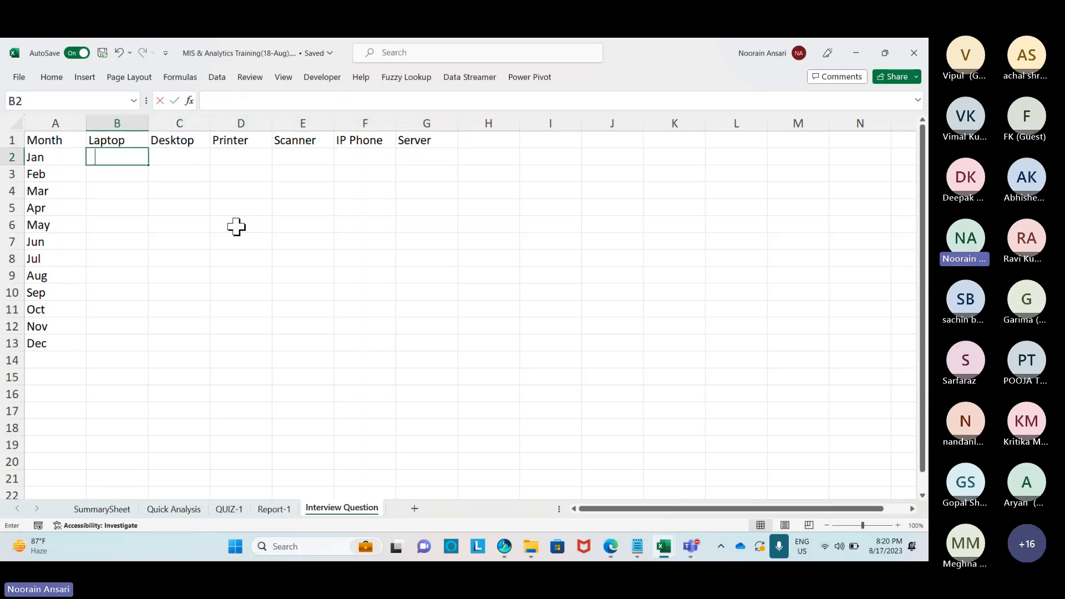
pyautogui.press('BackSpace')
pyautogui.press('Down')
pyautogui.press('Down')
pyautogui.press('Down')
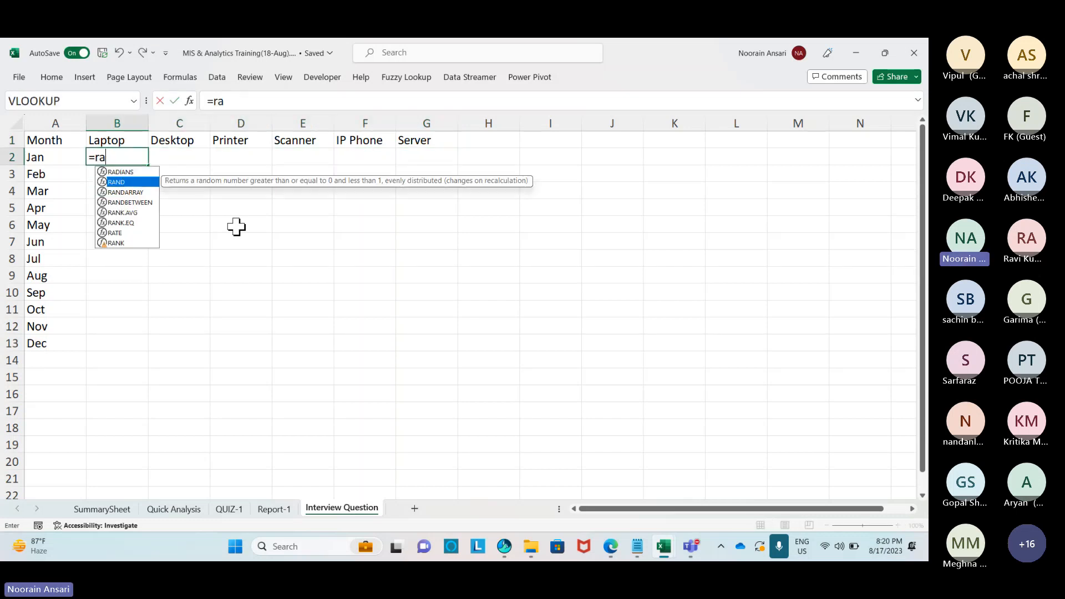
pyautogui.press('Tab')
pyautogui.write('1,100')
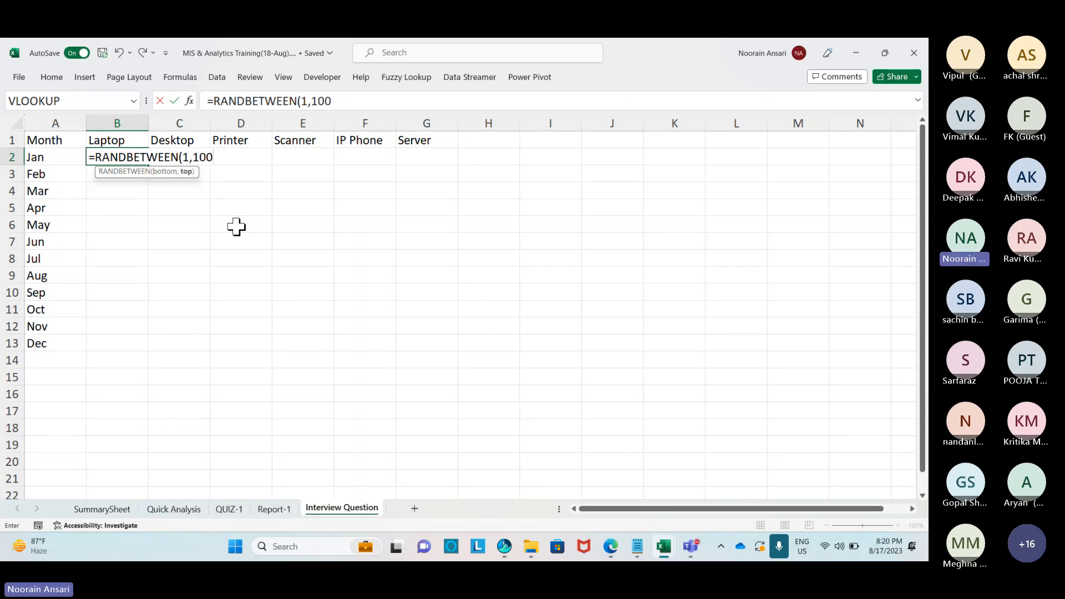
pyautogui.press('Return')
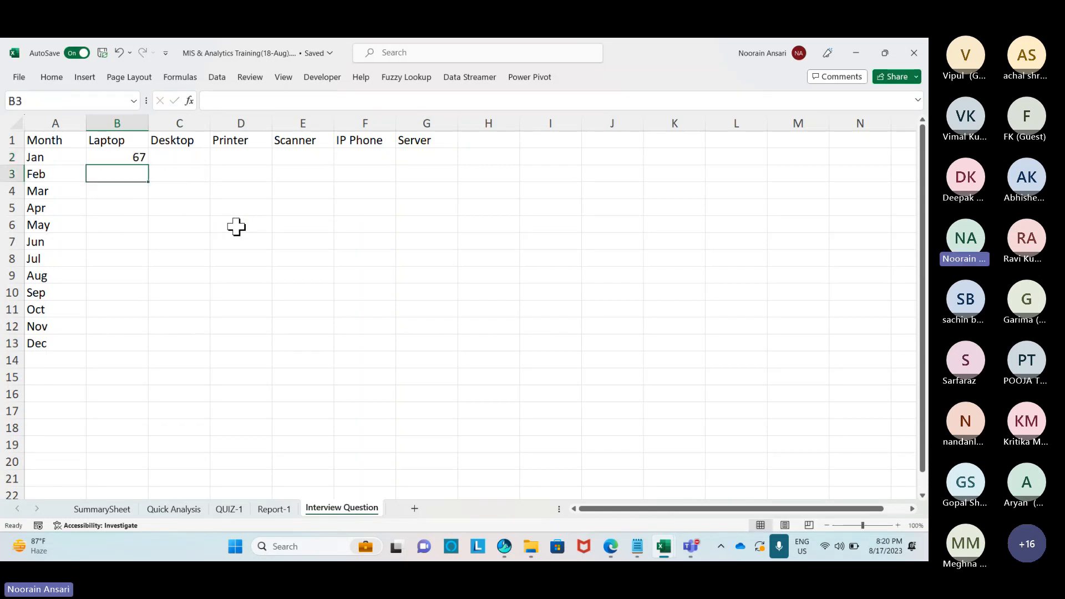
# Fill the random formula down to Dec and across all device columns to G13.
pyautogui.press('Left')
pyautogui.hotkey('ctrl', 'Down')
pyautogui.press('Right')
pyautogui.hotkey('ctrl', 'shift', 'Up')
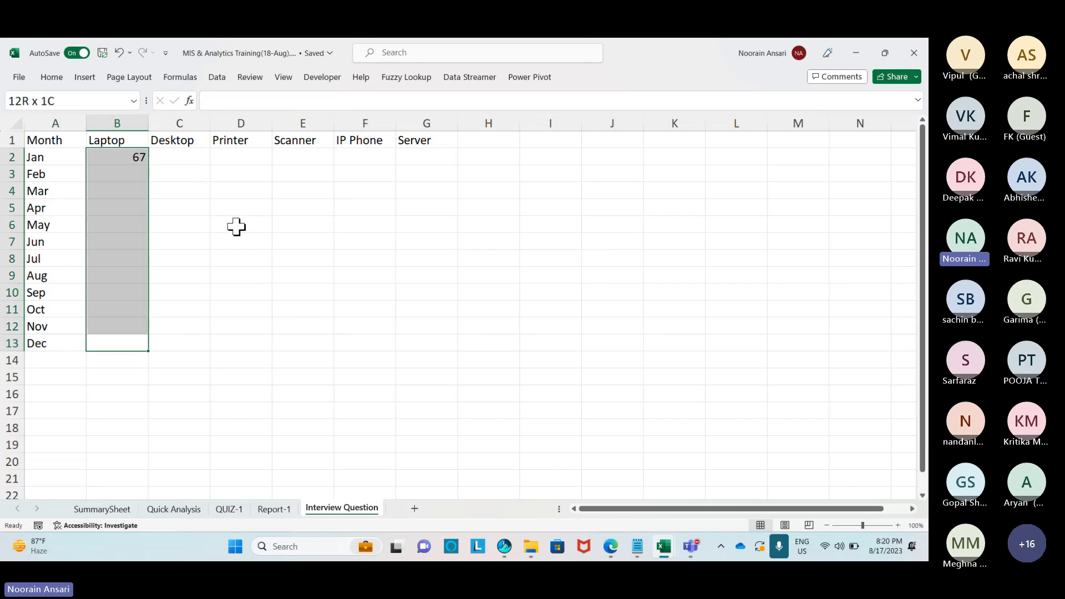
pyautogui.hotkey('ctrl', 'd')
pyautogui.hotkey('shift', 'Right')
pyautogui.hotkey('shift', 'Right')
pyautogui.hotkey('shift', 'Right')
pyautogui.hotkey('shift', 'Right')
pyautogui.hotkey('shift', 'Right')
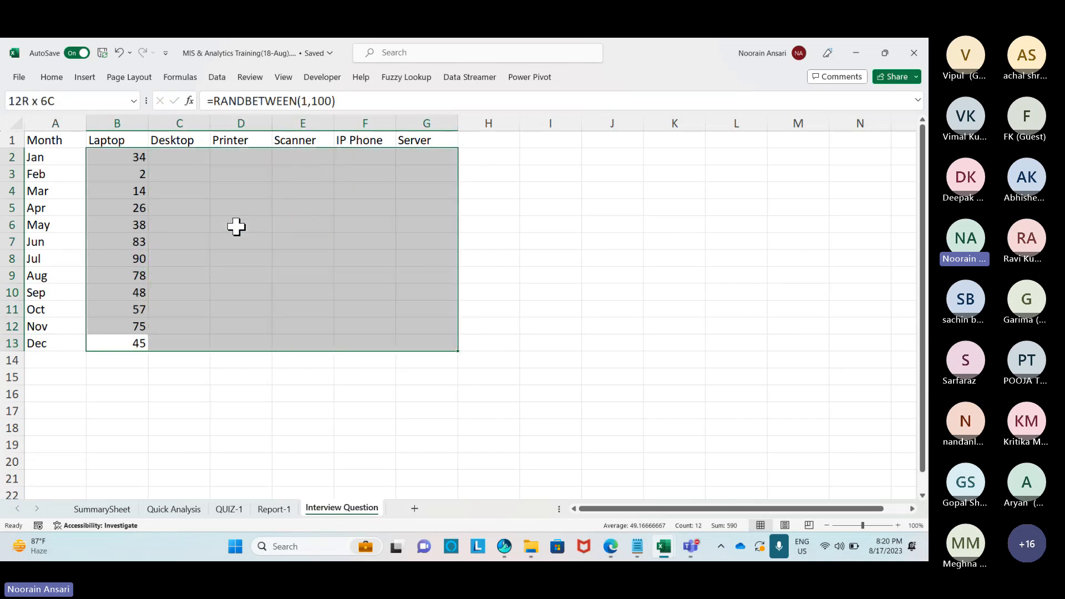
pyautogui.hotkey('ctrl', 'r')
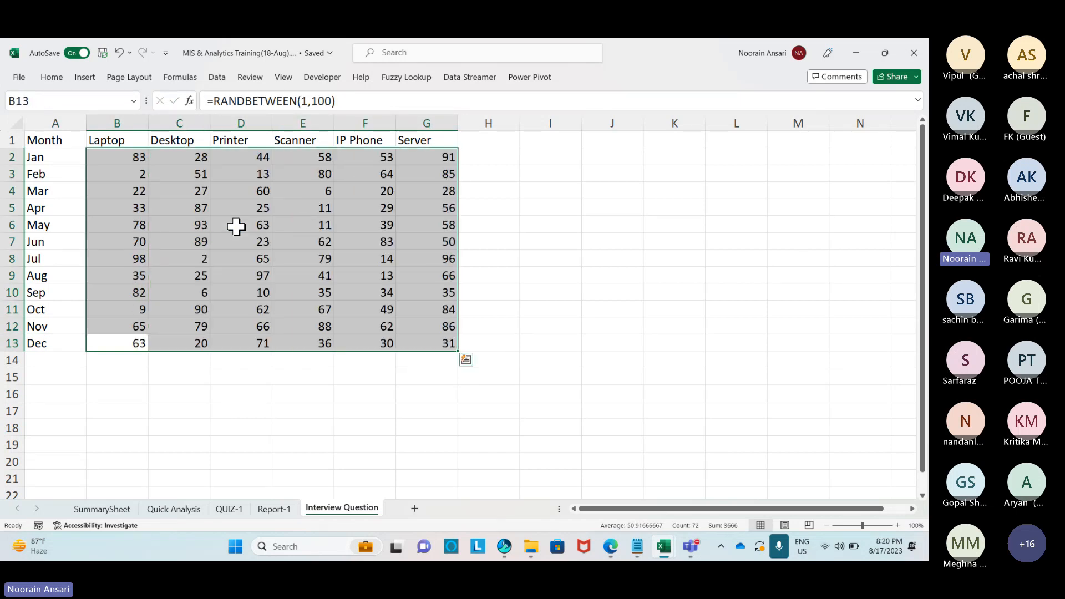
# Copy the B2:G13 random numbers and paste them back as values only.
pyautogui.hotkey('ctrl', 'Up')
pyautogui.press('Down')
pyautogui.hotkey('ctrl', 'shift', 'Right')
pyautogui.hotkey('ctrl', 'shift', 'Down')
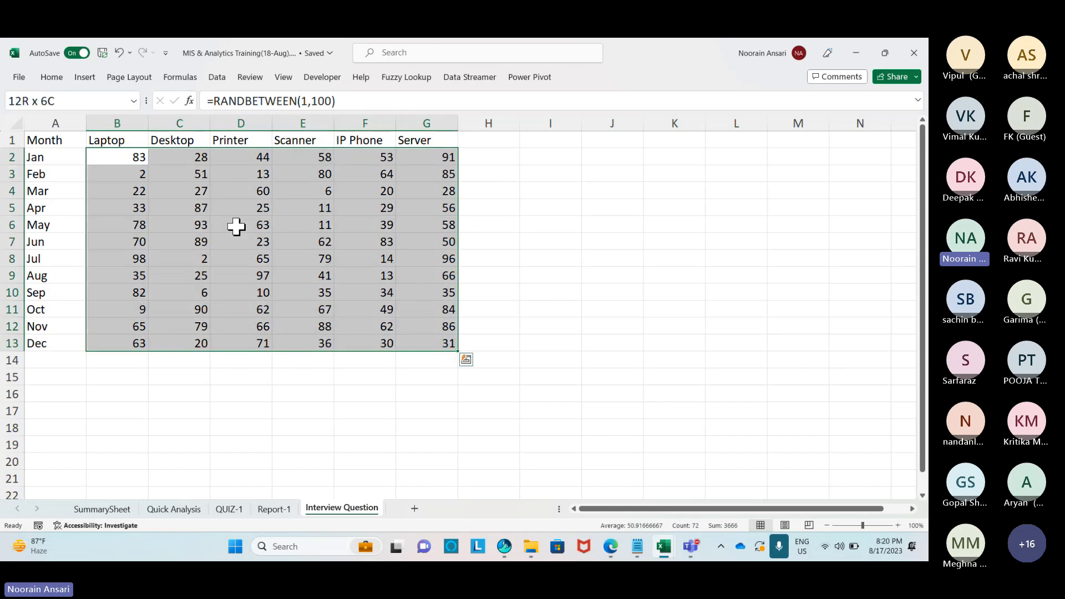
pyautogui.hotkey('ctrl', 'c')
pyautogui.hotkey('alt', 'e')
pyautogui.press('s')
pyautogui.press('v')
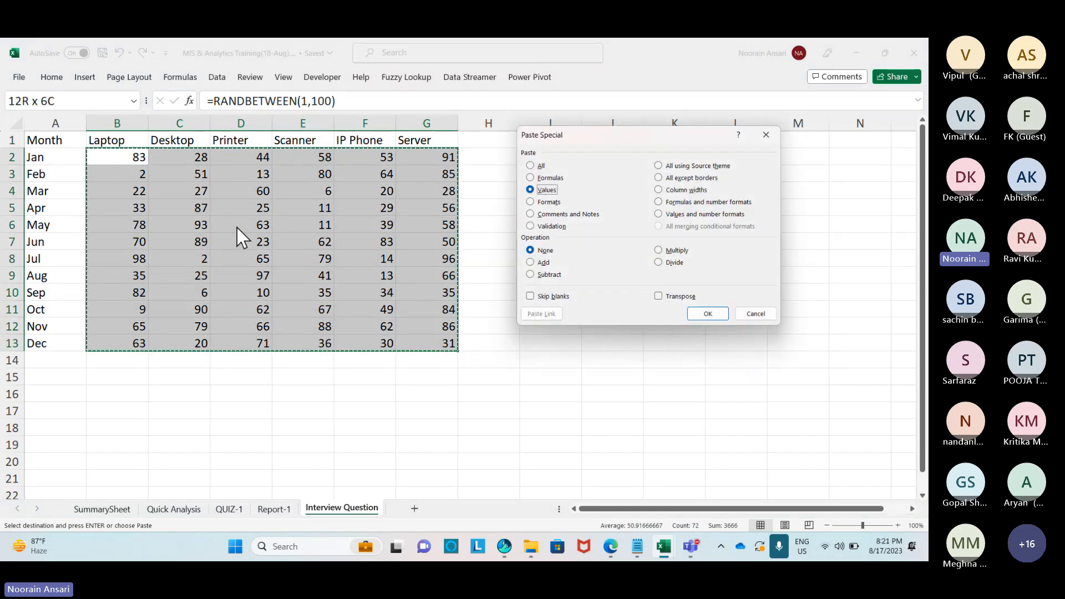
pyautogui.press('Return')
# Insert rows above Apr and Jul labelled Q1 and Q2.
pyautogui.click(10, 208)
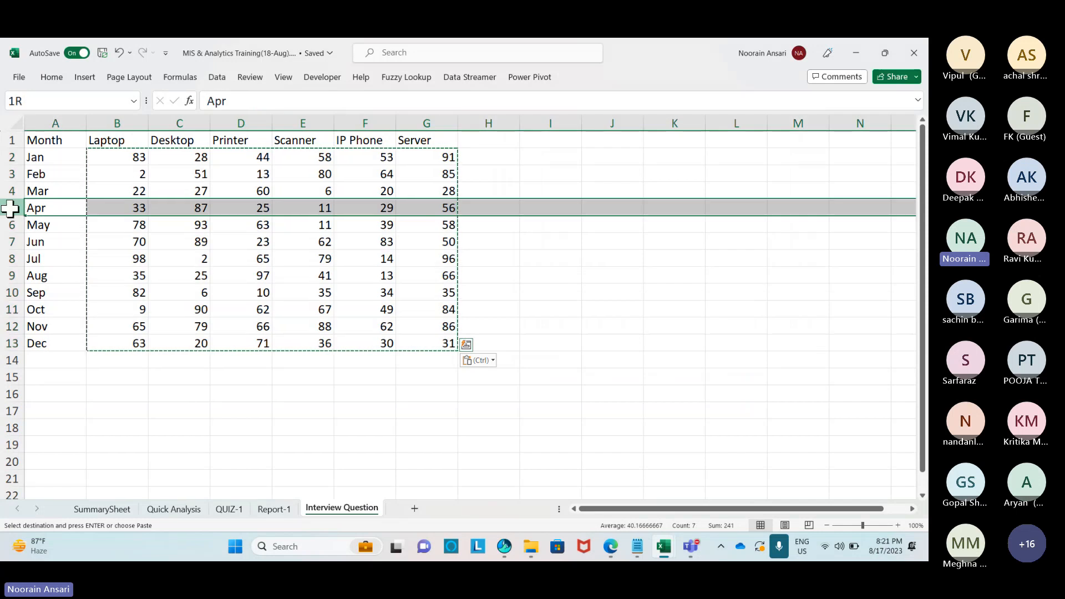
pyautogui.press('Escape')
pyautogui.hotkey('ctrl', '+')
pyautogui.press('Up')
pyautogui.press('Down')
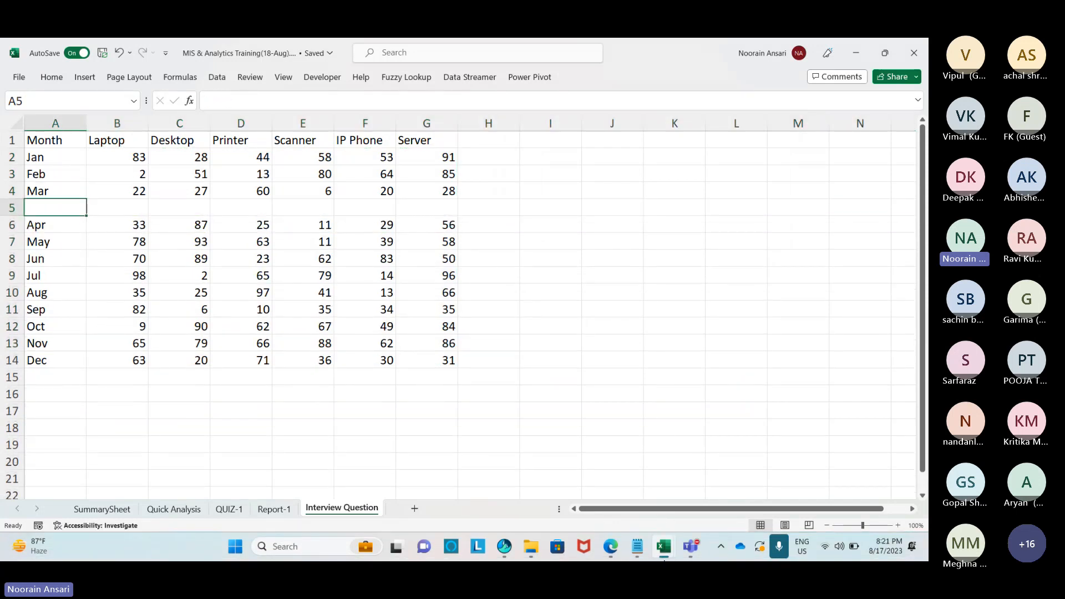
pyautogui.write('Q1')
pyautogui.press('Return')
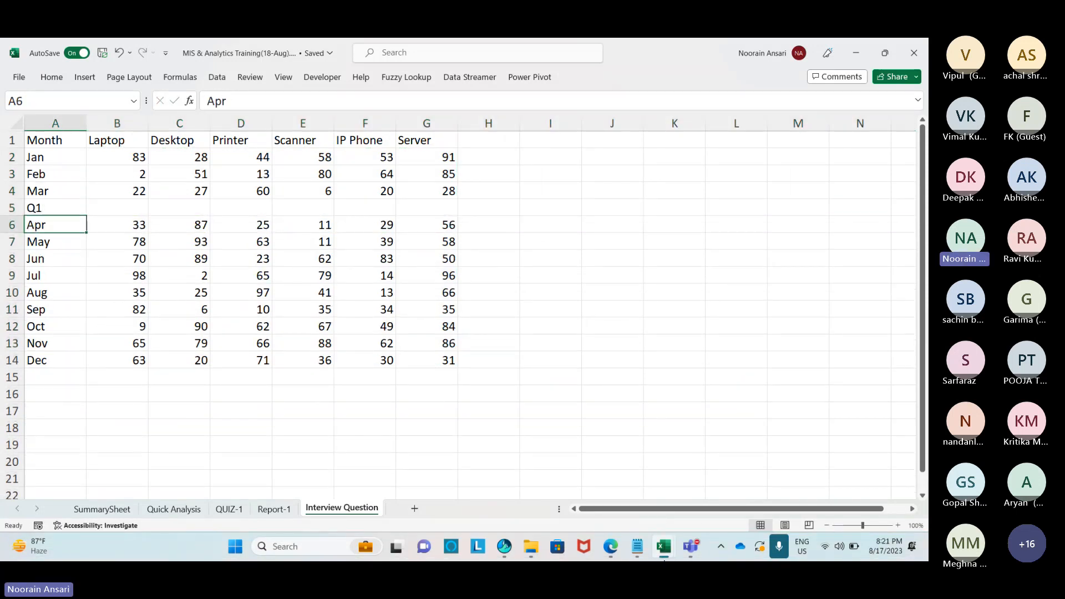
pyautogui.press('Down')
pyautogui.press('Down')
pyautogui.press('Down')
pyautogui.hotkey('shift', 'space')
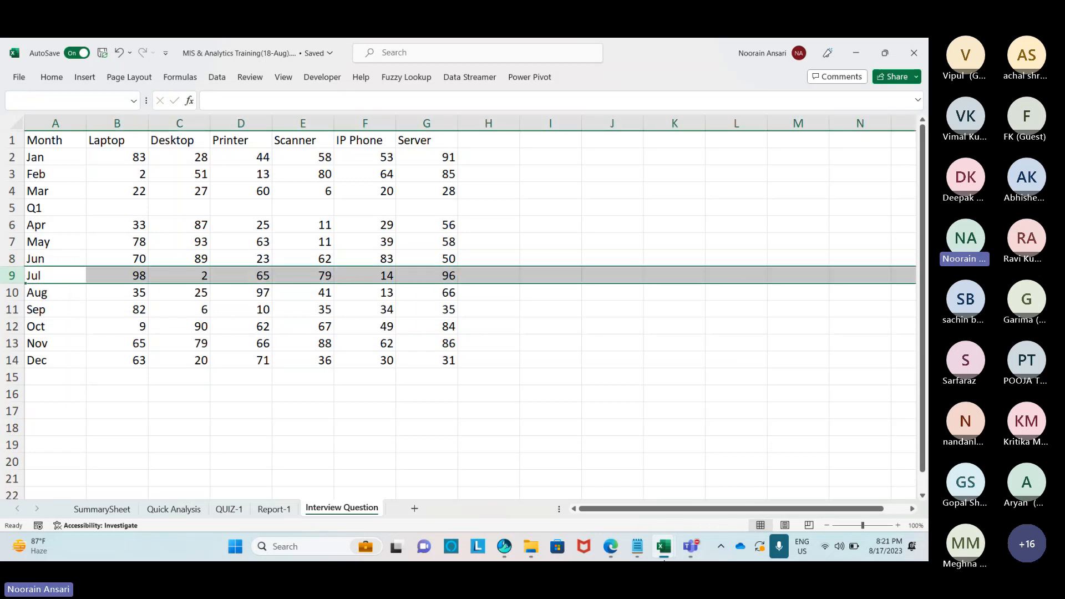
pyautogui.hotkey('ctrl', '+')
pyautogui.press('Up')
pyautogui.press('Down')
pyautogui.write('Q2')
pyautogui.press('Return')
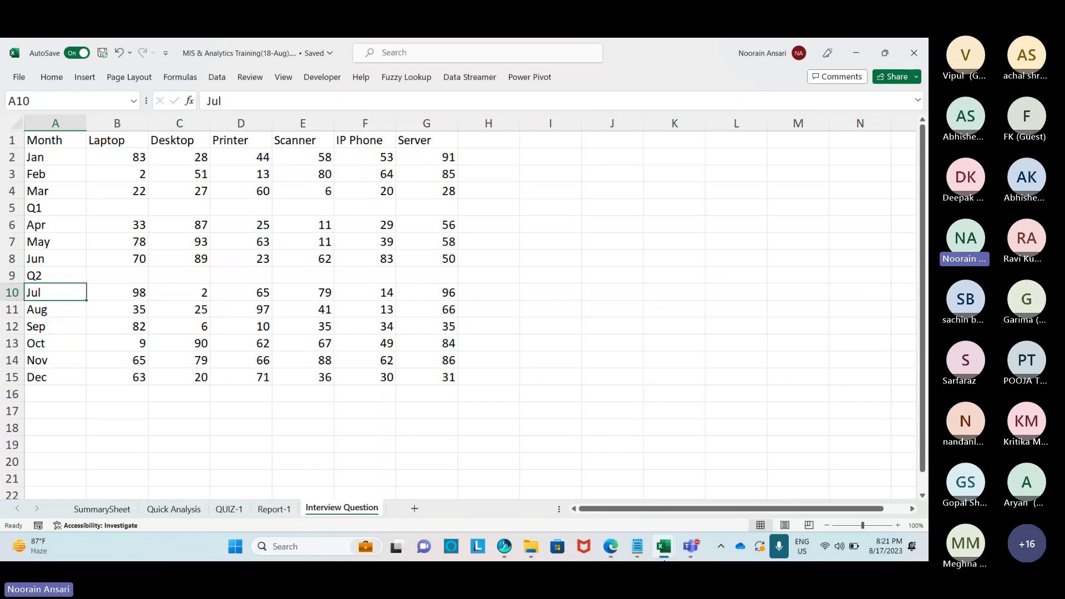
# Insert a Q3 row above Oct and add a Q4 label below Dec.
pyautogui.press('Down')
pyautogui.press('Down')
pyautogui.press('Down')
pyautogui.hotkey('shift', 'space')
pyautogui.hotkey('ctrl', 'shift', '+')
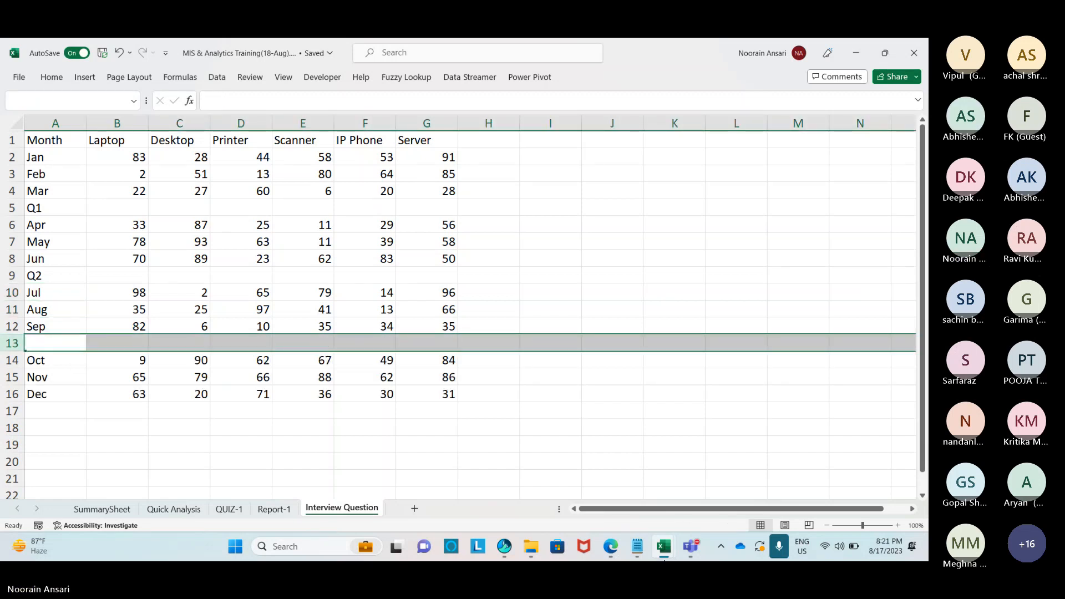
pyautogui.write('Q3')
pyautogui.press('Return')
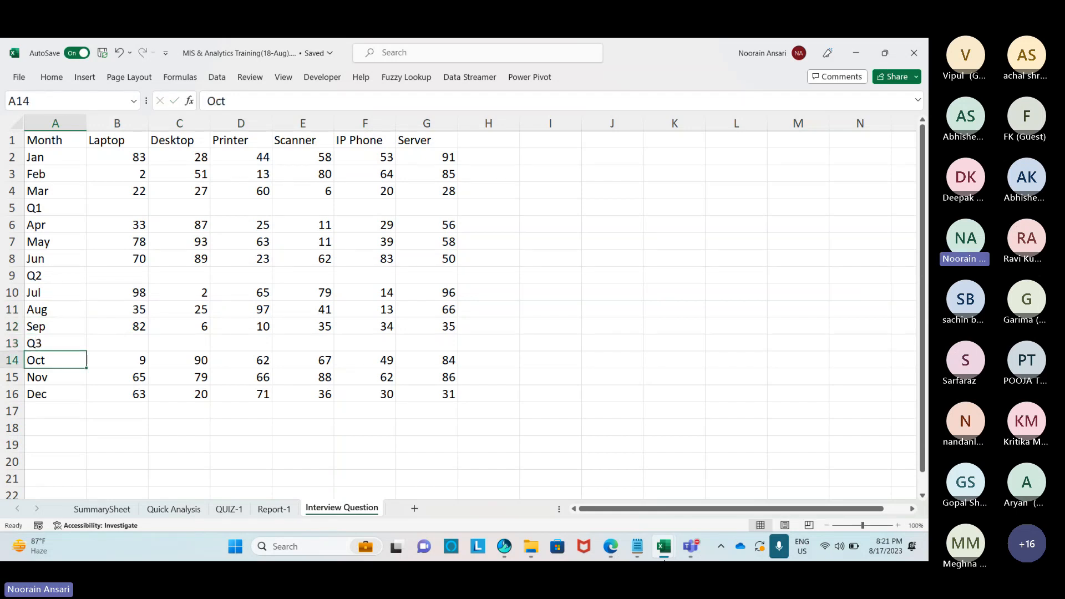
pyautogui.press('Down')
pyautogui.press('Down')
pyautogui.press('Down')
pyautogui.write('Q')
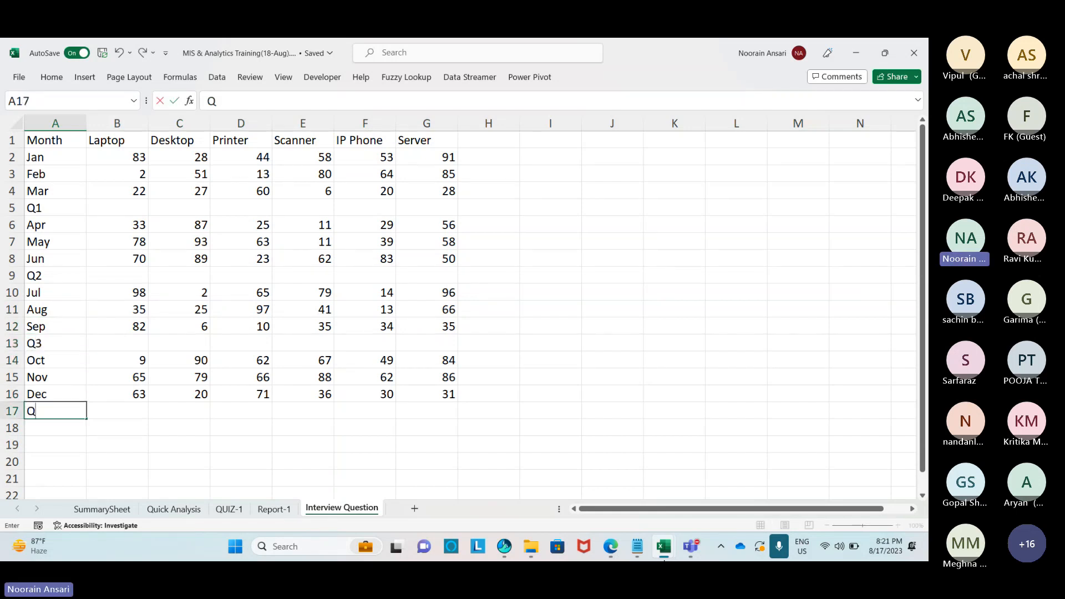
pyautogui.write('4')
pyautogui.press('Return')
# Select the whole table A1:G17 and open the Go To dialog.
pyautogui.hotkey('ctrl', 'Up')
pyautogui.hotkey('ctrl', 'Up')
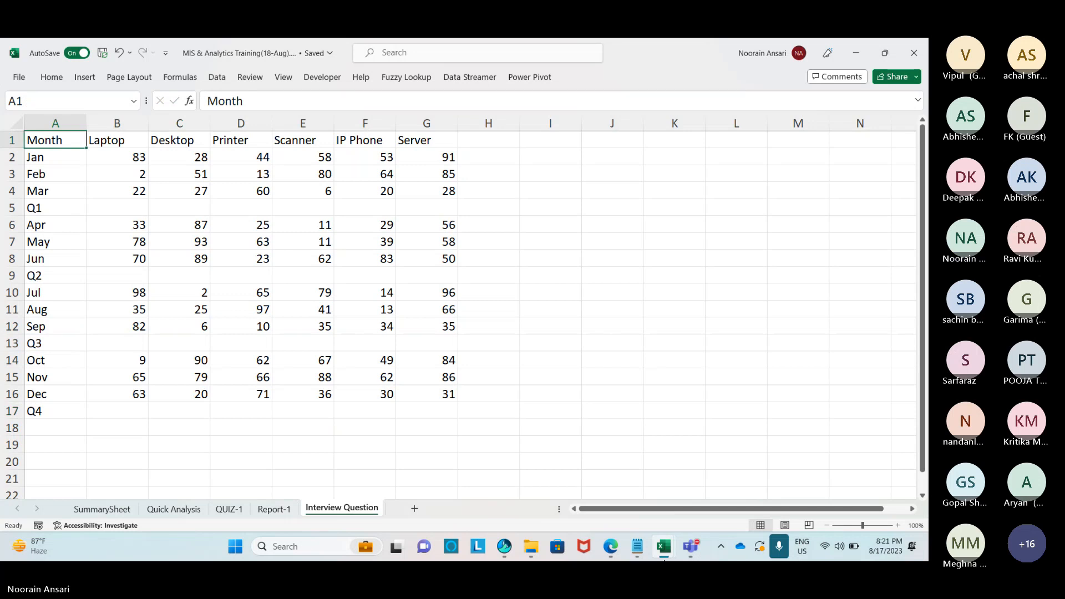
pyautogui.hotkey('ctrl', 'shift', 'Right')
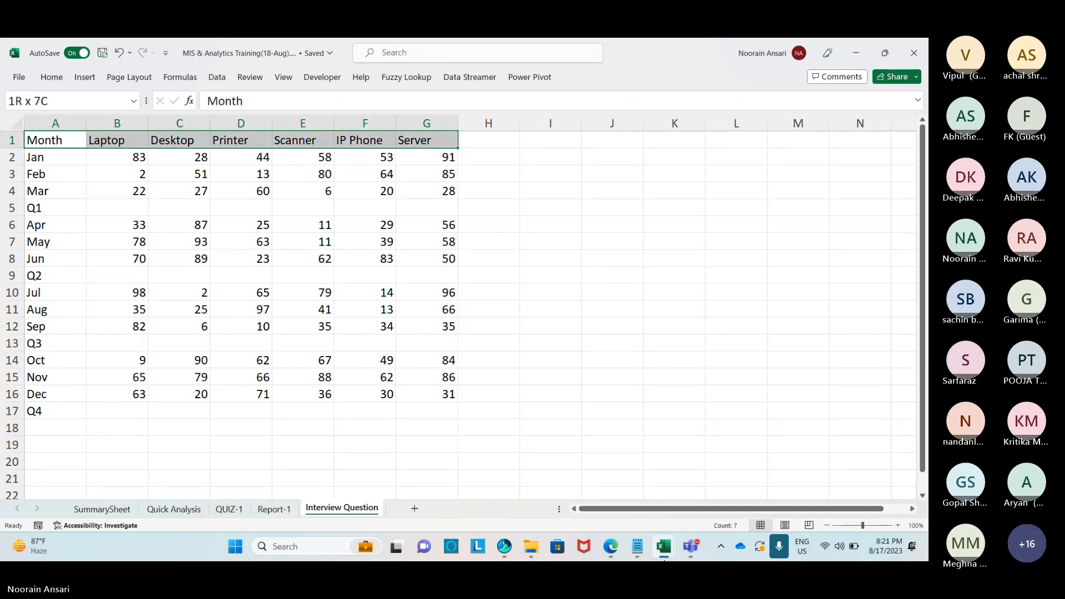
pyautogui.hotkey('ctrl', 'shift', 'Down')
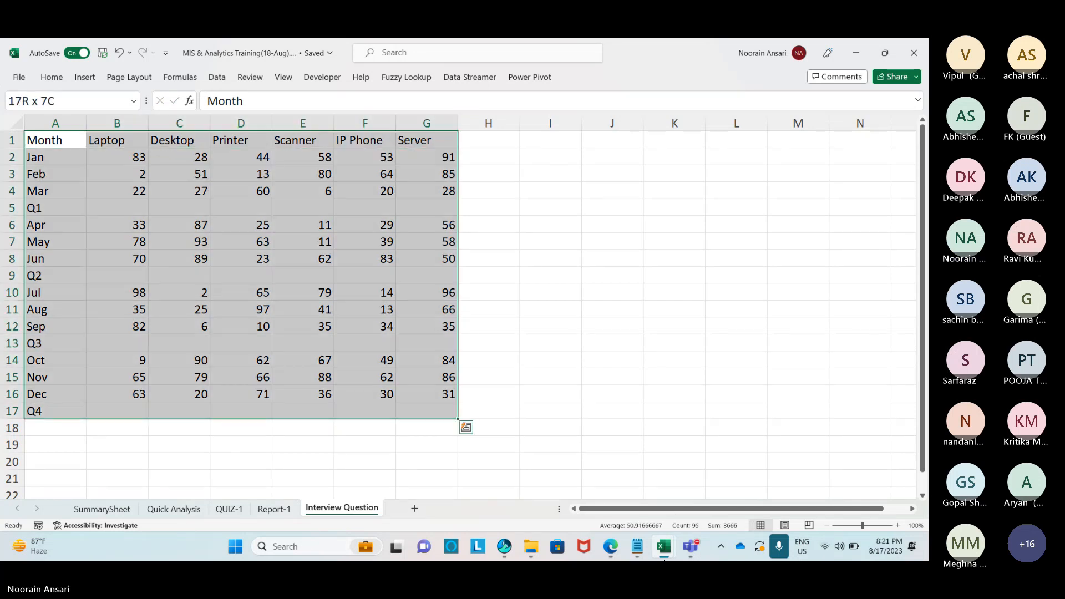
pyautogui.hotkey('ctrl', 'g')
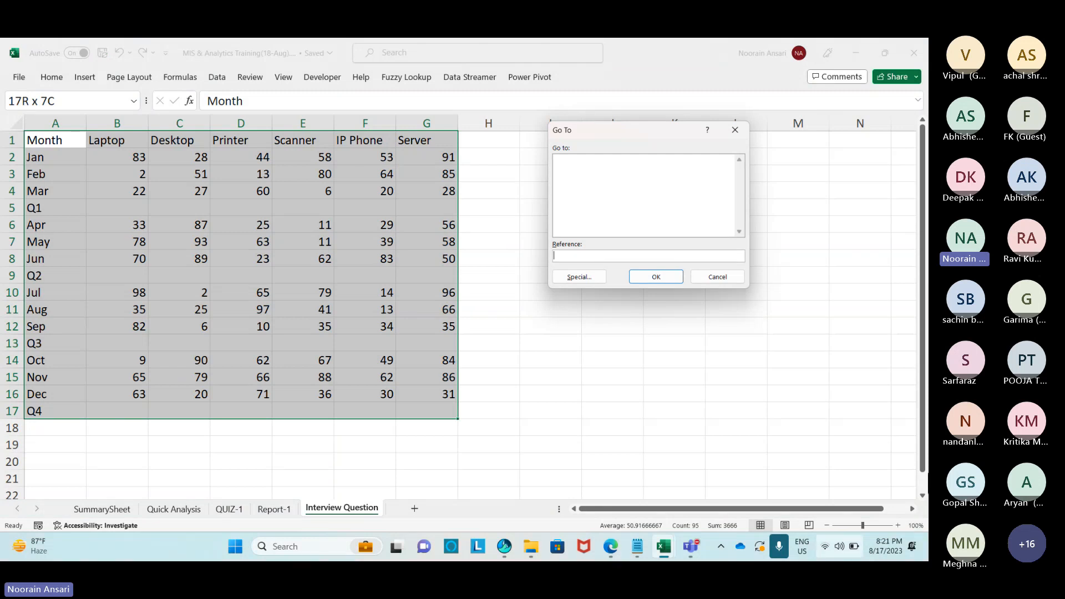
# Select the table's blank cells with Go To Special > Blanks and fill them light orange.
pyautogui.click(579, 276)
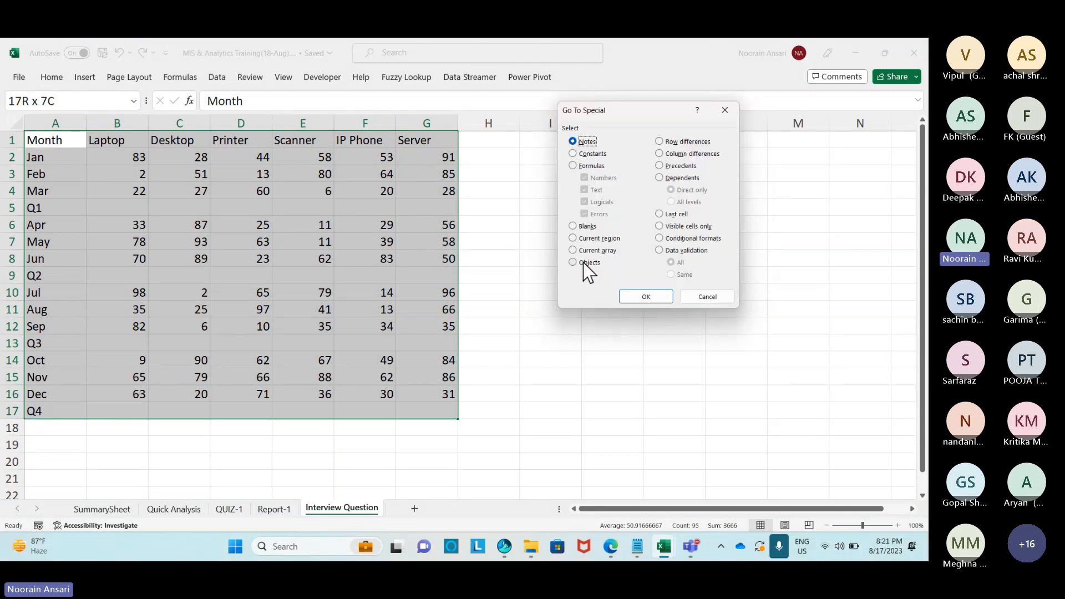
pyautogui.click(575, 227)
pyautogui.click(636, 300)
pyautogui.click(60, 80)
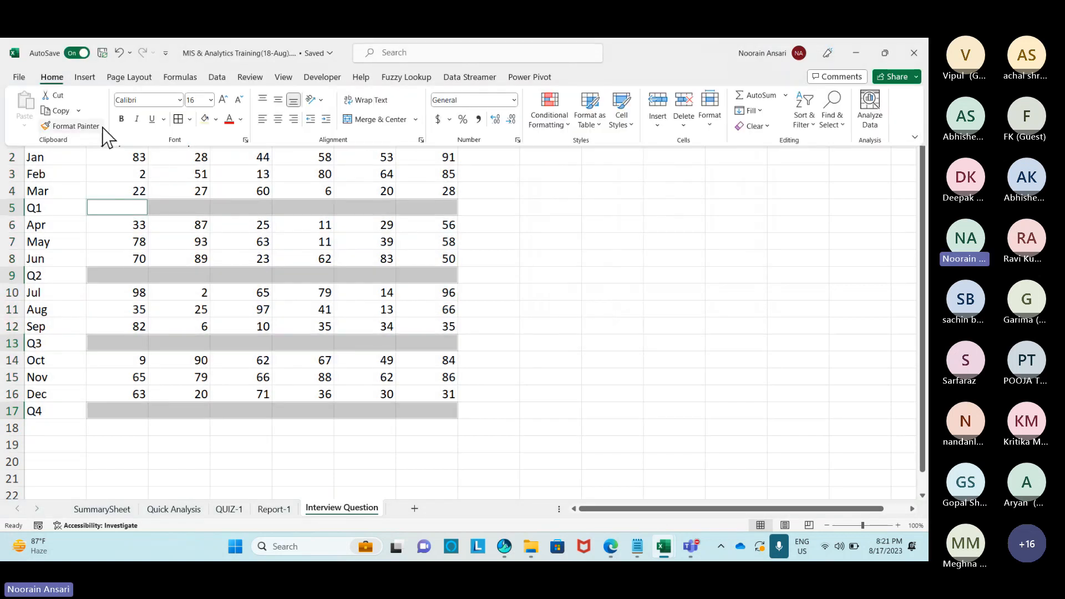
pyautogui.click(216, 120)
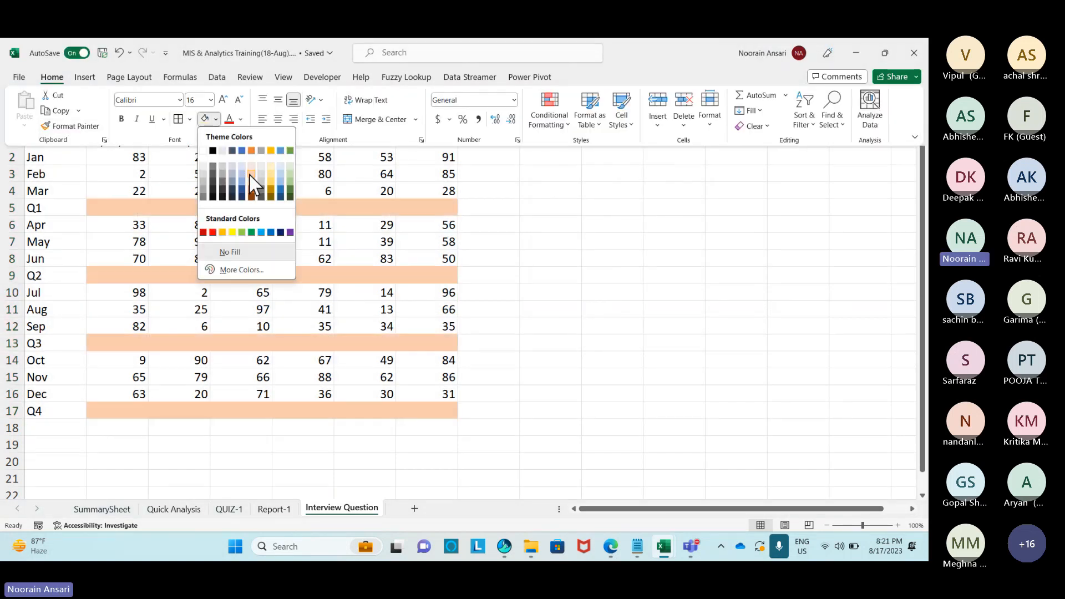
pyautogui.click(251, 174)
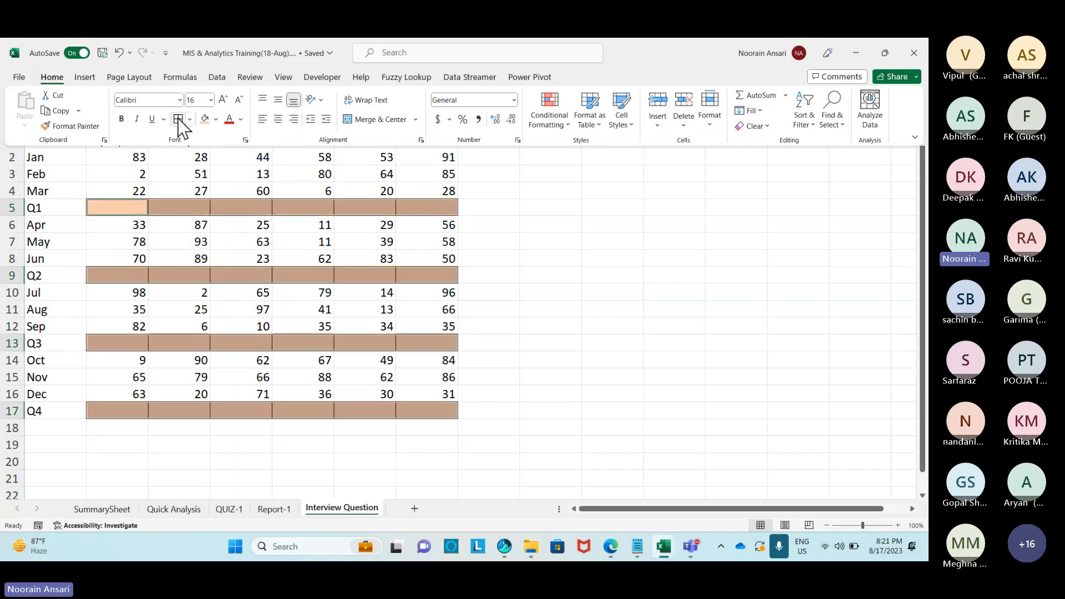
pyautogui.click(555, 214)
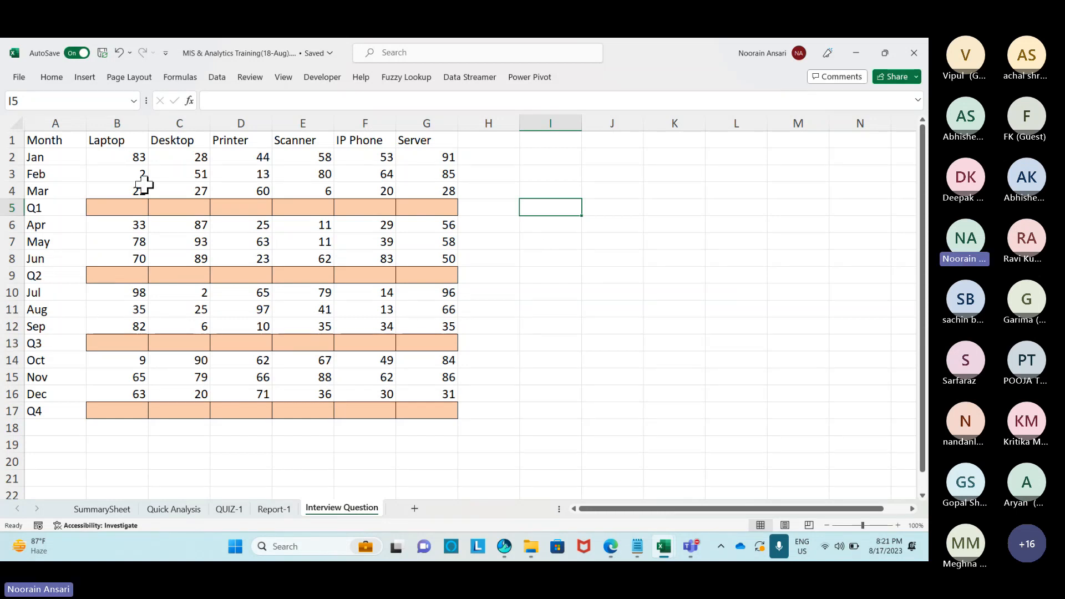
# Inspect the empty B–G cells of the Q1 row.
pyautogui.click(119, 206)
pyautogui.click(186, 206)
pyautogui.click(244, 204)
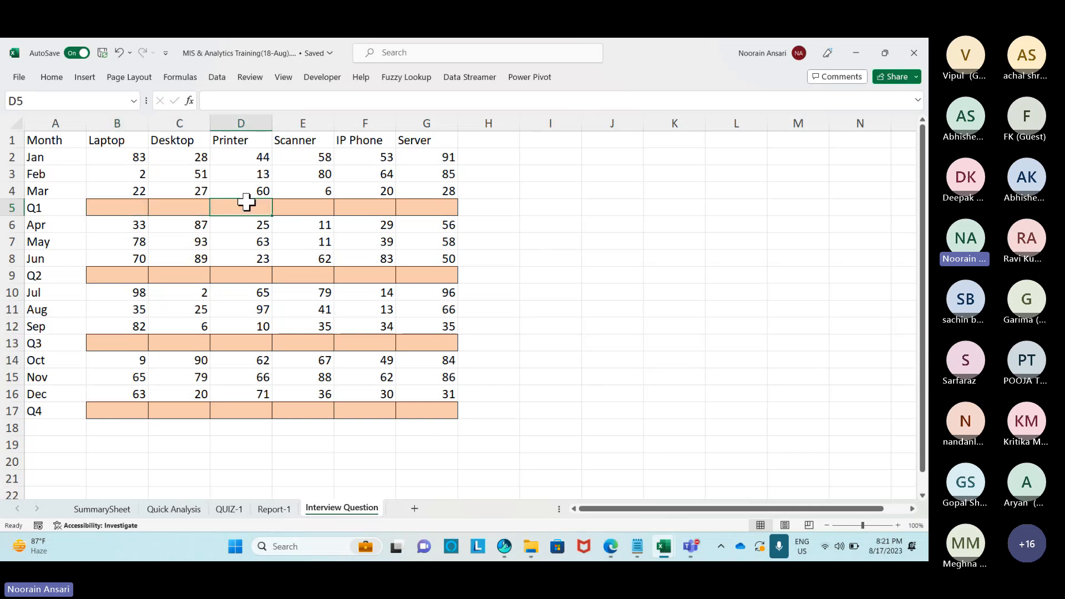
pyautogui.click(308, 202)
pyautogui.click(364, 204)
pyautogui.click(411, 204)
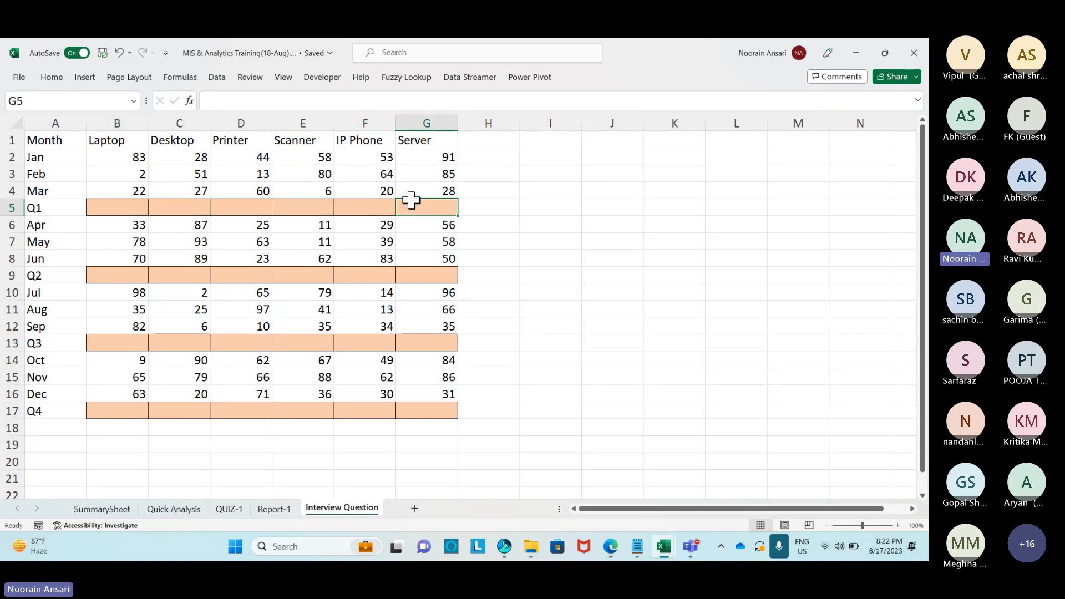
# Select the blank quarter-row cells via Go To Special, AutoSum them, then delete those totals.
pyautogui.moveTo(43, 139); pyautogui.dragTo(428, 411)
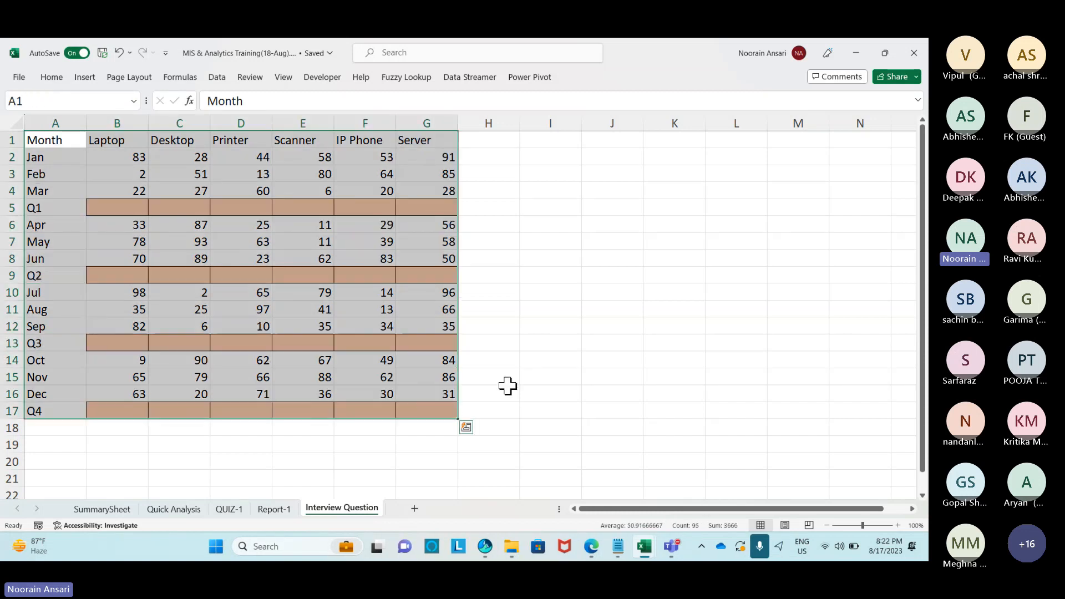
pyautogui.hotkey('ctrl', 'g')
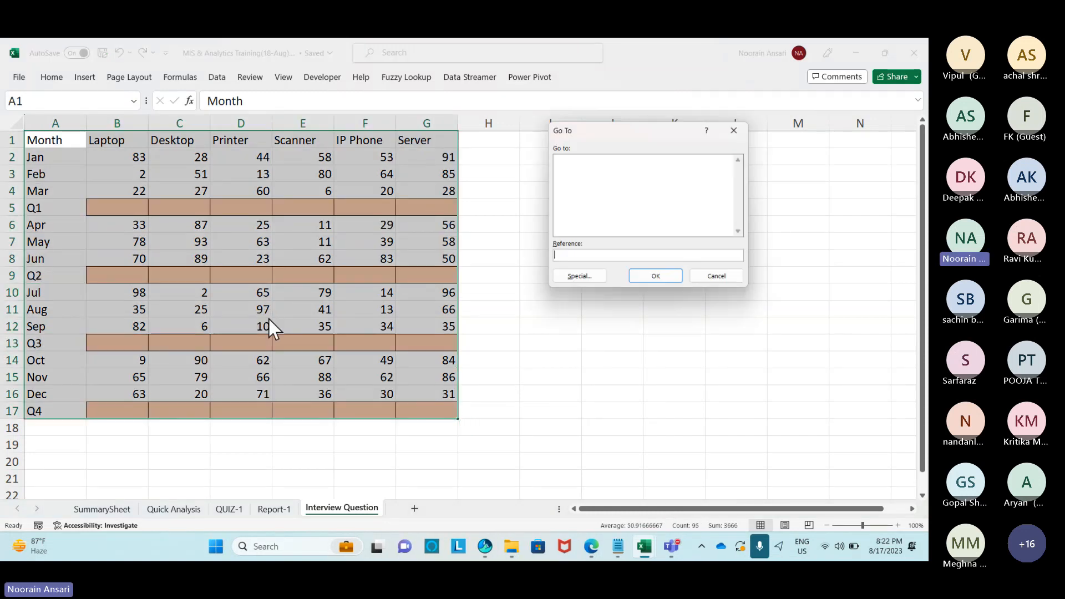
pyautogui.click(574, 281)
pyautogui.click(574, 228)
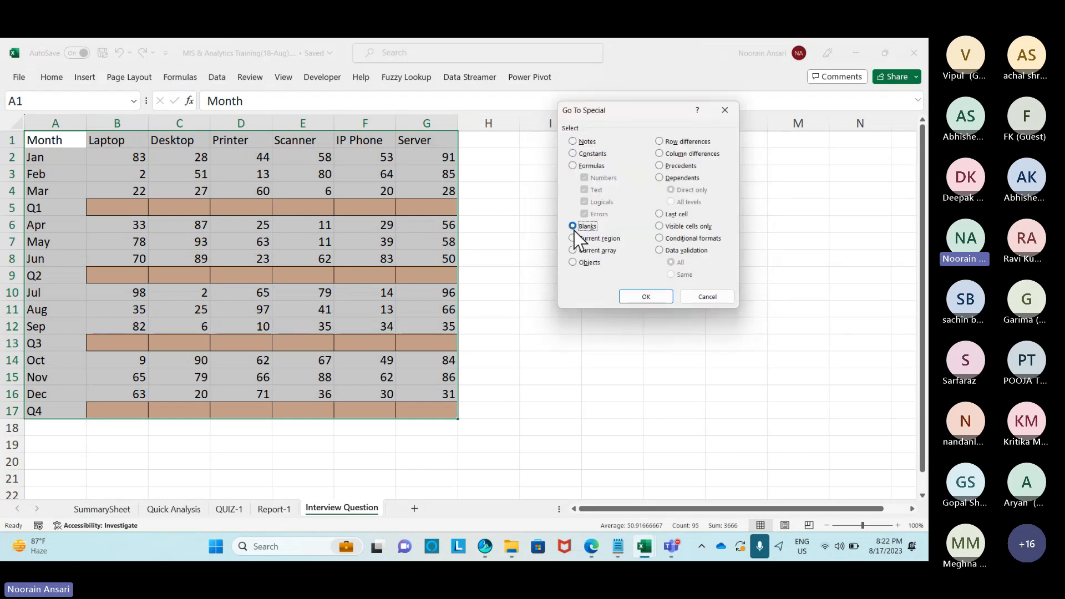
pyautogui.click(643, 296)
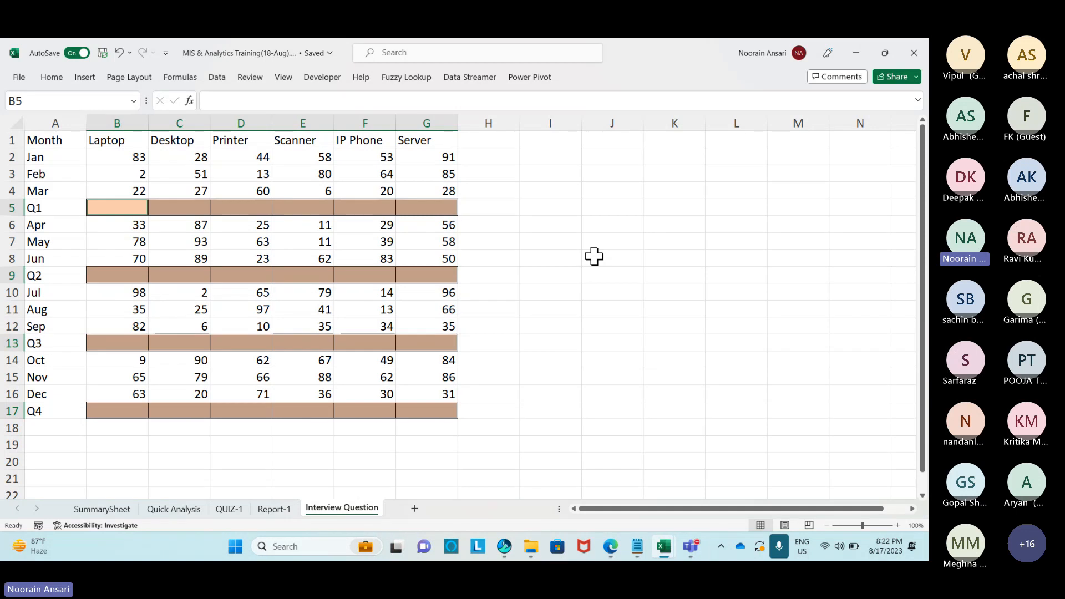
pyautogui.hotkey('alt', '=')
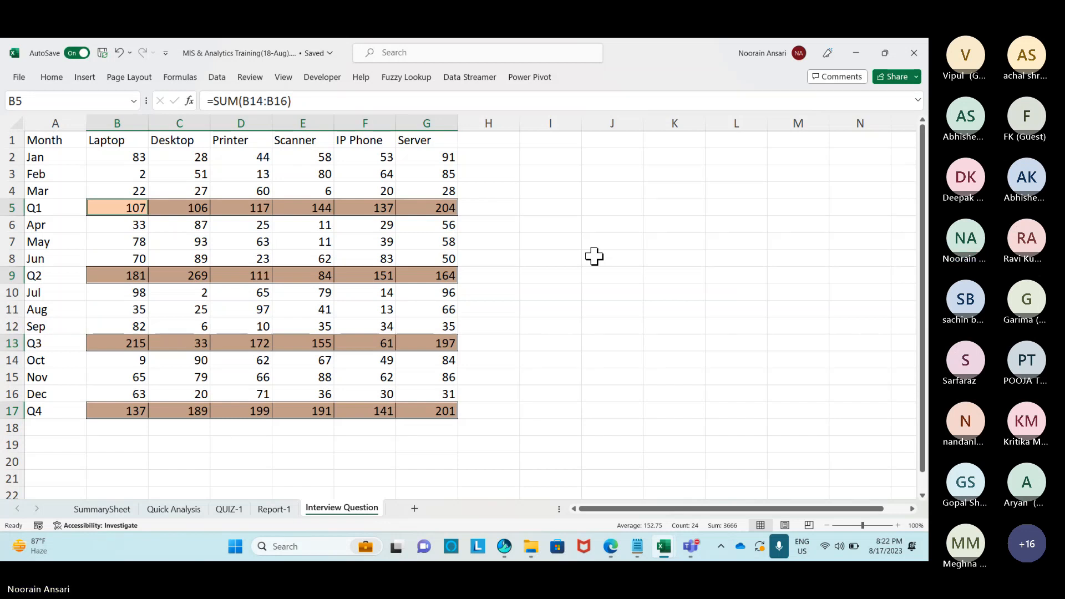
pyautogui.press('Delete')
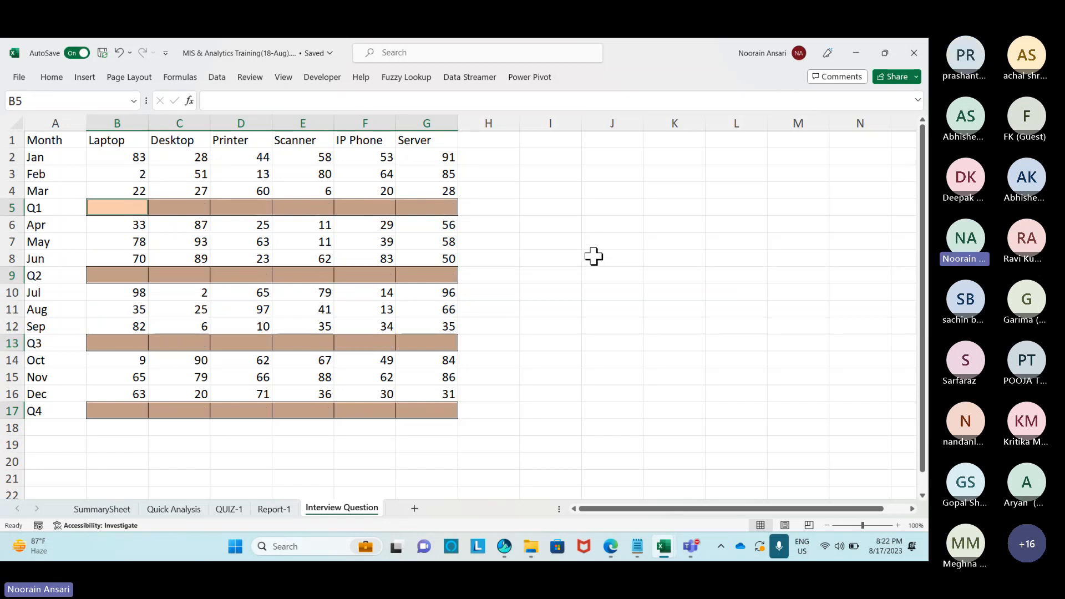
# Enter 'Step-1' in J2 and its instruction 'Press ctrl+G' in K2.
pyautogui.click(593, 243)
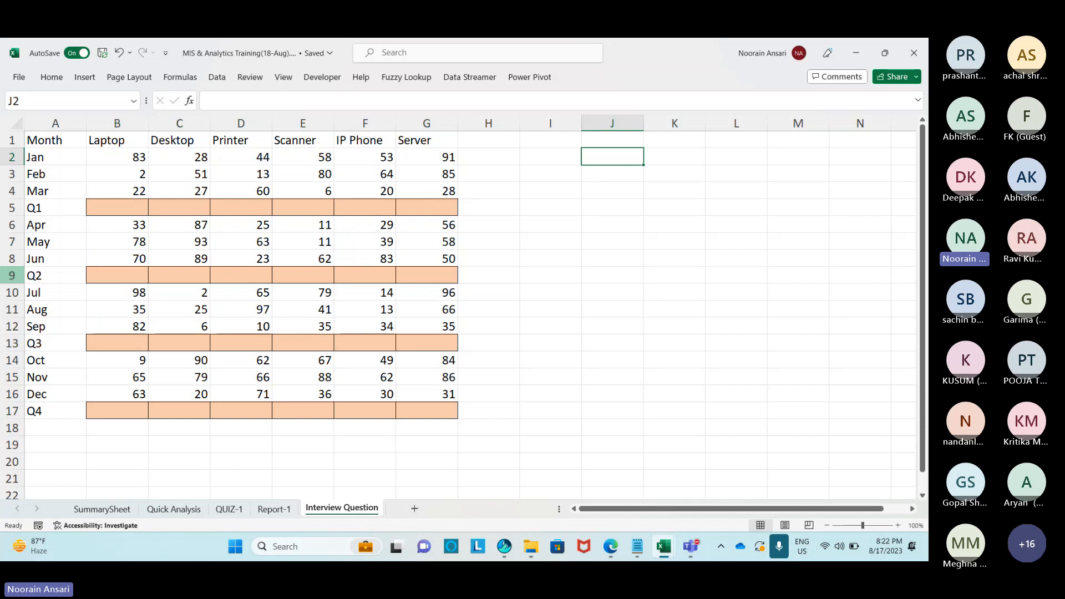
pyautogui.write('Step-1')
pyautogui.press('Return')
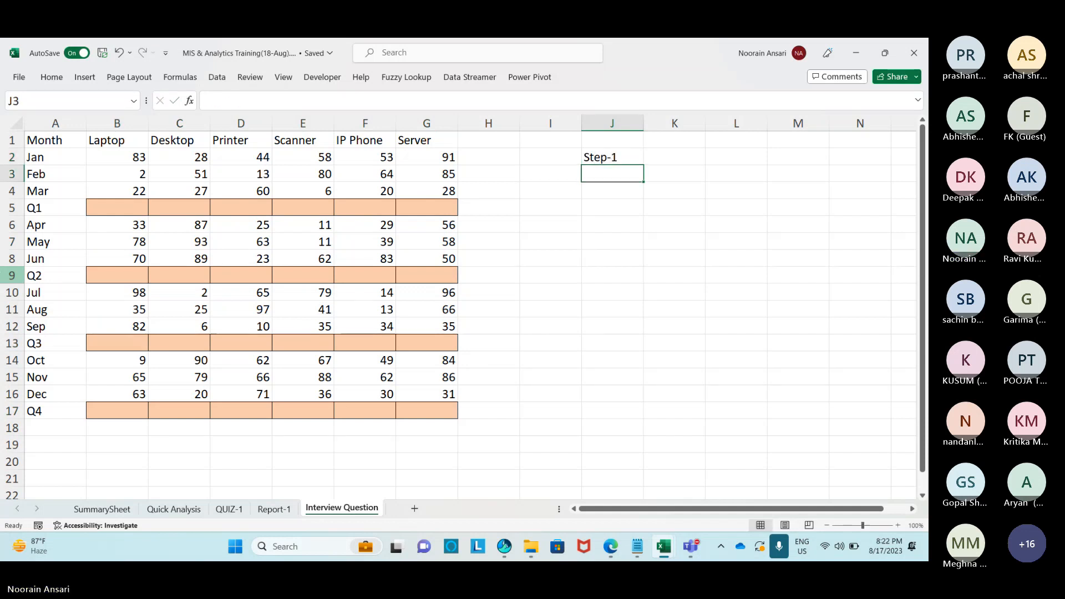
pyautogui.press('Up')
pyautogui.press('Right')
pyautogui.write('C')
pyautogui.write('Ore')
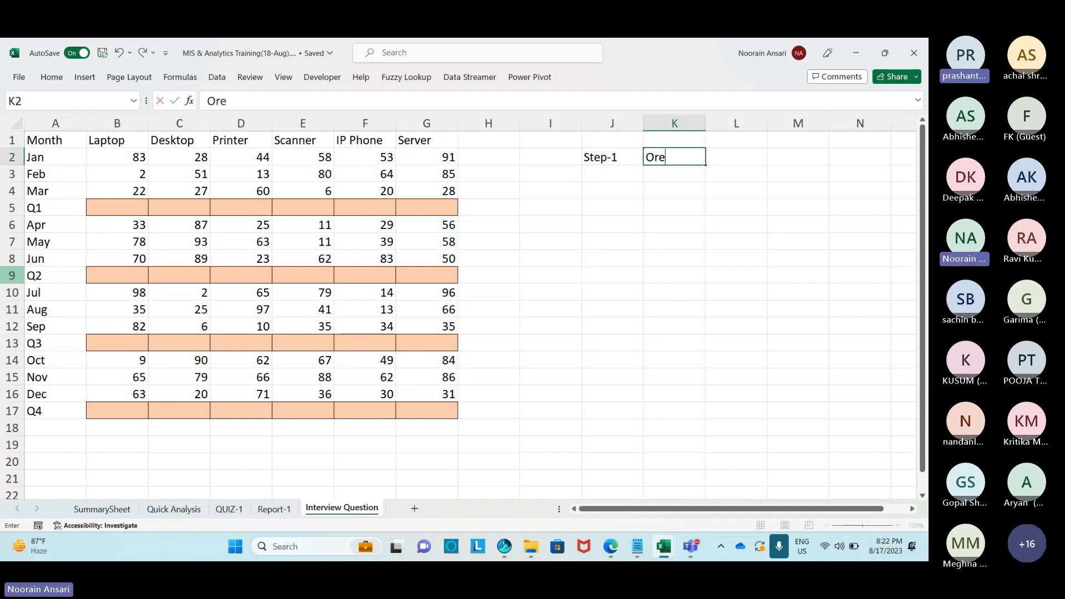
pyautogui.press('BackSpace')
pyautogui.press('BackSpace')
pyautogui.press('BackSpace')
pyautogui.write('Press c')
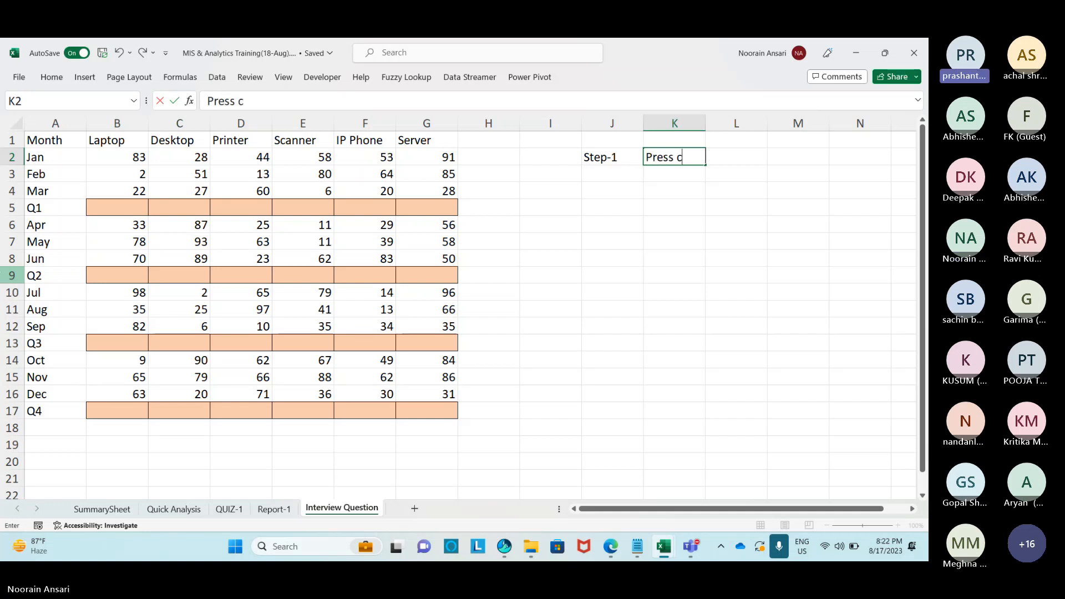
pyautogui.write('trl+G')
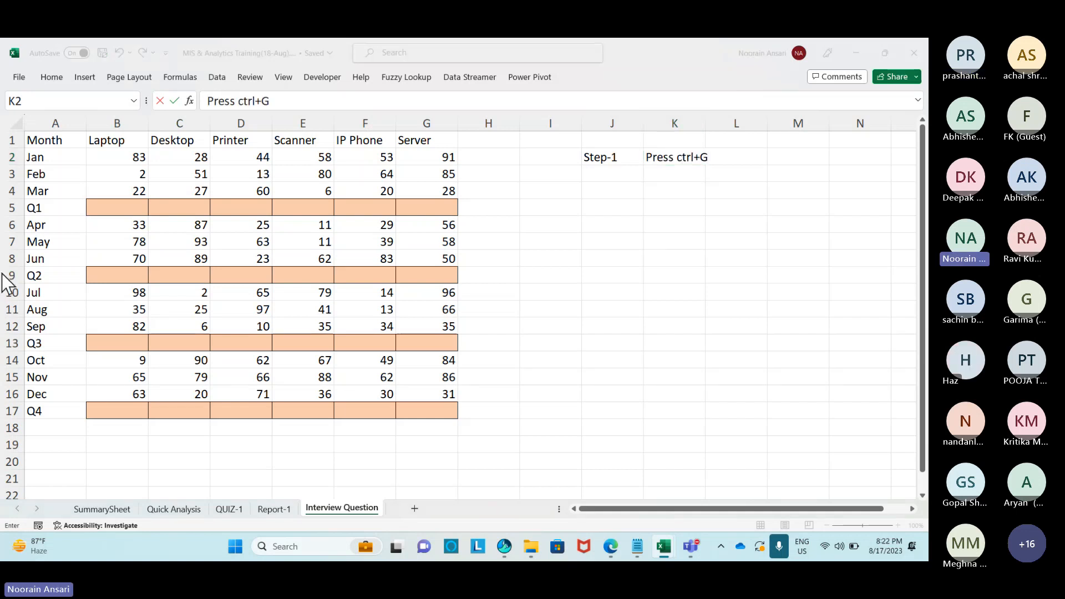
# Mute all participants in the Teams meeting, then return to the spreadsheet.
pyautogui.hotkey('alt', 'Tab')
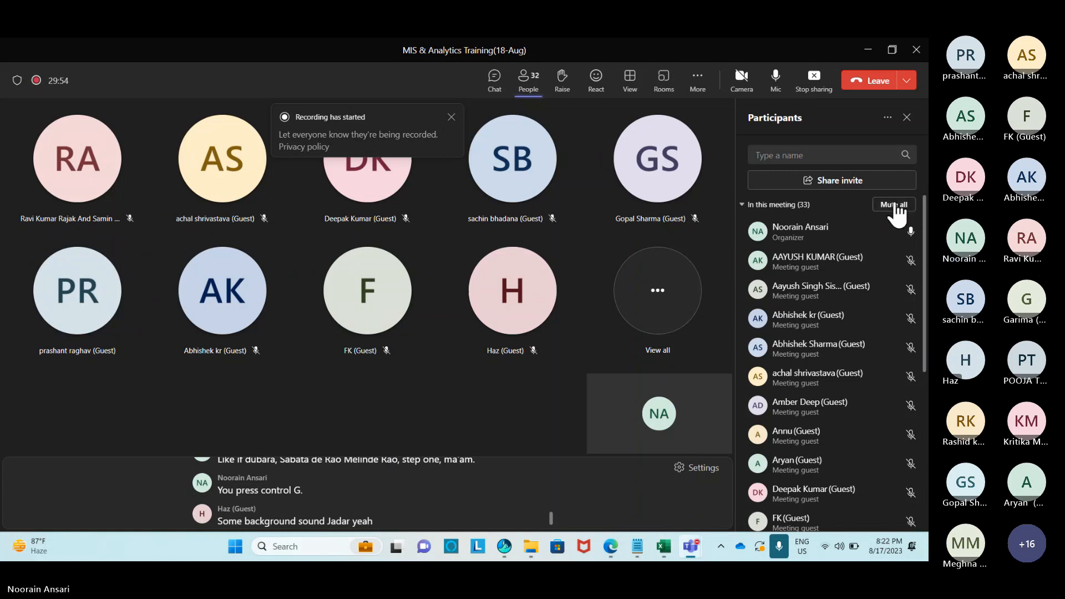
pyautogui.click(895, 205)
pyautogui.click(543, 307)
pyautogui.hotkey('alt', 'Tab')
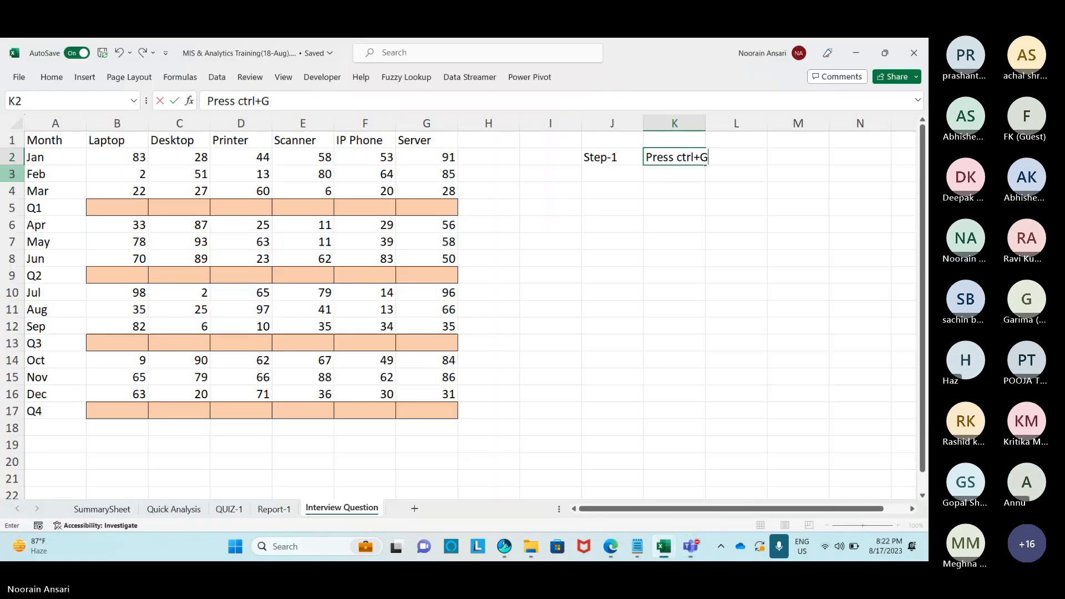
# Commit K2, then enter 'Step-2' in J3 and 'Select Blank Cell' in K3.
pyautogui.click(678, 193)
pyautogui.click(594, 178)
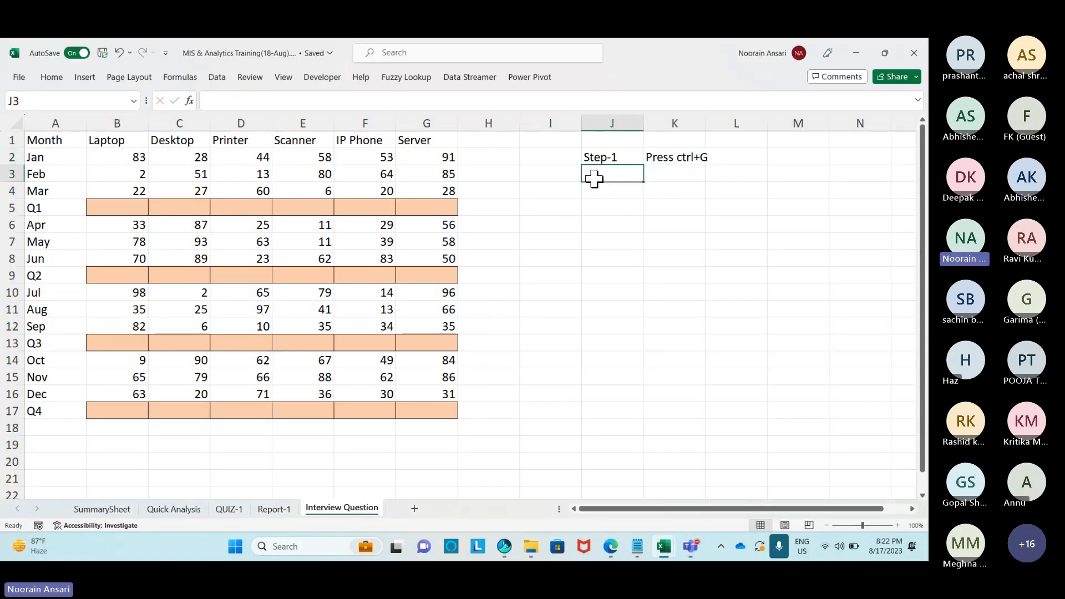
pyautogui.write('Step')
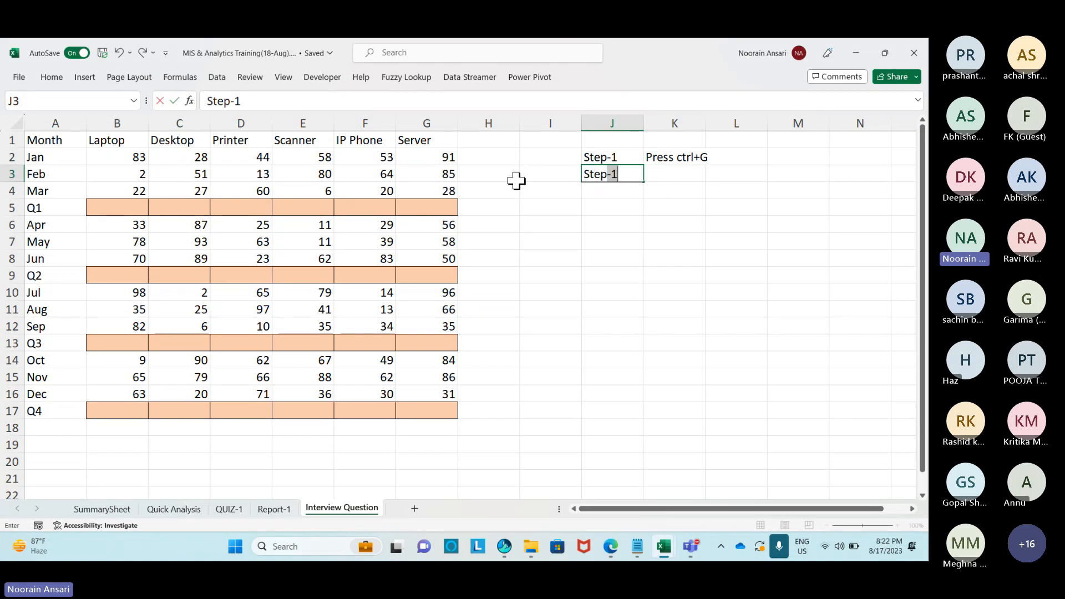
pyautogui.write('-2')
pyautogui.hotkey('ctrl', 'Return')
pyautogui.press('Tab')
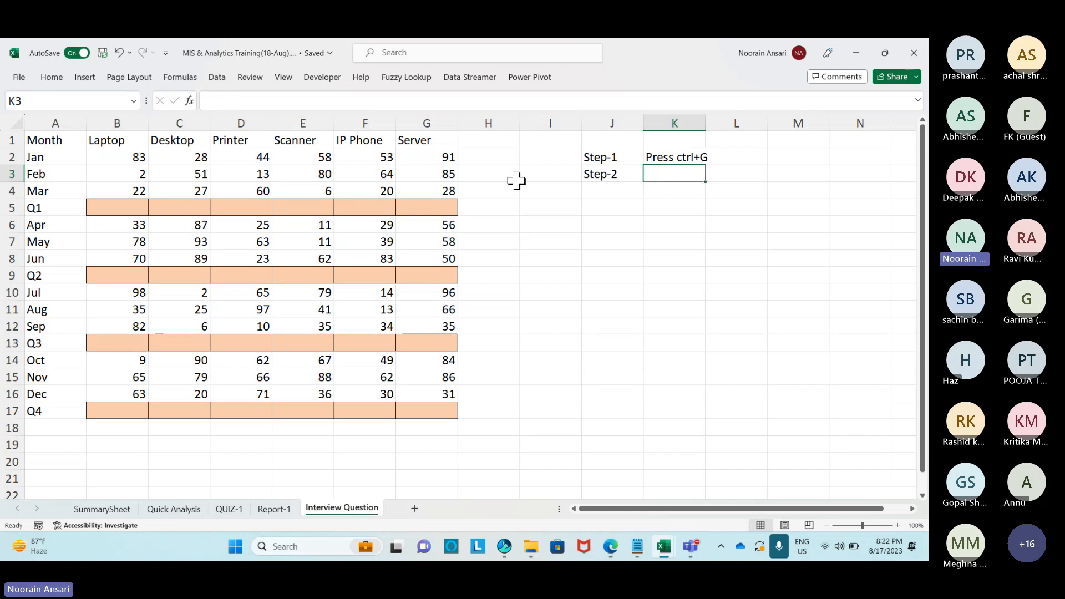
pyautogui.write('Select ')
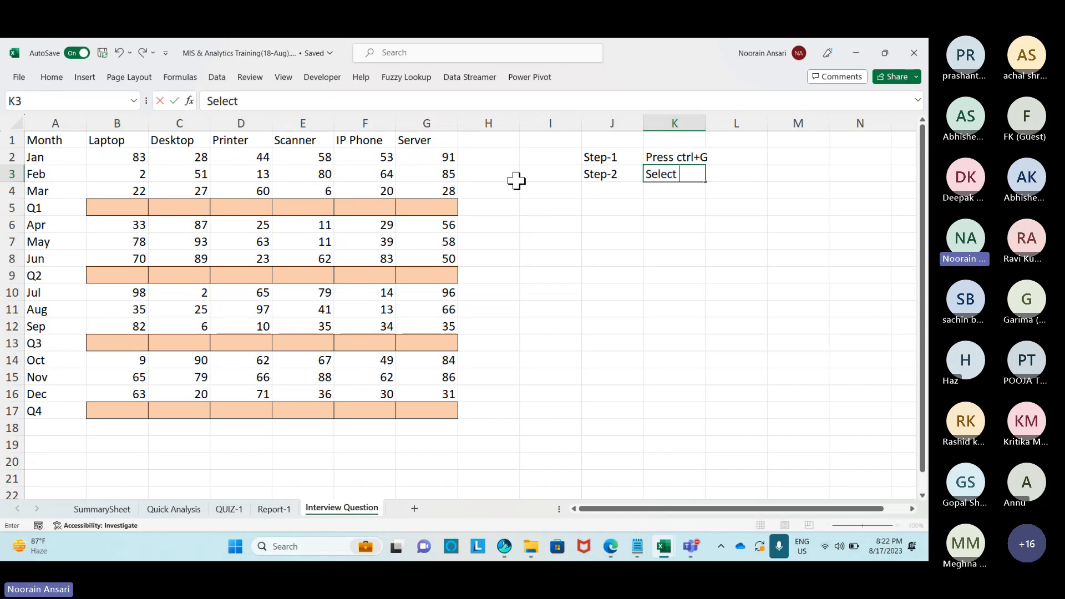
pyautogui.write('Blank Cell')
pyautogui.press('Return')
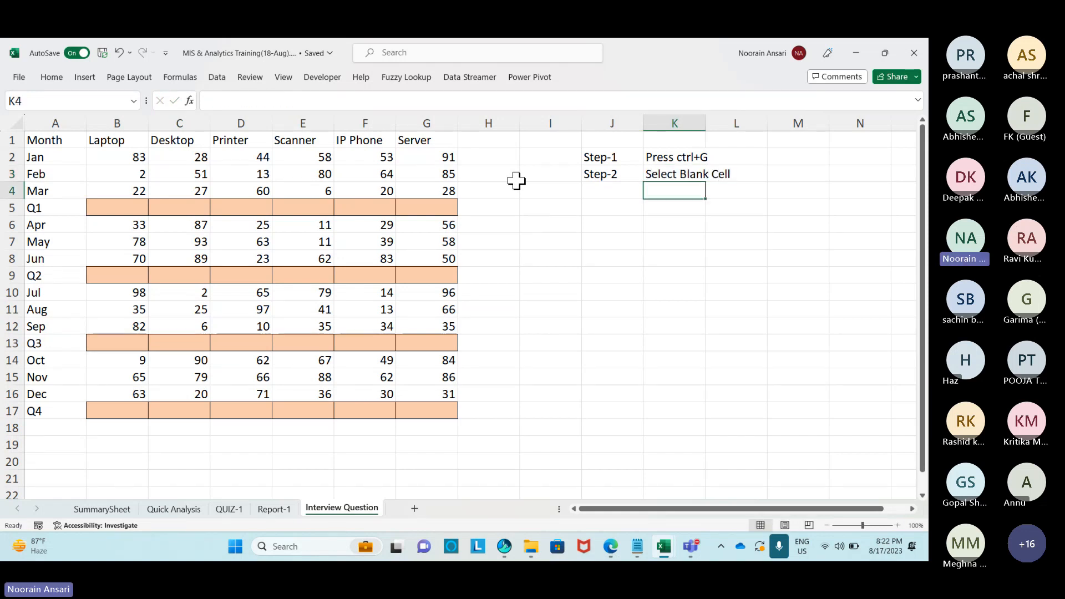
# Enter 'Step-3' in J4 and 'Press F2 and Alt+=' in K4.
pyautogui.press('Left')
pyautogui.write('Step-3')
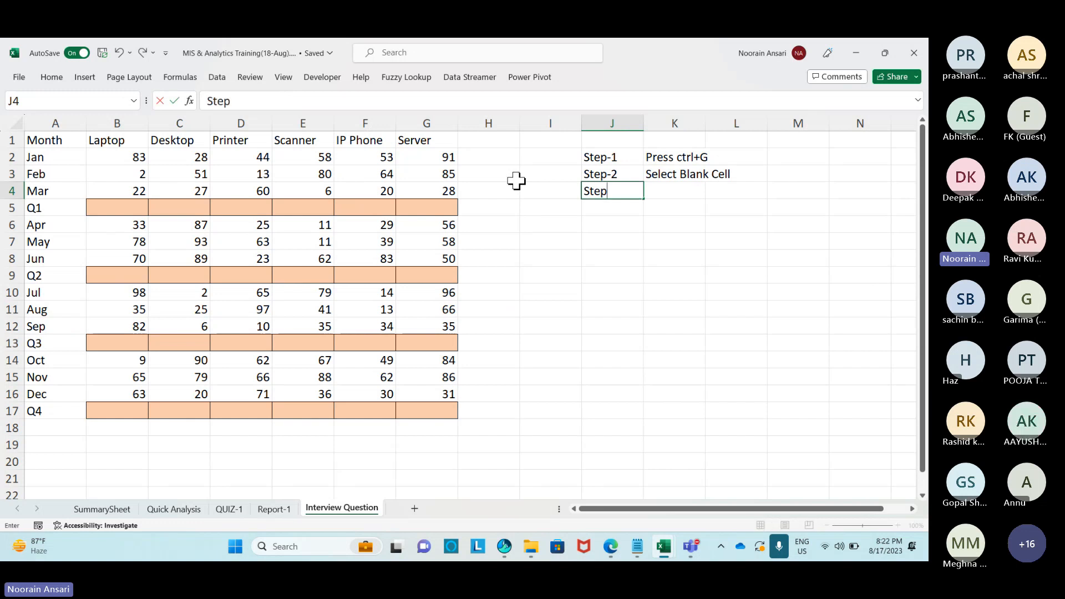
pyautogui.press('Return')
pyautogui.press('Up')
pyautogui.press('Right')
pyautogui.write('Press F')
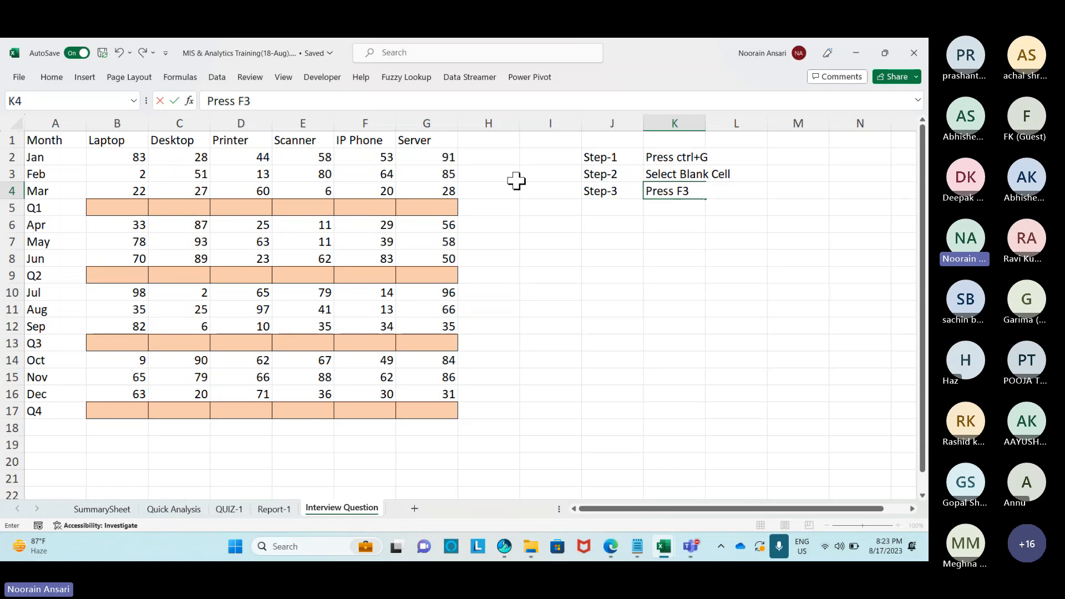
pyautogui.write('2 and A')
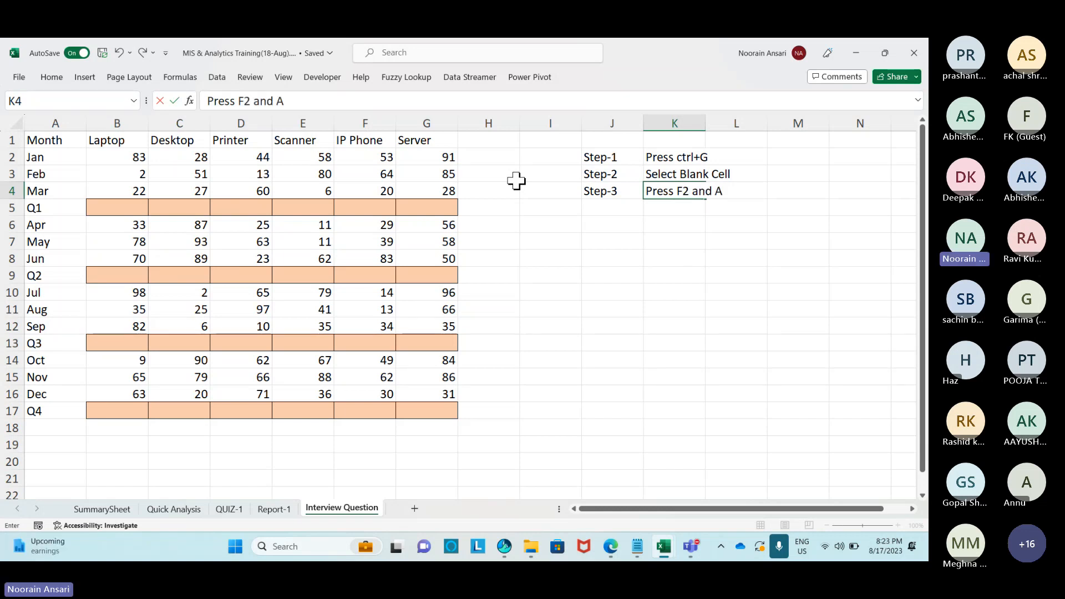
pyautogui.write('lt+=')
pyautogui.press('Return')
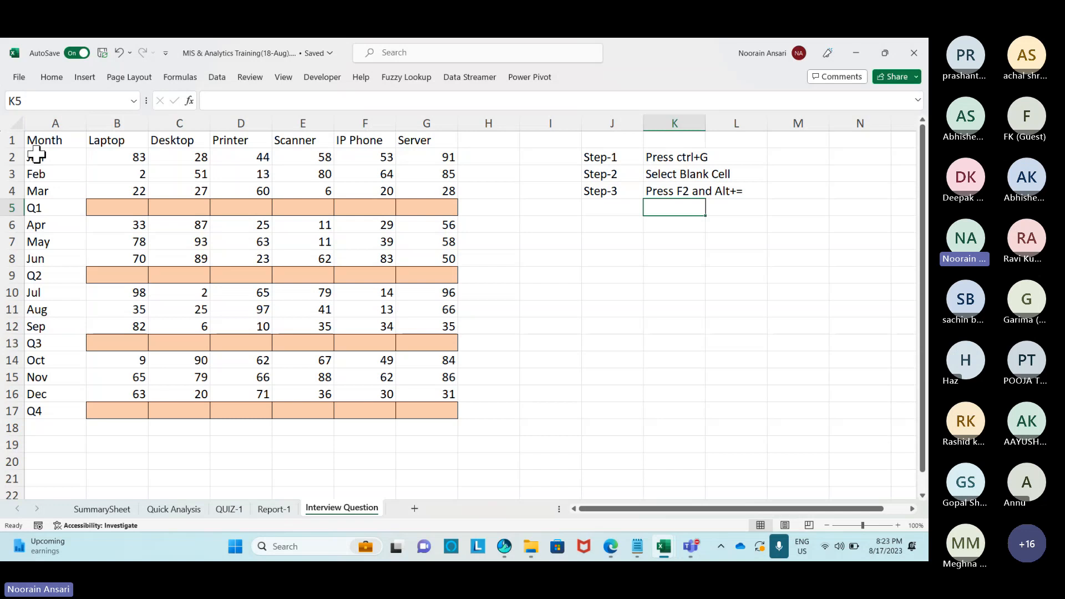
# Select the blank cells in A1:G17 with Go To Special and AutoSum them all at once.
pyautogui.moveTo(39, 140); pyautogui.dragTo(438, 415)
pyautogui.hotkey('ctrl', 'g')
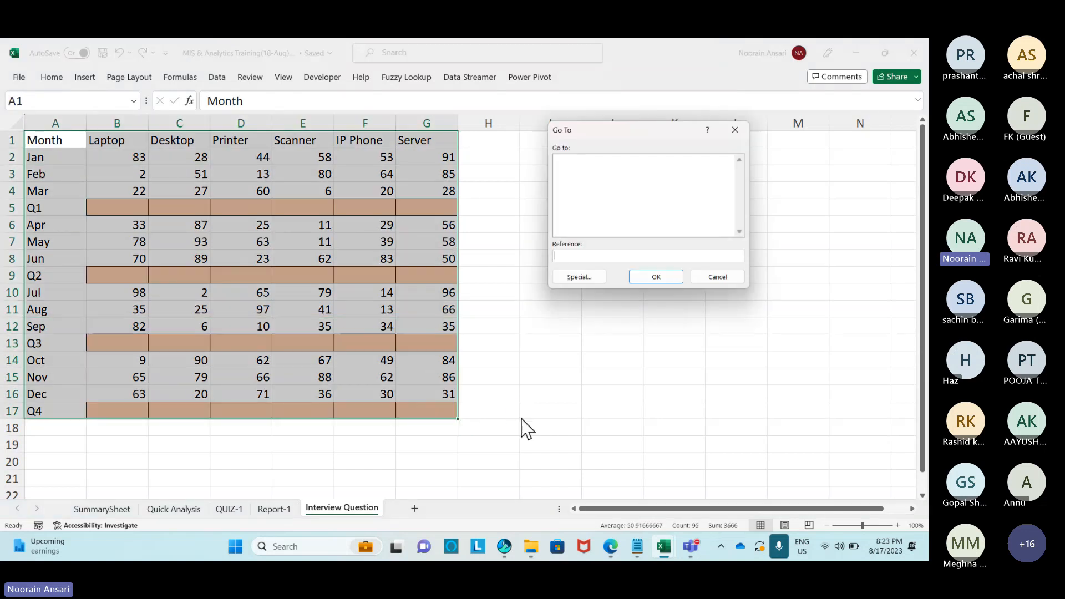
pyautogui.click(597, 278)
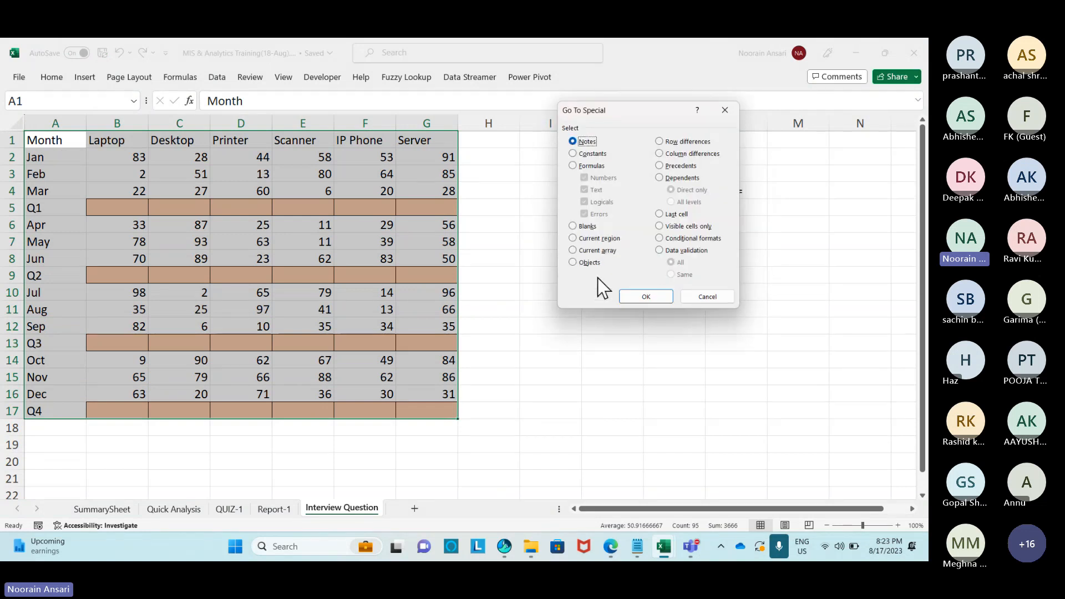
pyautogui.click(575, 227)
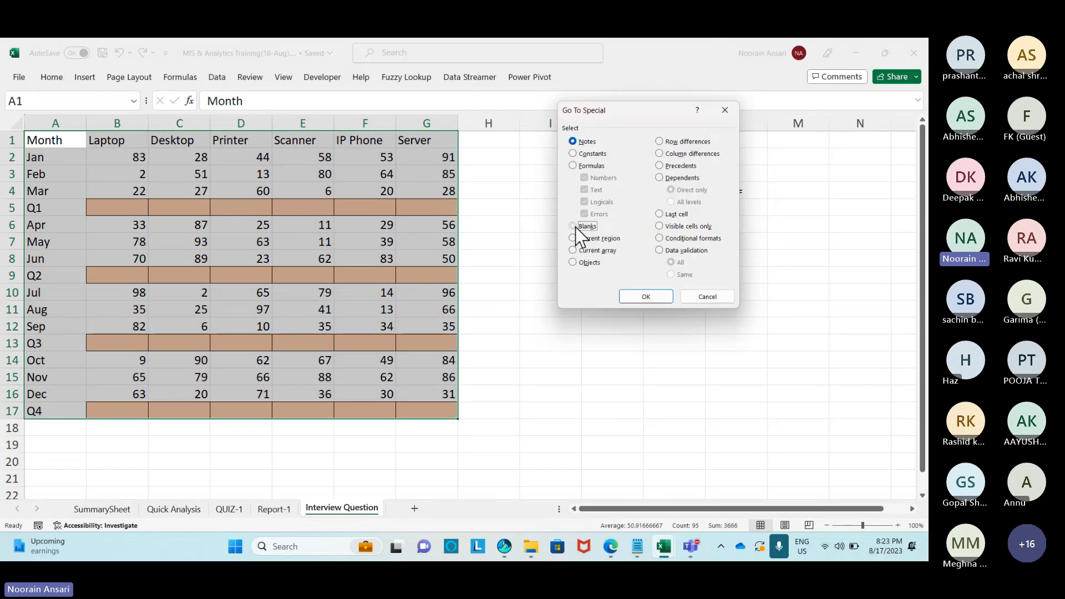
pyautogui.click(634, 296)
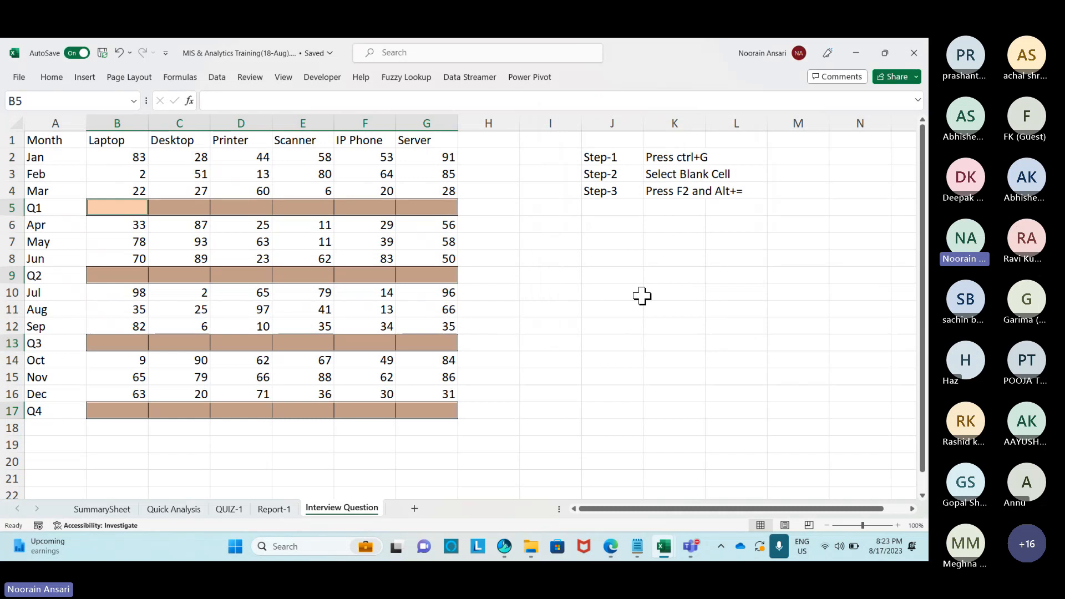
pyautogui.press('F2')
pyautogui.hotkey('alt', '=')
pyautogui.hotkey('ctrl', 'Return')
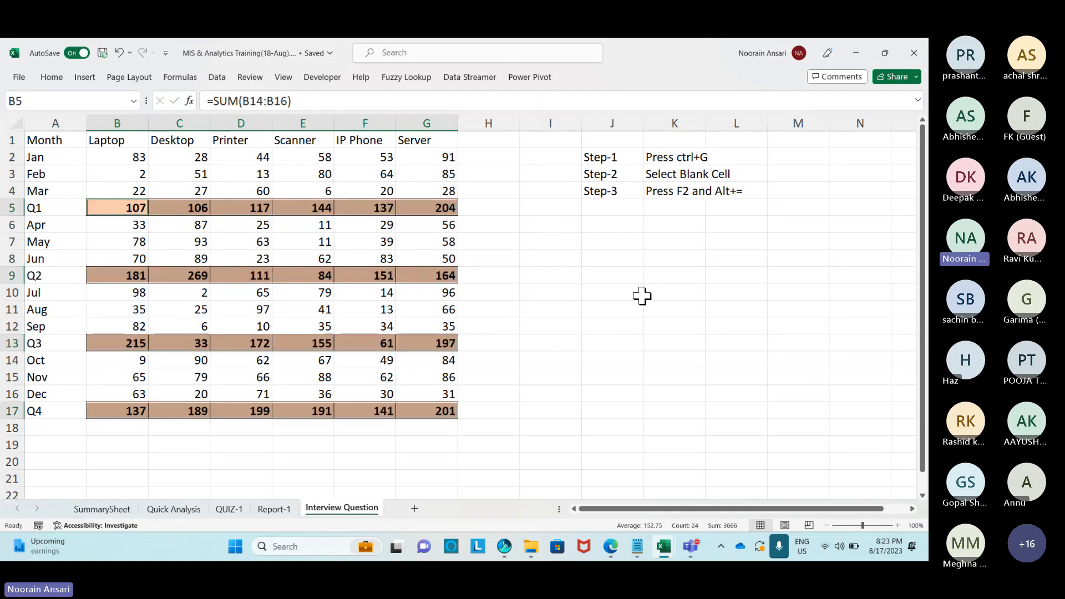
pyautogui.click(573, 259)
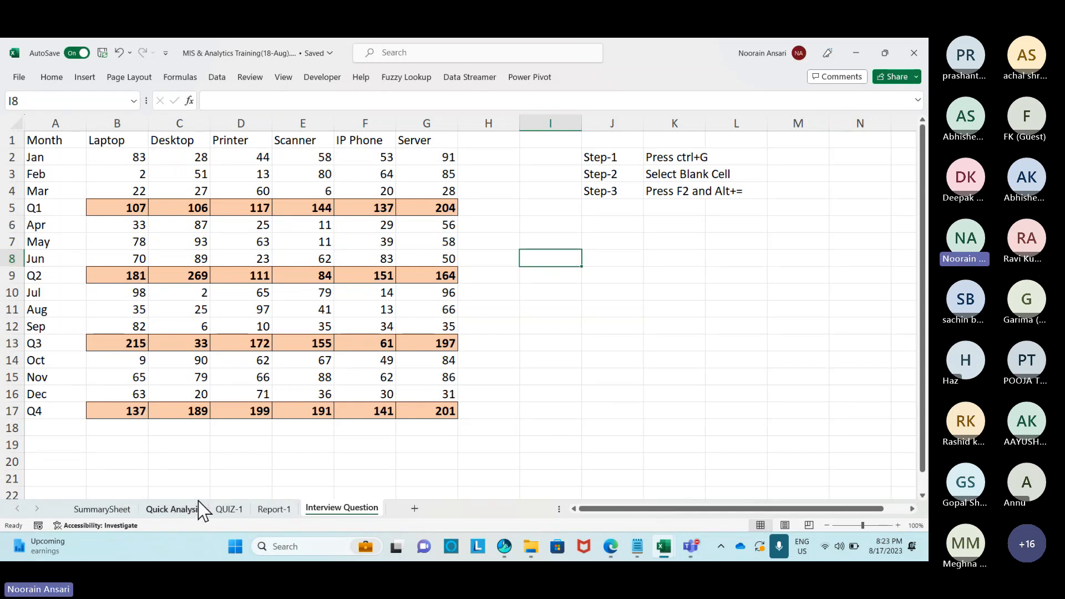
# Look through the Quick Analysis and Report-1 sheets, widen column H, then settle on Report-1.
pyautogui.click(179, 509)
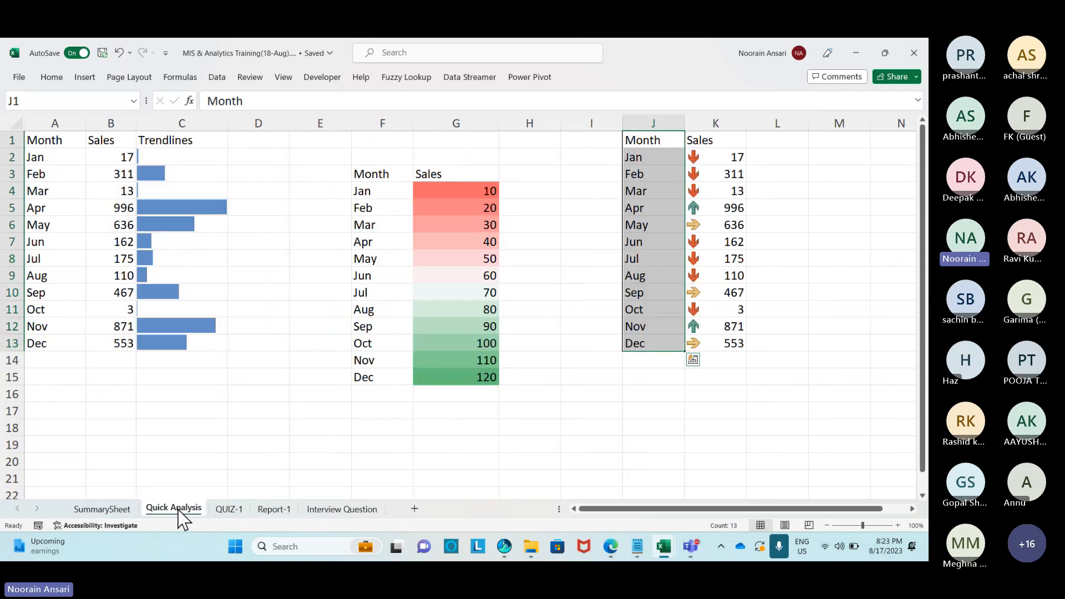
pyautogui.click(274, 509)
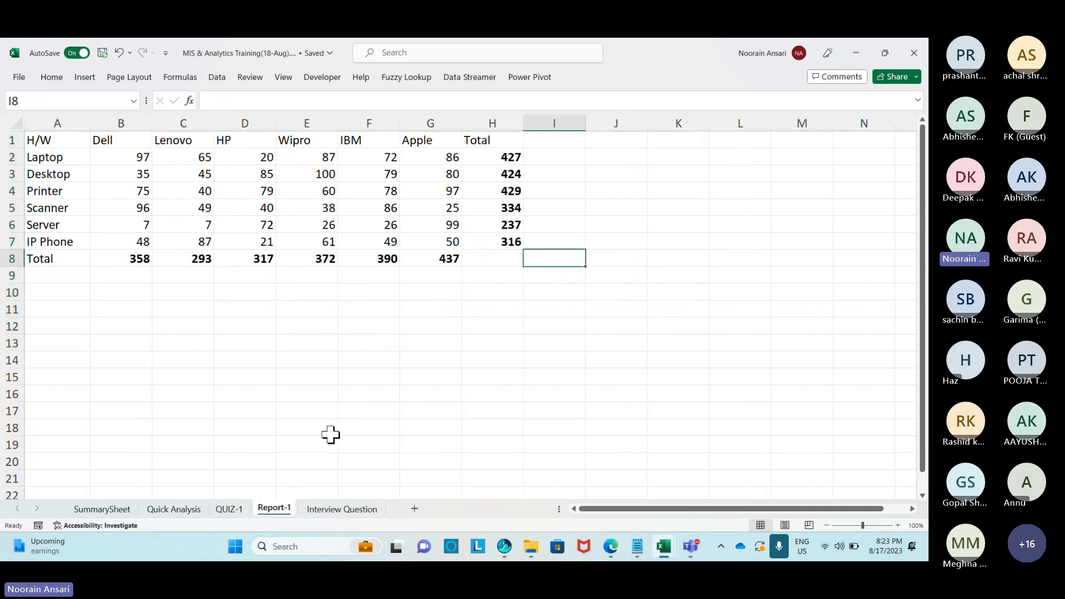
pyautogui.click(341, 509)
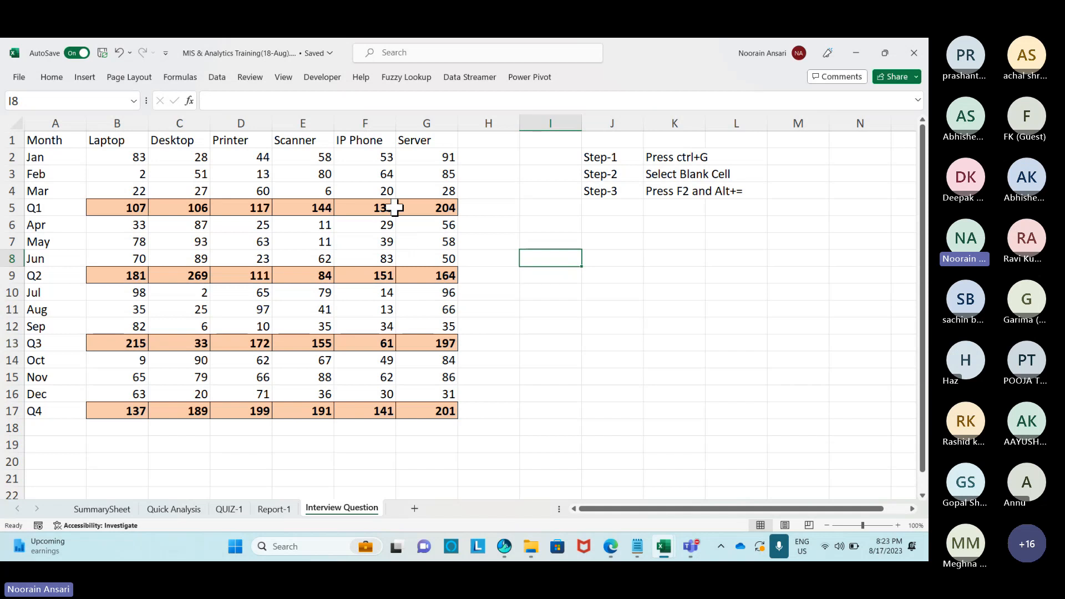
pyautogui.click(144, 157)
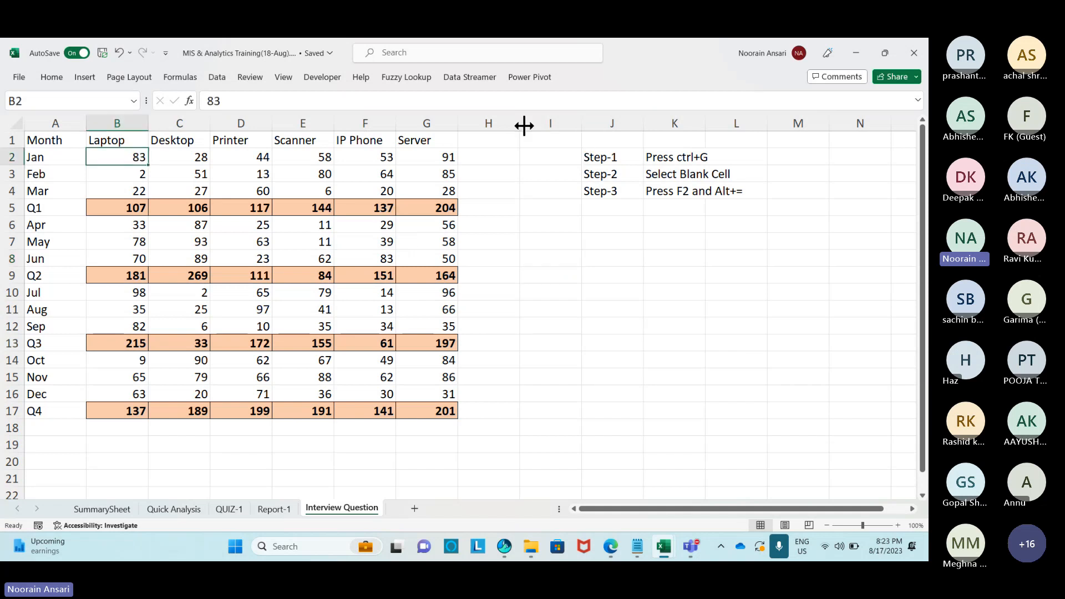
pyautogui.moveTo(521, 123); pyautogui.dragTo(609, 124)
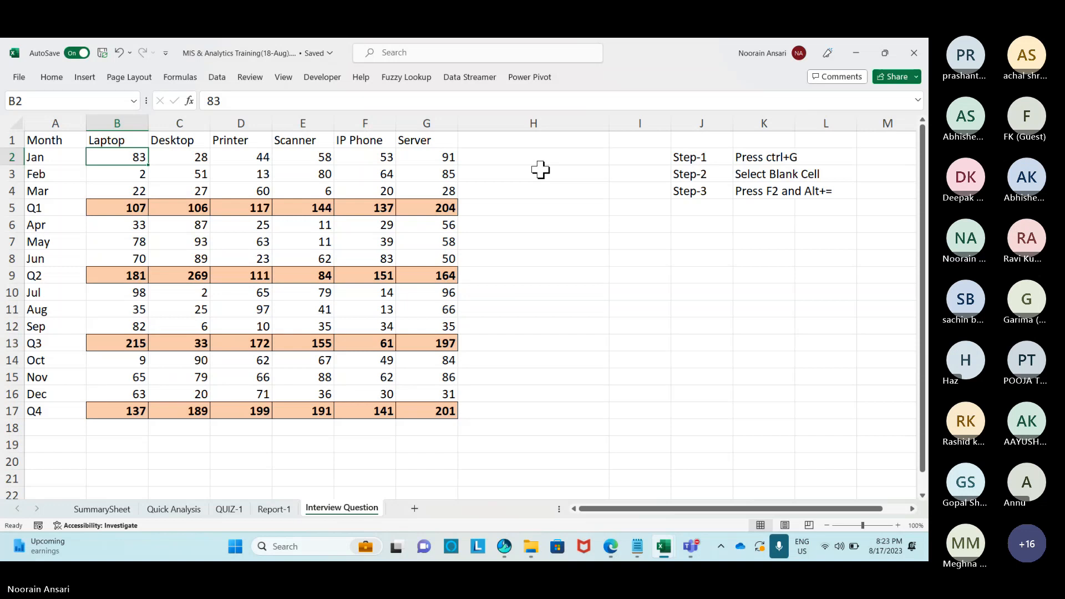
pyautogui.click(272, 511)
pyautogui.click(348, 509)
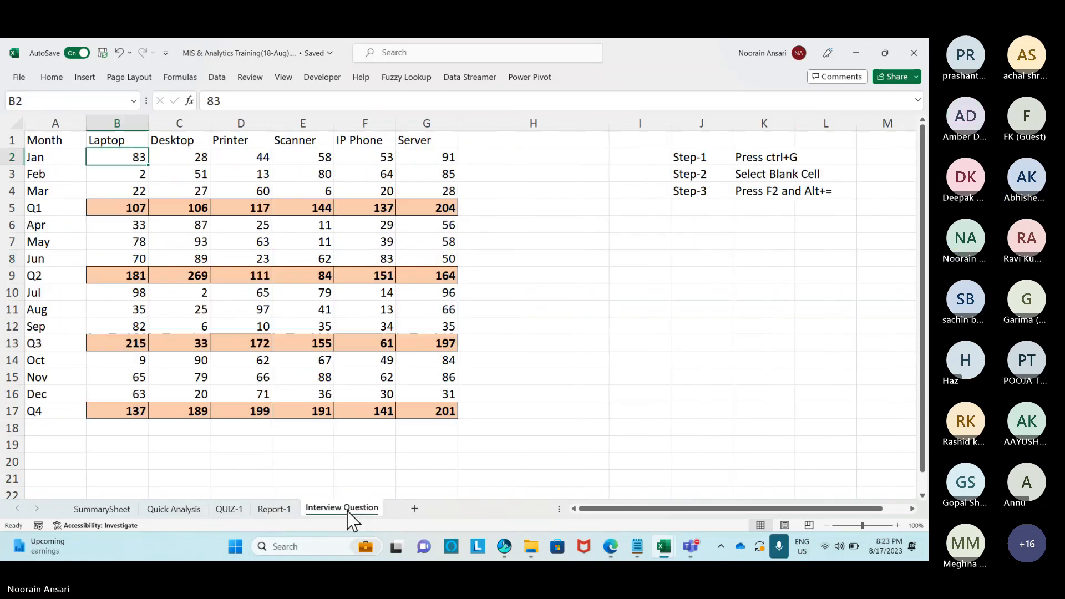
pyautogui.click(271, 511)
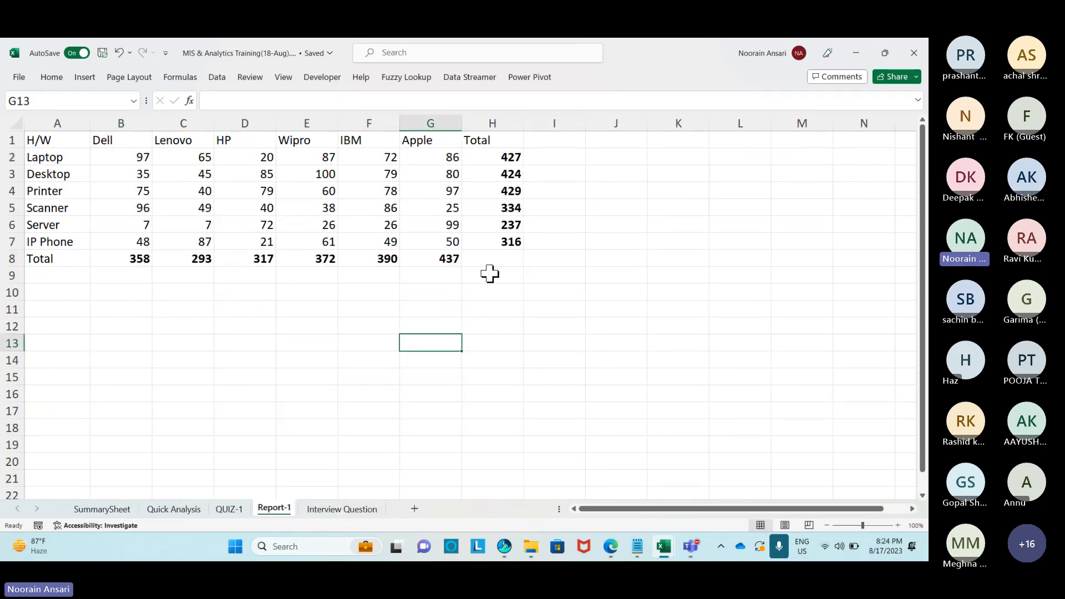
# Copy Report-1's brand figures A1:G7 and go to cell H2 on Interview Question.
pyautogui.moveTo(45, 143); pyautogui.dragTo(439, 238)
pyautogui.hotkey('ctrl', 'c')
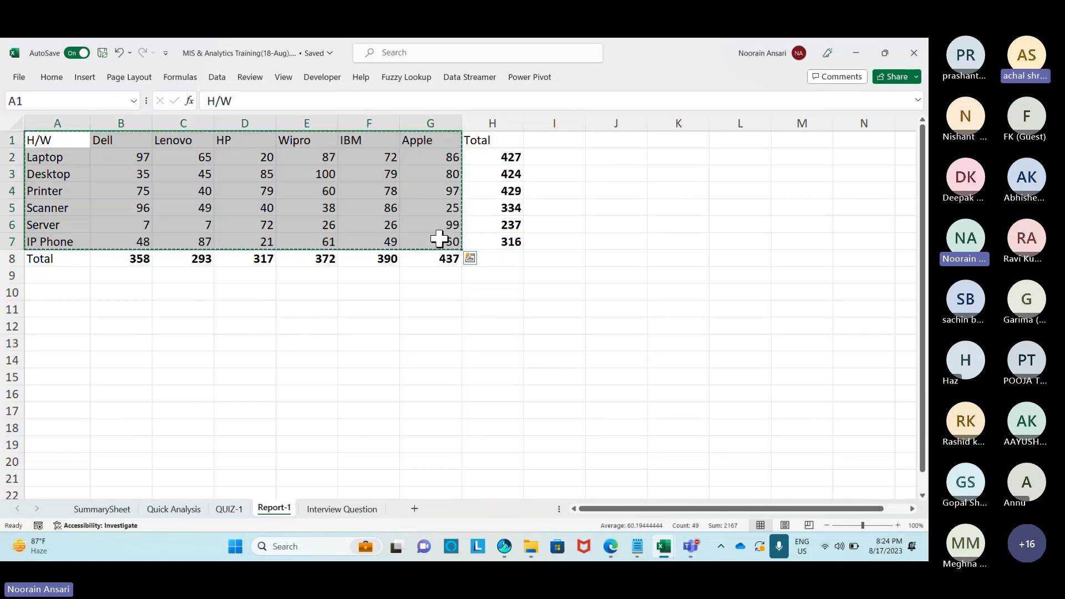
pyautogui.click(328, 510)
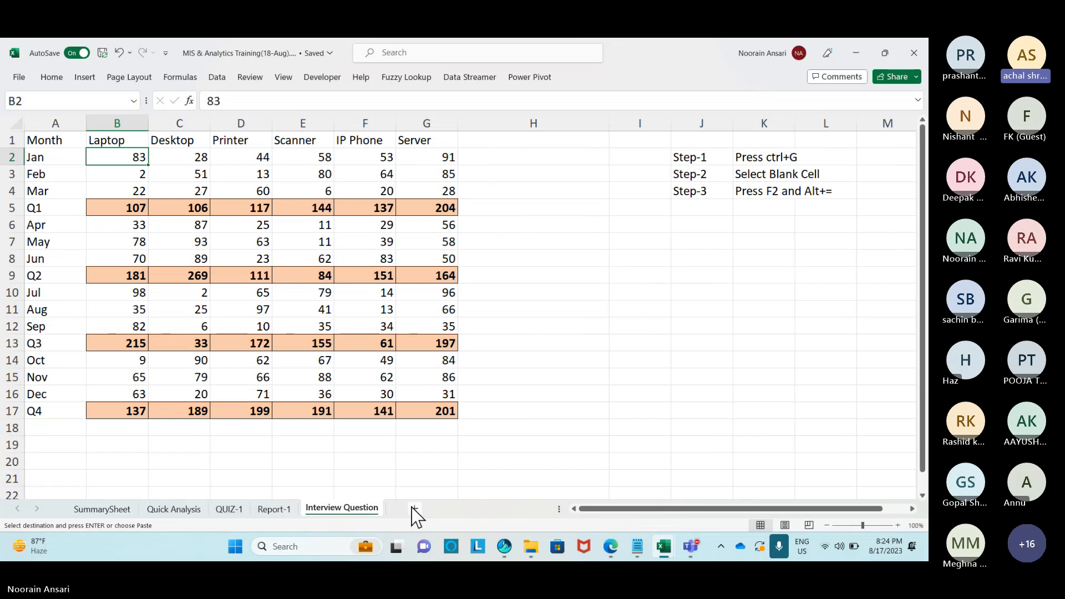
pyautogui.click(497, 157)
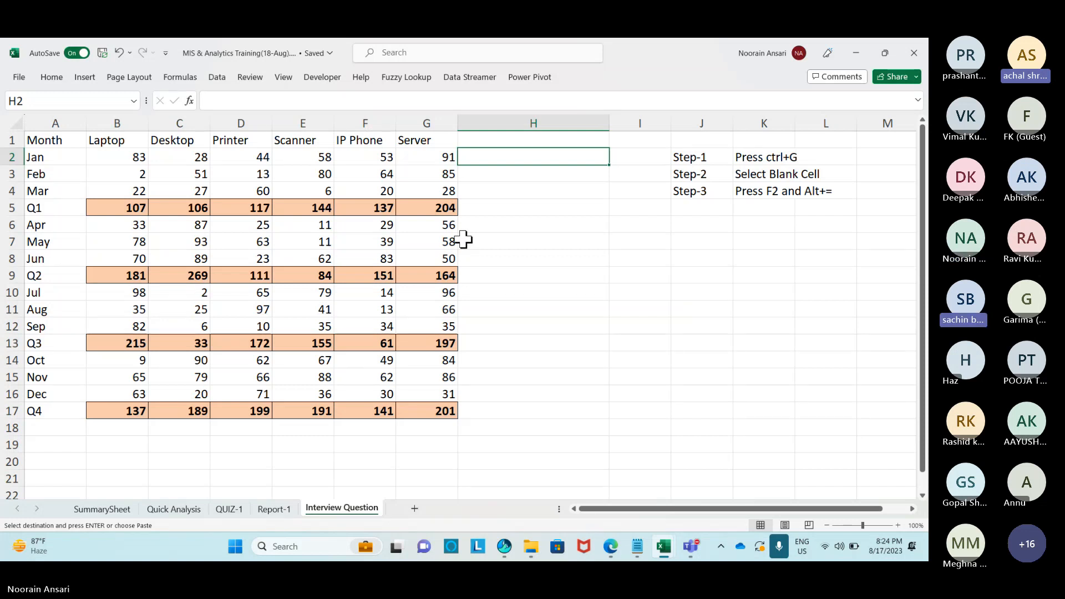
# Narrow column H, check the Q1 total in B5, and select the figures B2:G17.
pyautogui.moveTo(609, 123); pyautogui.dragTo(494, 405)
pyautogui.click(535, 124)
pyautogui.click(440, 208)
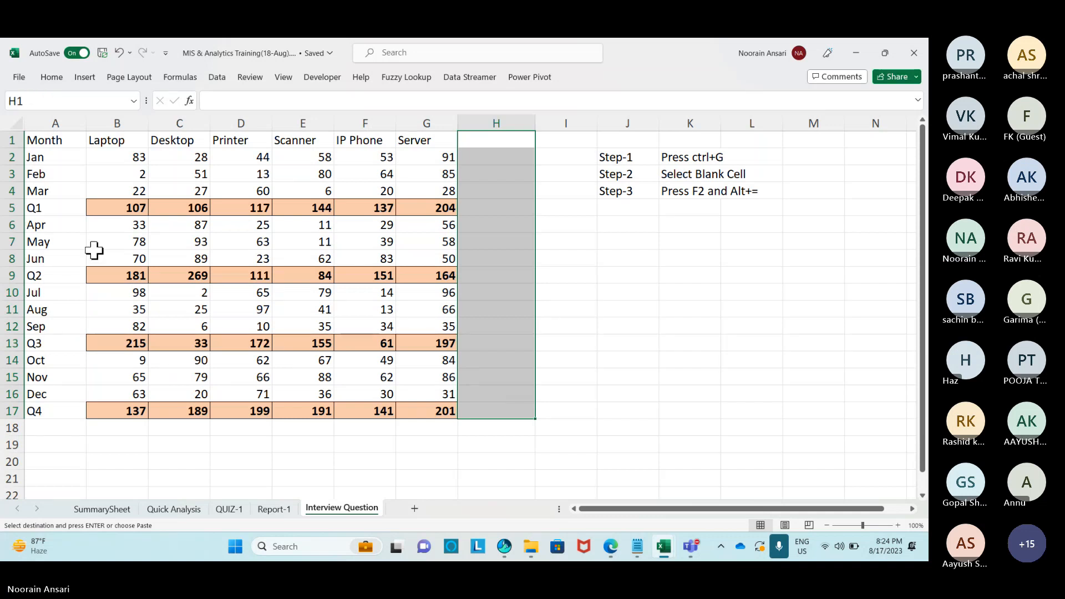
pyautogui.click(26, 209)
pyautogui.click(119, 207)
pyautogui.moveTo(477, 155); pyautogui.dragTo(500, 406)
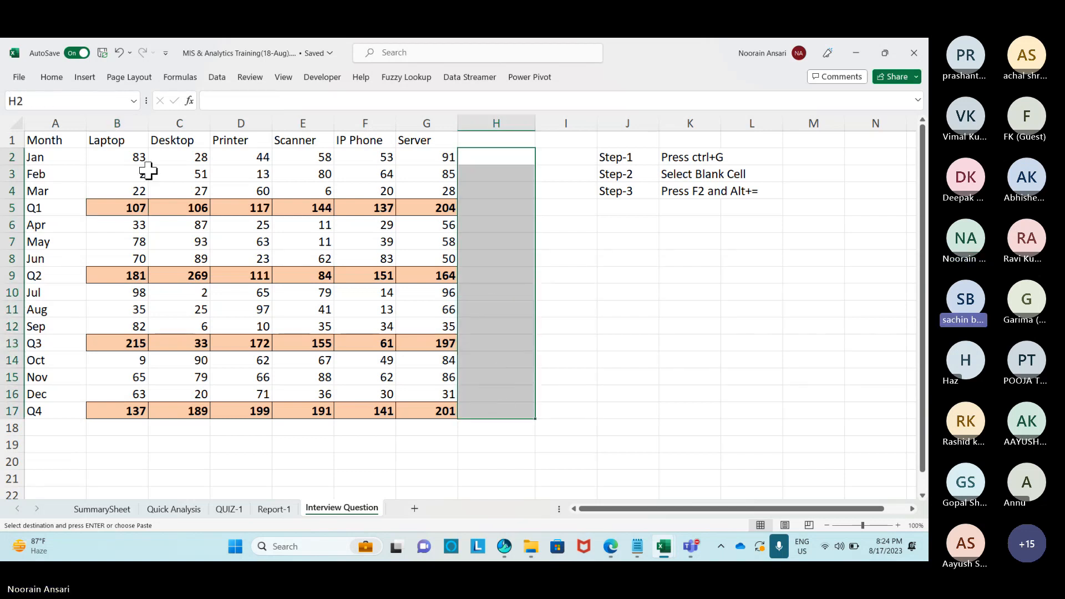
pyautogui.moveTo(110, 157); pyautogui.dragTo(439, 406)
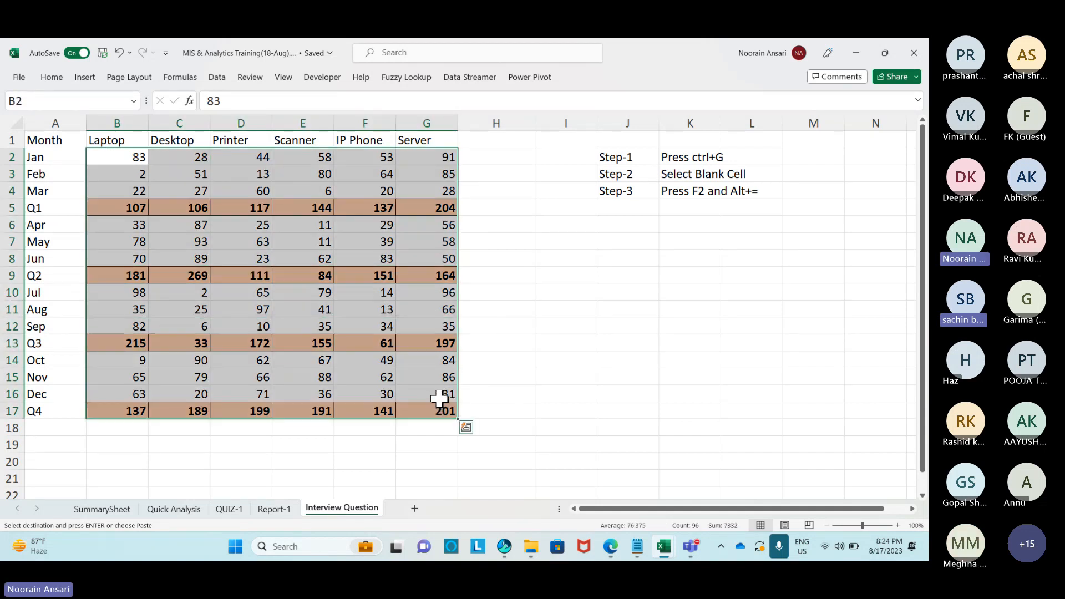
# Preview the Quick Analysis Totals options for the figures, then narrow column G slightly.
pyautogui.hotkey('ctrl', 'q')
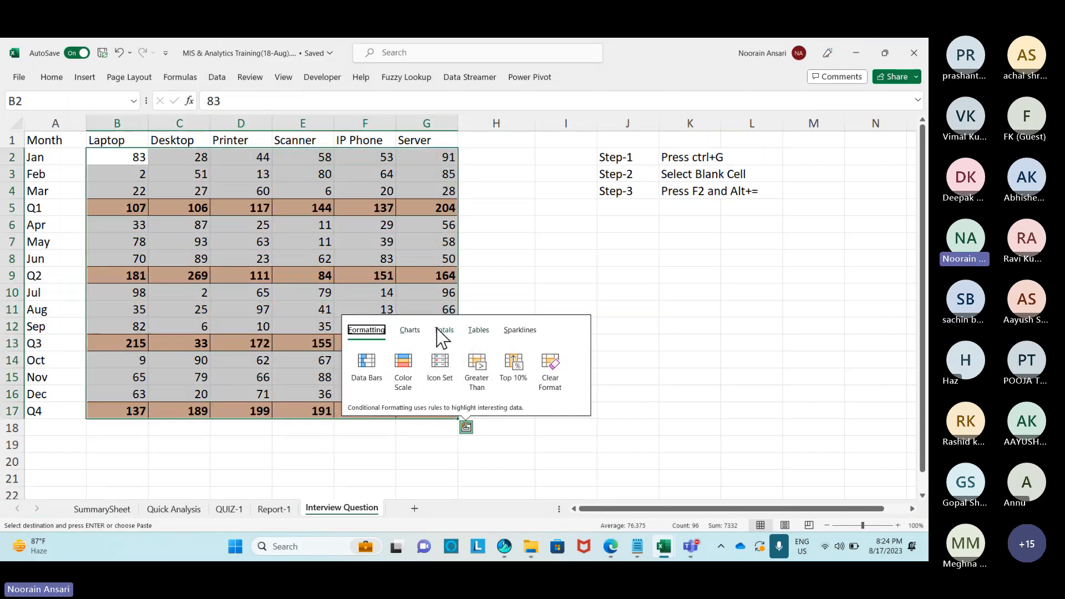
pyautogui.click(444, 329)
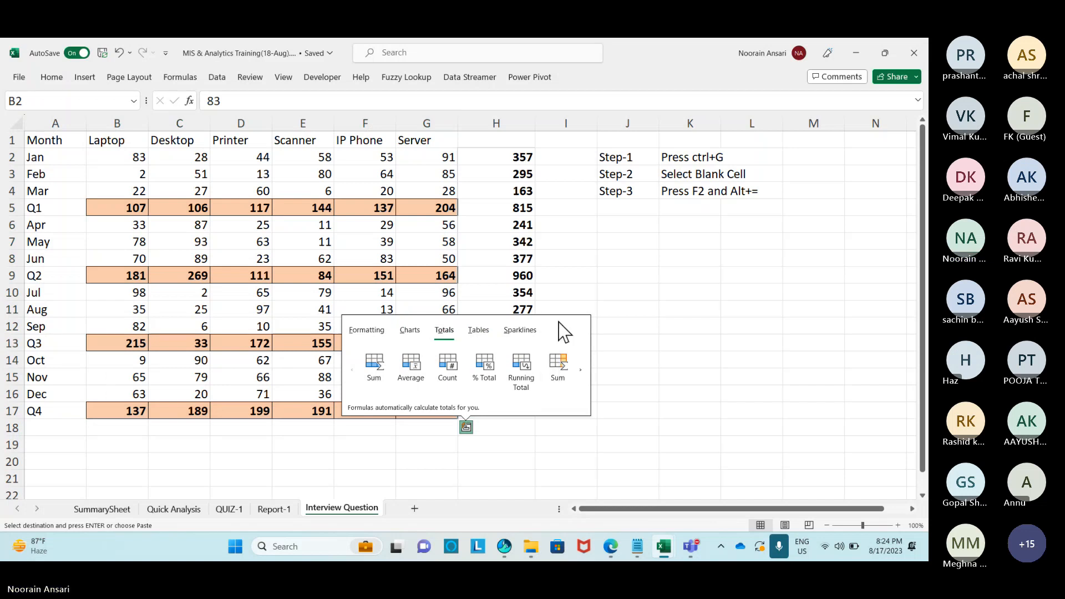
pyautogui.click(497, 176)
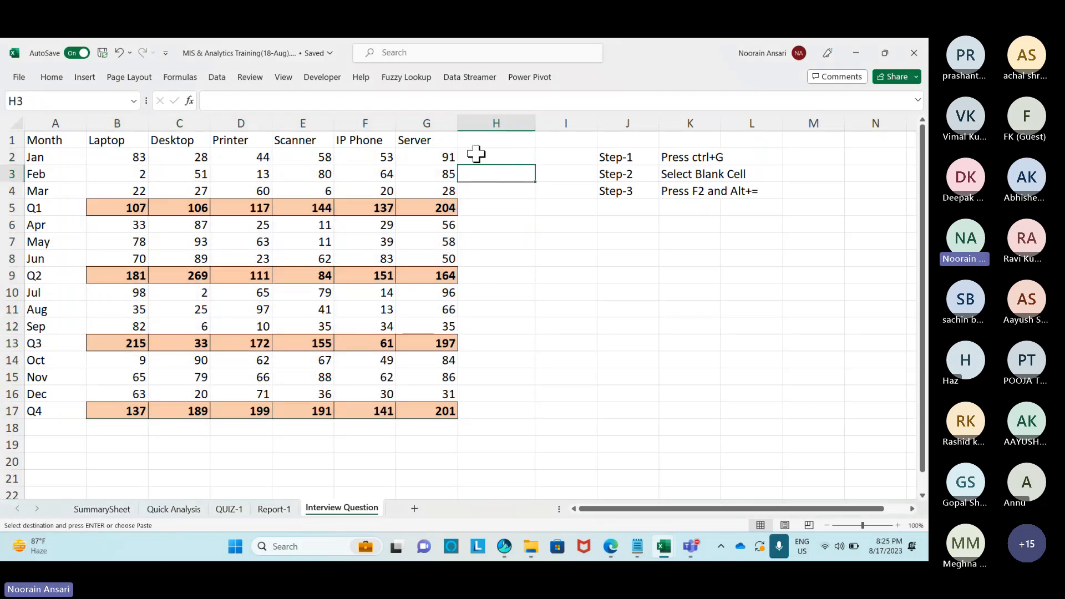
pyautogui.moveTo(457, 131); pyautogui.dragTo(447, 131)
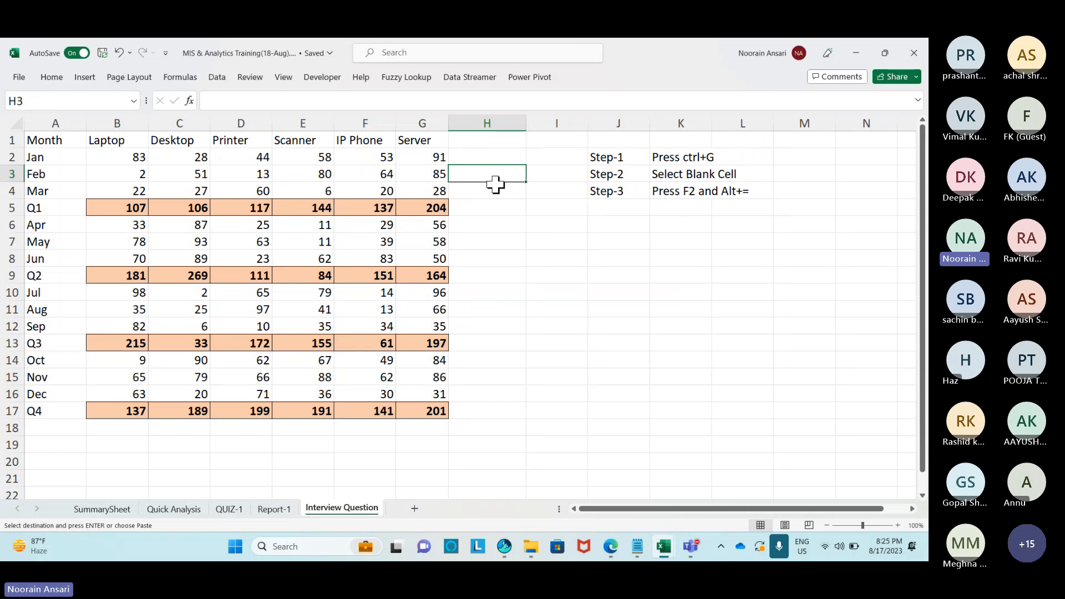
# Reselect the monthly figures and preview Quick Analysis Sparklines, closing without applying any.
pyautogui.moveTo(134, 159); pyautogui.dragTo(427, 157)
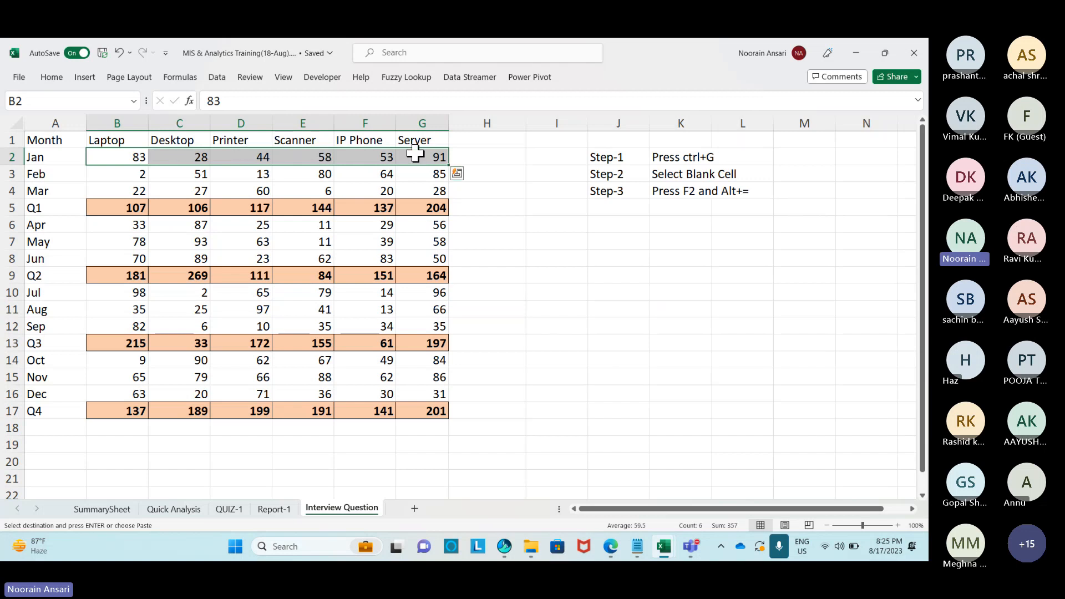
pyautogui.click(465, 167)
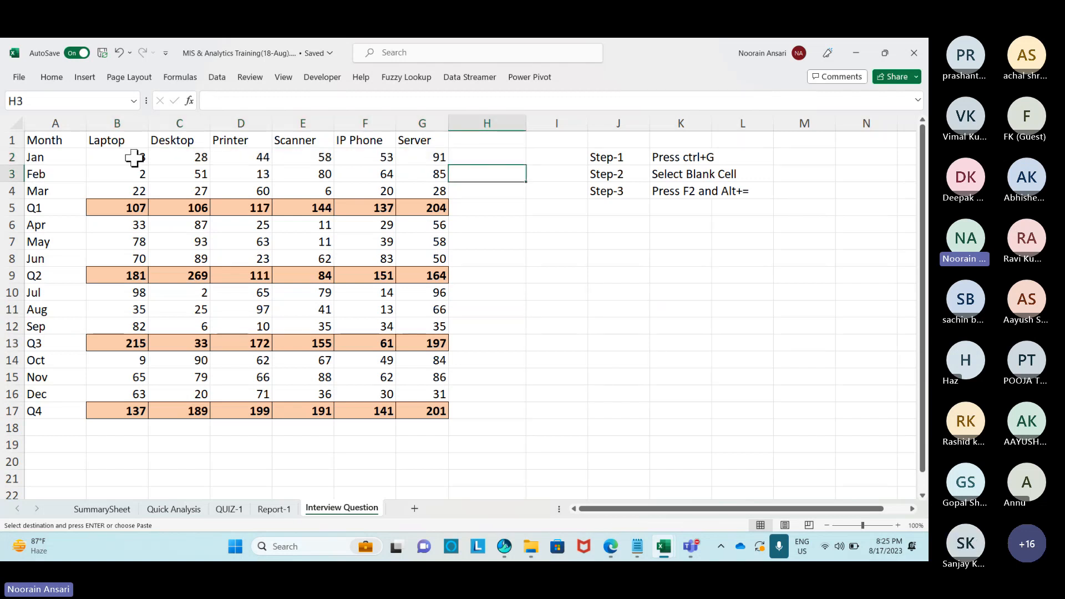
pyautogui.moveTo(135, 158); pyautogui.dragTo(430, 408)
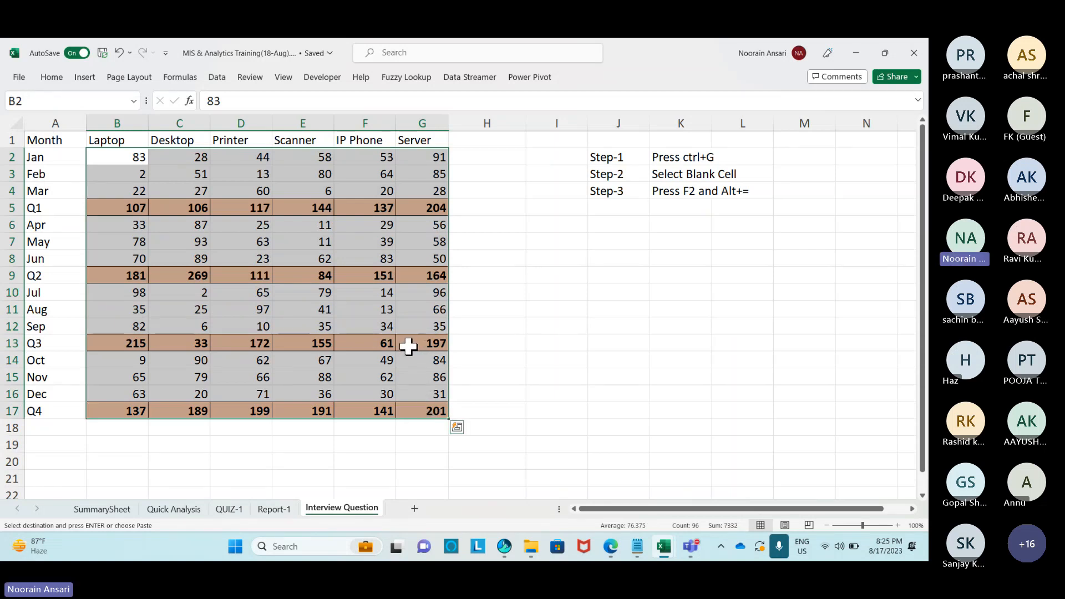
pyautogui.hotkey('ctrl', 'q')
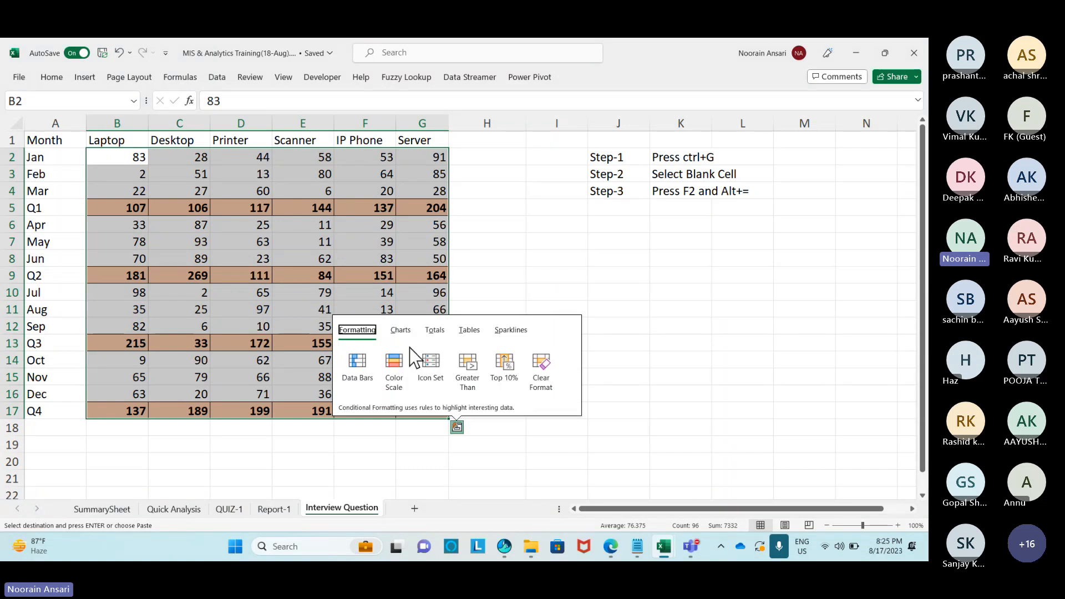
pyautogui.click(510, 332)
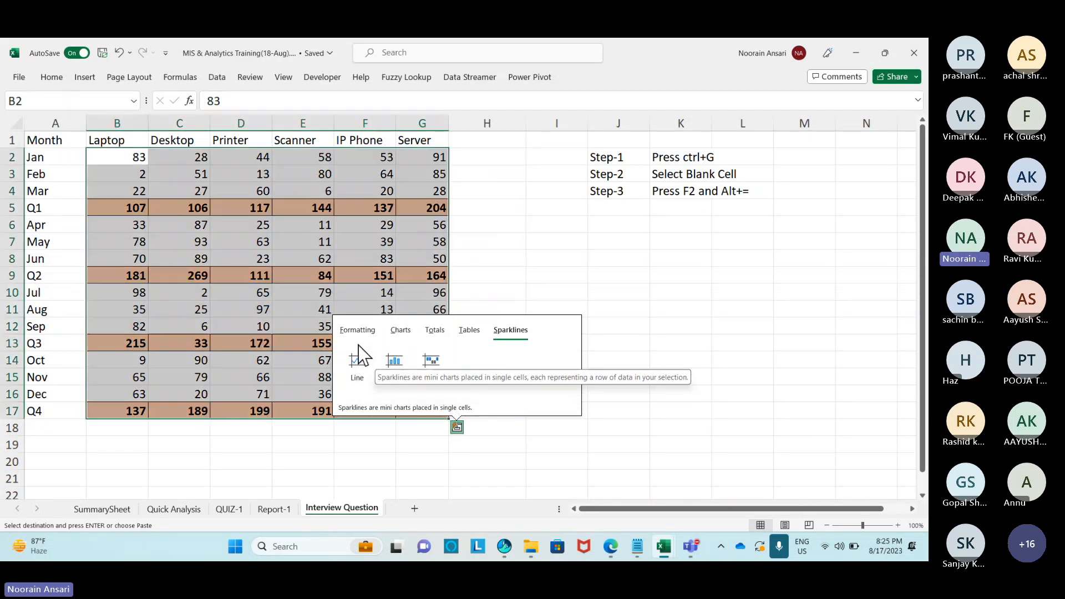
pyautogui.press('Escape')
pyautogui.click(213, 295)
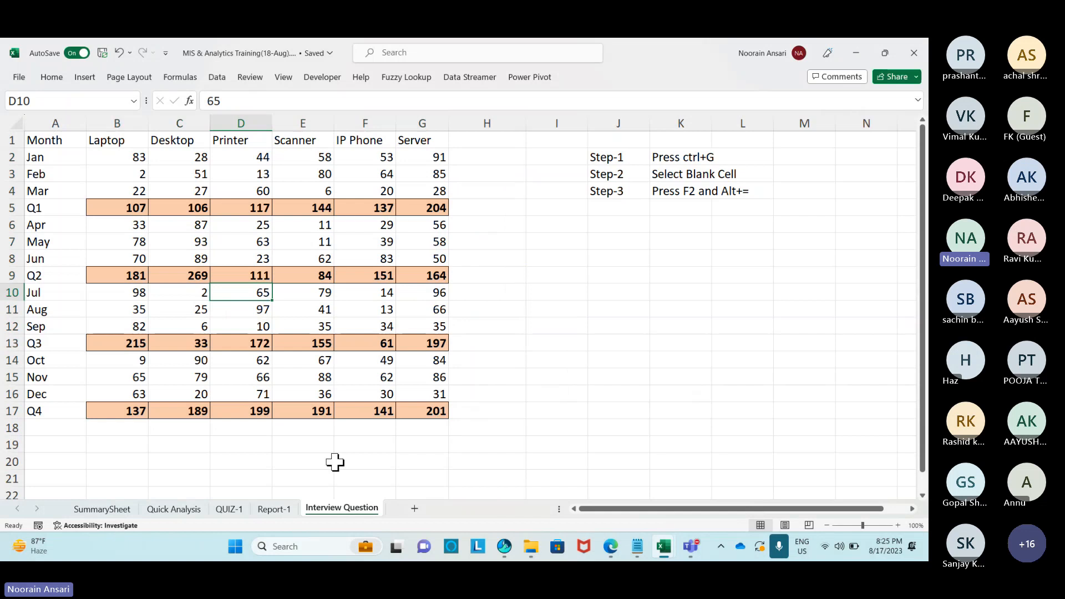
# Add a new sheet, widen column A, and enter 'Year' in A1 and 2018 in A2.
pyautogui.click(415, 507)
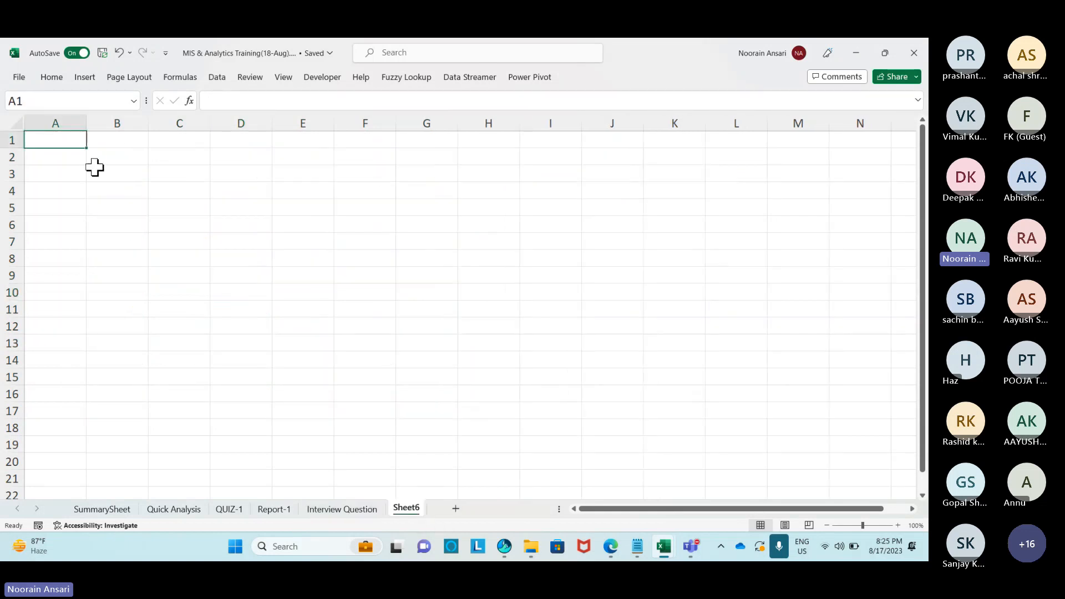
pyautogui.moveTo(86, 129); pyautogui.dragTo(94, 130)
pyautogui.click(76, 157)
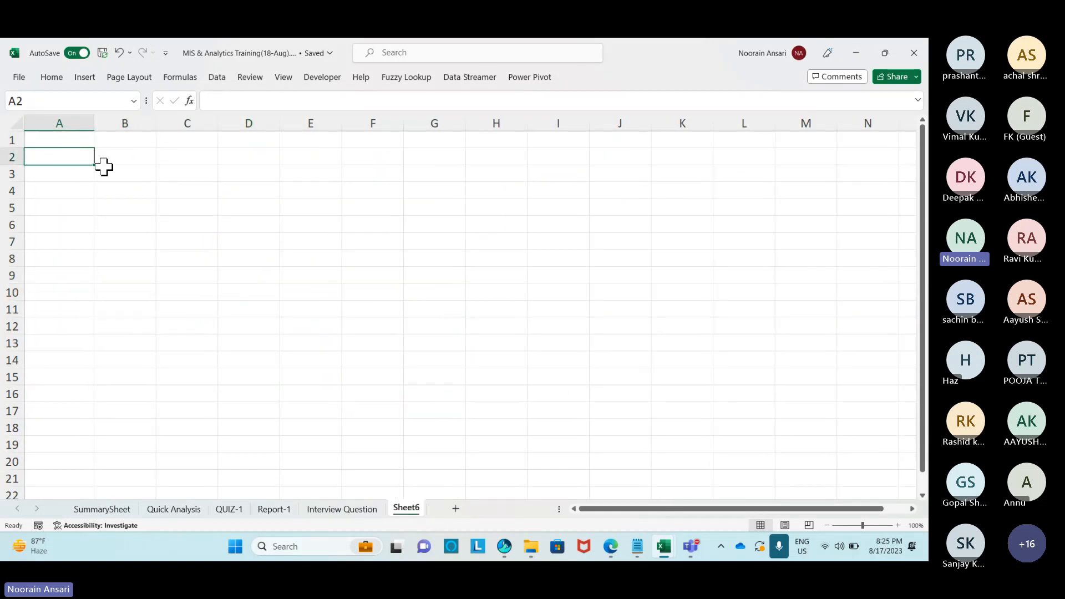
pyautogui.press('Up')
pyautogui.write('Year')
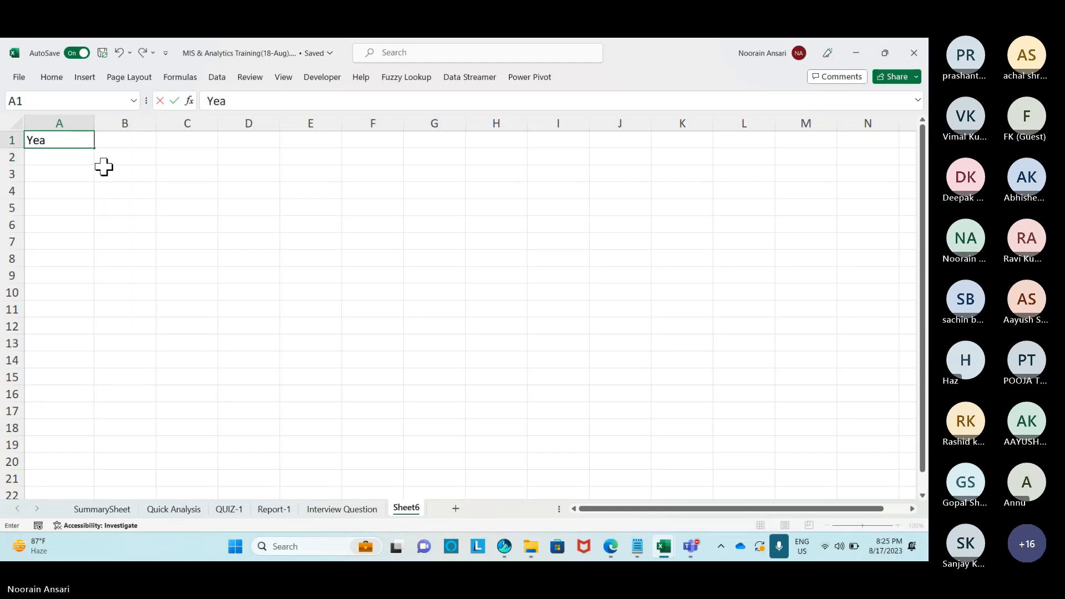
pyautogui.press('Return')
pyautogui.write('2')
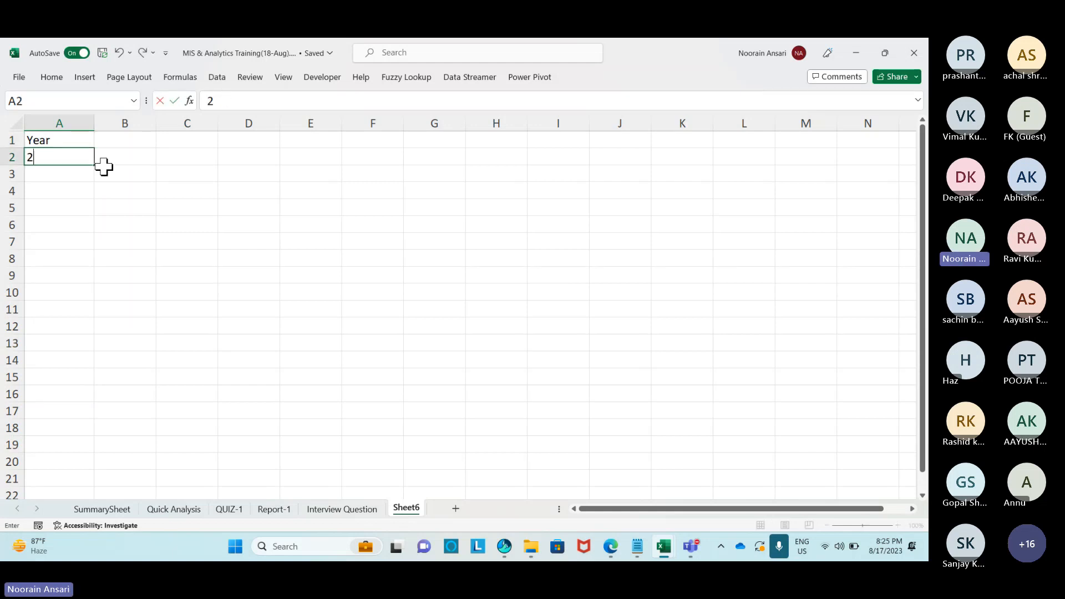
pyautogui.write('018')
pyautogui.press('Return')
# Enter =A2+1 in A3 and fill it down so column A runs from 2018 to 2022.
pyautogui.write('=')
pyautogui.press('Up')
pyautogui.write('+')
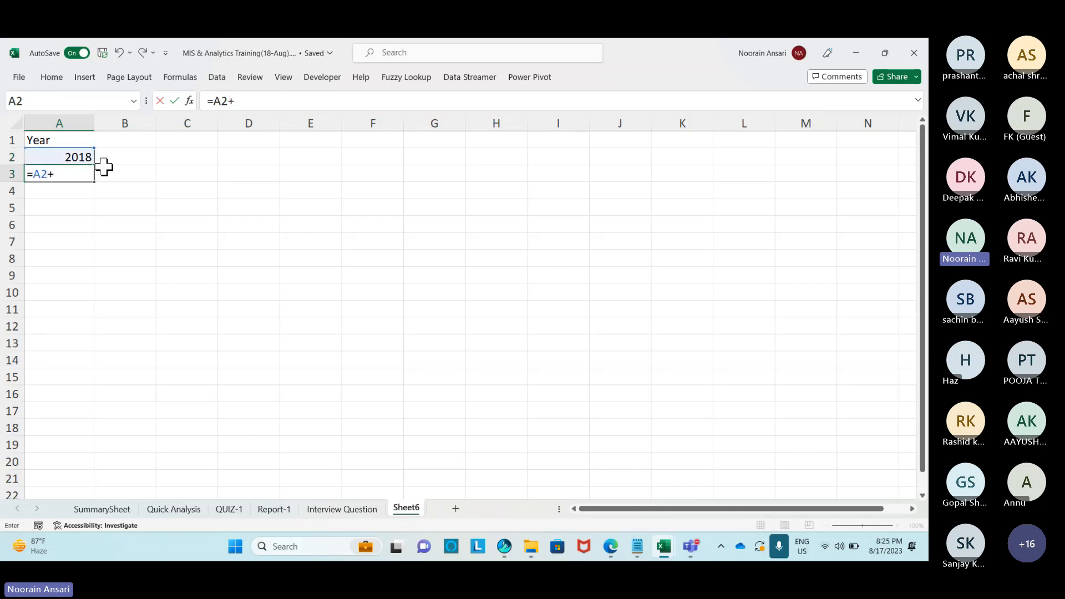
pyautogui.hotkey('ctrl', 'Return')
pyautogui.hotkey('shift', 'Down')
pyautogui.hotkey('shift', 'Down')
pyautogui.hotkey('ctrl', 'd')
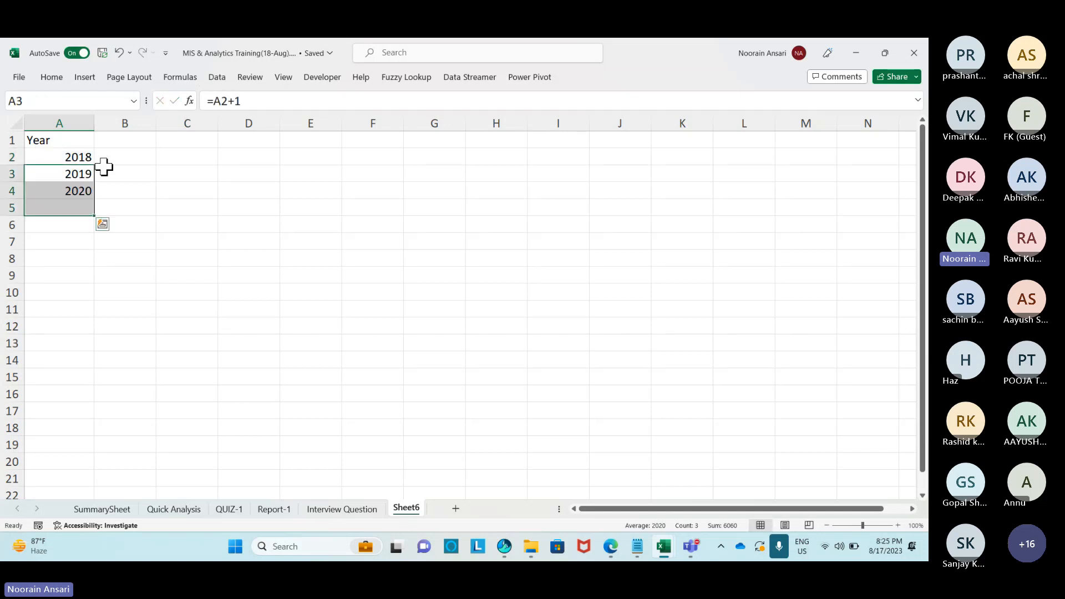
pyautogui.hotkey('shift', 'Down')
pyautogui.hotkey('ctrl', 'd')
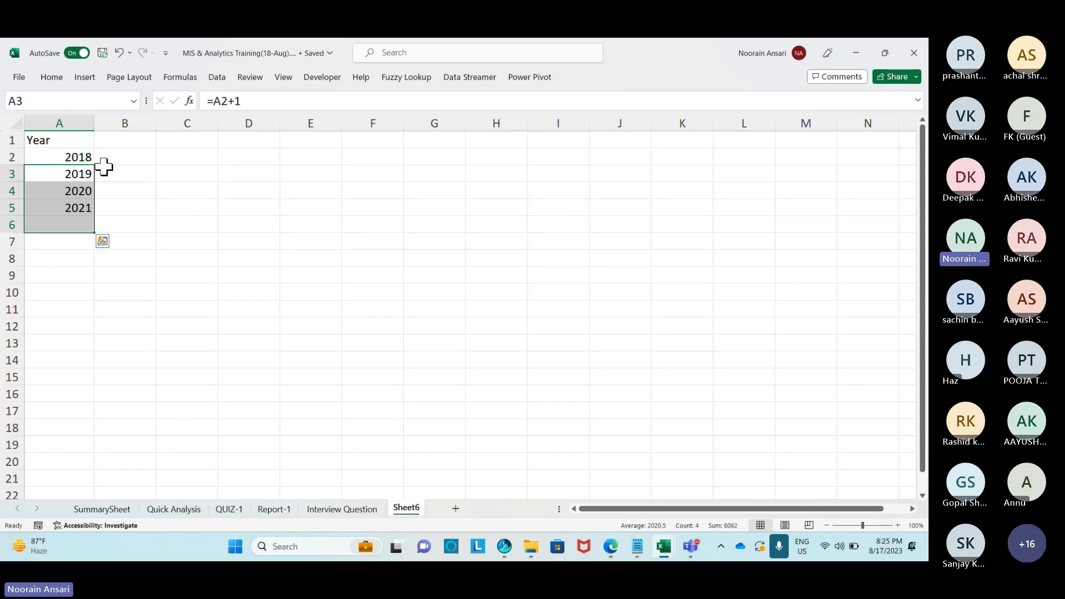
pyautogui.hotkey('shift', 'Down')
pyautogui.hotkey('ctrl', 'Home')
# Add the headings Q1, Q2, Q3 and Q4 across B1:E1.
pyautogui.press('Right')
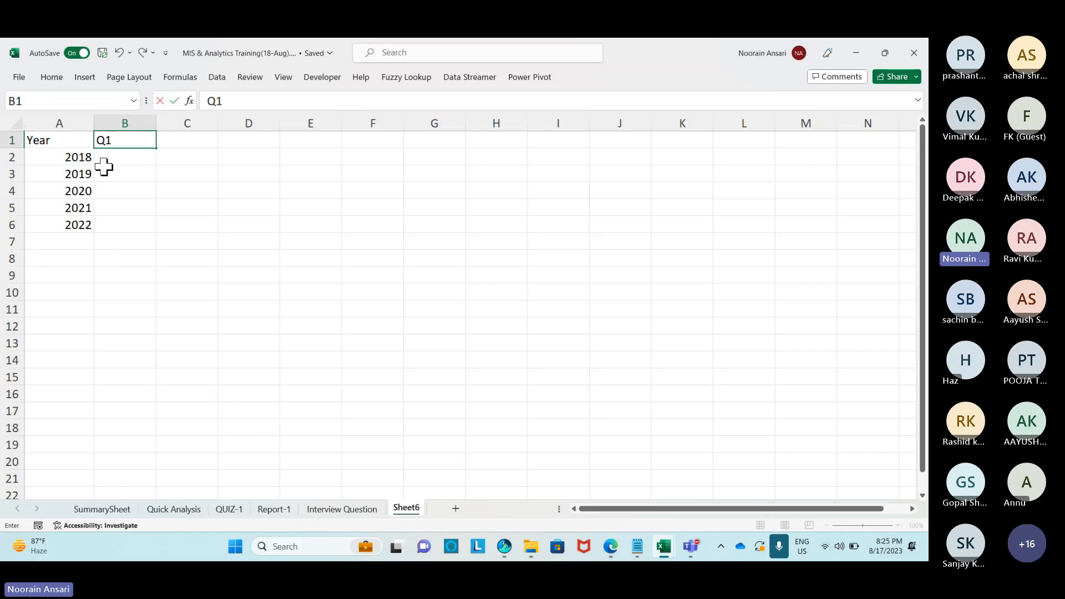
pyautogui.press('Return')
pyautogui.press('Up')
pyautogui.press('Right')
pyautogui.write('Q2')
pyautogui.press('Return')
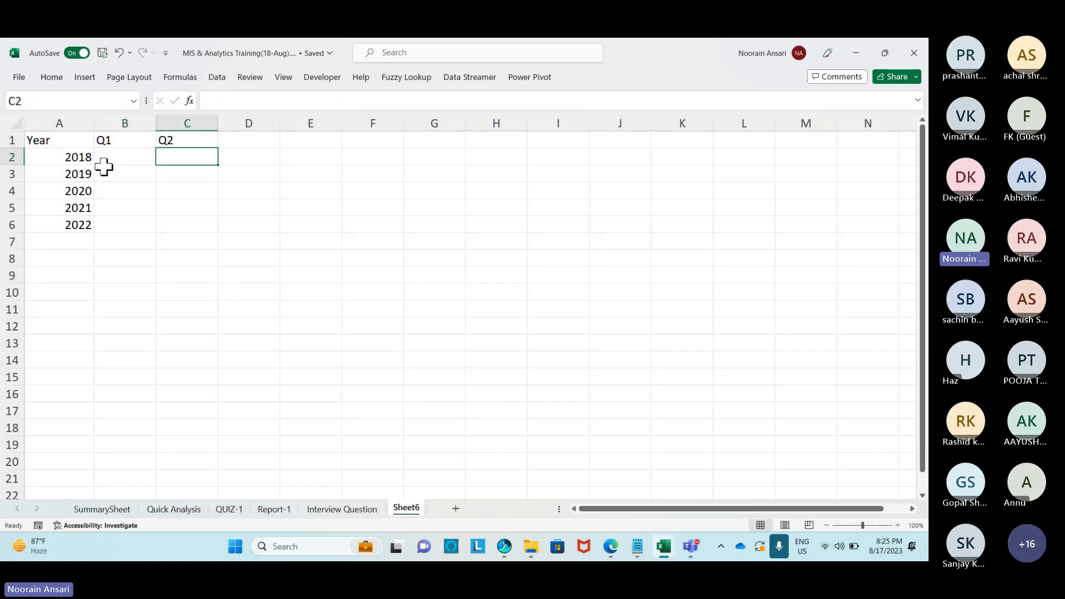
pyautogui.press('Up')
pyautogui.press('Right')
pyautogui.write('Q3')
pyautogui.press('Return')
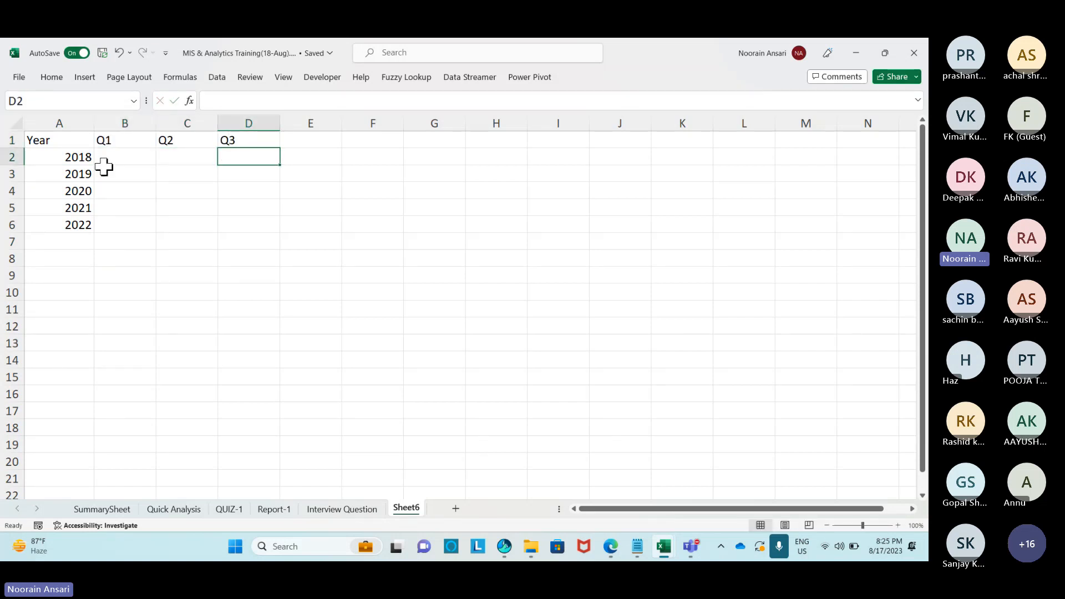
pyautogui.press('Up')
pyautogui.press('Right')
pyautogui.write('Q4')
pyautogui.press('Return')
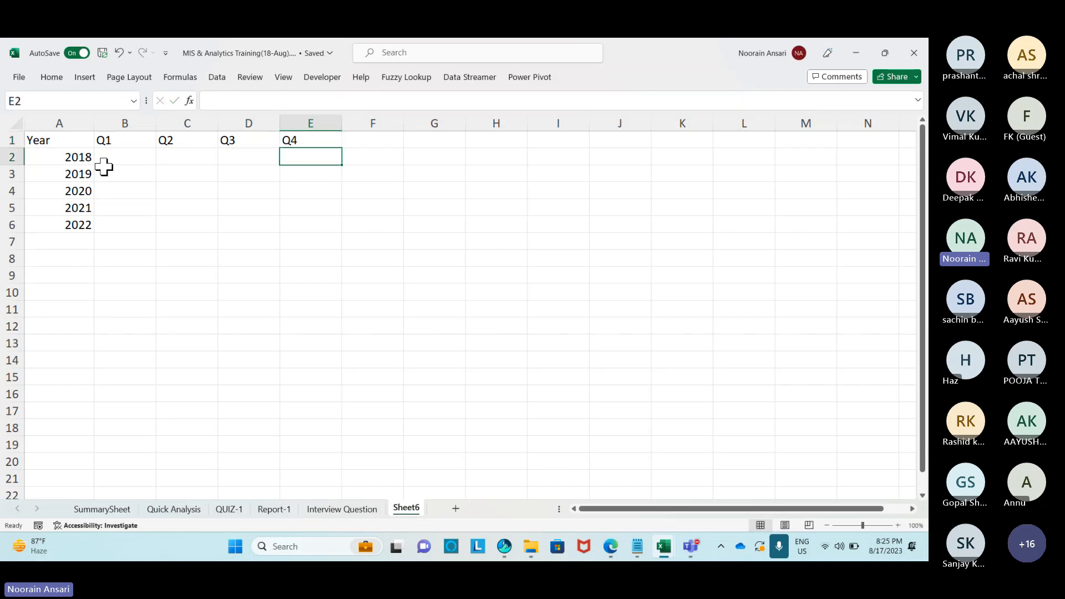
# Enter =RANDBETWEEN(1,1000) in B2 and fill it across B2:E6.
pyautogui.click(104, 164)
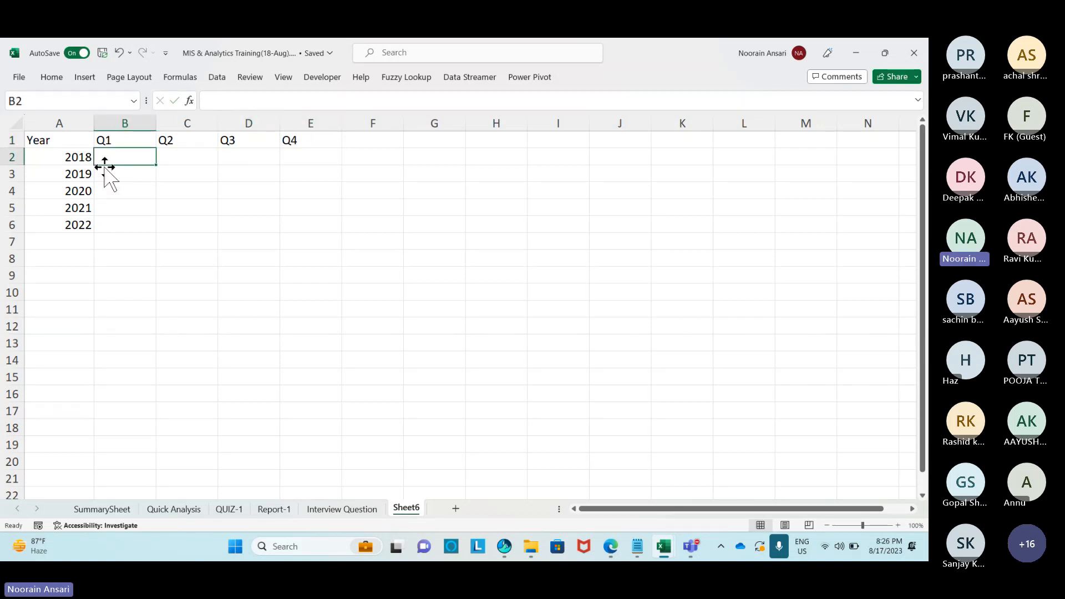
pyautogui.write('=rand')
pyautogui.press('Down')
pyautogui.press('Down')
pyautogui.press('Tab')
pyautogui.write('1')
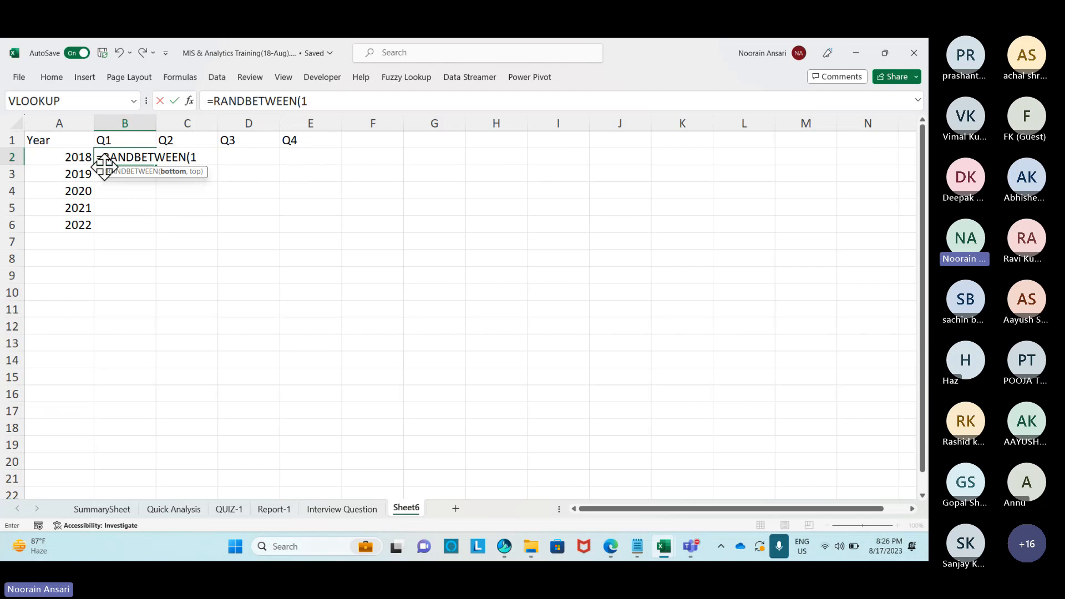
pyautogui.write(',1000')
pyautogui.press('Return')
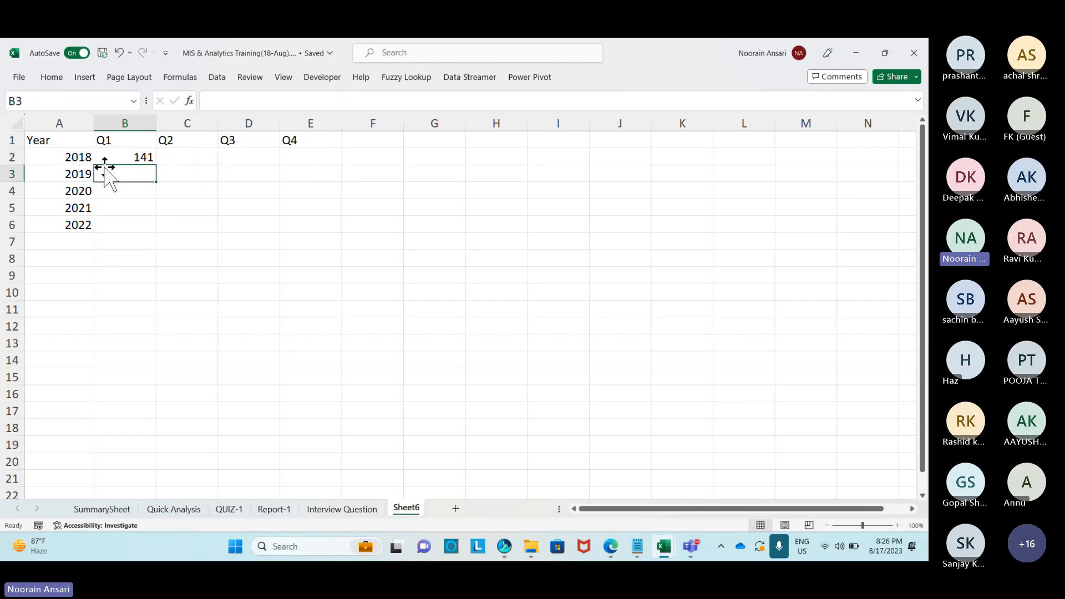
pyautogui.press('Left')
pyautogui.hotkey('ctrl', 'Down')
pyautogui.press('Right')
pyautogui.hotkey('ctrl', 'shift', 'Up')
pyautogui.hotkey('ctrl', 'd')
pyautogui.hotkey('shift', 'Right')
pyautogui.hotkey('shift', 'Right')
pyautogui.hotkey('shift', 'Right')
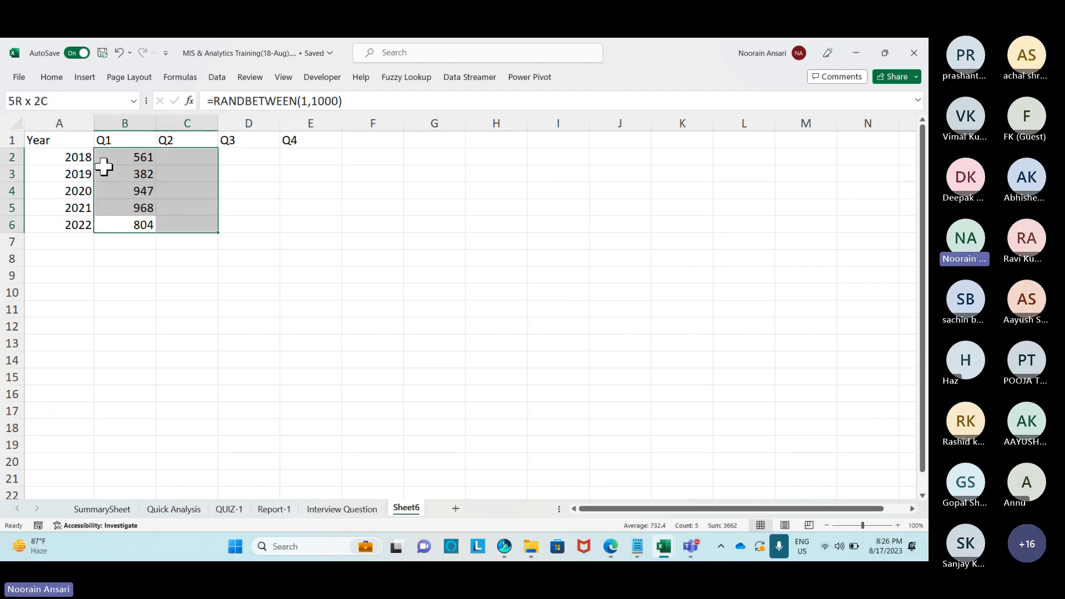
pyautogui.hotkey('ctrl', 'r')
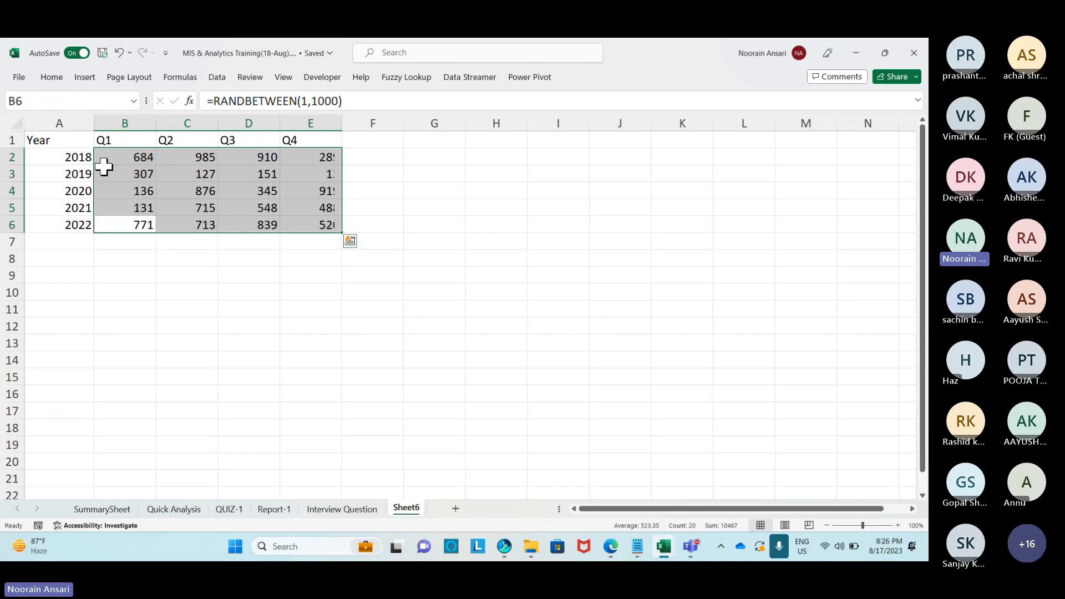
# Copy B2:E6 and paste it back as values to freeze the random numbers.
pyautogui.press('Up')
pyautogui.press('Down')
pyautogui.hotkey('ctrl', 'shift', 'Down')
pyautogui.hotkey('ctrl', 'shift', 'Right')
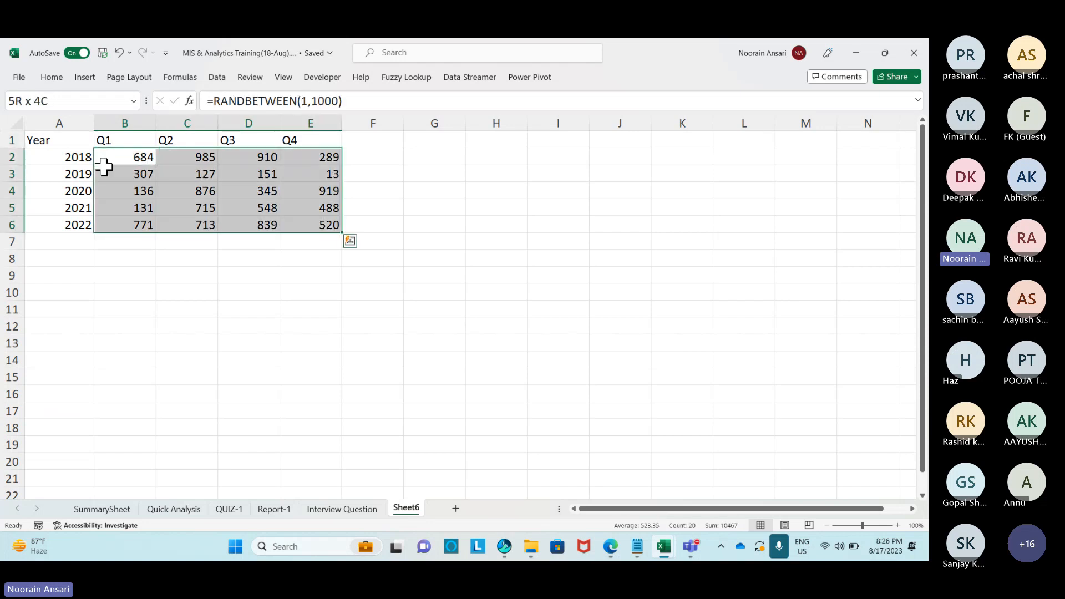
pyautogui.hotkey('ctrl', 'c')
pyautogui.hotkey('ctrl', 'alt', 'v')
pyautogui.press('v')
pyautogui.press('Return')
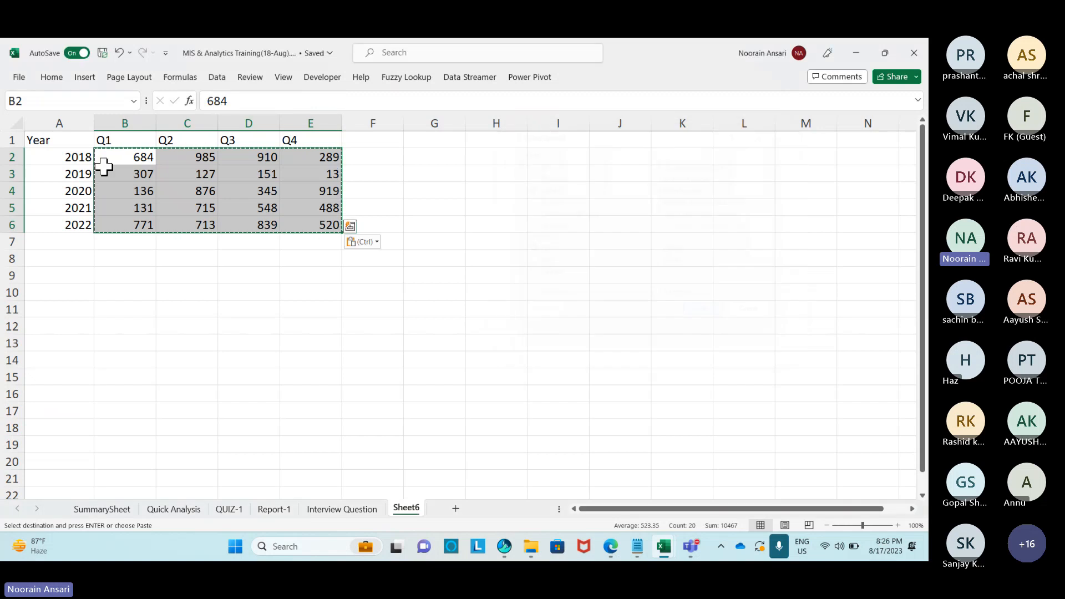
# Type the heading 'Sparklines' in F1.
pyautogui.press('Escape')
pyautogui.press('Up')
pyautogui.press('Right')
pyautogui.press('Right')
pyautogui.press('Right')
pyautogui.press('Right')
pyautogui.write('Sp')
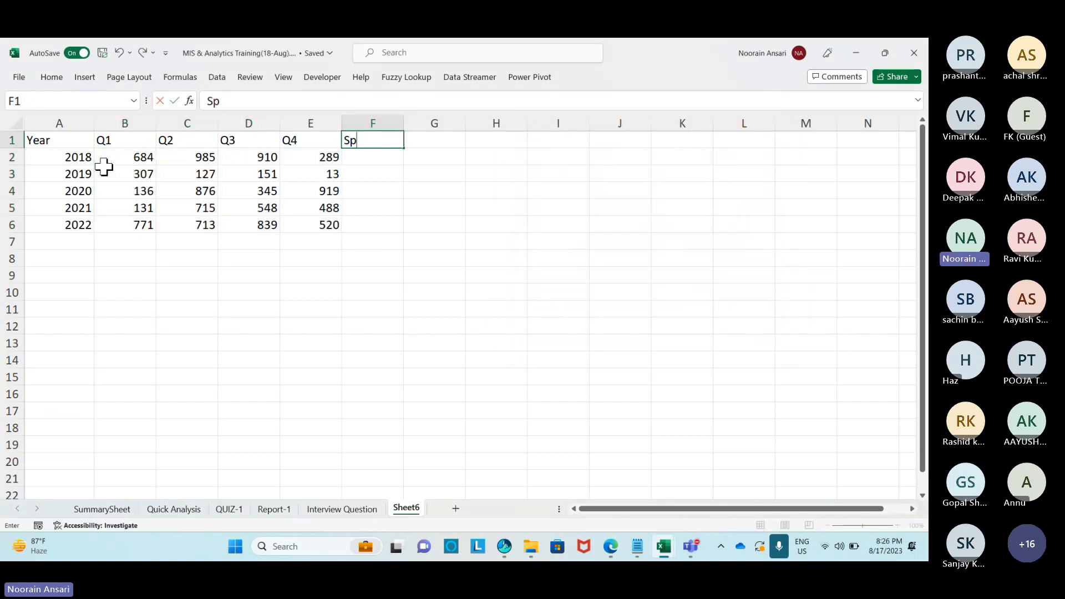
pyautogui.write('arkline')
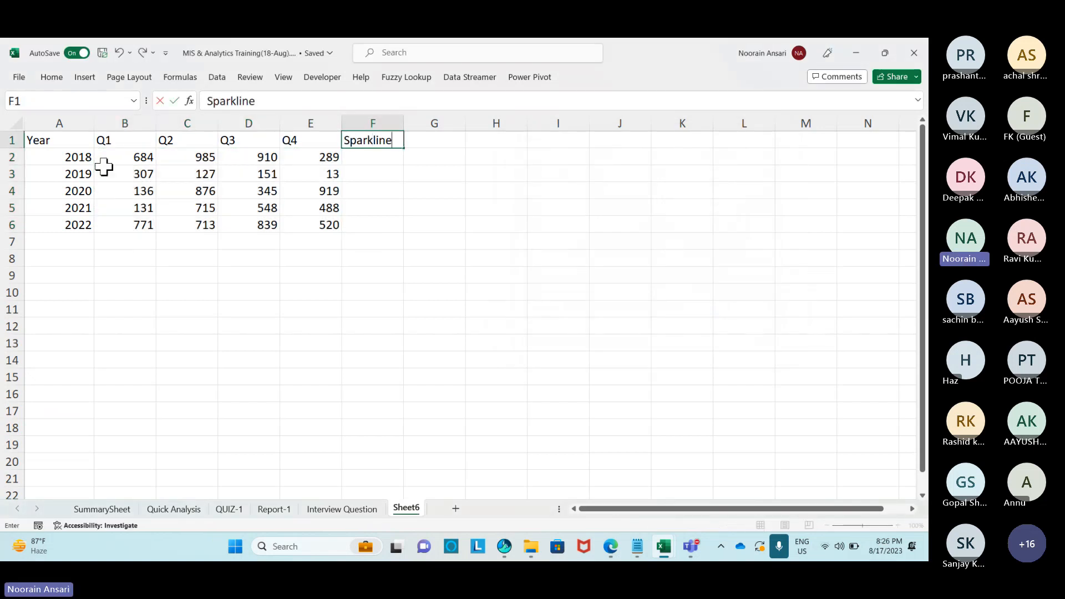
pyautogui.write('s')
pyautogui.press('Return')
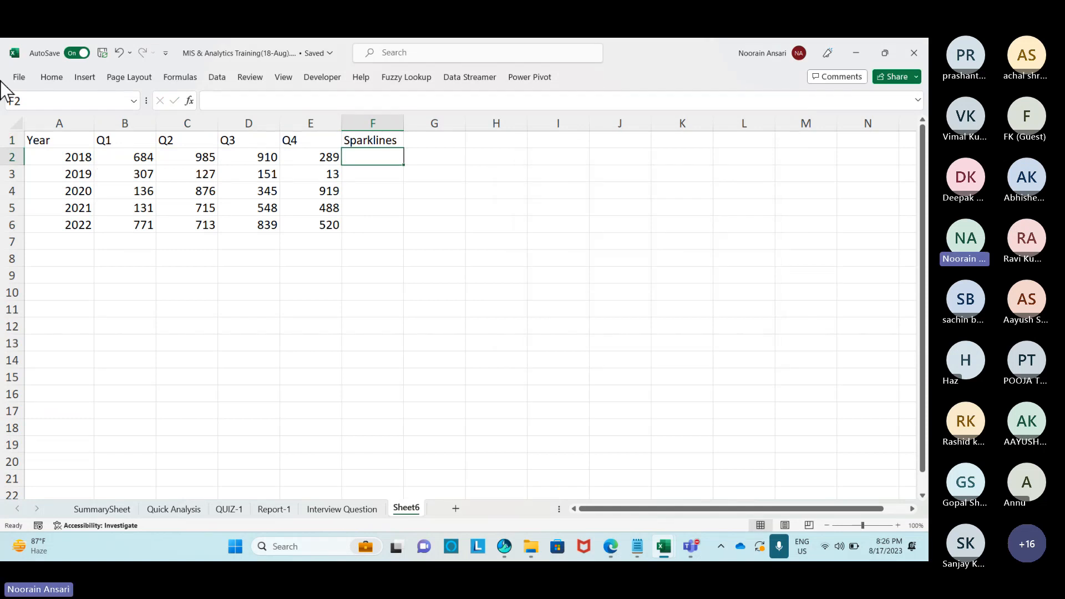
# Select B2:E6 and insert Line sparklines in F2:F6 through Quick Analysis.
pyautogui.click(85, 77)
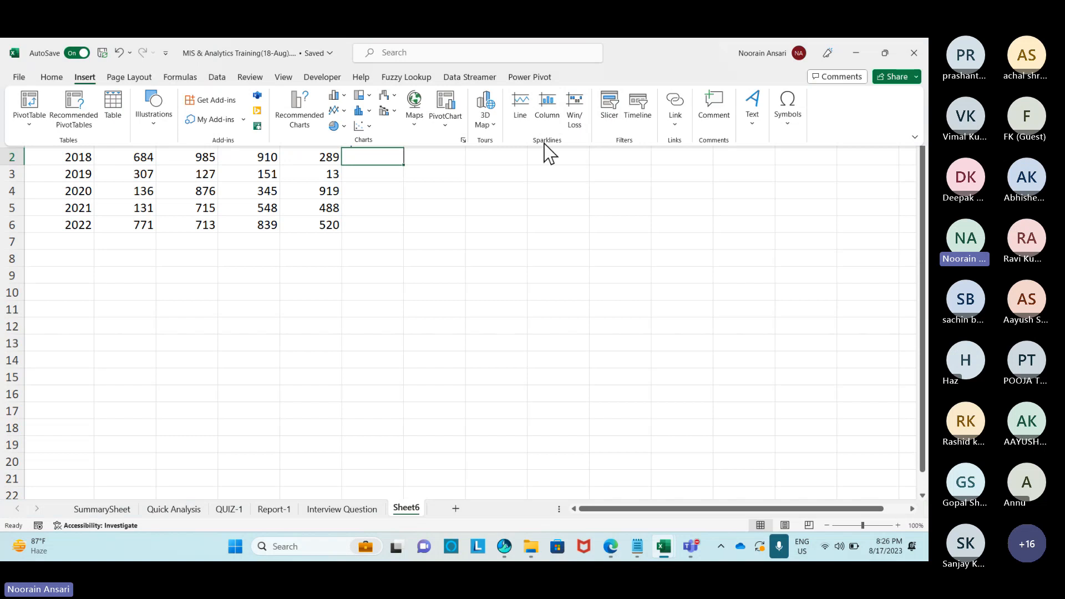
pyautogui.click(502, 178)
pyautogui.click(472, 191)
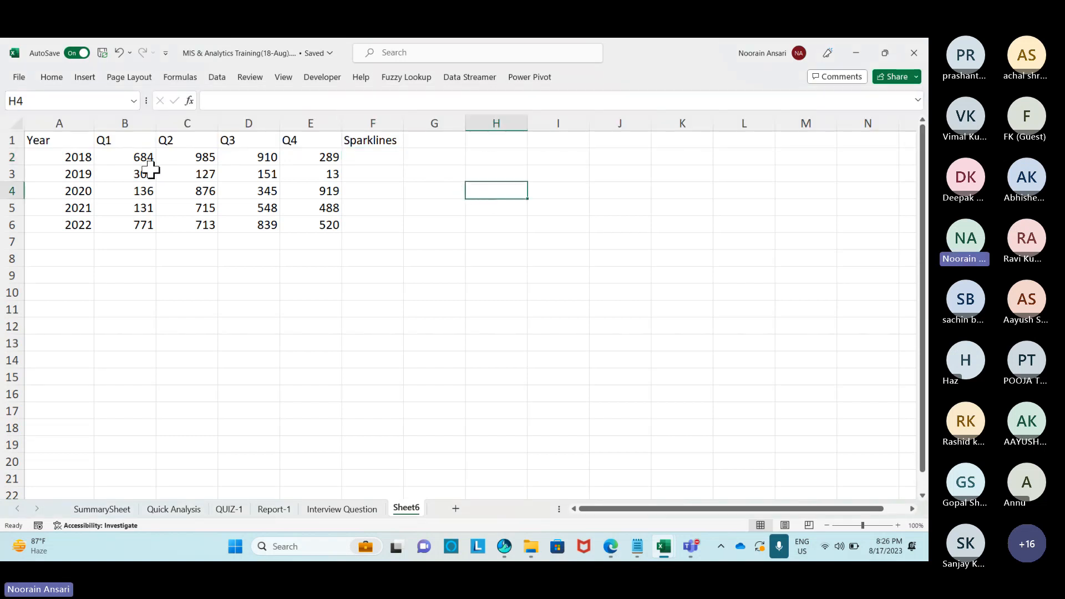
pyautogui.moveTo(139, 159); pyautogui.dragTo(315, 219)
pyautogui.hotkey('ctrl', 'q')
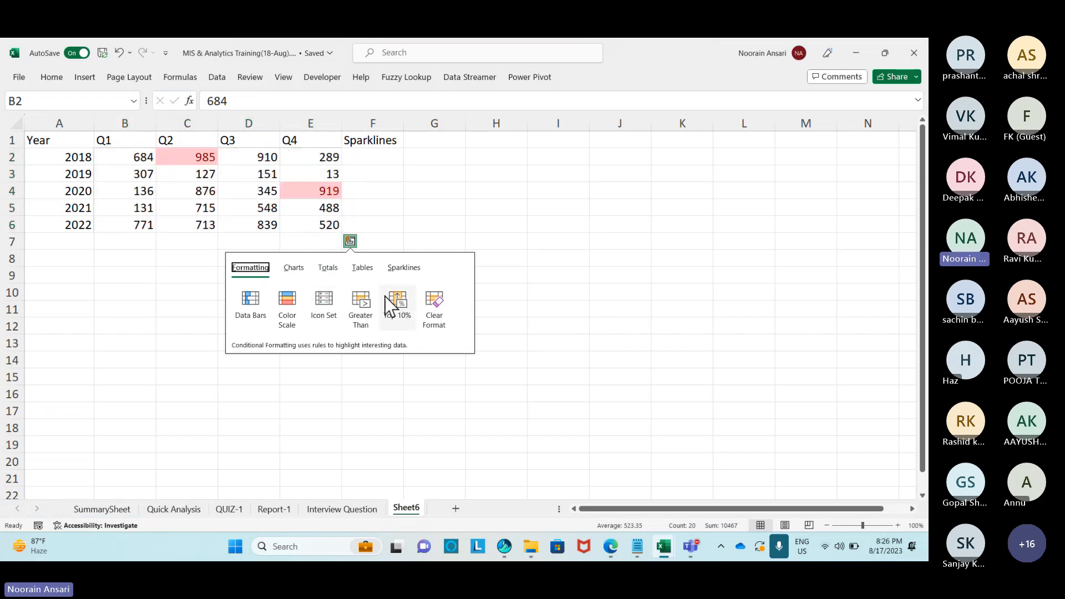
pyautogui.click(405, 268)
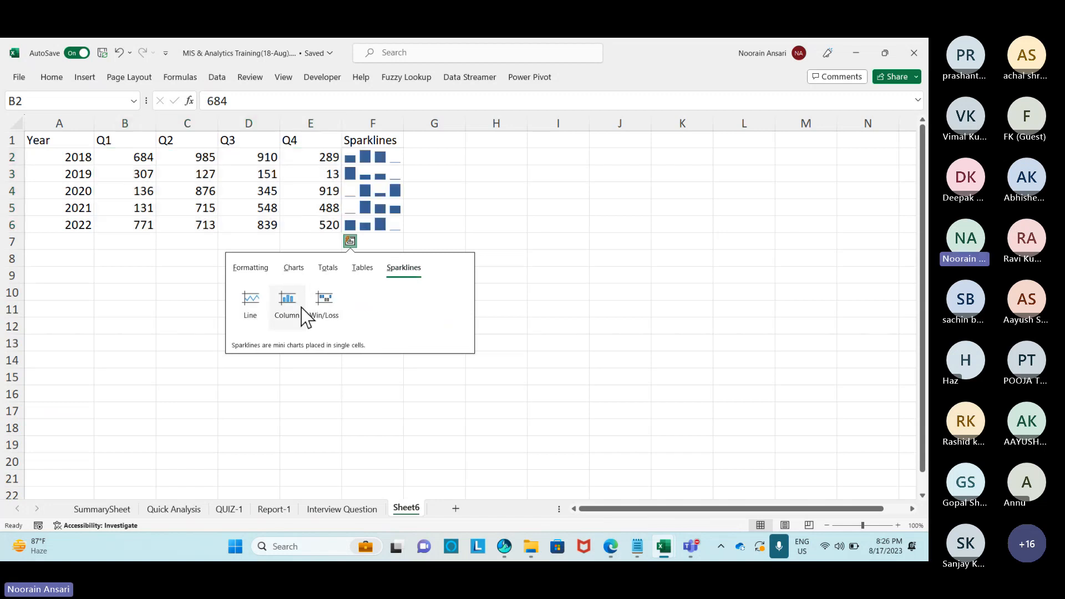
pyautogui.click(260, 310)
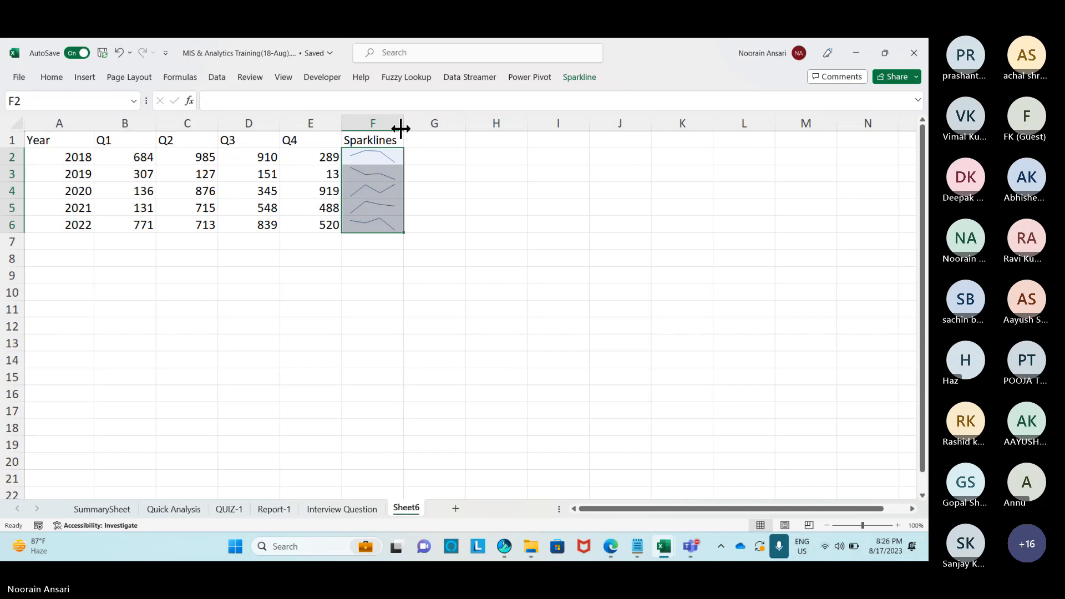
# Widen column F and change the 2018 Q4 value in E2 from 289 to 1000.
pyautogui.moveTo(401, 125); pyautogui.dragTo(433, 124)
pyautogui.click(533, 176)
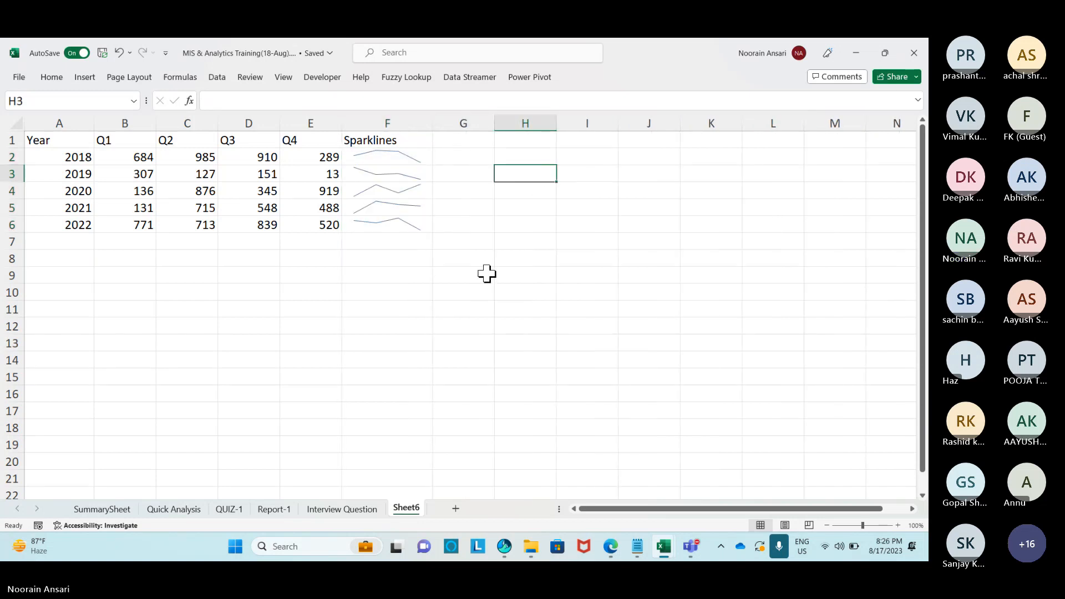
pyautogui.click(134, 160)
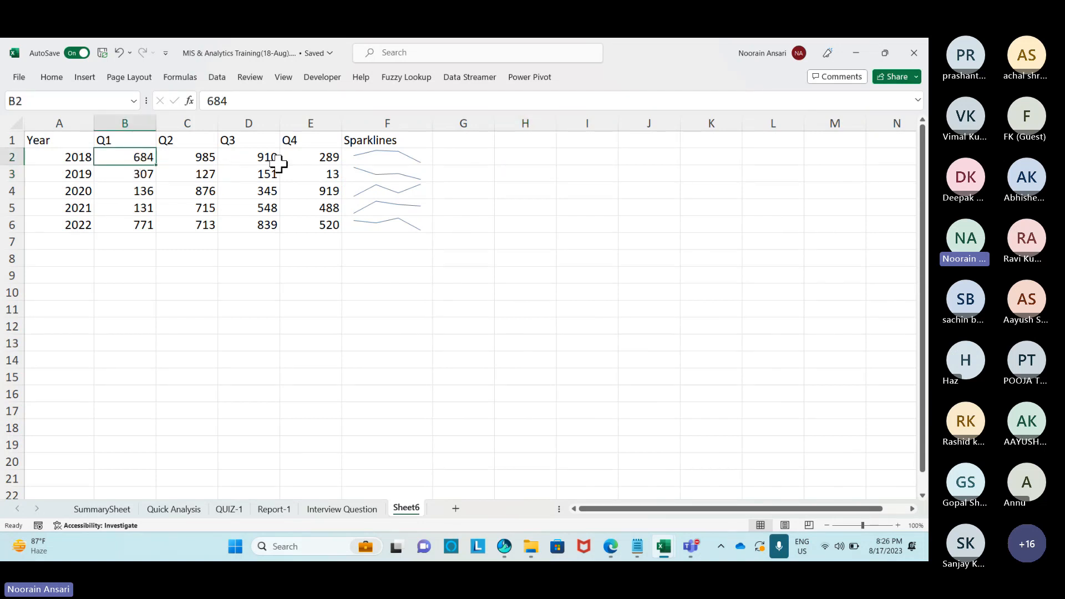
pyautogui.click(328, 162)
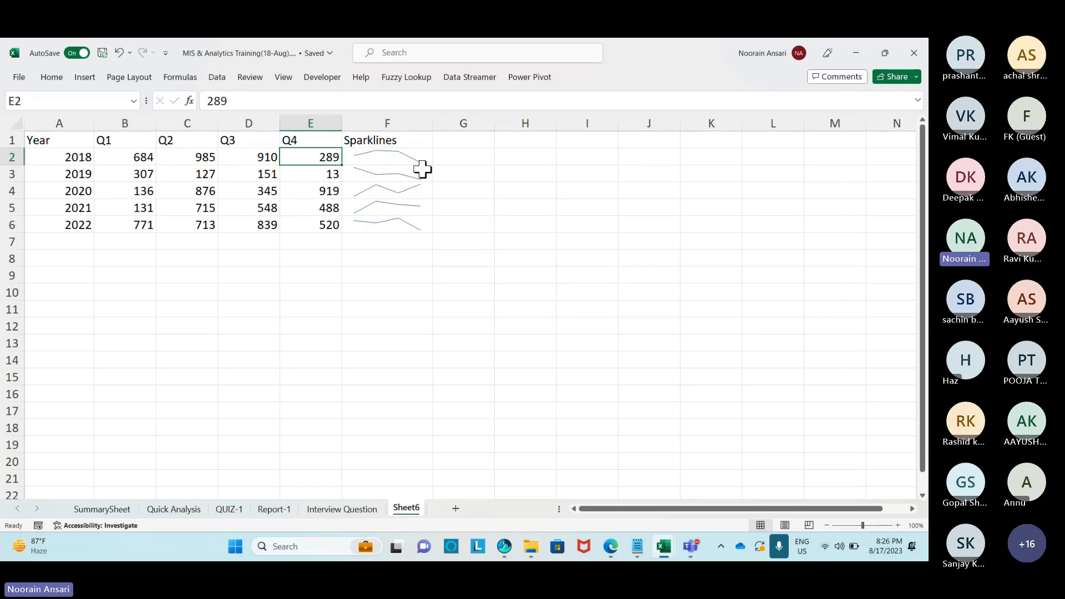
pyautogui.write('1000')
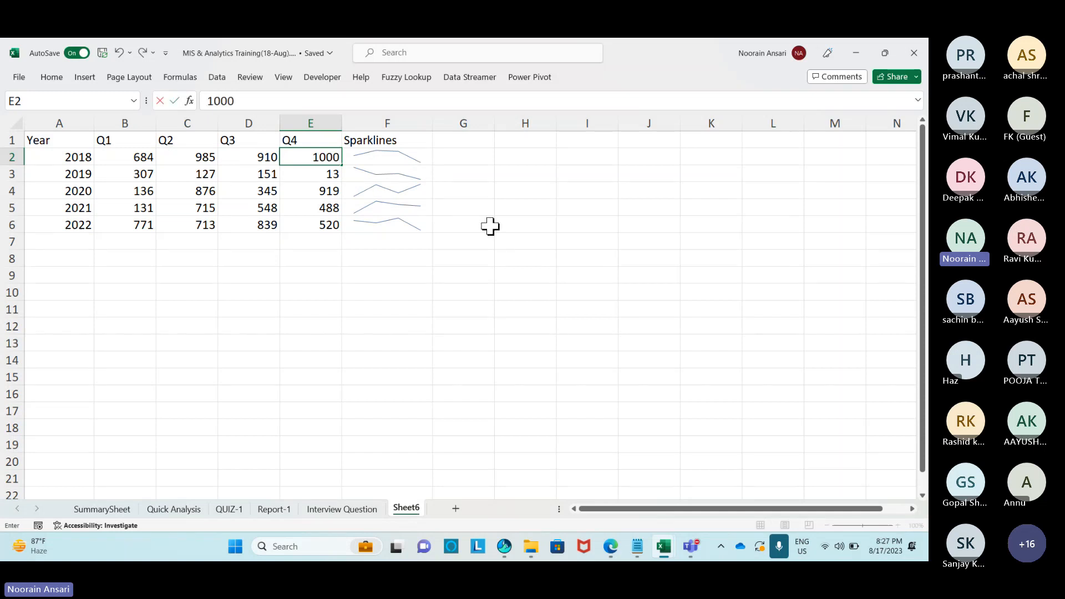
pyautogui.press('Return')
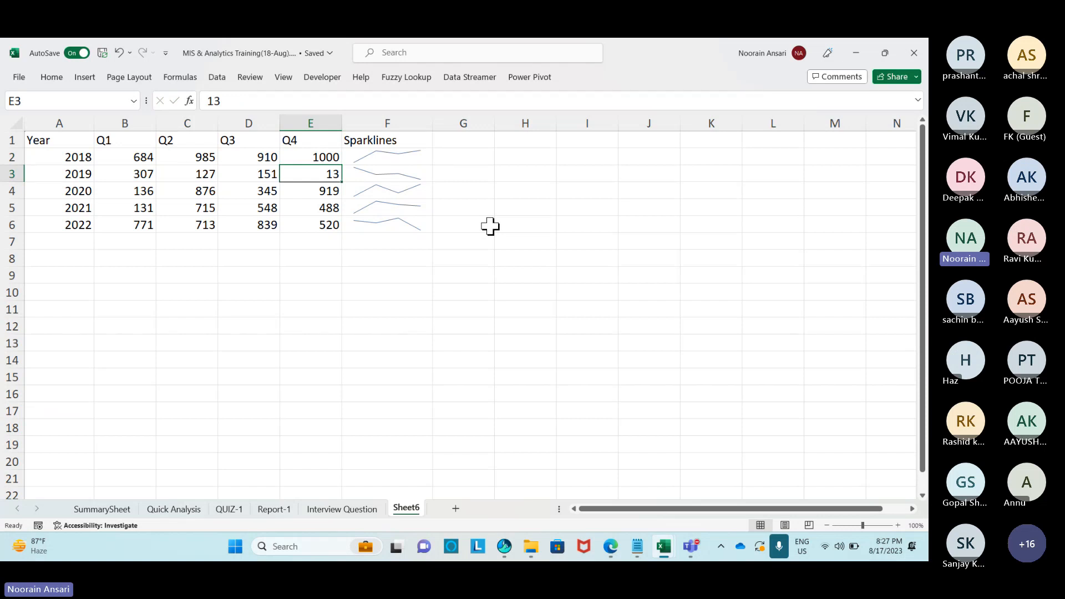
# Widen column F further and select the F2:F6 sparklines to edit their design.
pyautogui.moveTo(433, 124); pyautogui.dragTo(451, 124)
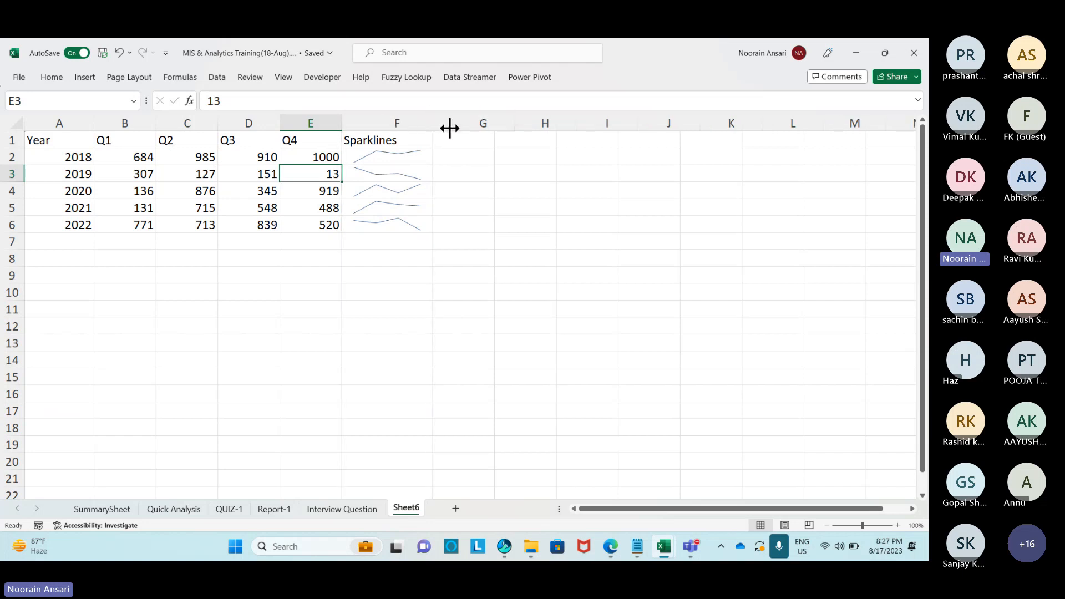
pyautogui.moveTo(408, 154); pyautogui.dragTo(417, 222)
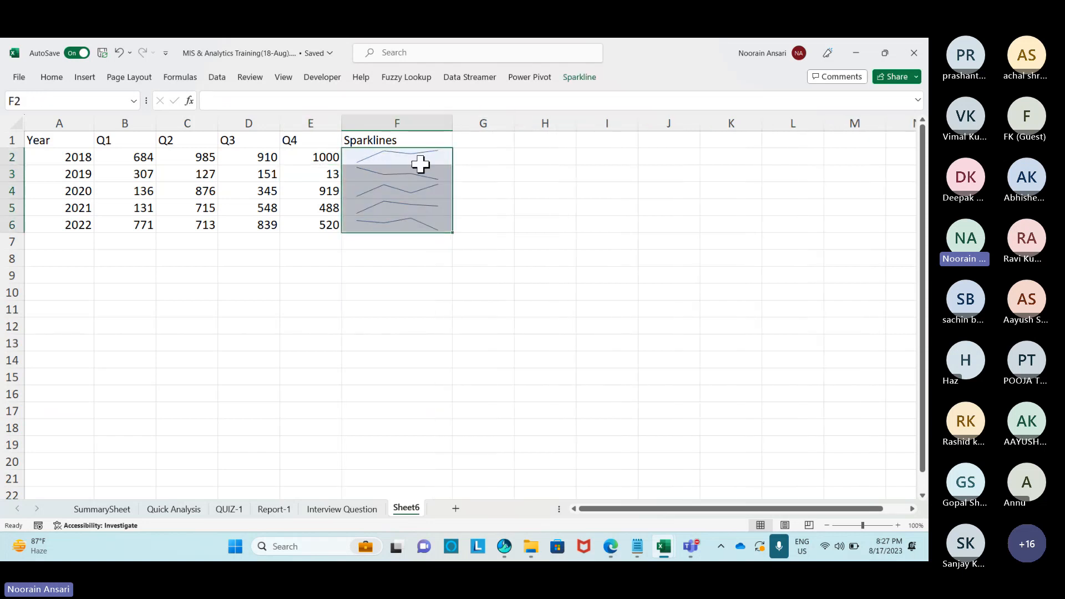
pyautogui.click(579, 77)
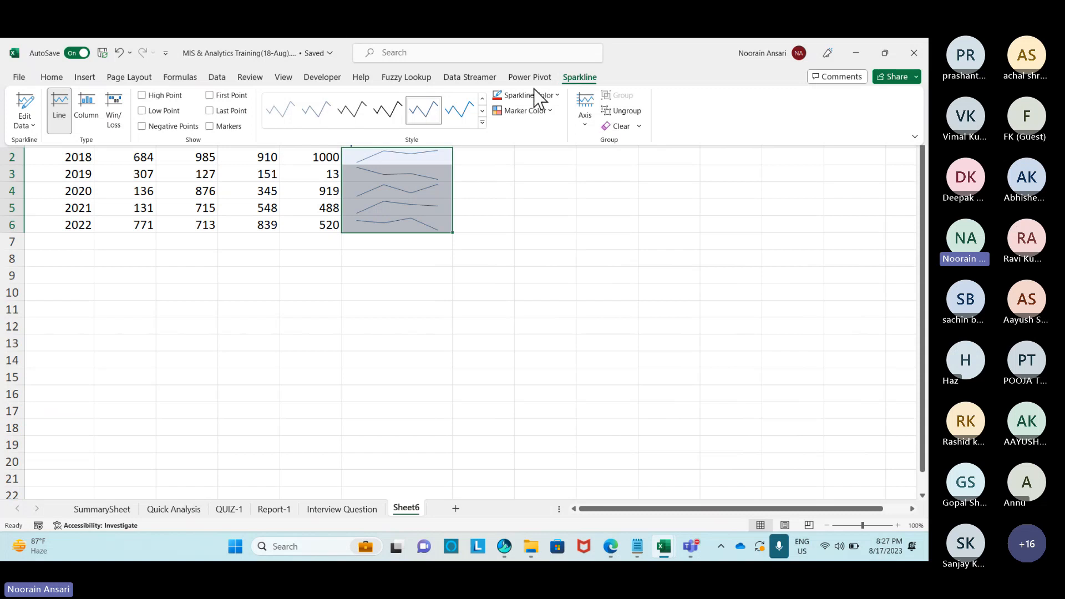
# Apply a darker sparkline style with markers shown on the sparklines.
pyautogui.click(383, 119)
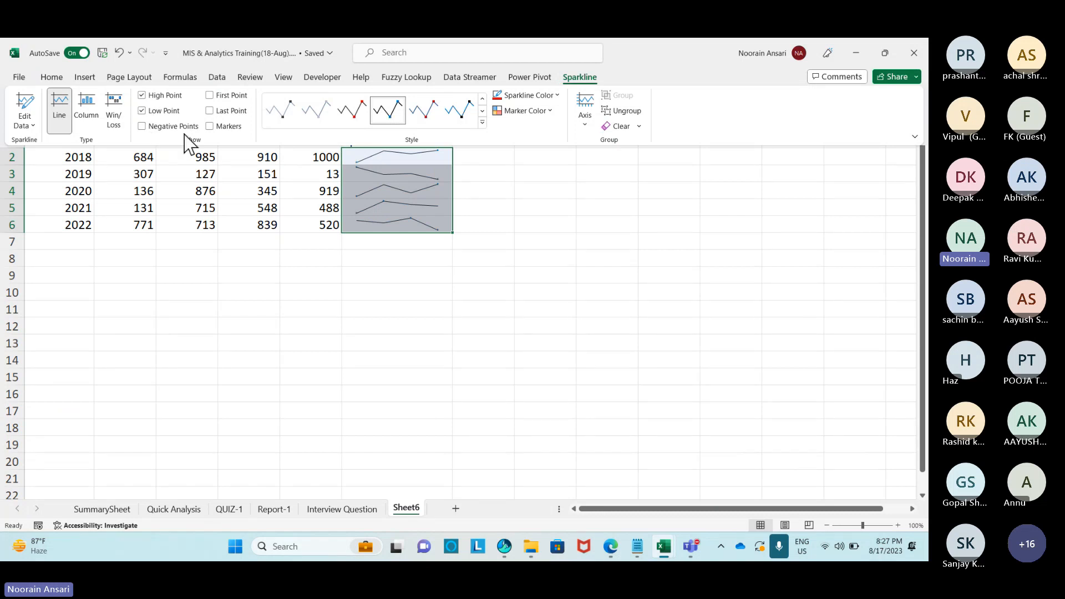
pyautogui.click(209, 126)
pyautogui.click(355, 115)
# Set the sparklines' low-point marker colour to green.
pyautogui.click(549, 110)
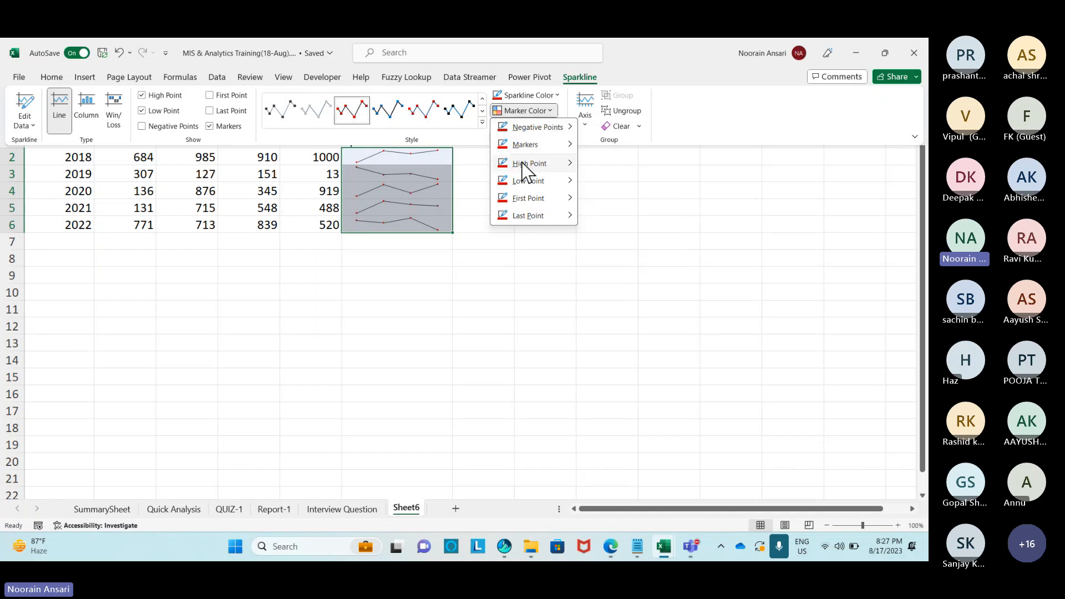
pyautogui.moveTo(524, 169)
pyautogui.moveTo(556, 181)
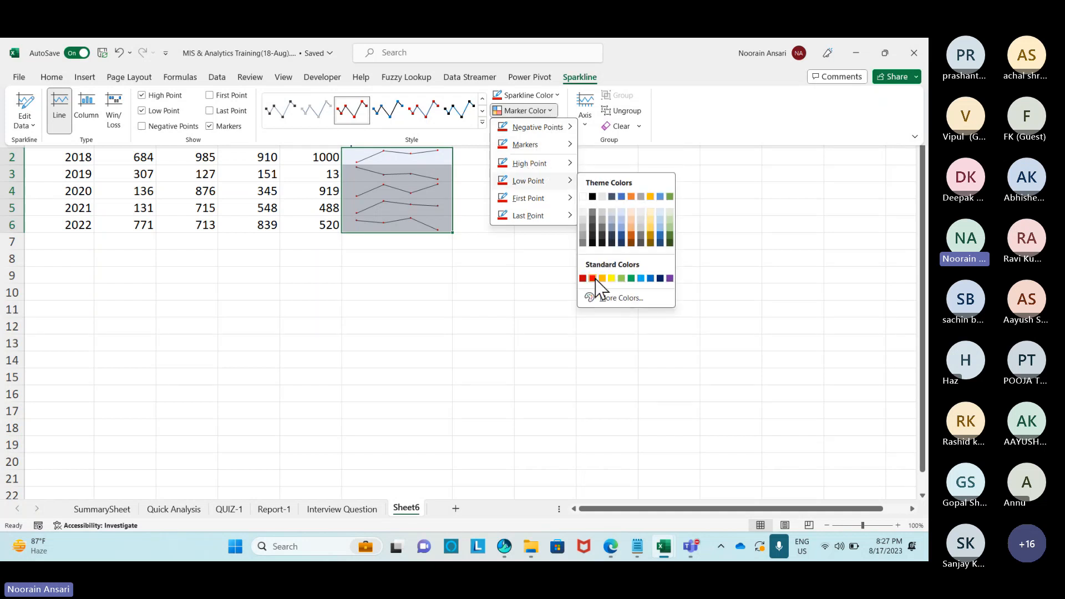
pyautogui.click(595, 279)
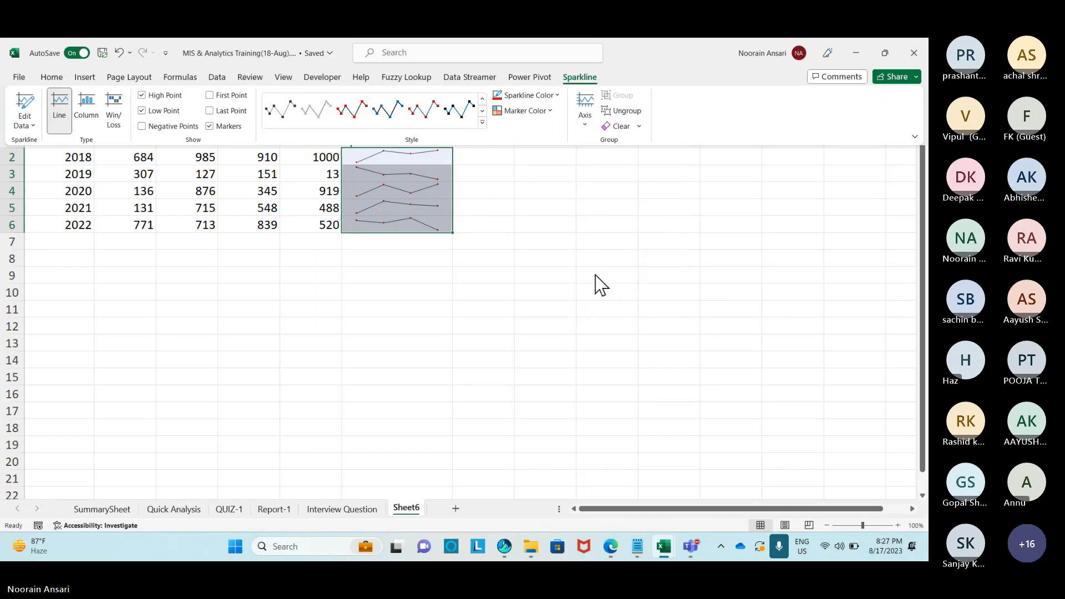
pyautogui.click(556, 95)
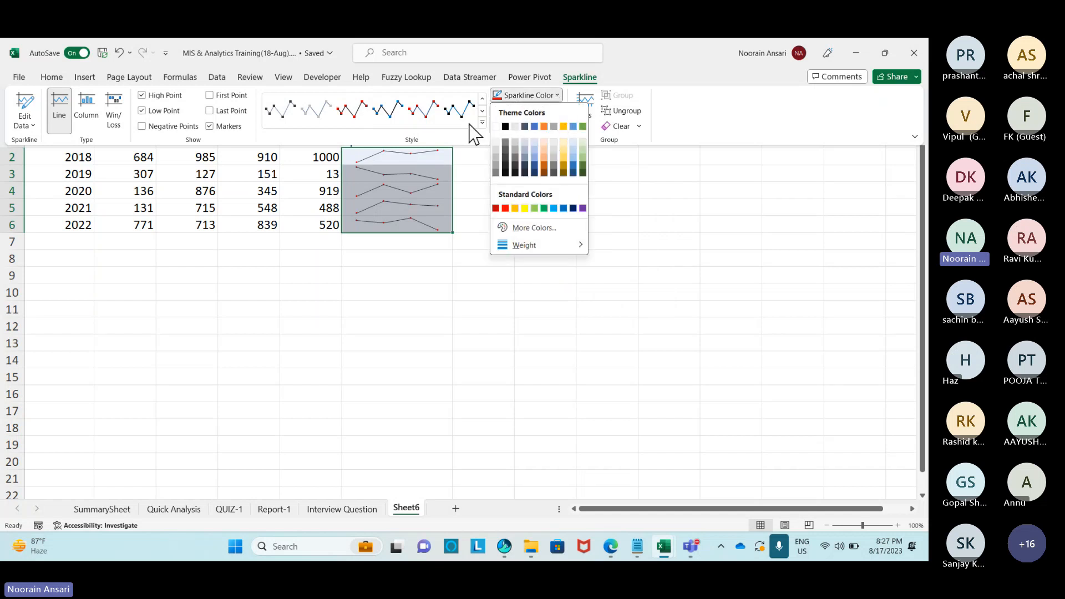
pyautogui.click(469, 138)
pyautogui.click(551, 111)
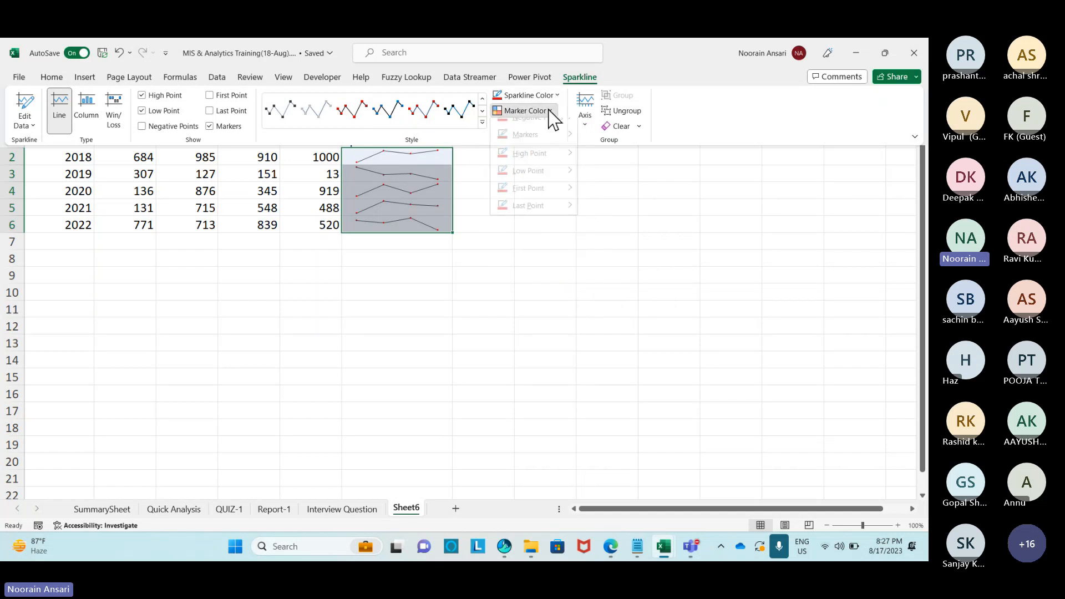
pyautogui.moveTo(571, 184)
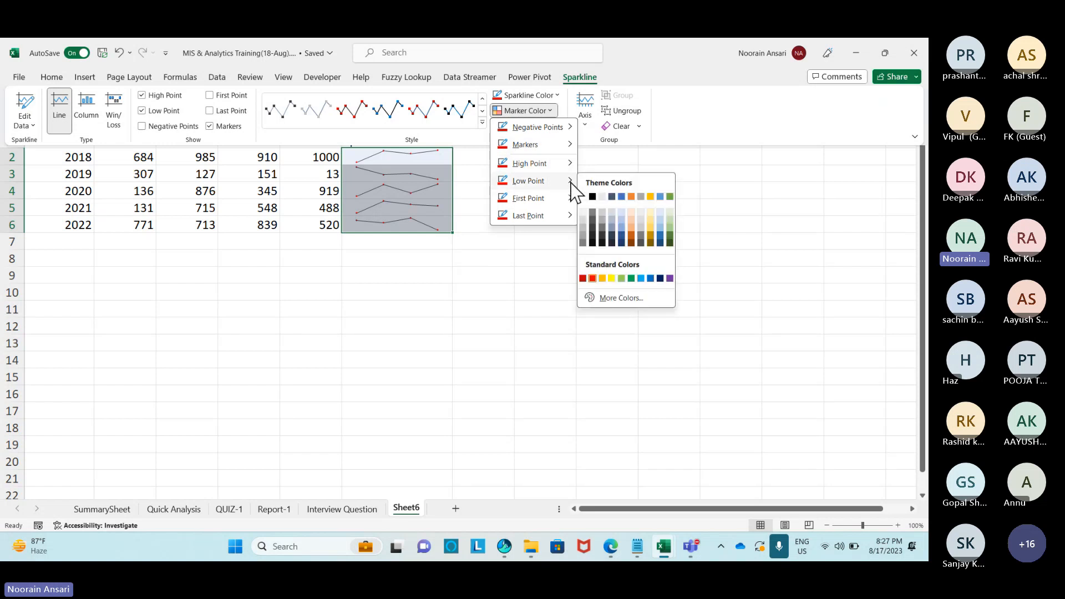
pyautogui.click(632, 277)
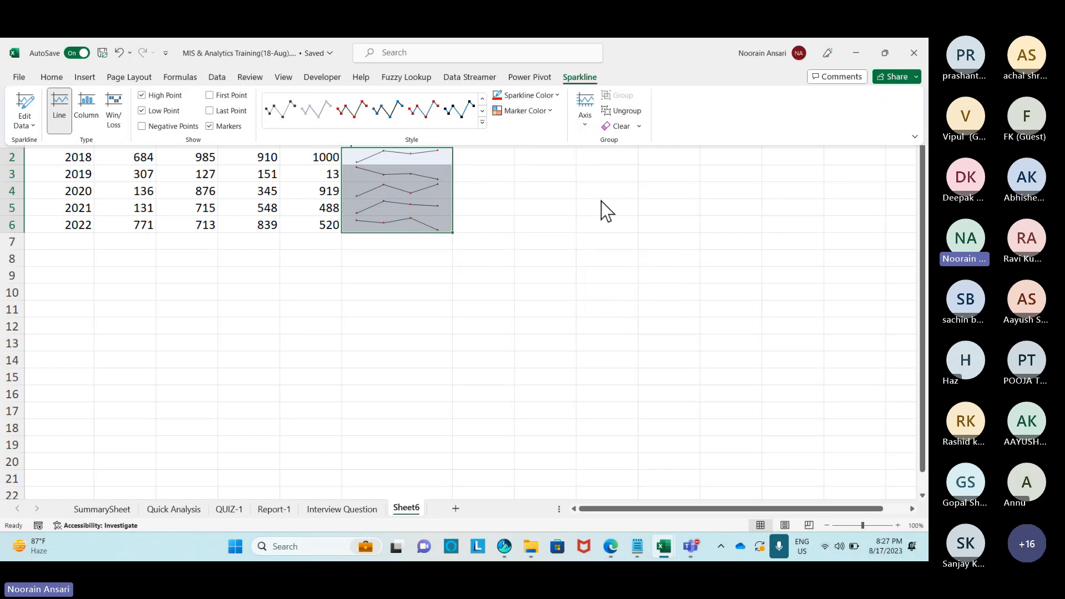
# Make the sparkline lines dark blue.
pyautogui.click(551, 110)
pyautogui.click(551, 112)
pyautogui.click(556, 94)
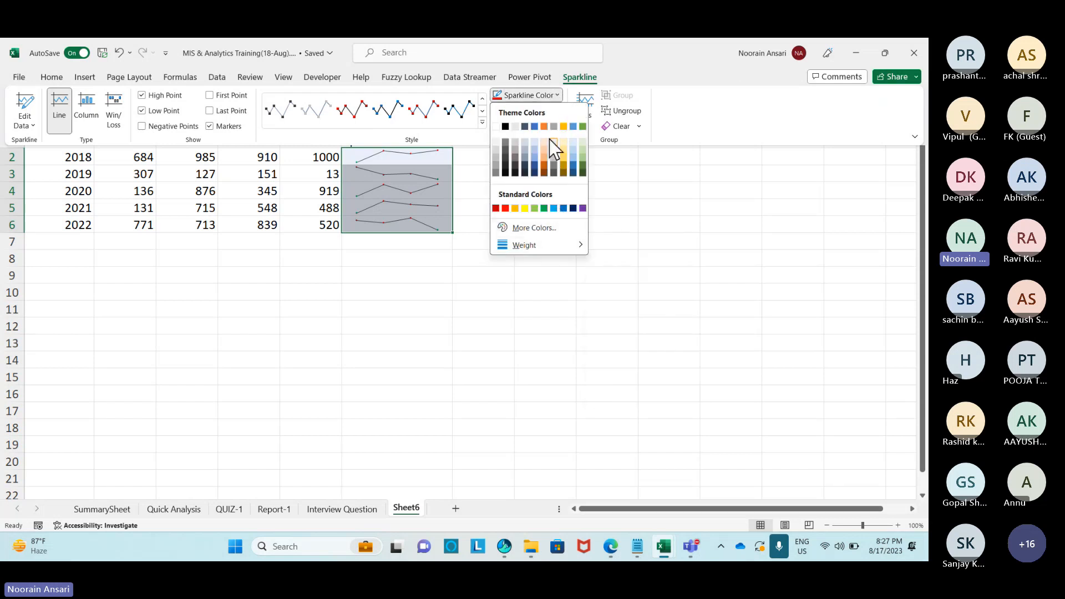
pyautogui.click(534, 127)
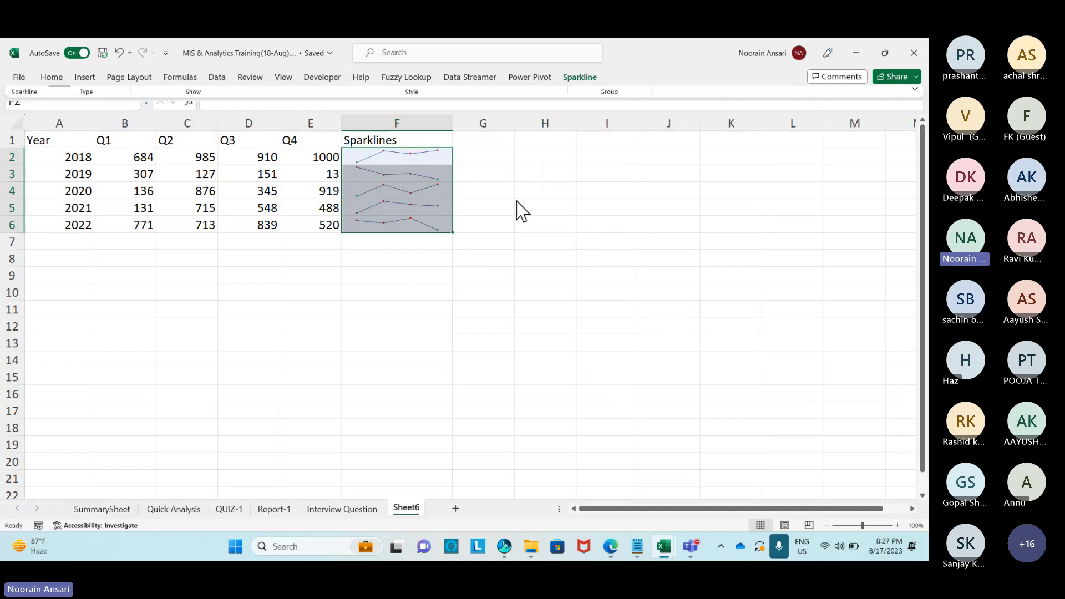
# Widen column F further and make data rows 2–6 taller.
pyautogui.moveTo(458, 126); pyautogui.dragTo(504, 124)
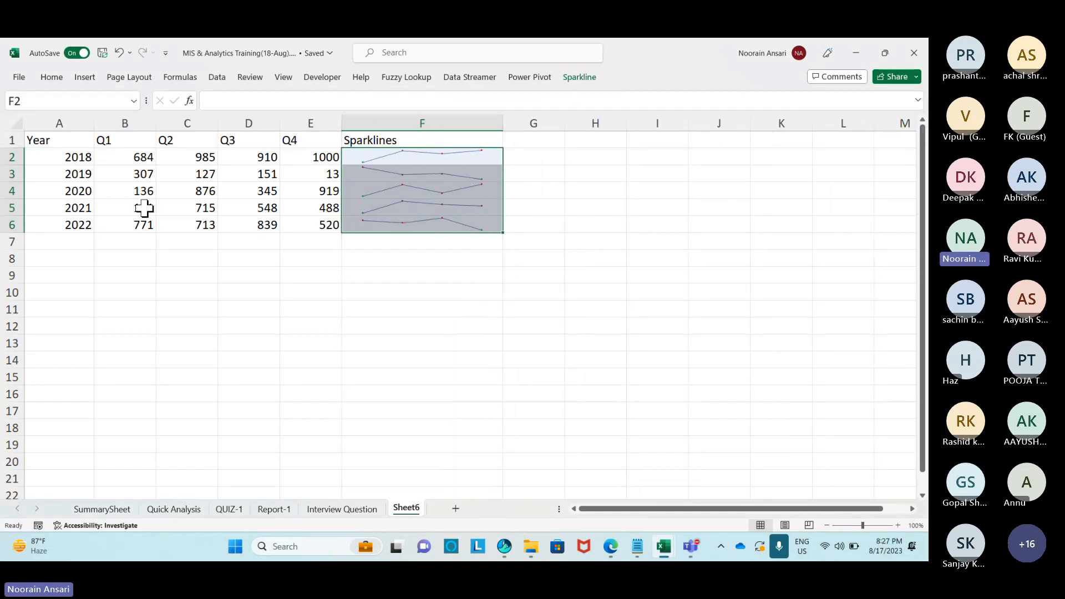
pyautogui.moveTo(28, 165); pyautogui.dragTo(14, 290)
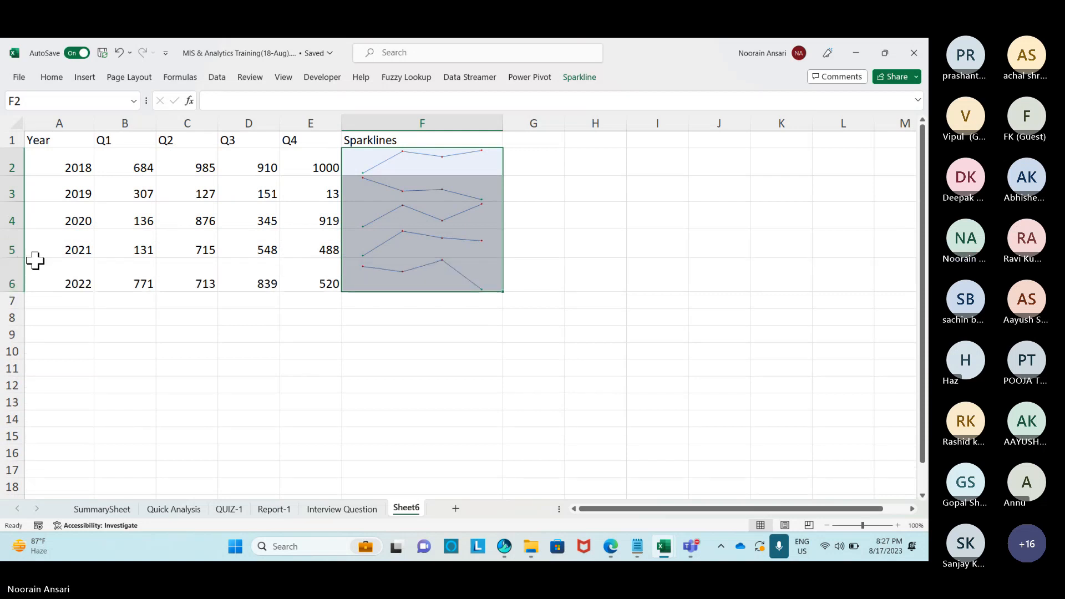
pyautogui.click(576, 175)
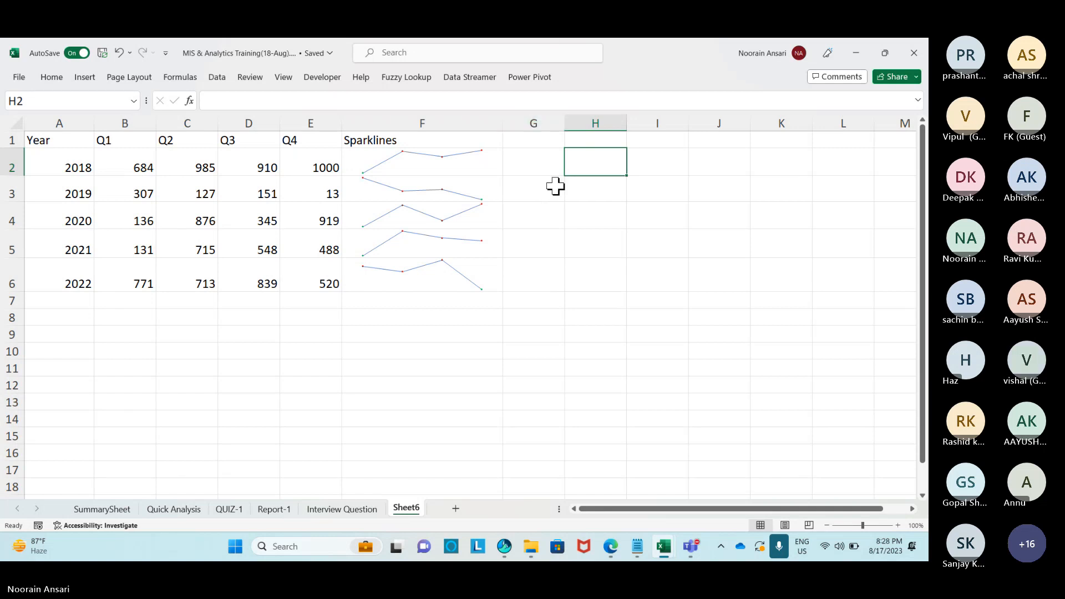
pyautogui.click(554, 185)
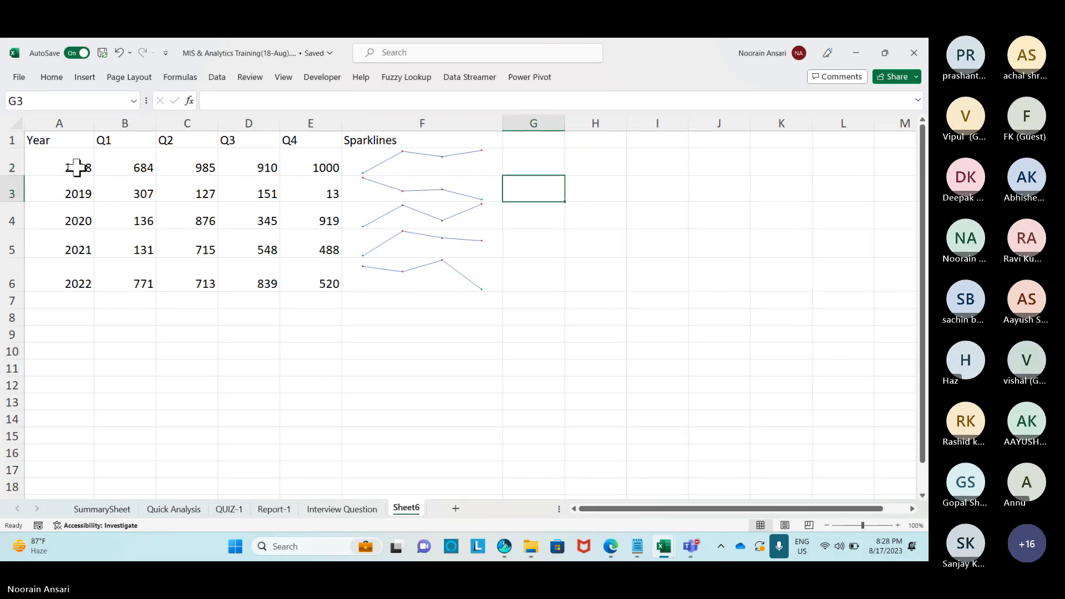
# Apply All Borders to every cell of A2:F6.
pyautogui.moveTo(78, 167)
pyautogui.mouseDown()
pyautogui.moveTo(393, 243)
pyautogui.moveTo(409, 290)
pyautogui.mouseUp()
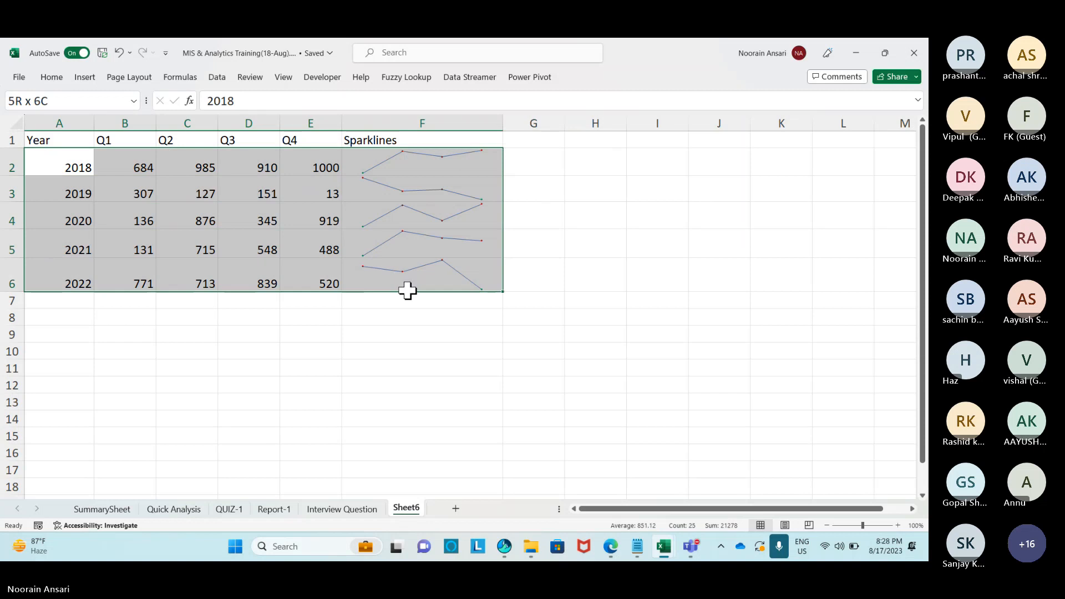
pyautogui.click(51, 78)
pyautogui.click(606, 160)
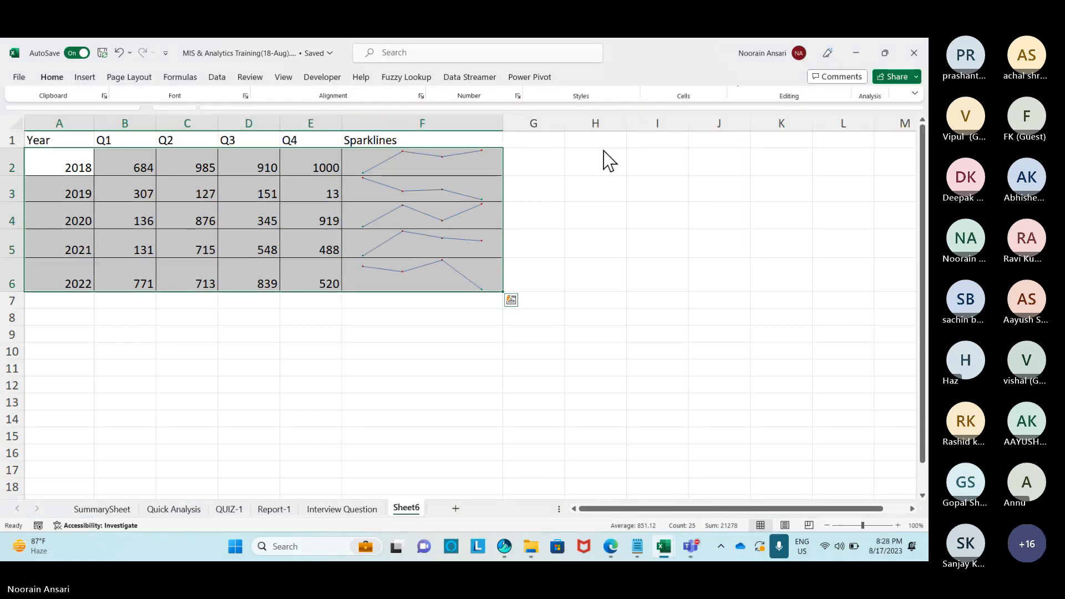
pyautogui.click(624, 168)
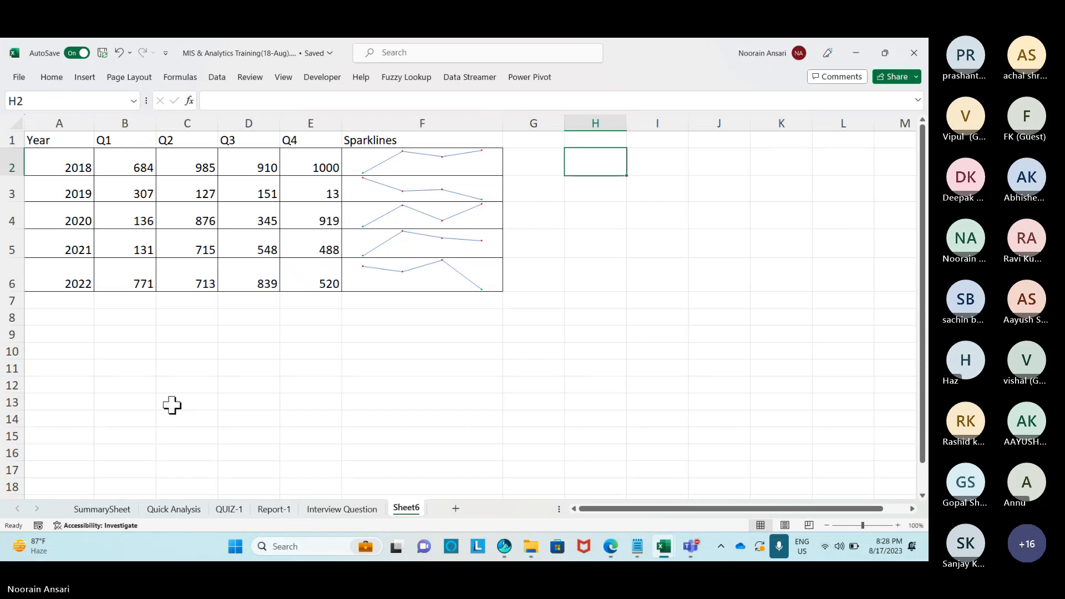
pyautogui.click(165, 354)
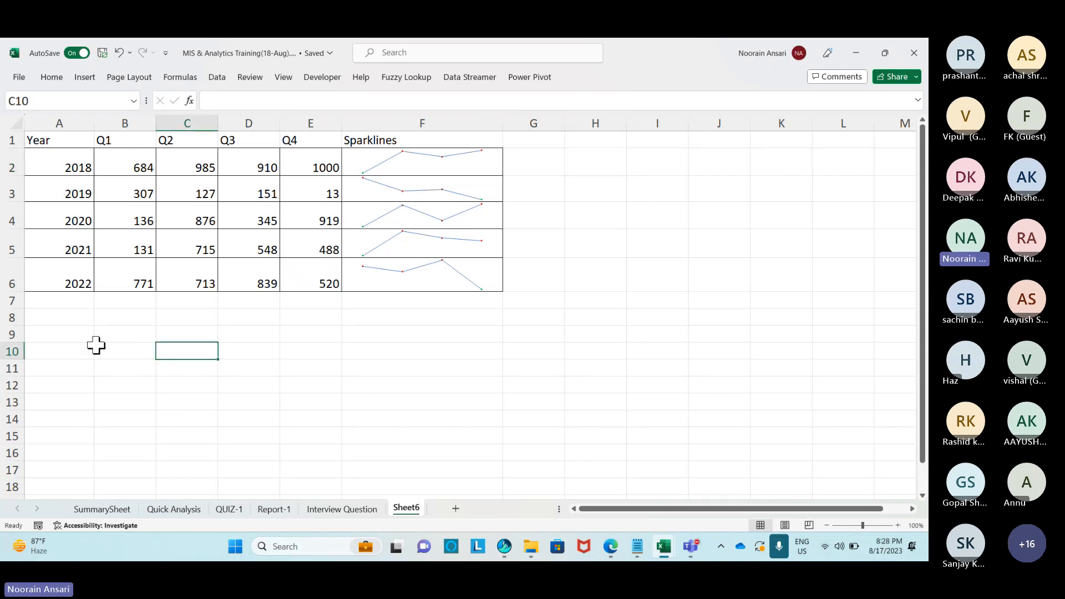
# Rename Sheet6 to Sparkline.
pyautogui.rightClick(415, 511)
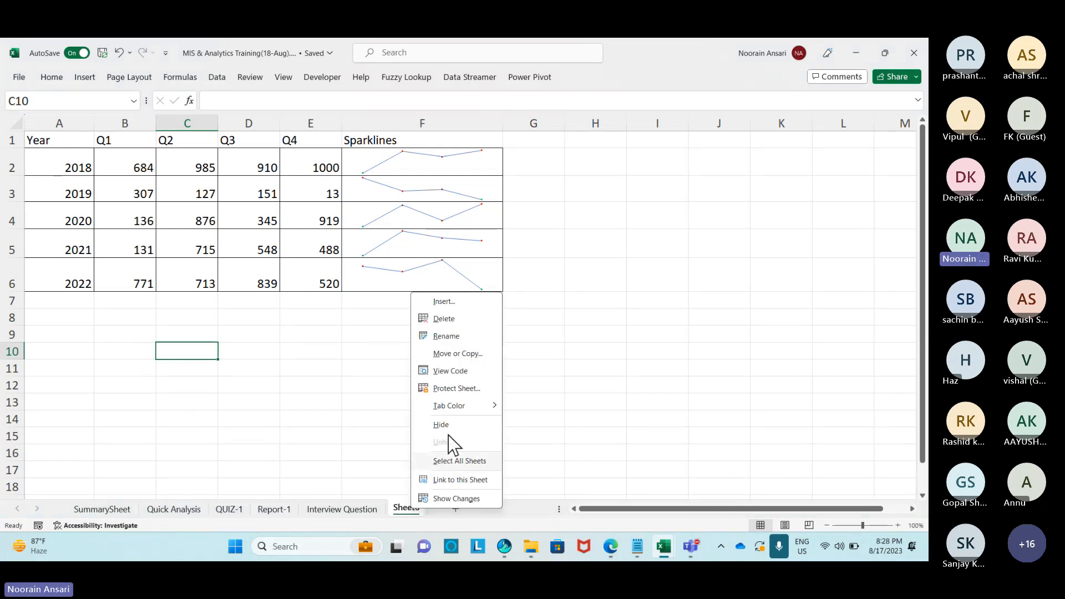
pyautogui.click(447, 338)
pyautogui.write('Spa')
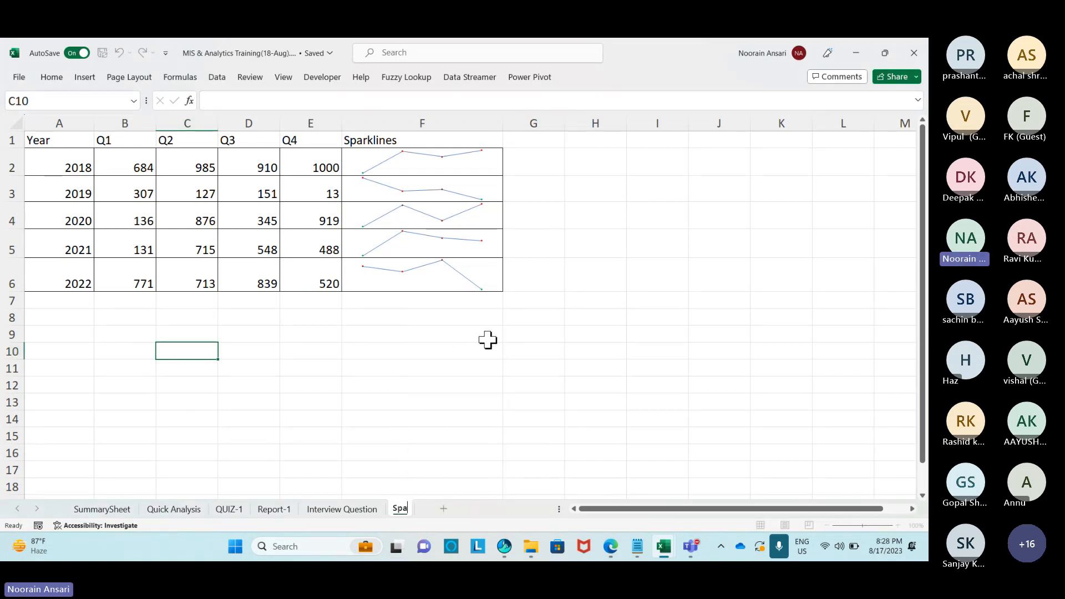
pyautogui.write('rkline')
pyautogui.click(344, 385)
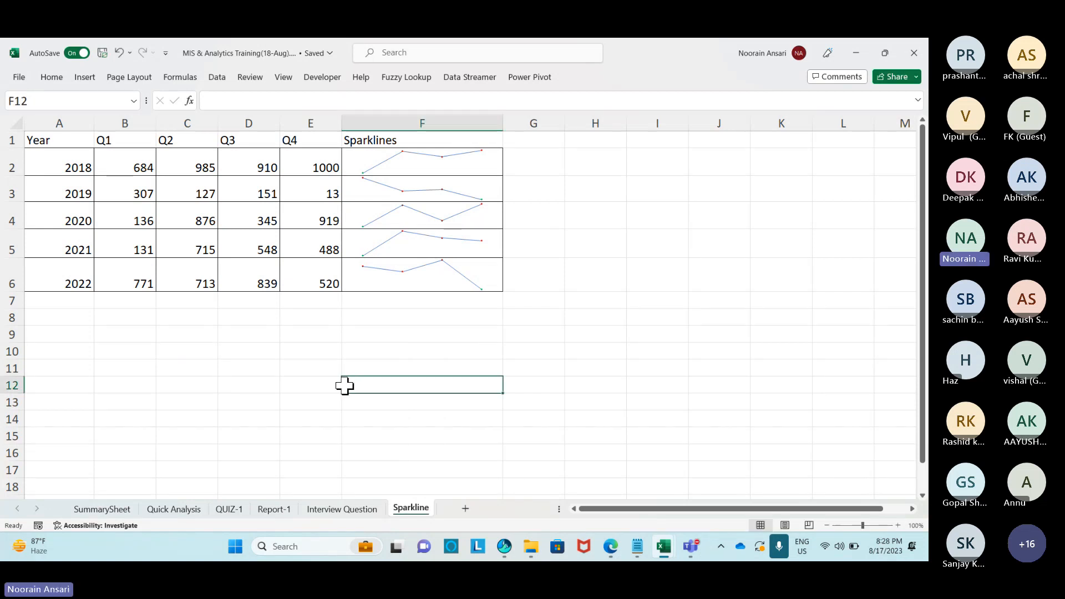
# Copy the Month/Sales table A1:B13 from Quick Analysis into a new Sheet7 and fit column A.
pyautogui.click(174, 509)
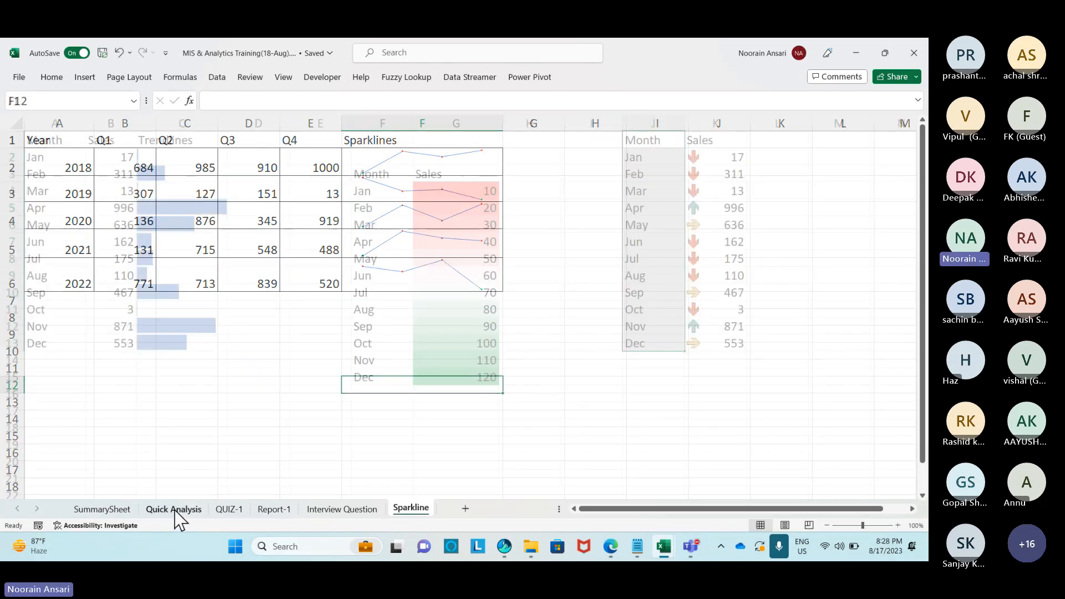
pyautogui.moveTo(48, 137); pyautogui.dragTo(105, 346)
pyautogui.hotkey('ctrl', 'c')
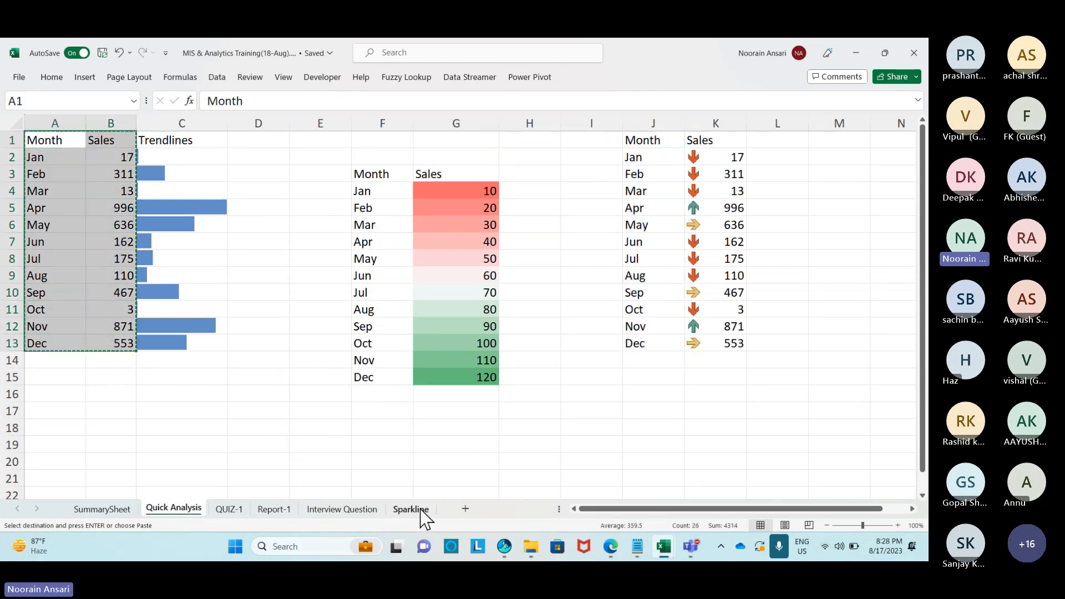
pyautogui.click(417, 510)
pyautogui.click(467, 509)
pyautogui.hotkey('ctrl', 'v')
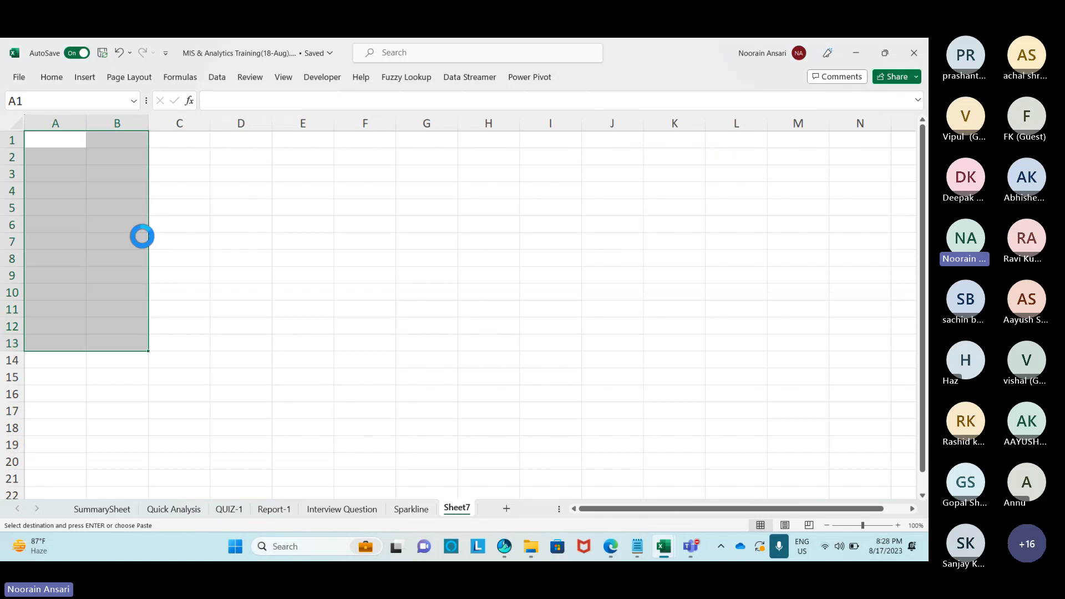
pyautogui.doubleClick(86, 123)
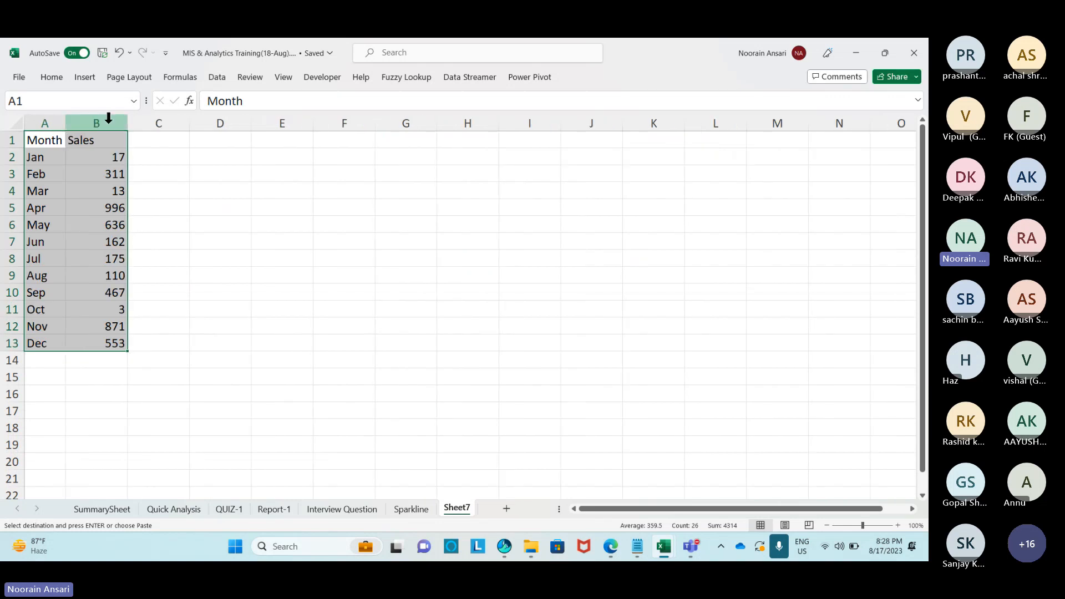
# Bring up the full chart list from Quick Analysis Charts via More Charts.
pyautogui.hotkey('ctrl', 'q')
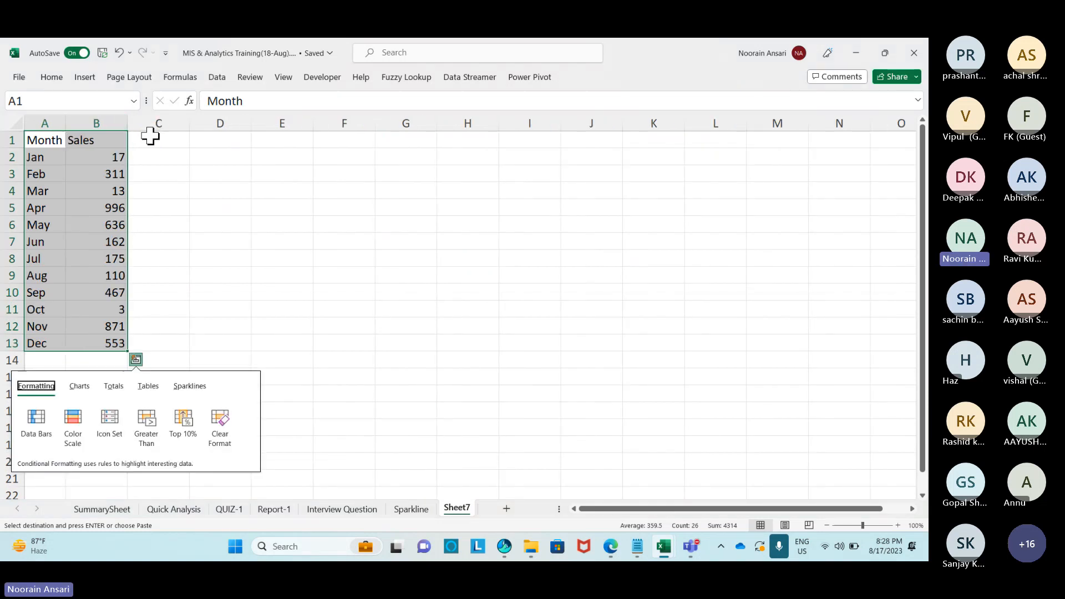
pyautogui.click(82, 391)
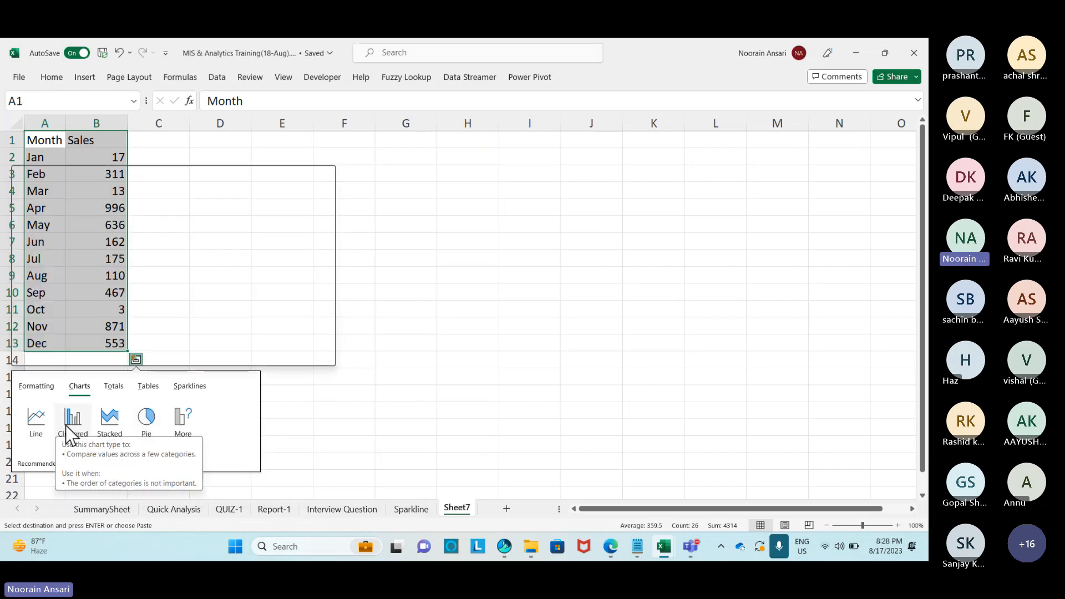
pyautogui.click(179, 420)
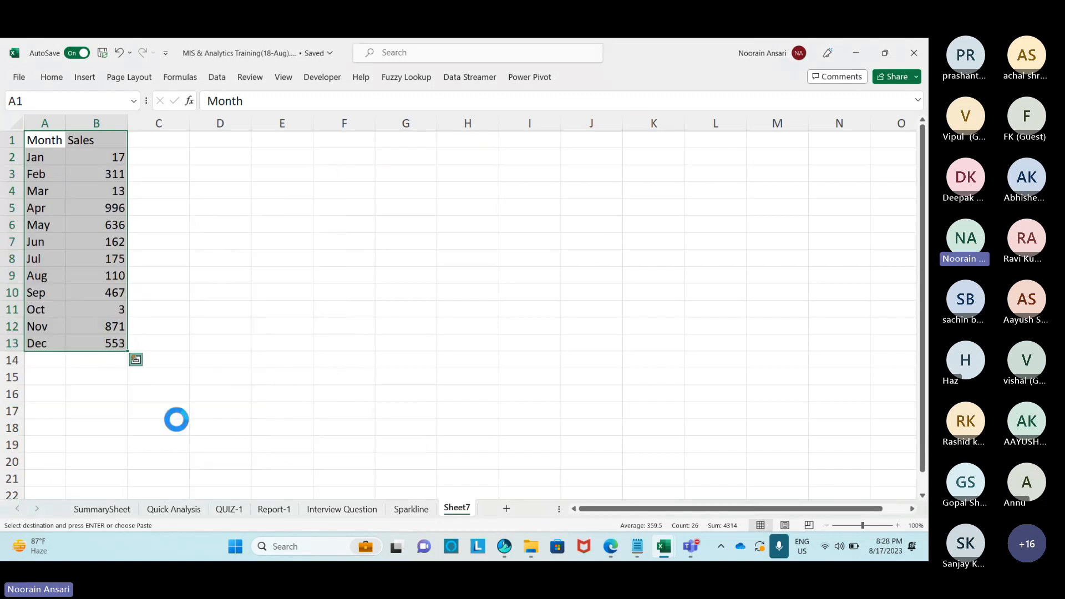
# Insert a Sales line chart, then move it beside the table and widen it.
pyautogui.click(338, 417)
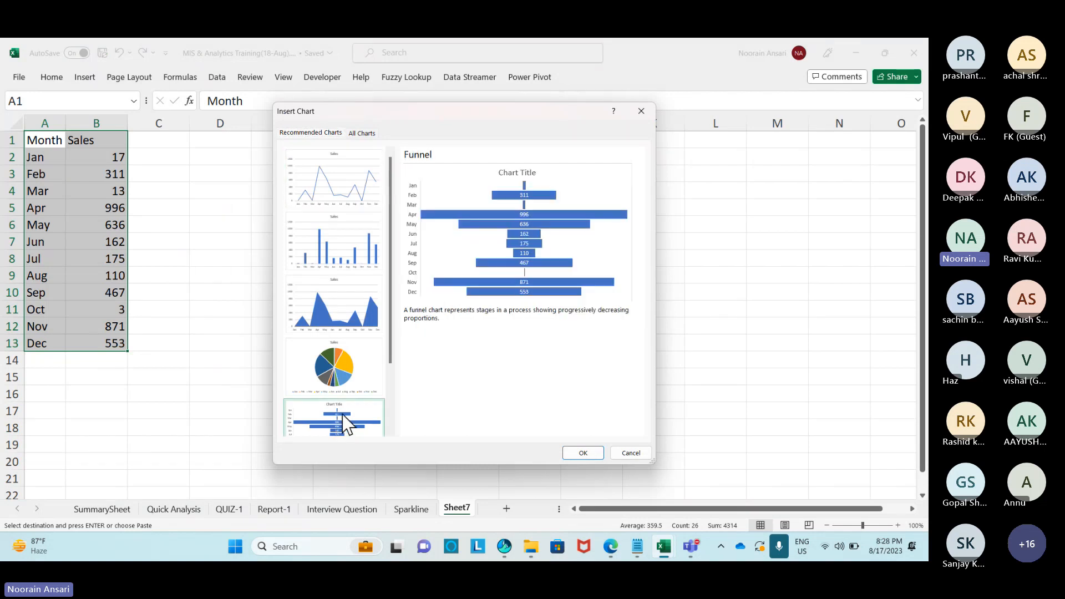
pyautogui.click(358, 369)
pyautogui.click(351, 289)
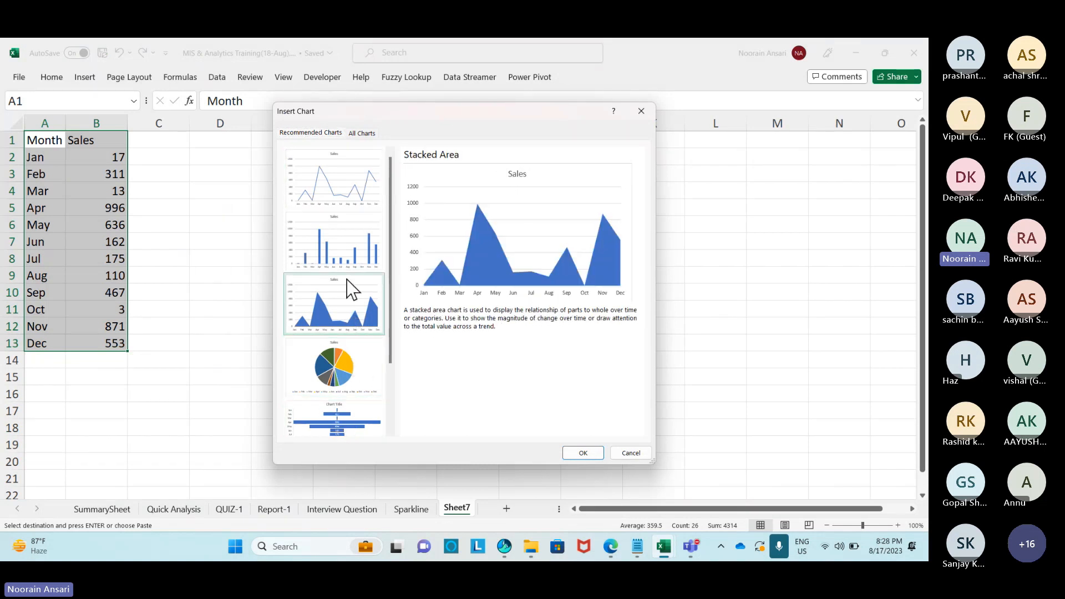
pyautogui.click(351, 233)
pyautogui.click(349, 204)
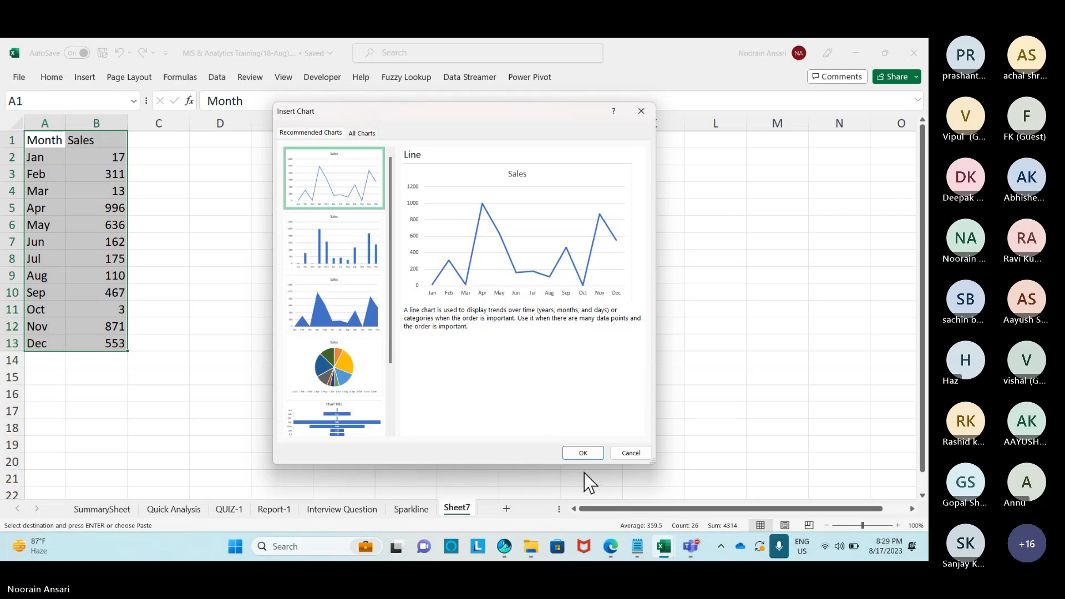
pyautogui.click(582, 454)
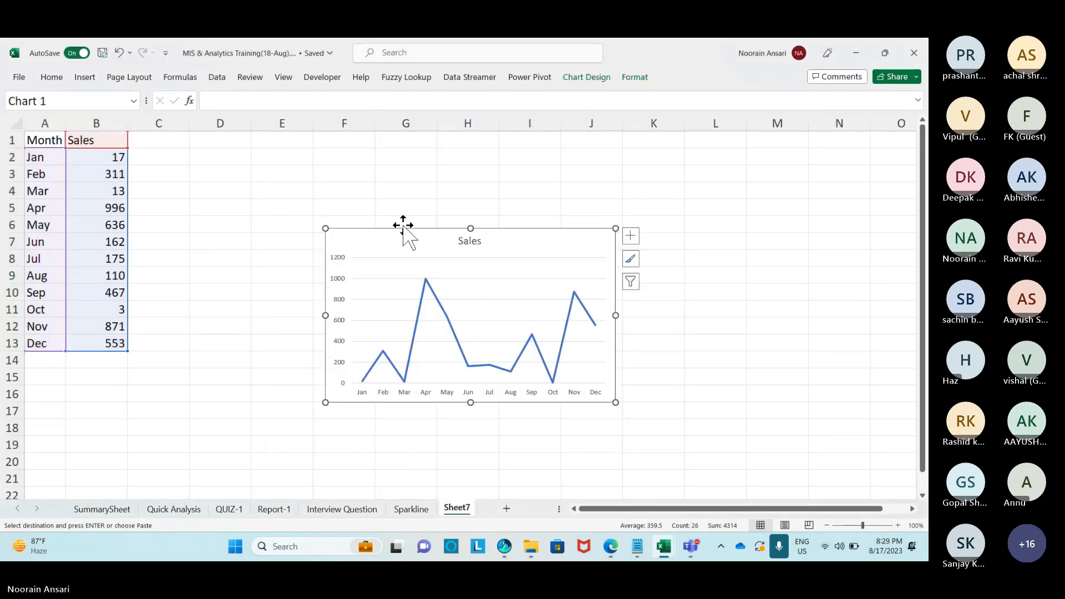
pyautogui.moveTo(404, 225); pyautogui.dragTo(260, 141)
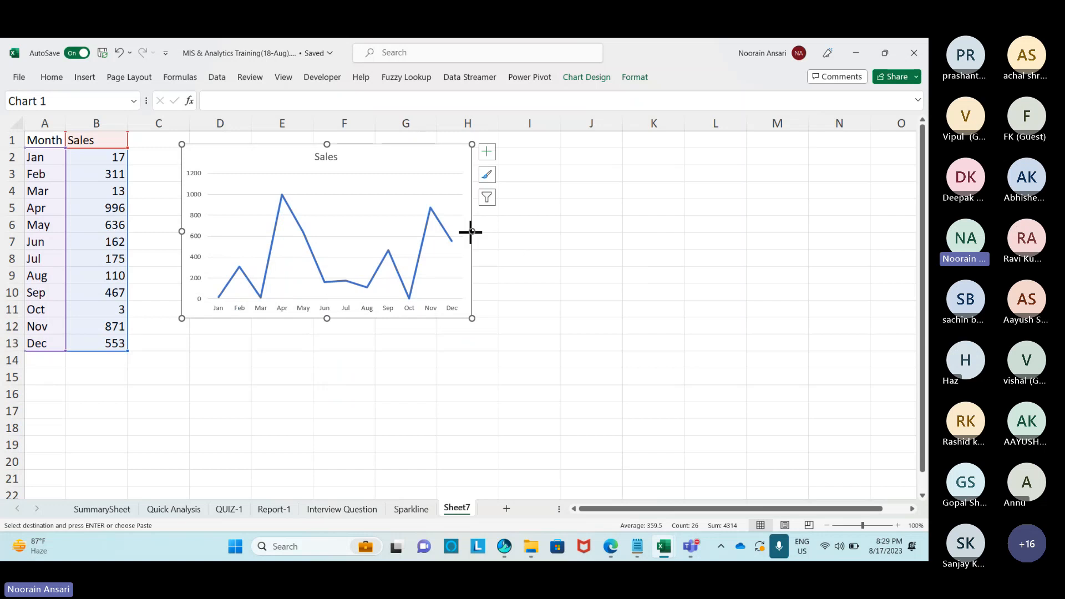
pyautogui.moveTo(472, 232); pyautogui.dragTo(642, 232)
pyautogui.click(431, 362)
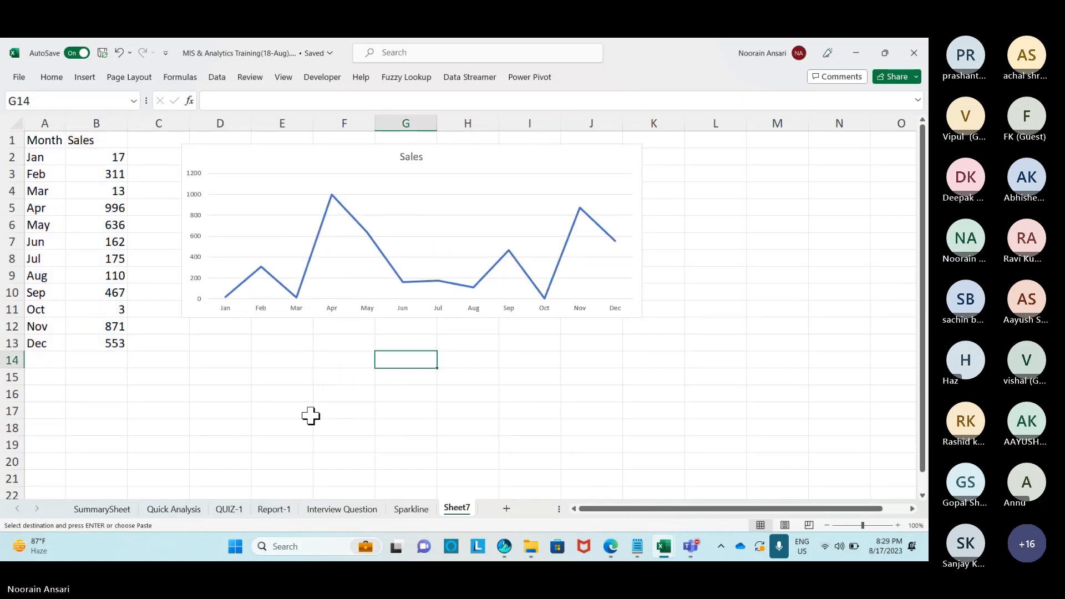
# Rename Sheet7 to Chart Example.
pyautogui.rightClick(460, 509)
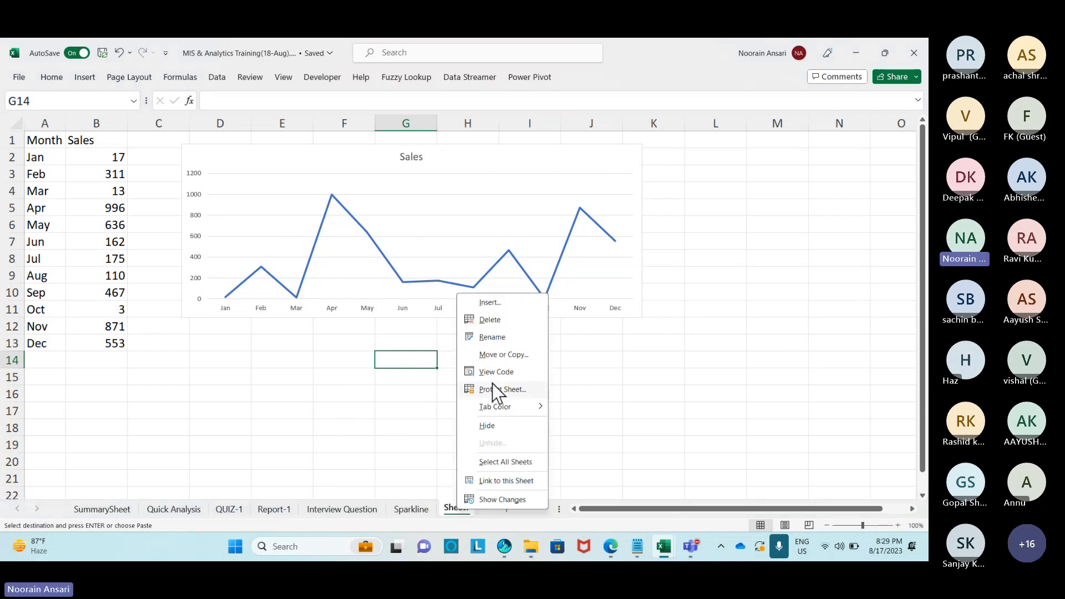
pyautogui.click(493, 337)
pyautogui.write('Char')
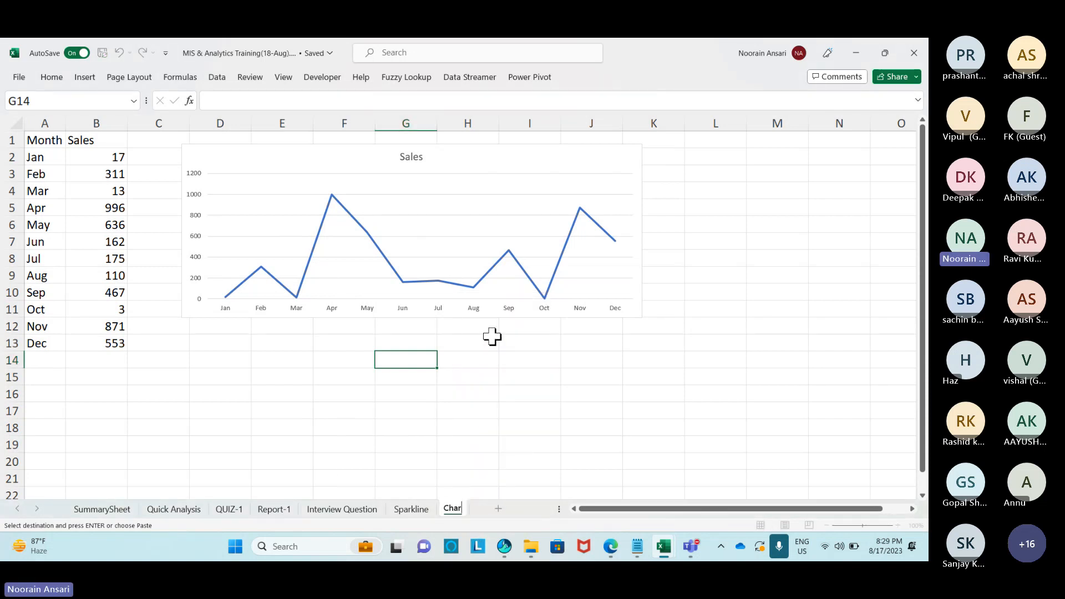
pyautogui.write('t Example')
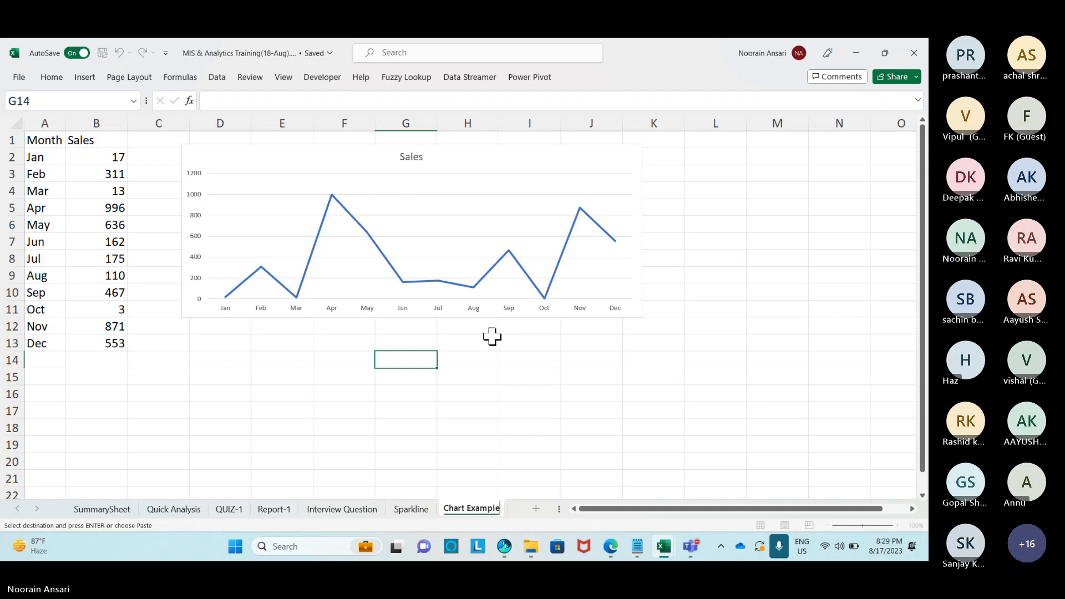
pyautogui.click(412, 372)
# On SummarySheet, widen column H and enter 'Use for Quick Reporting' as the Quick Analysis description.
pyautogui.click(102, 508)
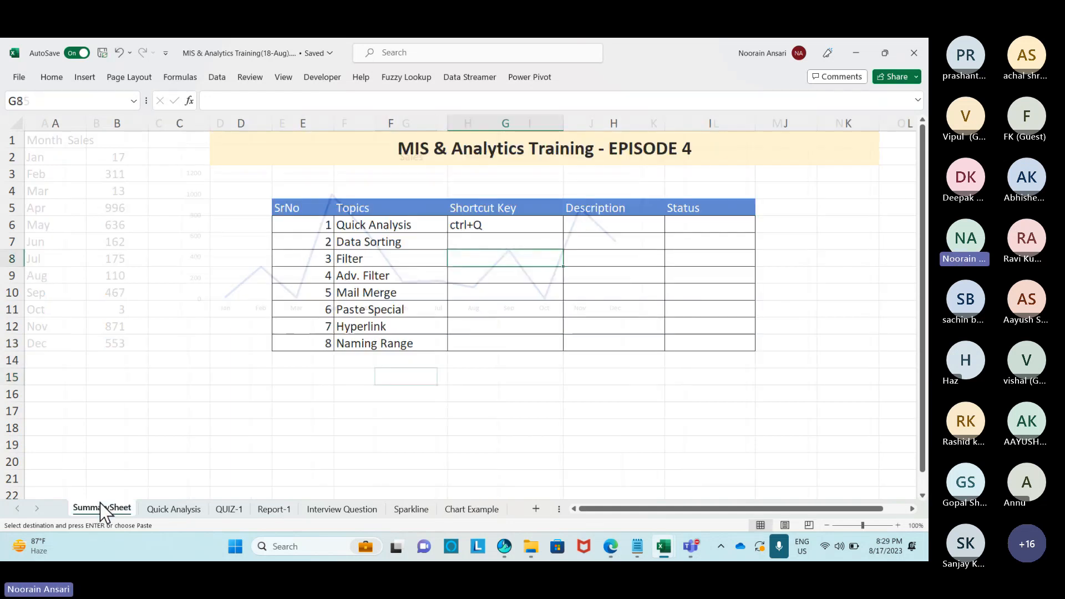
pyautogui.click(608, 227)
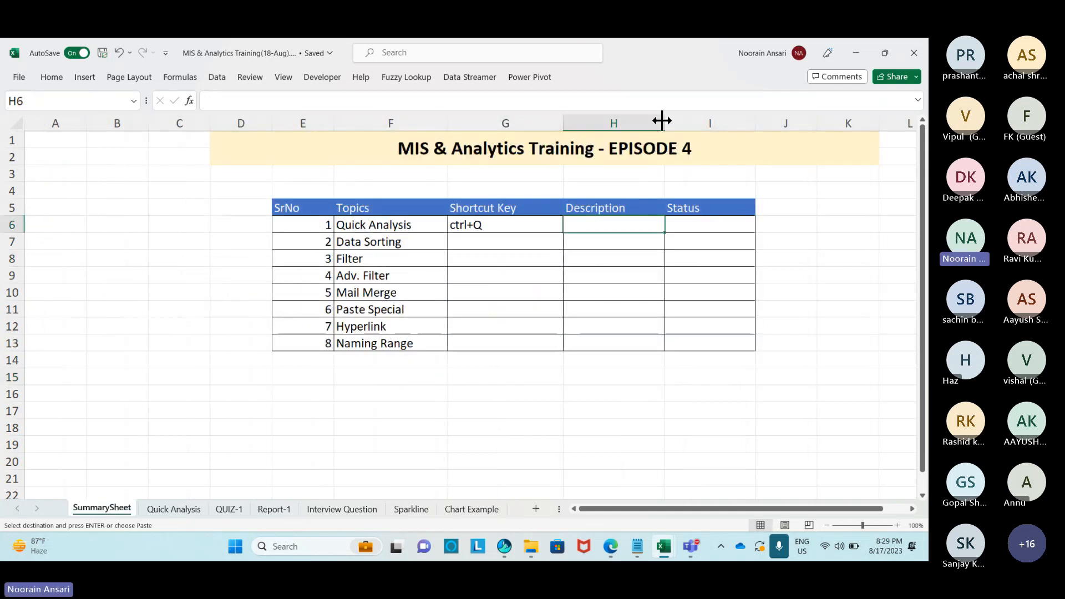
pyautogui.moveTo(665, 121); pyautogui.dragTo(699, 121)
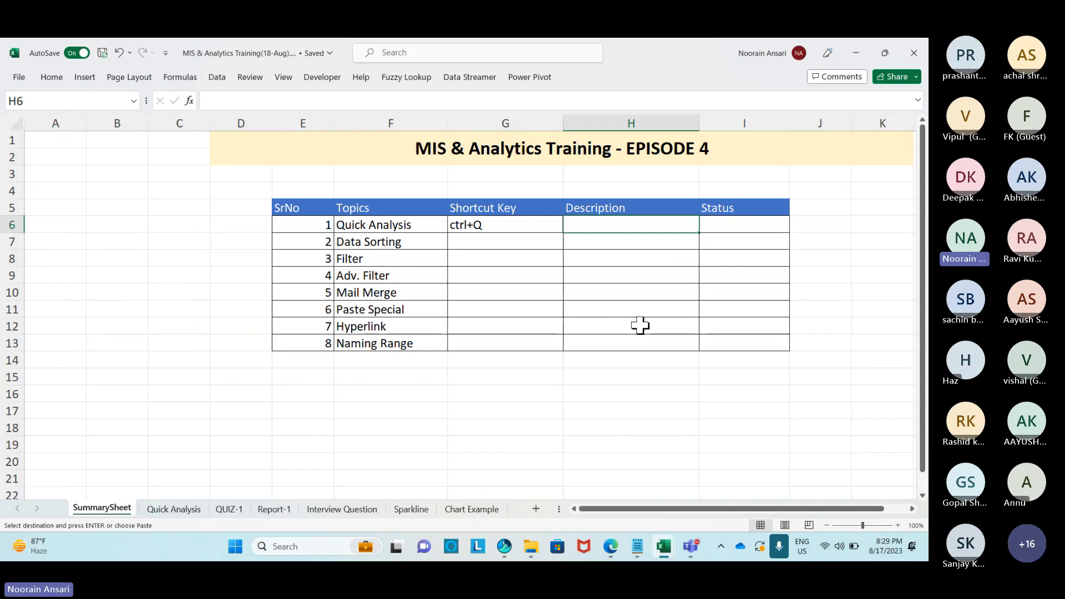
pyautogui.write('Use for Qu')
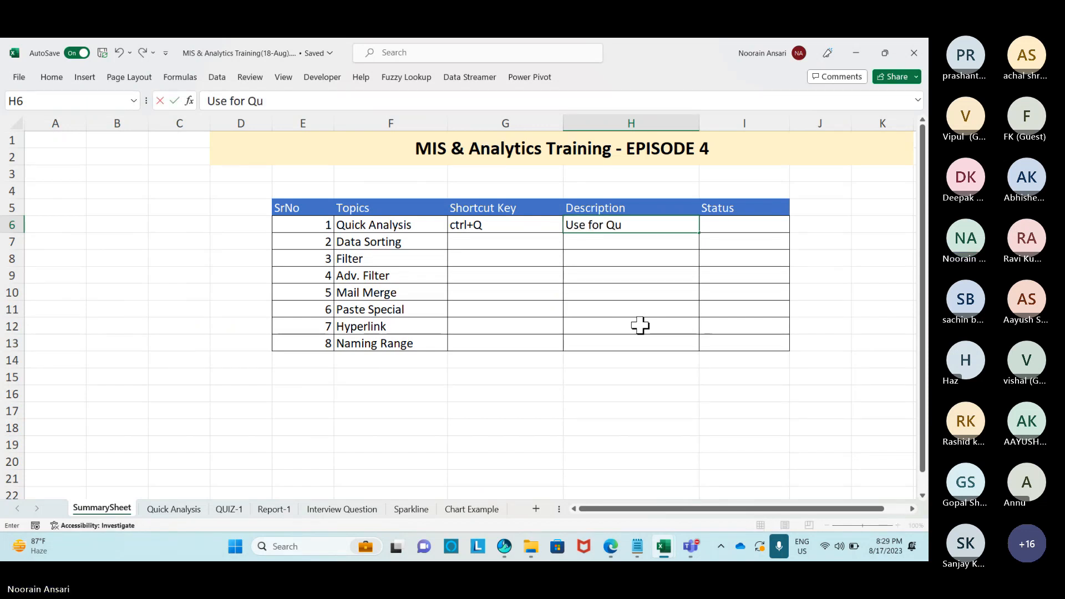
pyautogui.write('ick Reporting')
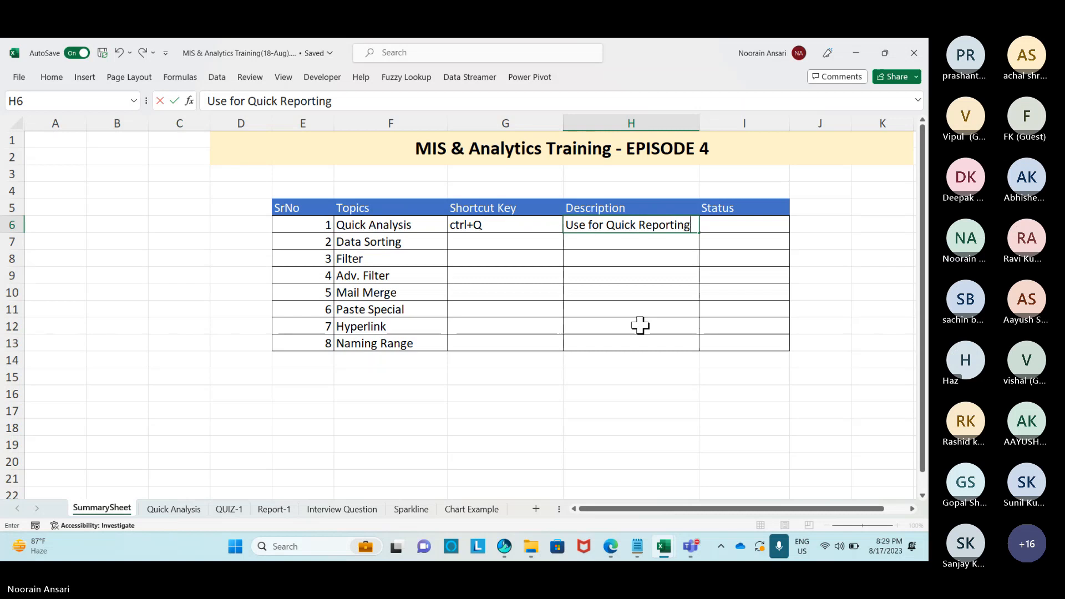
pyautogui.press('Return')
# Set the Quick Analysis status in I6 to Done.
pyautogui.press('Up')
pyautogui.press('Right')
pyautogui.write('Done')
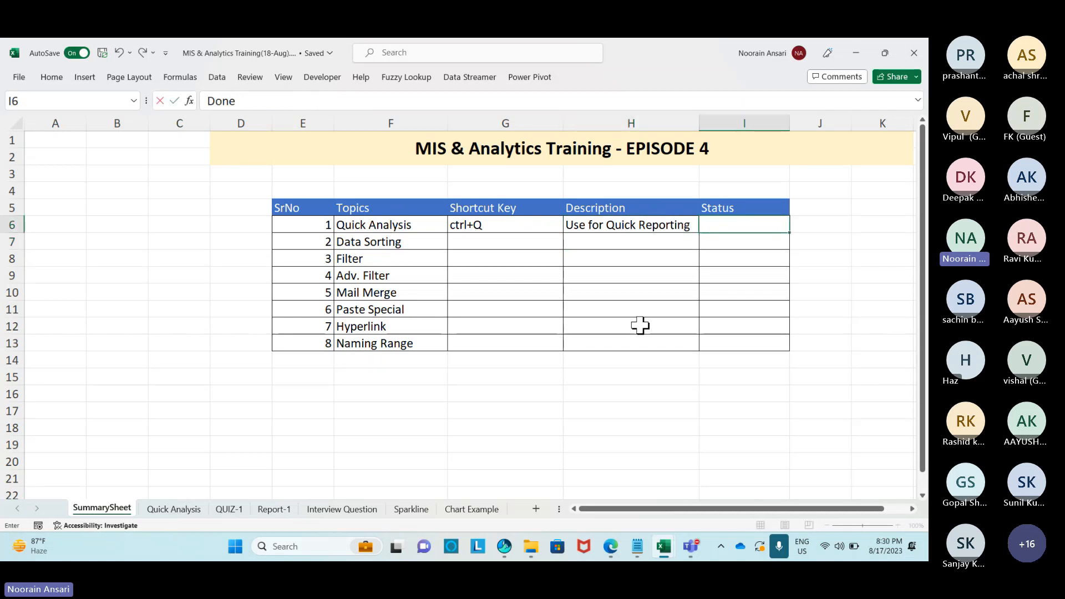
pyautogui.press('Return')
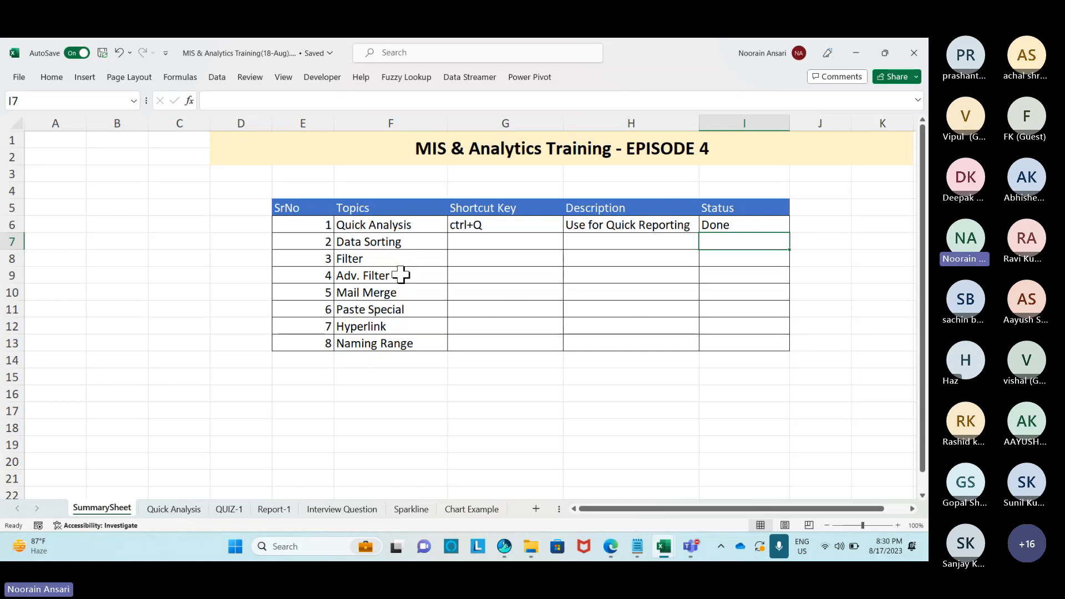
# Select the Mail Merge row F10:I10, then create blank workbook Book5 with Ctrl+N.
pyautogui.moveTo(395, 291); pyautogui.dragTo(734, 285)
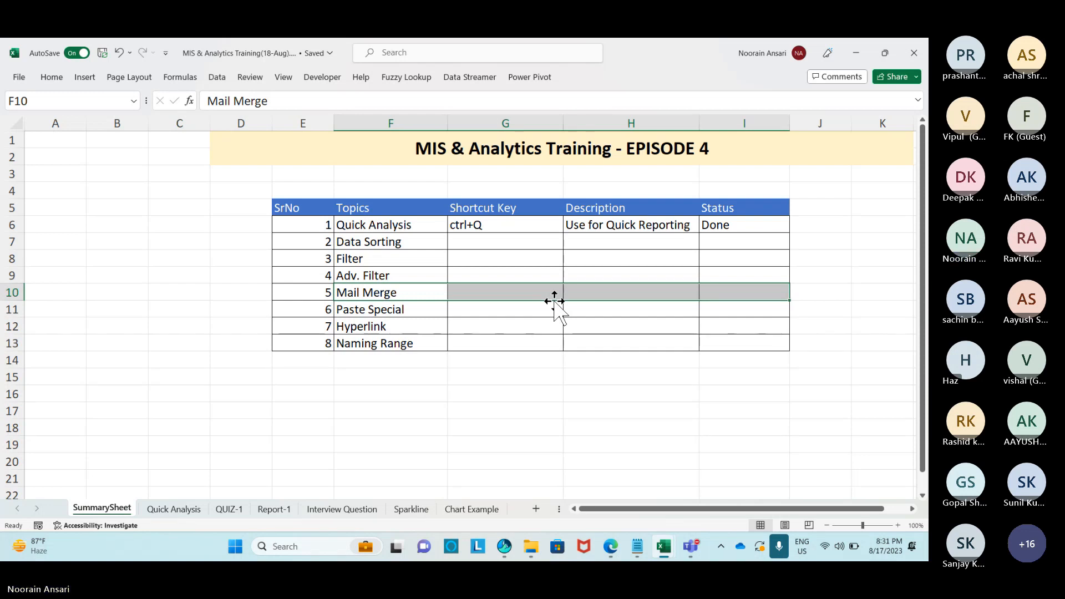
pyautogui.hotkey('ctrl', 'n')
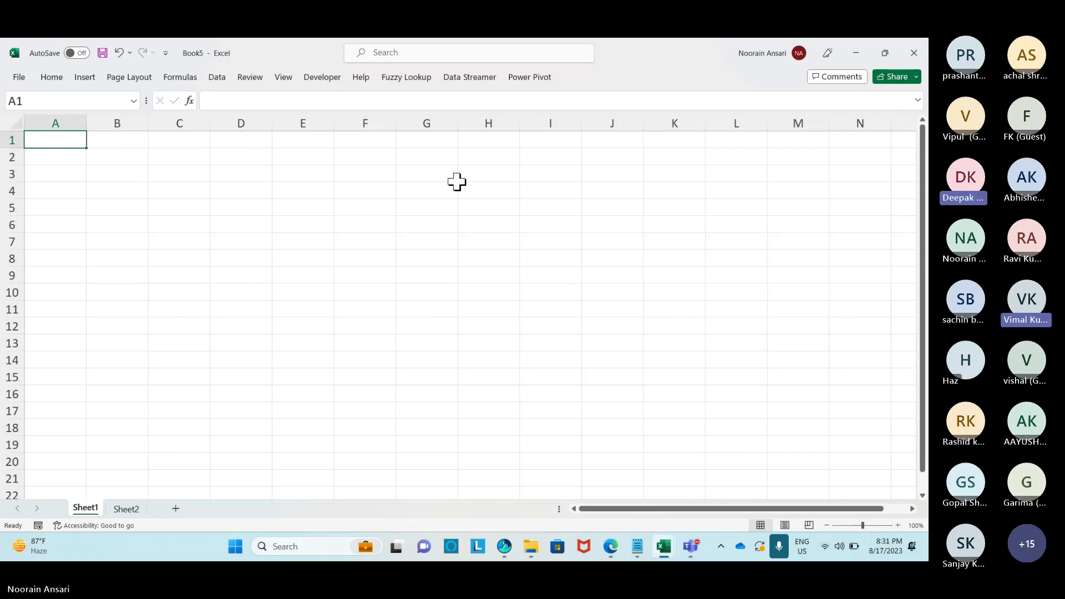
# Select E1:J1, then admit the waiting guest into the Teams meeting.
pyautogui.moveTo(288, 139); pyautogui.dragTo(633, 144)
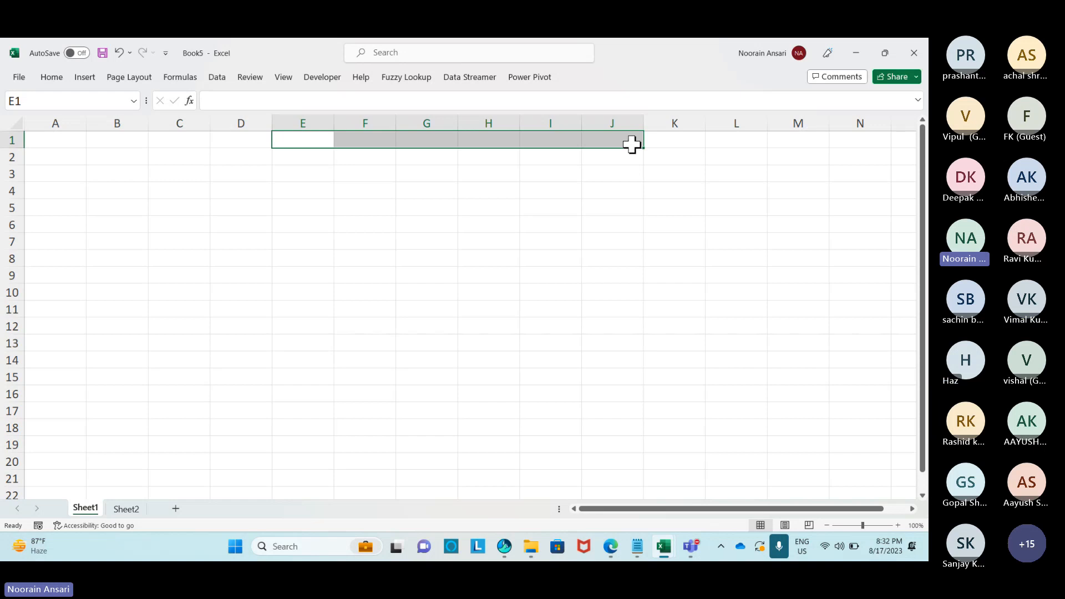
pyautogui.hotkey('alt', 'Tab')
pyautogui.click(886, 231)
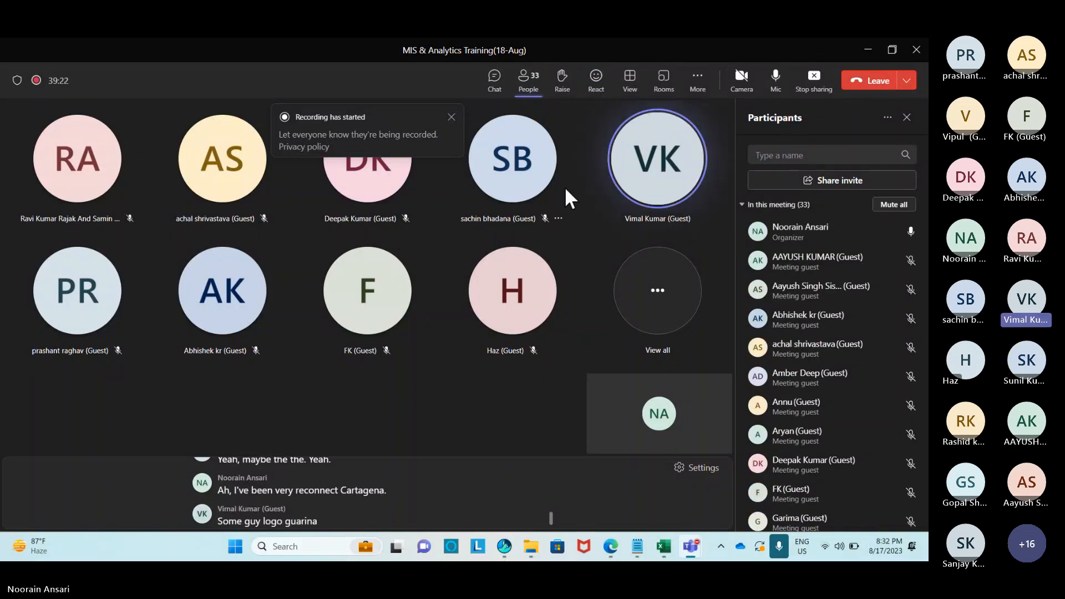
# Mute everyone in the Teams meeting and return to Excel.
pyautogui.click(895, 204)
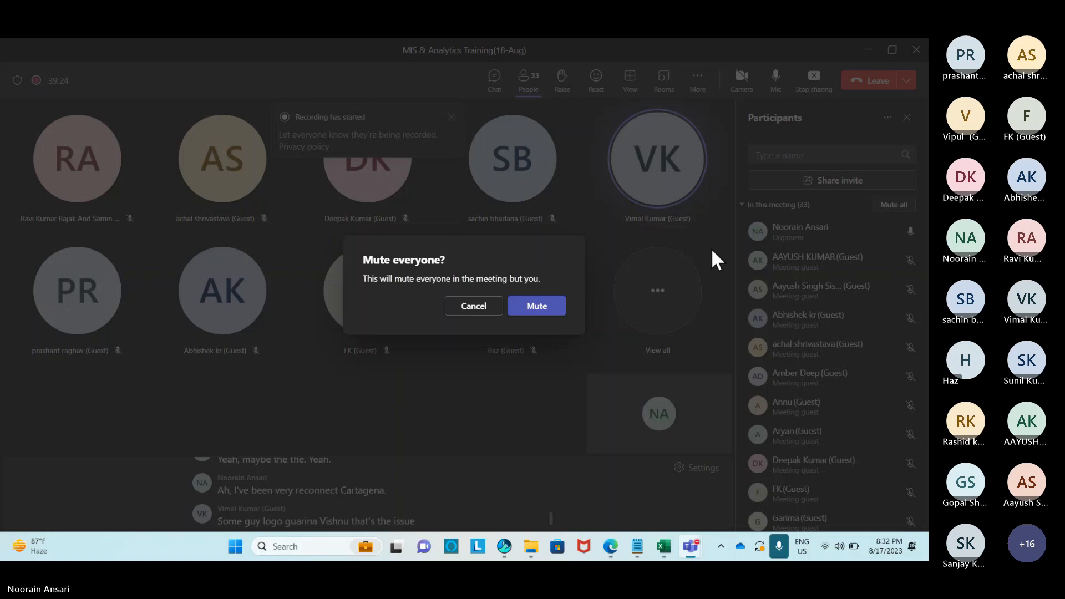
pyautogui.click(537, 309)
pyautogui.hotkey('alt', 'Tab')
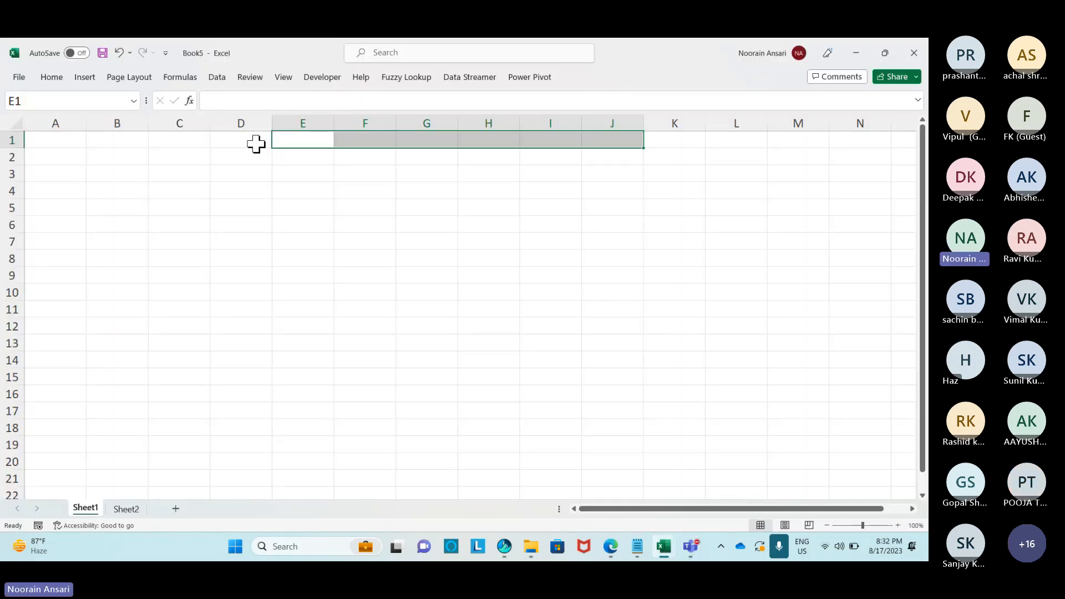
# Reselect D1:J2 across rows 1–2 on Sheet1 as the title block.
pyautogui.moveTo(253, 142); pyautogui.dragTo(631, 150)
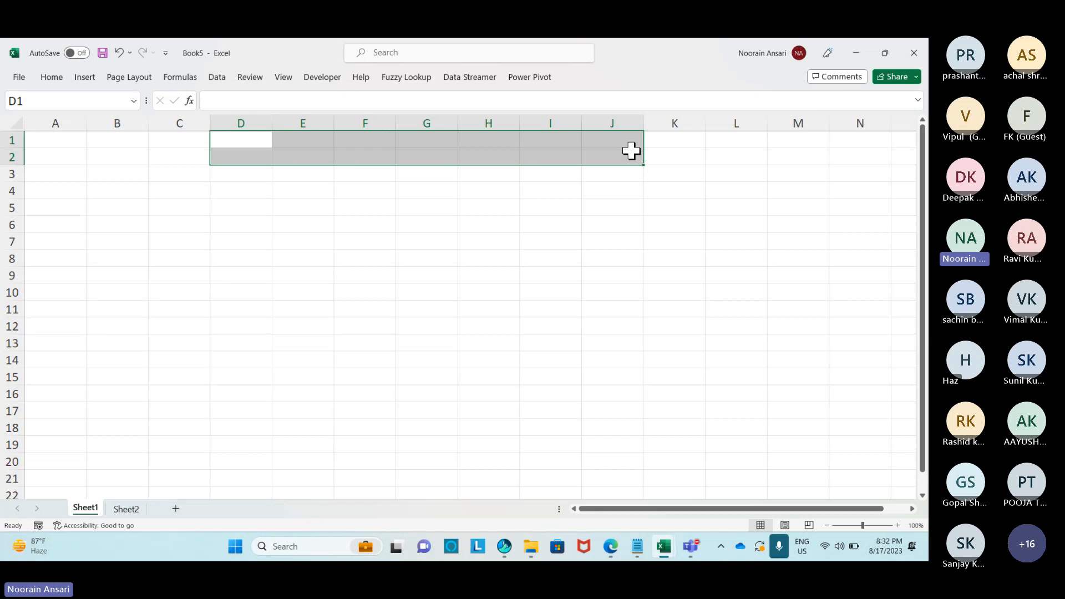
pyautogui.click(300, 206)
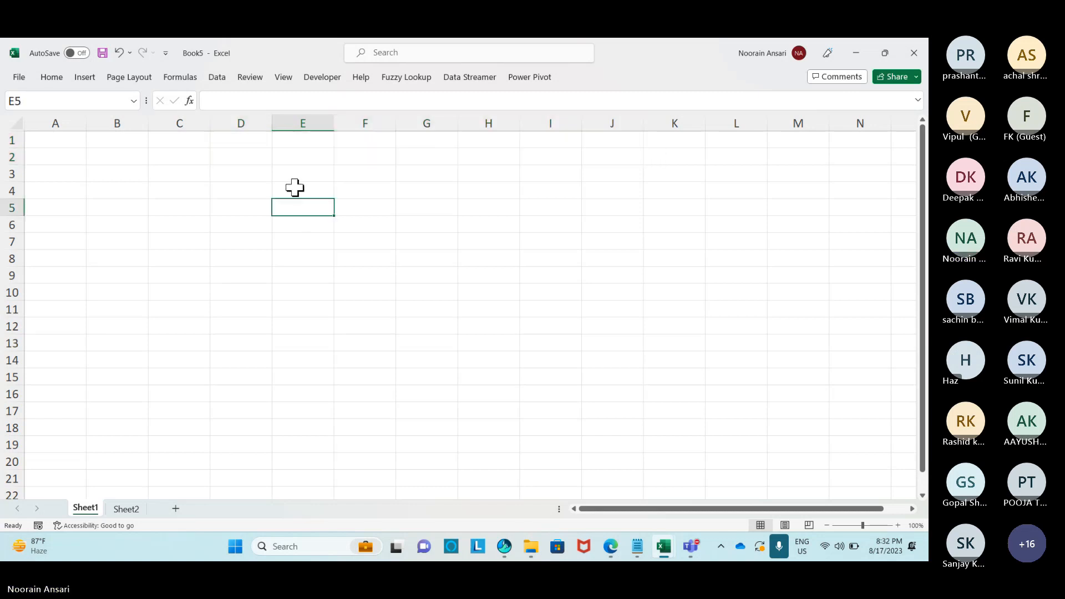
pyautogui.moveTo(229, 147); pyautogui.dragTo(633, 160)
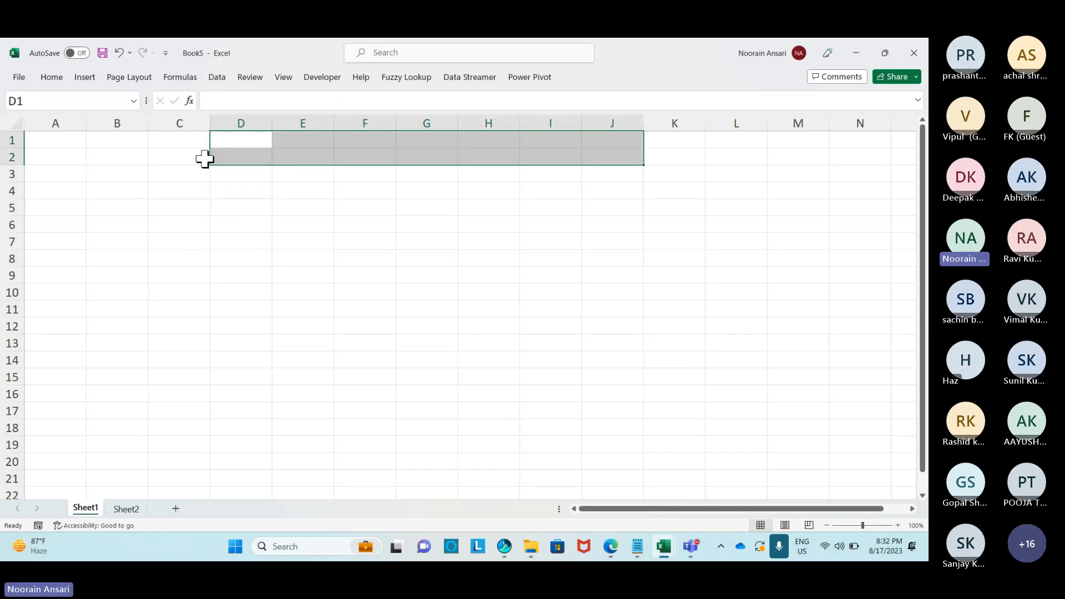
# Merge and centre D1:J2 and enter the title MAIL MERGE.
pyautogui.click(58, 81)
pyautogui.click(345, 120)
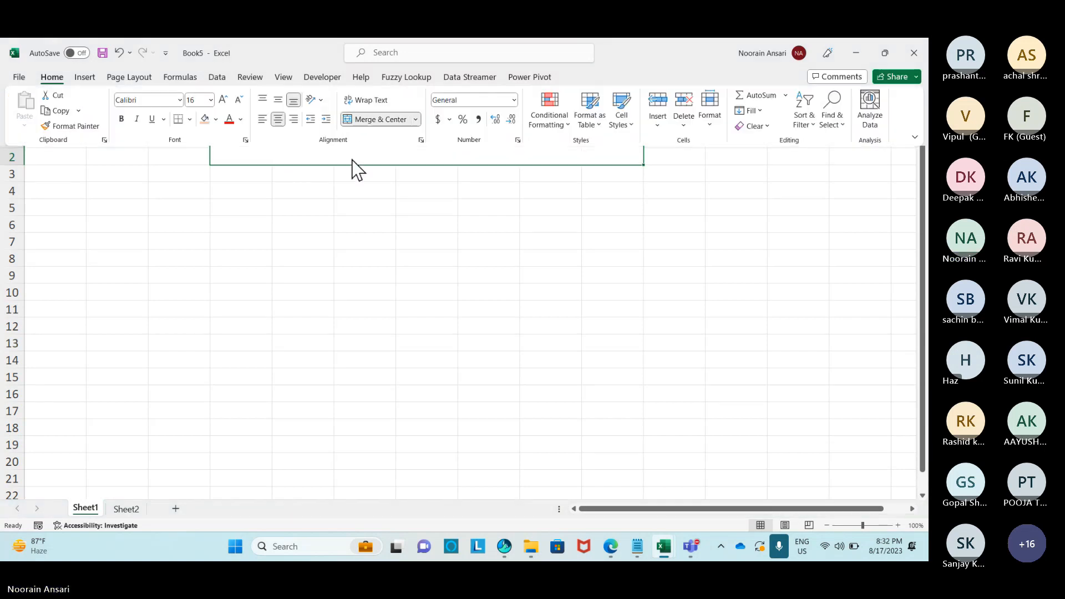
pyautogui.click(361, 159)
pyautogui.doubleClick(444, 156)
pyautogui.write('MAI')
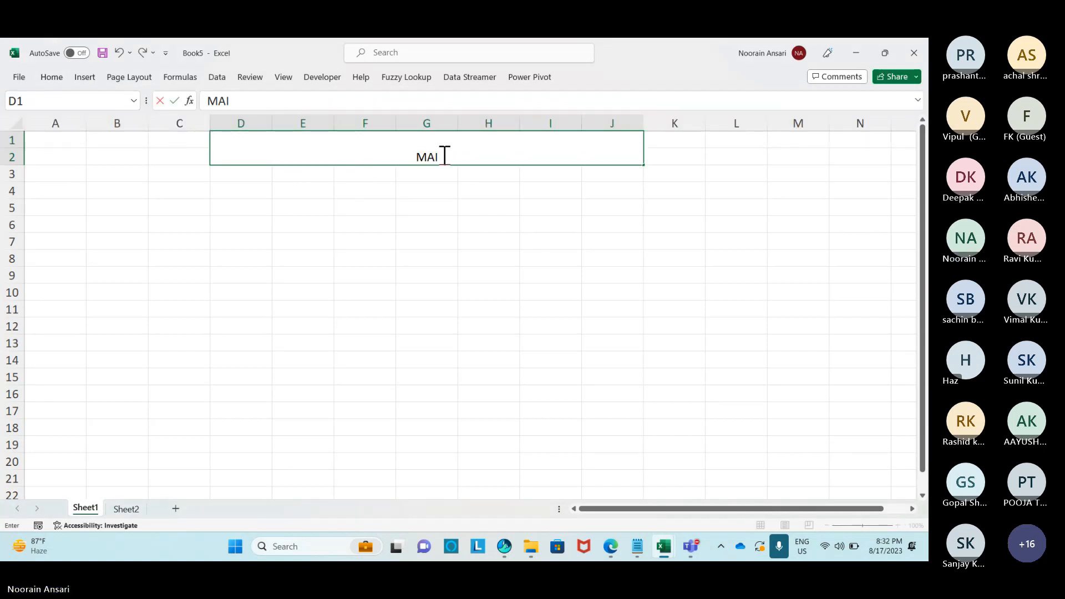
pyautogui.write('L MERGE')
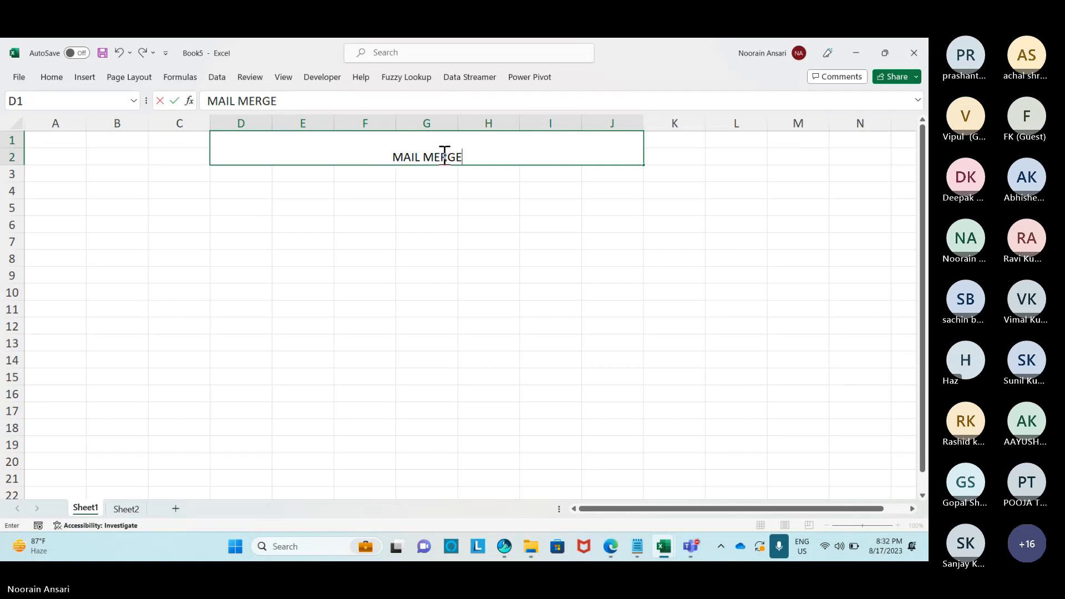
pyautogui.press('Return')
# Middle-align the title, enlarge its font to 20 and fill it orange.
pyautogui.click(442, 155)
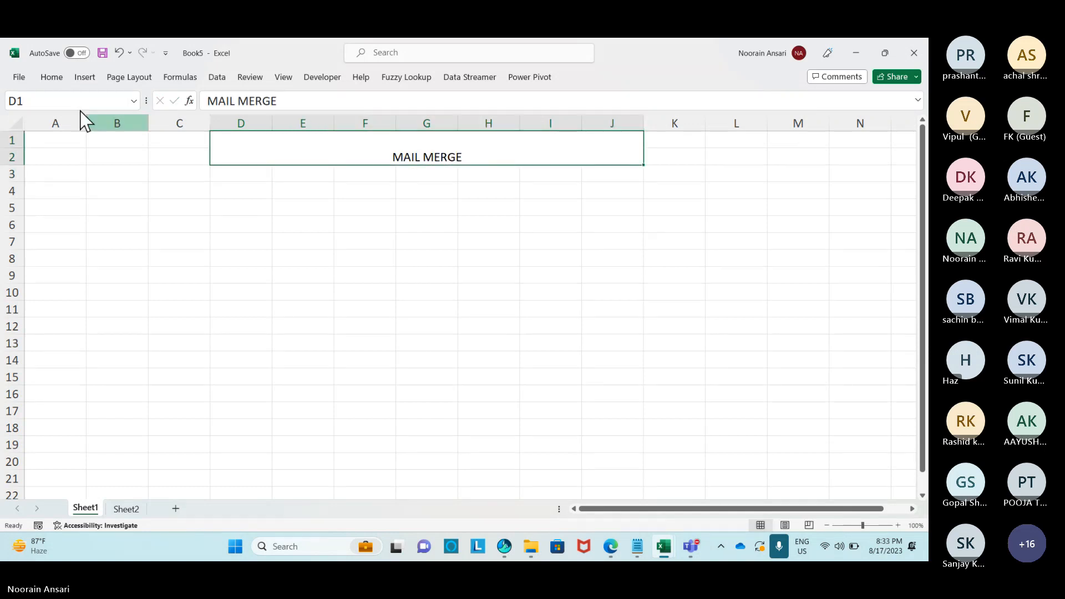
pyautogui.click(49, 78)
pyautogui.click(278, 99)
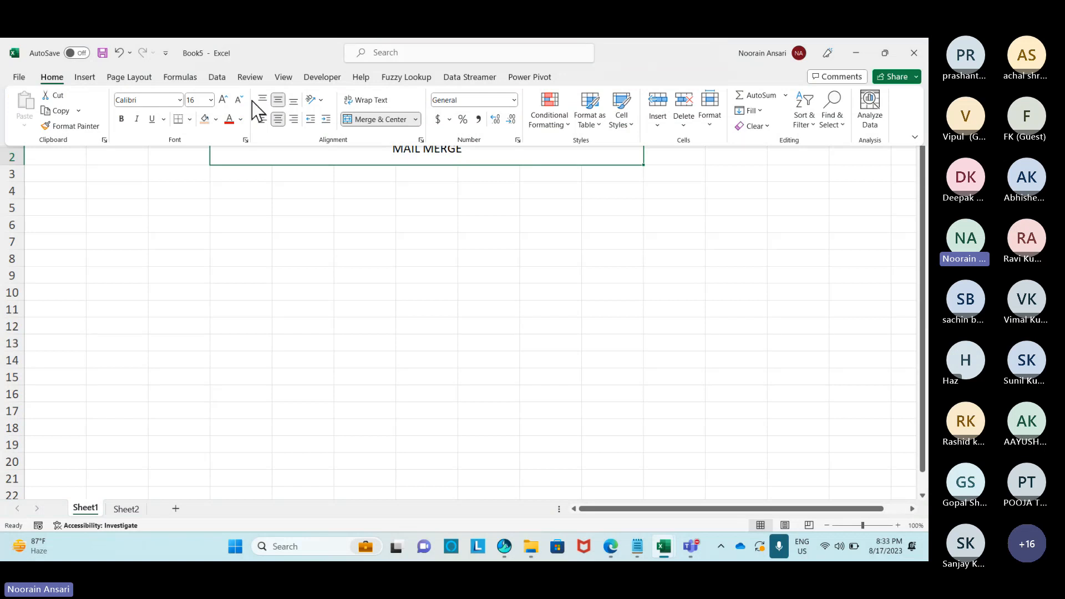
pyautogui.click(223, 100)
pyautogui.click(223, 100)
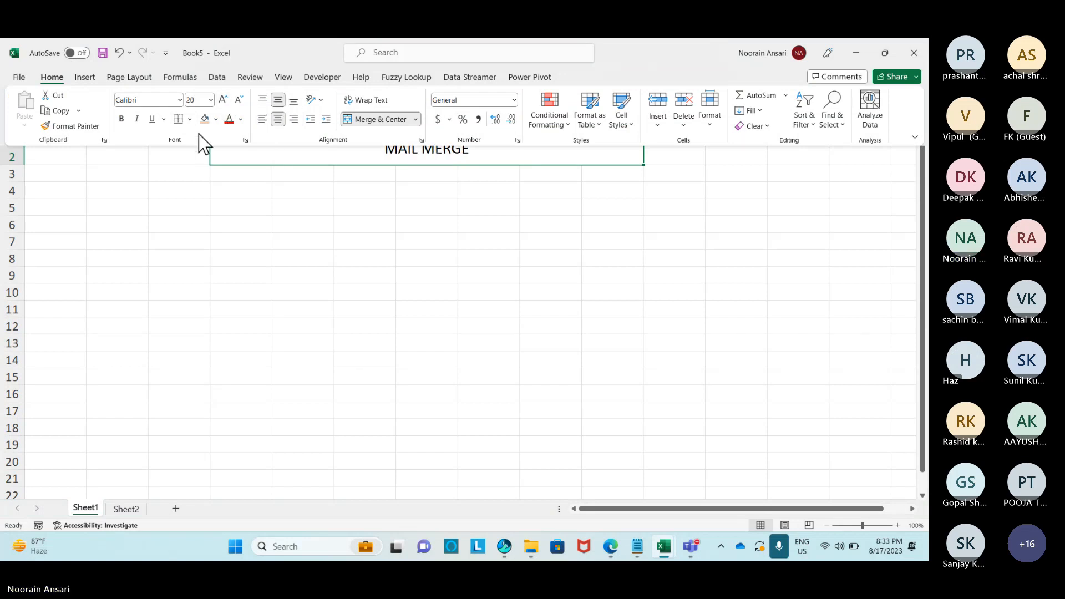
pyautogui.click(205, 121)
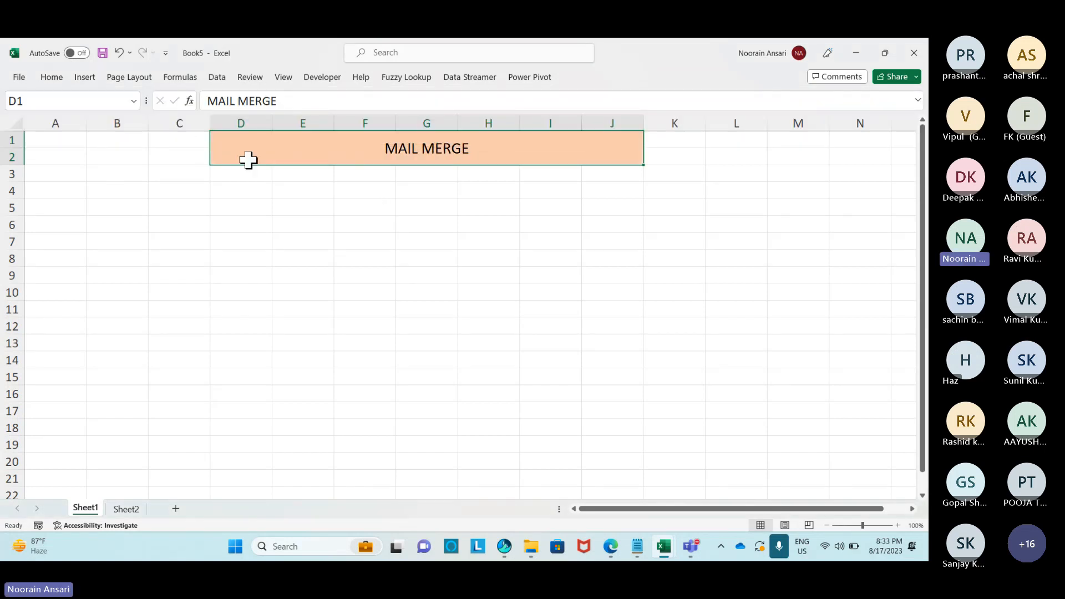
# Make the MAIL MERGE title bold.
pyautogui.click(52, 76)
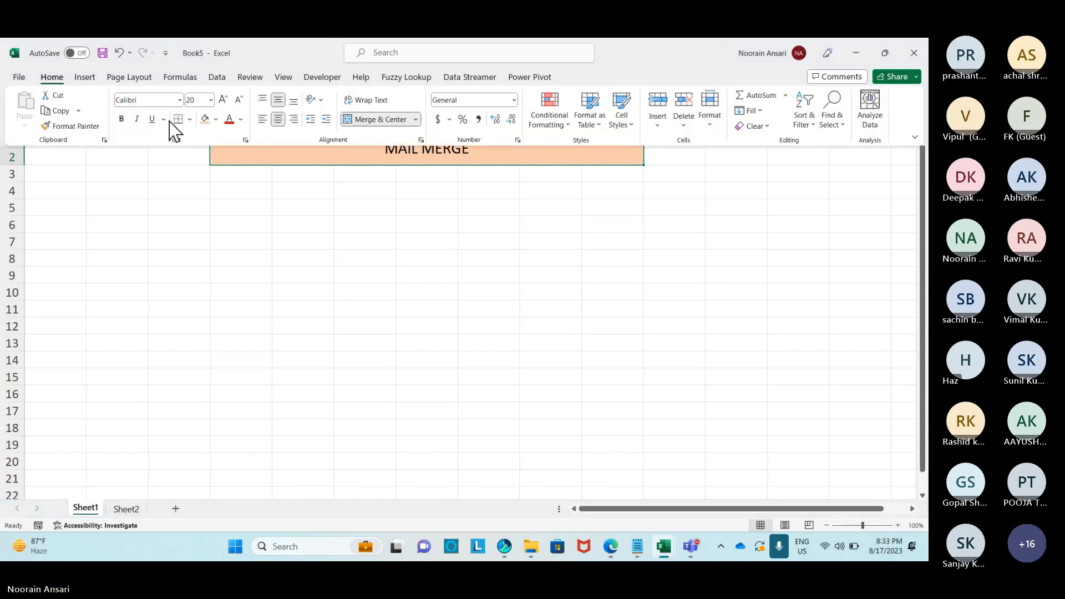
pyautogui.click(121, 119)
pyautogui.click(122, 119)
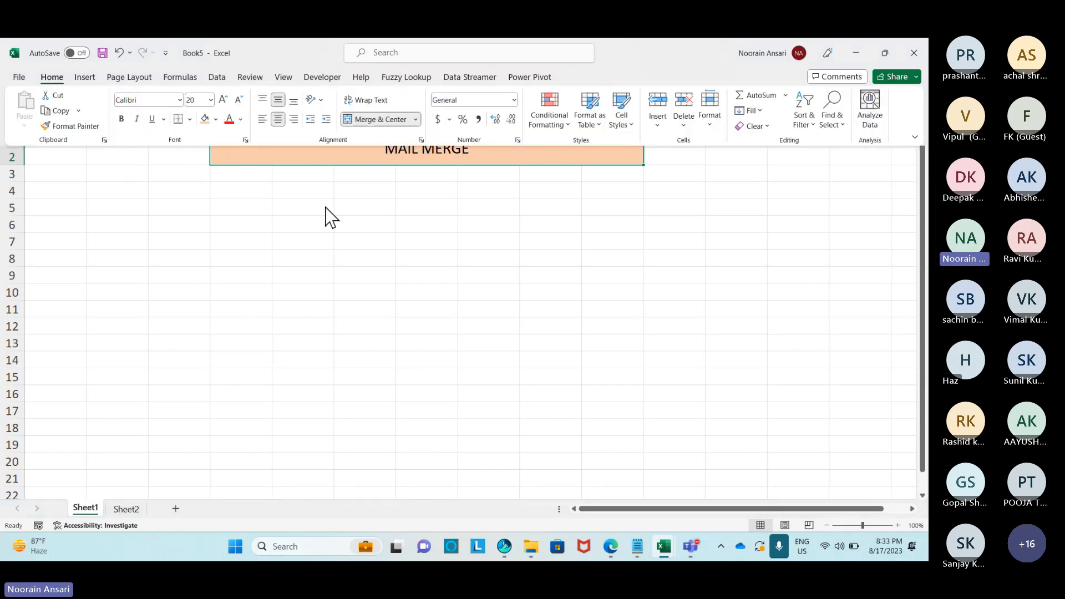
pyautogui.click(52, 76)
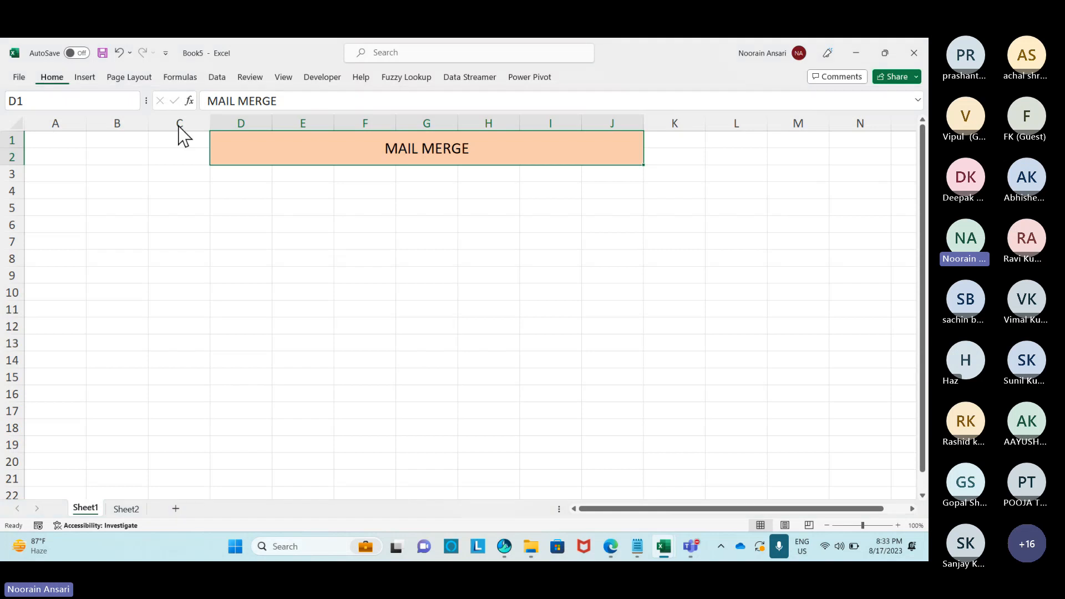
pyautogui.click(123, 120)
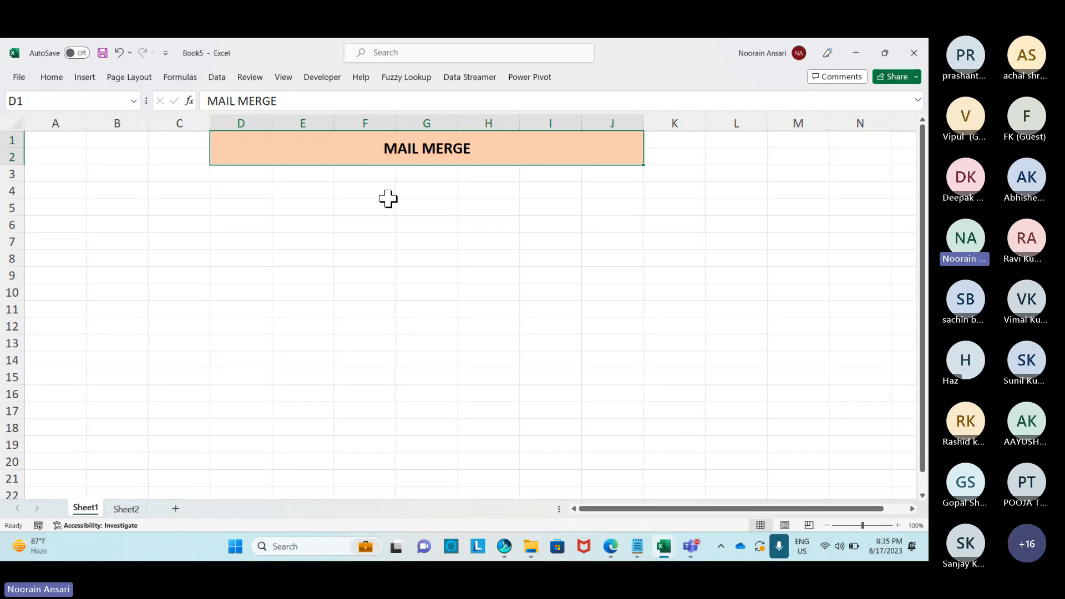
# Select cells F4 to F6 below the MAIL MERGE title.
pyautogui.moveTo(388, 199); pyautogui.dragTo(391, 226)
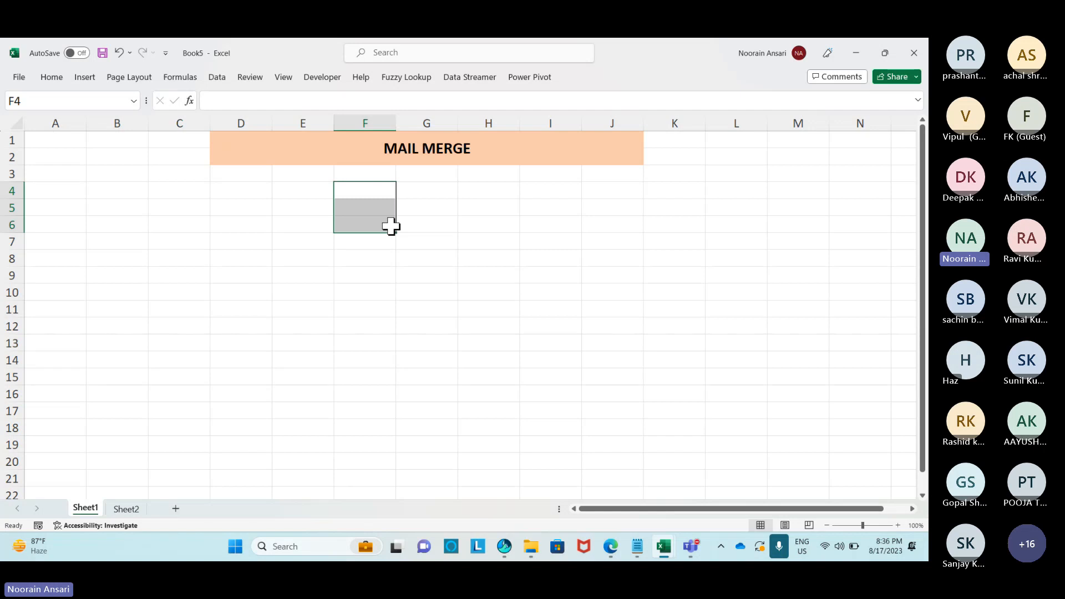
# Give the merged MAIL MERGE title cell a thick outside border.
pyautogui.click(329, 136)
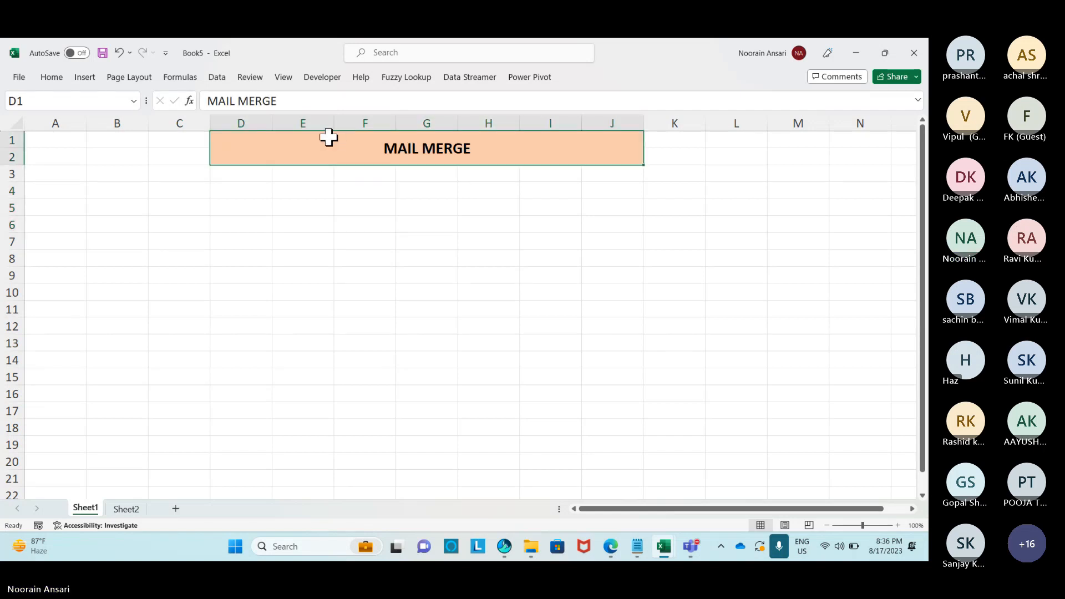
pyautogui.click(52, 77)
pyautogui.click(190, 119)
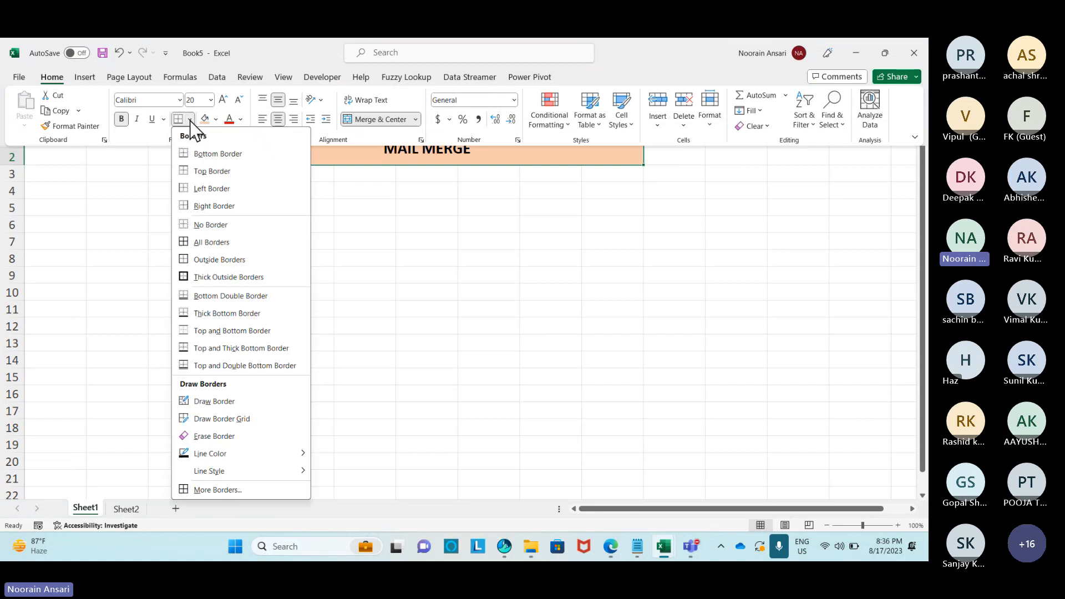
pyautogui.click(200, 277)
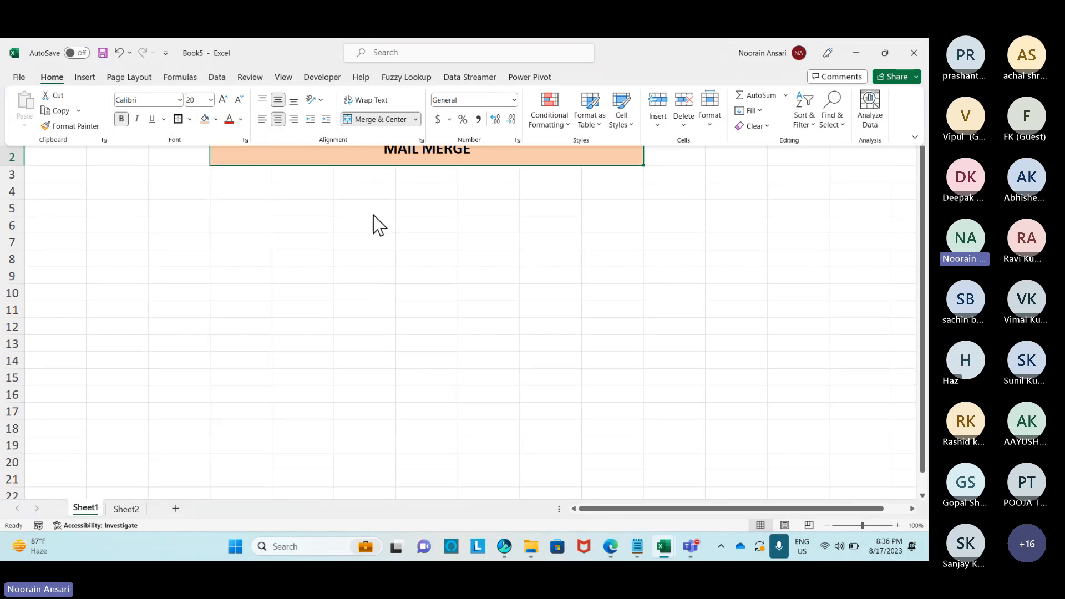
# Recheck the title's new border, then select cell F5 to start the list.
pyautogui.click(358, 208)
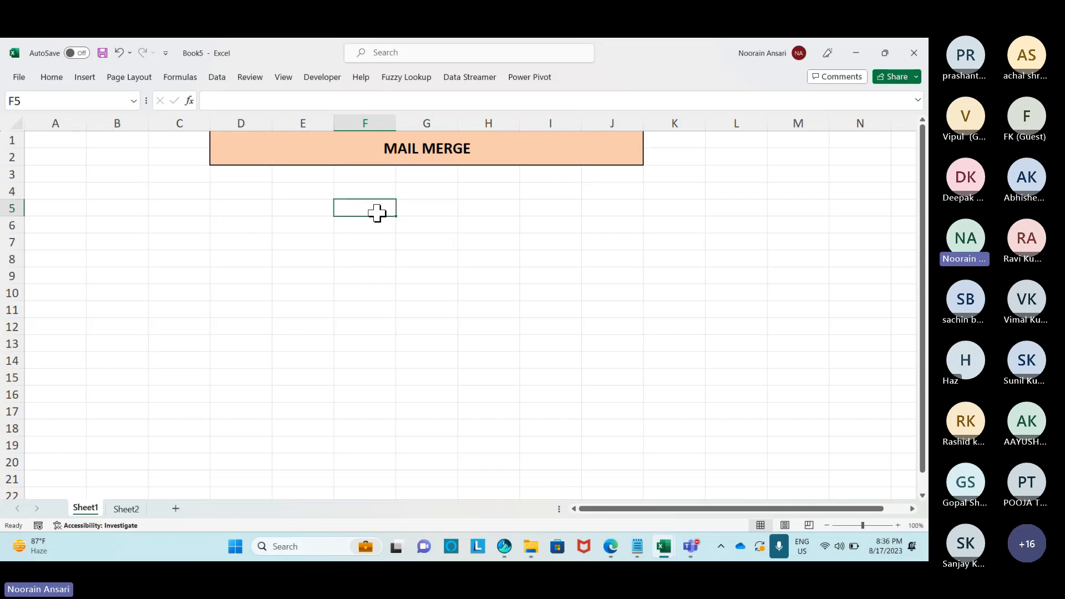
pyautogui.click(397, 133)
pyautogui.click(351, 209)
# Enter MS Excel, MS Word and MS Outlook in F5:F7 and widen column F to fit.
pyautogui.write('MS Excel')
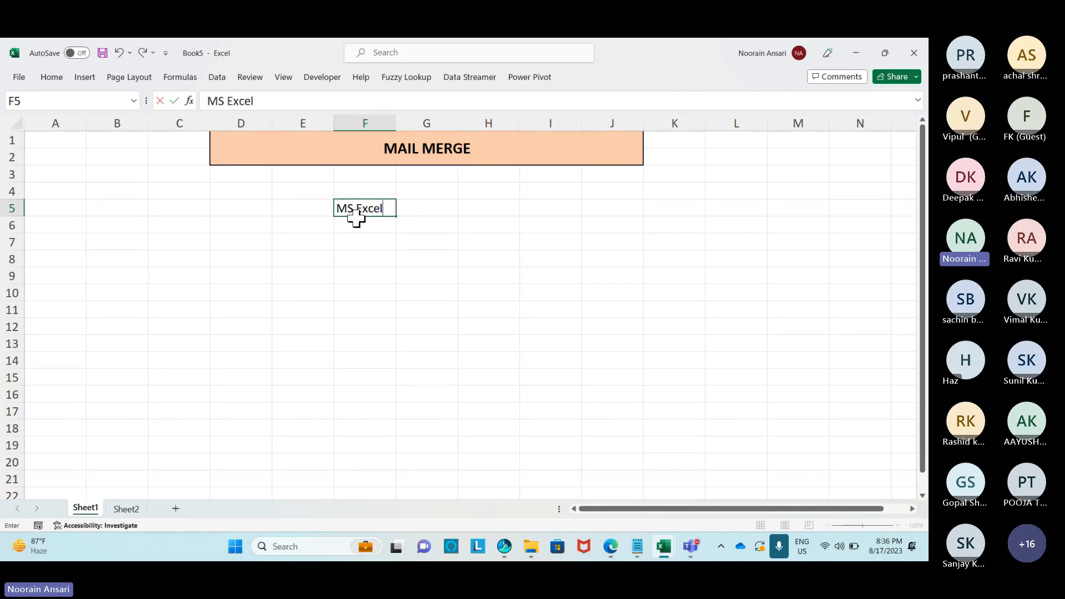
pyautogui.press('Return')
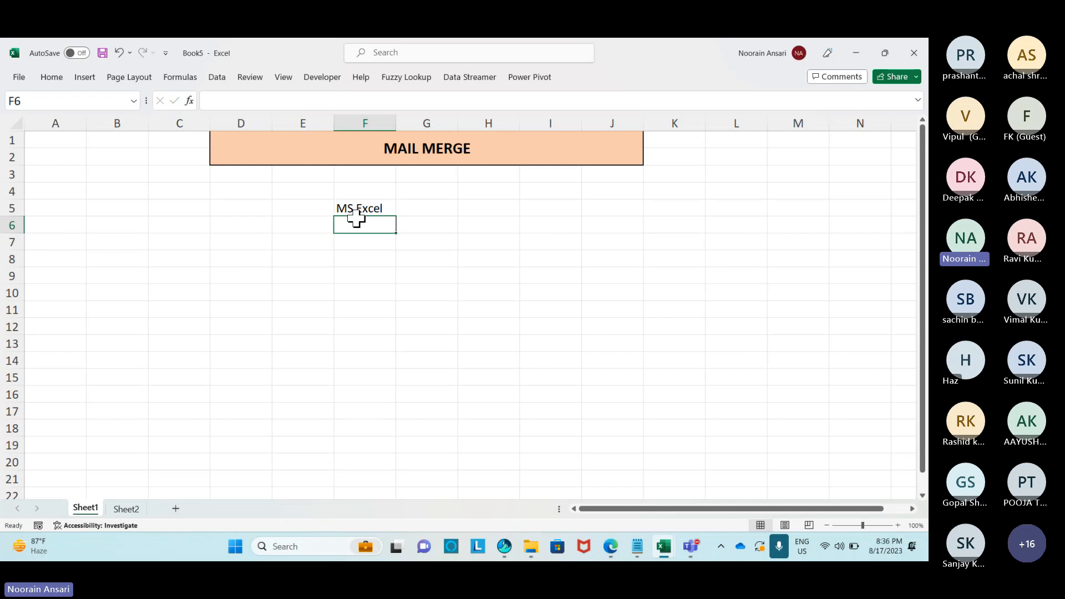
pyautogui.write('MS Word')
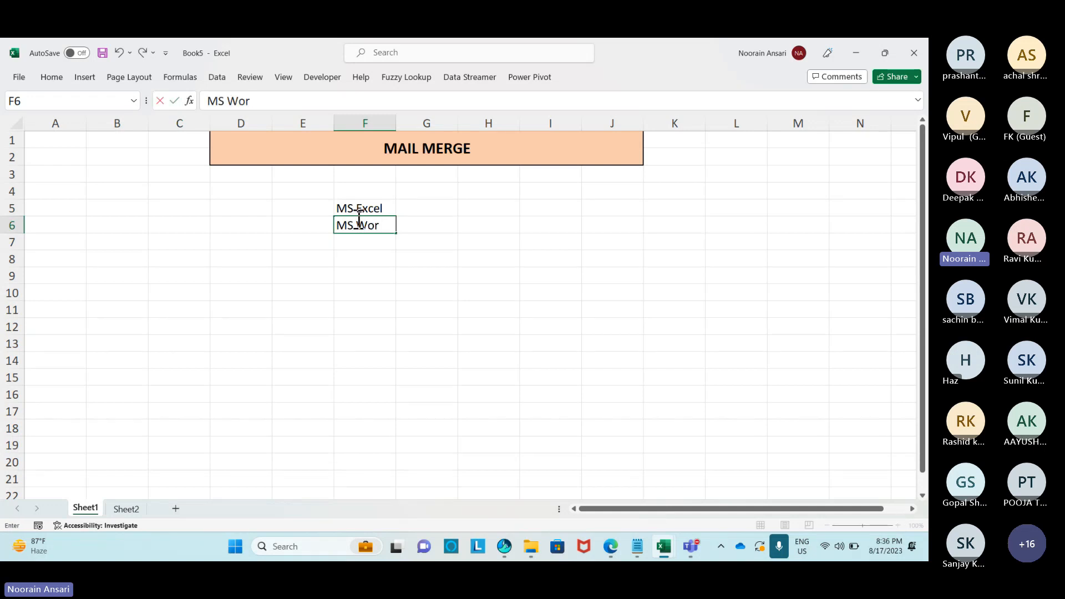
pyautogui.press('Return')
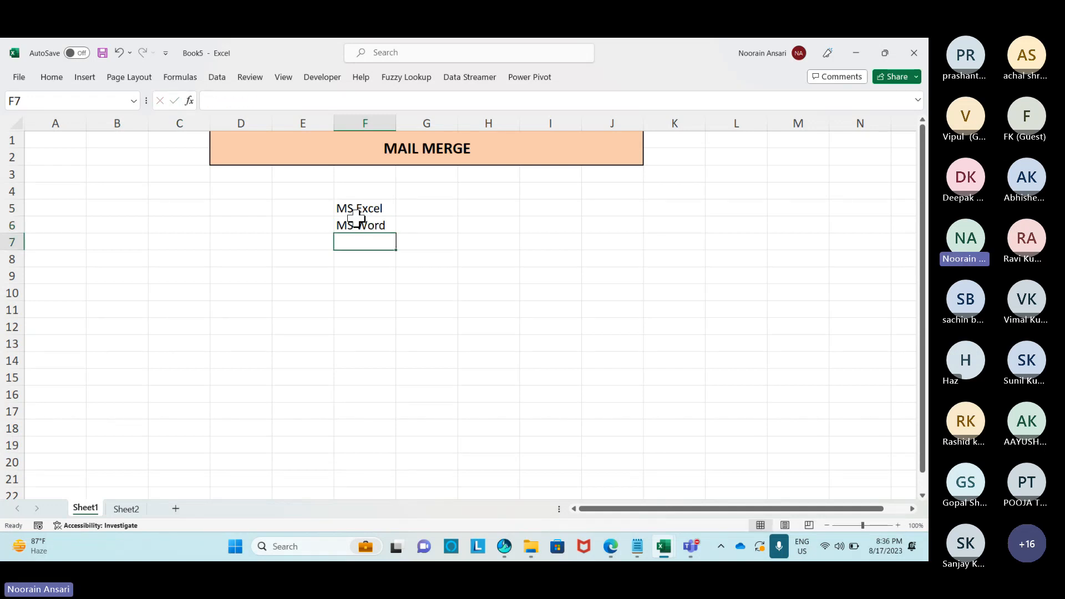
pyautogui.write('MS Outlook')
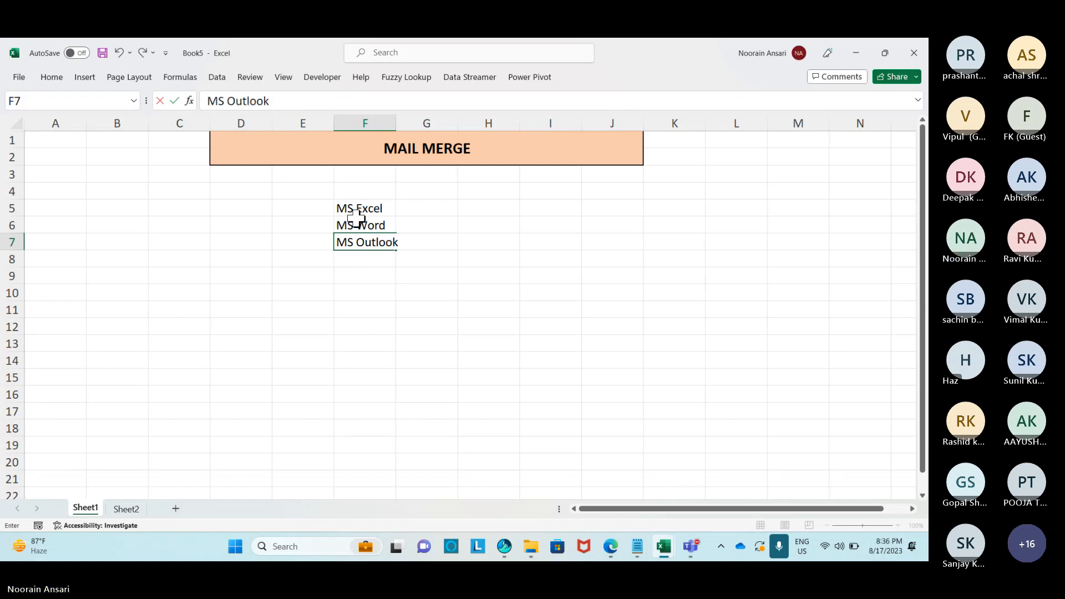
pyautogui.press('Return')
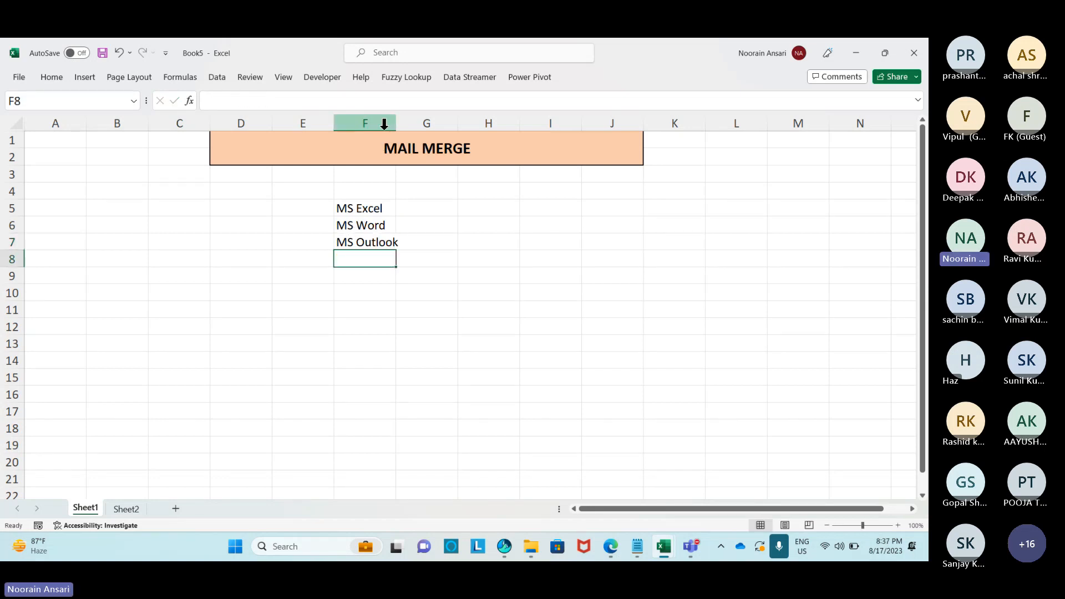
pyautogui.moveTo(396, 123); pyautogui.dragTo(413, 127)
# Type 'Use for Database' in G5 beside MS Excel.
pyautogui.click(433, 208)
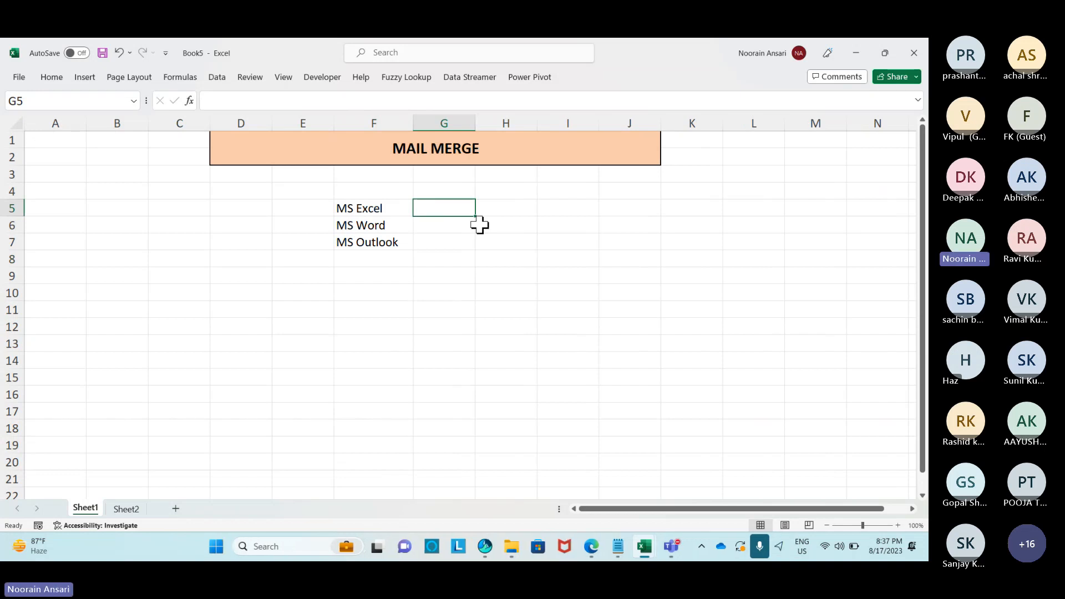
pyautogui.write('Use')
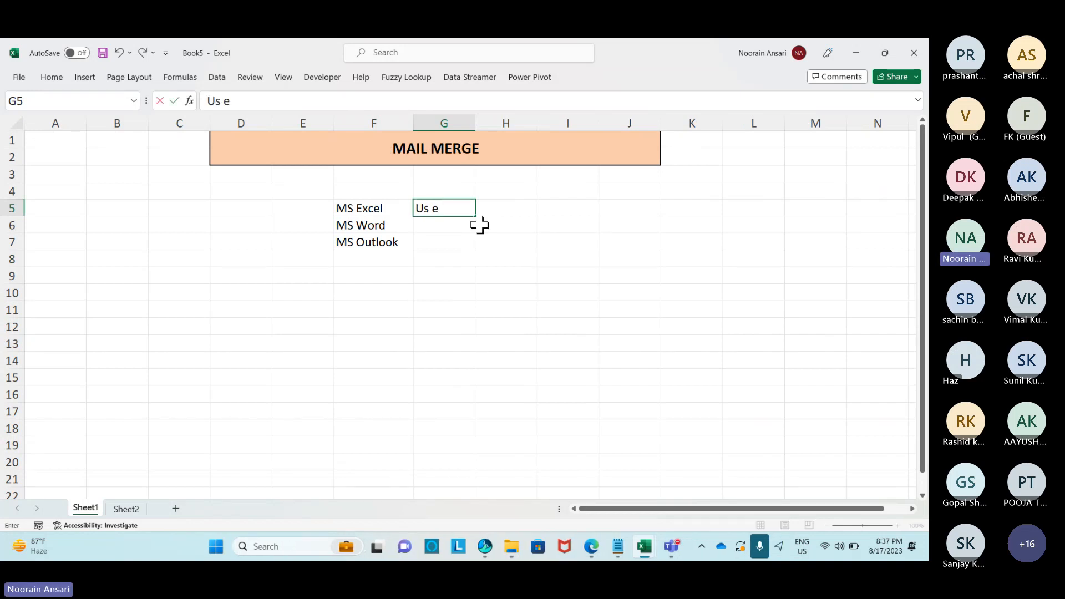
pyautogui.press('BackSpace')
pyautogui.write('e for Database')
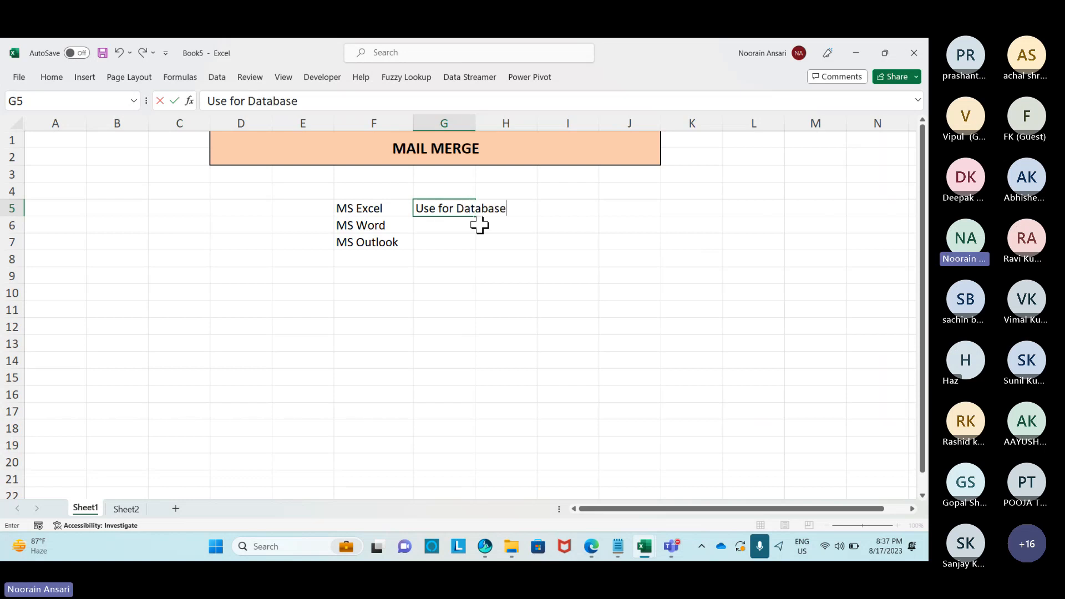
pyautogui.press('Return')
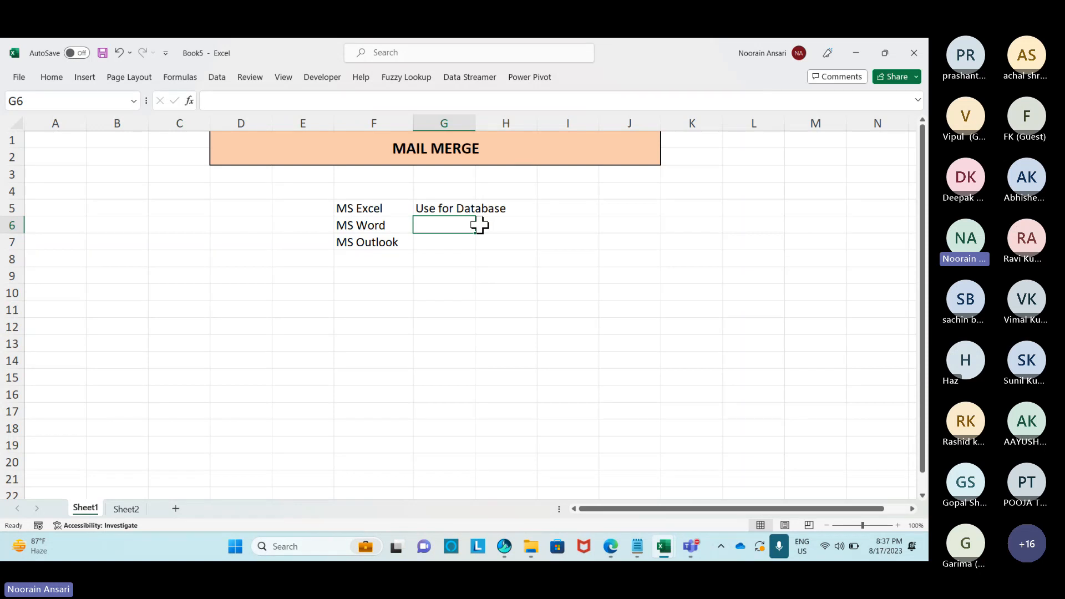
# Switch to Teams to admit a waiting participant, then return to Excel.
pyautogui.hotkey('alt', 'Tab')
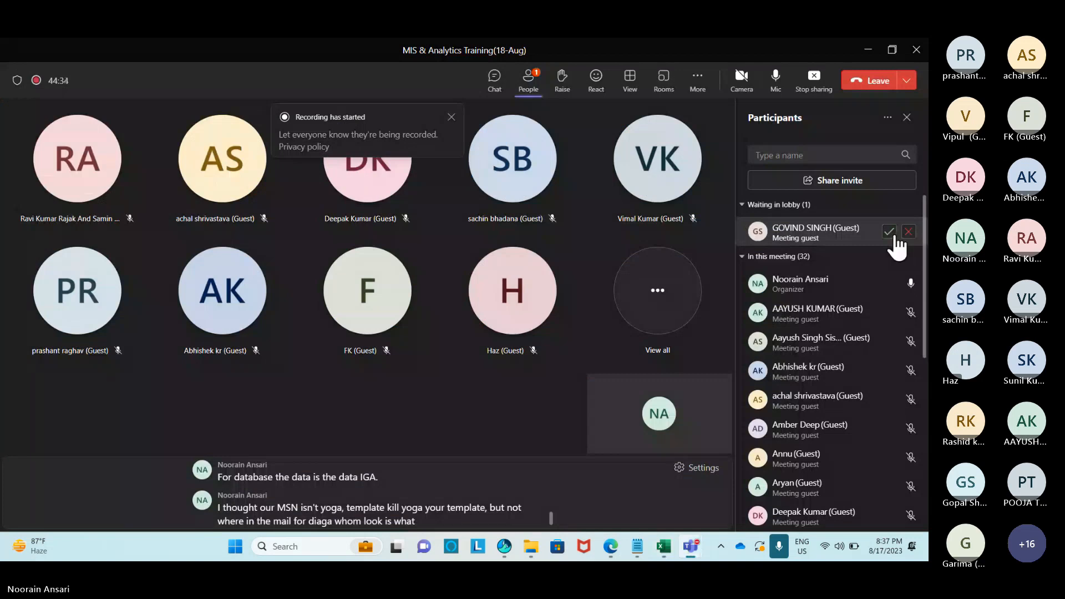
pyautogui.click(890, 232)
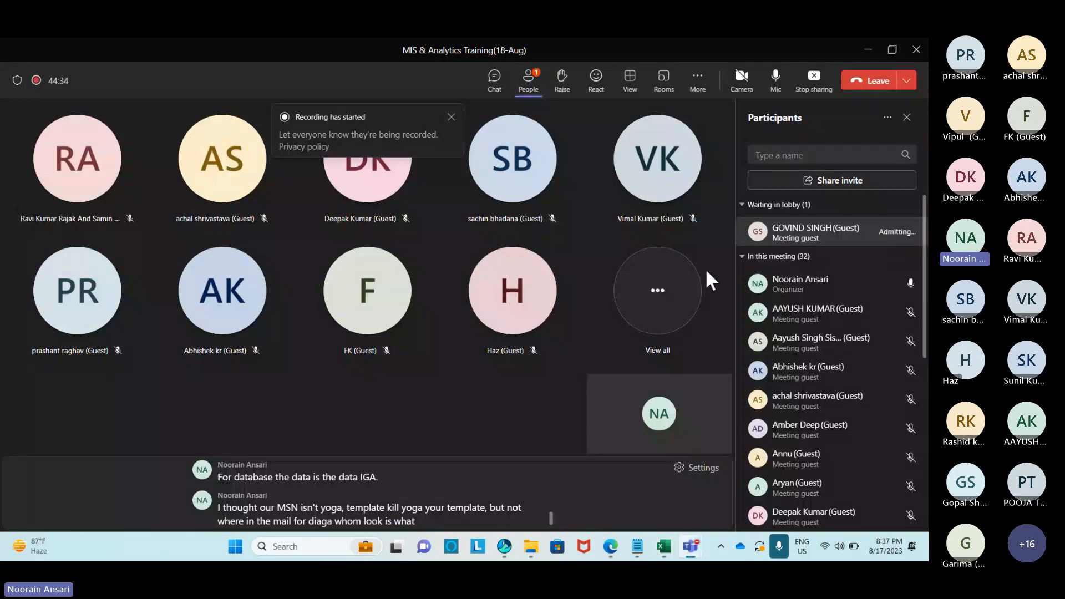
pyautogui.hotkey('alt', 'Tab')
# Enter 'use for Template' in G6 and 'Use For Email' in G7, widening column G.
pyautogui.write('use ')
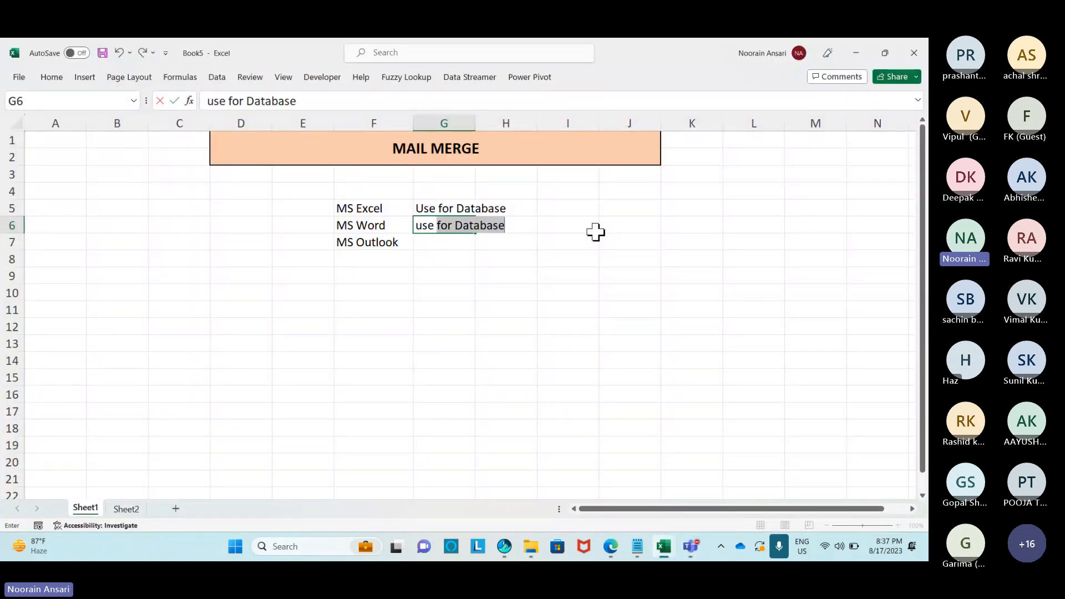
pyautogui.write('for Template')
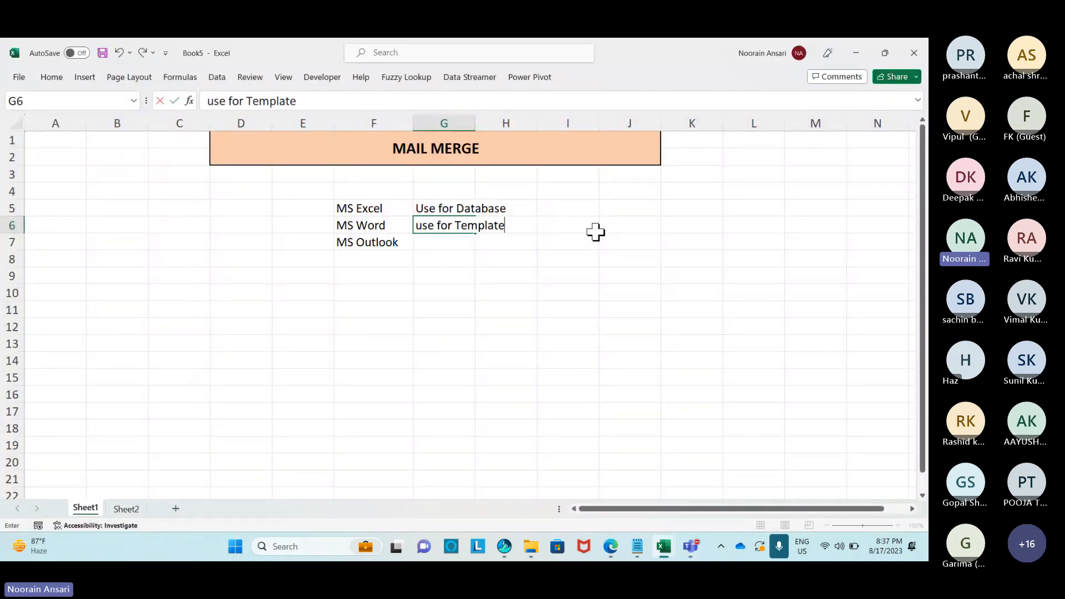
pyautogui.press('Return')
pyautogui.moveTo(475, 129); pyautogui.dragTo(522, 129)
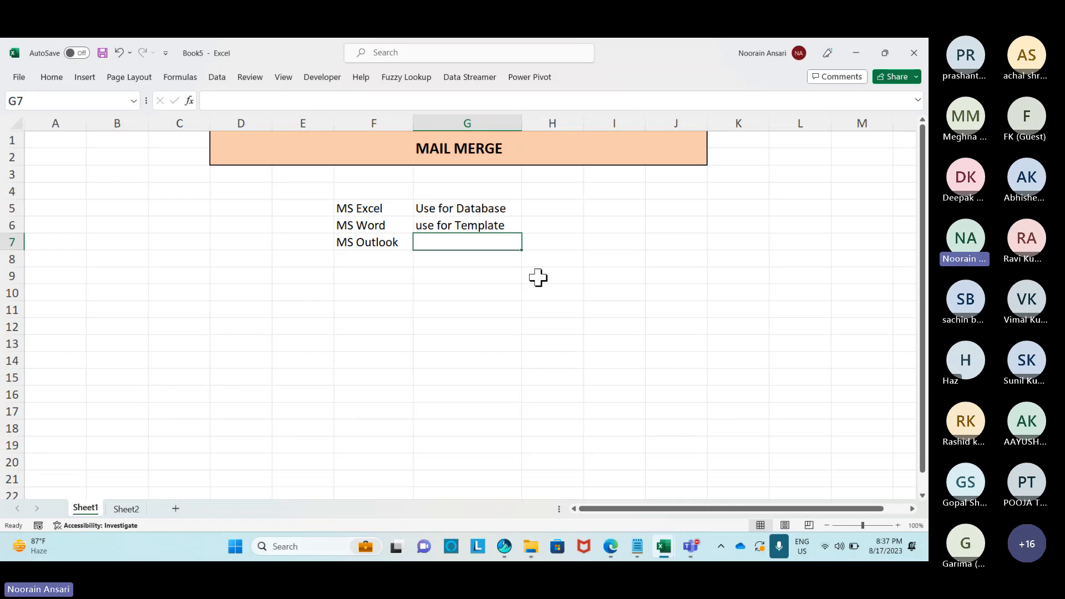
pyautogui.write('Use For Email')
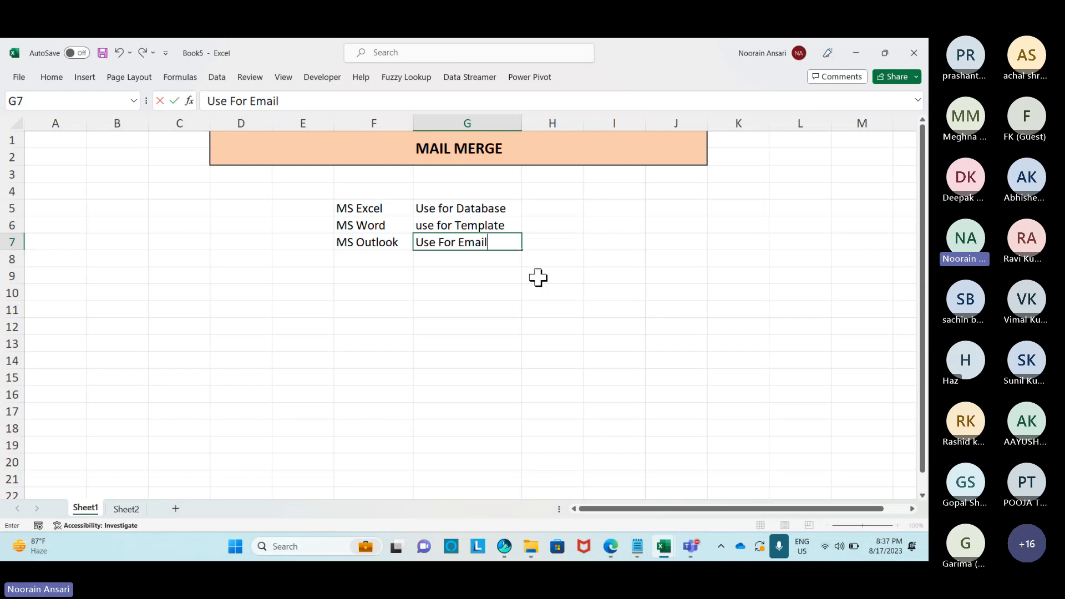
pyautogui.press('Return')
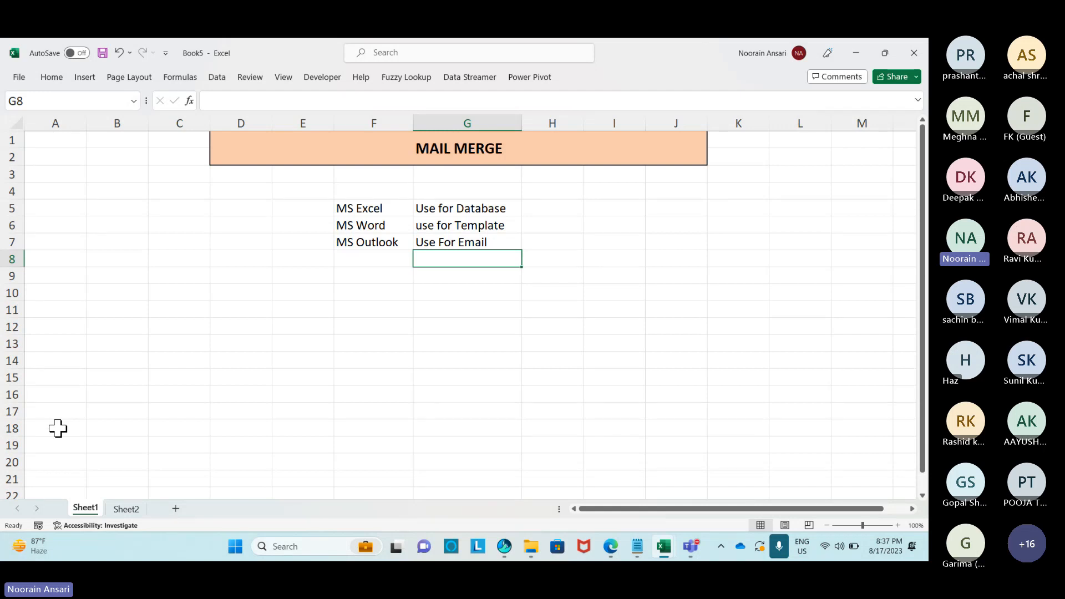
# Rename the Sheet1 tab to SummarySheet.
pyautogui.rightClick(87, 508)
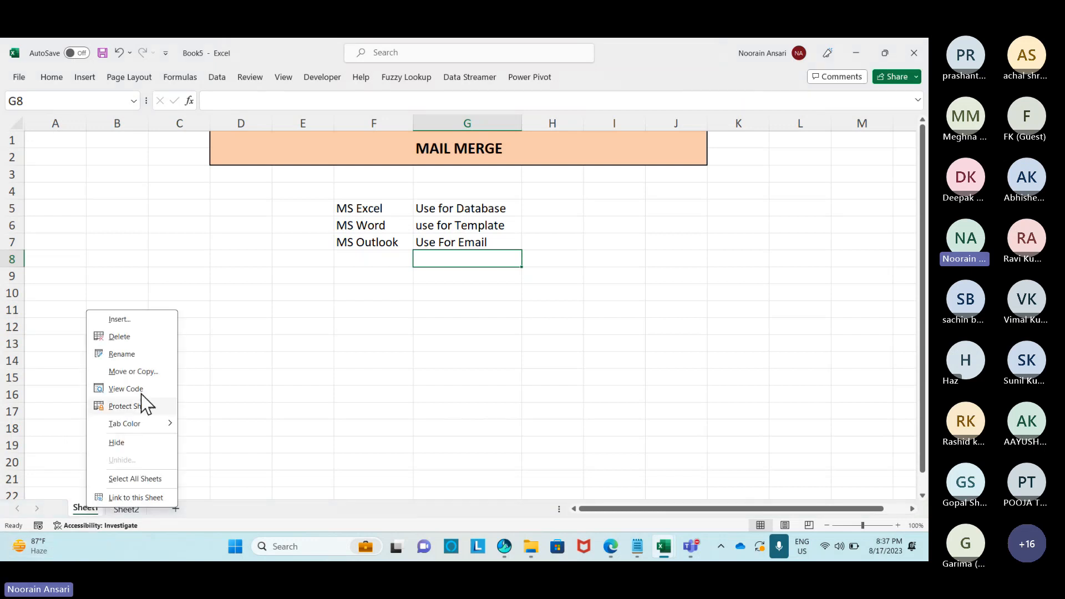
pyautogui.click(130, 354)
pyautogui.write('Su')
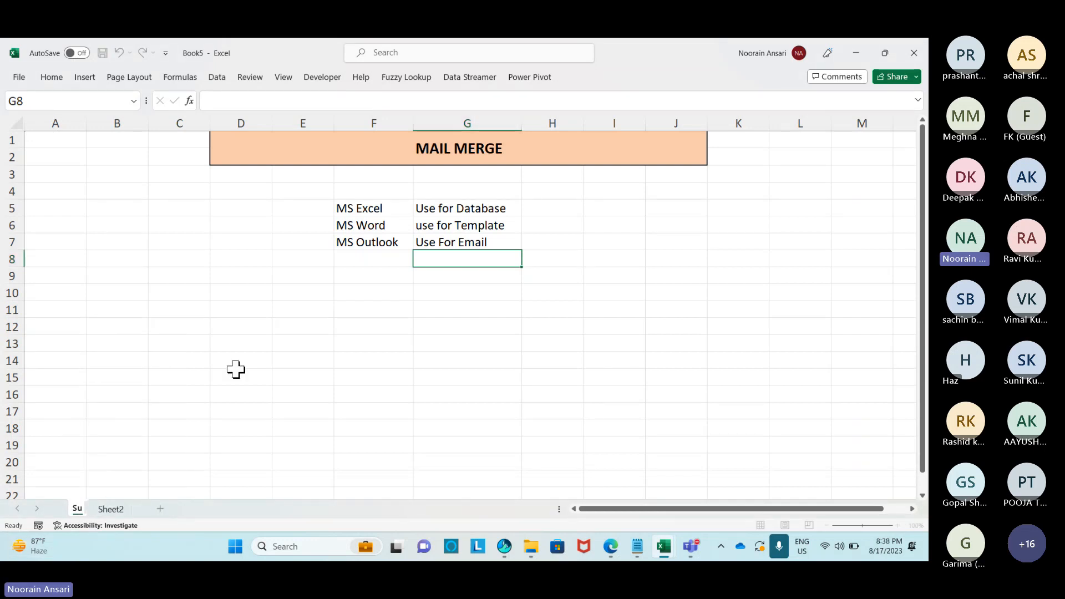
pyautogui.write('mmarySheet')
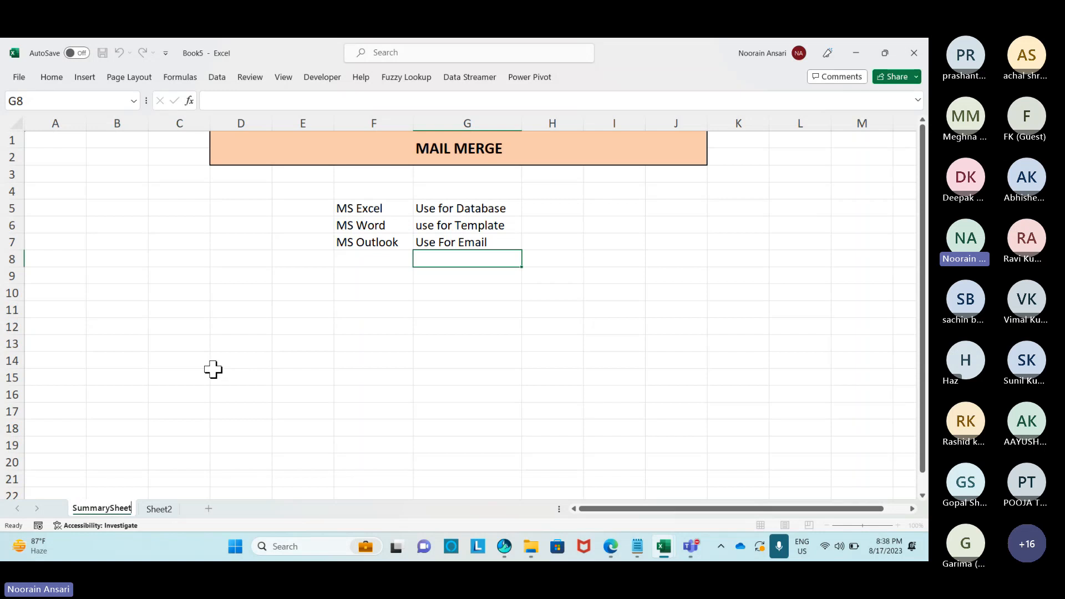
pyautogui.click(140, 373)
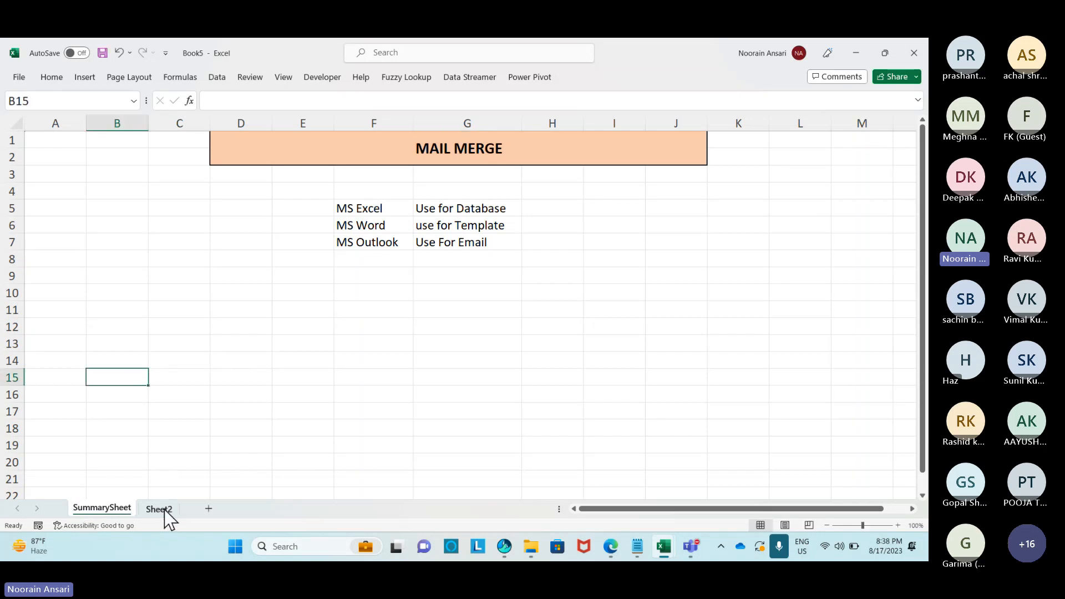
# Rename Sheet2 to Data and widen its column A.
pyautogui.click(165, 511)
pyautogui.rightClick(165, 511)
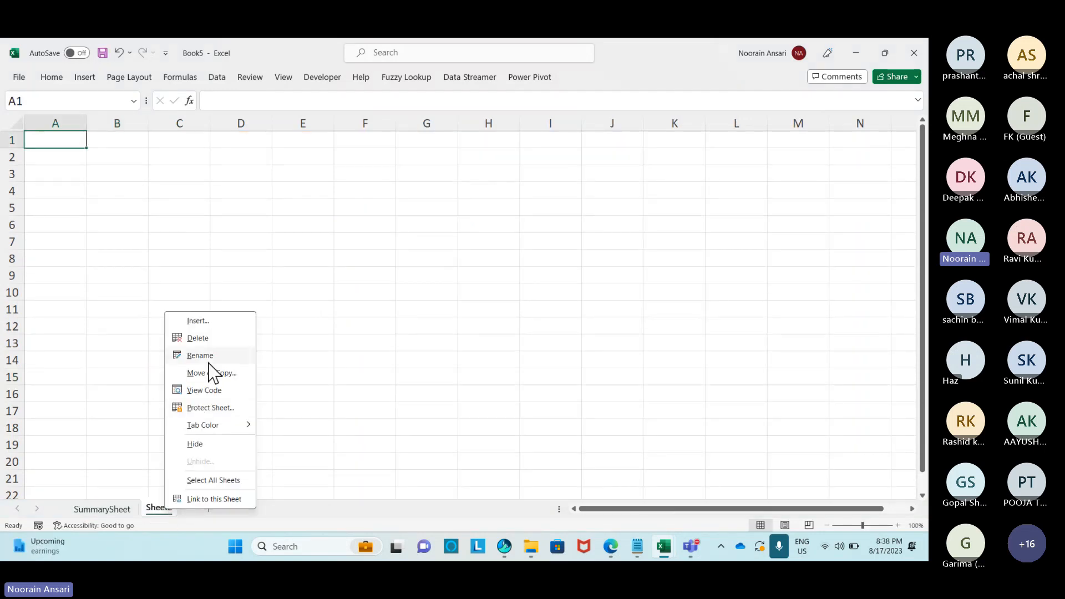
pyautogui.click(209, 360)
pyautogui.write('Data')
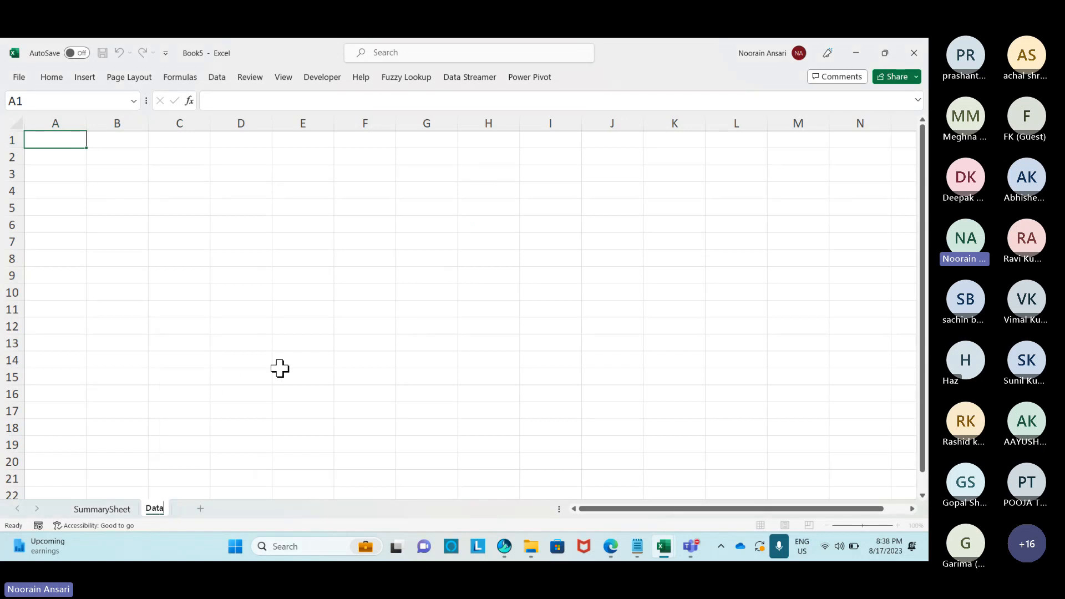
pyautogui.click(189, 325)
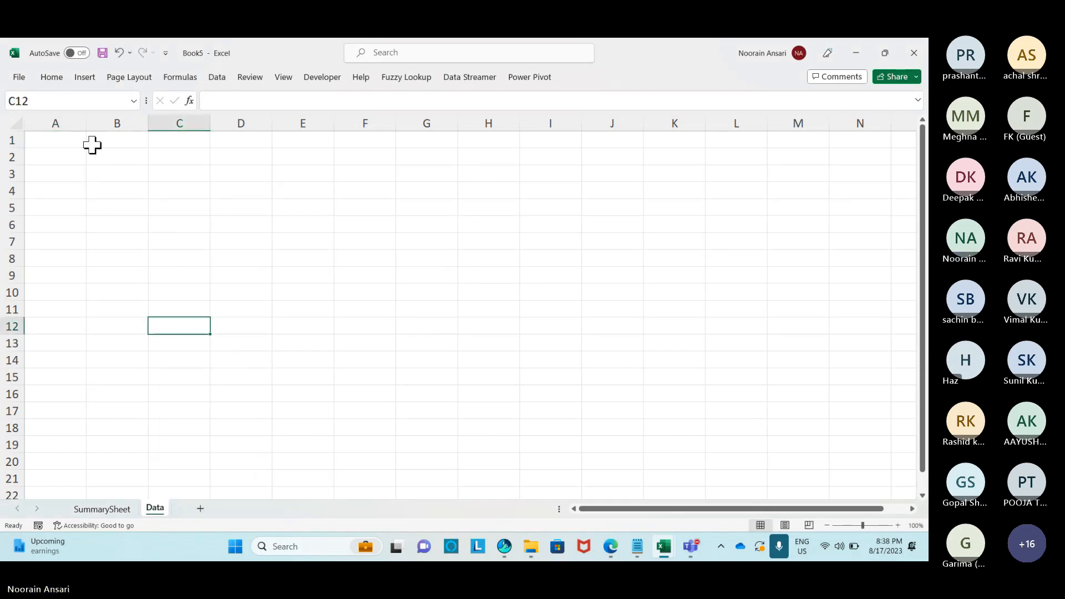
pyautogui.moveTo(86, 123); pyautogui.dragTo(112, 134)
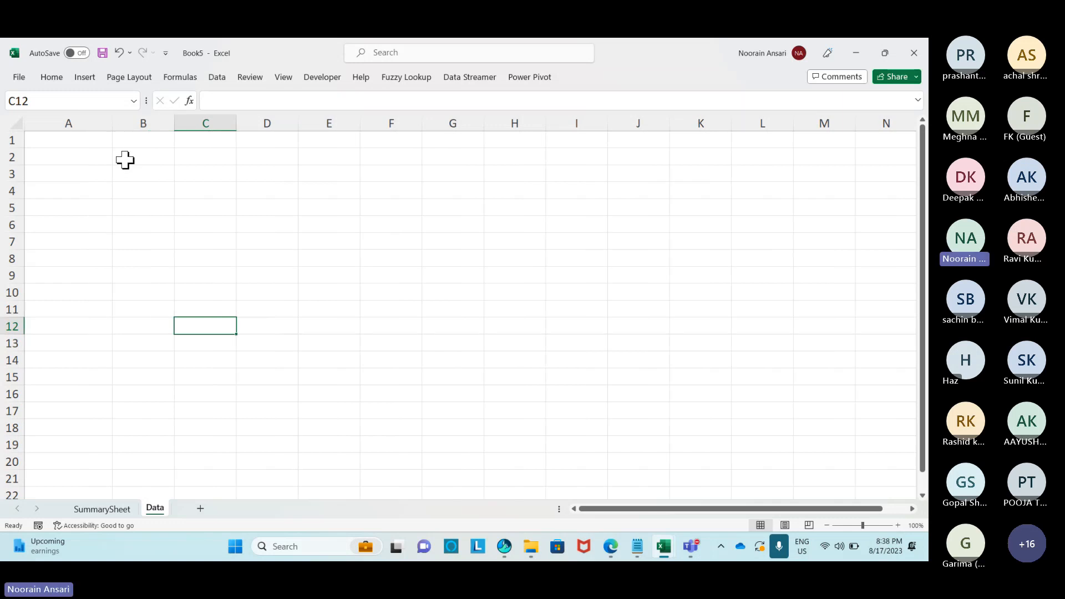
pyautogui.click(76, 138)
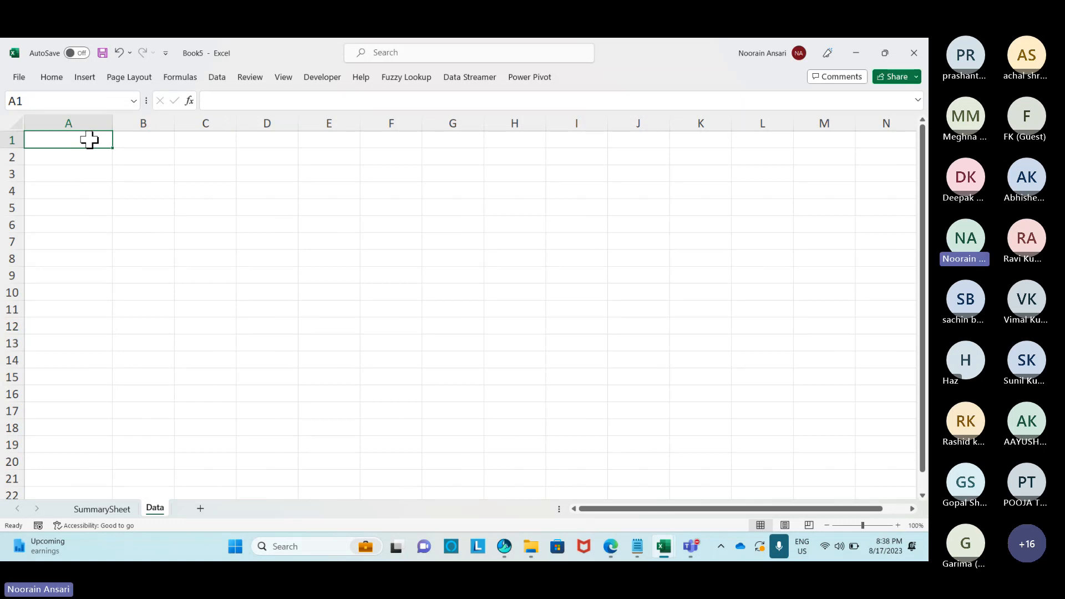
# Enter the headers EmpName in A1 and Code in B1 on the Data sheet.
pyautogui.write('Empname')
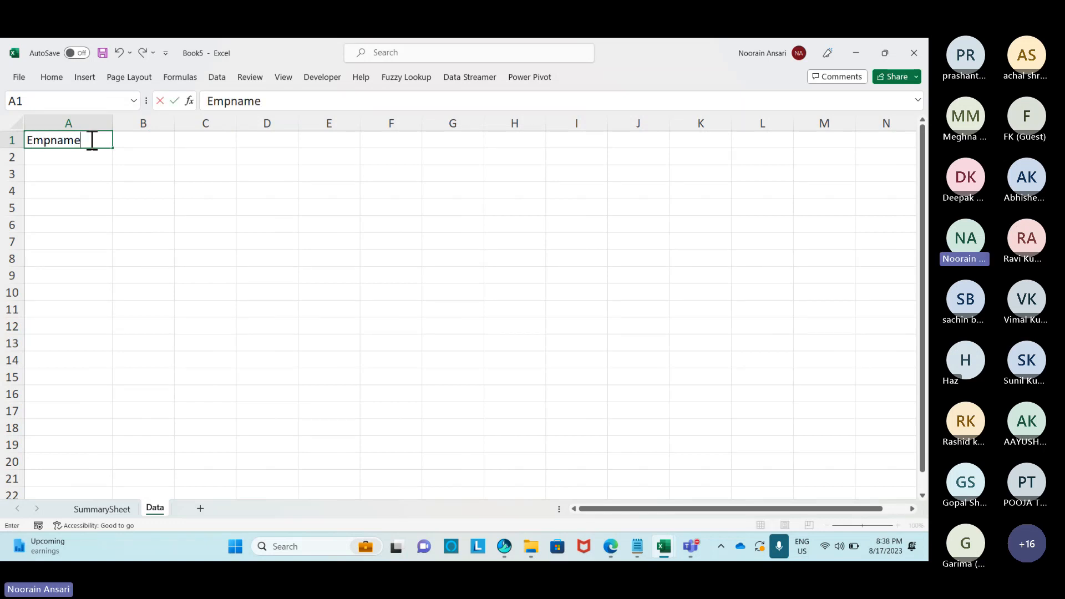
pyautogui.press('BackSpace')
pyautogui.press('BackSpace')
pyautogui.press('BackSpace')
pyautogui.press('BackSpace')
pyautogui.write('Name')
pyautogui.press('Right')
pyautogui.write('Code')
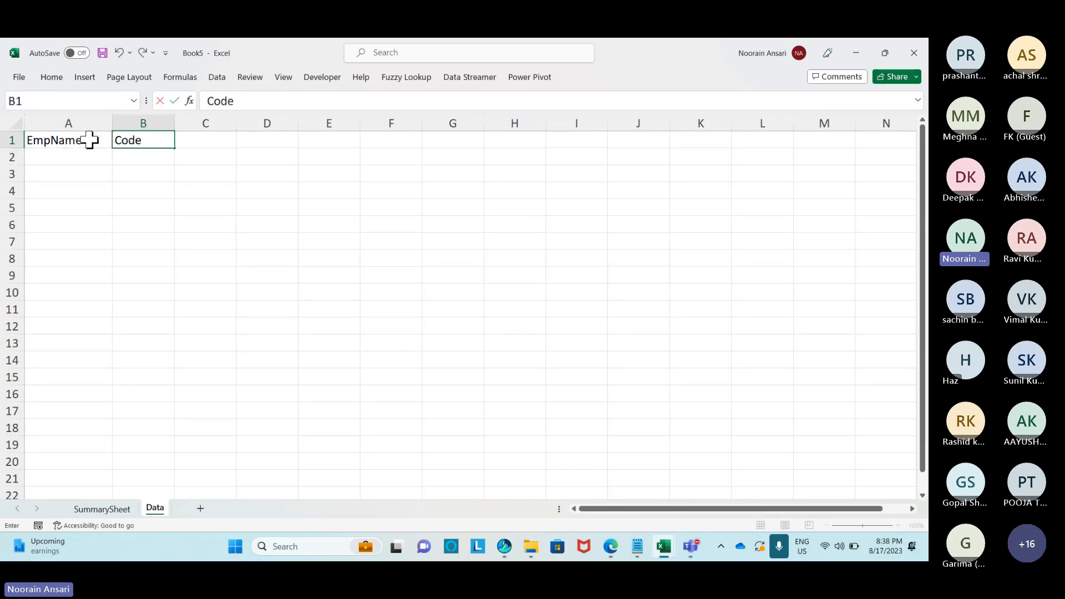
pyautogui.press('Return')
pyautogui.press('Up')
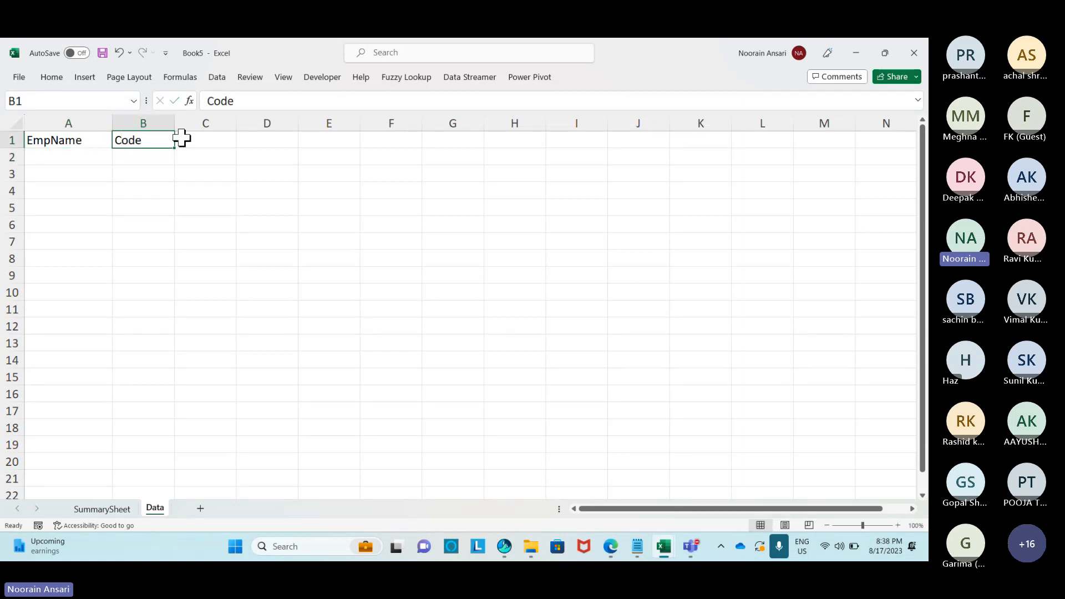
# Widen column C and add headers Email ID, Total Bills, Paid Amount and Due Amount.
pyautogui.moveTo(236, 123); pyautogui.dragTo(259, 123)
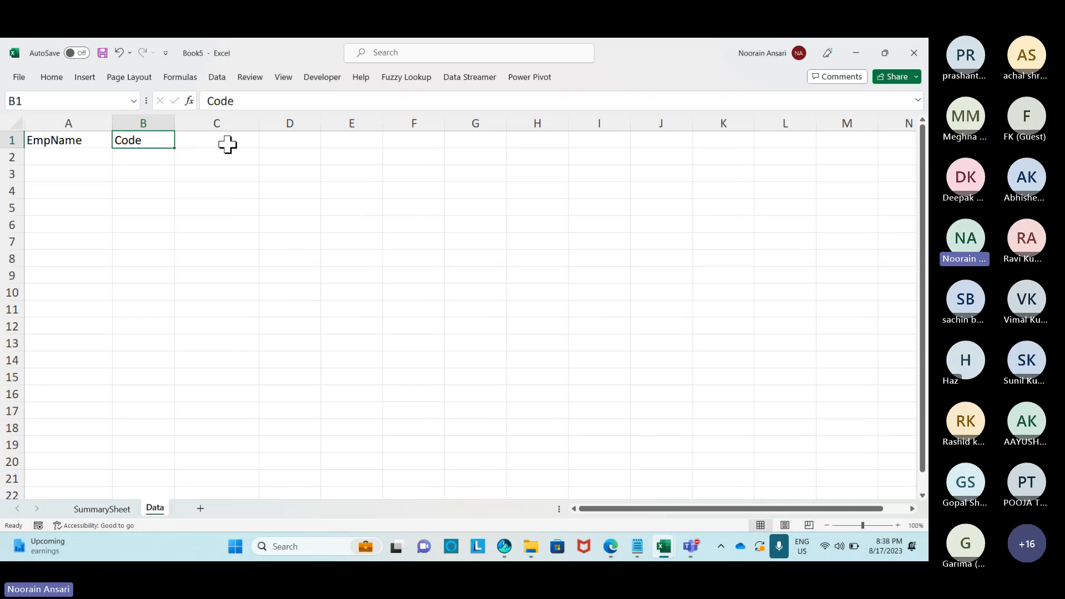
pyautogui.click(227, 145)
pyautogui.write('Email ID')
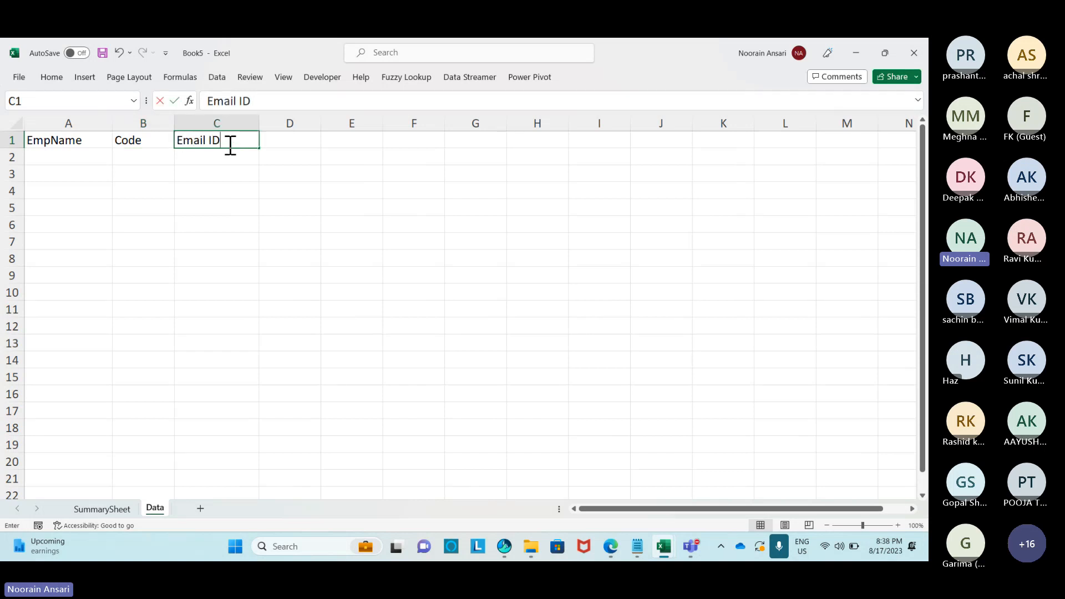
pyautogui.press('Tab')
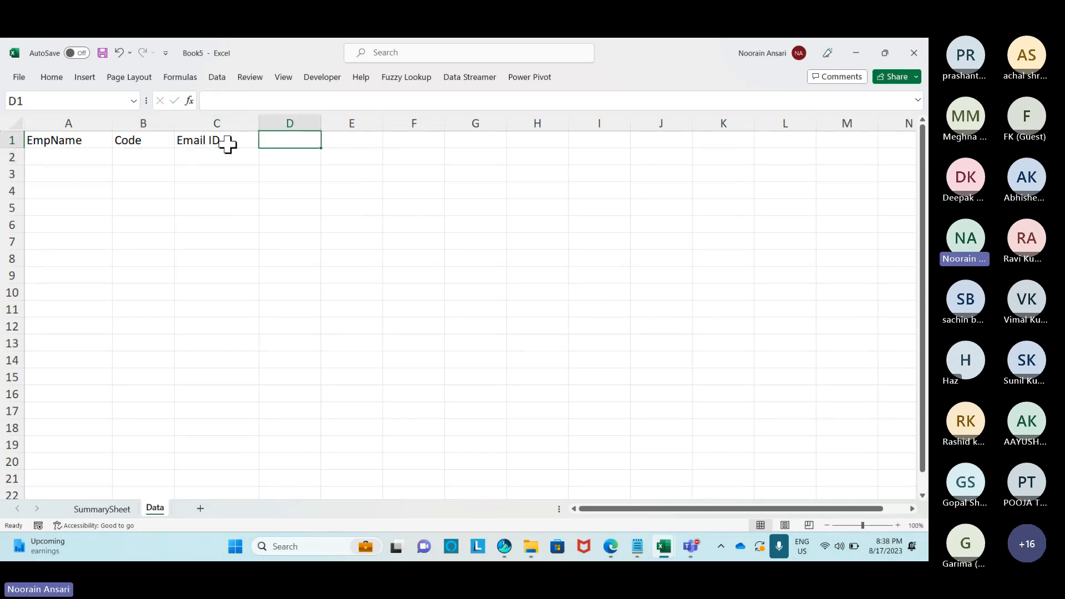
pyautogui.write('Total Bils')
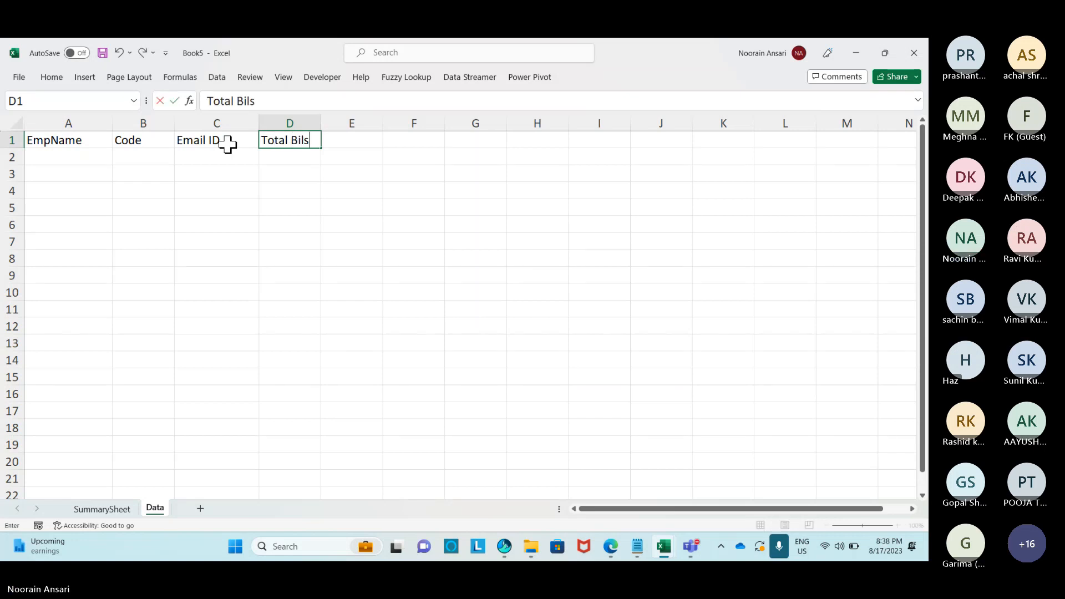
pyautogui.press('BackSpace')
pyautogui.write('ls')
pyautogui.press('Tab')
pyautogui.write('Paid')
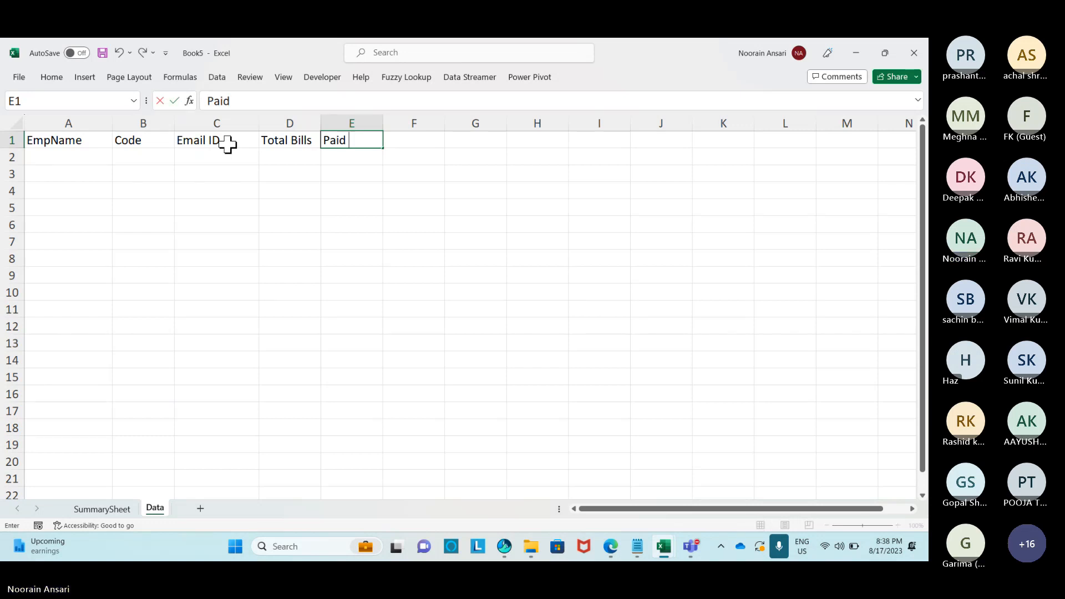
pyautogui.write(' Amount')
pyautogui.press('Tab')
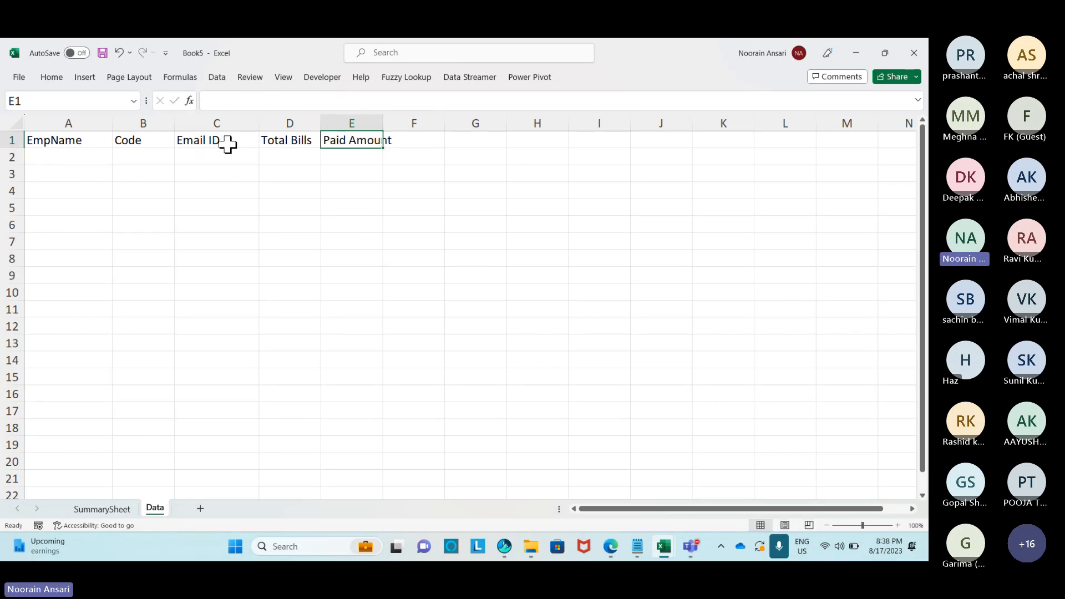
pyautogui.write('Due Am')
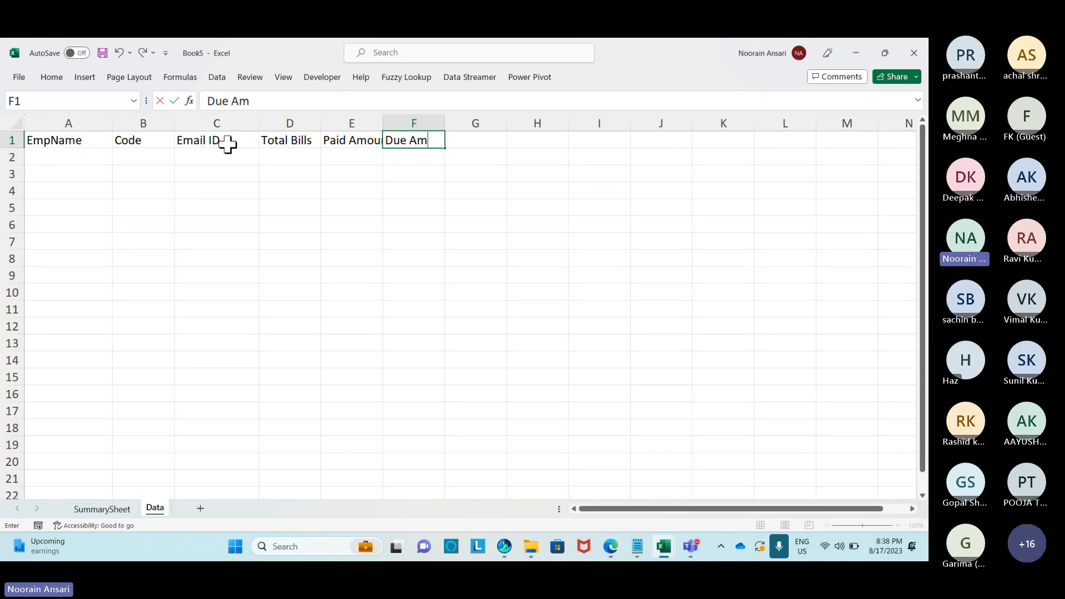
pyautogui.write('ount')
pyautogui.press('Return')
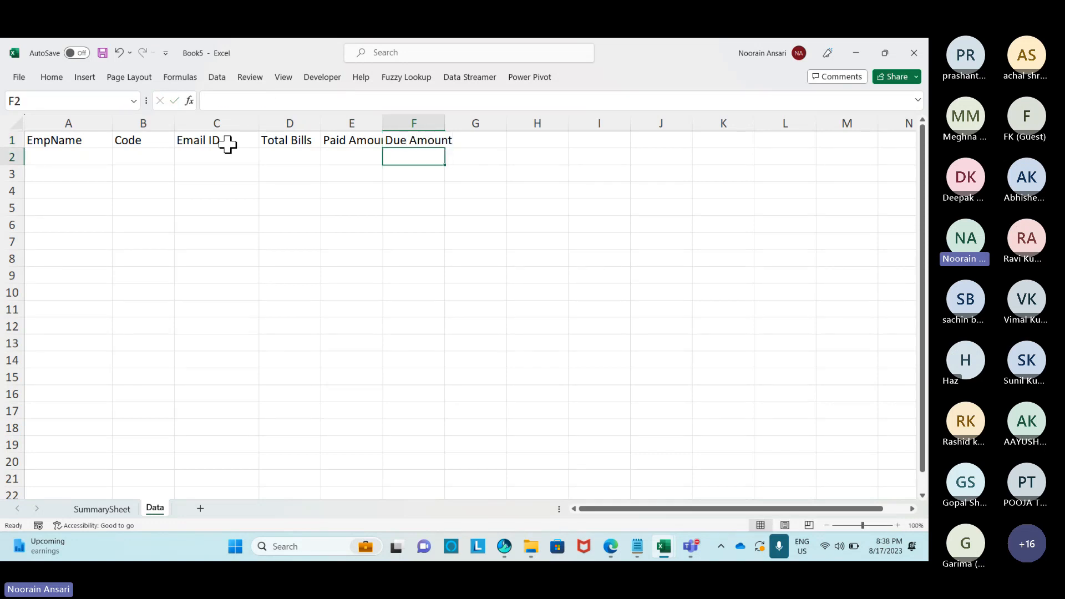
# Autofit column E, insert a Month column before Total Bills, and enter Jul'2023 in D2.
pyautogui.doubleClick(382, 123)
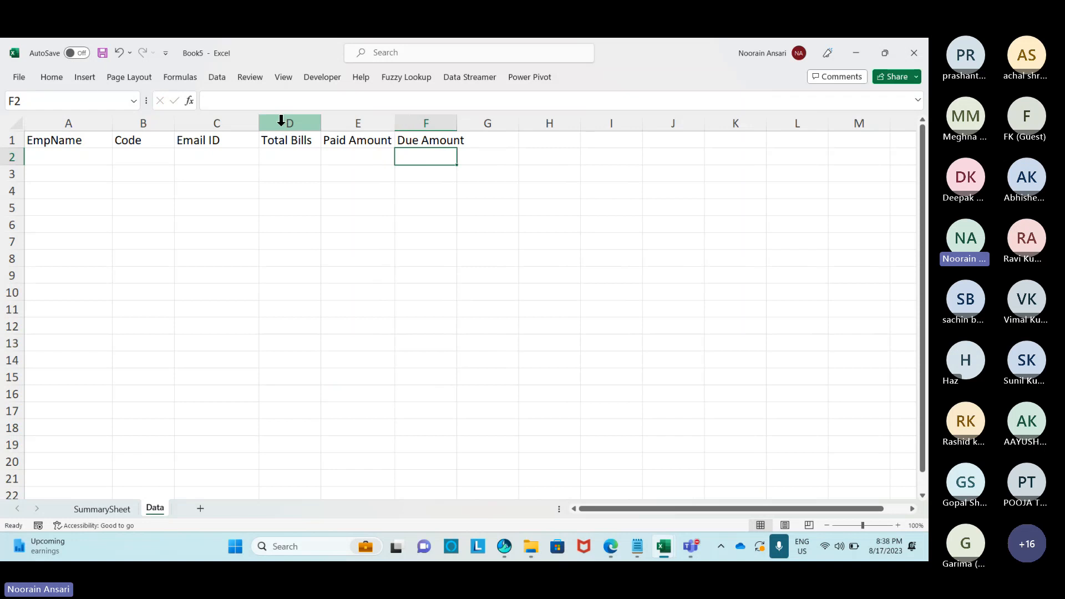
pyautogui.click(281, 120)
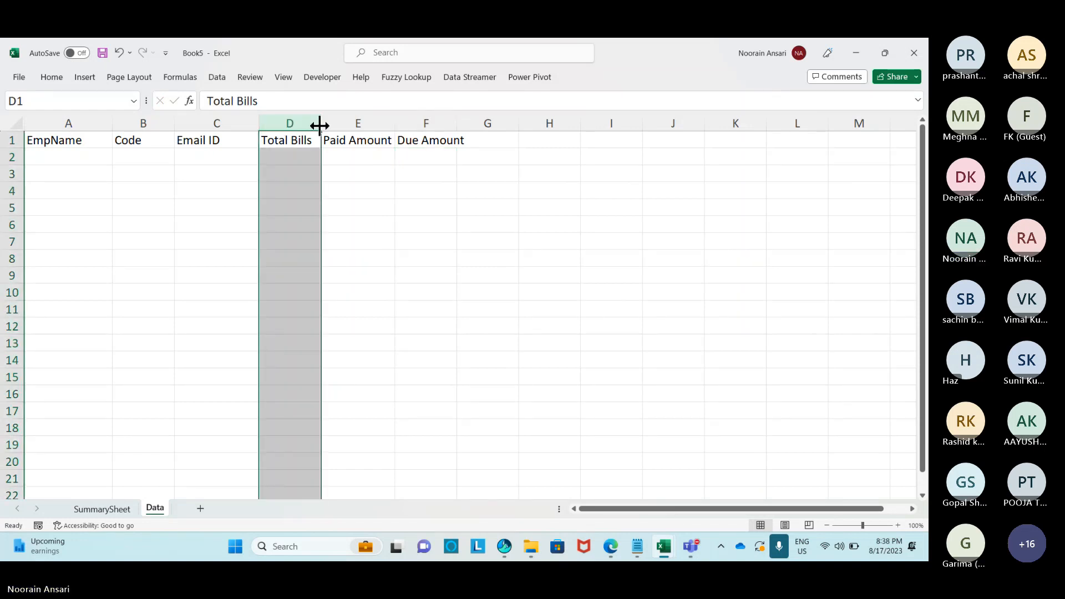
pyautogui.hotkey('ctrl', 'shift', '+')
pyautogui.press('Up')
pyautogui.write('m')
pyautogui.press('BackSpace')
pyautogui.write('M')
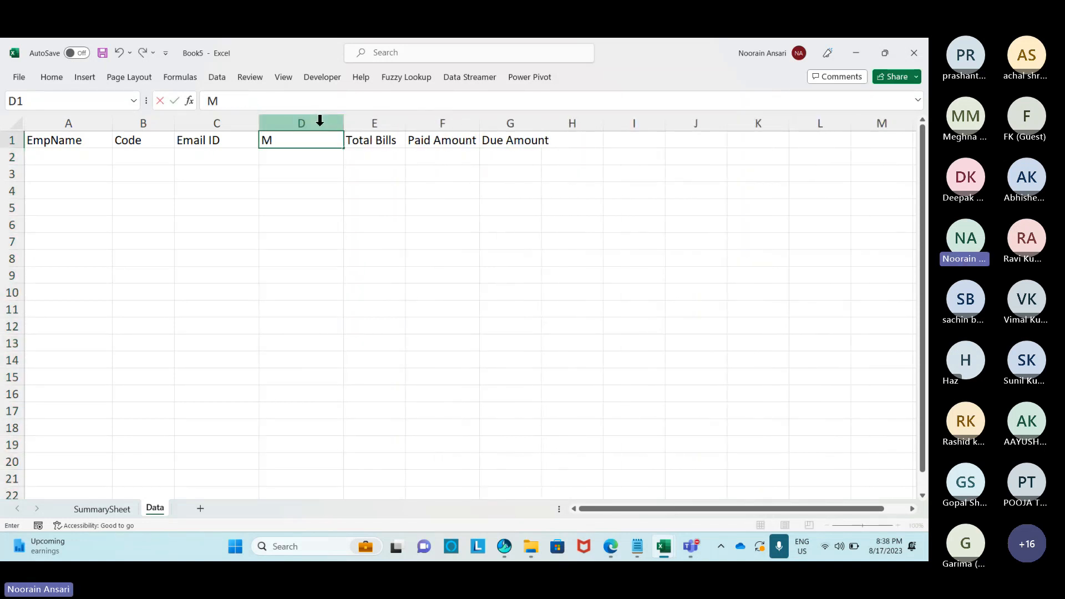
pyautogui.write('onth')
pyautogui.press('Return')
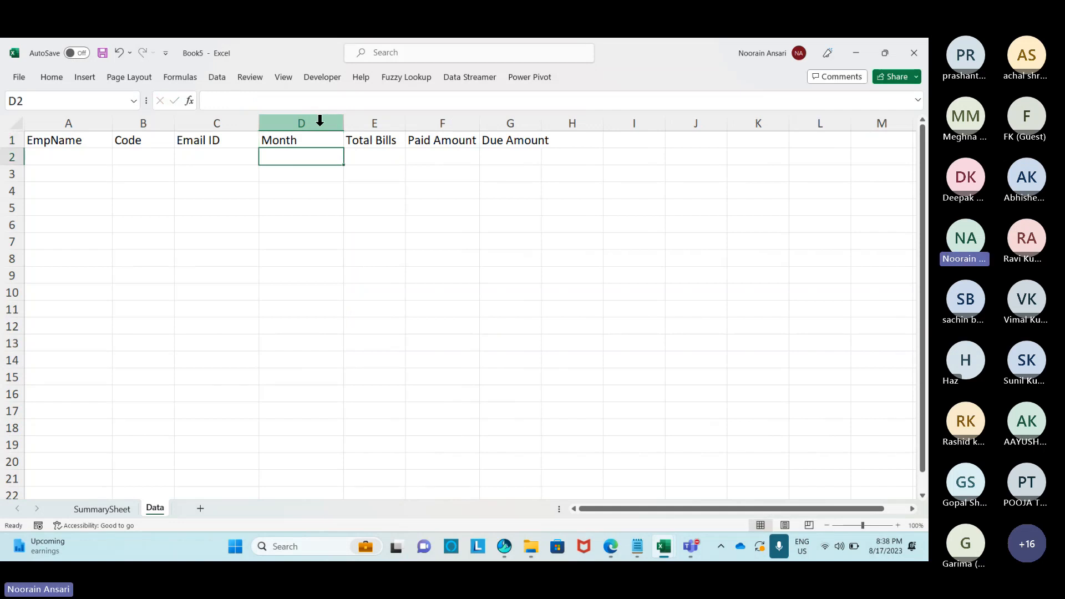
pyautogui.write('Jul')
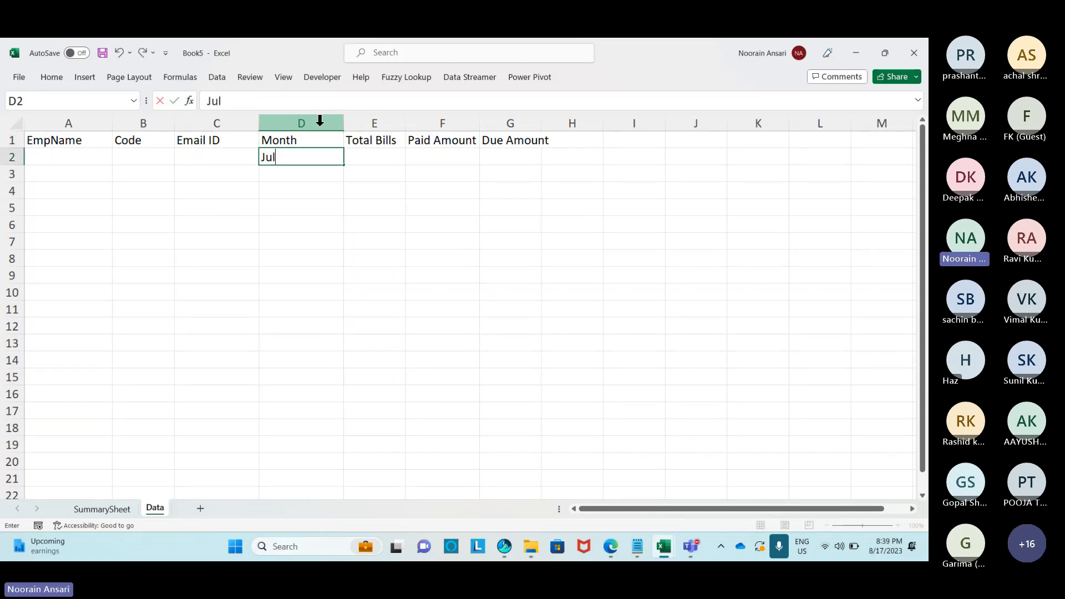
pyautogui.write("'2023")
pyautogui.hotkey('ctrl', 'Return')
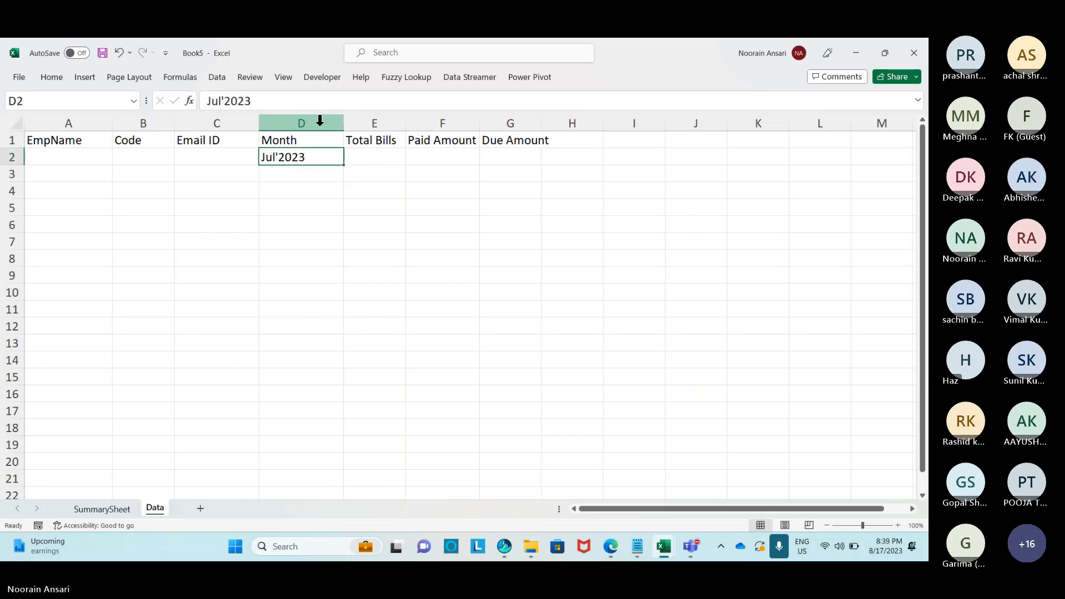
# Fill Jul'2023 down to D11 and apply All Borders to A2:G11.
pyautogui.hotkey('shift', 'Down')
pyautogui.hotkey('shift', 'Down')
pyautogui.hotkey('shift', 'Down')
pyautogui.hotkey('shift', 'Down')
pyautogui.hotkey('shift', 'Down')
pyautogui.hotkey('shift', 'Down')
pyautogui.hotkey('shift', 'Down')
pyautogui.hotkey('shift', 'Down')
pyautogui.hotkey('shift', 'Down')
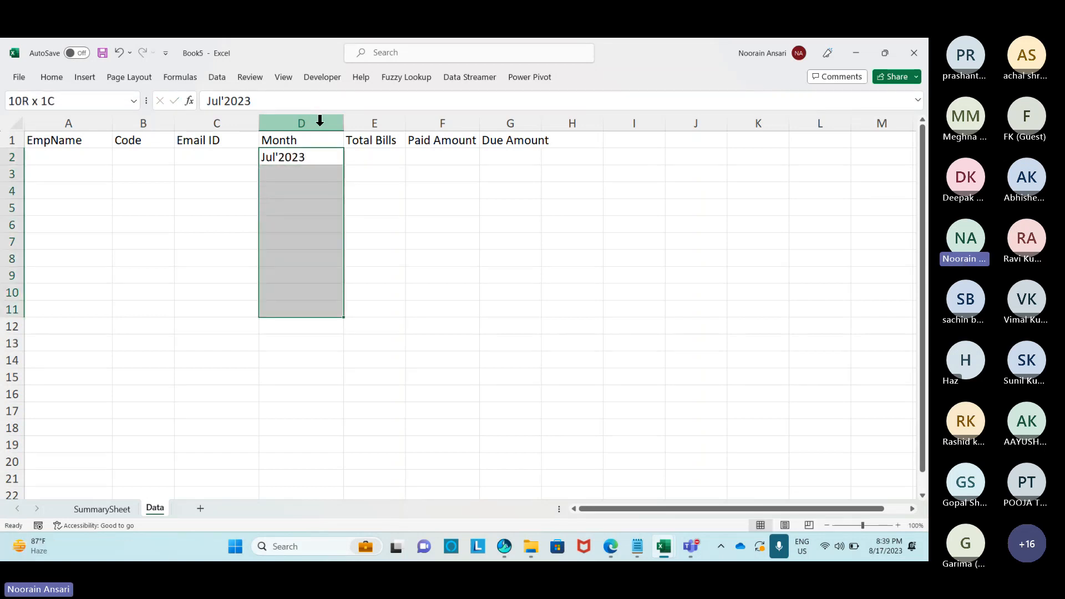
pyautogui.hotkey('ctrl', 'd')
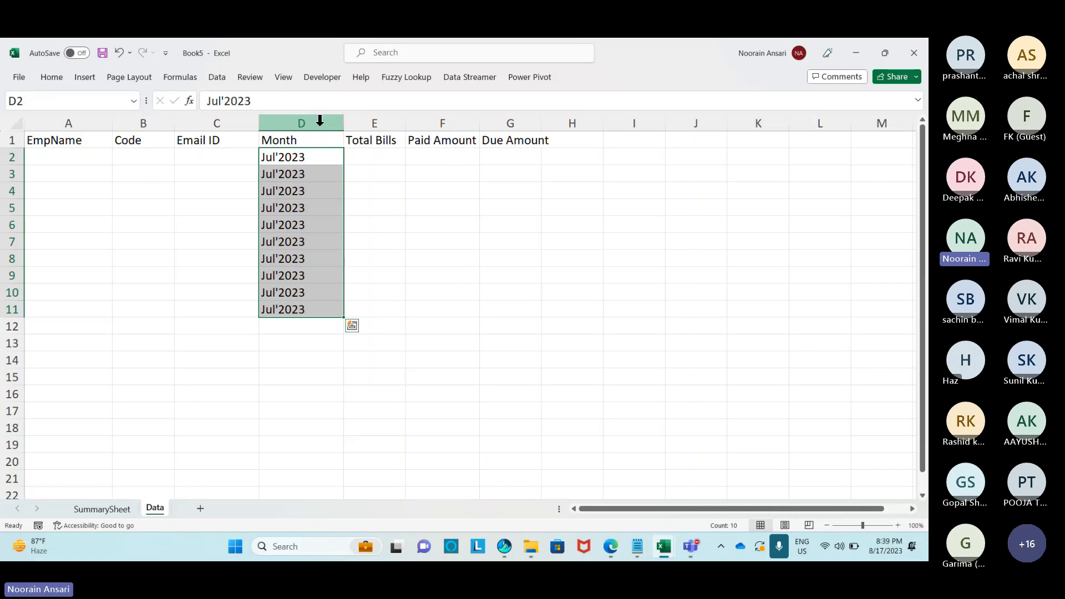
pyautogui.press('Left')
pyautogui.press('Left')
pyautogui.press('Left')
pyautogui.hotkey('shift', 'Down')
pyautogui.hotkey('shift', 'Down')
pyautogui.hotkey('shift', 'Down')
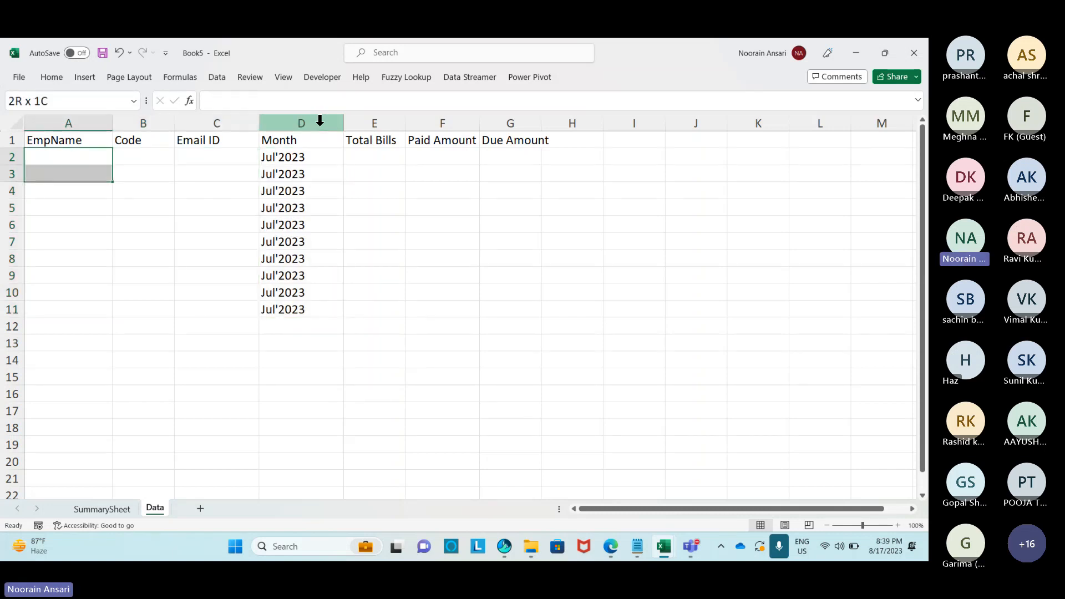
pyautogui.hotkey('shift', 'Down')
pyautogui.hotkey('shift', 'Down')
pyautogui.hotkey('shift', 'Down')
pyautogui.hotkey('shift', 'Down')
pyautogui.hotkey('shift', 'Down')
pyautogui.hotkey('shift', 'Right')
pyautogui.hotkey('shift', 'Right')
pyautogui.hotkey('shift', 'Right')
pyautogui.hotkey('shift', 'Right')
pyautogui.hotkey('shift', 'Right')
pyautogui.hotkey('shift', 'Right')
pyautogui.hotkey('shift', 'Right')
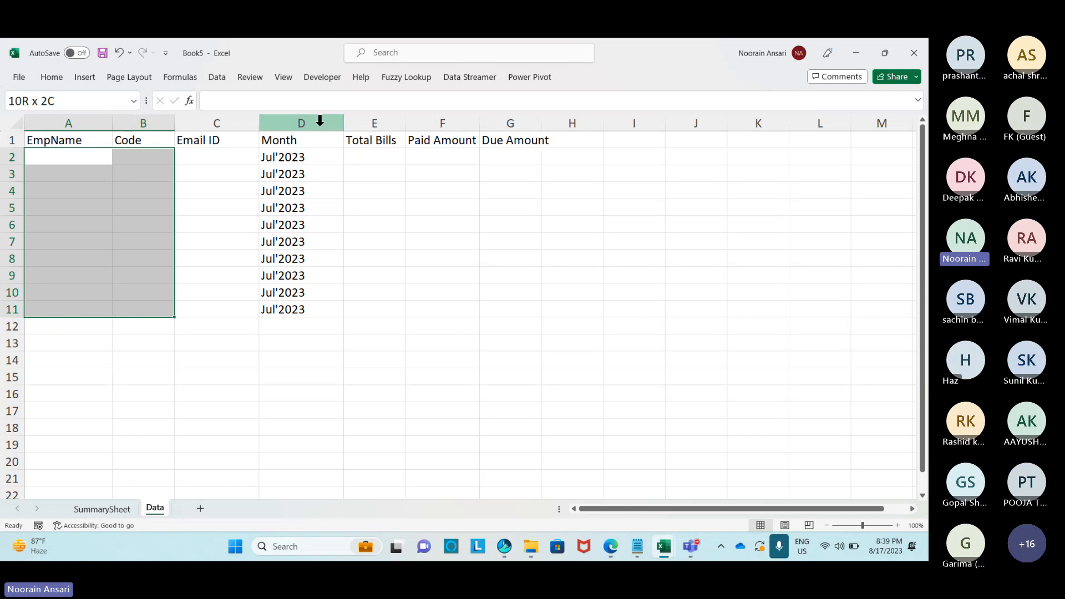
pyautogui.hotkey('shift', 'Left')
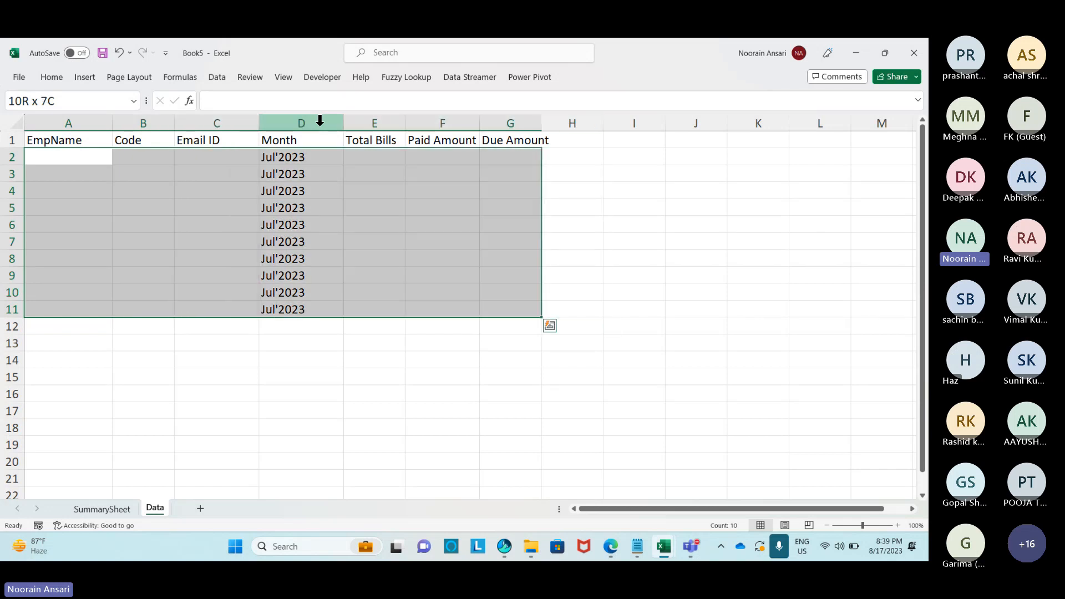
pyautogui.click(51, 78)
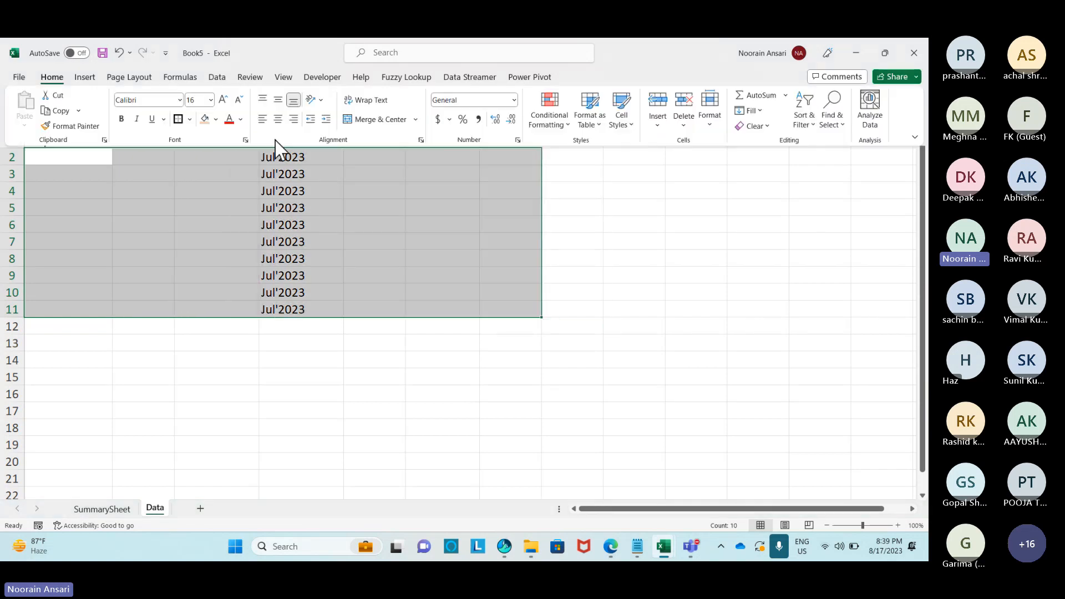
pyautogui.click(190, 119)
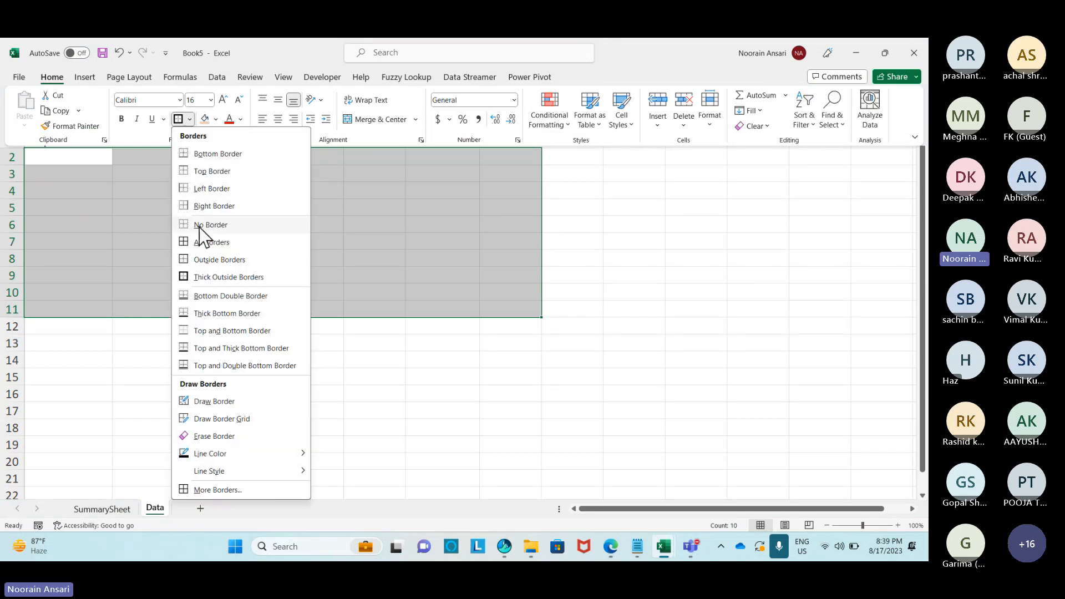
pyautogui.click(192, 243)
# Widen the Code, Month, Total Bills, Paid Amount and Due Amount columns.
pyautogui.click(383, 225)
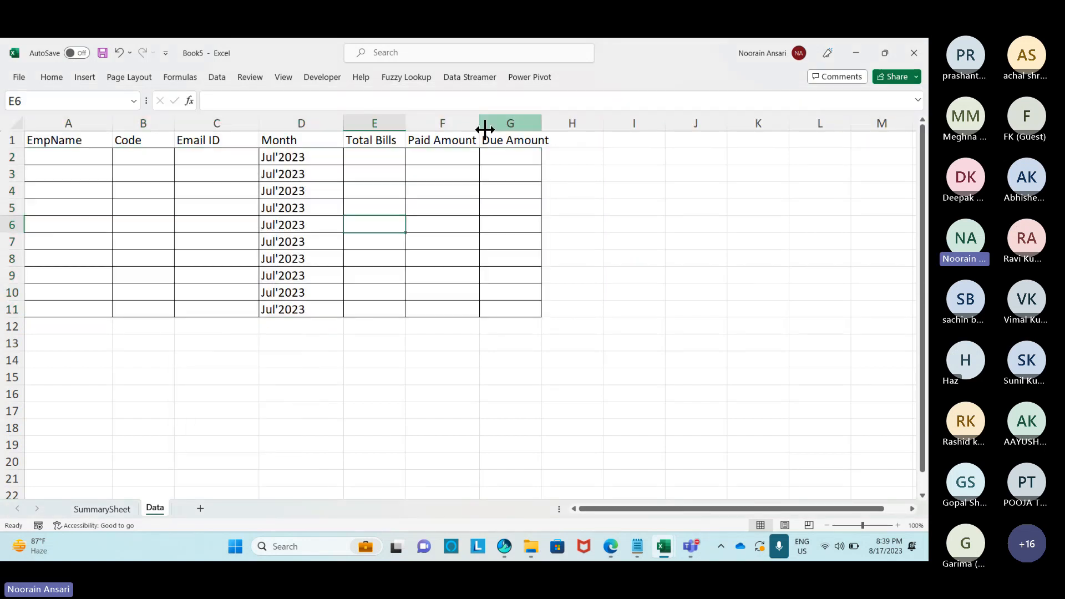
pyautogui.moveTo(483, 126); pyautogui.dragTo(592, 124)
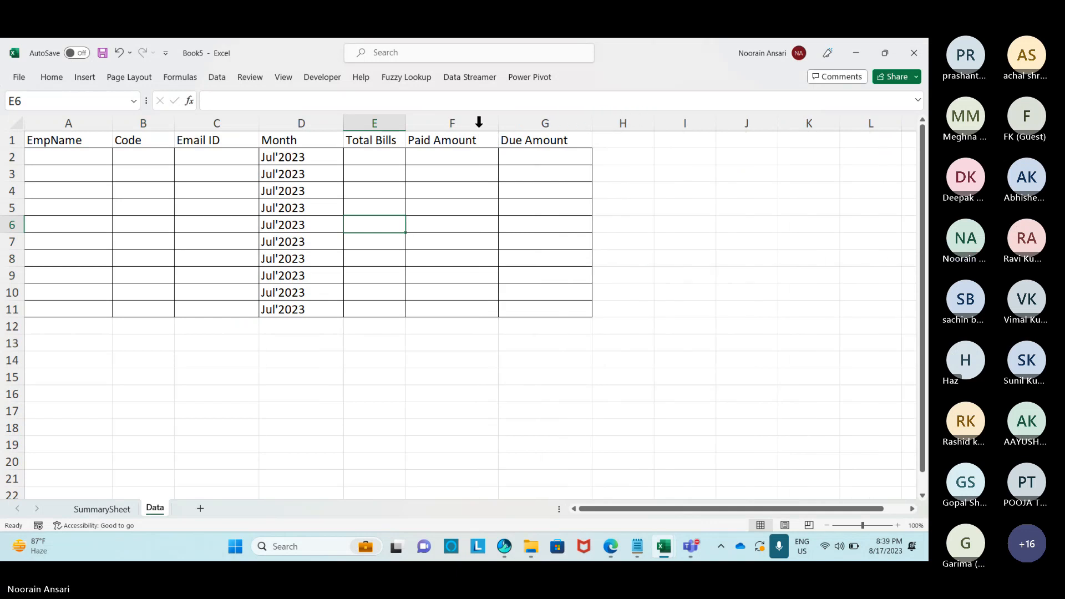
pyautogui.moveTo(344, 127); pyautogui.dragTo(346, 125)
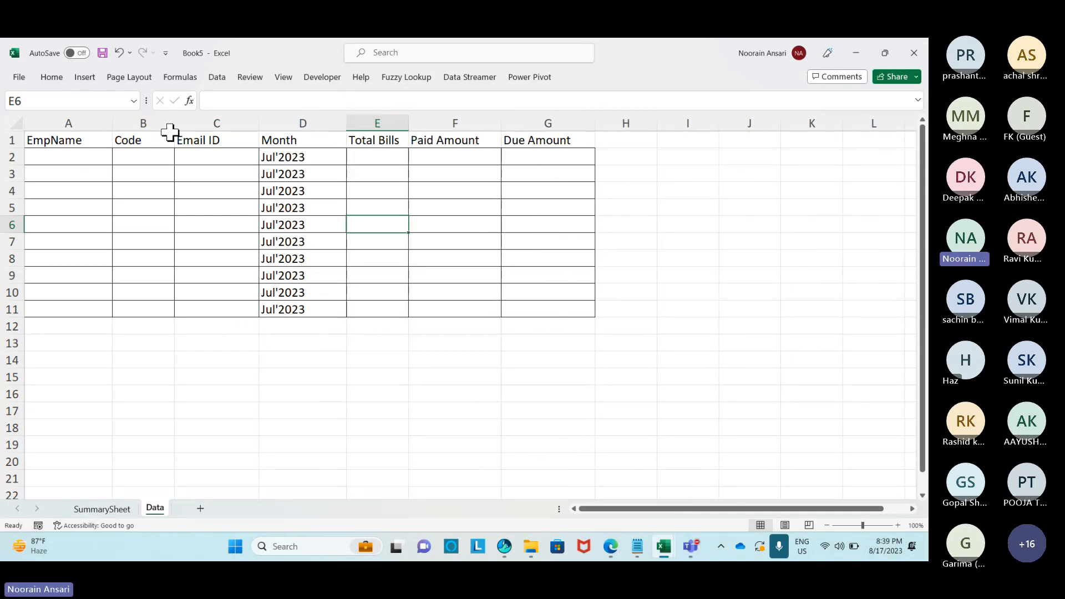
pyautogui.moveTo(172, 129); pyautogui.dragTo(187, 125)
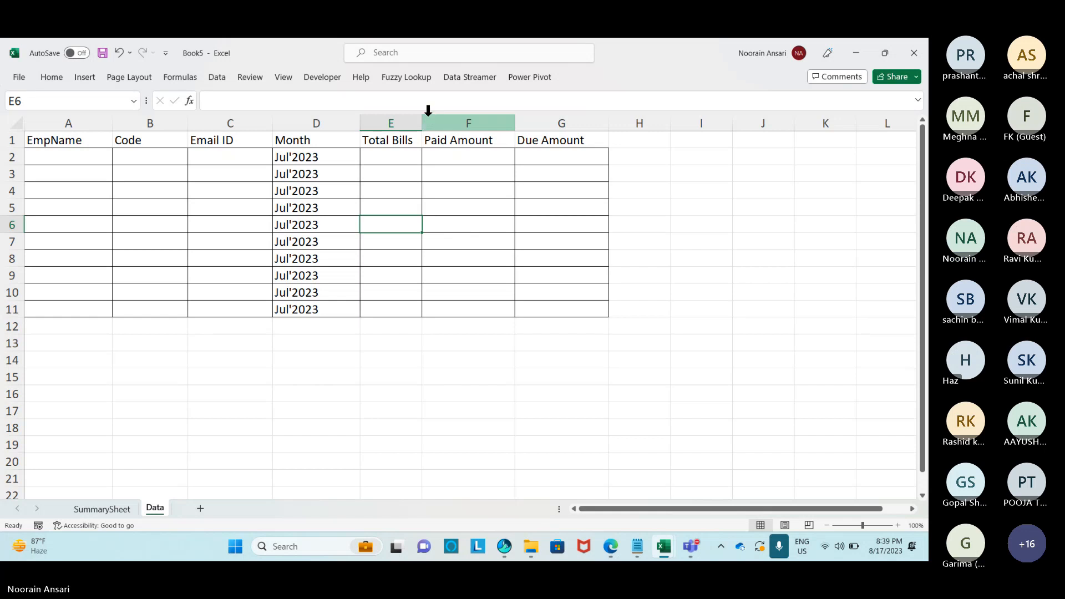
pyautogui.moveTo(422, 119); pyautogui.dragTo(424, 118)
# Enter =RANDBETWEEN(1000,10000) in E2 and fill it down through E11.
pyautogui.click(410, 169)
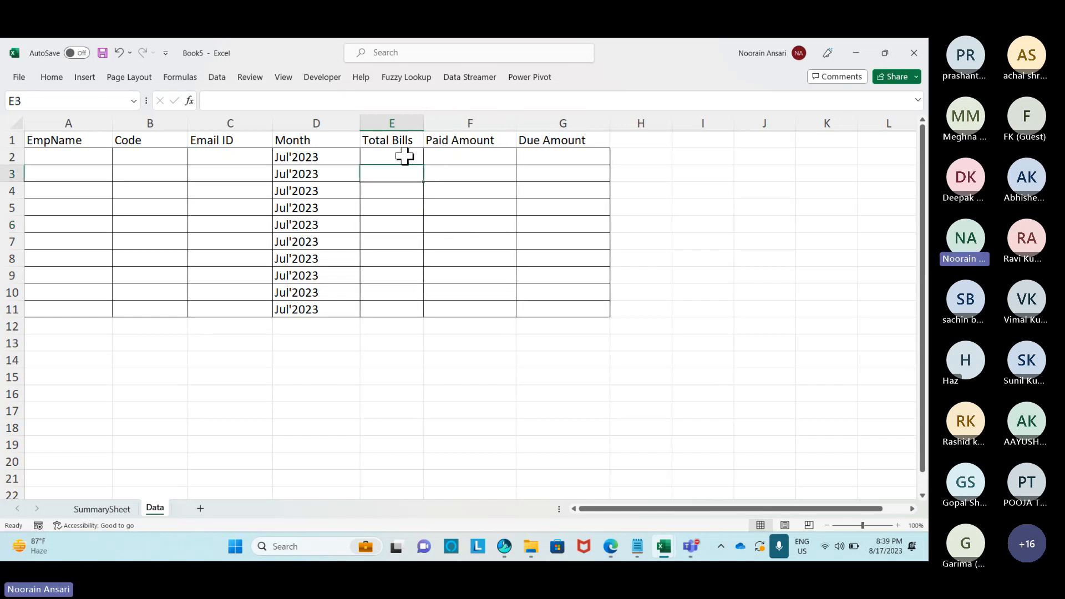
pyautogui.click(405, 156)
pyautogui.write('=rand')
pyautogui.press('Down')
pyautogui.press('Down')
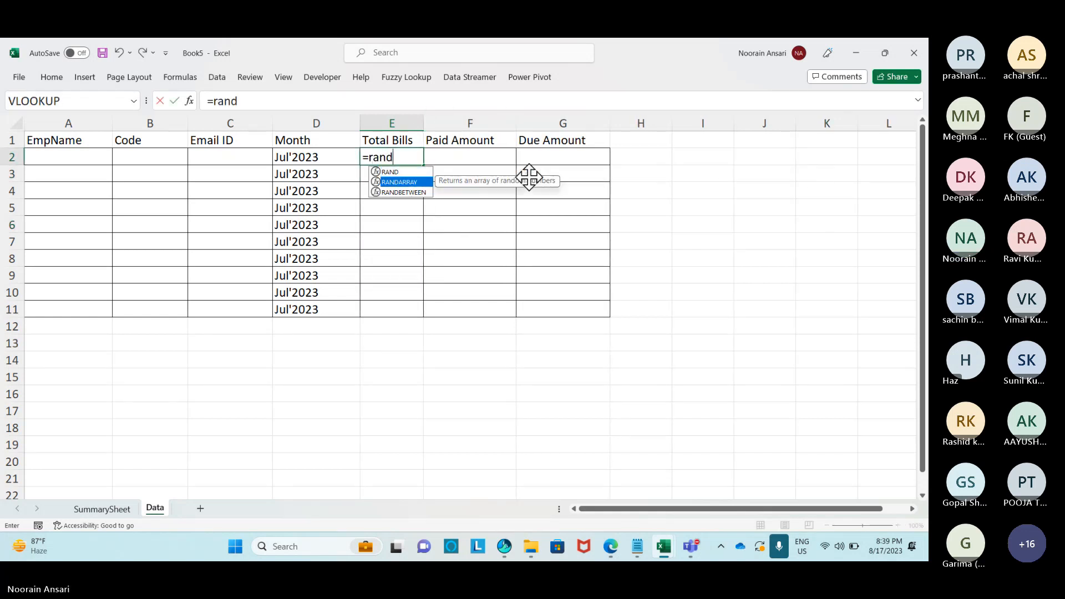
pyautogui.press('Tab')
pyautogui.write('100')
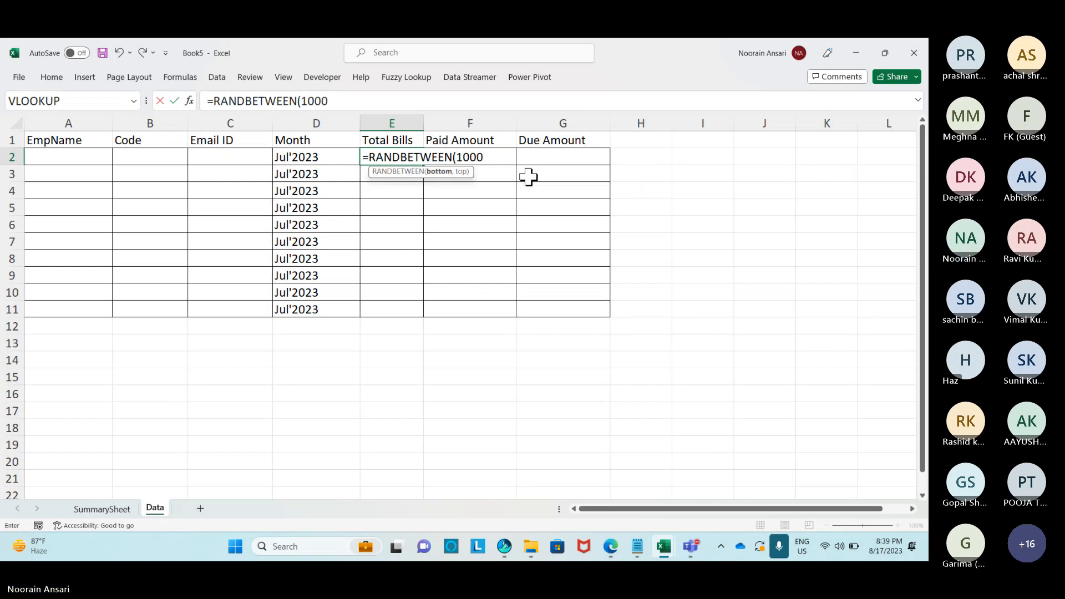
pyautogui.press('Return')
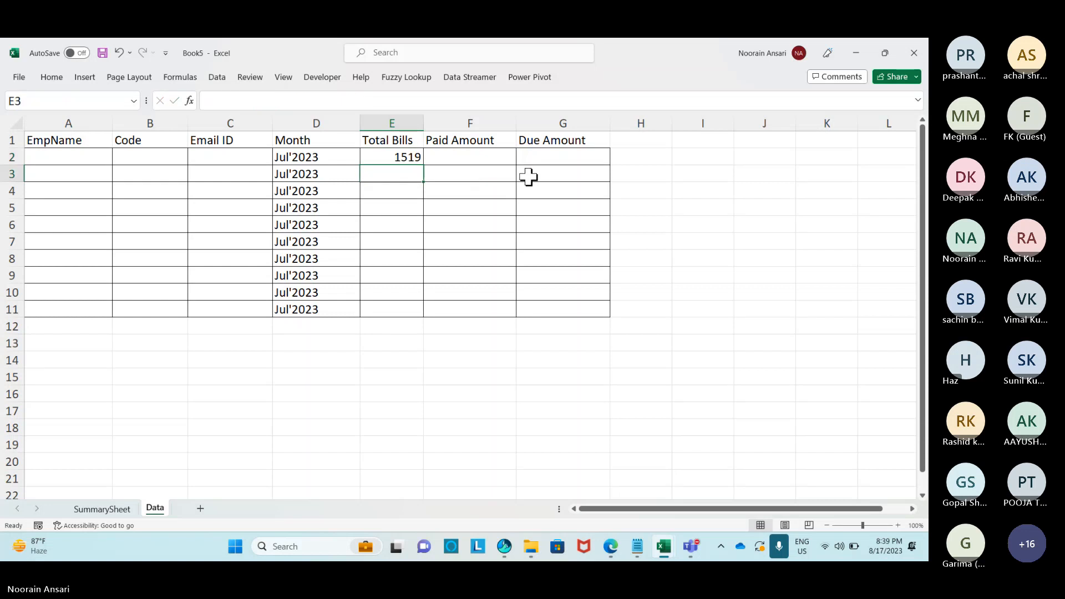
pyautogui.press('Left')
pyautogui.hotkey('ctrl', 'Down')
pyautogui.press('Right')
pyautogui.hotkey('ctrl', 'shift', 'Up')
pyautogui.hotkey('ctrl', 'd')
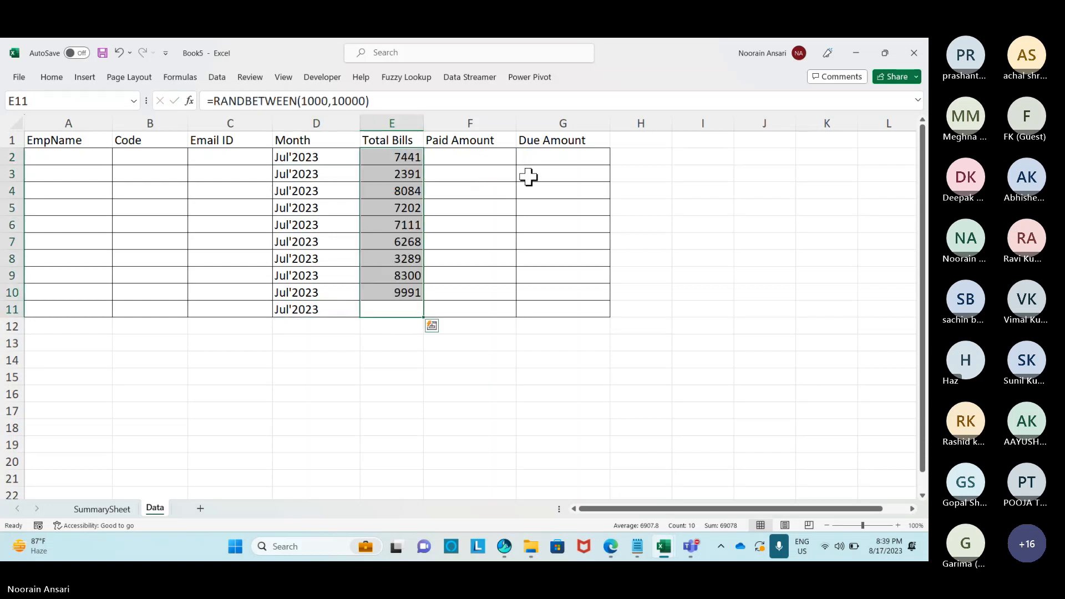
# Convert the Total Bills in E2:E11 to fixed values with Paste Special Values.
pyautogui.hotkey('ctrl', 'Up')
pyautogui.press('Down')
pyautogui.hotkey('ctrl', 'shift', 'Down')
pyautogui.hotkey('ctrl', 'c')
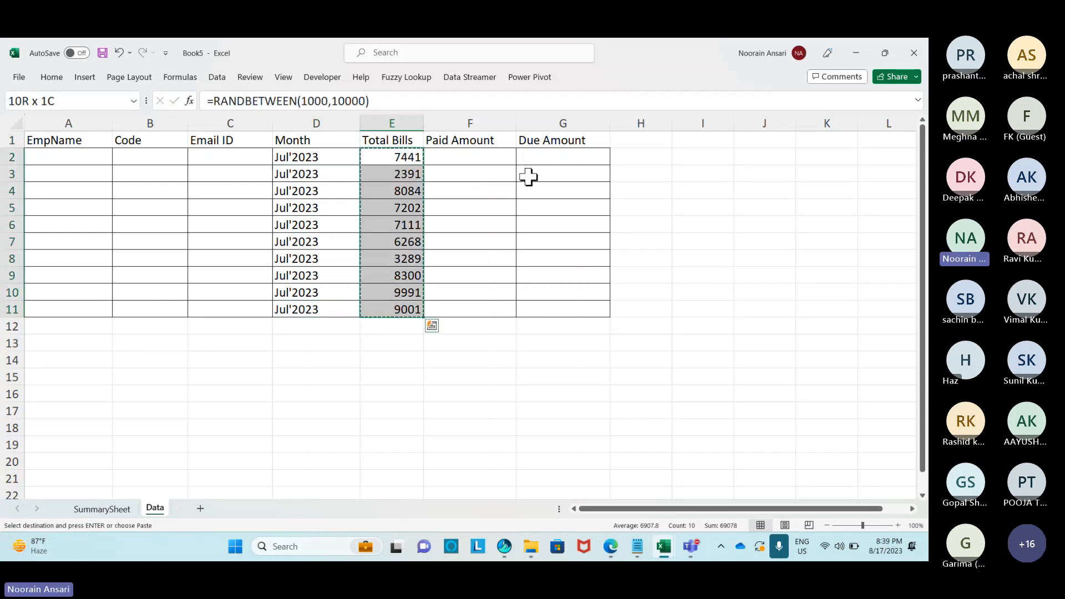
pyautogui.hotkey('alt', 'e')
pyautogui.press('s')
pyautogui.press('v')
pyautogui.press('Return')
# Enter =RANDBETWEEN(1000,E2) in F2 and fill it down through F11.
pyautogui.press('Escape')
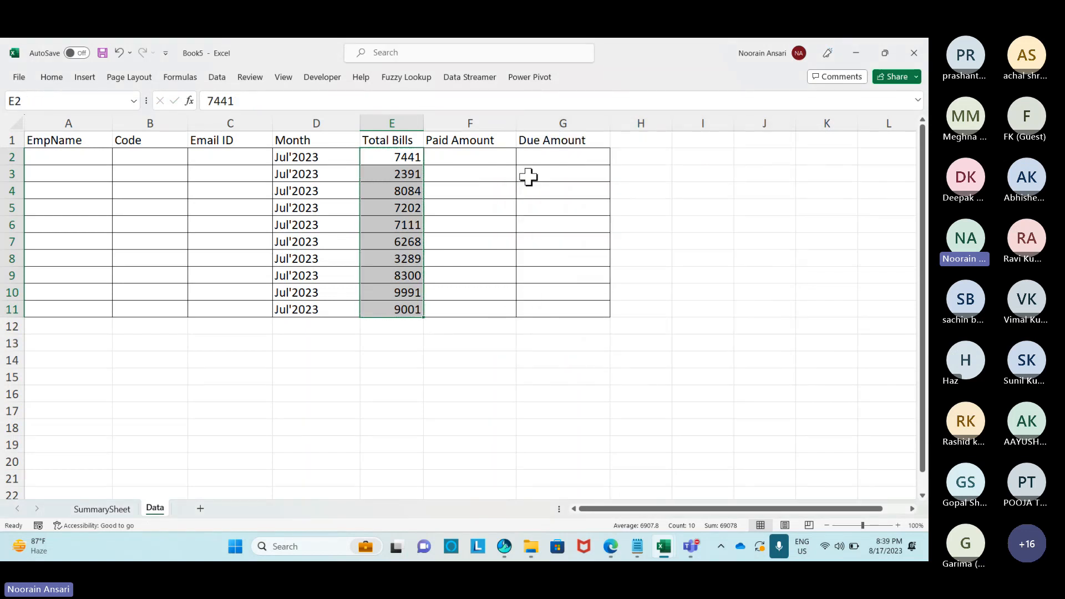
pyautogui.press('Right')
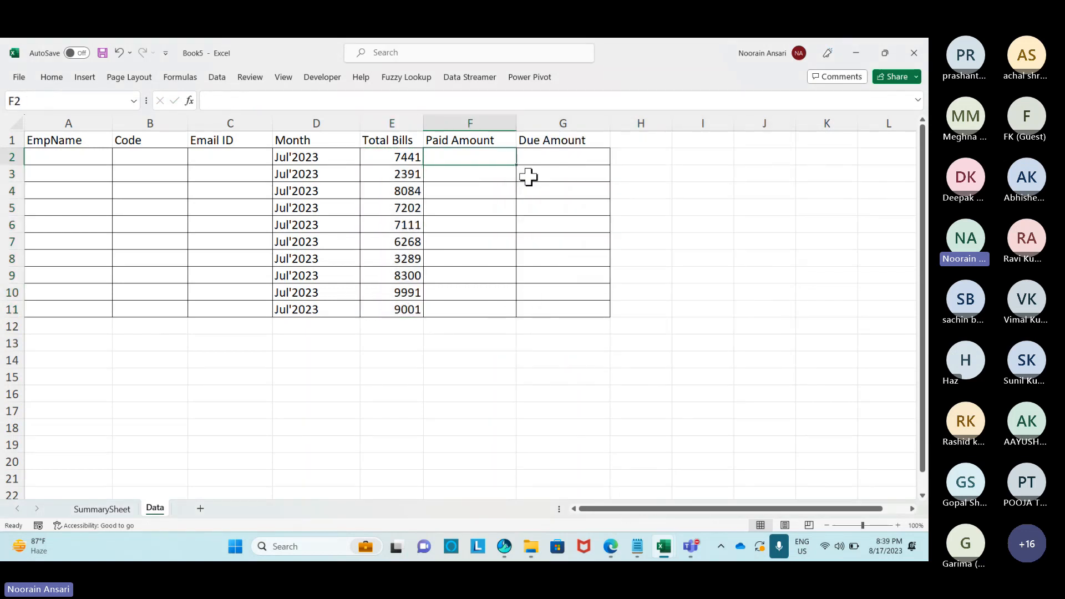
pyautogui.write('=rand')
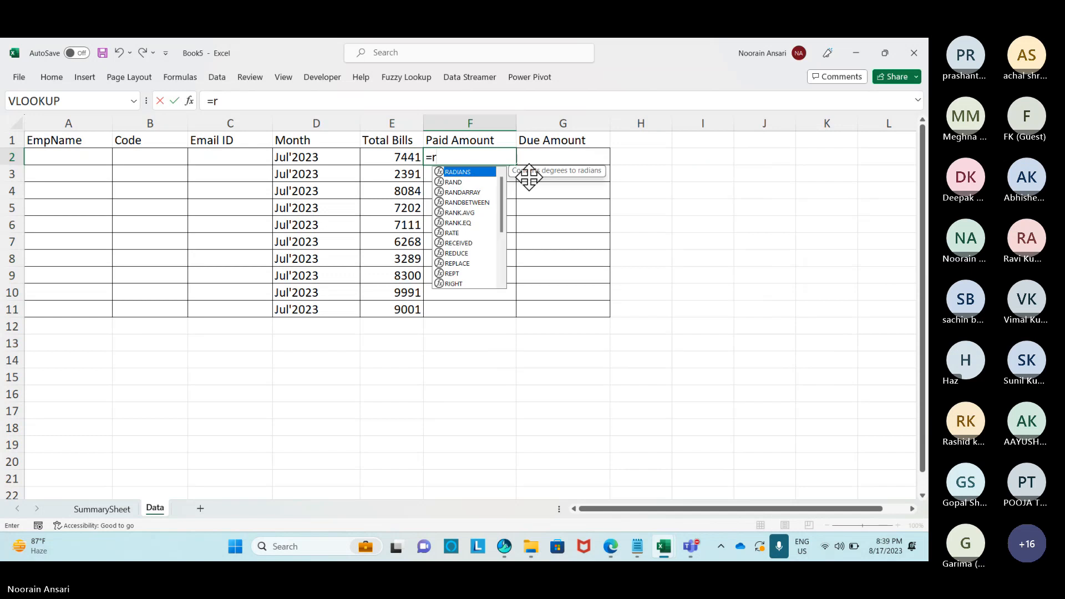
pyautogui.press('Down')
pyautogui.press('Down')
pyautogui.press('Tab')
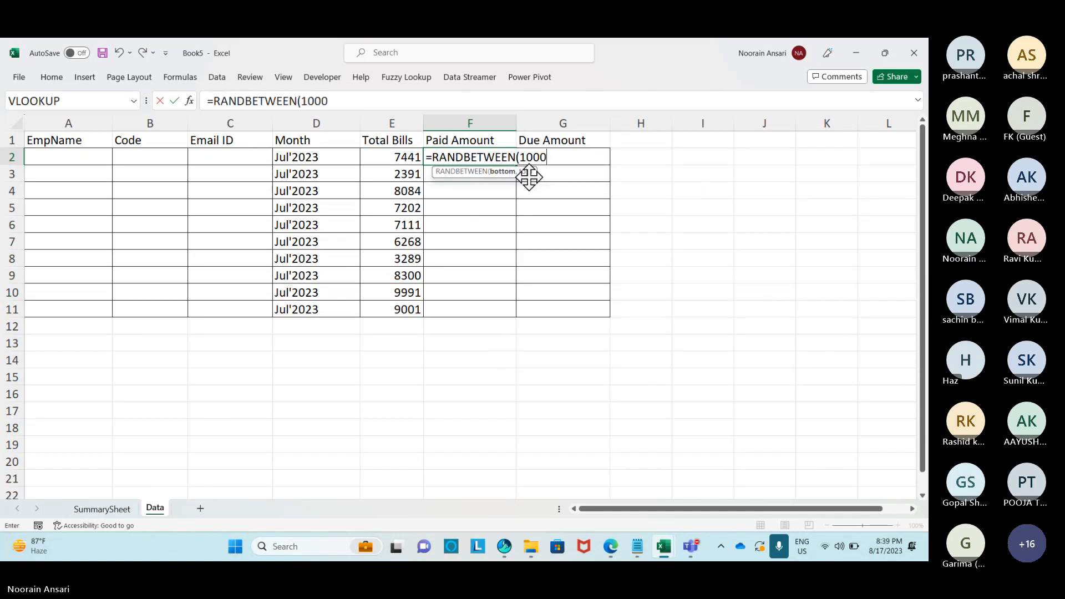
pyautogui.write('1000,')
pyautogui.press('Left')
pyautogui.press('Return')
pyautogui.press('Left')
pyautogui.hotkey('ctrl', 'Down')
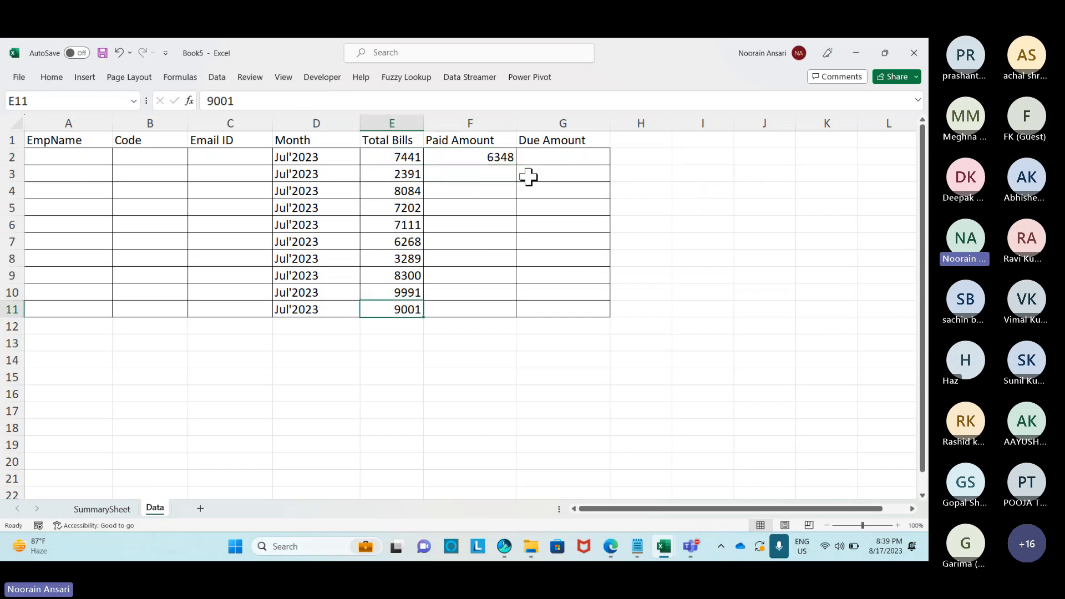
pyautogui.press('Right')
pyautogui.hotkey('ctrl', 'shift', 'Up')
pyautogui.hotkey('ctrl', 'd')
# Convert the Paid Amount cells F2:F11 to fixed values.
pyautogui.hotkey('ctrl', 'Up')
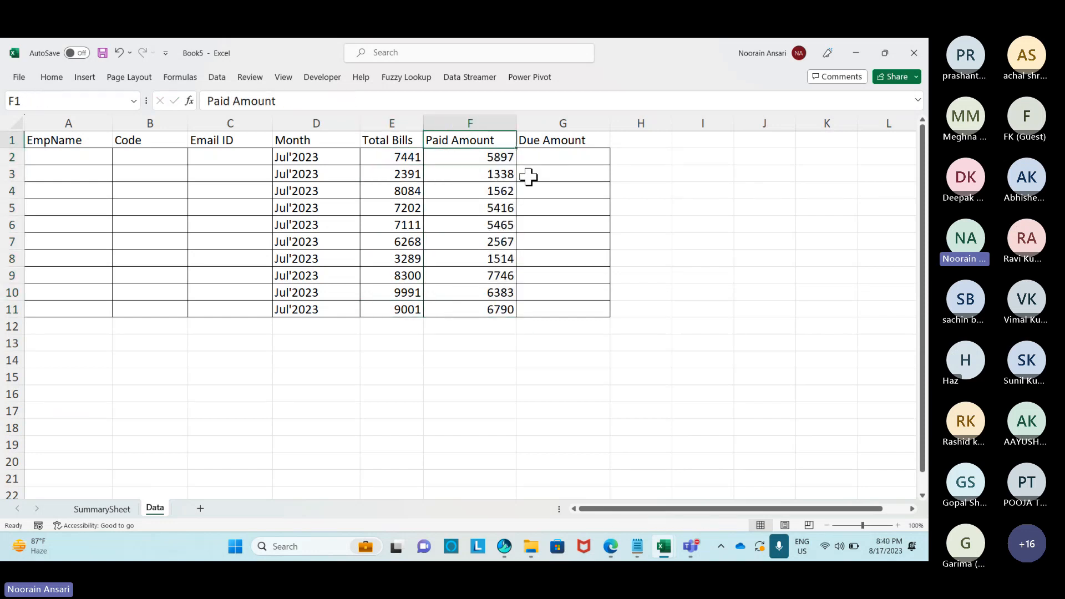
pyautogui.press('Down')
pyautogui.hotkey('ctrl', 'shift', 'Down')
pyautogui.hotkey('ctrl', 'c')
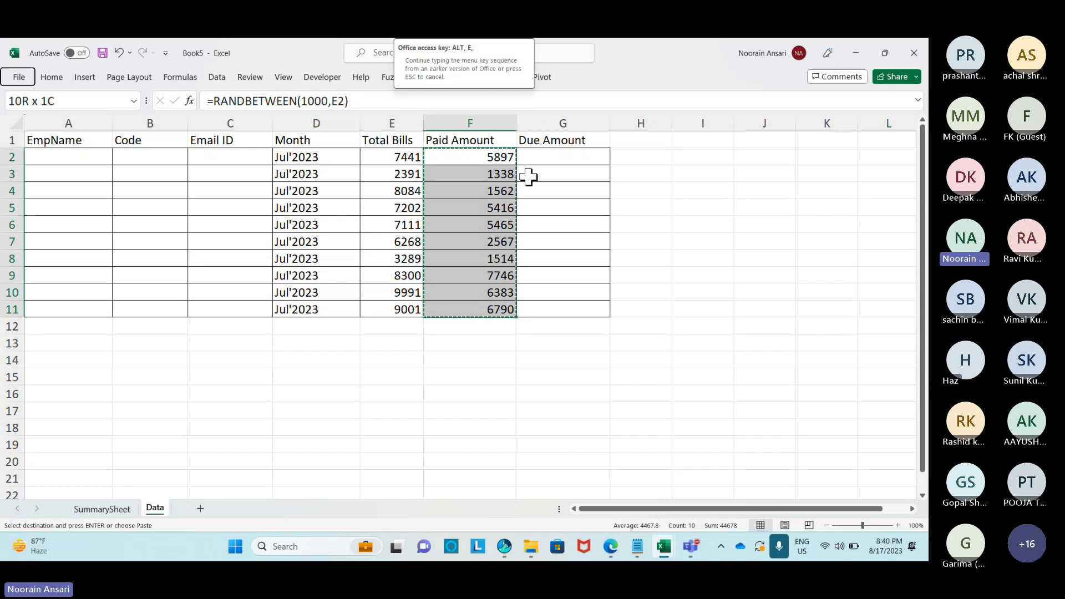
pyautogui.hotkey('ctrl', 'alt', 'v')
pyautogui.press('v')
pyautogui.press('Return')
pyautogui.press('Escape')
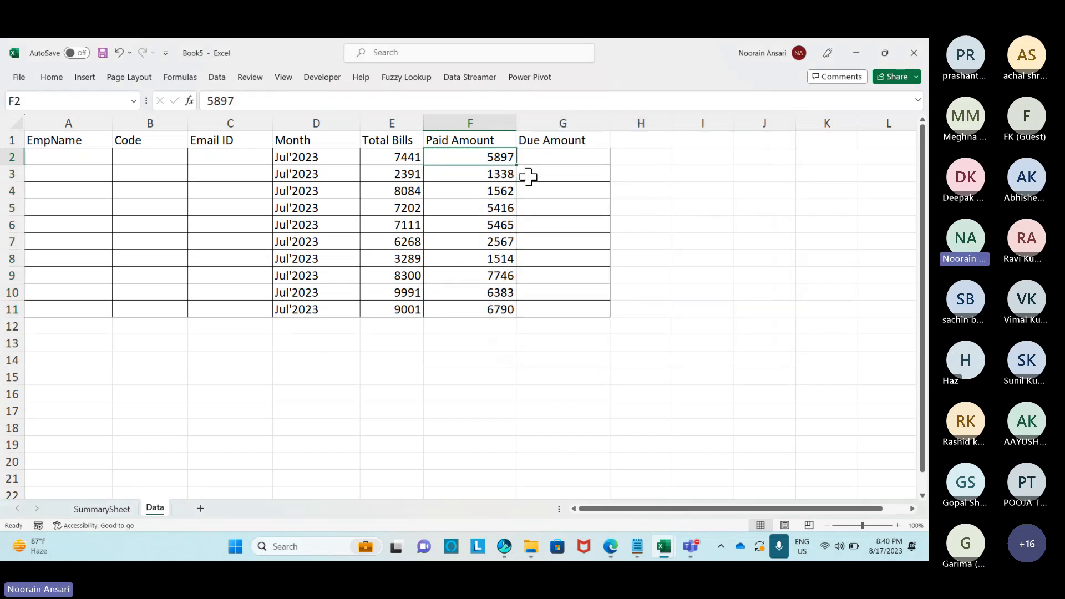
# Enter =E2-F2 in G2 for Due Amount and fill it down through G11.
pyautogui.press('Right')
pyautogui.write('=')
pyautogui.press('Left')
pyautogui.press('Left')
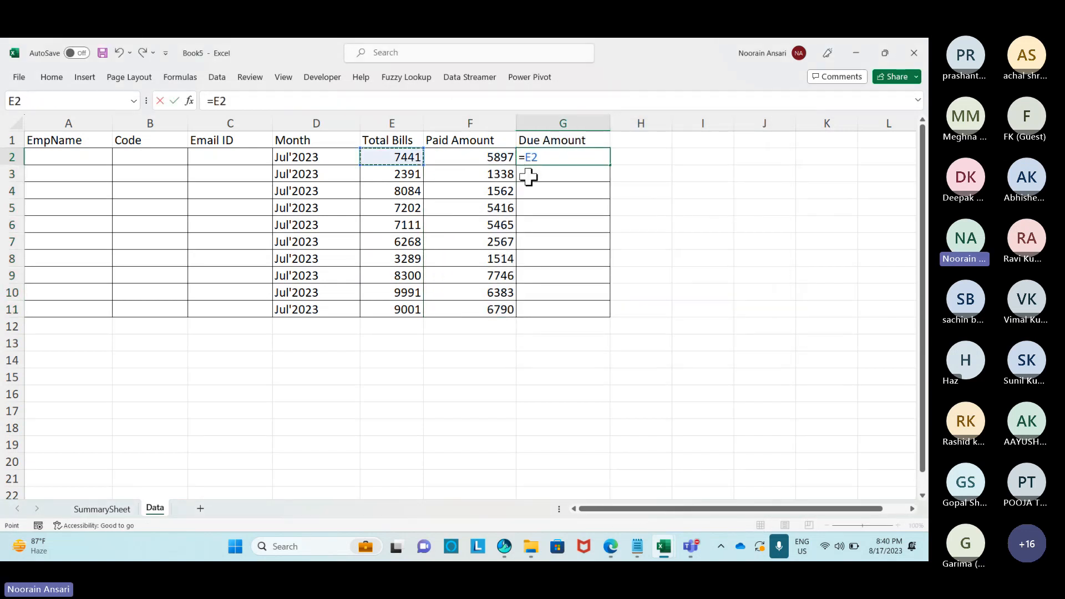
pyautogui.write('-')
pyautogui.press('Left')
pyautogui.press('Return')
pyautogui.press('Left')
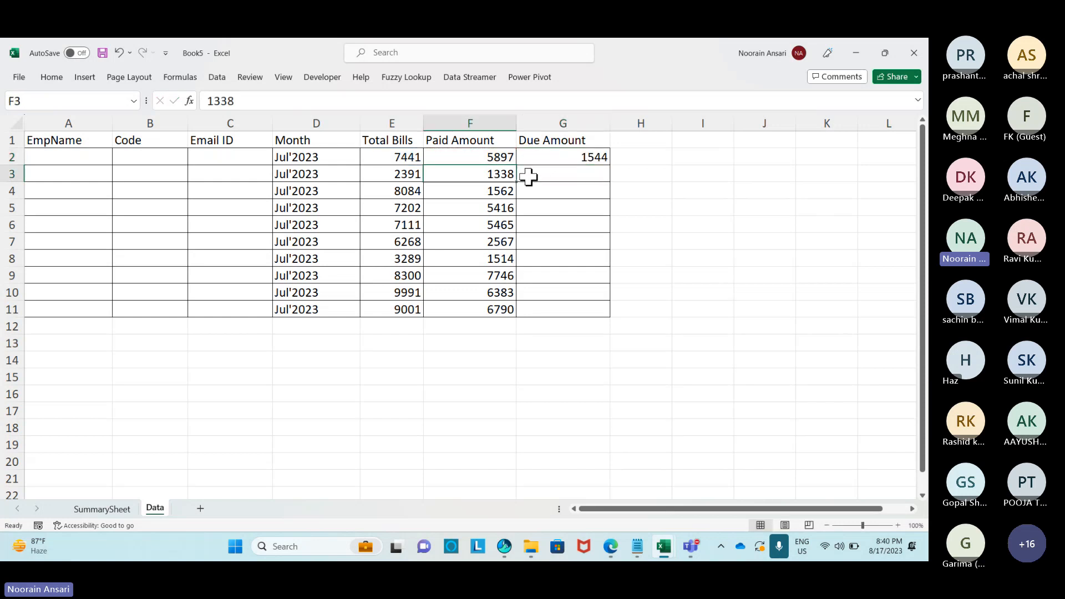
pyautogui.hotkey('ctrl', 'Down')
pyautogui.press('Right')
pyautogui.hotkey('ctrl', 'shift', 'Up')
pyautogui.hotkey('ctrl', 'd')
# Copy E2:G11 and paste the amounts back as fixed values.
pyautogui.hotkey('ctrl', 'Up')
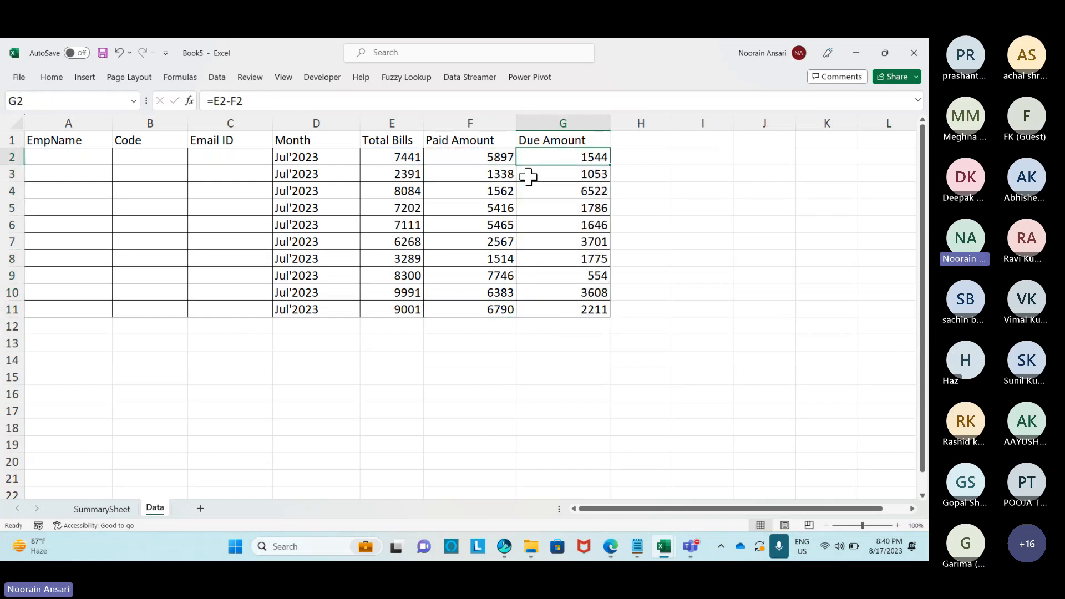
pyautogui.hotkey('ctrl', 'Left')
pyautogui.press('Right')
pyautogui.hotkey('shift', 'Right')
pyautogui.hotkey('shift', 'Right')
pyautogui.hotkey('ctrl', 'shift', 'Down')
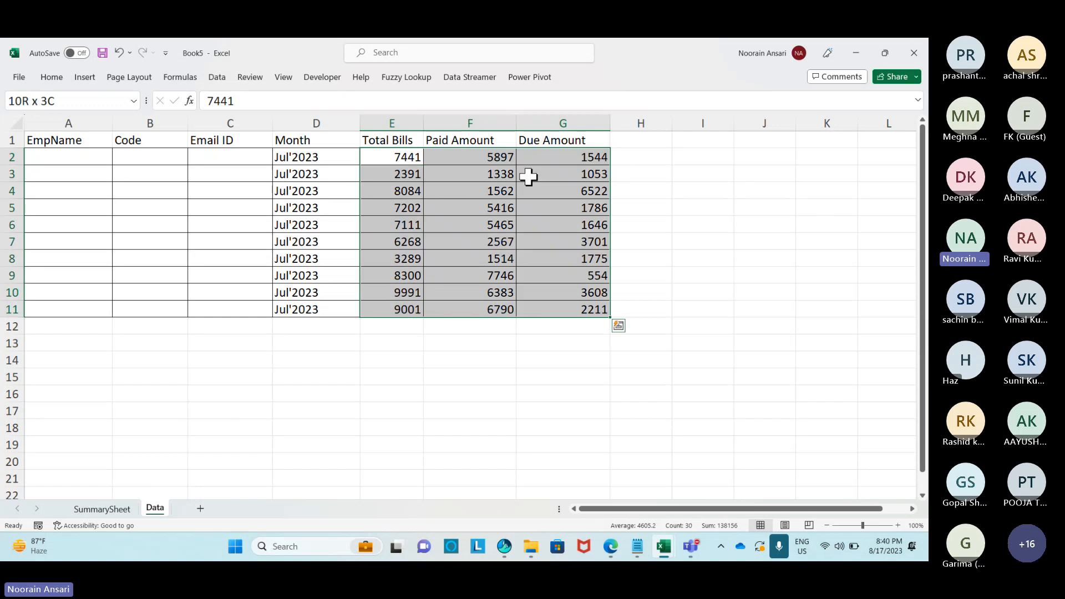
pyautogui.hotkey('ctrl', 'c')
pyautogui.hotkey('alt', 'e')
pyautogui.press('s')
pyautogui.press('v')
pyautogui.press('Return')
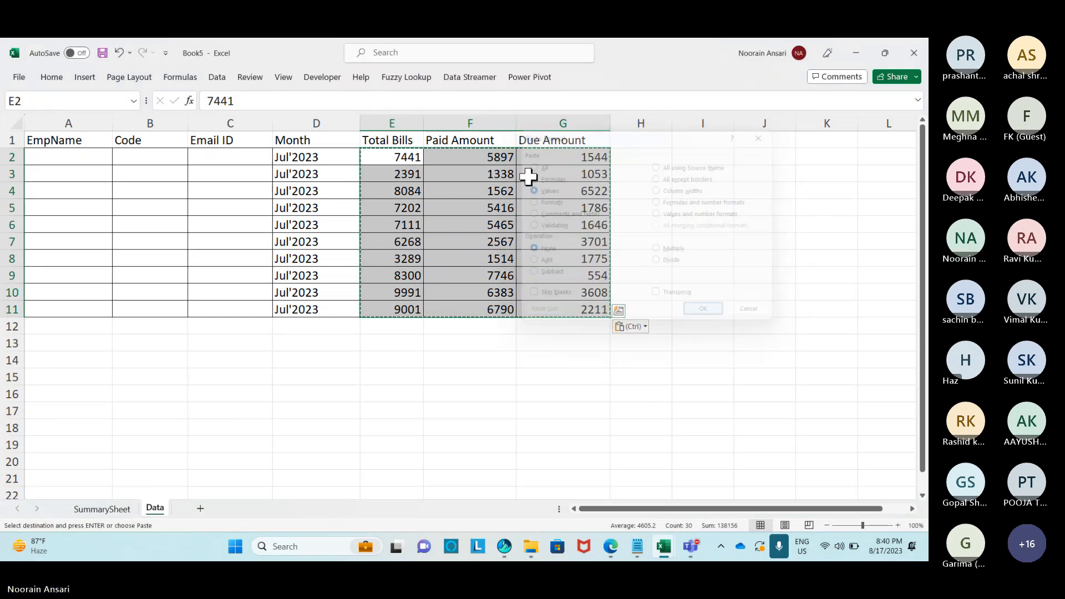
pyautogui.press('Escape')
pyautogui.press('Left')
pyautogui.press('Left')
pyautogui.press('Left')
pyautogui.press('Left')
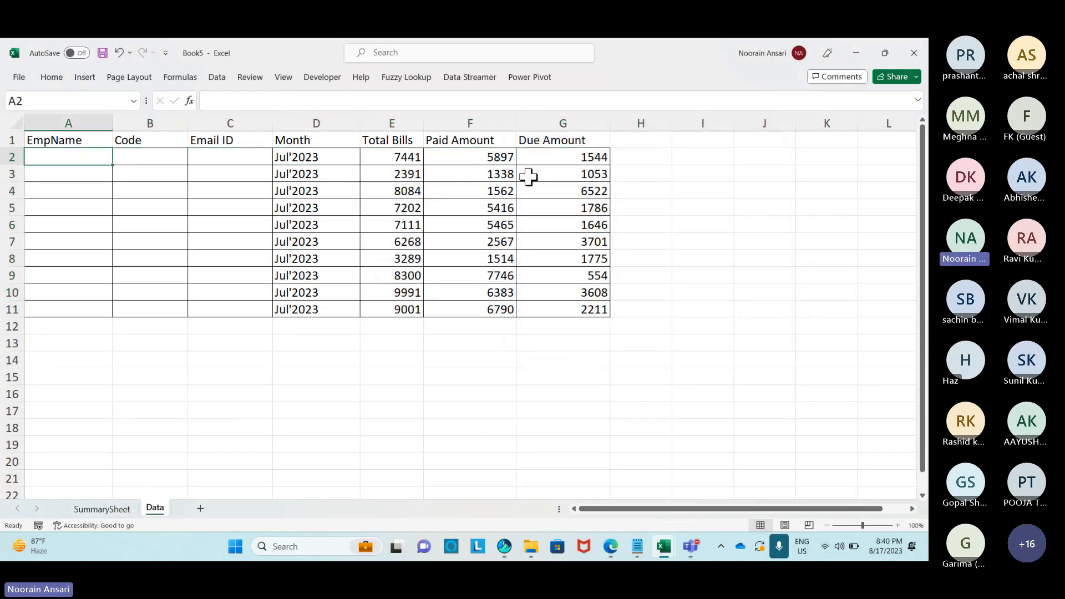
pyautogui.hotkey('alt', 'Tab')
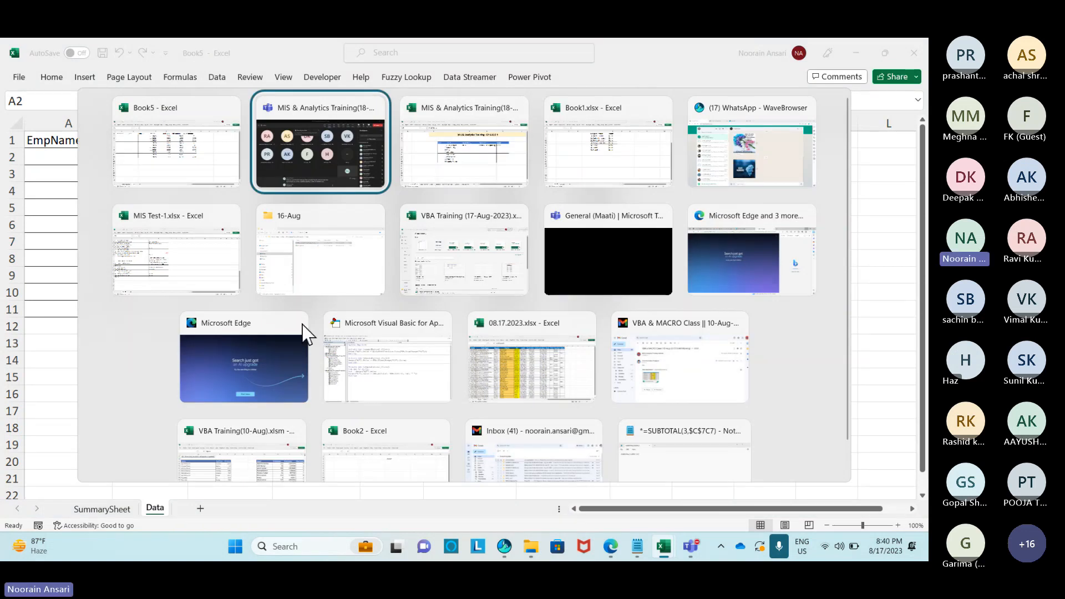
# Open the New Upcoming MIS BATCH (MWF) WhatsApp chat and paste the first email into C2.
pyautogui.hotkey('alt', 'Tab')
pyautogui.hotkey('alt', 'Tab')
pyautogui.hotkey('alt', 'Tab')
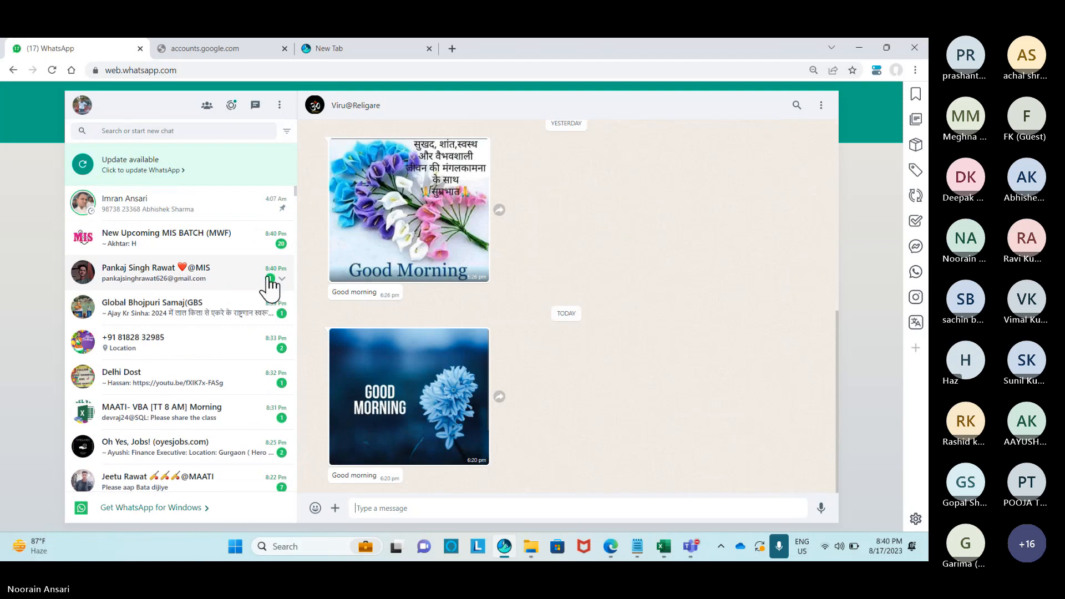
pyautogui.click(205, 236)
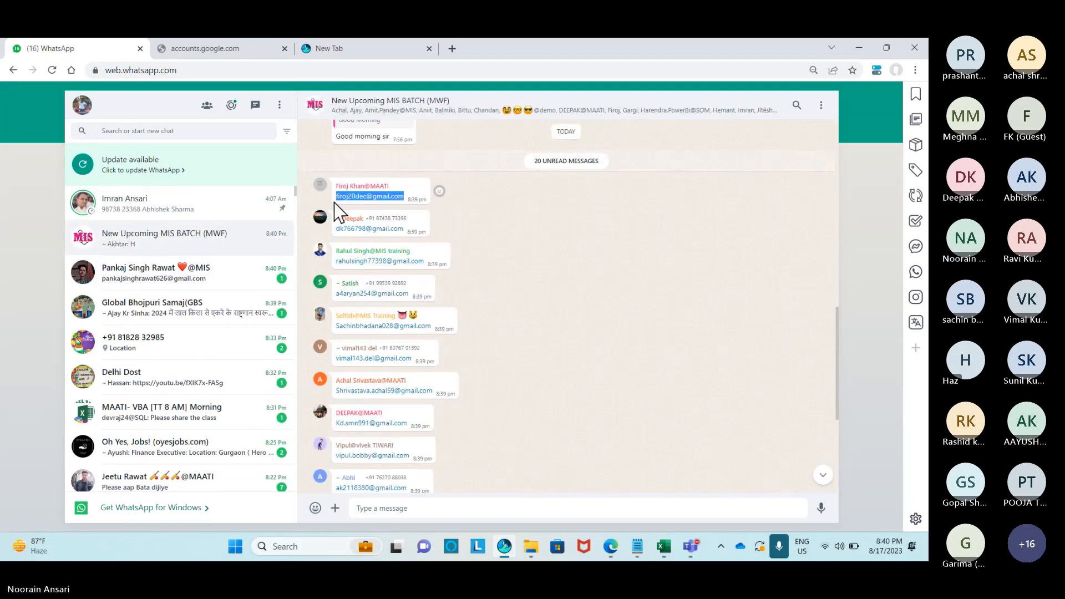
pyautogui.hotkey('alt', 'Tab')
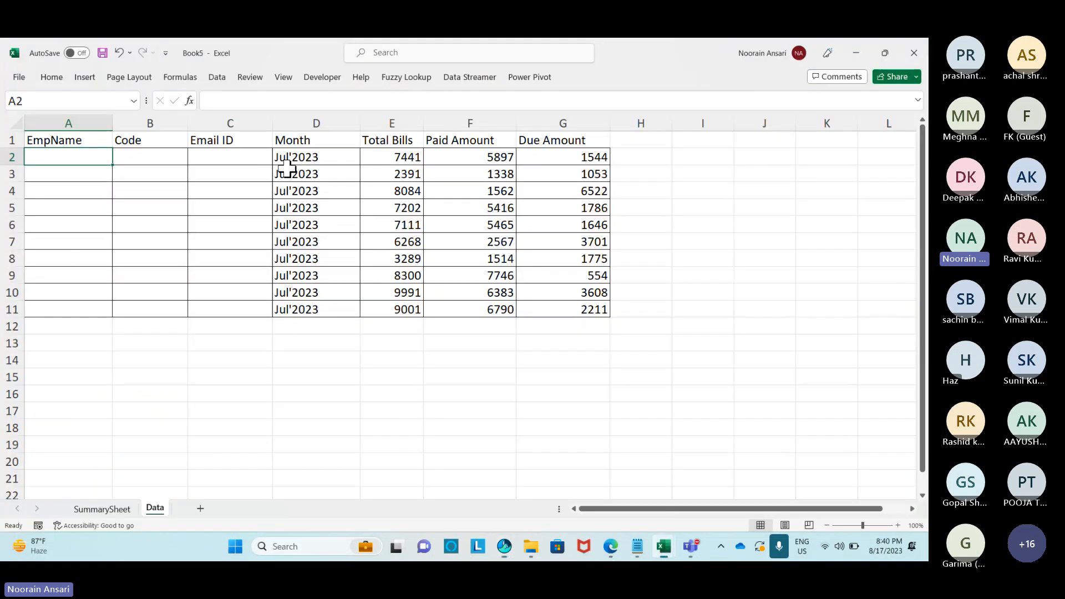
pyautogui.click(205, 157)
pyautogui.hotkey('ctrl', 'v')
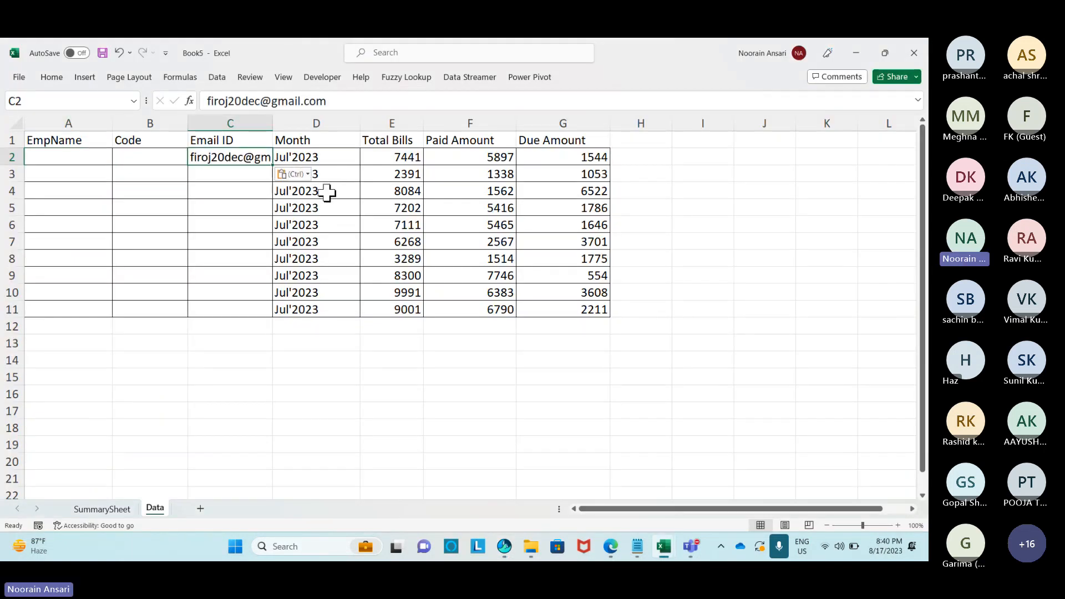
# Copy the second and third members' emails from the chat into C3 and C4.
pyautogui.hotkey('alt', 'Tab')
pyautogui.moveTo(417, 229); pyautogui.dragTo(336, 228)
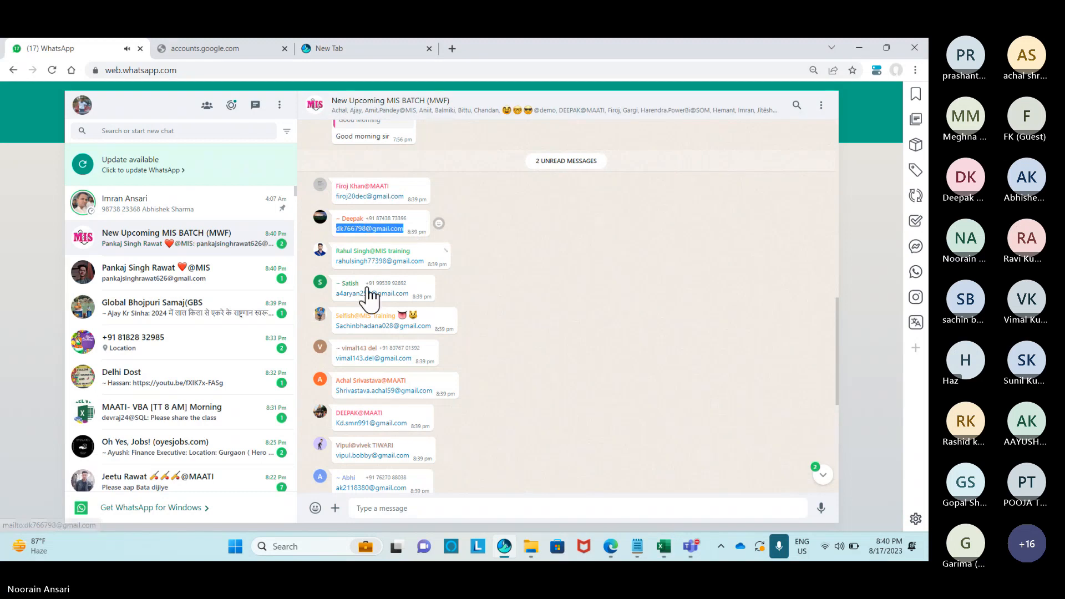
pyautogui.hotkey('ctrl', 'c')
pyautogui.hotkey('alt', 'Tab')
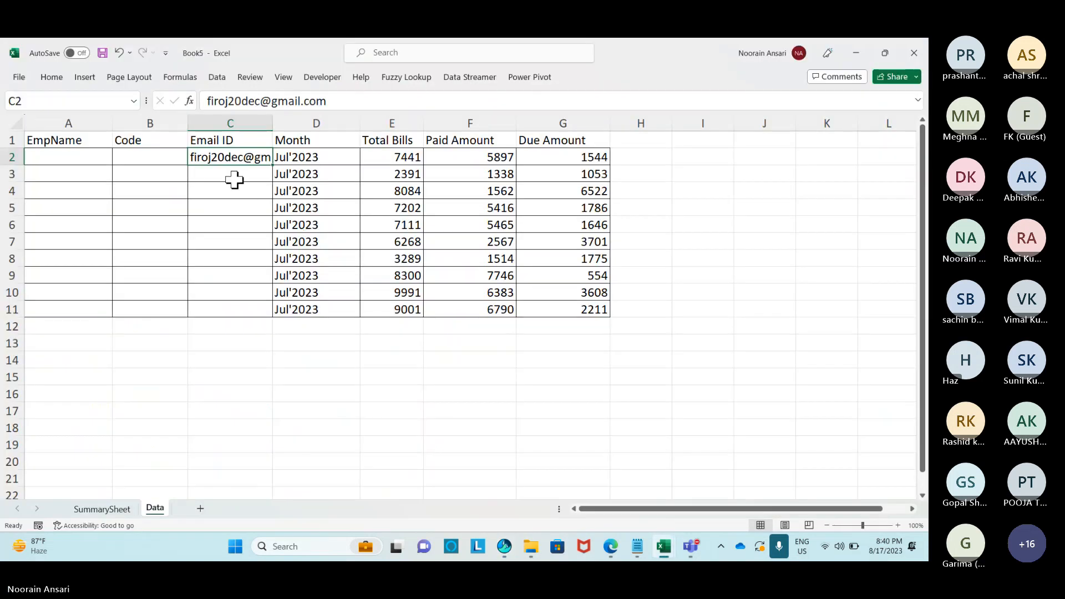
pyautogui.click(233, 177)
pyautogui.hotkey('ctrl', 'v')
pyautogui.hotkey('alt', 'Tab')
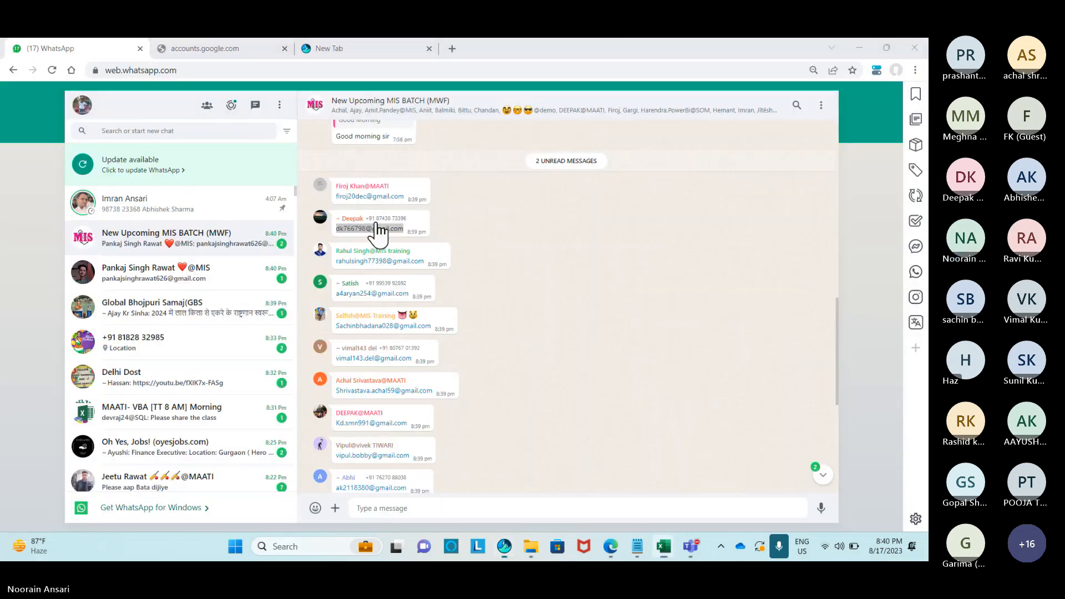
pyautogui.moveTo(425, 261); pyautogui.dragTo(334, 266)
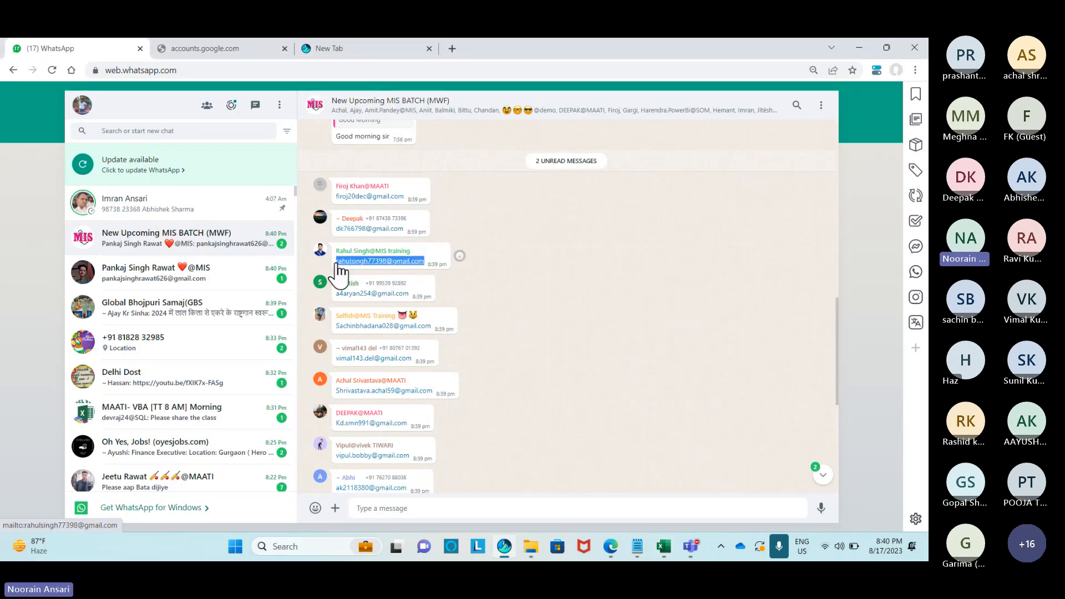
pyautogui.hotkey('ctrl', 'c')
pyautogui.hotkey('alt', 'Tab')
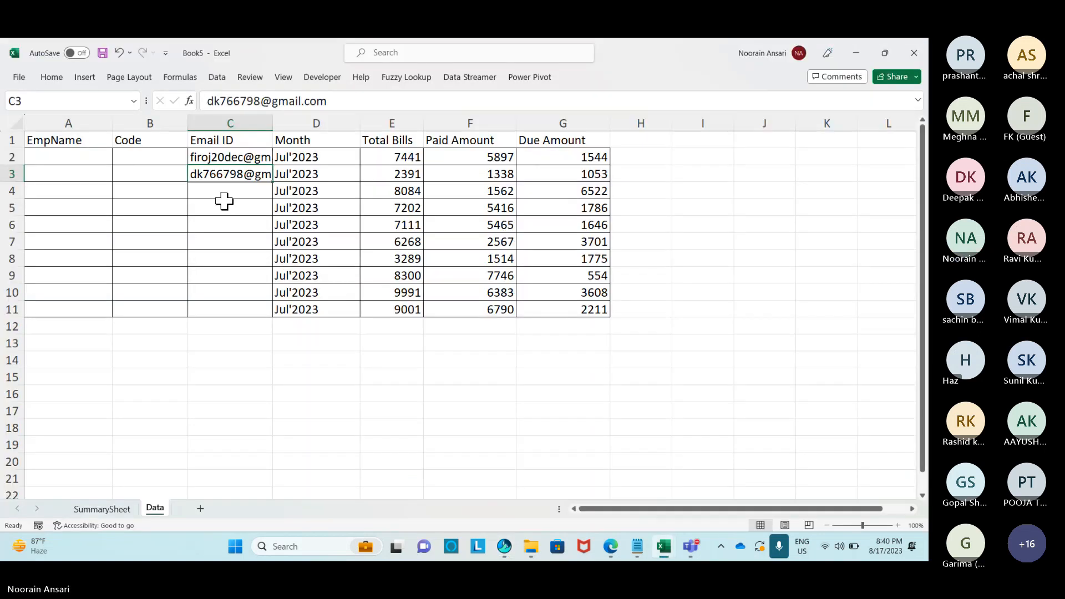
pyautogui.click(223, 192)
pyautogui.hotkey('ctrl', 'v')
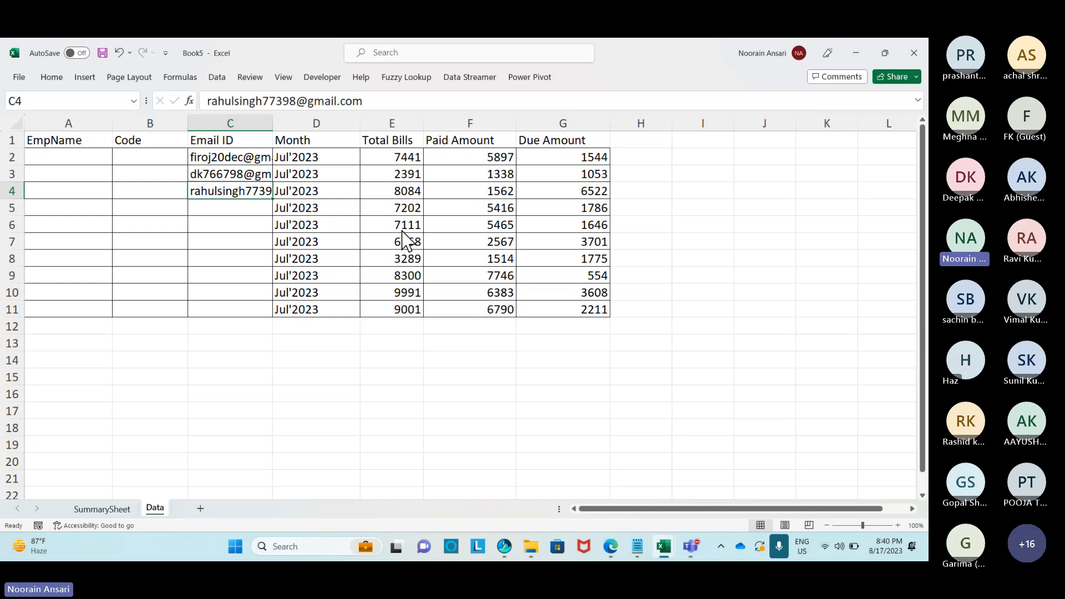
# Copy the fourth, fifth and sixth members' emails into C5, C6 and C7.
pyautogui.hotkey('alt', 'Tab')
pyautogui.moveTo(411, 297); pyautogui.dragTo(331, 297)
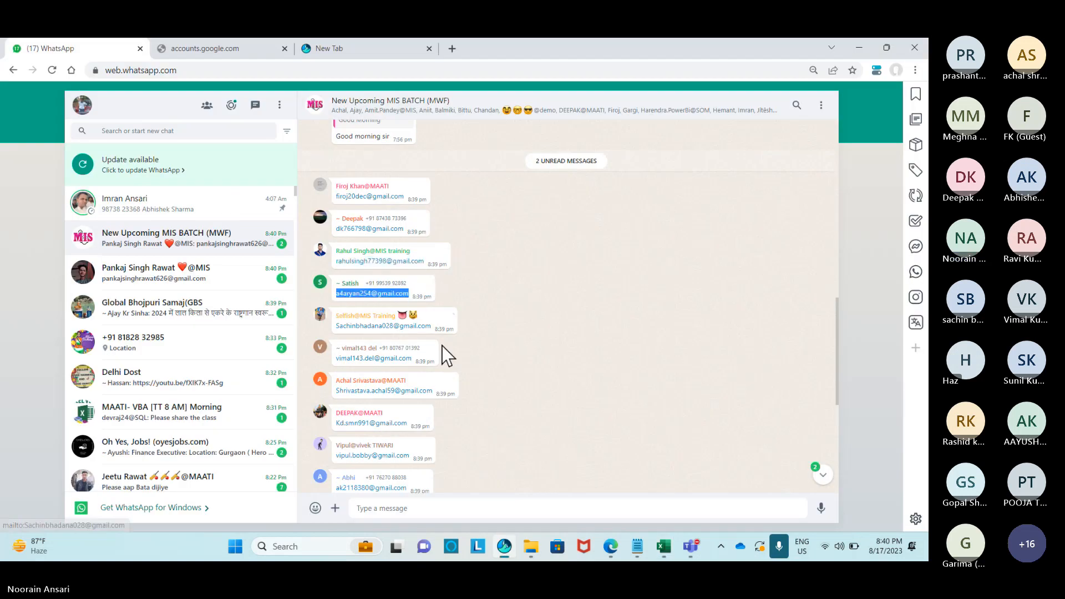
pyautogui.hotkey('ctrl', 'c')
pyautogui.hotkey('alt', 'Tab')
pyautogui.click(231, 208)
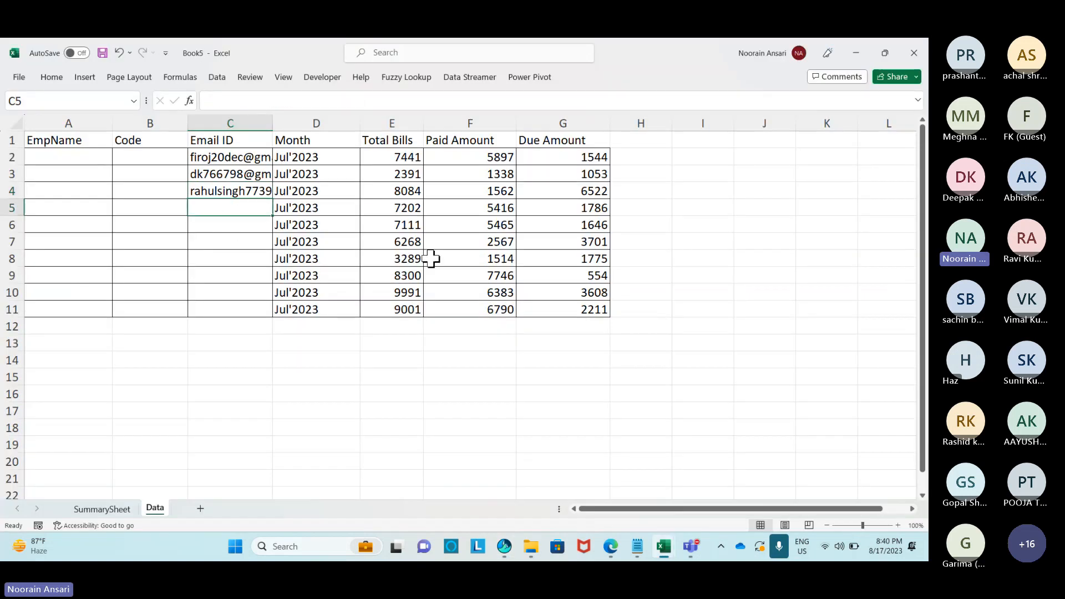
pyautogui.hotkey('ctrl', 'v')
pyautogui.hotkey('alt', 'Tab')
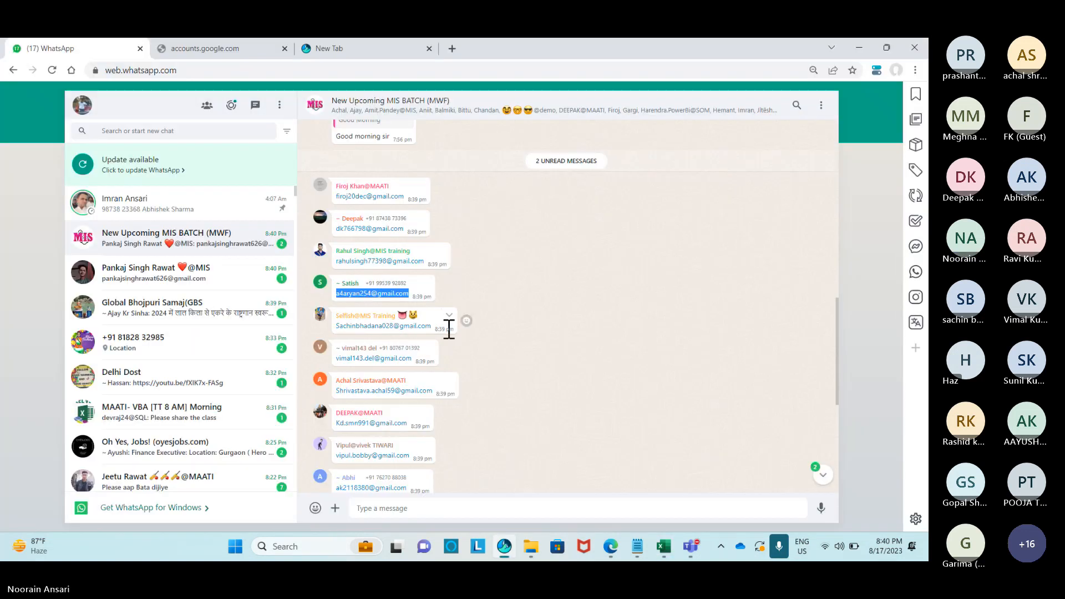
pyautogui.moveTo(433, 328); pyautogui.dragTo(334, 328)
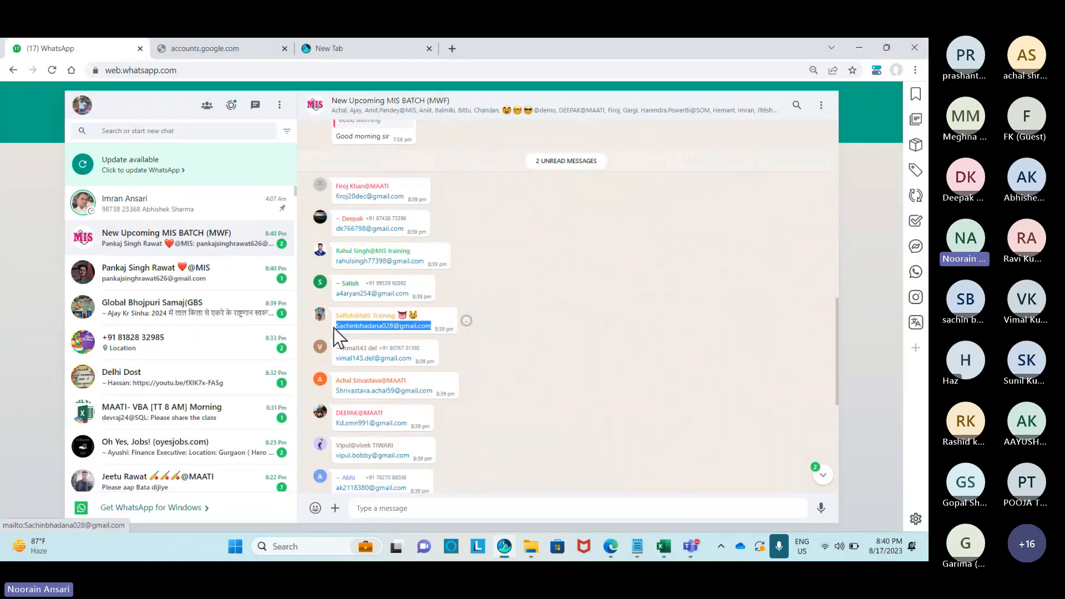
pyautogui.hotkey('alt', 'Tab')
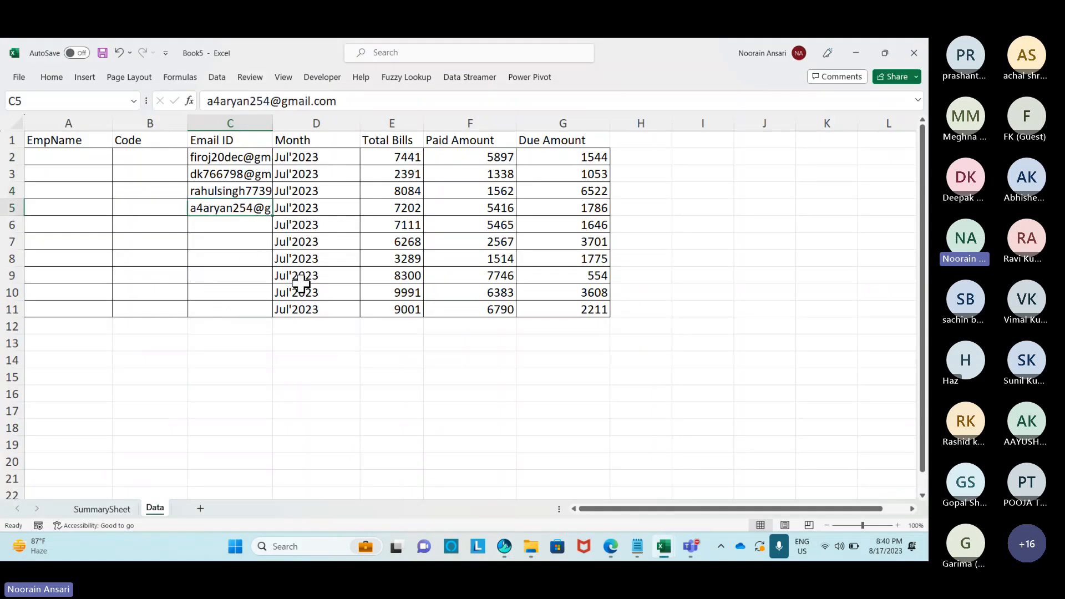
pyautogui.click(241, 228)
pyautogui.hotkey('ctrl', 'v')
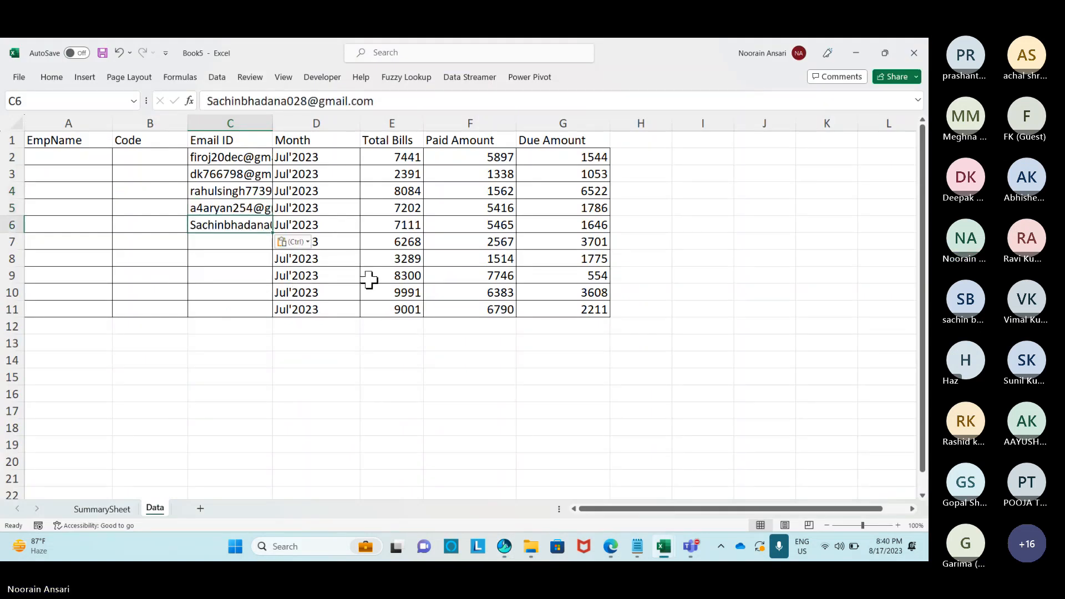
pyautogui.hotkey('alt', 'Tab')
pyautogui.moveTo(419, 360); pyautogui.dragTo(331, 369)
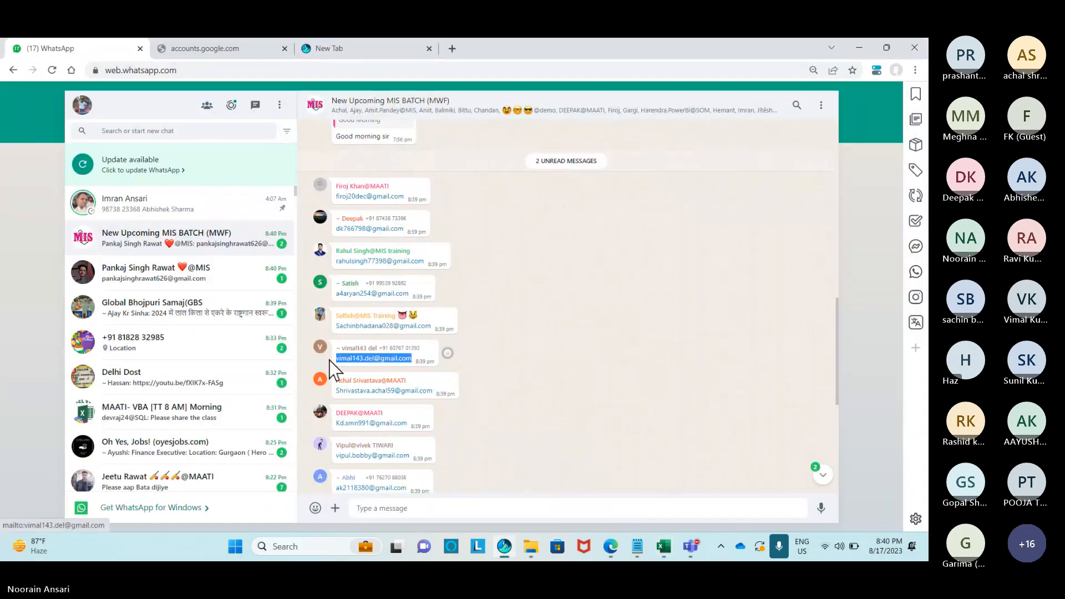
pyautogui.hotkey('alt', 'Tab')
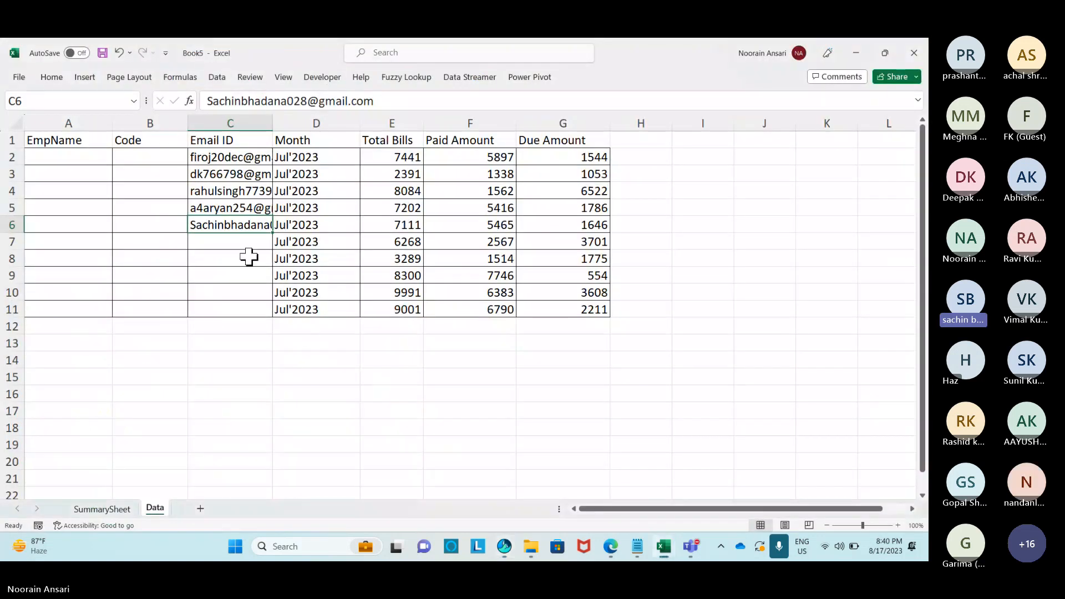
pyautogui.press('Return')
pyautogui.hotkey('ctrl', 'v')
# Copy the seventh member's email into C8, recopying it after the first paste fails.
pyautogui.hotkey('alt', 'Tab')
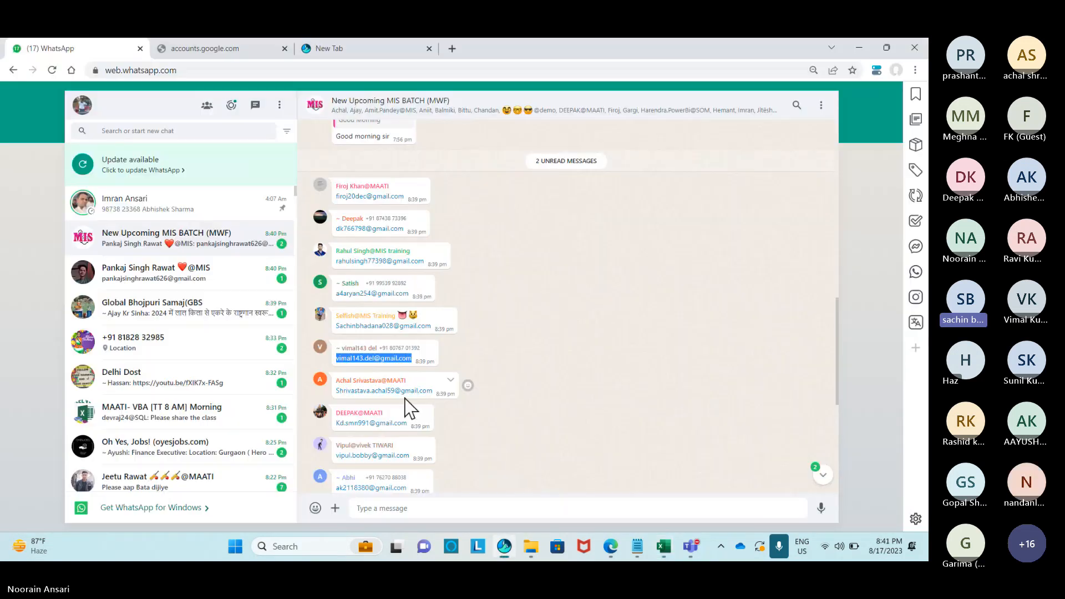
pyautogui.moveTo(433, 392); pyautogui.dragTo(339, 391)
pyautogui.hotkey('ctrl', 'c')
pyautogui.hotkey('alt', 'Tab')
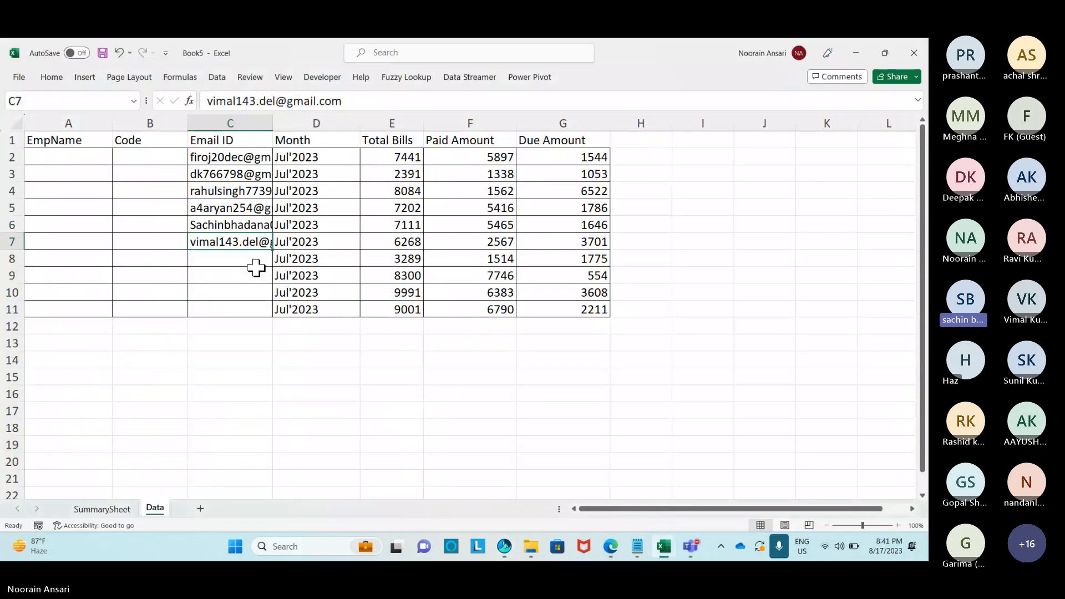
pyautogui.click(253, 264)
pyautogui.hotkey('ctrl', 'c')
pyautogui.hotkey('ctrl', 'v')
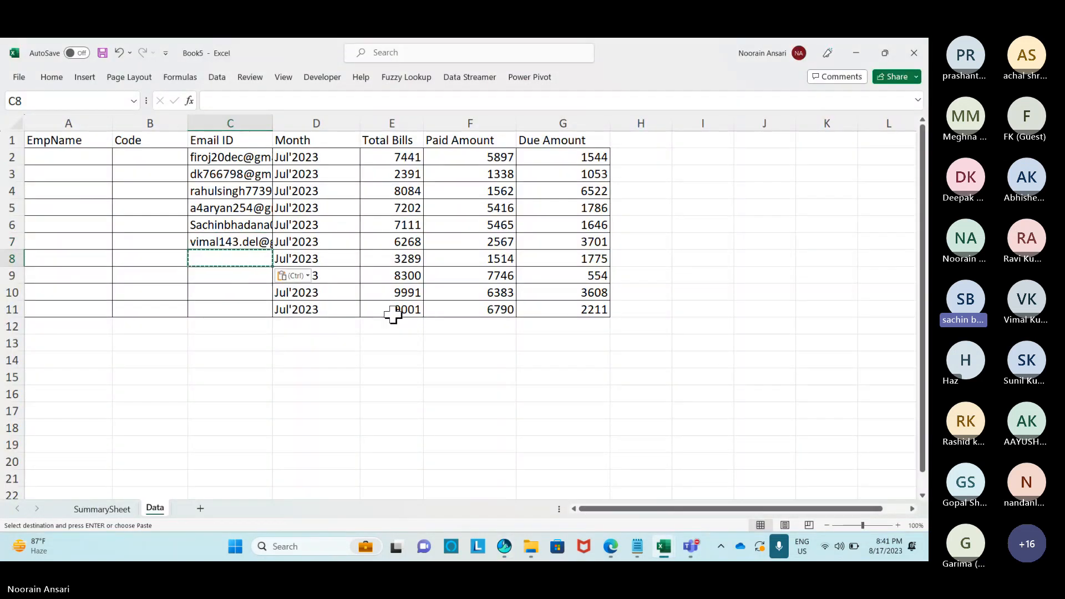
pyautogui.hotkey('alt', 'Tab')
pyautogui.hotkey('ctrl', 'c')
pyautogui.hotkey('alt', 'Tab')
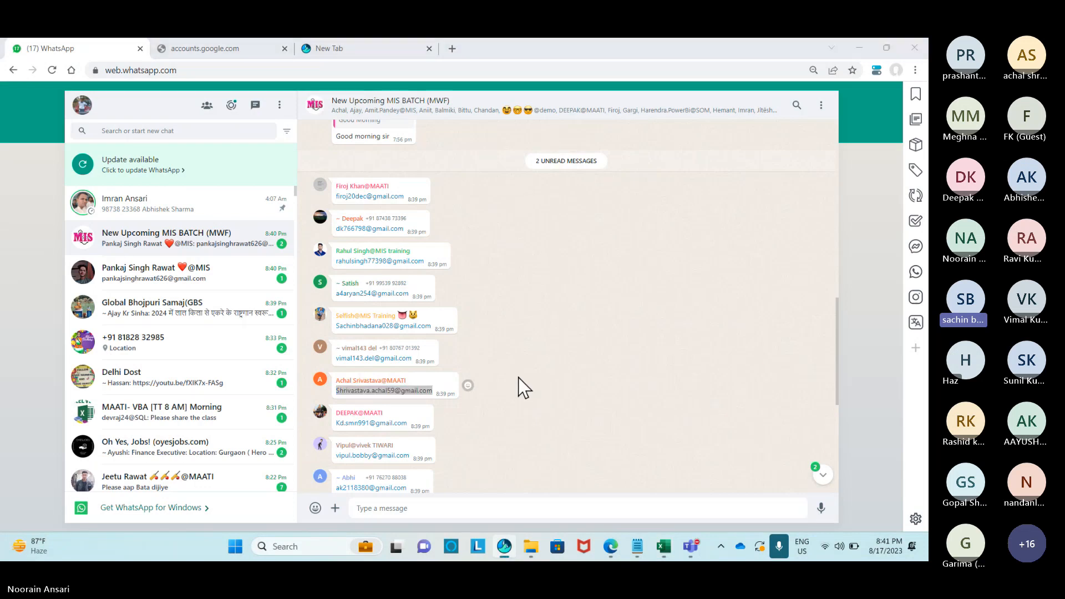
pyautogui.hotkey('ctrl', 'v')
# Mute all participants in the Teams meeting, then go back to the WhatsApp chat.
pyautogui.hotkey('alt', 'Tab')
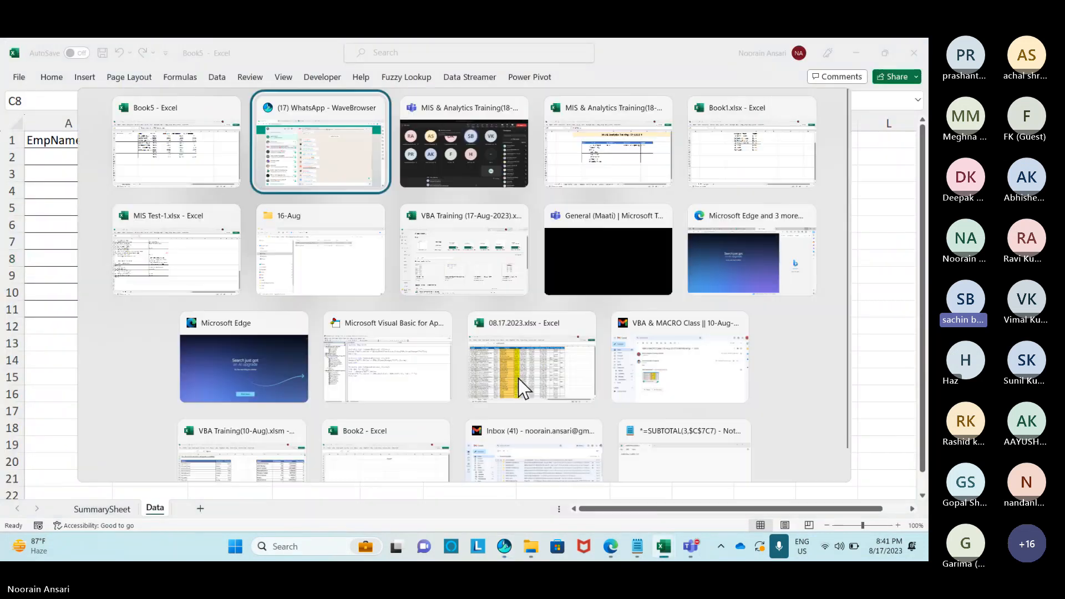
pyautogui.click(894, 205)
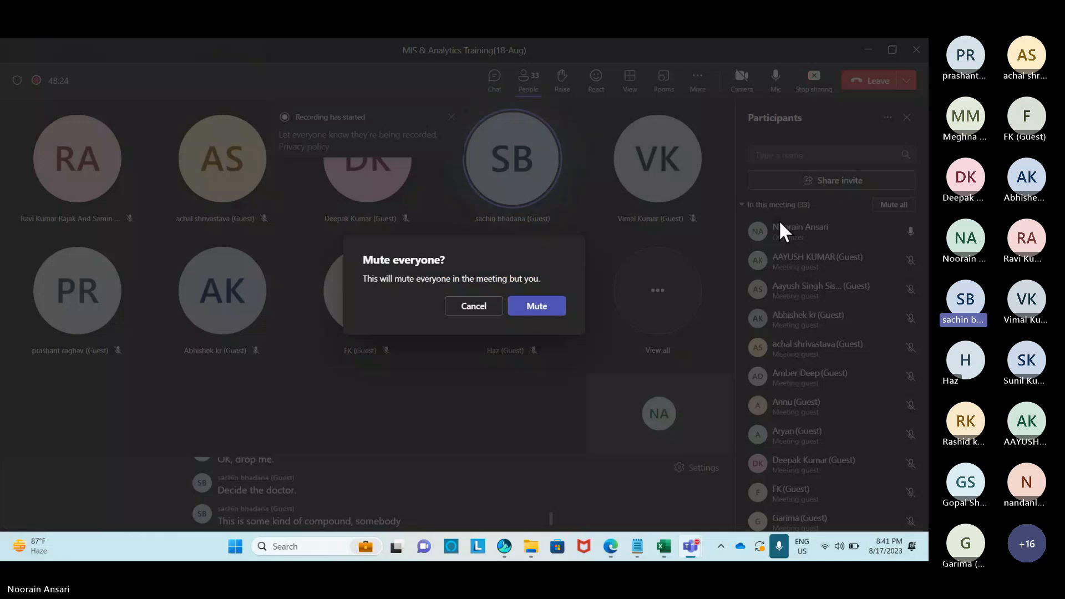
pyautogui.click(552, 304)
pyautogui.hotkey('alt', 'Tab')
pyautogui.hotkey('alt', 'Tab')
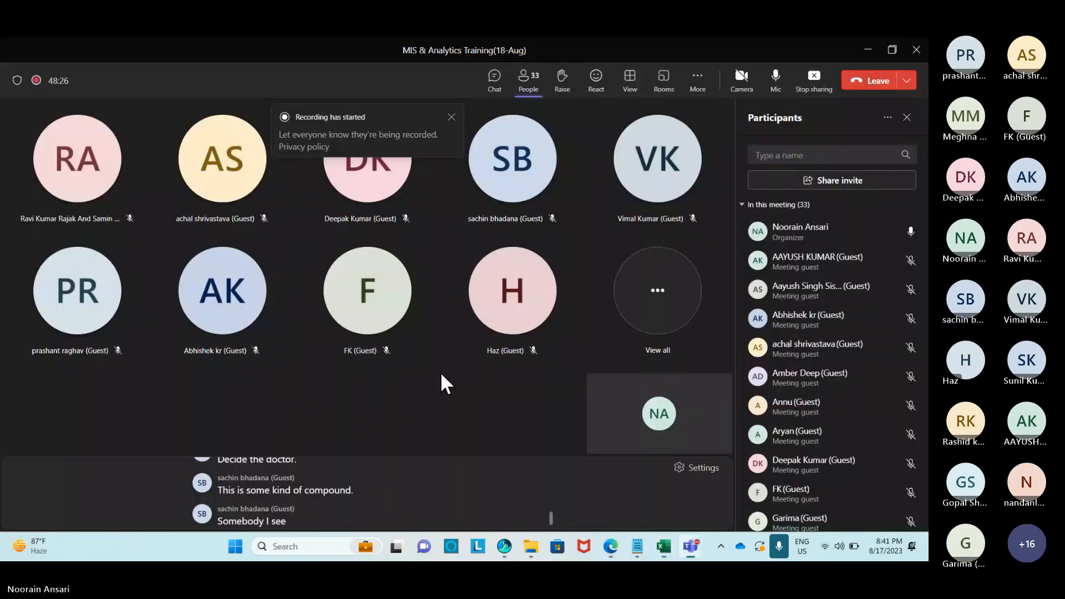
pyautogui.hotkey('alt', 'Tab')
pyautogui.hotkey('alt', 'Tab')
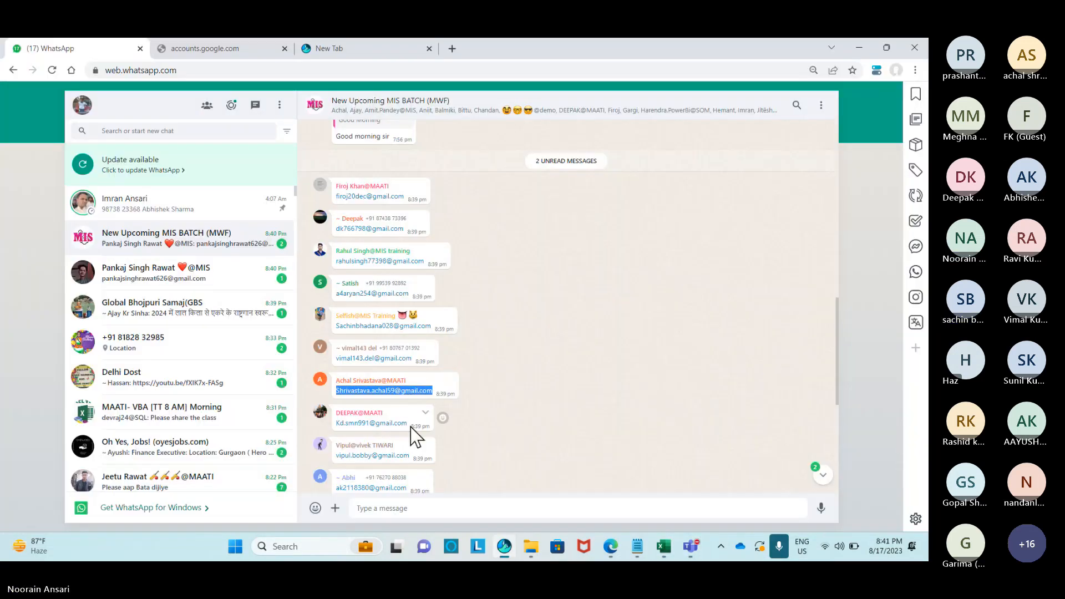
# Paste the eighth and ninth members' emails from the chat into C9 and C10.
pyautogui.moveTo(408, 424); pyautogui.dragTo(335, 424)
pyautogui.click(537, 465)
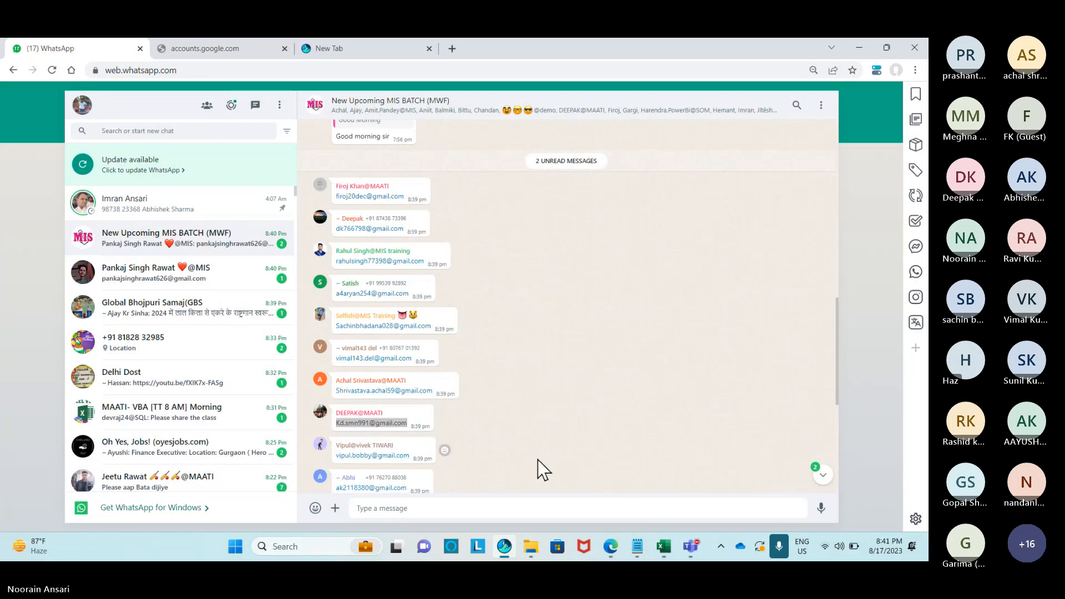
pyautogui.hotkey('alt', 'Tab')
pyautogui.hotkey('alt', 'Tab')
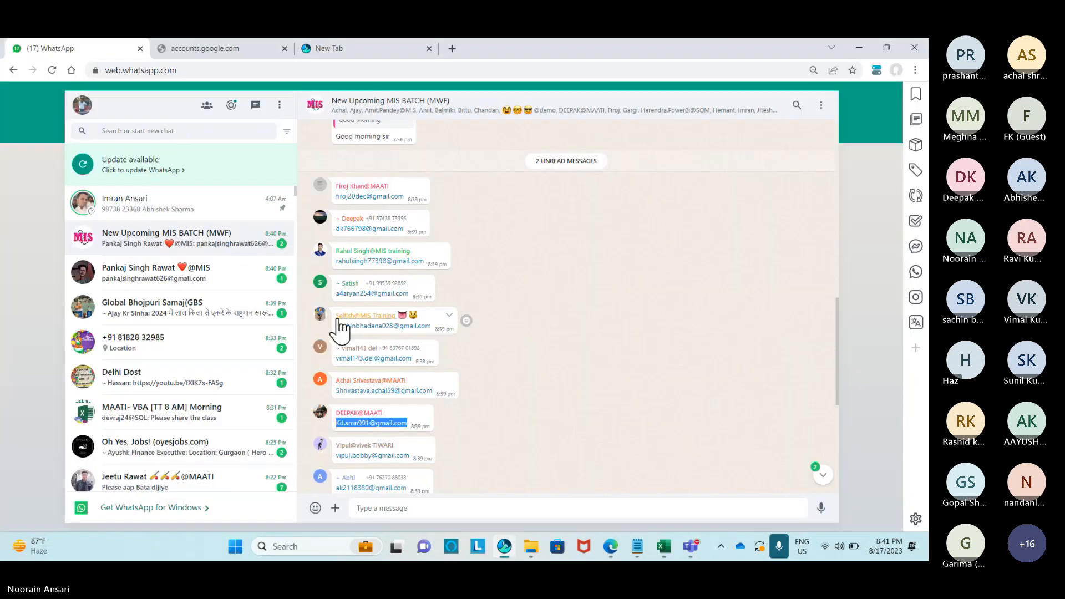
pyautogui.hotkey('alt', 'Tab')
pyautogui.press('Down')
pyautogui.hotkey('ctrl', 'v')
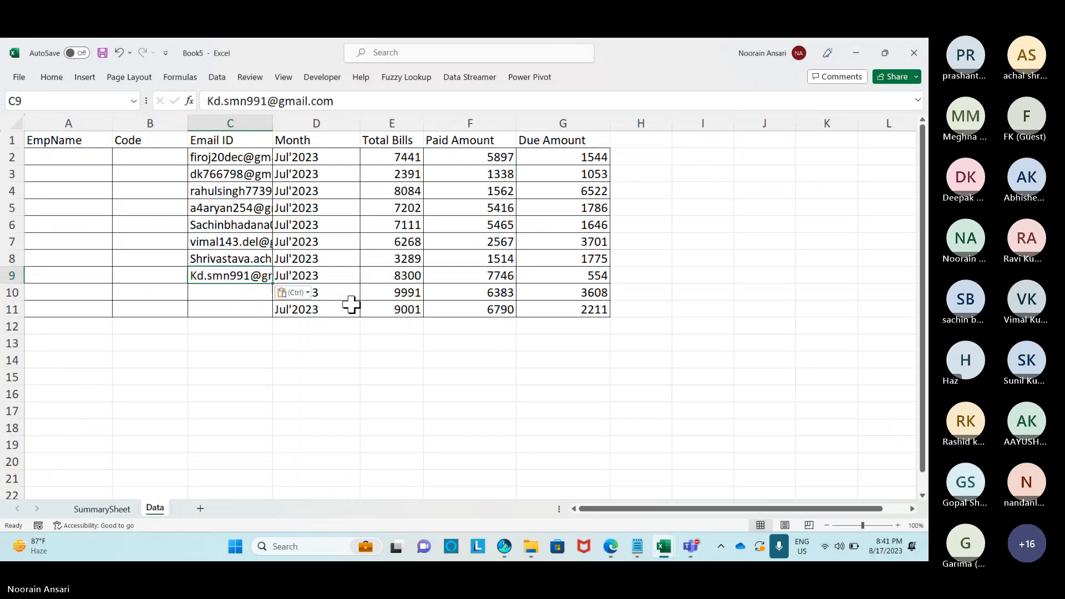
pyautogui.hotkey('alt', 'Tab')
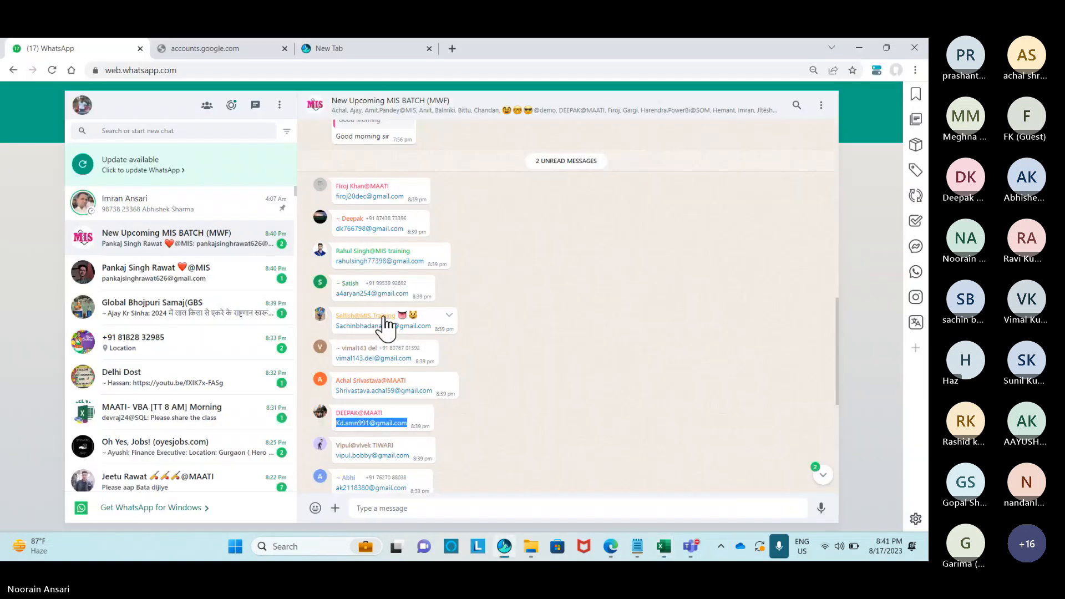
pyautogui.scroll(-2, 432, 382)
pyautogui.moveTo(411, 215); pyautogui.dragTo(349, 219)
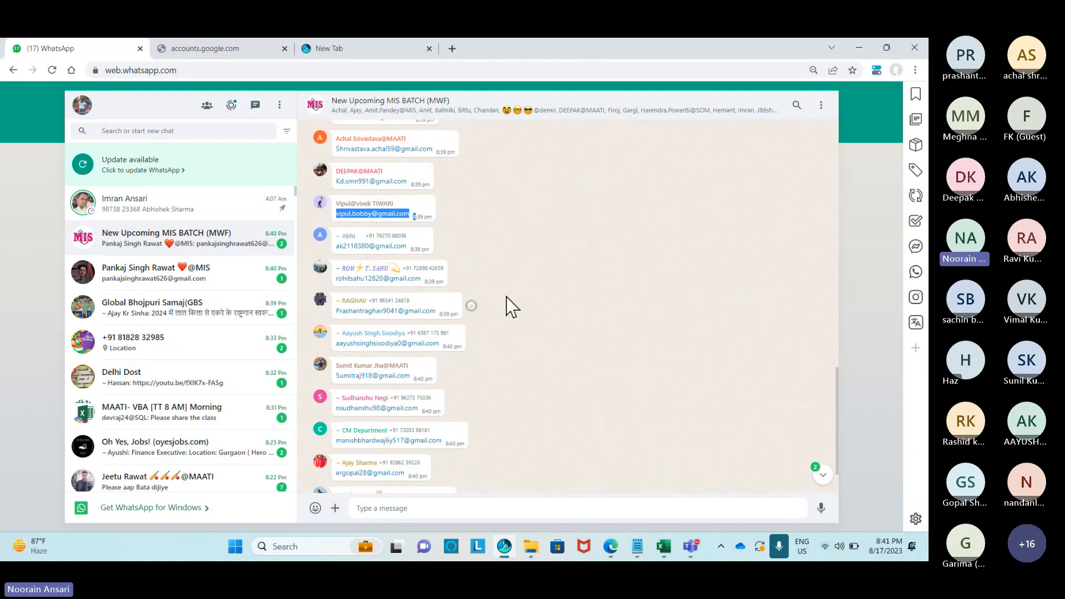
pyautogui.hotkey('alt', 'Tab')
pyautogui.click(255, 293)
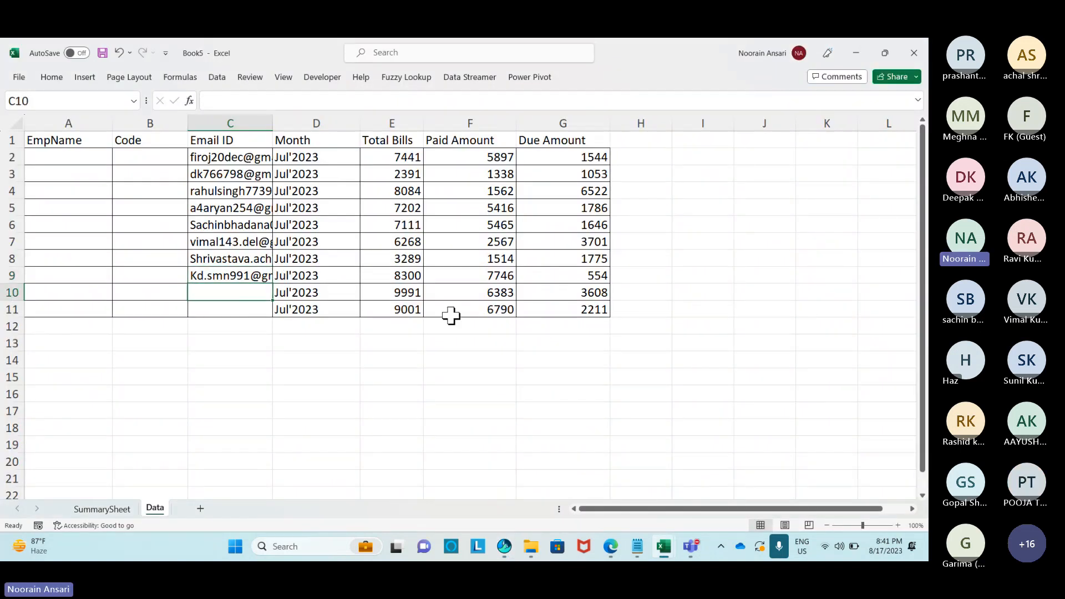
pyautogui.hotkey('ctrl', 'v')
# Paste the last email into C11 and widen column C to show every address.
pyautogui.hotkey('alt', 'Tab')
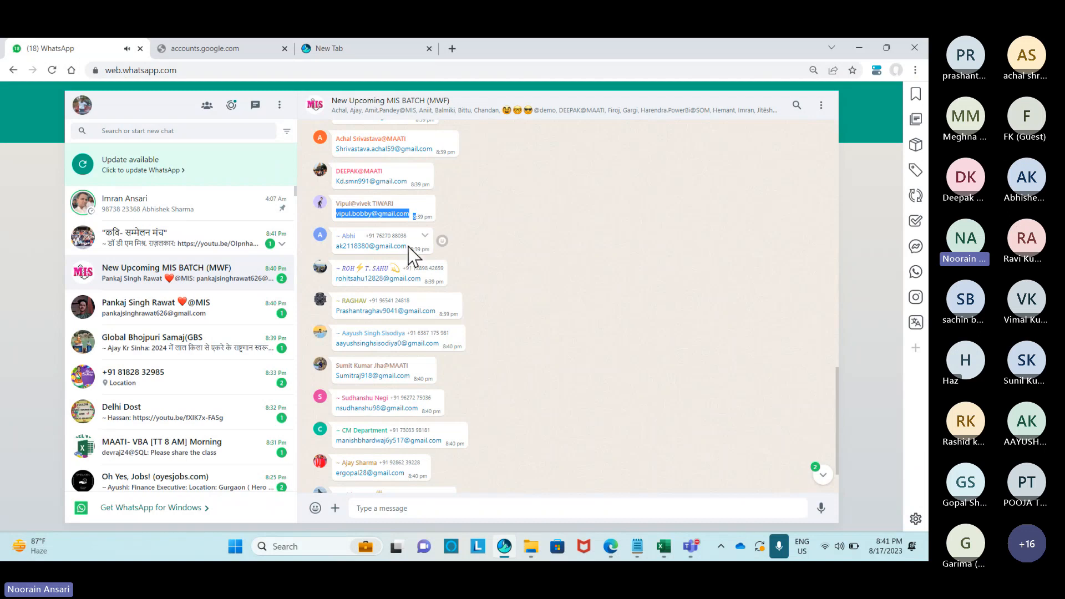
pyautogui.moveTo(409, 246); pyautogui.dragTo(336, 247)
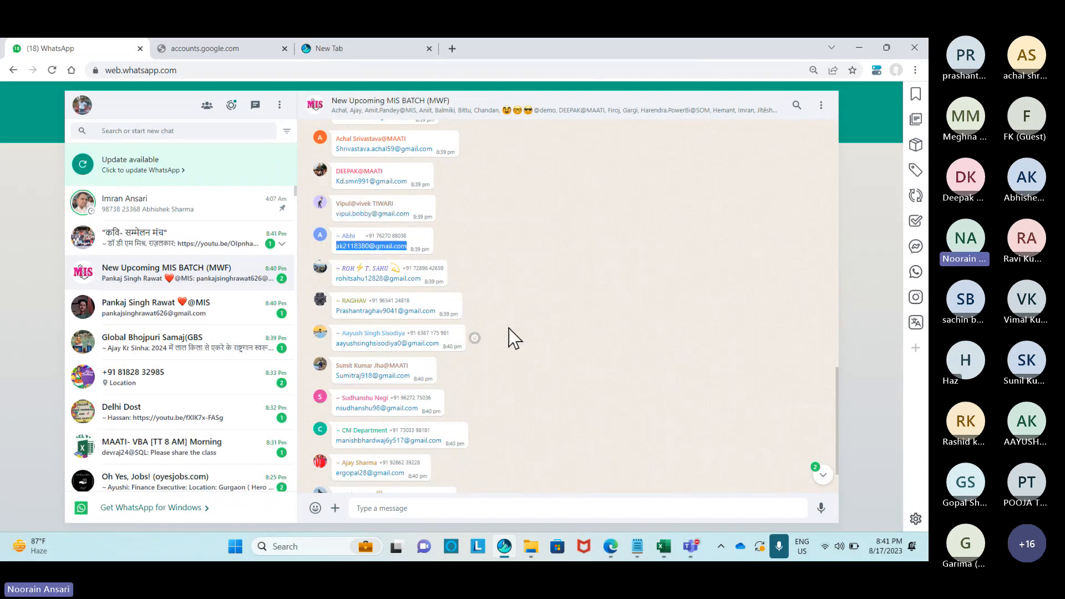
pyautogui.hotkey('alt', 'Tab')
pyautogui.click(245, 310)
pyautogui.hotkey('ctrl', 'v')
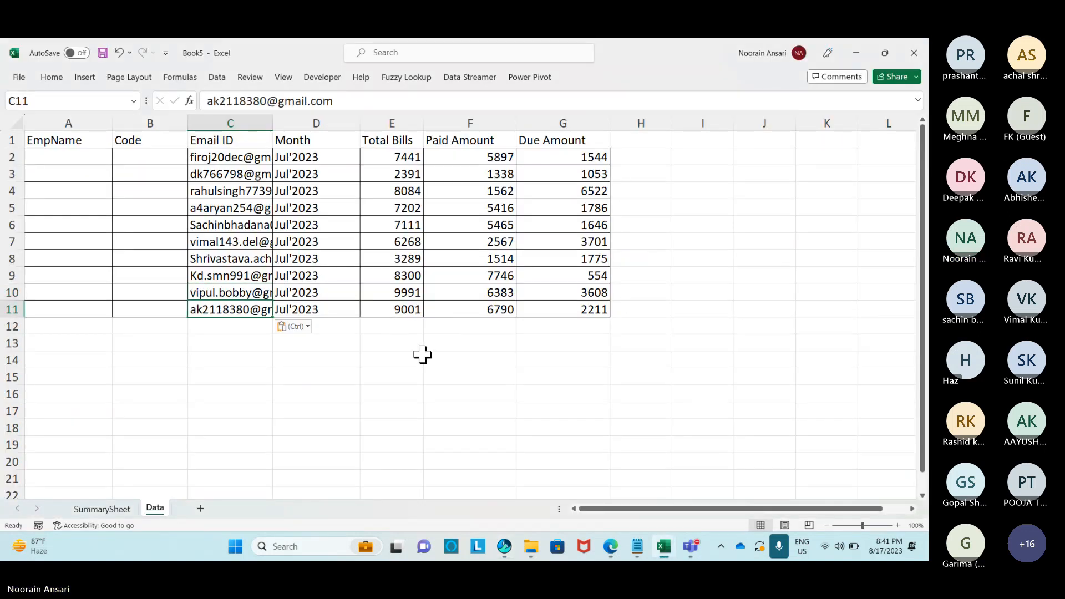
pyautogui.moveTo(273, 118); pyautogui.dragTo(398, 133)
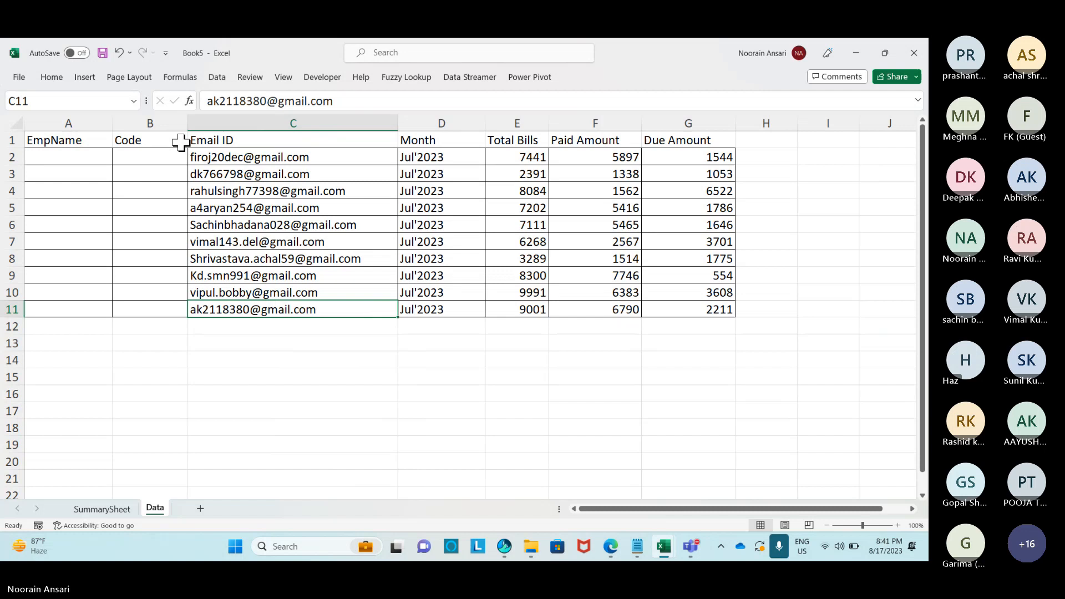
# Enter 111 in B2, a formula adding 111 in B3, and fill it down to B11.
pyautogui.click(132, 157)
pyautogui.write('111')
pyautogui.press('Return')
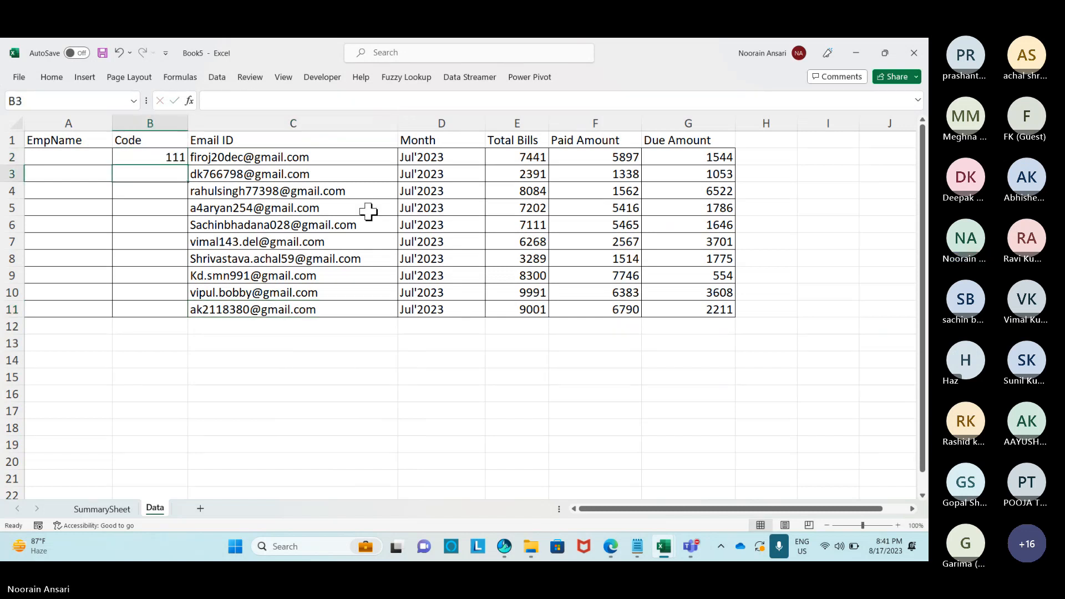
pyautogui.write('=')
pyautogui.press('Up')
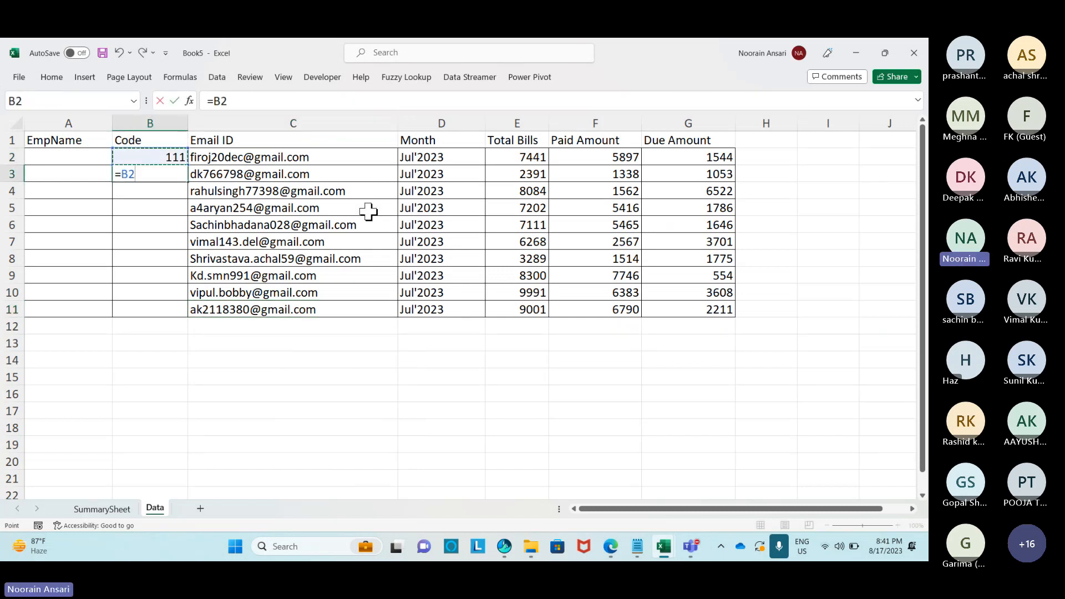
pyautogui.press('Return')
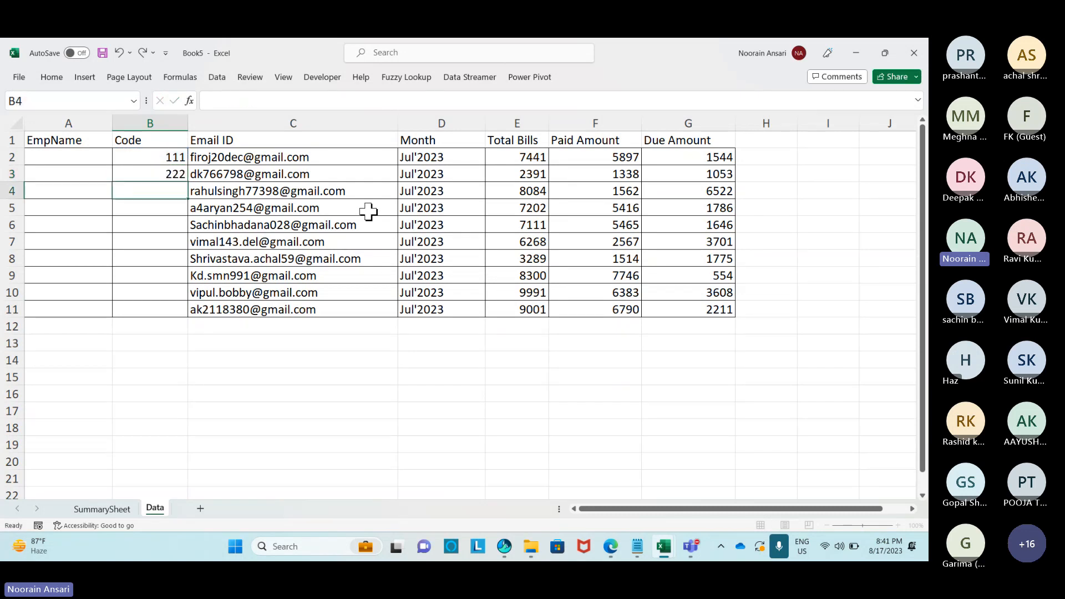
pyautogui.press('Up')
pyautogui.press('Right')
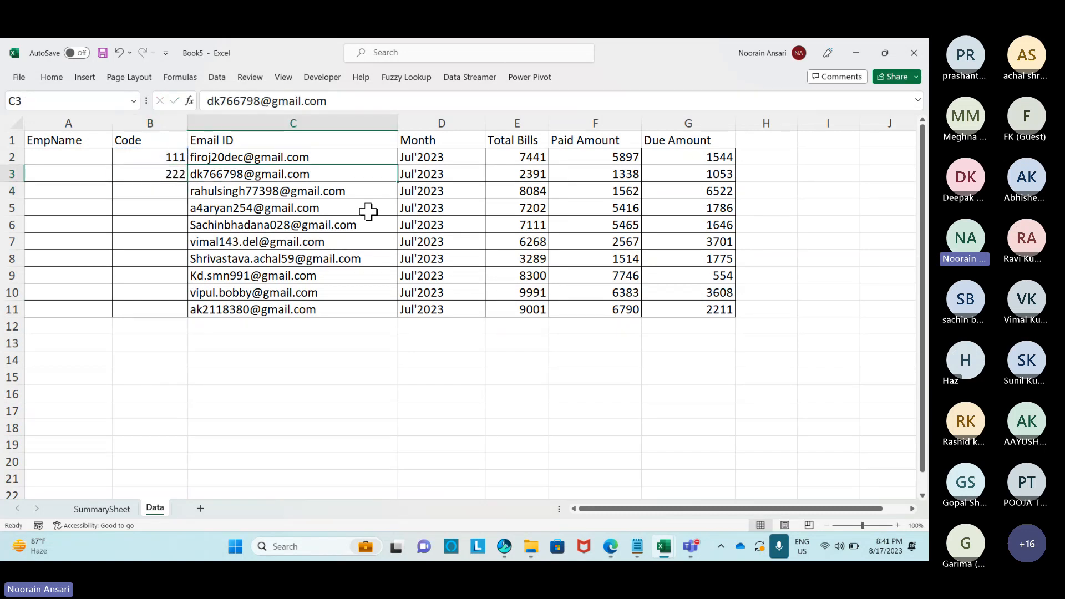
pyautogui.hotkey('ctrl', 'Down')
pyautogui.press('Left')
pyautogui.hotkey('ctrl', 'shift', 'Up')
pyautogui.hotkey('ctrl', 'd')
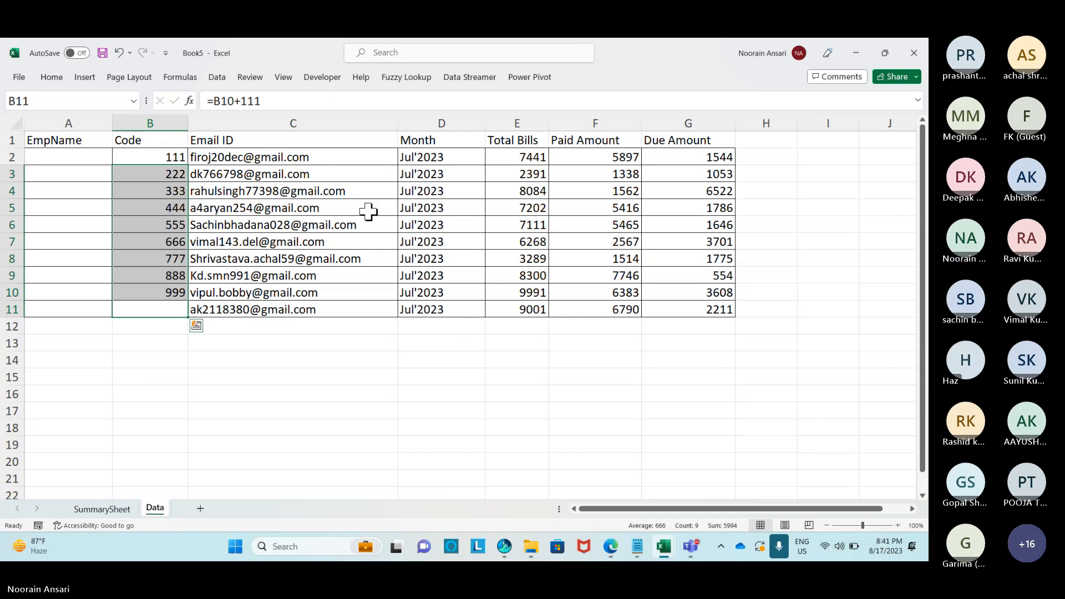
# Convert the codes in B2:B11 to fixed values and widen the EmpName column.
pyautogui.hotkey('ctrl', 'Up')
pyautogui.press('Down')
pyautogui.hotkey('ctrl', 'shift', 'Down')
pyautogui.hotkey('ctrl', 'c')
pyautogui.press('alt')
pyautogui.press('e')
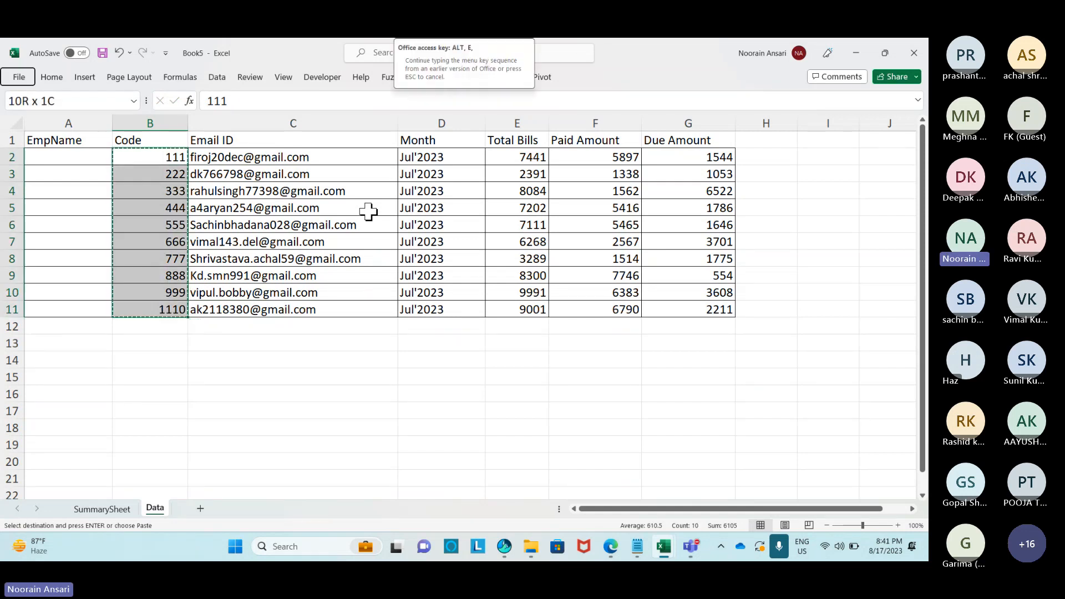
pyautogui.press('s')
pyautogui.press('v')
pyautogui.press('Return')
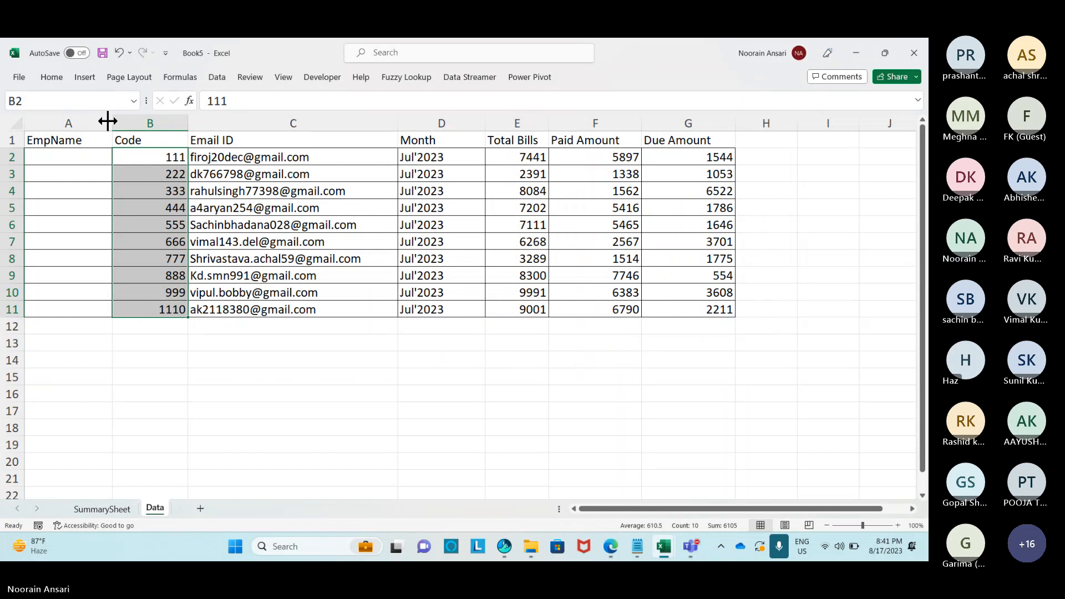
pyautogui.moveTo(108, 122); pyautogui.dragTo(134, 123)
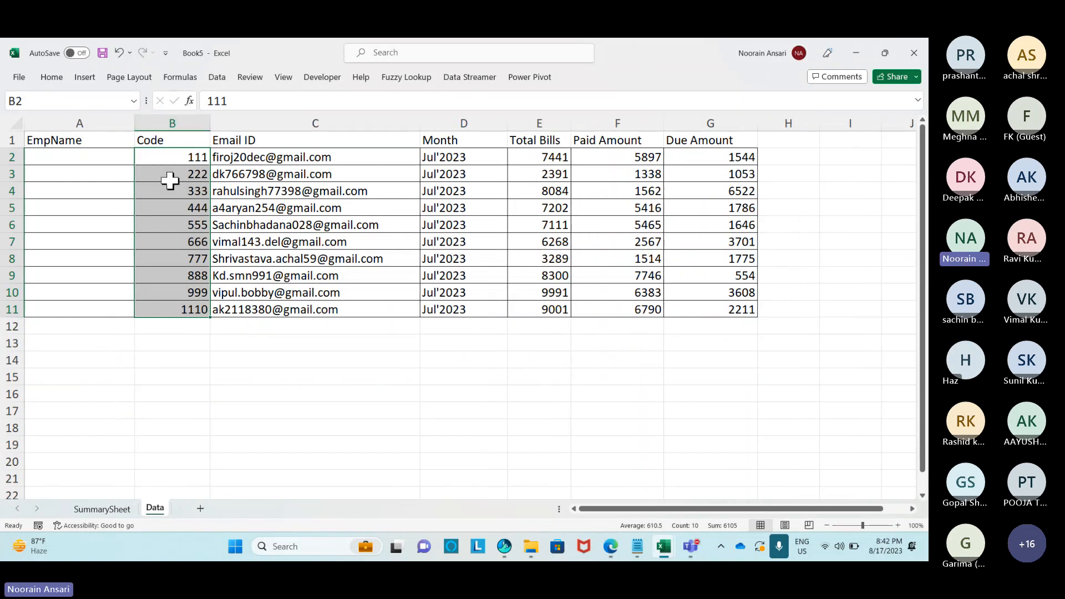
# Type the first six employees' full names into A2 through A7.
pyautogui.click(125, 159)
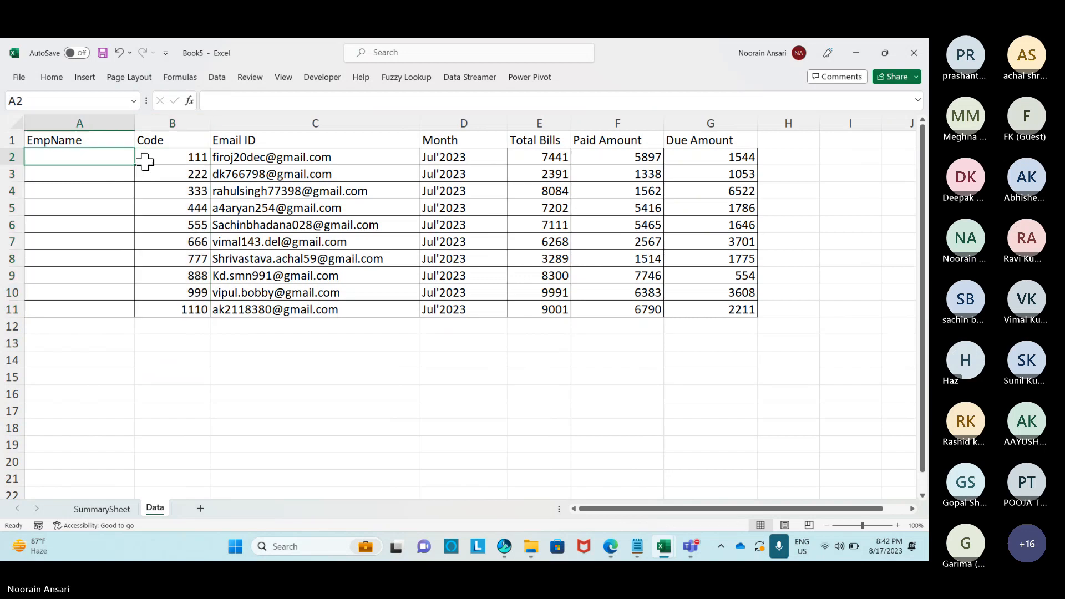
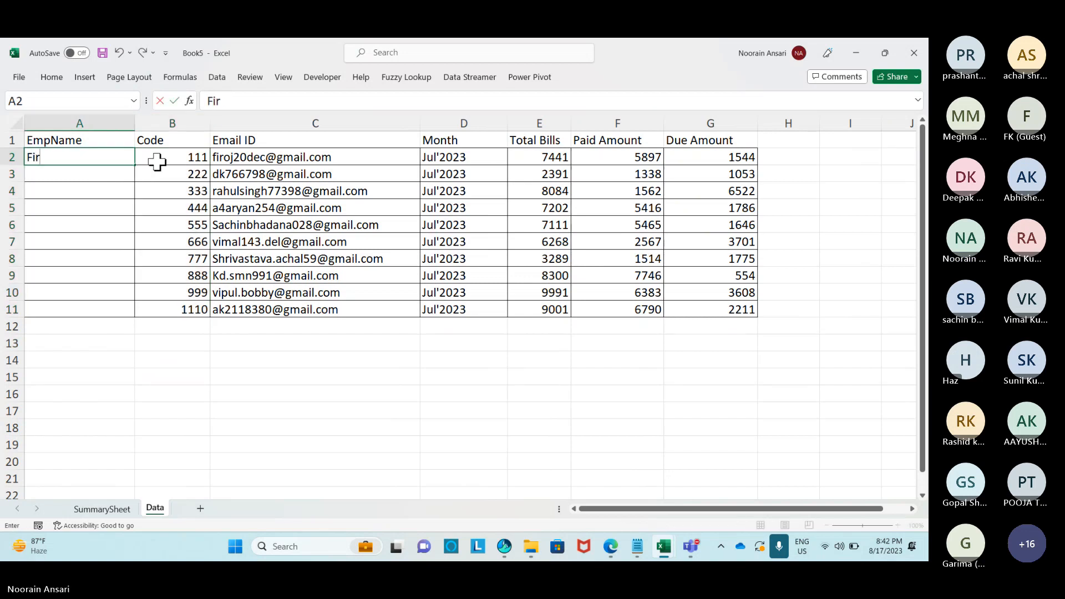
pyautogui.press('Return')
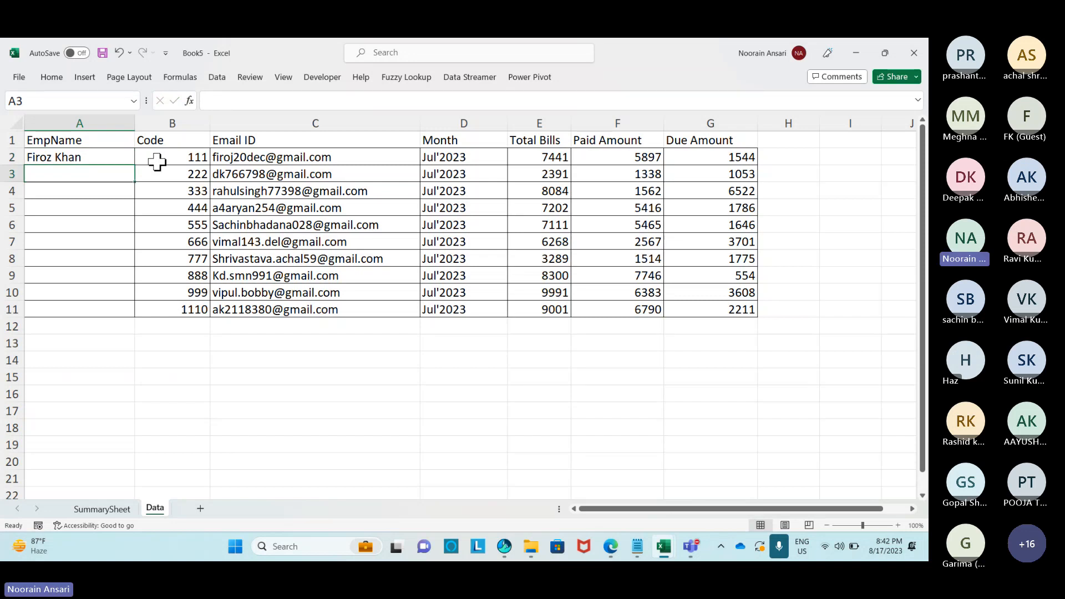
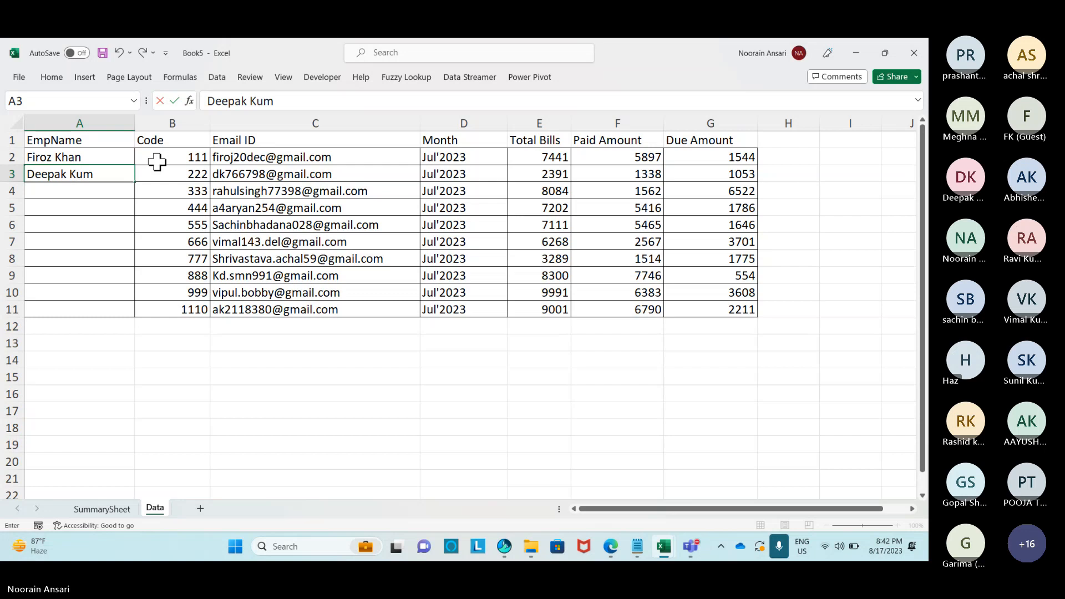
pyautogui.press('Return')
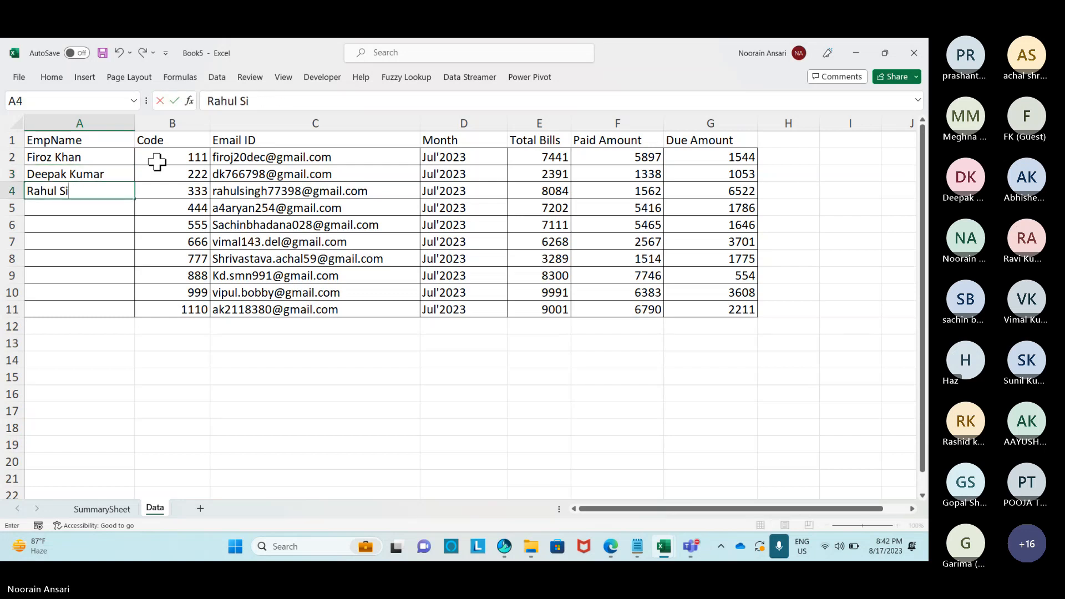
pyautogui.press('Return')
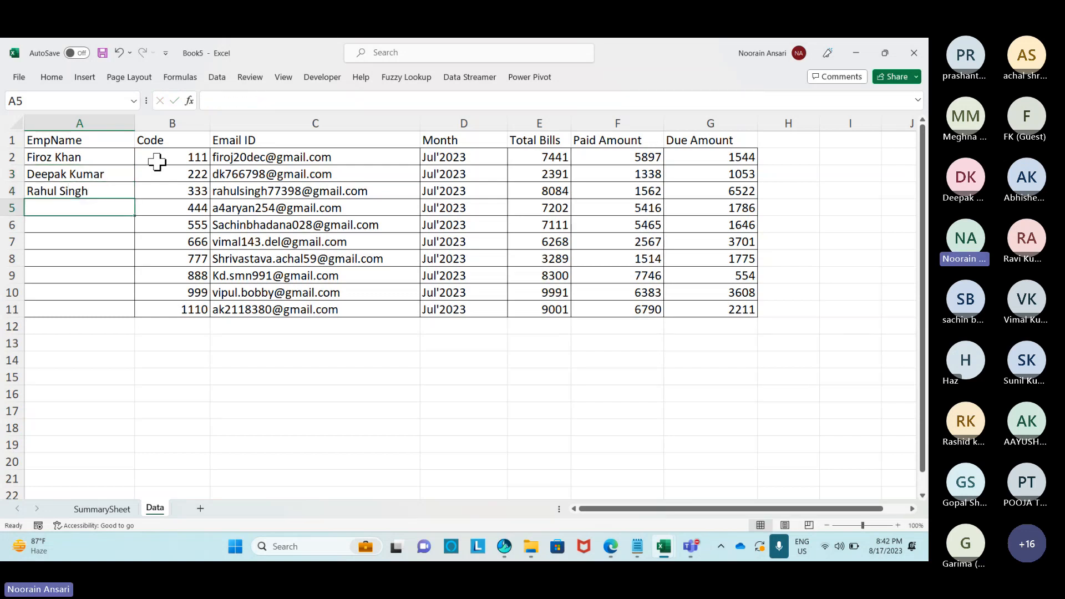
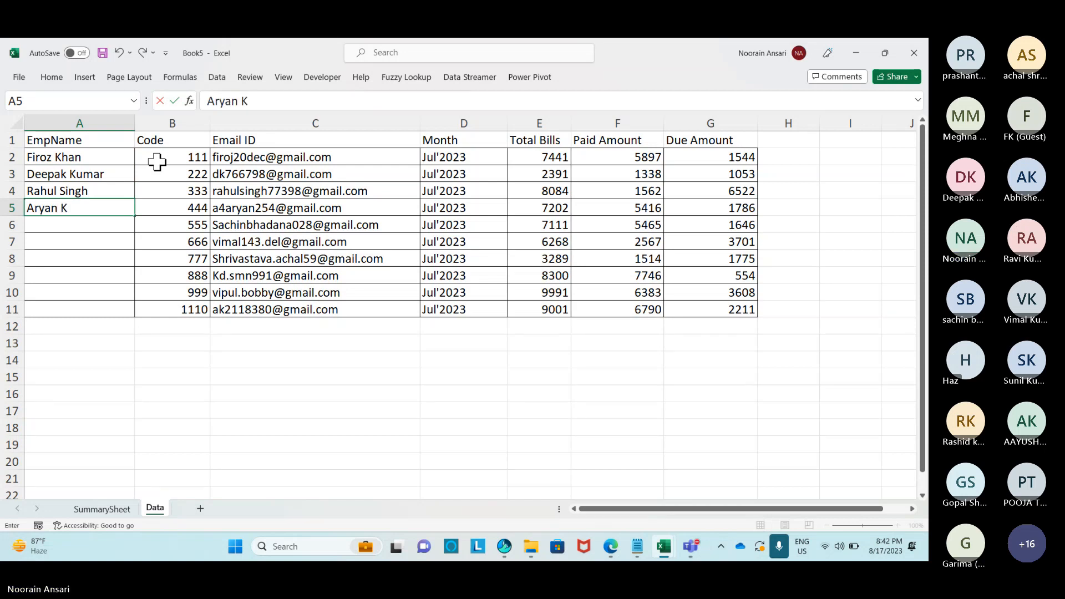
pyautogui.press('Return')
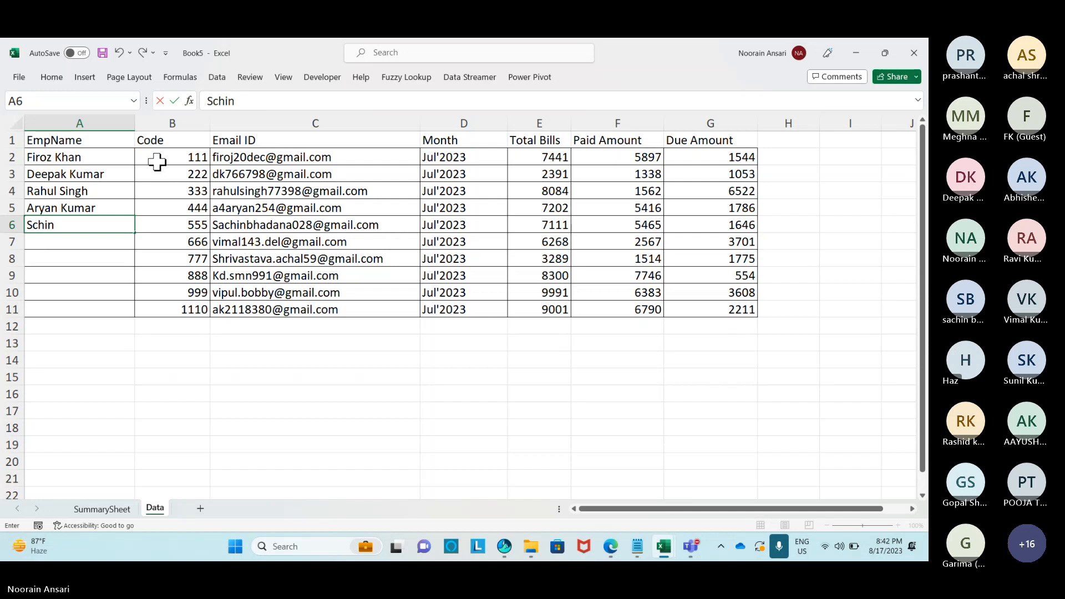
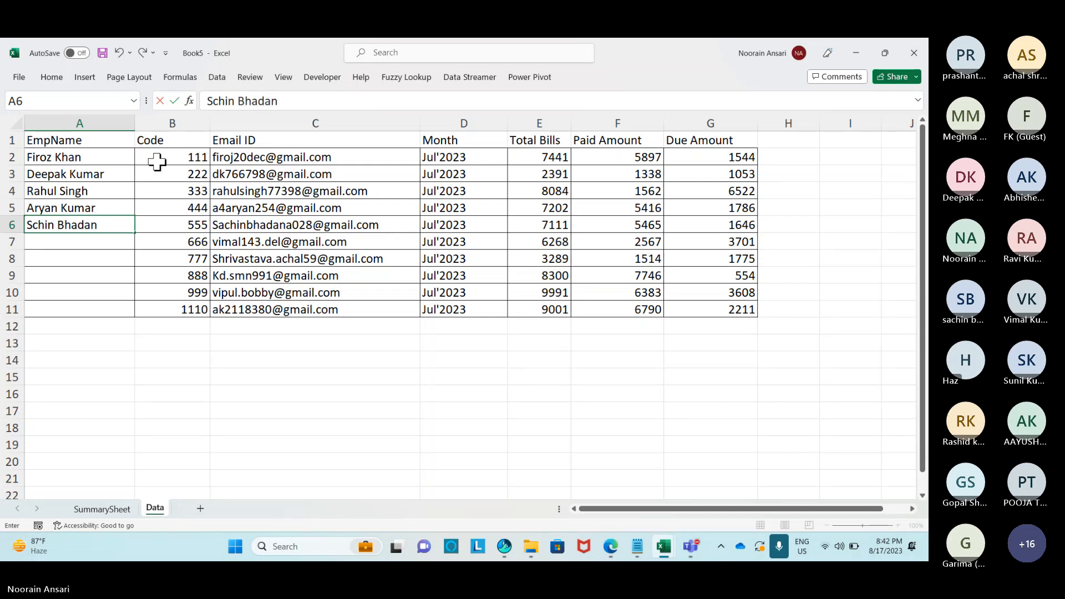
pyautogui.press('Return')
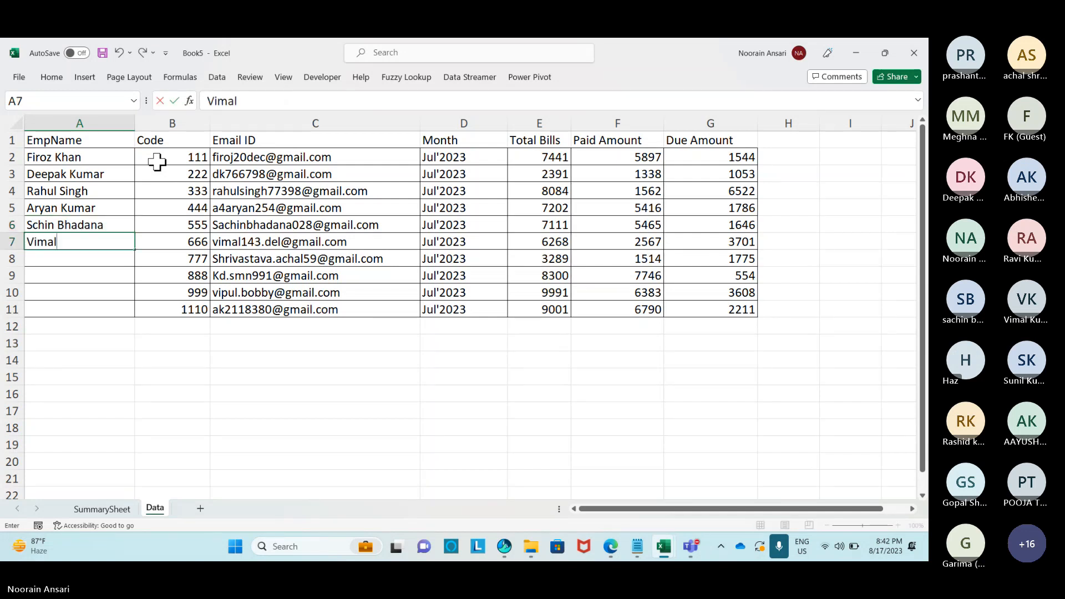
pyautogui.press('Return')
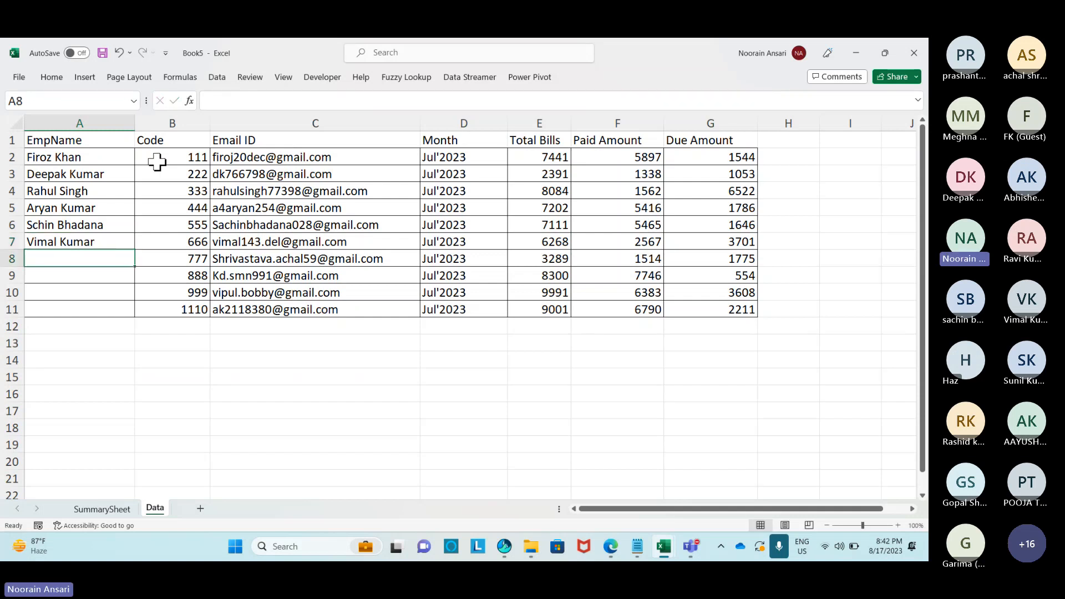
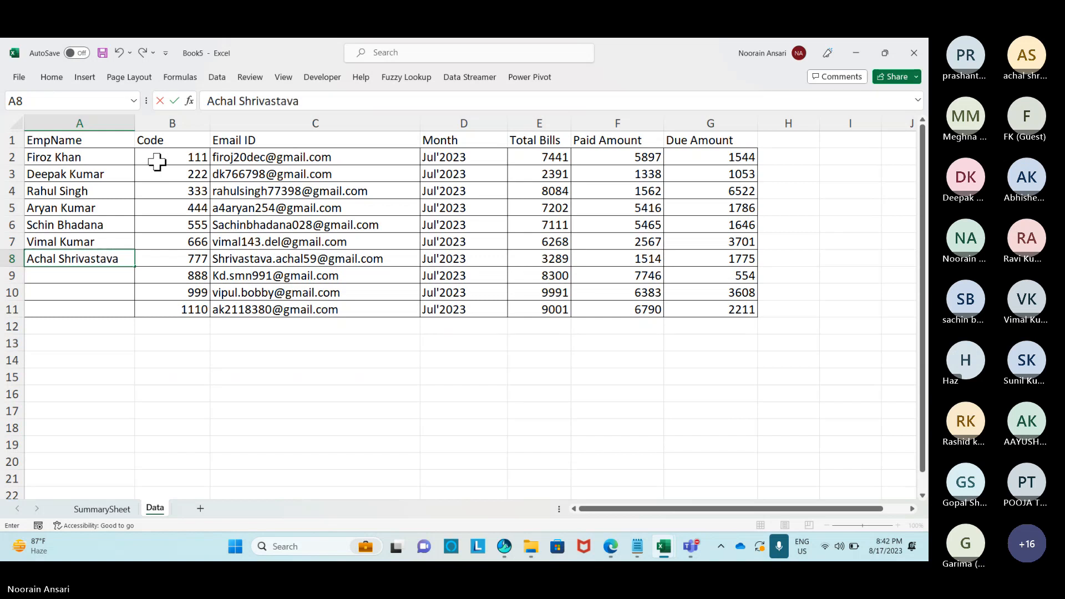
# Type the next three employees' names into A8, A9 and A10.
pyautogui.press('Return')
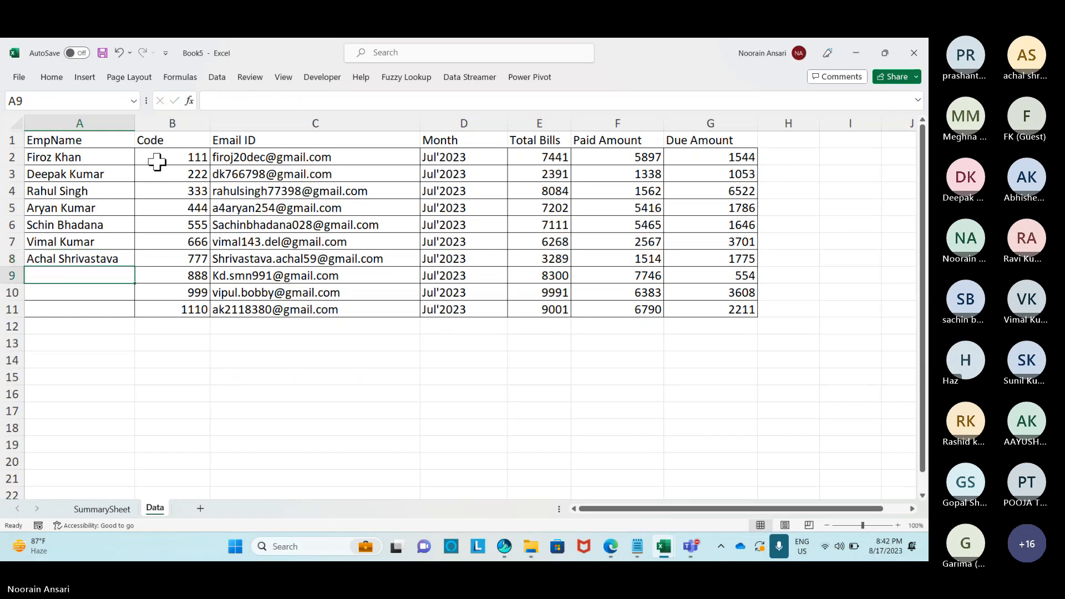
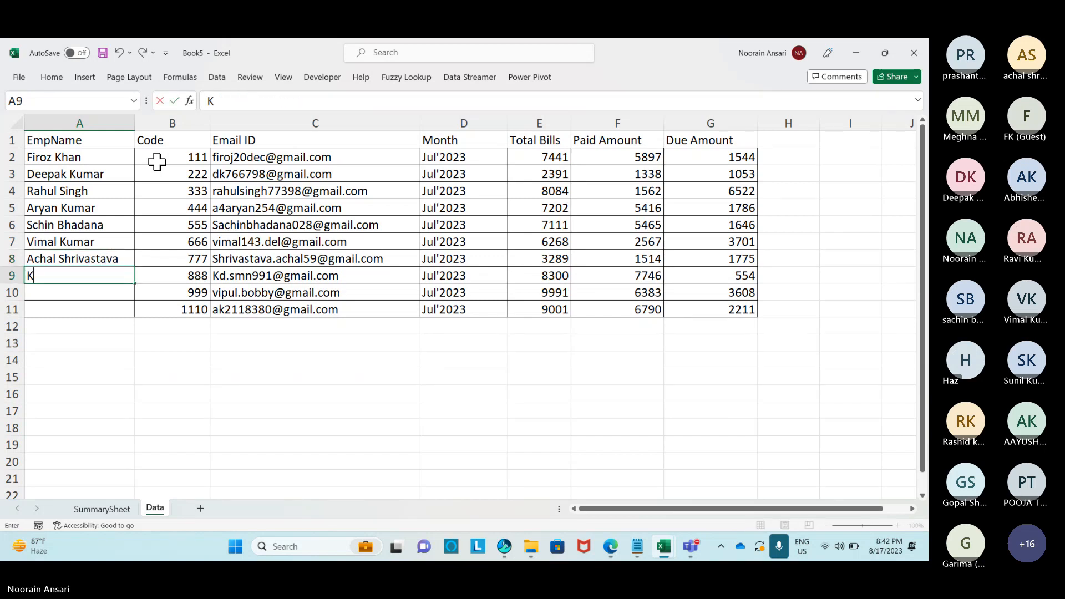
pyautogui.press('Return')
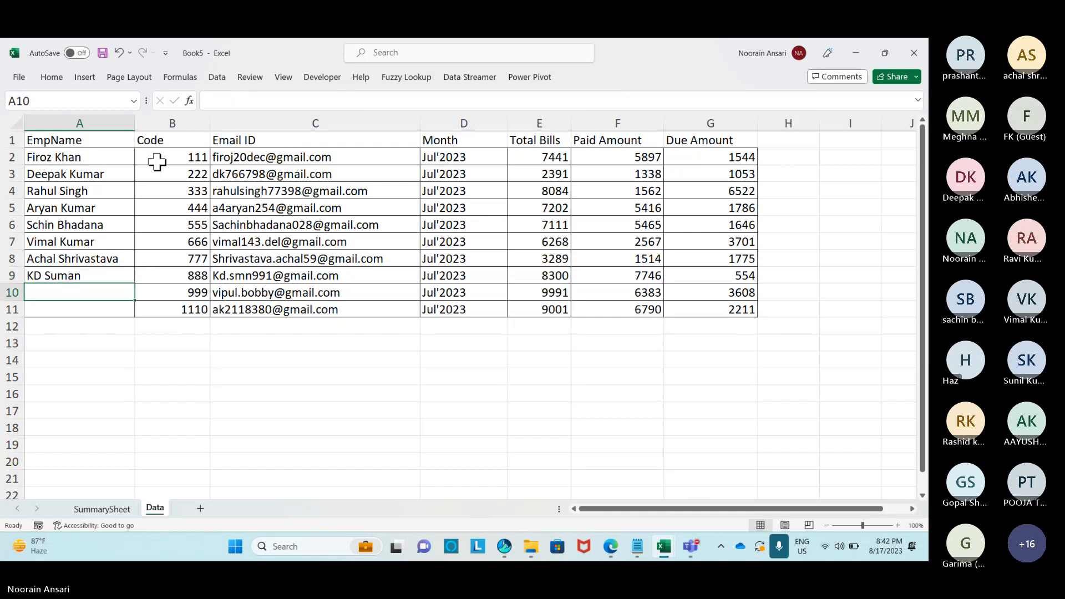
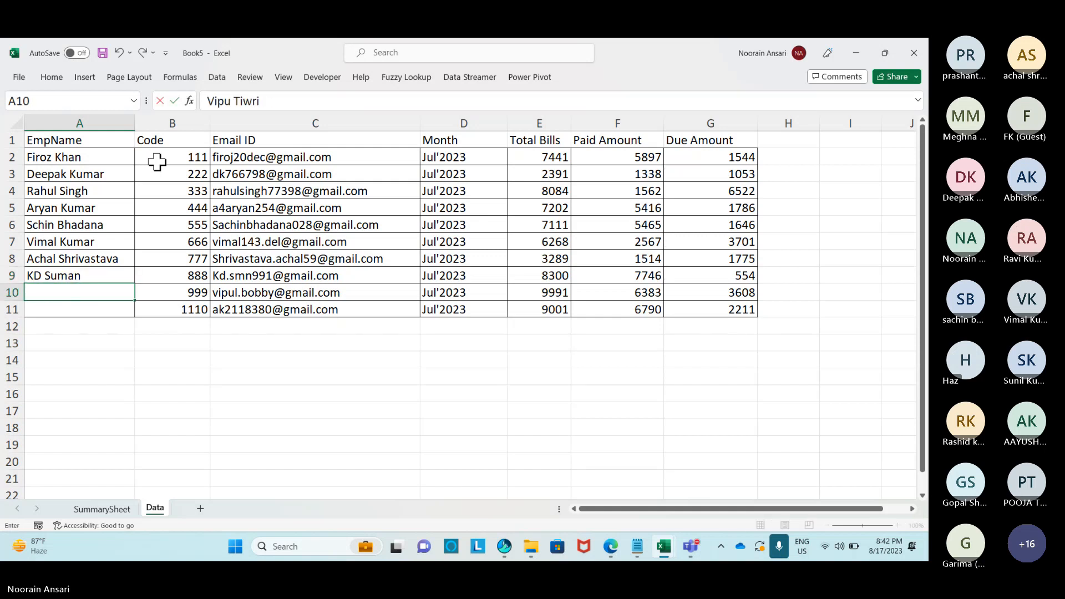
pyautogui.press('Return')
# Fix the missing letter in the A10 name and enter the last employee's name in A11.
pyautogui.press('Up')
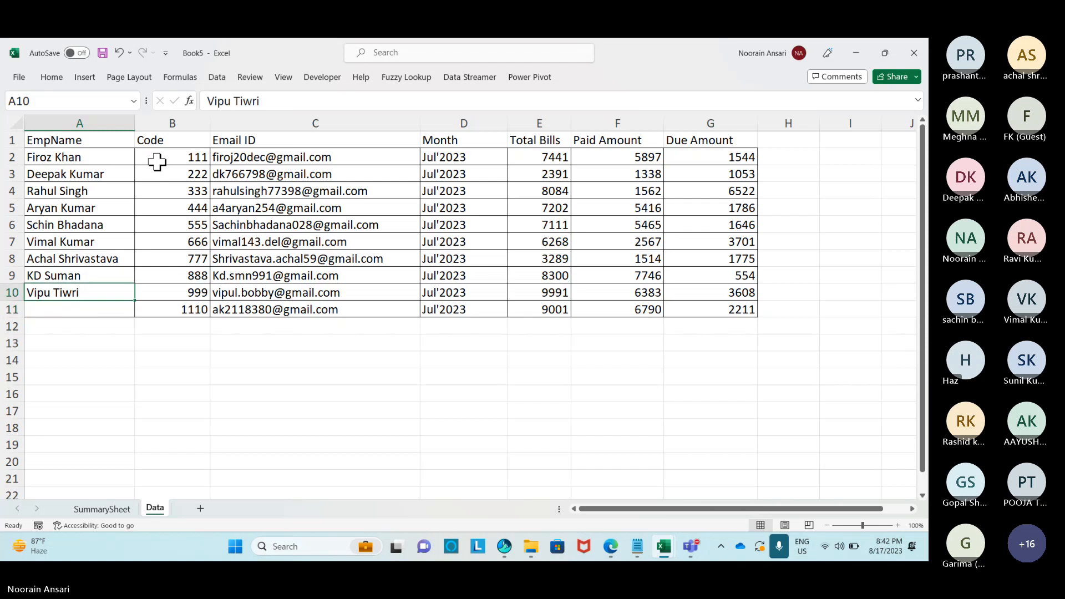
pyautogui.press('F2')
pyautogui.press('Left')
pyautogui.press('Left')
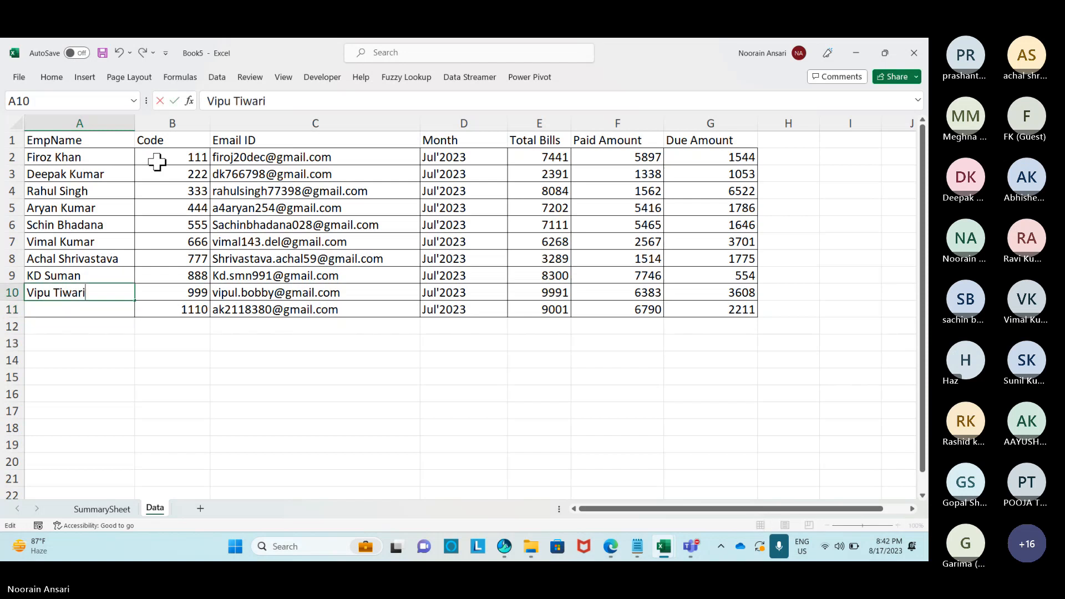
pyautogui.press('Return')
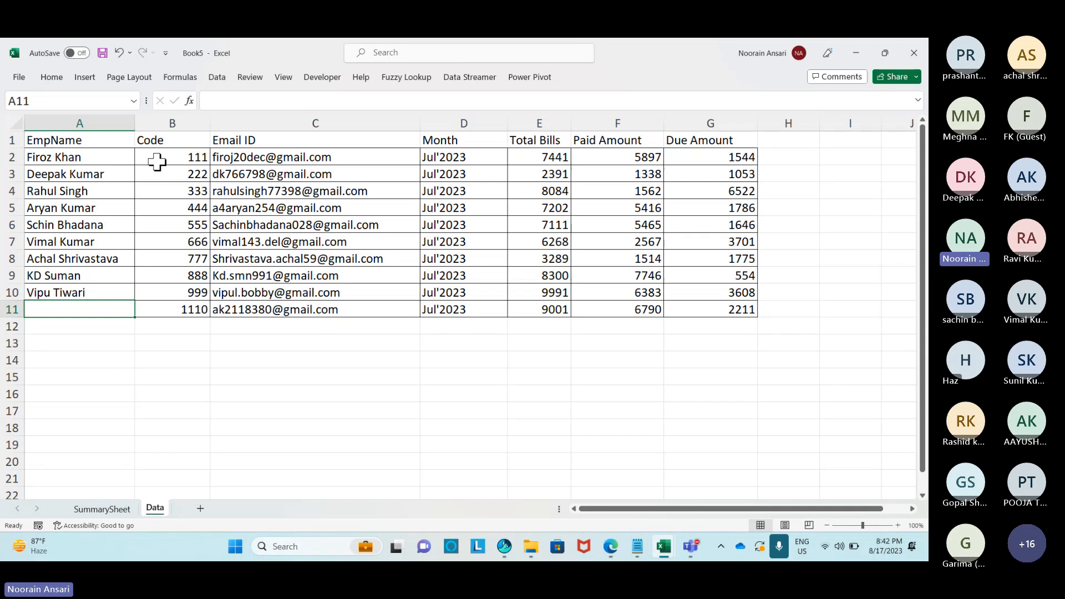
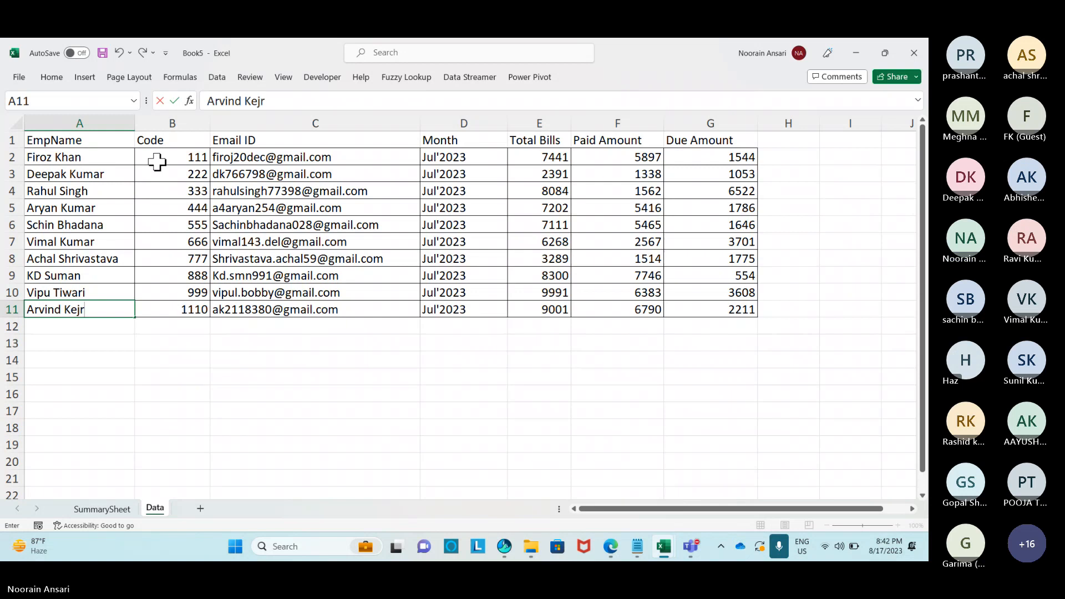
pyautogui.press('BackSpace')
pyautogui.press('BackSpace')
pyautogui.press('Return')
# AutoFit columns A and B, then select the whole table A1:G11.
pyautogui.doubleClick(134, 122)
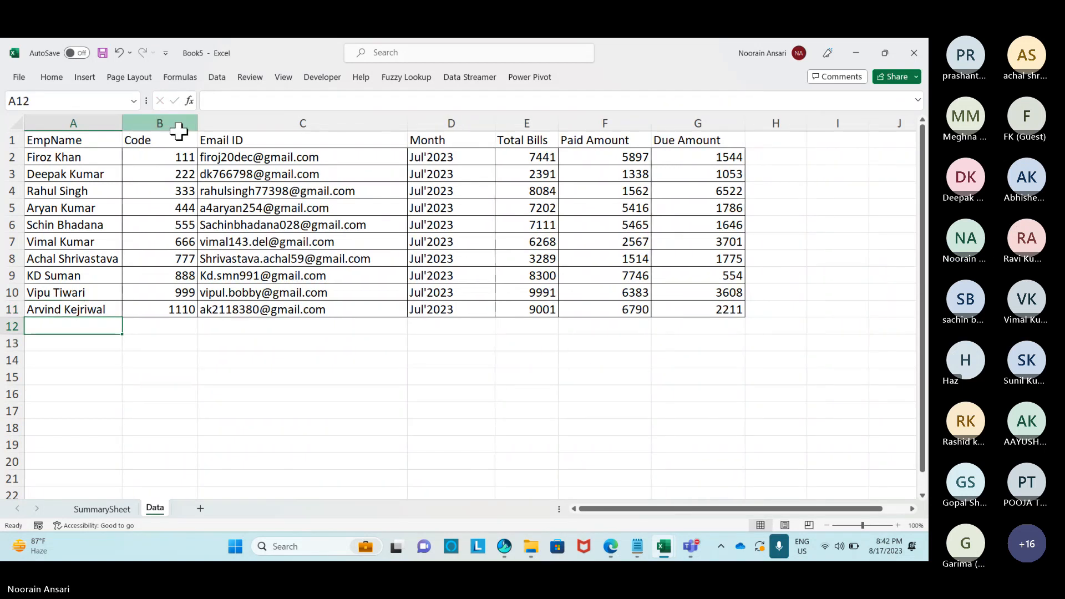
pyautogui.doubleClick(198, 124)
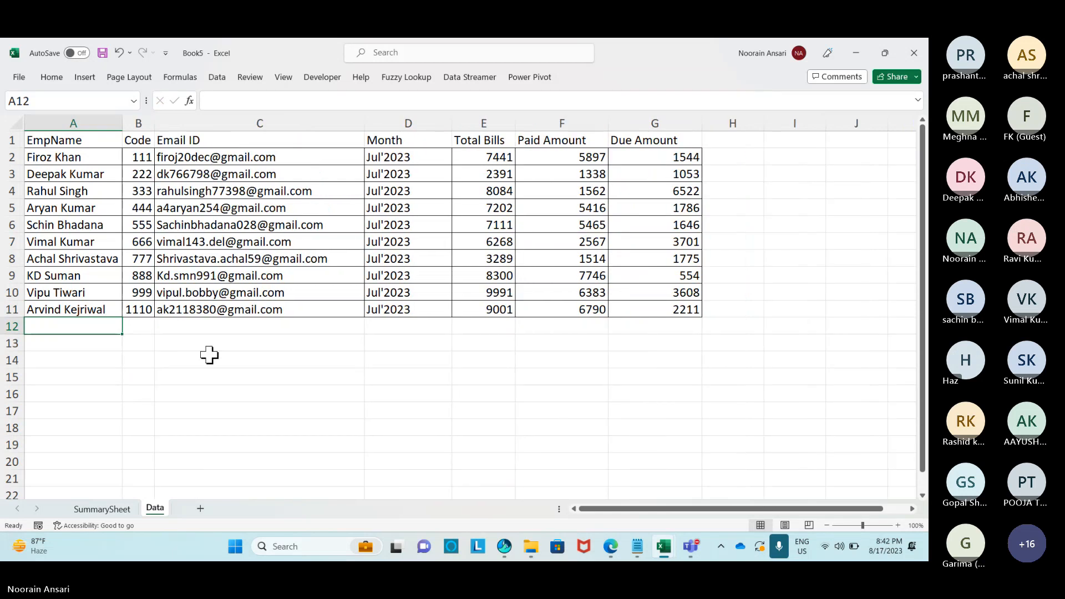
pyautogui.click(233, 358)
pyautogui.moveTo(46, 143); pyautogui.dragTo(622, 308)
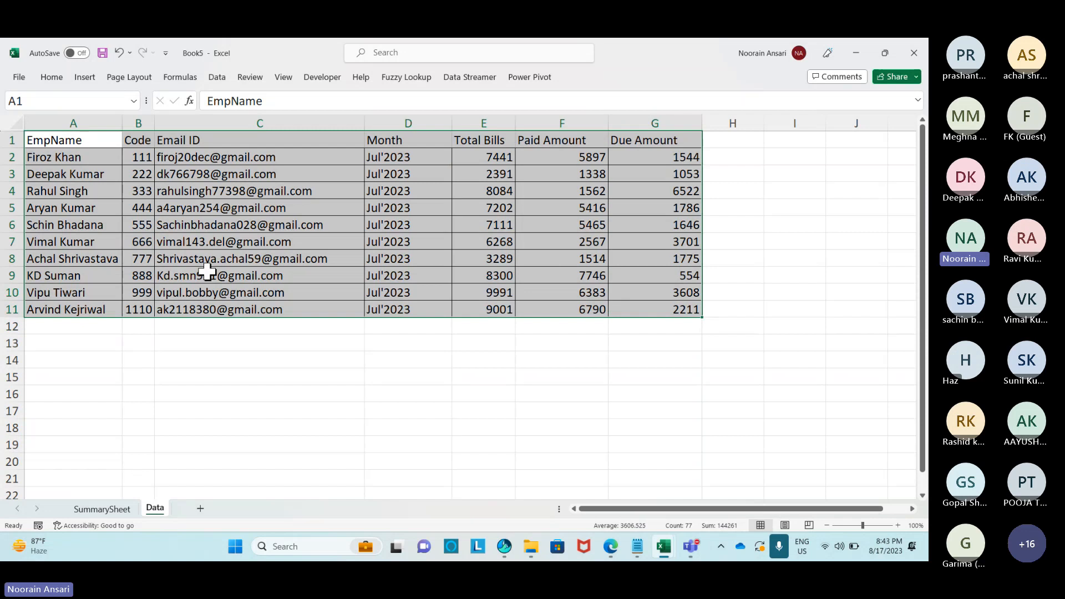
# Save the workbook as Mail Merge.xlsx in Desktop\MIS & Analytics Training(MWF,Aug-23)\18-Aug.
pyautogui.hotkey('alt', 'f')
pyautogui.click(39, 261)
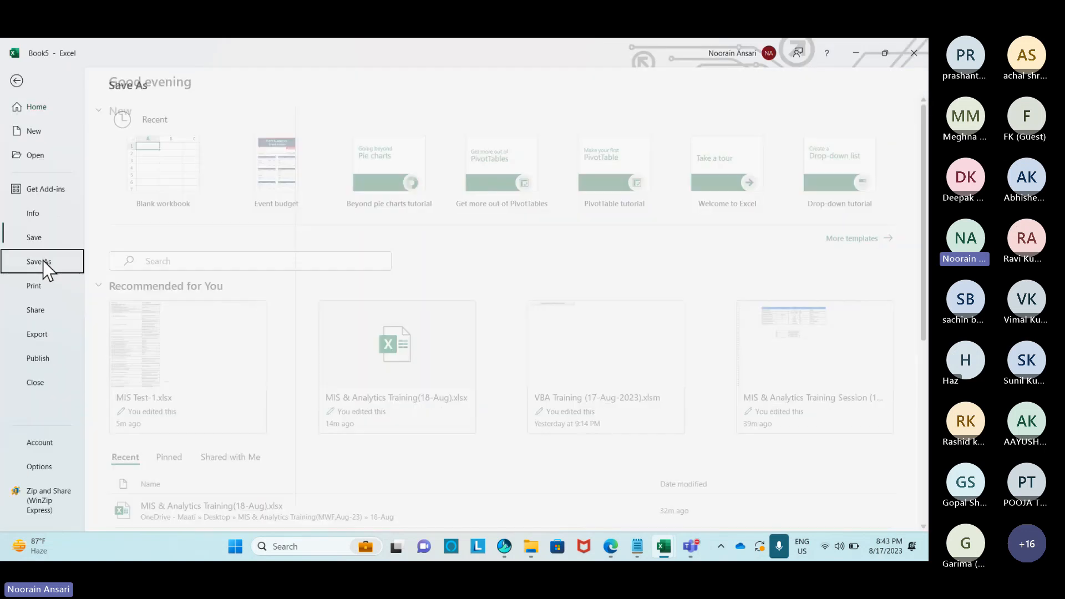
pyautogui.click(152, 324)
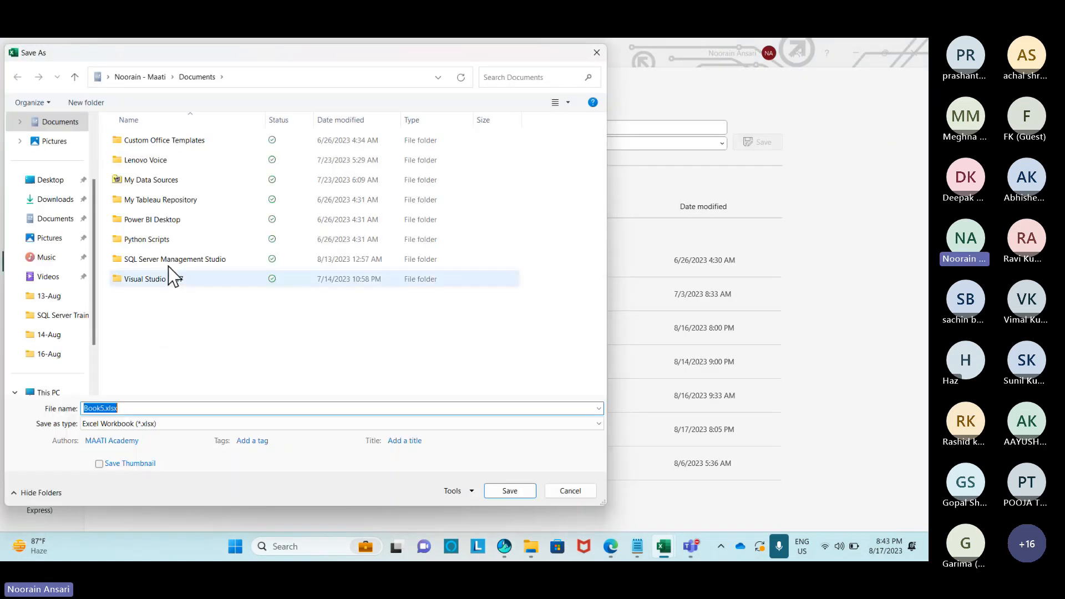
pyautogui.click(51, 180)
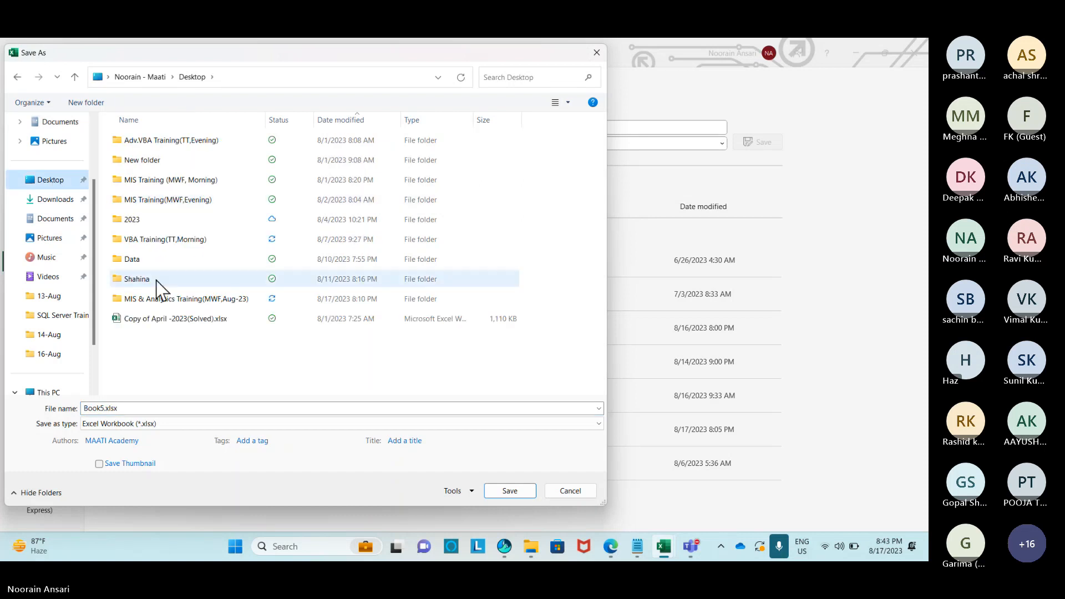
pyautogui.doubleClick(187, 299)
pyautogui.doubleClick(136, 220)
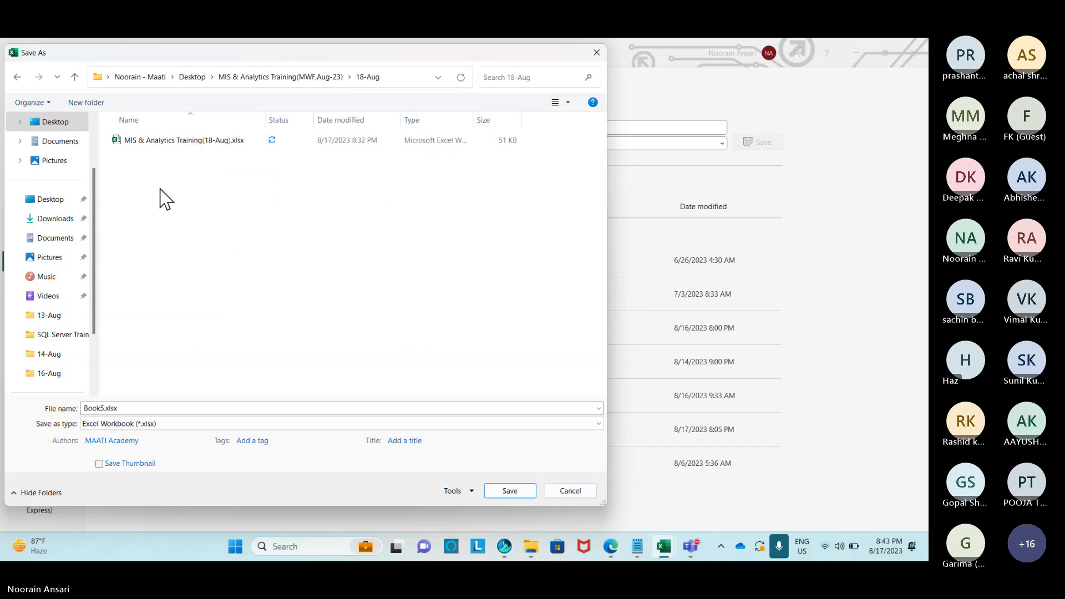
pyautogui.doubleClick(127, 406)
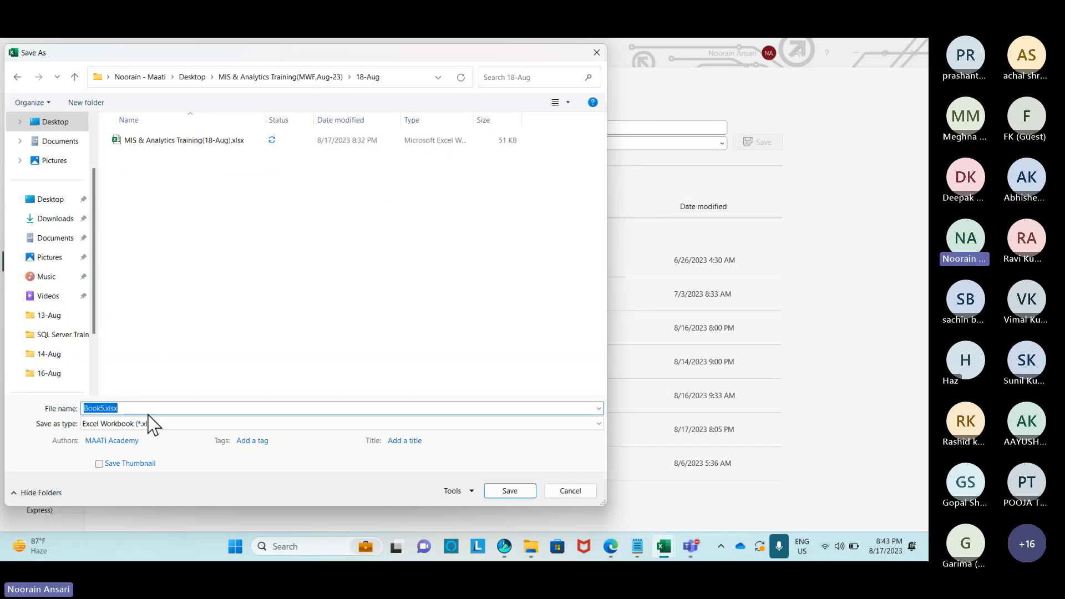
pyautogui.write('Mail Merge')
pyautogui.click(516, 495)
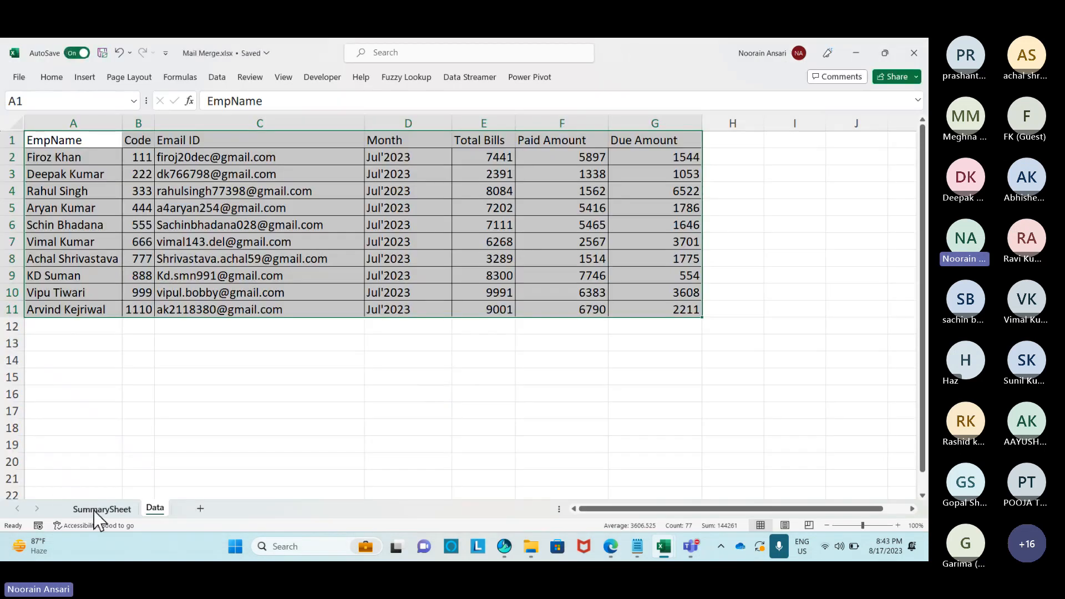
# Enter Done in H5 of SummarySheet for the MS Excel row, then bring up the Windows Run box.
pyautogui.click(95, 512)
pyautogui.click(554, 215)
pyautogui.write('Do')
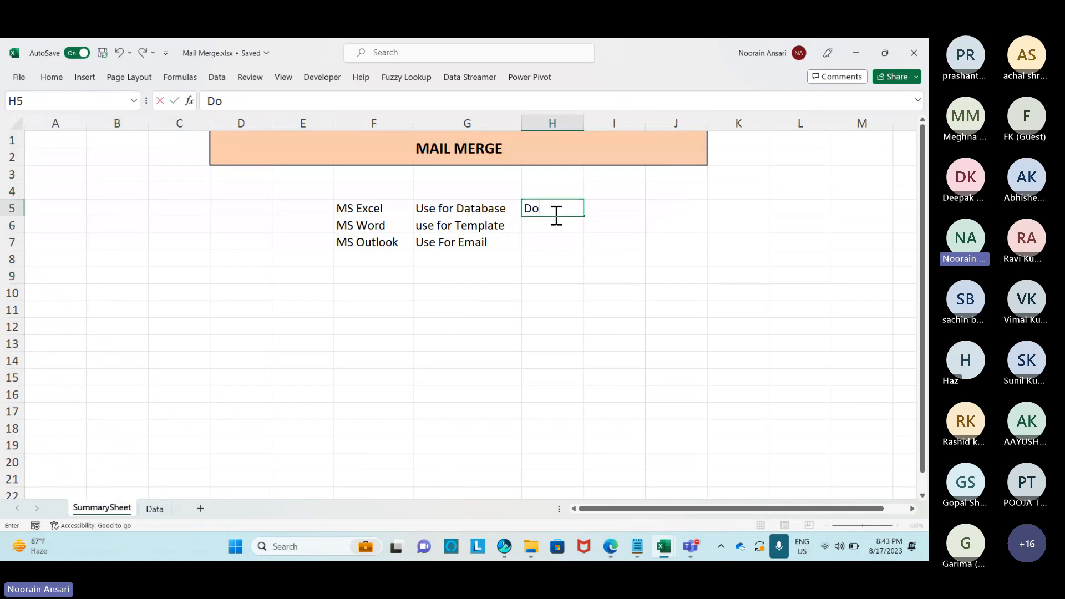
pyautogui.write('ne')
pyautogui.press('Return')
pyautogui.hotkey('shift', 'Left')
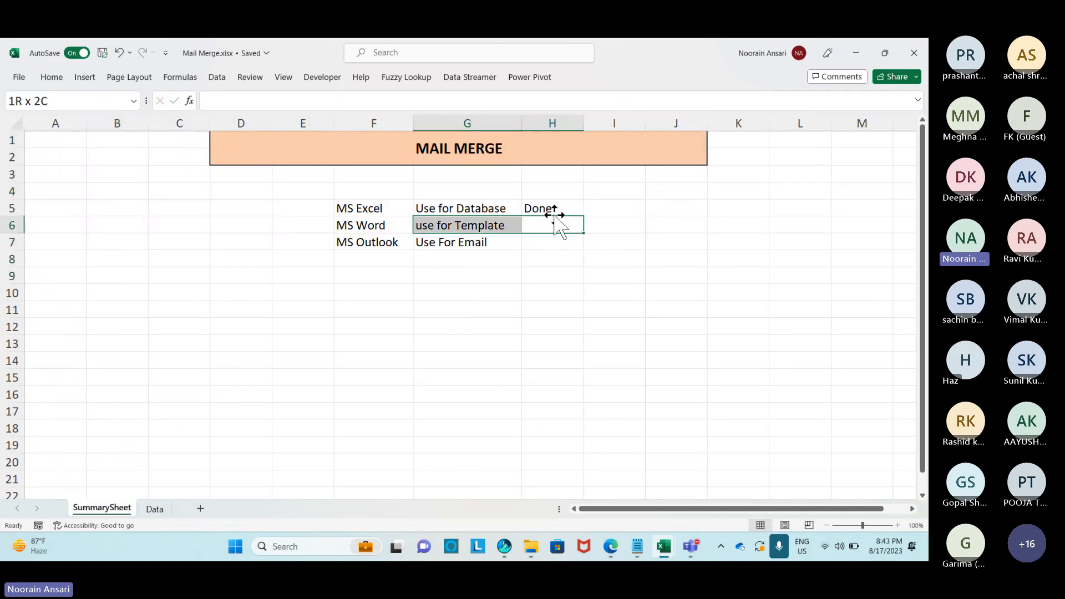
pyautogui.press('Left')
pyautogui.press('Left')
pyautogui.press('Left')
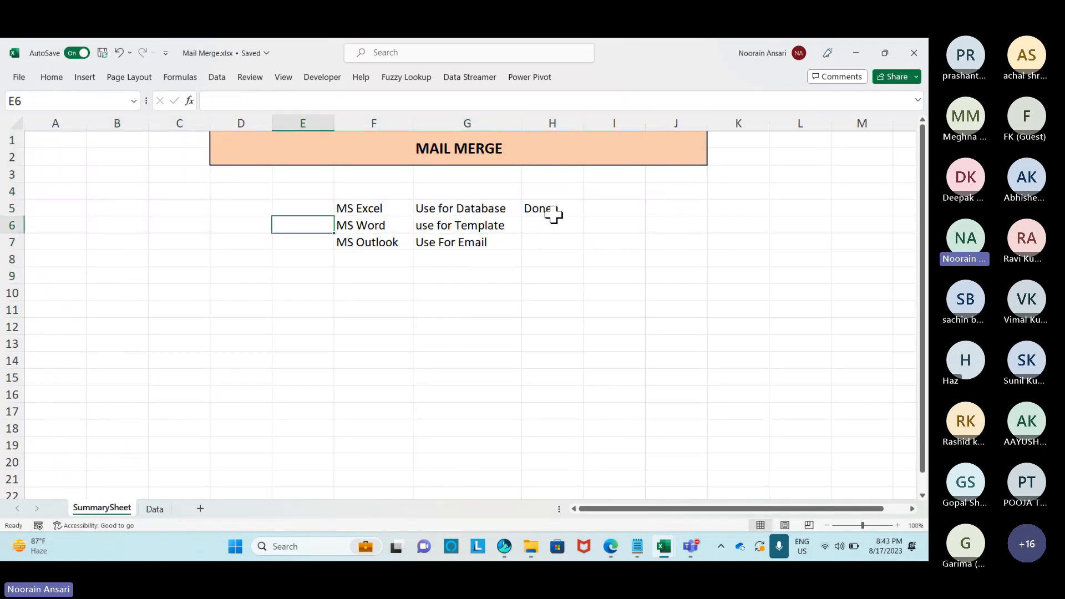
pyautogui.press('super+r')
# Launch Word with winword and create a blank document.
pyautogui.write('winwor')
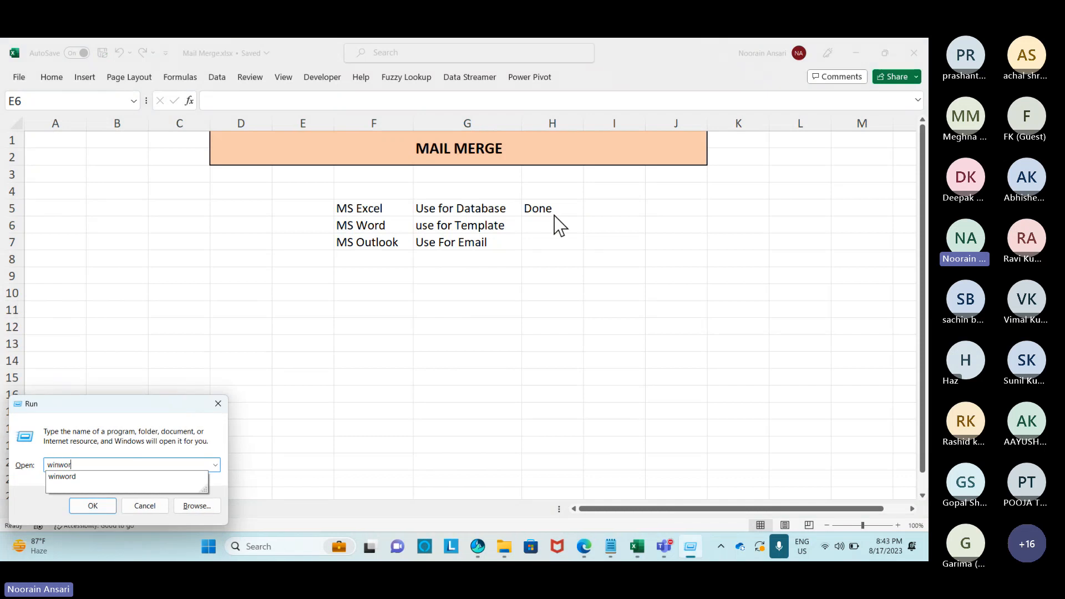
pyautogui.write('d')
pyautogui.press('Return')
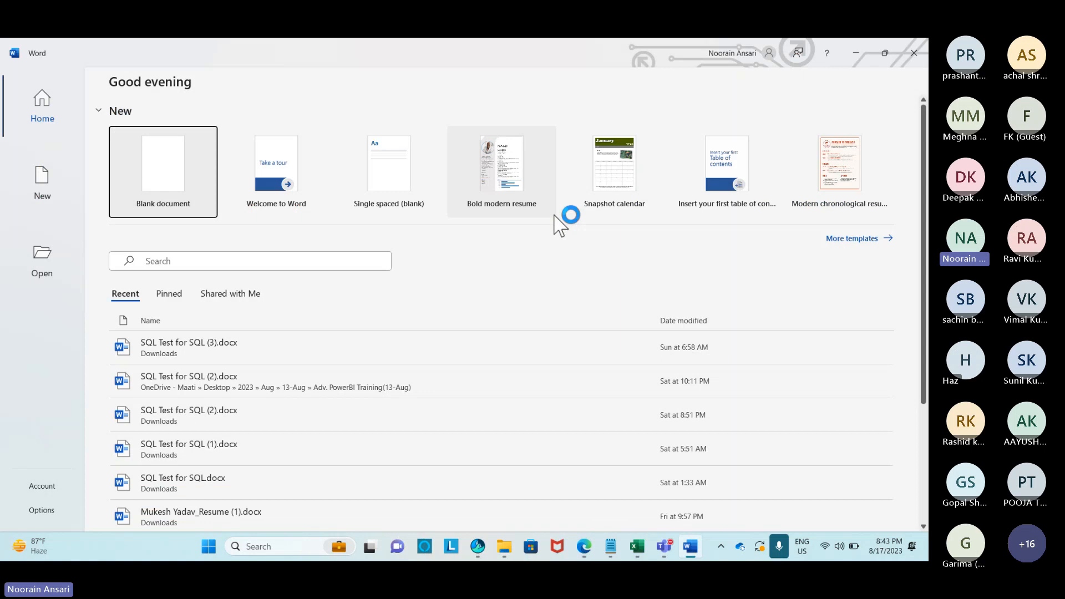
pyautogui.click(159, 173)
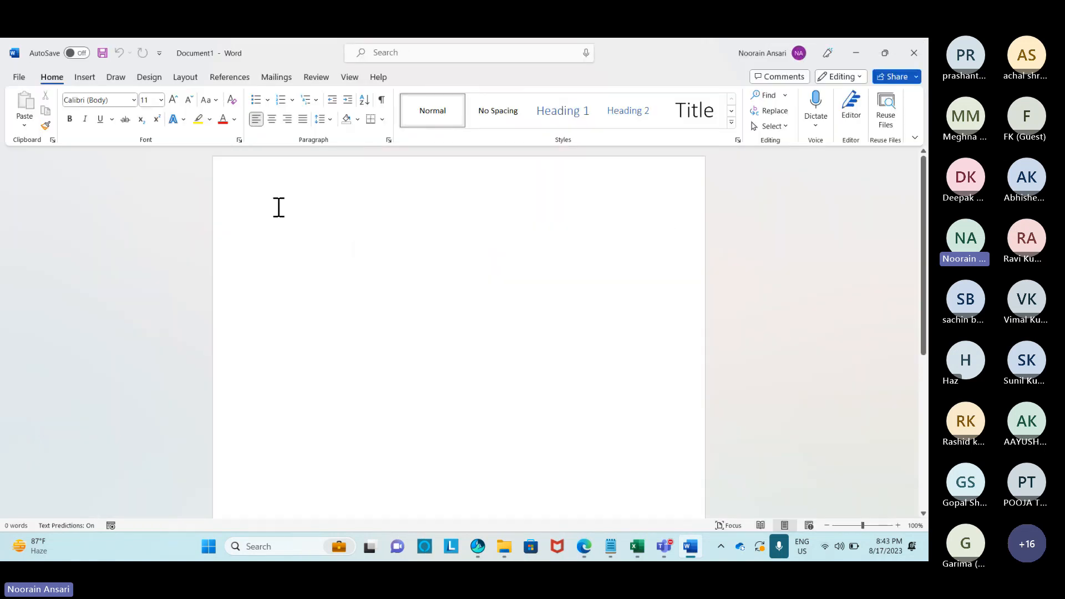
# Close the Mail Merge workbook in Excel and show Word's Mailings tools.
pyautogui.hotkey('alt', 'Tab')
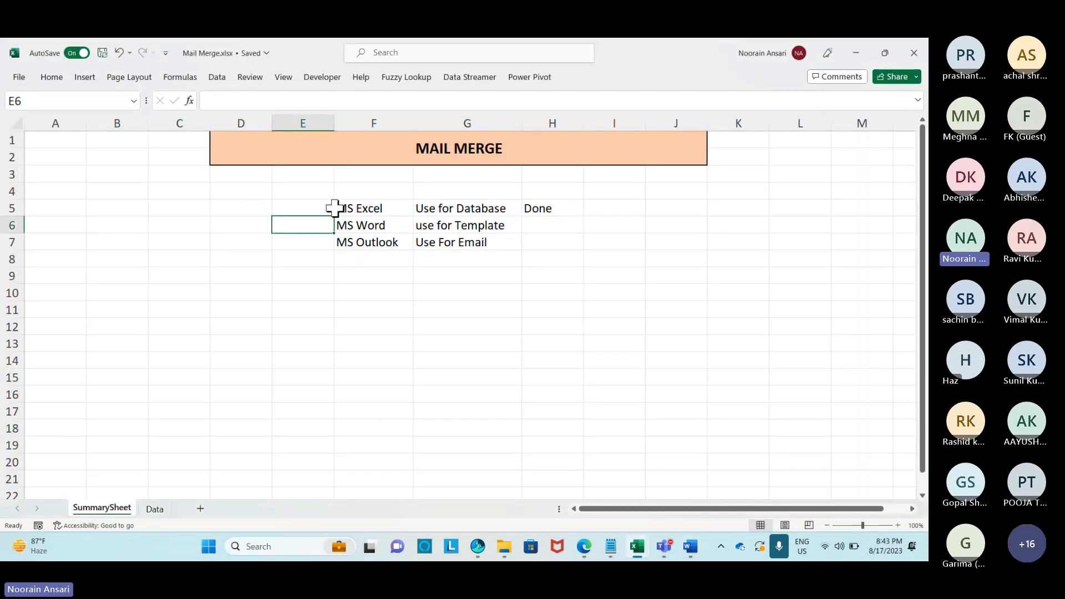
pyautogui.click(920, 55)
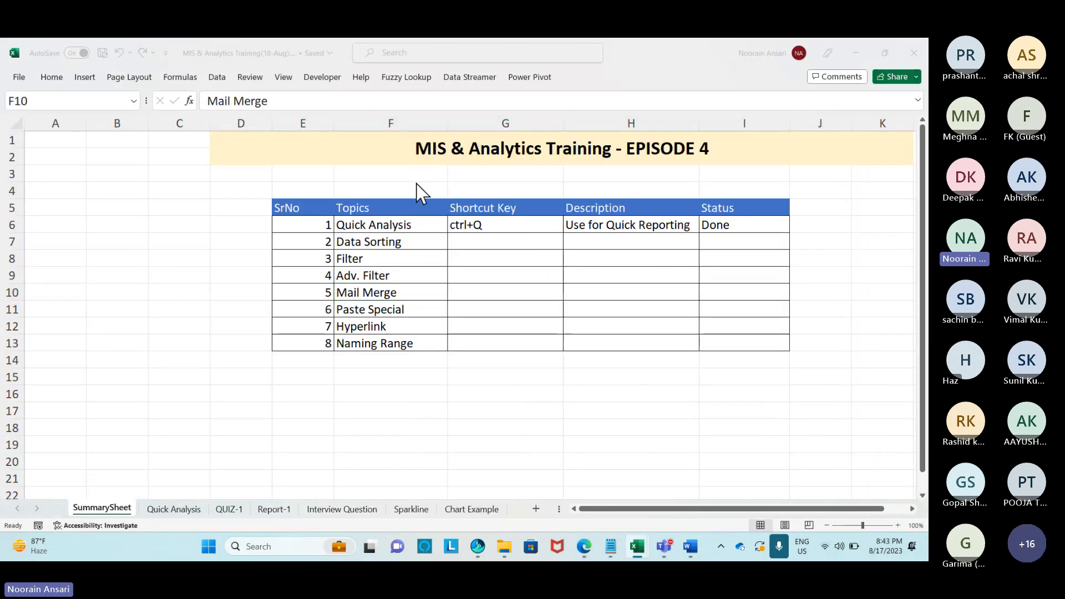
pyautogui.hotkey('alt', 'Tab')
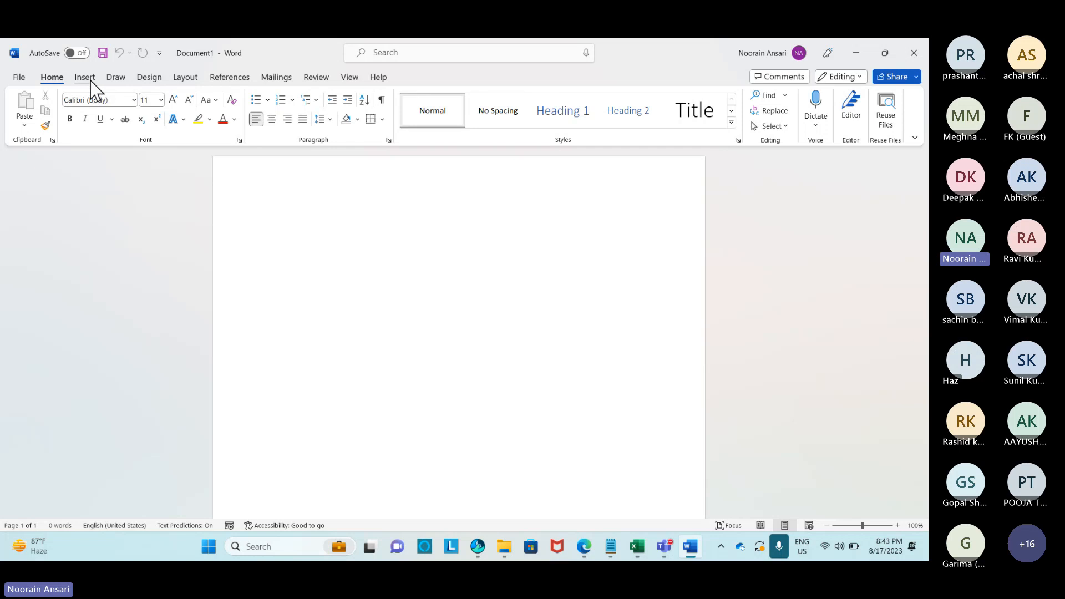
pyautogui.click(267, 77)
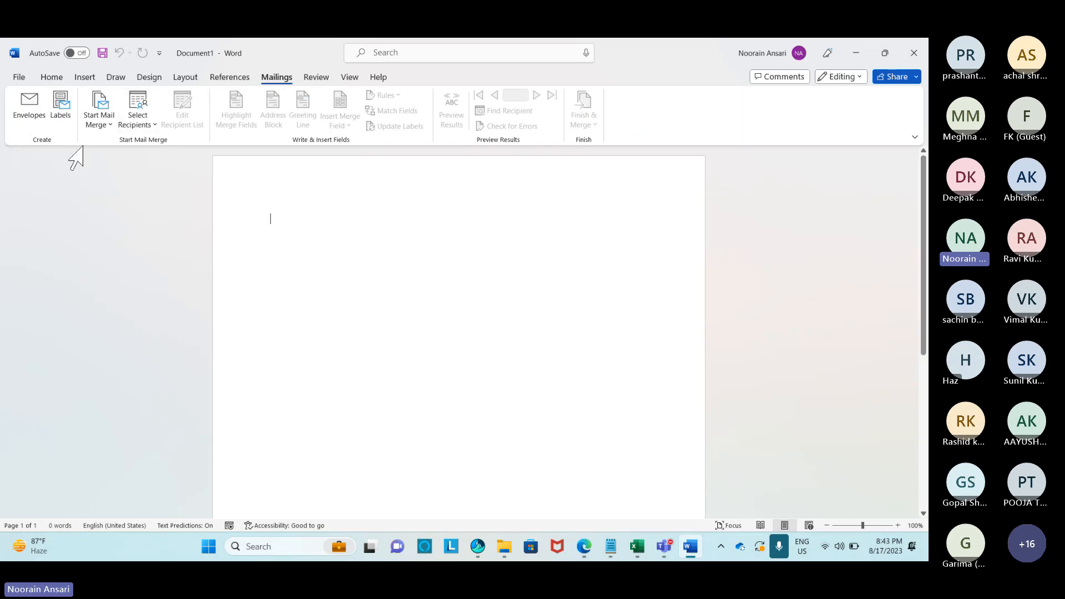
# Use the Data$ sheet of Desktop > MIS & Analytics Training(MWF,Aug-23) > 18-Aug > Mail Merge.xlsx as recipients.
pyautogui.click(154, 125)
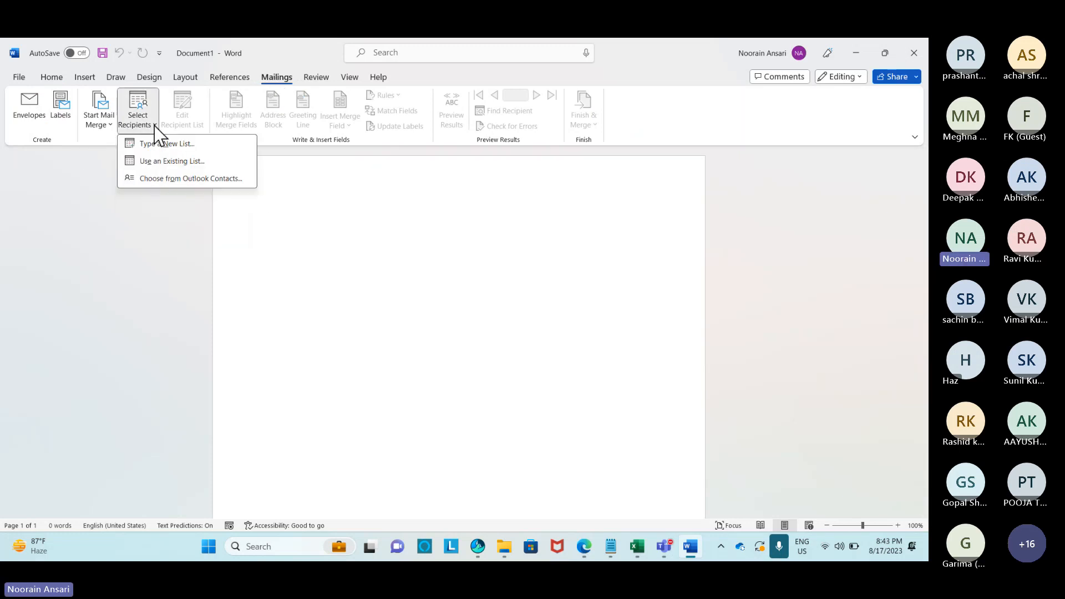
pyautogui.click(160, 162)
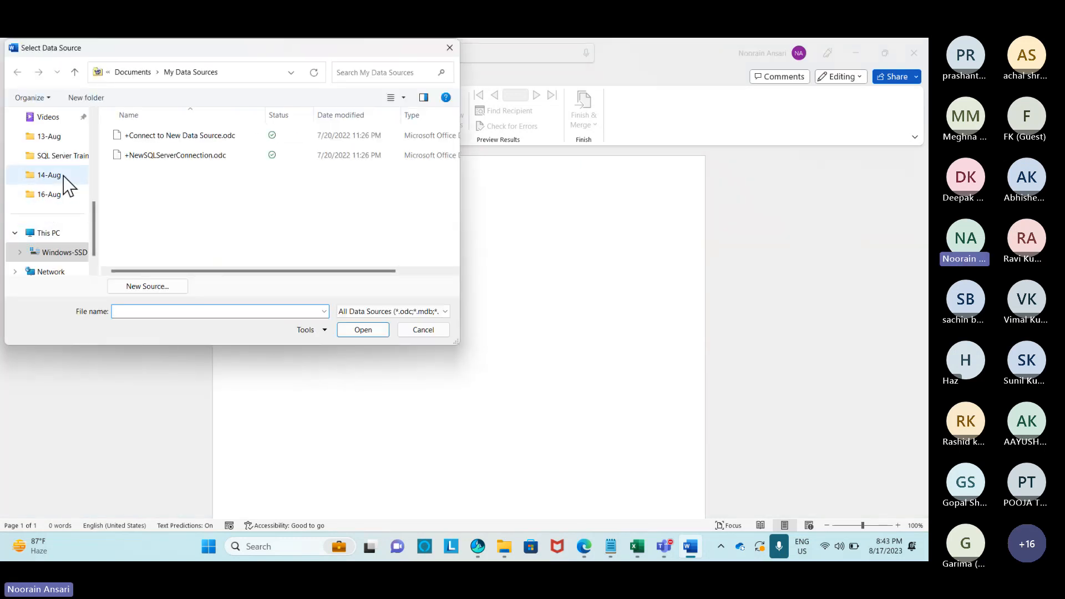
pyautogui.scroll(1, 63, 175)
pyautogui.scroll(-1, 55, 204)
pyautogui.scroll(3, 59, 183)
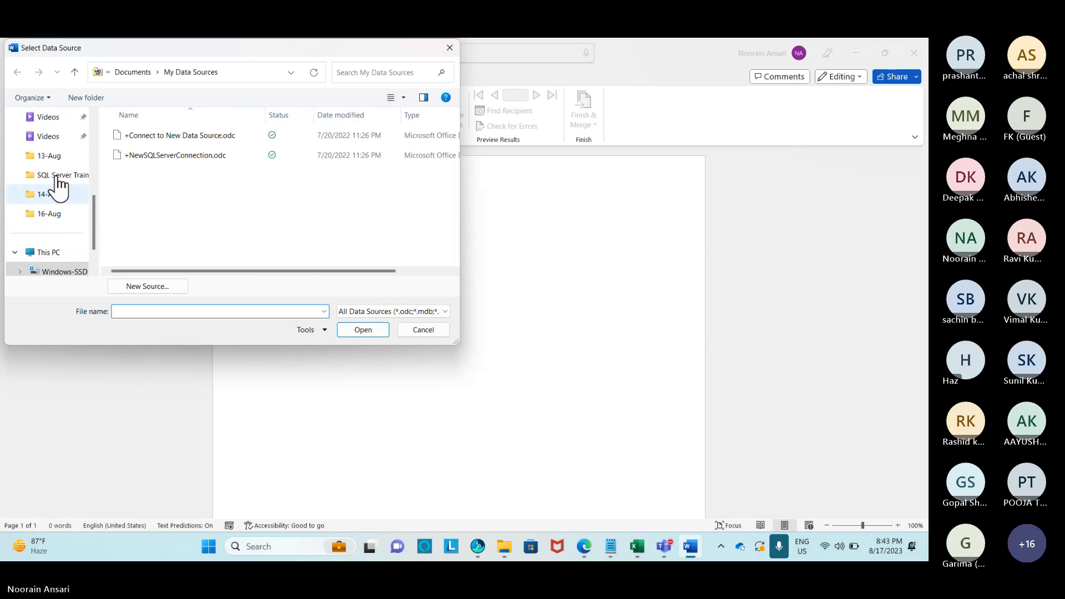
pyautogui.click(56, 139)
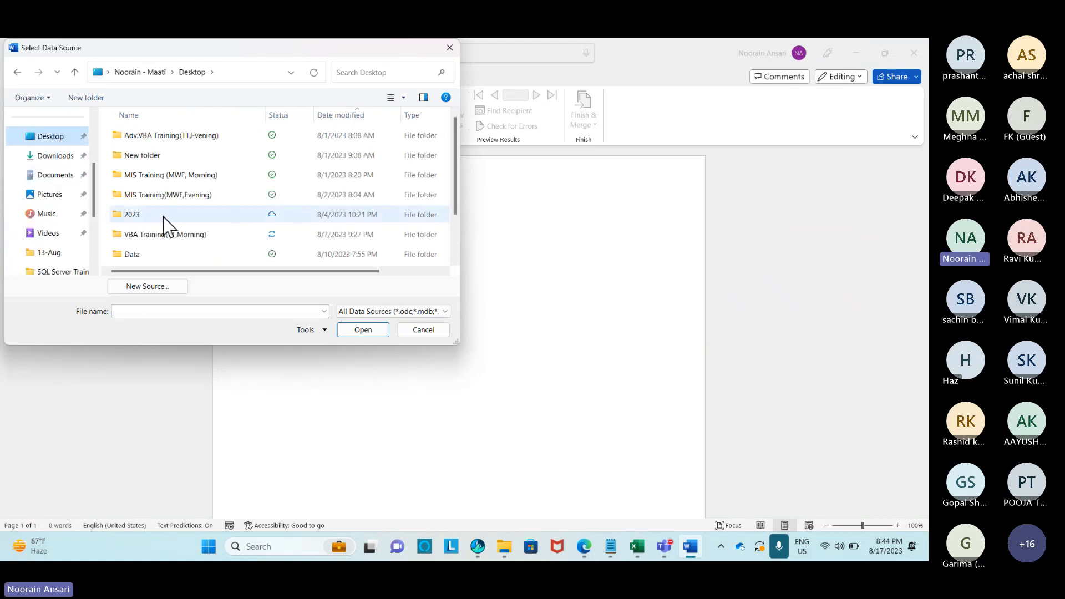
pyautogui.scroll(-1, 166, 233)
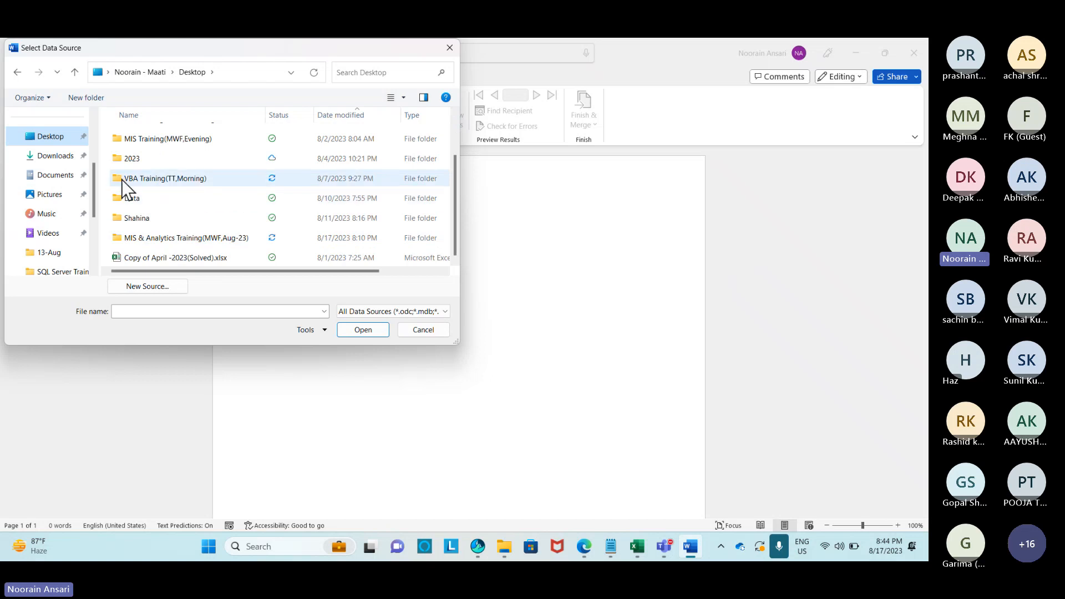
pyautogui.scroll(1, 150, 161)
pyautogui.scroll(-1, 176, 162)
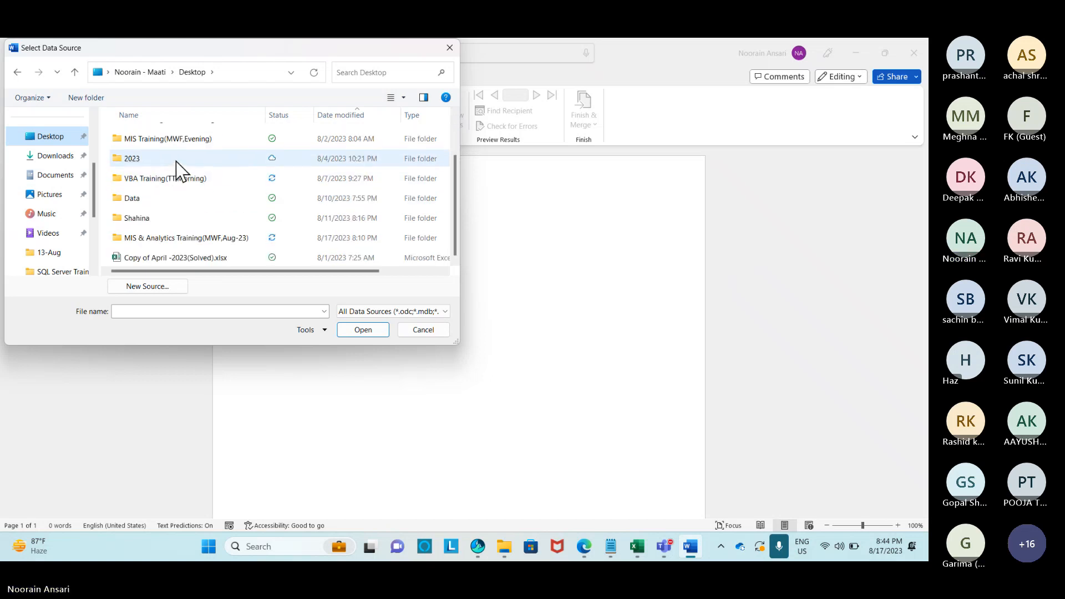
pyautogui.click(186, 232)
pyautogui.doubleClick(185, 232)
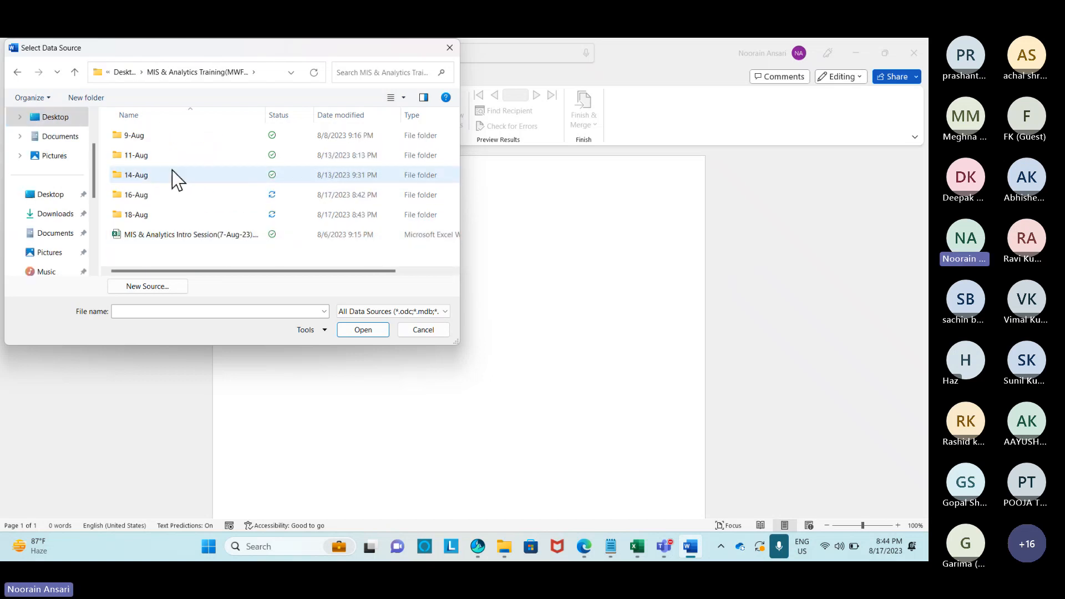
pyautogui.doubleClick(135, 216)
pyautogui.doubleClick(145, 135)
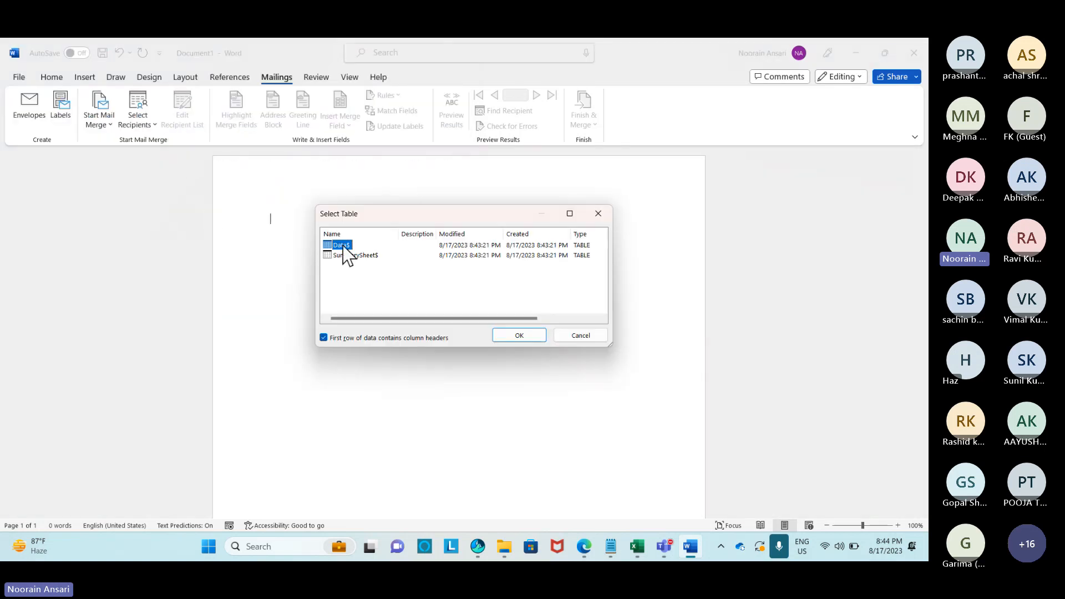
pyautogui.click(519, 335)
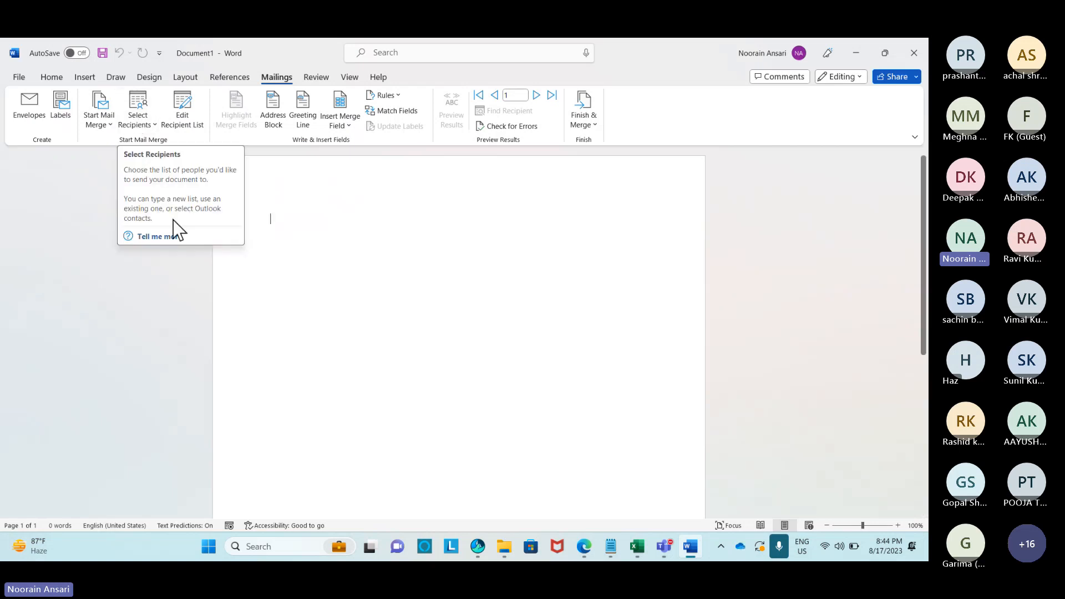
# Type the greeting 'Dear «EmpName»,' using the EmpName merge field.
pyautogui.click(349, 129)
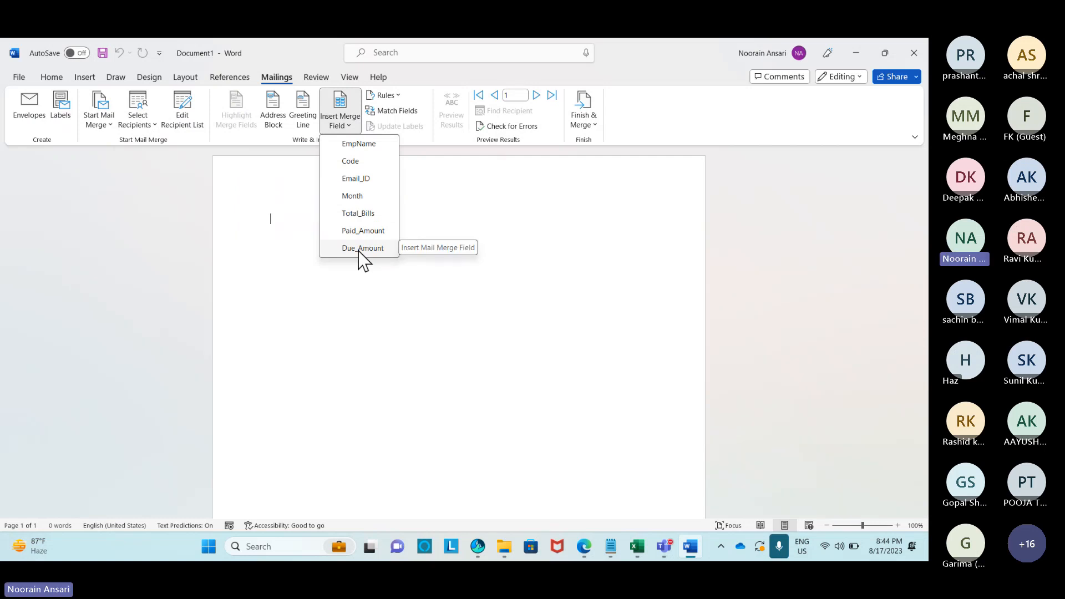
pyautogui.click(251, 195)
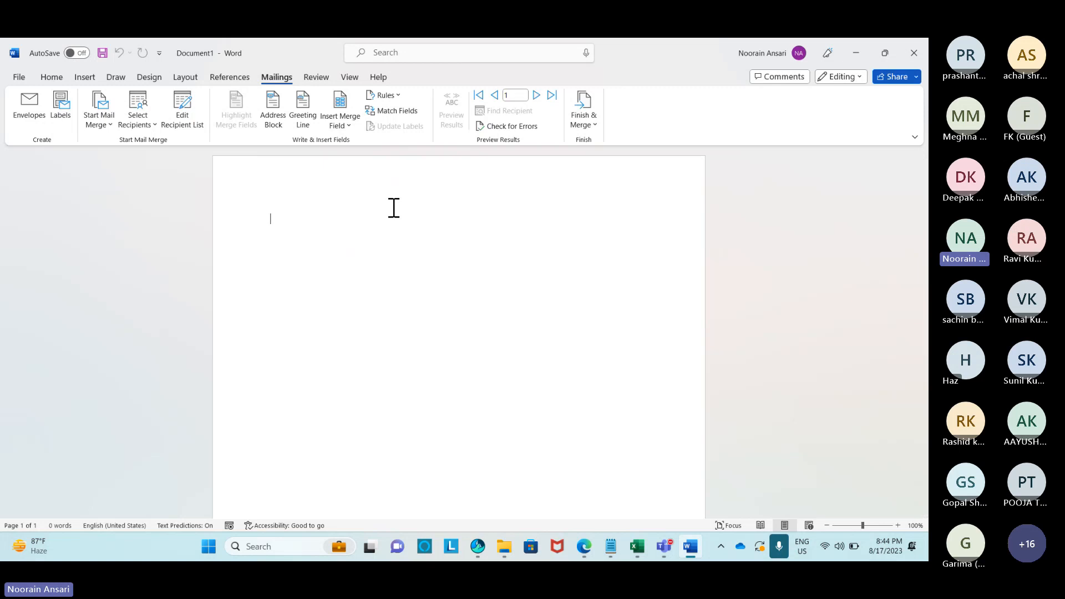
pyautogui.write('Dear')
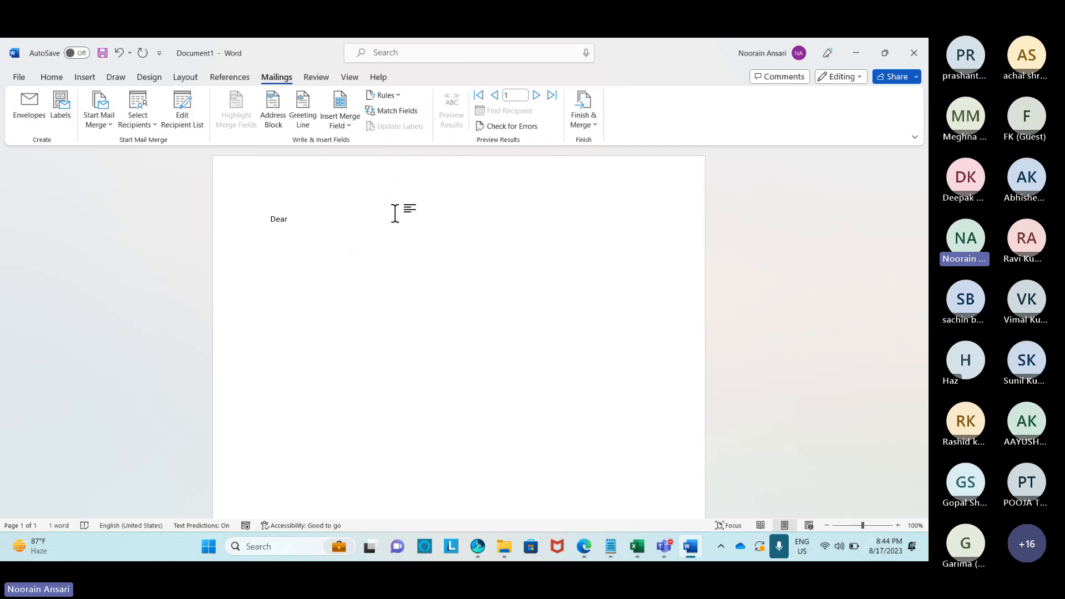
pyautogui.click(345, 128)
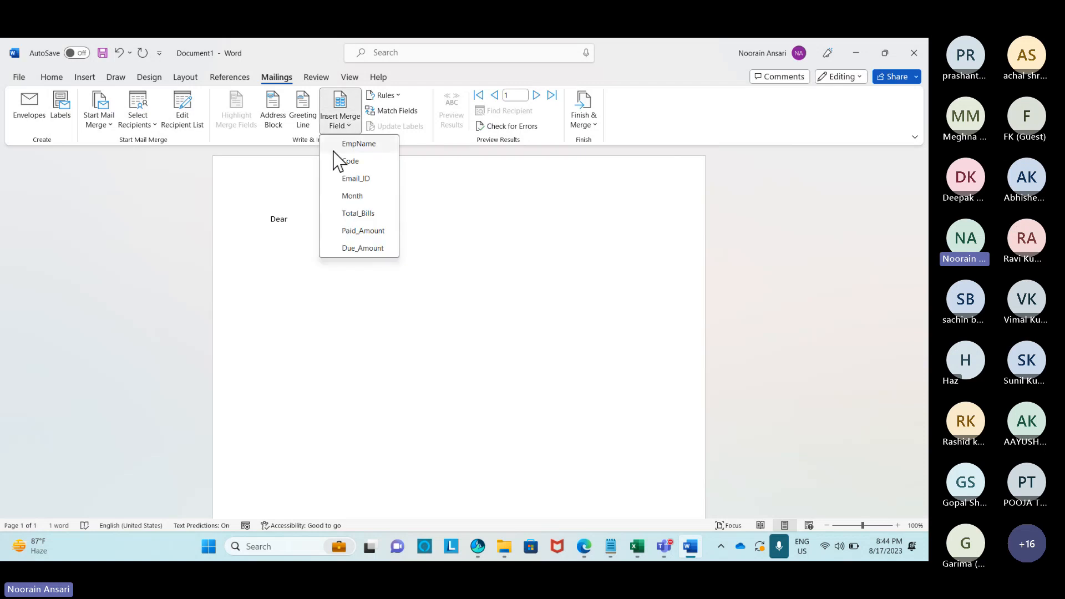
pyautogui.click(359, 146)
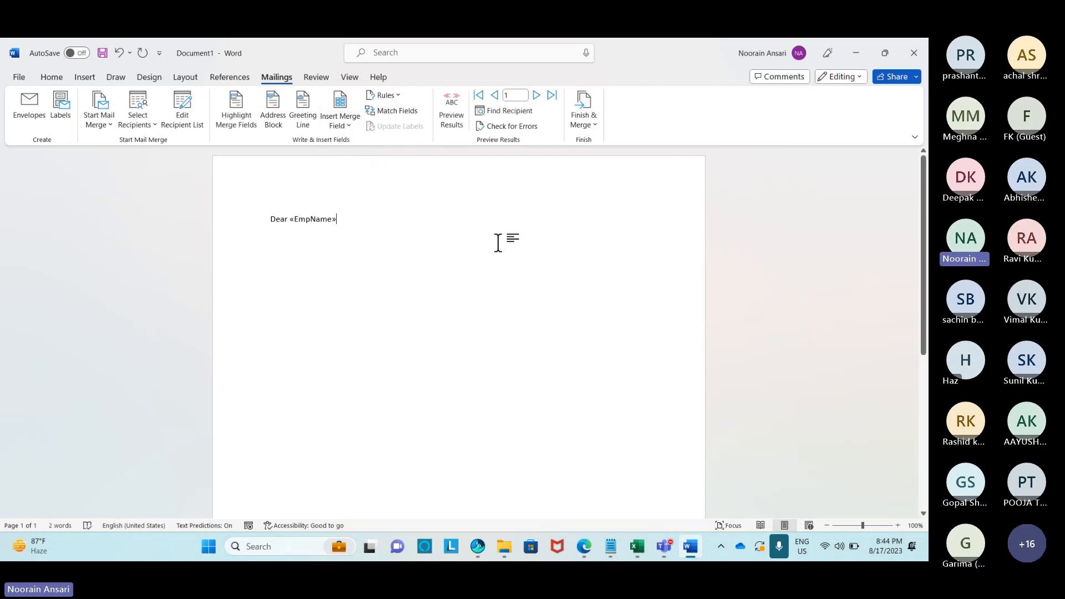
pyautogui.write(',')
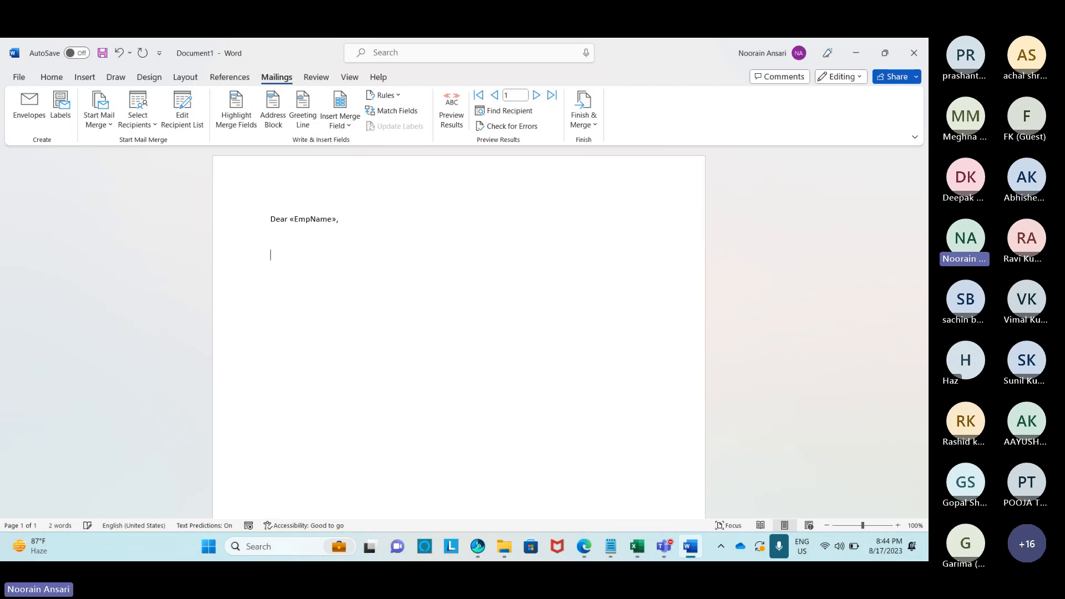
# Add 'Please find the pending Invoice details for the month Jul-2023.' and 'Details is as given below :'.
pyautogui.press('Return')
pyautogui.press('Return')
pyautogui.write('Please find t')
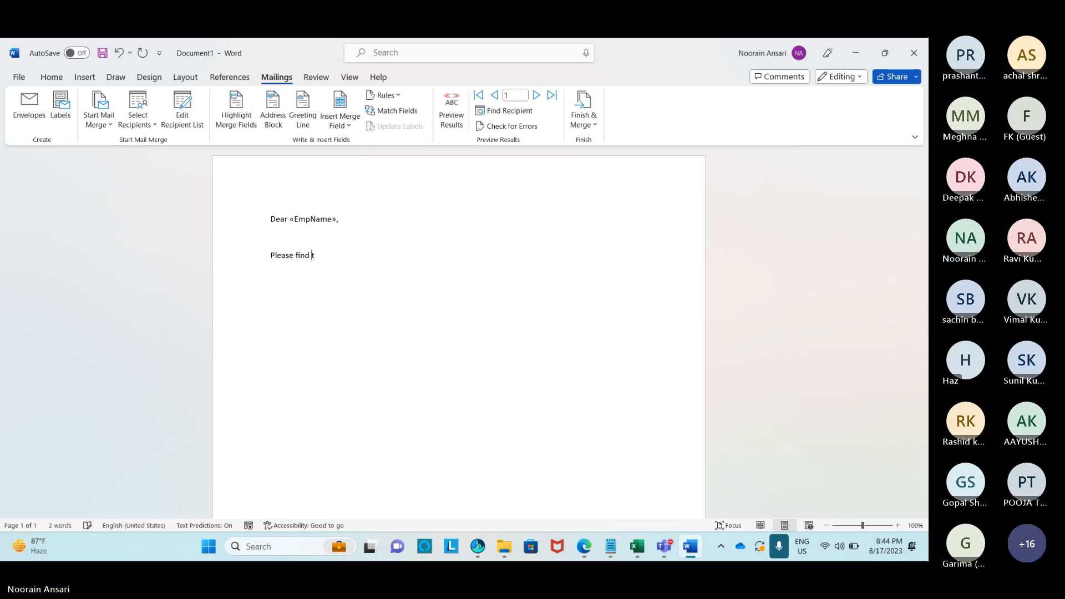
pyautogui.write('he pending Invoice ')
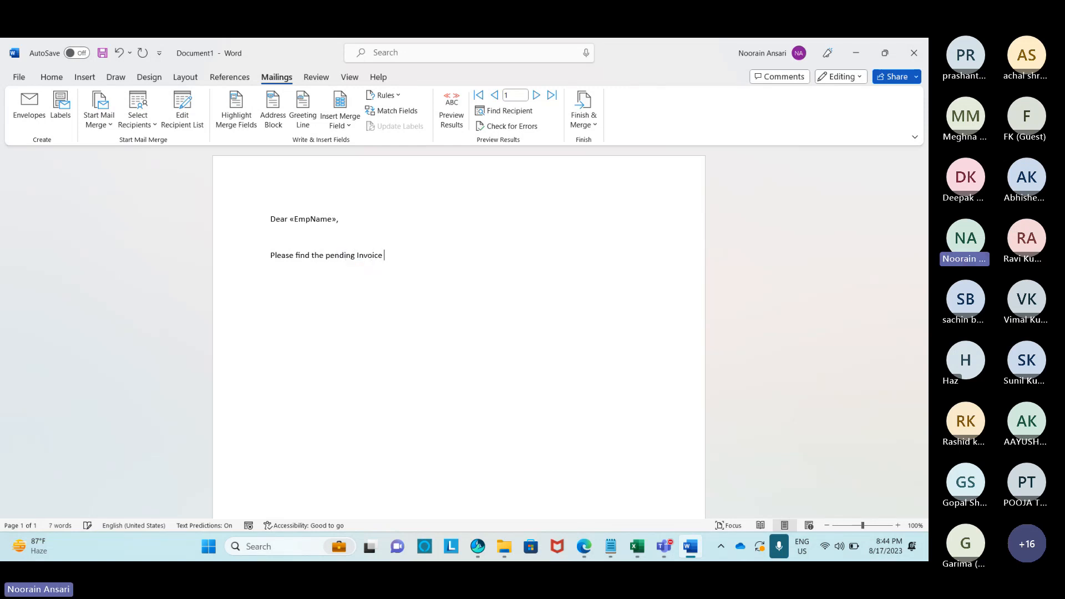
pyautogui.write('details for the month Jul')
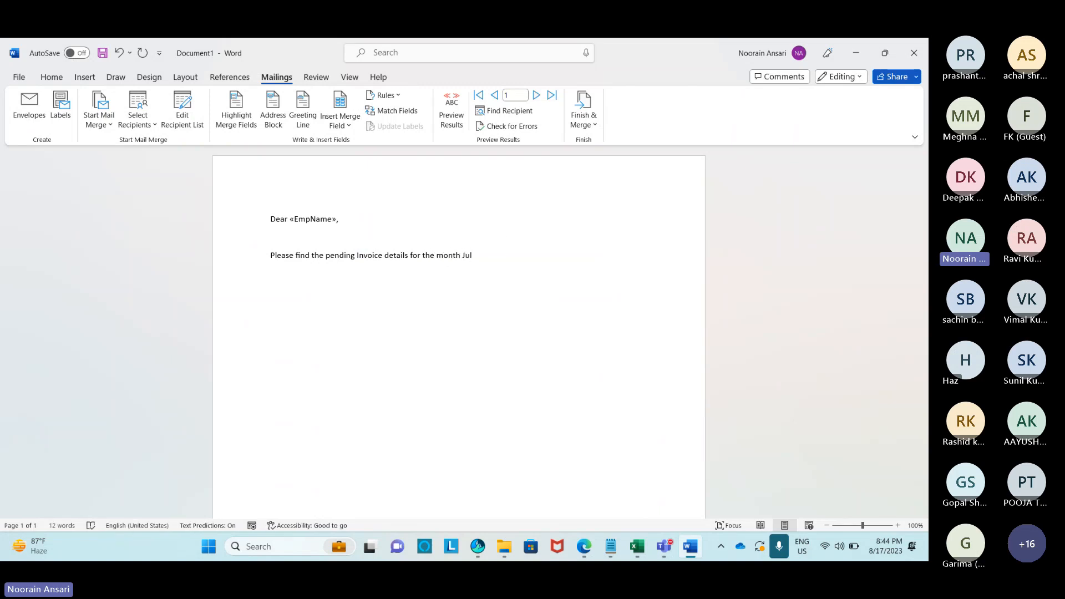
pyautogui.write('-2023.')
pyautogui.press('Return')
pyautogui.write('Details is as ')
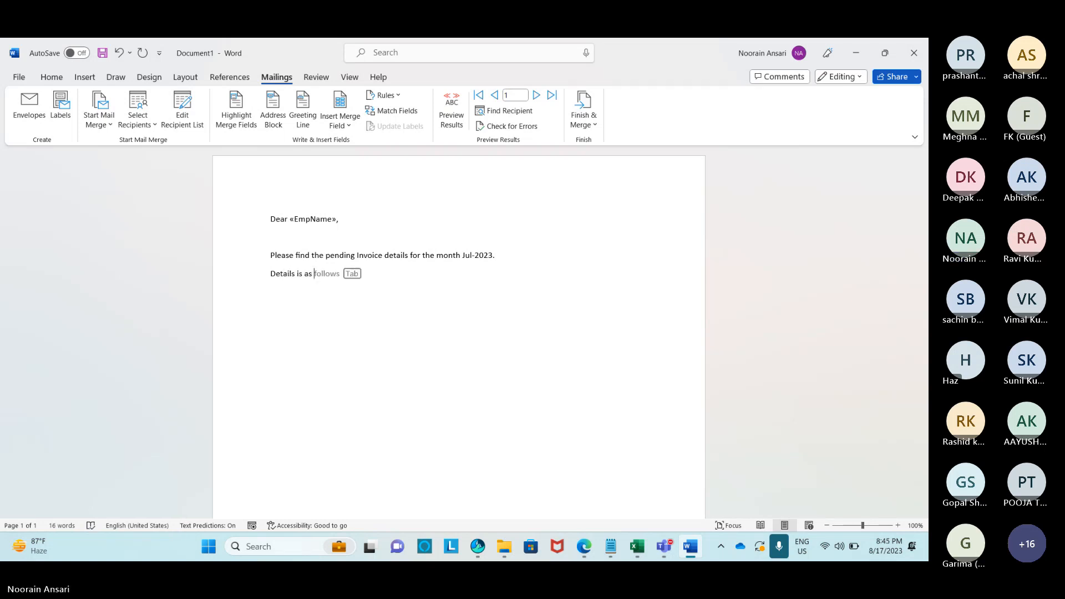
pyautogui.write('given below :')
pyautogui.press('Return')
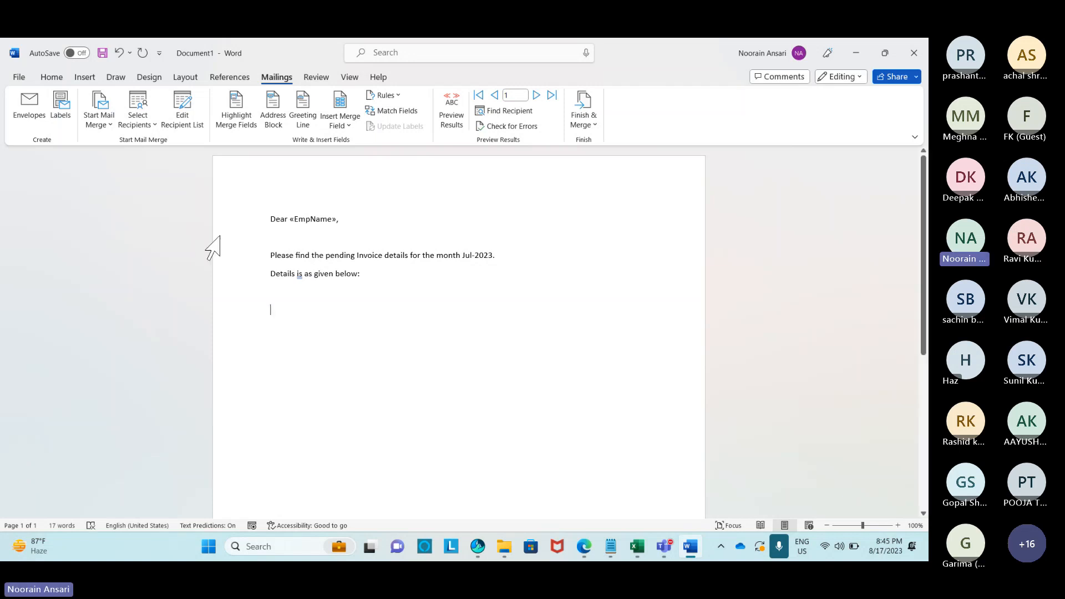
# Insert a six-column table below the details line.
pyautogui.click(84, 78)
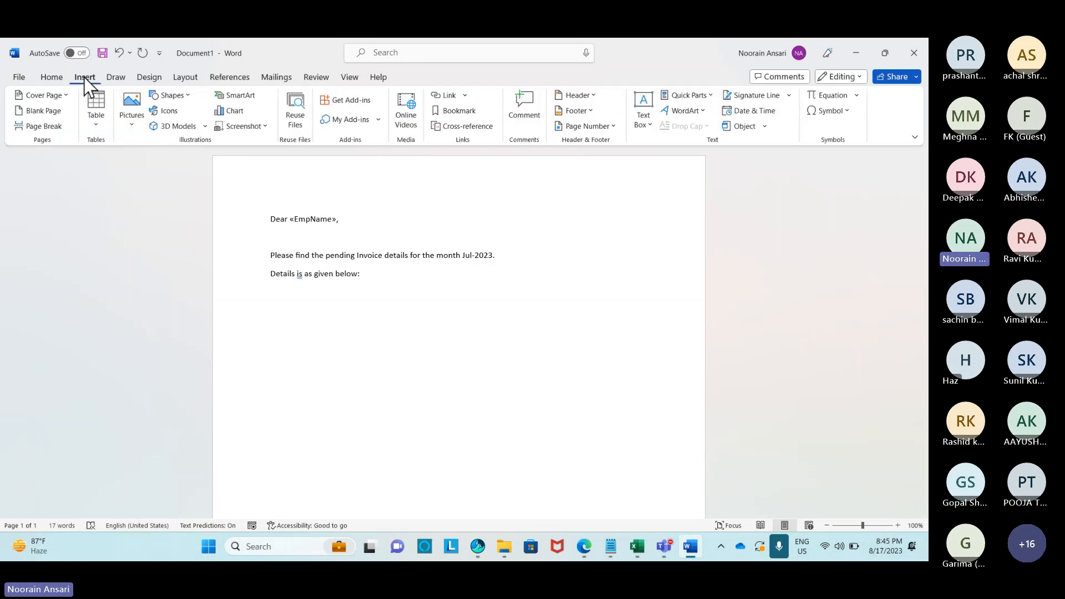
pyautogui.click(98, 132)
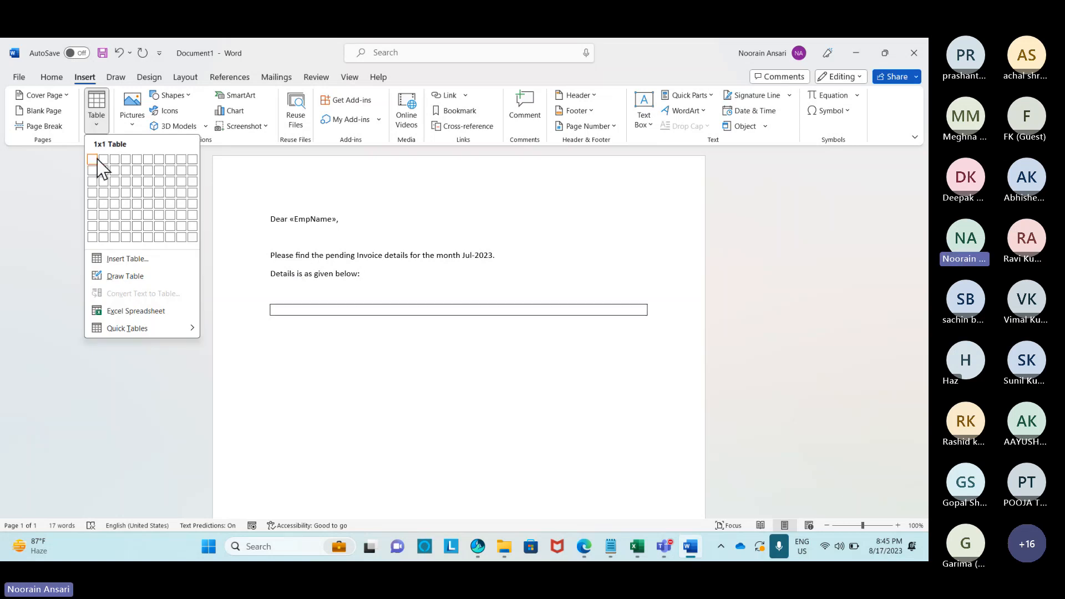
pyautogui.click(148, 162)
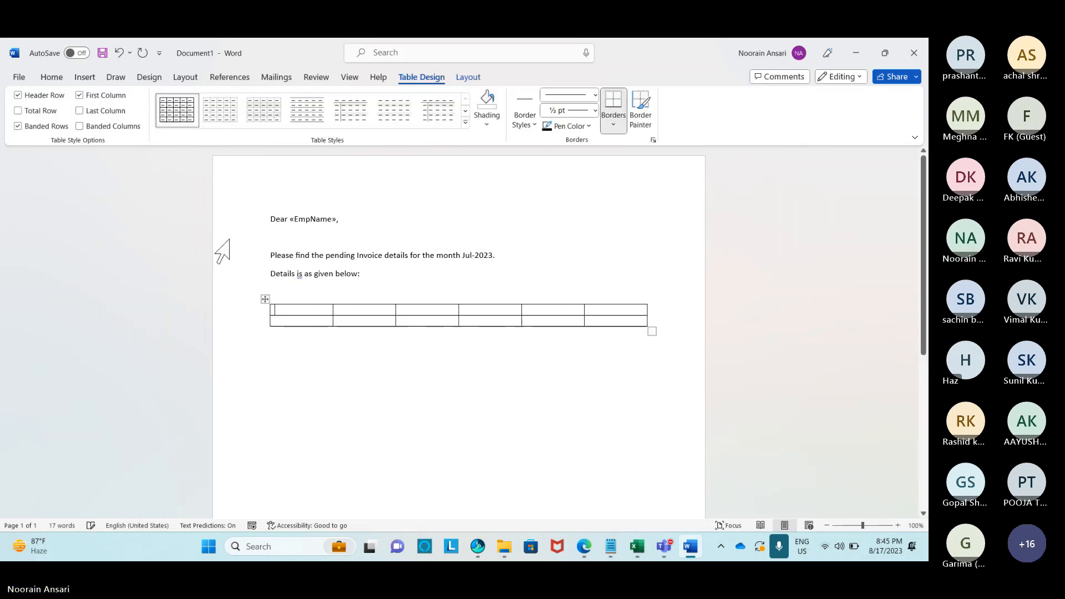
# Apply the blue grid table style to the table.
pyautogui.click(265, 300)
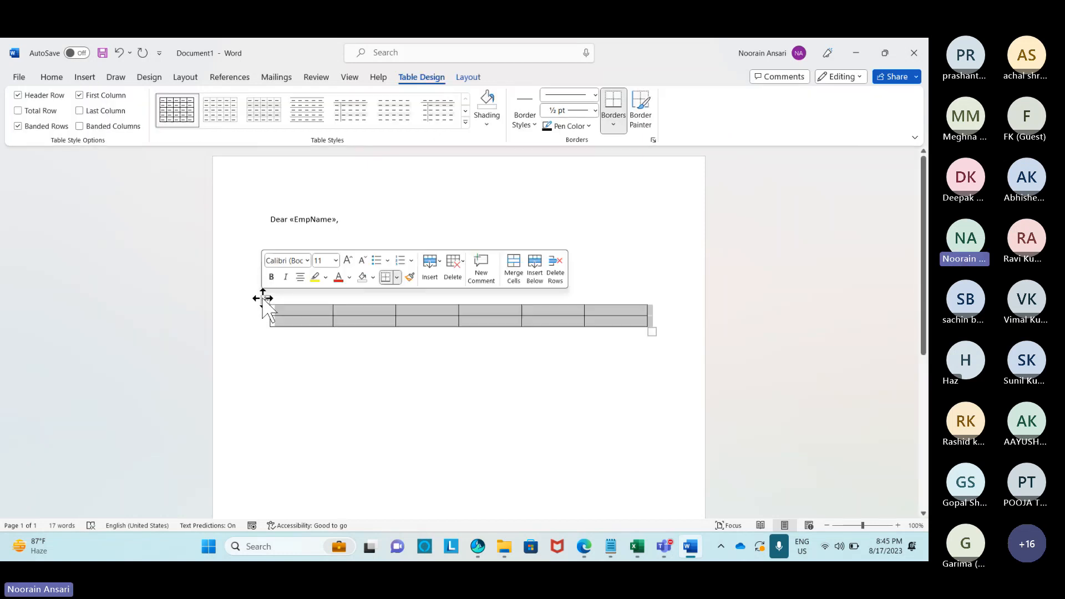
pyautogui.click(466, 121)
pyautogui.click(219, 326)
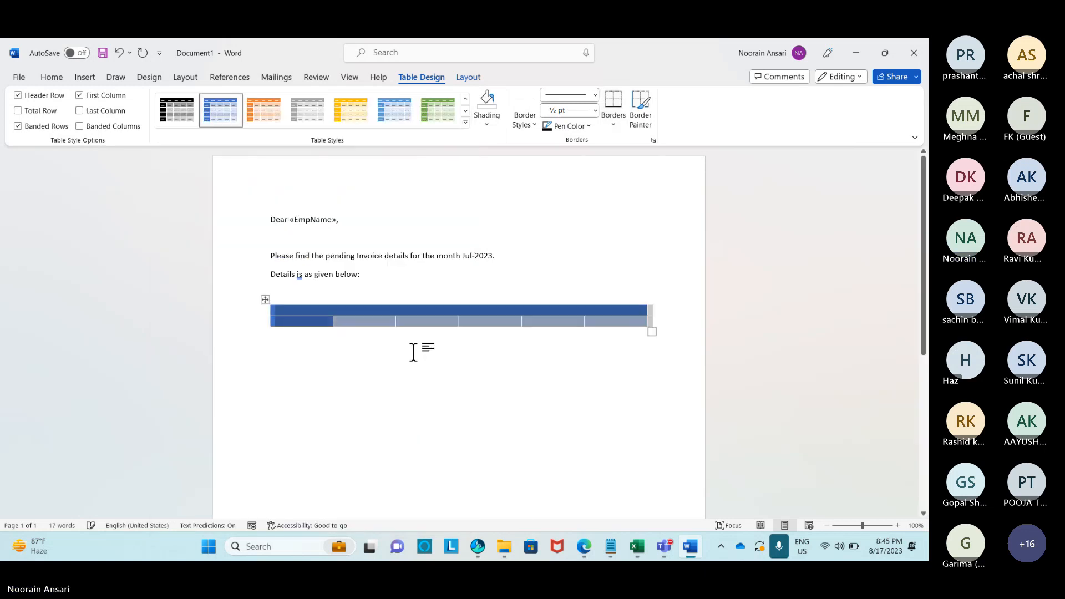
pyautogui.click(413, 352)
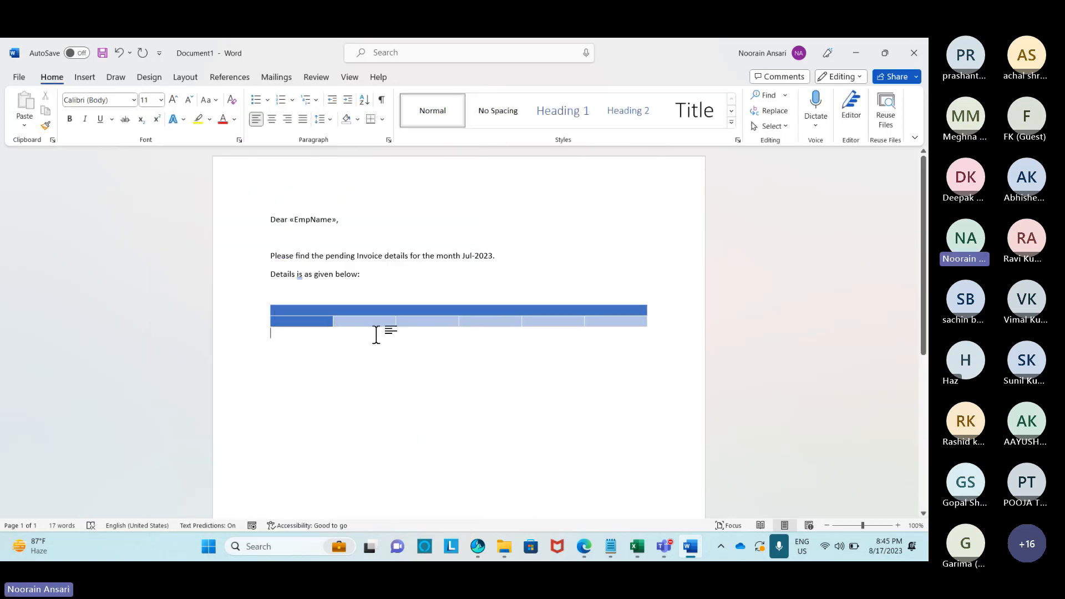
# Zoom to 135% and sign off below the table with 'Regards,' and 'Testing Mail'.
pyautogui.click(866, 526)
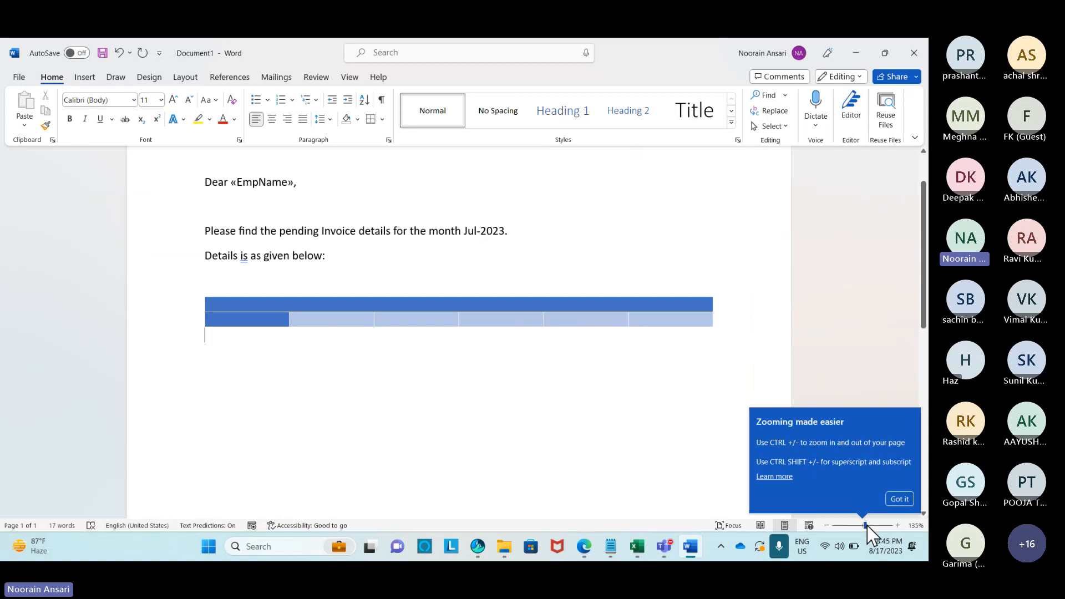
pyautogui.click(483, 441)
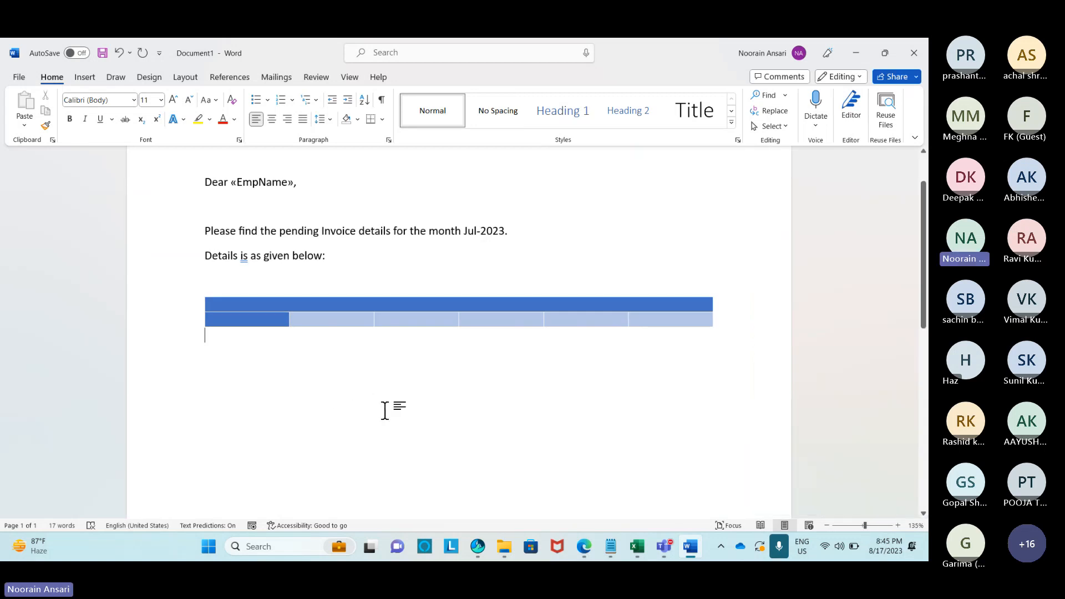
pyautogui.press('Return')
pyautogui.press('Return')
pyautogui.write('thanks')
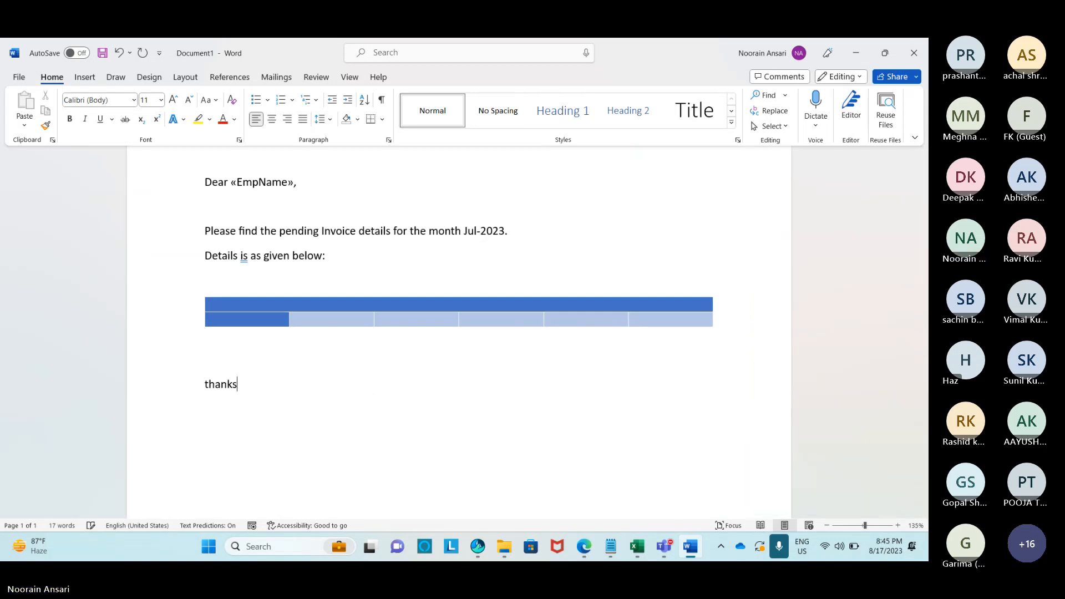
pyautogui.press('BackSpace')
pyautogui.press('BackSpace')
pyautogui.press('BackSpace')
pyautogui.press('BackSpace')
pyautogui.press('BackSpace')
pyautogui.press('BackSpace')
pyautogui.press('capslock')
pyautogui.press('capslock')
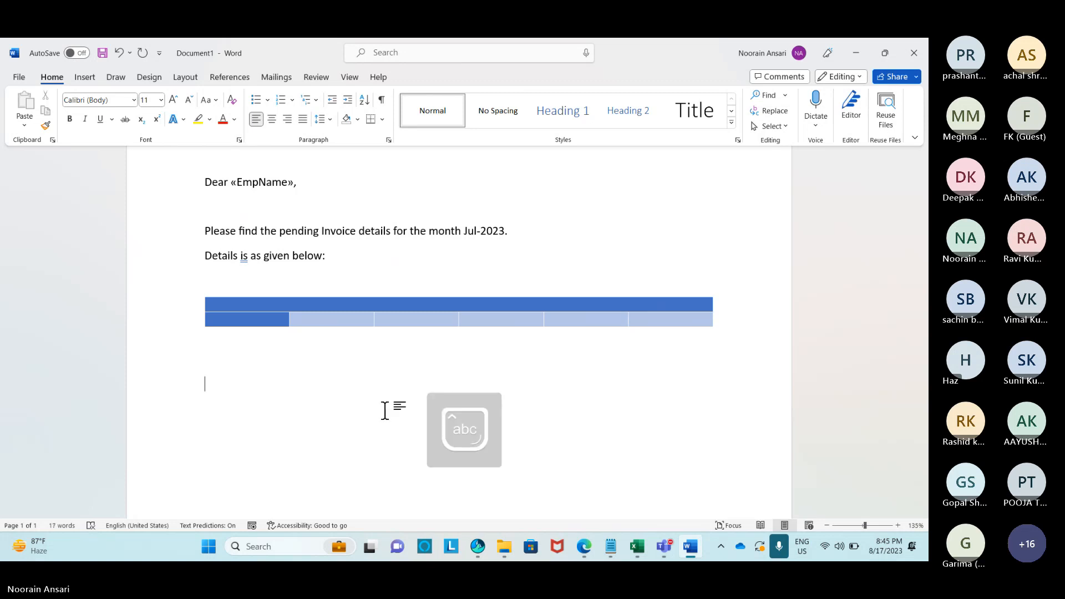
pyautogui.write('Thank')
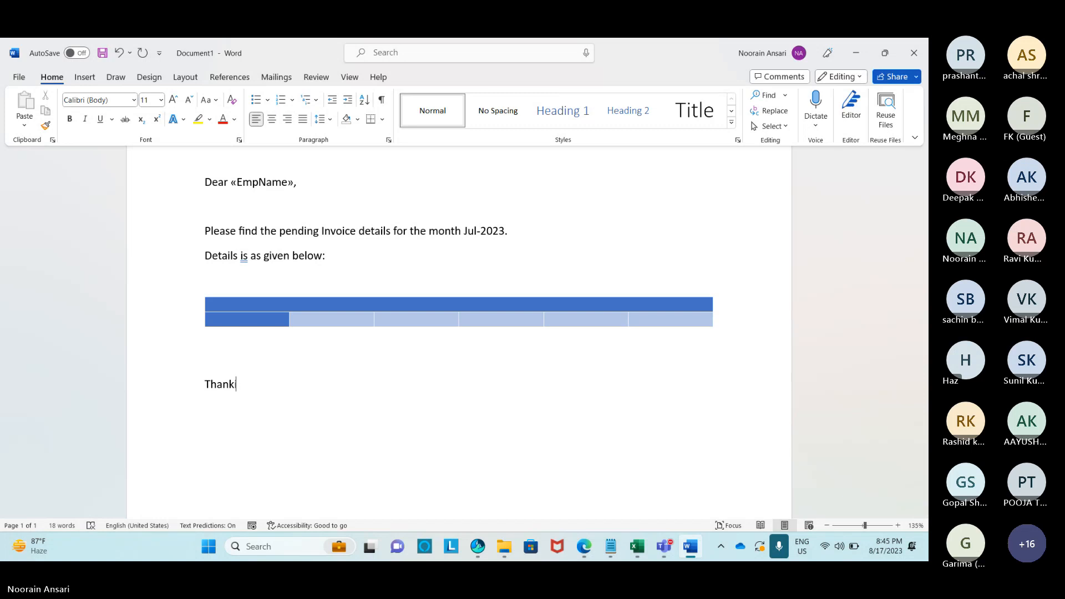
pyautogui.write('sing yo')
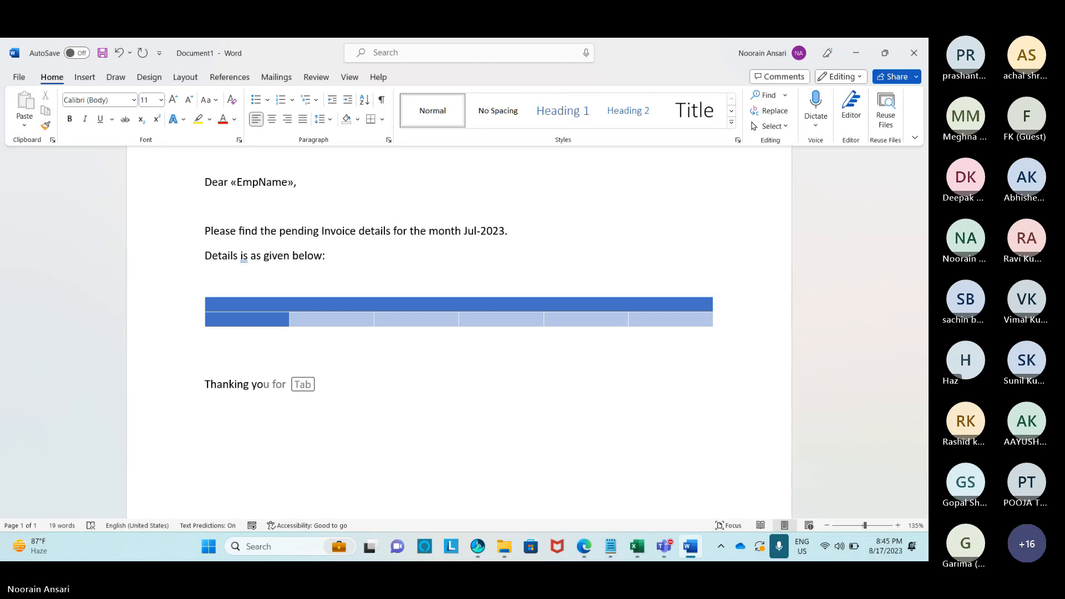
pyautogui.press('Tab')
pyautogui.press('BackSpace')
pyautogui.press('BackSpace')
pyautogui.press('BackSpace')
pyautogui.press('BackSpace')
pyautogui.press('BackSpace')
pyautogui.press('BackSpace')
pyautogui.press('BackSpace')
pyautogui.press('BackSpace')
pyautogui.press('BackSpace')
pyautogui.press('BackSpace')
pyautogui.press('BackSpace')
pyautogui.press('BackSpace')
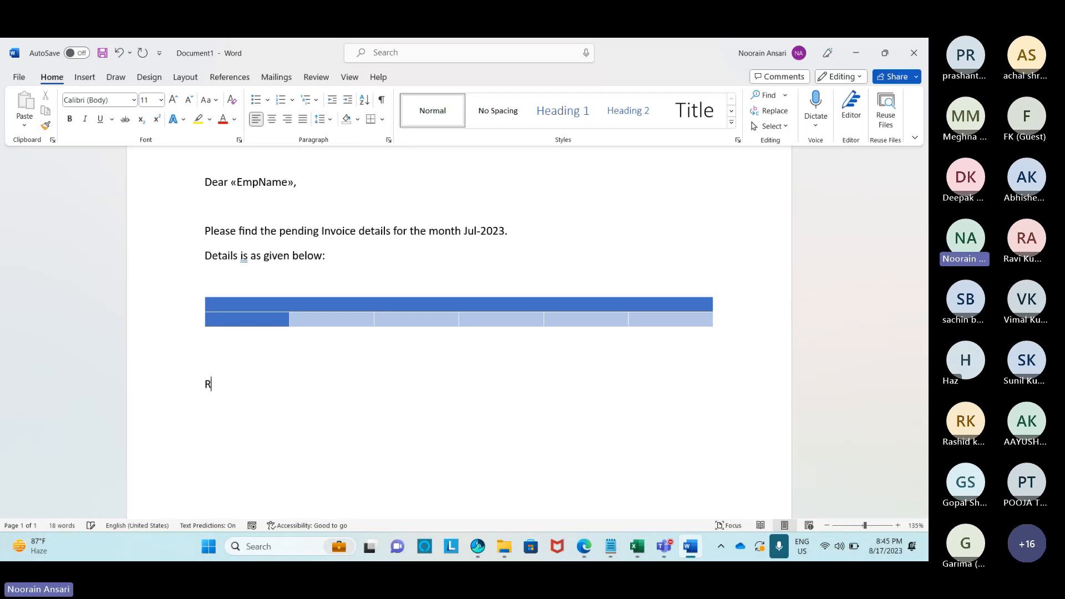
pyautogui.write('ds, ')
pyautogui.write('Testi')
pyautogui.write('ng Mail')
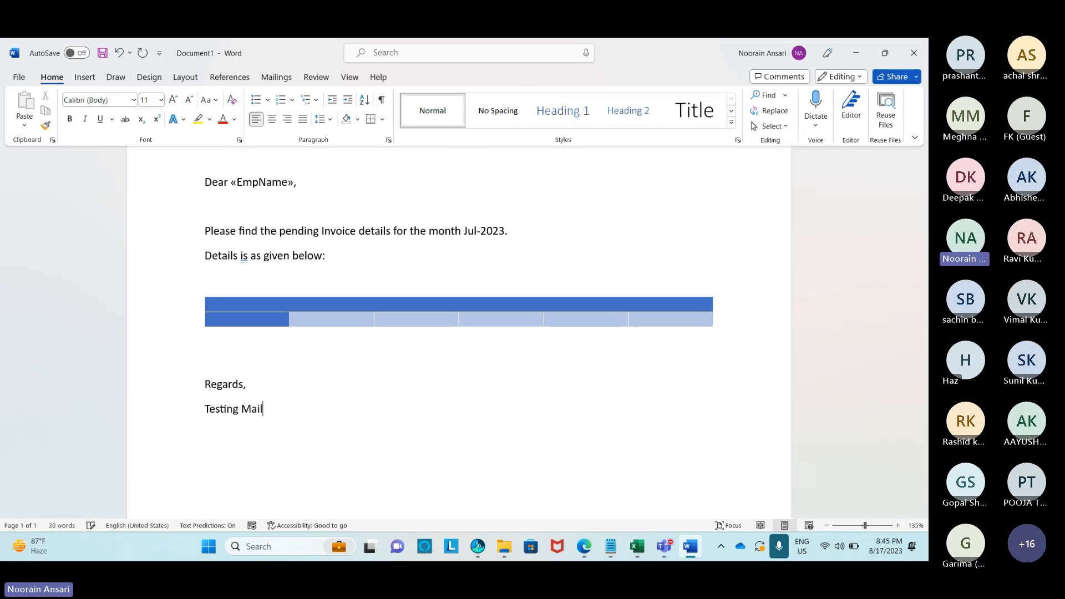
# Type the headers EmpName, Code and Total Bill into the first three cells.
pyautogui.click(235, 337)
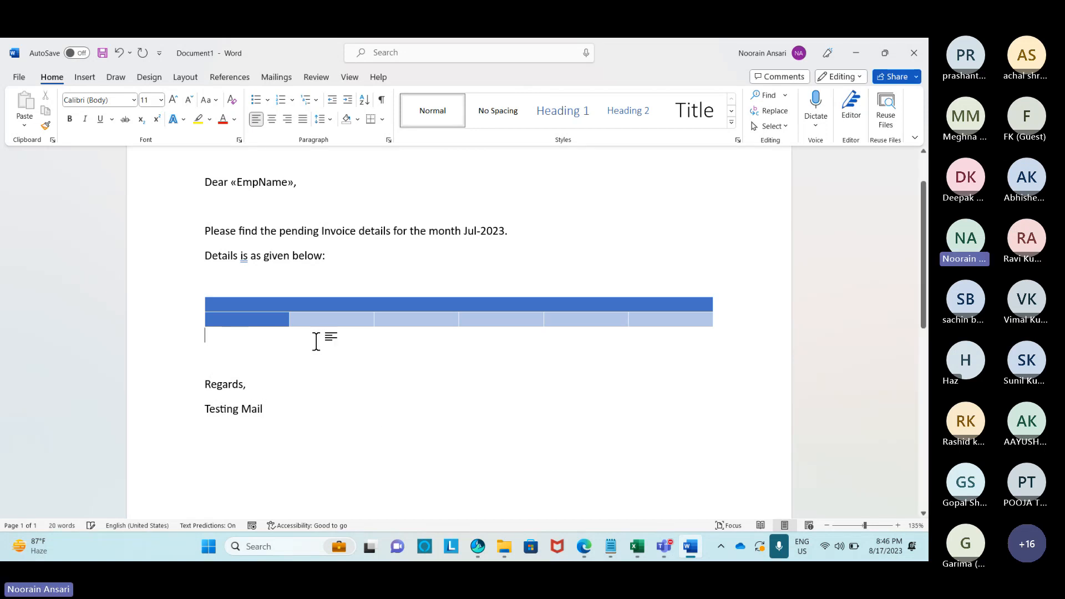
pyautogui.click(237, 305)
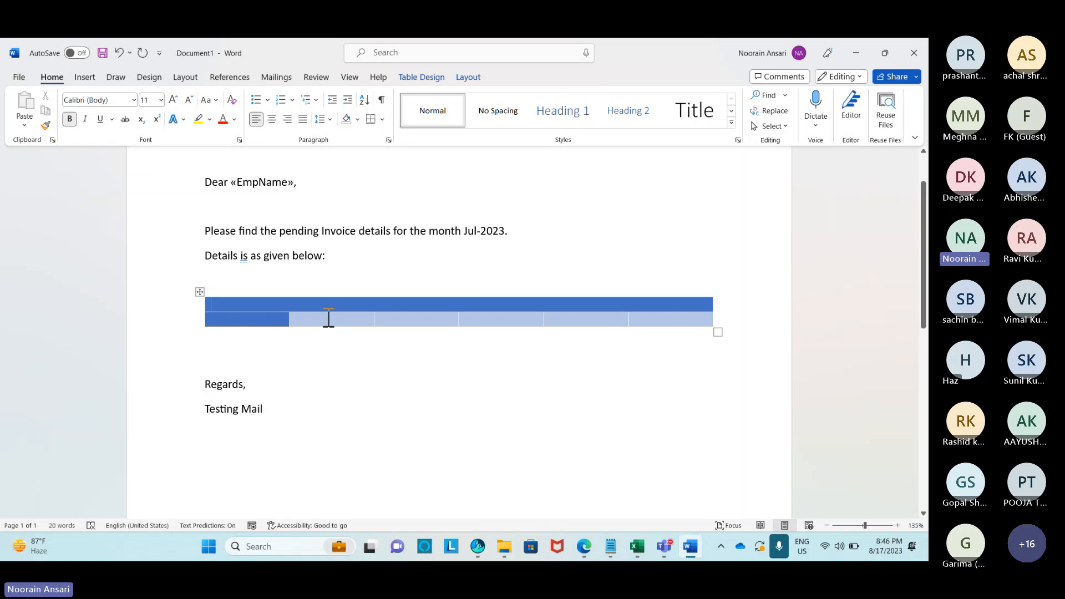
pyautogui.write('EmpN')
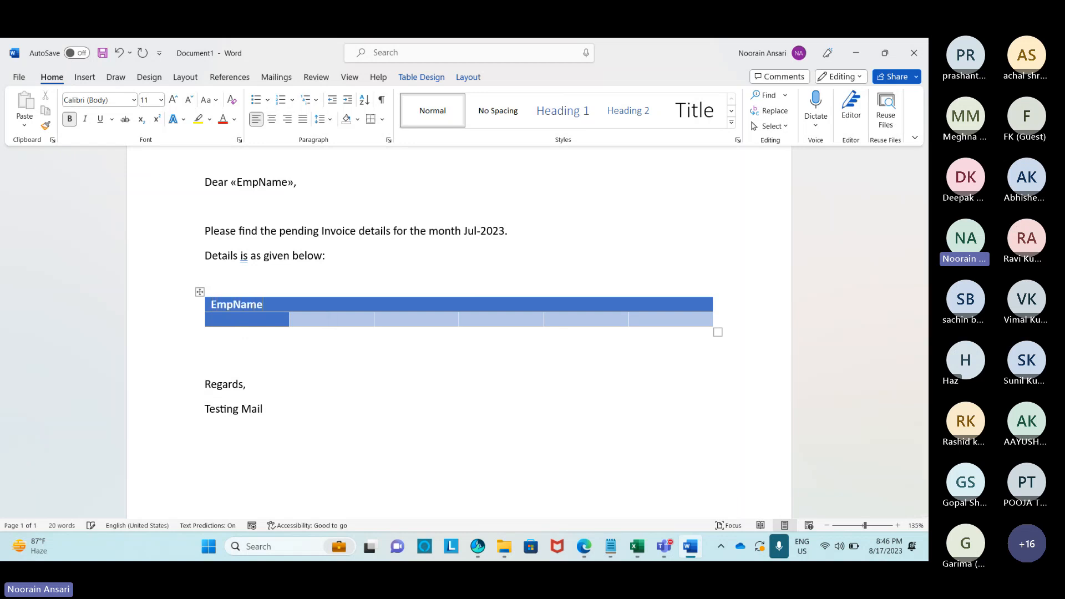
pyautogui.write('ame')
pyautogui.press('Tab')
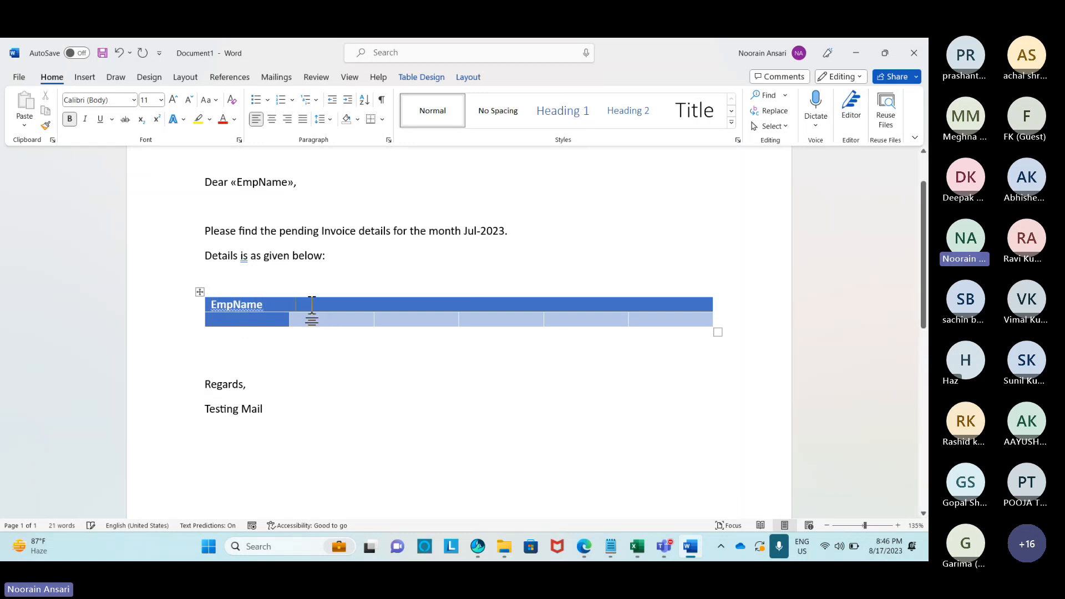
pyautogui.write('Cod')
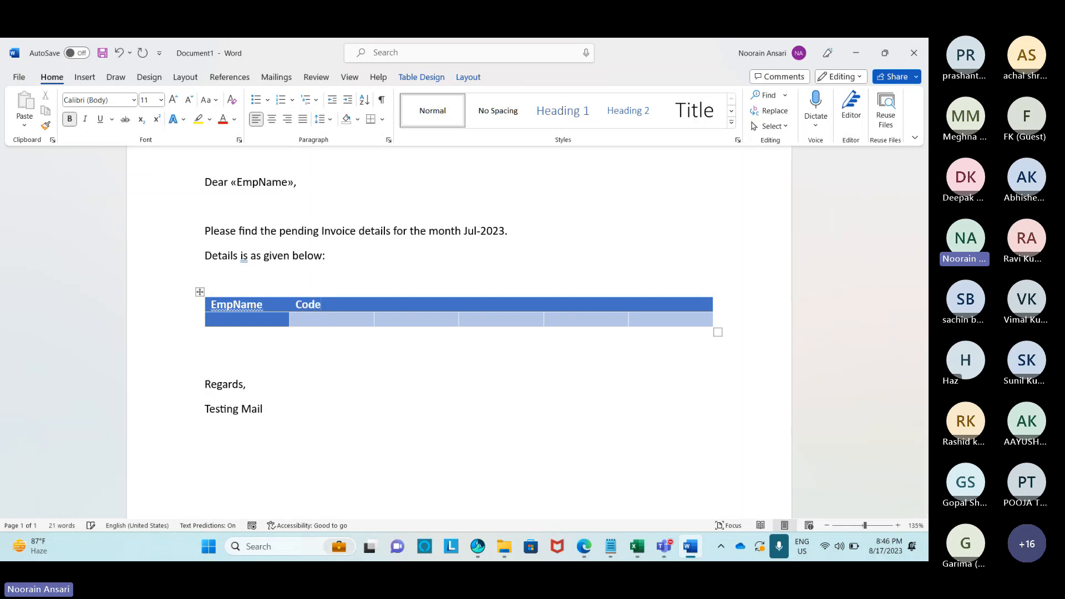
pyautogui.write('e')
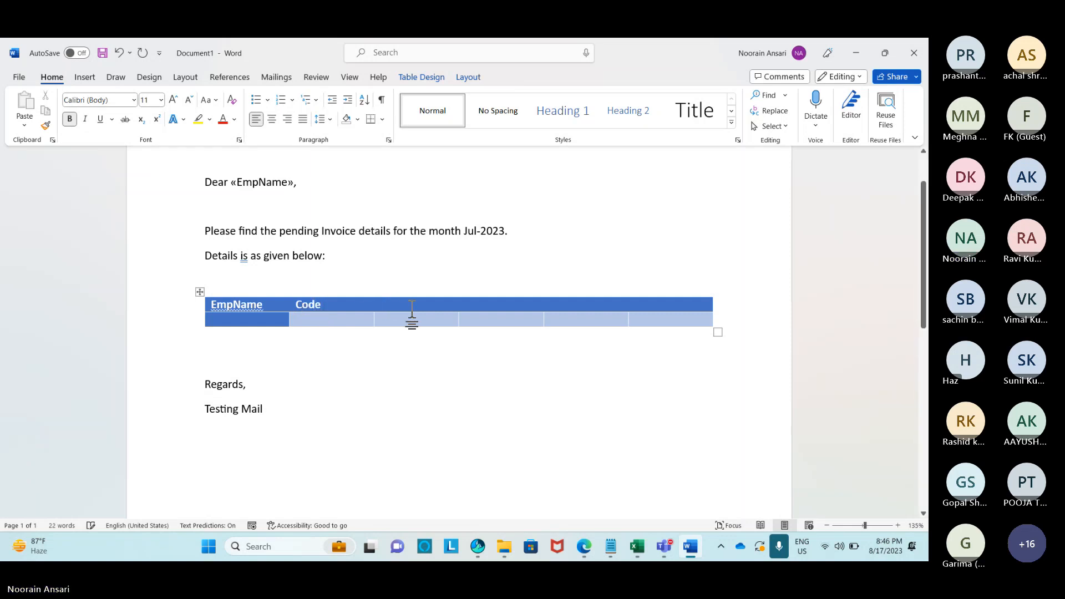
pyautogui.press('Tab')
pyautogui.write('Total Bi')
pyautogui.press('BackSpace')
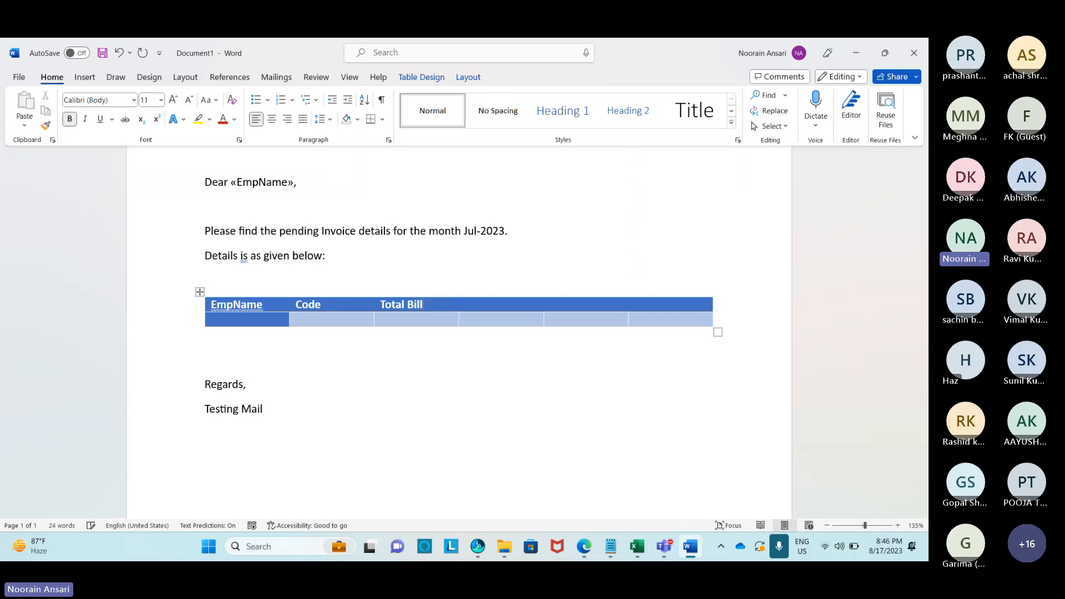
# Fill the remaining headers Paid Amount, Due Amount and Month.
pyautogui.click(499, 306)
pyautogui.write('Paid Amount')
pyautogui.click(571, 306)
pyautogui.write('Due Amount')
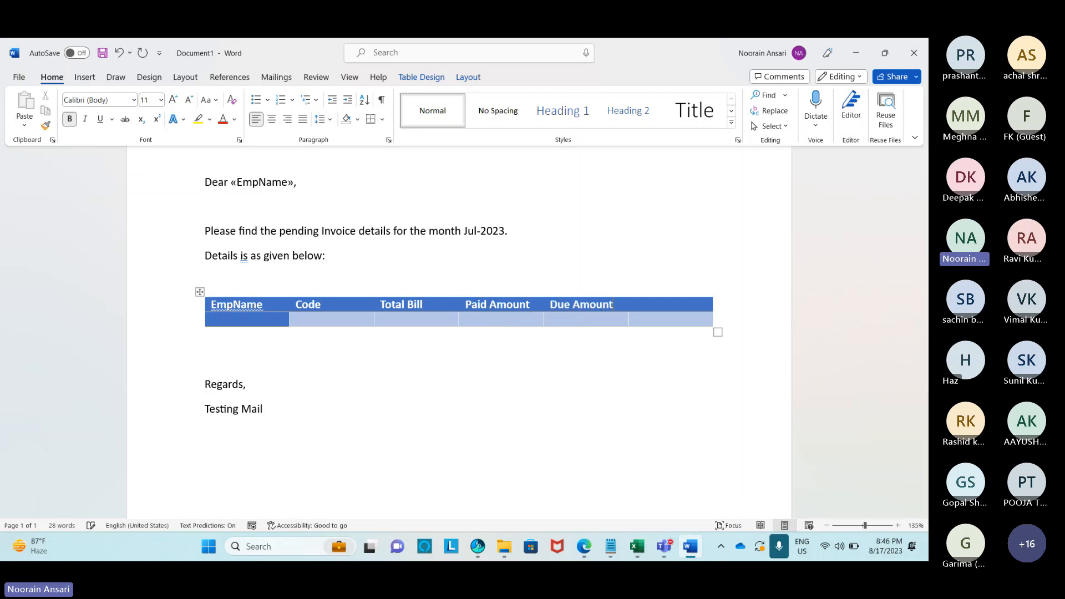
pyautogui.click(660, 309)
pyautogui.write('Month')
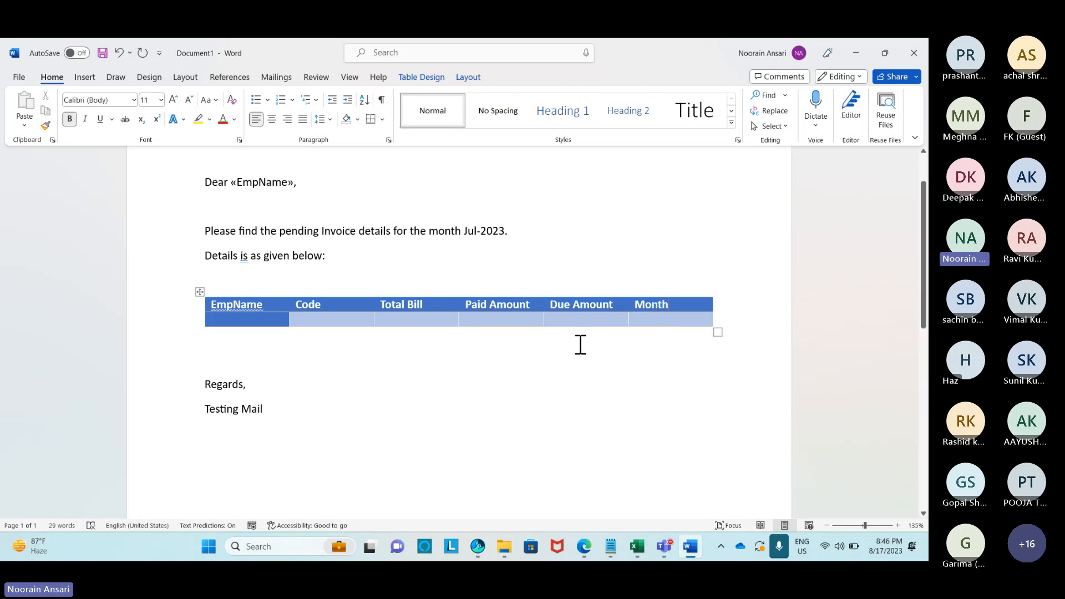
pyautogui.click(467, 390)
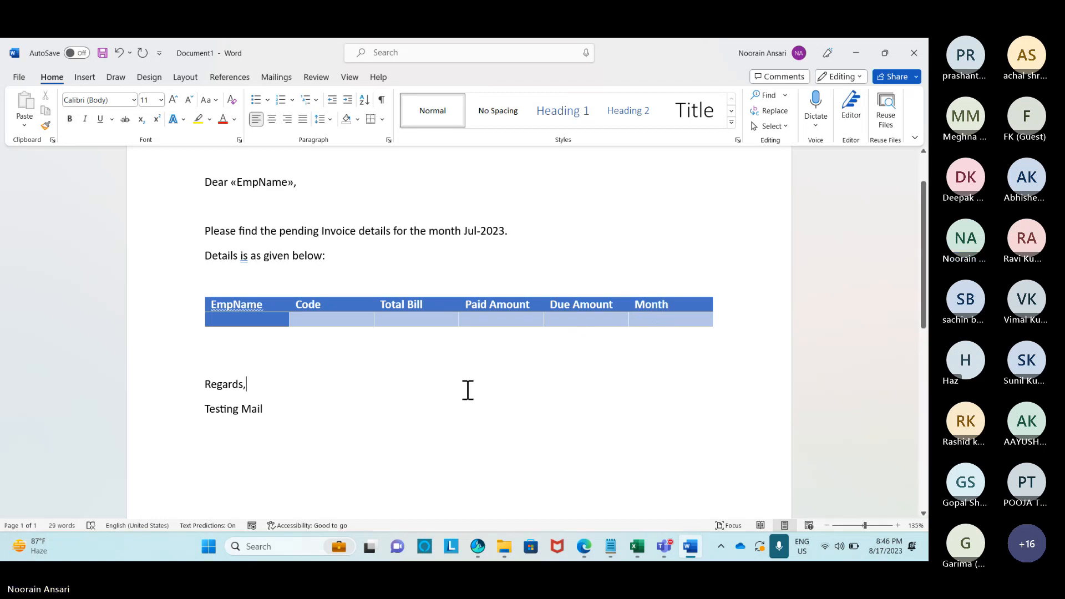
# Insert the EmpName, Code and Total_Bills merge fields into the first three data cells.
pyautogui.click(246, 321)
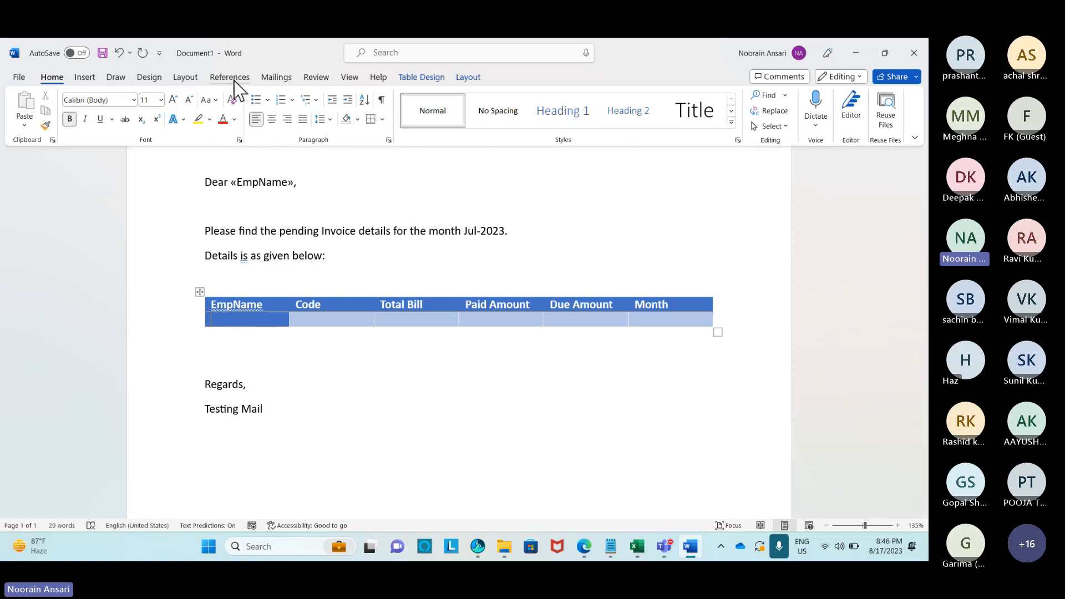
pyautogui.click(275, 77)
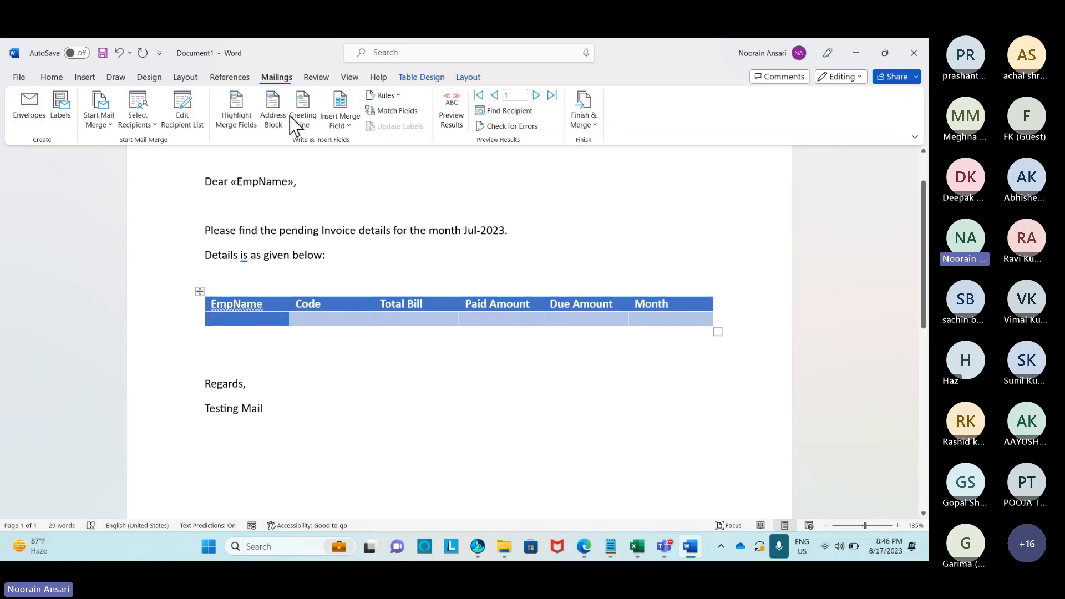
pyautogui.click(349, 126)
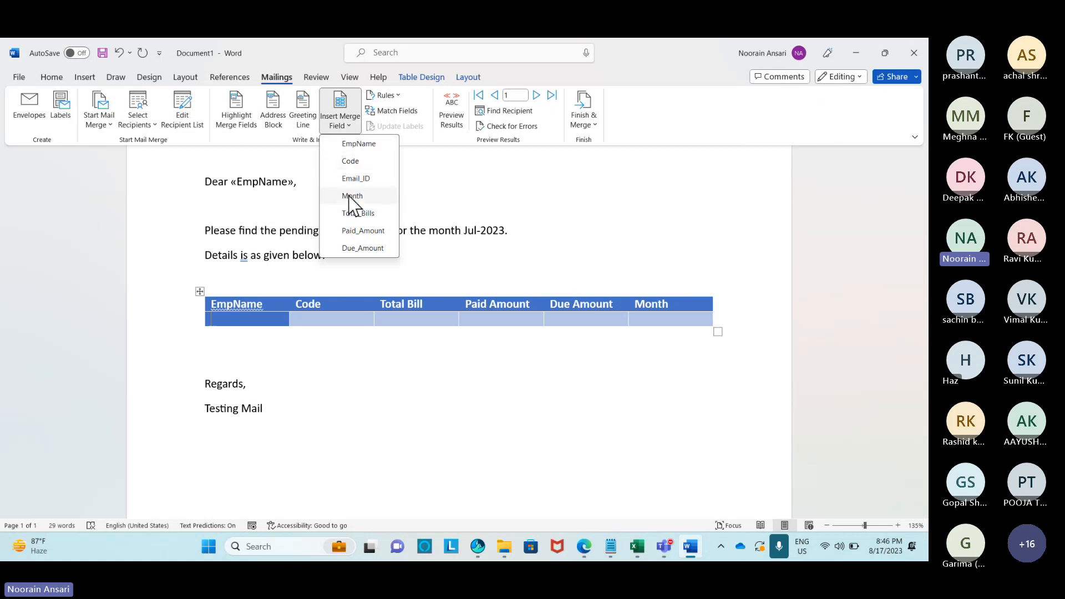
pyautogui.click(361, 143)
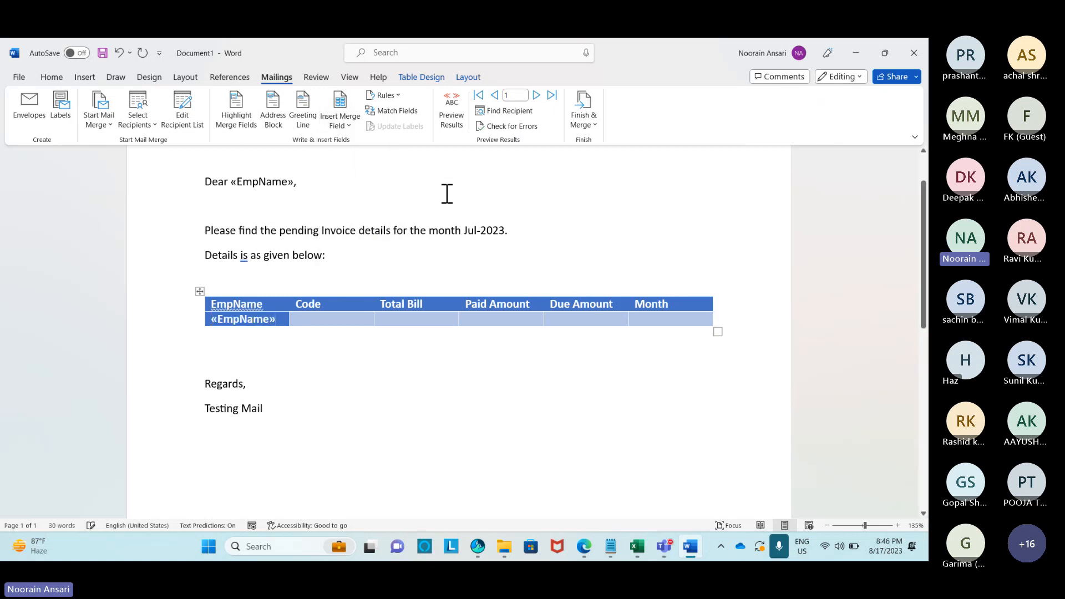
pyautogui.click(346, 126)
pyautogui.click(350, 162)
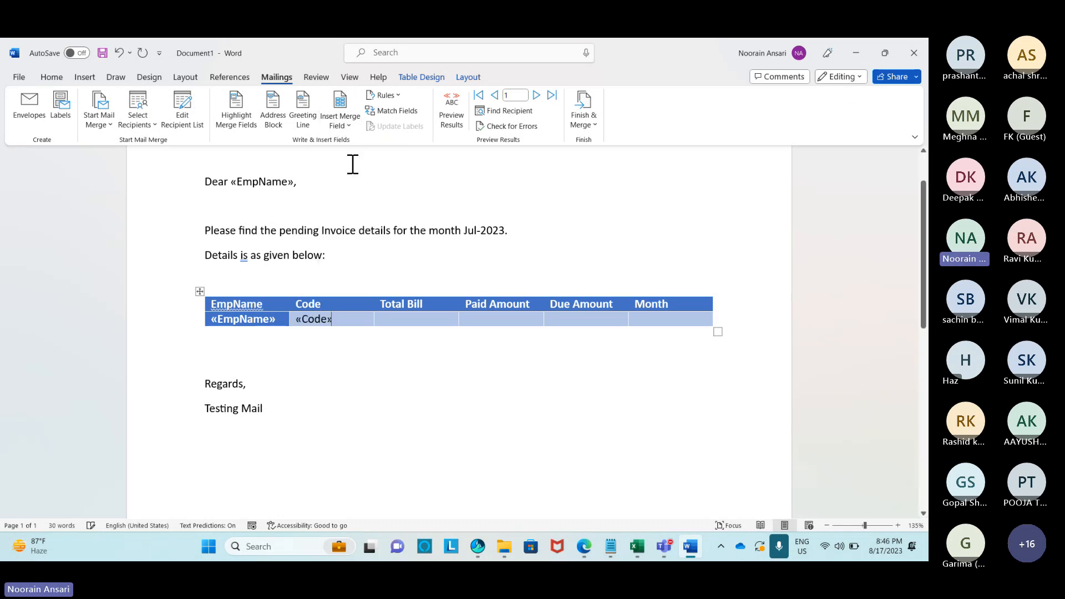
pyautogui.click(405, 321)
pyautogui.click(346, 125)
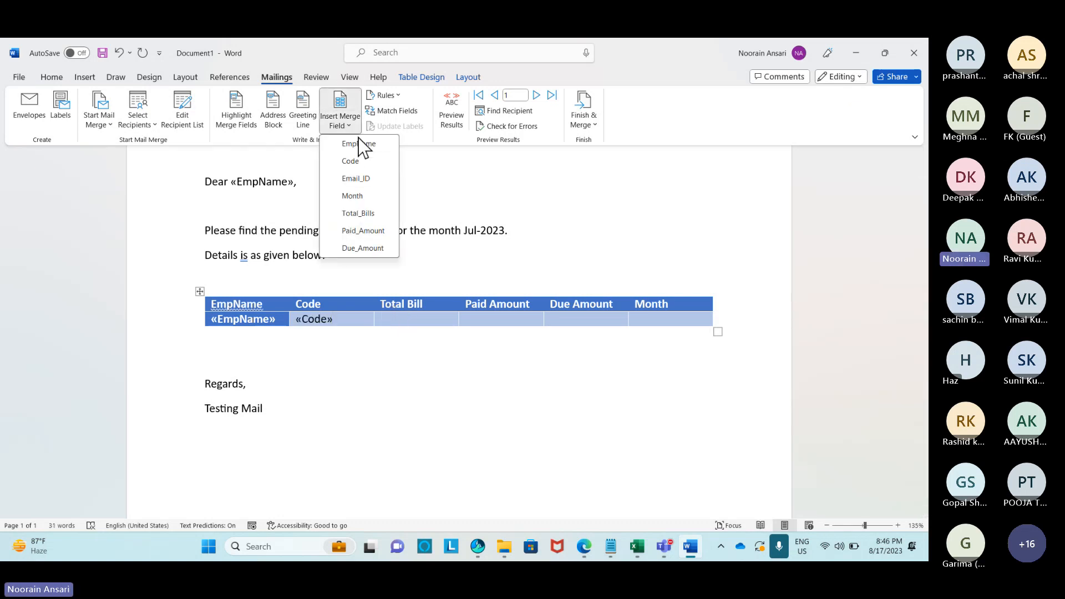
pyautogui.click(367, 214)
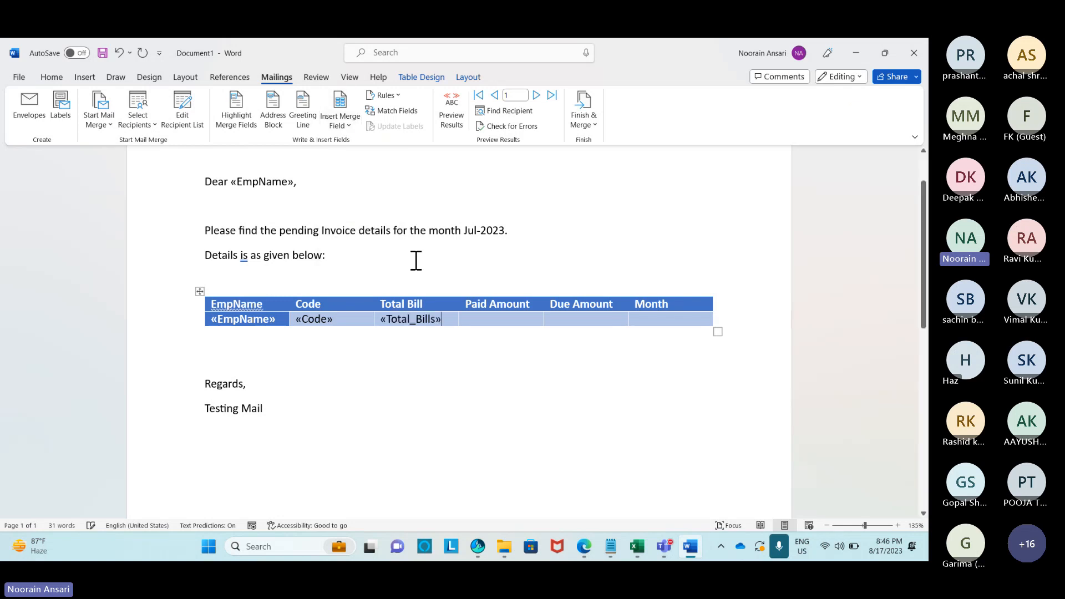
# Insert the Paid_Amount, Due_Amount and Month merge fields into the remaining data cells.
pyautogui.click(498, 323)
pyautogui.click(341, 122)
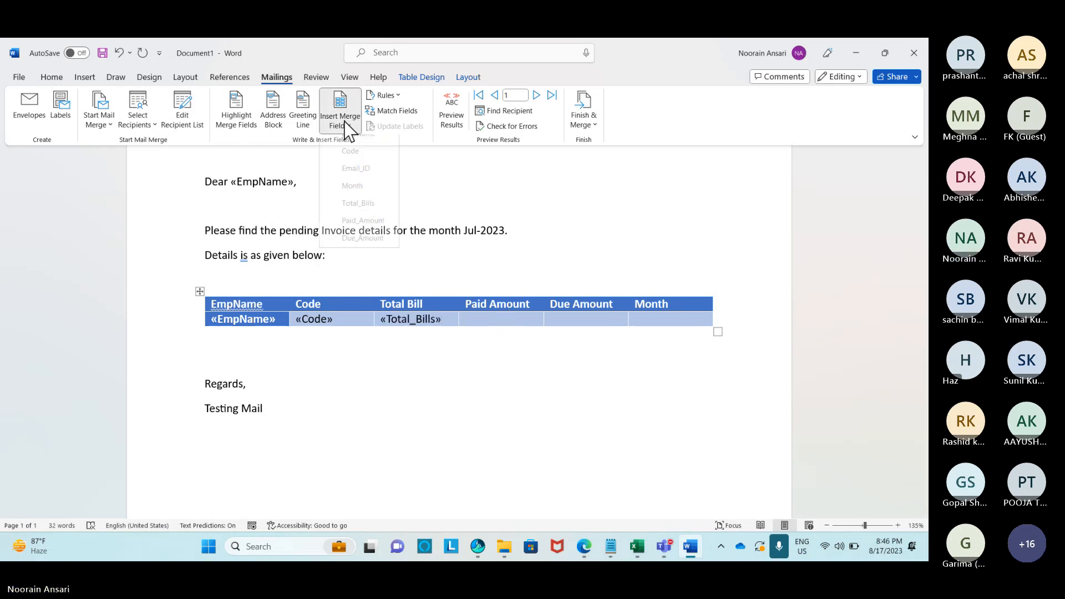
pyautogui.click(361, 231)
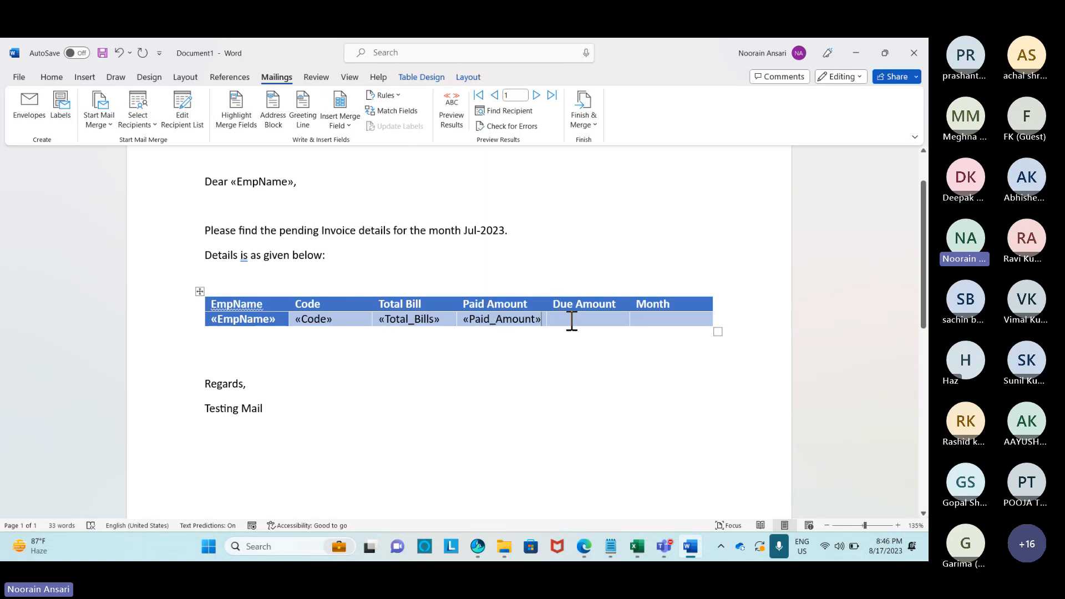
pyautogui.click(573, 321)
pyautogui.click(340, 102)
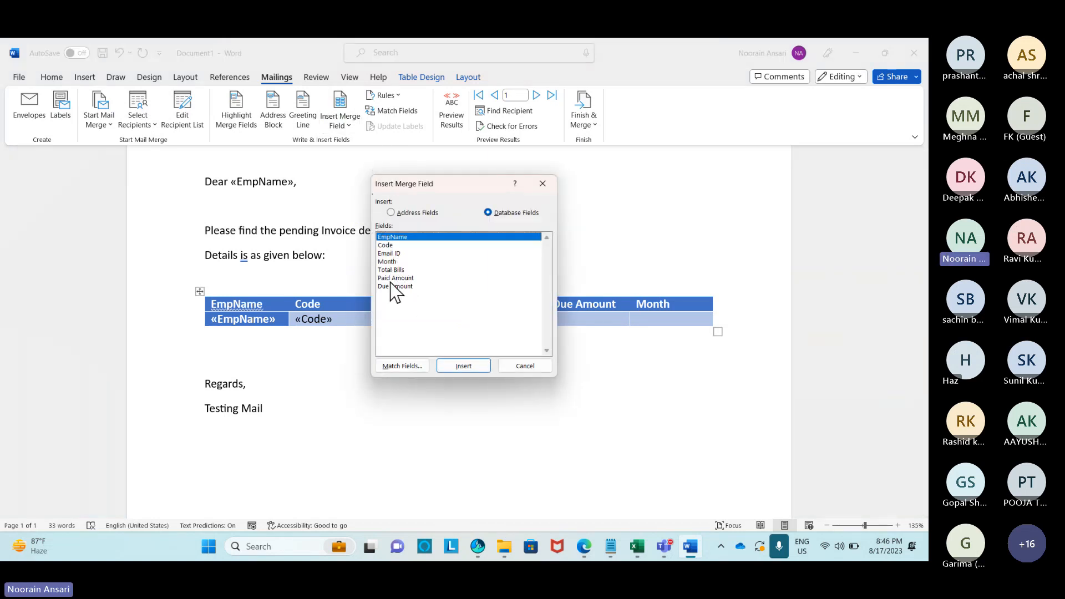
pyautogui.click(433, 332)
pyautogui.click(480, 369)
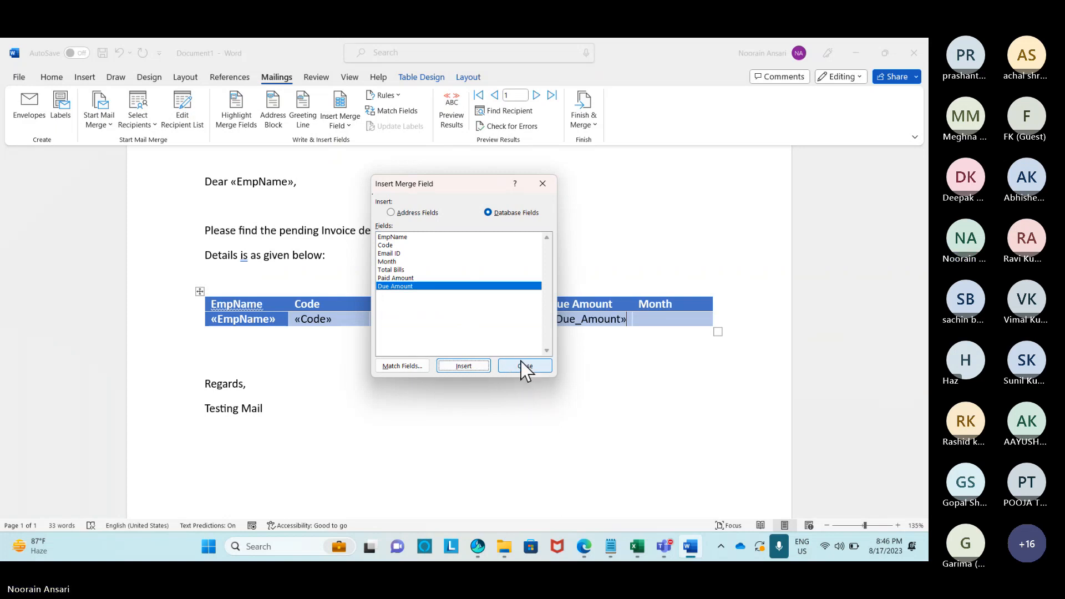
pyautogui.click(524, 366)
pyautogui.click(661, 320)
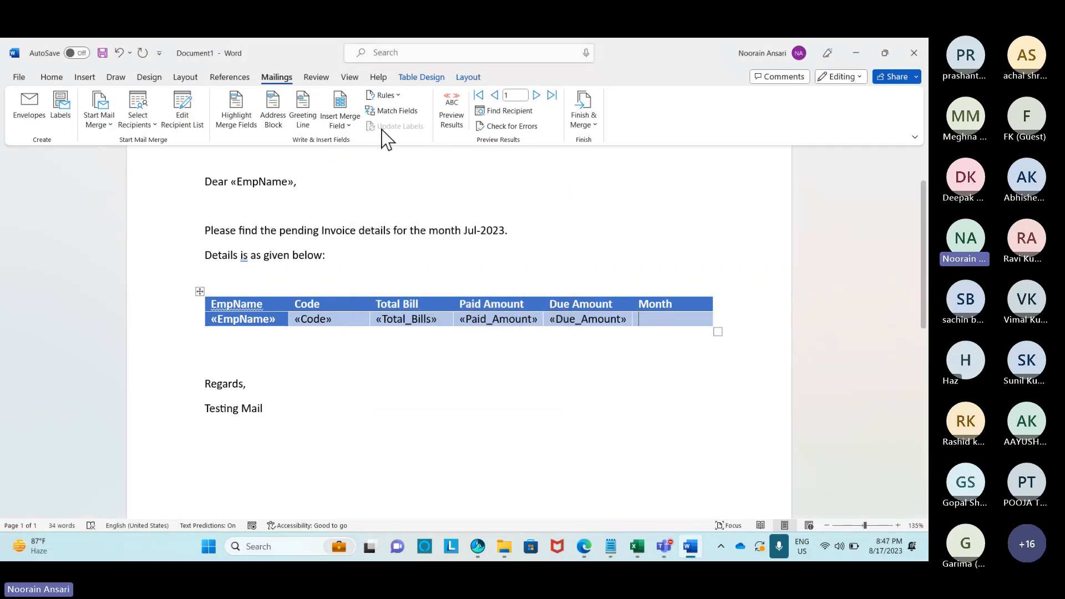
pyautogui.click(343, 127)
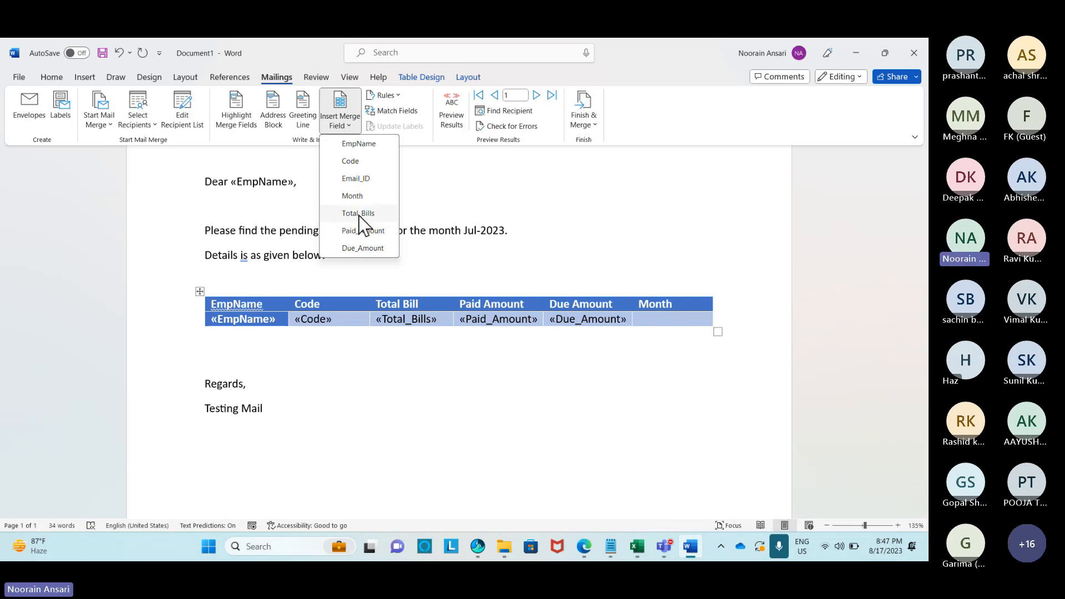
pyautogui.click(353, 197)
pyautogui.click(435, 364)
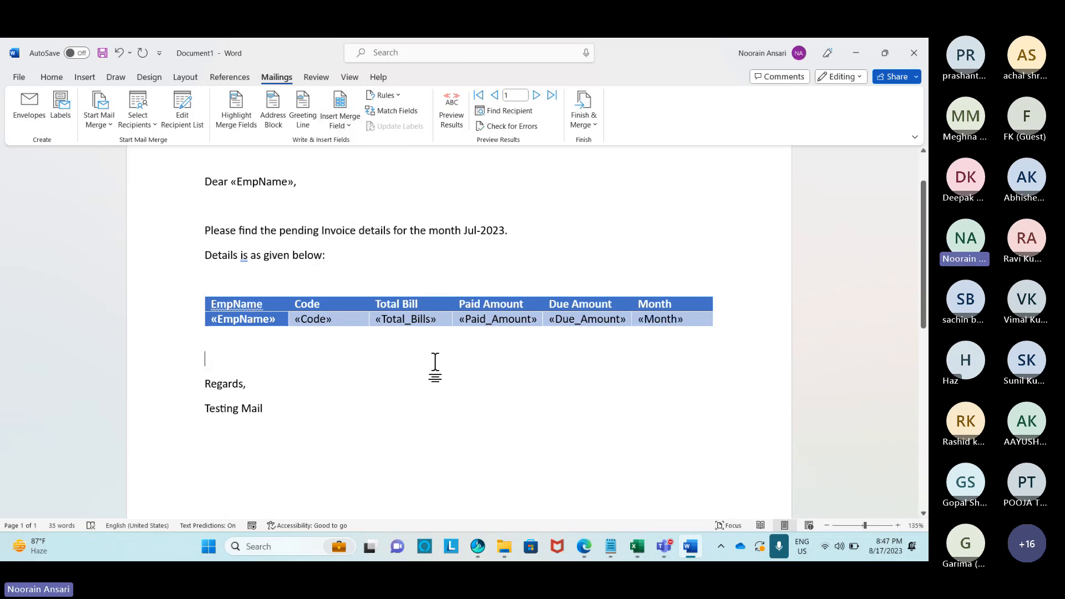
pyautogui.scroll(1, 437, 291)
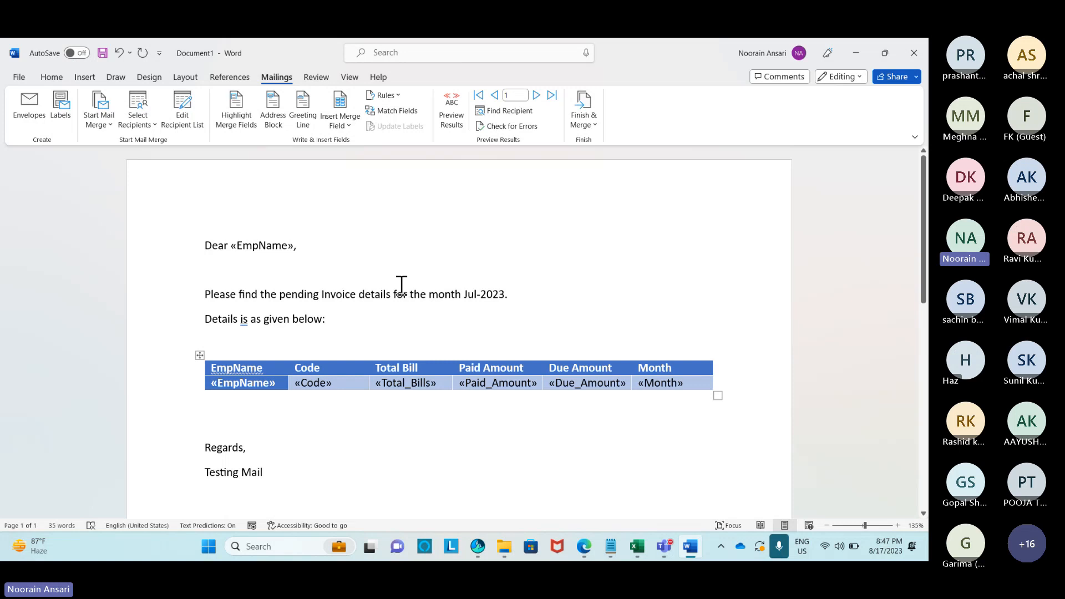
# Preview the merged letter, stepping through the records up to the tenth recipient.
pyautogui.click(452, 119)
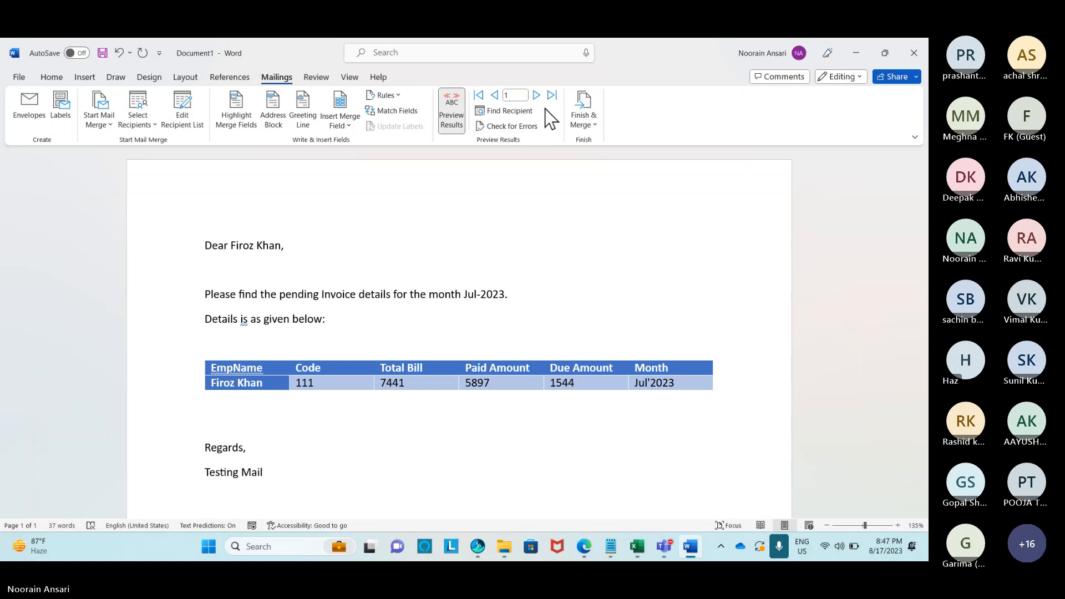
pyautogui.click(536, 96)
pyautogui.click(537, 95)
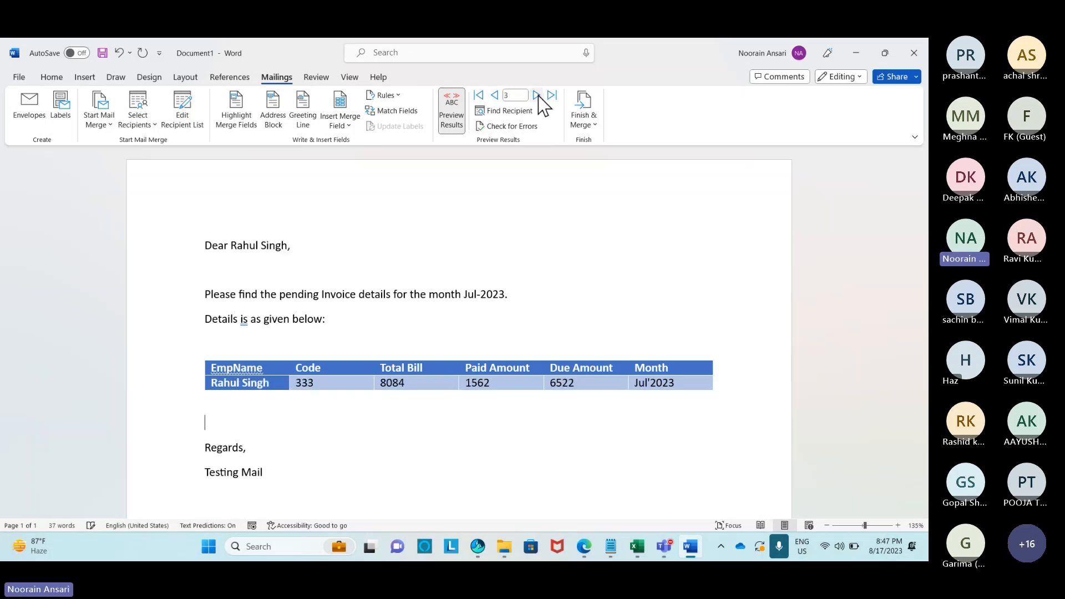
pyautogui.click(536, 95)
pyautogui.click(536, 95)
pyautogui.click(537, 96)
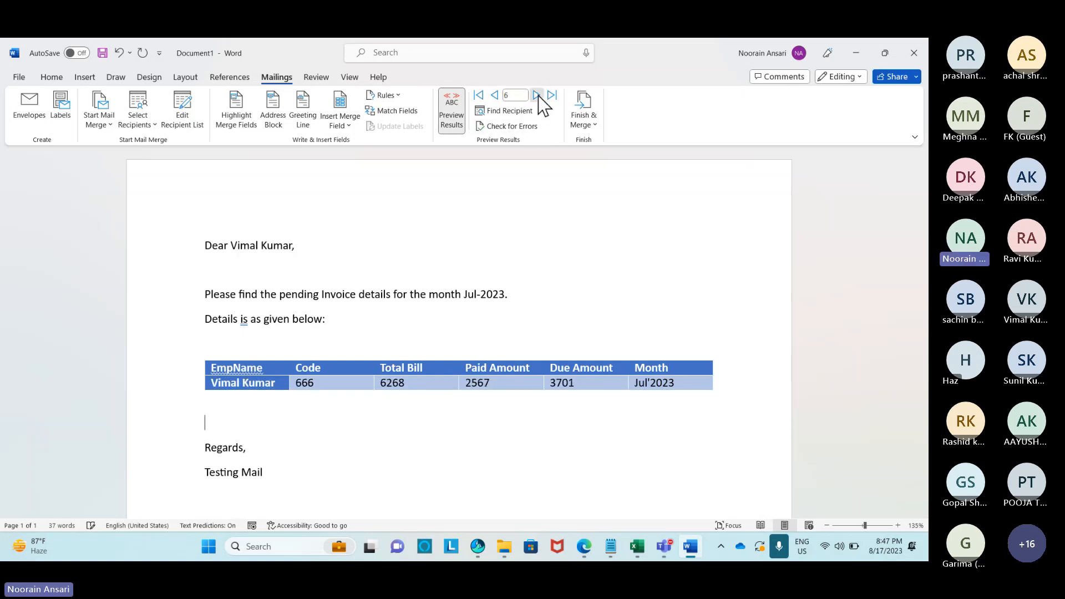
pyautogui.click(537, 95)
pyautogui.click(537, 96)
pyautogui.click(536, 95)
pyautogui.click(537, 95)
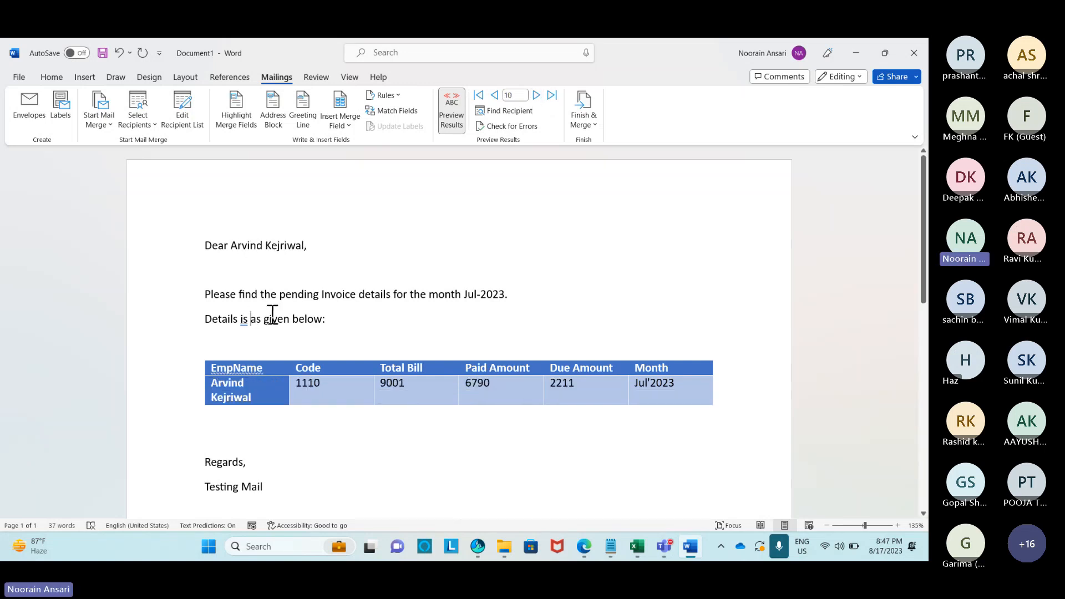
# Change the line to 'Details as given below:' and widen the EmpName column and the table.
pyautogui.click(251, 319)
pyautogui.press('BackSpace')
pyautogui.press('BackSpace')
pyautogui.press('BackSpace')
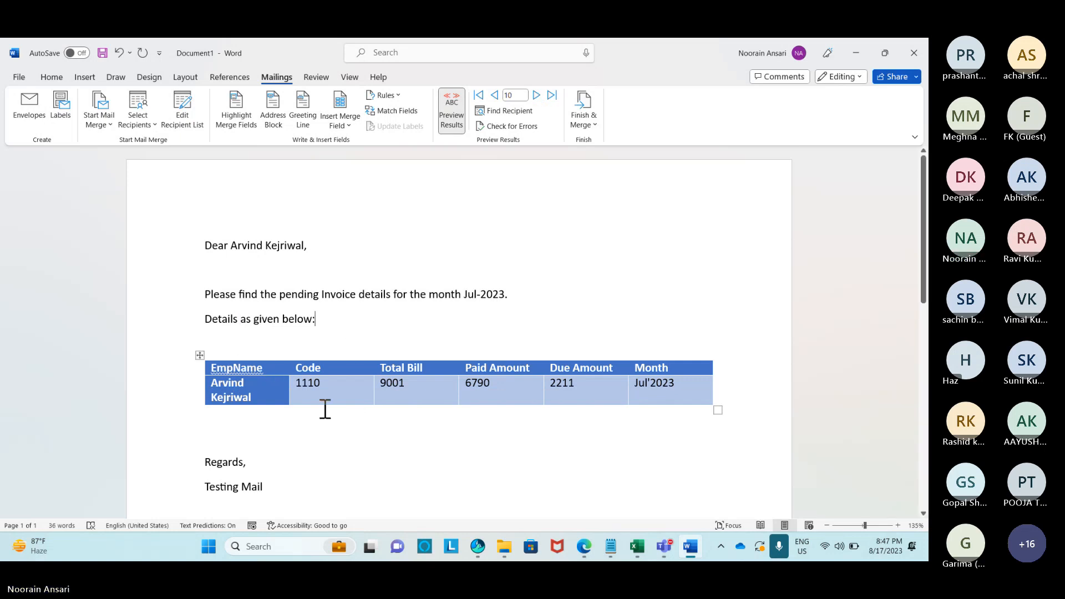
pyautogui.moveTo(290, 370); pyautogui.dragTo(316, 373)
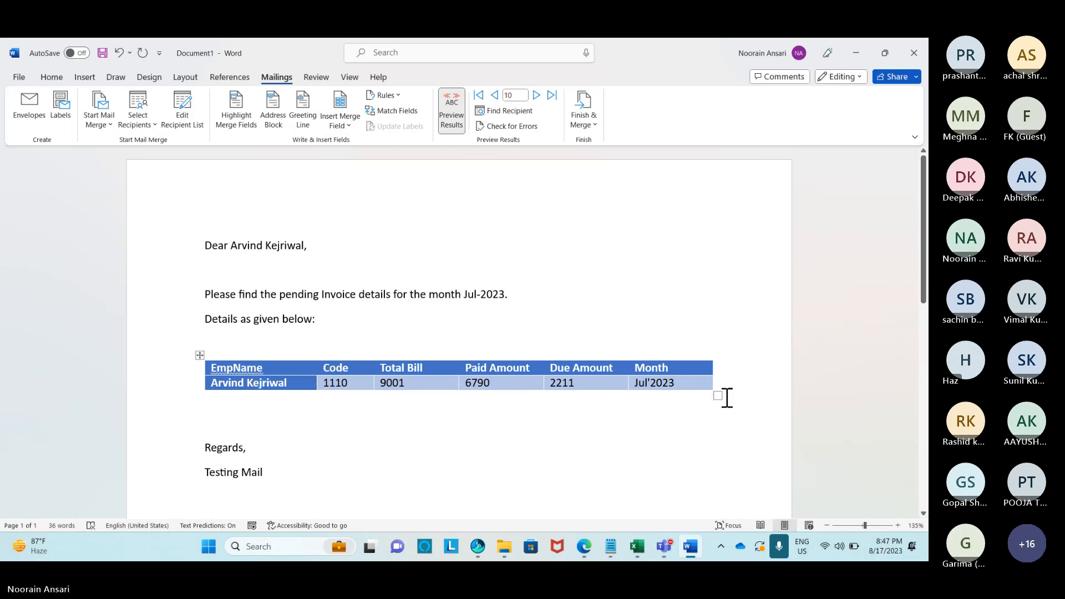
pyautogui.moveTo(719, 398); pyautogui.dragTo(752, 399)
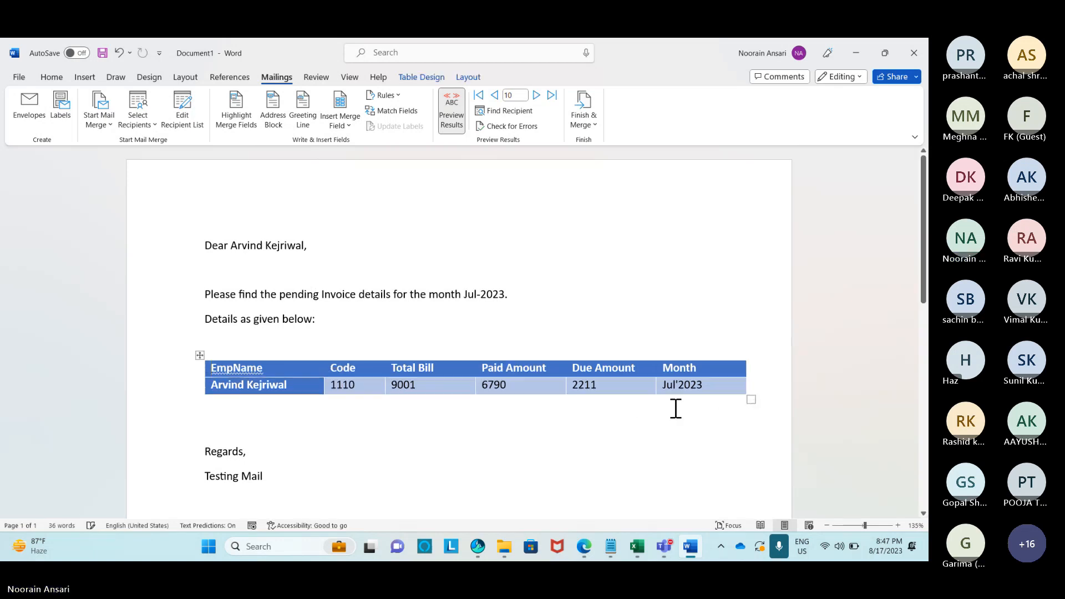
pyautogui.click(453, 432)
# Turn off Preview Results to show merge fields and open the Finish & Merge options.
pyautogui.rightClick(228, 369)
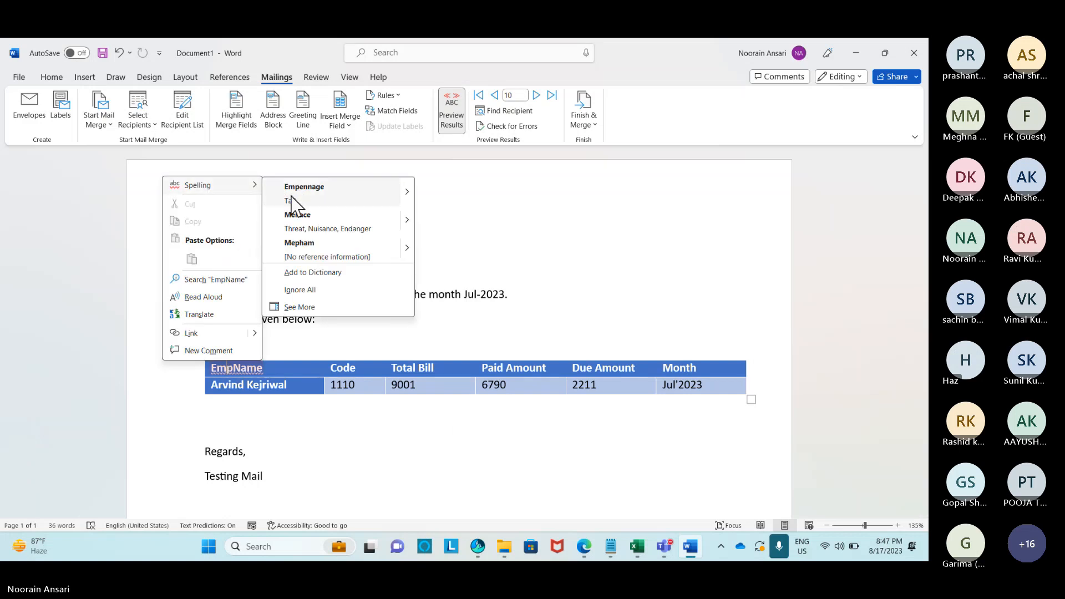
pyautogui.press('Escape')
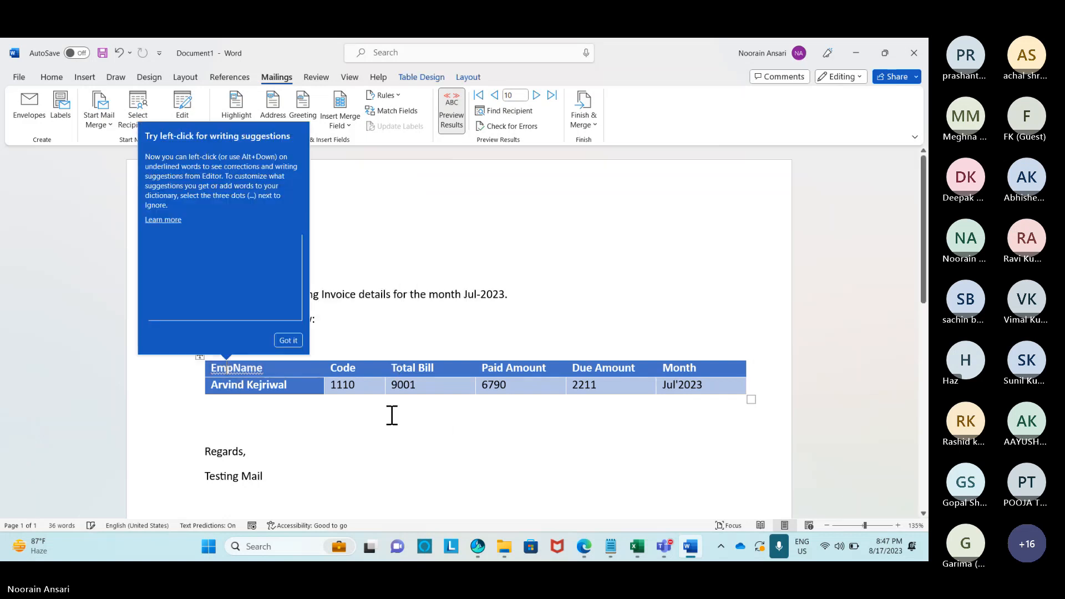
pyautogui.click(294, 345)
pyautogui.click(382, 326)
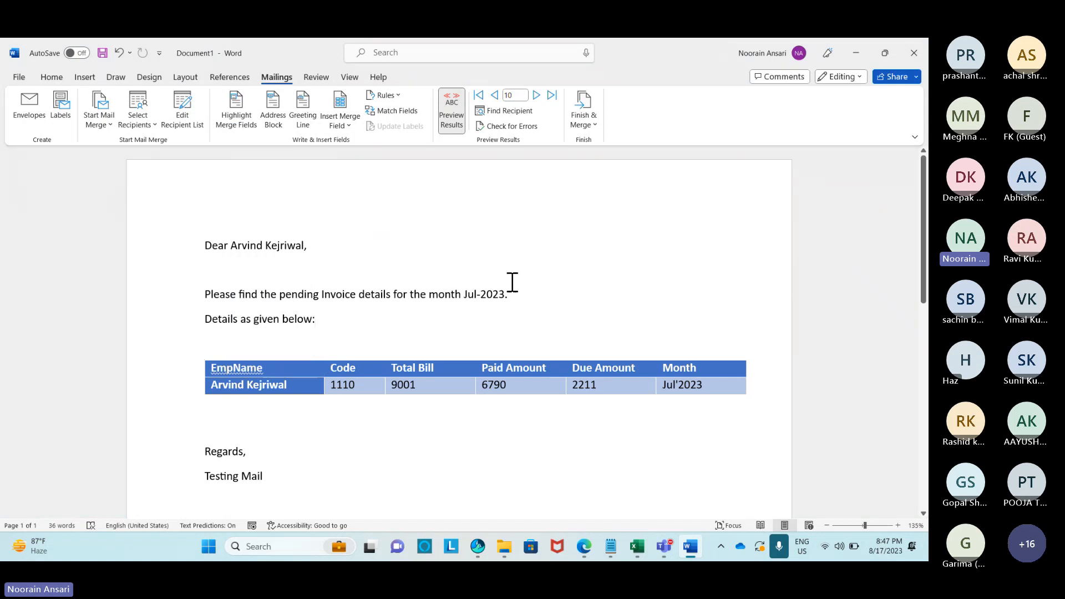
pyautogui.click(451, 123)
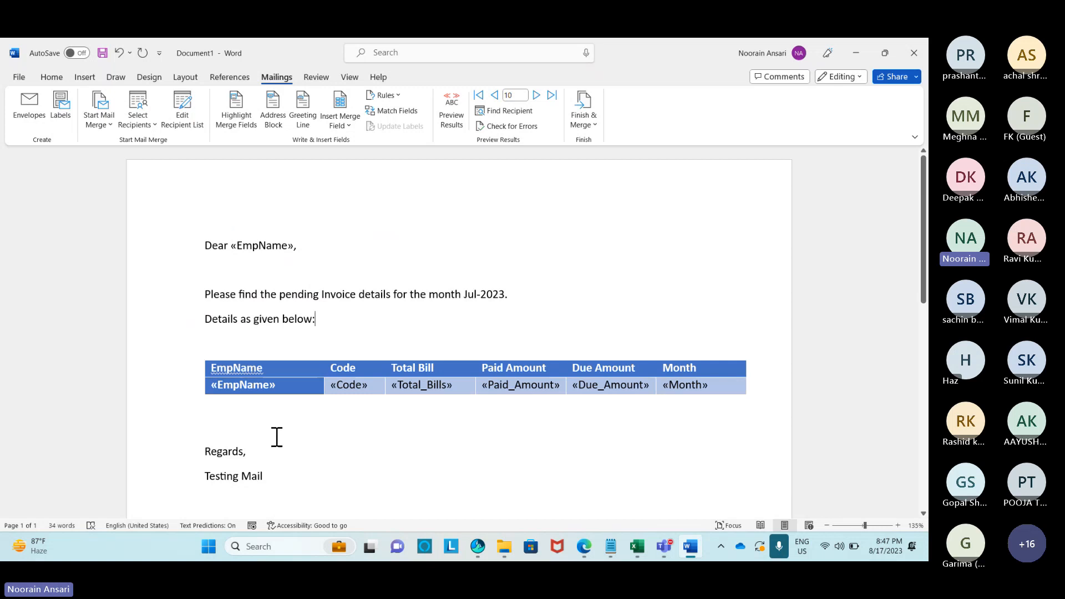
pyautogui.click(592, 125)
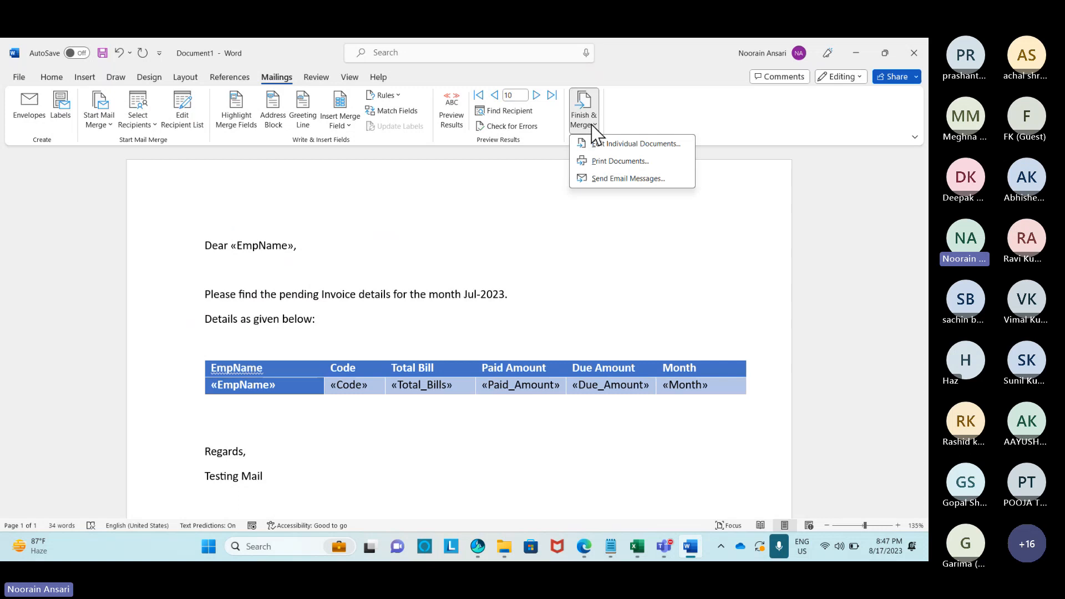
# Merge to e-mail with To: Email_ID, subject 'Mail Merge Example', HTML format and all records.
pyautogui.click(608, 179)
pyautogui.moveTo(476, 207); pyautogui.dragTo(494, 122)
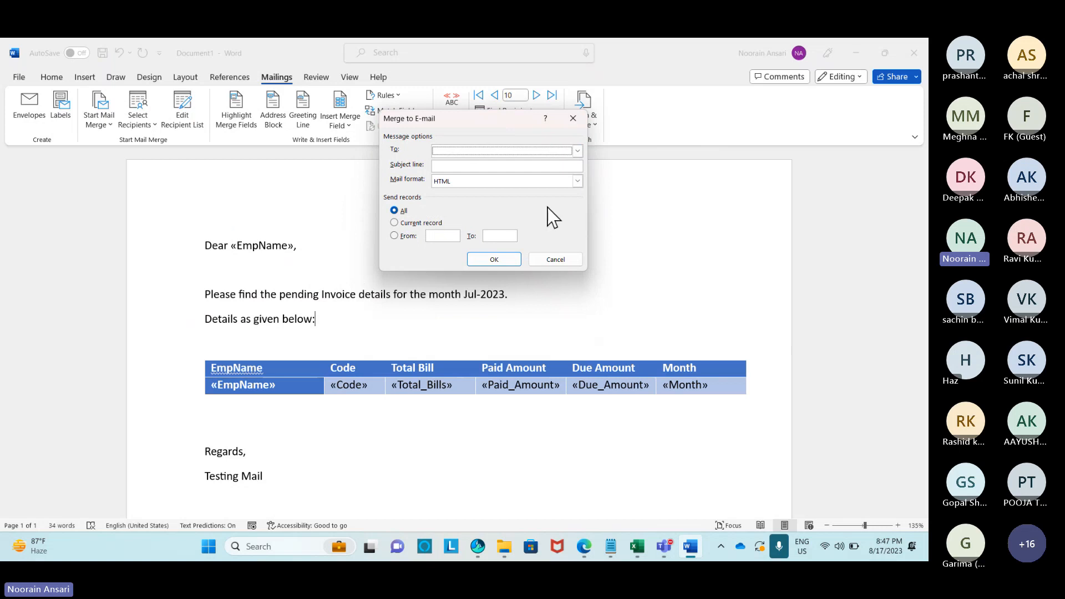
pyautogui.click(577, 151)
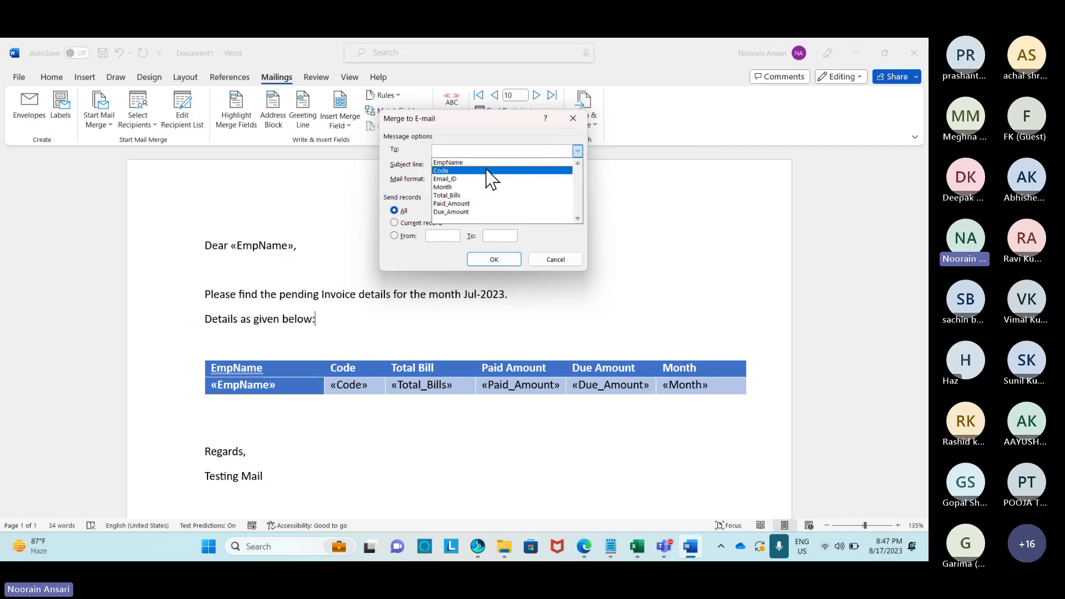
pyautogui.click(453, 179)
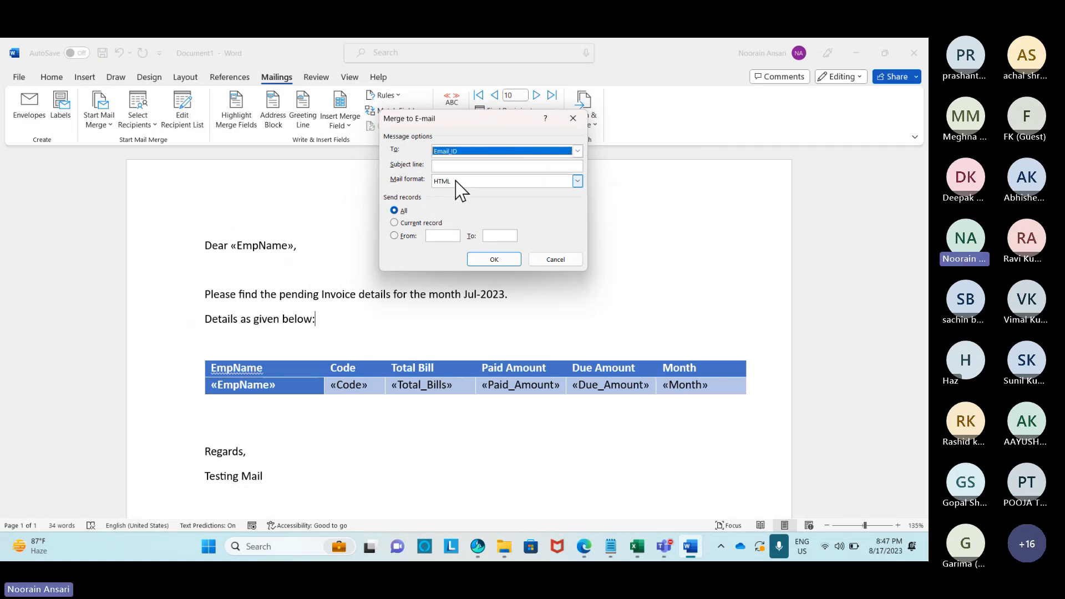
pyautogui.click(447, 165)
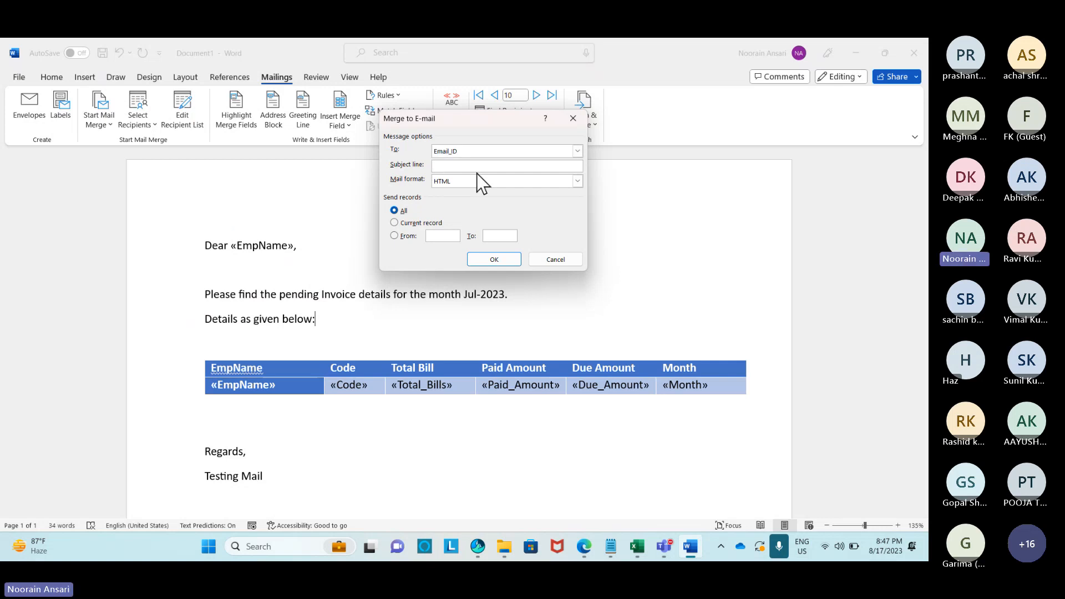
pyautogui.write('Mail Merge Example')
pyautogui.click(444, 183)
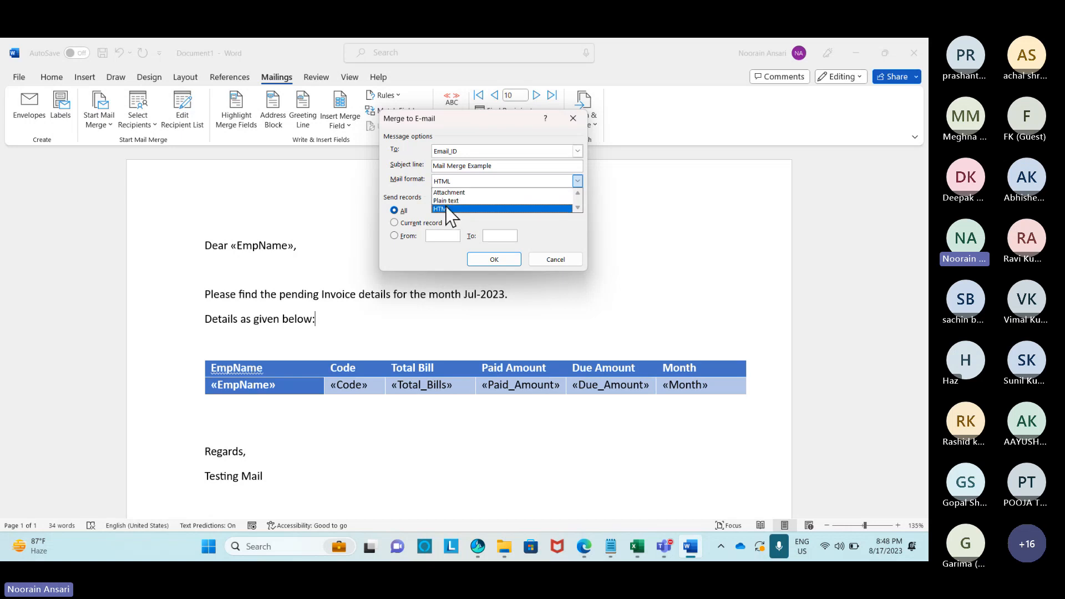
pyautogui.click(449, 209)
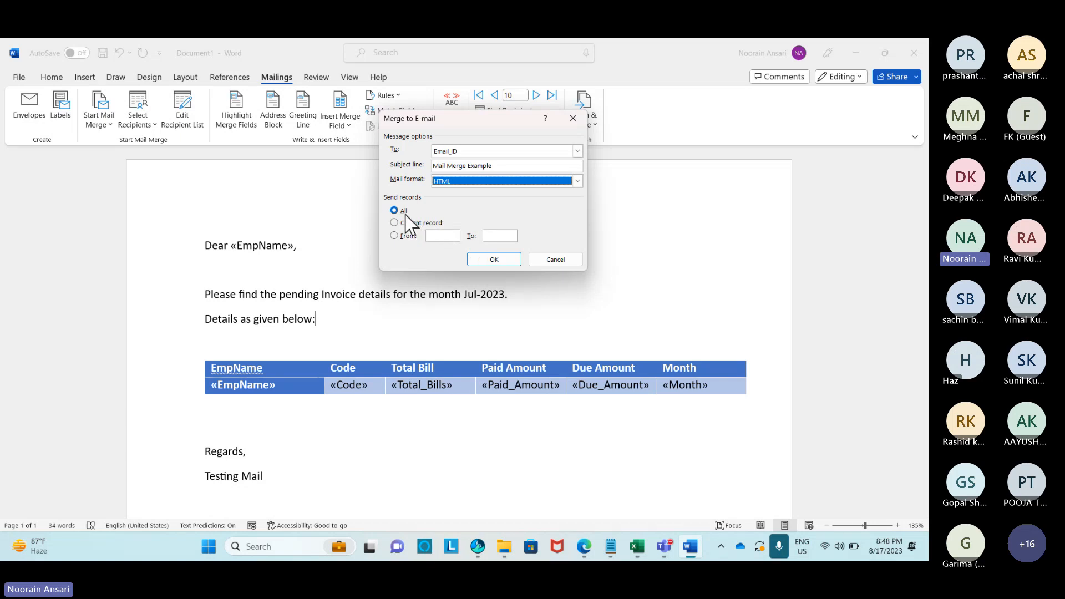
pyautogui.click(504, 166)
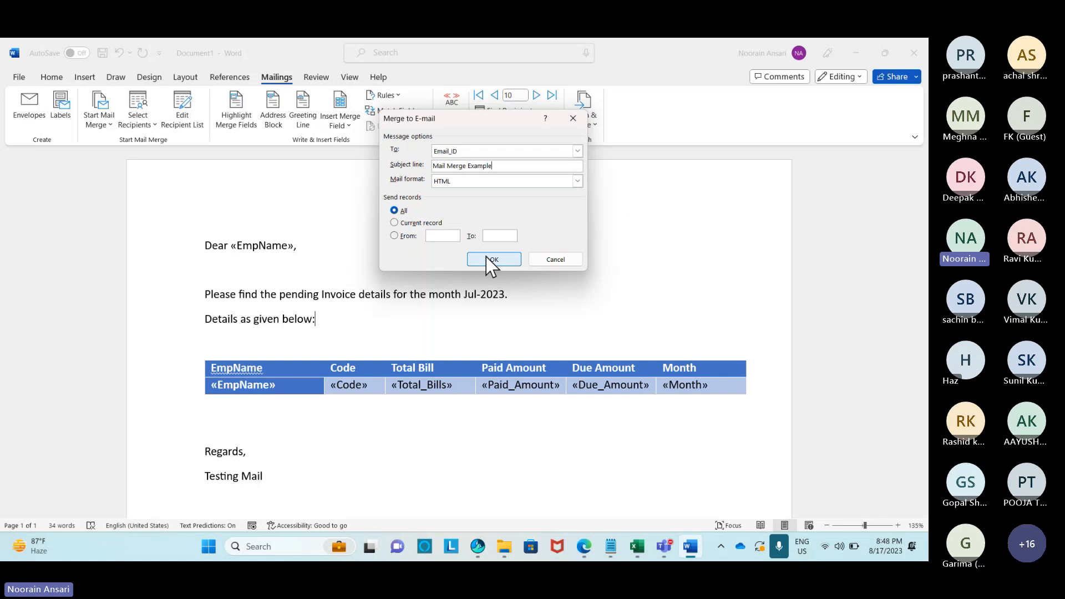
pyautogui.press('super+r')
# Launch Outlook, then confirm the Merge to E-mail settings in Word to send the messages.
pyautogui.write('outl')
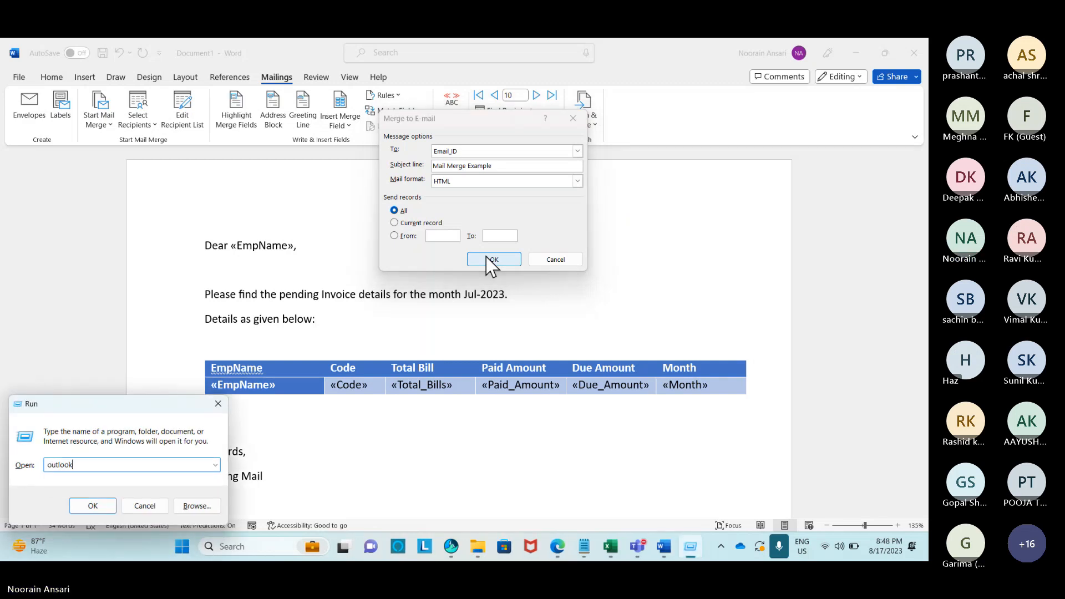
pyautogui.press('Return')
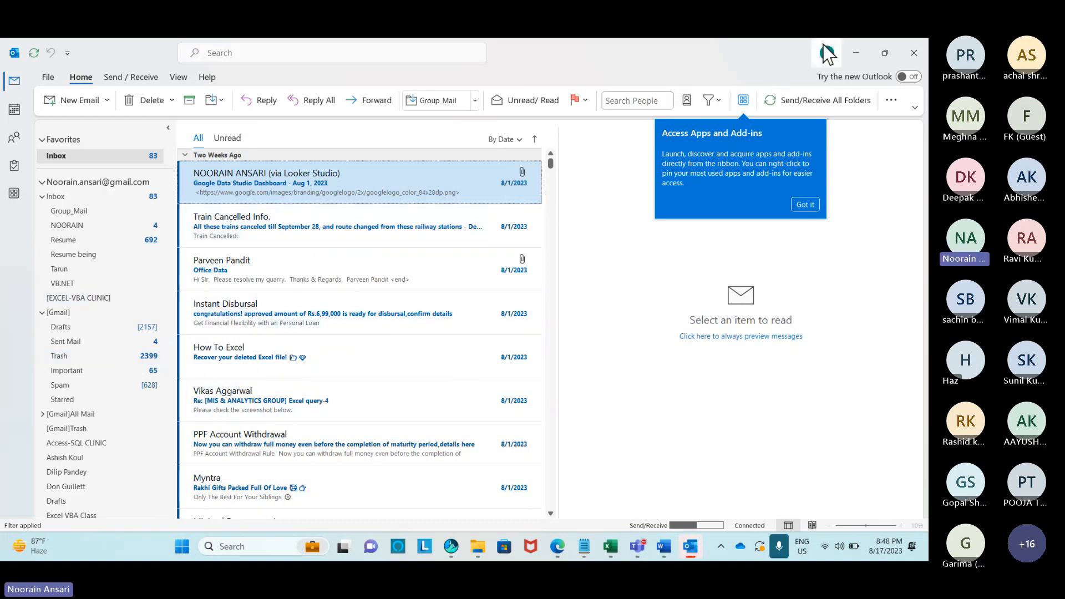
pyautogui.click(856, 53)
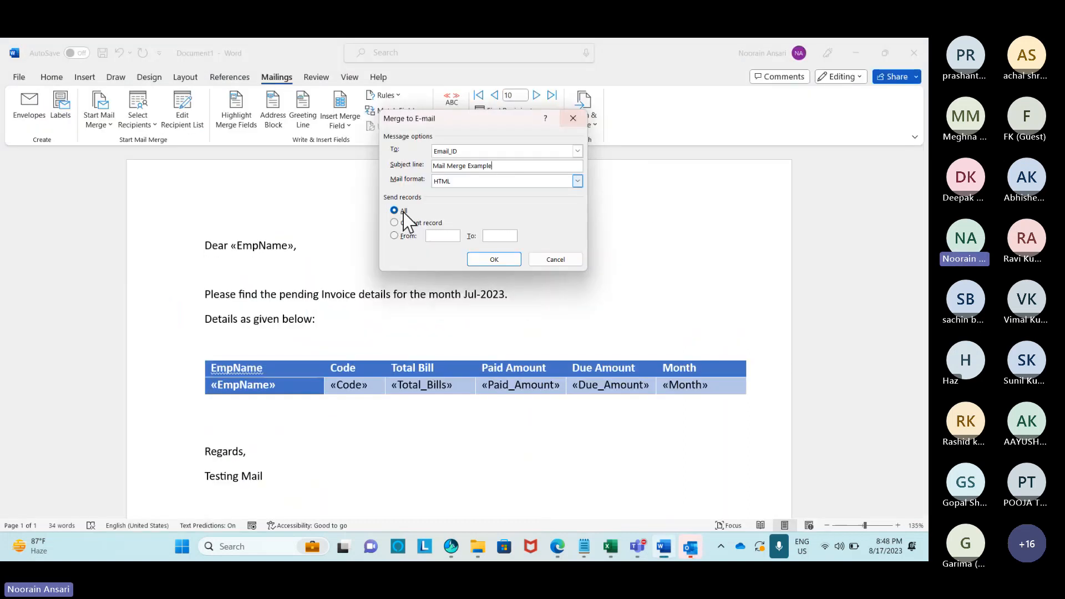
pyautogui.click(488, 260)
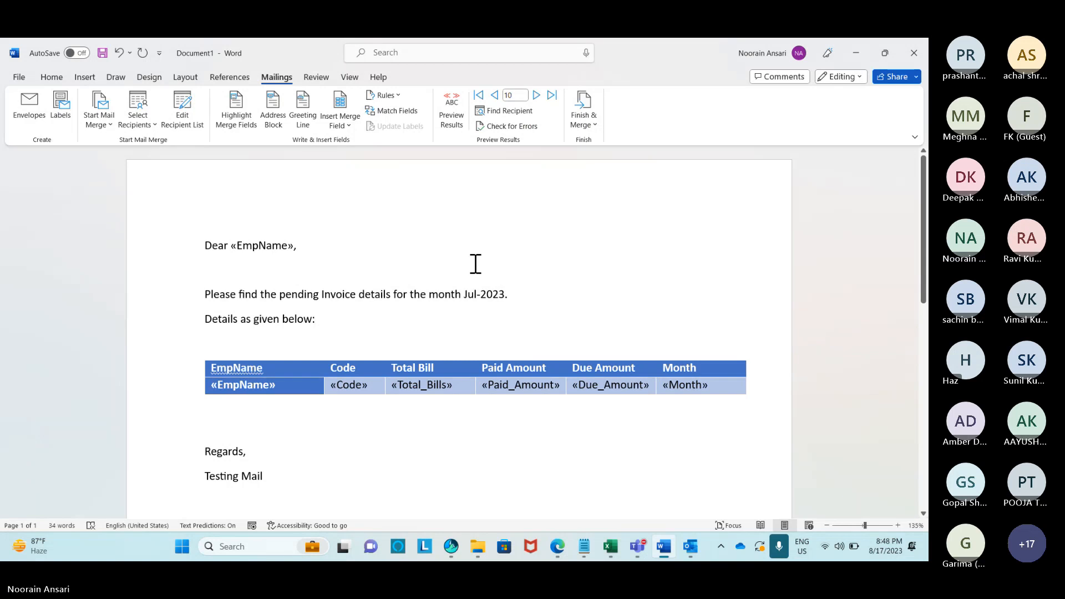
# In Outlook, check Sent Mail and expand the account's folder tree and Inbox.
pyautogui.click(687, 544)
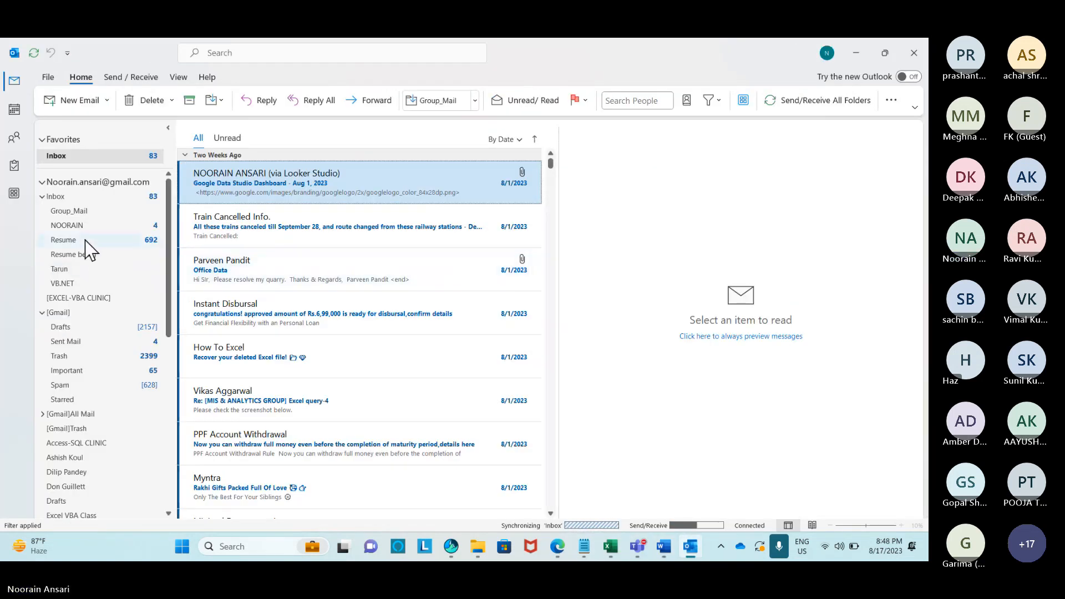
pyautogui.click(79, 344)
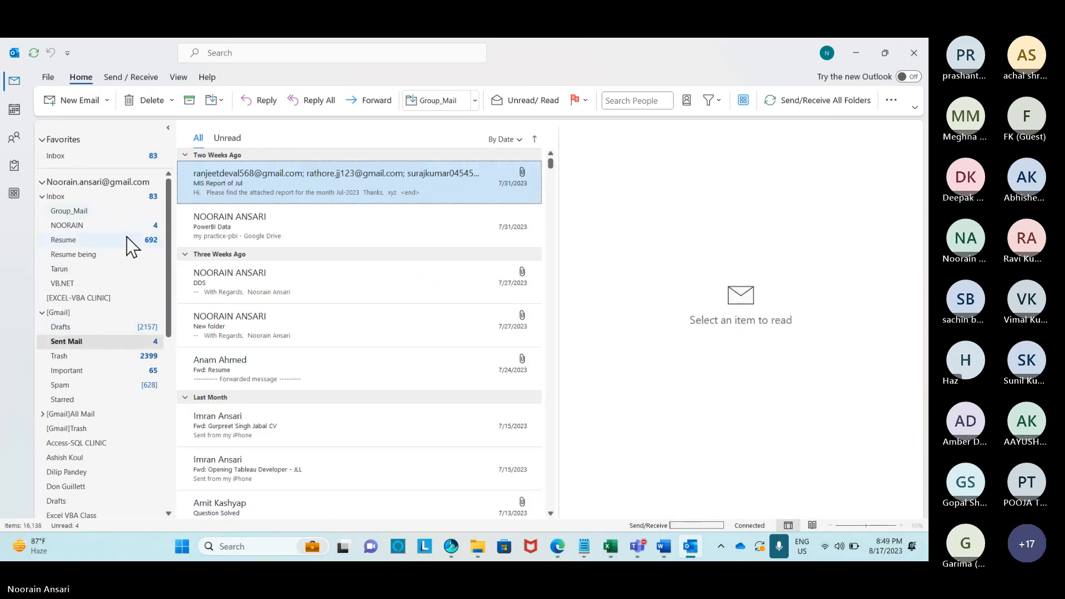
pyautogui.click(53, 196)
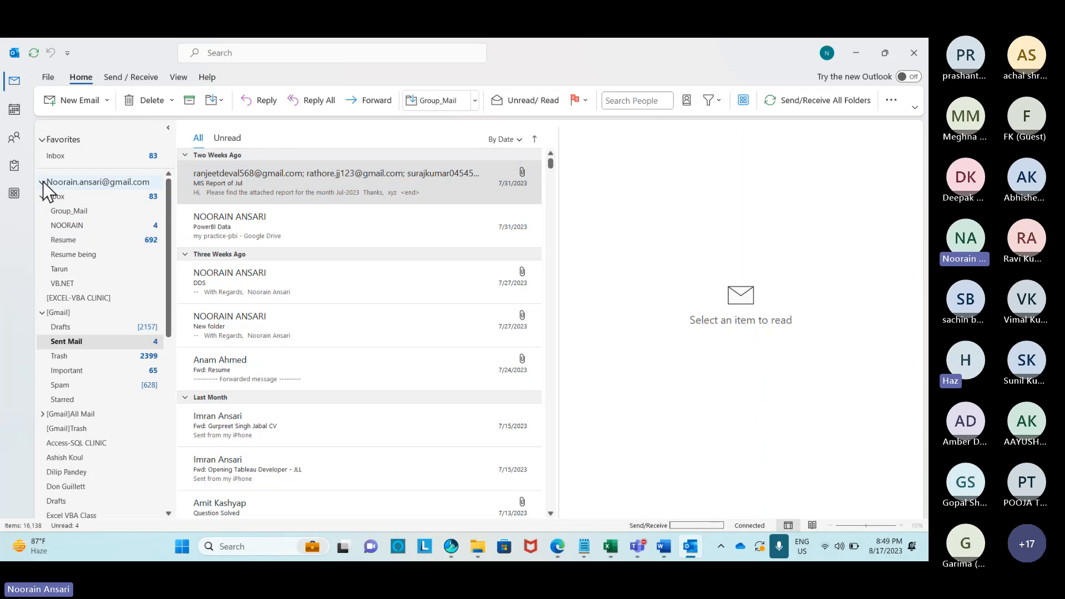
pyautogui.click(42, 182)
pyautogui.click(42, 182)
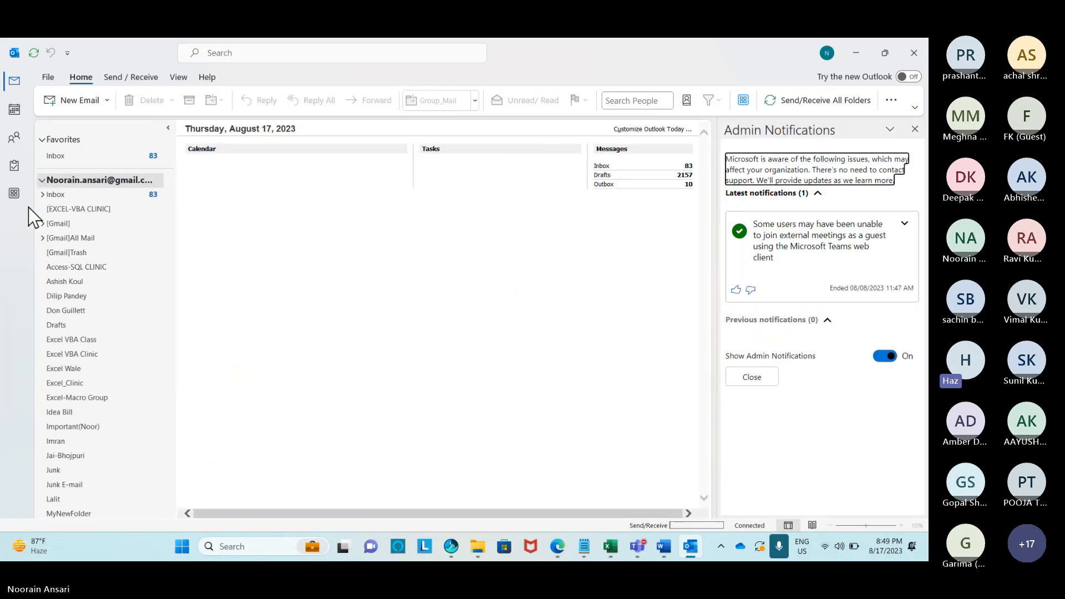
pyautogui.click(42, 194)
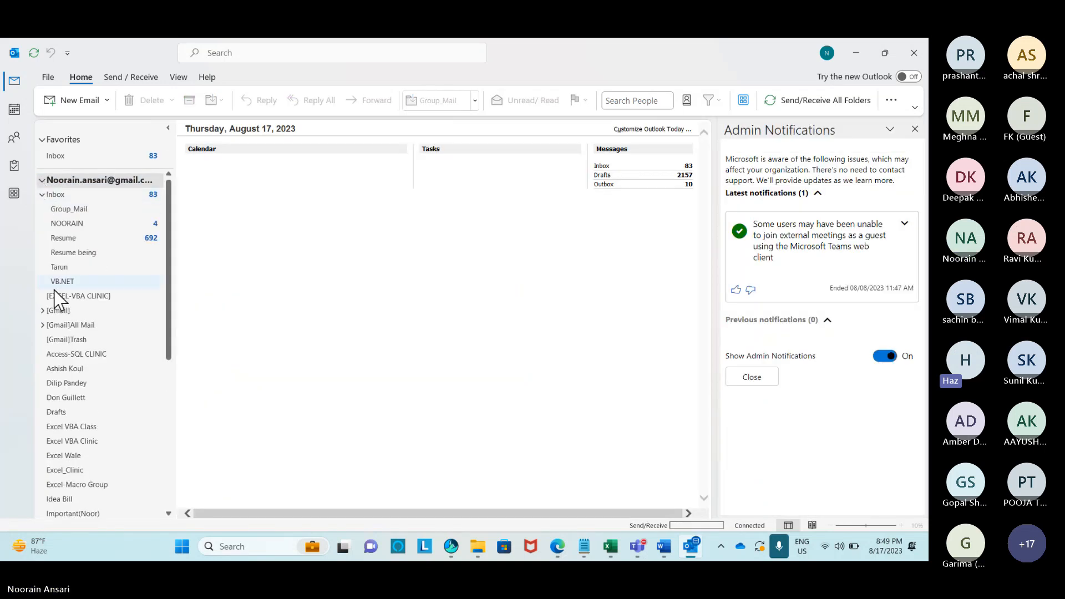
# Open the Outbox to see the ten queued 'Mail Merge Example' messages.
pyautogui.scroll(-1, 64, 289)
pyautogui.scroll(-5, 65, 290)
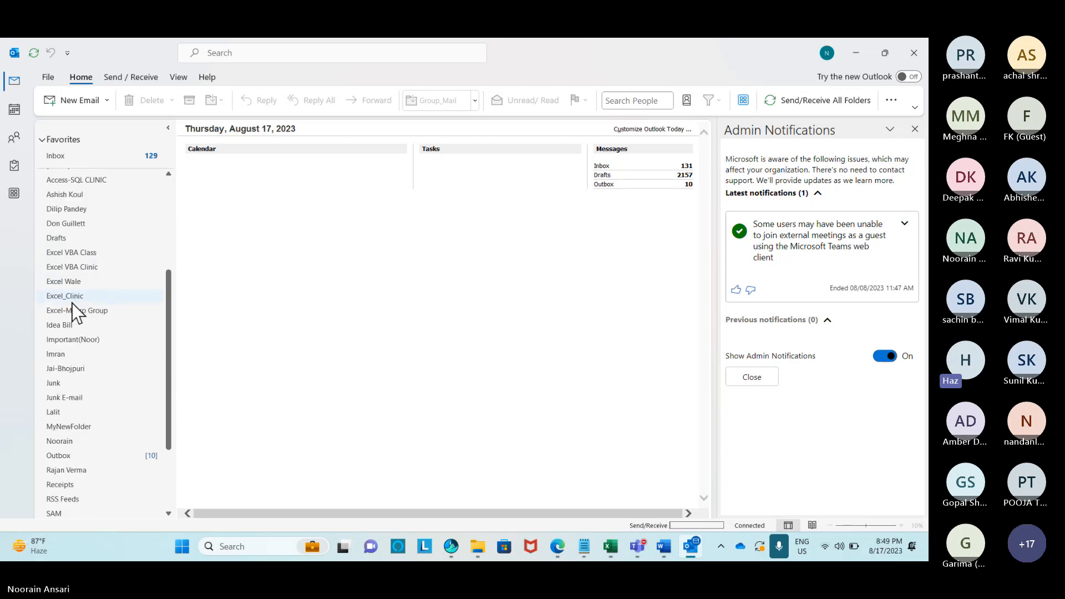
pyautogui.scroll(-1, 72, 303)
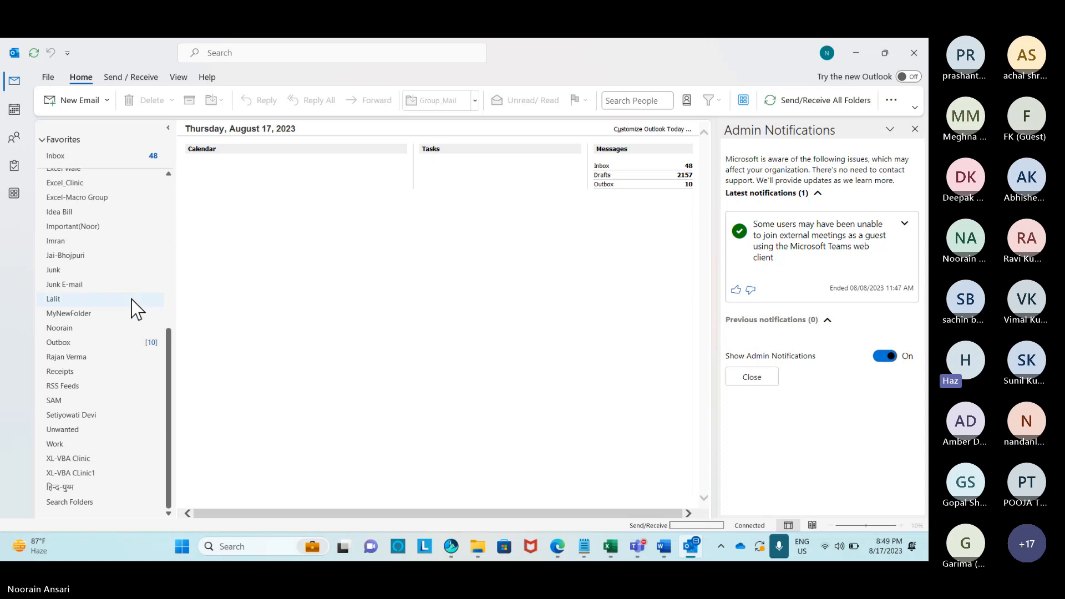
pyautogui.scroll(7, 109, 308)
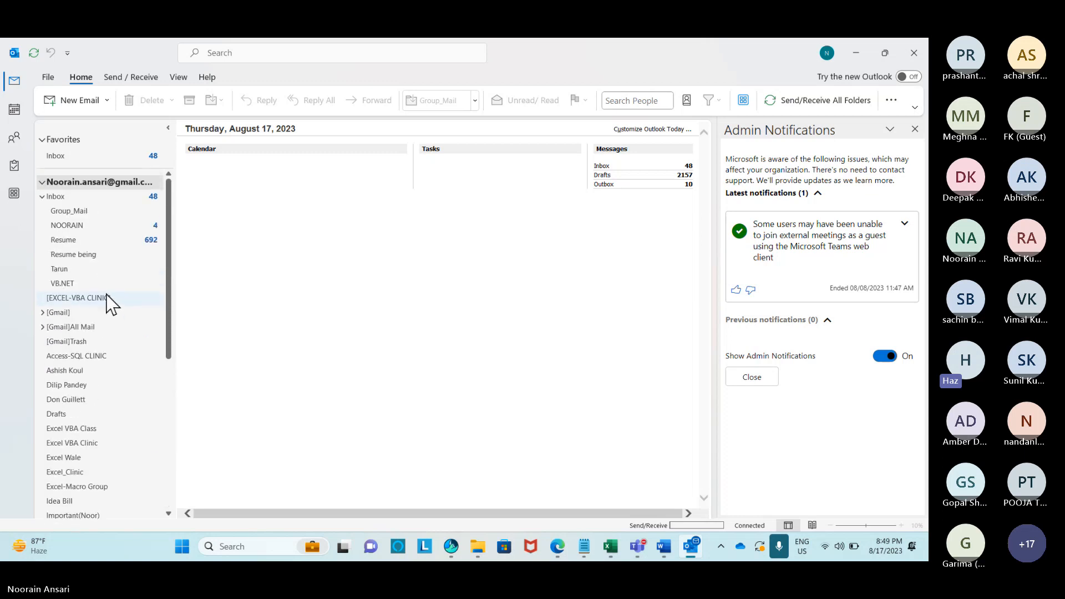
pyautogui.click(42, 196)
pyautogui.click(40, 185)
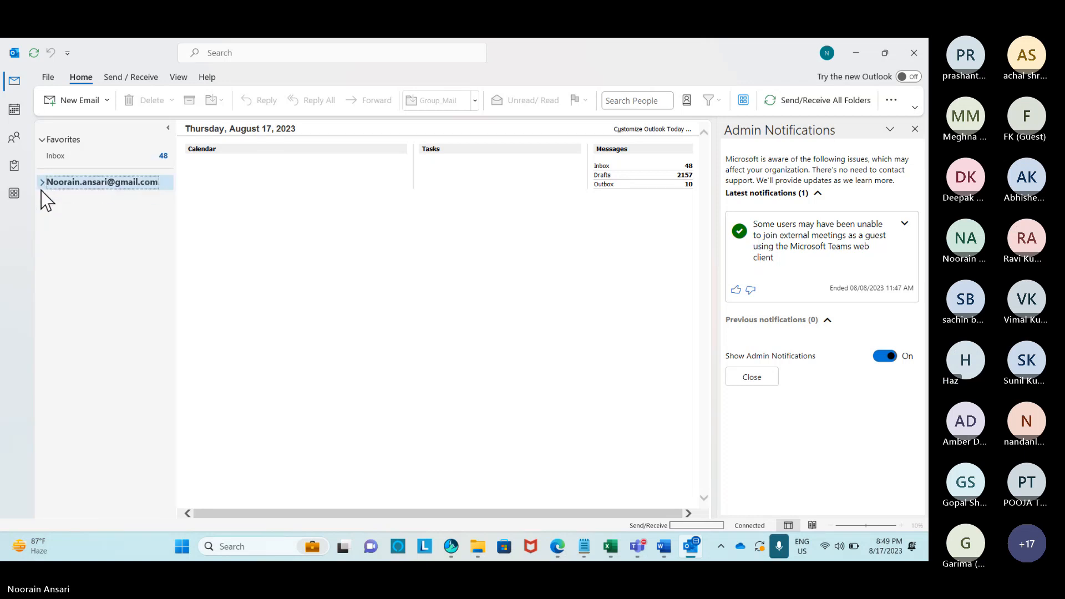
pyautogui.scroll(-4, 105, 274)
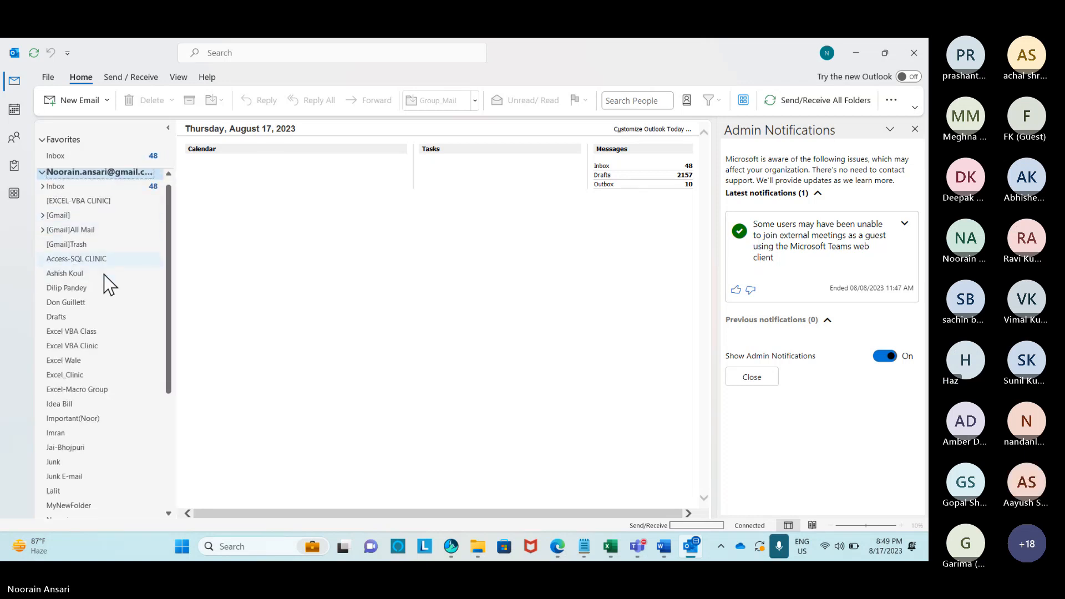
pyautogui.scroll(-1, 104, 275)
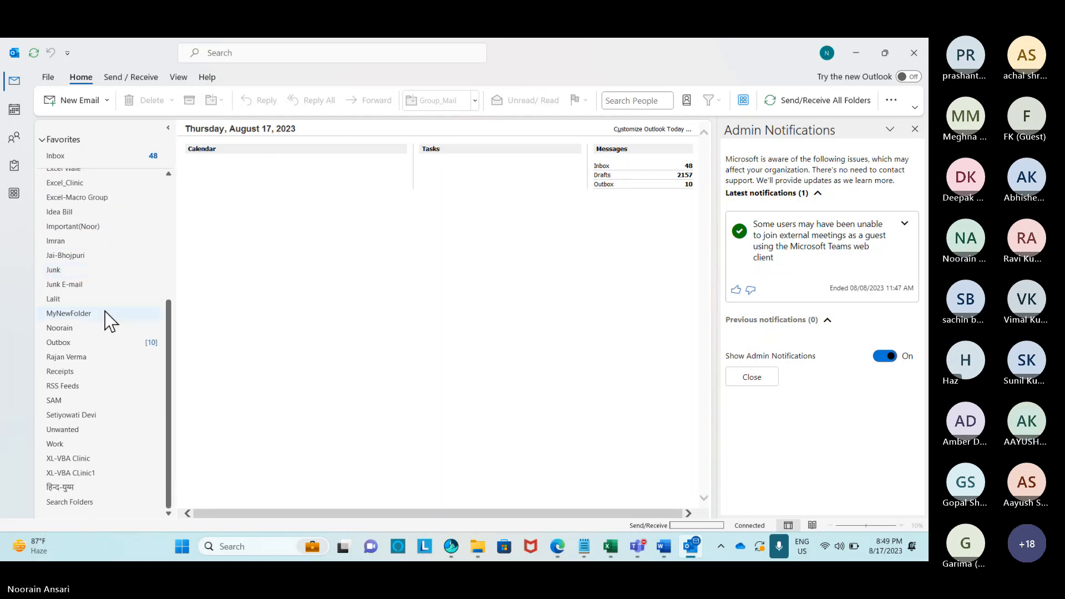
pyautogui.click(131, 339)
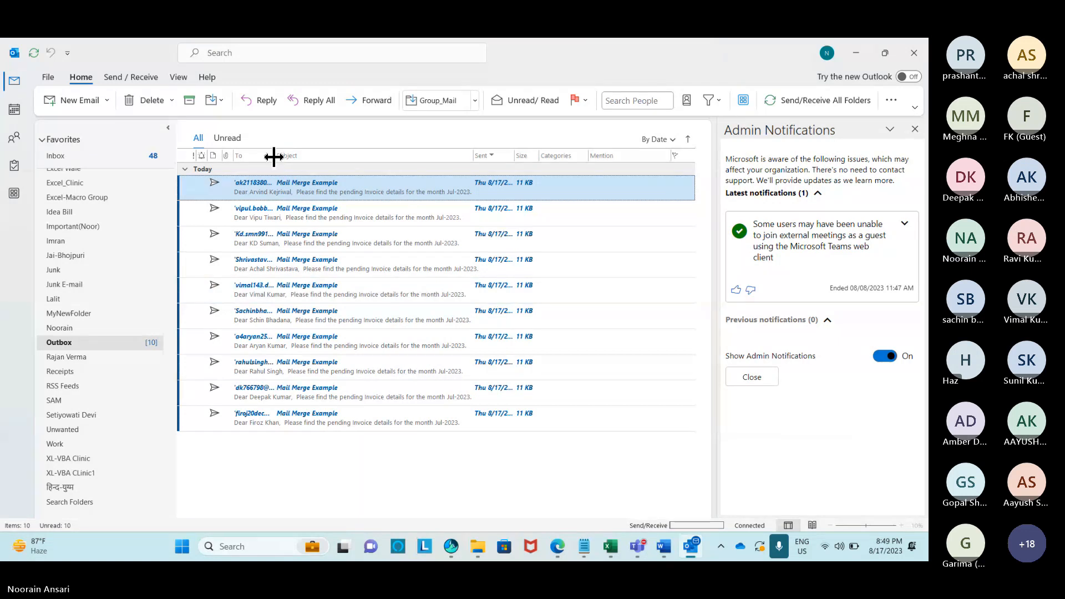
# Widen the Outbox recipient column, then return to the Word invoice letter.
pyautogui.moveTo(274, 156); pyautogui.dragTo(359, 156)
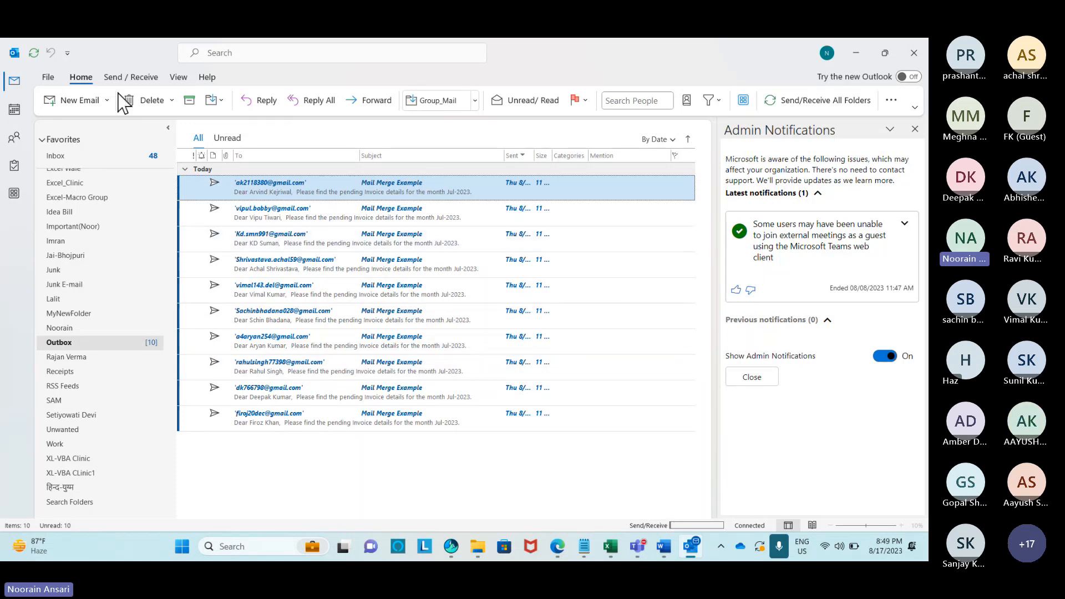
pyautogui.click(120, 71)
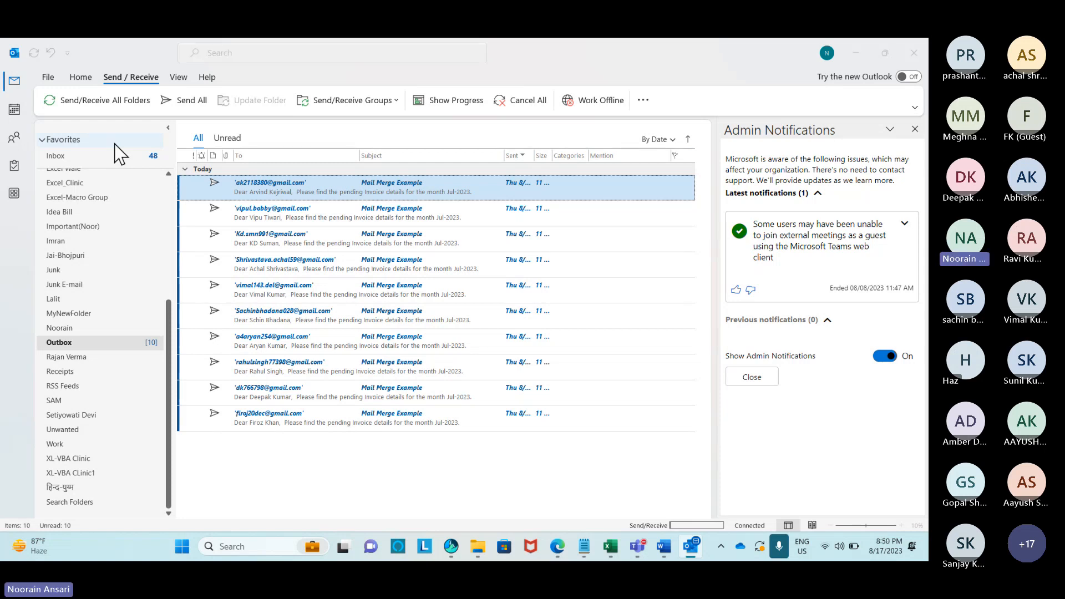
pyautogui.hotkey('alt', 'Tab')
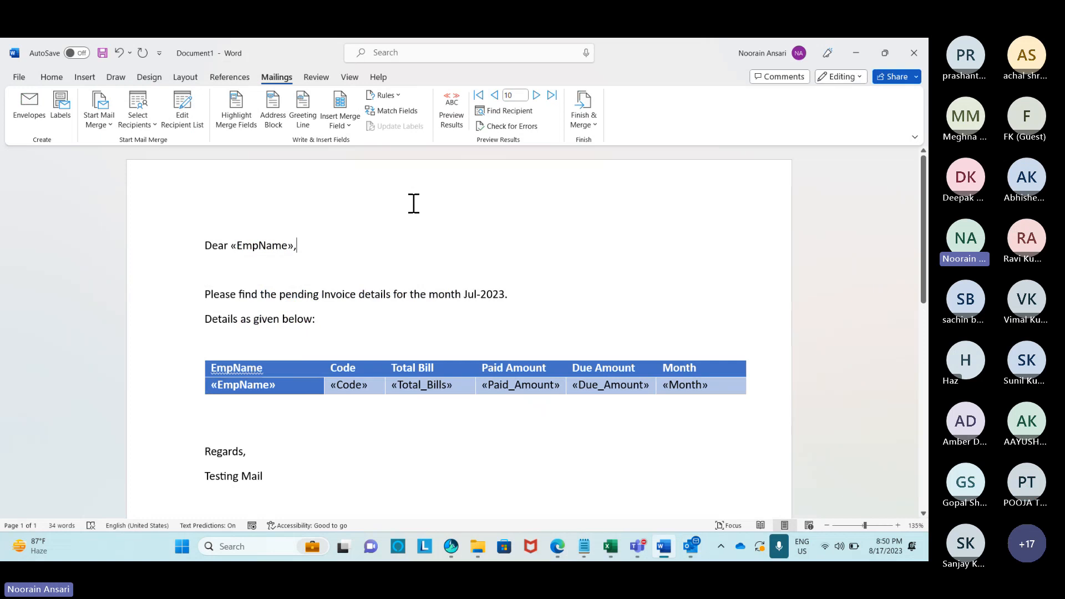
# Merge records 1 to 5 to e-mail in Attachment format, subject Mail Merge Example.
pyautogui.click(587, 134)
pyautogui.click(609, 182)
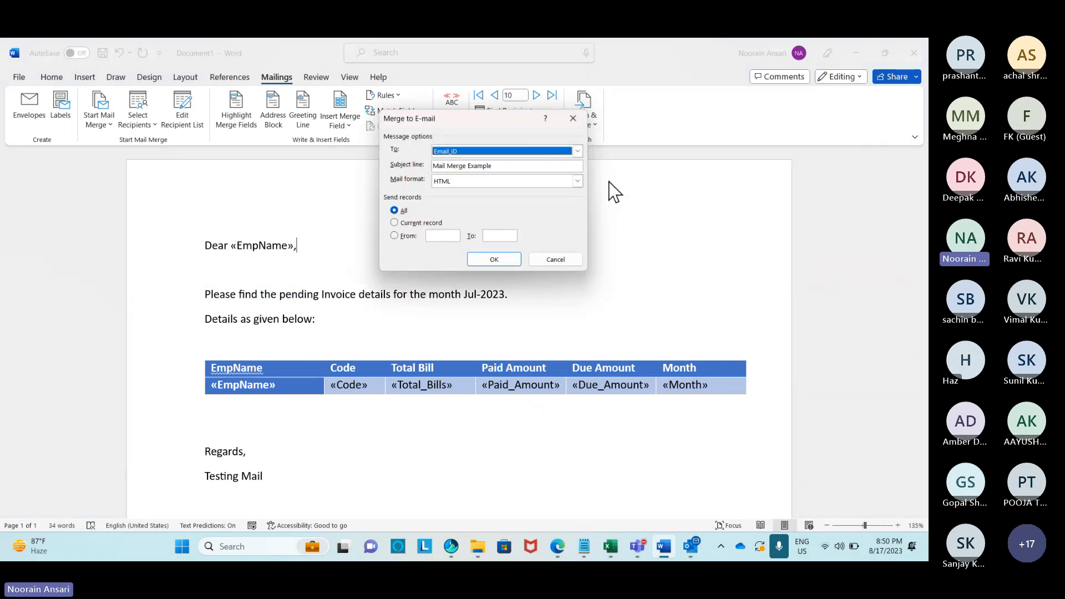
pyautogui.click(577, 182)
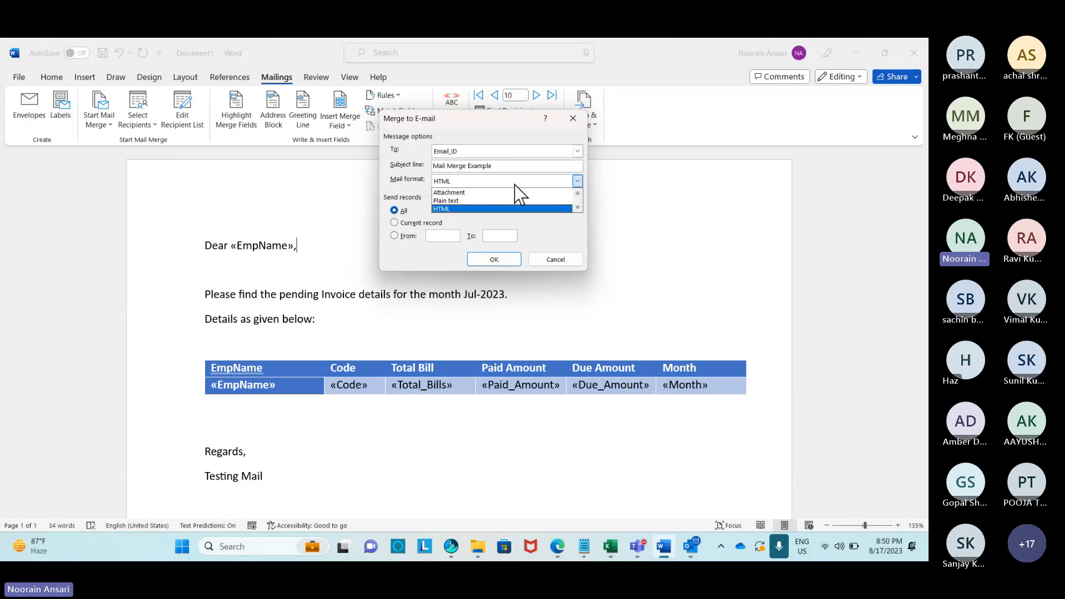
pyautogui.click(466, 192)
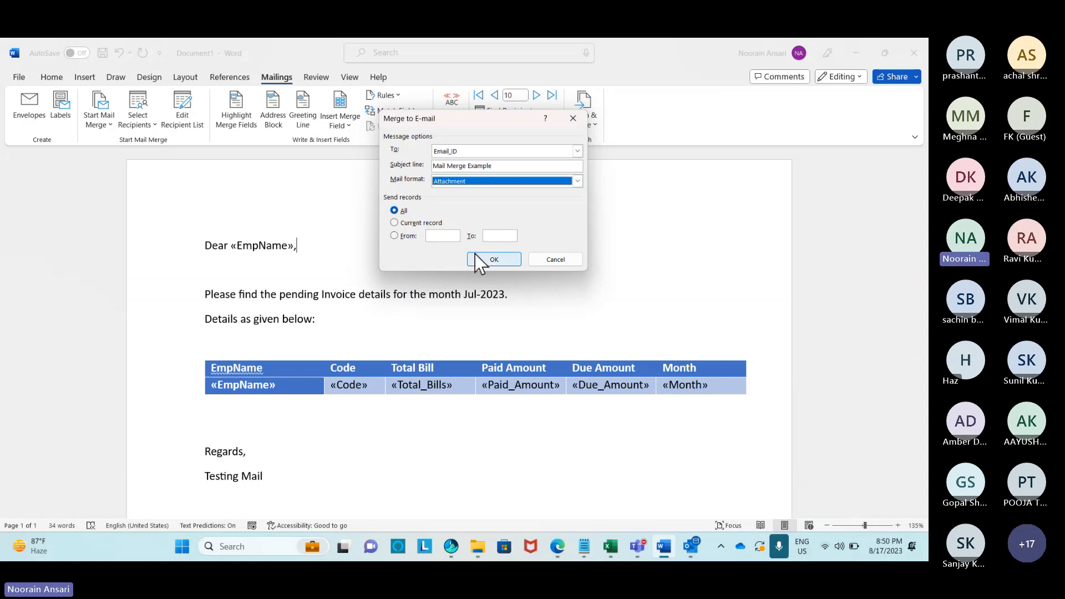
pyautogui.click(395, 236)
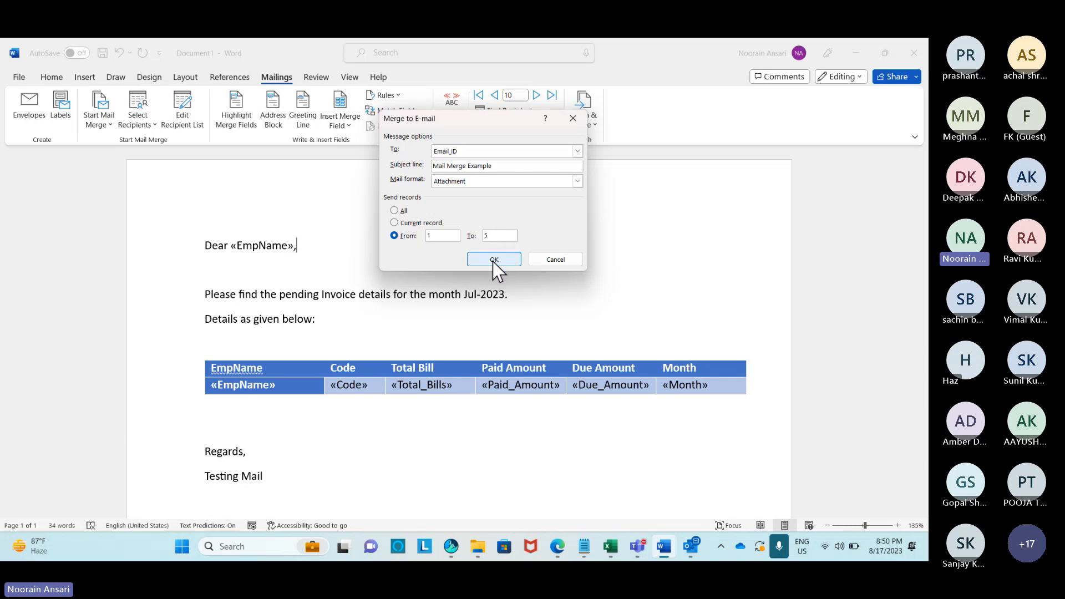
pyautogui.click(494, 260)
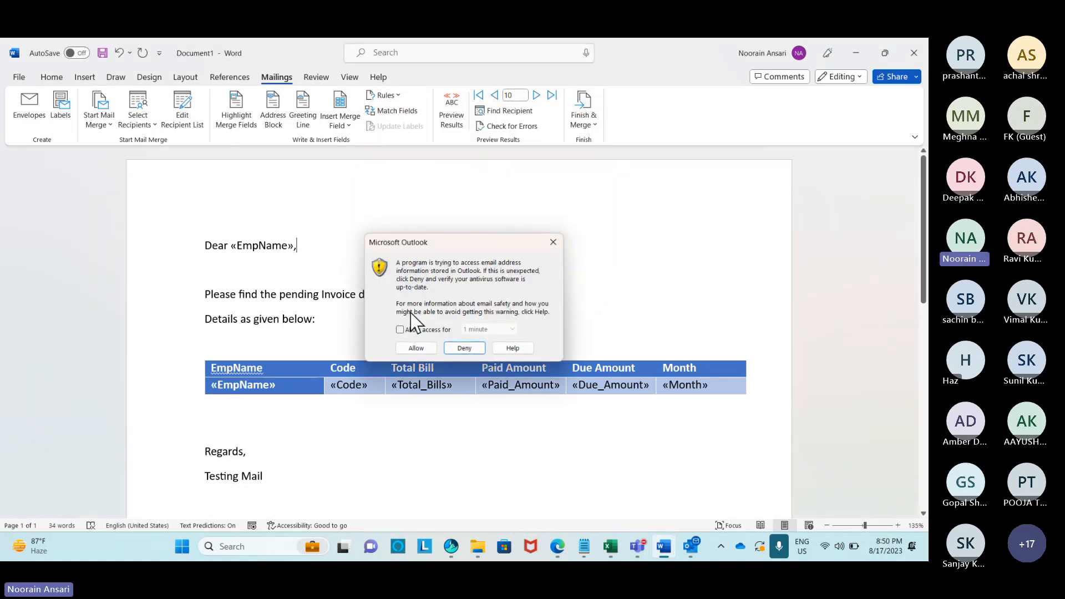
# Grant Outlook timed access to address information and allow all five merged messages to send.
pyautogui.click(402, 330)
pyautogui.click(416, 349)
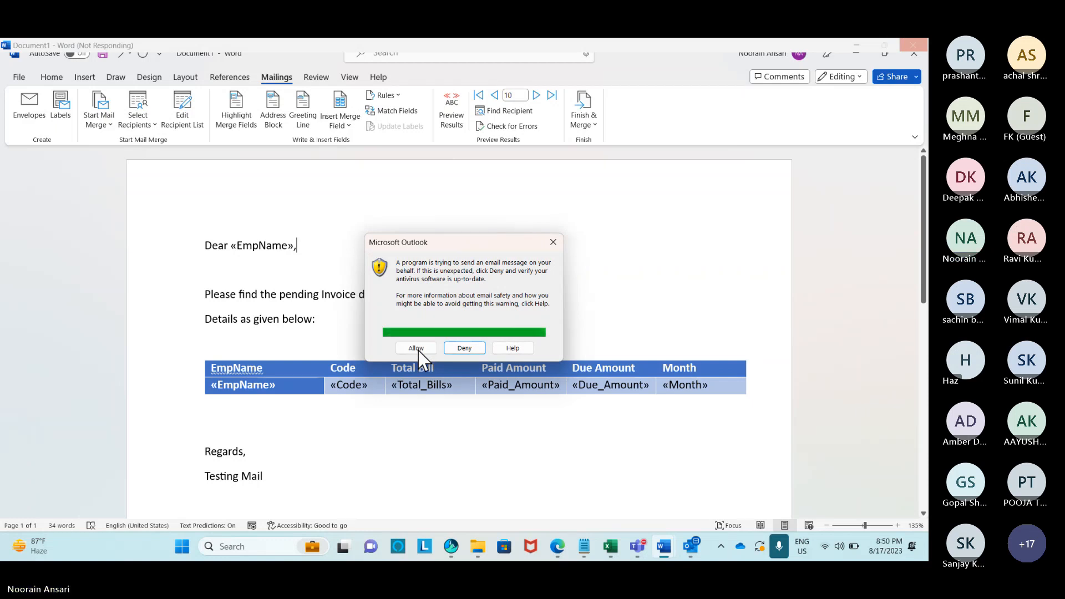
pyautogui.click(418, 349)
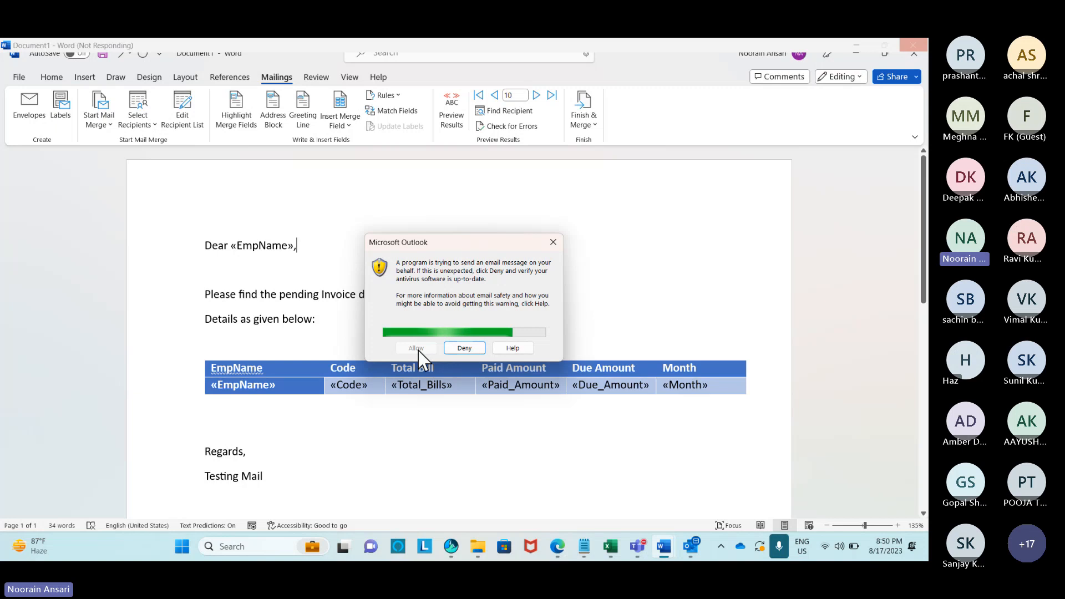
pyautogui.click(417, 349)
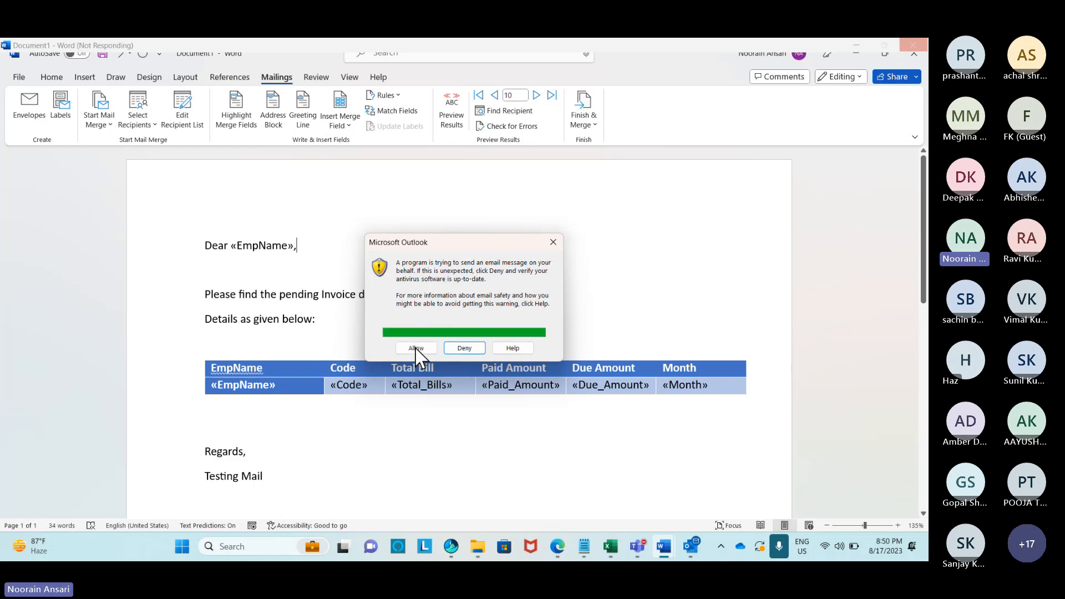
pyautogui.click(417, 348)
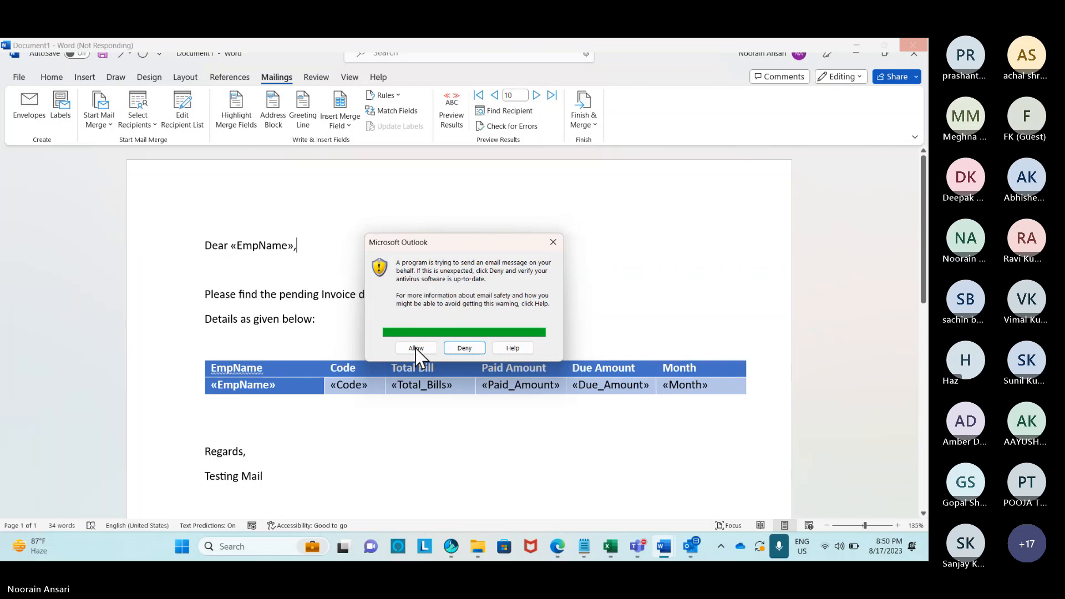
pyautogui.click(416, 349)
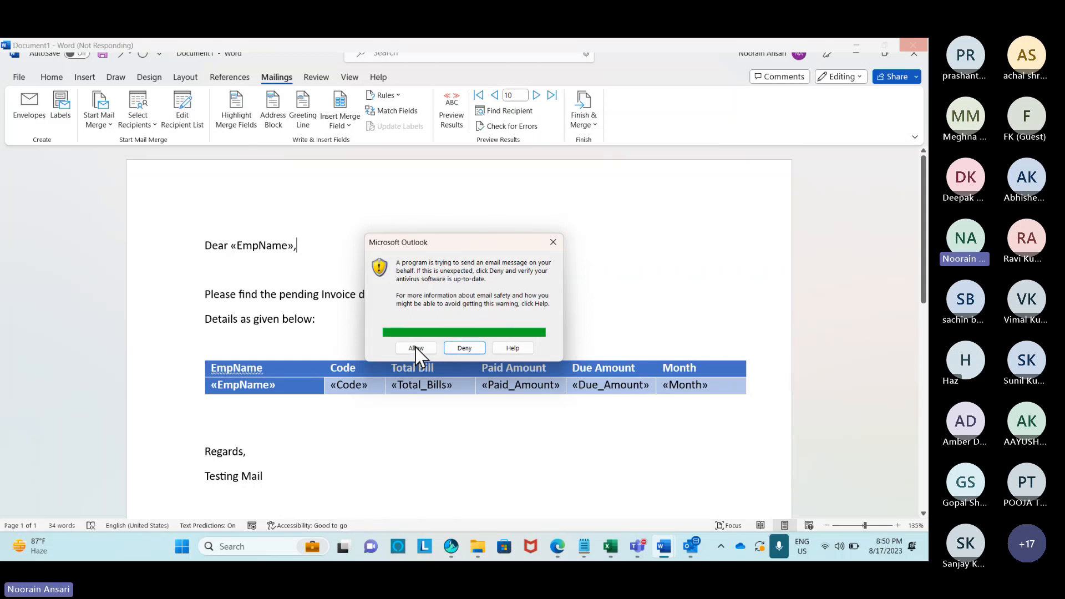
pyautogui.click(416, 348)
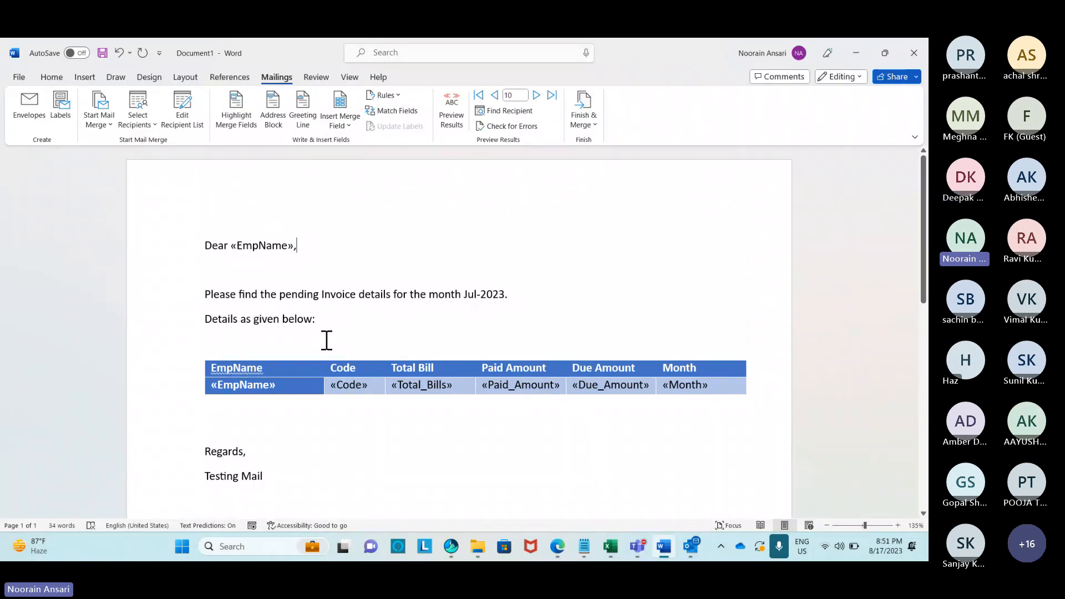
# Switch to Outlook to see the 15-message Outbox with five new attachment items.
pyautogui.click(692, 548)
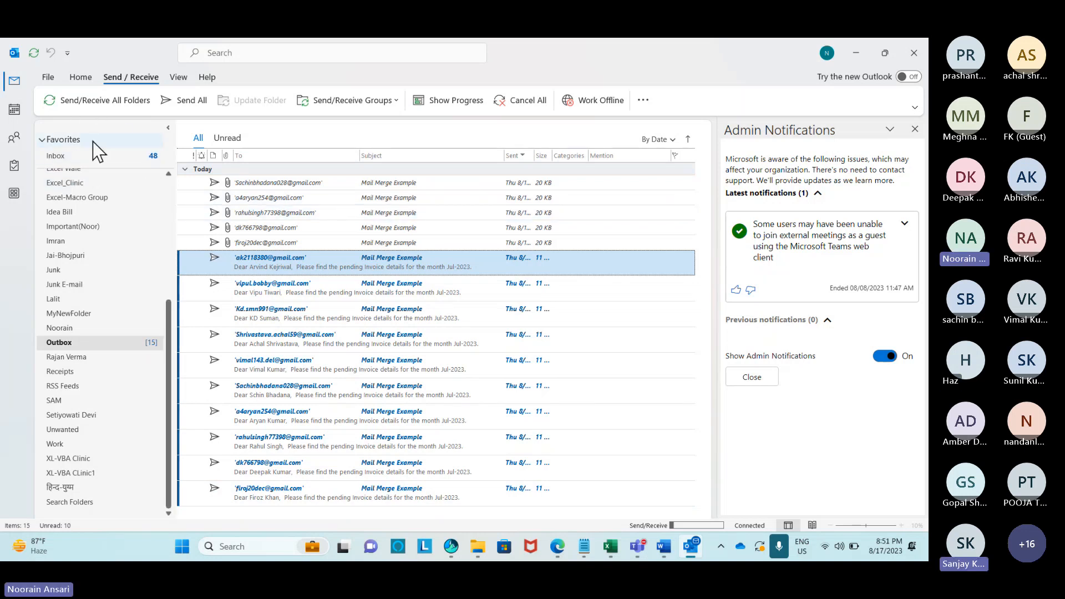
# Navigate to the favourite Inbox message list and dismiss the search welcome tip.
pyautogui.click(76, 159)
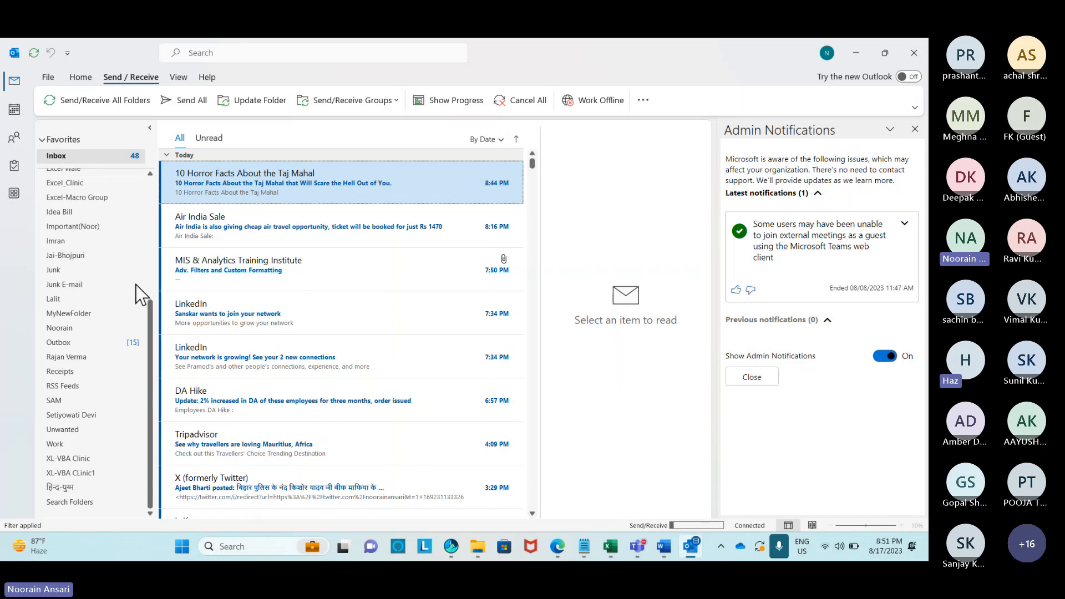
pyautogui.moveTo(149, 321); pyautogui.dragTo(148, 199)
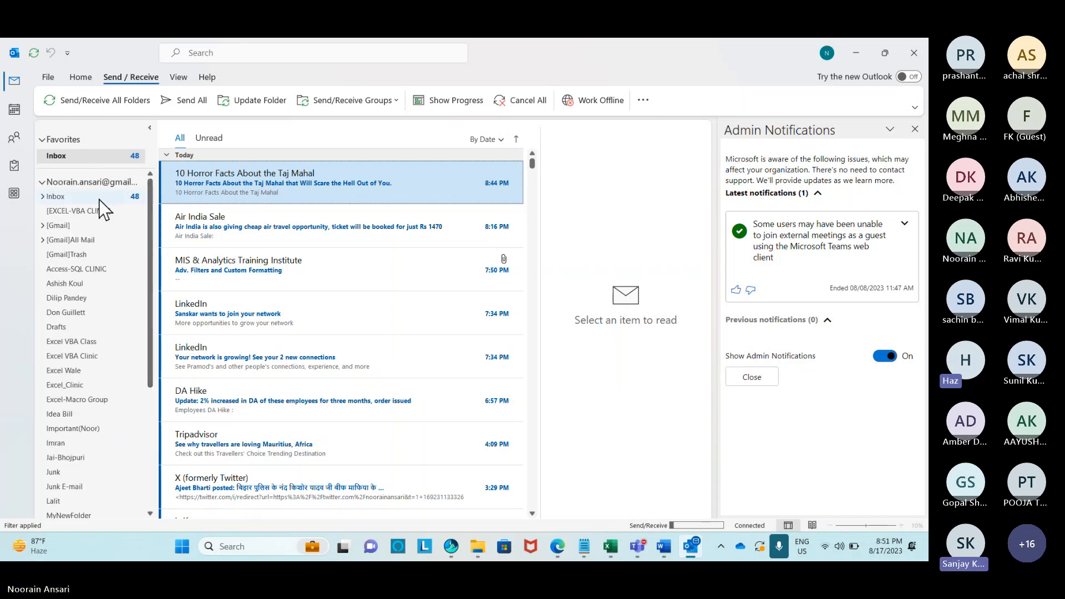
pyautogui.click(116, 195)
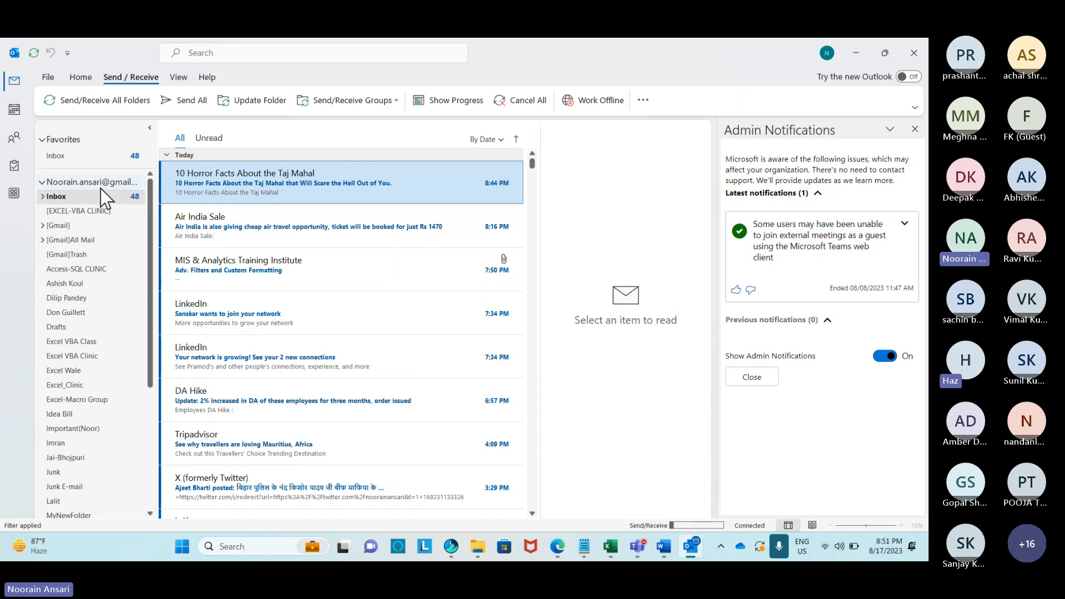
pyautogui.click(102, 186)
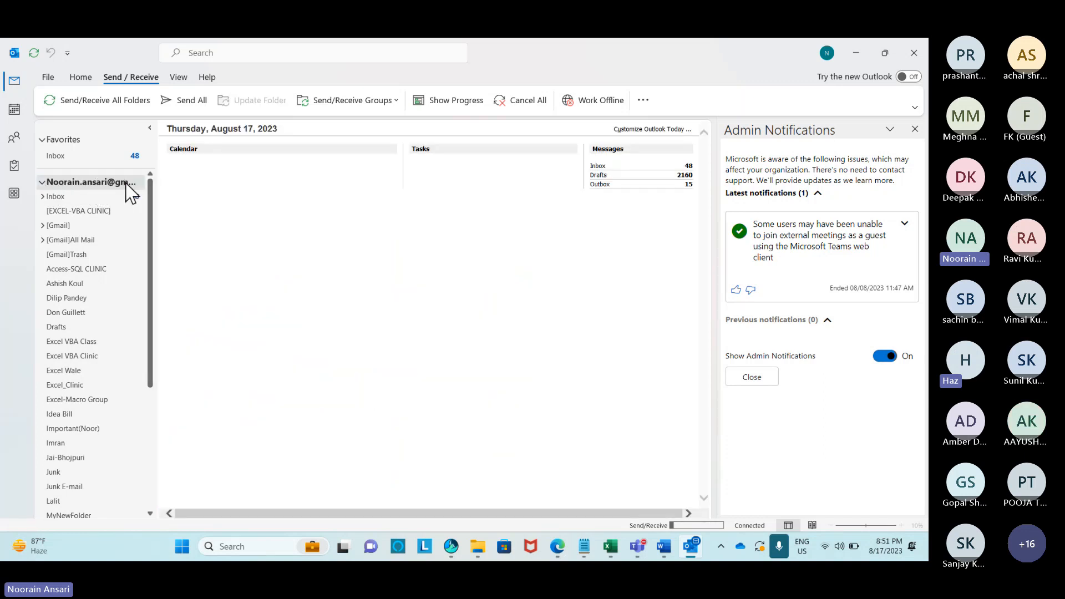
pyautogui.click(84, 197)
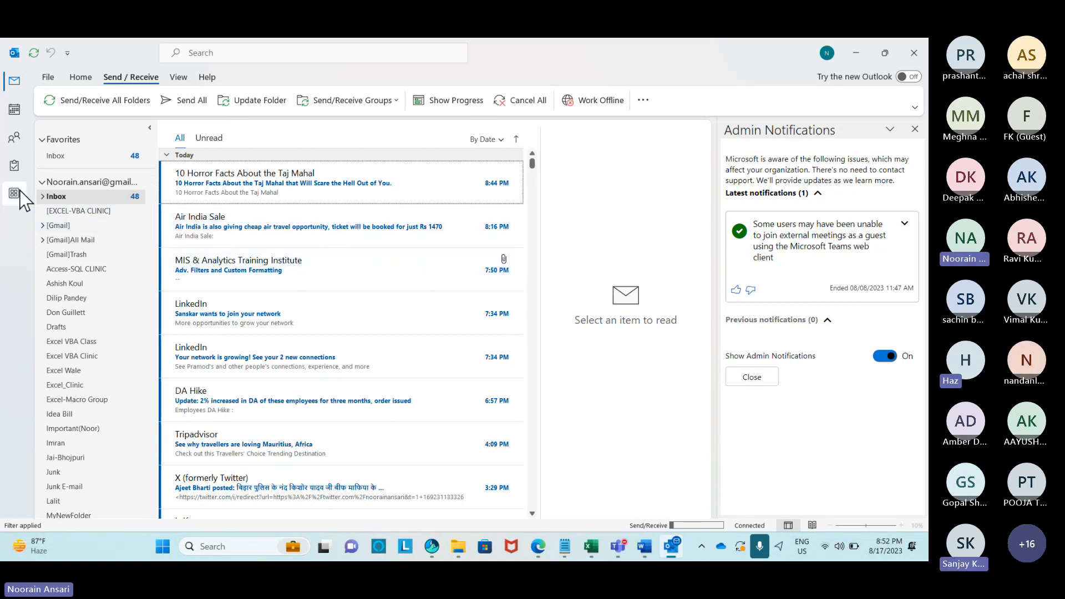
pyautogui.click(71, 157)
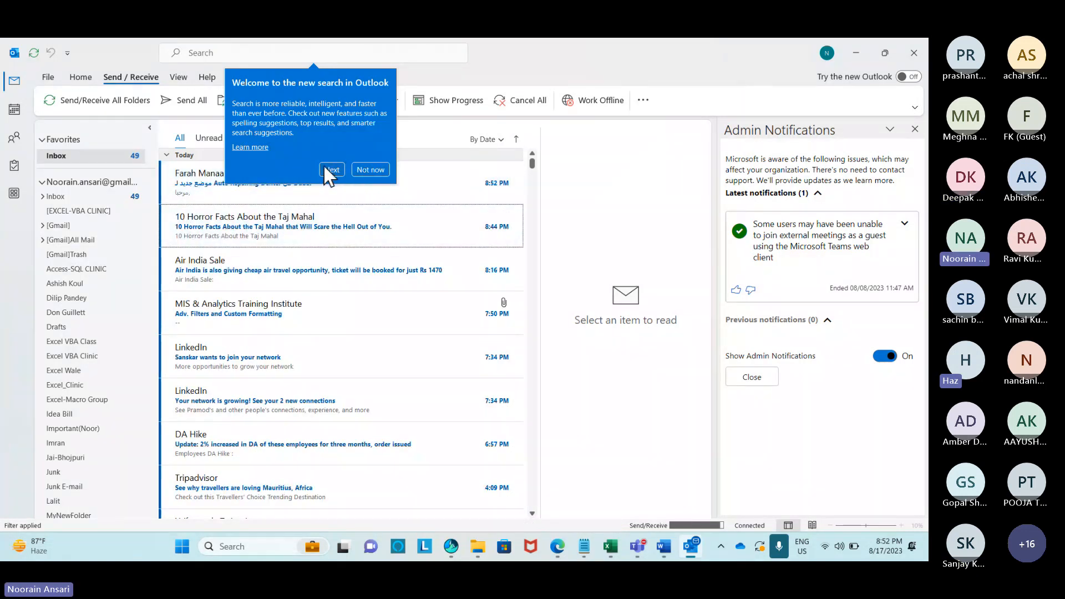
pyautogui.click(81, 196)
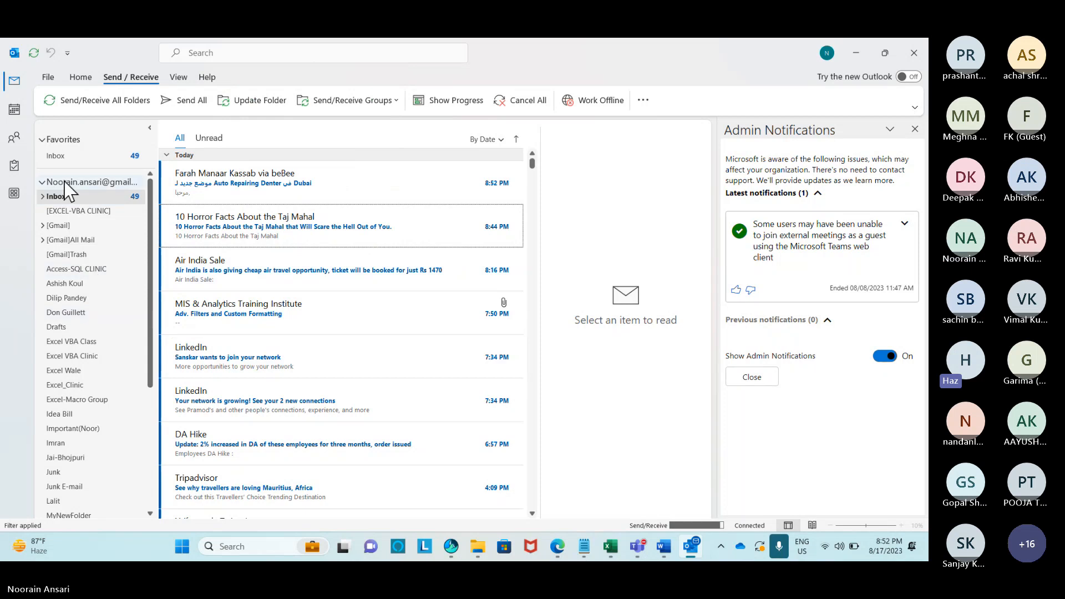
# Open the MIS & Analytics Training Institute message in a maximized window.
pyautogui.click(257, 314)
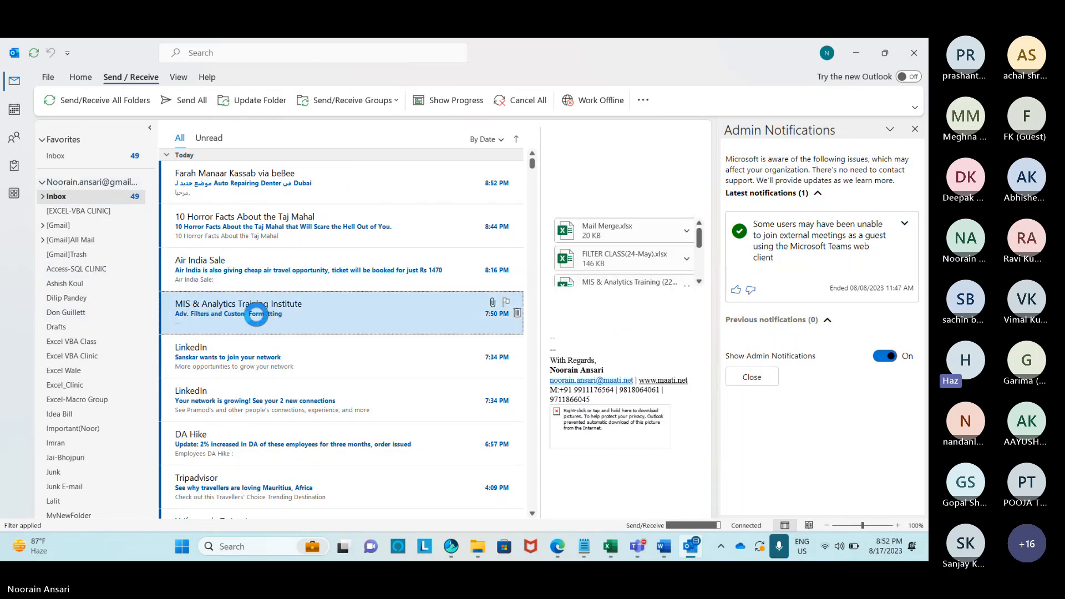
pyautogui.doubleClick(256, 314)
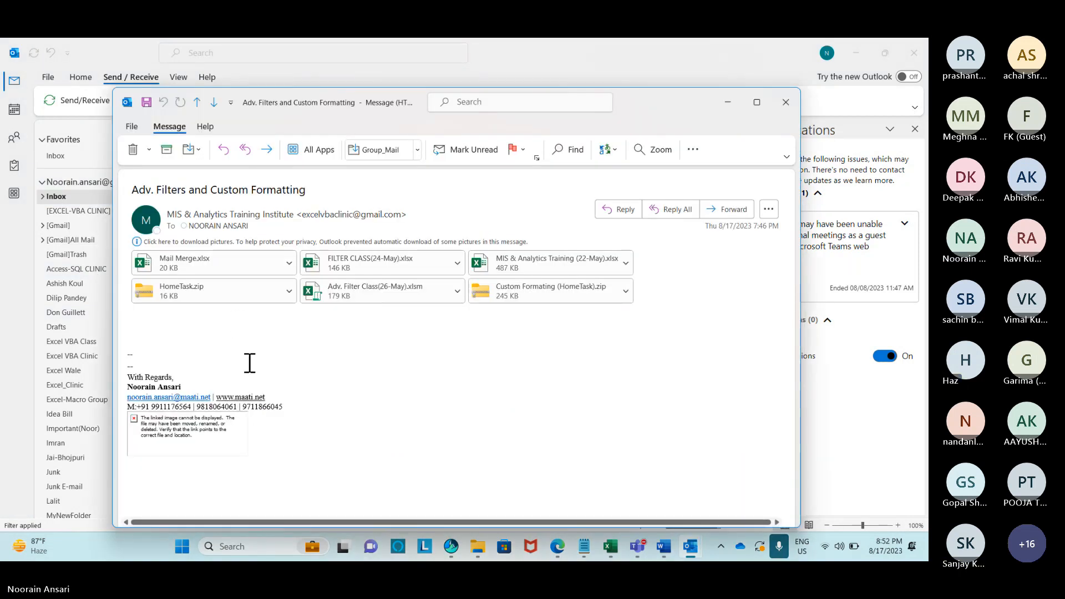
pyautogui.click(758, 103)
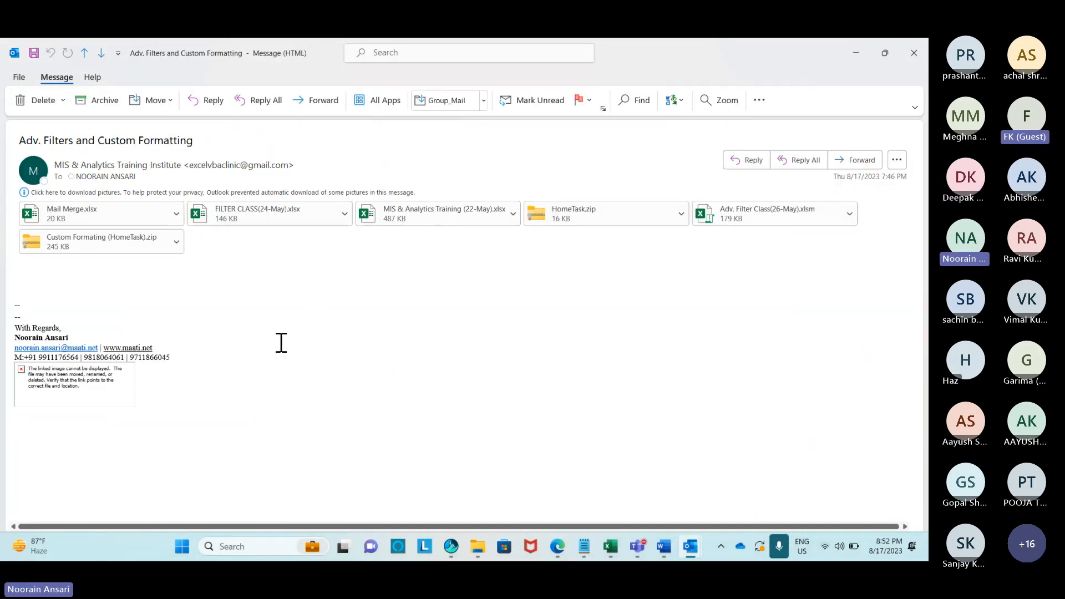
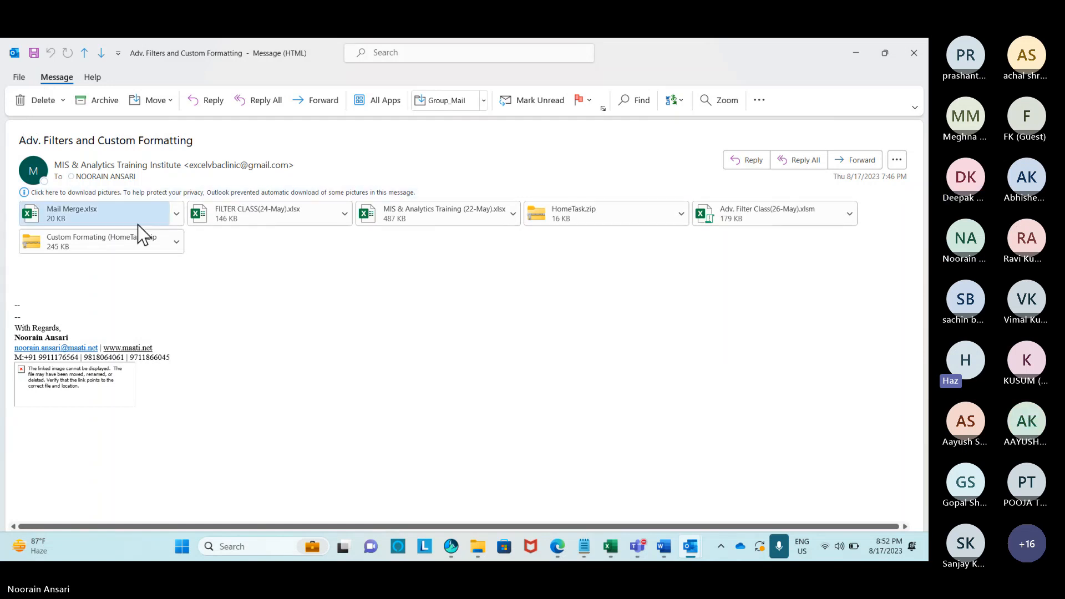
# Select all six attachments of the Adv. Filters and Custom Formatting message, then bring File Explorer forward.
pyautogui.click(897, 160)
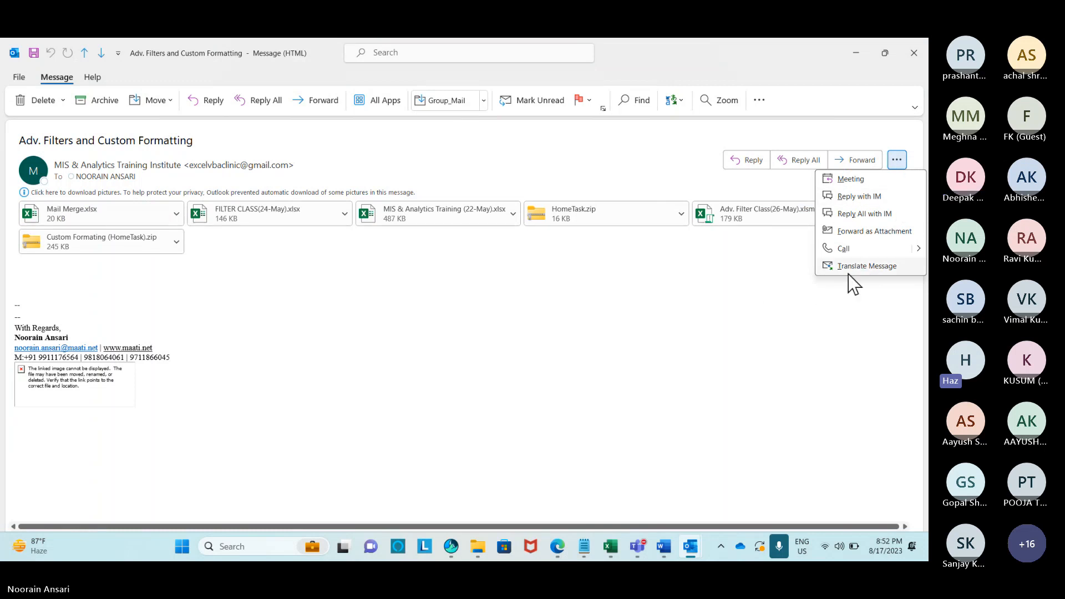
pyautogui.click(148, 228)
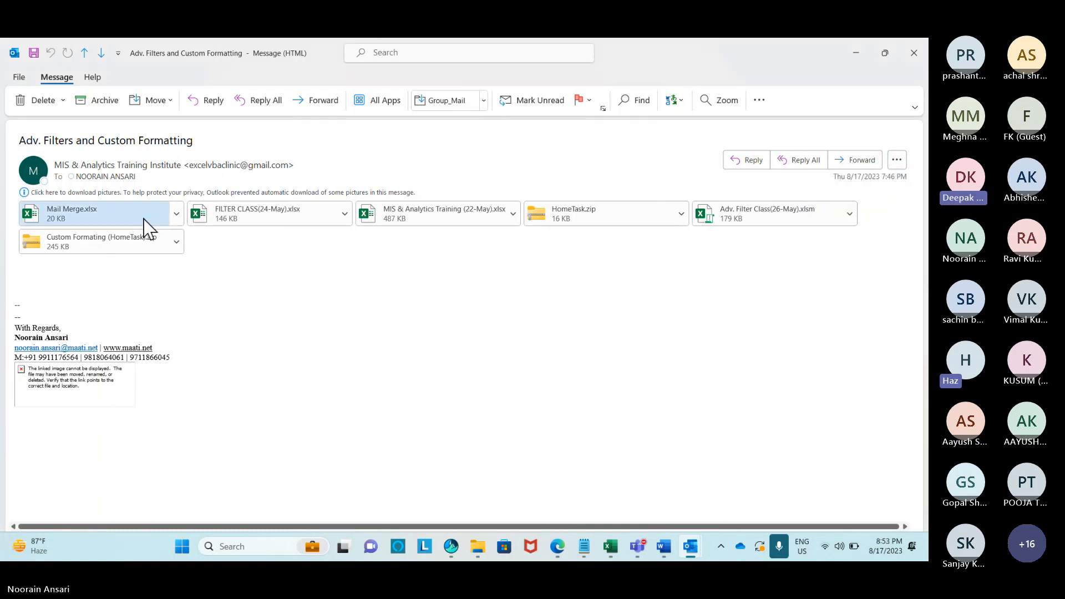
pyautogui.click(131, 221)
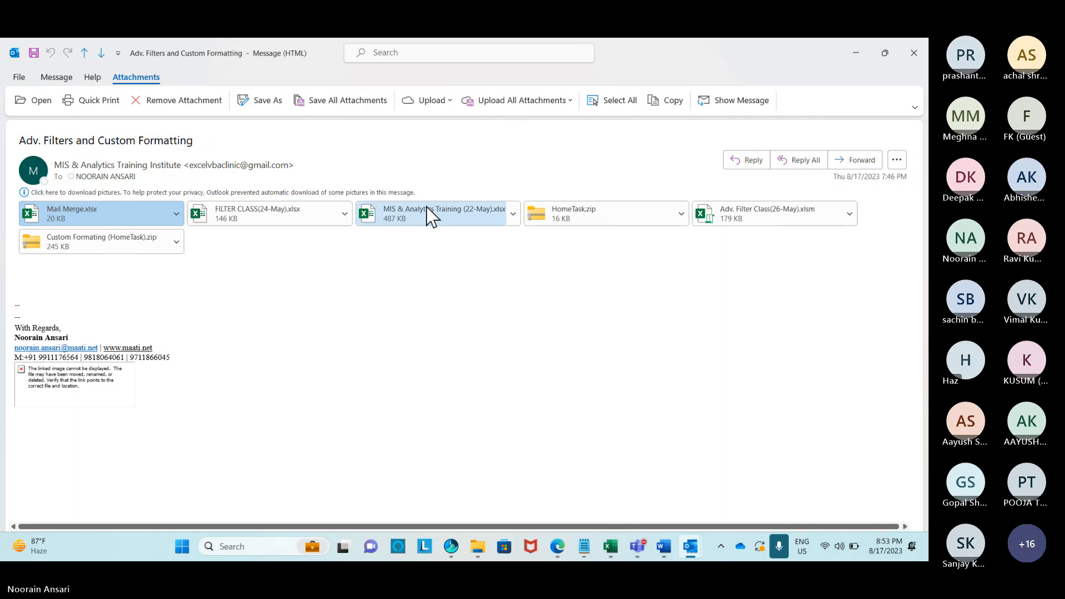
pyautogui.keyDown('shift'); pyautogui.click(588, 212); pyautogui.keyUp('shift')
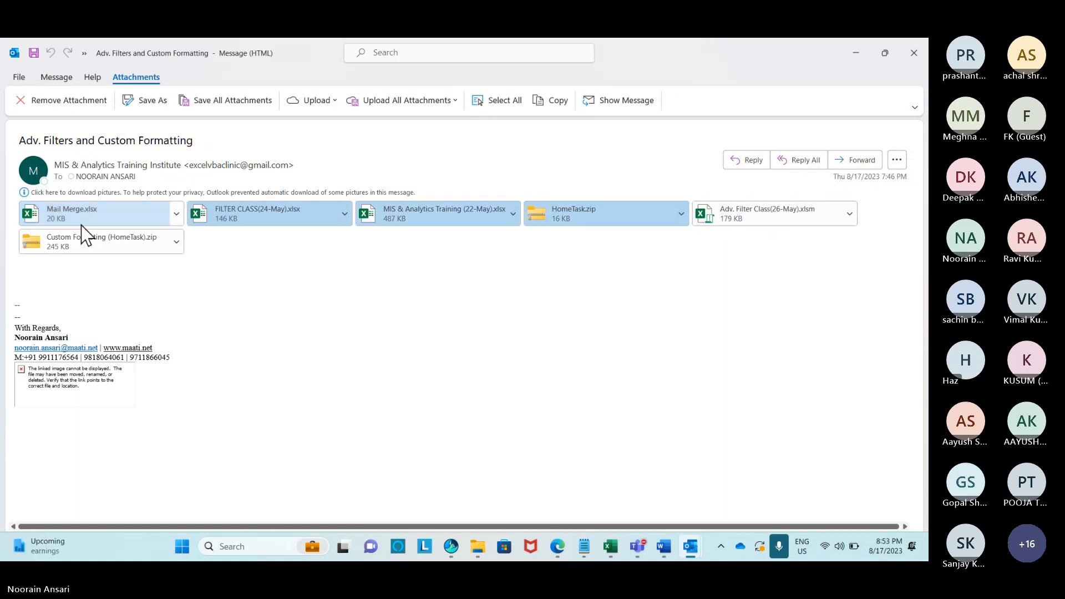
pyautogui.keyDown('shift'); pyautogui.click(102, 239); pyautogui.keyUp('shift')
pyautogui.click(101, 239)
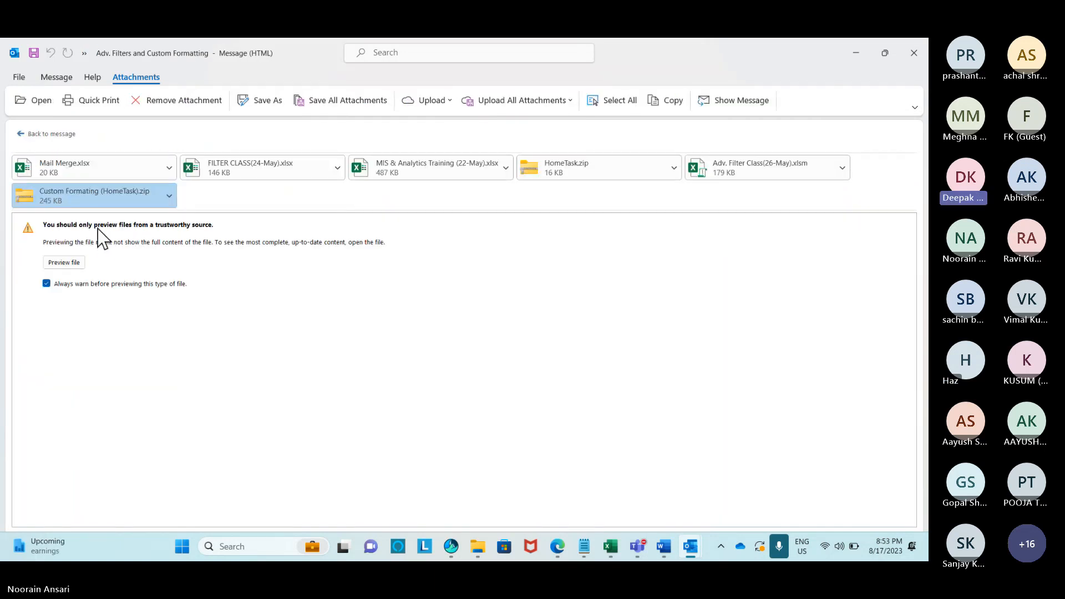
pyautogui.keyDown('shift'); pyautogui.click(106, 172); pyautogui.keyUp('shift')
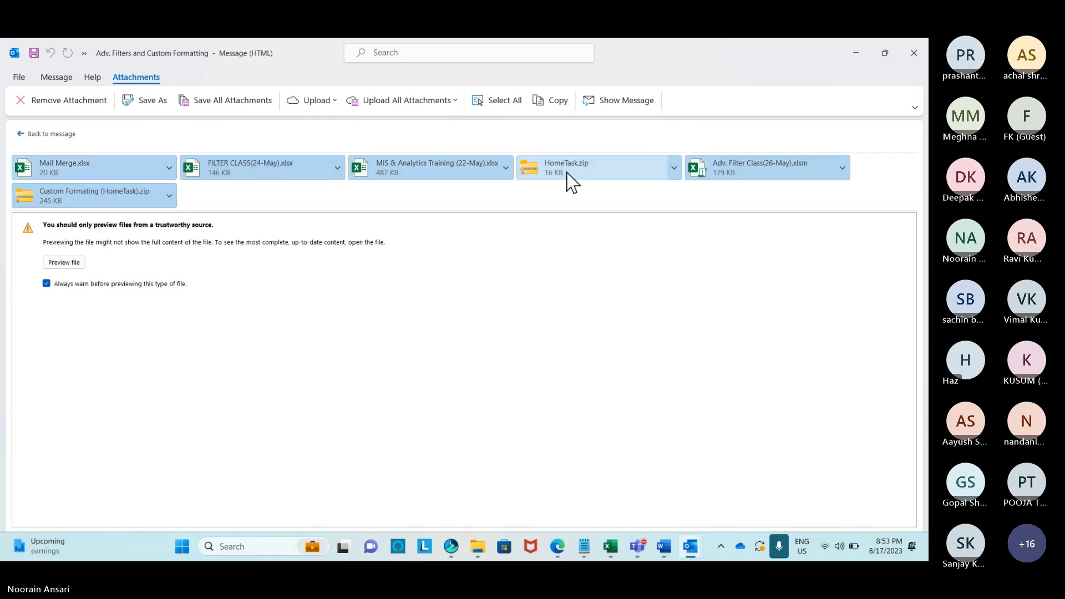
pyautogui.click(477, 547)
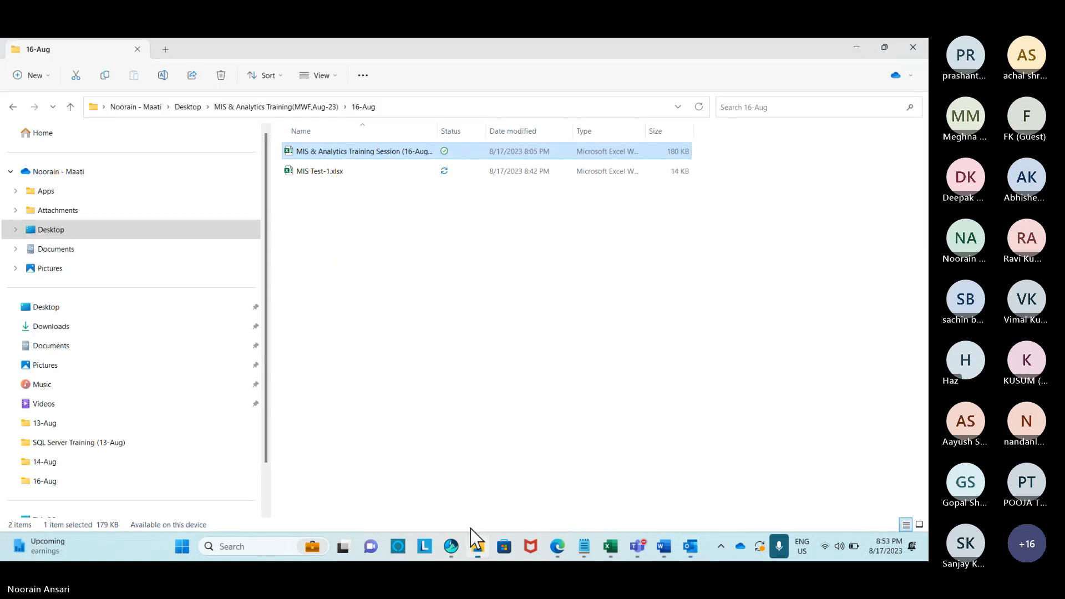
# Paste the attachments into the 18-Aug folder, keeping the existing Mail Merge.xlsx unreplaced.
pyautogui.click(314, 108)
pyautogui.click(303, 233)
pyautogui.doubleClick(304, 232)
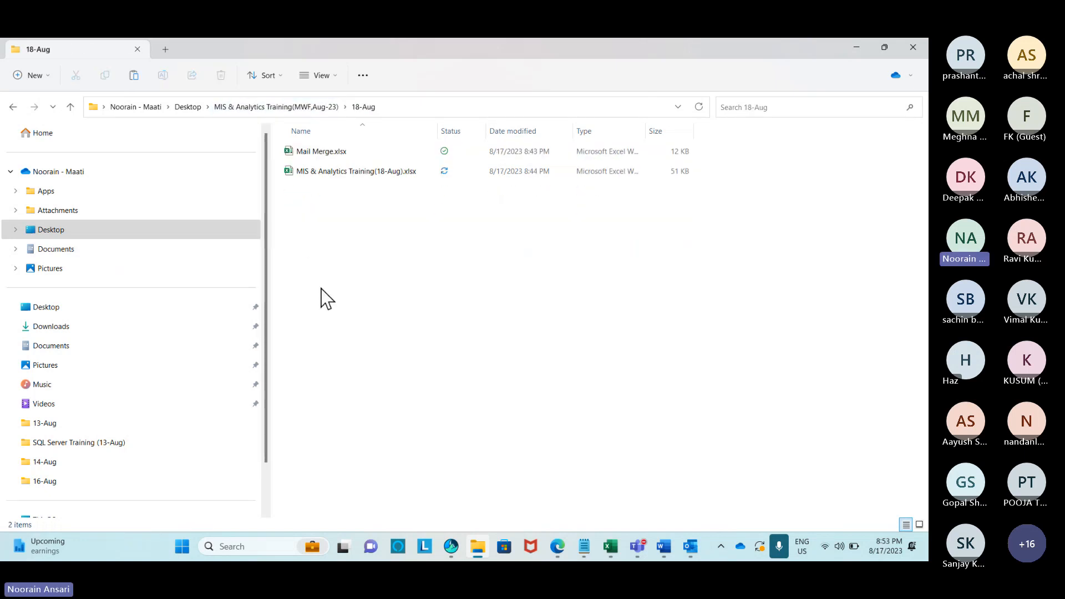
pyautogui.hotkey('ctrl', 'v')
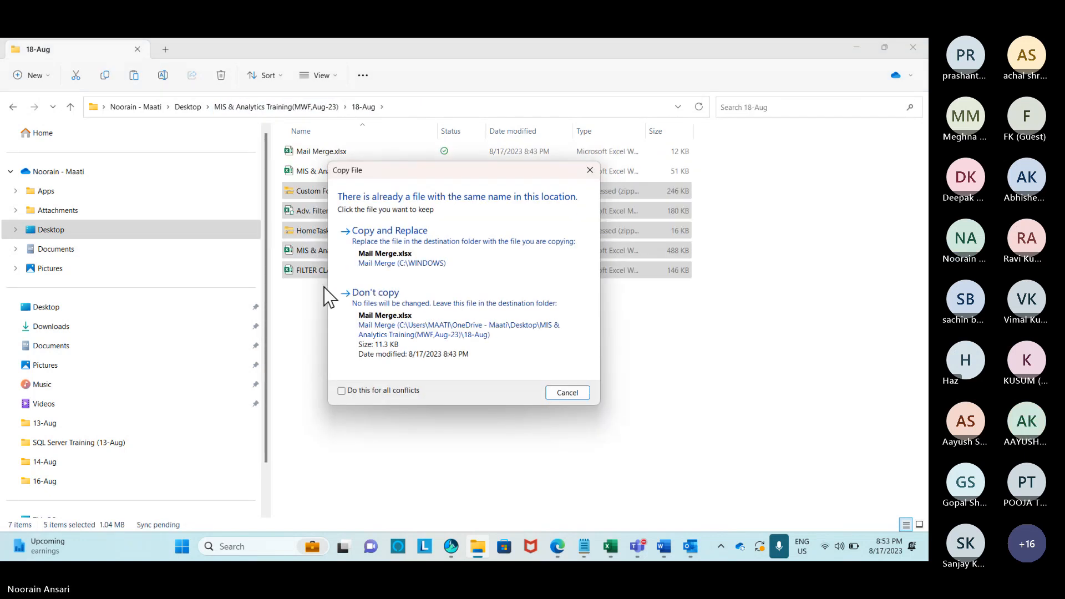
pyautogui.click(562, 397)
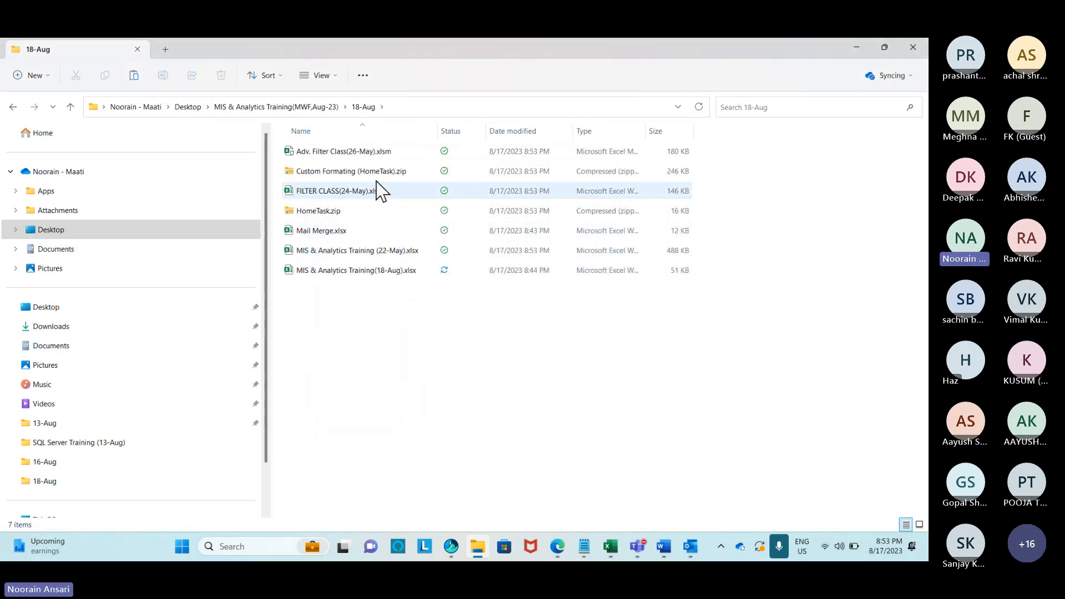
# Open the Custom Formating (HomeTask) zip and its folder, and pick Custom Formating.xlsx.
pyautogui.doubleClick(373, 170)
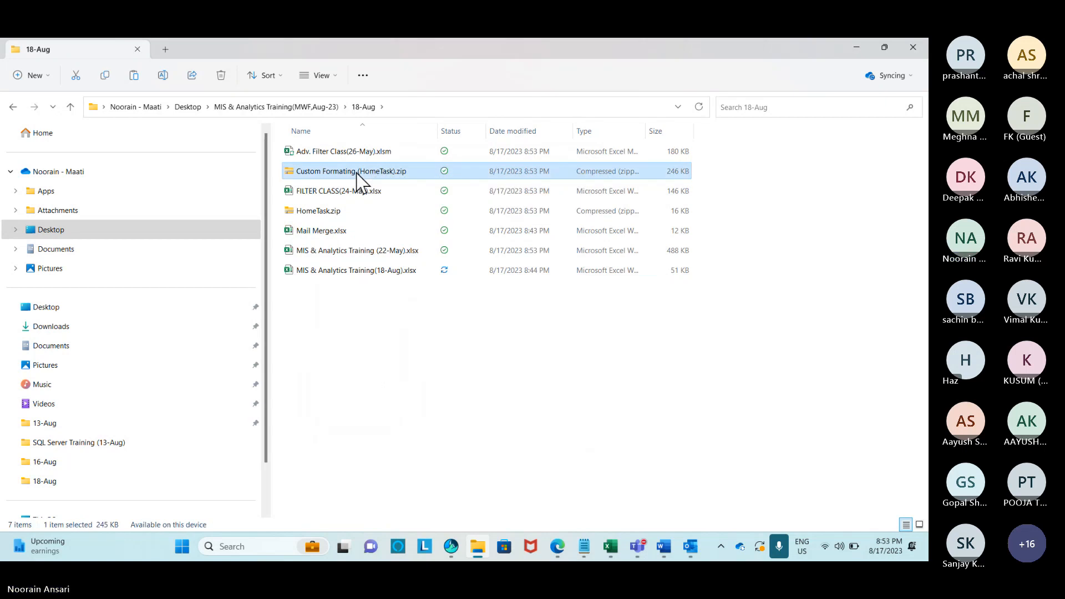
pyautogui.click(501, 308)
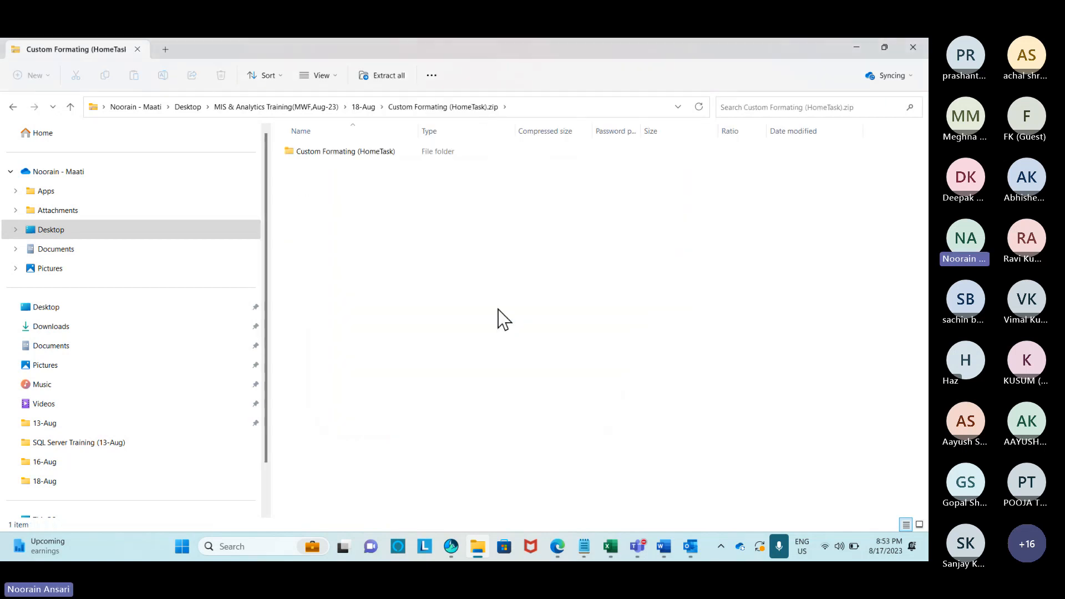
pyautogui.click(352, 148)
pyautogui.doubleClick(353, 151)
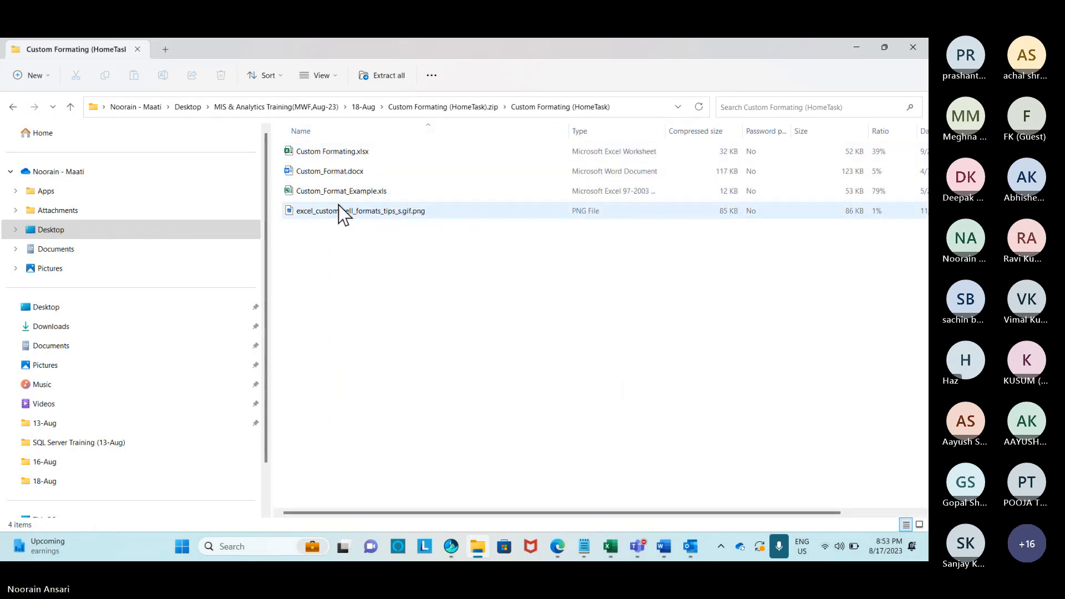
pyautogui.click(338, 155)
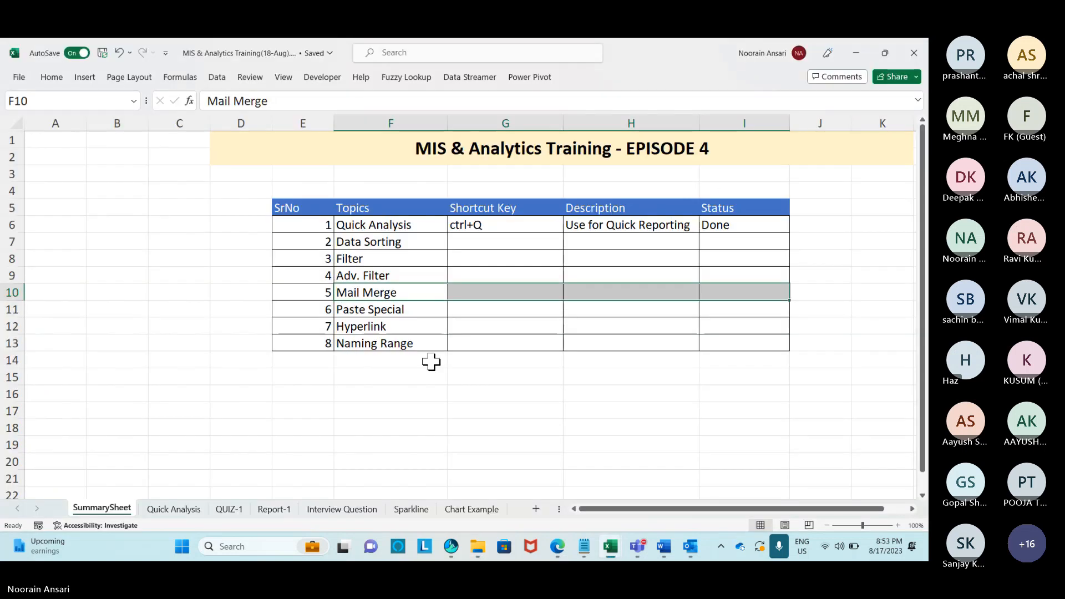
# Open and close Custom Formating.xlsx, then open Custom_Format_Example.xls with editing enabled.
pyautogui.click(444, 373)
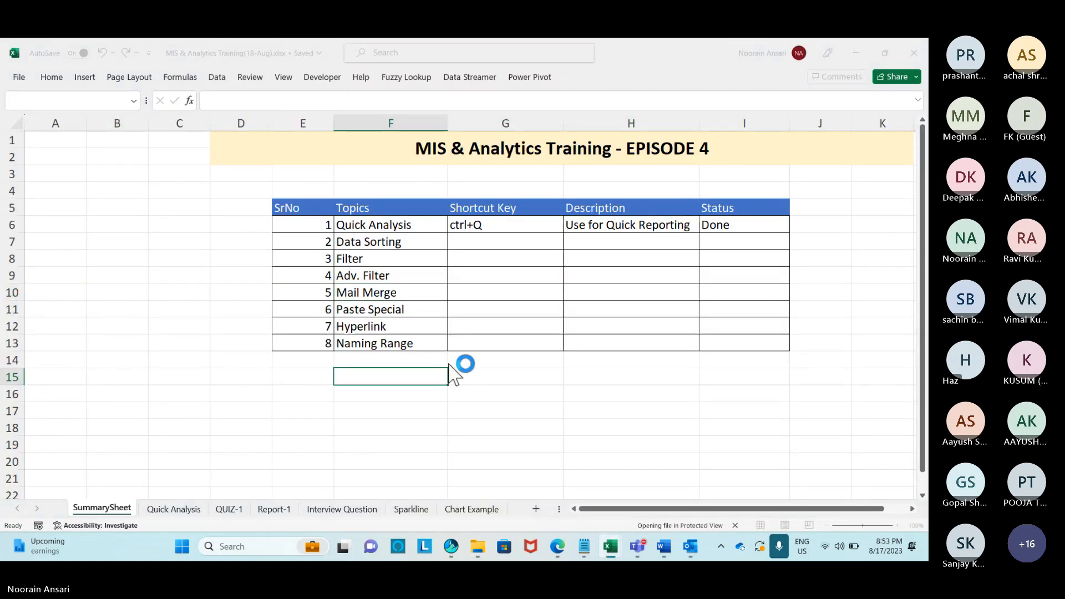
pyautogui.click(914, 53)
pyautogui.hotkey('alt', 'Tab')
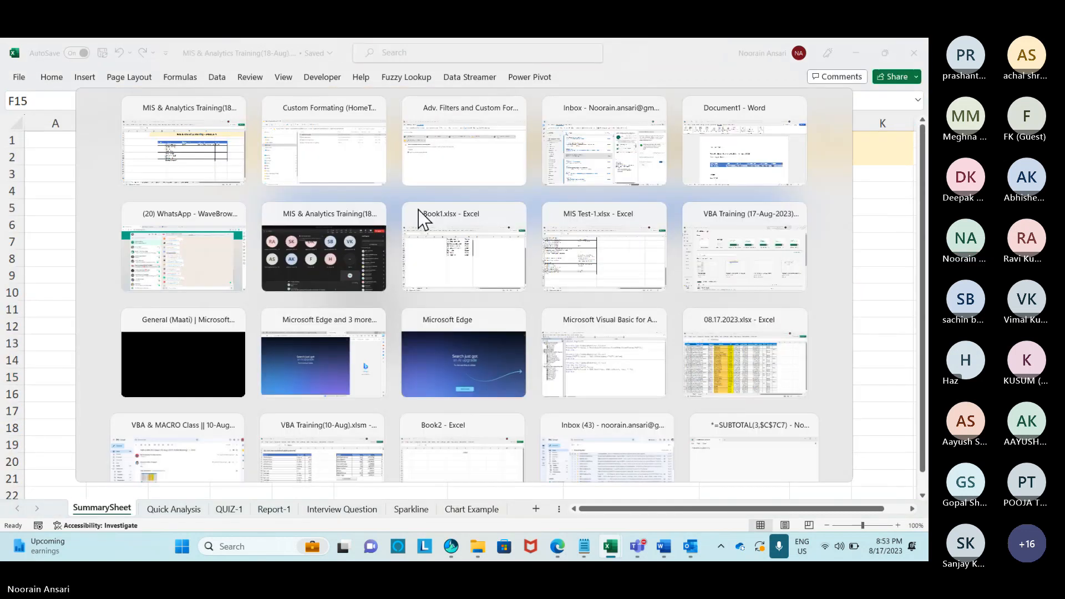
pyautogui.doubleClick(340, 191)
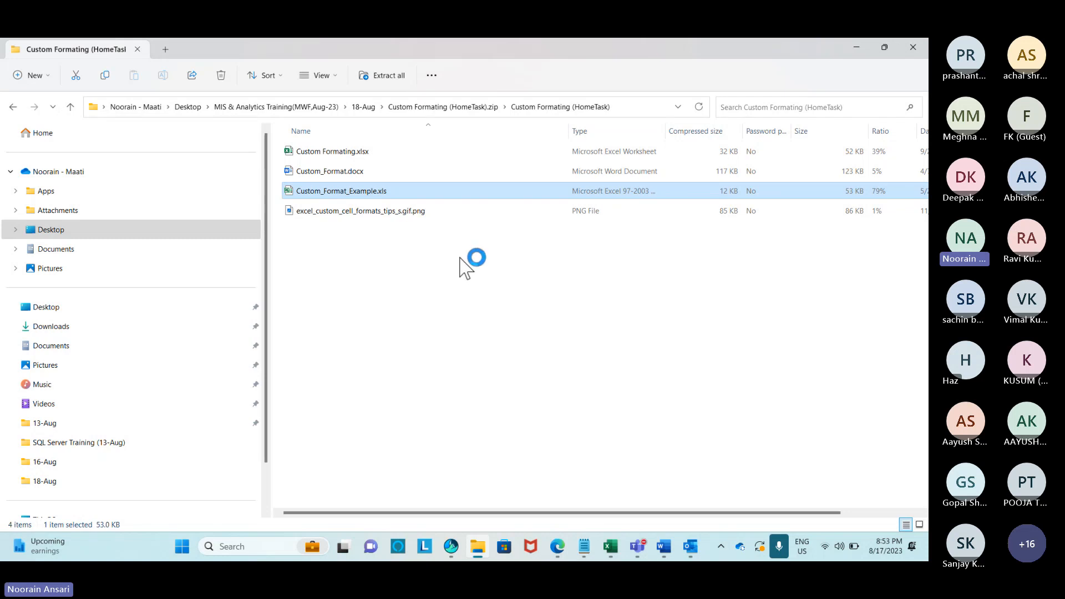
pyautogui.click(501, 264)
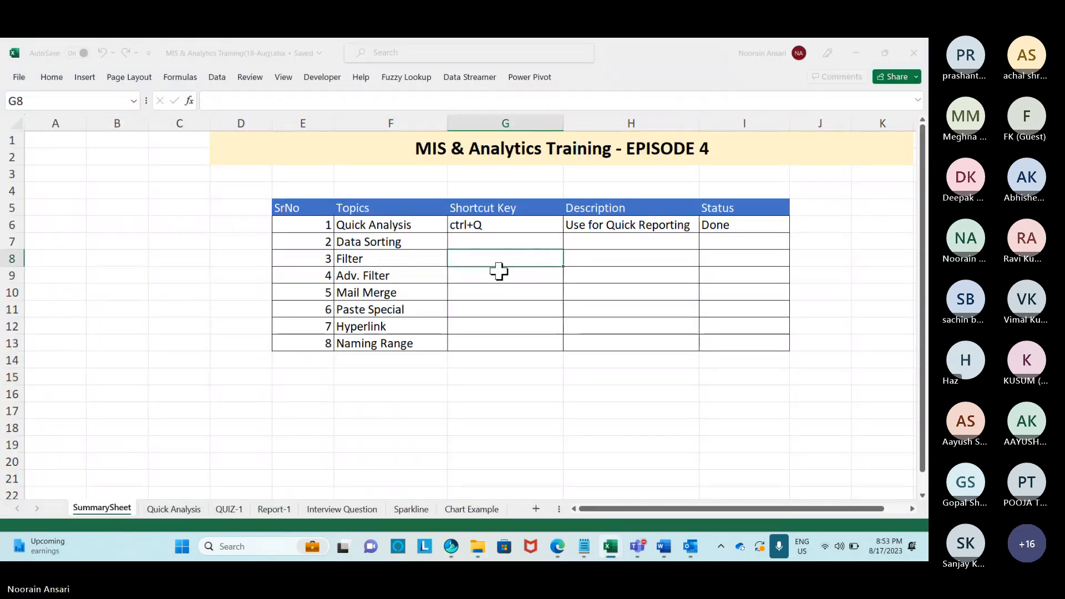
pyautogui.scroll(-2, 317, 255)
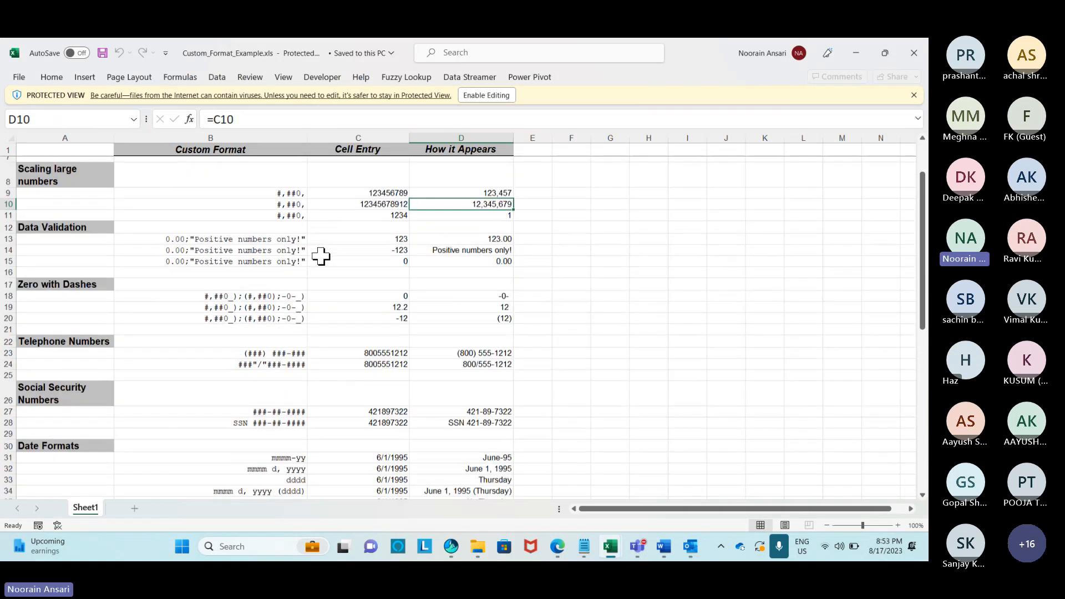
pyautogui.scroll(2, 321, 256)
pyautogui.click(488, 96)
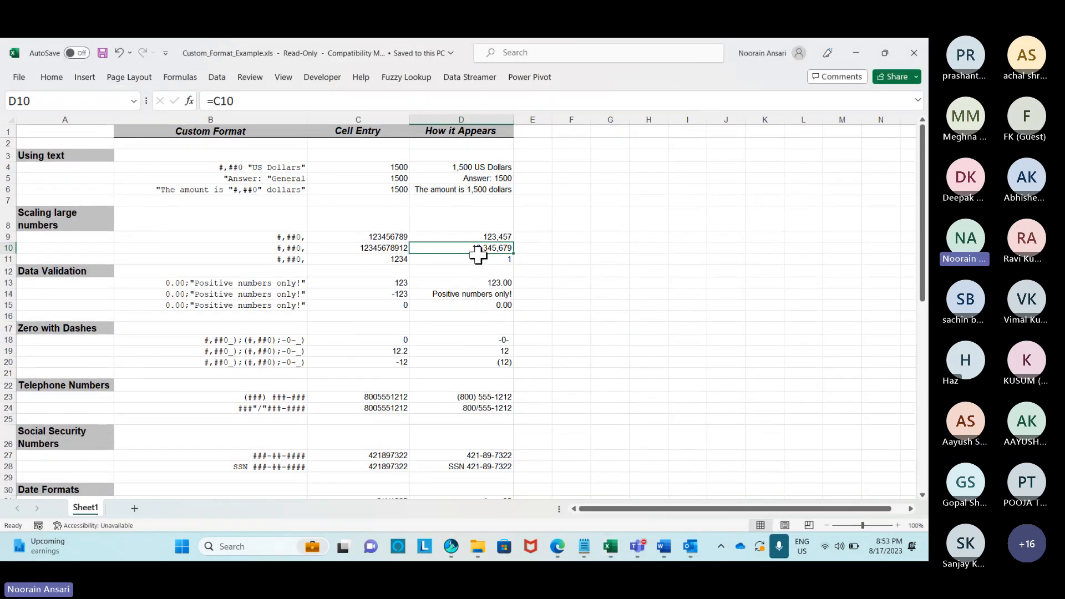
# Inspect the Cell Entry values, B4:B5 custom format text and D4:D5 formulas, then close the workbook.
pyautogui.click(609, 167)
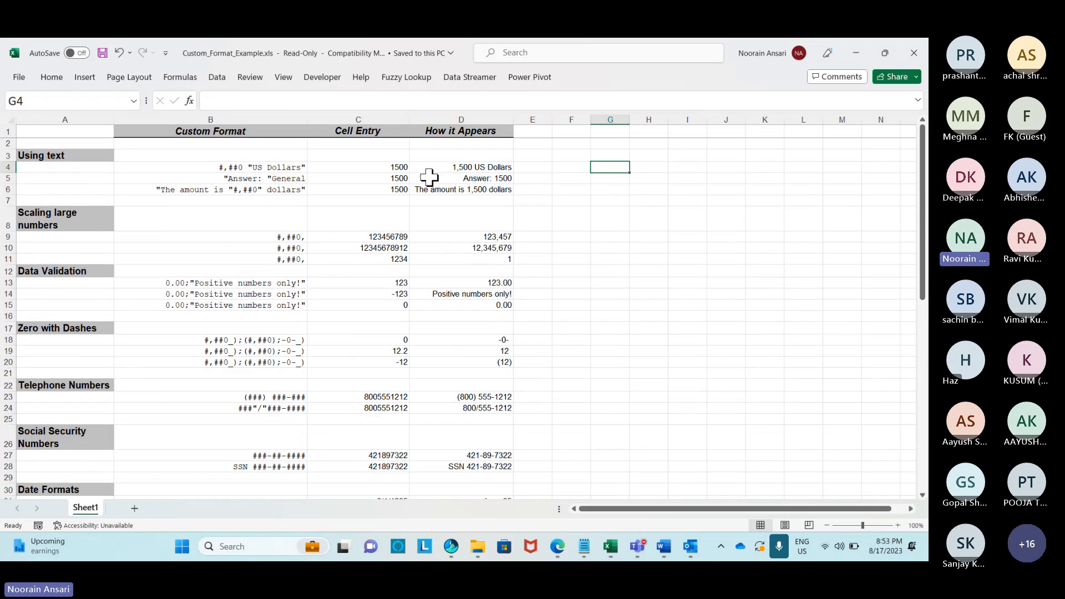
pyautogui.moveTo(389, 133); pyautogui.dragTo(387, 264)
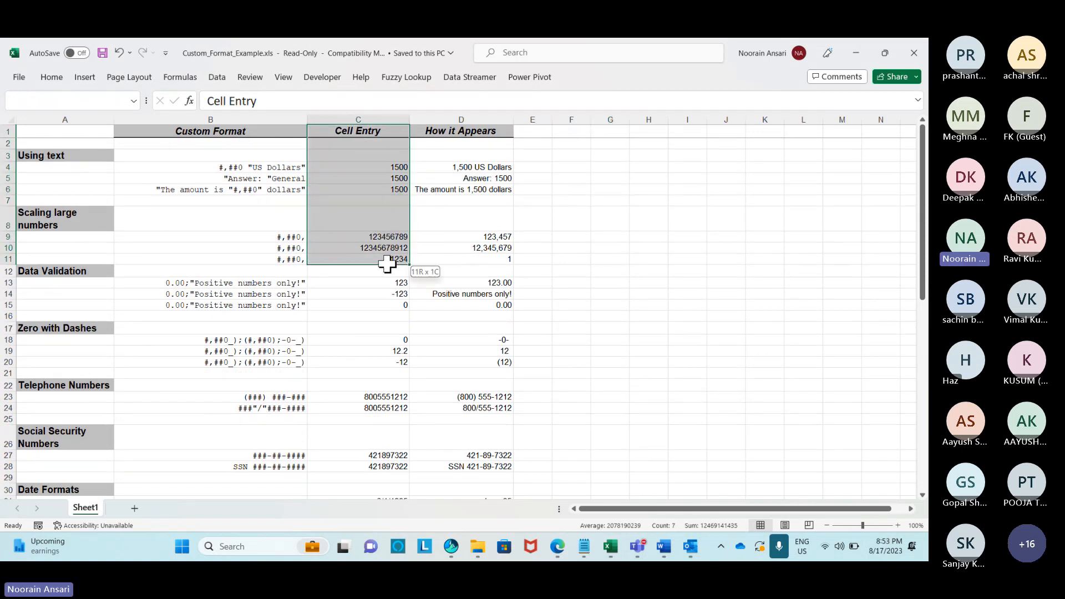
pyautogui.click(388, 168)
pyautogui.click(475, 168)
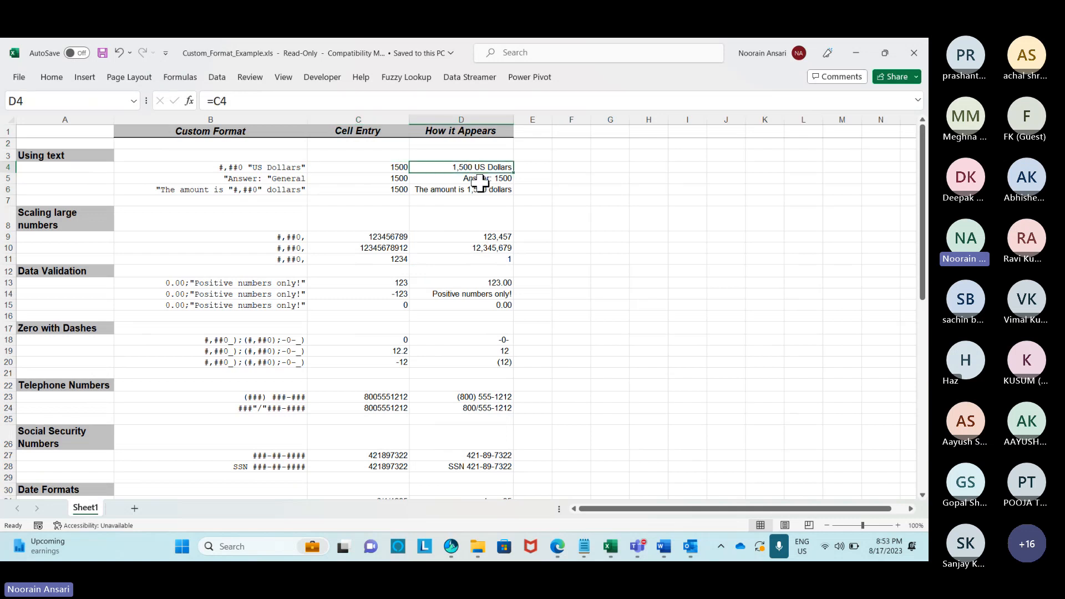
pyautogui.click(264, 168)
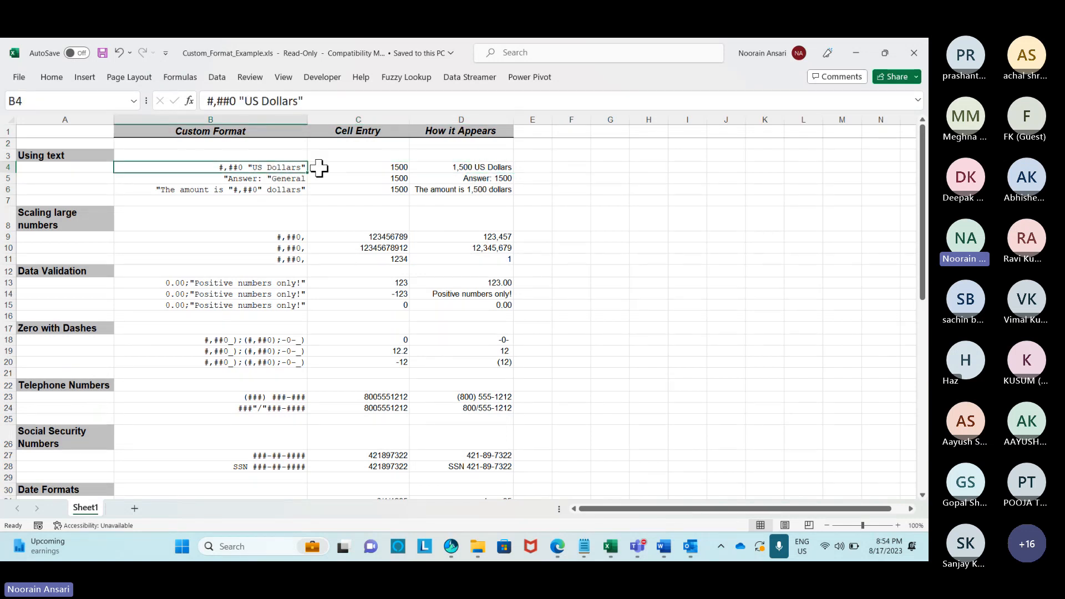
pyautogui.click(481, 167)
pyautogui.click(297, 180)
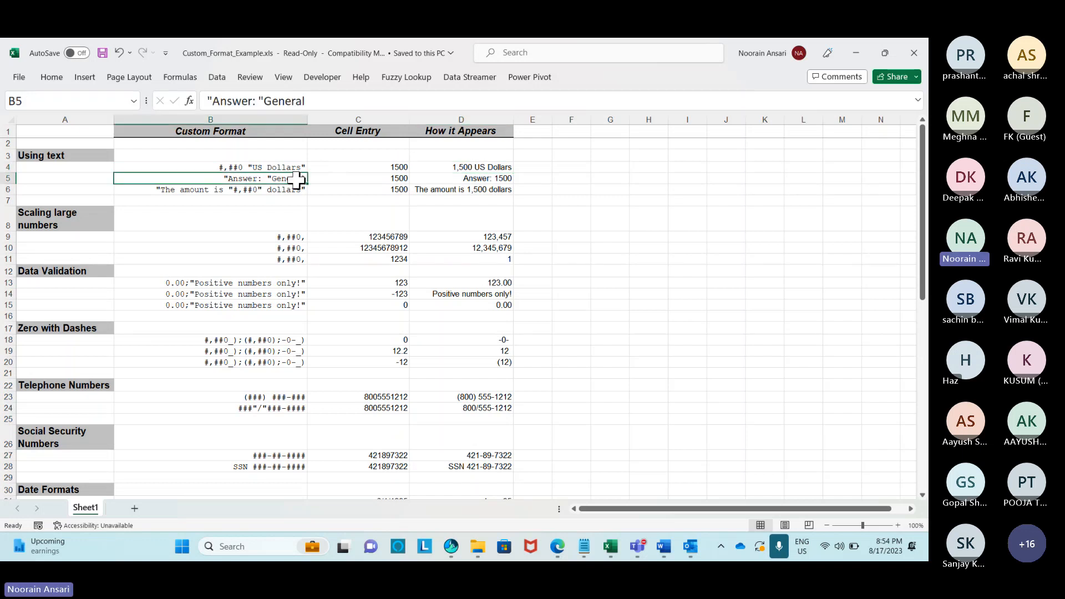
pyautogui.click(443, 177)
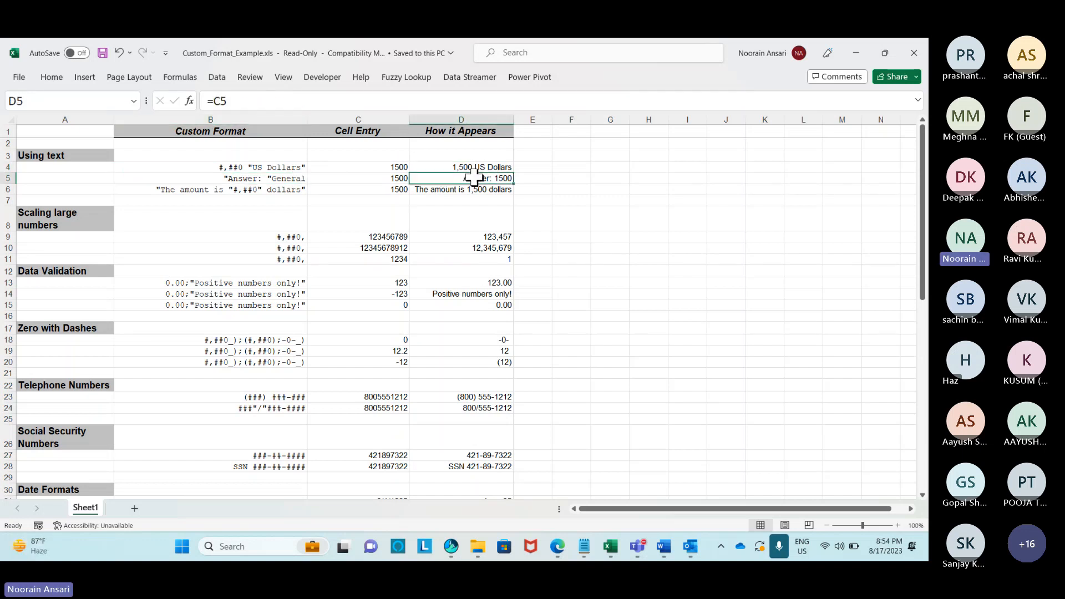
pyautogui.click(380, 117)
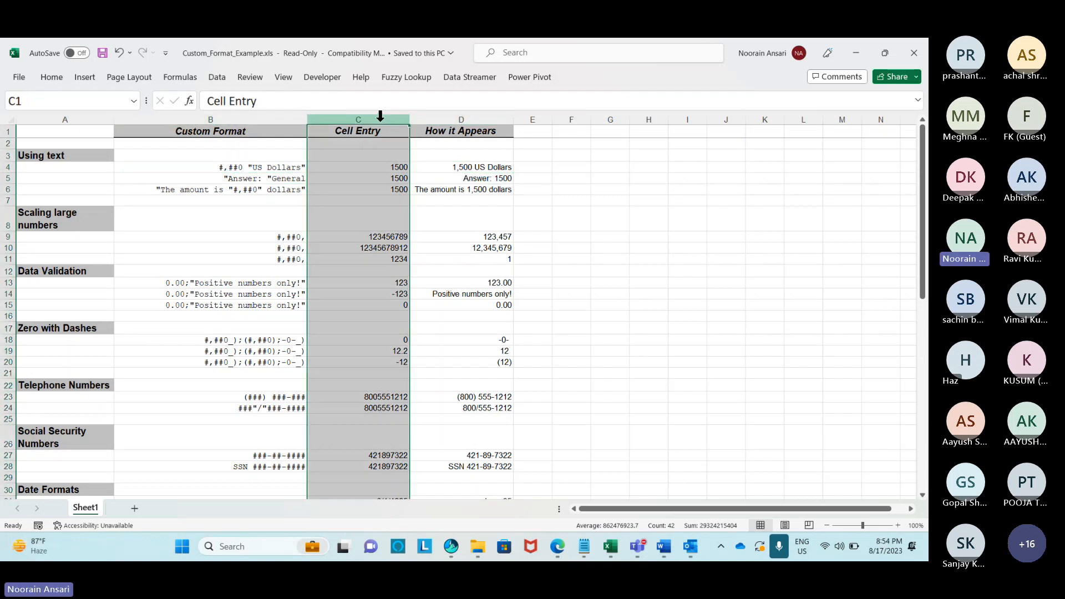
pyautogui.click(271, 167)
pyautogui.click(489, 166)
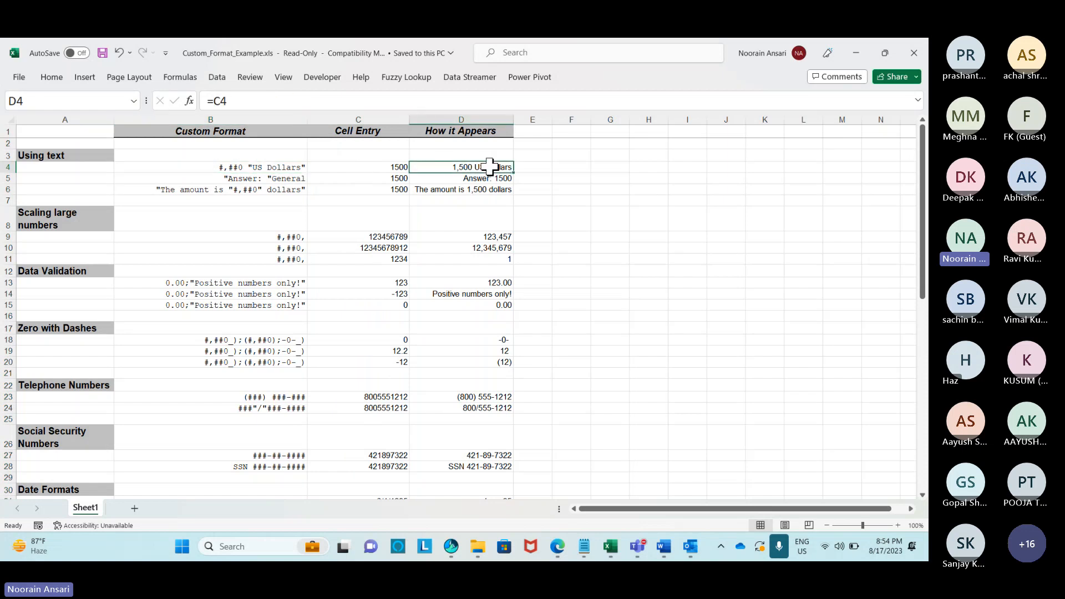
pyautogui.scroll(-12, 488, 175)
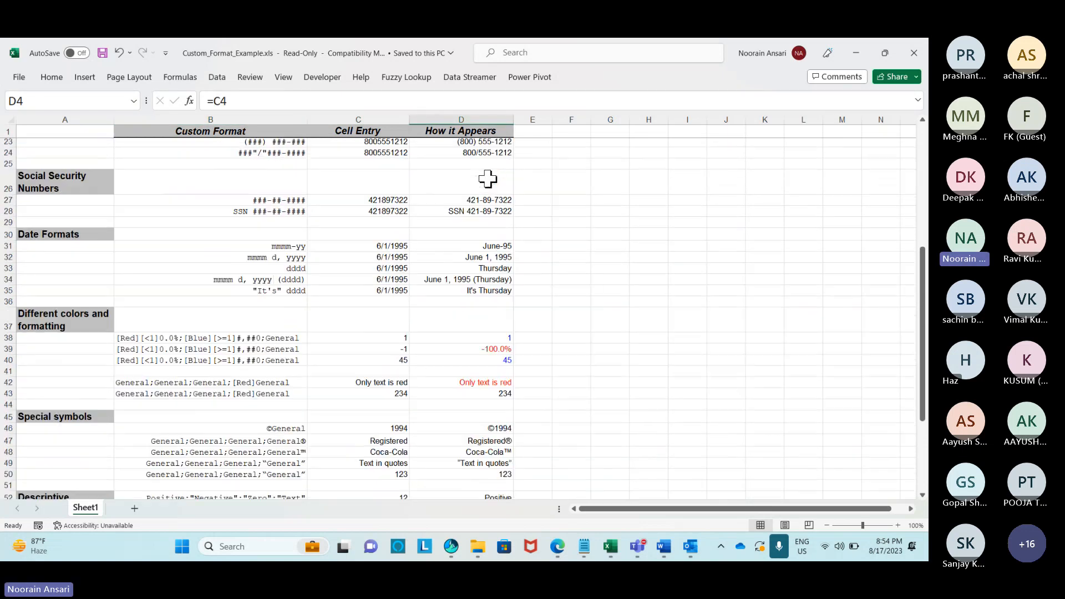
pyautogui.scroll(12, 488, 177)
pyautogui.click(914, 53)
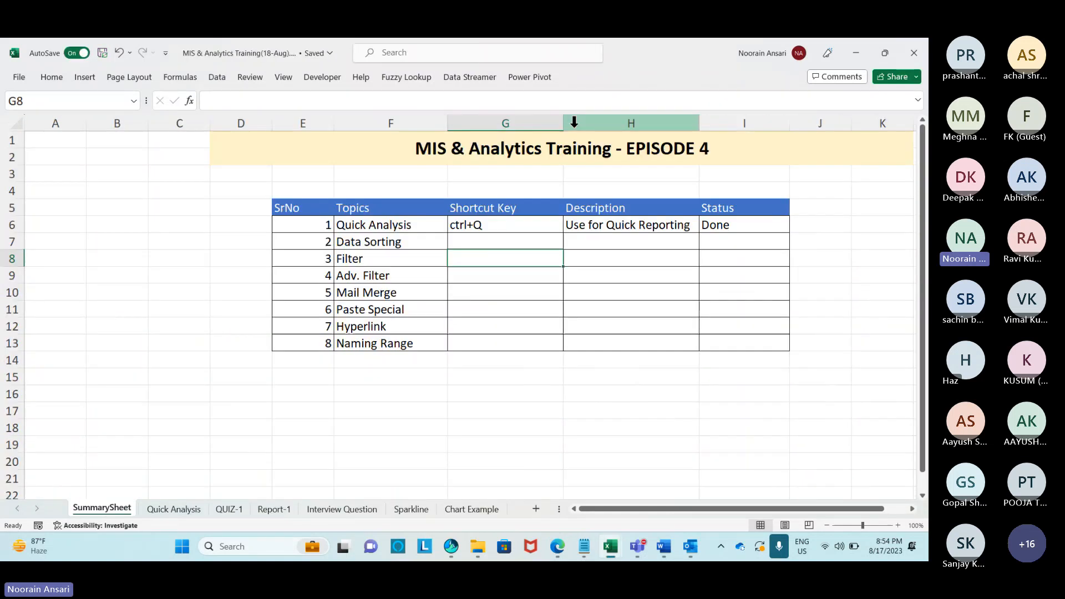
pyautogui.hotkey('alt', 'Tab')
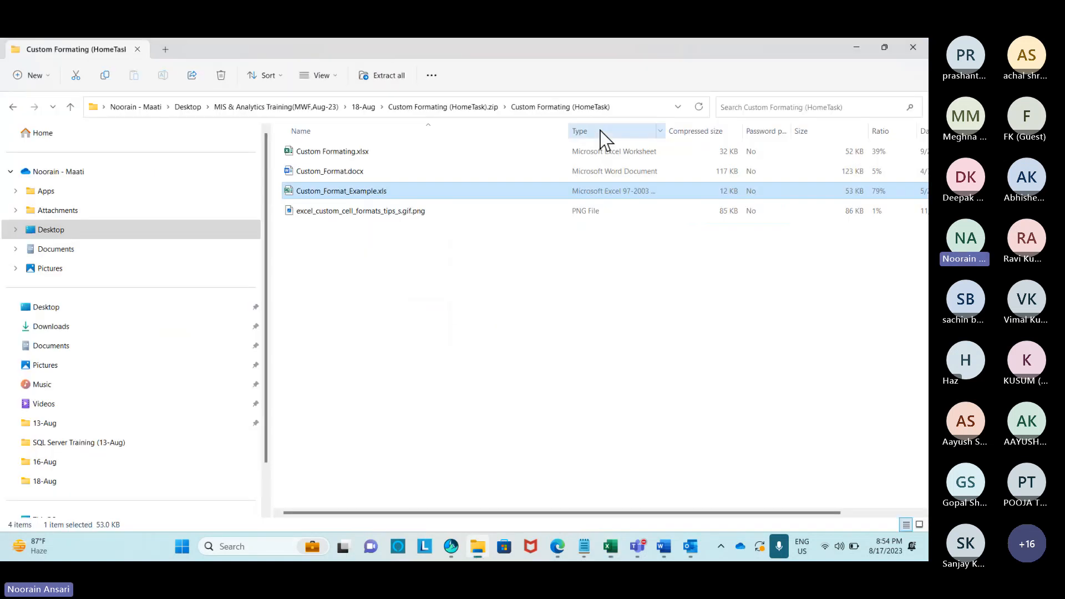
pyautogui.doubleClick(320, 214)
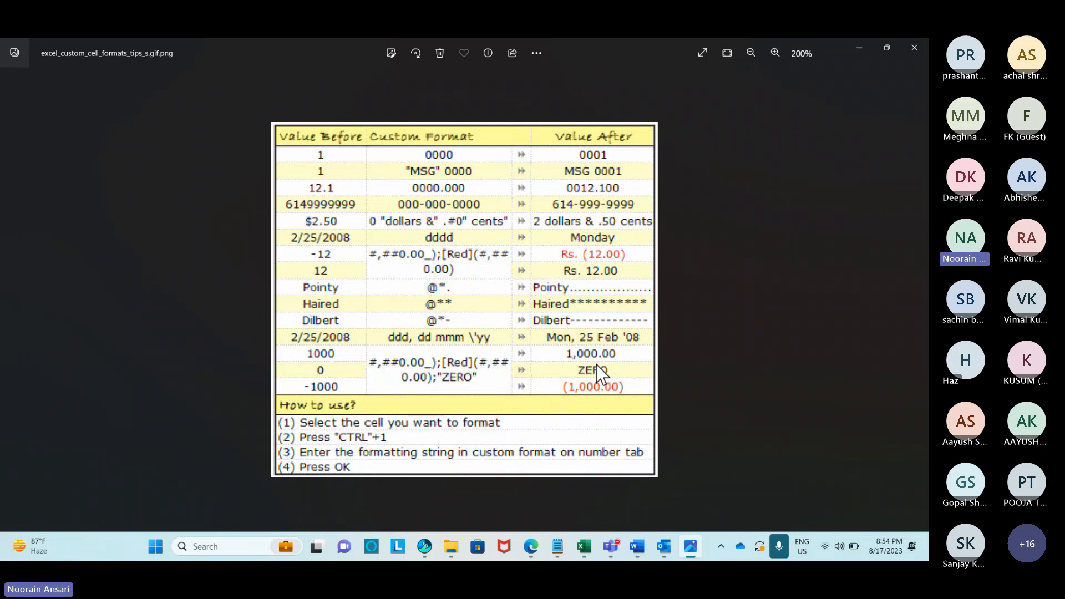
pyautogui.click(914, 48)
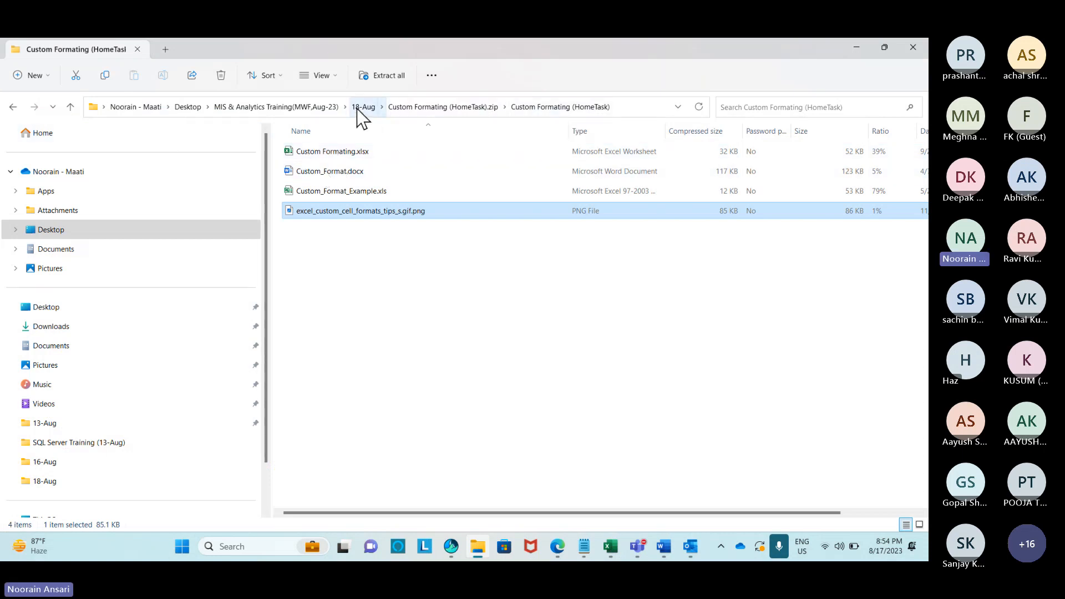
# Open Custom_Format.docx from the zip folder, scroll through its format code tables, and close it.
pyautogui.doubleClick(330, 191)
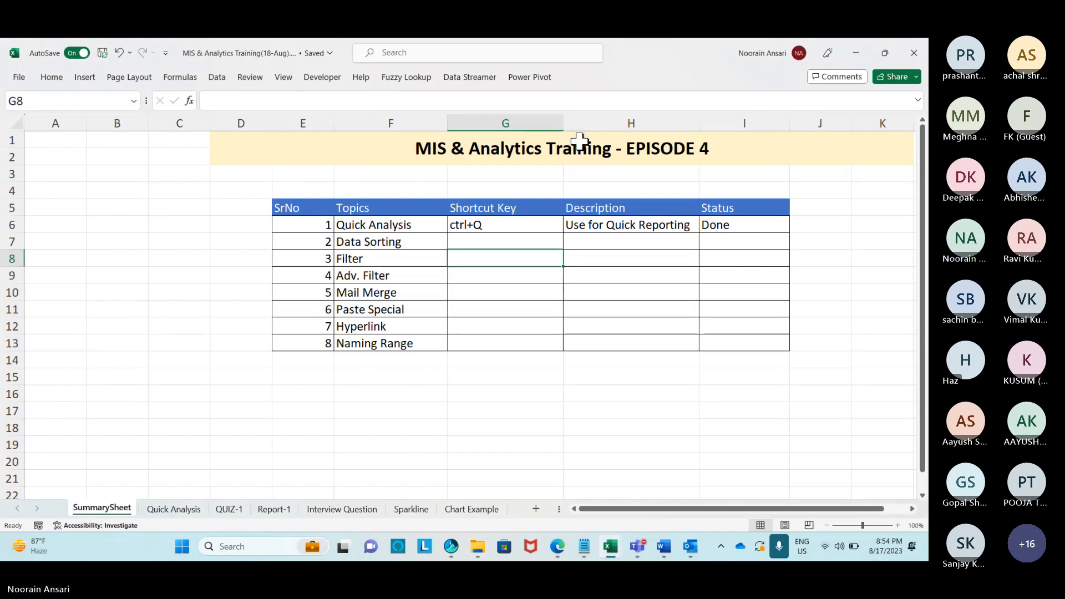
pyautogui.hotkey('alt', 'Tab')
pyautogui.click(330, 171)
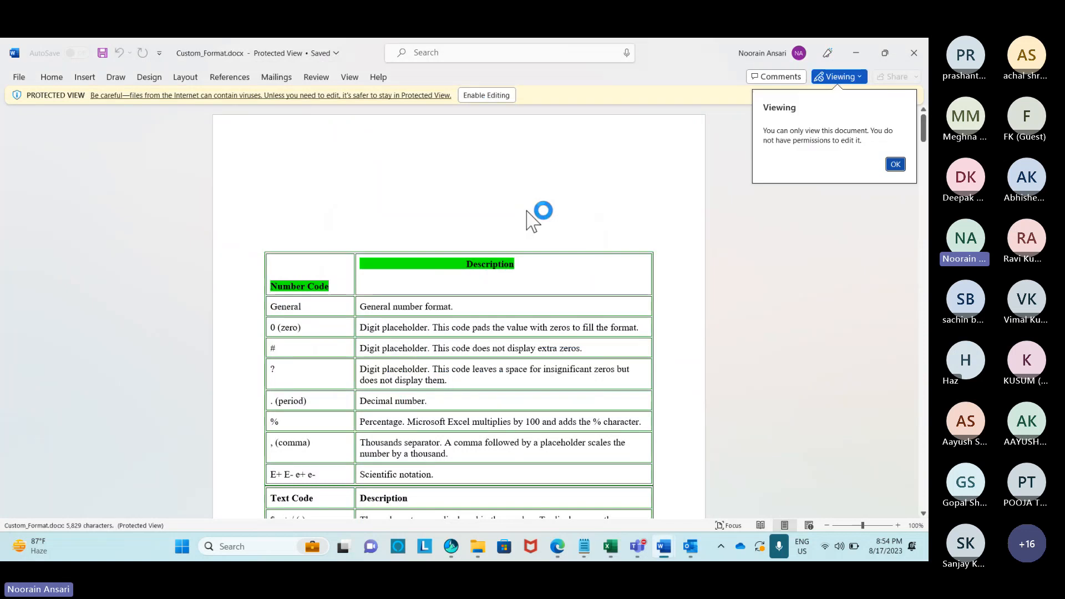
pyautogui.scroll(-5, 529, 219)
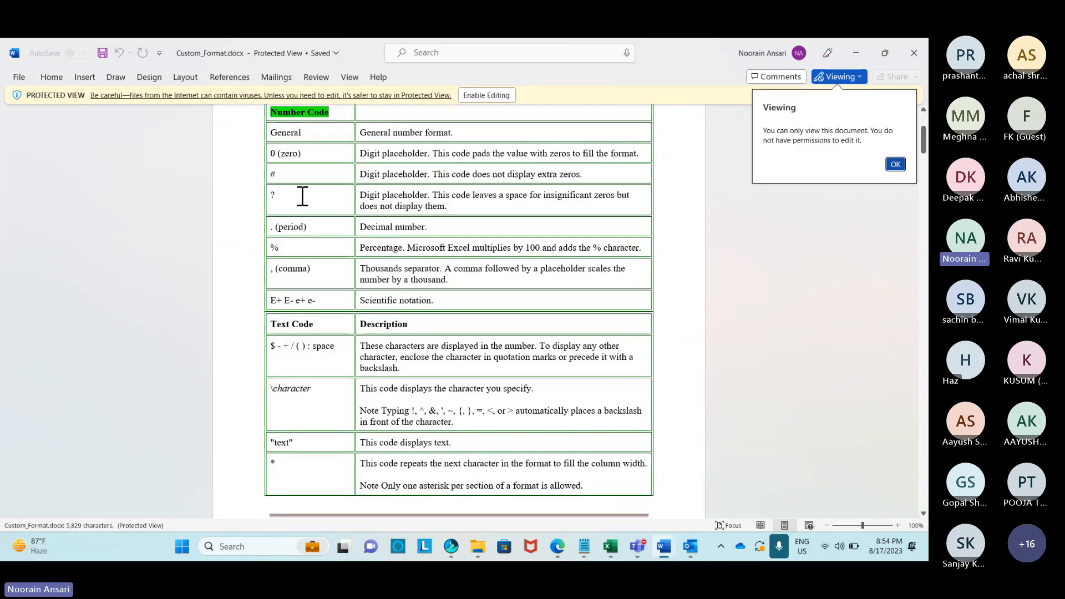
pyautogui.scroll(-6, 278, 202)
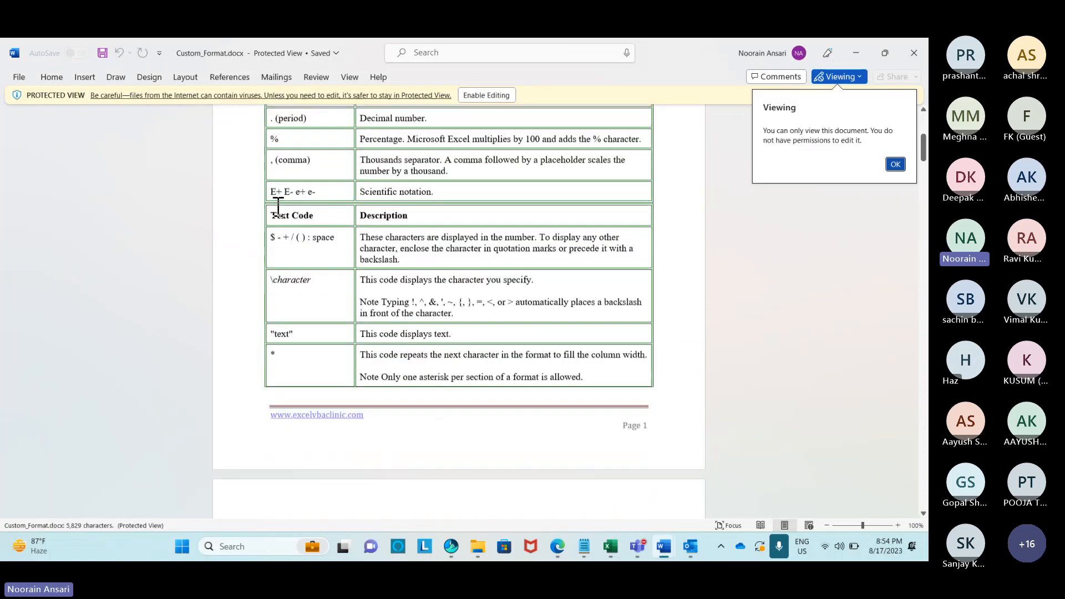
pyautogui.scroll(-10, 280, 210)
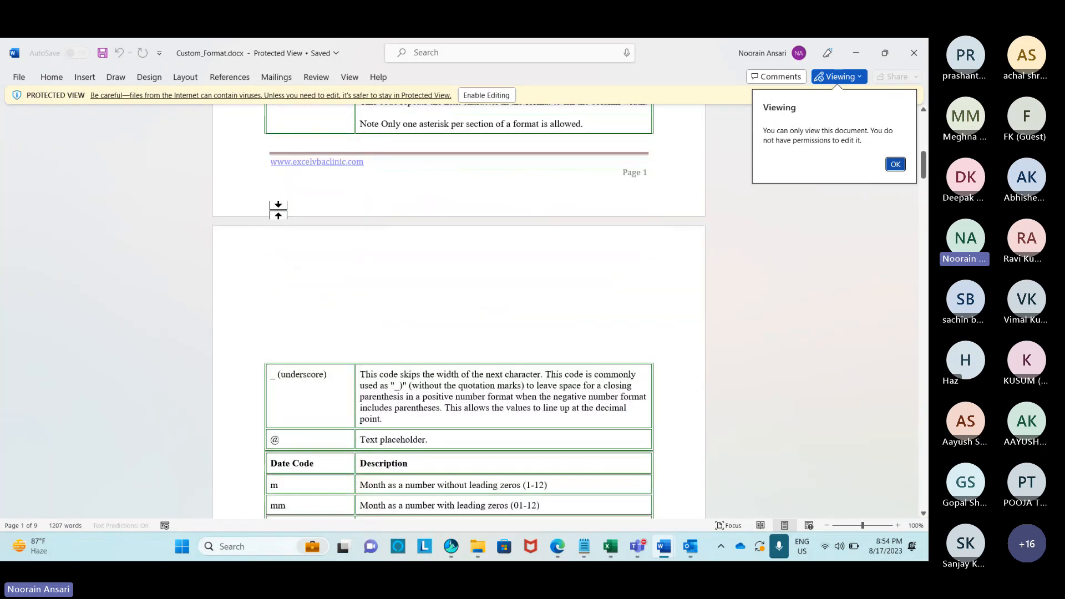
pyautogui.scroll(-5, 278, 206)
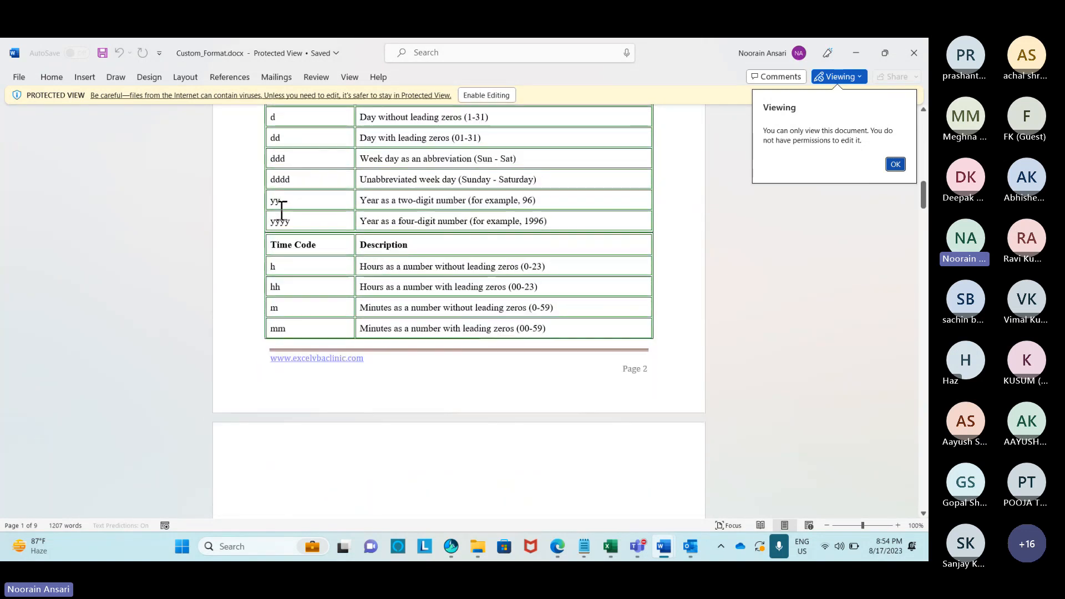
pyautogui.scroll(3, 282, 210)
pyautogui.scroll(13, 280, 210)
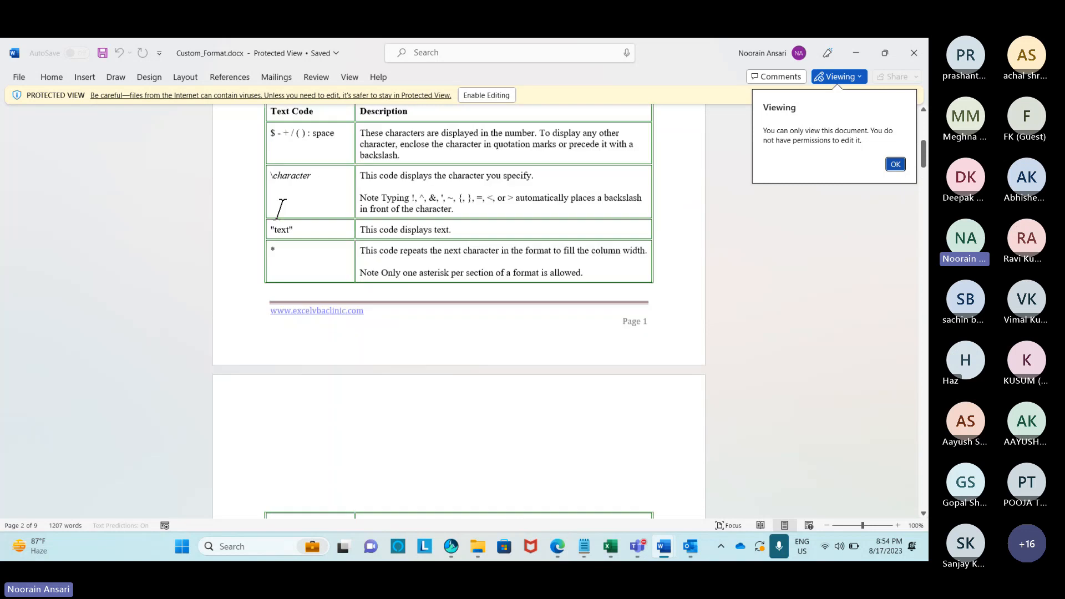
pyautogui.click(913, 56)
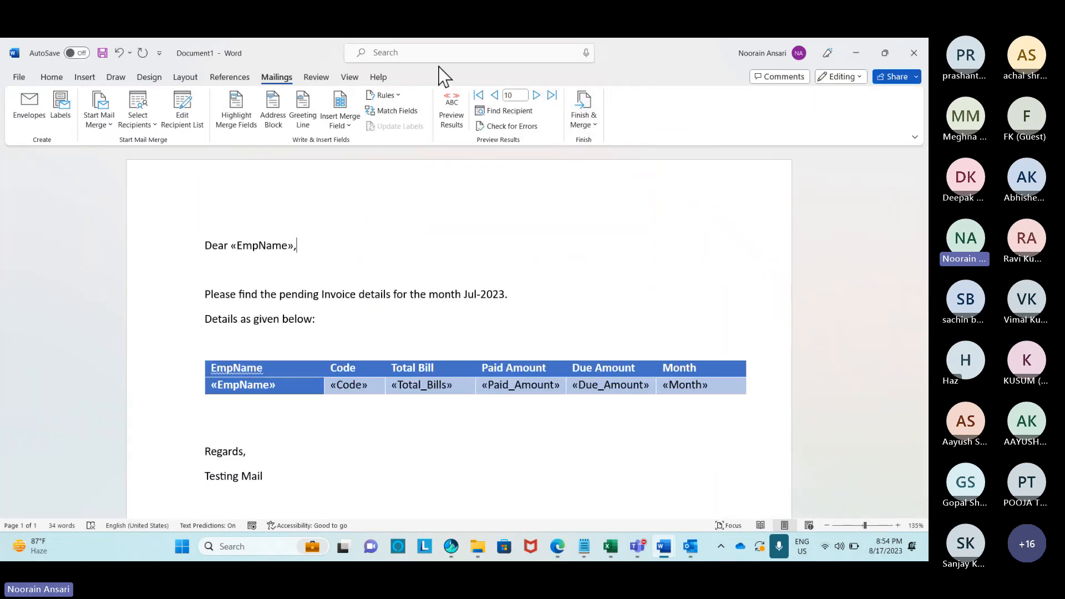
# Save the letter as Mail Merge.docx under Desktop > MIS & Analytics Training > 18-Aug, then close Word.
pyautogui.click(23, 77)
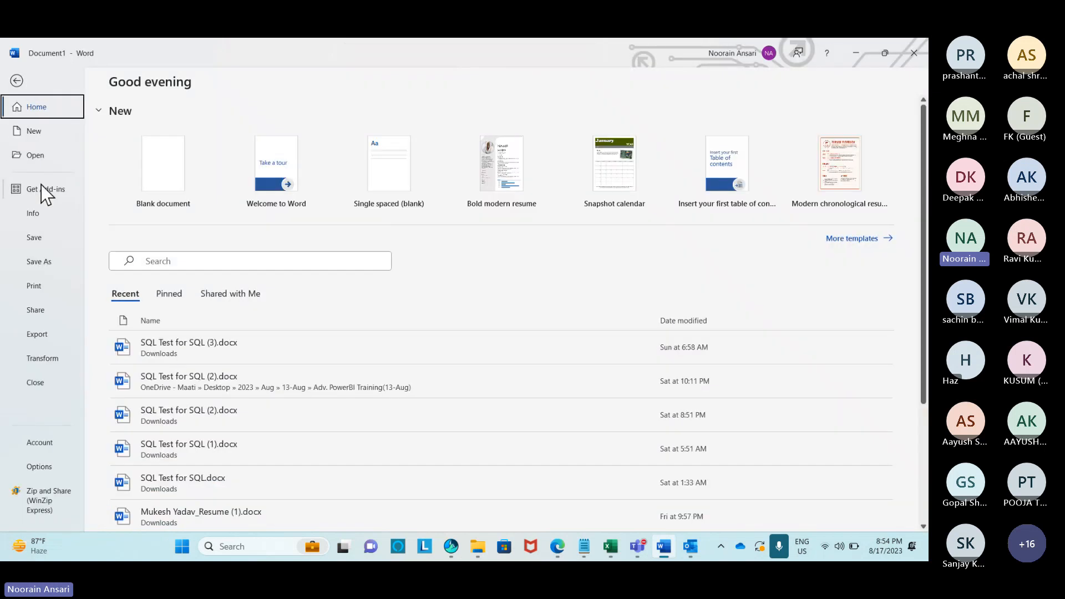
pyautogui.click(39, 262)
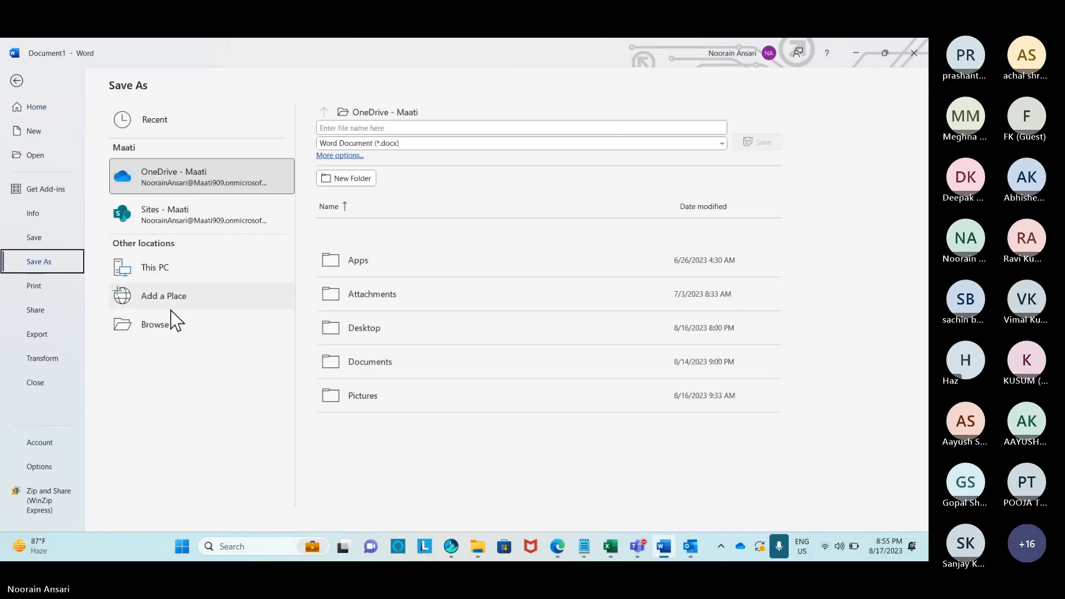
pyautogui.click(157, 321)
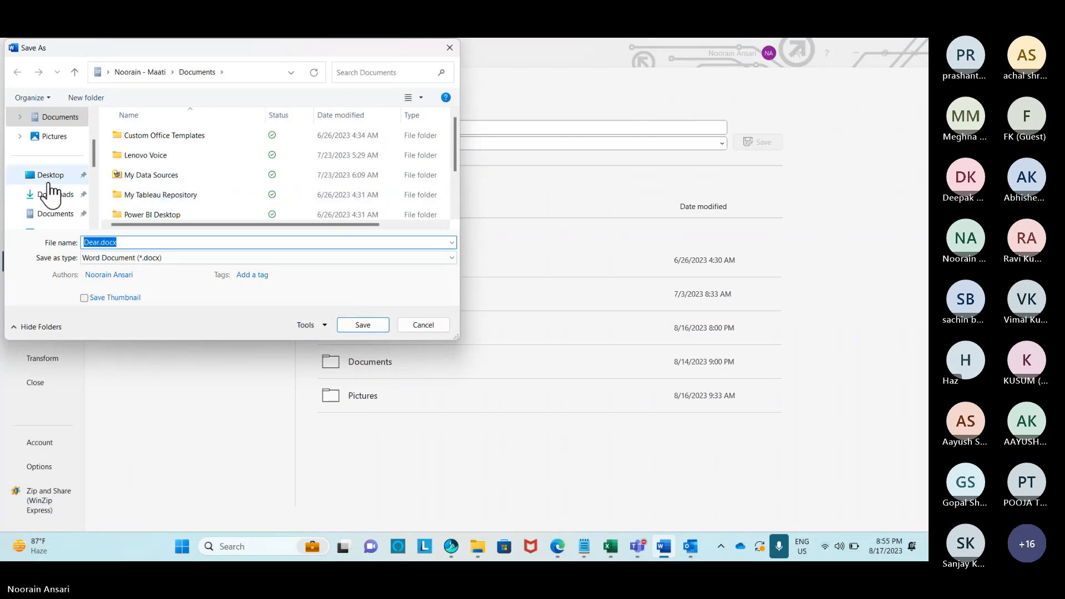
pyautogui.click(48, 177)
pyautogui.scroll(-2, 172, 164)
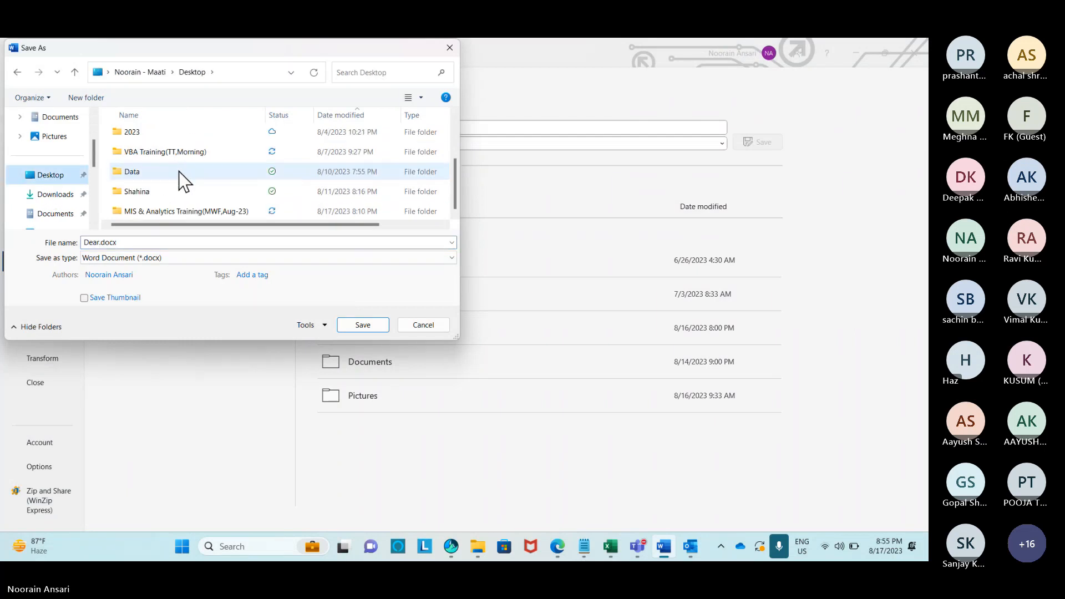
pyautogui.doubleClick(166, 214)
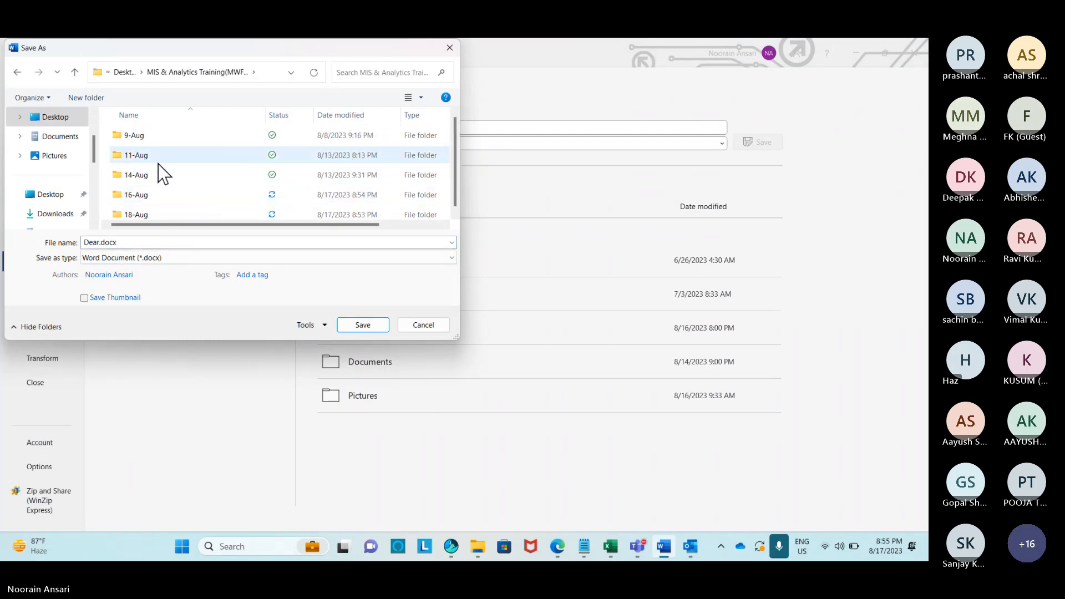
pyautogui.doubleClick(139, 212)
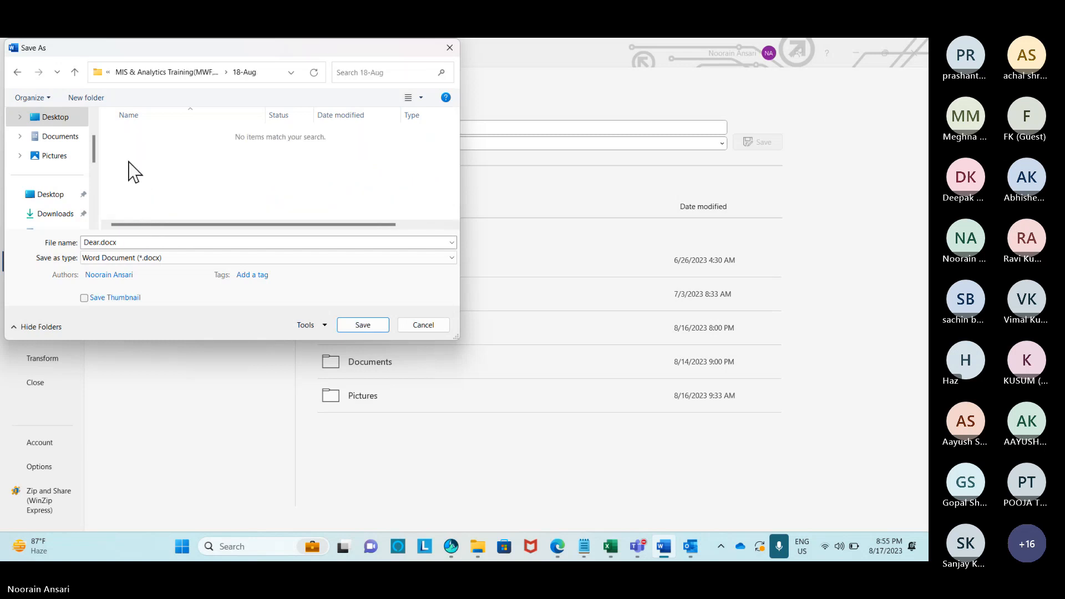
pyautogui.click(103, 244)
pyautogui.write('M')
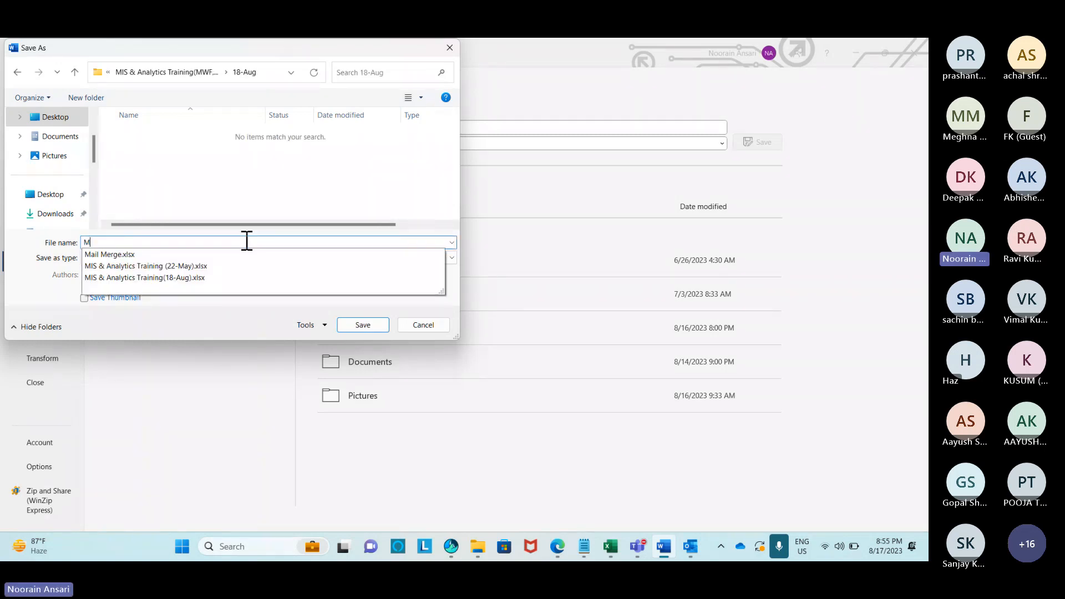
pyautogui.write('ail Merge')
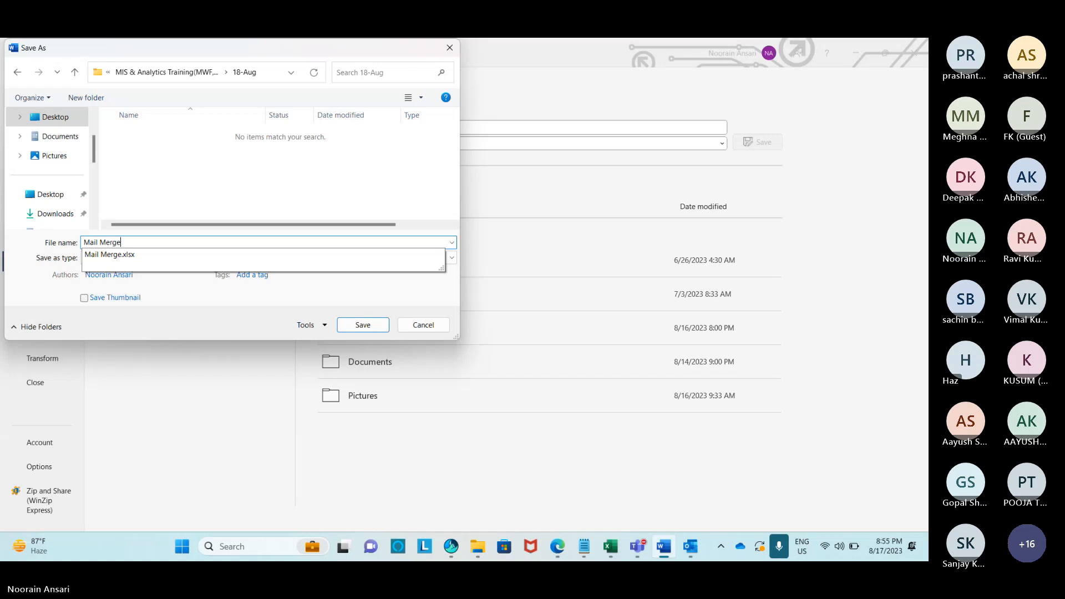
pyautogui.click(366, 325)
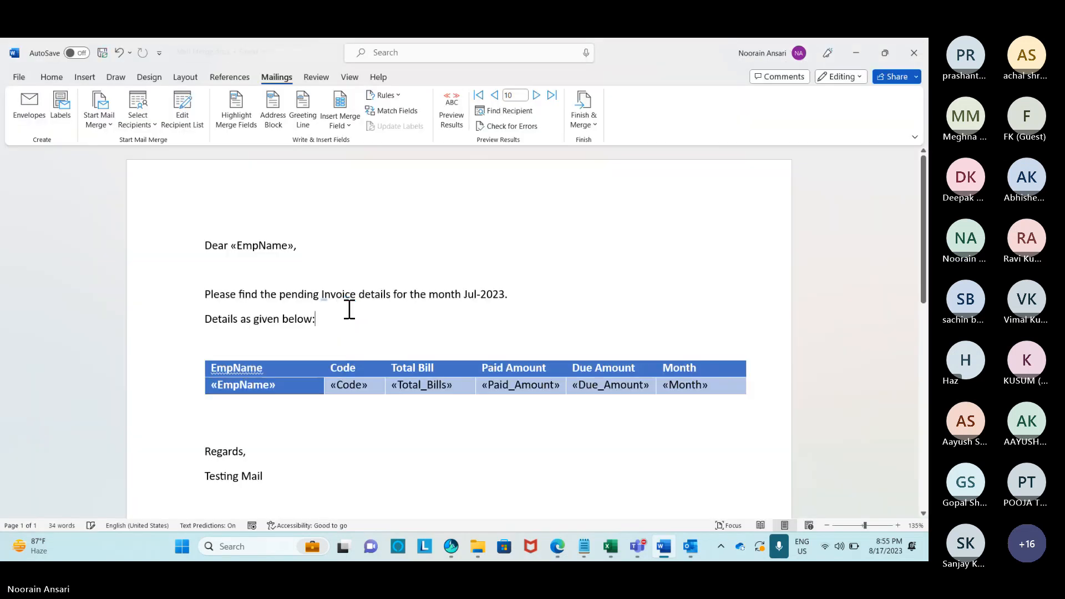
pyautogui.click(914, 53)
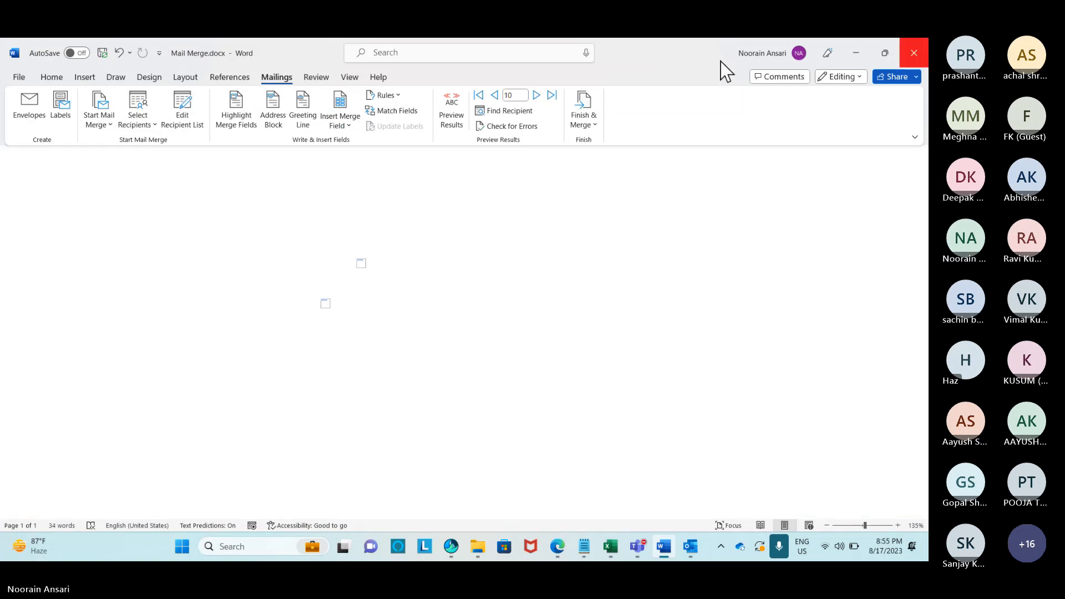
# Enter 'To send bulk mail with attachment' in H10 and 'Done' in I10 for the Mail Merge row.
pyautogui.hotkey('alt', 'Tab')
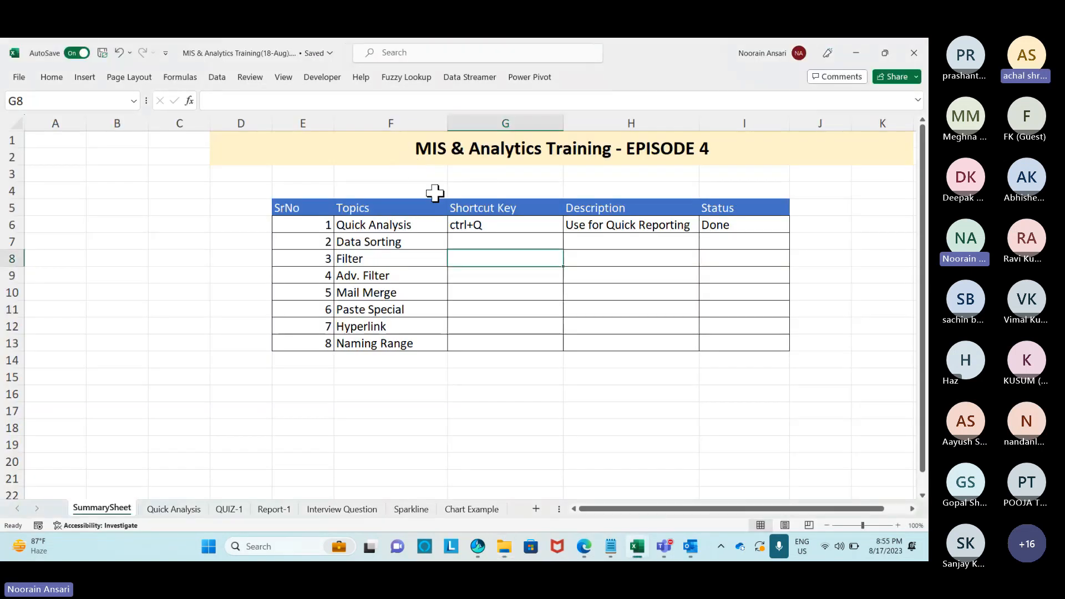
pyautogui.click(462, 295)
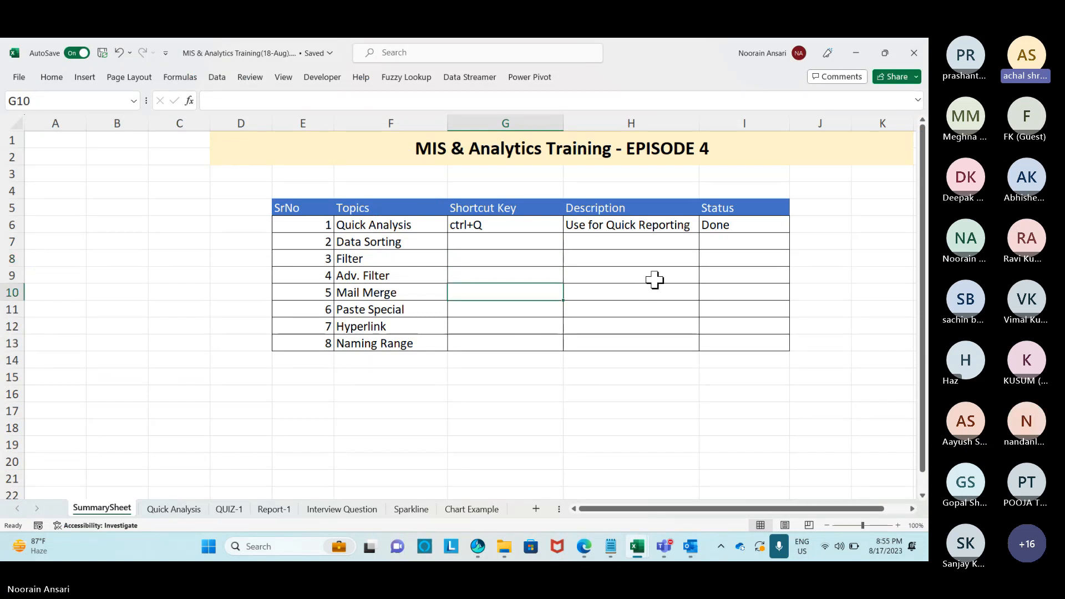
pyautogui.press('Right')
pyautogui.write('To sen')
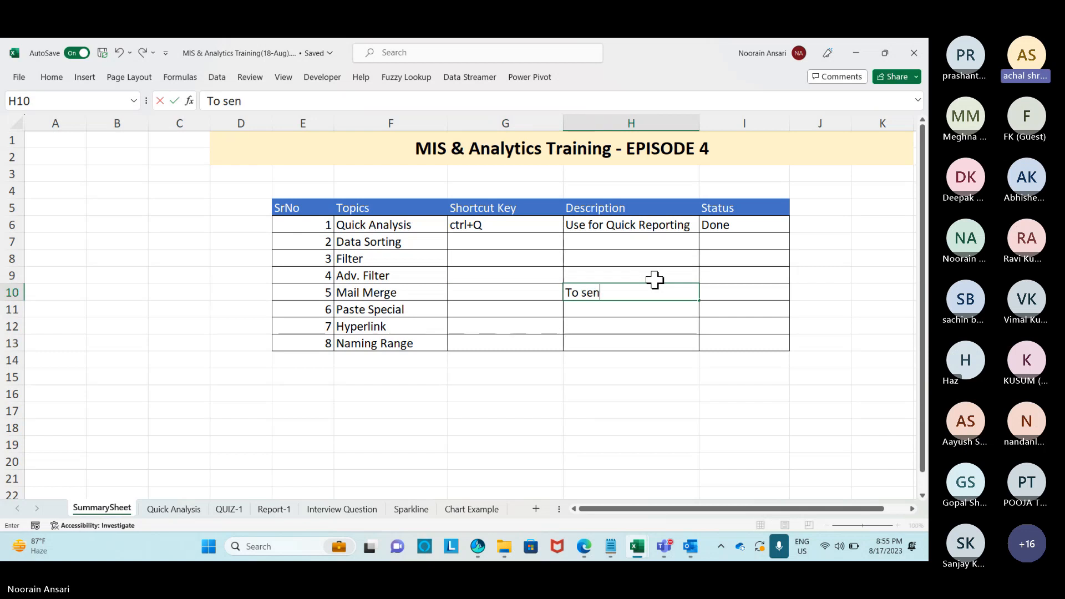
pyautogui.write('d ')
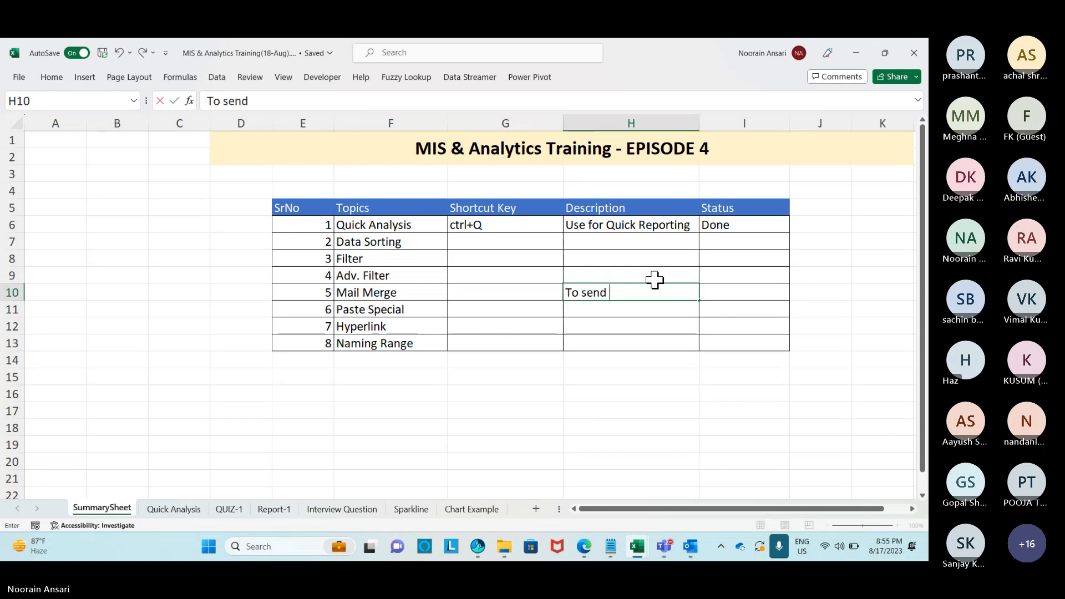
pyautogui.write('bulk mail')
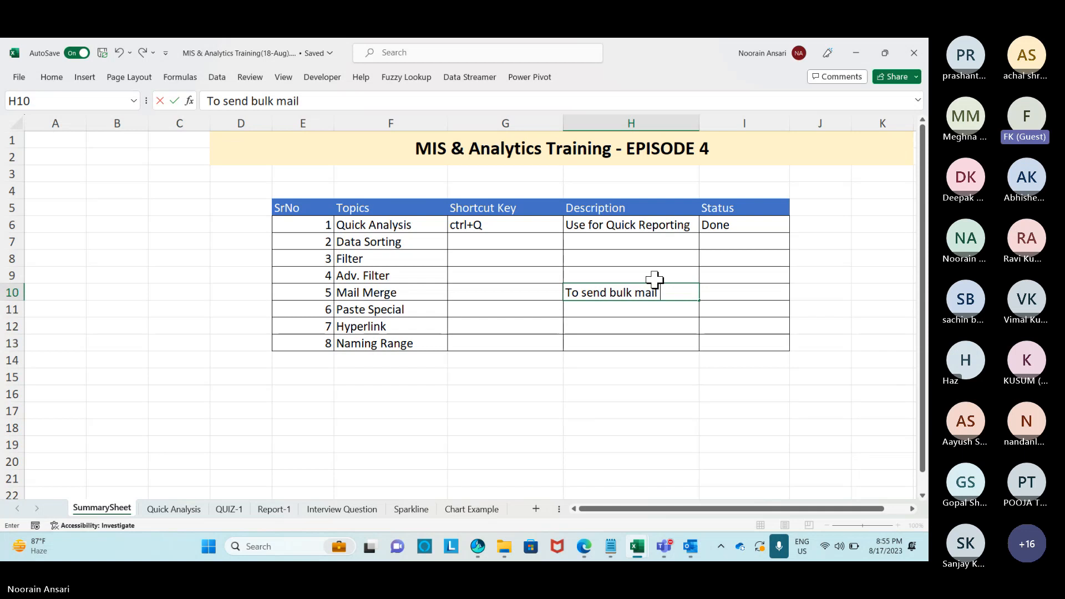
pyautogui.write(' with attachment')
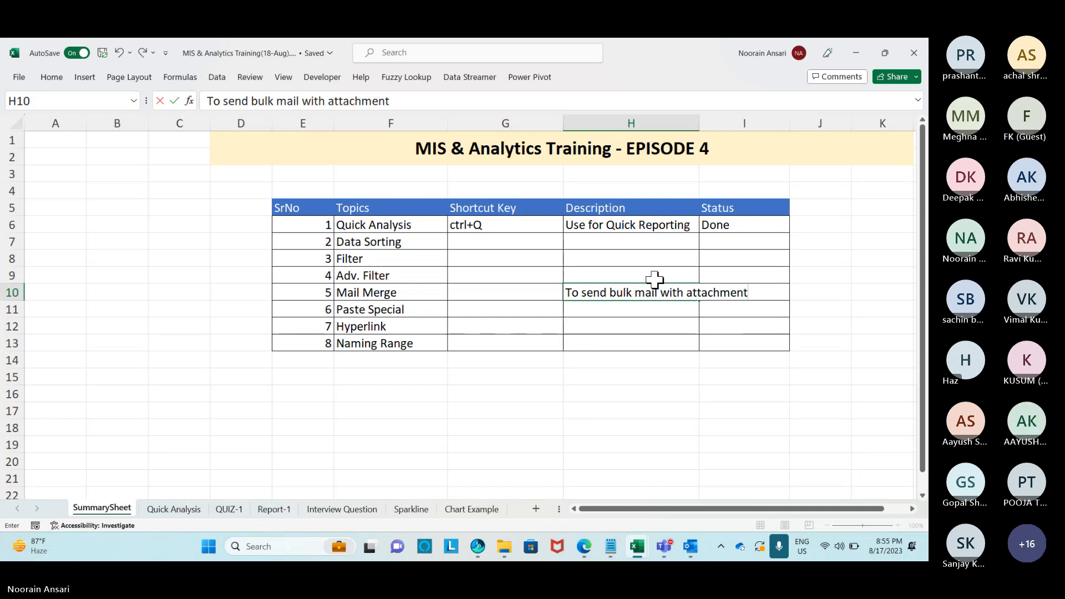
pyautogui.hotkey('ctrl', 'Return')
pyautogui.press('Tab')
pyautogui.write('D')
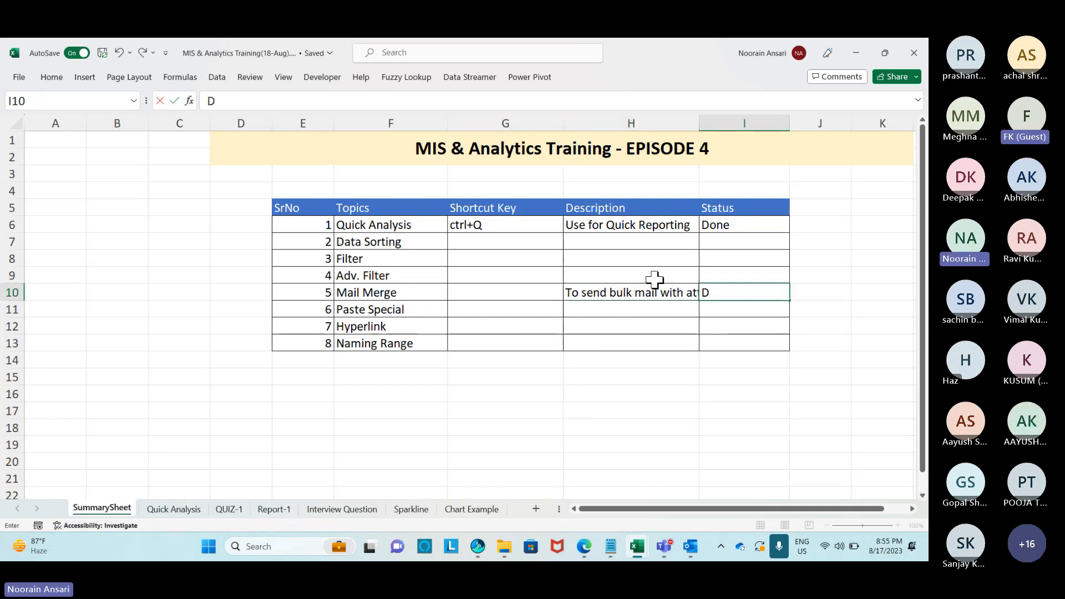
pyautogui.write('one')
pyautogui.press('Return')
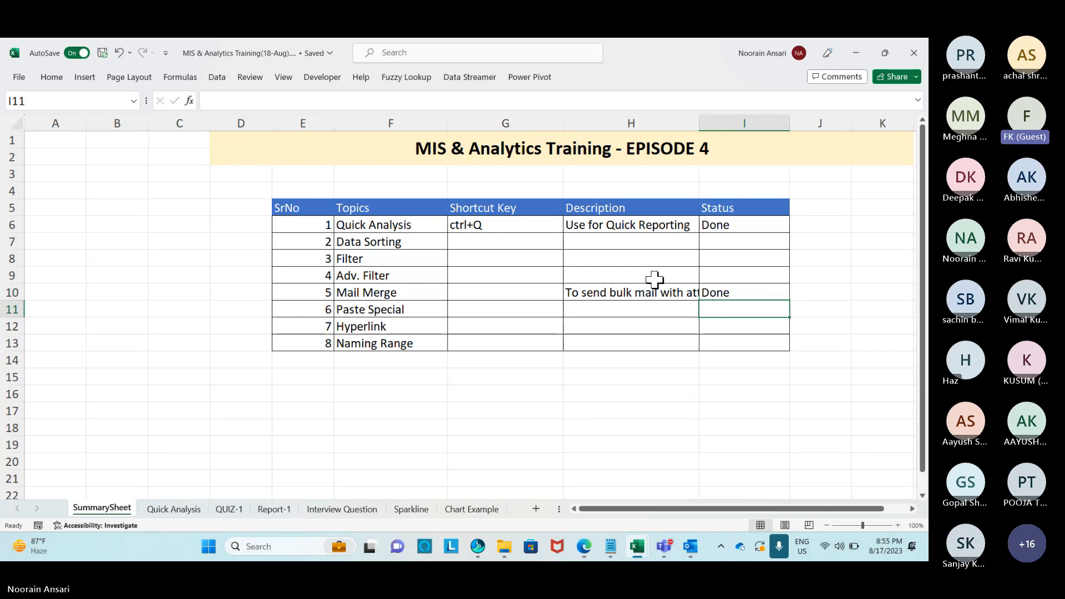
pyautogui.hotkey('alt', 'Tab')
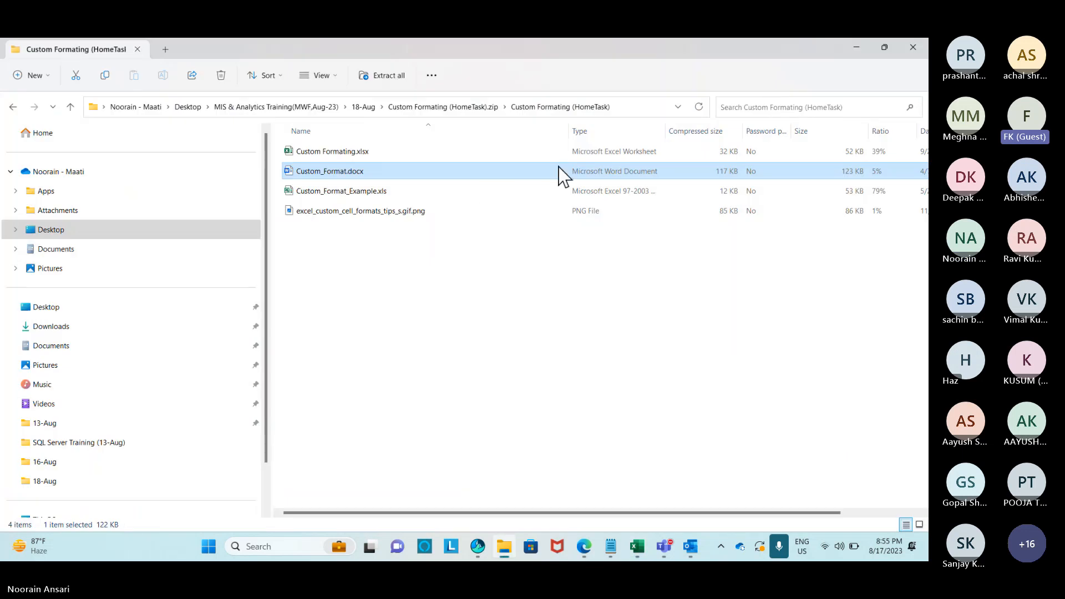
# Back out of the zip to the 18-Aug folder, widen the Name column, and return to Excel.
pyautogui.click(12, 107)
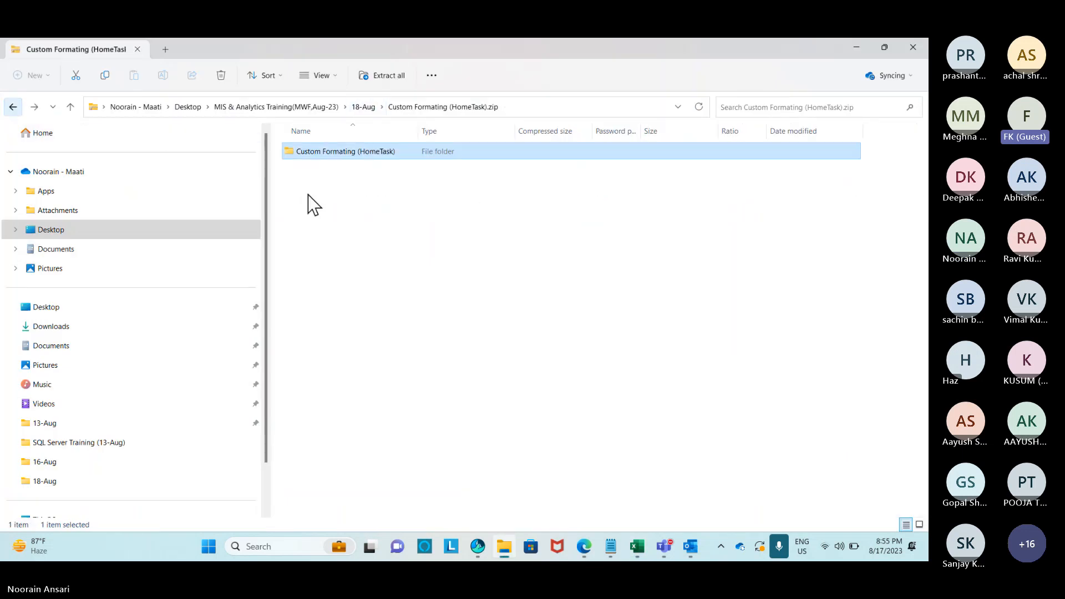
pyautogui.click(13, 107)
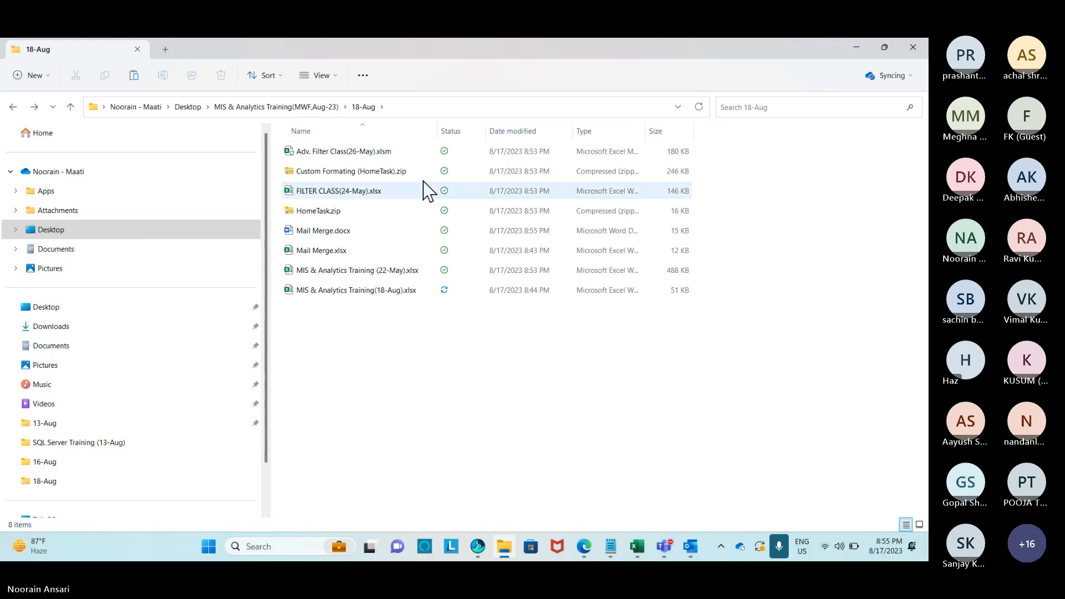
pyautogui.moveTo(440, 129); pyautogui.dragTo(473, 131)
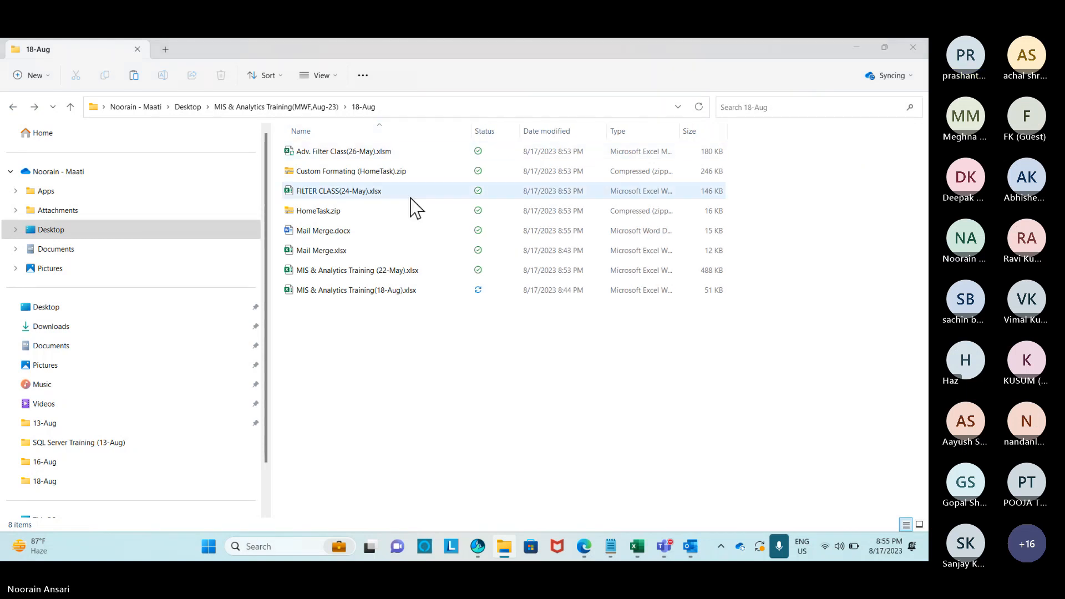
pyautogui.hotkey('alt', 'Tab')
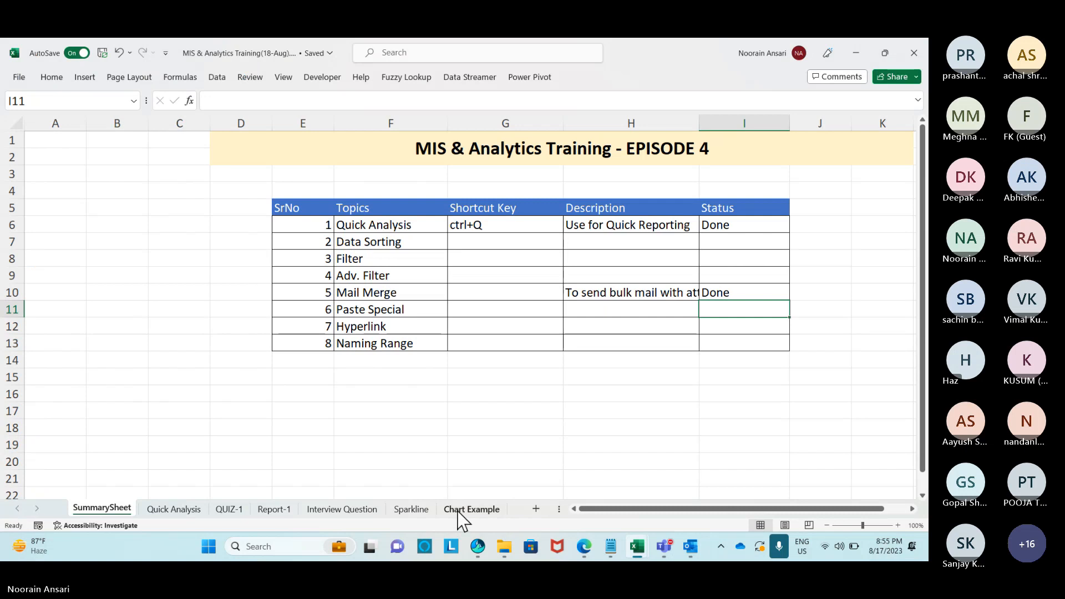
pyautogui.click(472, 510)
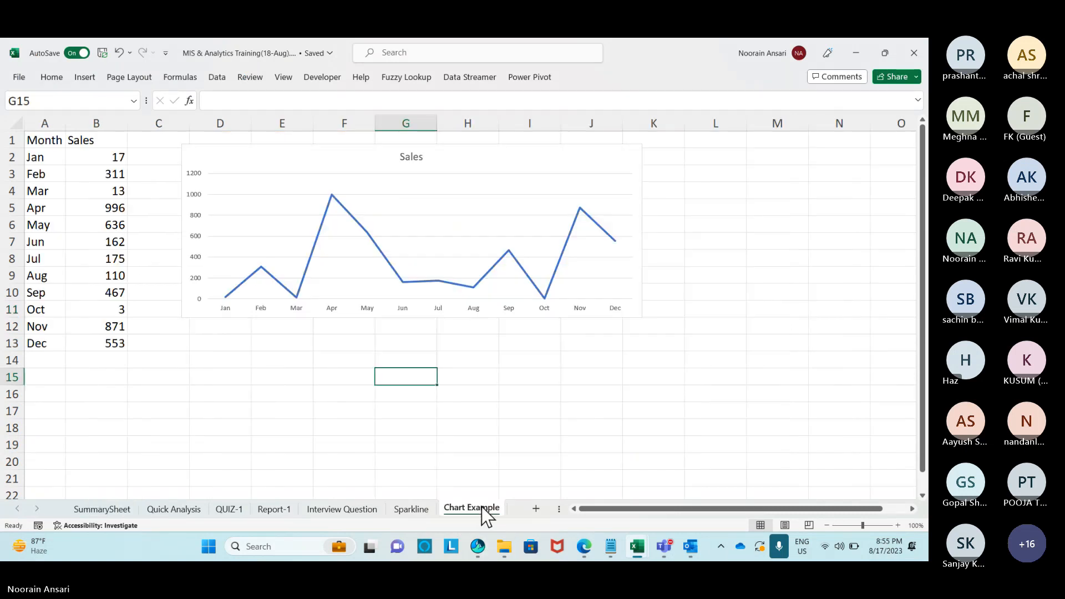
pyautogui.click(102, 509)
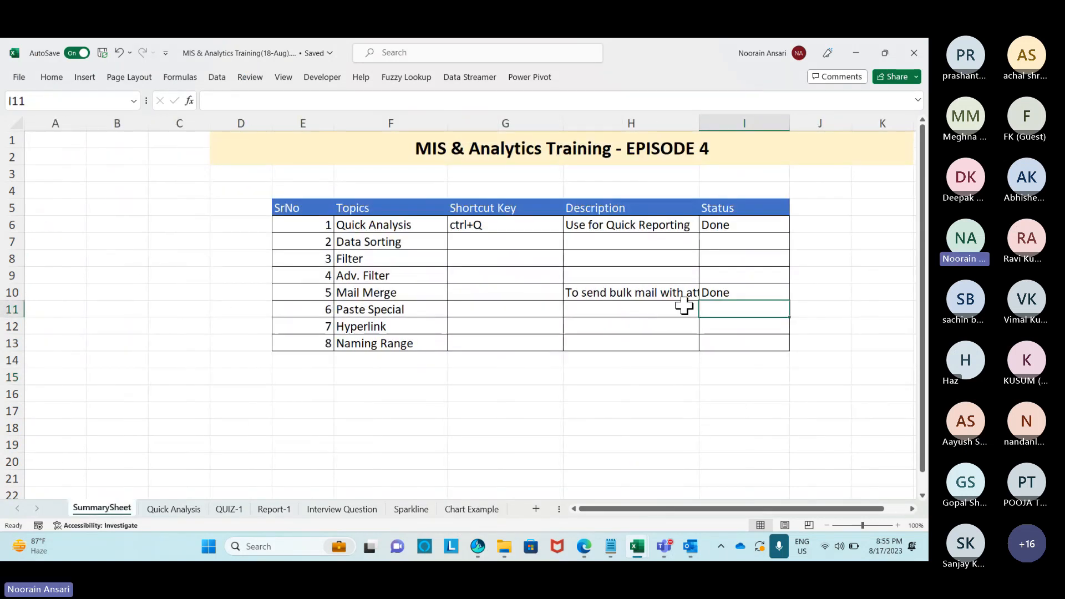
pyautogui.click(495, 294)
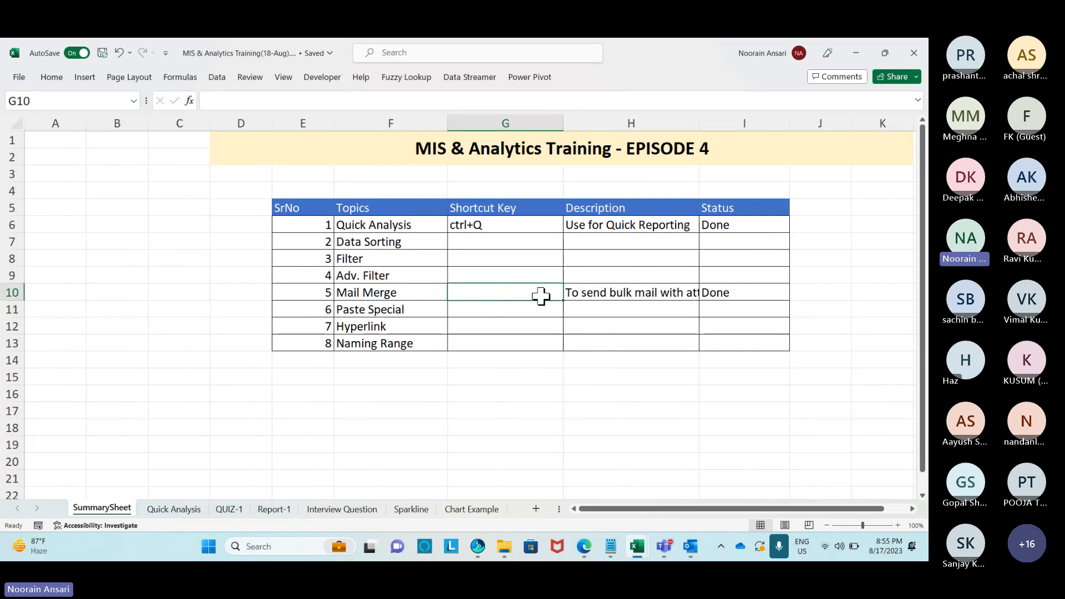
pyautogui.moveTo(624, 293); pyautogui.dragTo(522, 300)
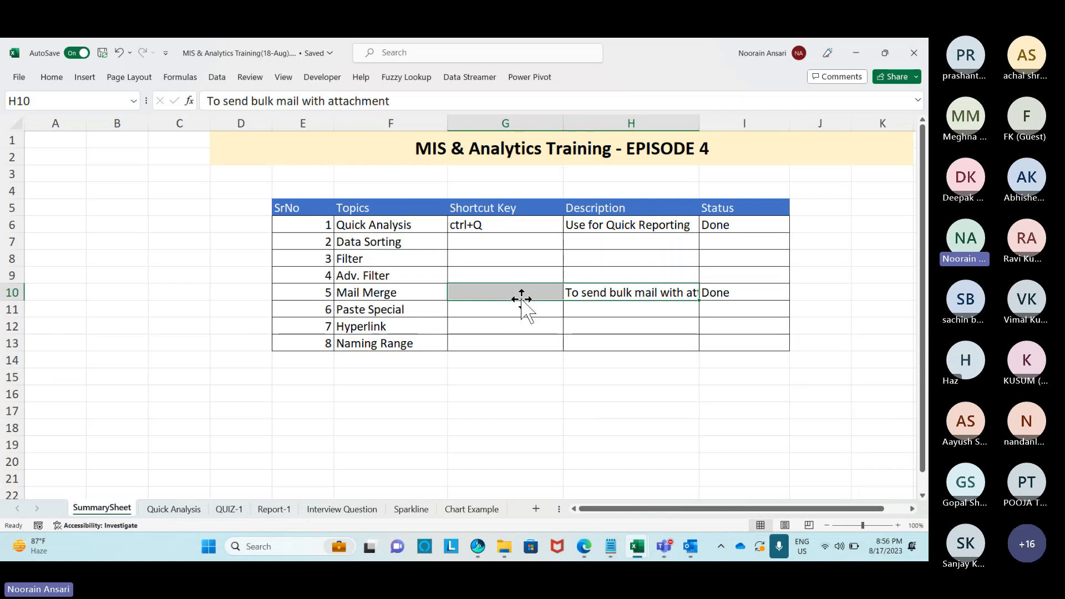
pyautogui.hotkey('alt', 'Tab')
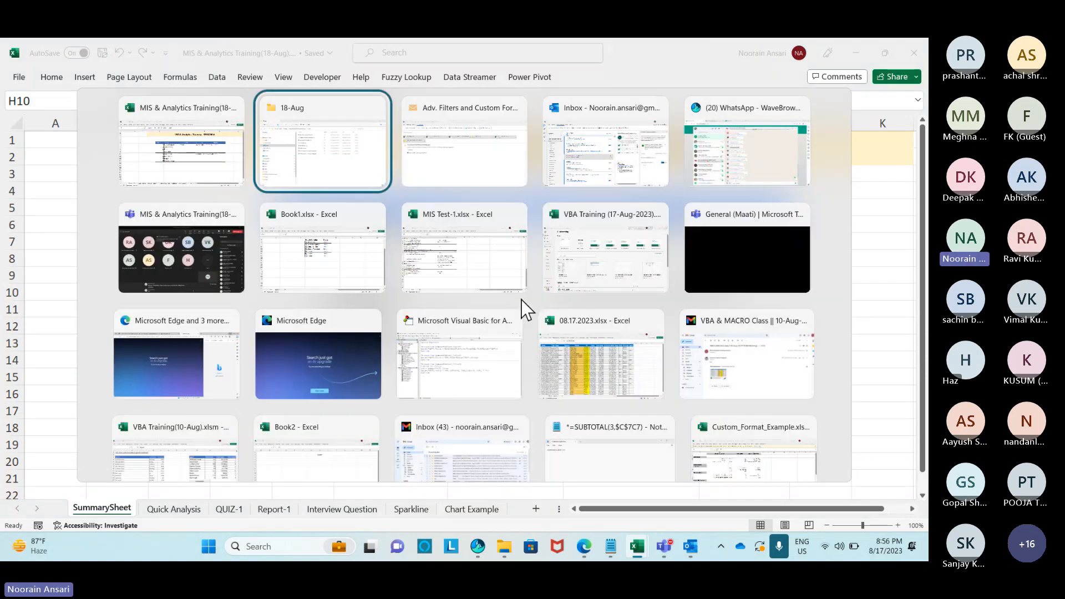
# Open Account Settings via File > Info, select the existing account, and choose New.
pyautogui.hotkey('alt', 'Tab')
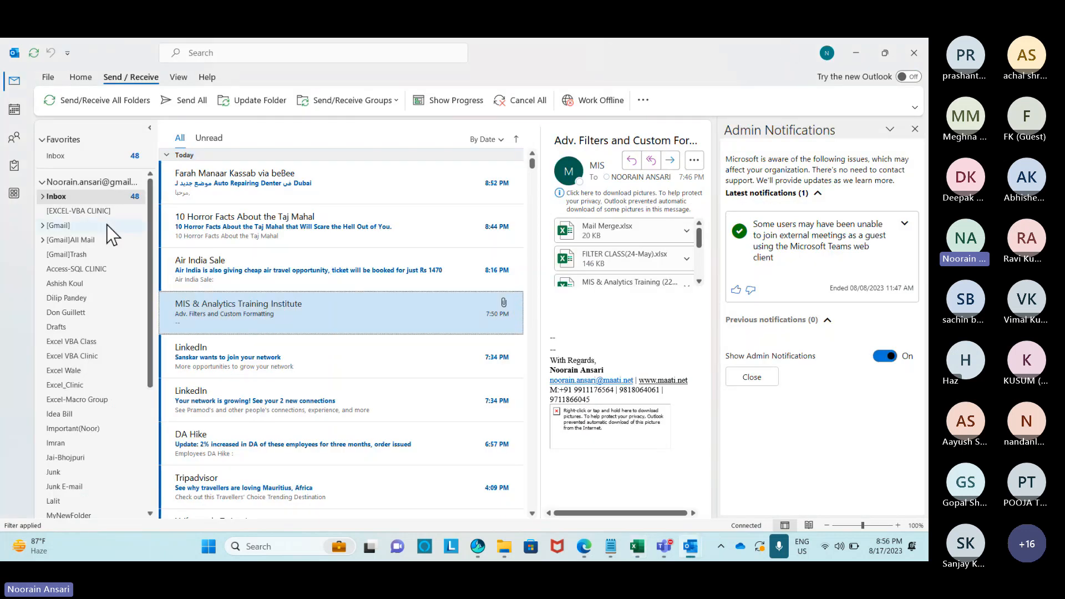
pyautogui.click(42, 78)
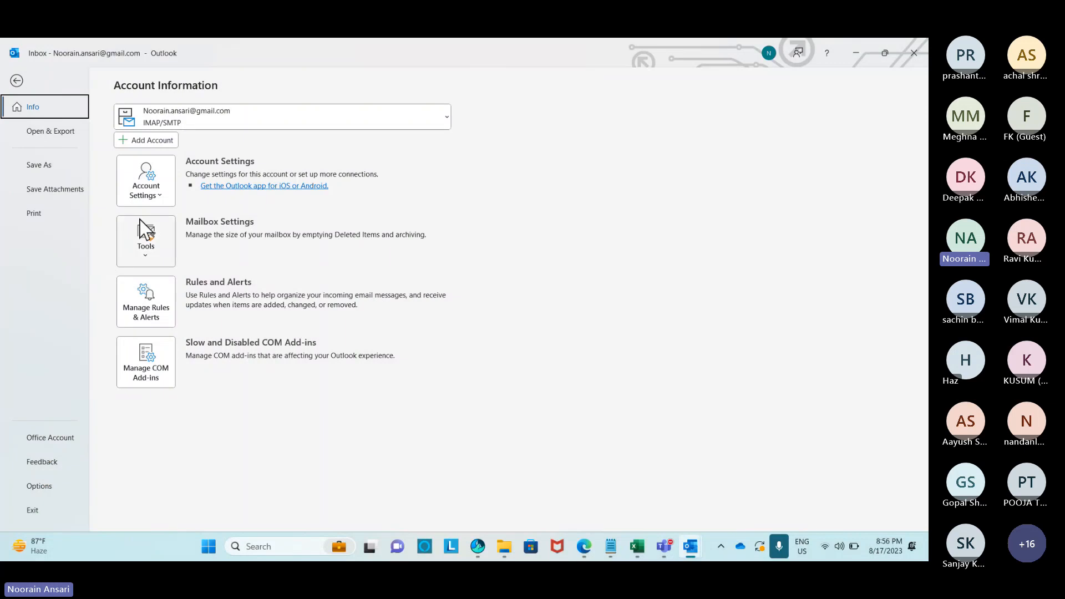
pyautogui.click(159, 197)
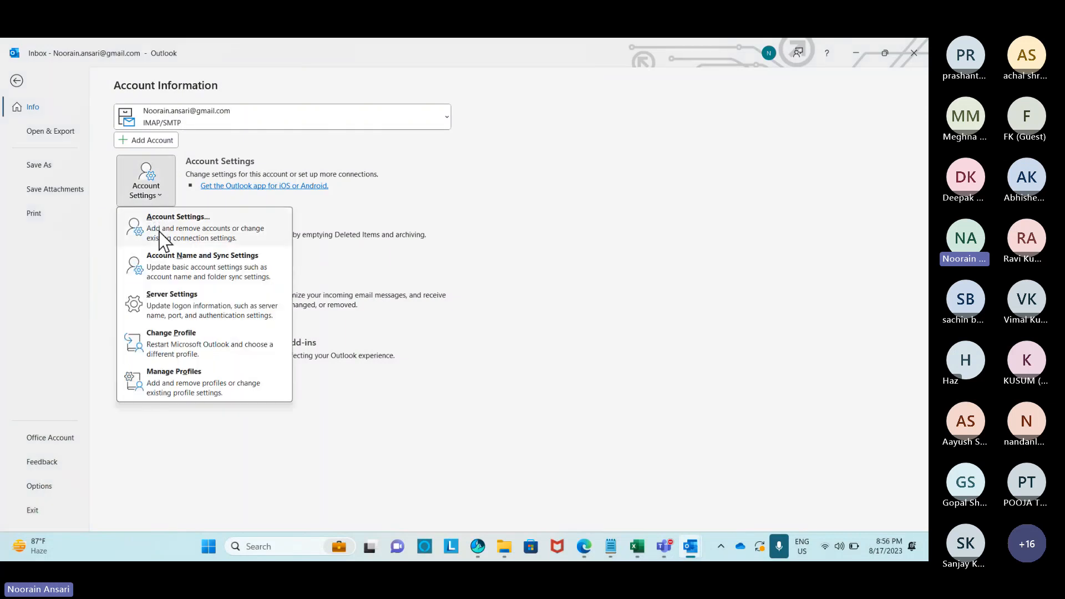
pyautogui.click(182, 232)
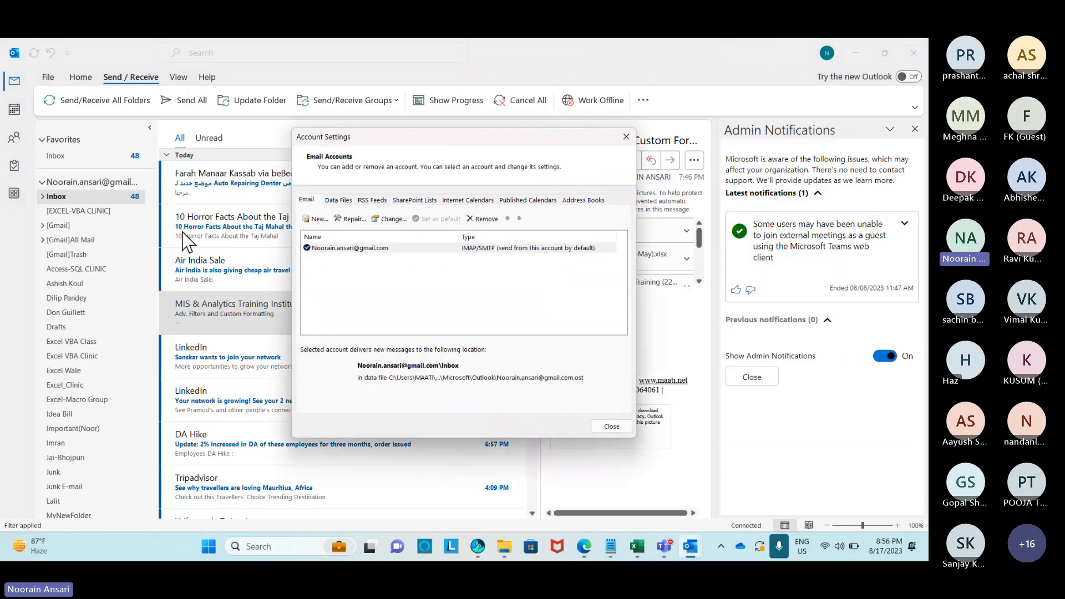
pyautogui.click(352, 248)
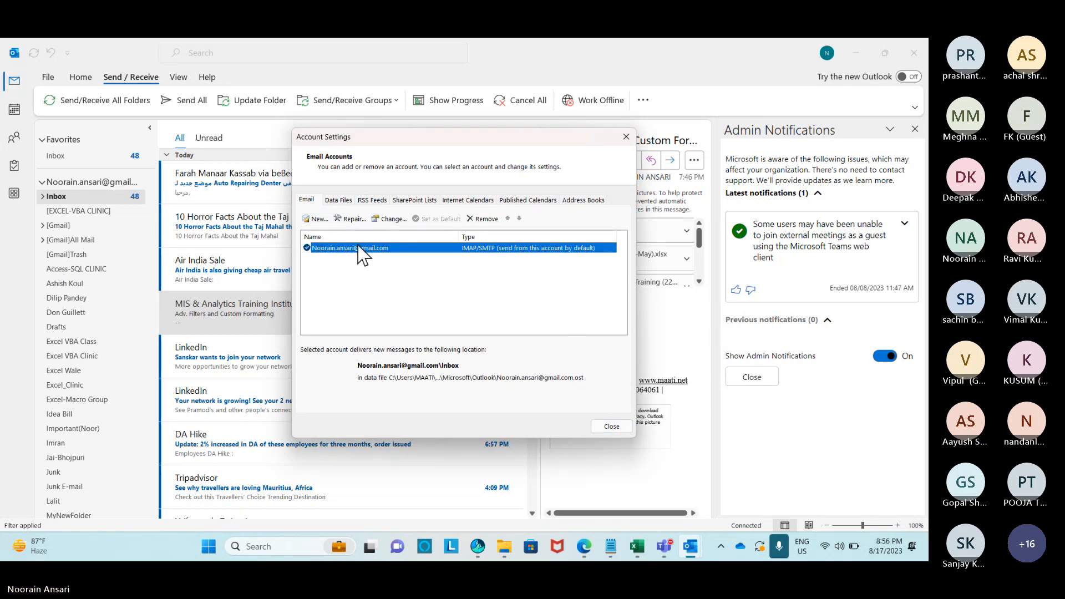
pyautogui.click(319, 219)
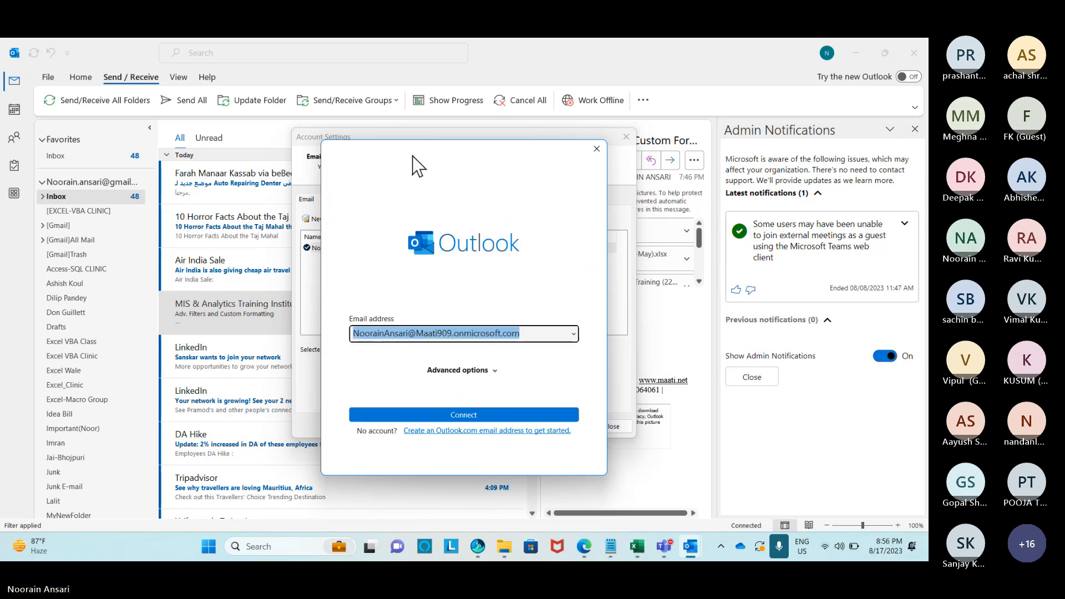
pyautogui.moveTo(416, 164); pyautogui.dragTo(404, 125)
pyautogui.click(521, 294)
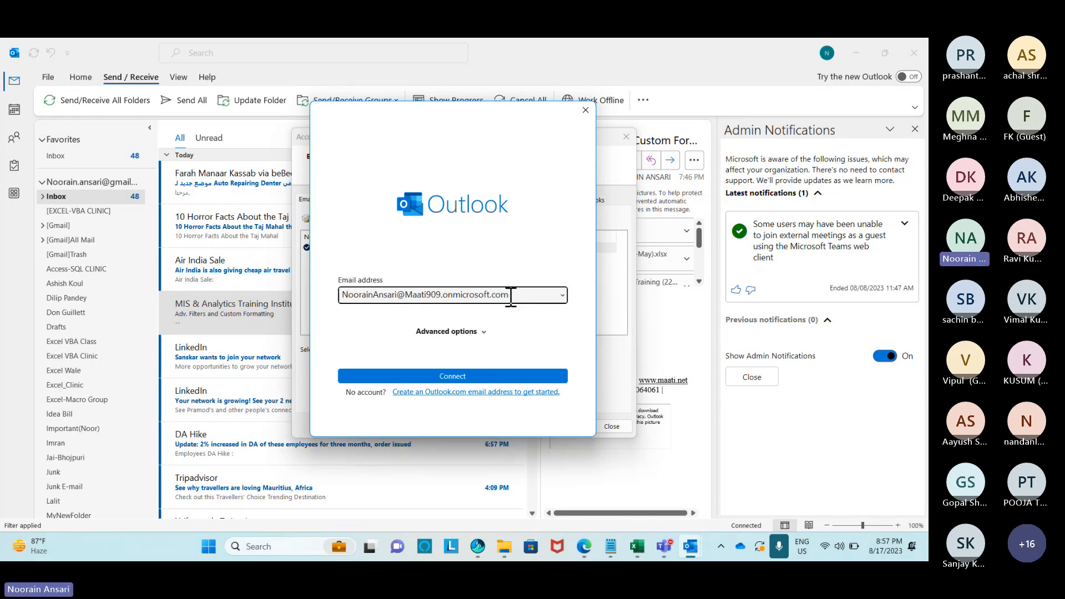
pyautogui.moveTo(535, 296); pyautogui.dragTo(333, 302)
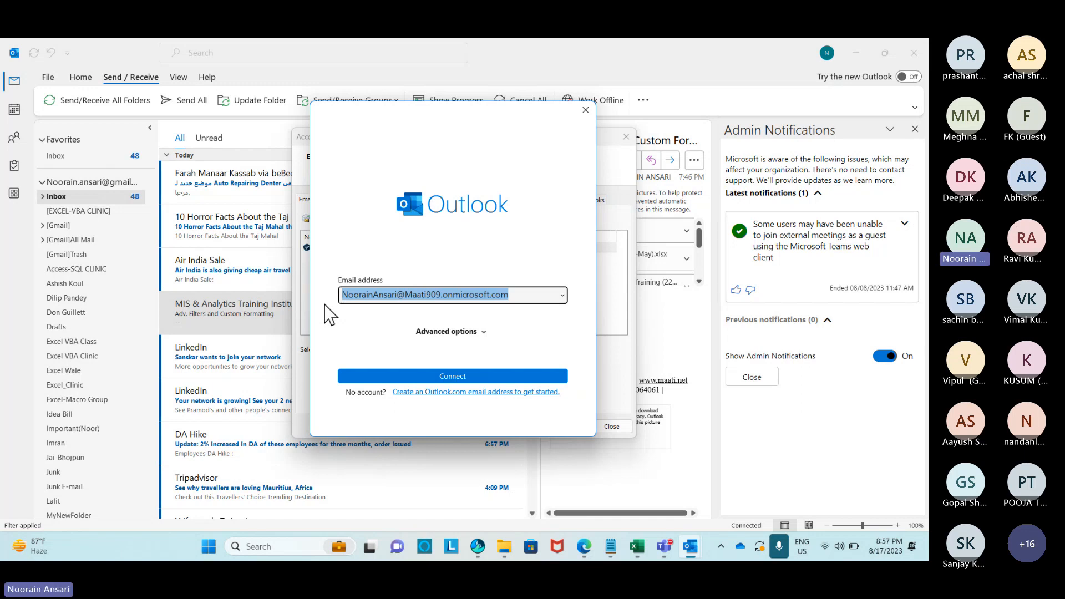
pyautogui.moveTo(331, 315); pyautogui.dragTo(351, 294)
# Enter the Gmail account's email address, then close the add-account window without connecting.
pyautogui.press('Delete')
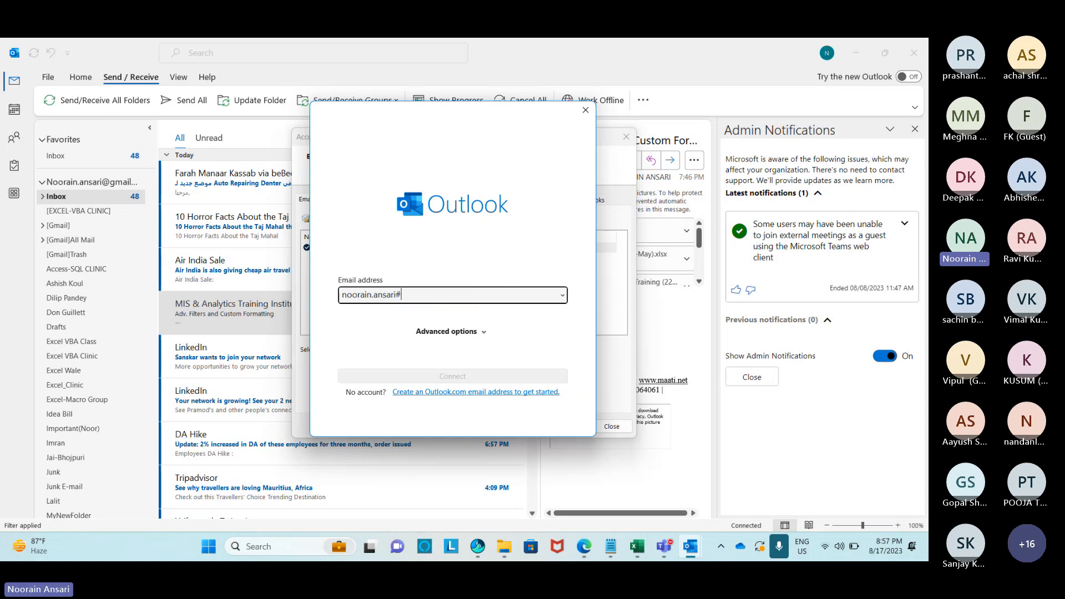
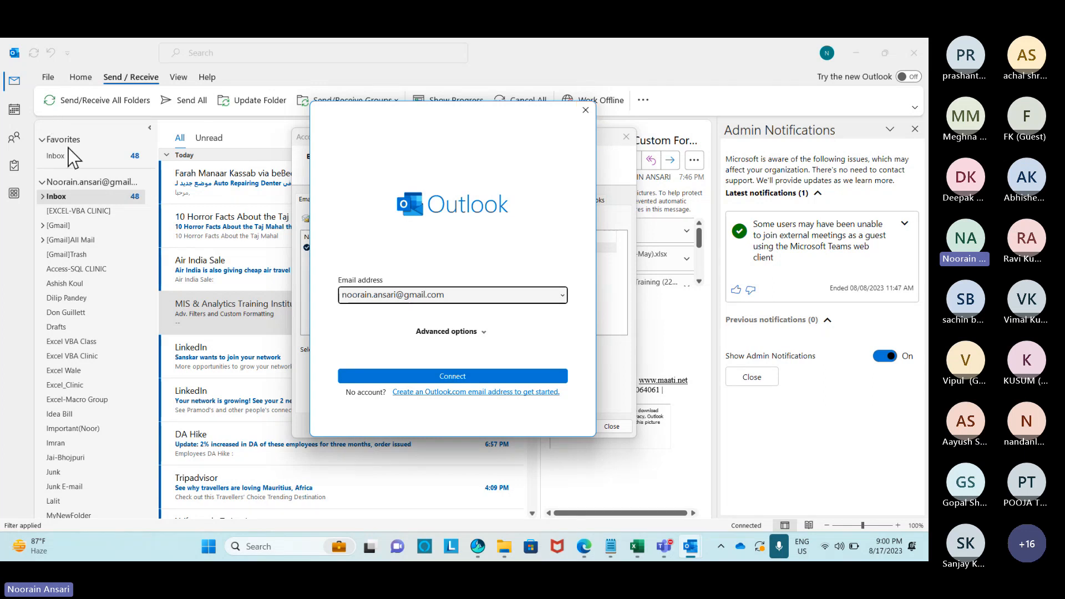
pyautogui.click(586, 110)
# Widen column G in Excel, enter Excel/Word/Outlook in G10, and select the Data Sorting row F7:I7.
pyautogui.click(625, 138)
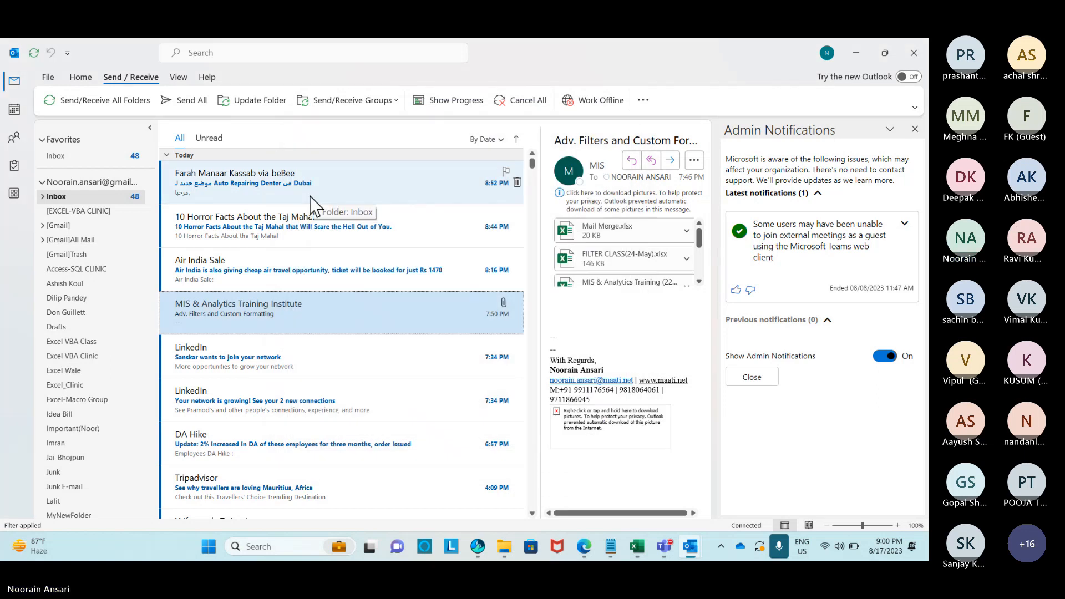
pyautogui.hotkey('alt', 'Tab')
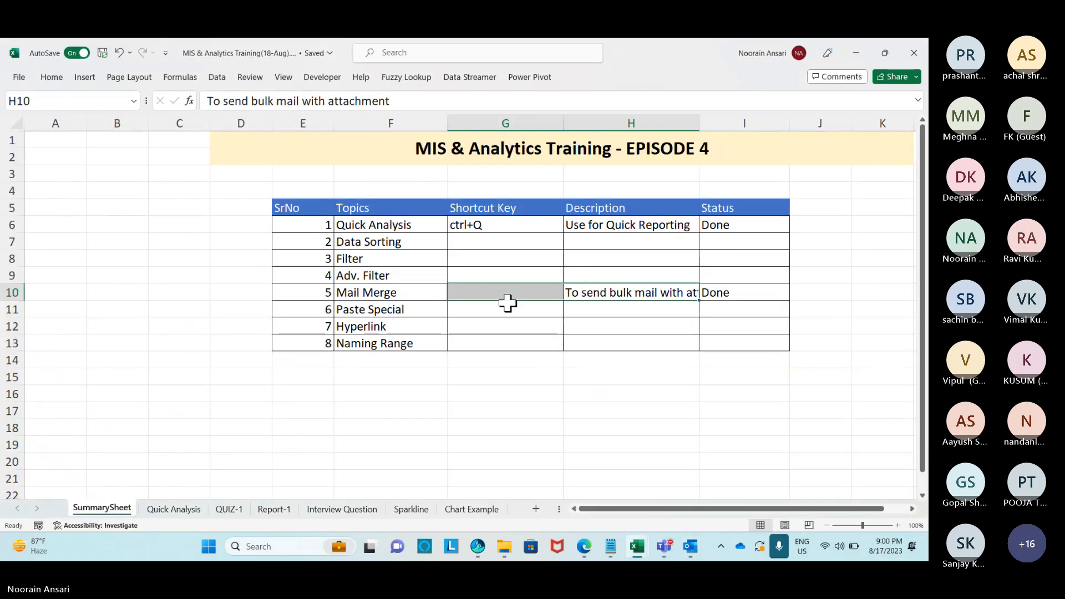
pyautogui.moveTo(563, 125); pyautogui.dragTo(575, 125)
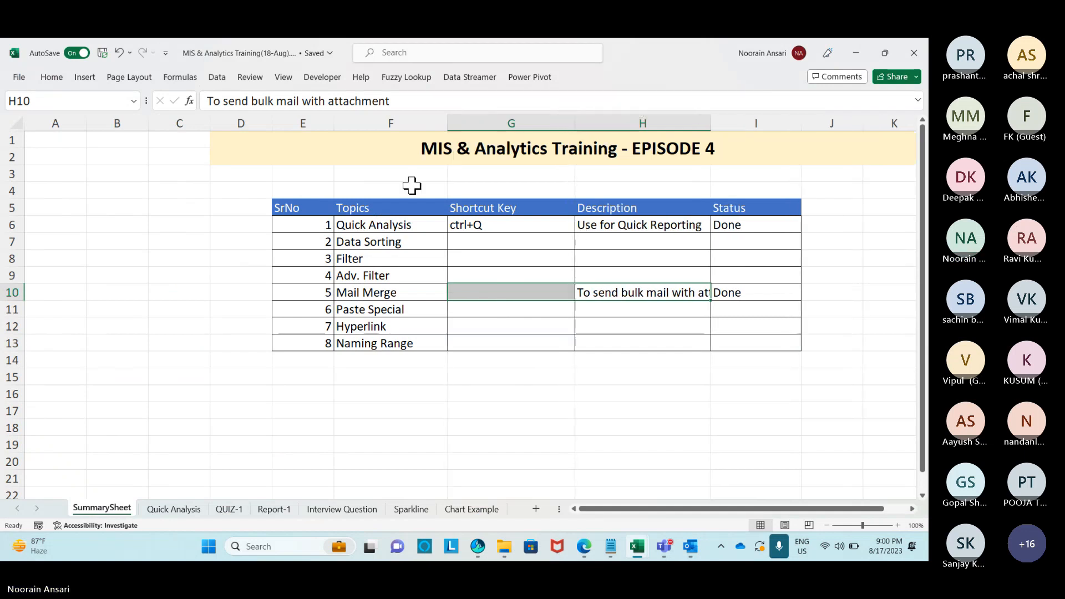
pyautogui.click(488, 296)
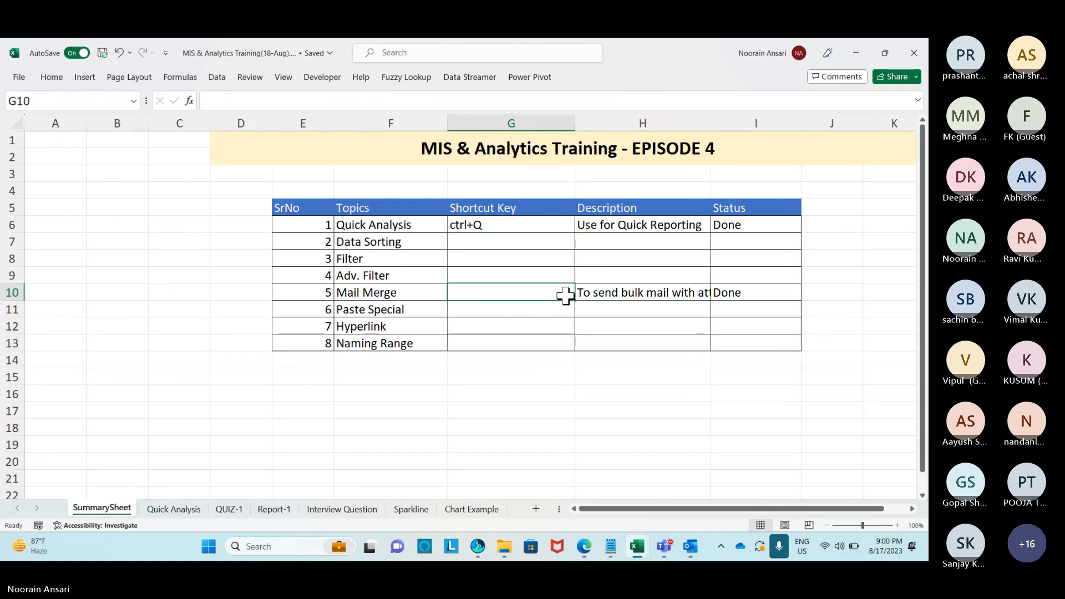
pyautogui.write('E')
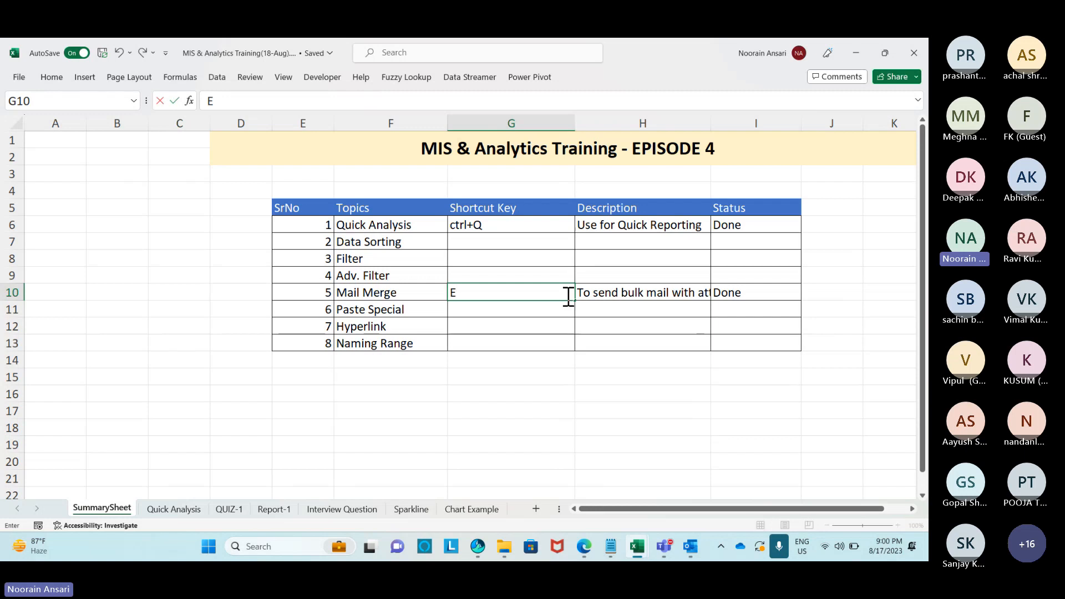
pyautogui.write('xcel/Word/G')
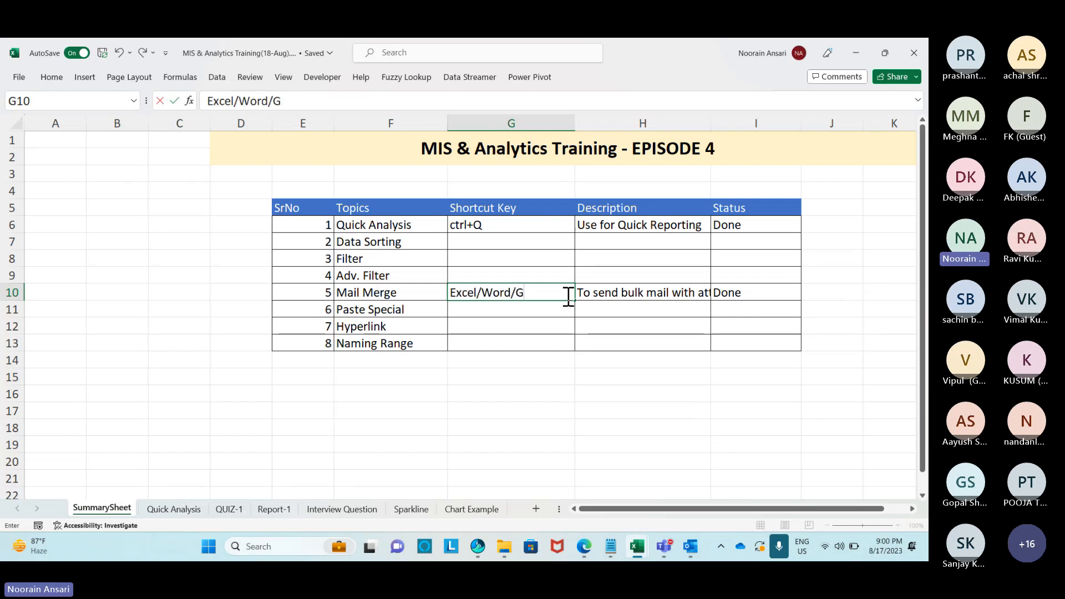
pyautogui.press('BackSpace')
pyautogui.write('Outlook')
pyautogui.press('Return')
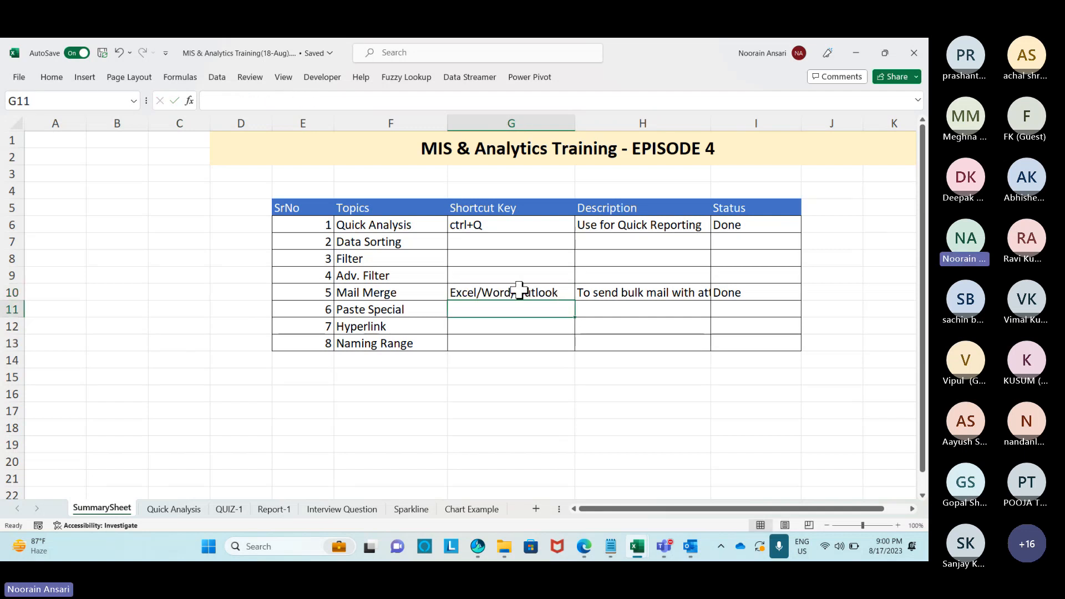
pyautogui.moveTo(383, 242); pyautogui.dragTo(740, 239)
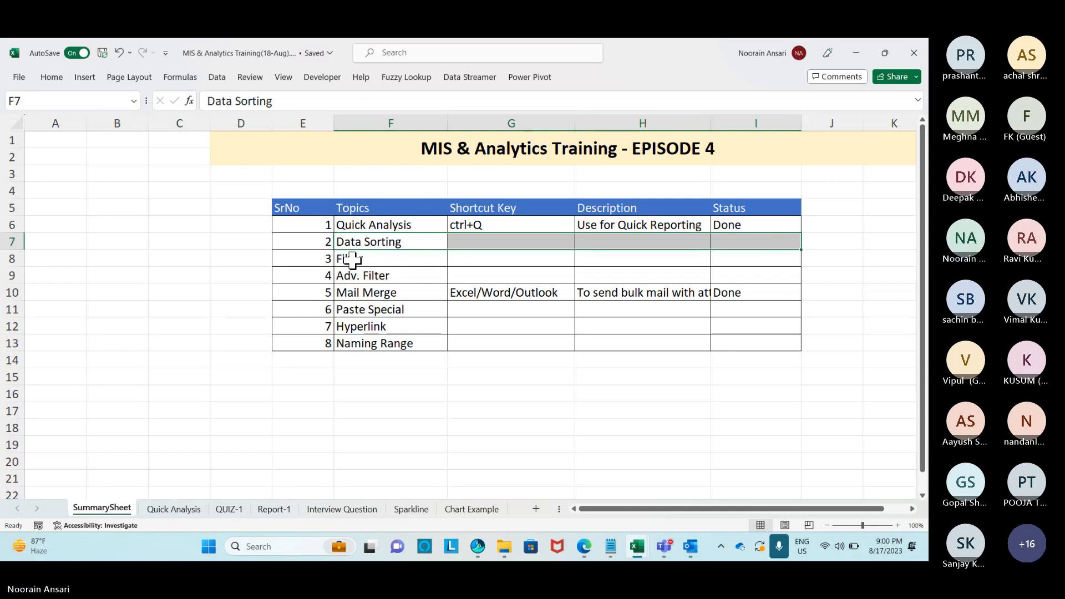
# Select cell F7, glance at the Chart Example sheet, then return to SummarySheet.
pyautogui.click(353, 258)
pyautogui.click(385, 242)
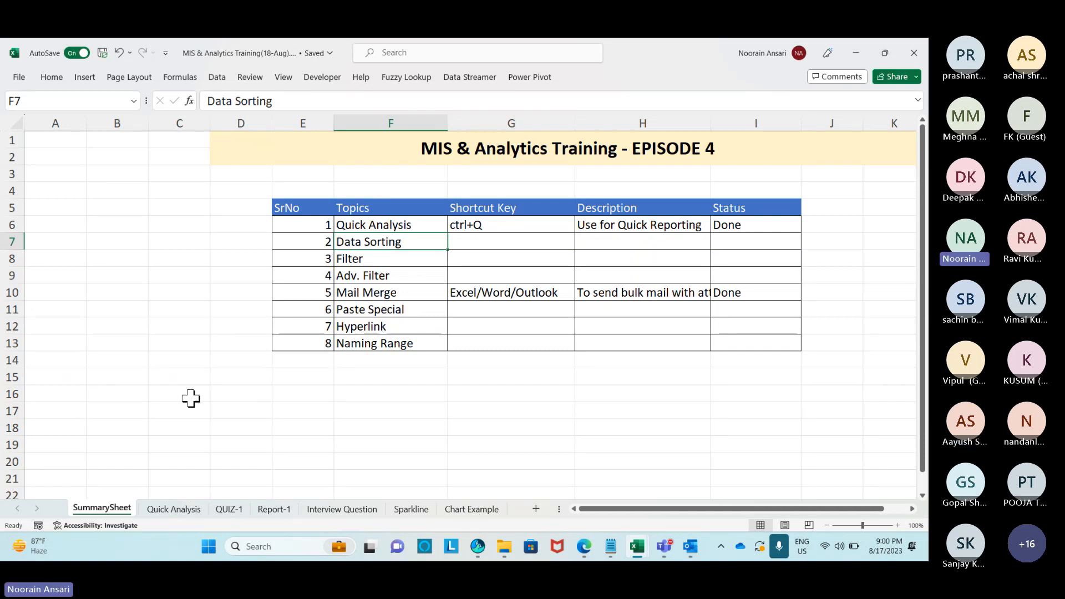
pyautogui.click(473, 509)
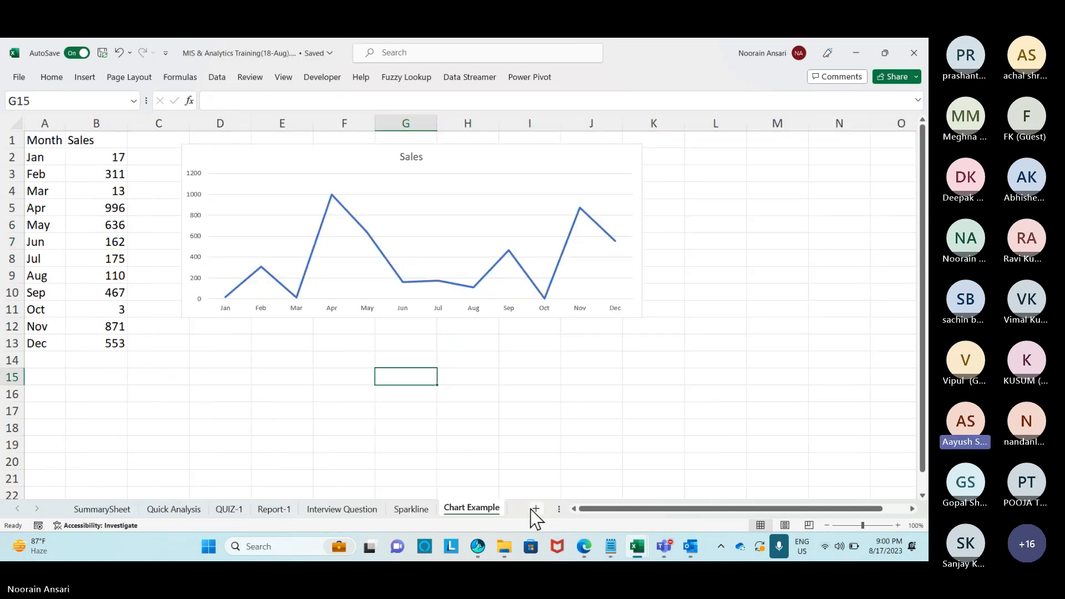
pyautogui.click(115, 508)
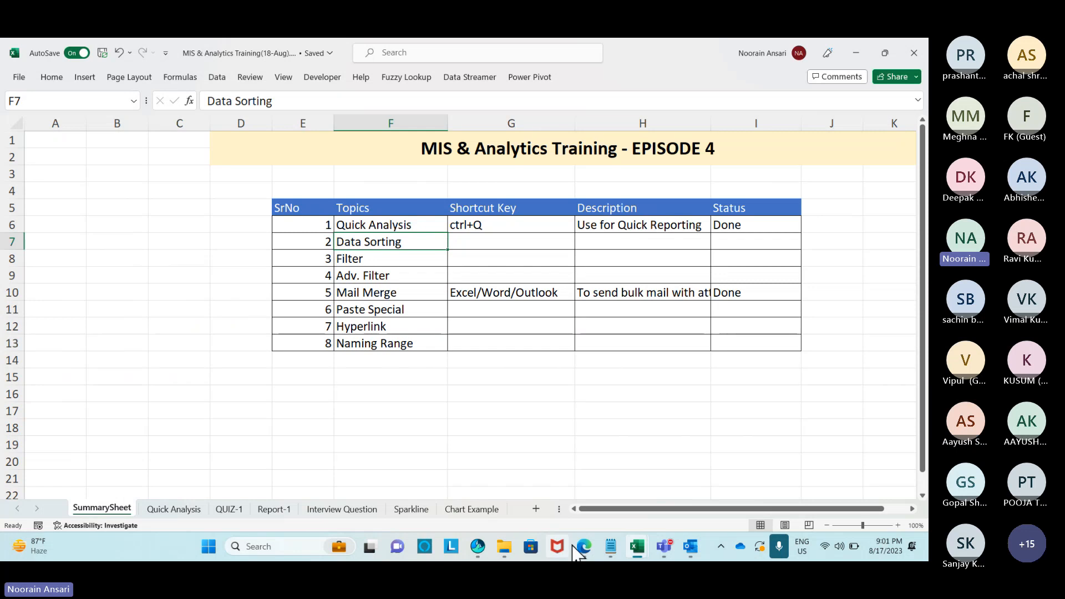
# Bring the Outlook Inbox window forward and expand the Gmail Inbox and [Gmail] subfolders.
pyautogui.click(691, 546)
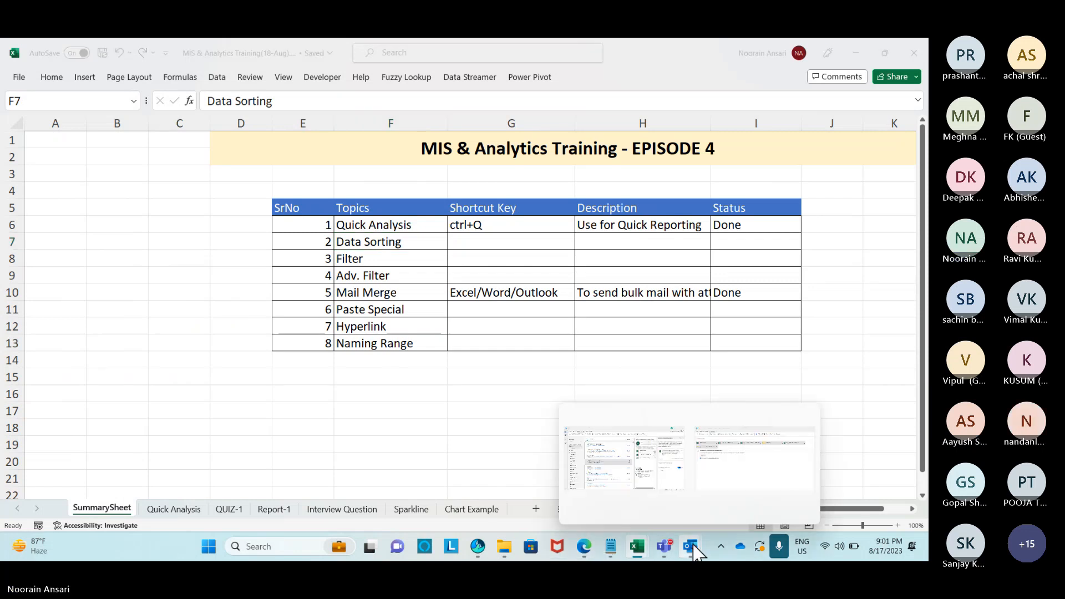
pyautogui.click(628, 459)
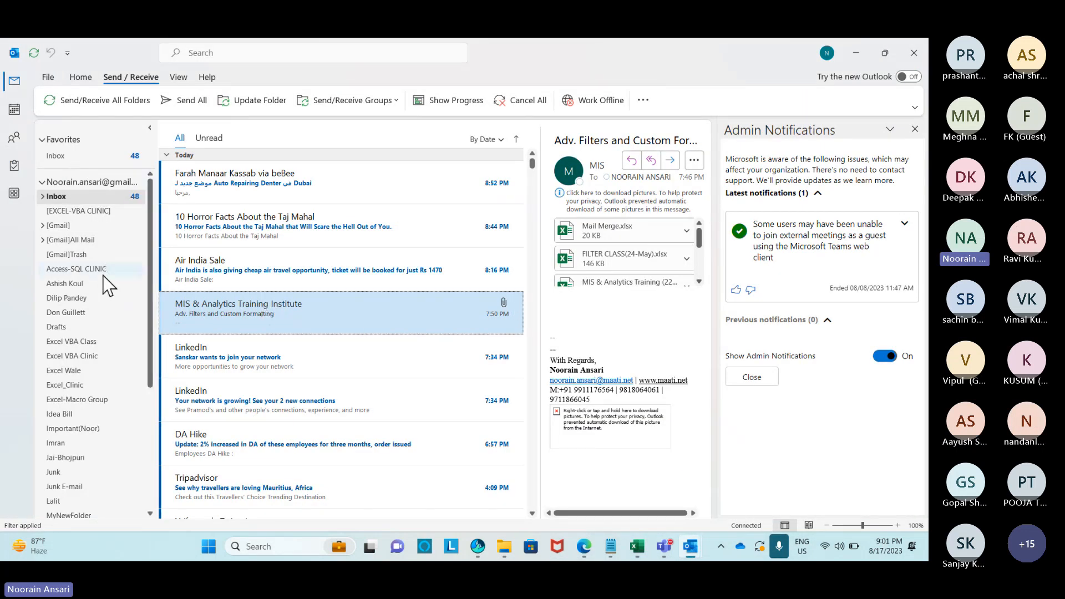
pyautogui.scroll(-3, 105, 285)
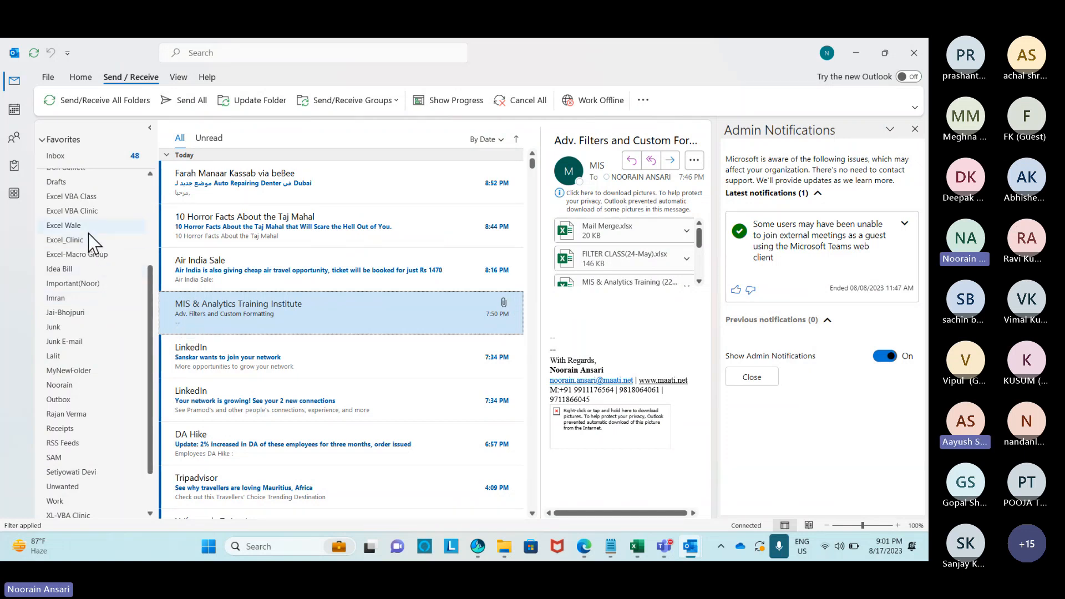
pyautogui.scroll(3, 88, 234)
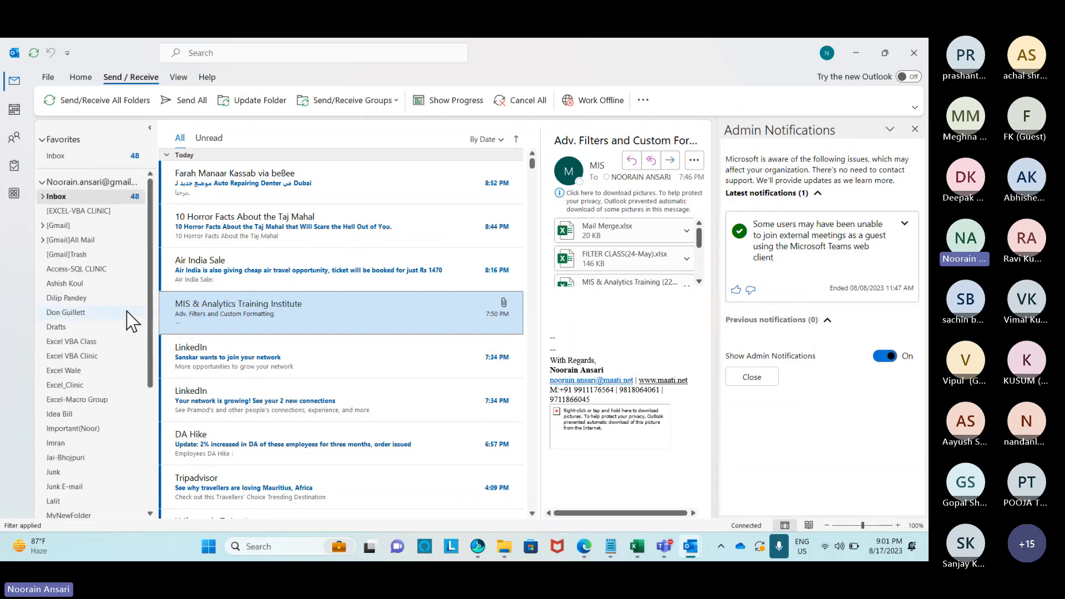
pyautogui.click(42, 196)
pyautogui.scroll(-6, 38, 332)
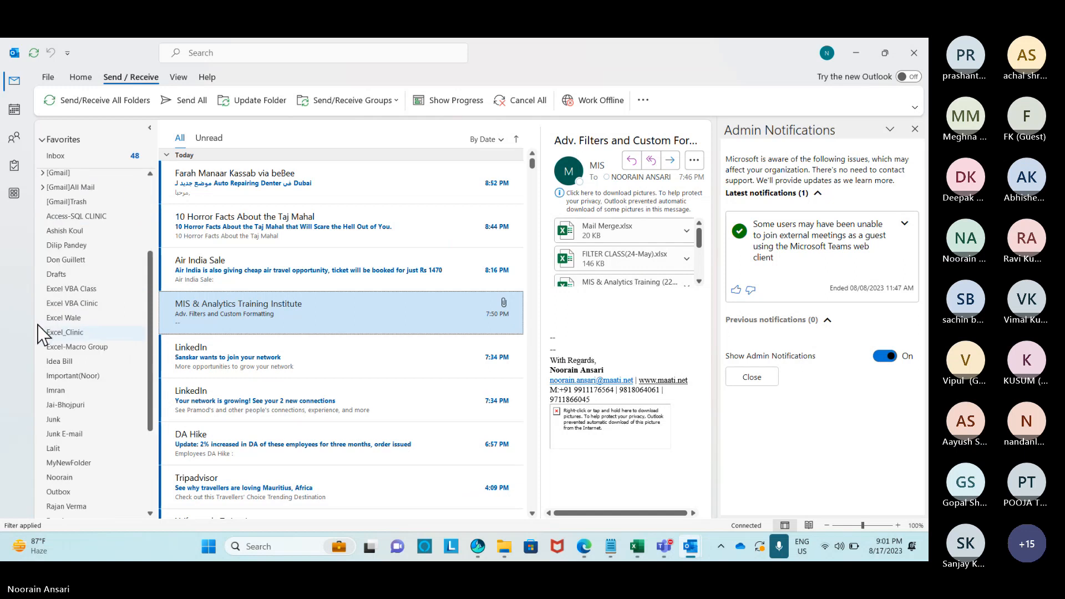
pyautogui.scroll(-1, 38, 332)
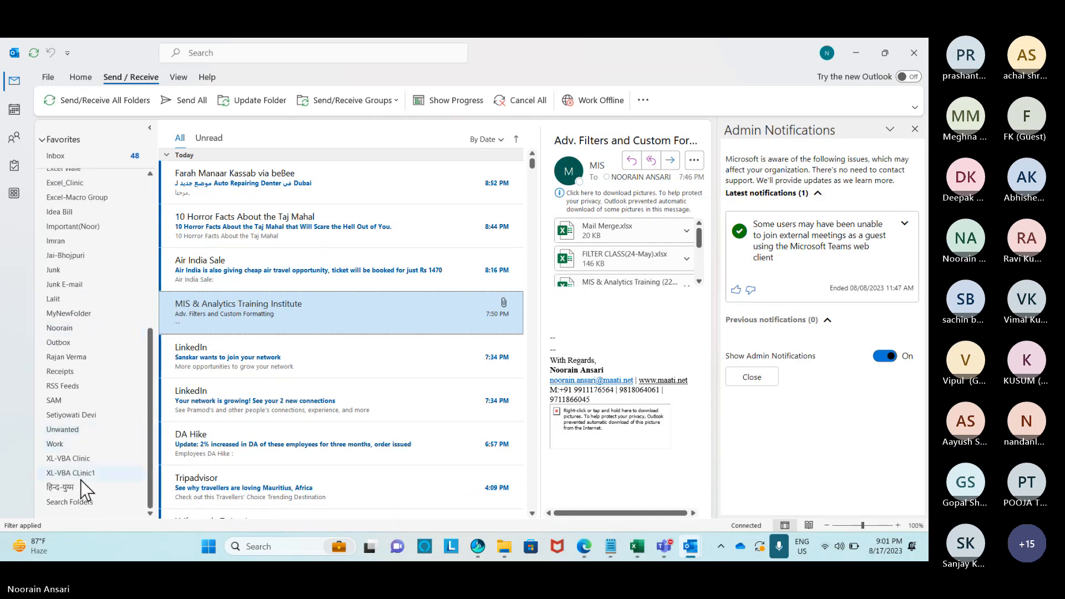
pyautogui.scroll(7, 96, 285)
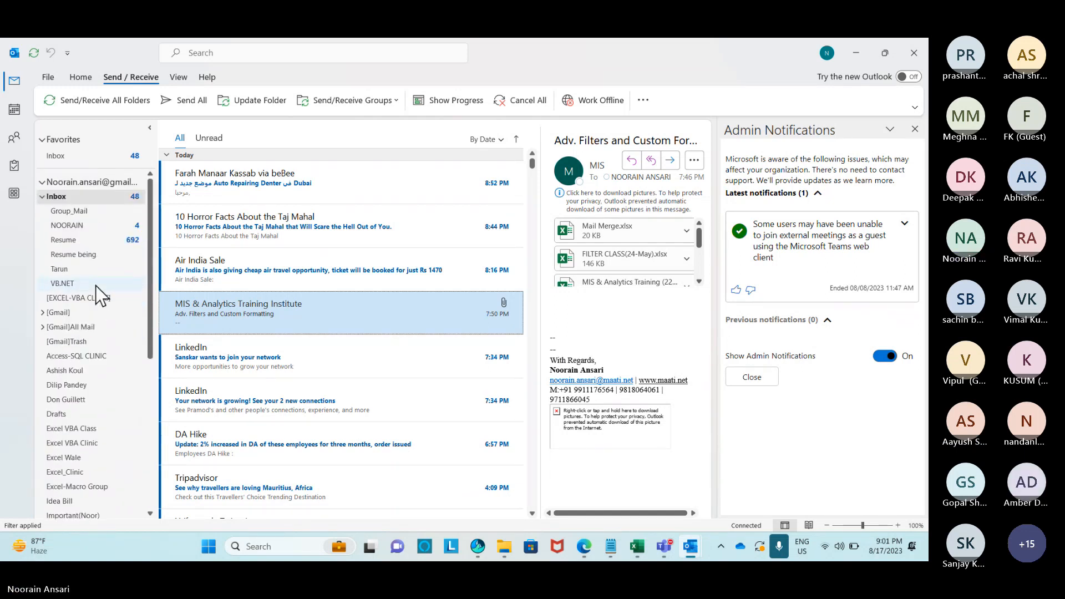
pyautogui.click(43, 313)
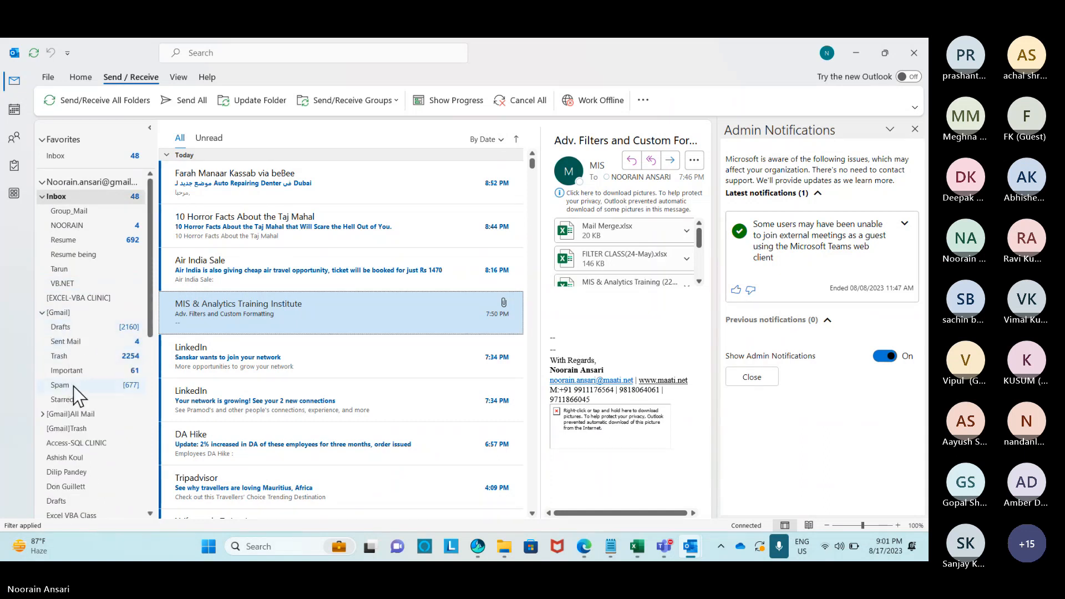
# Open a Mail Merge Example message from Sent Mail, inspect its invoice table, then close it.
pyautogui.click(71, 343)
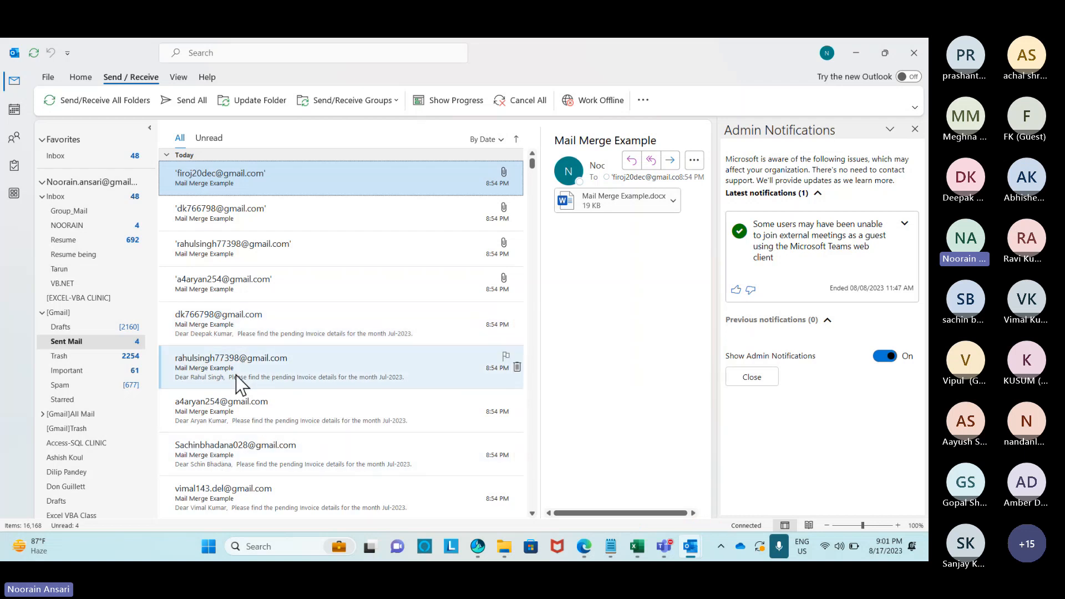
pyautogui.doubleClick(204, 325)
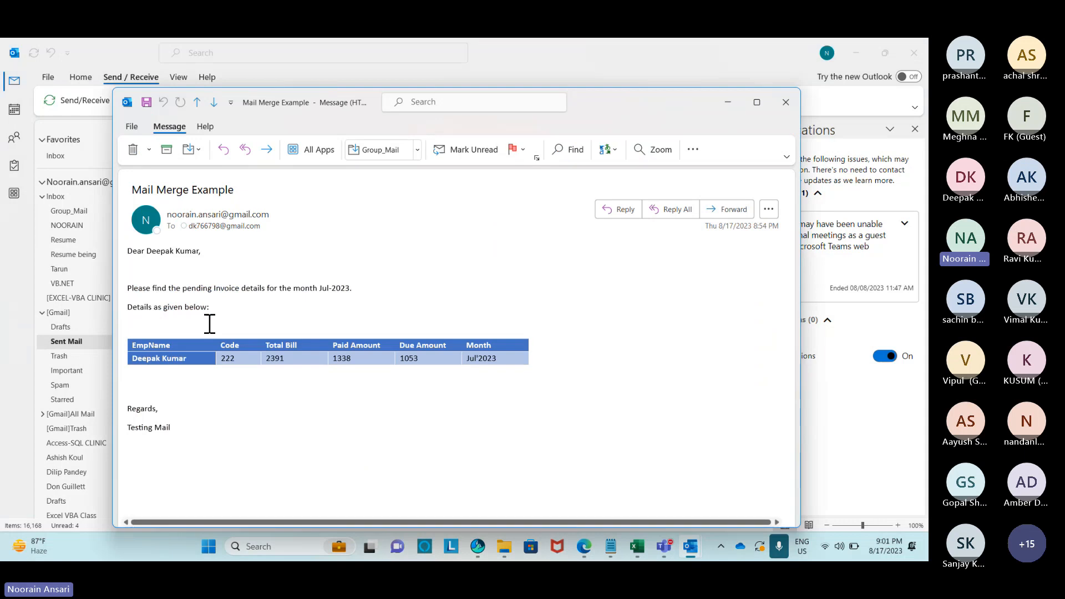
pyautogui.moveTo(134, 337)
pyautogui.mouseDown()
pyautogui.moveTo(486, 360)
pyautogui.moveTo(502, 371)
pyautogui.mouseUp()
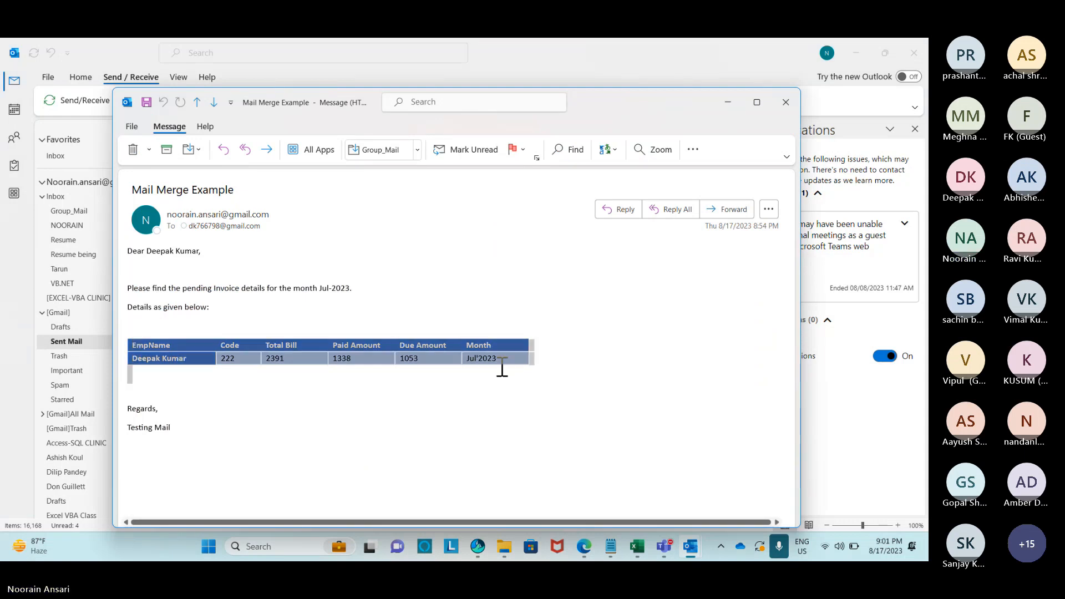
pyautogui.click(335, 383)
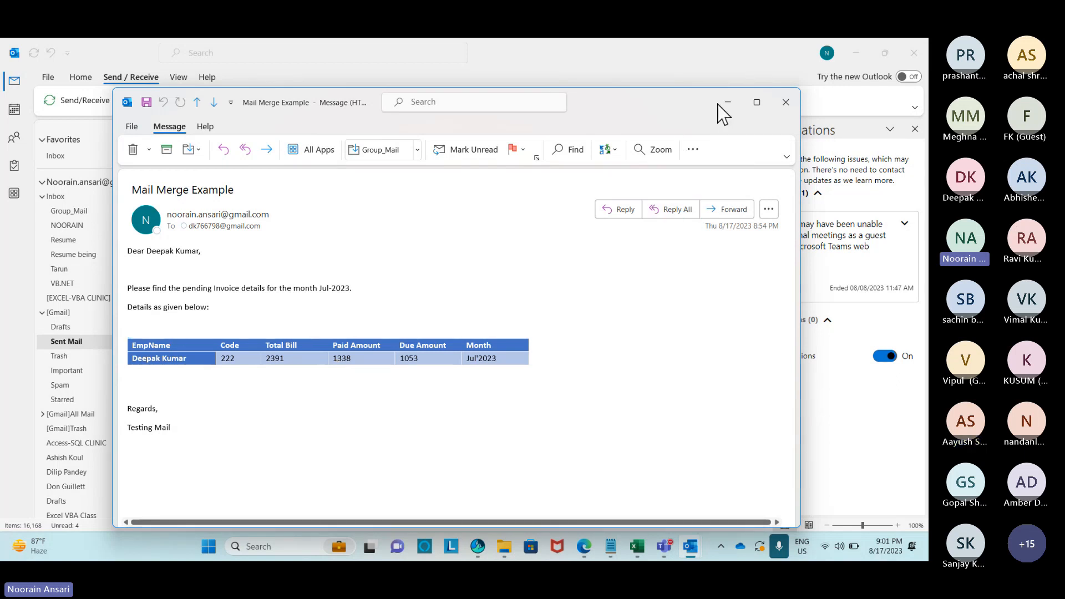
pyautogui.click(785, 101)
pyautogui.doubleClick(217, 213)
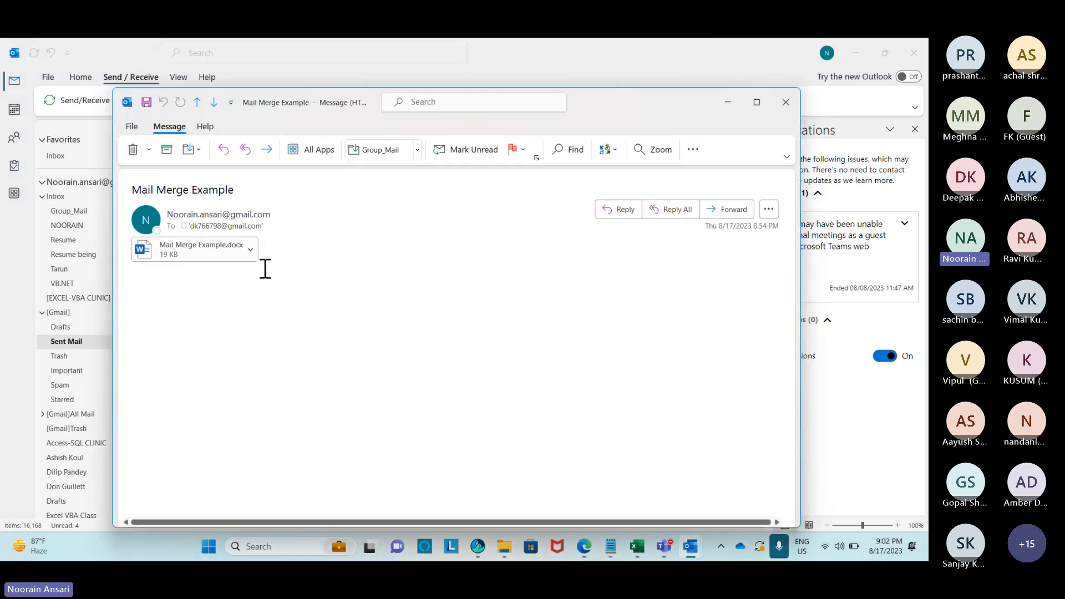
pyautogui.doubleClick(195, 250)
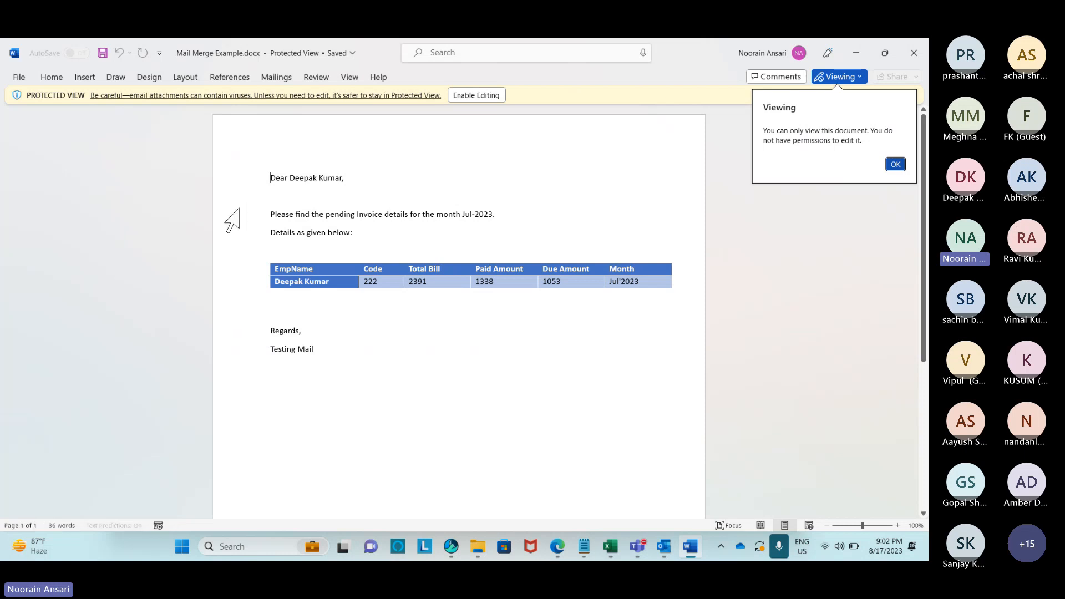
pyautogui.click(923, 61)
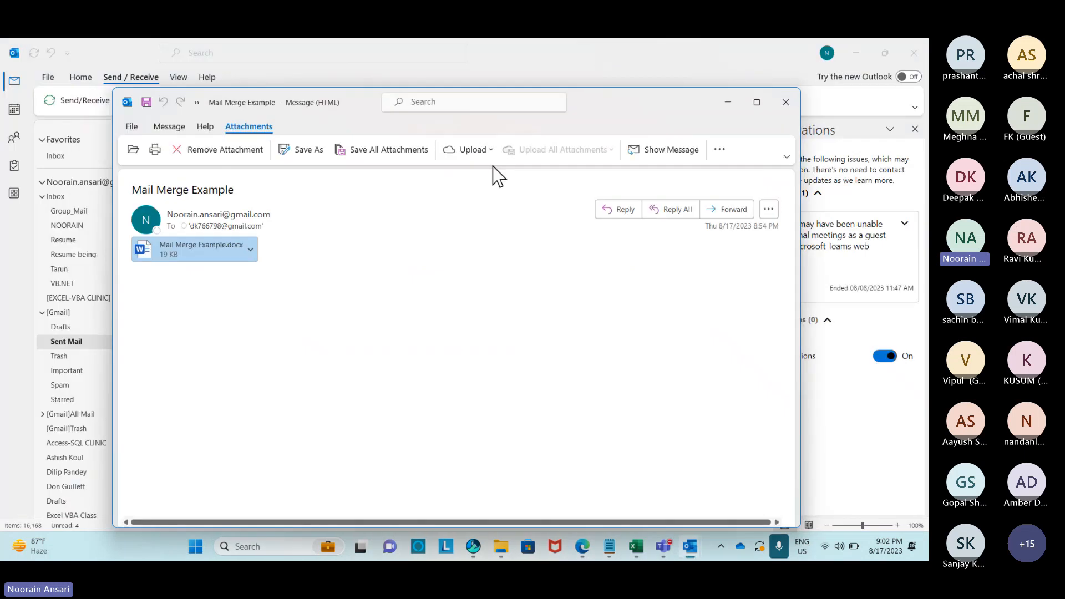
pyautogui.click(785, 103)
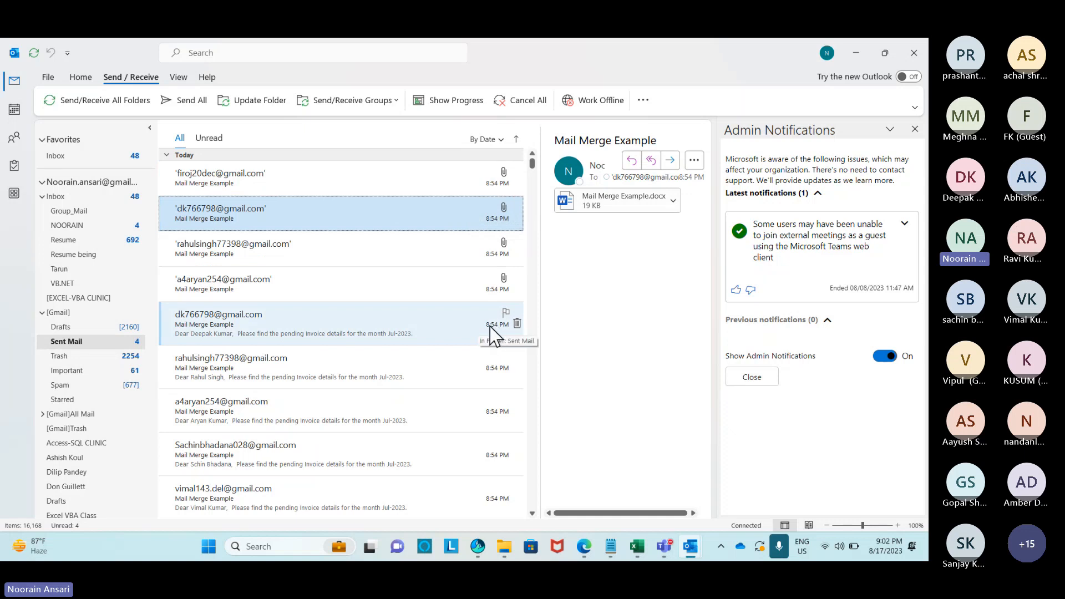
# Add blank worksheet Sheet8 after Chart Example in the training workbook and select cell D2.
pyautogui.click(663, 296)
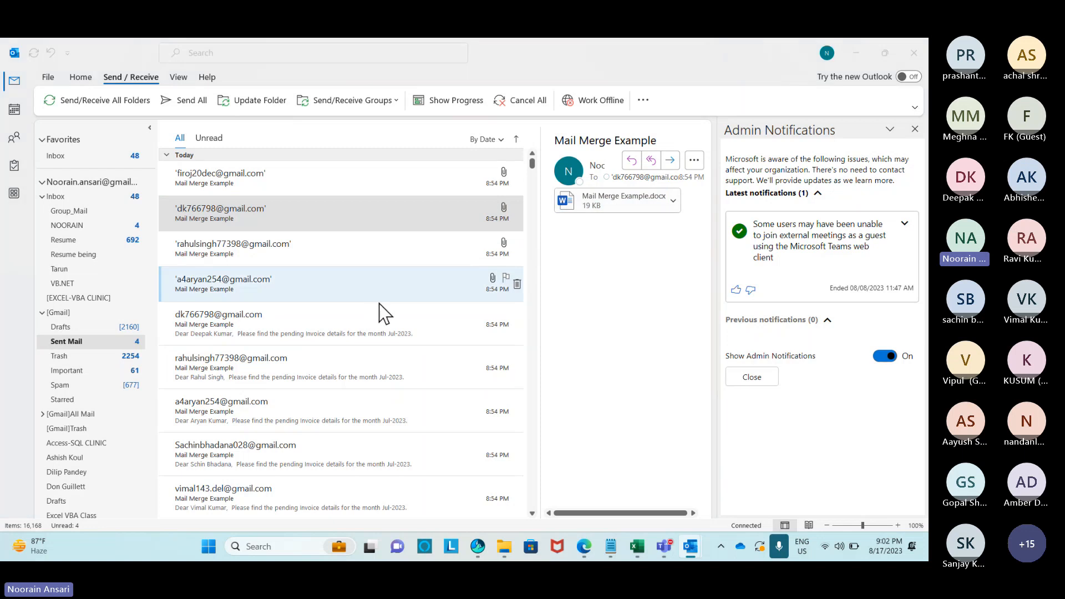
pyautogui.hotkey('alt', 'Tab')
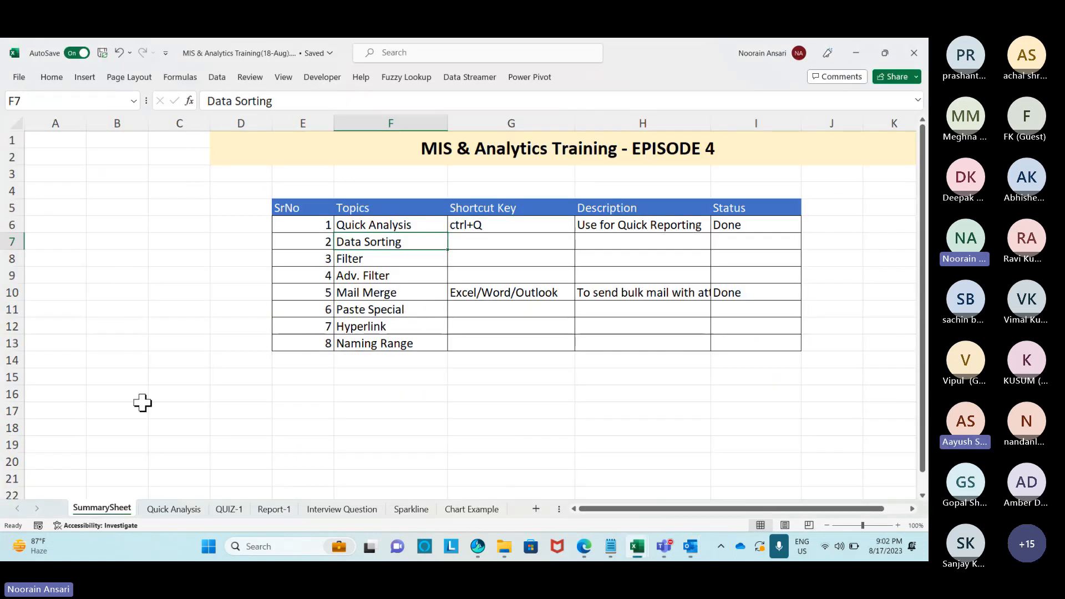
pyautogui.click(458, 509)
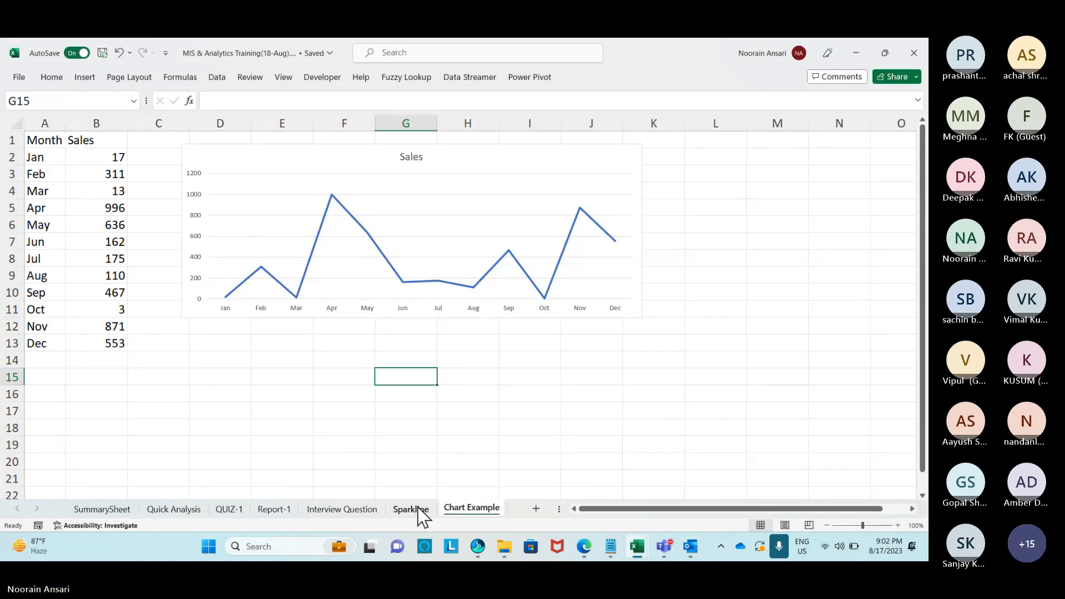
pyautogui.click(535, 509)
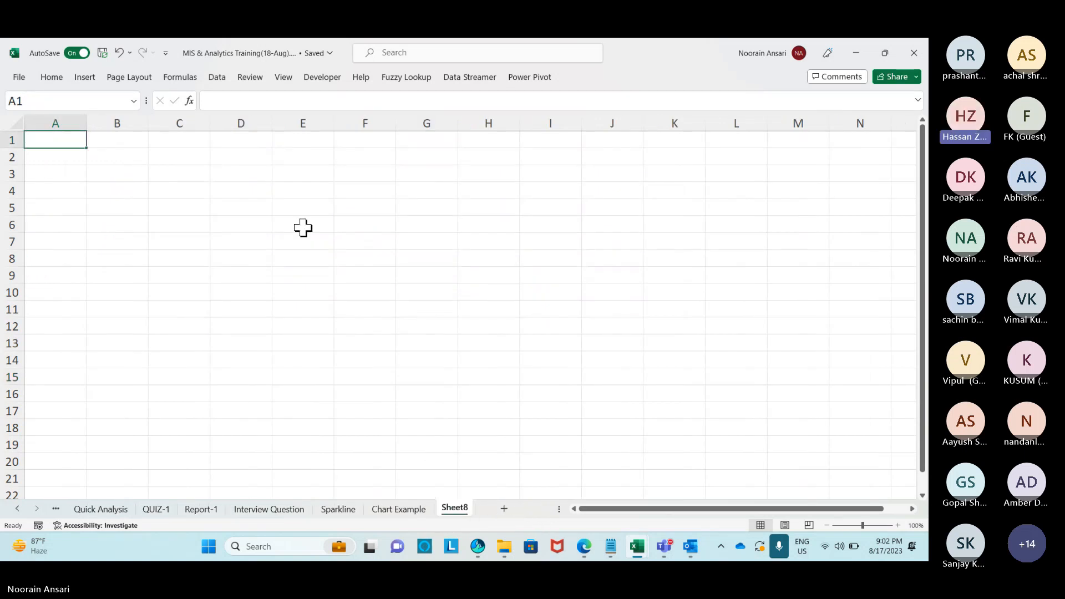
pyautogui.click(252, 155)
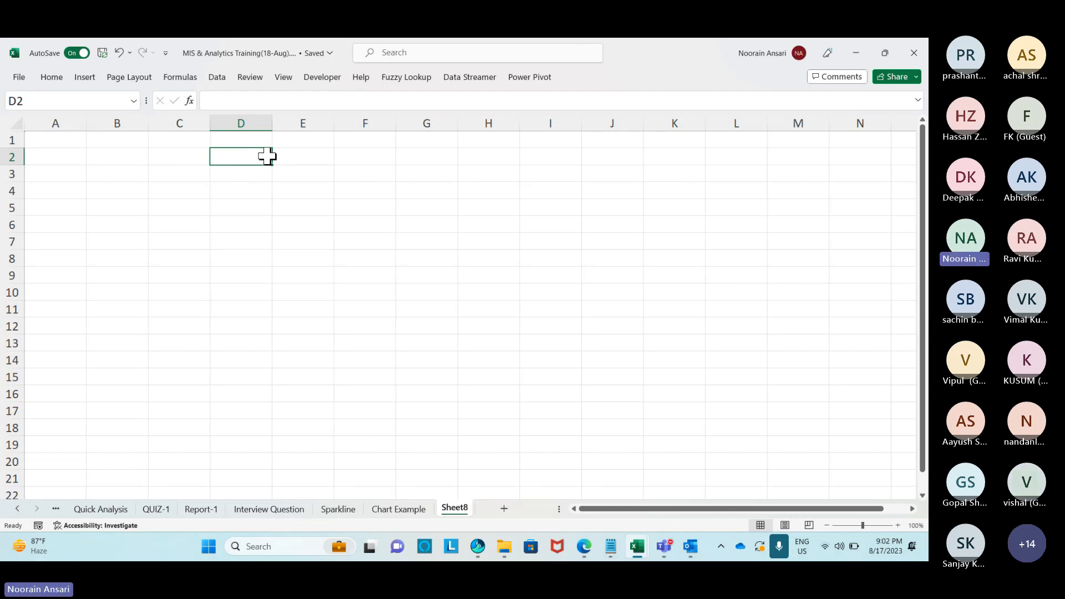
pyautogui.hotkey('alt', 'Tab')
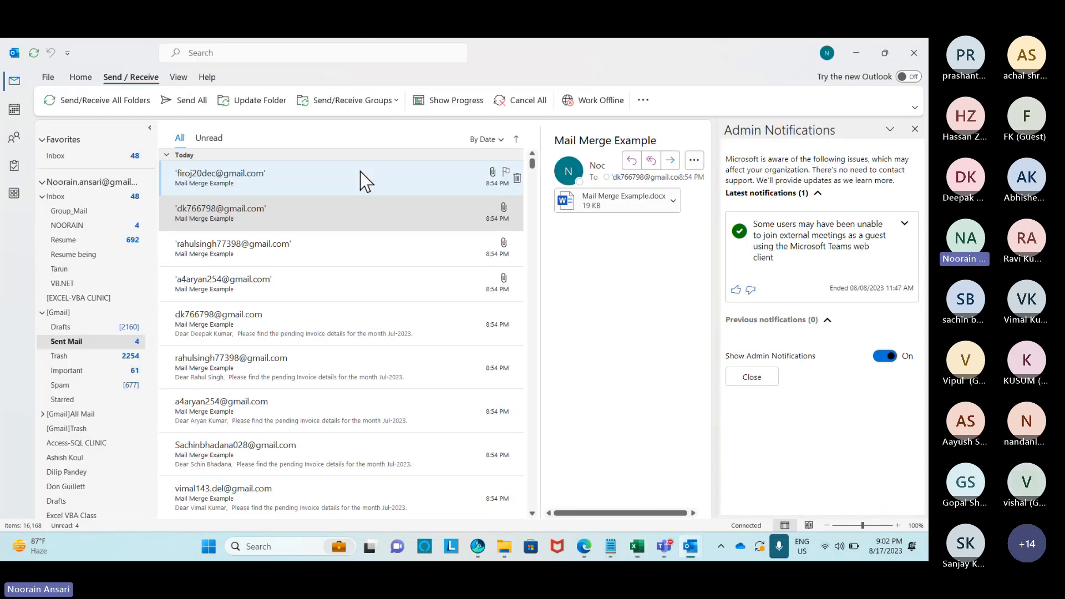
pyautogui.hotkey('alt', 'Tab')
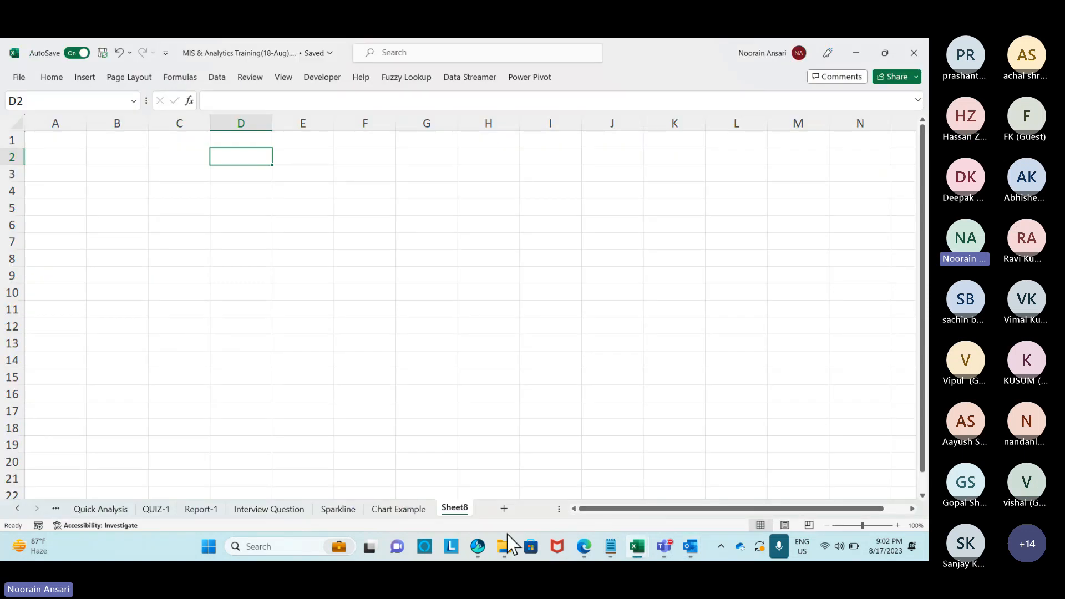
# Open MIS & Analytics Intro Training Session(9-Aug) from the 9-Aug folder in File Explorer.
pyautogui.click(504, 547)
pyautogui.click(295, 106)
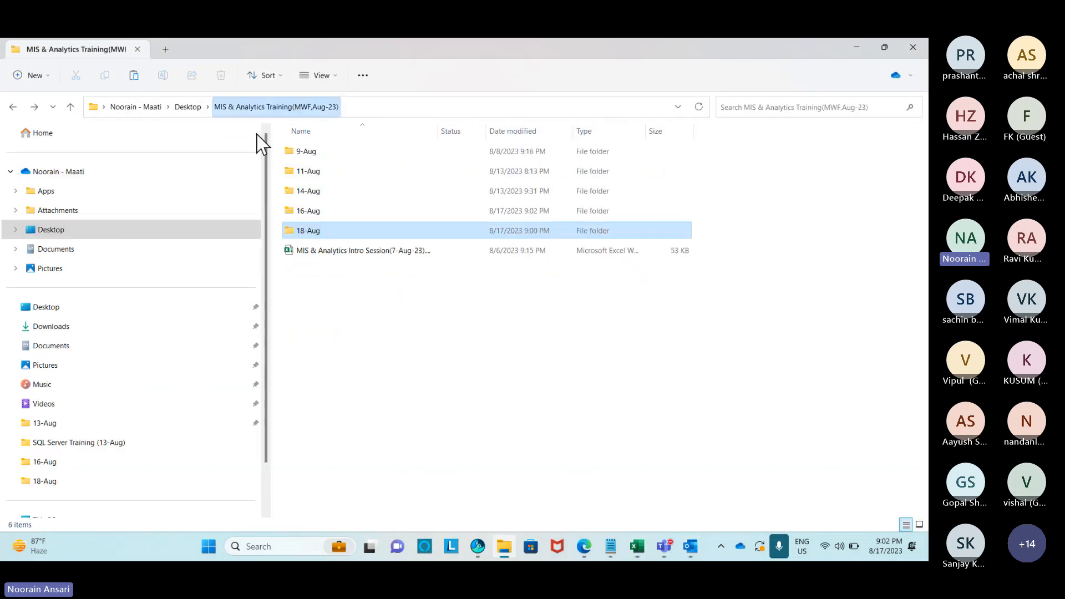
pyautogui.doubleClick(309, 152)
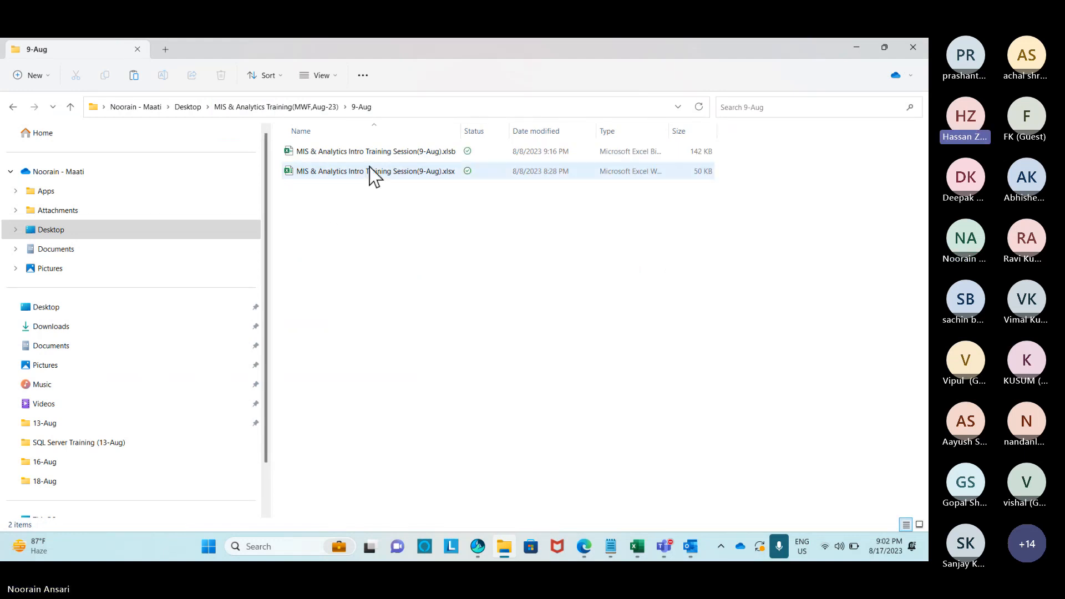
pyautogui.doubleClick(360, 168)
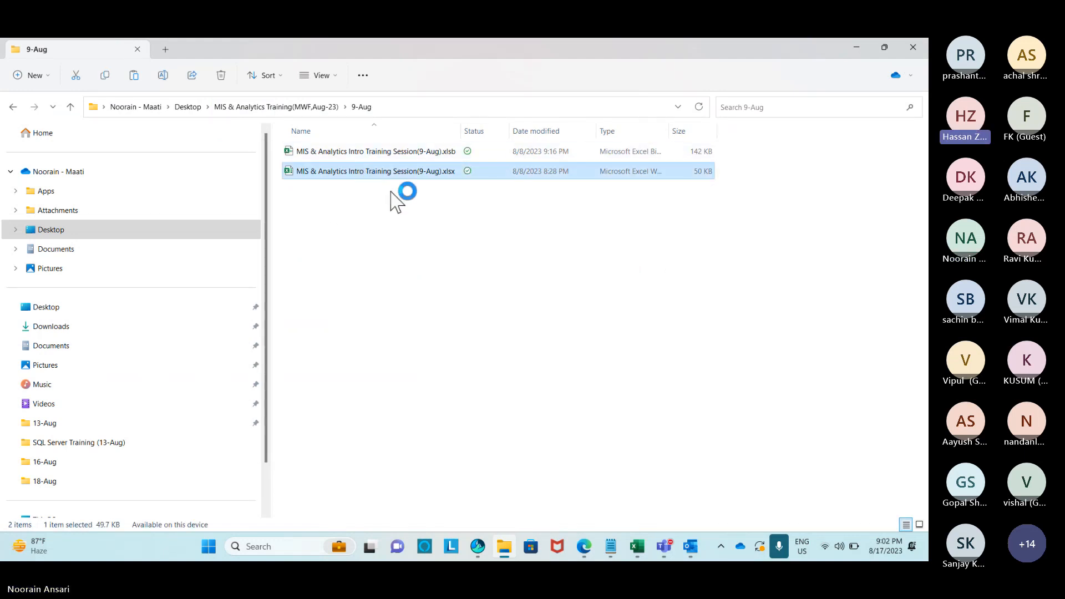
pyautogui.hotkey('alt', 'Tab')
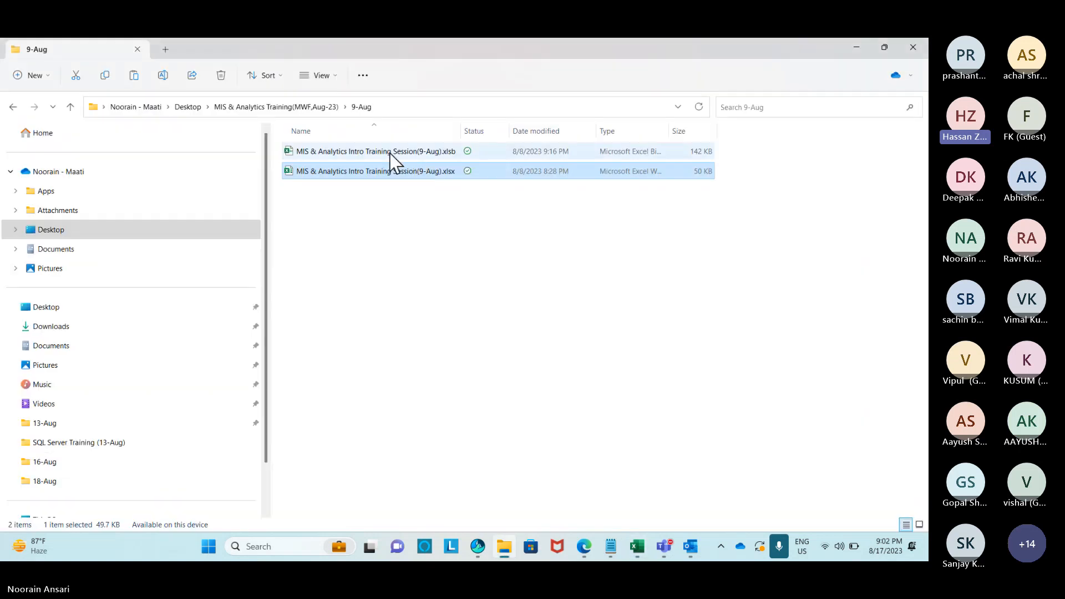
pyautogui.click(389, 152)
pyautogui.doubleClick(389, 152)
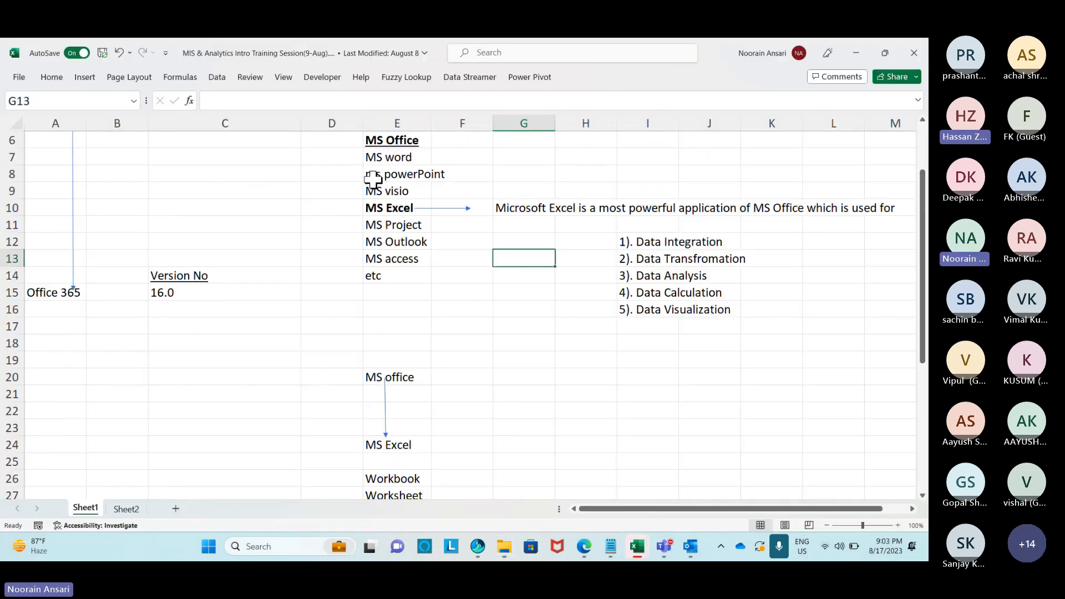
# Browse the 9-Aug workbook's Macro1, Chart2 and Sheet1 through Sheet4 tabs.
pyautogui.click(238, 188)
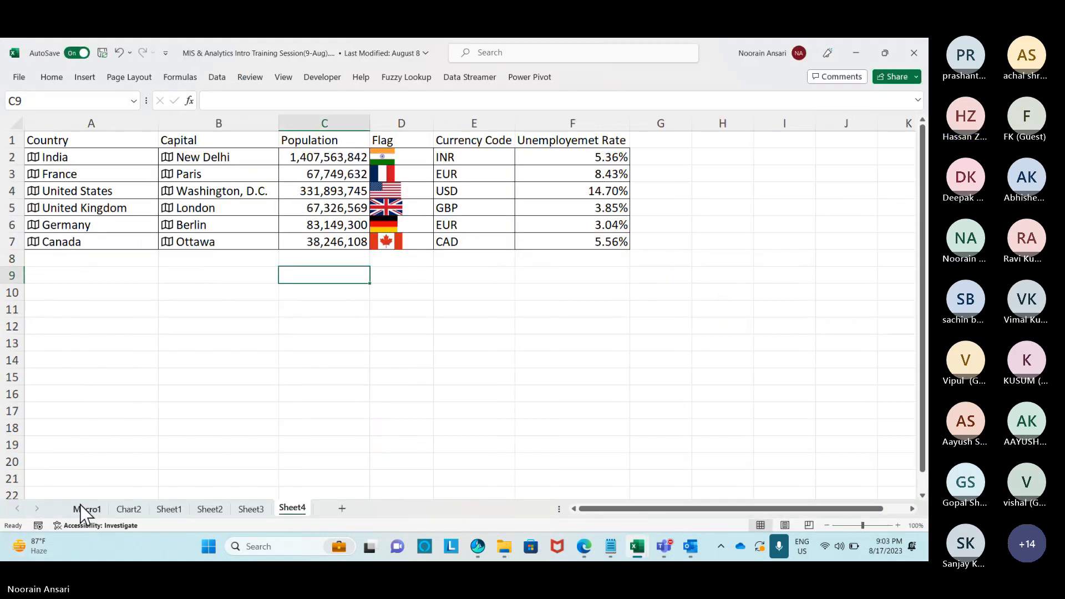
pyautogui.click(75, 513)
pyautogui.click(144, 514)
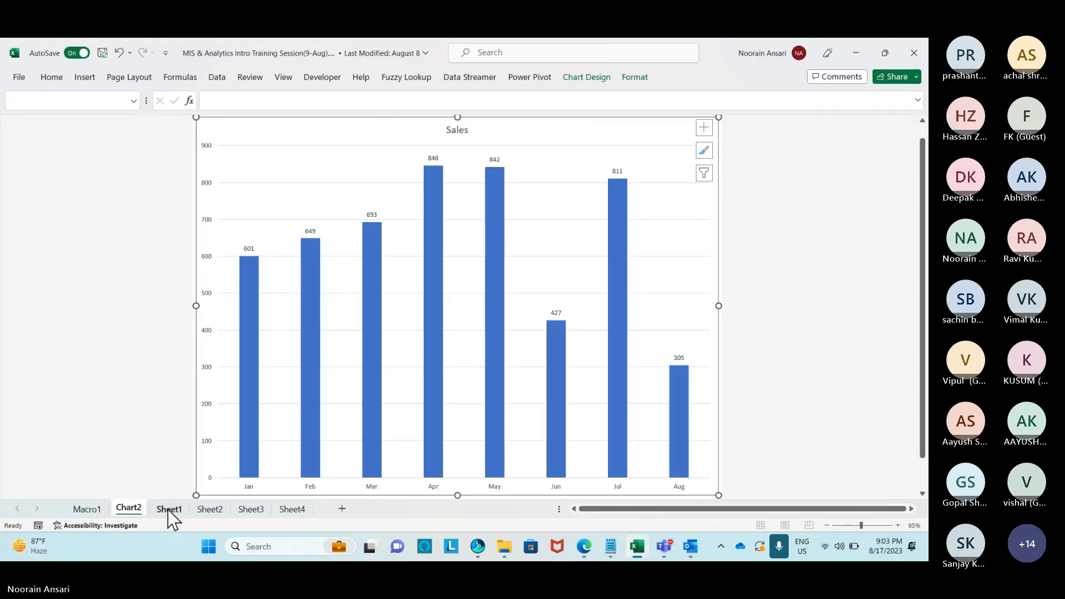
pyautogui.click(169, 514)
pyautogui.click(209, 509)
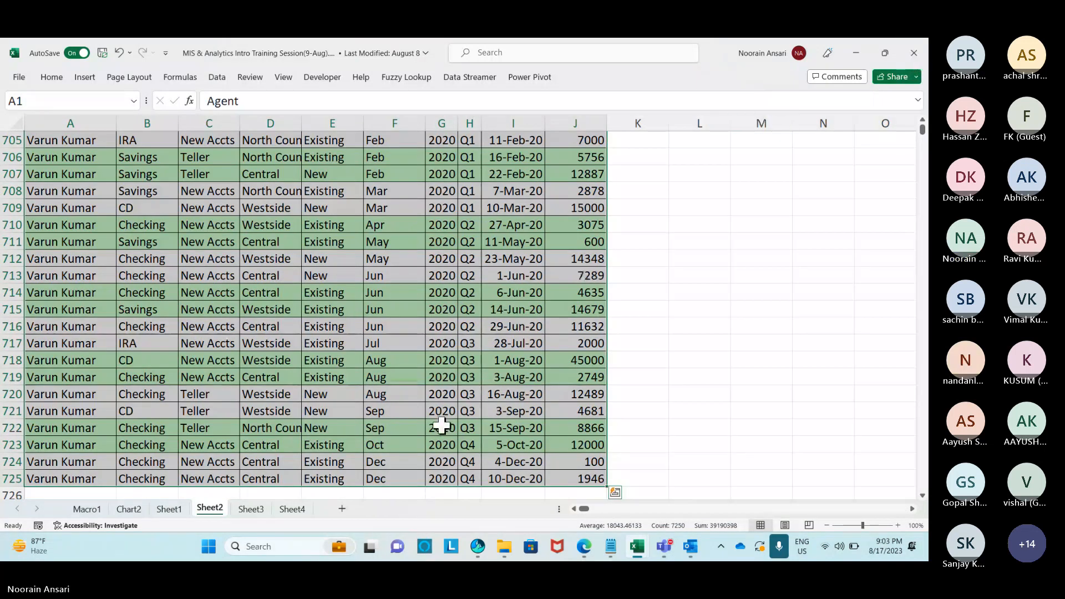
pyautogui.click(251, 510)
pyautogui.click(283, 509)
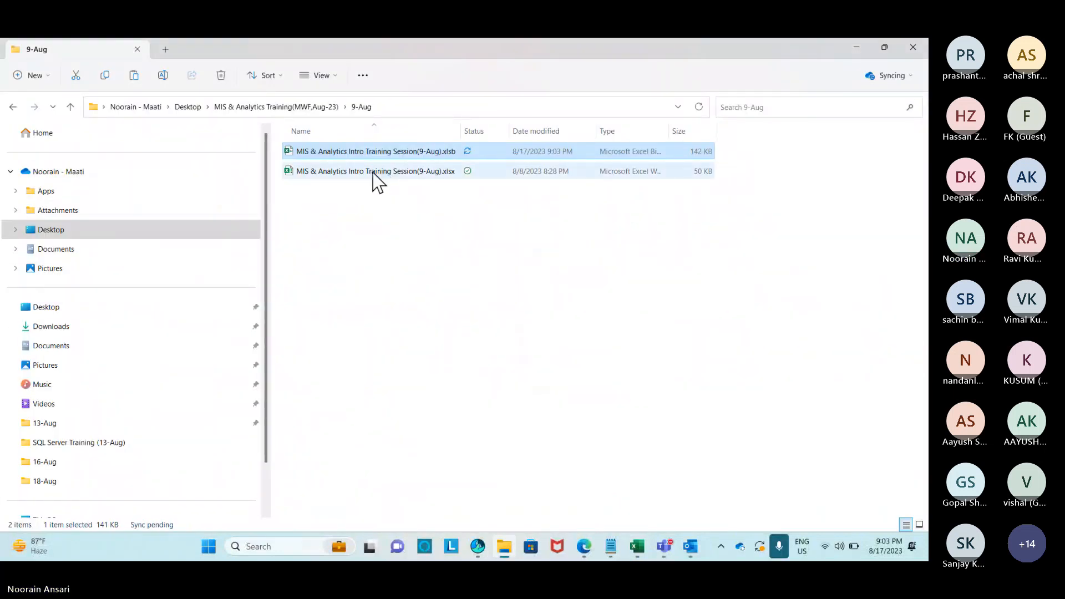
# Peek into the 11-Aug folder, reopen the 9-Aug workbook, then close it.
pyautogui.click(351, 182)
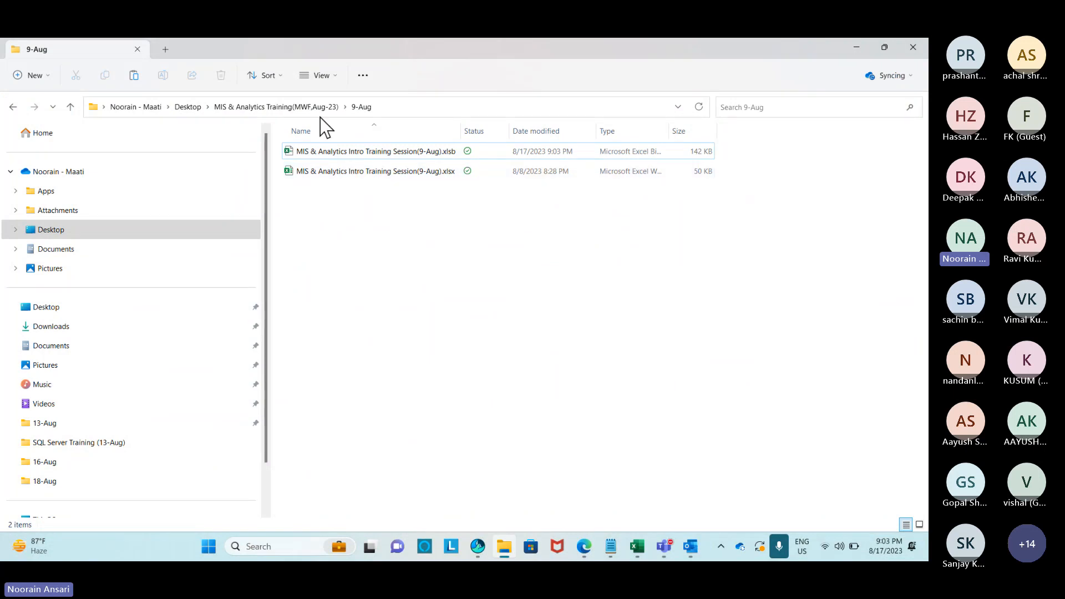
pyautogui.click(311, 106)
pyautogui.doubleClick(309, 176)
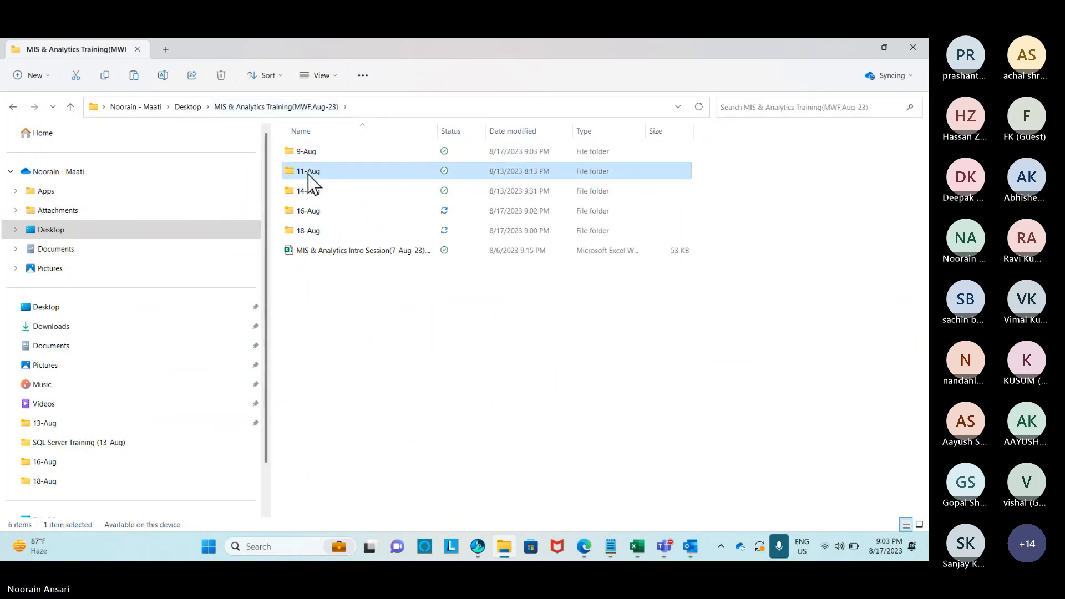
pyautogui.click(292, 107)
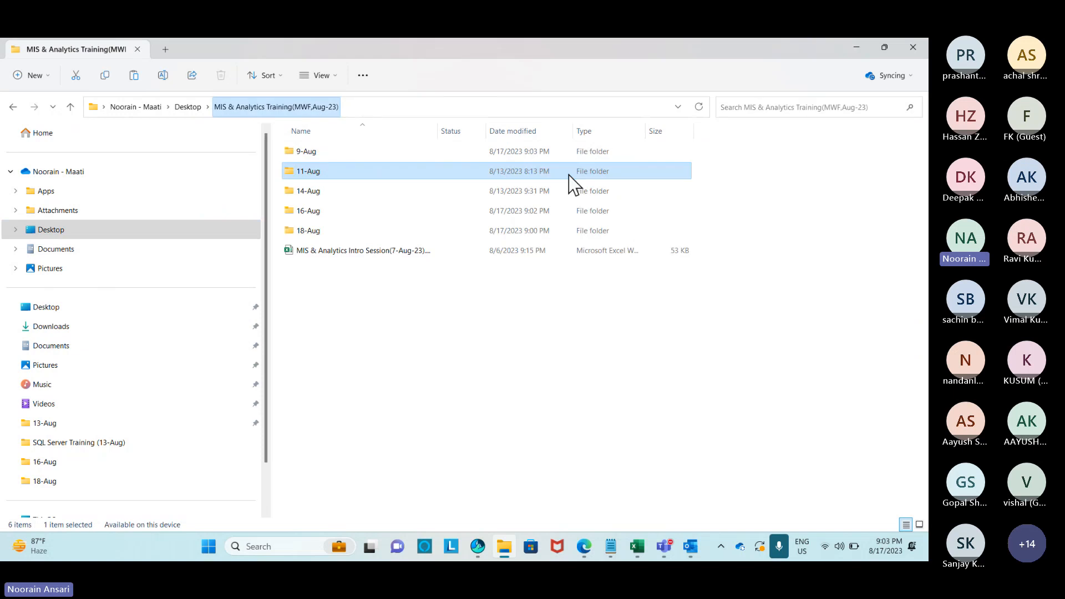
pyautogui.doubleClick(423, 250)
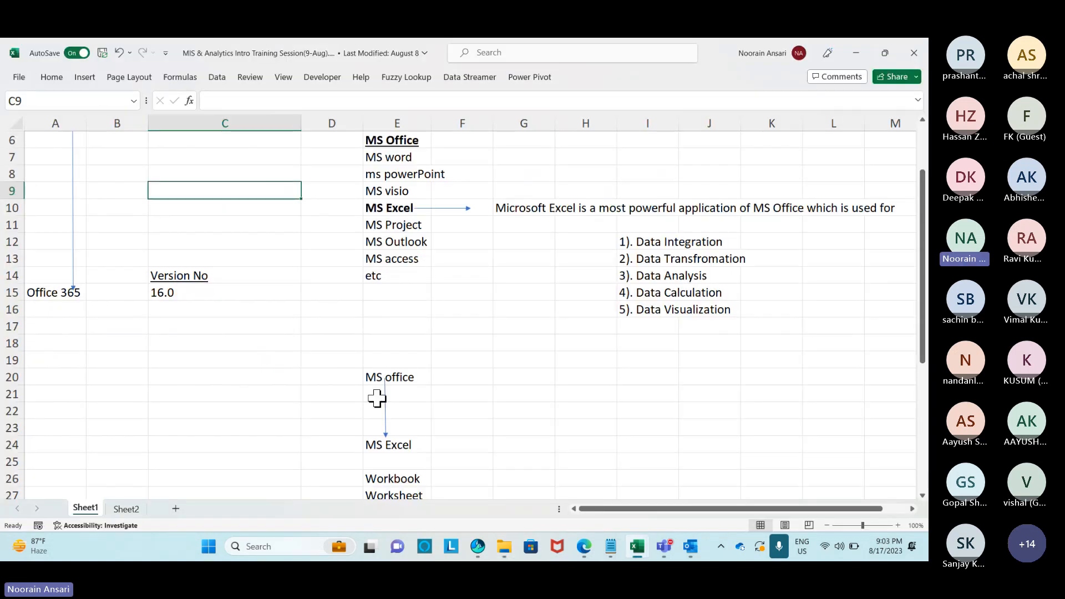
pyautogui.scroll(-3, 371, 394)
pyautogui.scroll(5, 368, 393)
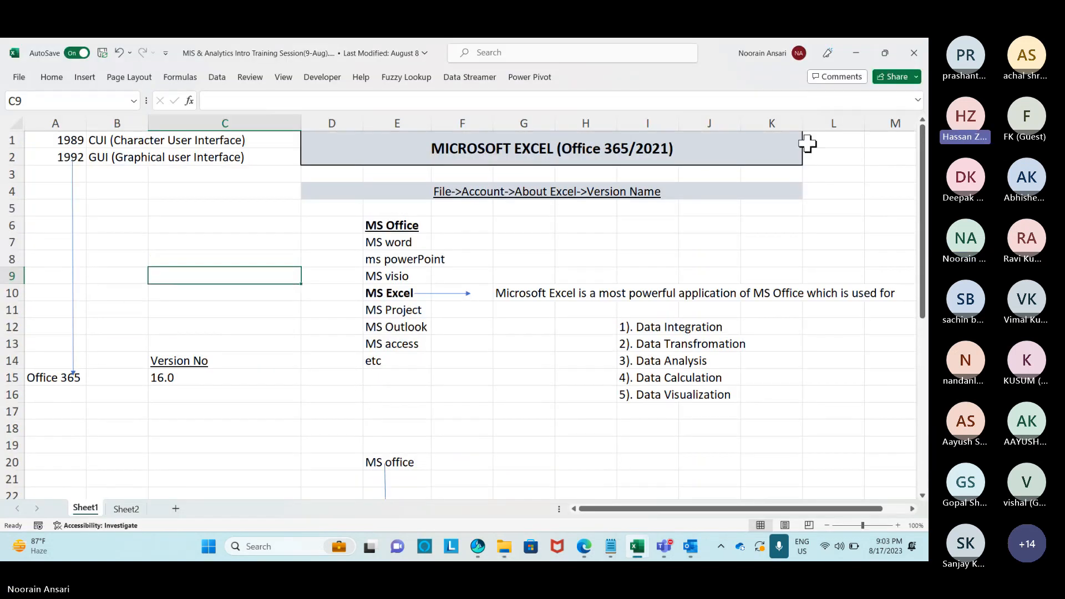
pyautogui.click(914, 52)
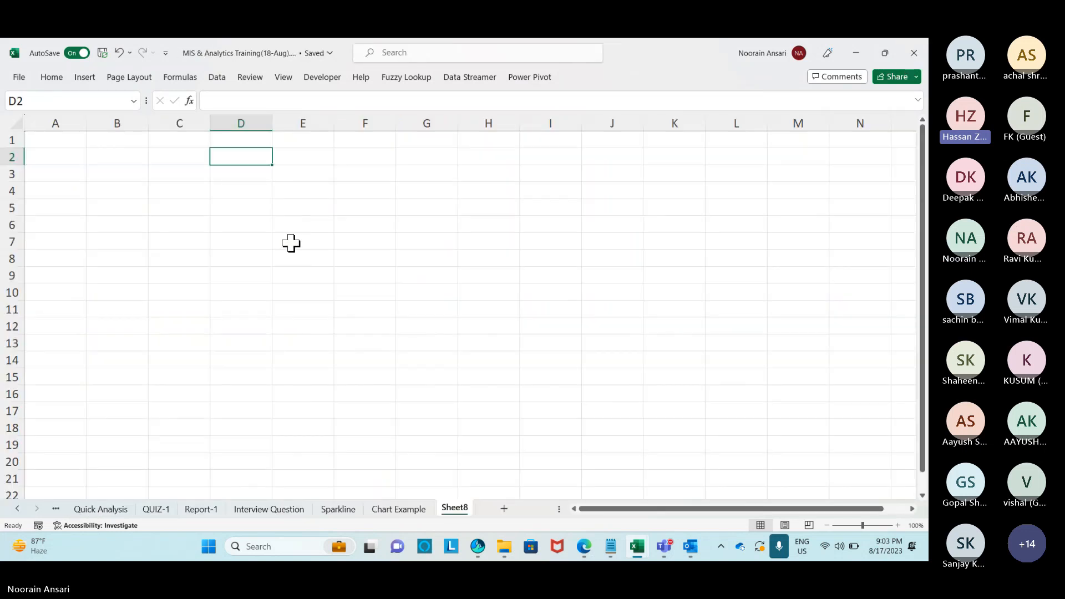
# Rename Sheet8 to 'Paste Special'.
pyautogui.click(341, 152)
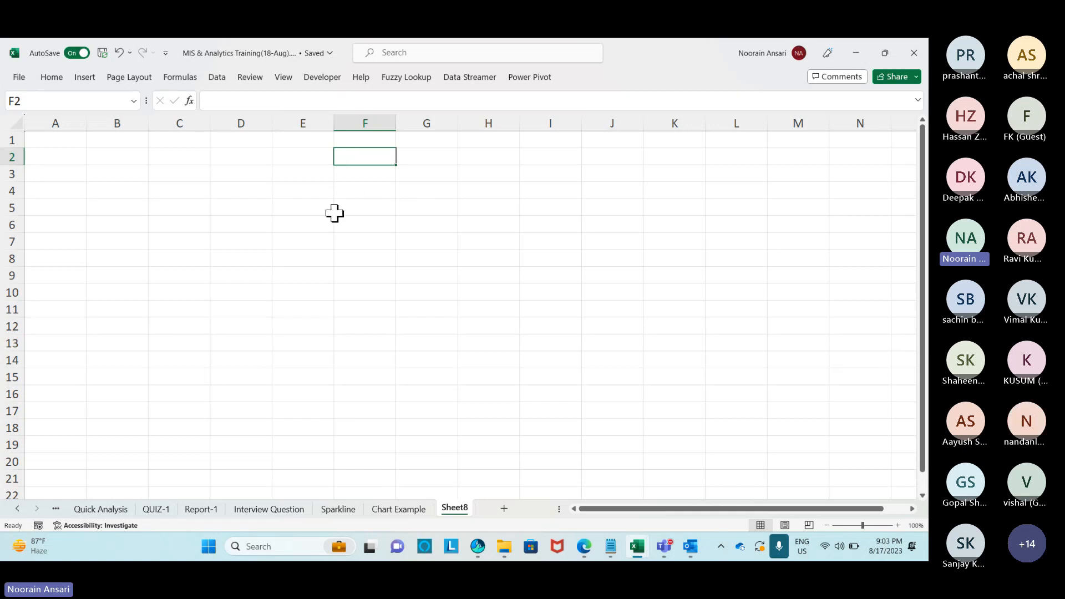
pyautogui.rightClick(455, 508)
pyautogui.click(493, 334)
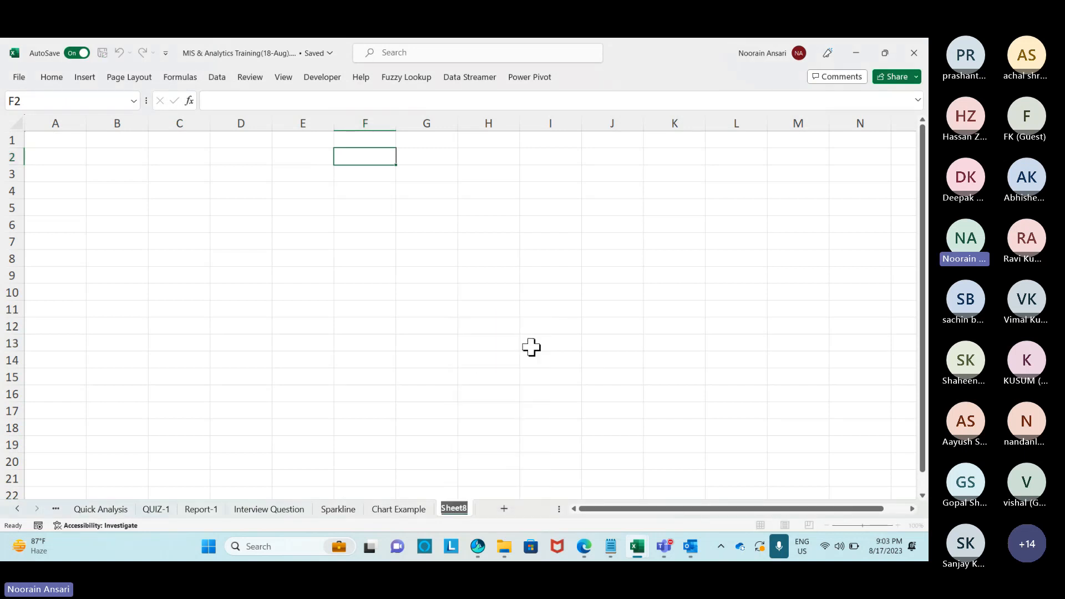
pyautogui.write('Paste Special')
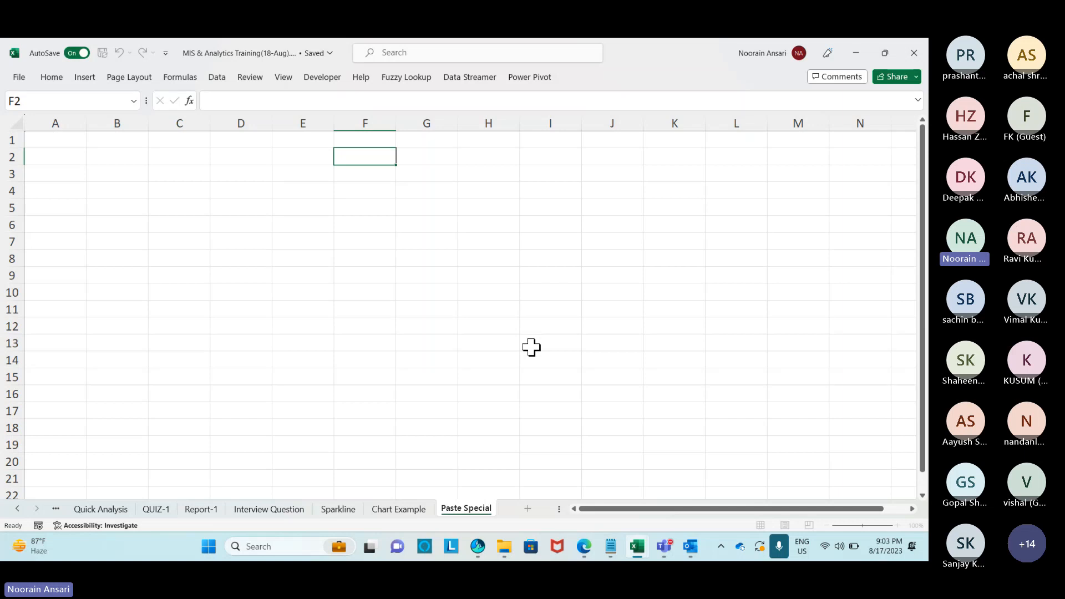
# Type the header 'Data' in A1 and fill =RANDBETWEEN(1,1000) down A2:A10.
pyautogui.click(53, 139)
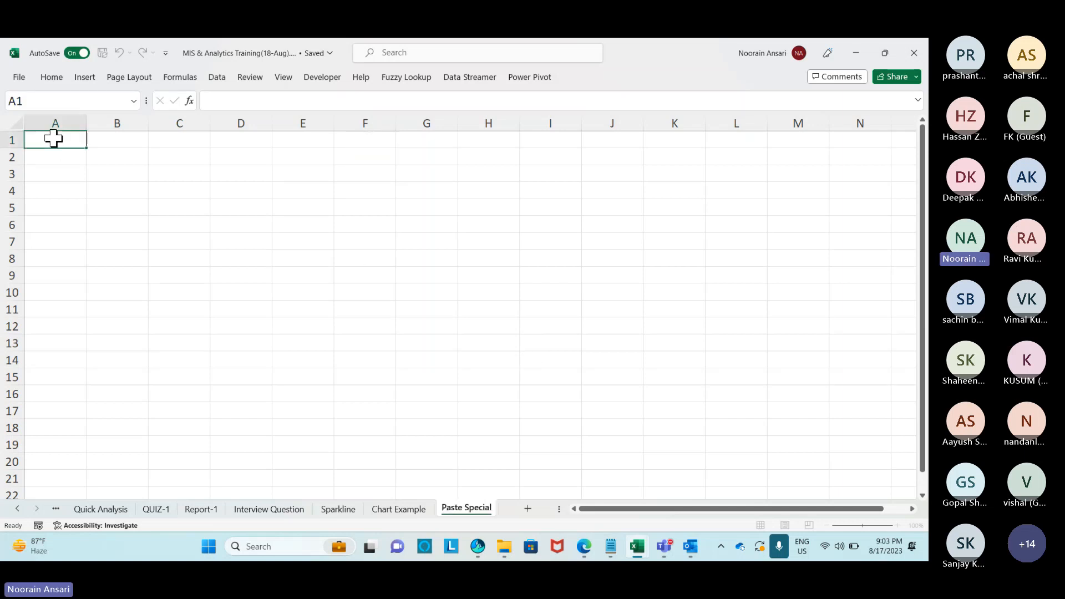
pyautogui.write('Data')
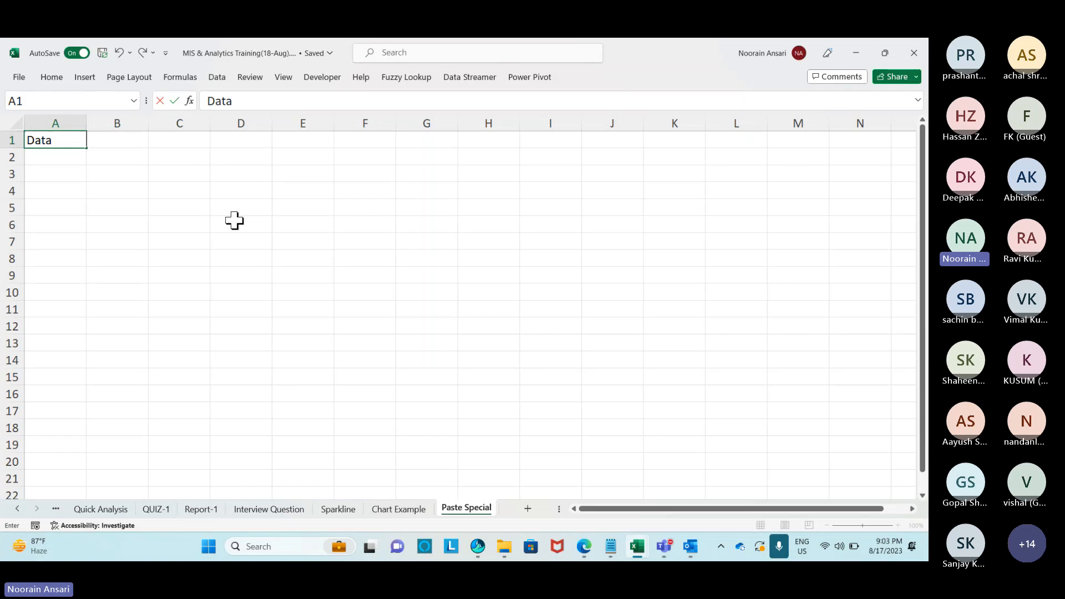
pyautogui.press('Return')
pyautogui.write('=ra')
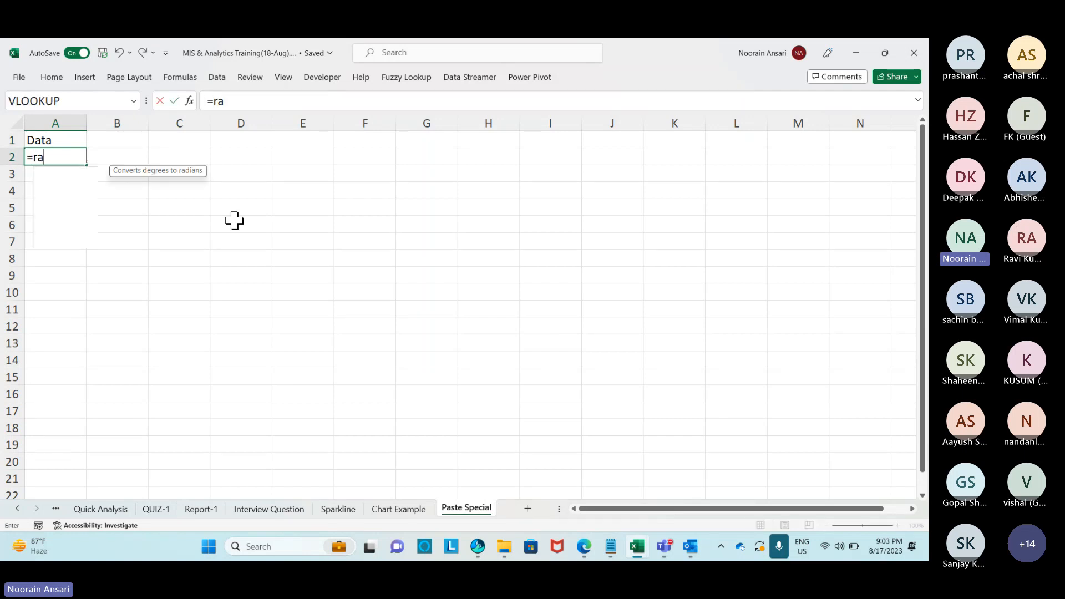
pyautogui.write('ndbetween(1,1000')
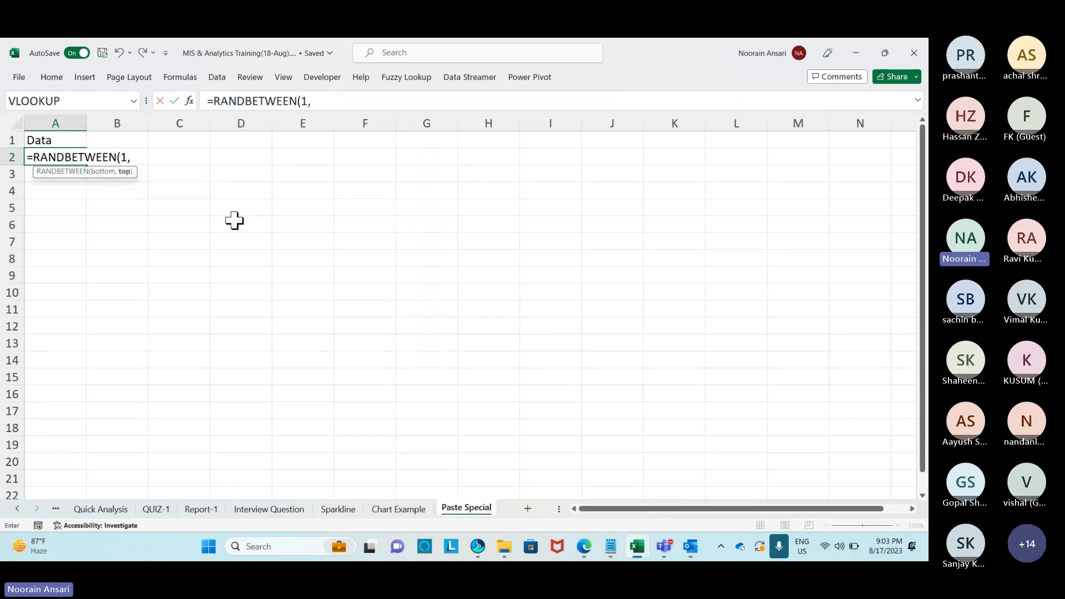
pyautogui.press('Return')
pyautogui.press('Up')
pyautogui.hotkey('shift', 'Down')
pyautogui.hotkey('shift', 'Down')
pyautogui.hotkey('shift', 'Down')
pyautogui.hotkey('shift', 'Down')
pyautogui.hotkey('shift', 'Down')
pyautogui.hotkey('shift', 'Down')
pyautogui.hotkey('shift', 'Down')
pyautogui.hotkey('shift', 'Down')
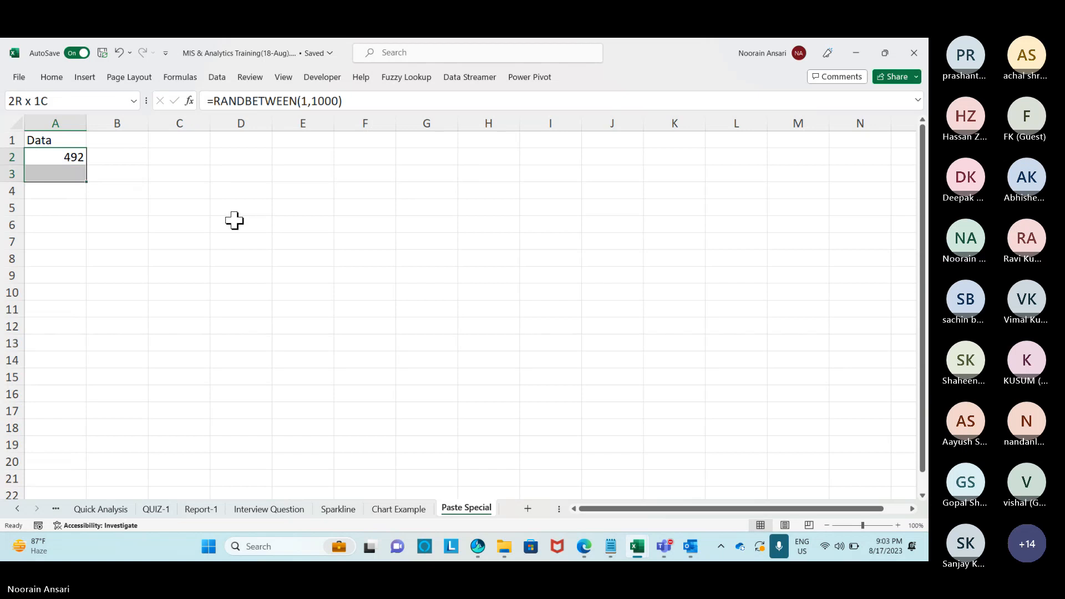
pyautogui.hotkey('ctrl', 'd')
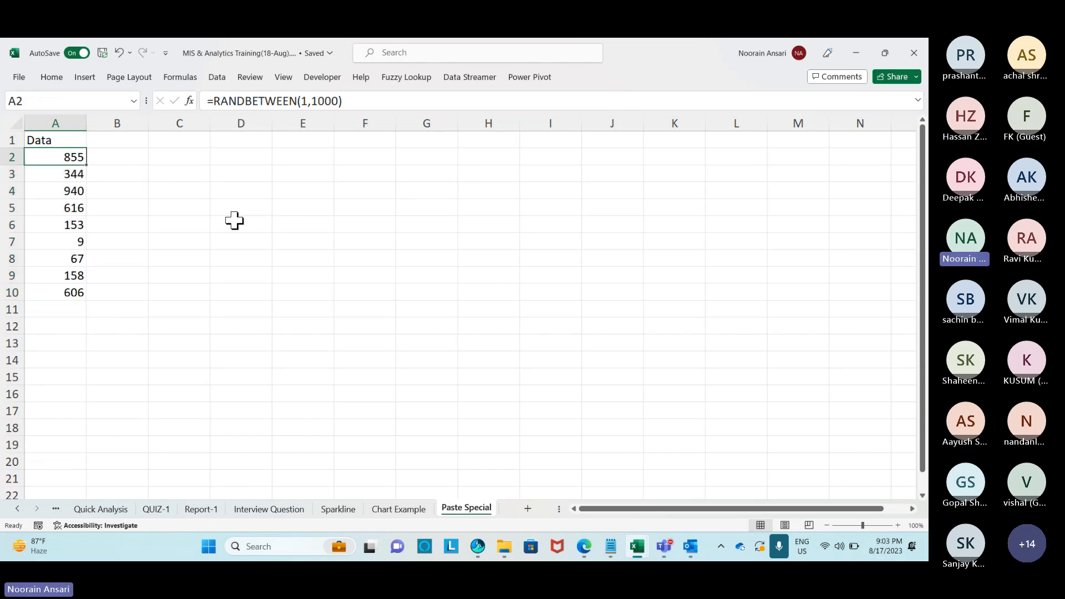
# Convert the random numbers in A2:A10 to fixed values with Paste Special > Values.
pyautogui.hotkey('ctrl', 'c')
pyautogui.hotkey('alt', 'e')
pyautogui.press('s')
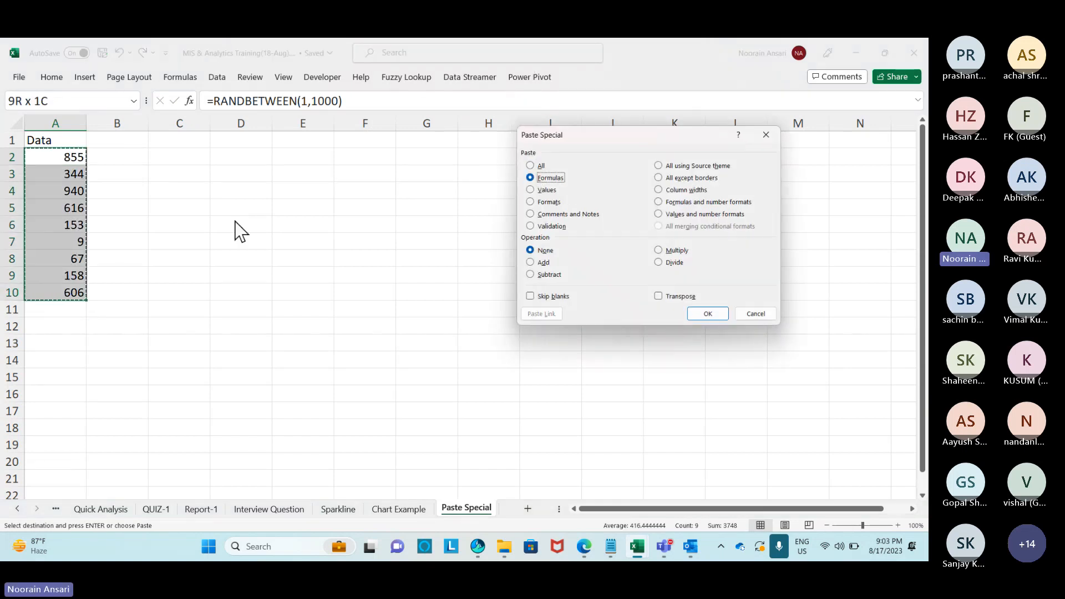
pyautogui.press('v')
pyautogui.press('Return')
pyautogui.hotkey('ctrl', 'Down')
pyautogui.press('Down')
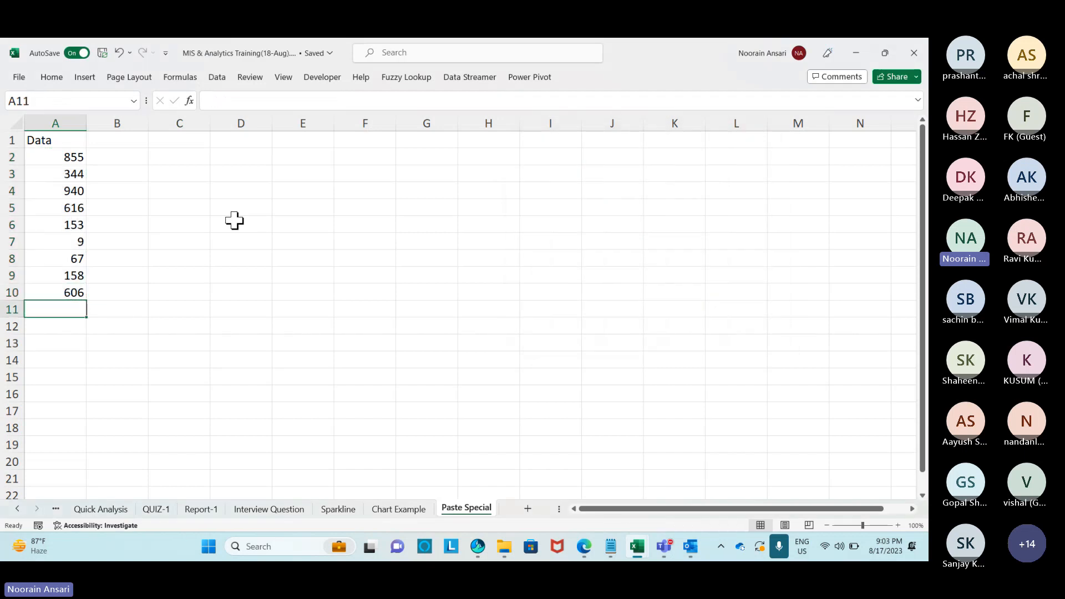
# Cancel the broken =SUM) entry and AutoSum A2:A10 into A11.
pyautogui.write('=SUM)')
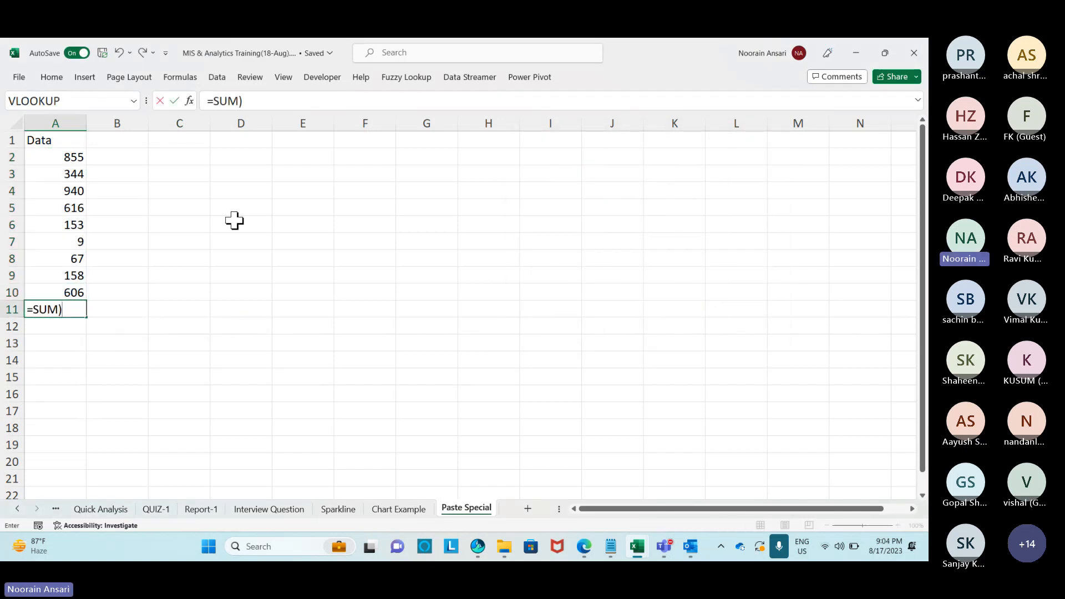
pyautogui.press('Return')
pyautogui.press('Return')
pyautogui.press('Escape')
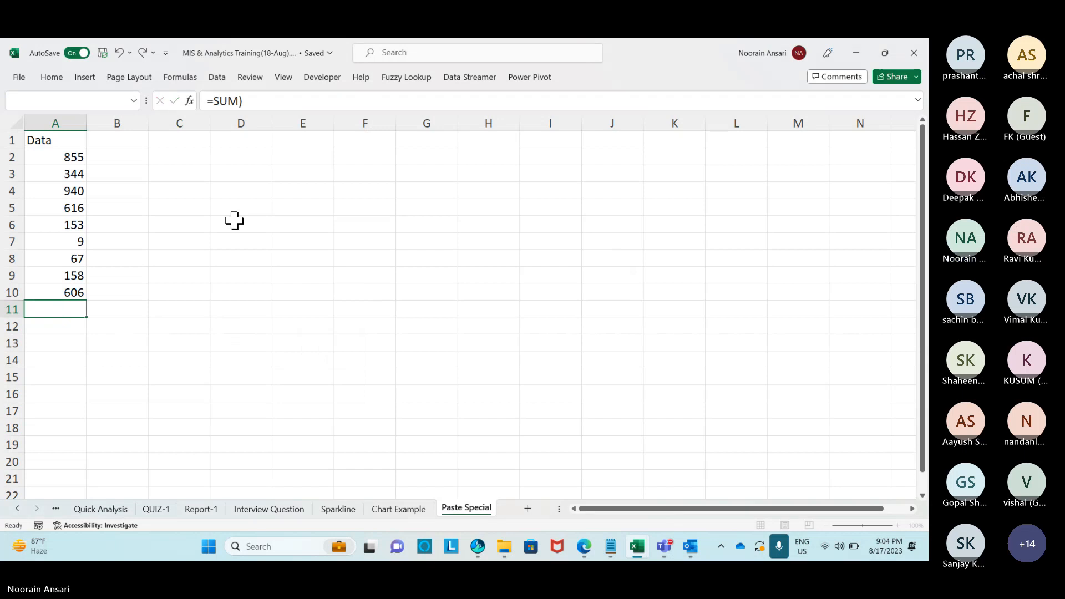
pyautogui.hotkey('alt', '=')
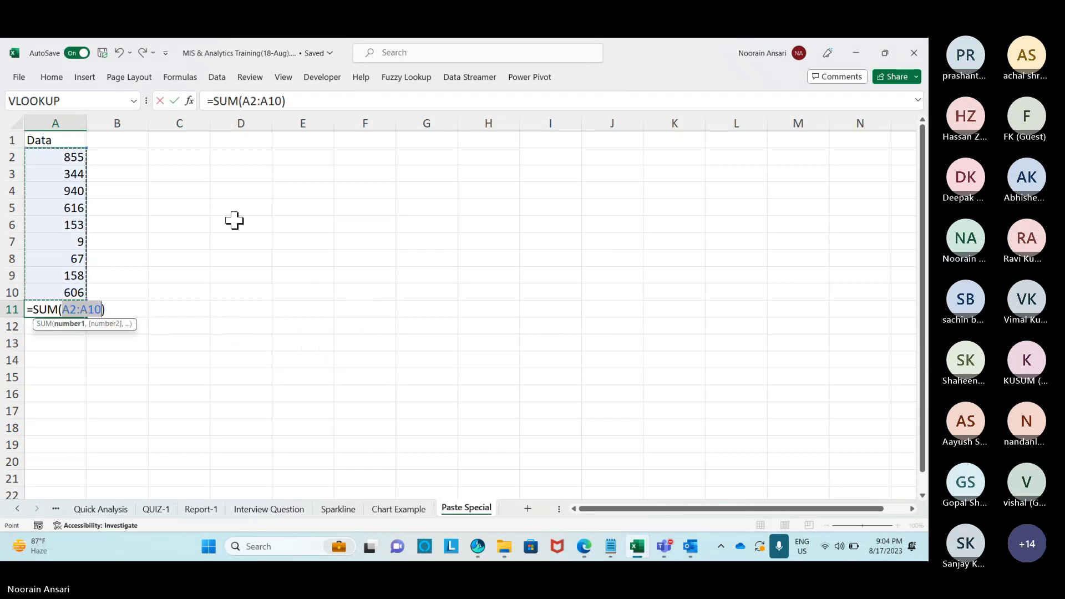
pyautogui.press('Return')
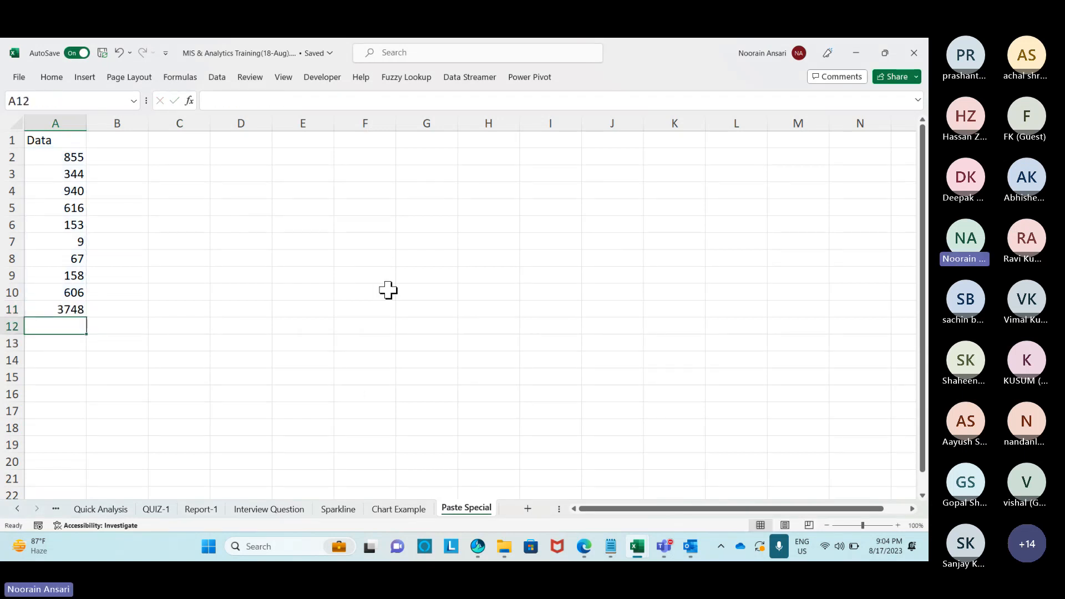
# Copy the A11 total formula into F11 as a demonstration, then delete it.
pyautogui.press('Up')
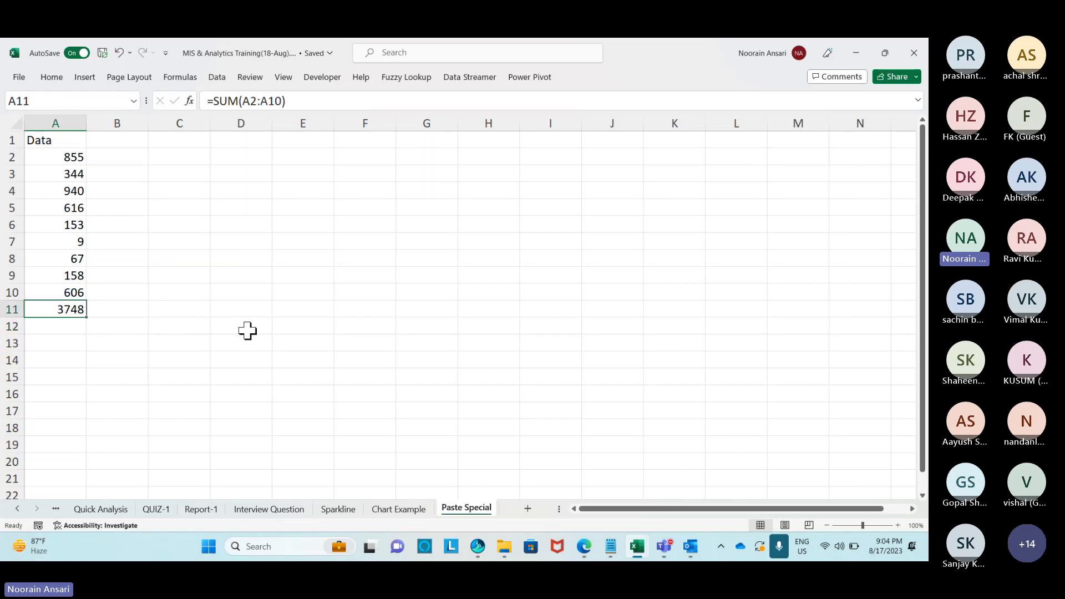
pyautogui.hotkey('ctrl', 'c')
pyautogui.click(373, 307)
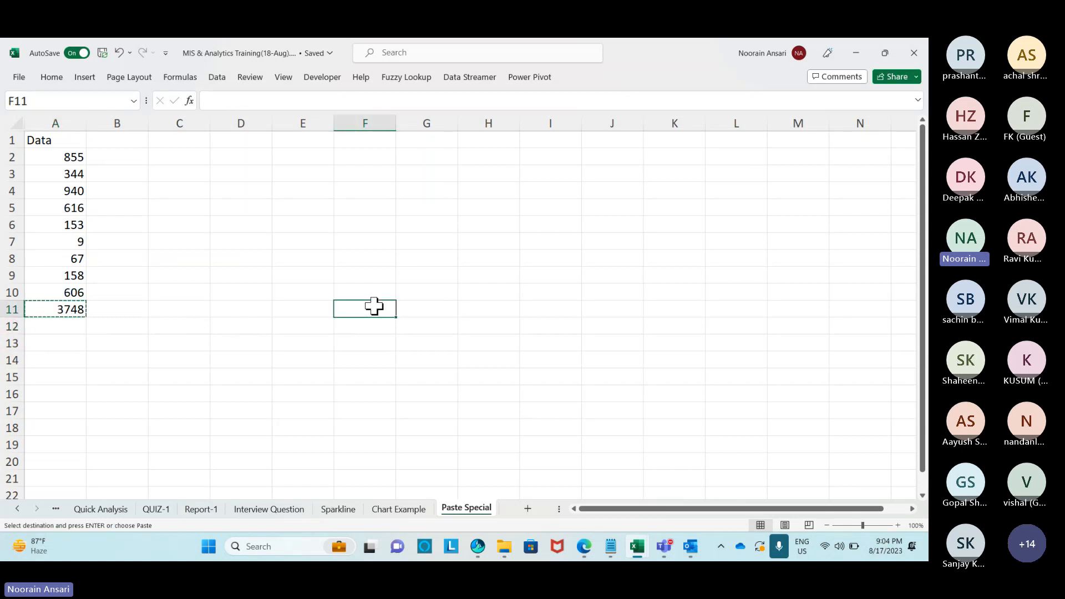
pyautogui.hotkey('ctrl', 'v')
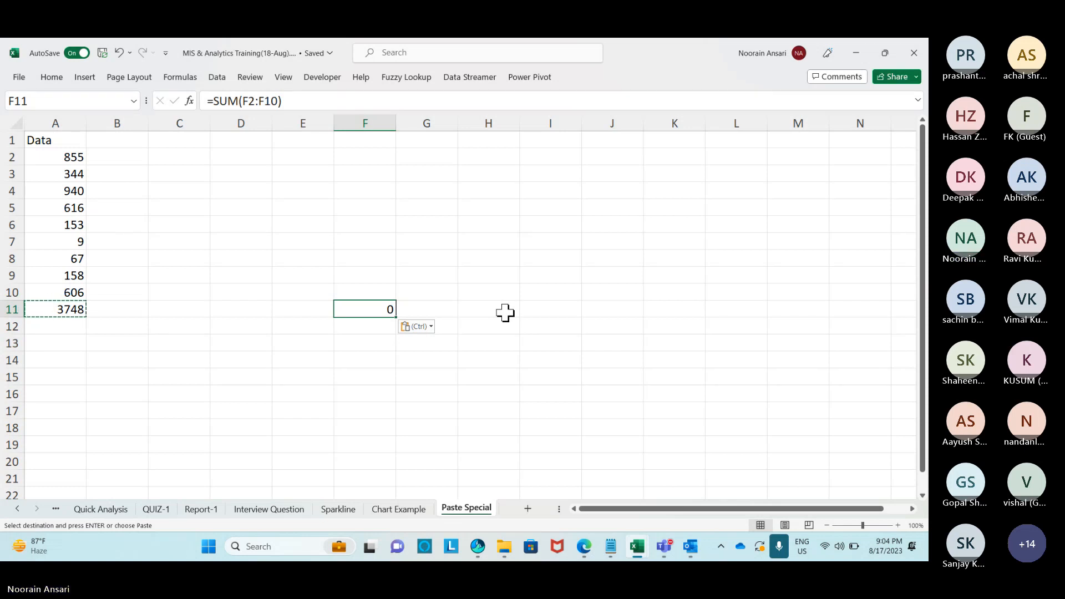
pyautogui.press('Delete')
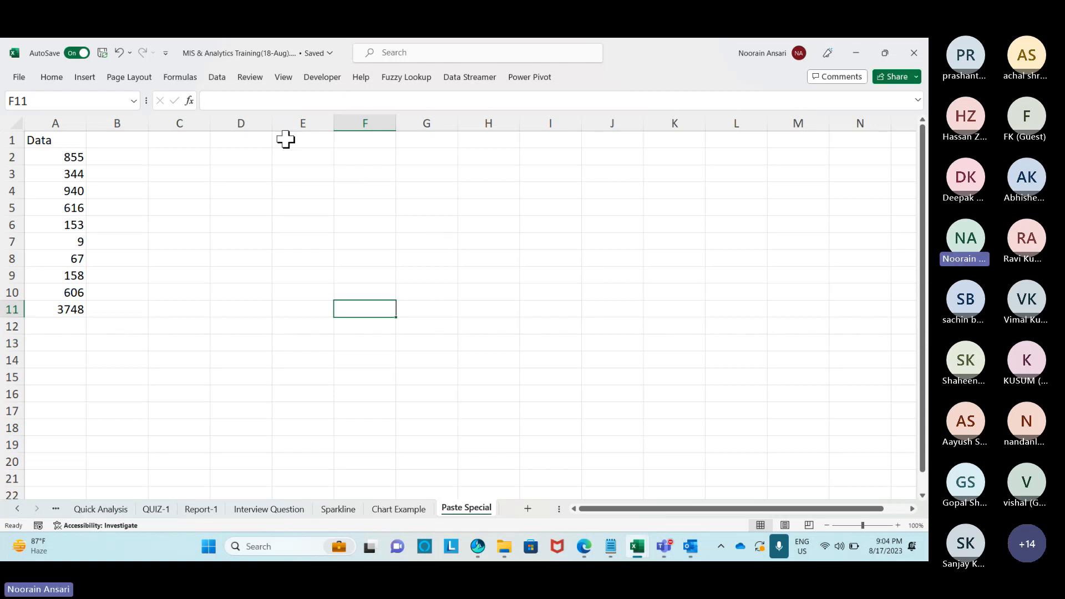
# Merge H1:M2 and enter the heading 'Paste Special (Alt+E+S)'.
pyautogui.moveTo(493, 136); pyautogui.dragTo(779, 150)
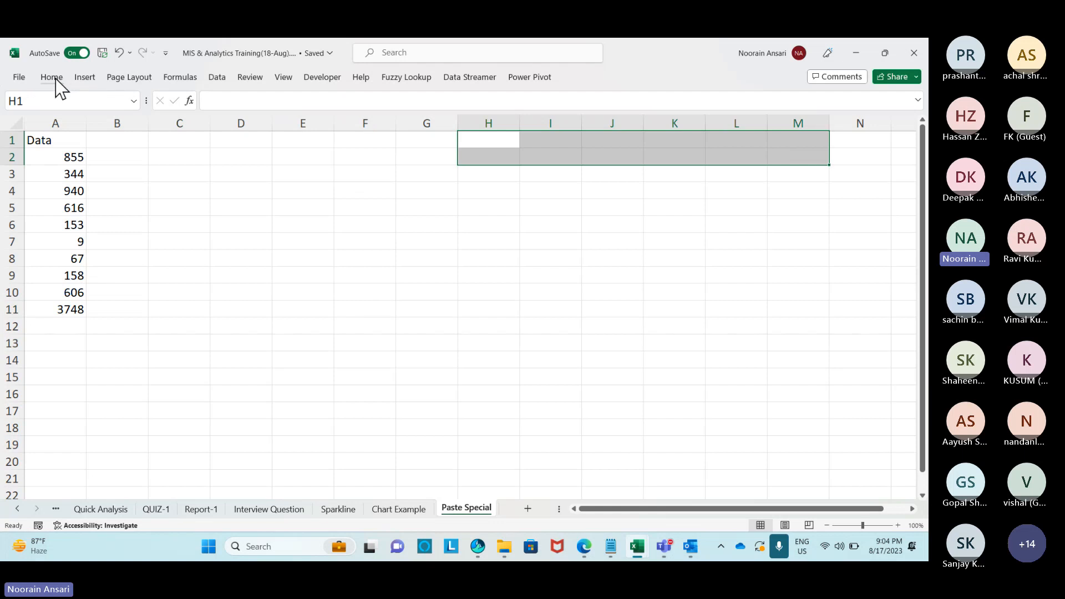
pyautogui.click(61, 79)
pyautogui.click(365, 124)
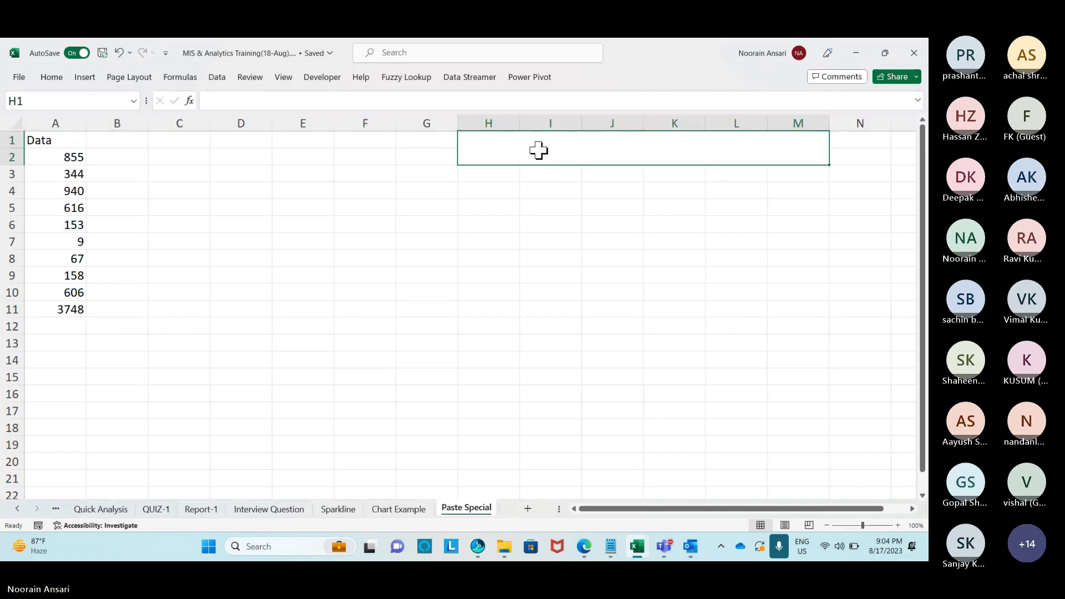
pyautogui.write('P')
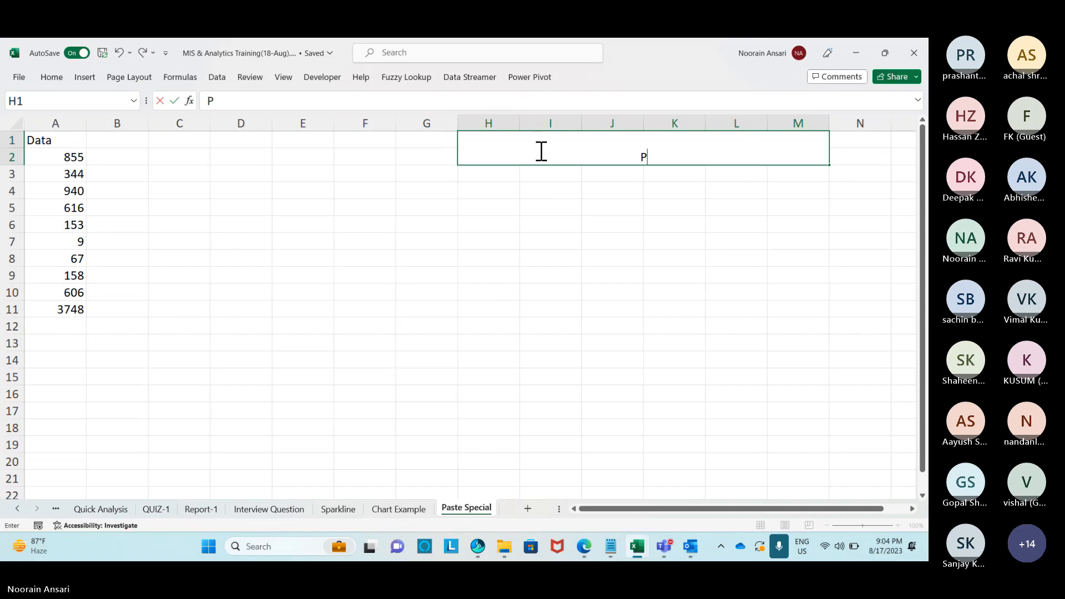
pyautogui.write('aste Sp')
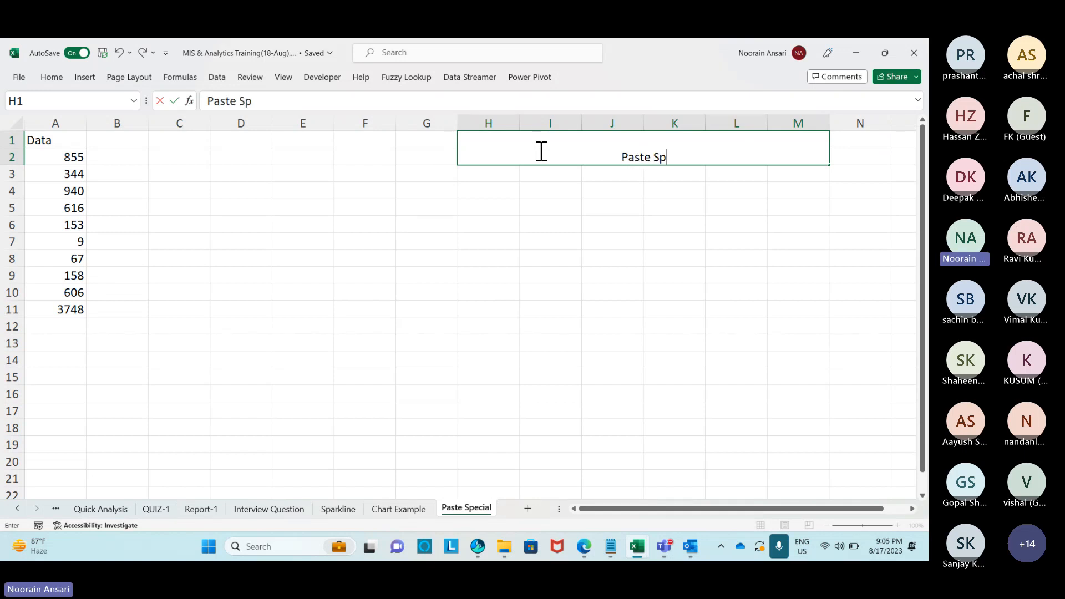
pyautogui.write('ecial (')
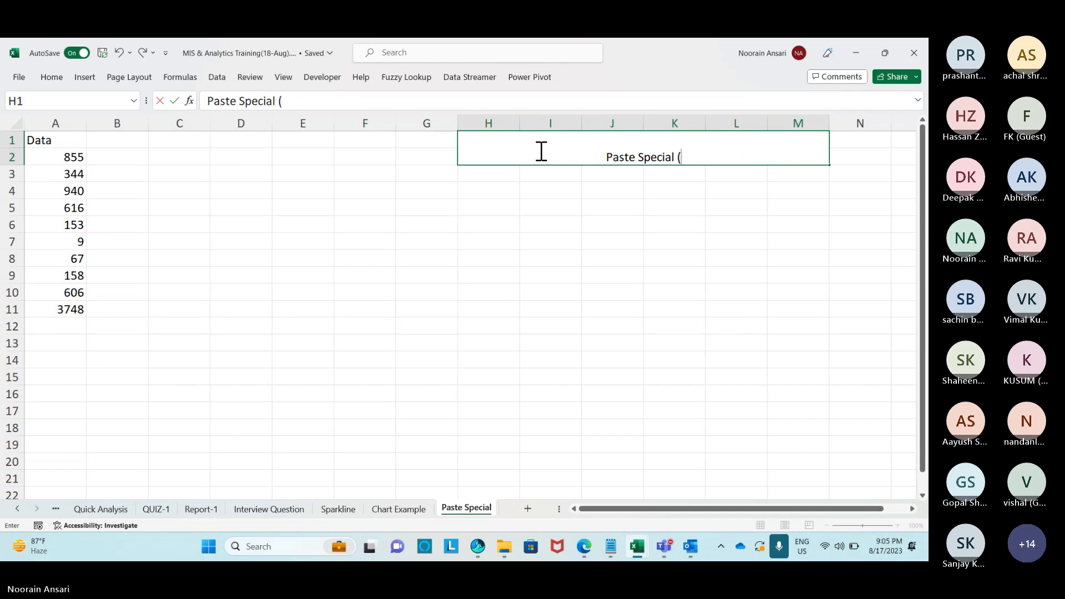
pyautogui.write('Alt')
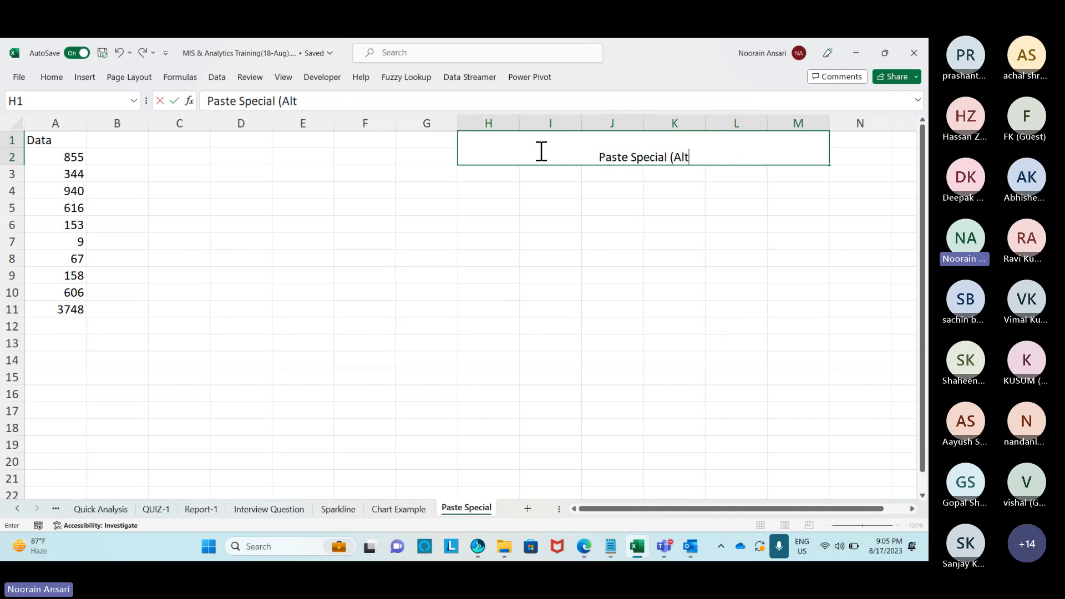
pyautogui.write('+E+S)')
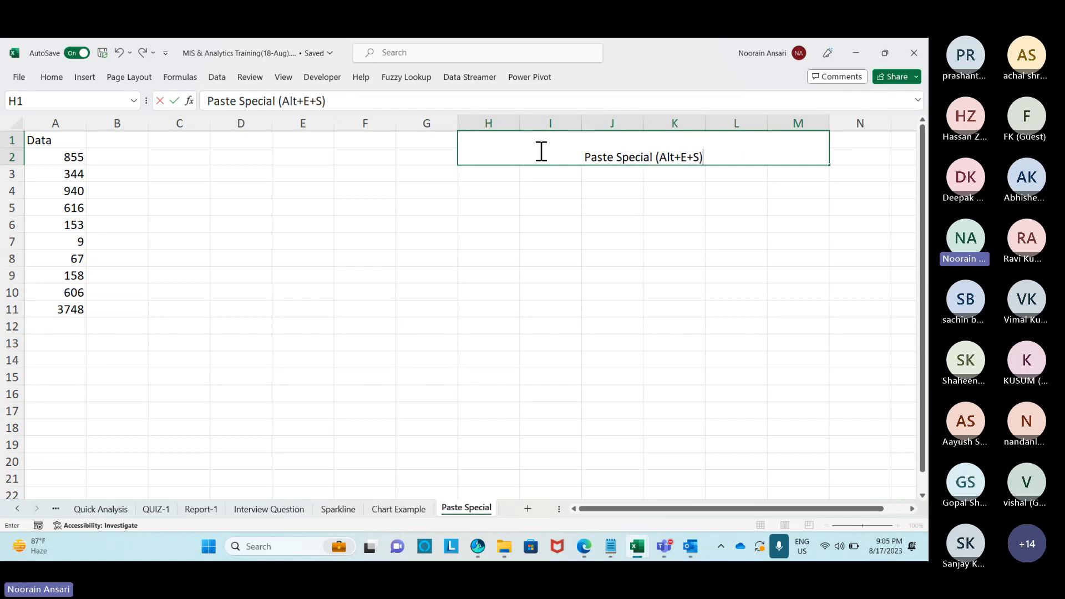
pyautogui.press('Return')
# Make the heading middle-aligned, 24-point bold with orange fill, then copy the A11 total.
pyautogui.click(541, 150)
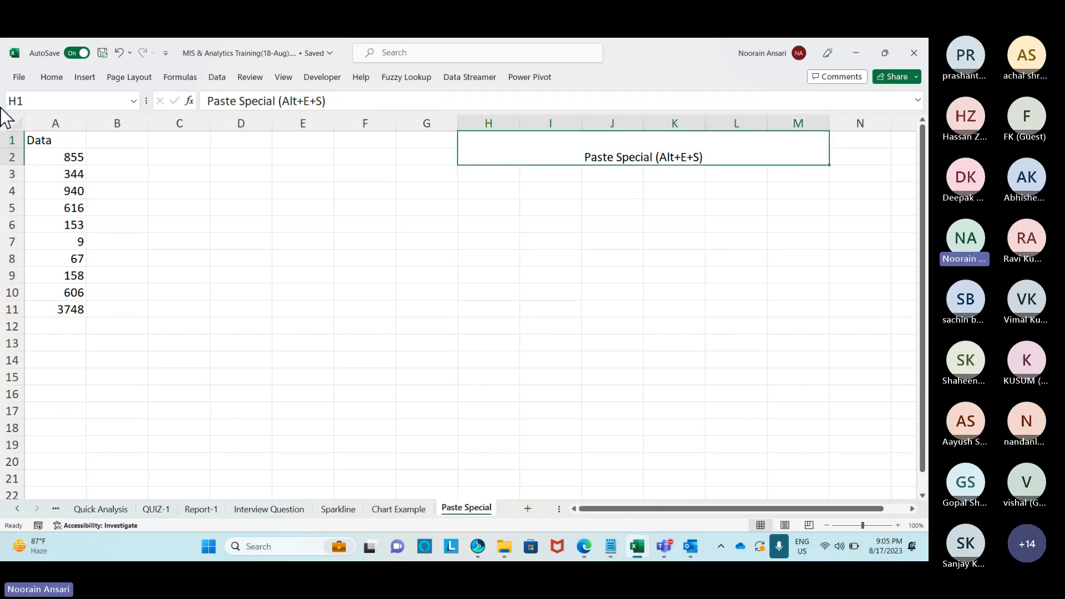
pyautogui.click(50, 79)
pyautogui.click(278, 99)
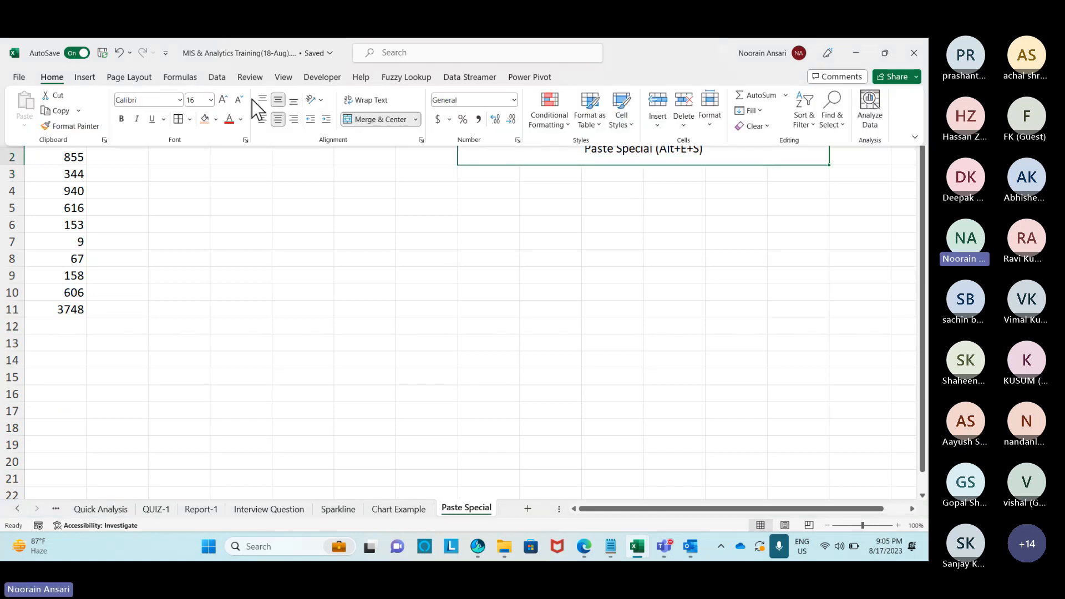
pyautogui.click(222, 100)
pyautogui.click(223, 100)
pyautogui.click(222, 99)
pyautogui.click(221, 101)
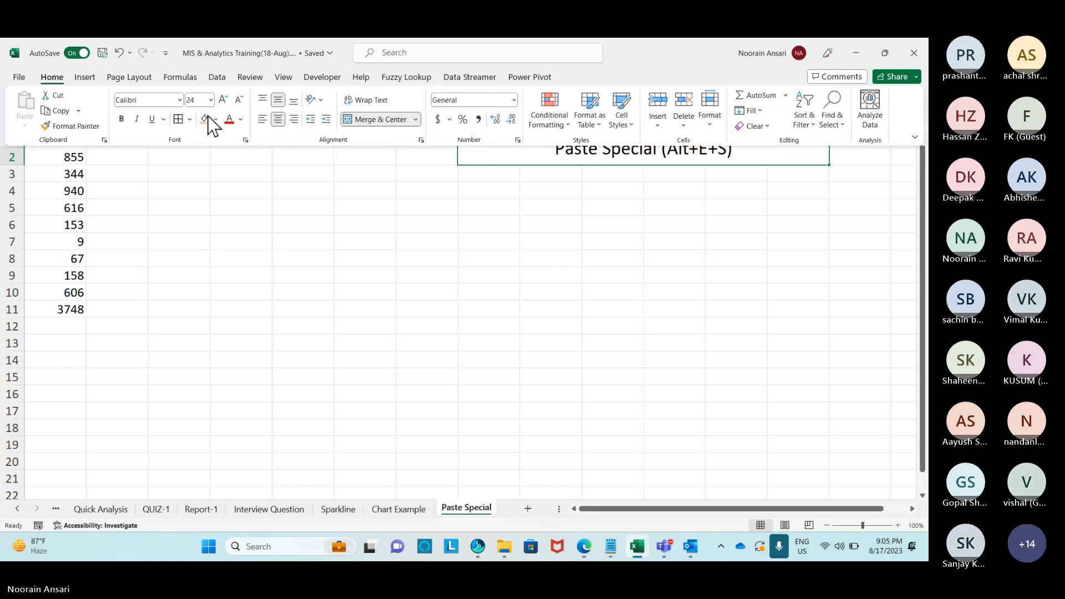
pyautogui.click(121, 118)
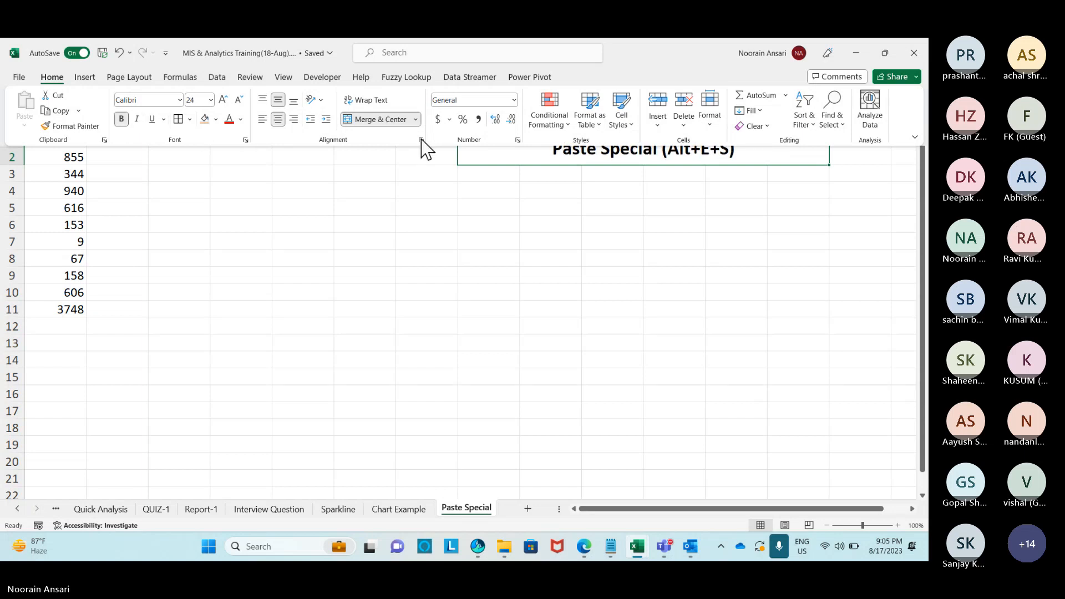
pyautogui.click(206, 120)
pyautogui.click(491, 223)
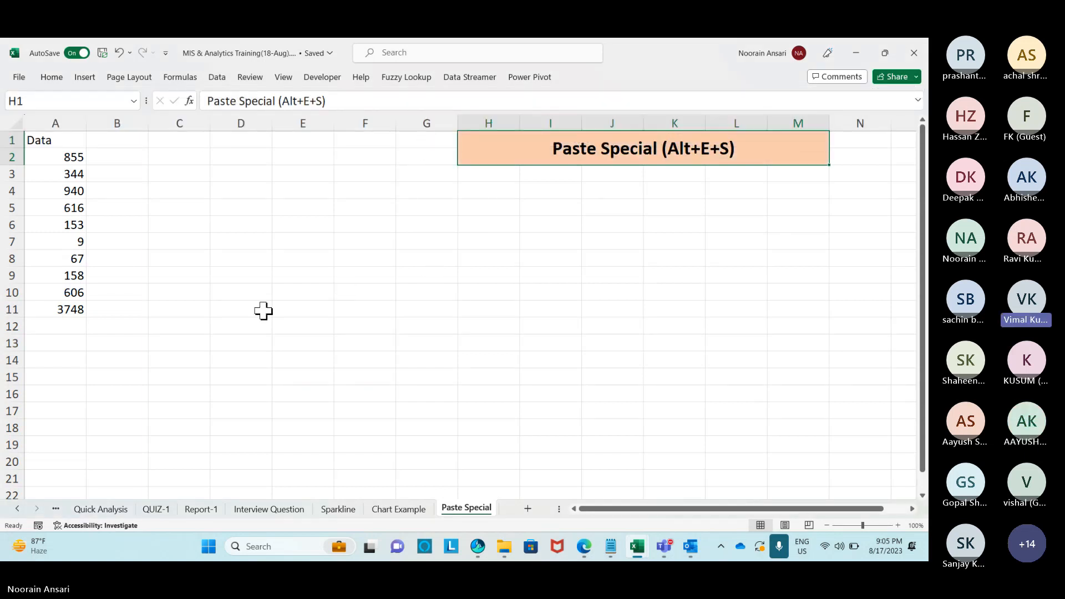
pyautogui.click(69, 307)
pyautogui.hotkey('ctrl', 'c')
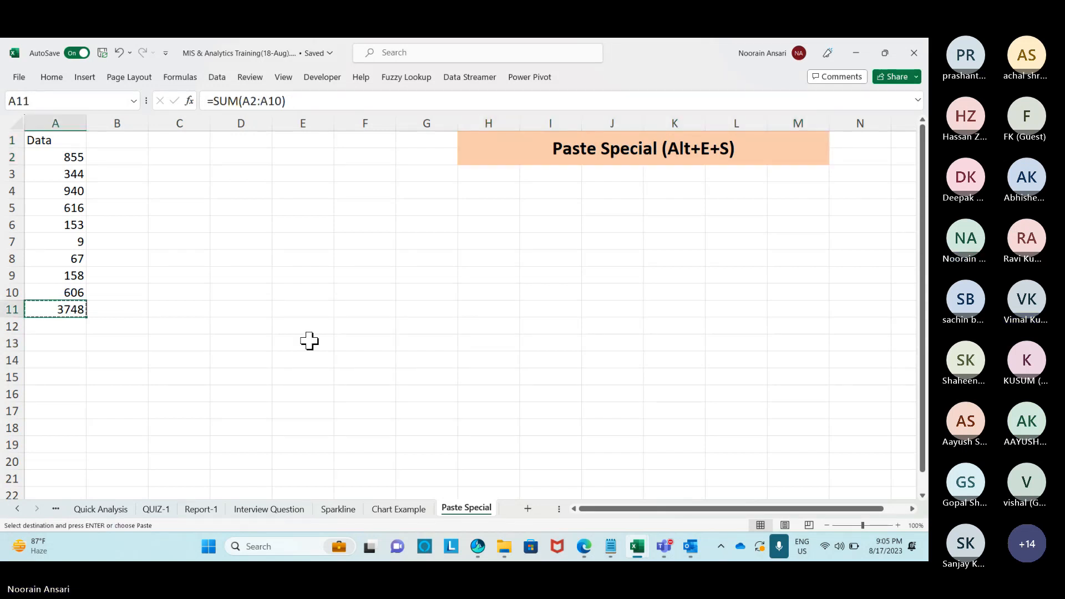
# Open Paste Special via Alt+E+S with D11 as destination and move the dialog aside.
pyautogui.click(291, 314)
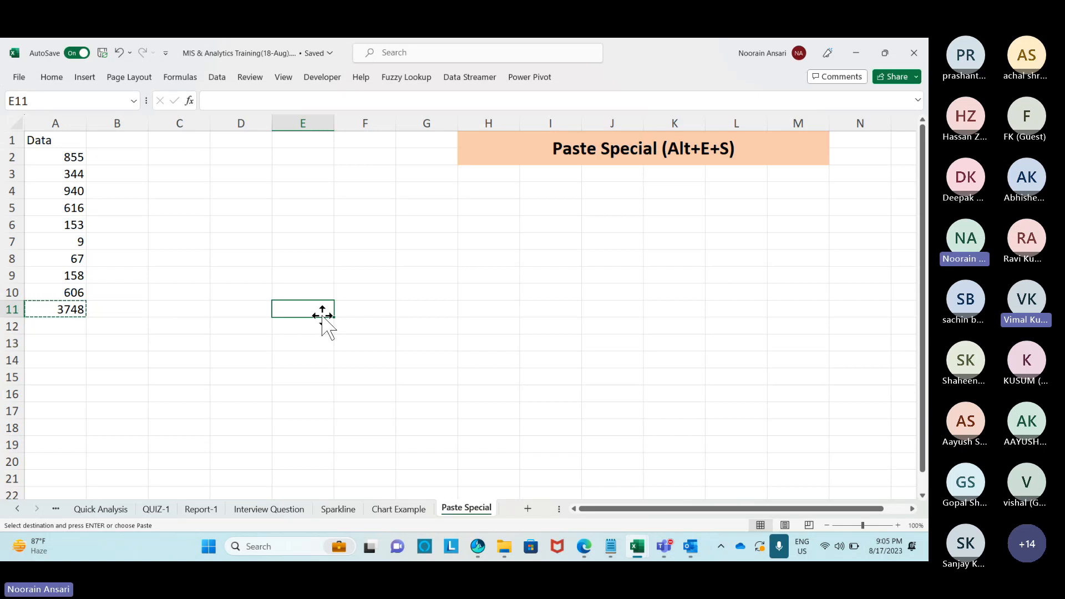
pyautogui.click(68, 312)
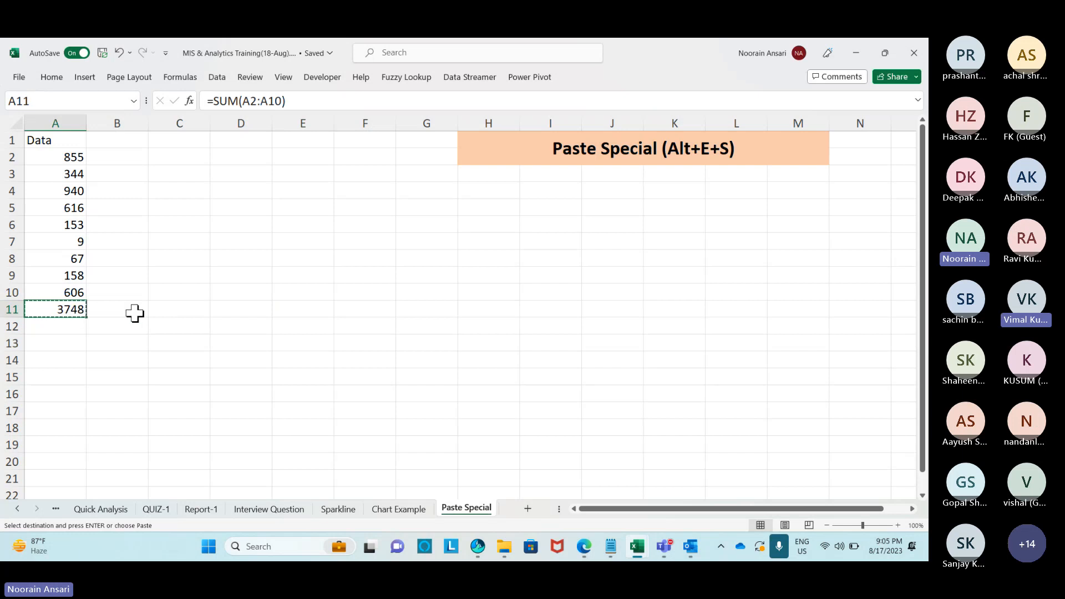
pyautogui.click(235, 311)
pyautogui.hotkey('alt', 'e')
pyautogui.press('s')
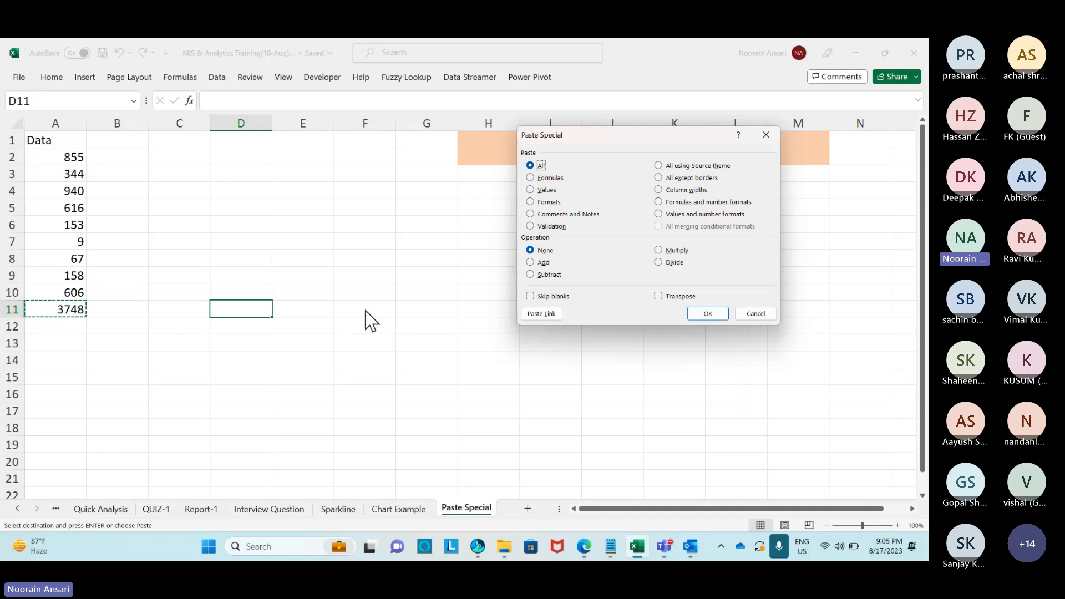
pyautogui.moveTo(604, 146); pyautogui.dragTo(426, 84)
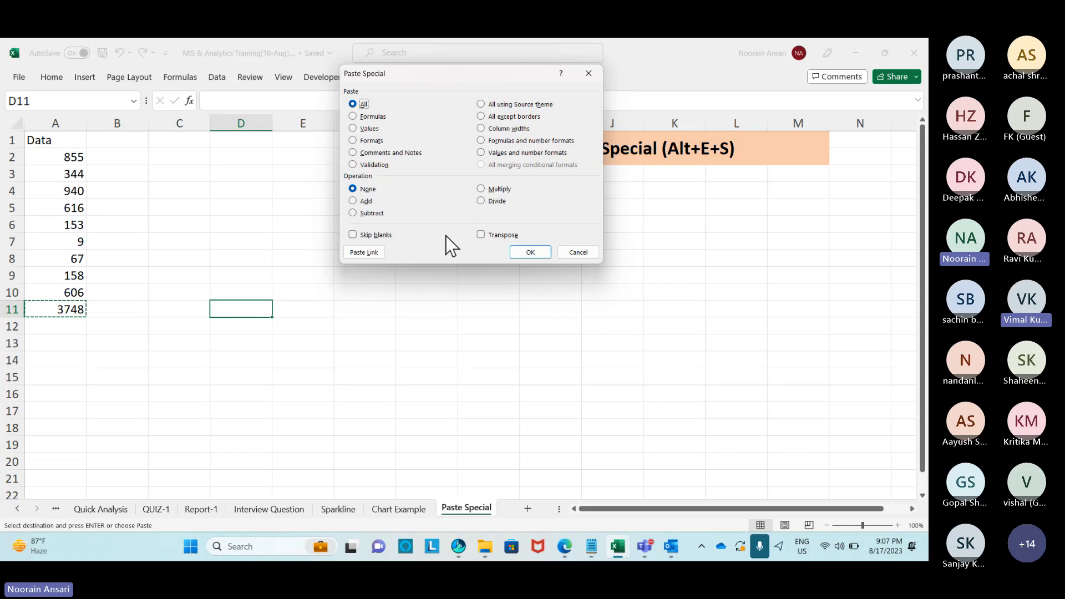
# Compare the paste-type options, then paste A11 into D11 as Formulas only.
pyautogui.press('v')
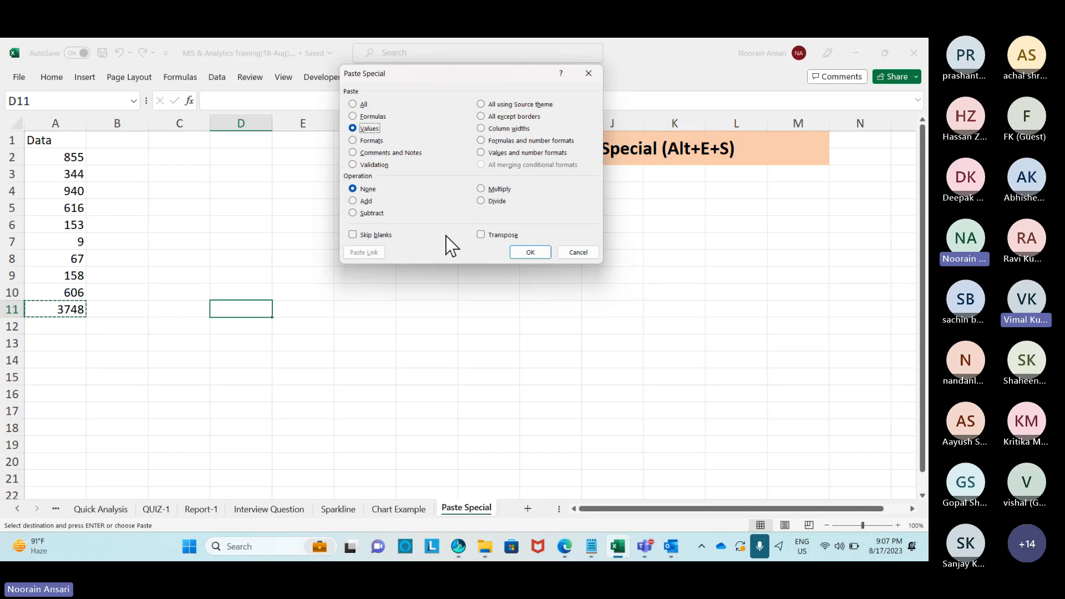
pyautogui.press('f')
pyautogui.press('t')
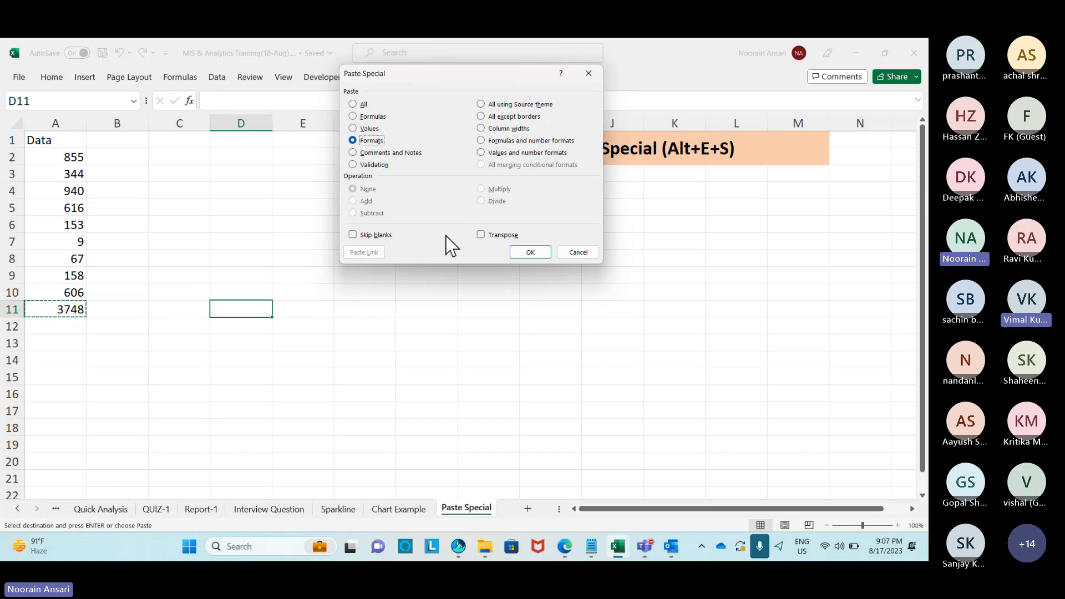
pyautogui.press('c')
pyautogui.press('n')
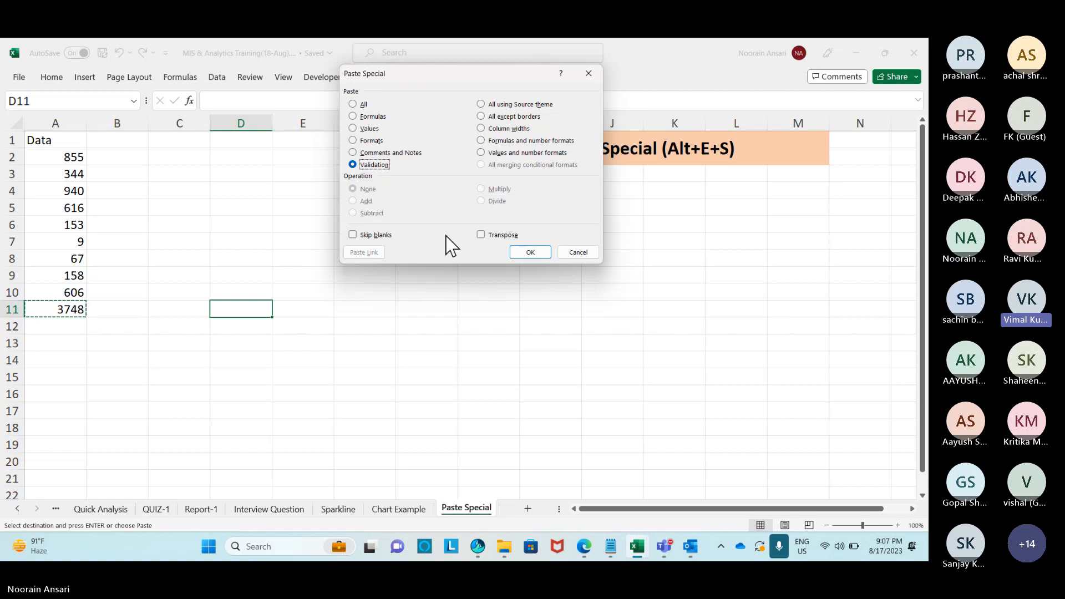
pyautogui.click(353, 104)
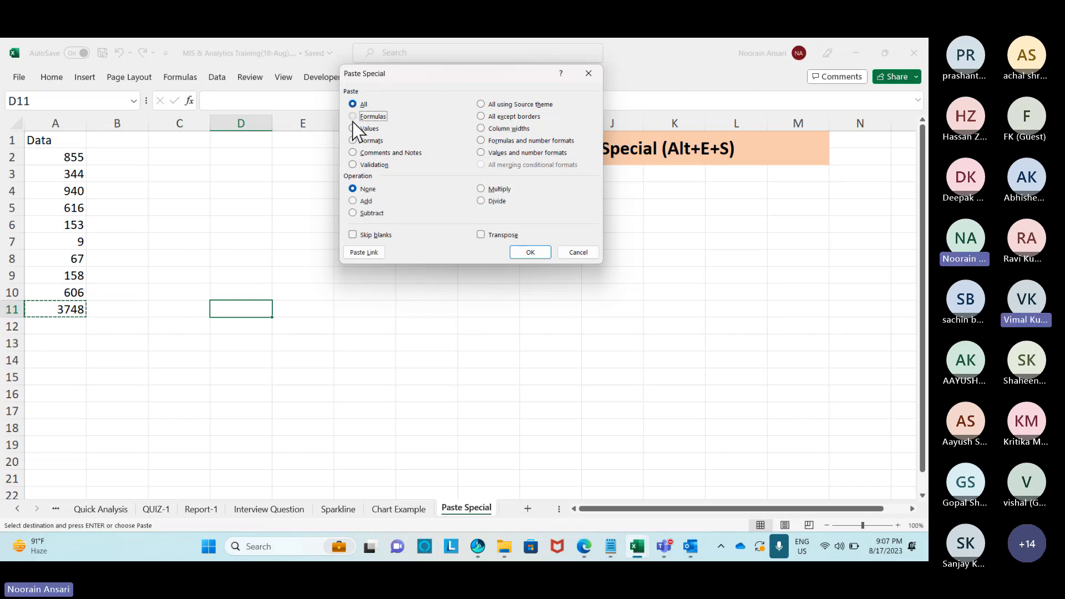
pyautogui.click(352, 120)
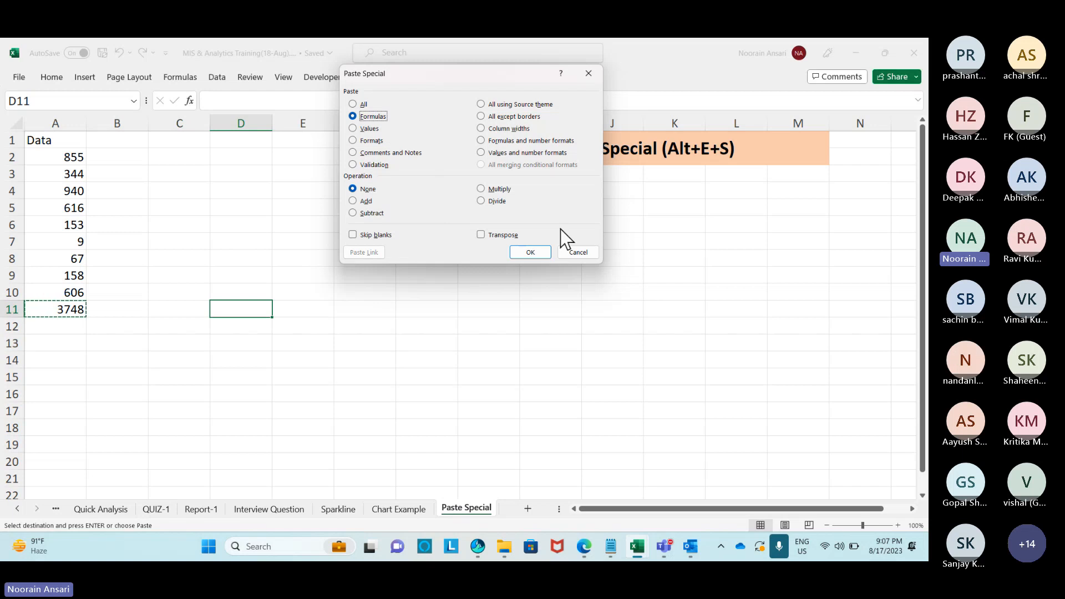
pyautogui.click(542, 254)
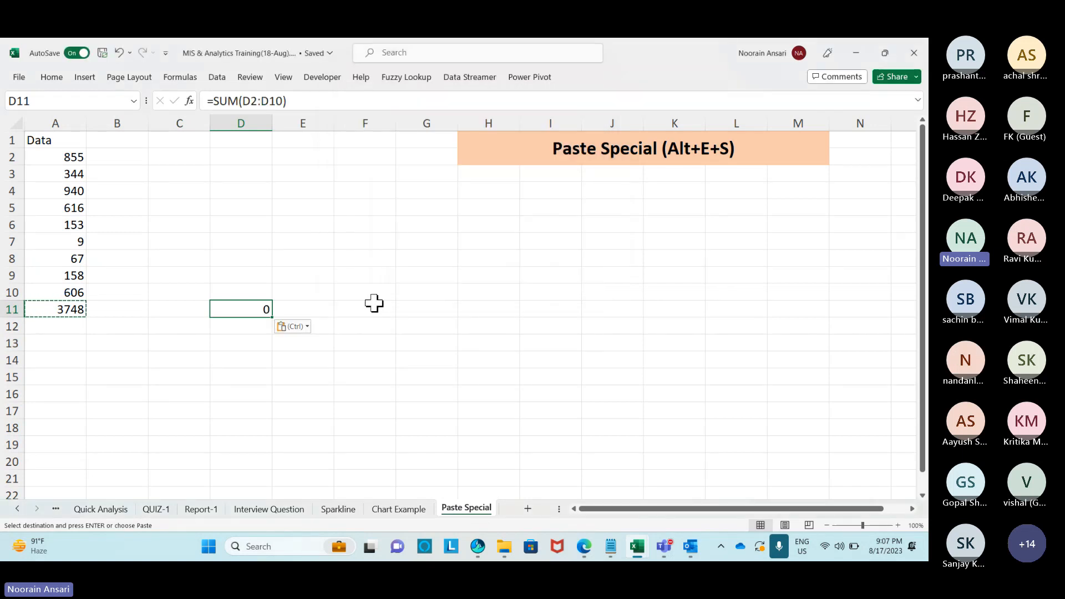
# Label C11 as 'Formula'.
pyautogui.click(200, 308)
pyautogui.write('Formu')
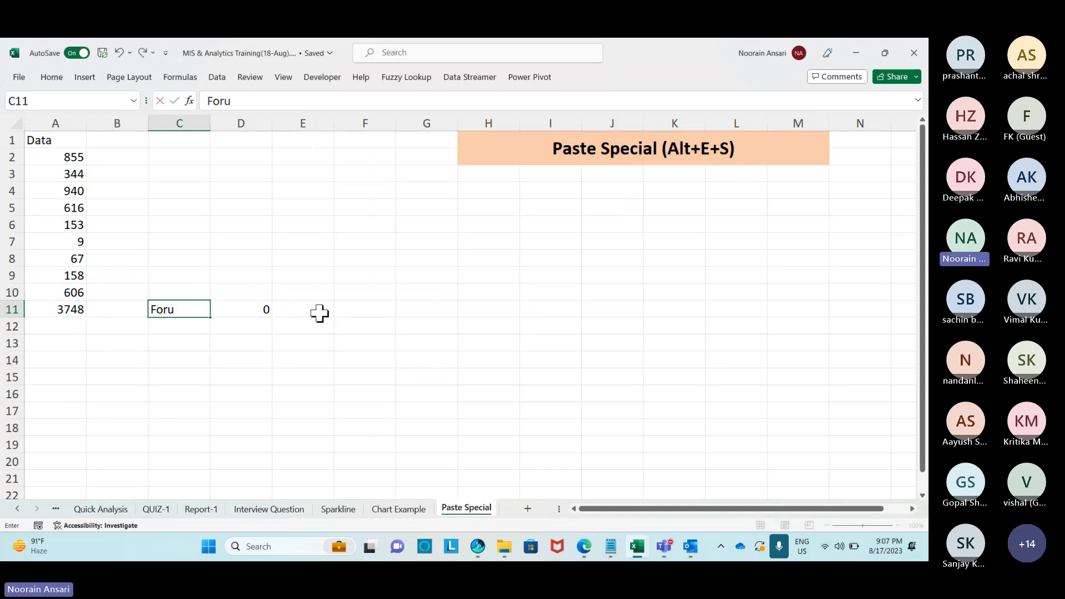
pyautogui.press('BackSpace')
pyautogui.write('mula')
pyautogui.press('Return')
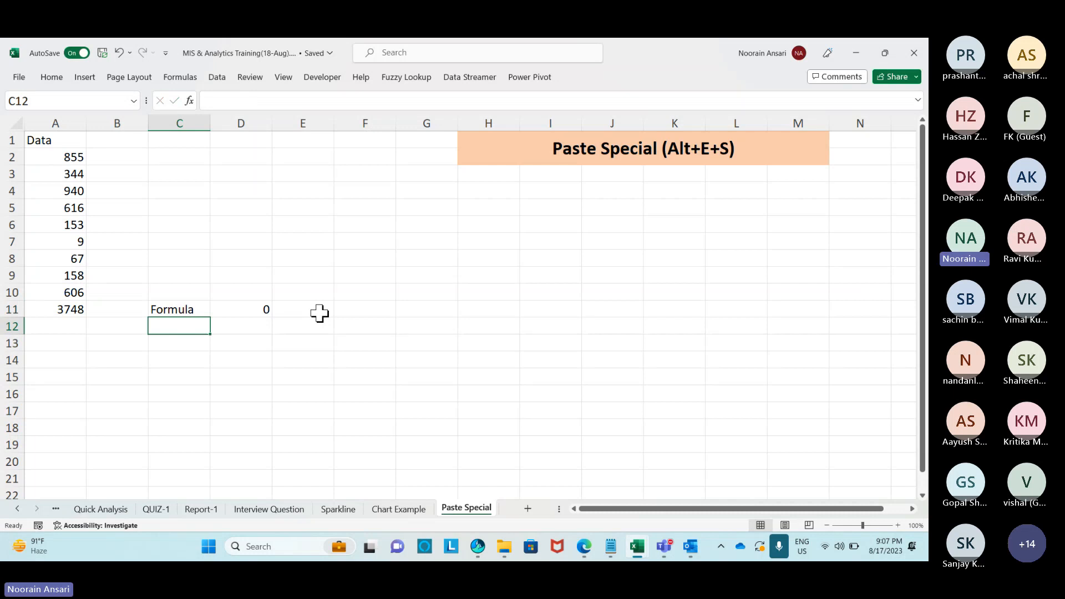
# Paste A11's value 3748 into D12 via Paste Special > Values and label C12 'Value'.
pyautogui.press('Up')
pyautogui.press('Left')
pyautogui.press('Left')
pyautogui.hotkey('ctrl', 'c')
pyautogui.press('Right')
pyautogui.press('Right')
pyautogui.press('Right')
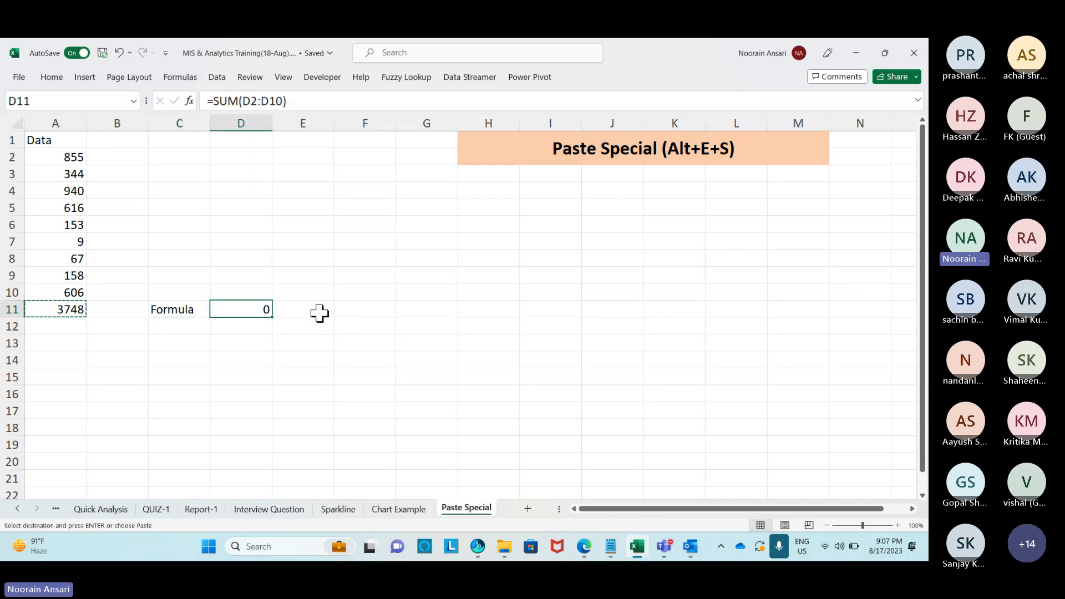
pyautogui.press('Down')
pyautogui.hotkey('alt', 'e')
pyautogui.press('s')
pyautogui.press('v')
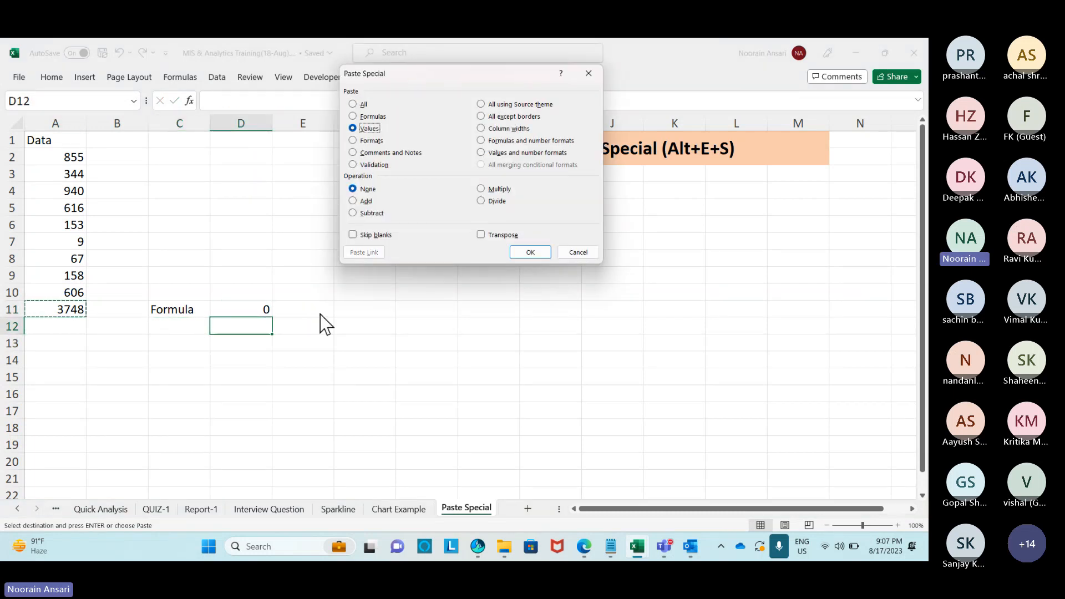
pyautogui.press('Return')
pyautogui.press('Left')
pyautogui.write('Value')
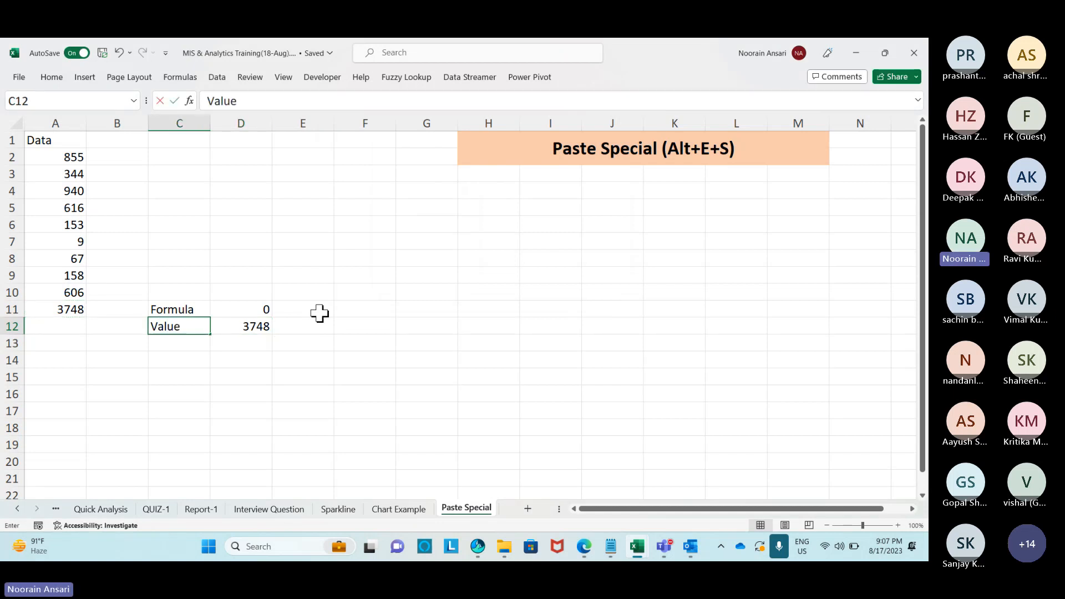
pyautogui.press('Return')
# Give the A11 total an orange fill.
pyautogui.click(83, 308)
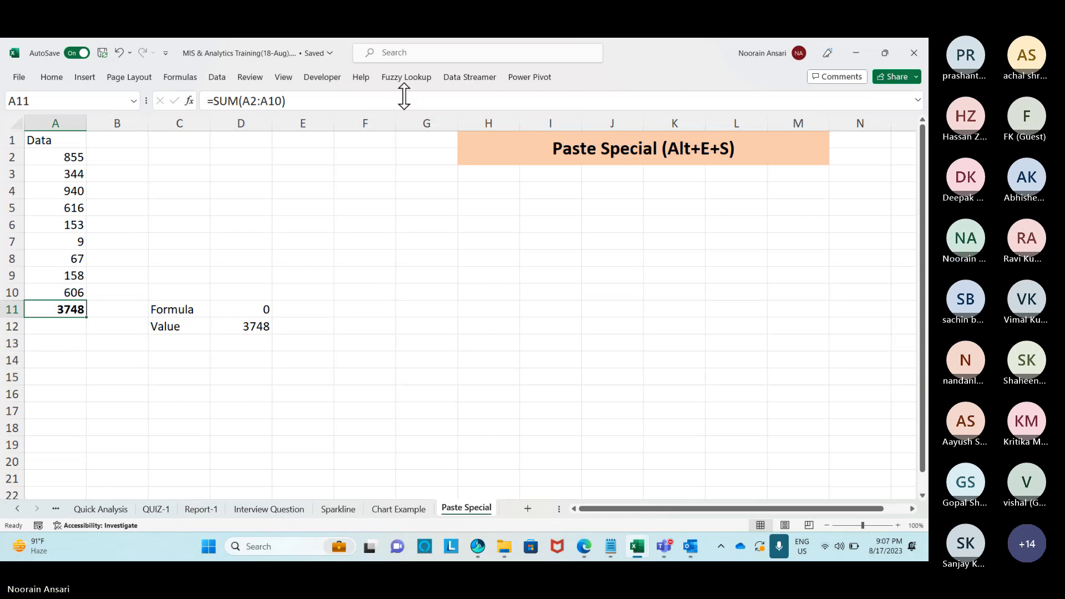
pyautogui.click(53, 78)
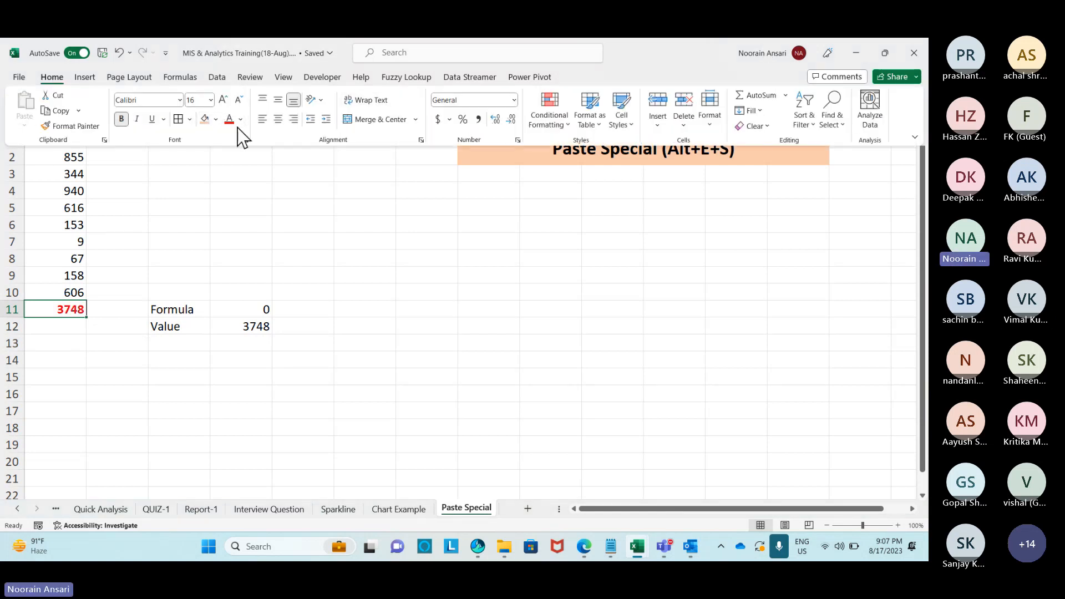
pyautogui.click(204, 119)
pyautogui.click(488, 343)
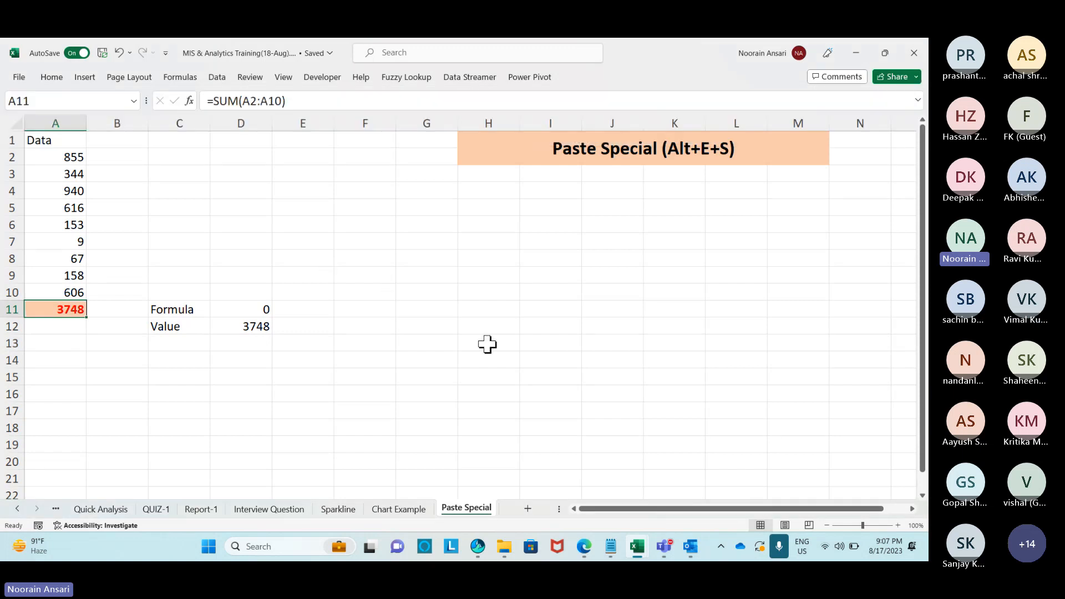
# Paste A11's formats onto the C11:D15 block via Paste Special Formats.
pyautogui.click(46, 309)
pyautogui.hotkey('ctrl', 'c')
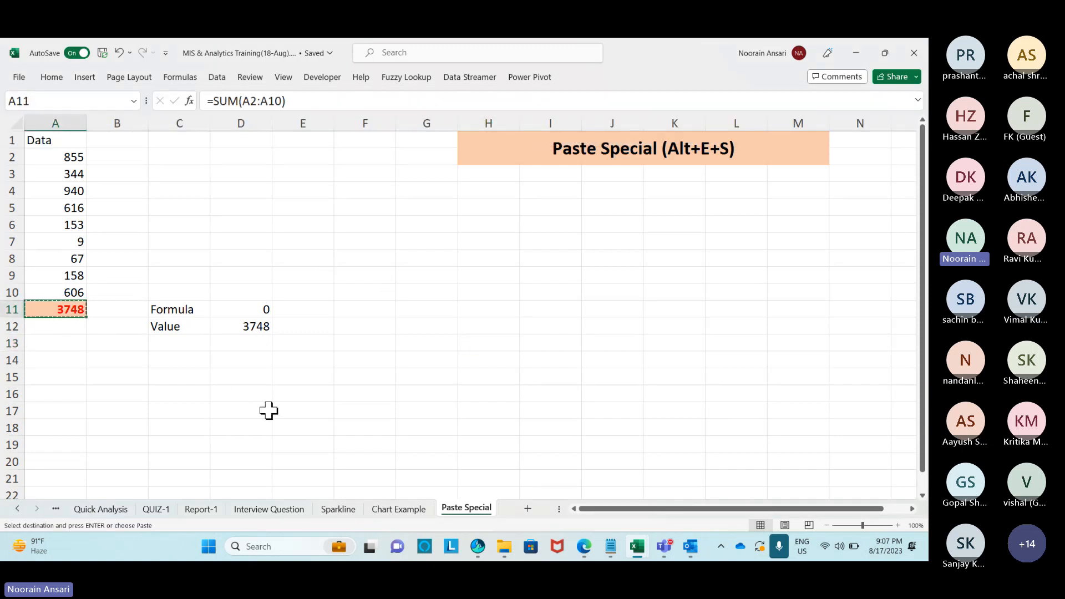
pyautogui.moveTo(167, 309); pyautogui.dragTo(232, 380)
pyautogui.hotkey('alt', 'e')
pyautogui.press('s')
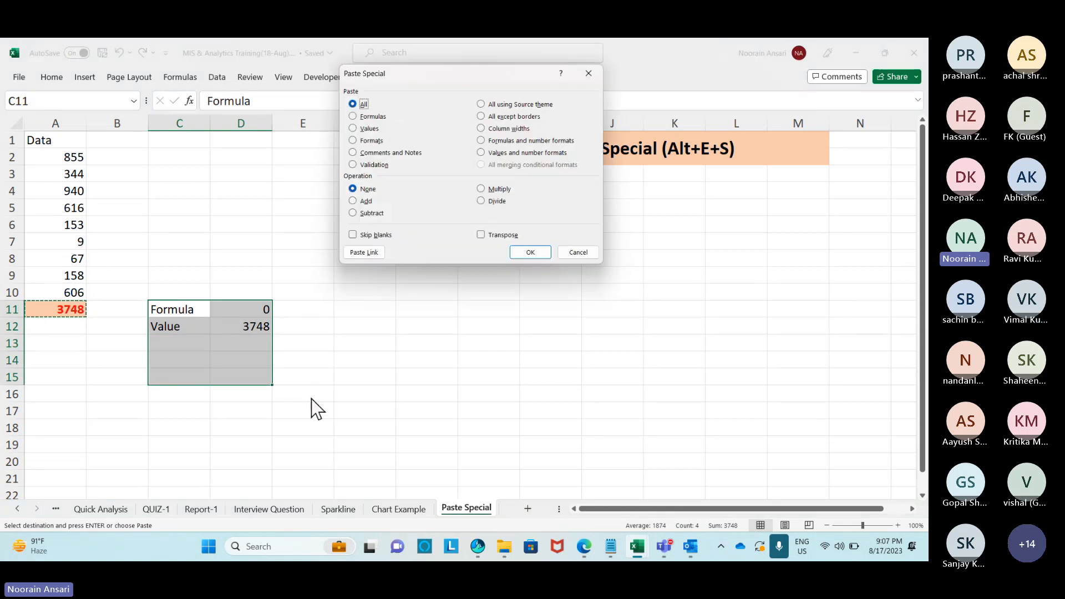
pyautogui.press('t')
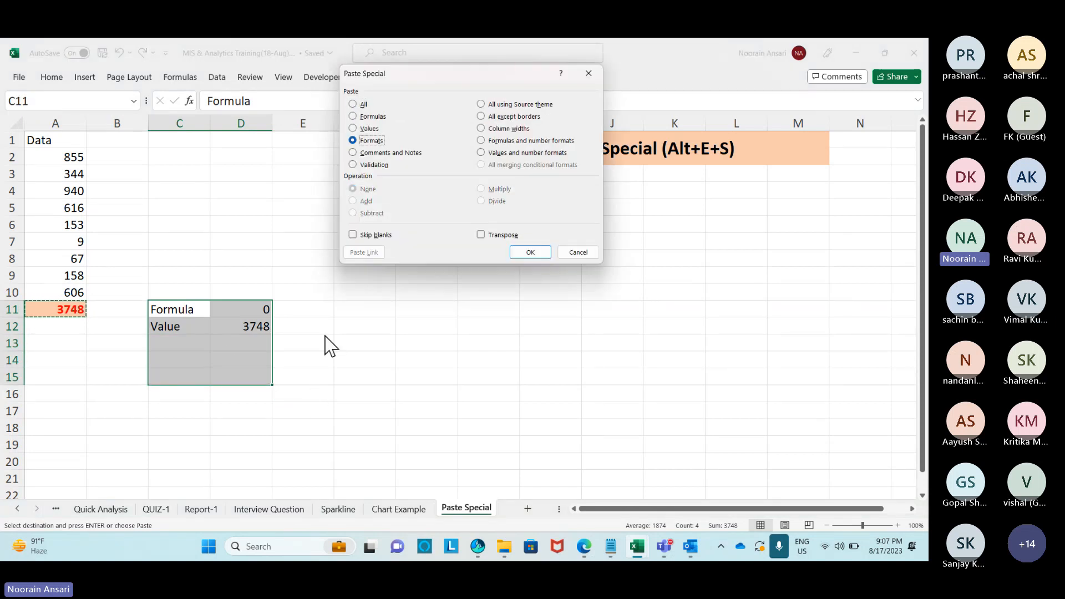
pyautogui.press('Return')
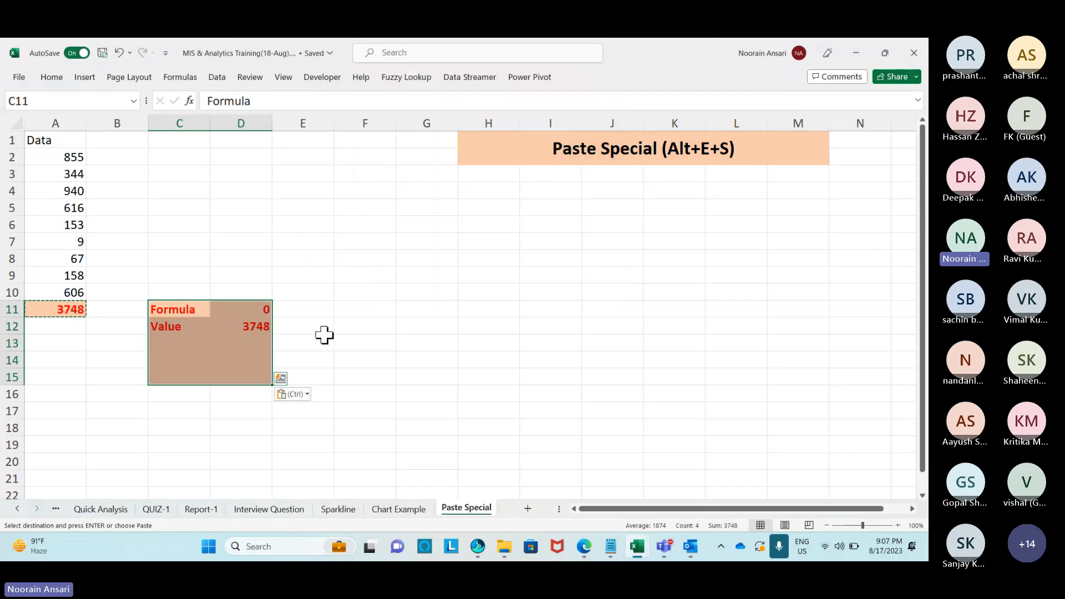
pyautogui.click(349, 342)
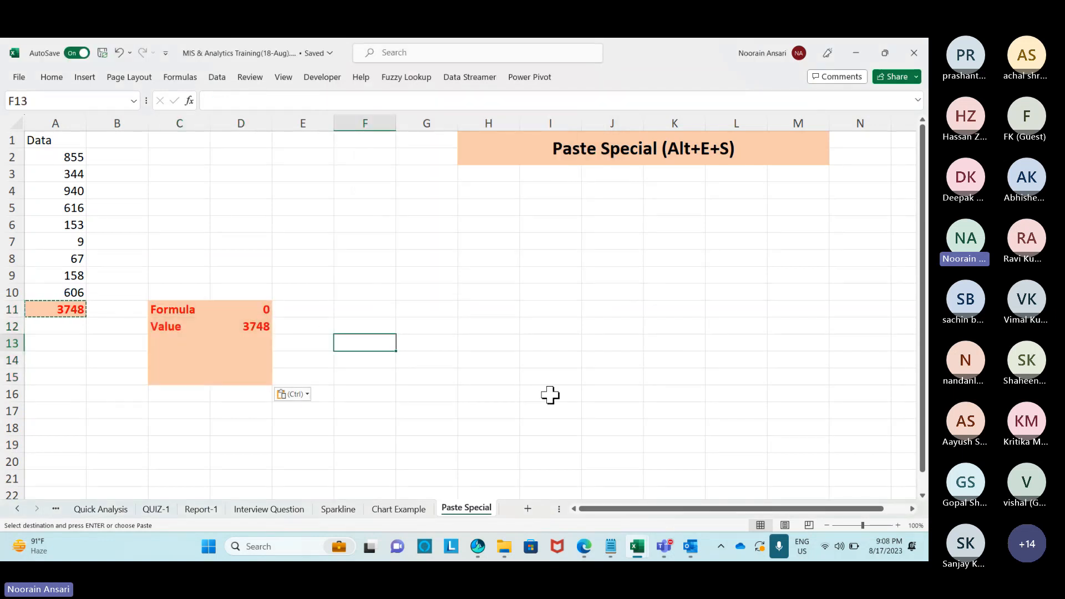
# Label cell C13 'Format'.
pyautogui.click(190, 342)
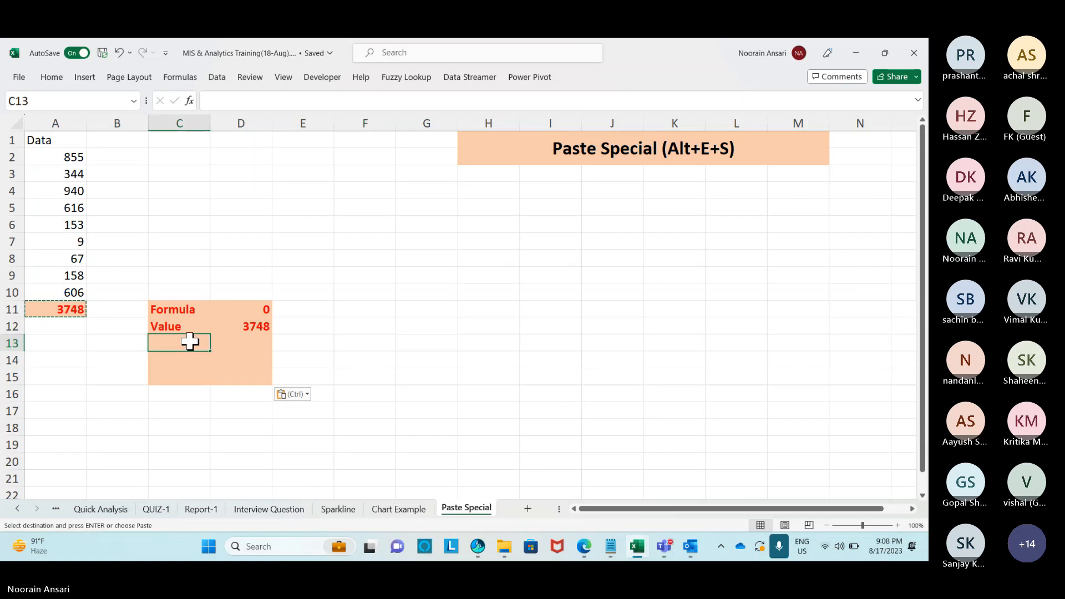
pyautogui.write('Format')
pyautogui.press('Return')
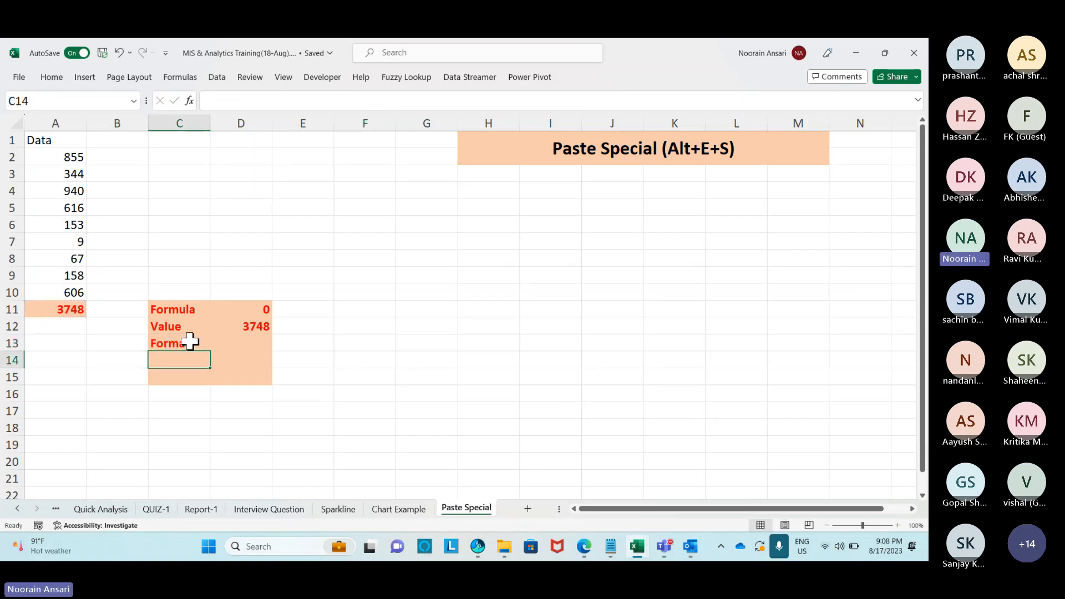
pyautogui.click(234, 344)
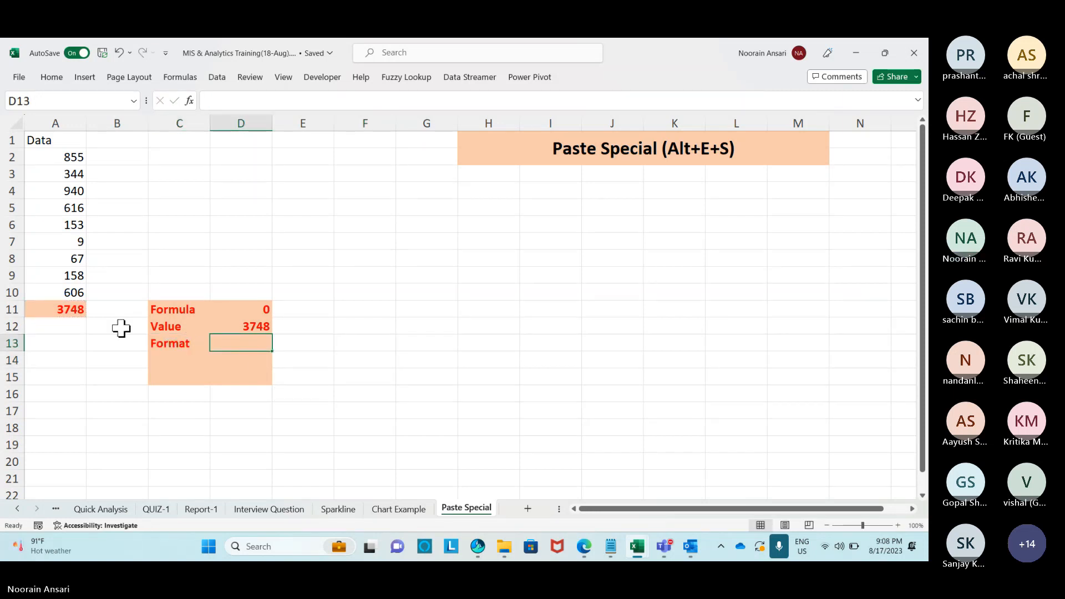
pyautogui.click(68, 313)
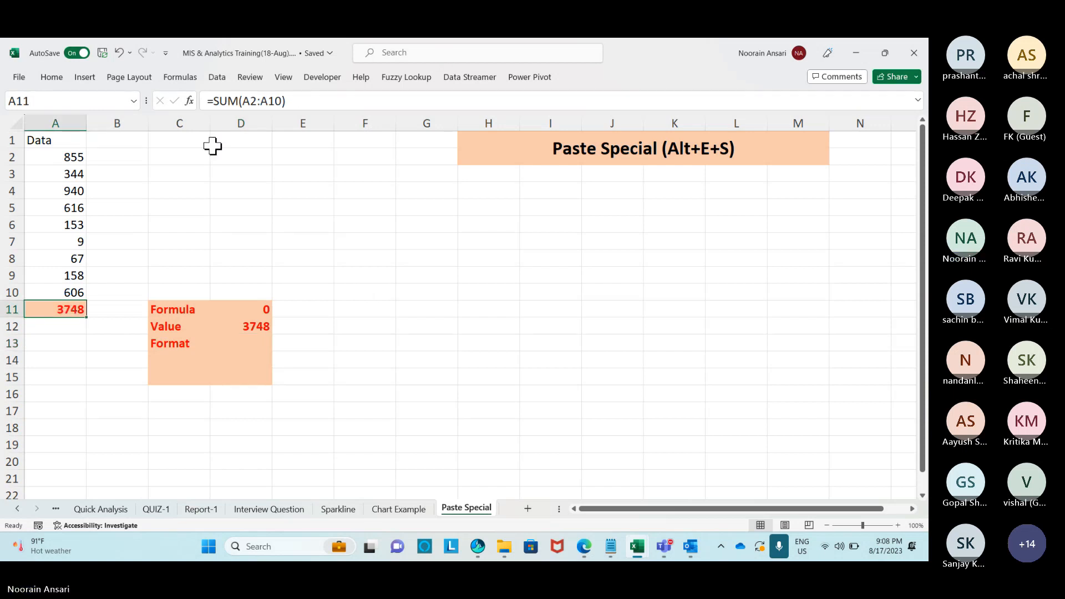
# Enter the heading 'Company' in F1.
pyautogui.hotkey('ctrl', 'c')
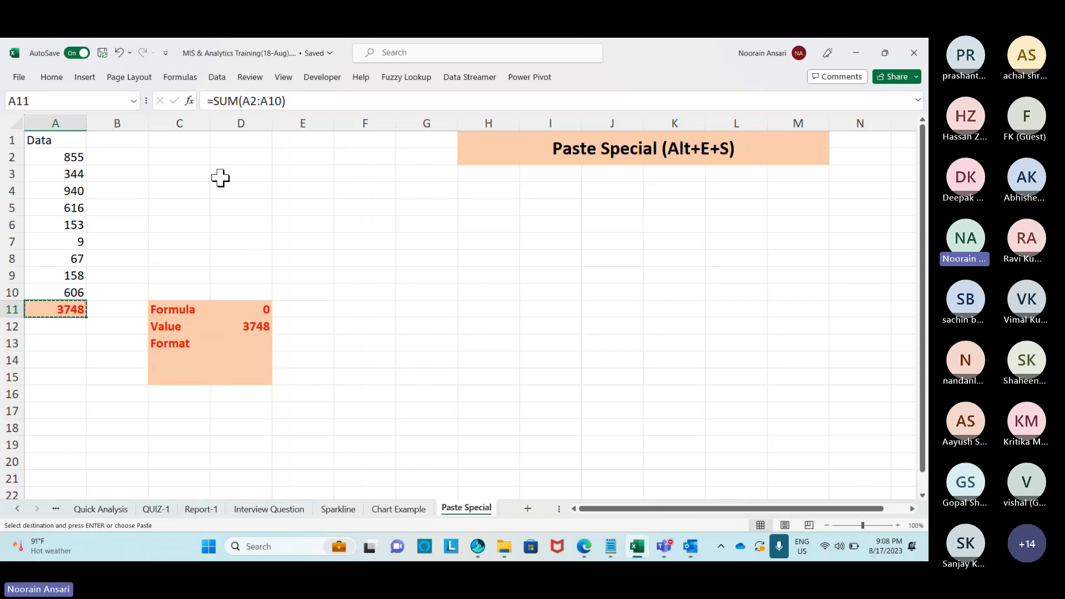
pyautogui.click(190, 155)
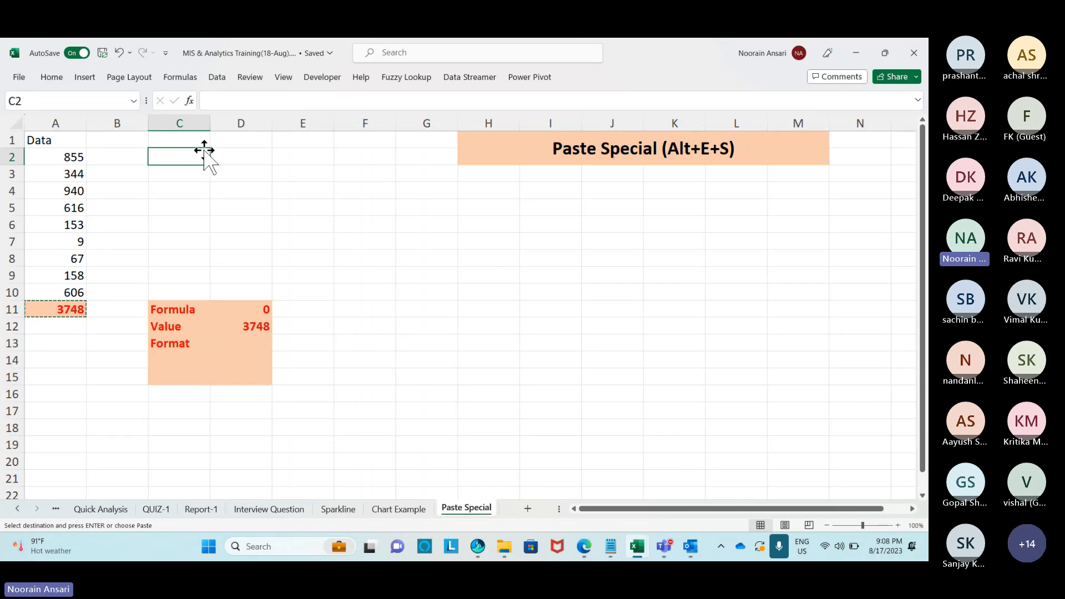
pyautogui.click(367, 139)
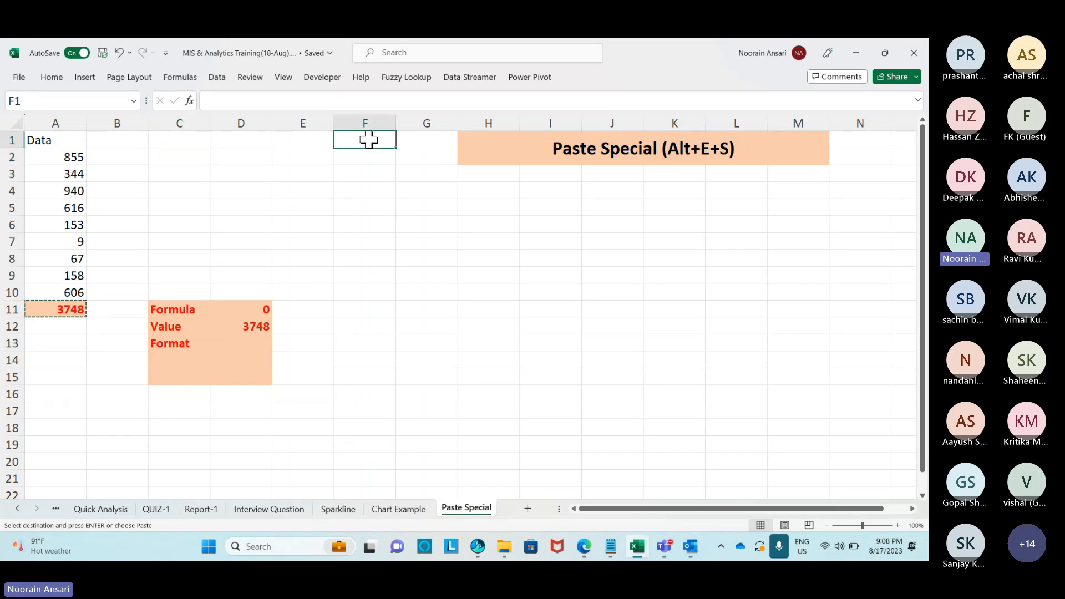
pyautogui.write('Company')
pyautogui.press('Return')
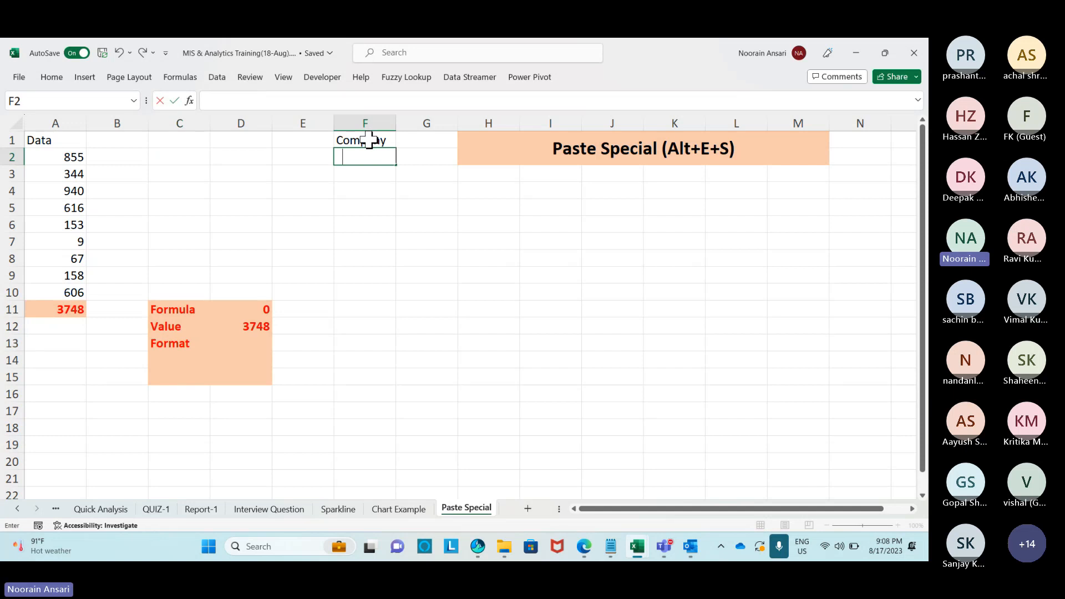
# List EXL, CSC, WNS and UHG in F2:F5 beneath the heading.
pyautogui.write('EXL')
pyautogui.press('Return')
pyautogui.write('CSC')
pyautogui.press('Return')
pyautogui.write('WNS')
pyautogui.press('Return')
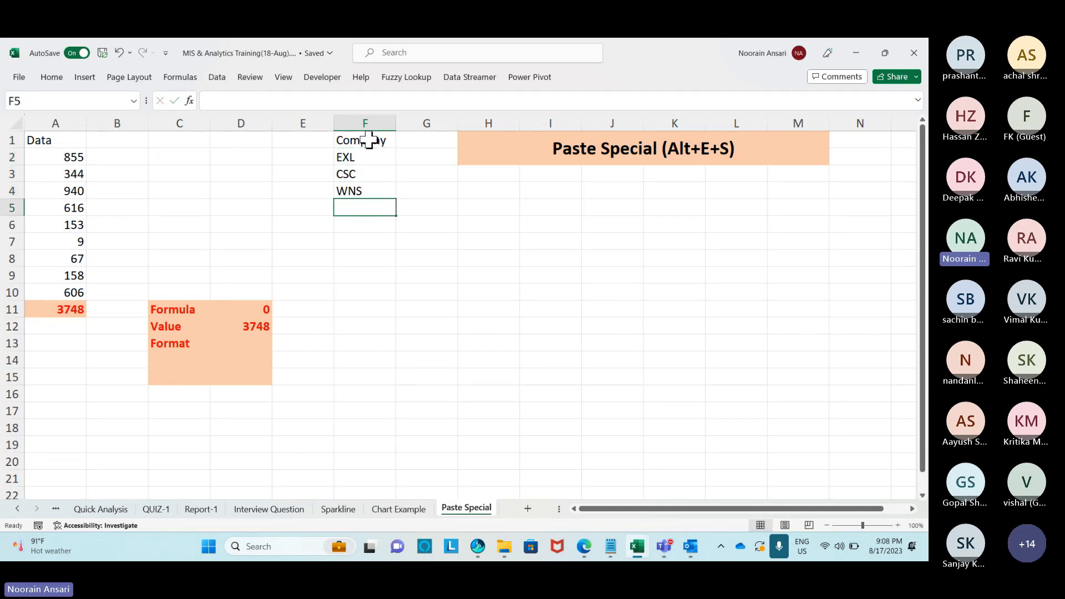
pyautogui.write('H')
pyautogui.press('BackSpace')
pyautogui.write('UHG')
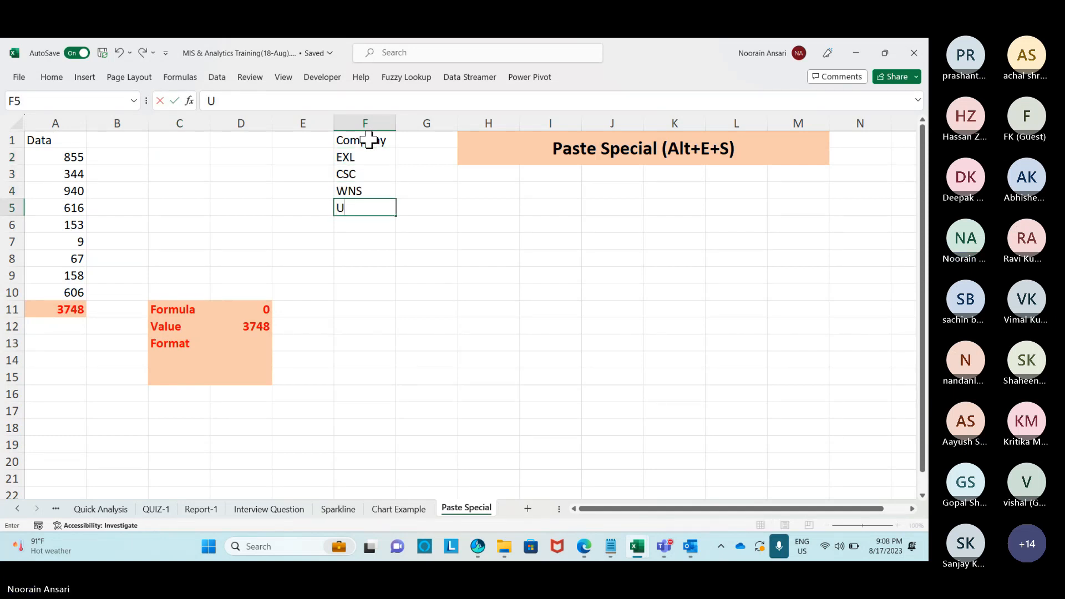
pyautogui.press('Return')
pyautogui.click(218, 155)
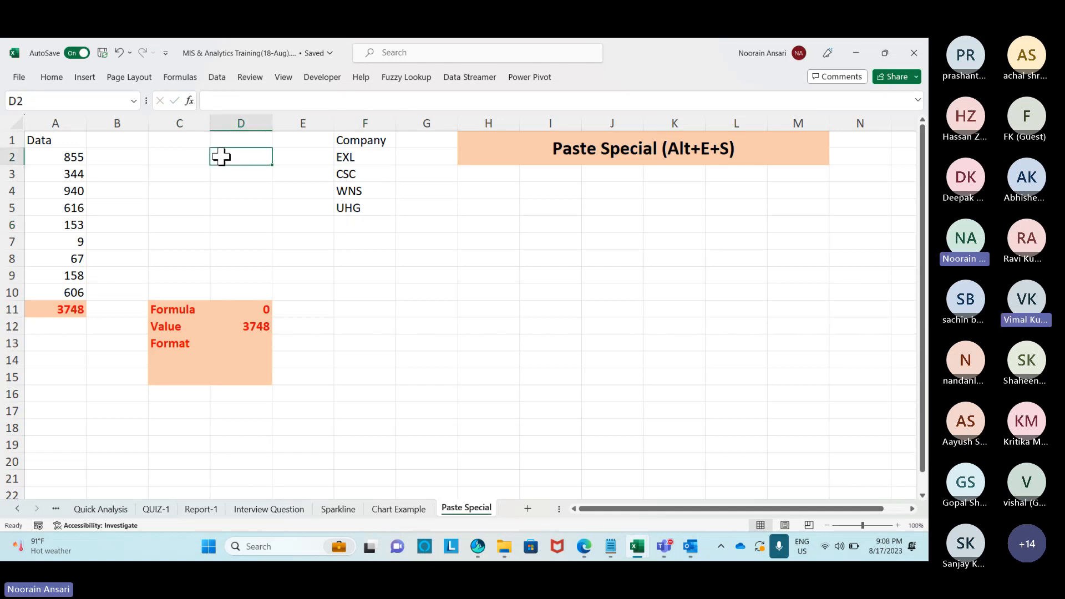
# Add a List data validation to D2 with source F2:F5.
pyautogui.click(216, 78)
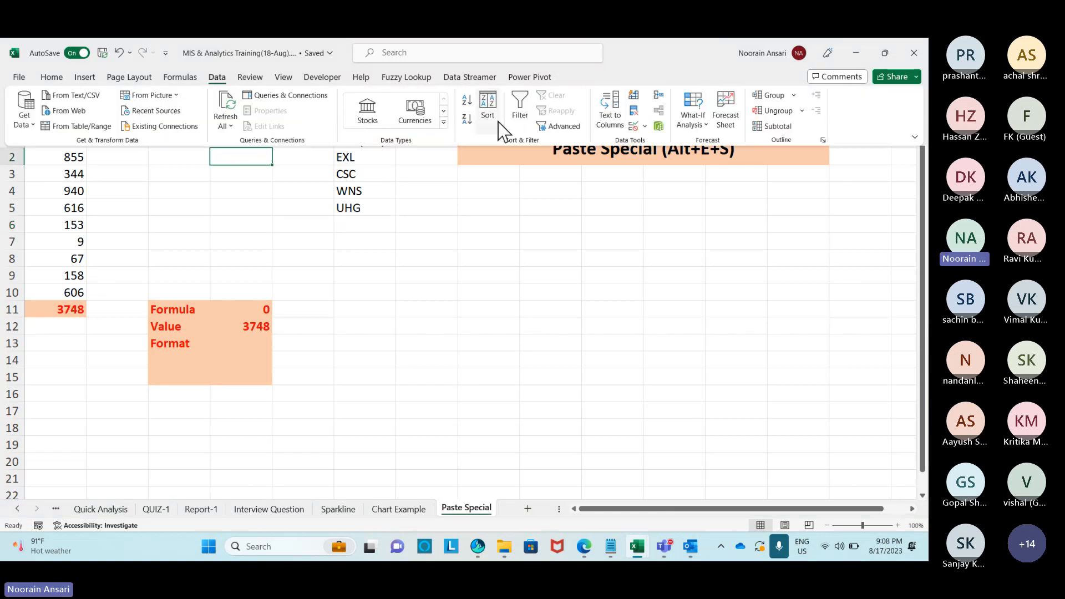
pyautogui.click(644, 126)
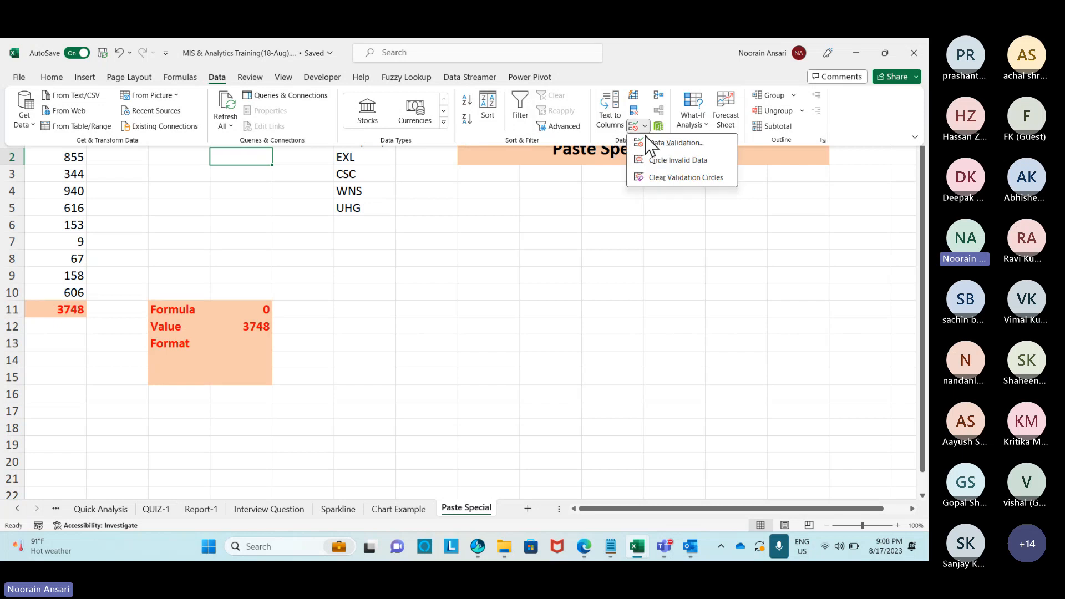
pyautogui.click(589, 147)
pyautogui.click(431, 115)
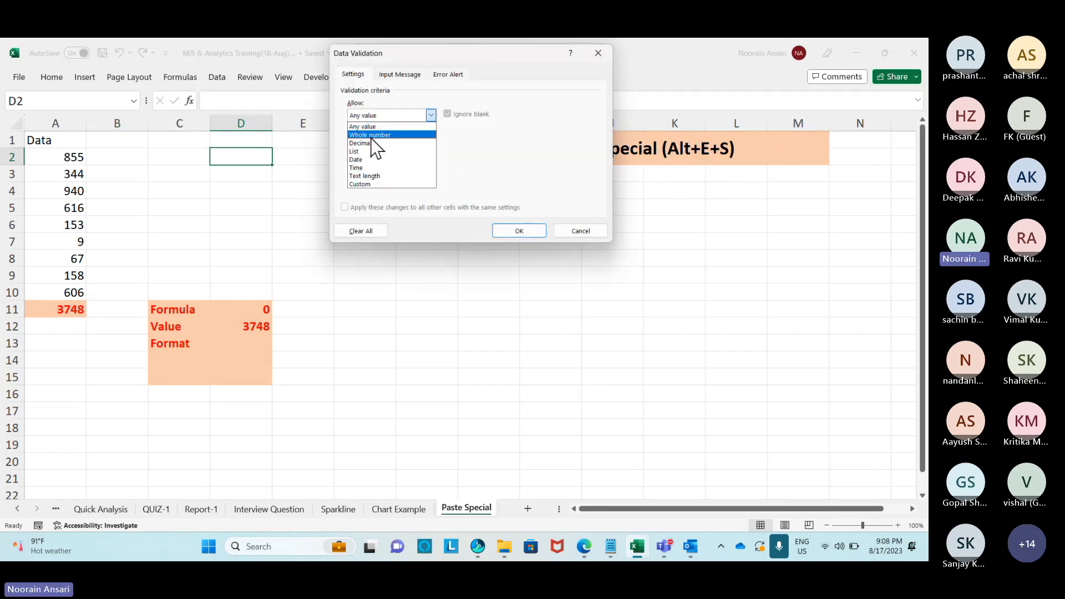
pyautogui.click(364, 152)
pyautogui.click(524, 176)
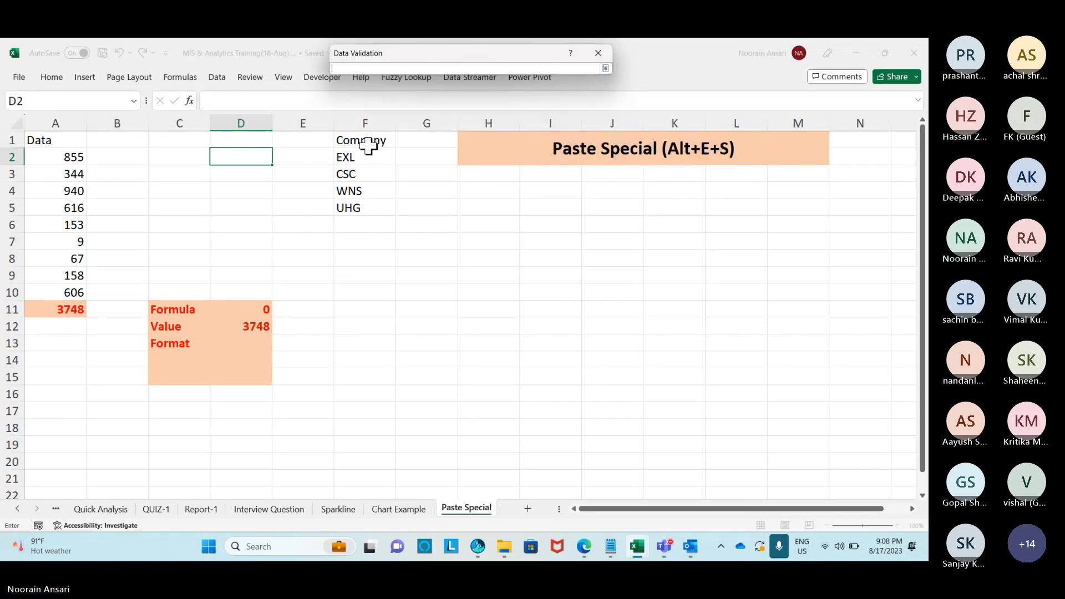
pyautogui.click(354, 158)
pyautogui.moveTo(354, 158); pyautogui.dragTo(357, 207)
pyautogui.click(514, 232)
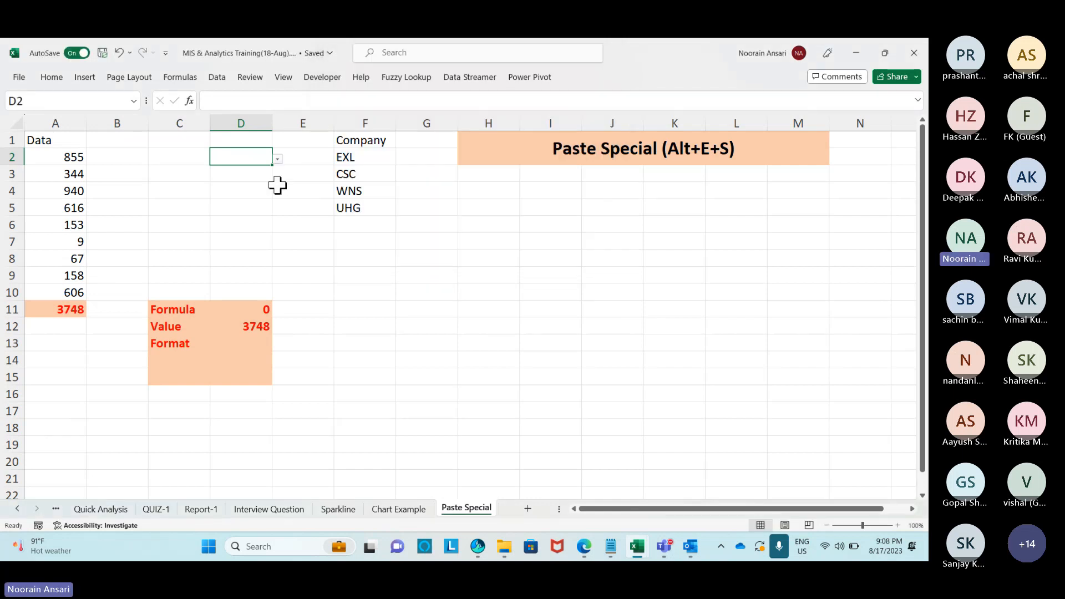
# Test D2's company dropdown and copy the cell.
pyautogui.click(279, 160)
pyautogui.click(279, 160)
pyautogui.click(279, 159)
pyautogui.click(279, 160)
pyautogui.click(279, 160)
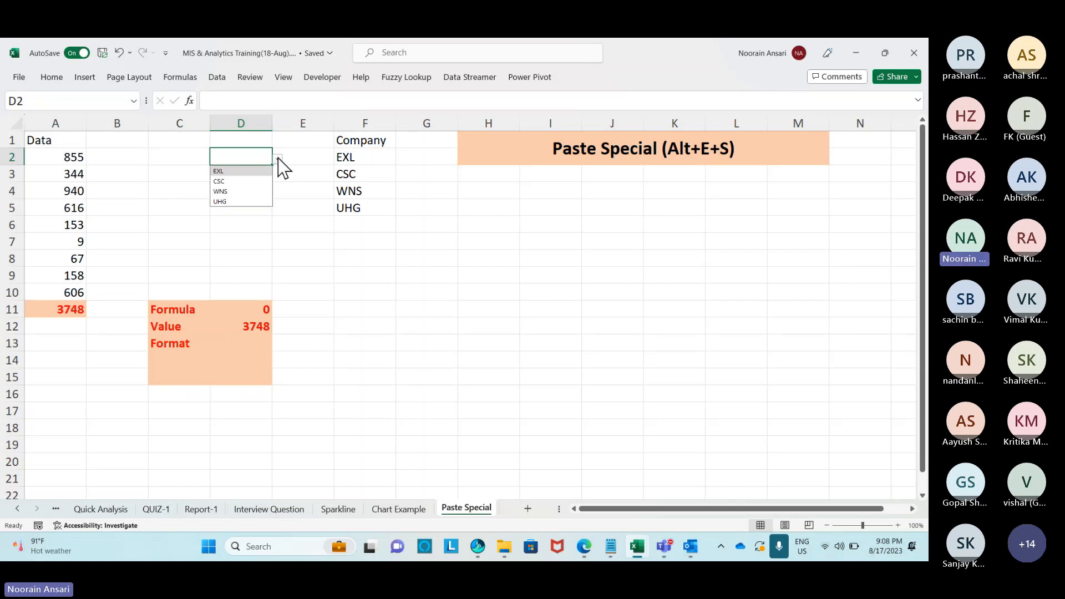
pyautogui.click(279, 159)
pyautogui.hotkey('ctrl', 'c')
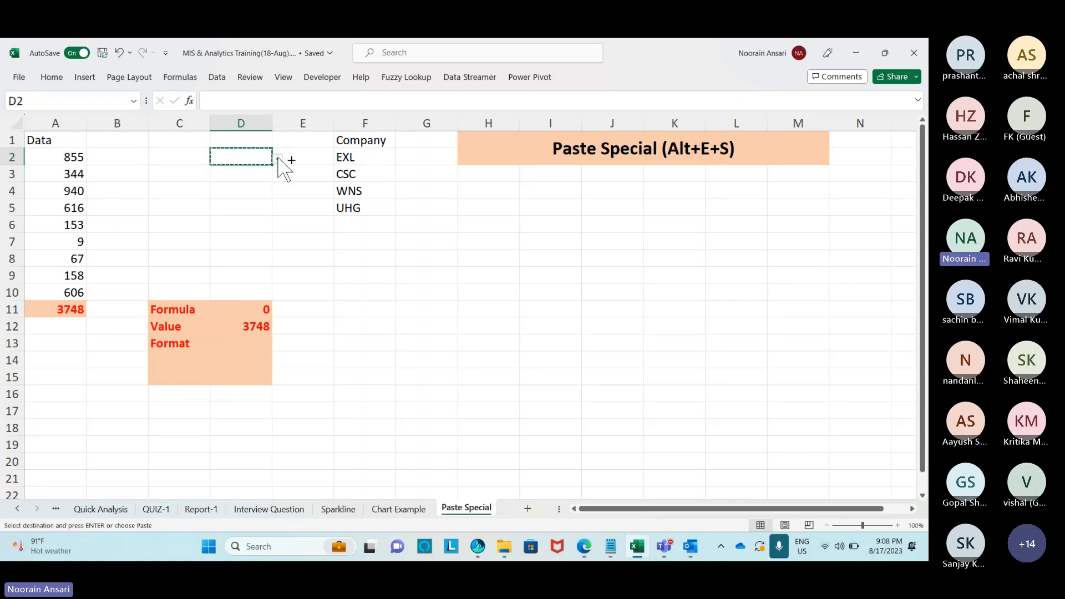
# Paste D2's validation into I5:I18 via Paste Special Validation.
pyautogui.moveTo(524, 208); pyautogui.dragTo(531, 436)
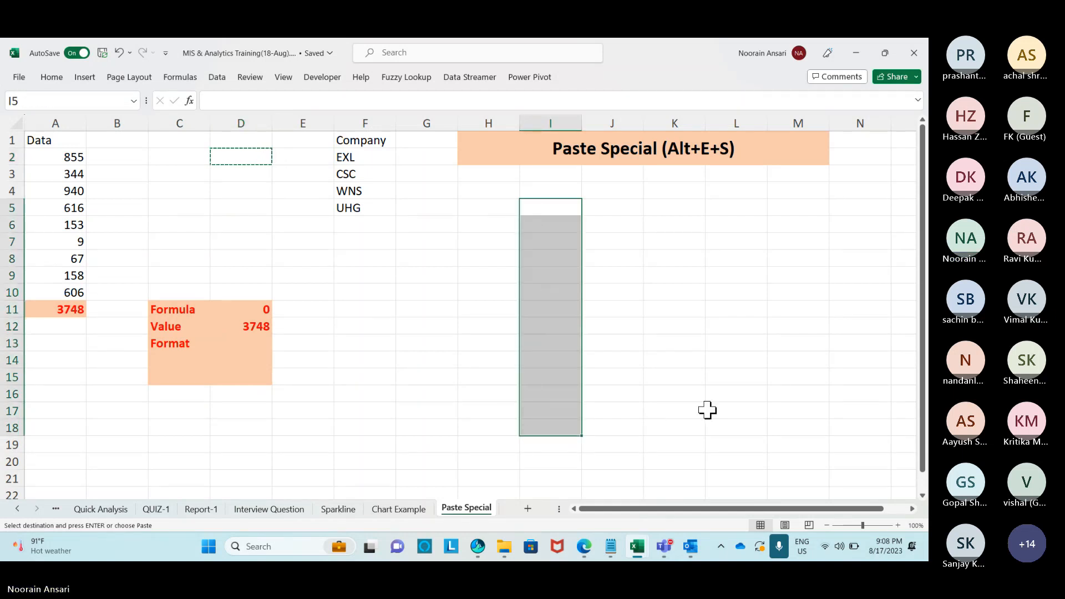
pyautogui.hotkey('alt', 'e')
pyautogui.press('s')
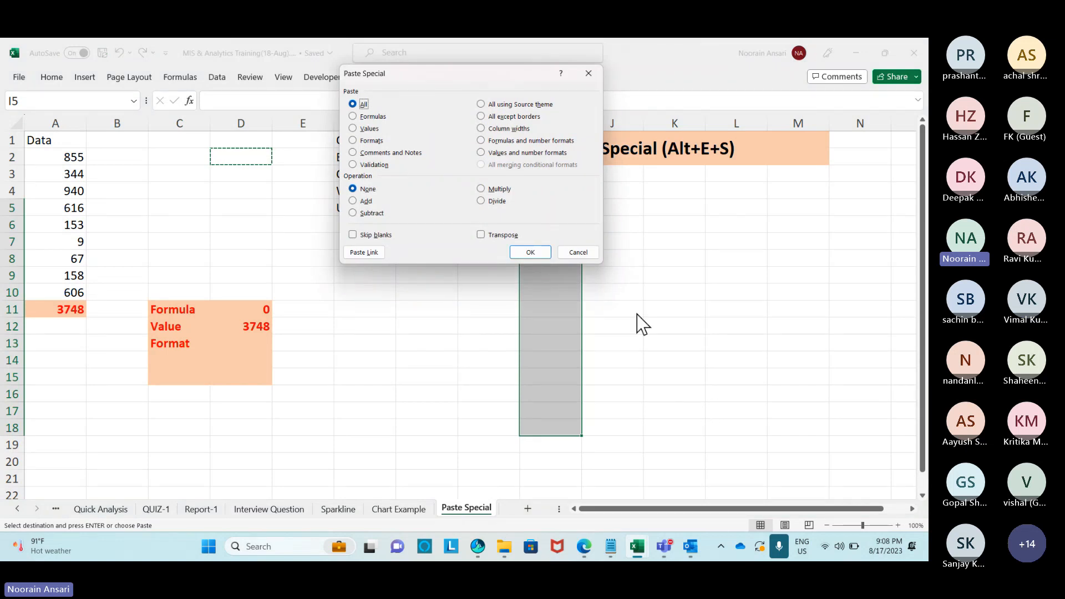
pyautogui.press('n')
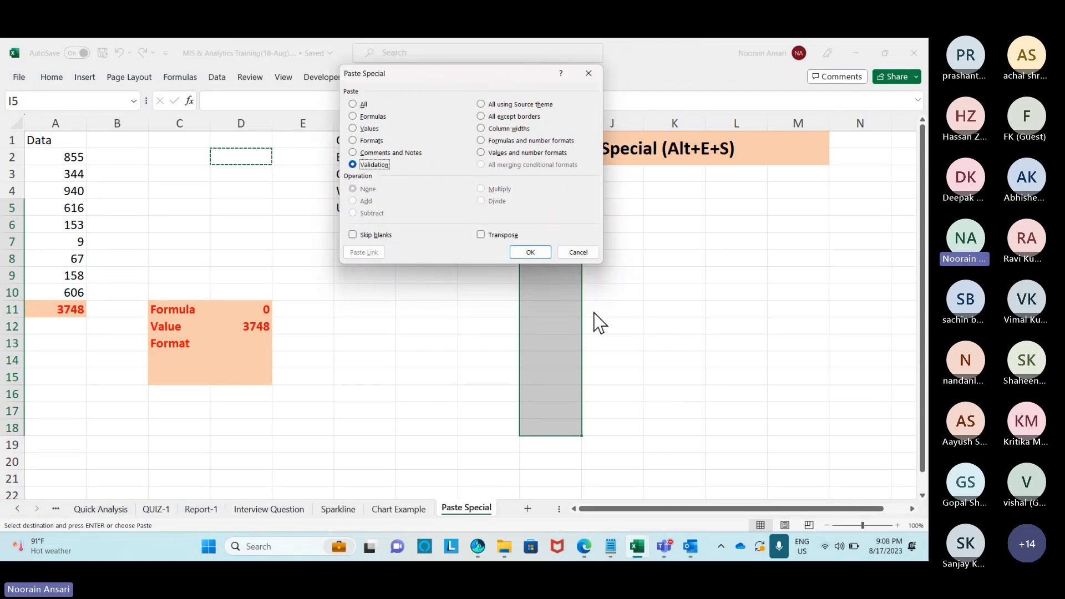
pyautogui.click(531, 253)
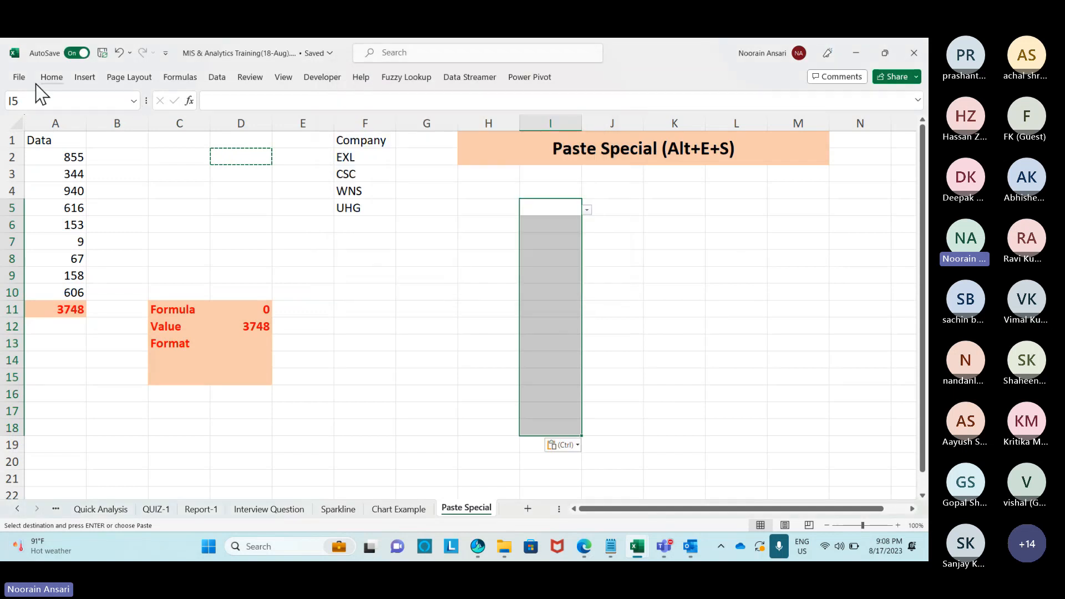
# Add borders around I5:I18 and check the dropdowns in I7 and I9.
pyautogui.click(179, 119)
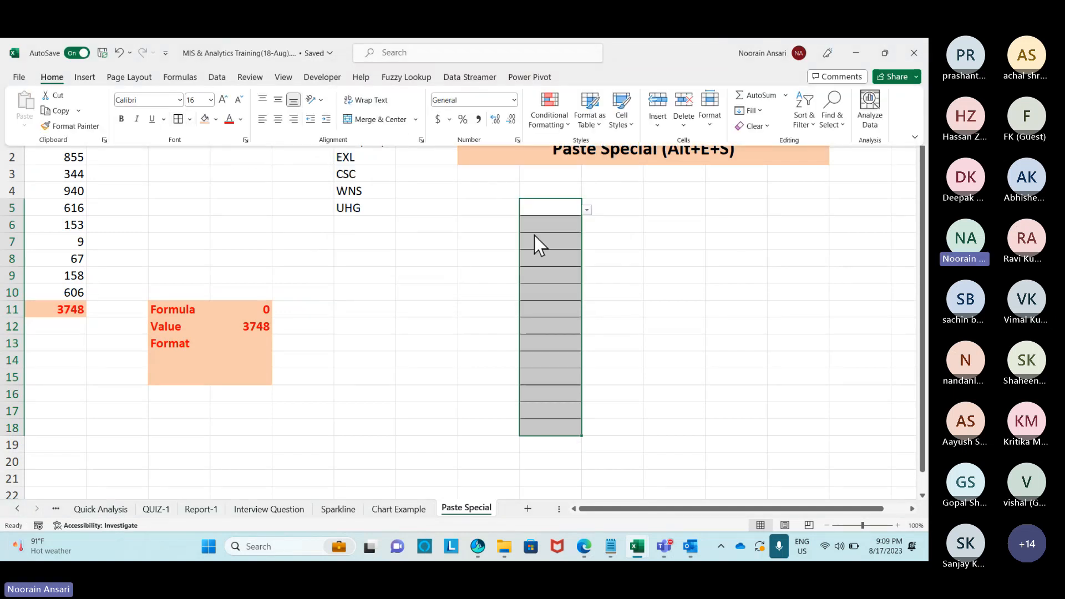
pyautogui.click(537, 236)
pyautogui.click(567, 239)
pyautogui.click(590, 244)
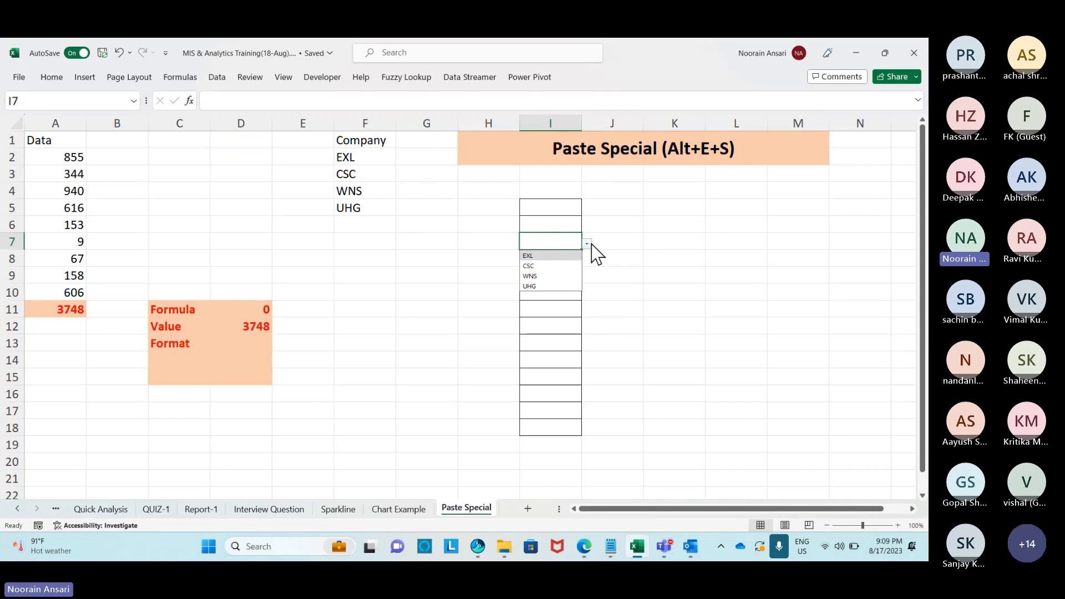
pyautogui.click(590, 244)
pyautogui.click(565, 281)
pyautogui.click(587, 277)
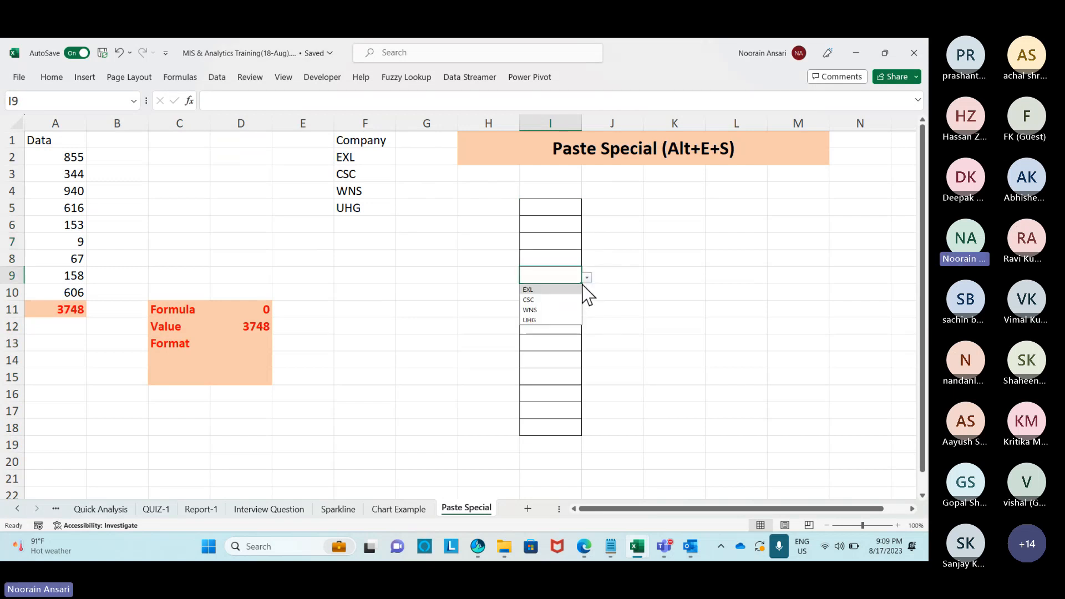
pyautogui.click(623, 254)
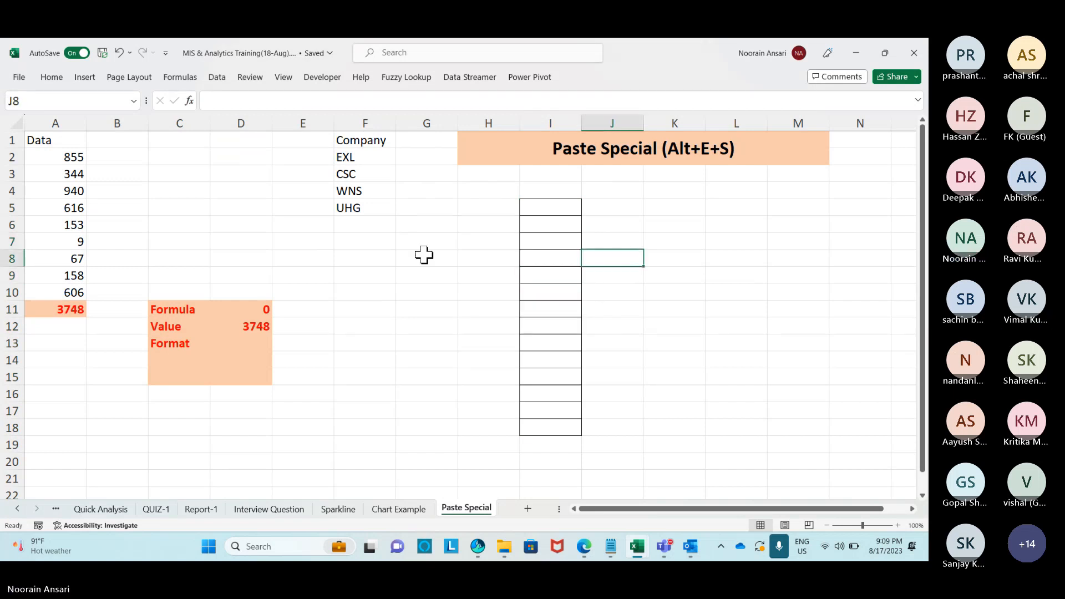
# Attach a note reading 'MIS Training' to the A11 total.
pyautogui.rightClick(66, 308)
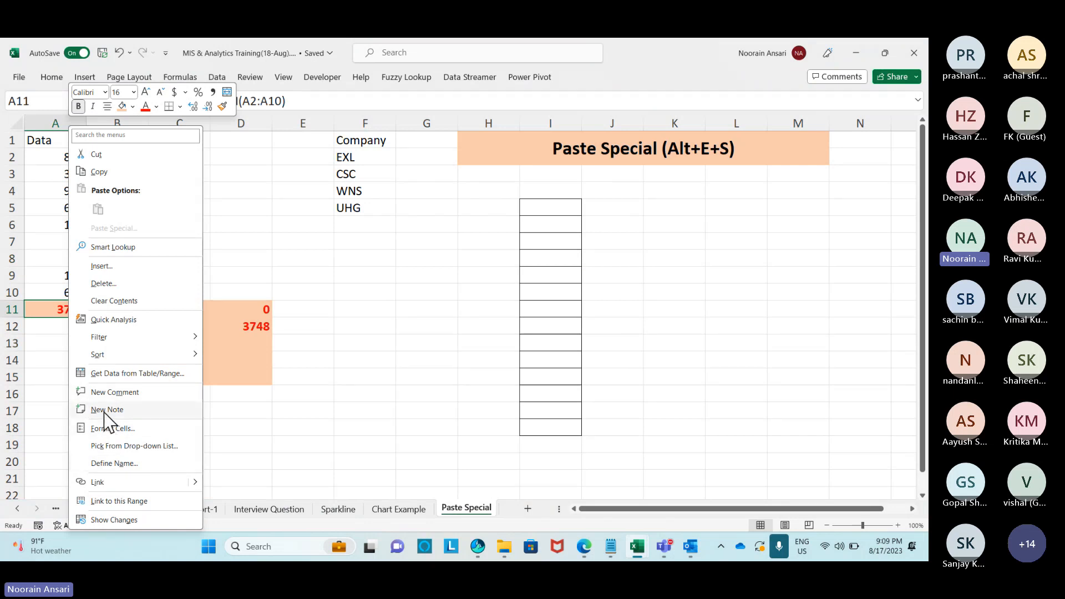
pyautogui.click(107, 411)
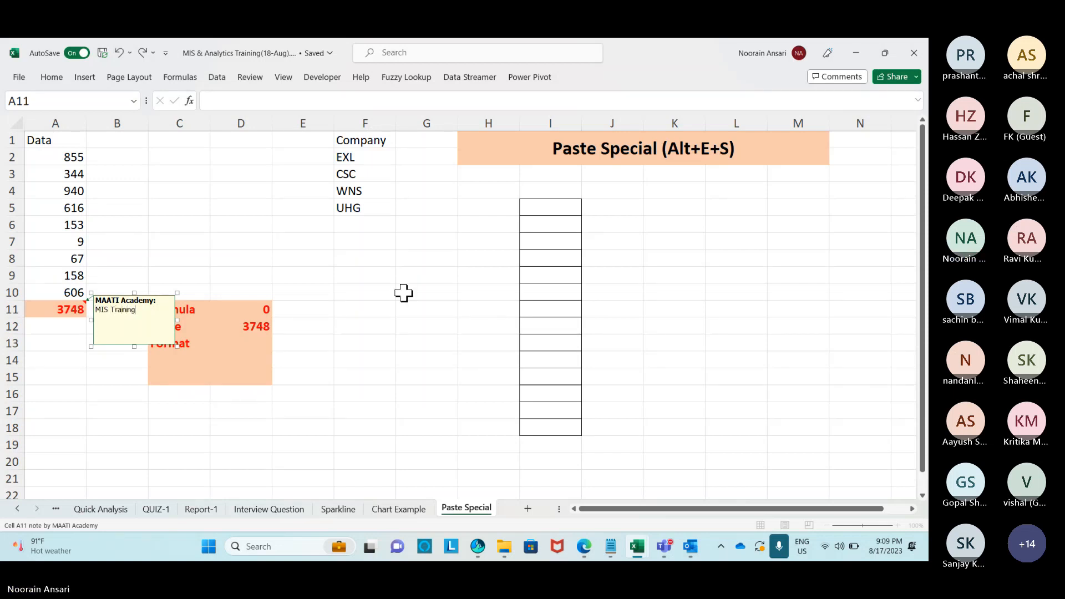
pyautogui.click(314, 256)
# Paste A11's note into J5:J18 using Paste Special Comments and Notes.
pyautogui.click(73, 309)
pyautogui.hotkey('ctrl', 'c')
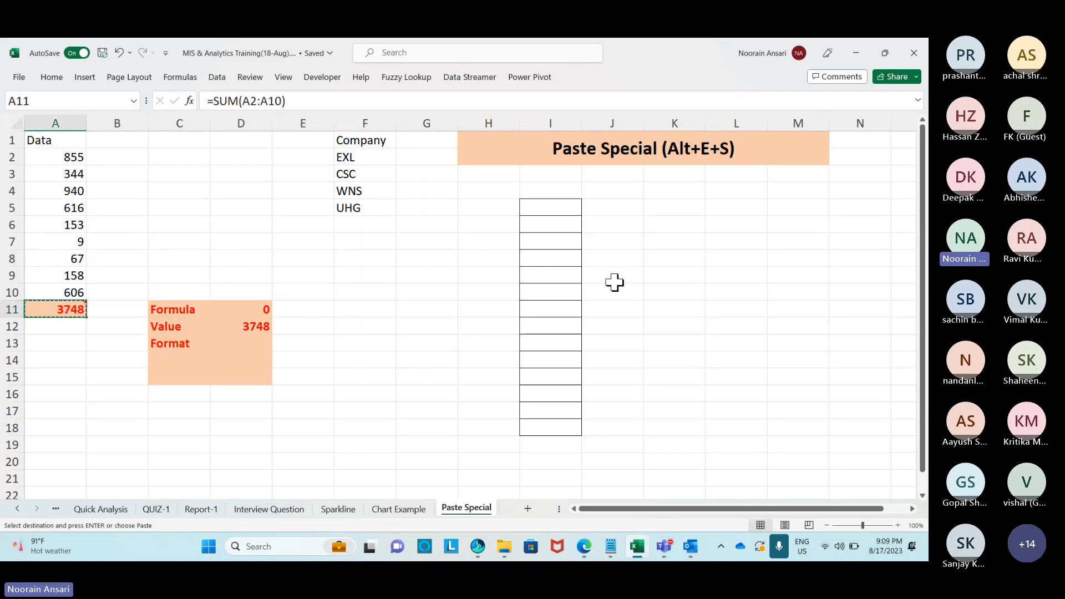
pyautogui.moveTo(614, 207); pyautogui.dragTo(618, 421)
pyautogui.hotkey('alt', 'e')
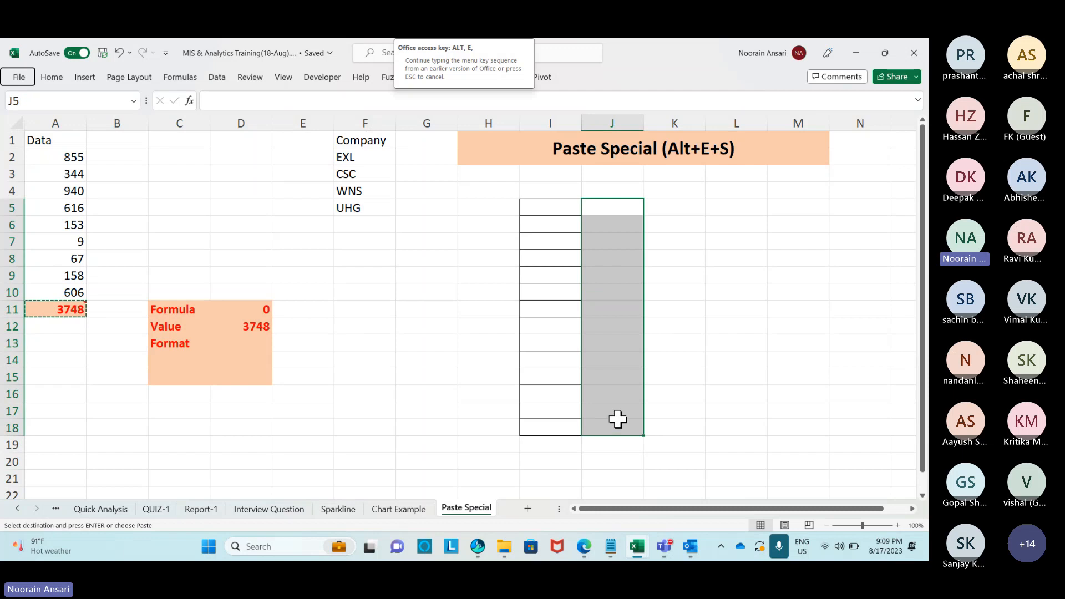
pyautogui.press('s')
pyautogui.click(378, 152)
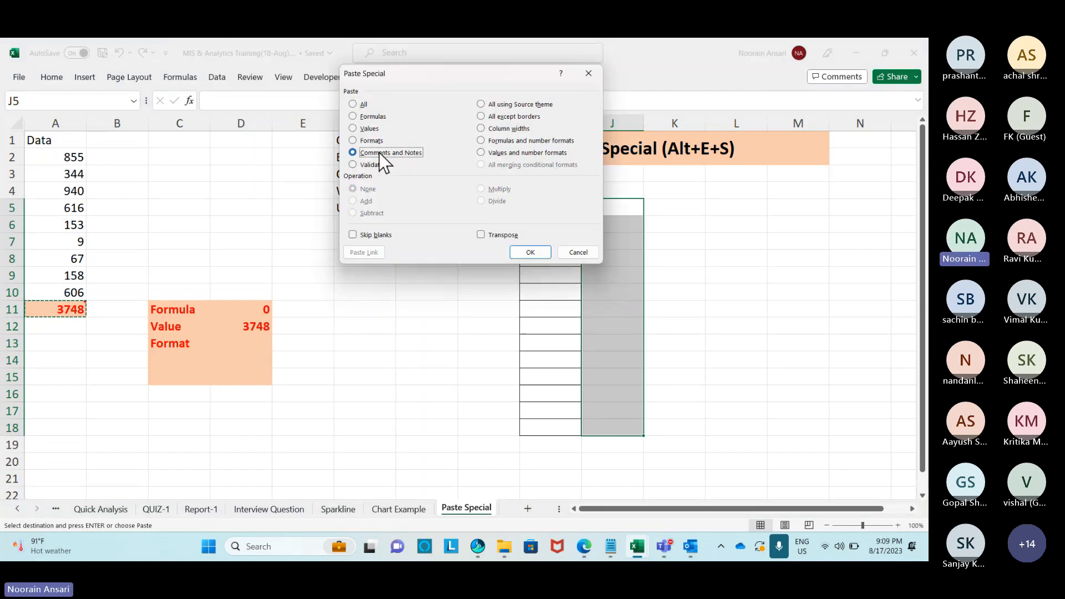
pyautogui.click(530, 252)
# Check the pasted notes down column J.
pyautogui.click(609, 243)
pyautogui.moveTo(609, 277)
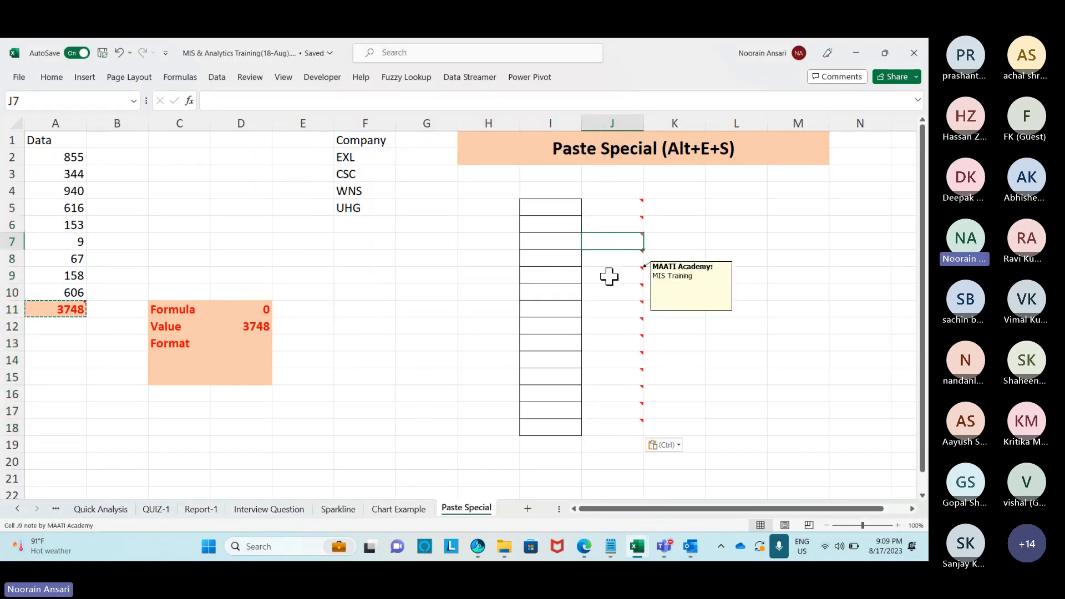
pyautogui.click(607, 308)
pyautogui.click(607, 328)
pyautogui.click(607, 345)
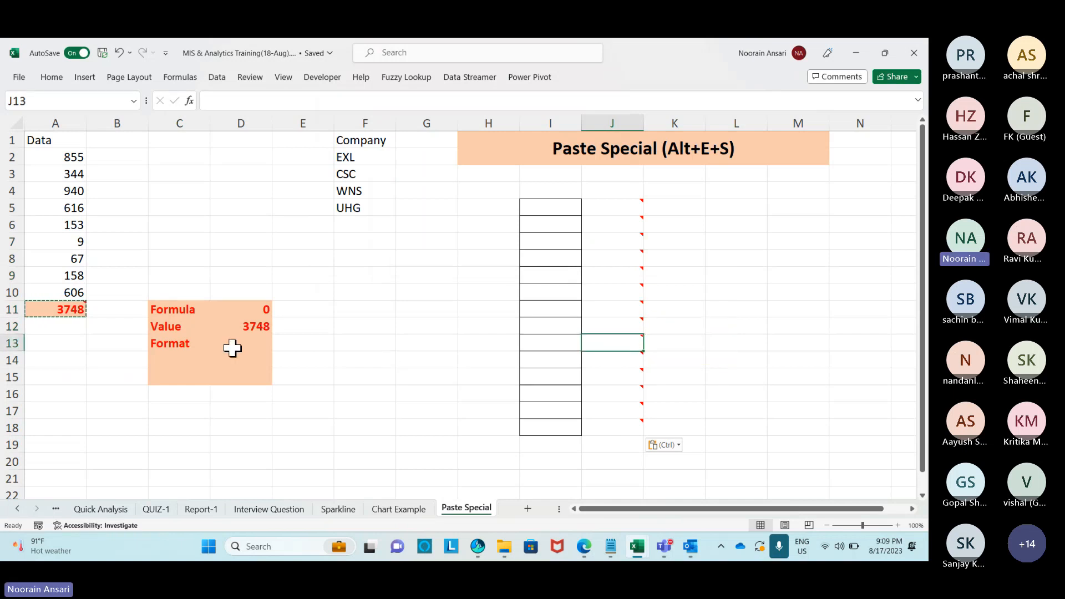
pyautogui.click(182, 358)
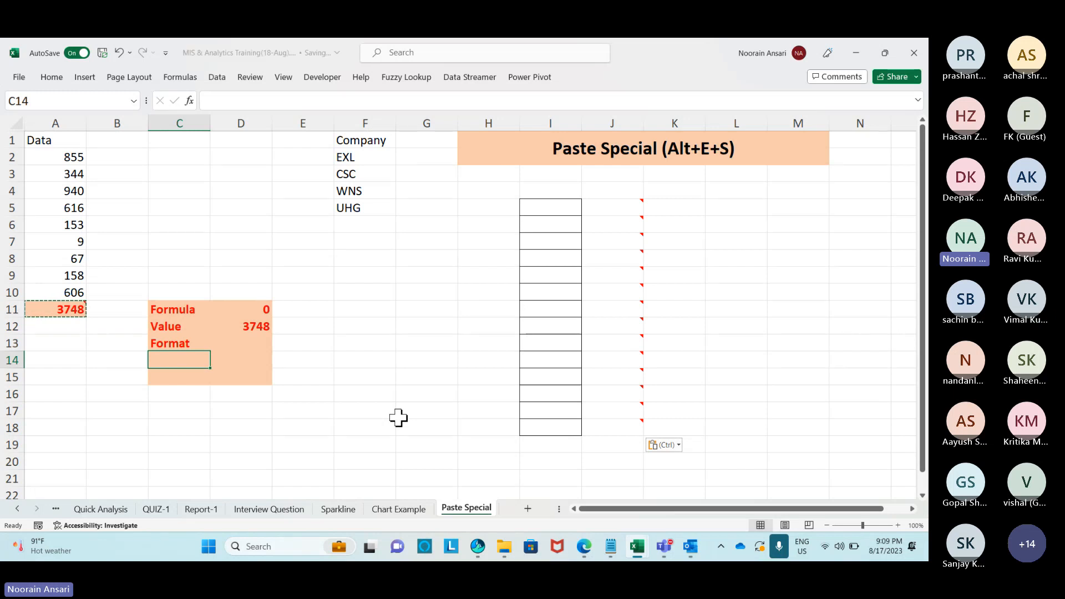
# Enter 'Validation' in C14 and 'Comments' in C15.
pyautogui.write('Validation')
pyautogui.press('Return')
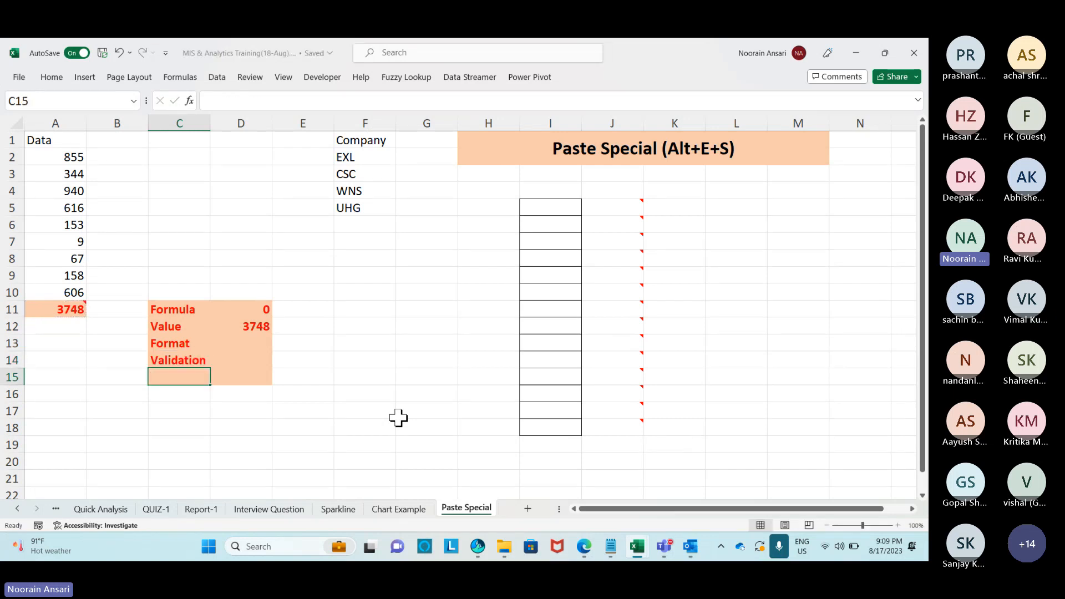
pyautogui.write('Comments')
pyautogui.press('Return')
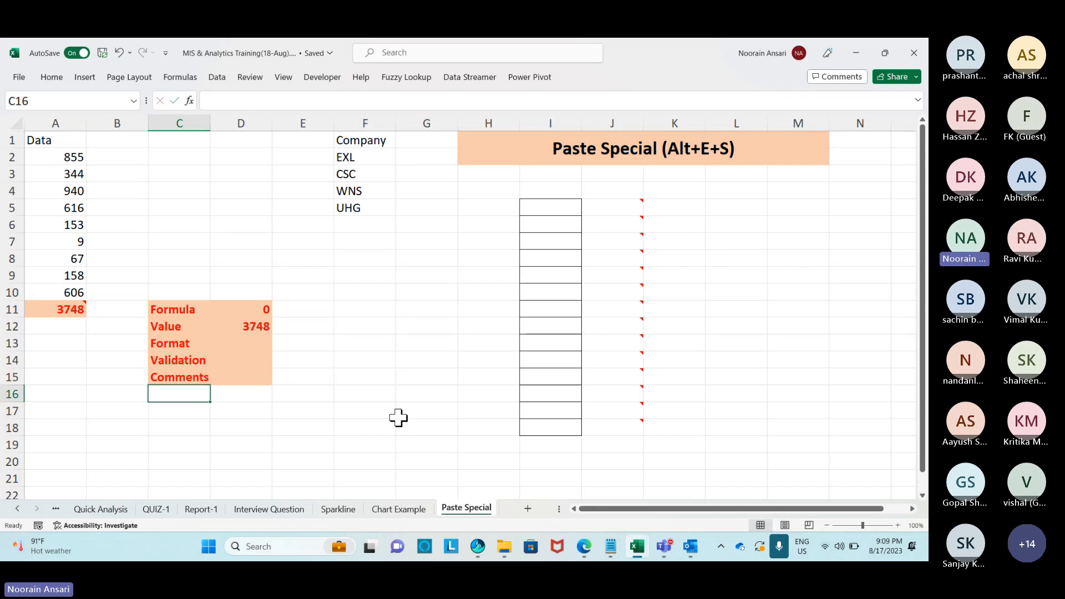
# Give the whole of row 19 an orange fill.
pyautogui.scroll(-3, 399, 417)
pyautogui.scroll(2, 398, 417)
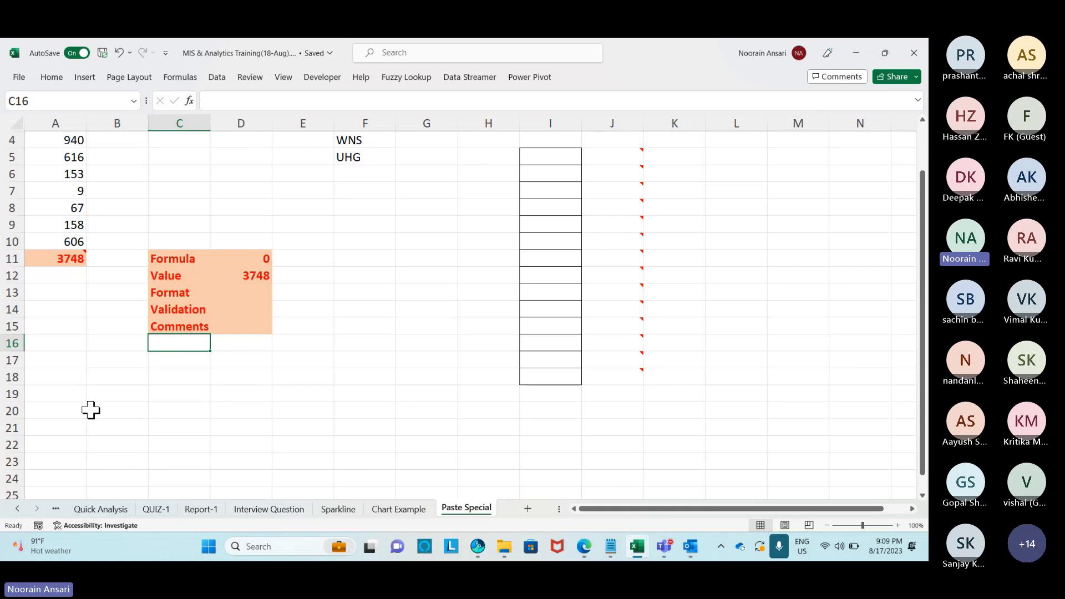
pyautogui.click(12, 394)
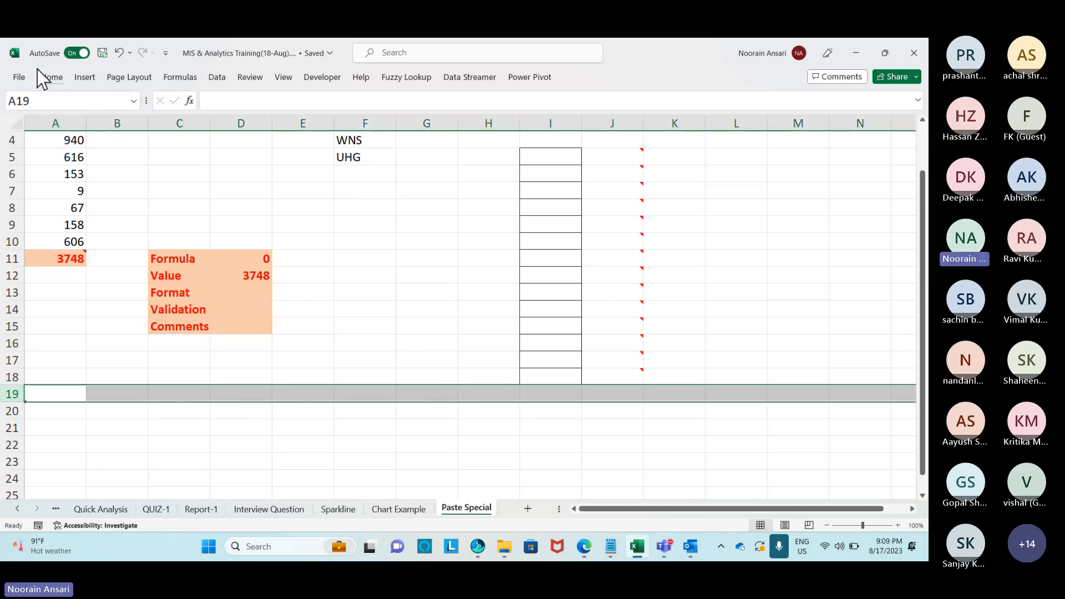
pyautogui.click(50, 77)
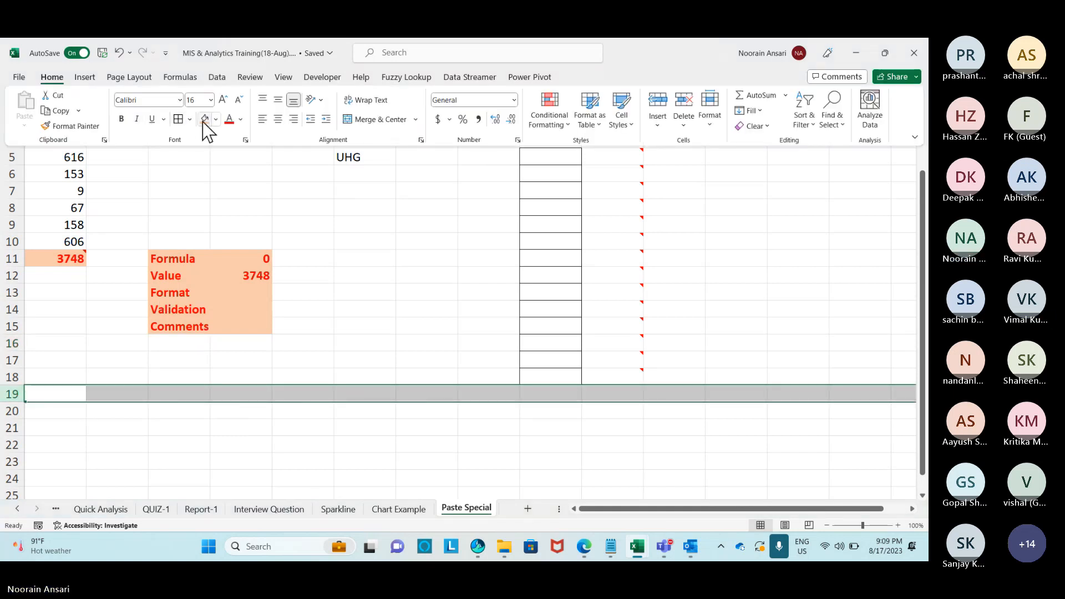
pyautogui.click(204, 120)
pyautogui.click(191, 208)
pyautogui.scroll(-4, 222, 255)
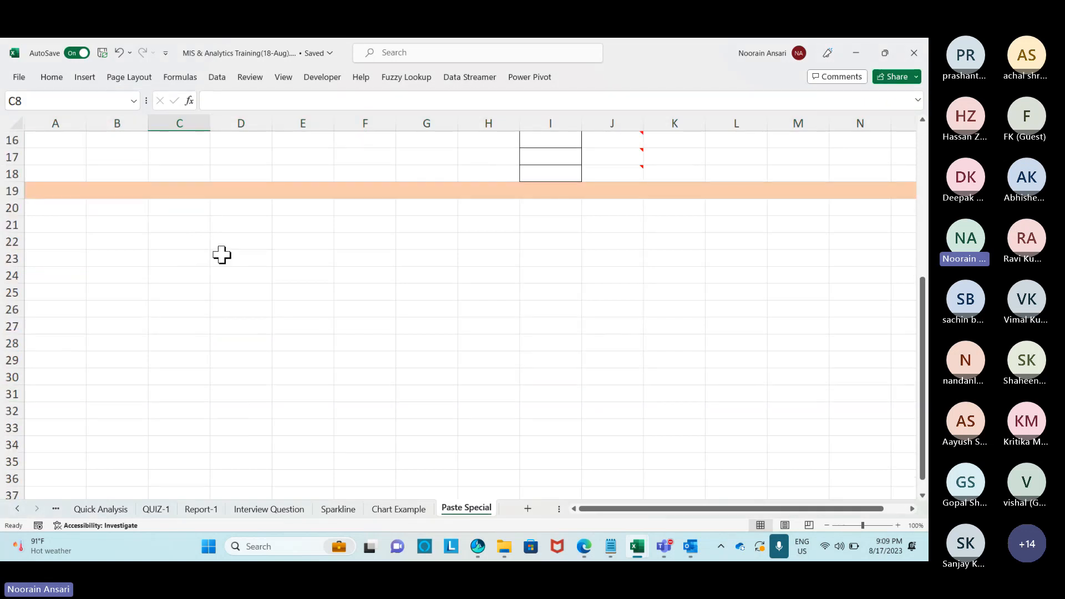
# Fill C22:I33 with the formula =RANDBETWEEN(1,1000).
pyautogui.click(165, 243)
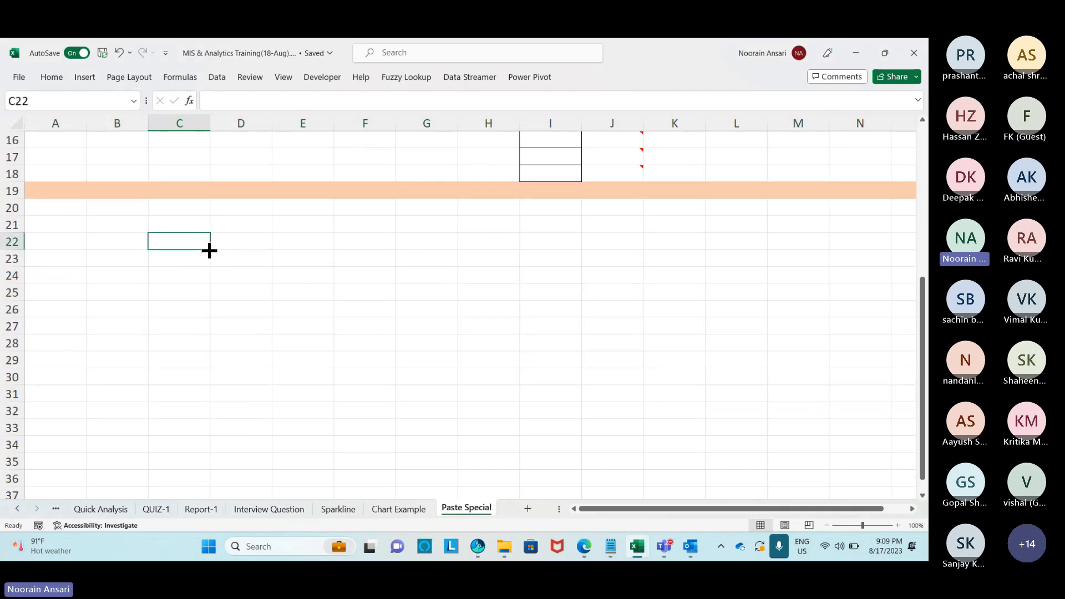
pyautogui.write('=rand')
pyautogui.press('Down')
pyautogui.press('Down')
pyautogui.press('Tab')
pyautogui.write('1')
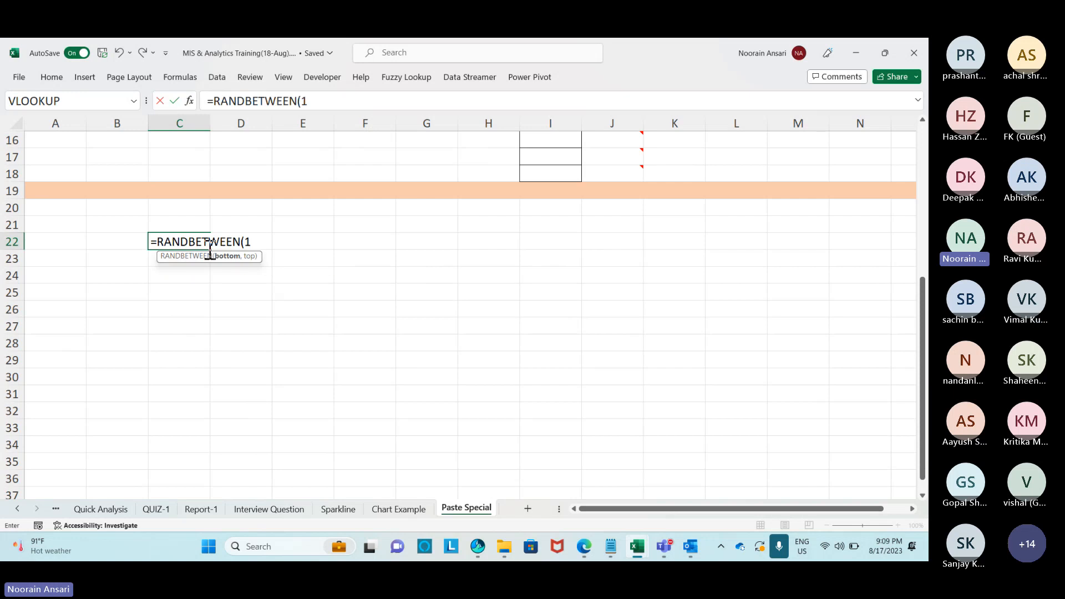
pyautogui.write(',1000')
pyautogui.hotkey('ctrl', 'Return')
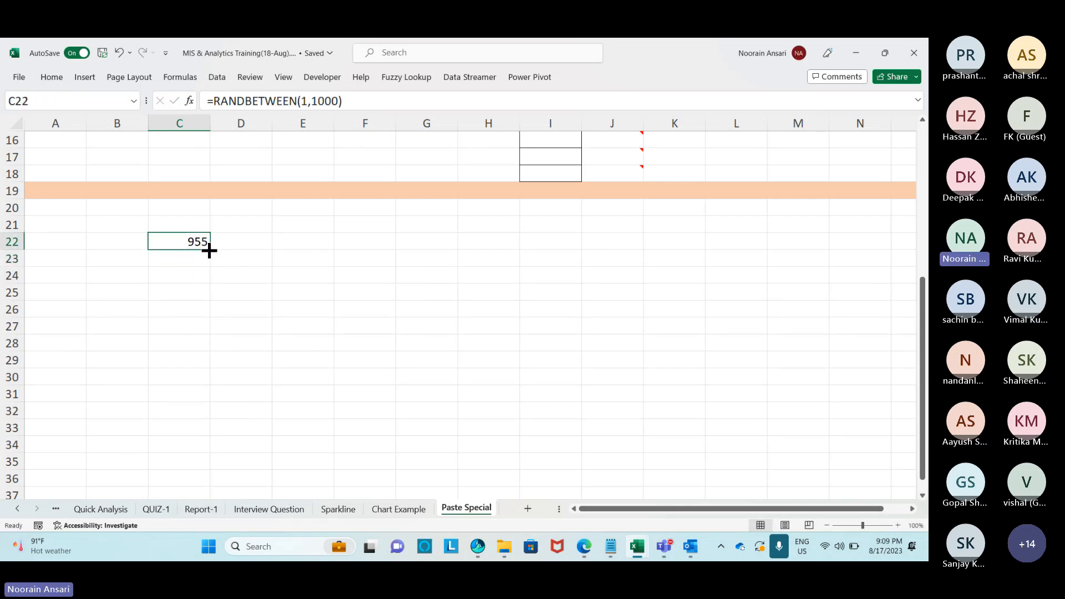
pyautogui.hotkey('shift', 'Down')
pyautogui.hotkey('shift', 'Down')
pyautogui.hotkey('shift', 'Down')
pyautogui.hotkey('shift', 'Down')
pyautogui.hotkey('shift', 'Down')
pyautogui.hotkey('shift', 'Down')
pyautogui.hotkey('shift', 'Down')
pyautogui.hotkey('shift', 'Down')
pyautogui.hotkey('shift', 'Down')
pyautogui.hotkey('shift', 'Down')
pyautogui.hotkey('shift', 'Down')
pyautogui.hotkey('ctrl', 'd')
pyautogui.hotkey('shift', 'Right')
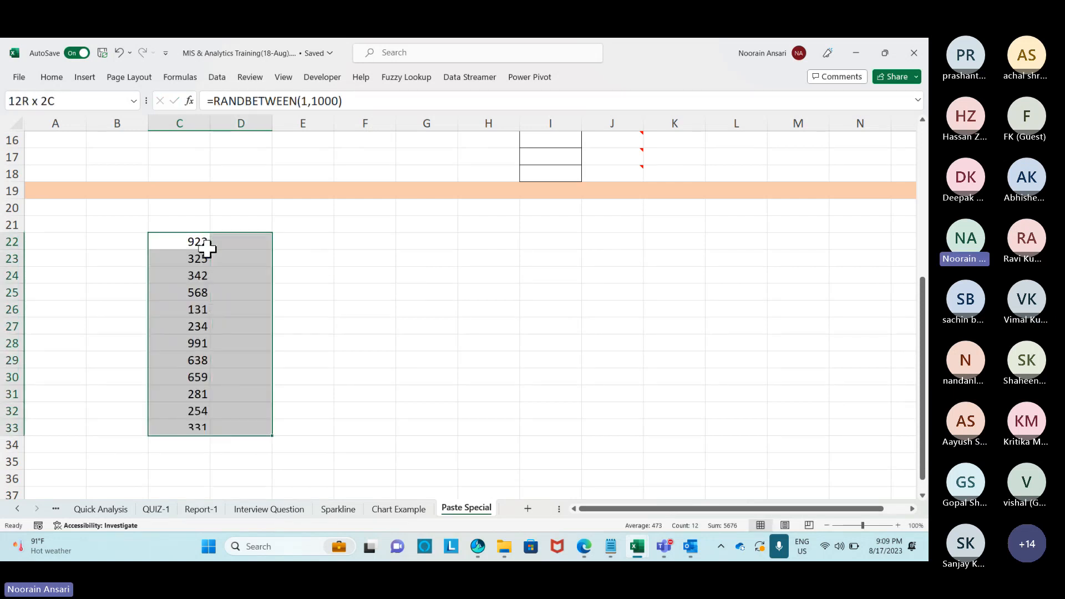
pyautogui.hotkey('shift', 'Right')
pyautogui.hotkey('shift', 'Right')
pyautogui.hotkey('shift', 'Right')
pyautogui.hotkey('shift', 'Right')
pyautogui.hotkey('shift', 'Right')
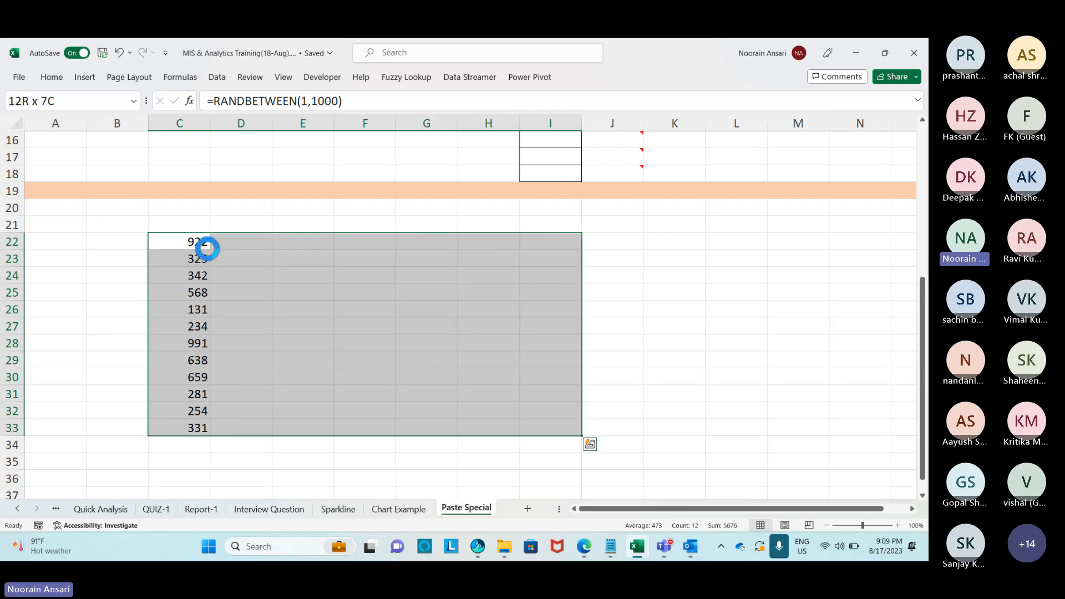
pyautogui.hotkey('ctrl', 'r')
# Convert the random-number block to fixed values with Paste Special Values.
pyautogui.hotkey('ctrl', 'c')
pyautogui.press('alt')
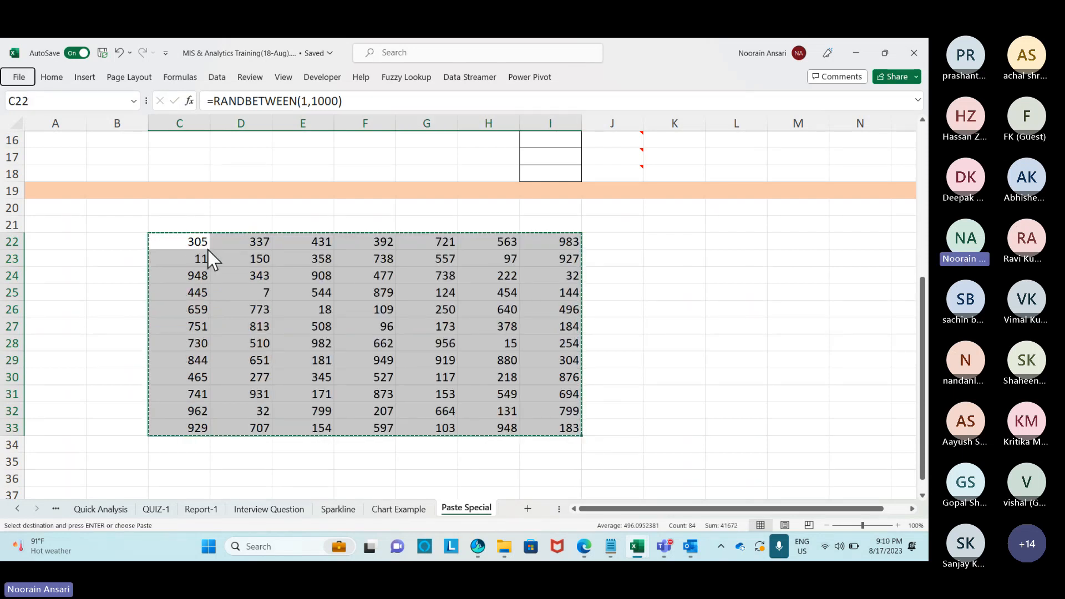
pyautogui.press('e')
pyautogui.press('s')
pyautogui.press('v')
pyautogui.press('Return')
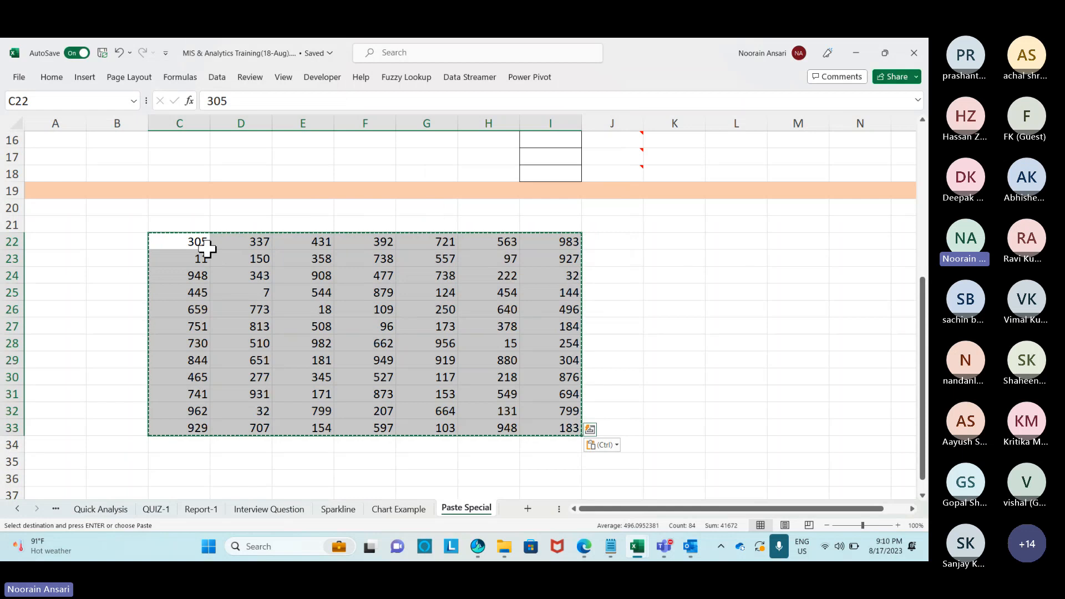
# Shade the inner block E26:G30 peach.
pyautogui.moveTo(319, 308); pyautogui.dragTo(454, 375)
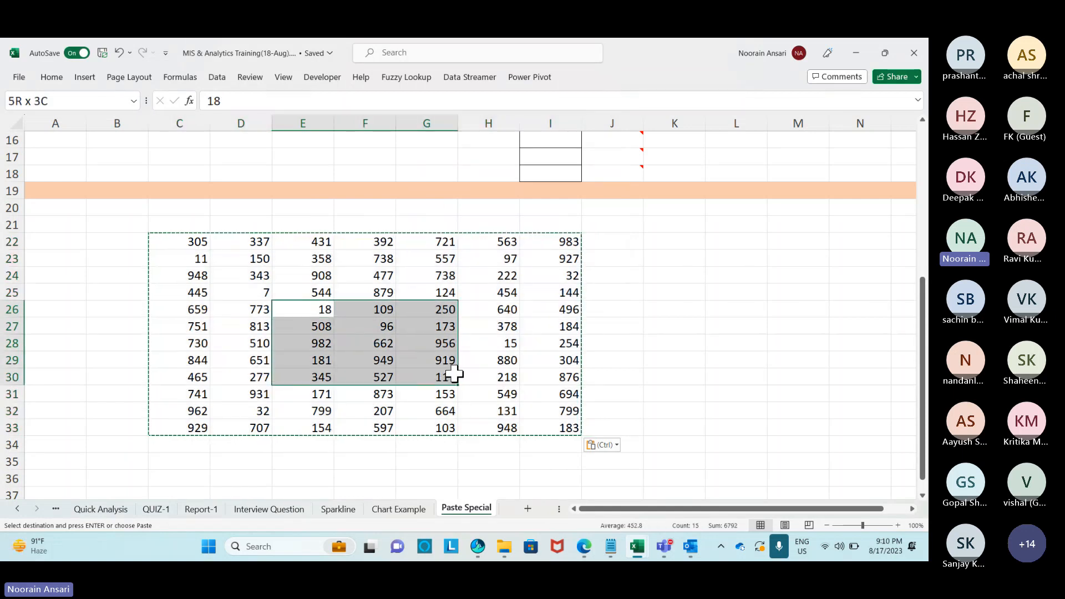
pyautogui.click(60, 79)
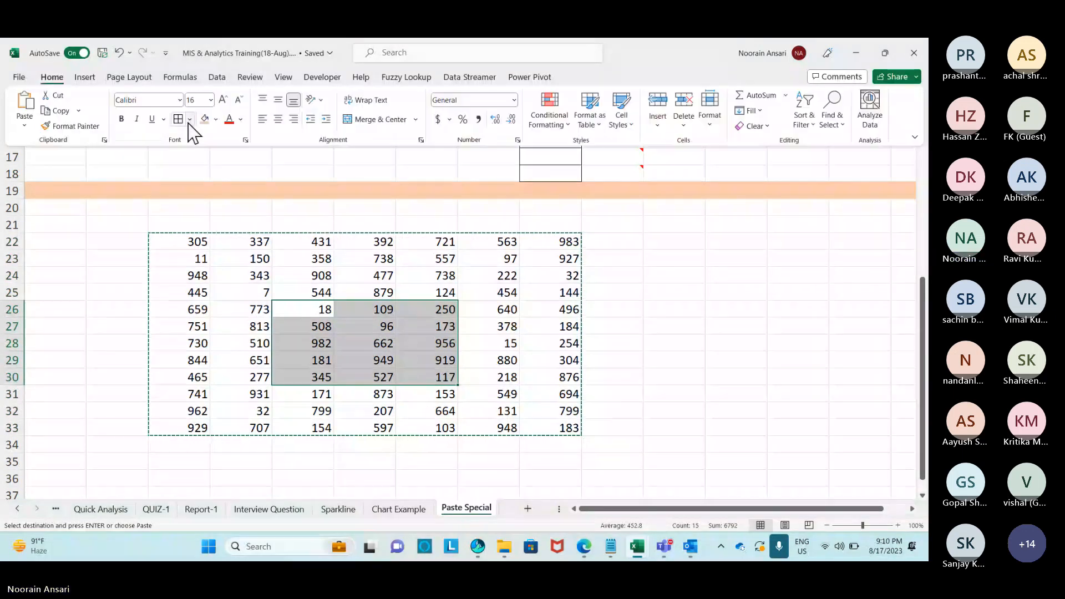
pyautogui.click(204, 118)
pyautogui.click(677, 280)
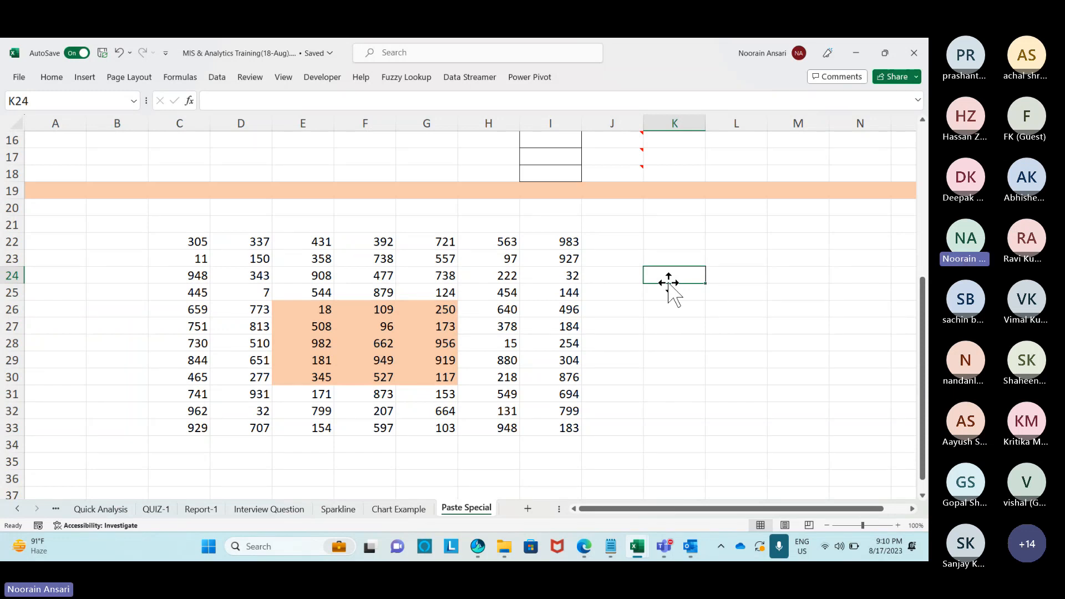
# Put 200 in cell L23 and type the heading Operations into E19.
pyautogui.click(720, 261)
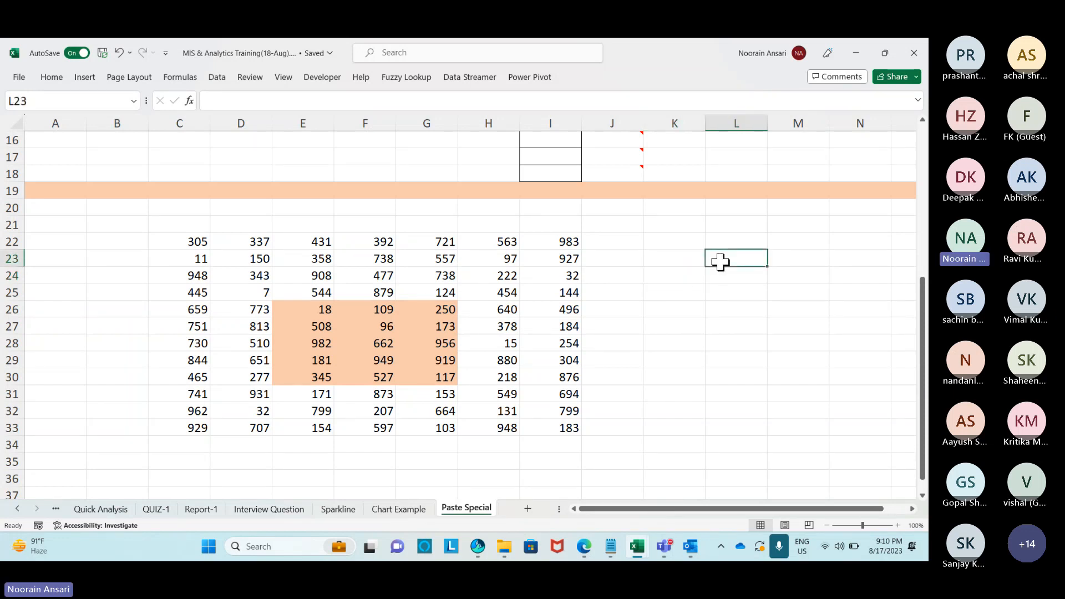
pyautogui.write('200')
pyautogui.press('Return')
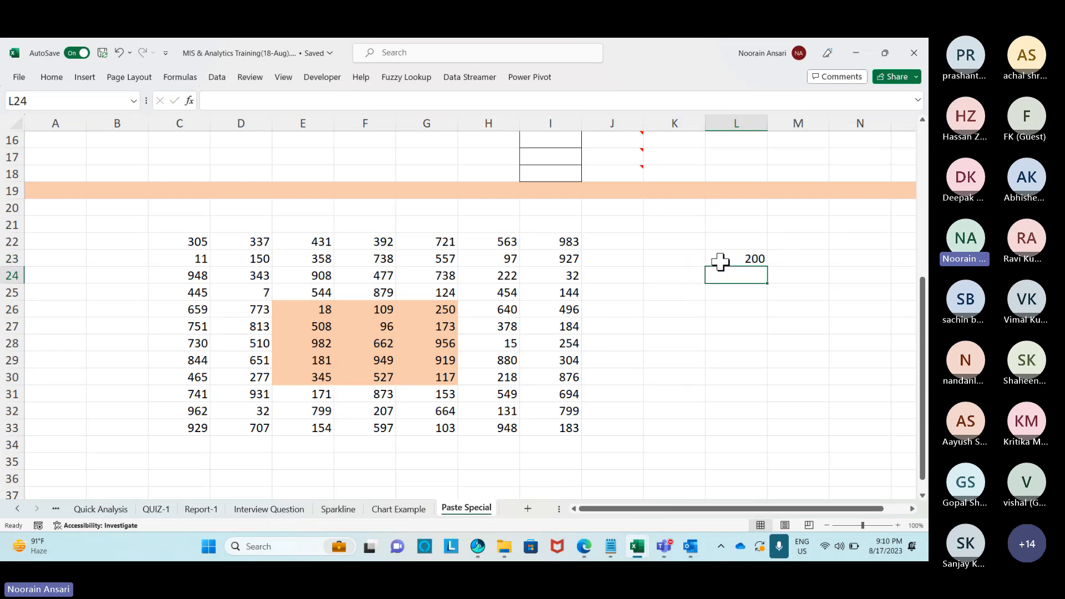
pyautogui.moveTo(318, 312); pyautogui.dragTo(427, 379)
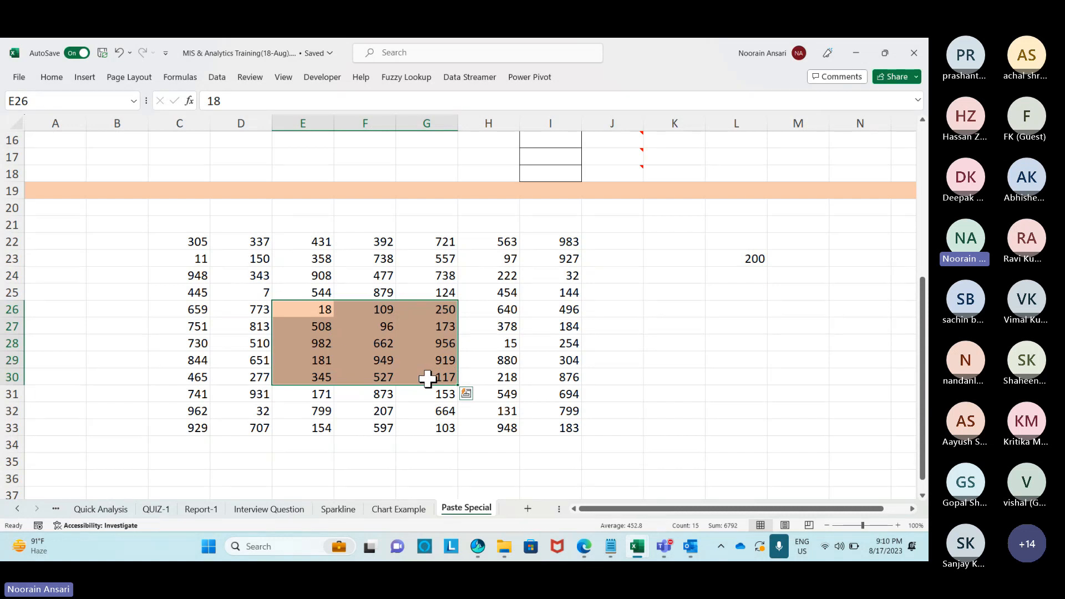
pyautogui.click(310, 191)
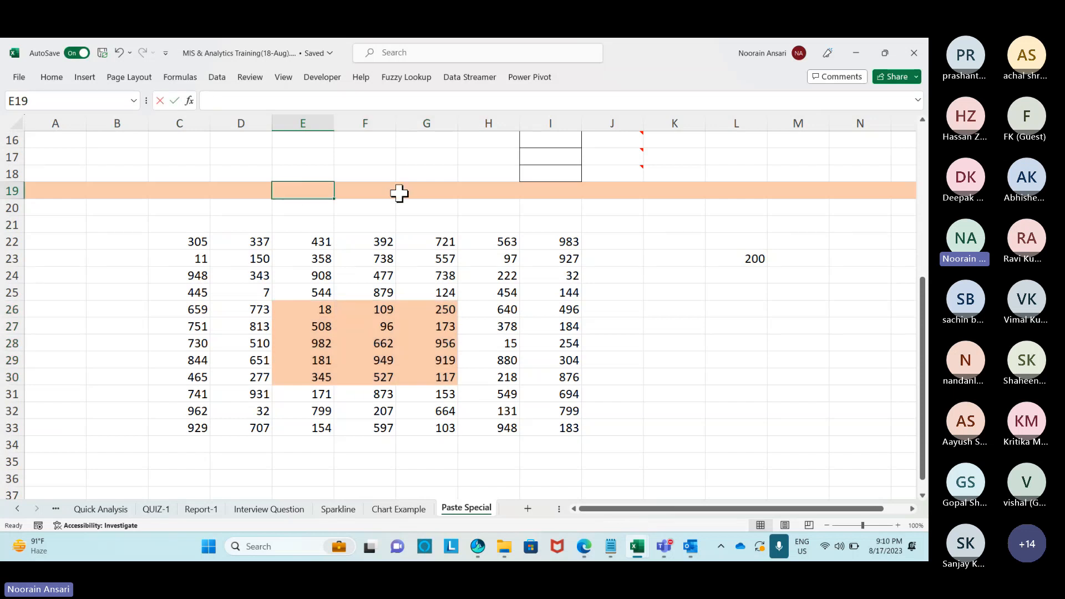
pyautogui.write('Operat')
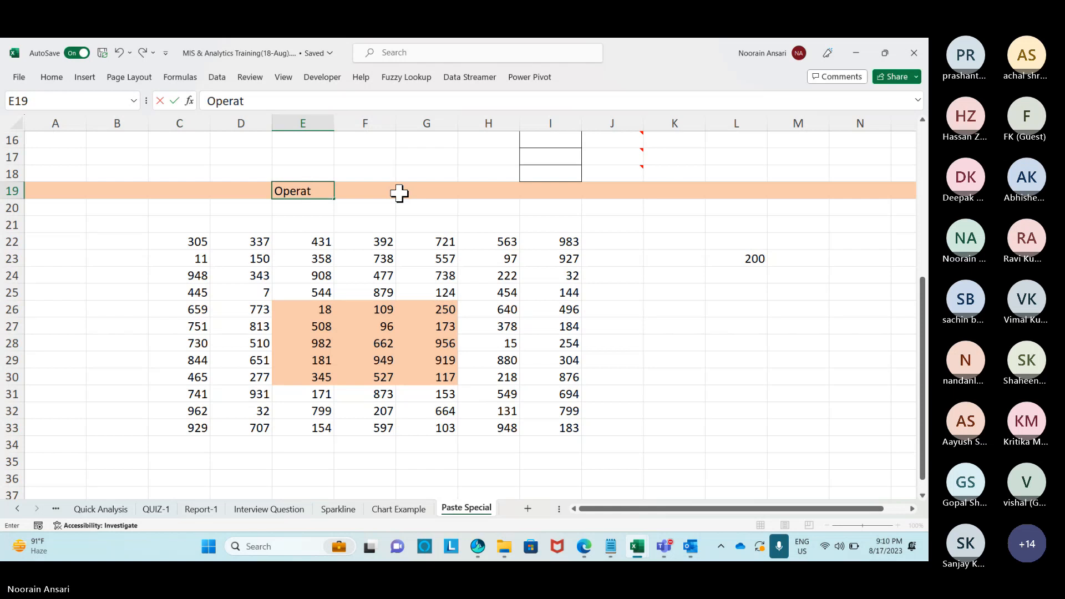
pyautogui.write('ions')
# Copy cell I5 and bring up the Paste Special dialog, then cancel it.
pyautogui.click(451, 190)
pyautogui.scroll(4, 464, 191)
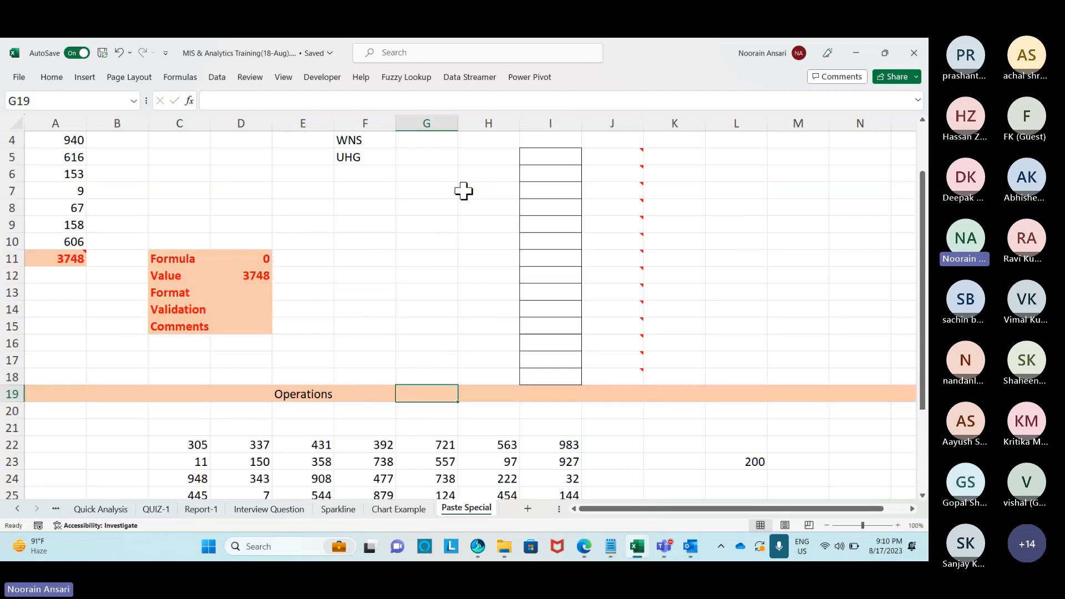
pyautogui.scroll(1, 463, 191)
pyautogui.click(560, 209)
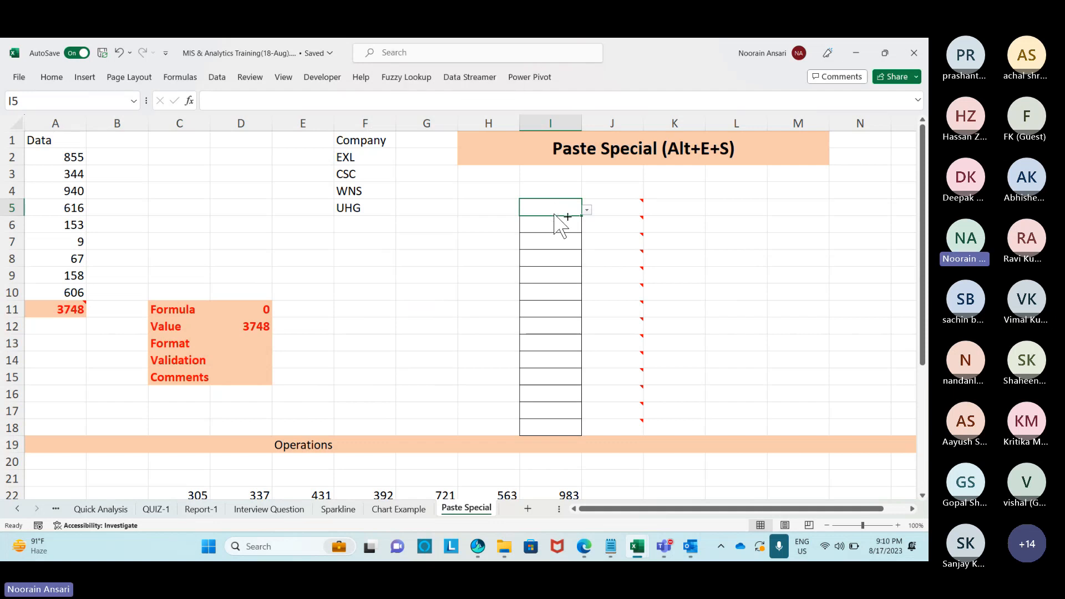
pyautogui.hotkey('ctrl', 'c')
pyautogui.hotkey('alt', 'e')
pyautogui.press('s')
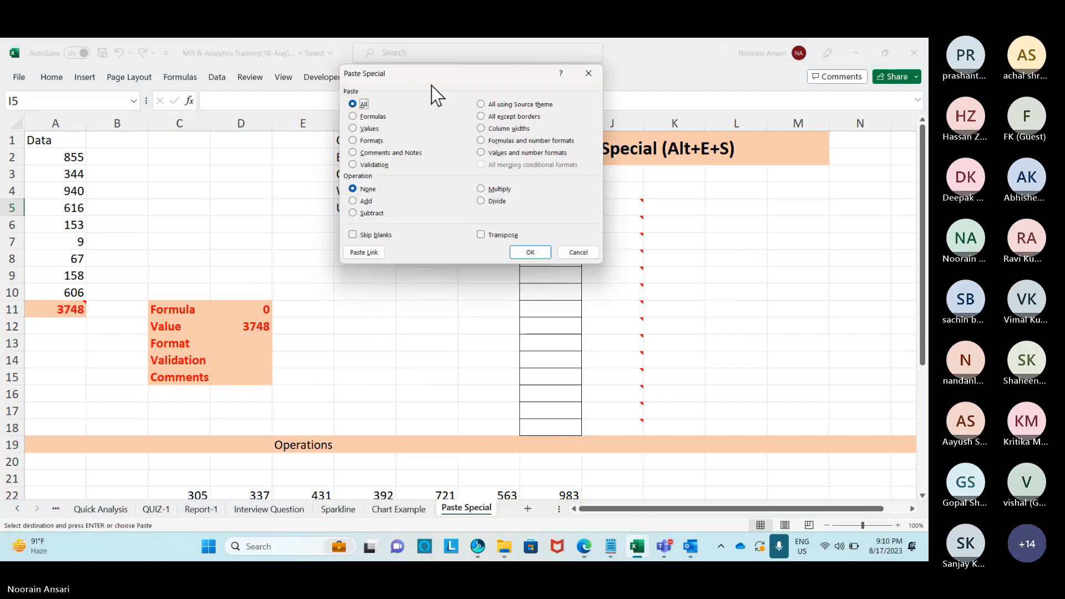
pyautogui.moveTo(431, 84); pyautogui.dragTo(492, 133)
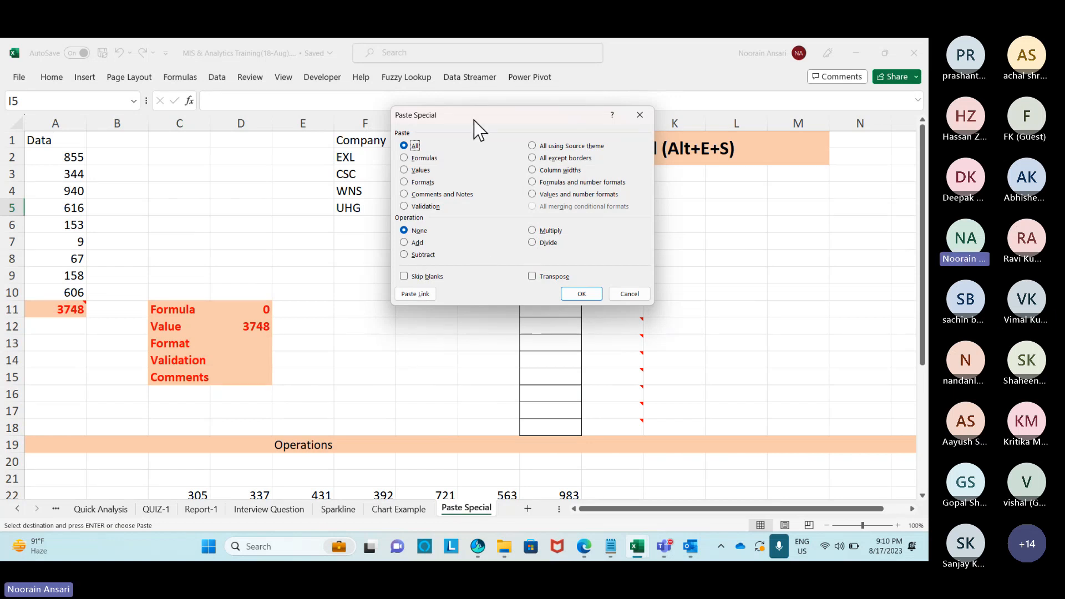
pyautogui.click(630, 294)
# Paste the Paste Special dialog picture at L4, positioned under the Paste Special heading.
pyautogui.click(743, 191)
pyautogui.hotkey('ctrl', 'v')
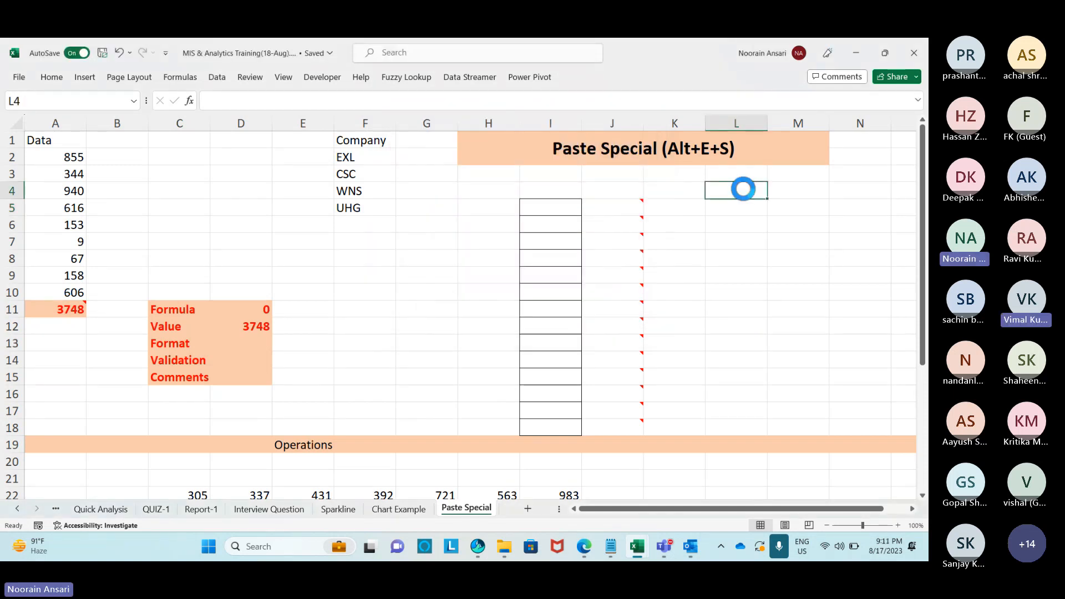
pyautogui.moveTo(733, 190); pyautogui.dragTo(690, 204)
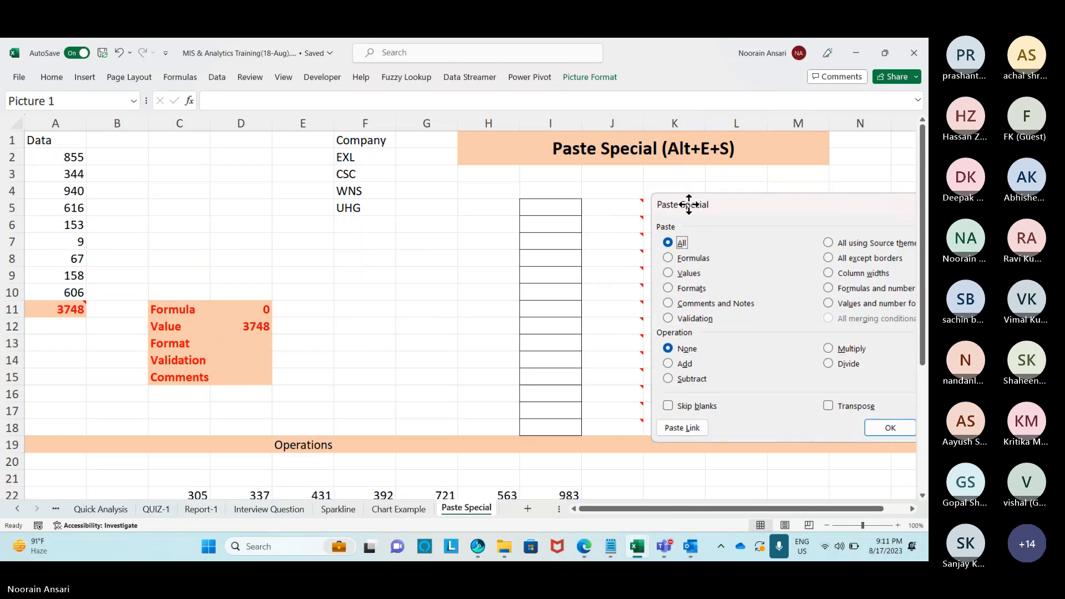
pyautogui.click(682, 178)
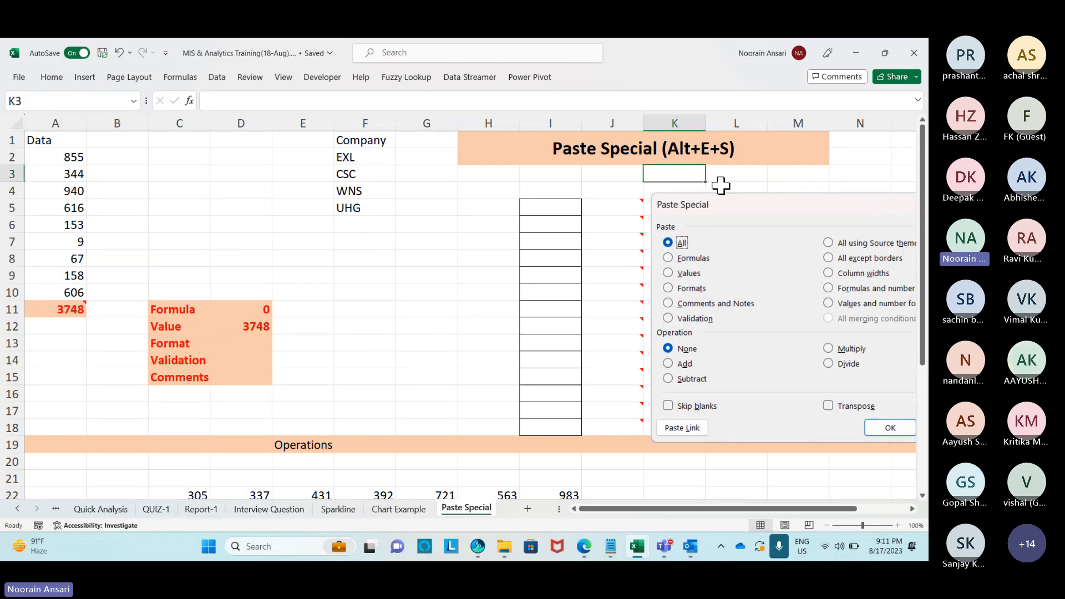
pyautogui.scroll(-7, 707, 221)
pyautogui.scroll(1, 688, 230)
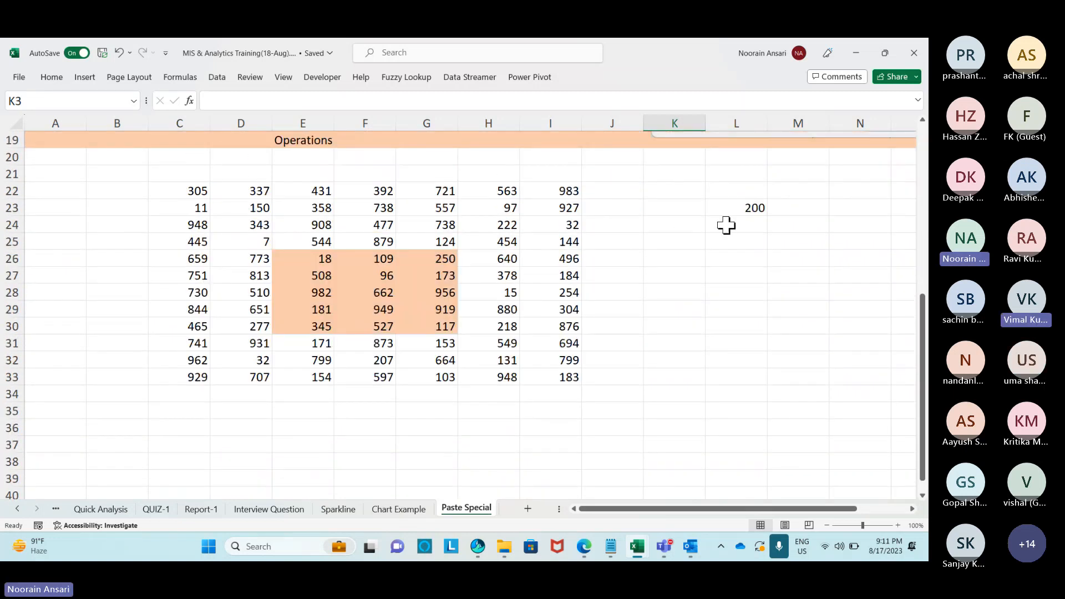
# Add the 200 from L23 to every value in E26:G30 with Paste Special Add.
pyautogui.click(749, 211)
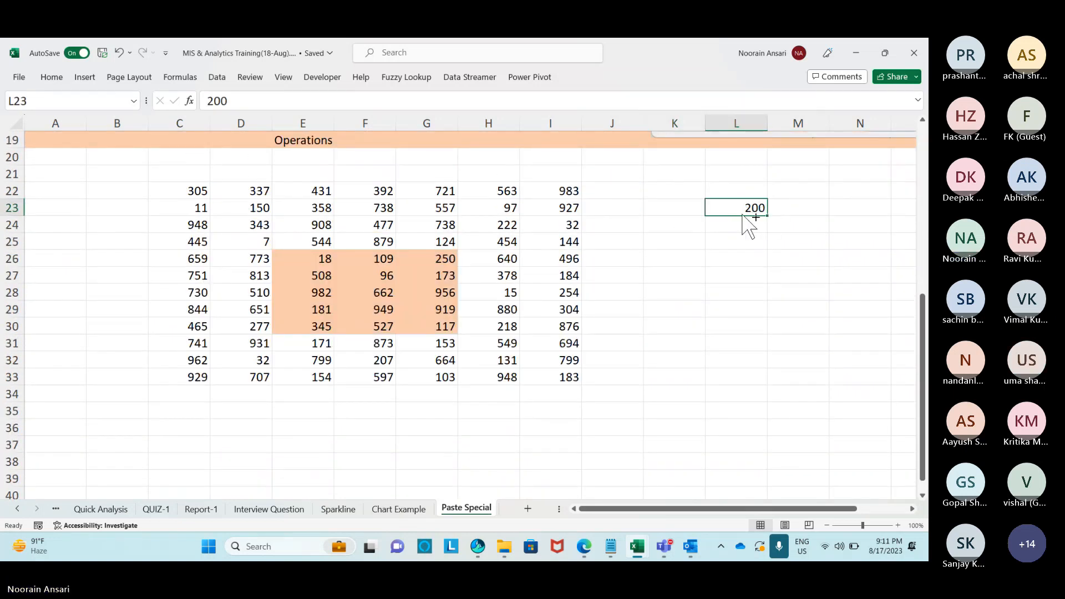
pyautogui.hotkey('ctrl', 'c')
pyautogui.click(322, 261)
pyautogui.moveTo(339, 268); pyautogui.dragTo(417, 321)
pyautogui.hotkey('ctrl', 'alt', 'v')
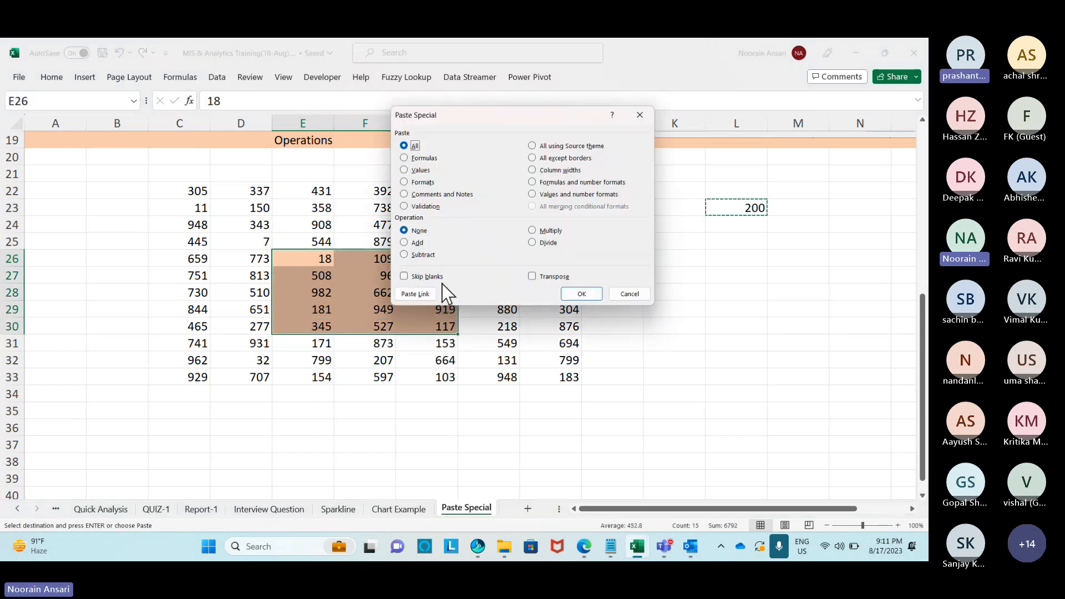
pyautogui.click(411, 242)
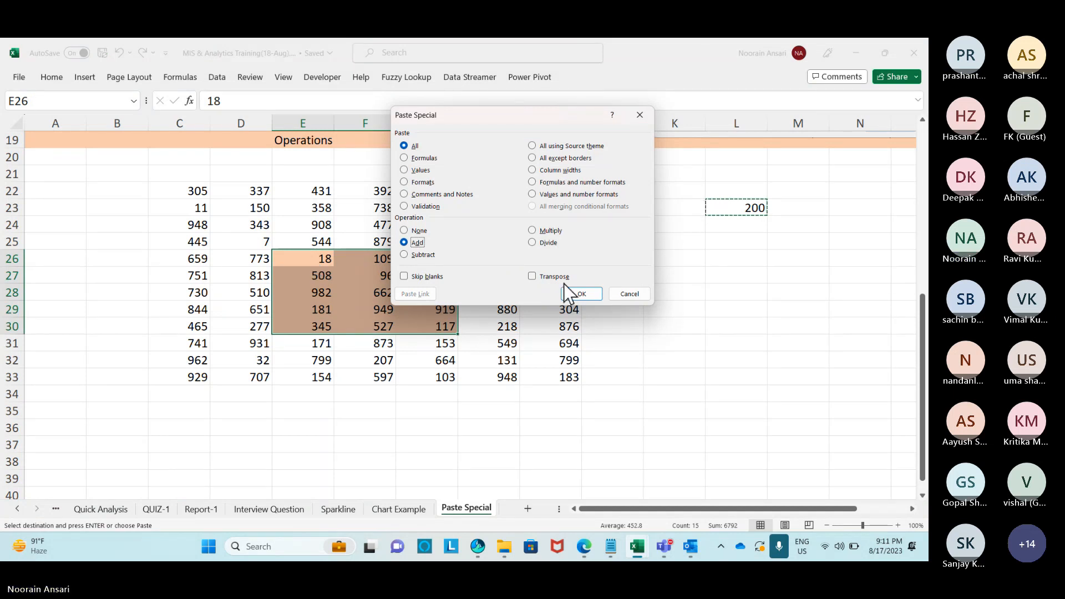
pyautogui.click(577, 292)
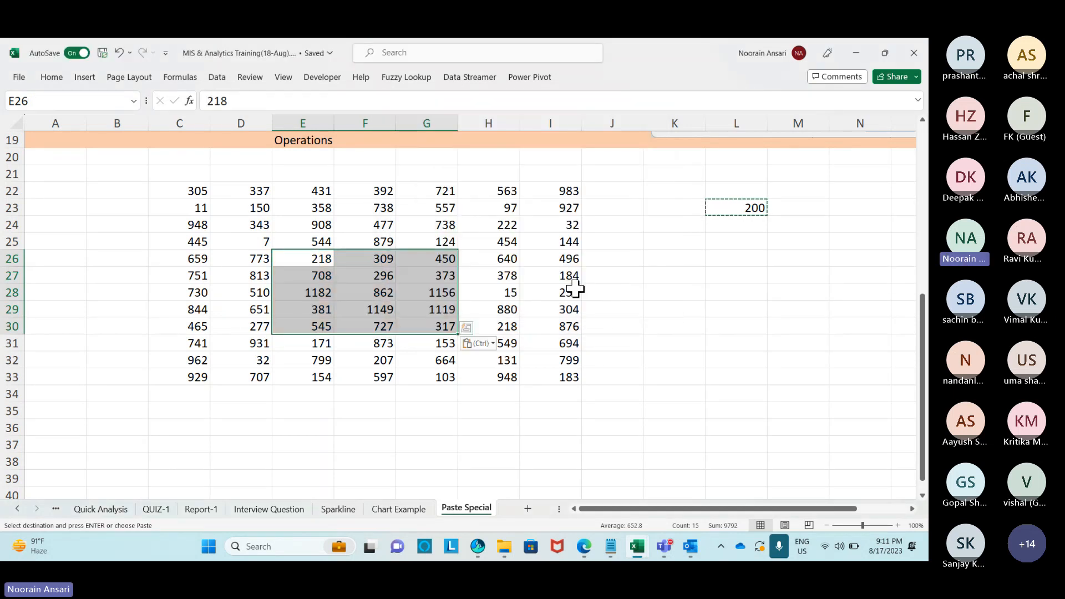
# Subtract 200 from E26:G30 with Paste Special Subtract, restoring the original values.
pyautogui.hotkey('alt', 'e')
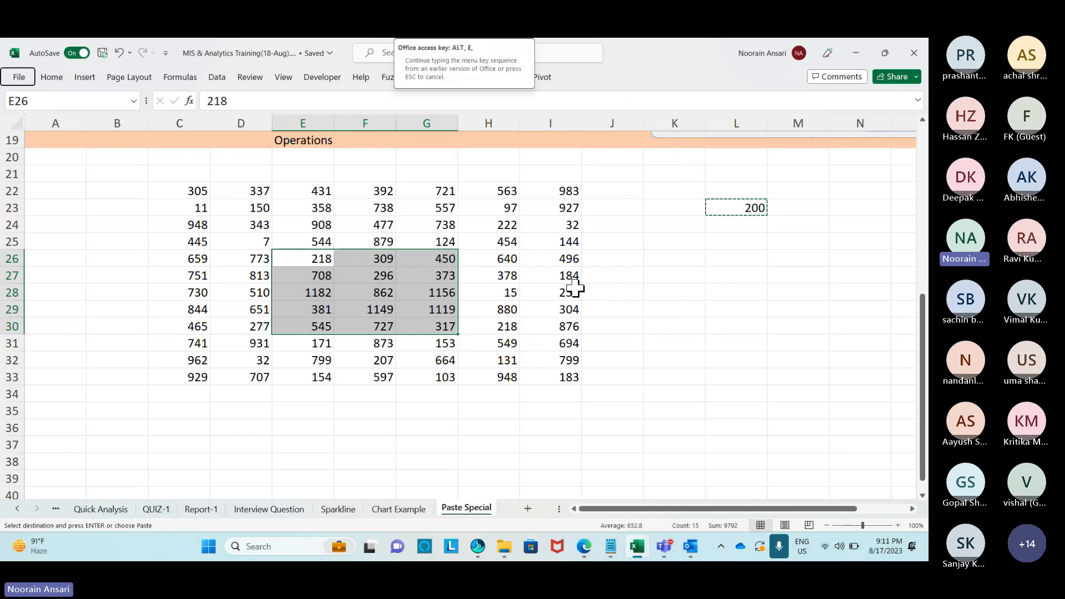
pyautogui.press('s')
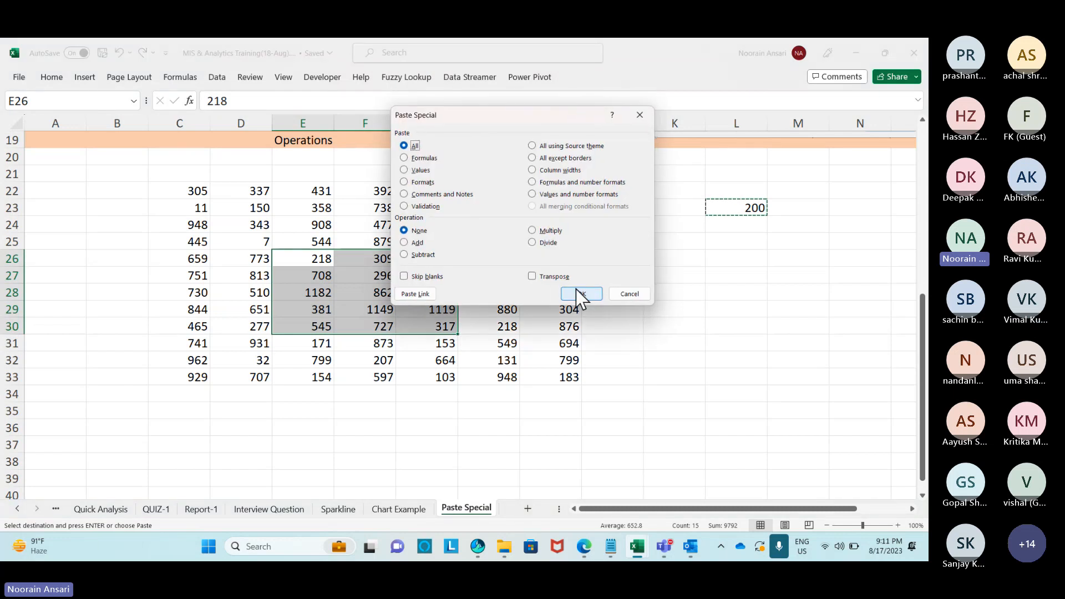
pyautogui.click(404, 255)
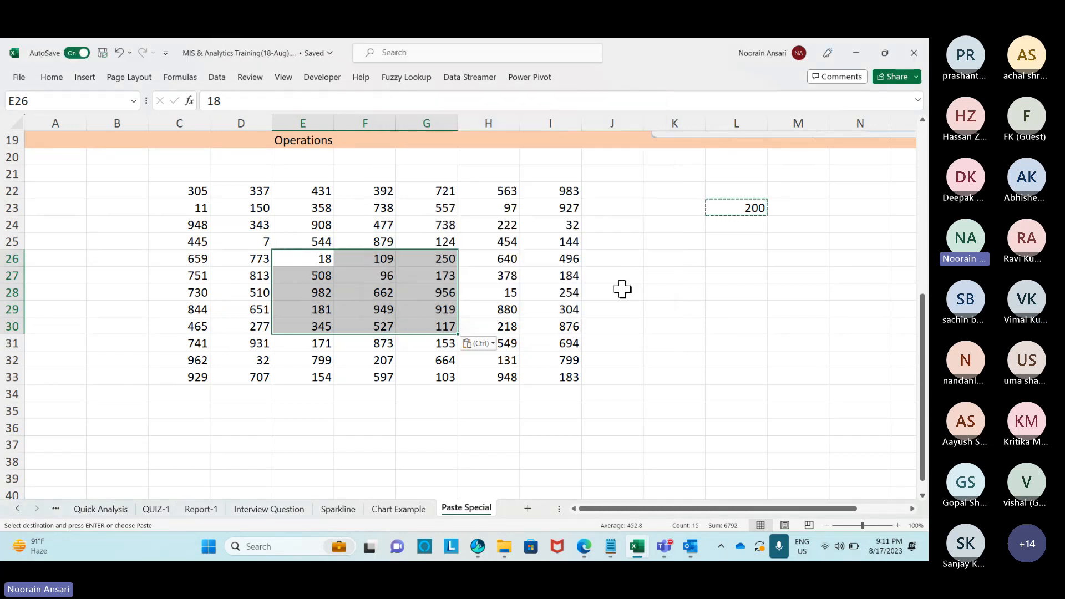
pyautogui.click(572, 295)
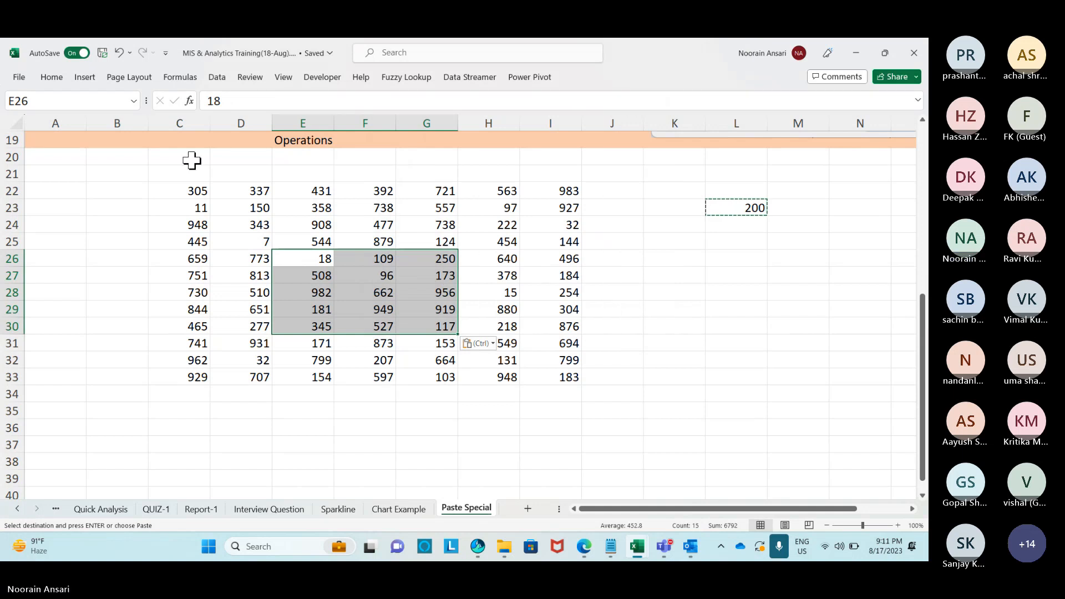
pyautogui.click(52, 78)
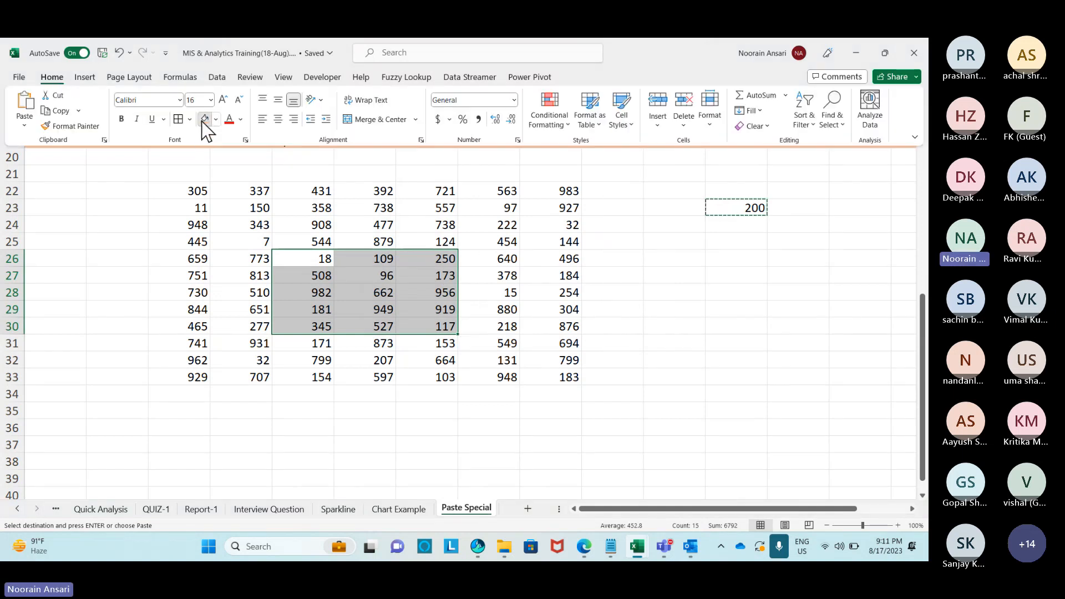
# Re-apply orange fill to E26:G30 and label K23:K26 Add, Multi, Div, Substract.
pyautogui.click(204, 118)
pyautogui.click(687, 210)
pyautogui.write('Add')
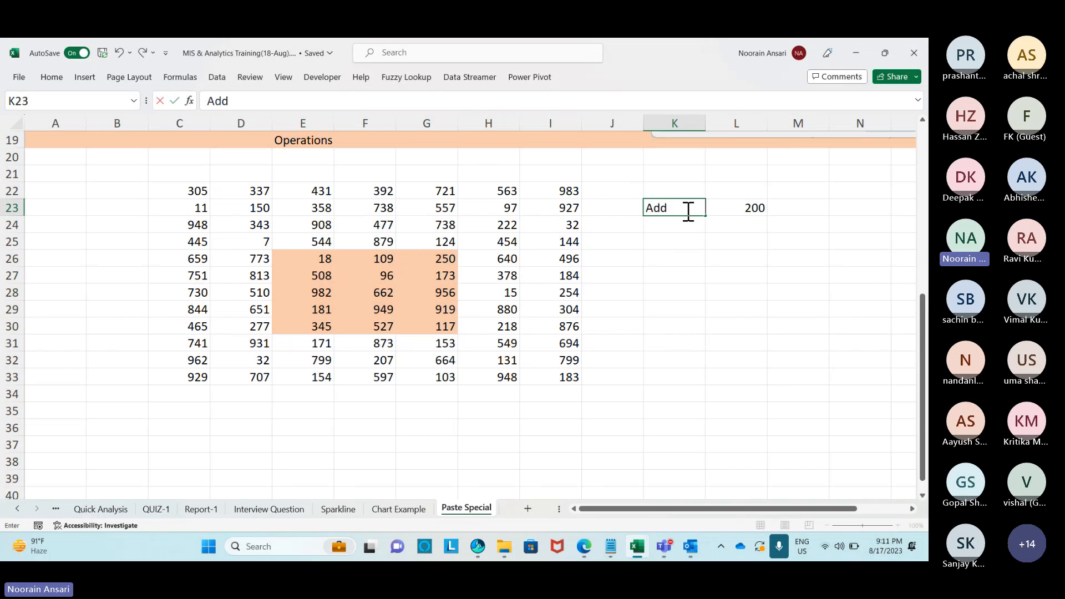
pyautogui.press('Return')
pyautogui.write('Multi')
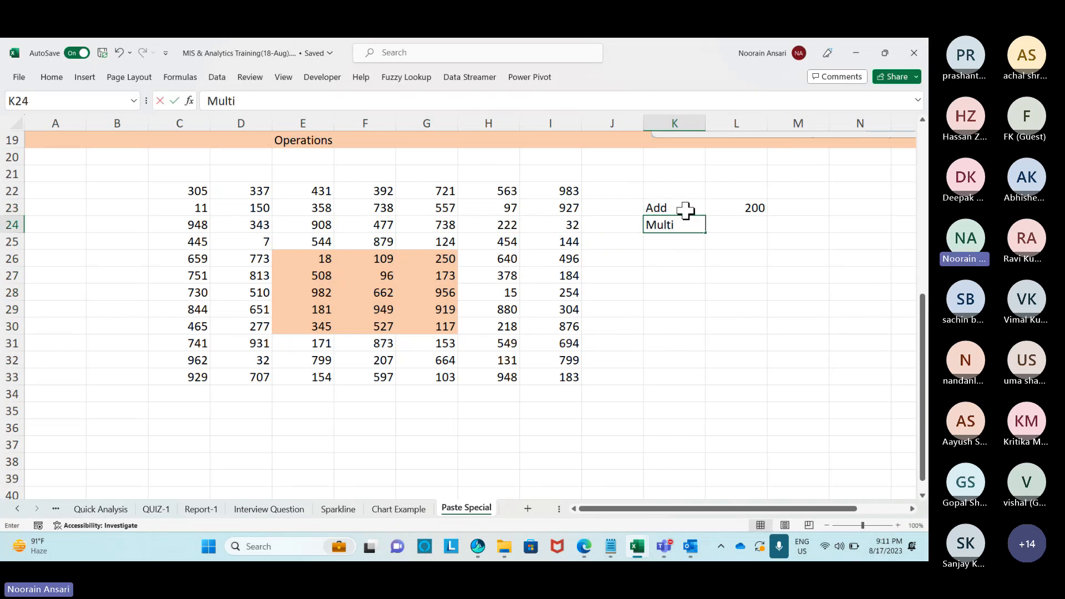
pyautogui.press('Return')
pyautogui.write('Div')
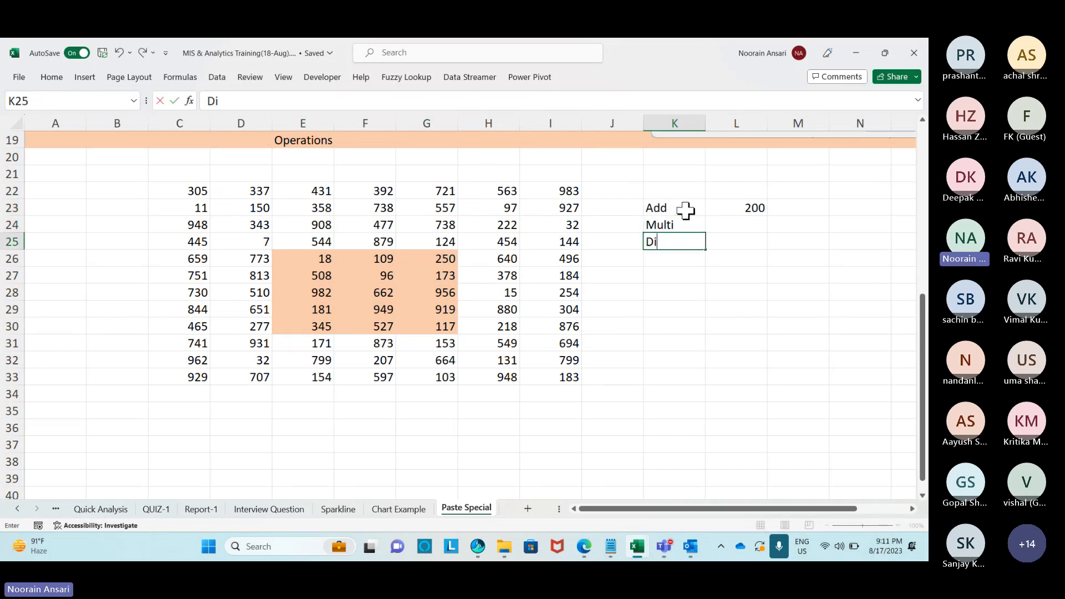
pyautogui.press('Return')
pyautogui.write('Subs')
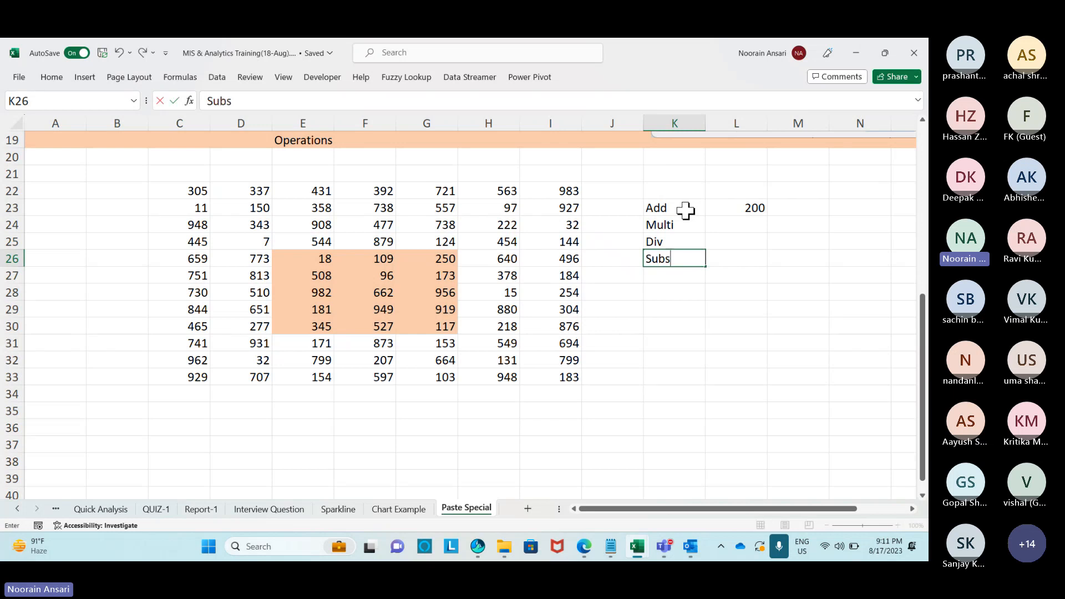
pyautogui.write('ctr')
pyautogui.press('BackSpace')
pyautogui.press('BackSpace')
pyautogui.write('ra')
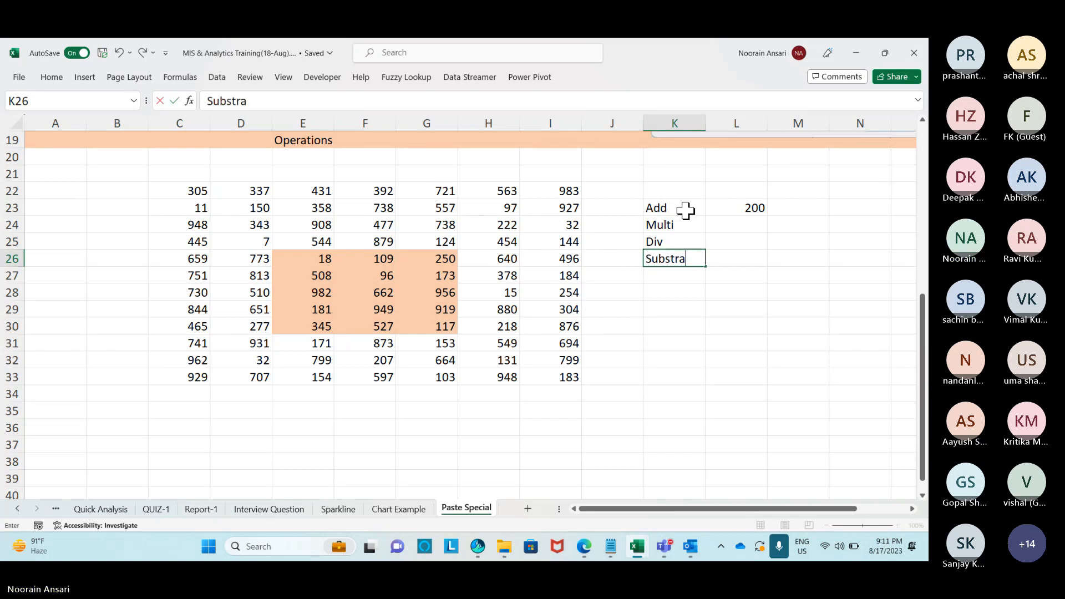
pyautogui.write('ct')
pyautogui.press('Return')
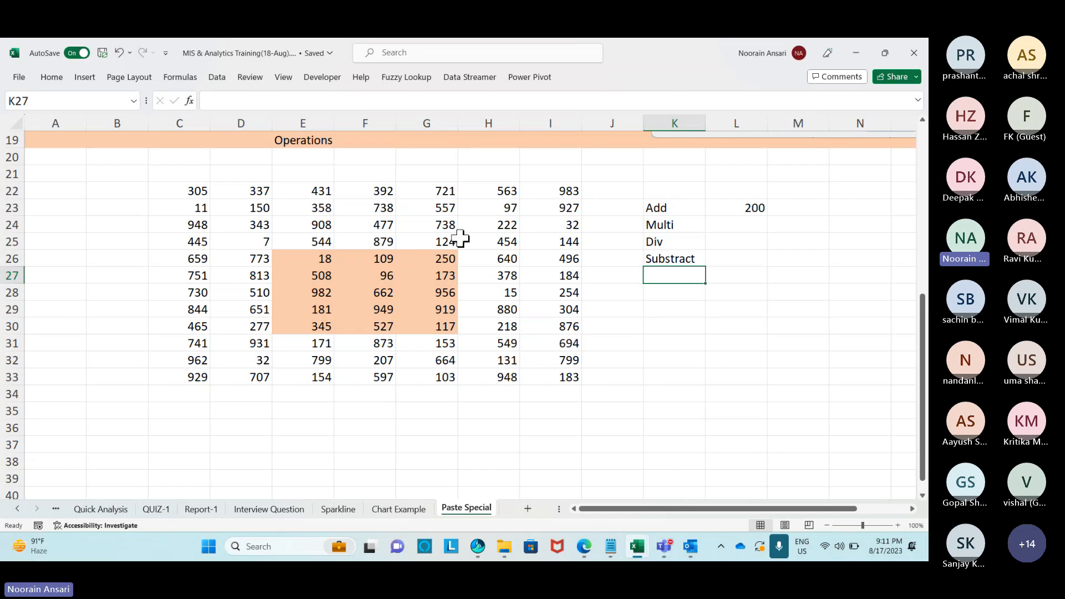
# Reselect the block E26:G30.
pyautogui.scroll(-2, 207, 275)
pyautogui.scroll(2, 210, 275)
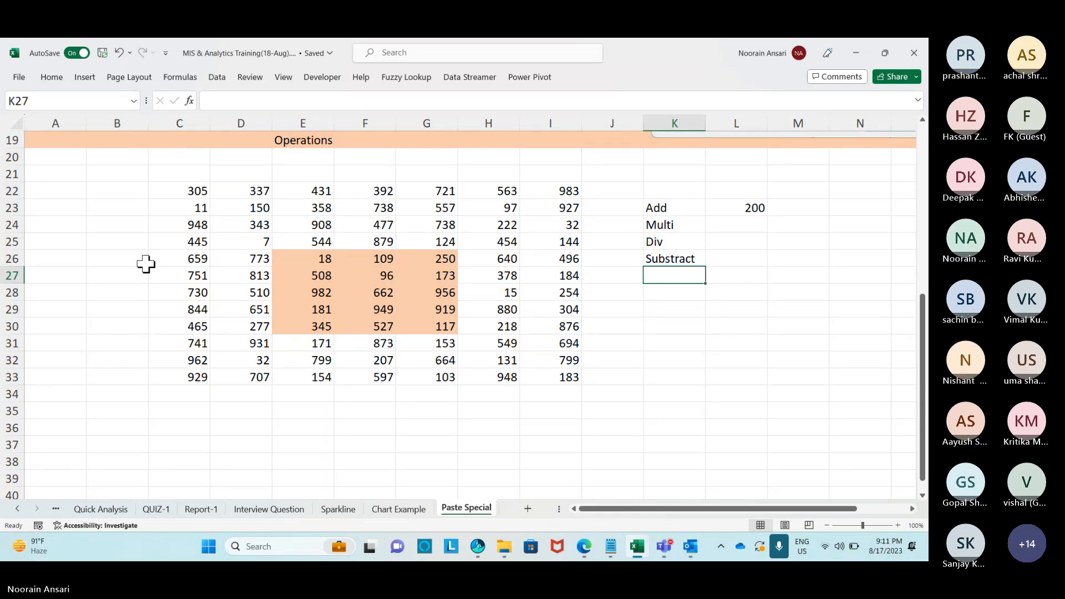
pyautogui.moveTo(304, 258); pyautogui.dragTo(435, 327)
# Add the 200 from L23 to E26:G30 via Paste Special Add, then insert a new sheet.
pyautogui.click(757, 206)
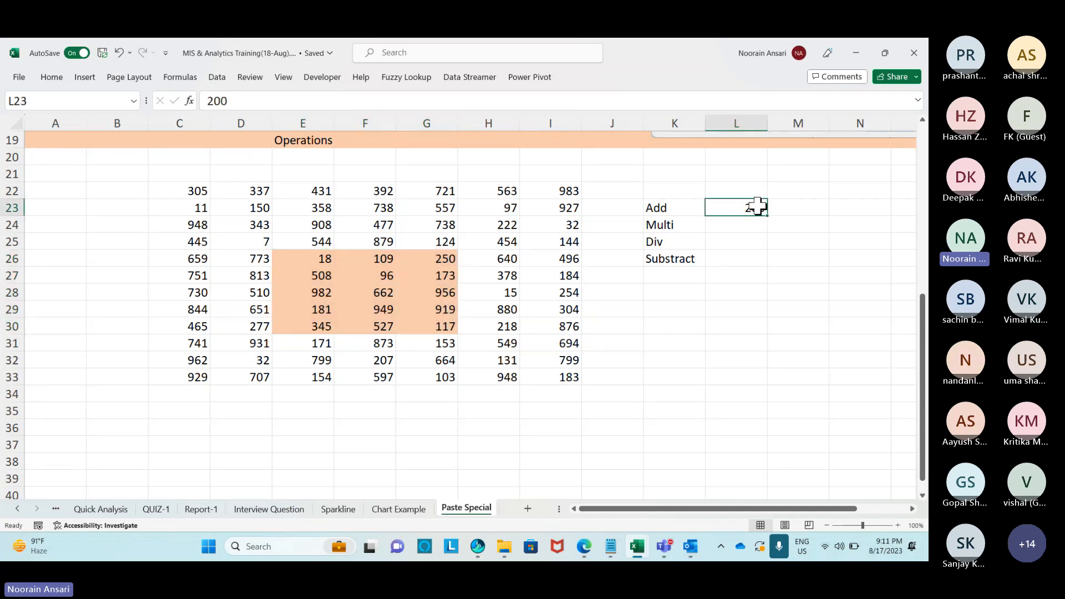
pyautogui.hotkey('ctrl', 'c')
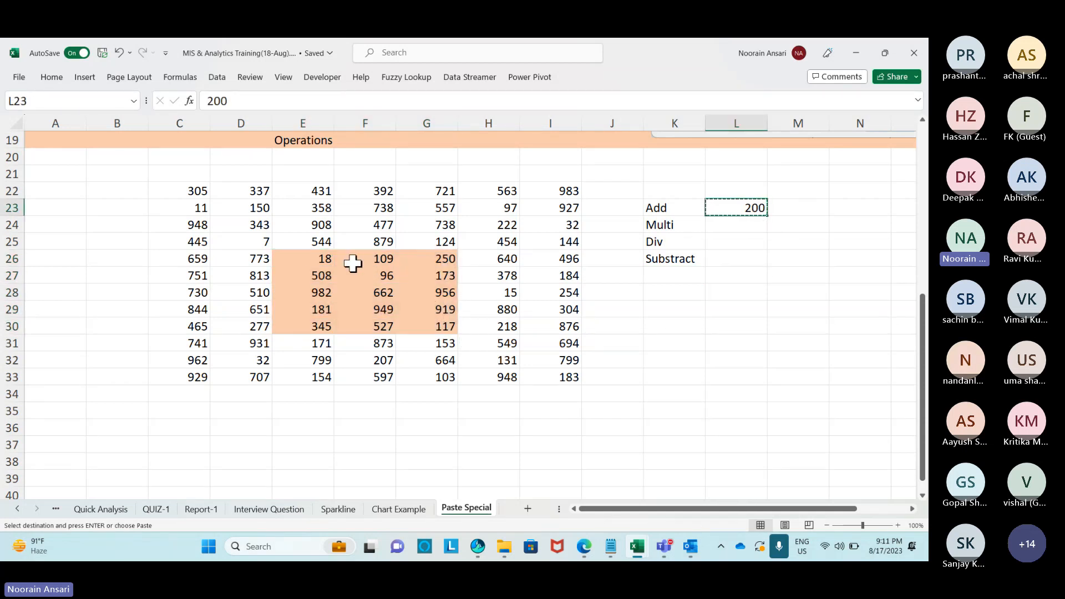
pyautogui.moveTo(328, 260); pyautogui.dragTo(431, 324)
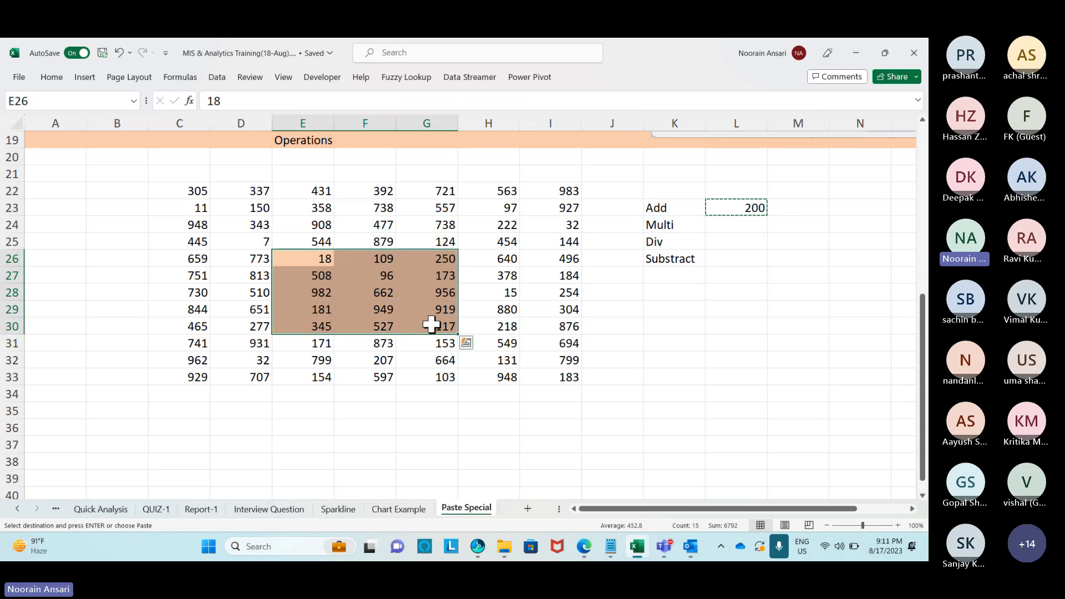
pyautogui.hotkey('ctrl', 'alt', 'v')
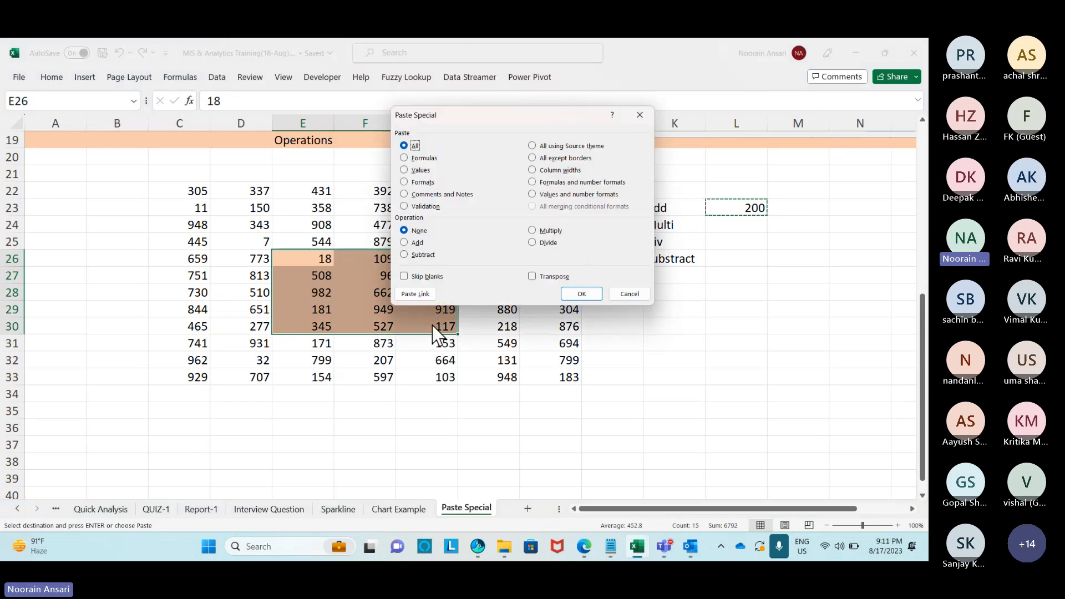
pyautogui.click(403, 242)
pyautogui.click(575, 290)
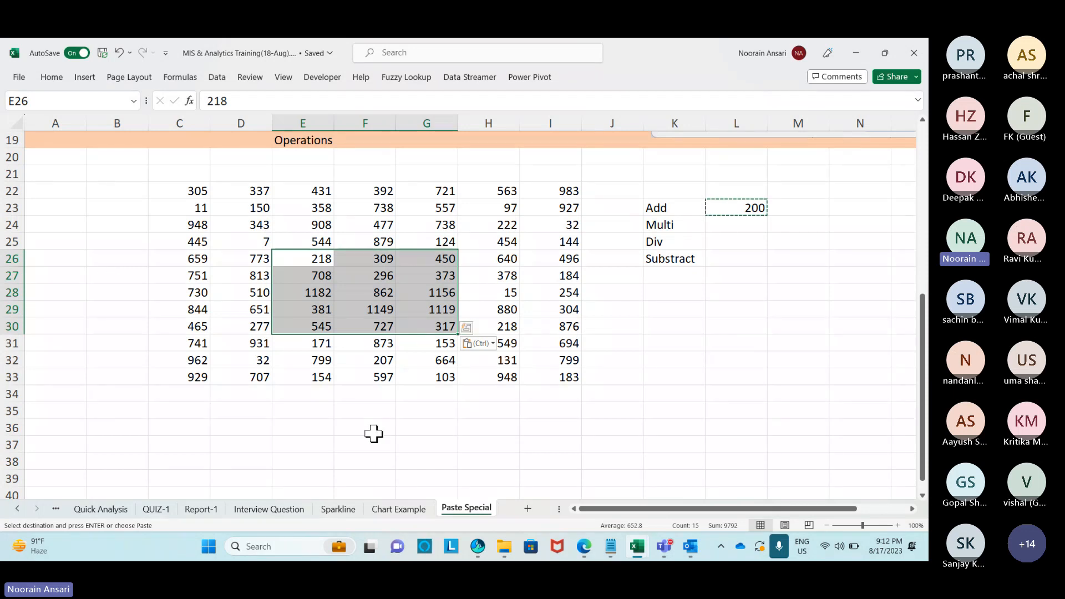
pyautogui.click(527, 509)
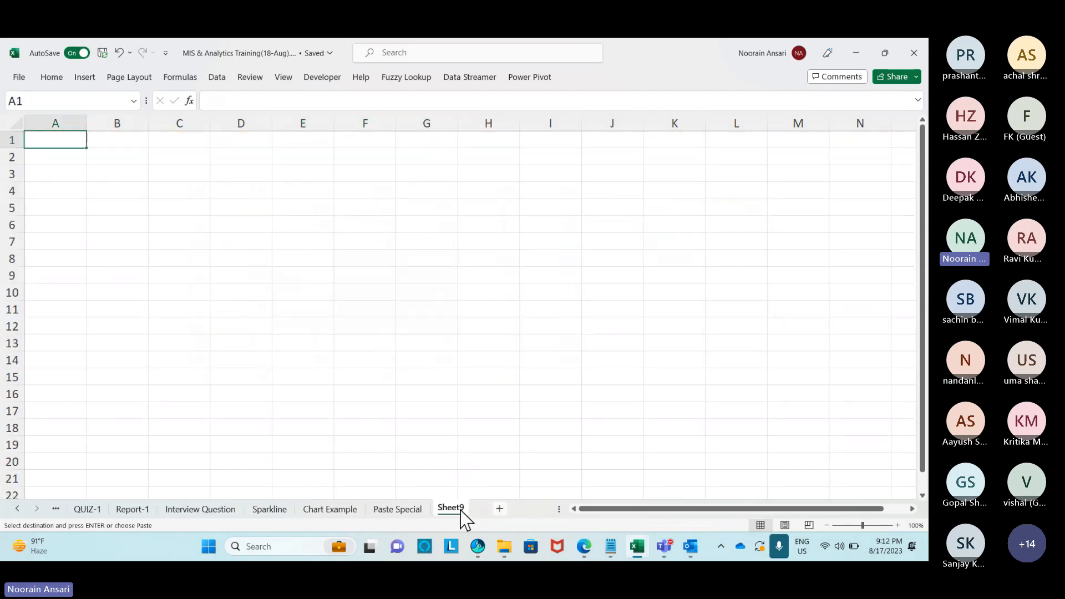
# Copy the Month list from Quick Analysis into Sheet9 and add a Sales header in B1.
pyautogui.click(17, 509)
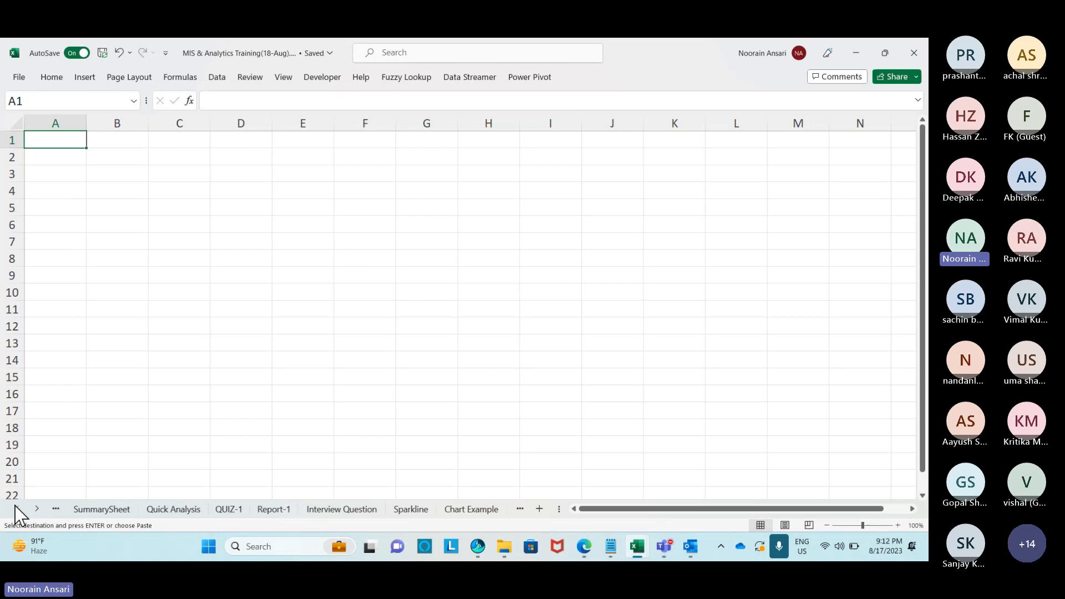
pyautogui.click(168, 509)
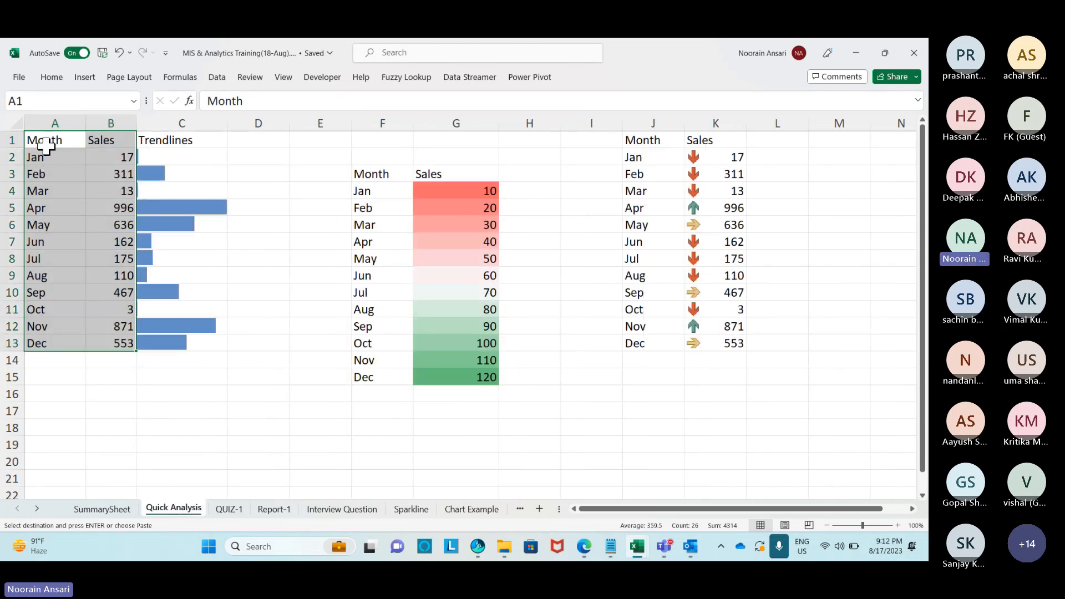
pyautogui.moveTo(43, 140); pyautogui.dragTo(43, 340)
pyautogui.hotkey('ctrl', 'c')
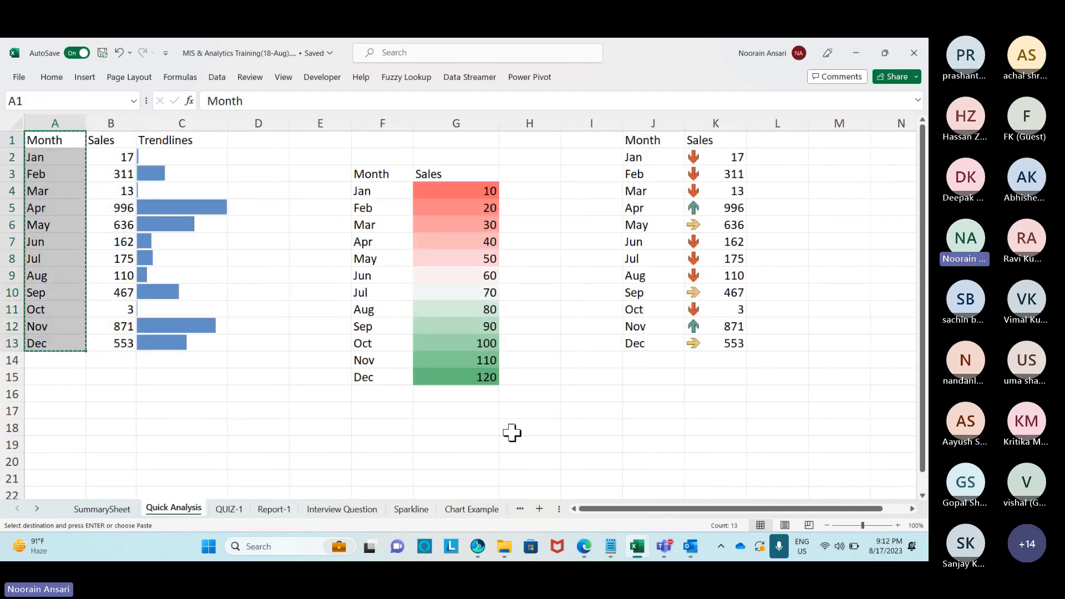
pyautogui.click(472, 509)
pyautogui.click(520, 509)
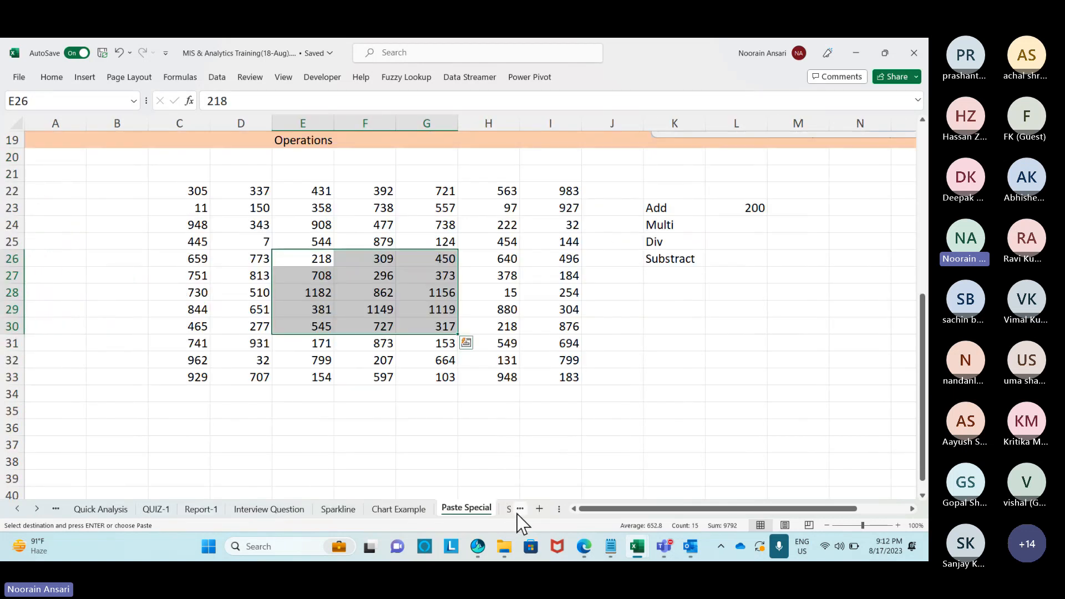
pyautogui.click(516, 509)
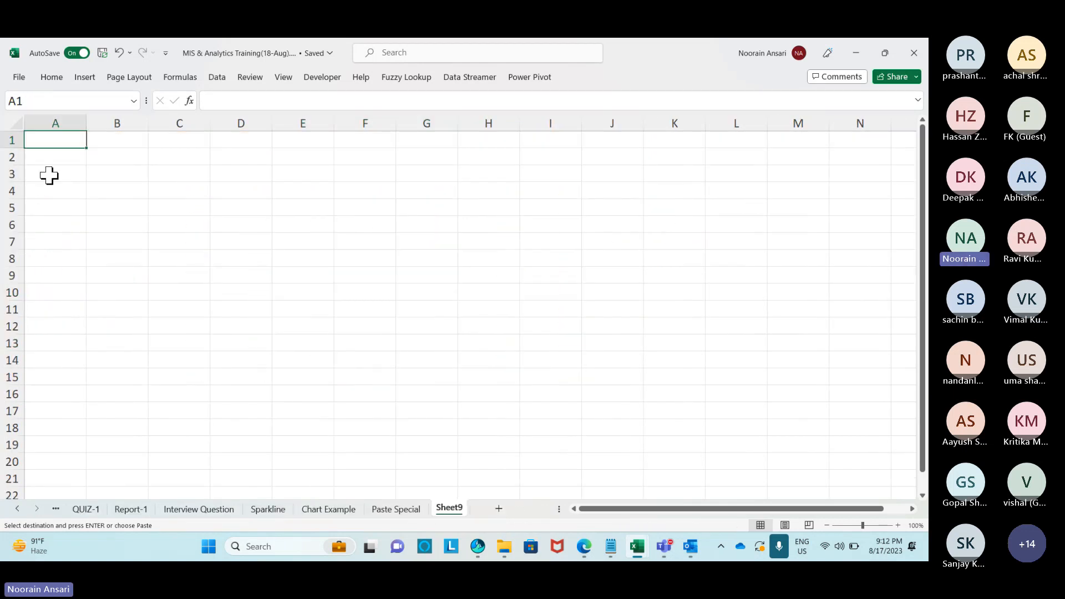
pyautogui.hotkey('ctrl', 'v')
pyautogui.click(110, 139)
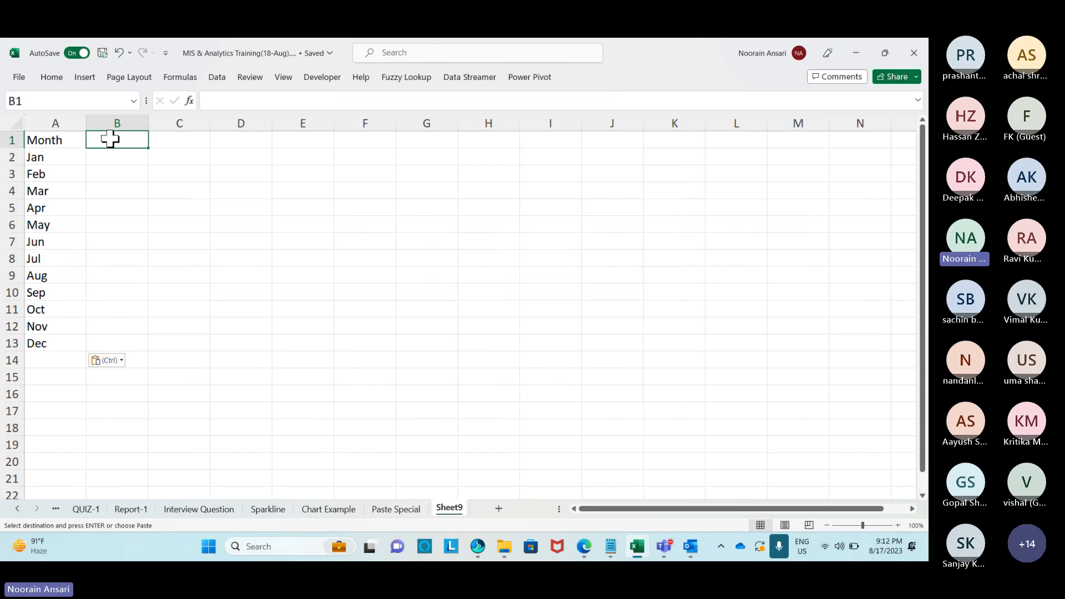
pyautogui.write('Sales')
pyautogui.press('Return')
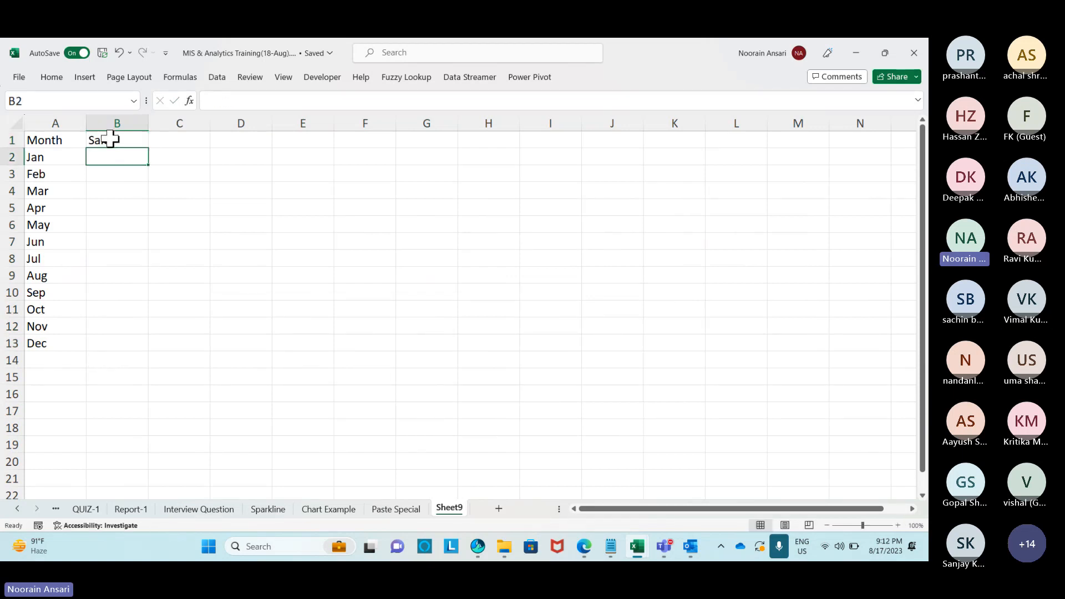
# Fill B2:B13 with the formula =RANDBETWEEN(1,100).
pyautogui.write('=ra')
pyautogui.press('Down')
pyautogui.press('Down')
pyautogui.press('Down')
pyautogui.press('Tab')
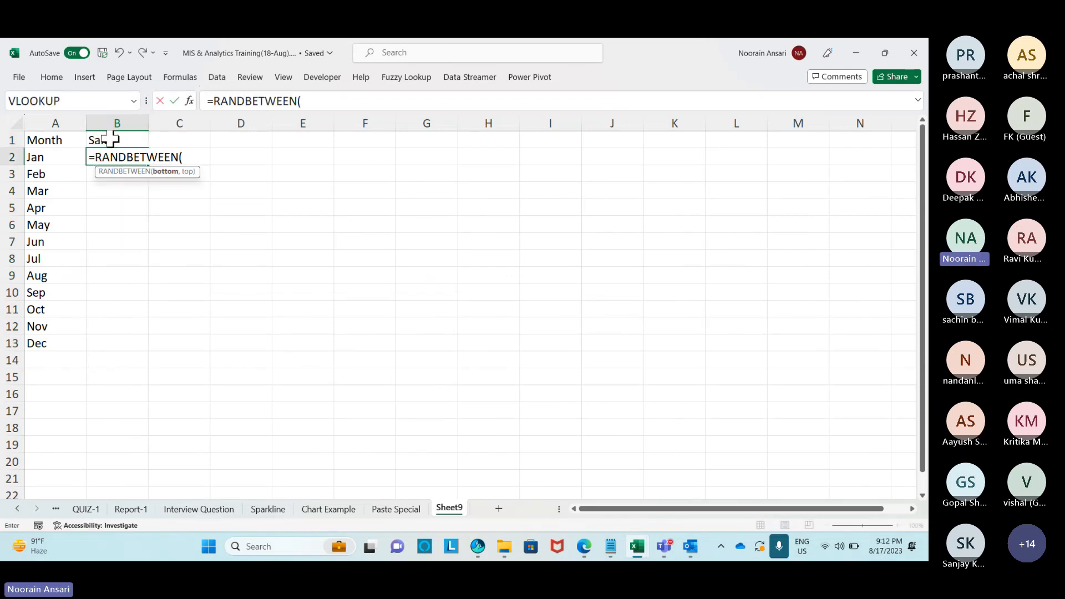
pyautogui.write('1,100')
pyautogui.press('Return')
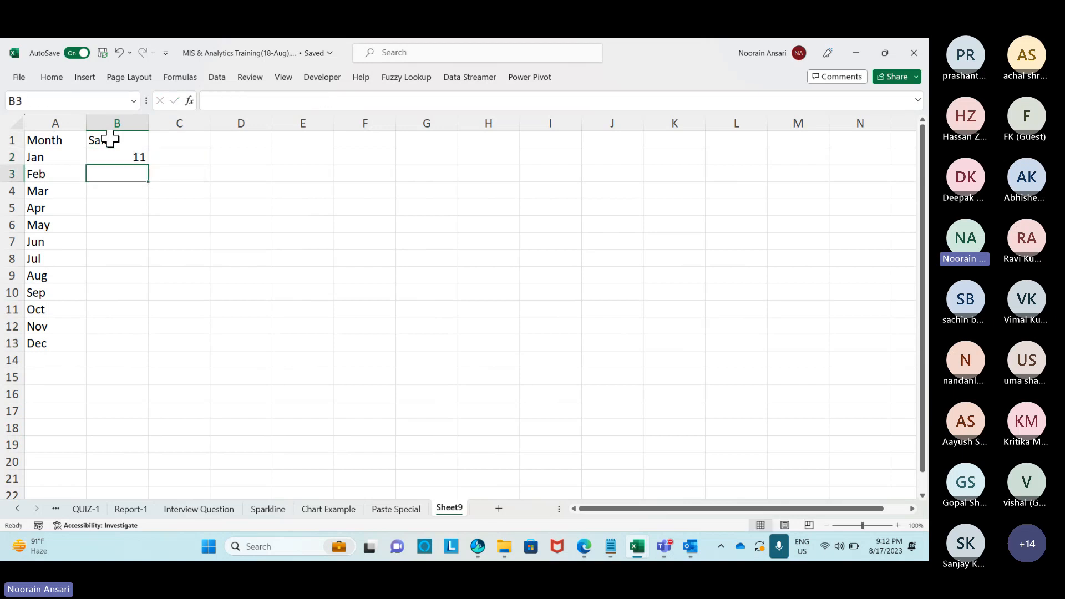
pyautogui.press('Left')
pyautogui.hotkey('ctrl', 'Down')
pyautogui.hotkey('ctrl', 'shift', 'Up')
pyautogui.press('Down')
pyautogui.press('Right')
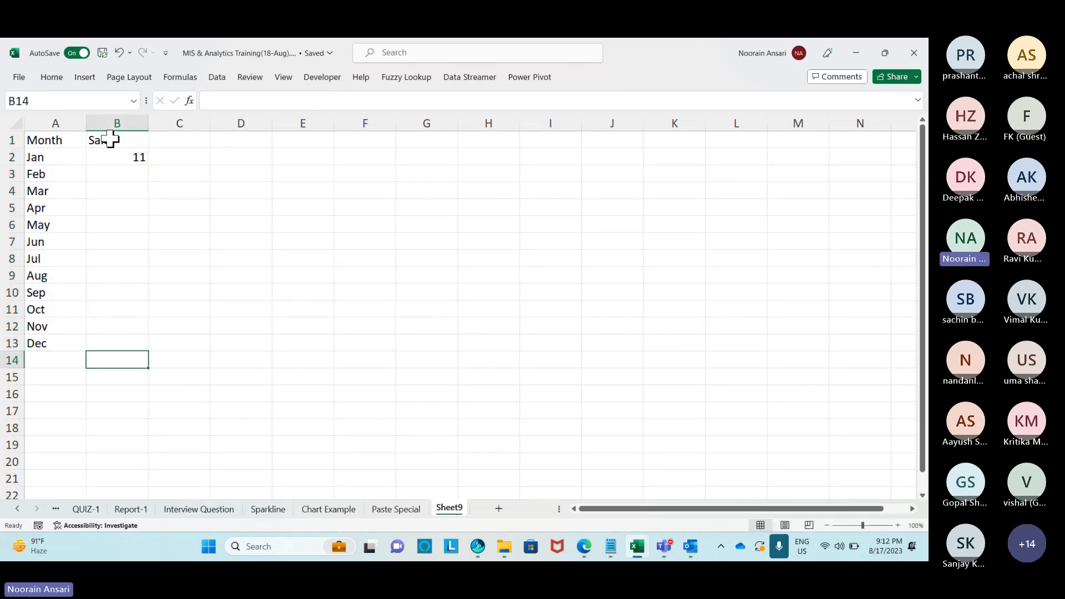
pyautogui.press('Up')
pyautogui.hotkey('ctrl', 'shift', 'Up')
pyautogui.hotkey('ctrl', 'd')
# Convert the sales figures B2:B13 to fixed values with Paste Special Values.
pyautogui.press('Down')
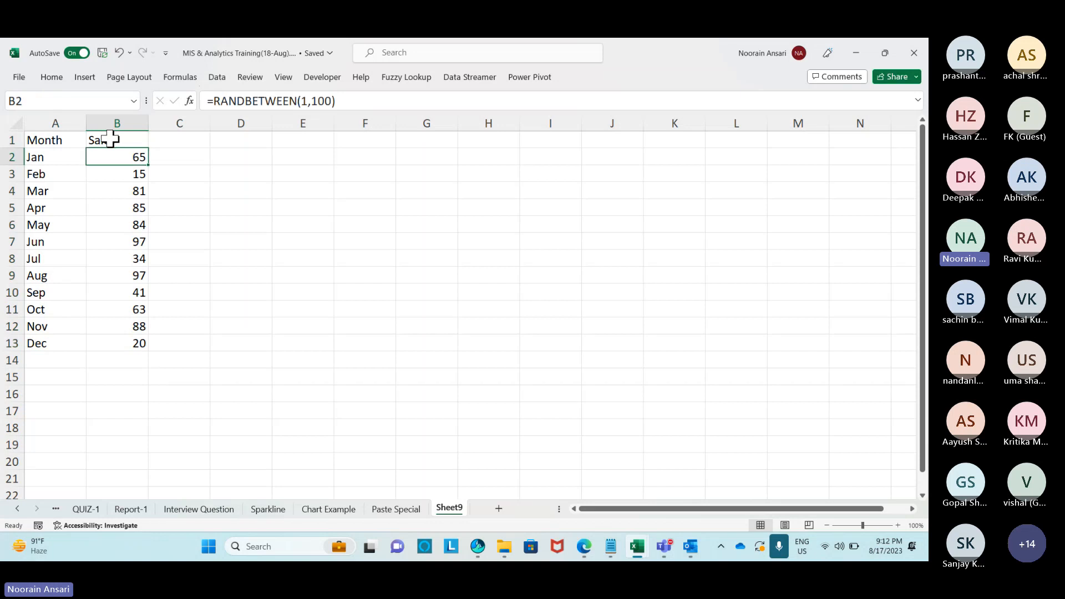
pyautogui.hotkey('ctrl', 'shift', 'Down')
pyautogui.hotkey('ctrl', 'c')
pyautogui.hotkey('ctrl', 'alt', 'v')
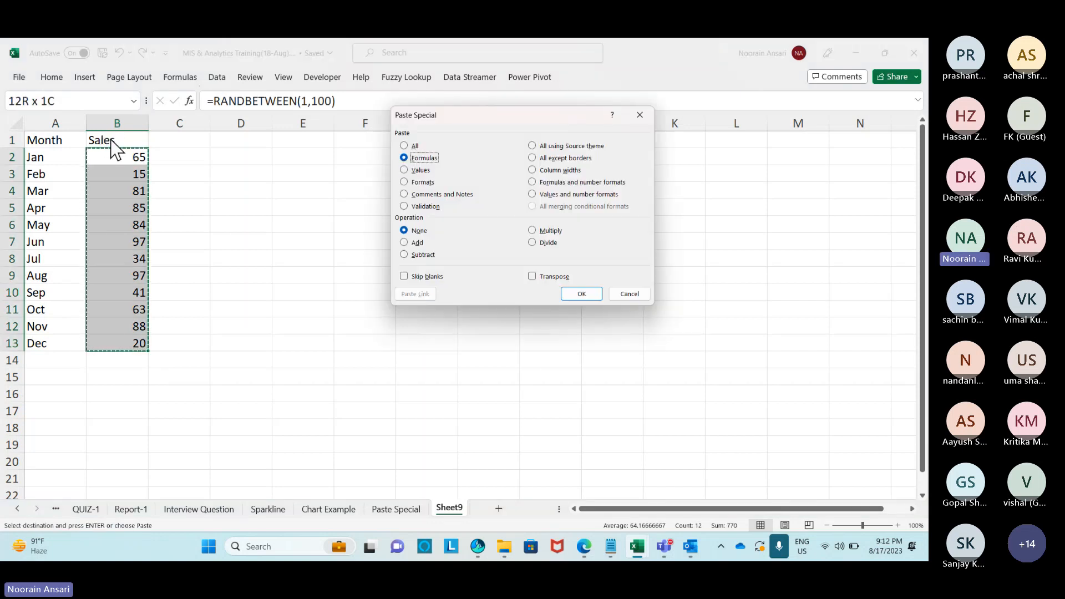
pyautogui.press('v')
pyautogui.press('Return')
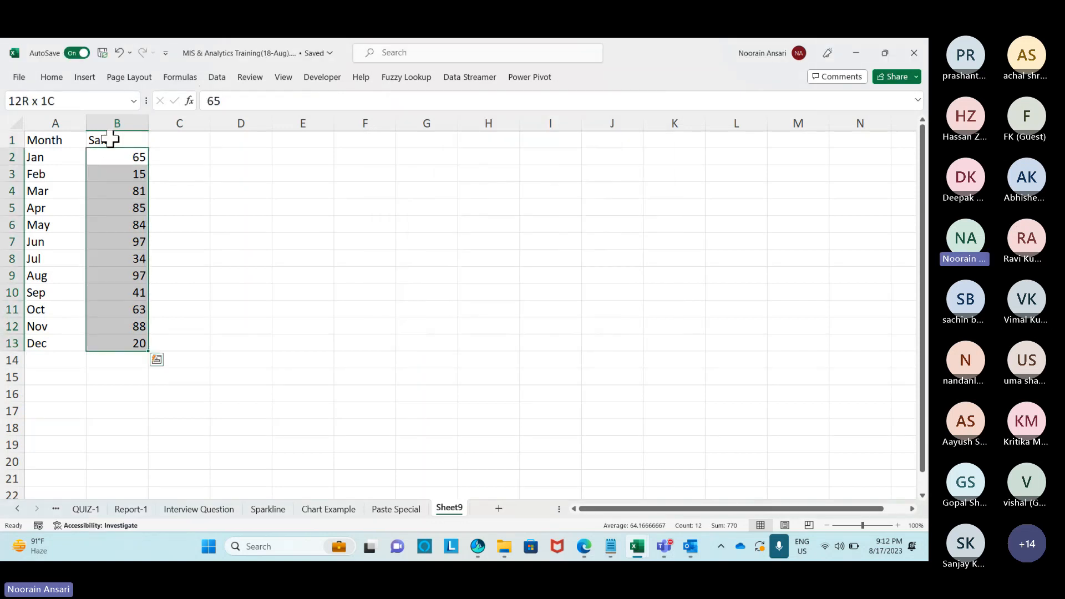
# Copy the Sales column into column C and title it Percentage.
pyautogui.hotkey('ctrl', 'shift', '5')
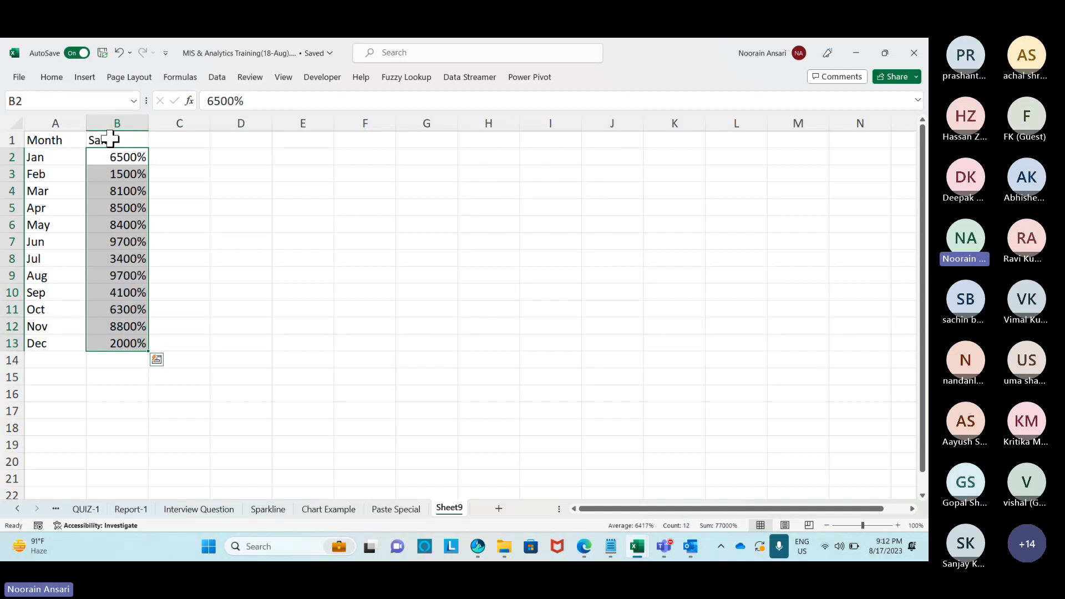
pyautogui.hotkey('ctrl', 'z')
pyautogui.click(110, 139)
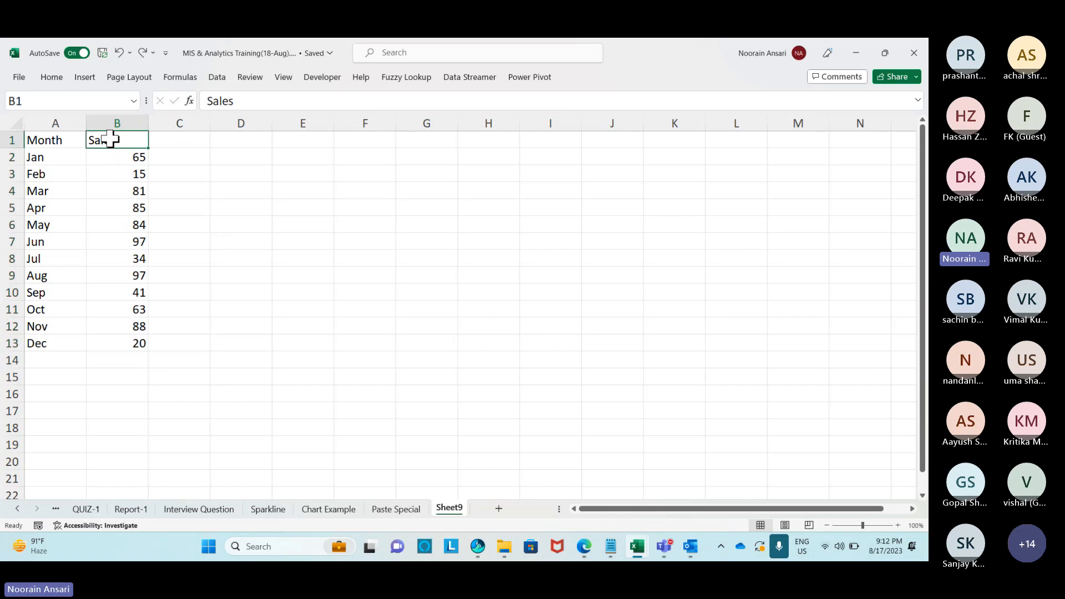
pyautogui.hotkey('ctrl', 'shift', 'Down')
pyautogui.hotkey('ctrl', 'c')
pyautogui.press('Right')
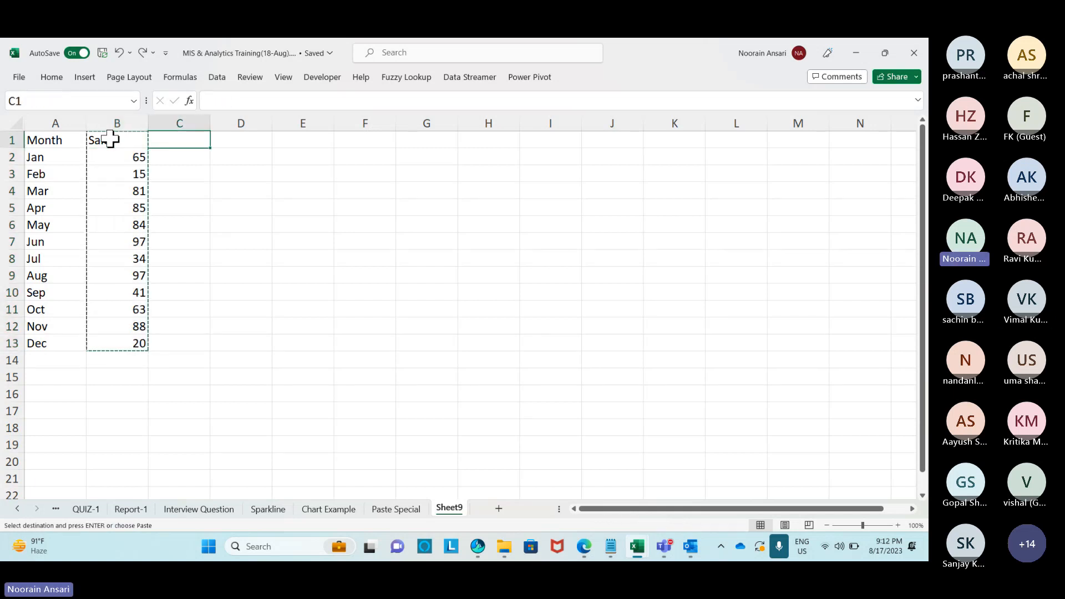
pyautogui.hotkey('ctrl', 'v')
pyautogui.write('Percent')
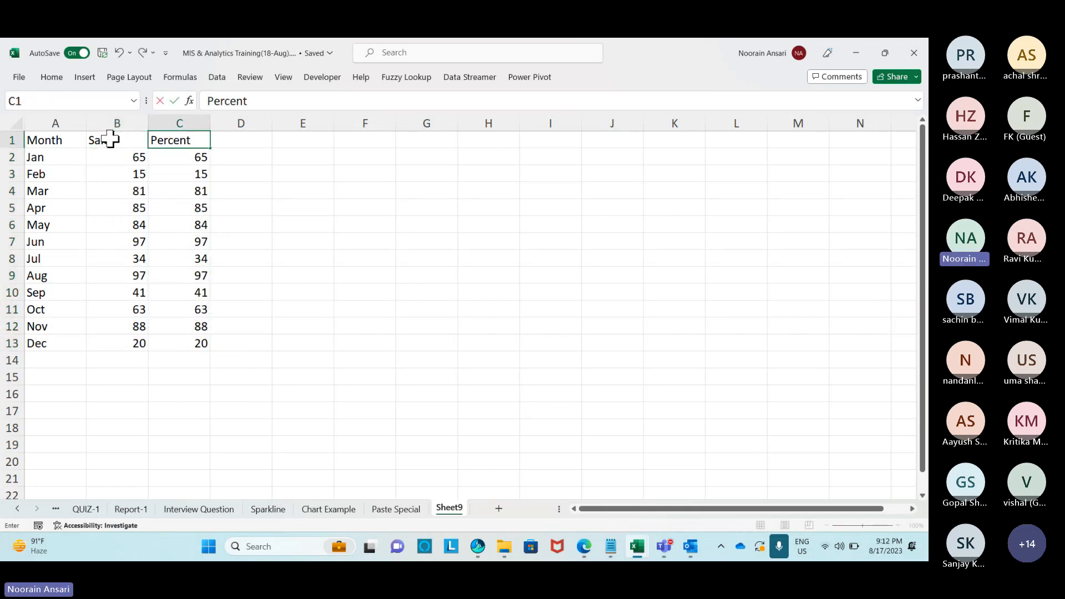
pyautogui.write('age')
pyautogui.press('Return')
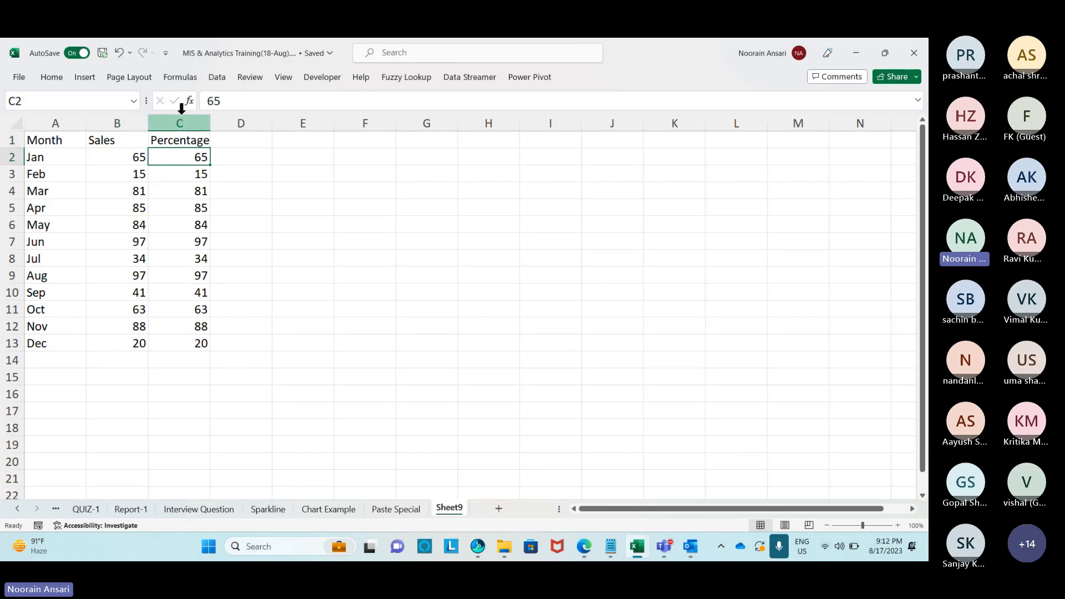
# Divide C2:C13 by the 100 in G2 using Paste Special Divide and apply Percent style.
pyautogui.click(407, 159)
pyautogui.write('100')
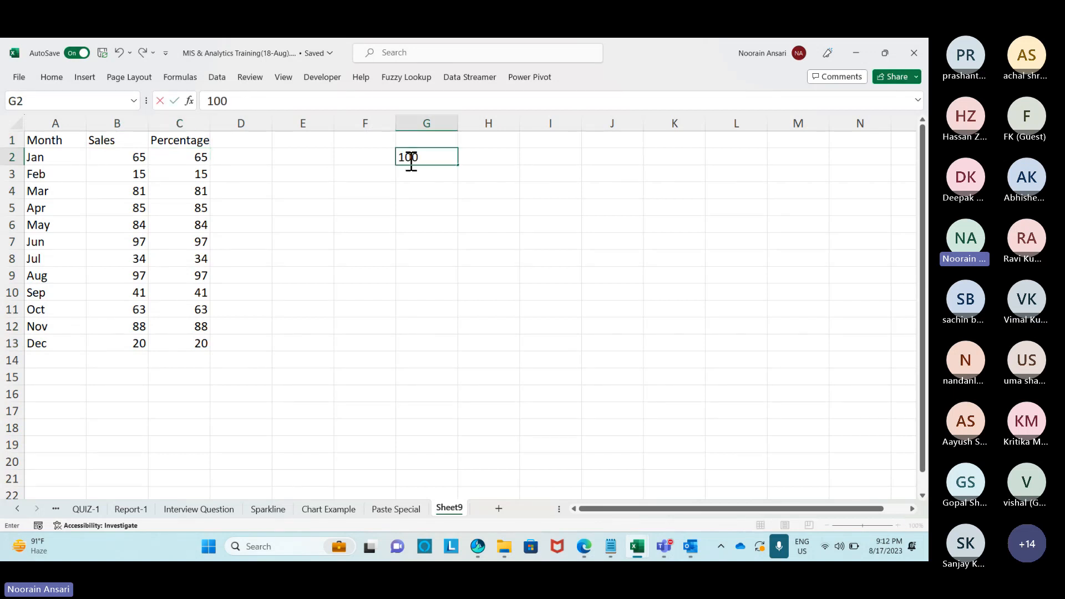
pyautogui.press('Return')
pyautogui.click(408, 160)
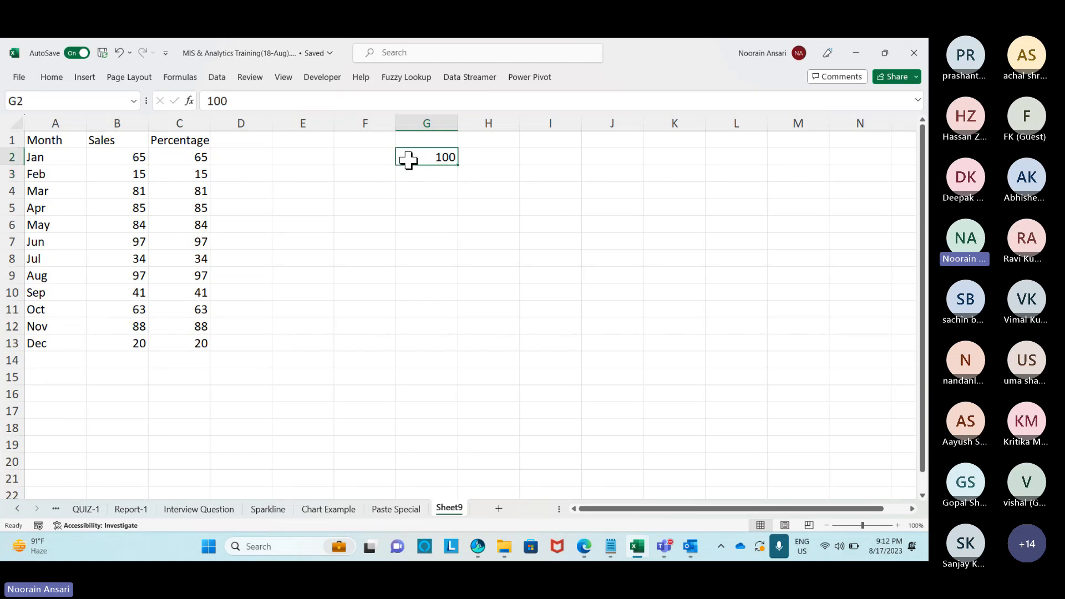
pyautogui.hotkey('ctrl', 'c')
pyautogui.press('Left')
pyautogui.press('Left')
pyautogui.press('Left')
pyautogui.press('Left')
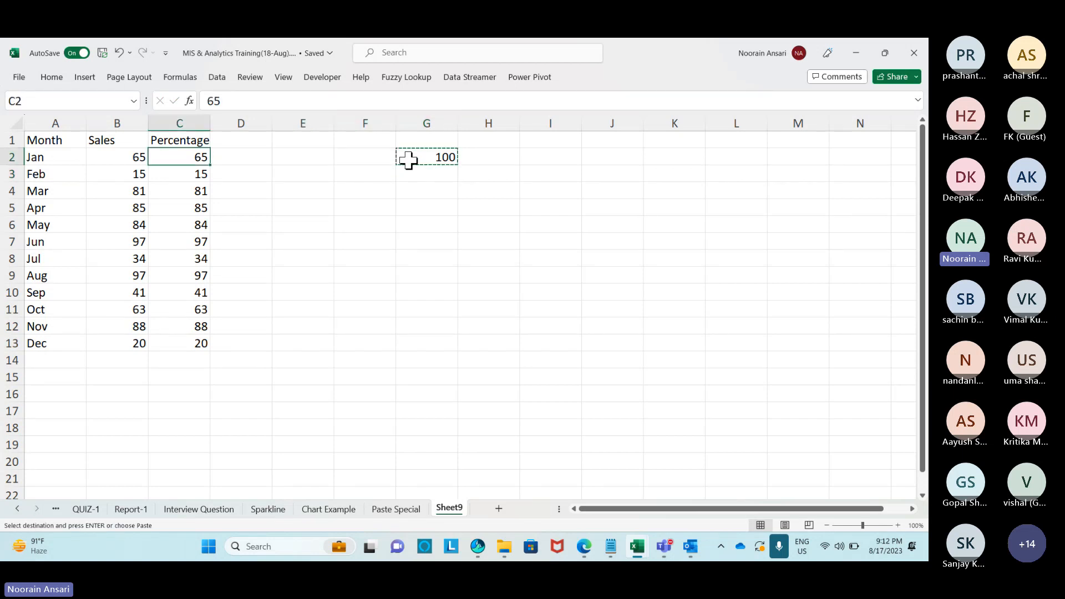
pyautogui.hotkey('ctrl', 'shift', 'Down')
pyautogui.hotkey('ctrl', 'alt', 'v')
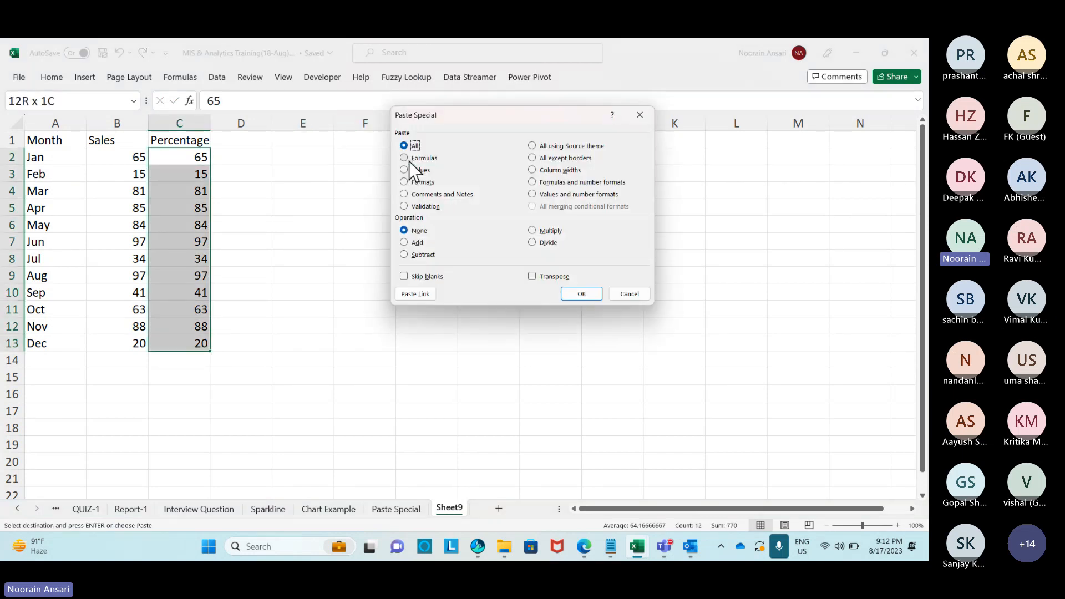
pyautogui.click(532, 243)
pyautogui.click(582, 293)
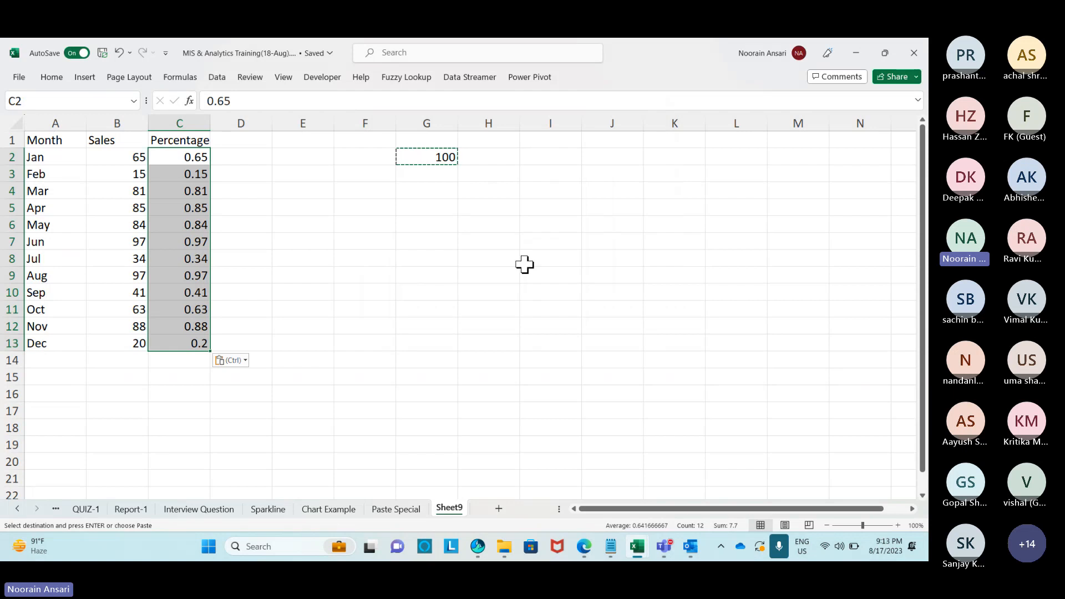
pyautogui.hotkey('ctrl', 'shift', '5')
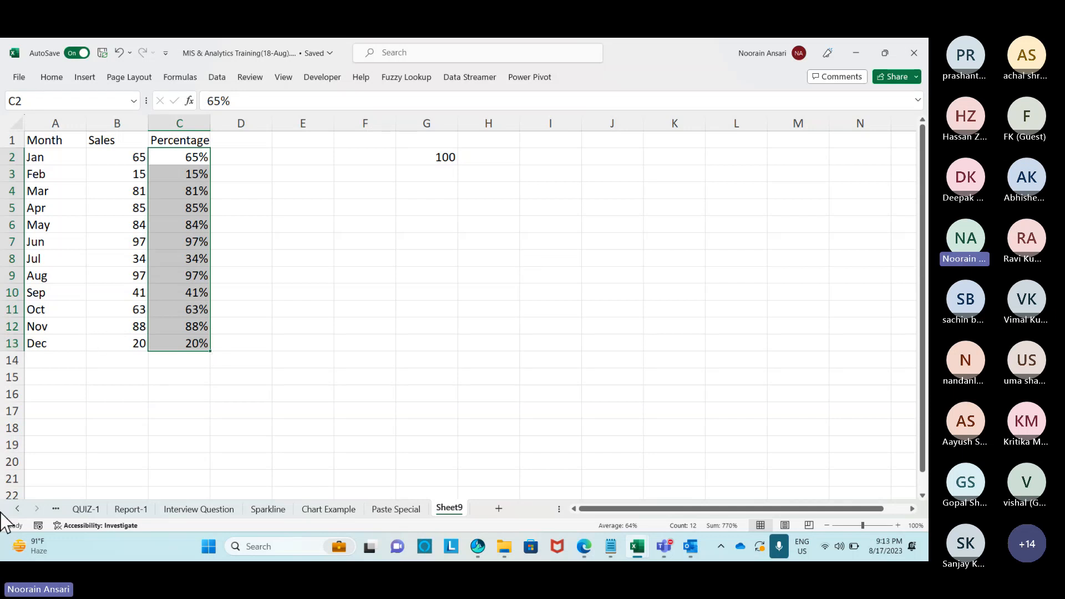
# Rename Sheet9 to QUIZ-2.
pyautogui.rightClick(451, 511)
pyautogui.click(487, 340)
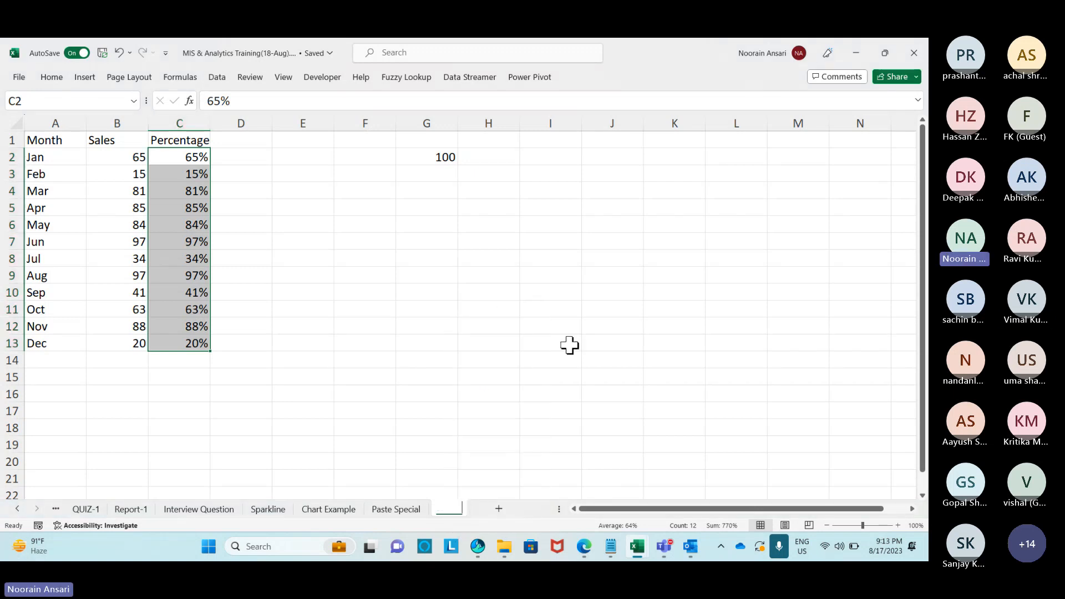
pyautogui.write('QUIZ-2')
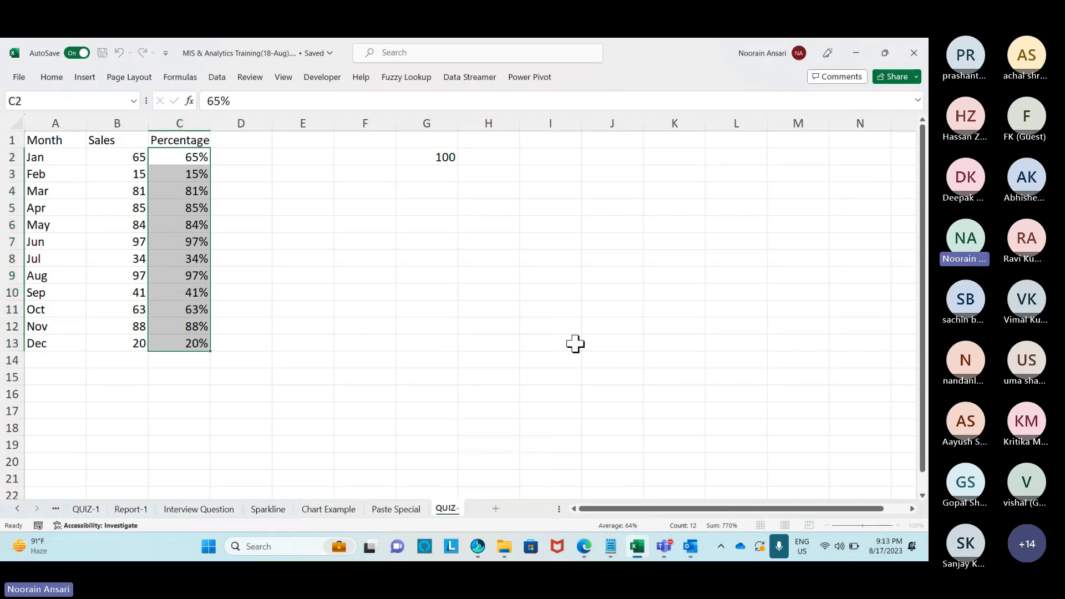
pyautogui.click(476, 361)
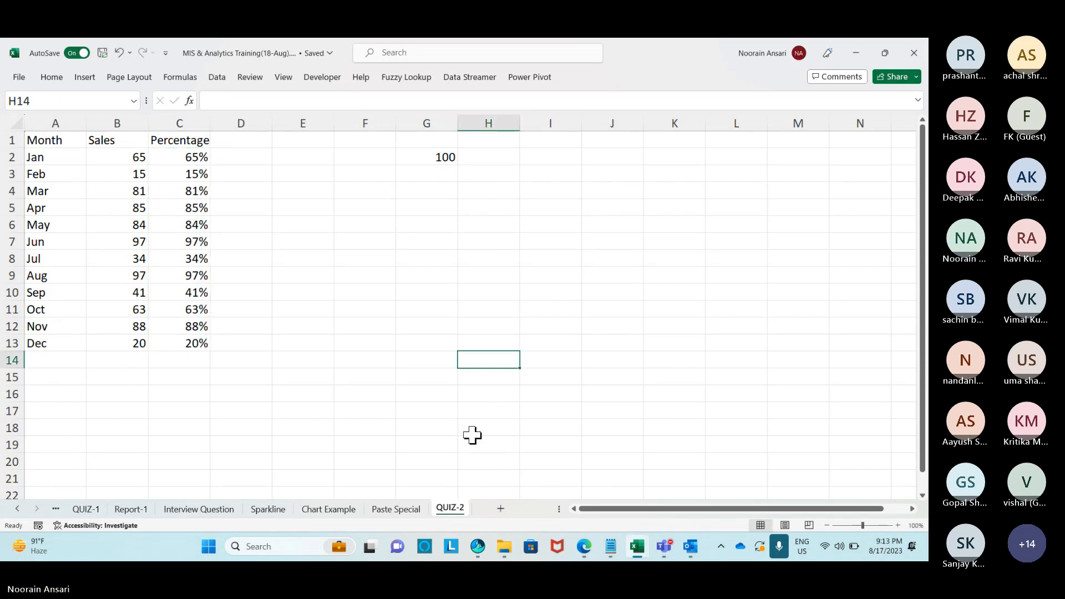
# On a new sheet, list EmpName names Rajiv, Chandna, Lokesh, Deepak, Sanjeev, Lokesh, Punit on alternate rows.
pyautogui.click(501, 509)
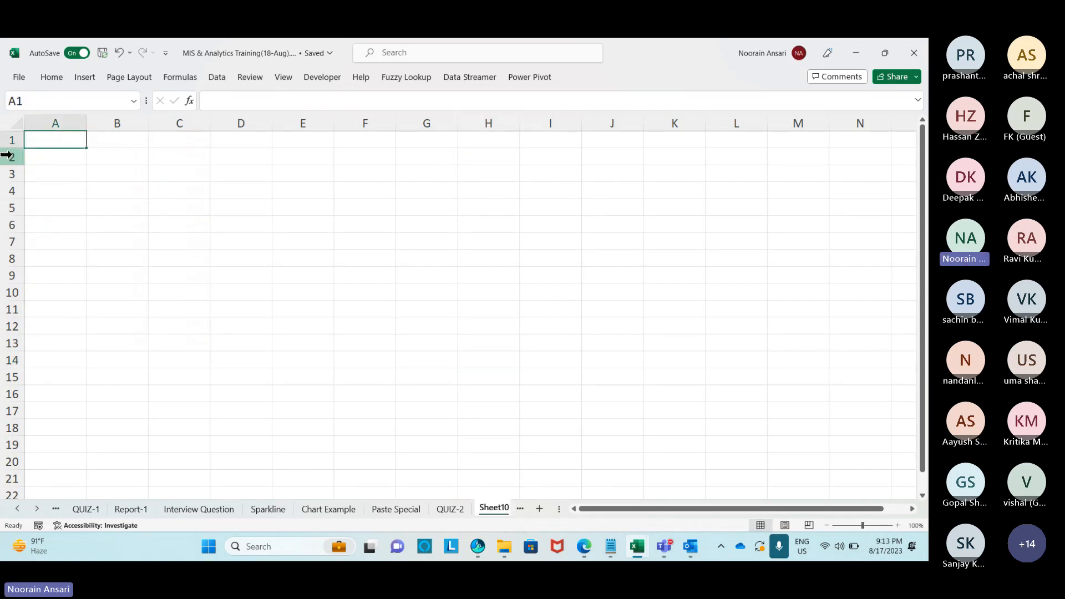
pyautogui.moveTo(82, 125); pyautogui.dragTo(102, 125)
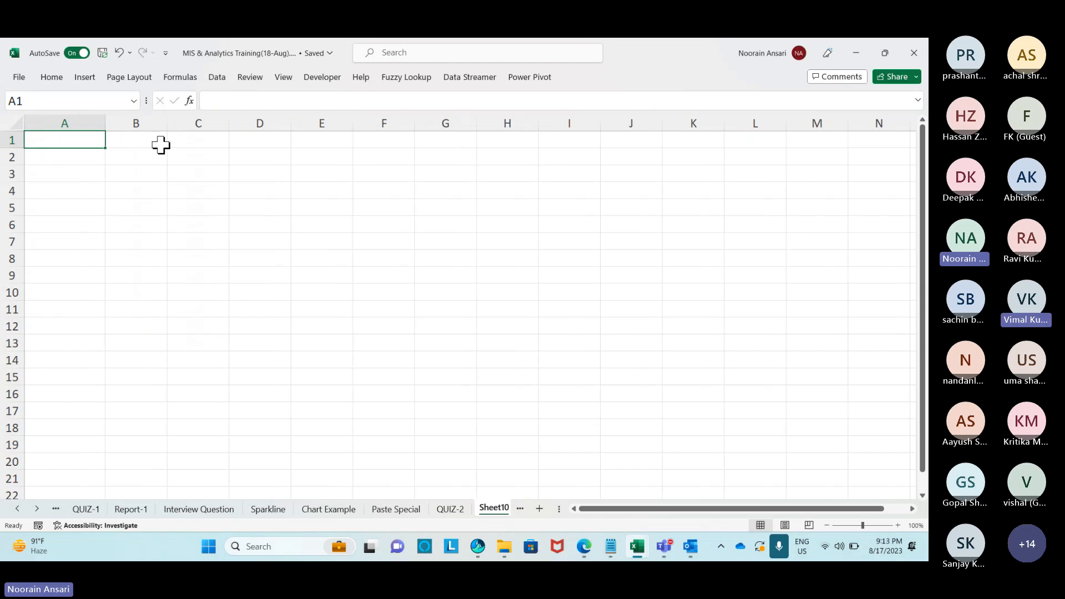
pyautogui.write('EmpName')
pyautogui.press('Return')
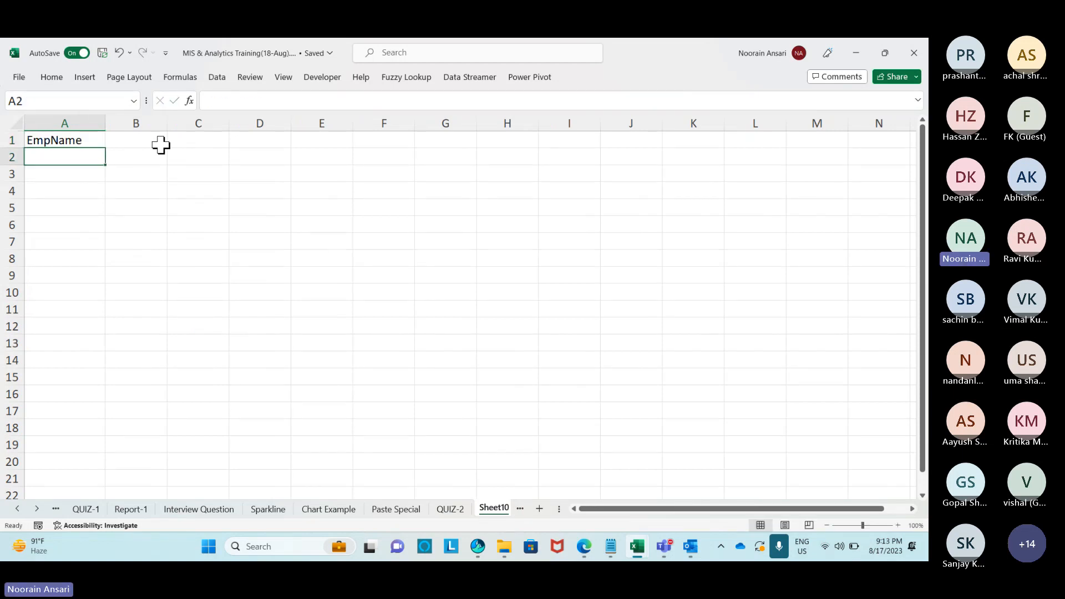
pyautogui.write('Rajiv')
pyautogui.press('Return')
pyautogui.press('Return')
pyautogui.write('Cha')
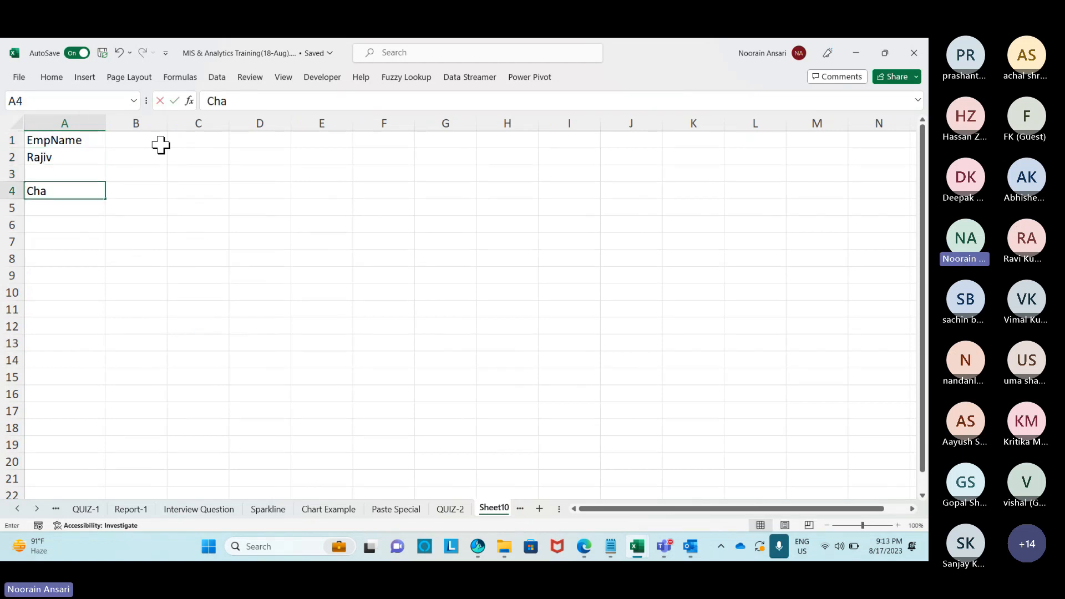
pyautogui.write('ndna')
pyautogui.press('Return')
pyautogui.press('Return')
pyautogui.write('Lokesh')
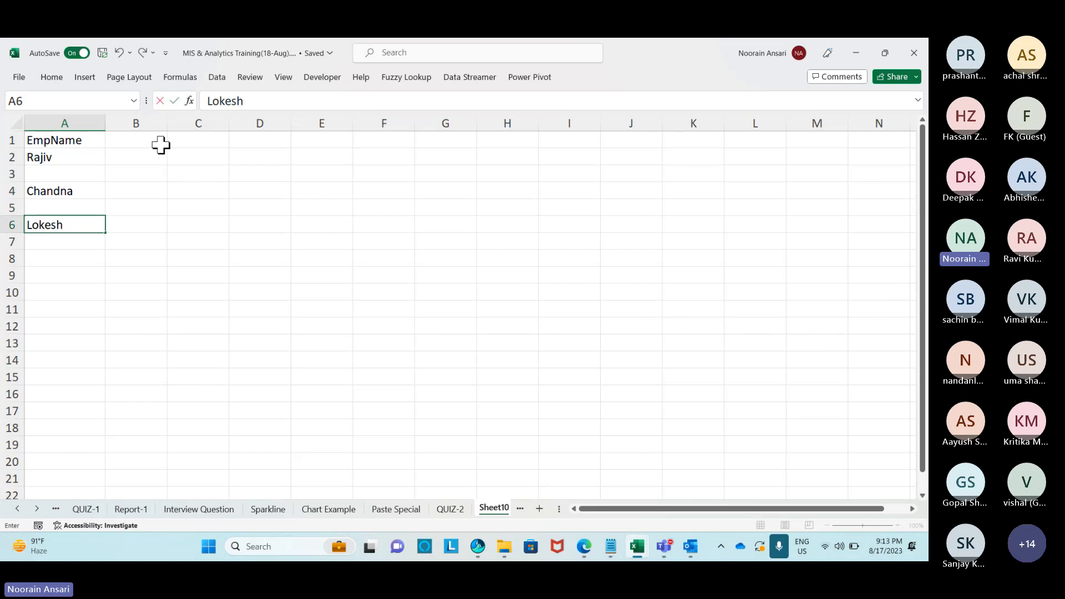
pyautogui.press('Return')
pyautogui.press('Return')
pyautogui.write('Deepak')
pyautogui.press('Return')
pyautogui.press('Return')
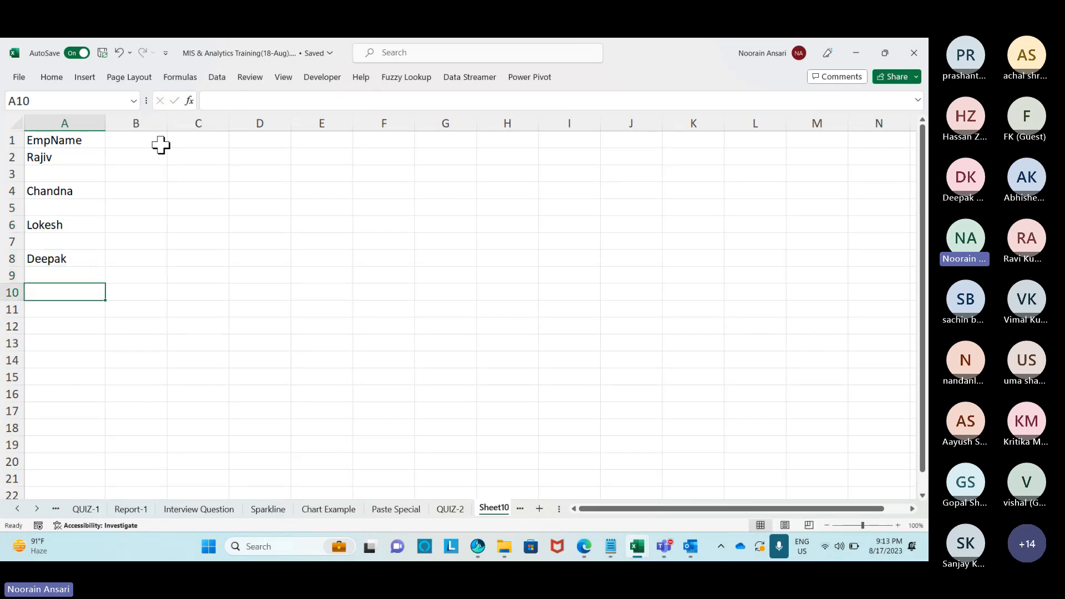
pyautogui.write('Sanjeev')
pyautogui.press('Return')
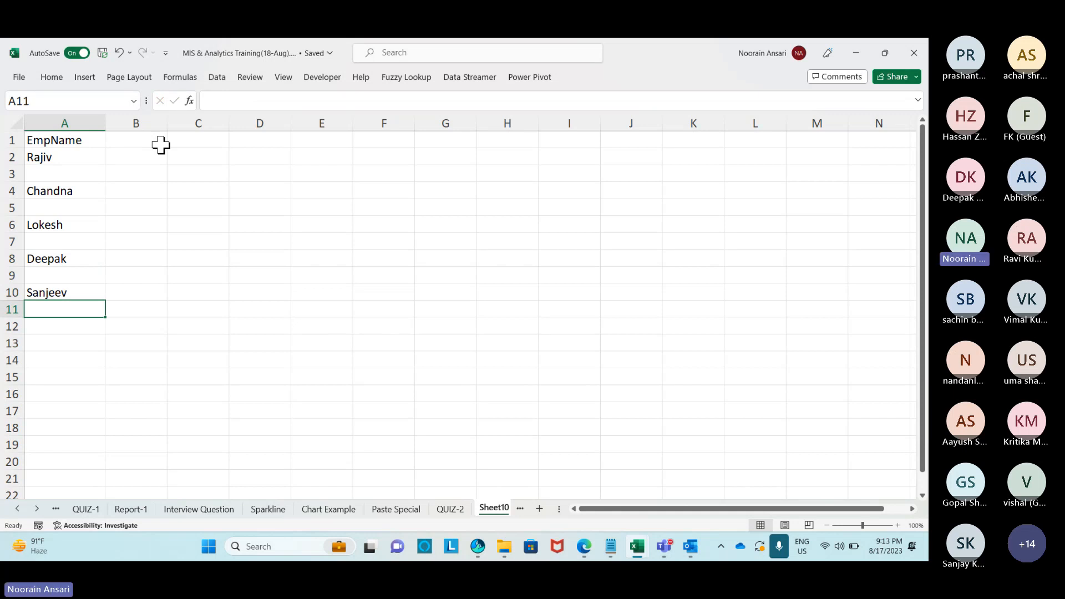
pyautogui.press('Return')
pyautogui.write('Lokesh')
pyautogui.press('Return')
pyautogui.press('Return')
pyautogui.write('Punit')
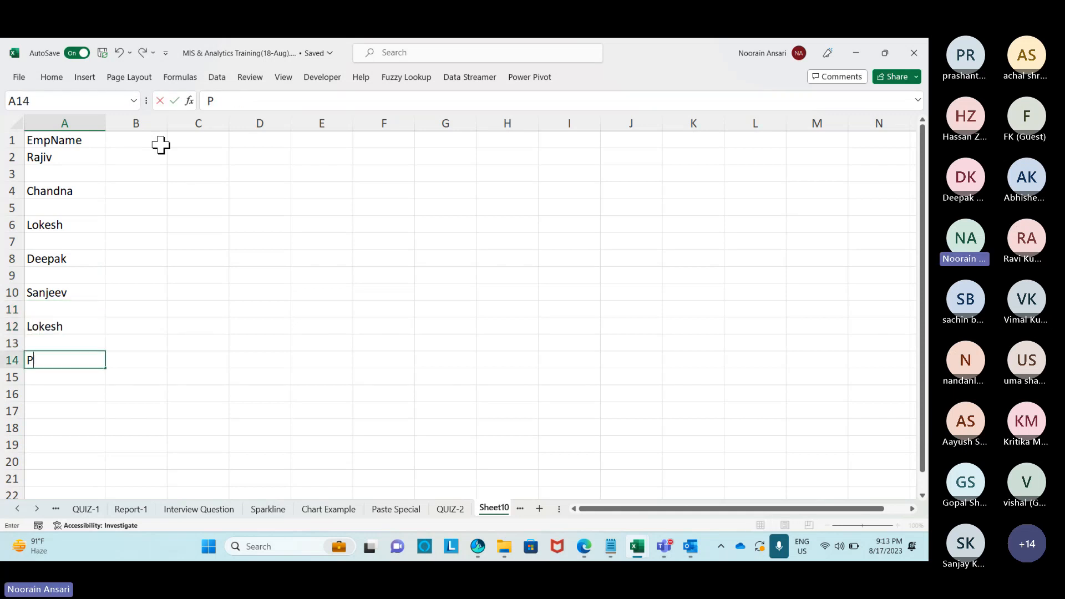
pyautogui.press('Return')
pyautogui.hotkey('ctrl', 'Up')
pyautogui.hotkey('ctrl', 'Up')
pyautogui.hotkey('ctrl', 'Up')
pyautogui.hotkey('ctrl', 'Up')
pyautogui.hotkey('ctrl', 'Up')
pyautogui.hotkey('ctrl', 'Up')
pyautogui.hotkey('ctrl', 'Up')
pyautogui.hotkey('ctrl', 'Up')
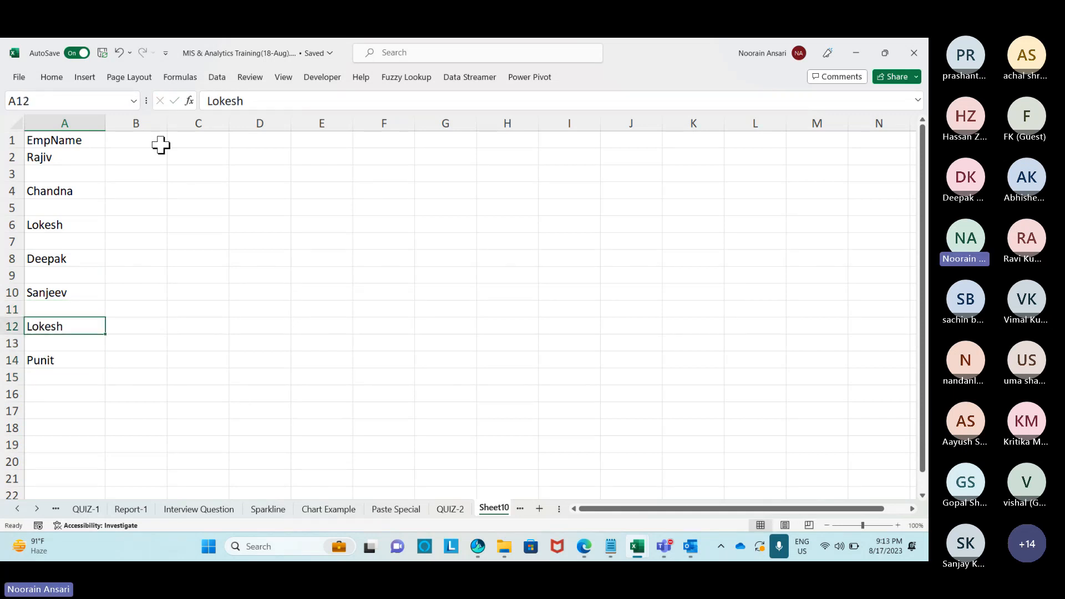
# Enter the EmpID header in B1 and IDs 111 through 777 on the rows between names.
pyautogui.click(161, 145)
pyautogui.write('EmpID')
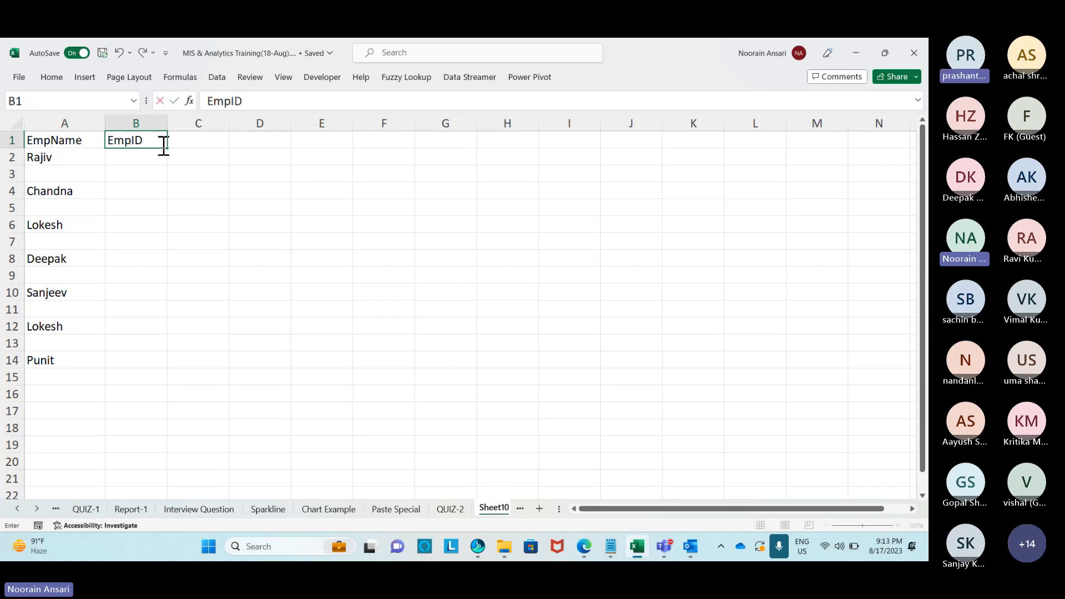
pyautogui.press('Return')
pyautogui.press('Return')
pyautogui.write('111')
pyautogui.press('Return')
pyautogui.press('Return')
pyautogui.write('222')
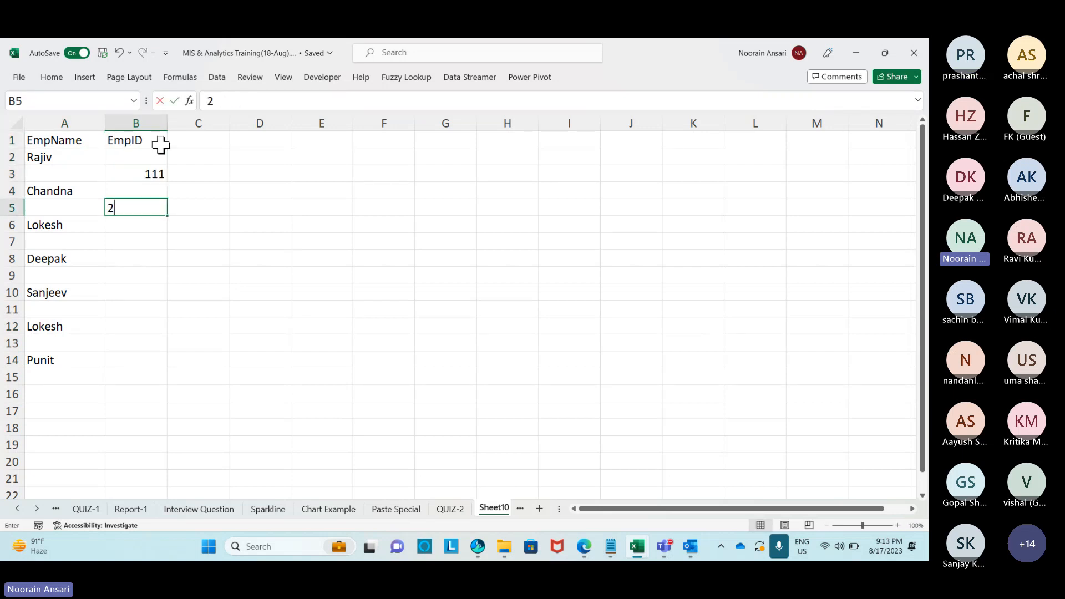
pyautogui.press('Return')
pyautogui.press('Return')
pyautogui.write('333')
pyautogui.press('Return')
pyautogui.press('Return')
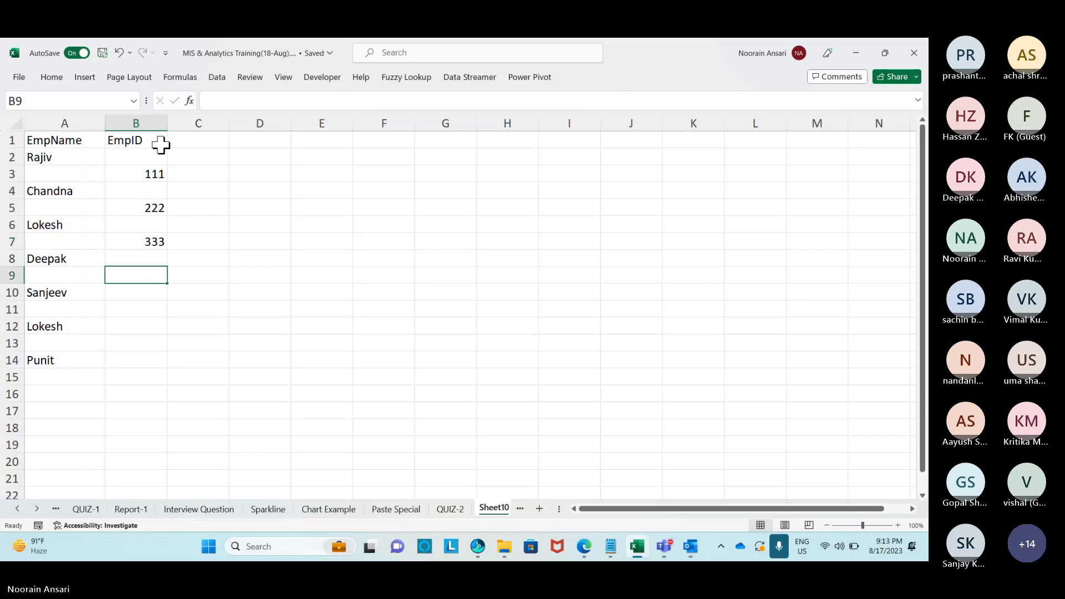
pyautogui.write('444')
pyautogui.press('Return')
pyautogui.press('Return')
pyautogui.write('555')
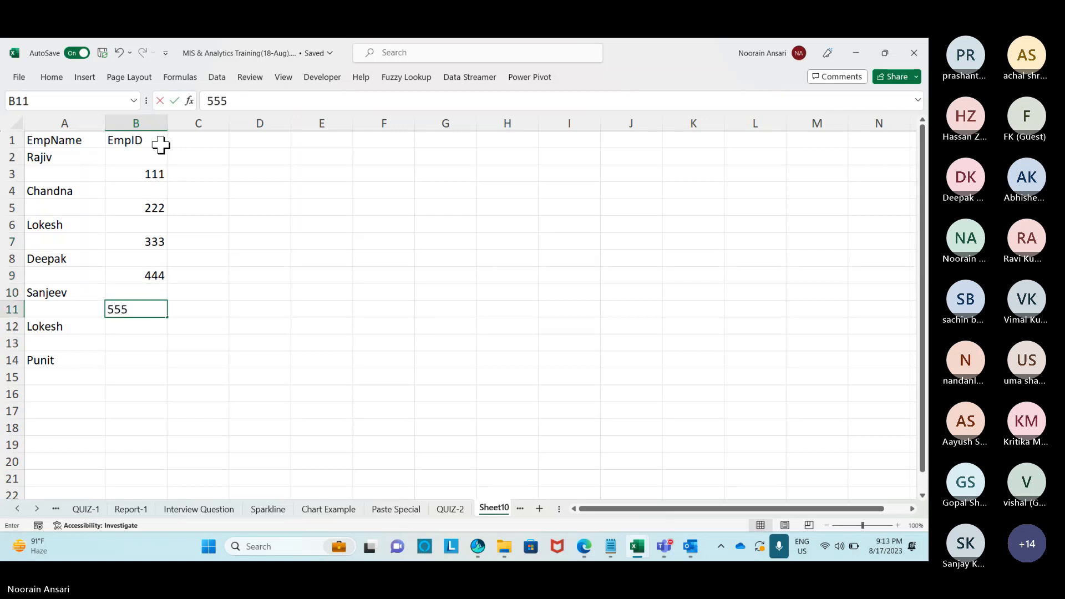
pyautogui.press('Return')
pyautogui.press('Return')
pyautogui.write('666')
pyautogui.press('Return')
pyautogui.press('Return')
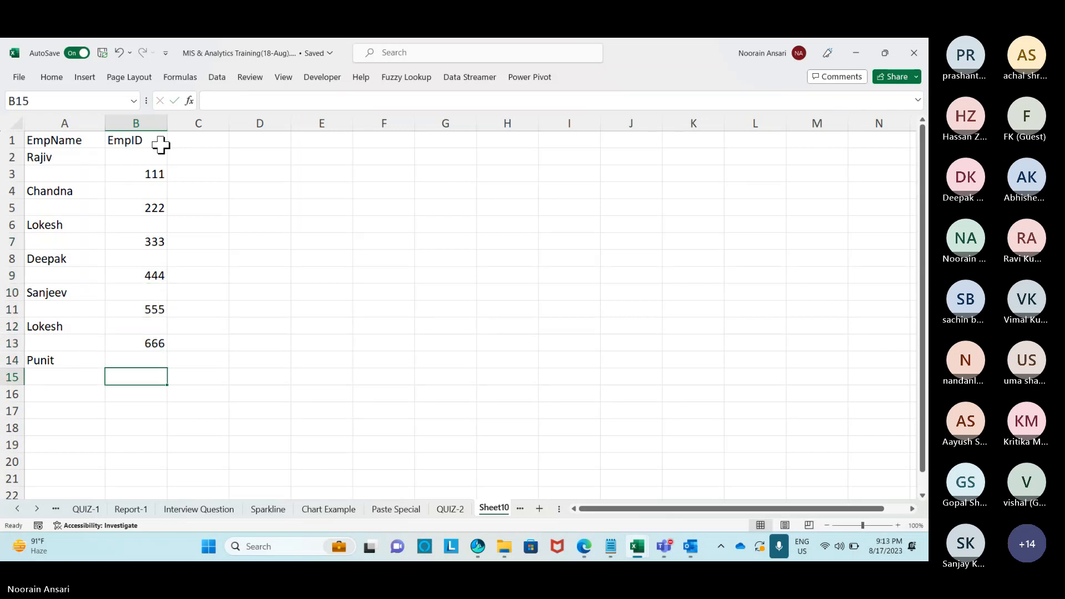
pyautogui.write('777')
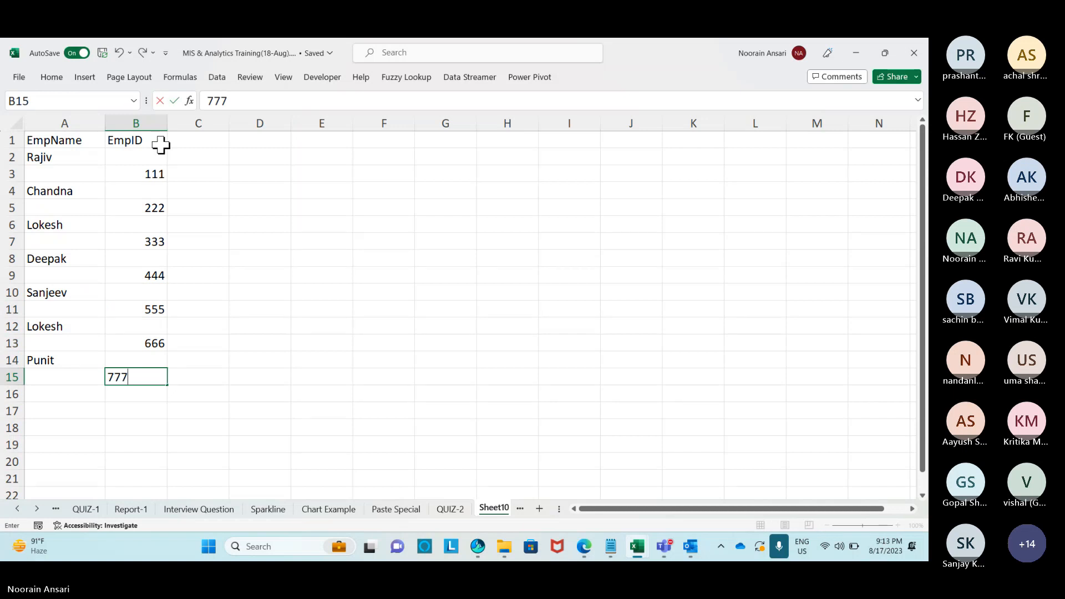
pyautogui.press('Return')
pyautogui.press('Up')
pyautogui.press('Up')
pyautogui.press('Up')
pyautogui.press('Up')
pyautogui.press('Up')
pyautogui.press('Up')
pyautogui.press('Up')
pyautogui.press('Up')
pyautogui.press('Up')
pyautogui.press('Up')
pyautogui.press('Up')
pyautogui.press('Up')
pyautogui.press('Up')
pyautogui.press('Up')
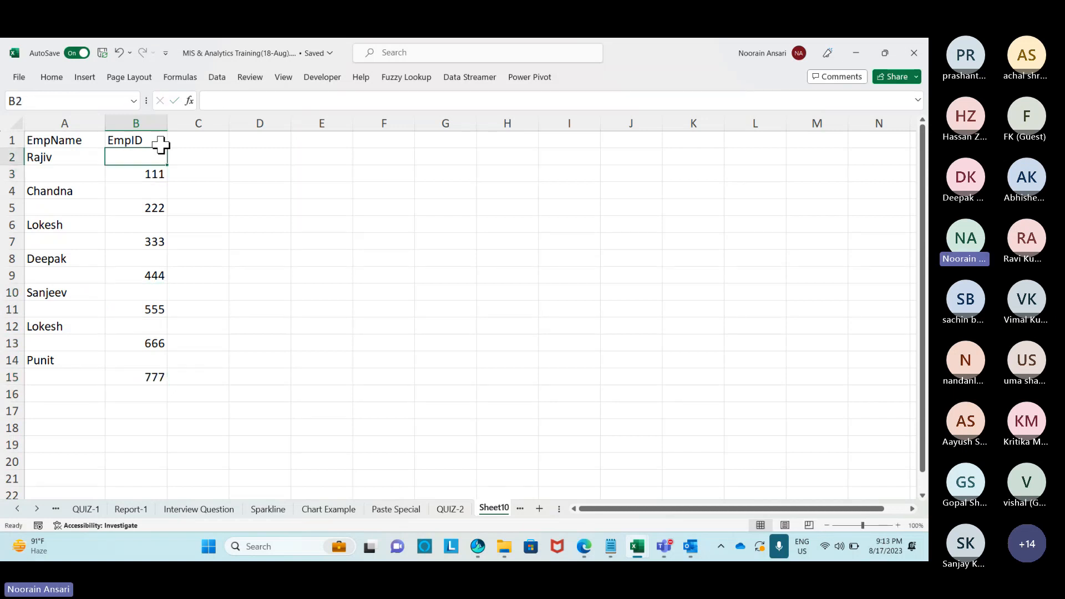
# Copy the EmpID values B2:B15 over A2:A15, then undo that paste.
pyautogui.hotkey('shift', 'Down')
pyautogui.hotkey('shift', 'Down')
pyautogui.hotkey('shift', 'Down')
pyautogui.hotkey('shift', 'Down')
pyautogui.hotkey('shift', 'Down')
pyautogui.hotkey('shift', 'Down')
pyautogui.hotkey('shift', 'Down')
pyautogui.hotkey('shift', 'Down')
pyautogui.hotkey('shift', 'Down')
pyautogui.hotkey('shift', 'Down')
pyautogui.hotkey('shift', 'Down')
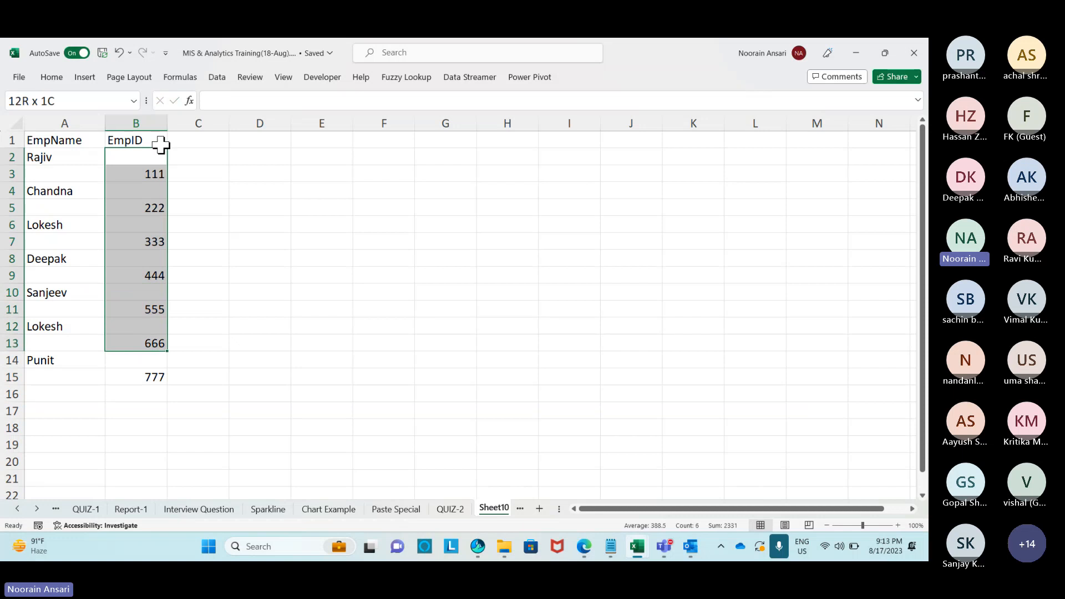
pyautogui.hotkey('shift', 'Down')
pyautogui.hotkey('shift', 'Down')
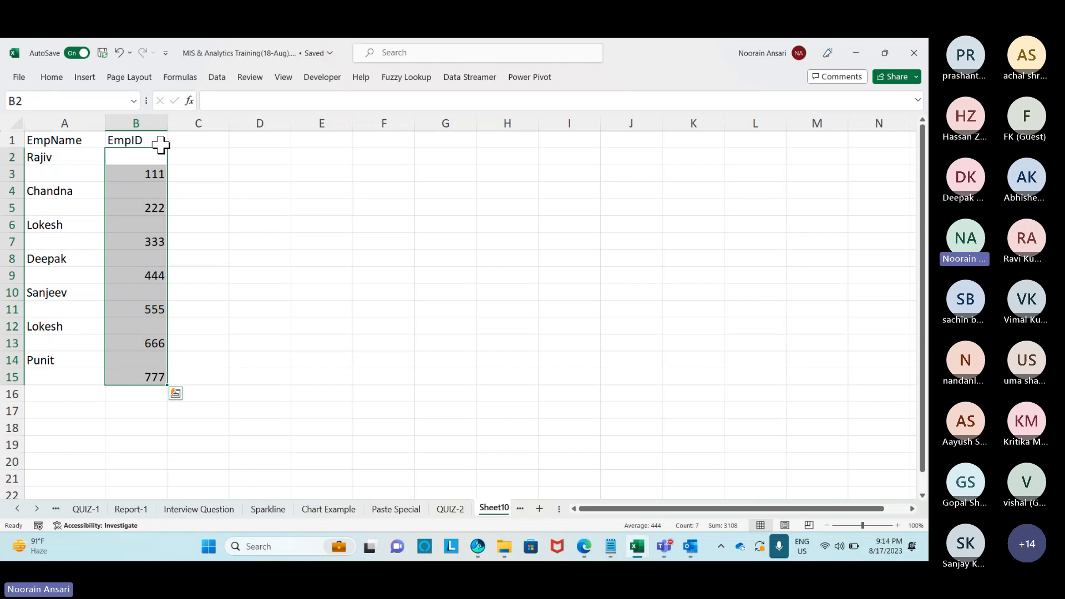
pyautogui.hotkey('ctrl', 'c')
pyautogui.press('Up')
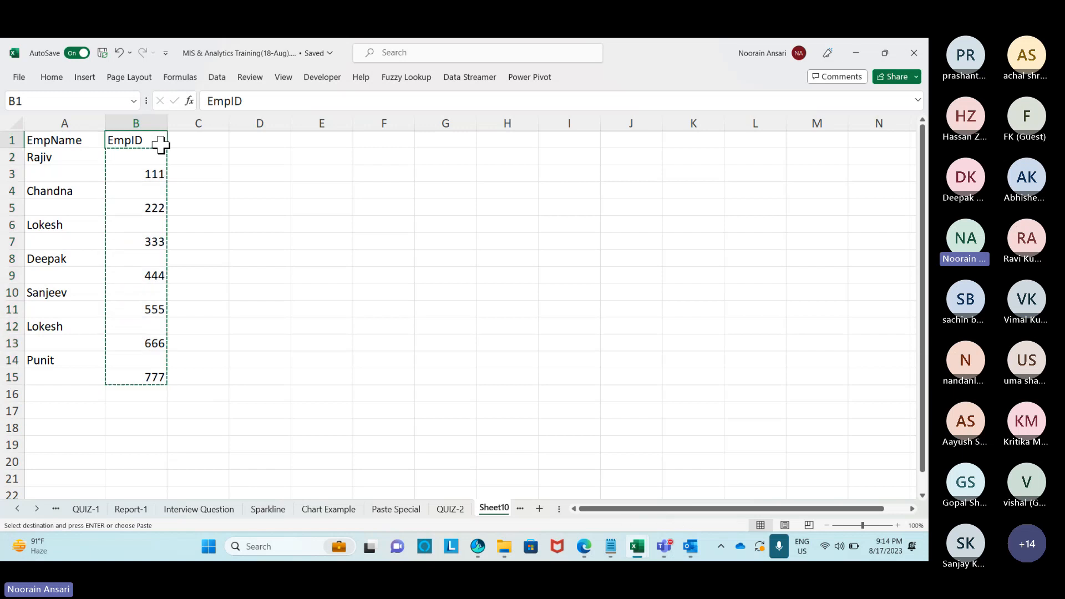
pyautogui.press('Down')
pyautogui.press('Left')
pyautogui.hotkey('shift', 'Down')
pyautogui.hotkey('shift', 'Down')
pyautogui.hotkey('shift', 'Down')
pyautogui.hotkey('shift', 'Down')
pyautogui.hotkey('shift', 'Down')
pyautogui.hotkey('shift', 'Down')
pyautogui.hotkey('shift', 'Down')
pyautogui.hotkey('shift', 'Down')
pyautogui.hotkey('shift', 'Down')
pyautogui.hotkey('shift', 'Down')
pyautogui.hotkey('shift', 'Down')
pyautogui.hotkey('shift', 'Down')
pyautogui.hotkey('shift', 'Down')
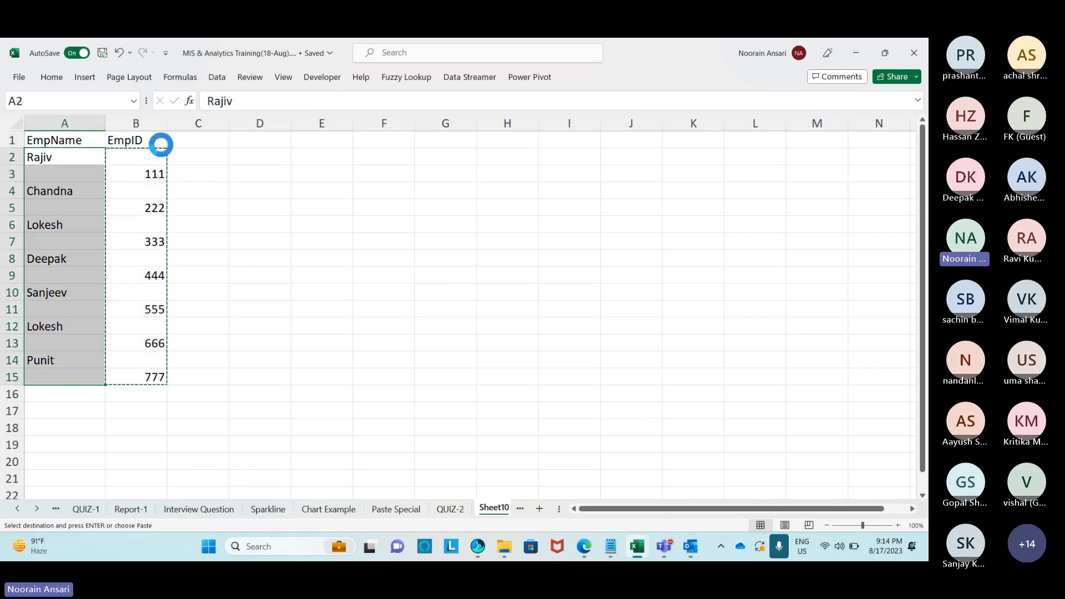
pyautogui.hotkey('ctrl', 'v')
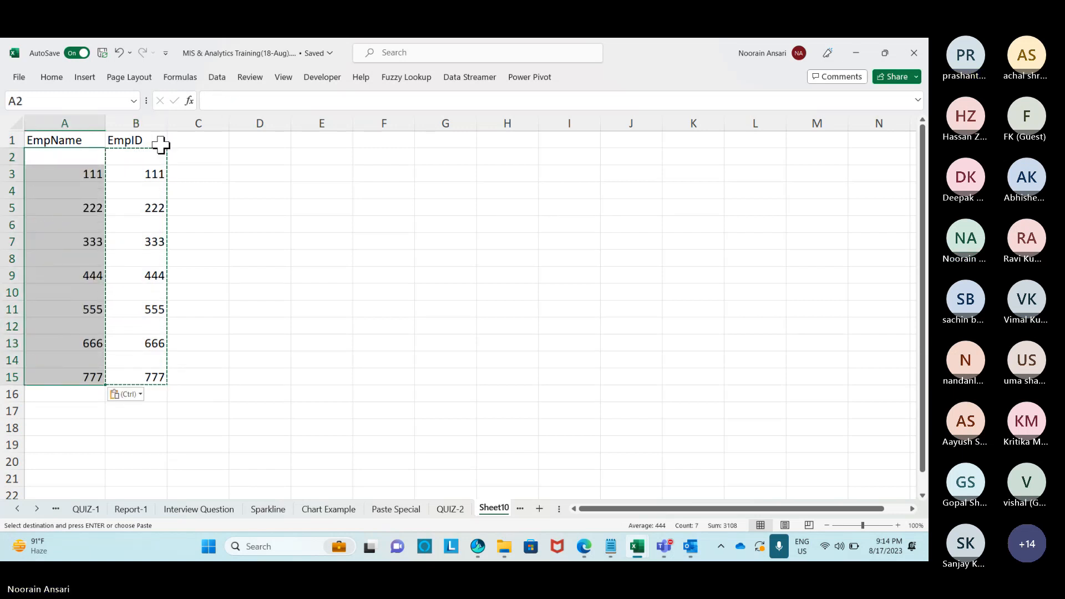
pyautogui.hotkey('ctrl', 'z')
pyautogui.press('Escape')
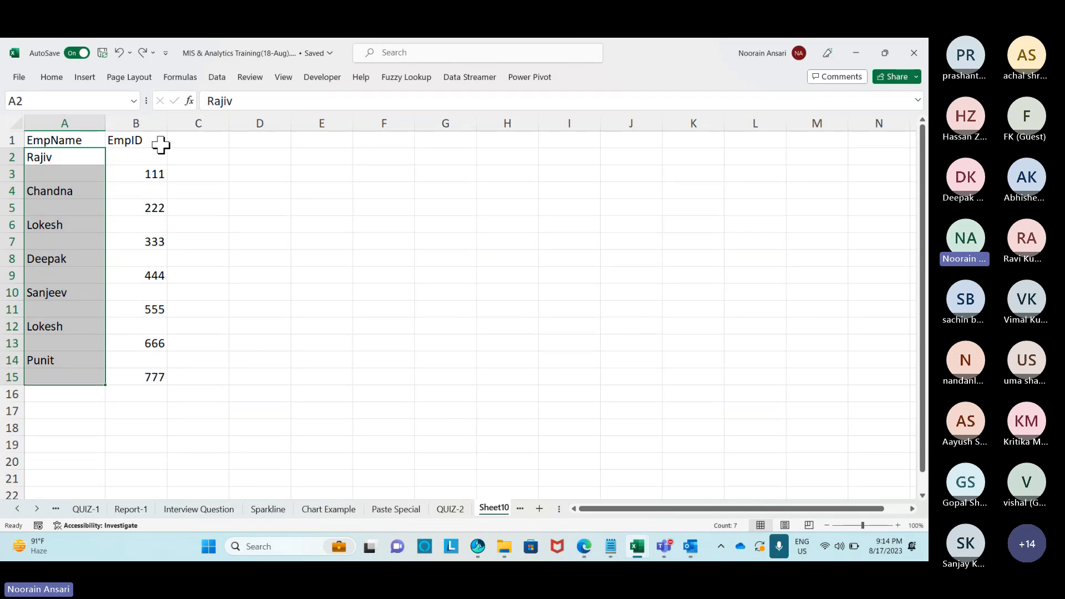
# Recopy B2:B15 and target cell A2 for a Paste Special.
pyautogui.press('Right')
pyautogui.hotkey('shift', 'Down')
pyautogui.hotkey('shift', 'Down')
pyautogui.hotkey('shift', 'Down')
pyautogui.hotkey('shift', 'Down')
pyautogui.hotkey('shift', 'Down')
pyautogui.hotkey('shift', 'Down')
pyautogui.hotkey('shift', 'Down')
pyautogui.hotkey('shift', 'Down')
pyautogui.hotkey('shift', 'Down')
pyautogui.hotkey('shift', 'Down')
pyautogui.hotkey('shift', 'Down')
pyautogui.hotkey('shift', 'Down')
pyautogui.hotkey('shift', 'Down')
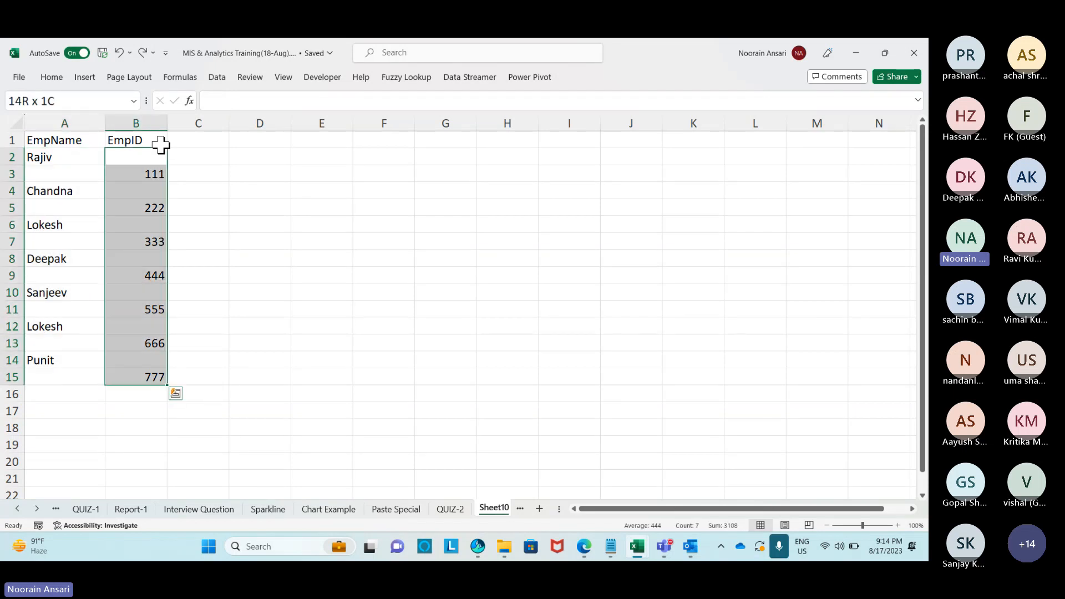
pyautogui.hotkey('ctrl', 'c')
pyautogui.press('Left')
pyautogui.hotkey('alt', 'e')
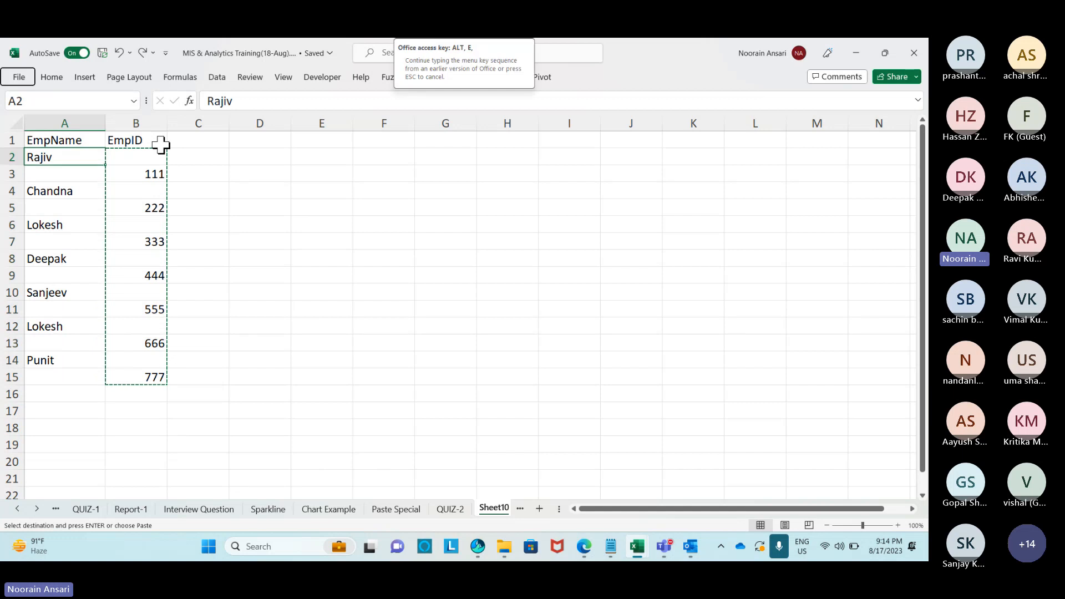
# Paste the copied IDs into column A with Skip blanks enabled, keeping the names intact.
pyautogui.press('s')
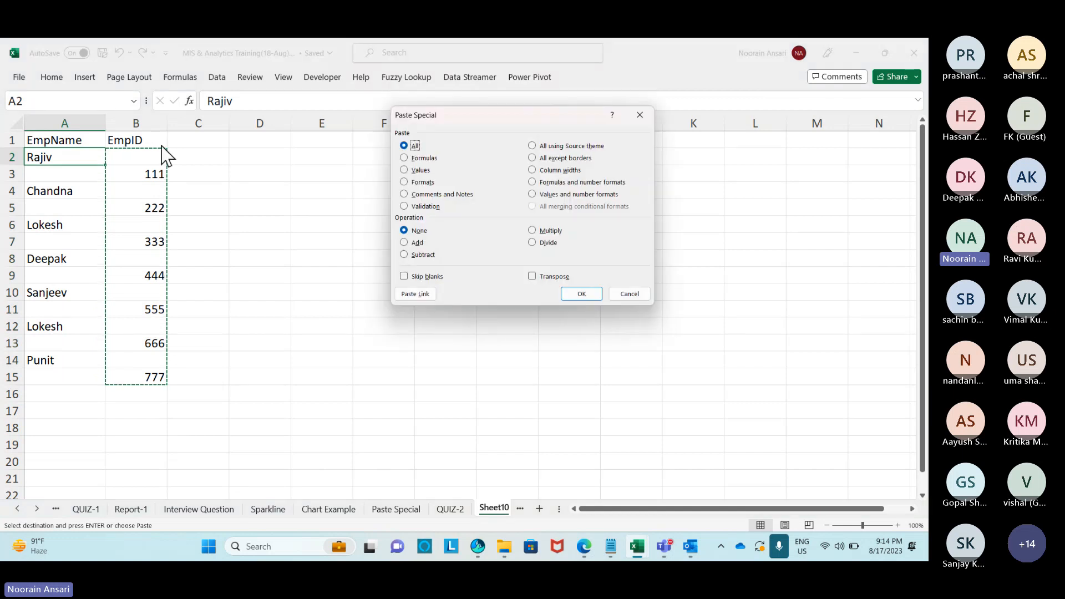
pyautogui.click(404, 277)
pyautogui.click(572, 294)
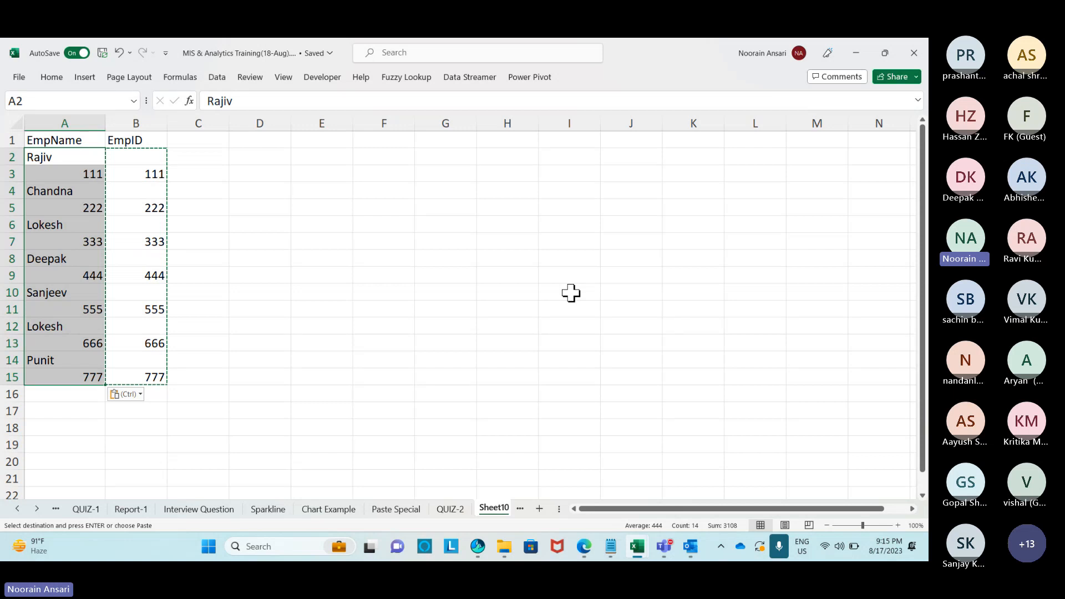
# Rename Sheet10 to 'Skip Blank'.
pyautogui.click(335, 228)
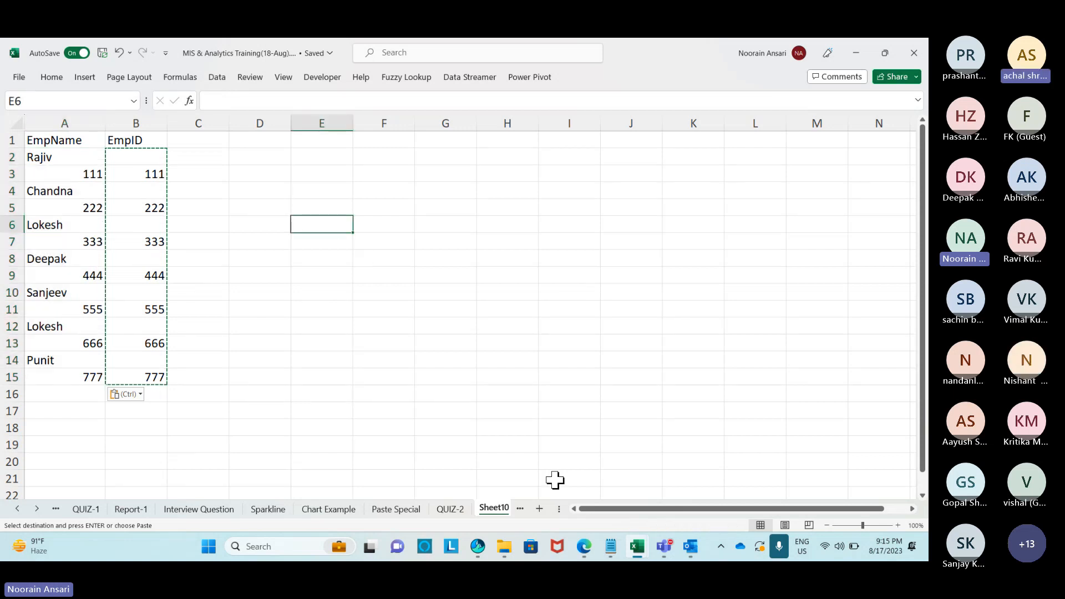
pyautogui.rightClick(493, 508)
pyautogui.click(536, 332)
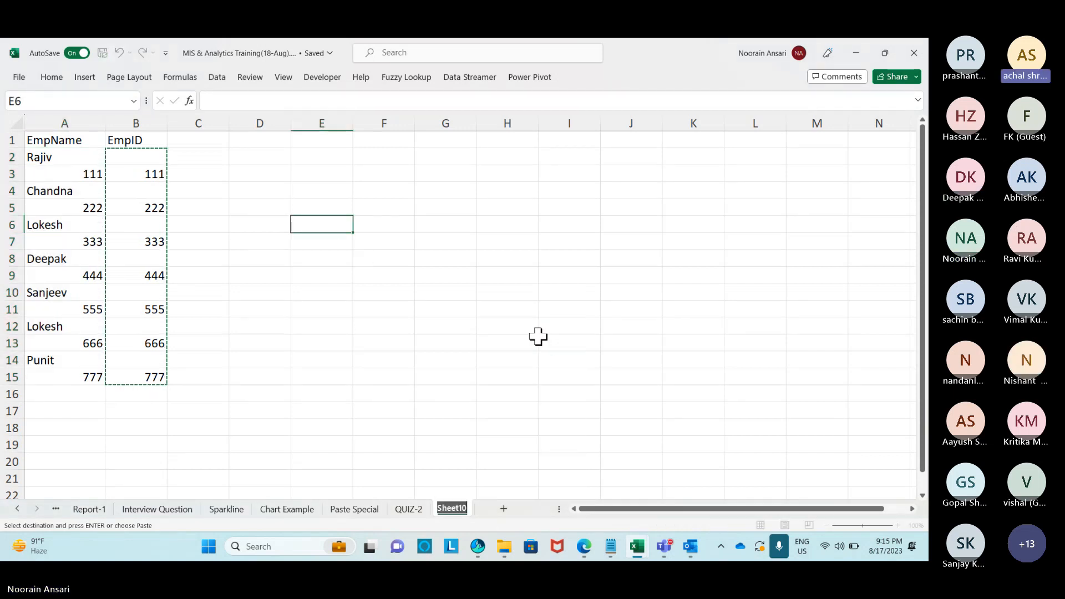
pyautogui.write('Skip')
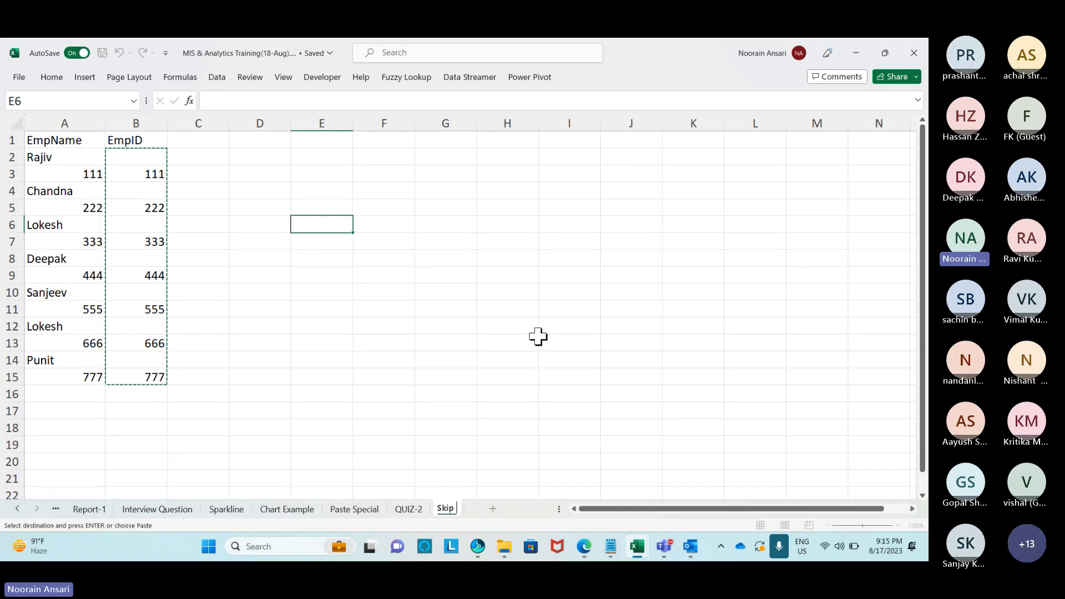
pyautogui.write(' Blank')
pyautogui.click(461, 362)
# Add a new worksheet named 'Master Sheet'.
pyautogui.click(515, 507)
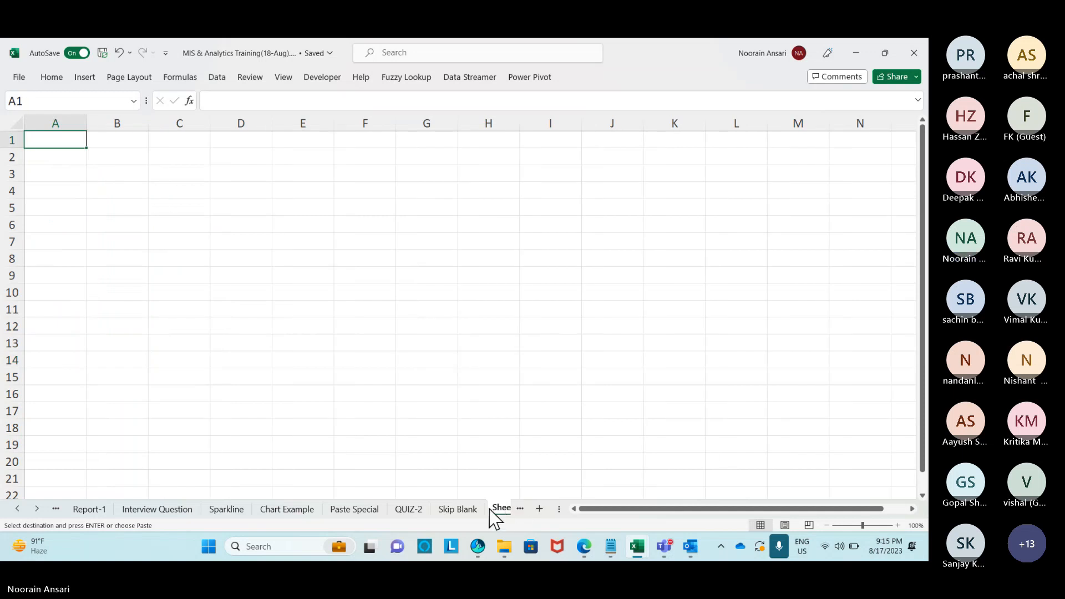
pyautogui.rightClick(453, 508)
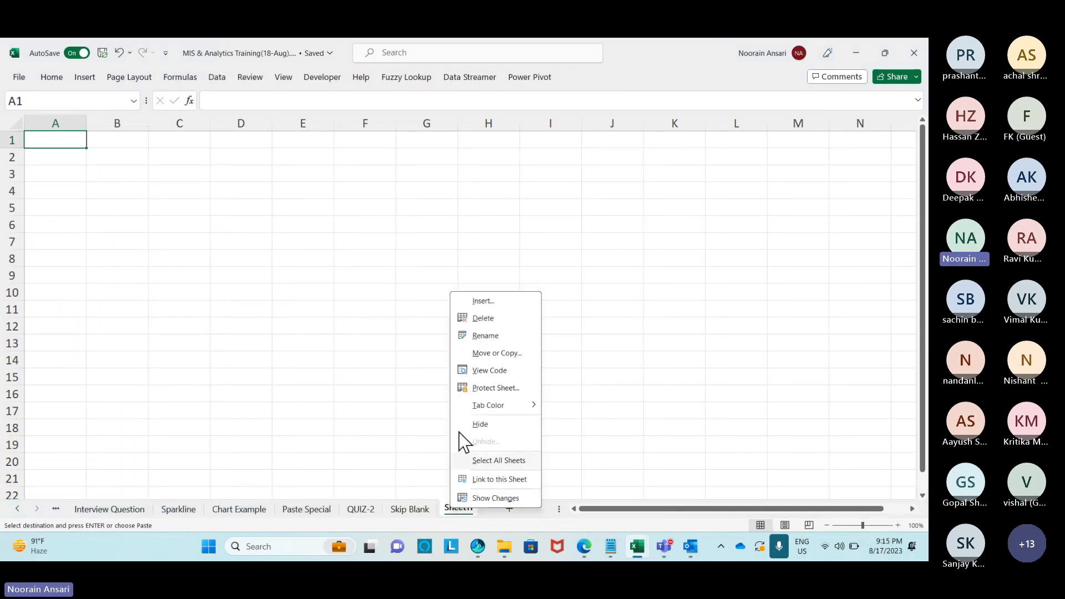
pyautogui.click(478, 336)
pyautogui.write('Master Sh')
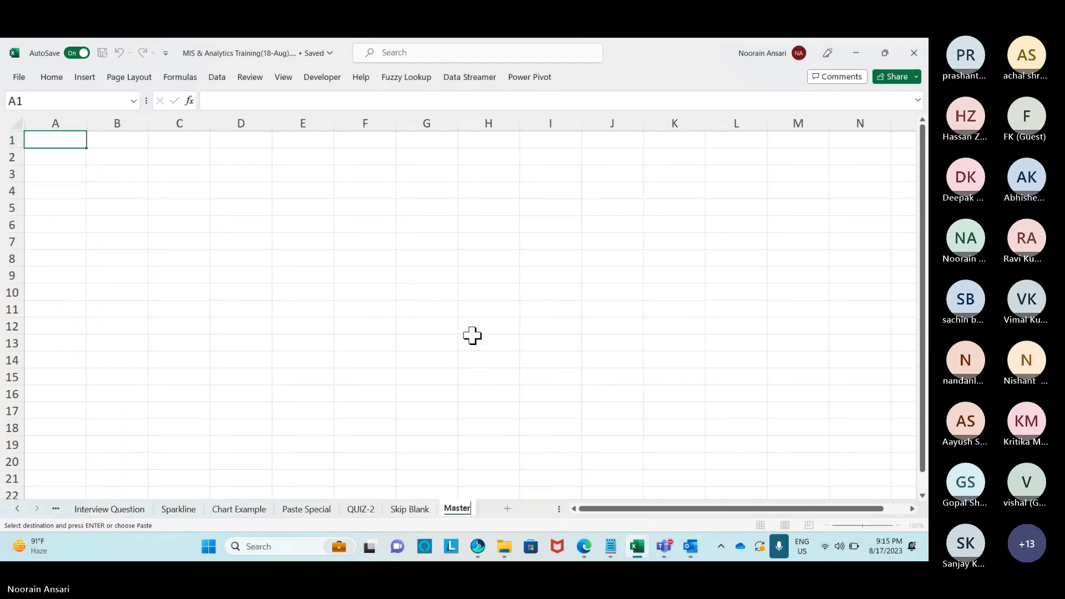
pyautogui.click(344, 326)
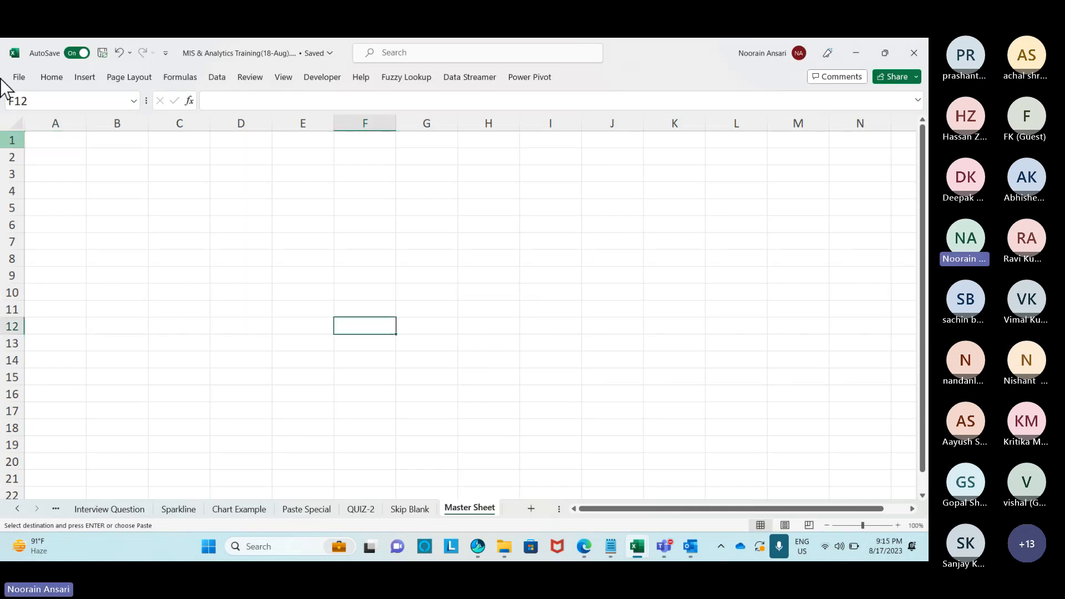
# Add a new worksheet named 'Updated Records', then return to the Skip Blank sheet.
pyautogui.click(531, 508)
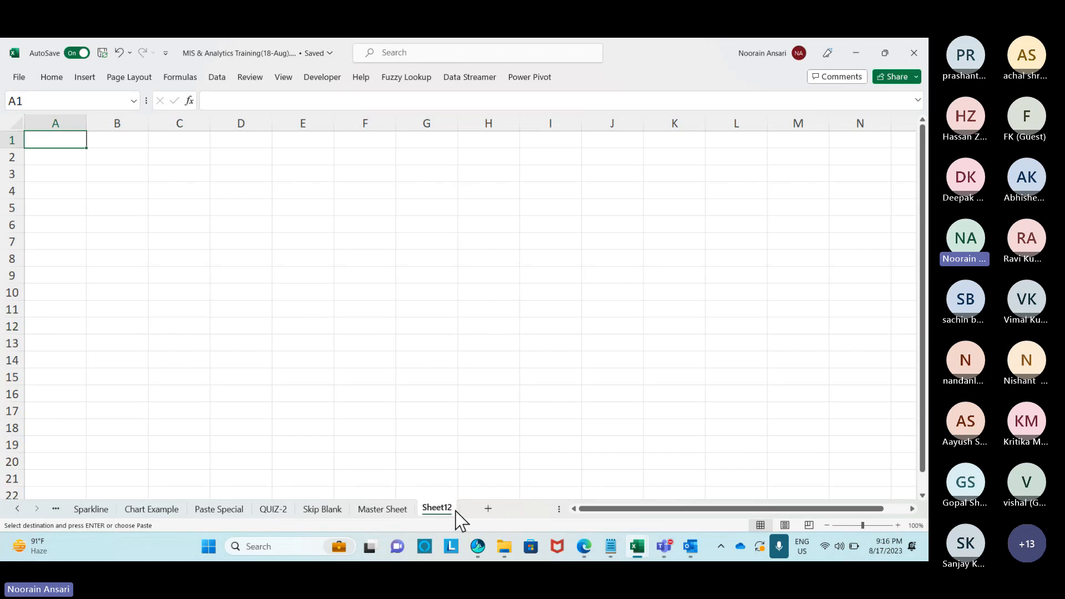
pyautogui.rightClick(444, 509)
pyautogui.click(500, 337)
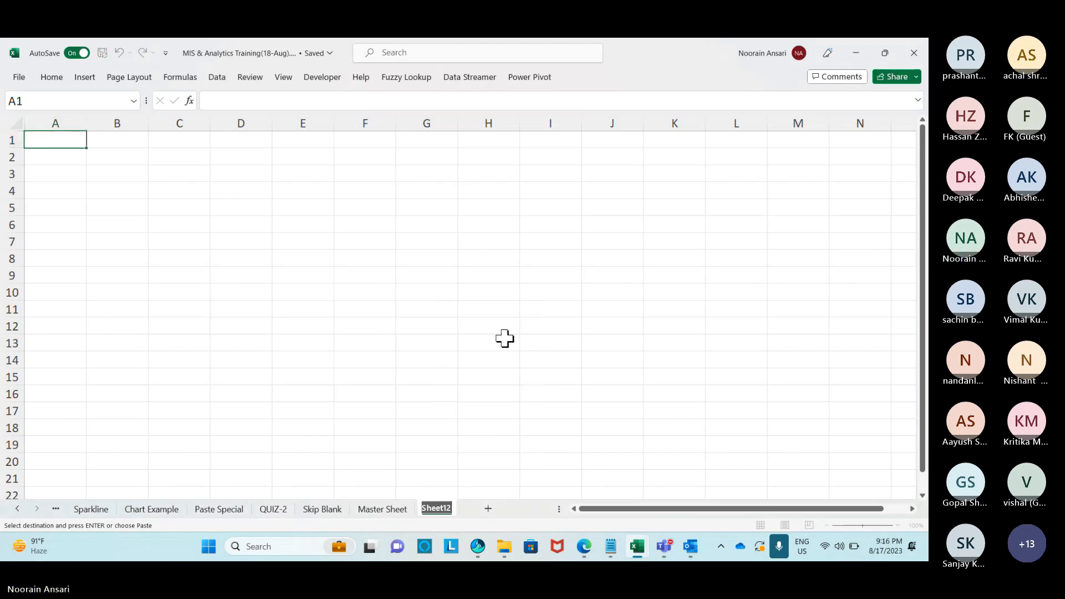
pyautogui.write('Updated Records')
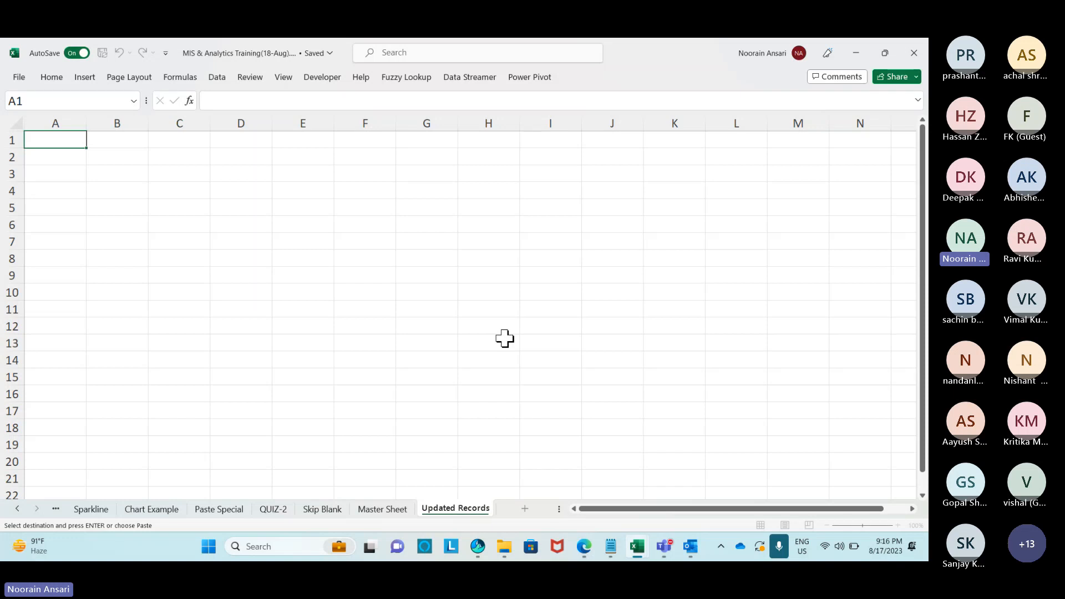
pyautogui.click(393, 342)
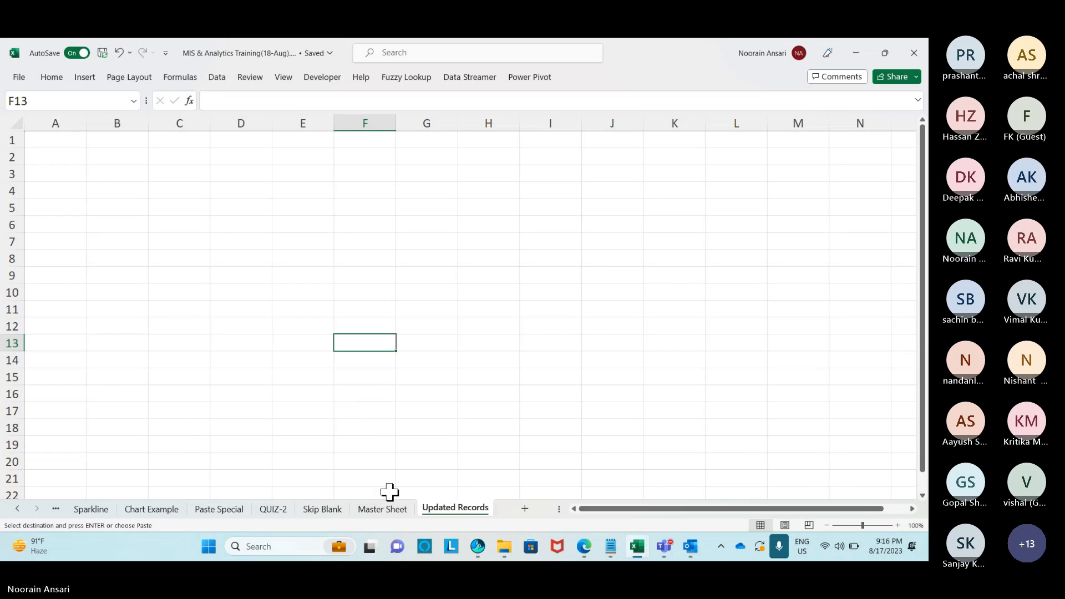
pyautogui.click(382, 509)
pyautogui.click(322, 509)
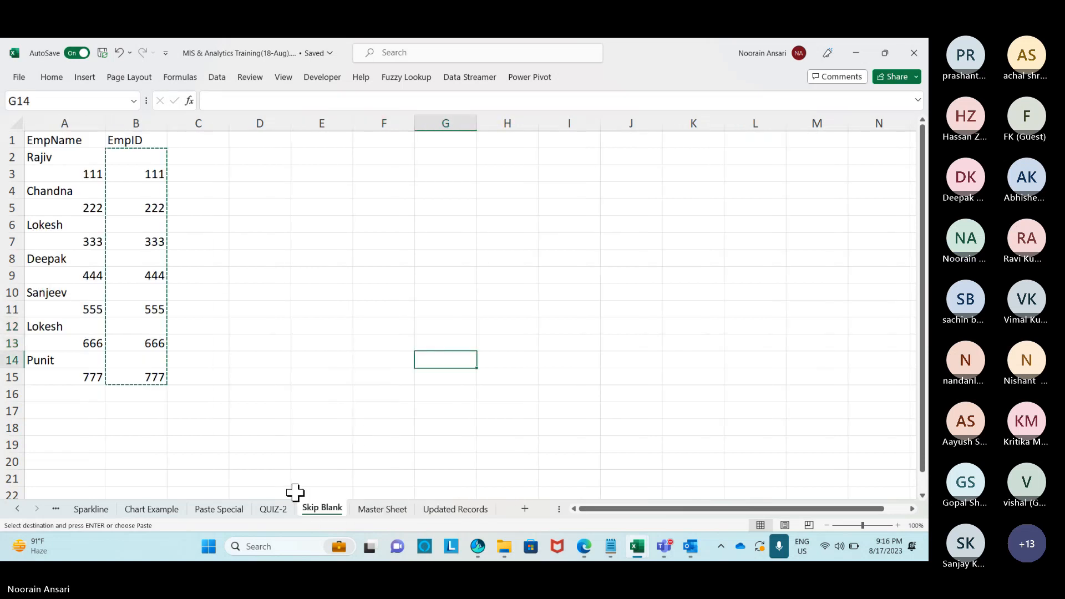
# Select the EmpID and EmpName data ranges on the Skip Blank sheet.
pyautogui.click(349, 390)
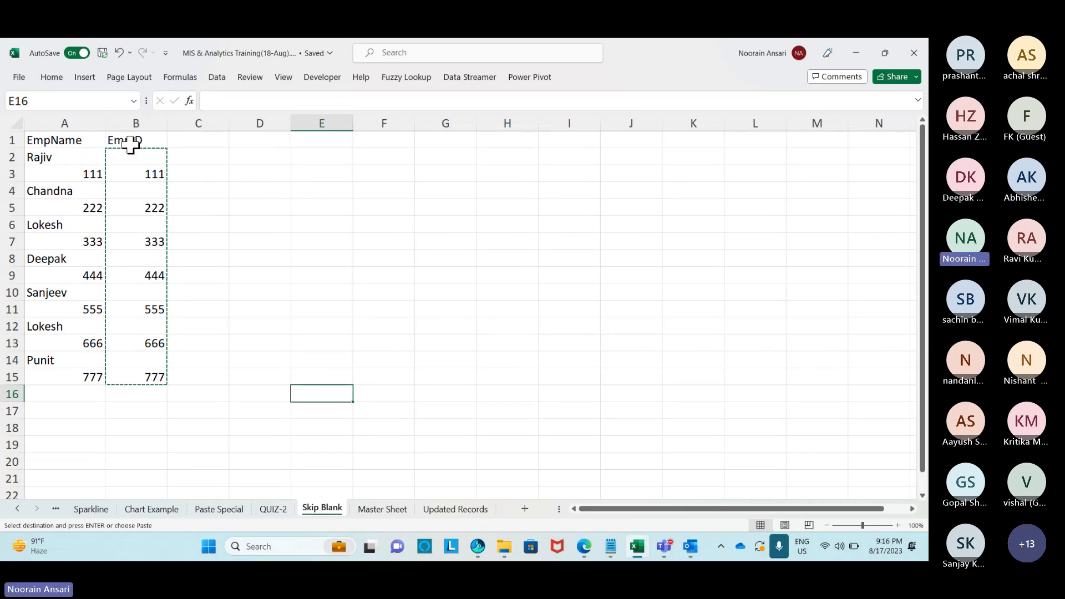
pyautogui.moveTo(132, 142); pyautogui.dragTo(127, 380)
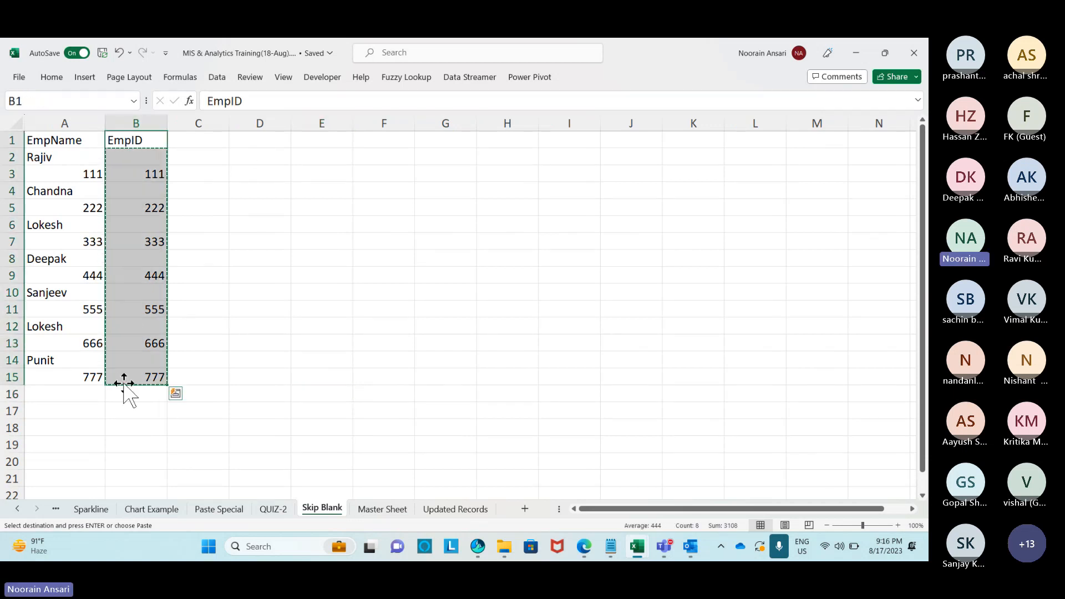
pyautogui.moveTo(70, 146); pyautogui.dragTo(70, 377)
pyautogui.hotkey('ctrl', 'q')
pyautogui.click(282, 257)
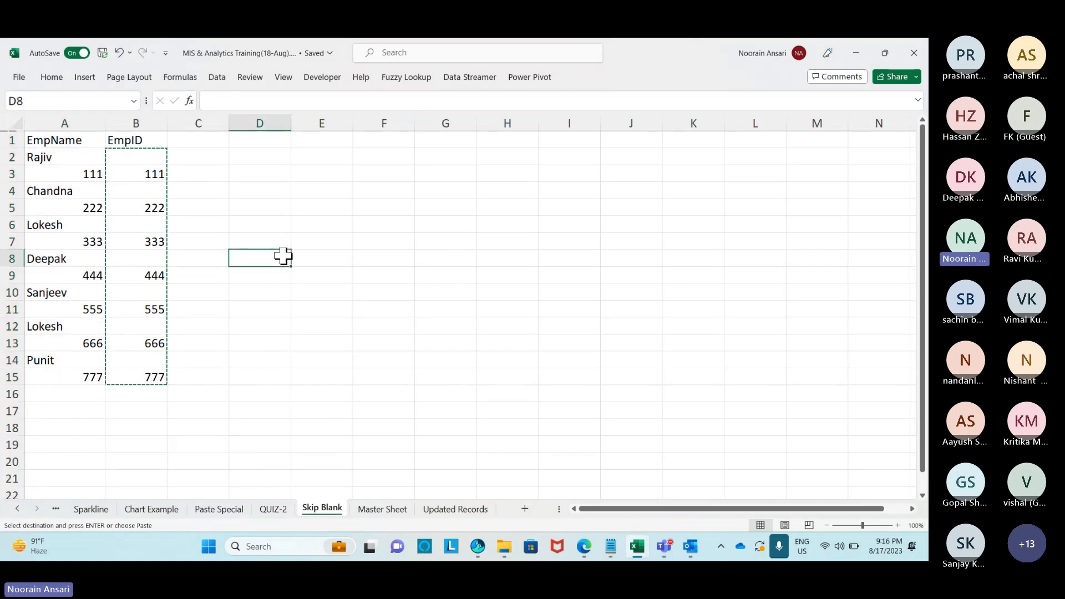
pyautogui.click(76, 156)
pyautogui.moveTo(76, 157); pyautogui.dragTo(77, 169)
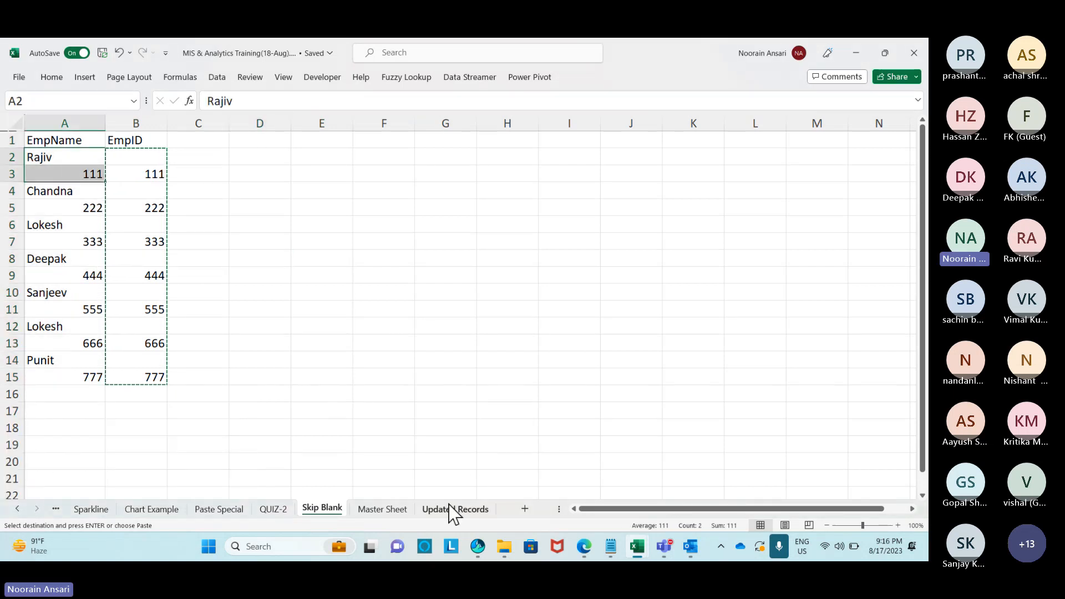
# On Master Sheet, enter the headers EmpName in A1 and EmpID in B1.
pyautogui.click(388, 511)
pyautogui.click(72, 140)
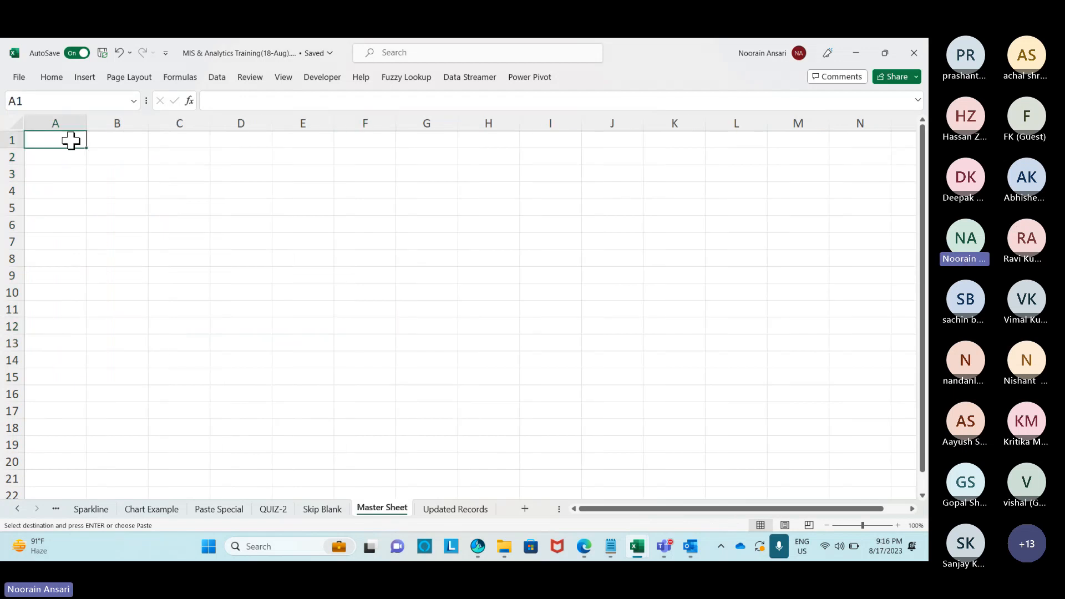
pyautogui.write('EmpNa')
pyautogui.press('Return')
pyautogui.press('Up')
pyautogui.press('Right')
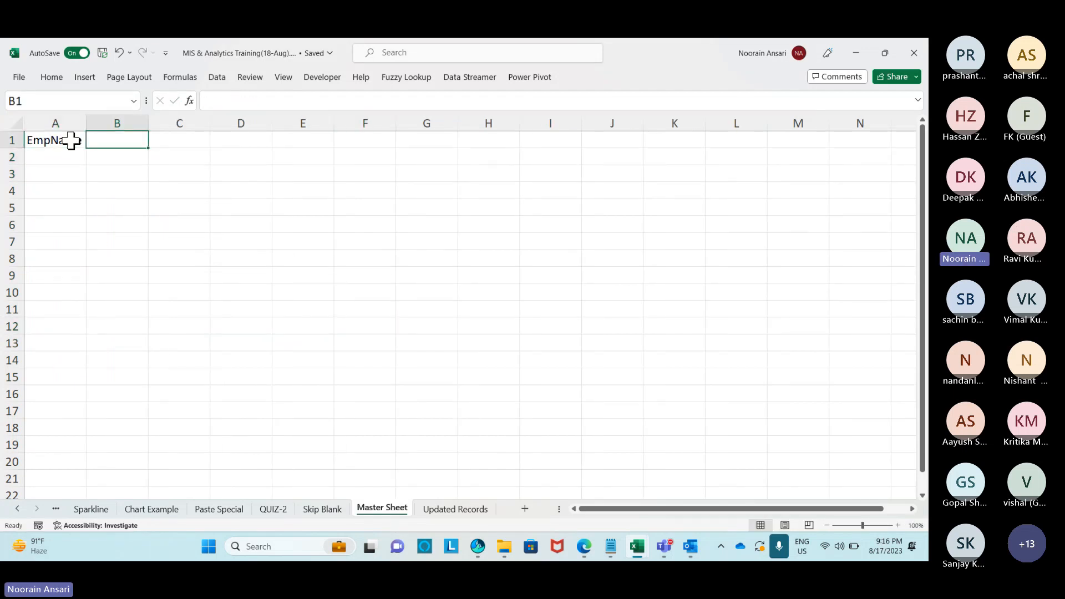
pyautogui.write('EmpID')
pyautogui.press('Return')
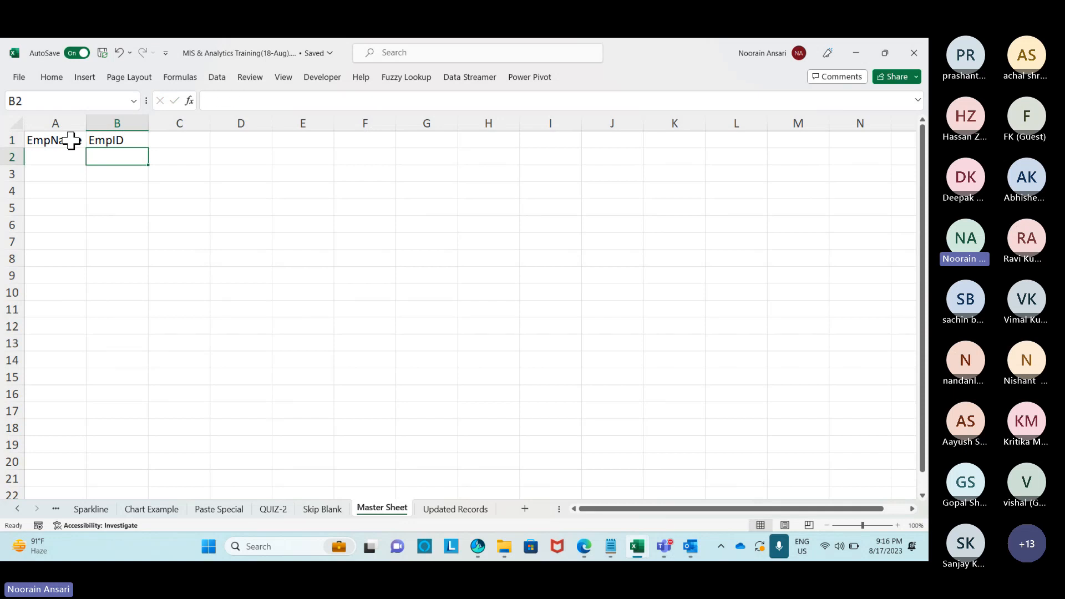
pyautogui.click(321, 505)
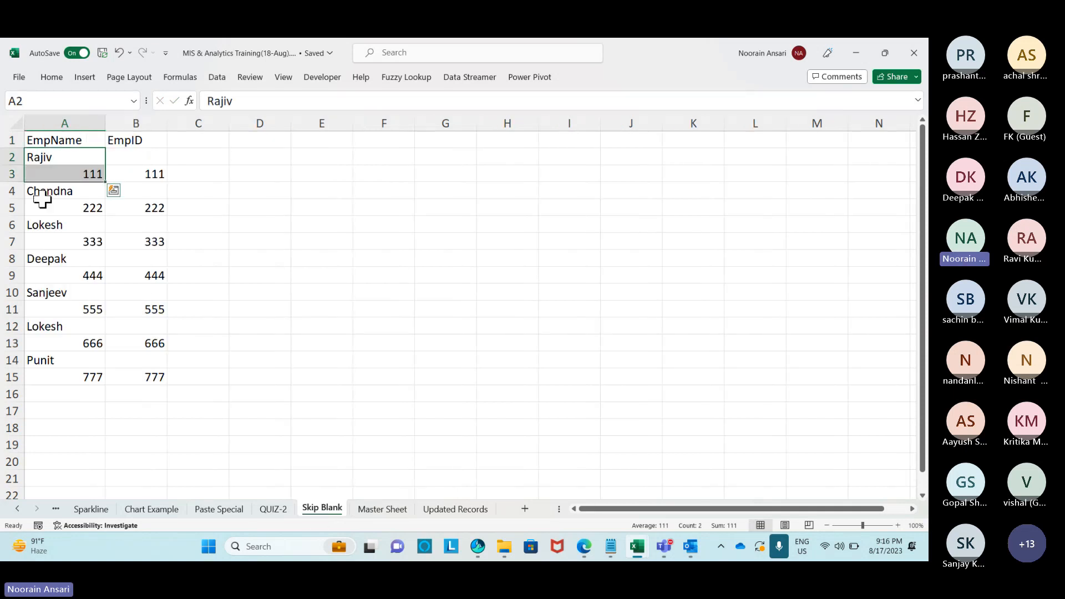
# Select only the text constants in A2:A15 via Go To Special, isolating the seven names.
pyautogui.moveTo(66, 158); pyautogui.dragTo(55, 374)
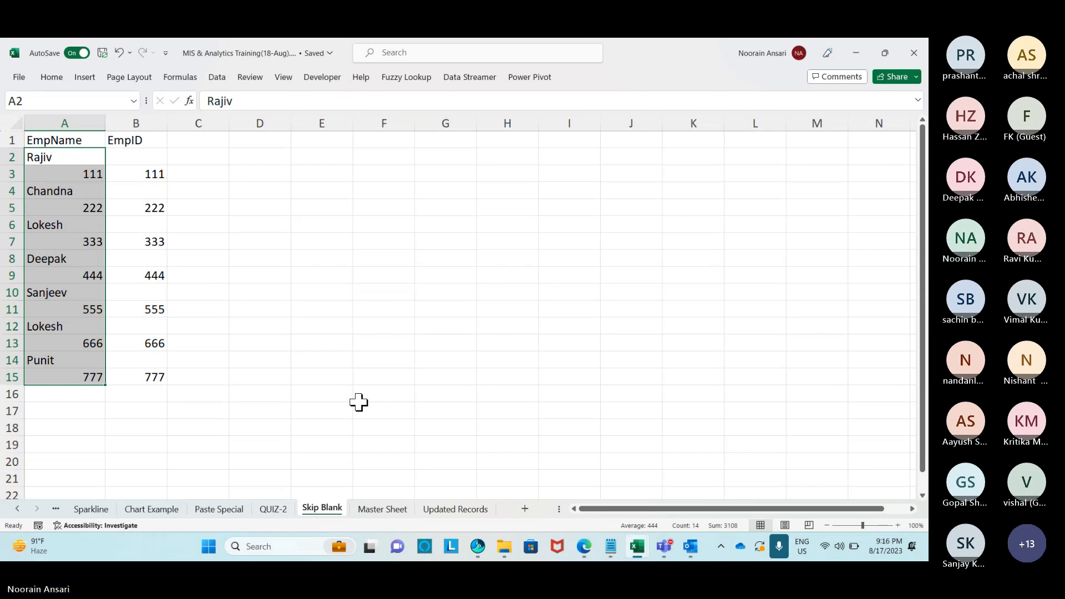
pyautogui.hotkey('ctrl', 'g')
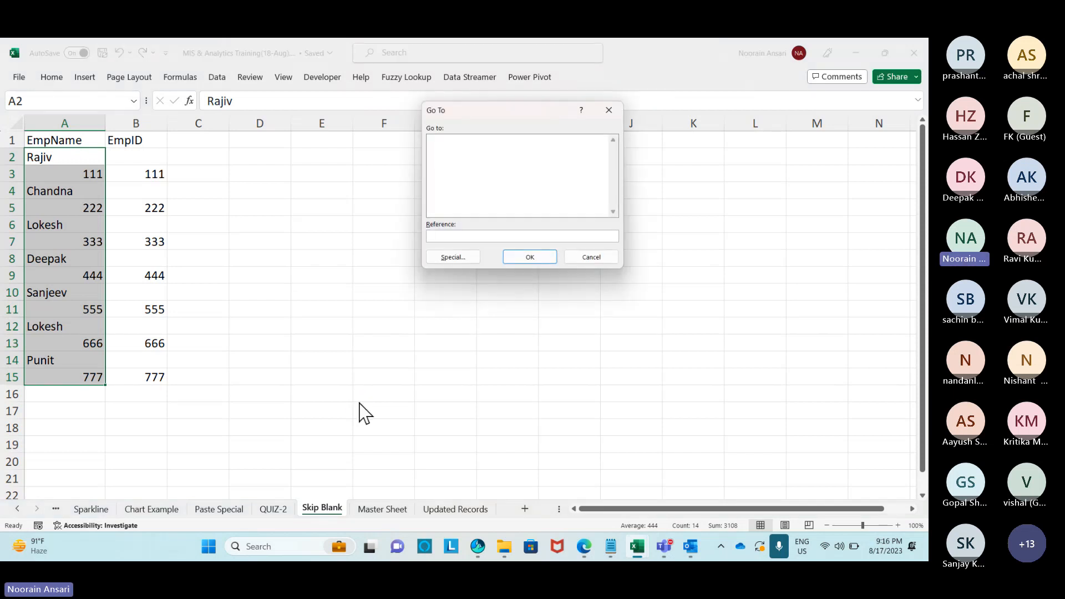
pyautogui.click(464, 257)
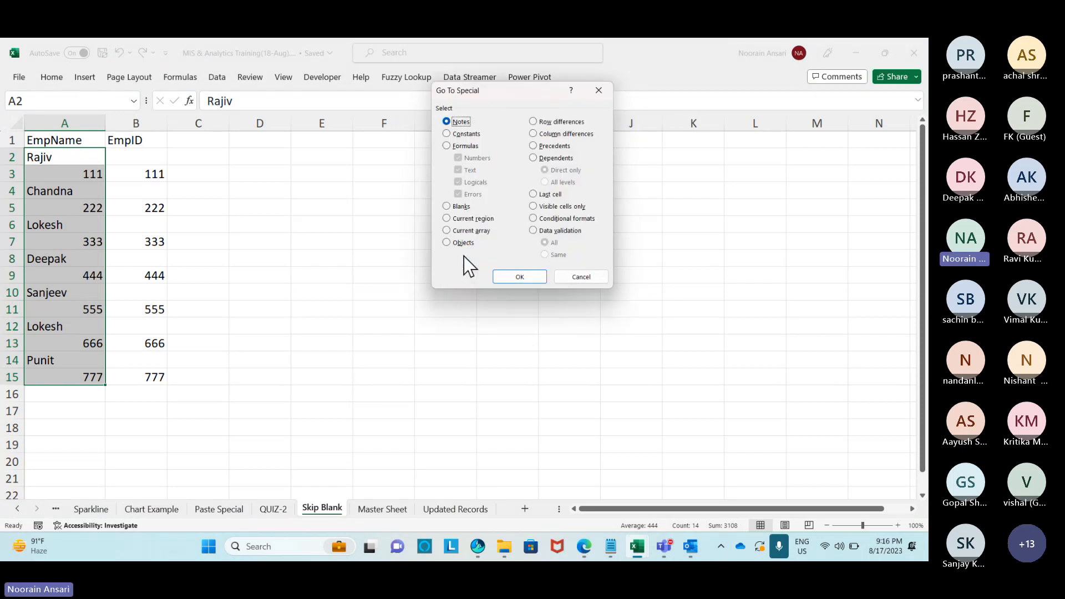
pyautogui.click(447, 134)
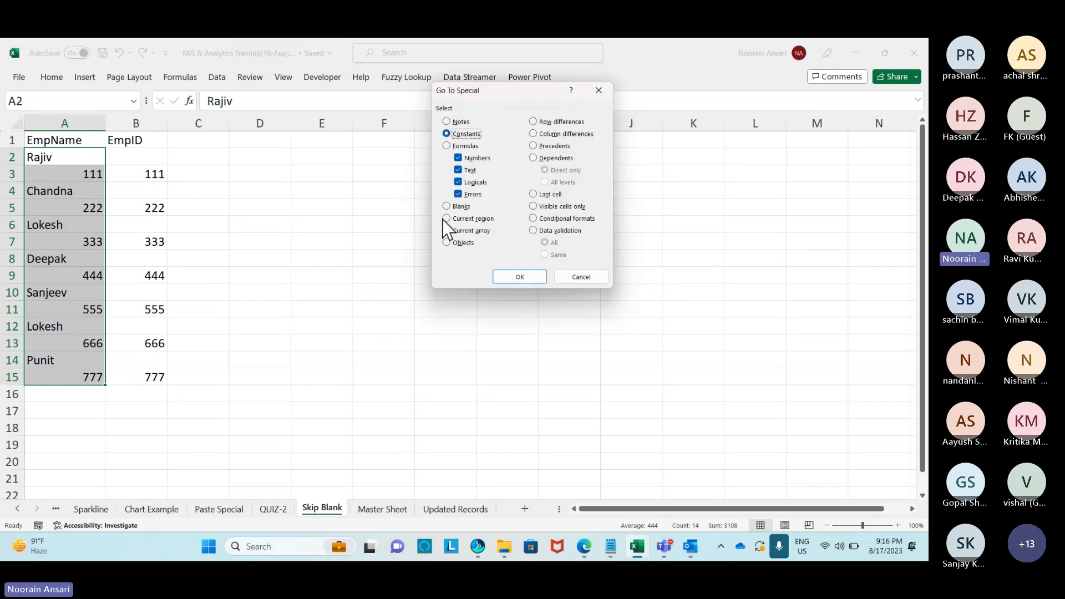
pyautogui.click(459, 158)
pyautogui.click(459, 169)
pyautogui.click(458, 182)
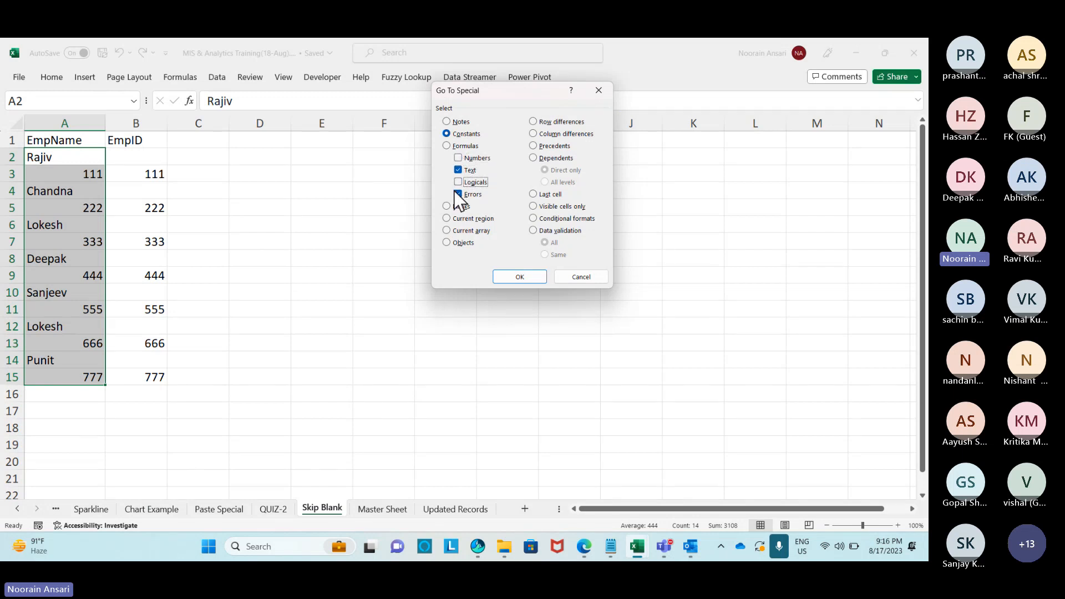
pyautogui.click(458, 194)
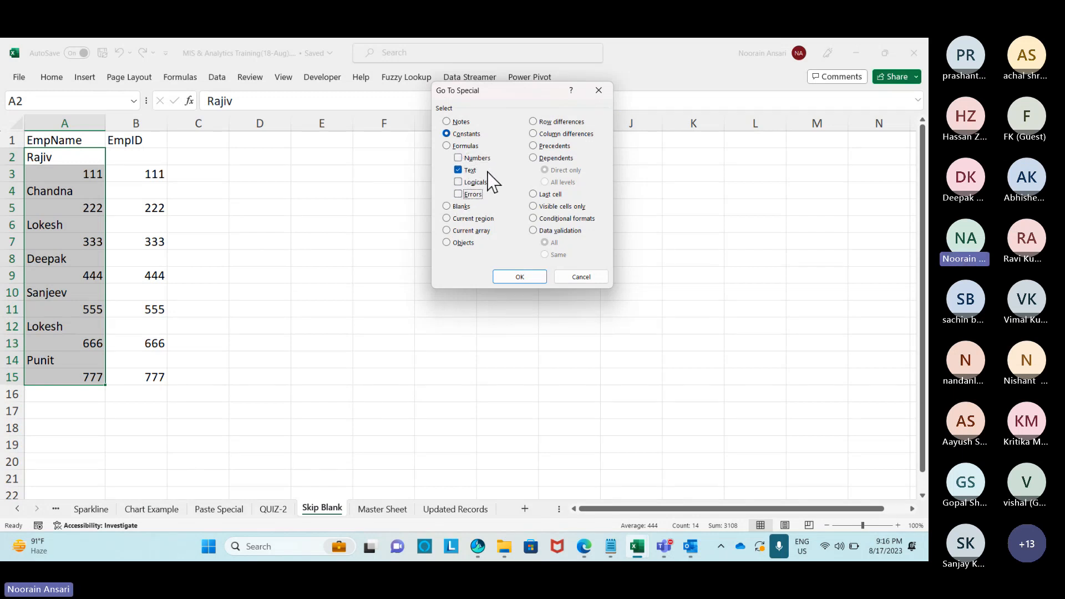
pyautogui.click(524, 279)
# Copy the seven names and paste them into Master Sheet cell A2.
pyautogui.hotkey('ctrl', 'c')
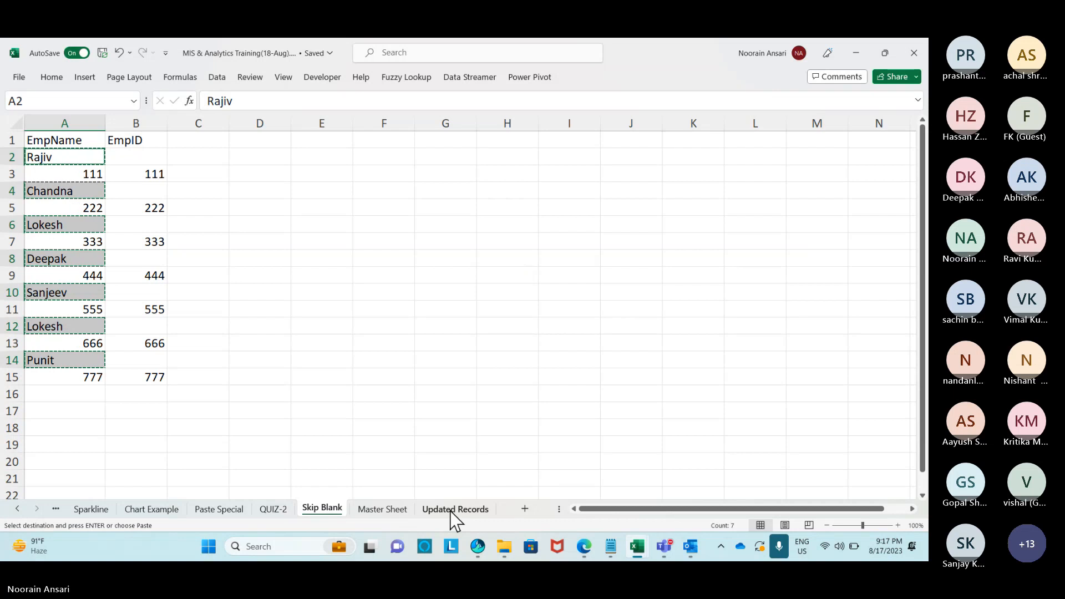
pyautogui.click(383, 509)
pyautogui.click(76, 163)
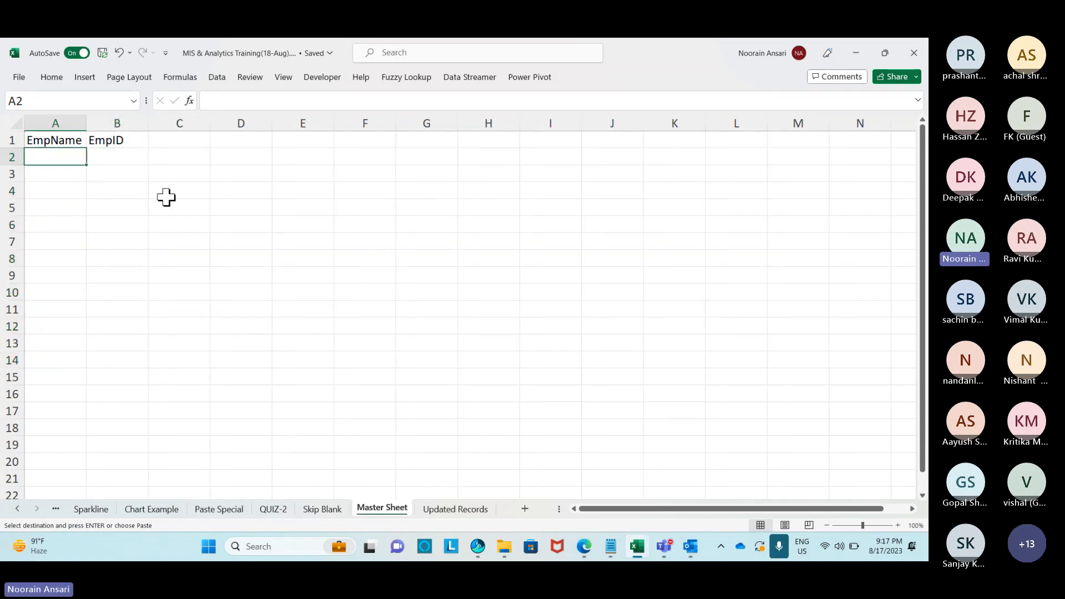
pyautogui.hotkey('ctrl', 'v')
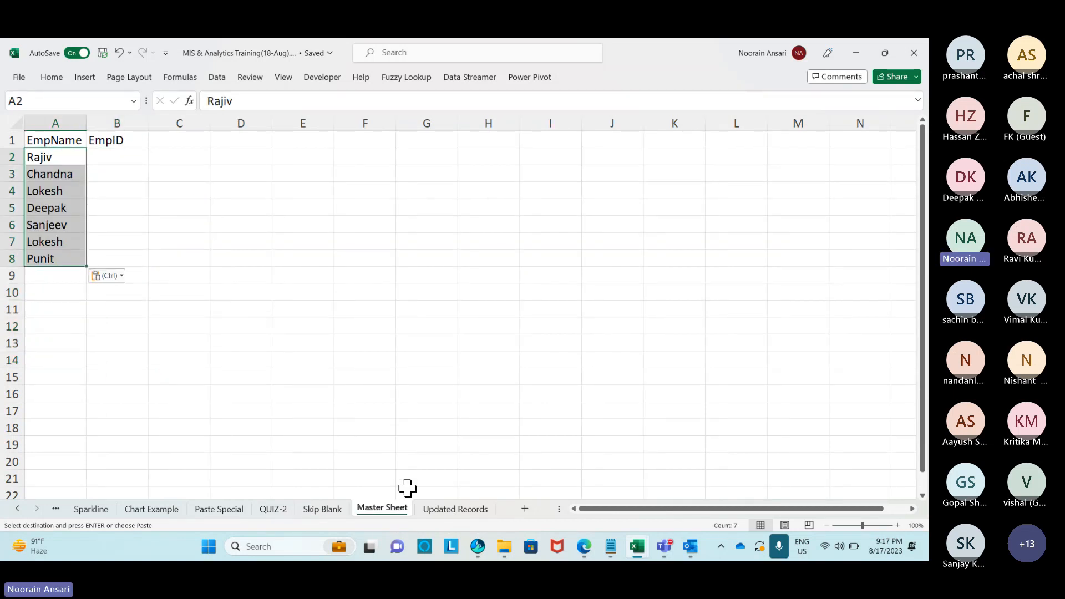
pyautogui.click(314, 510)
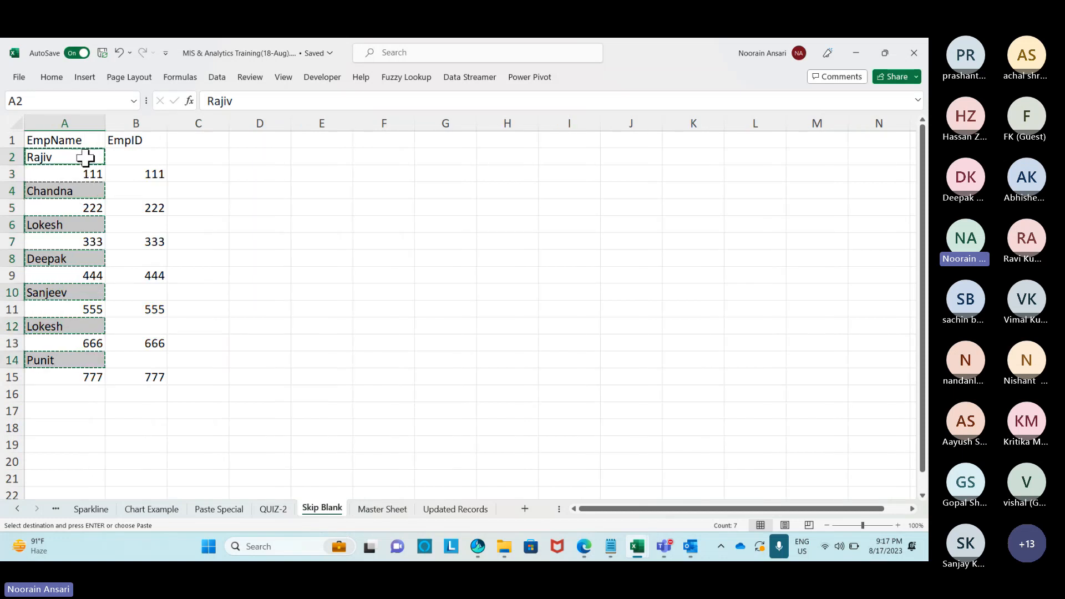
# Select only the numeric constants in A2:A15 via Go To Special, isolating the seven IDs.
pyautogui.moveTo(85, 159); pyautogui.dragTo(82, 370)
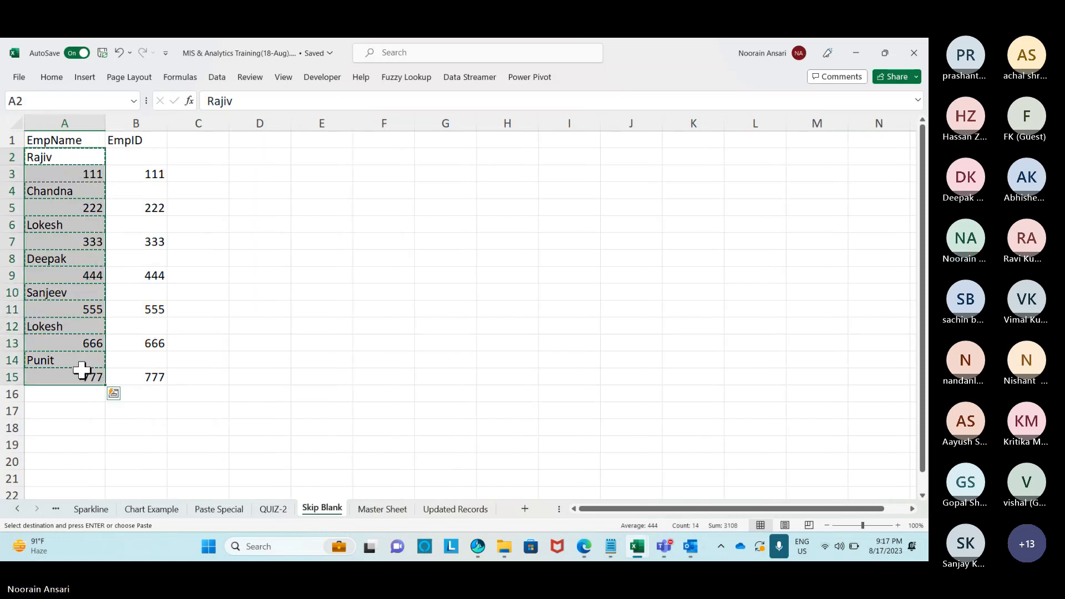
pyautogui.hotkey('ctrl', 'g')
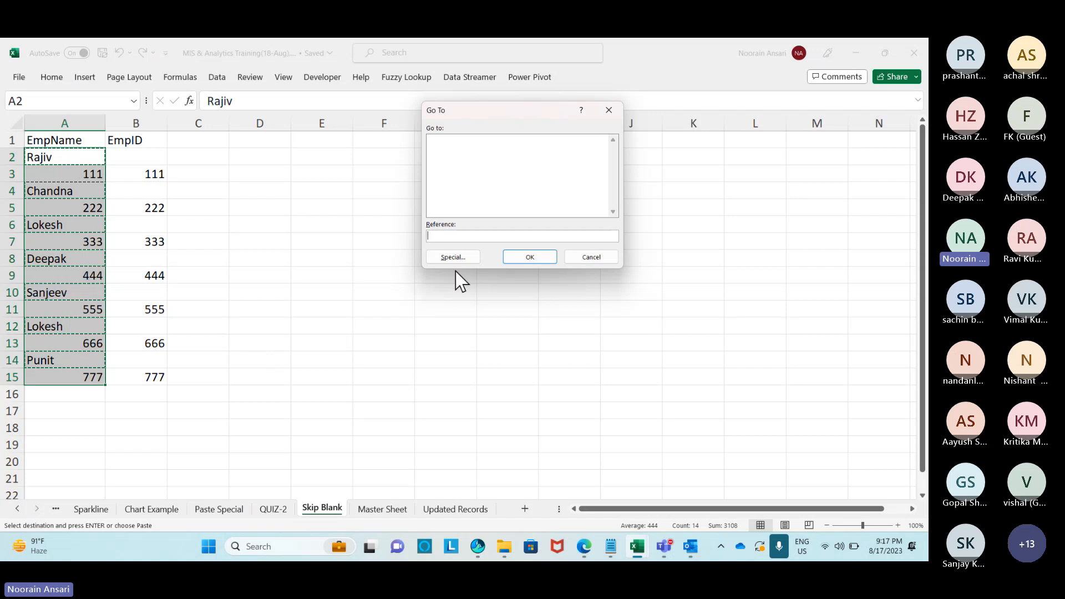
pyautogui.click(453, 257)
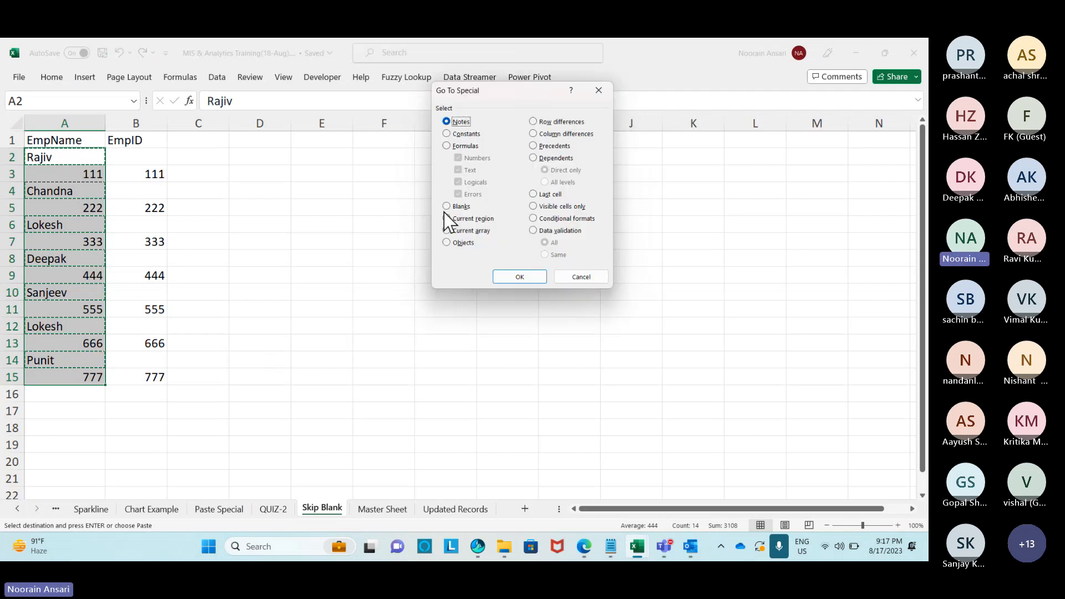
pyautogui.click(447, 135)
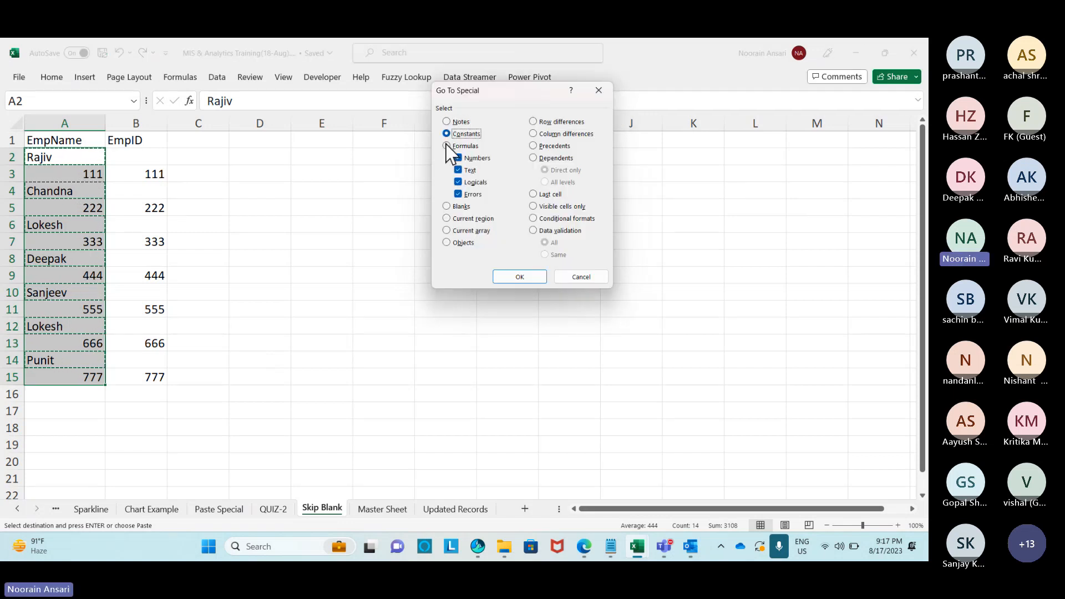
pyautogui.click(458, 170)
pyautogui.click(458, 182)
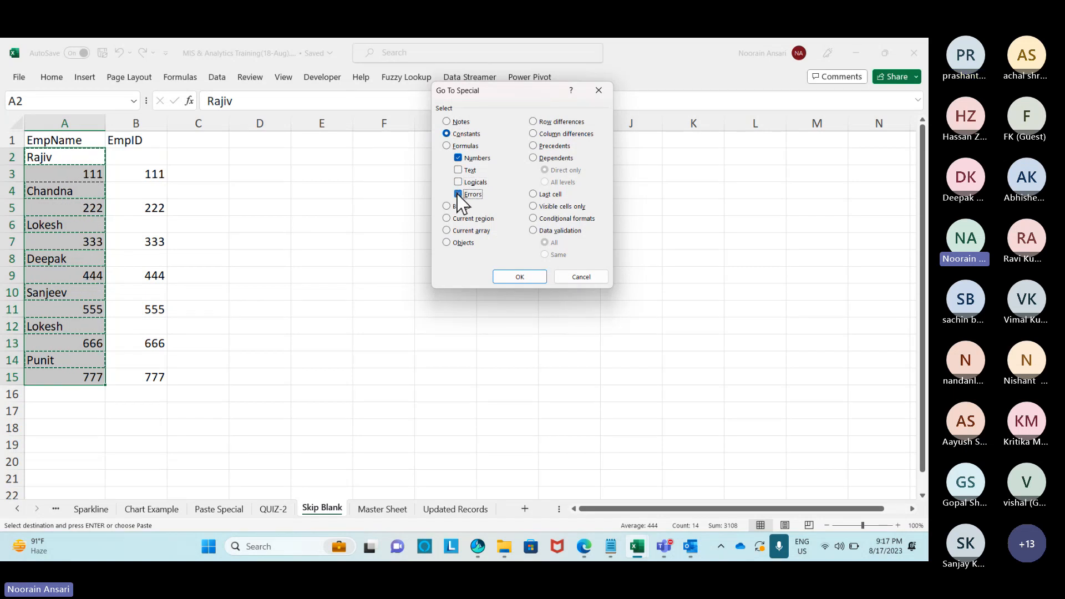
pyautogui.click(459, 194)
pyautogui.click(519, 277)
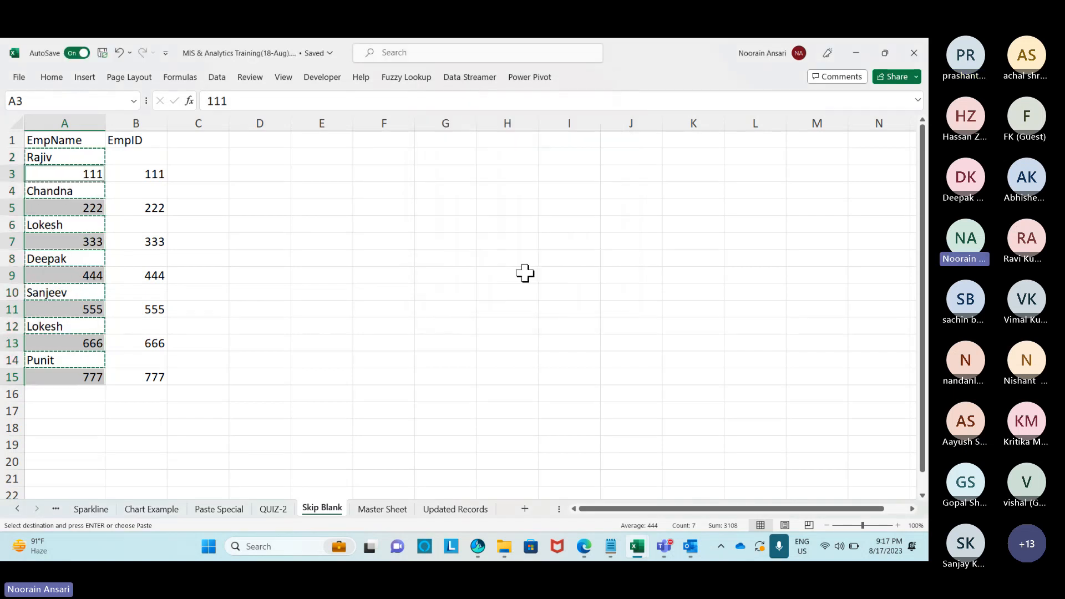
# Paste the IDs into Master Sheet cell B2 under EmpID.
pyautogui.click(455, 509)
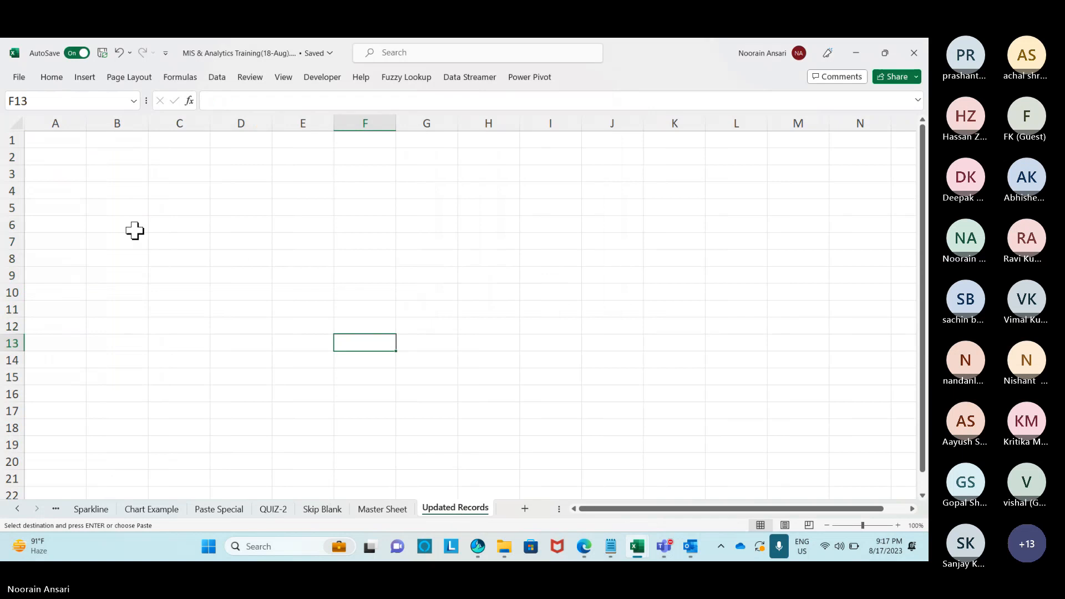
pyautogui.click(382, 509)
pyautogui.click(115, 156)
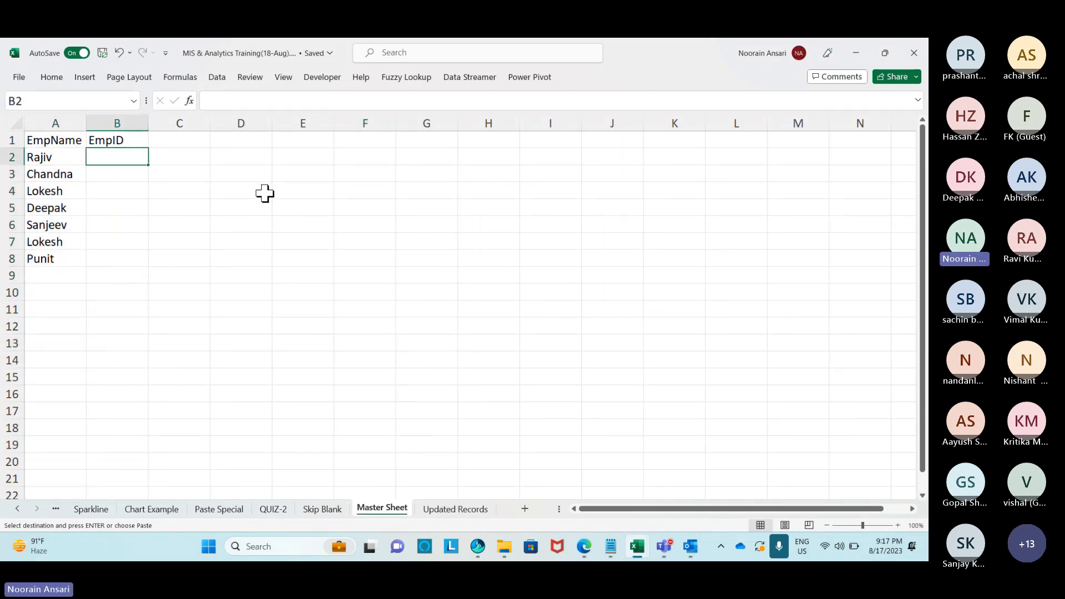
pyautogui.hotkey('ctrl', 'v')
# Autofit column B, then add a MobileNo header in C1 with a starting mobile number in C2.
pyautogui.doubleClick(148, 128)
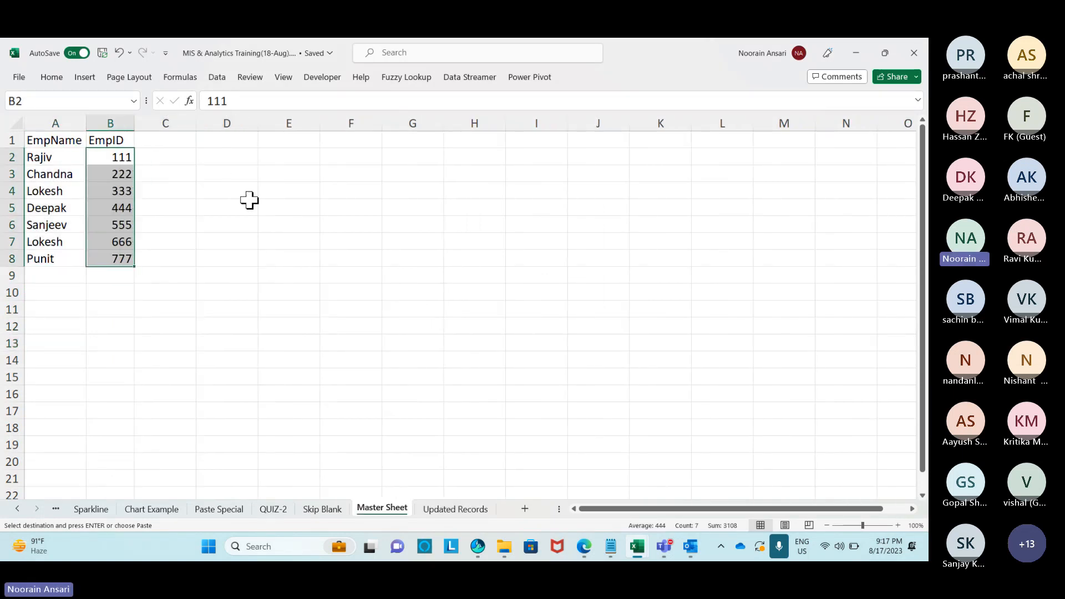
pyautogui.click(187, 143)
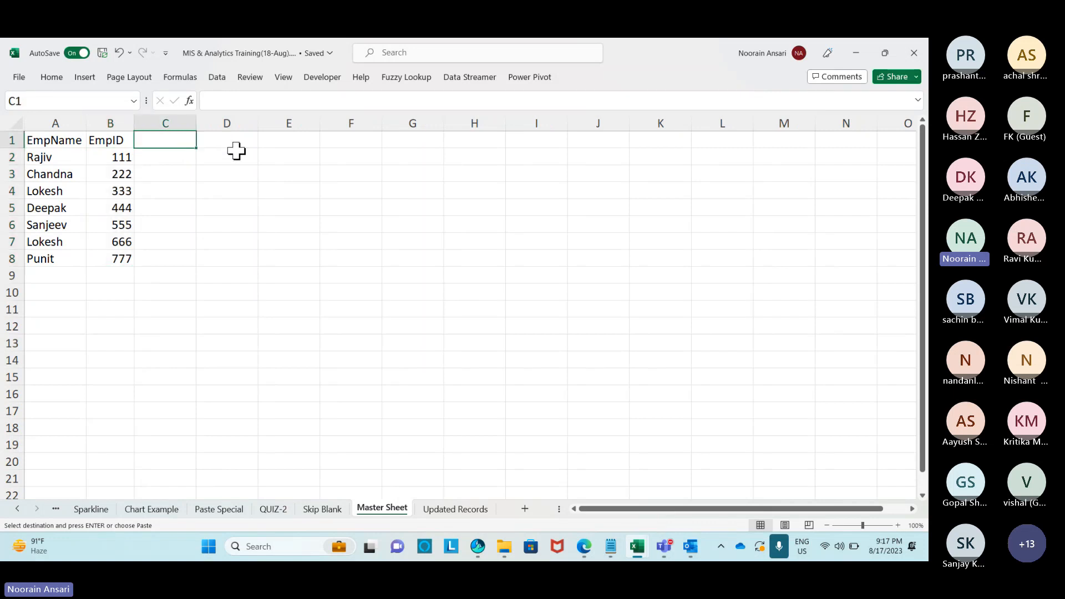
pyautogui.write('M')
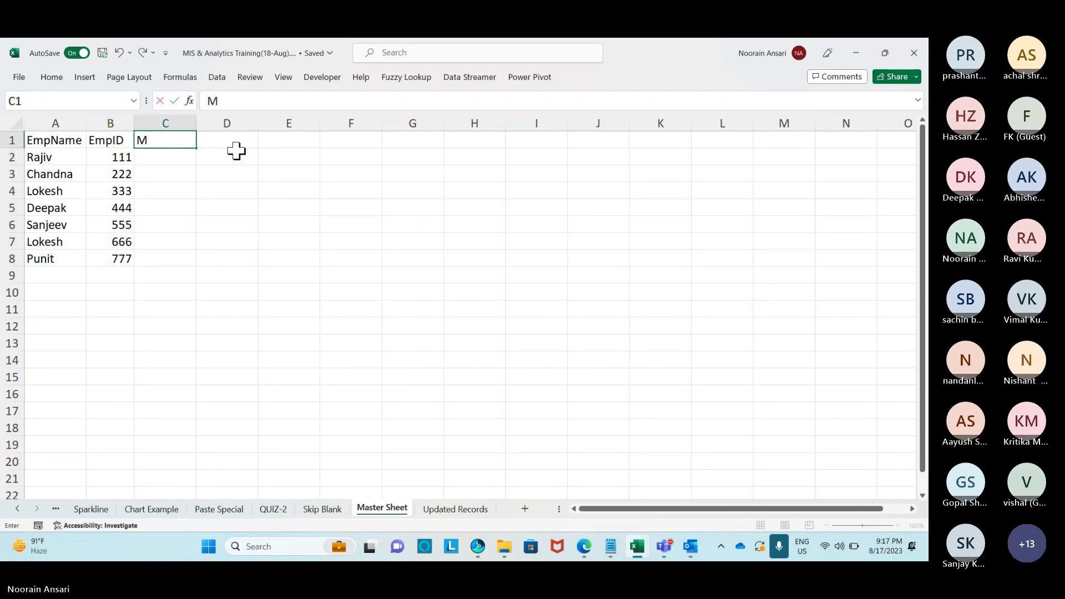
pyautogui.write('obileNo')
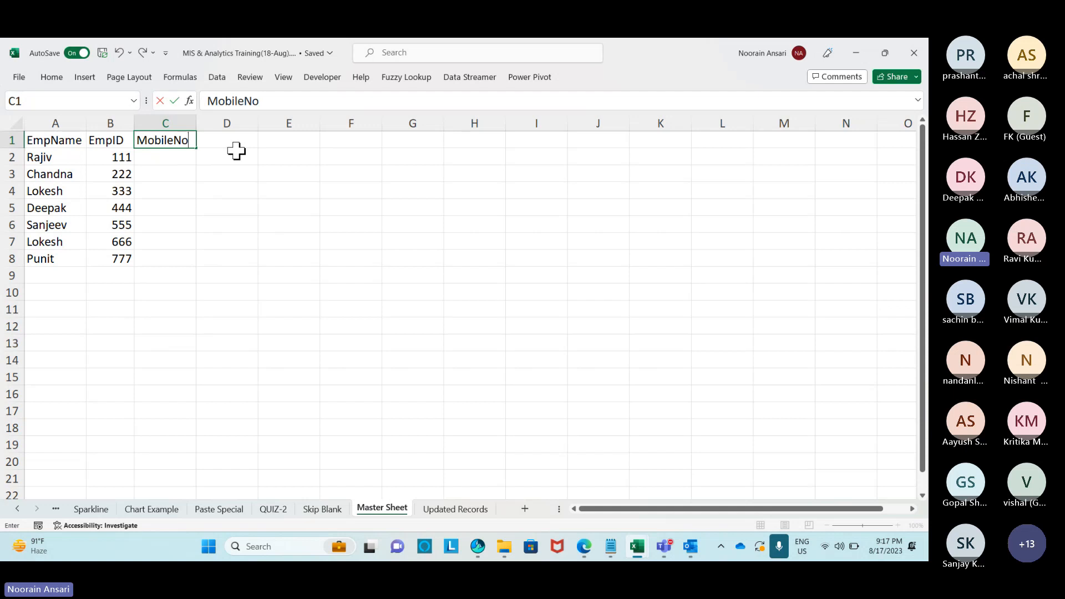
pyautogui.press('Return')
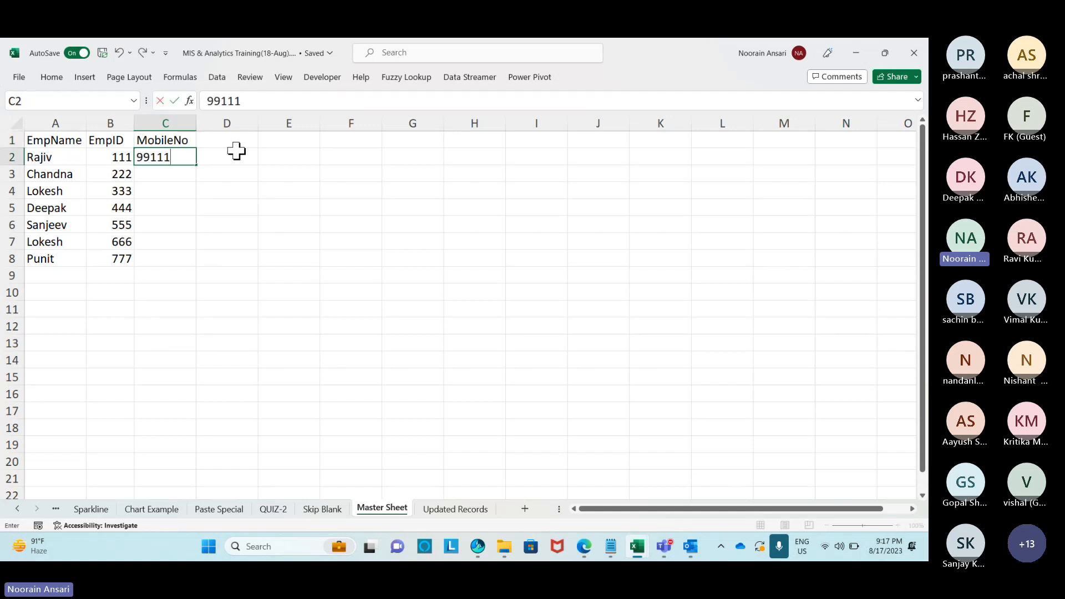
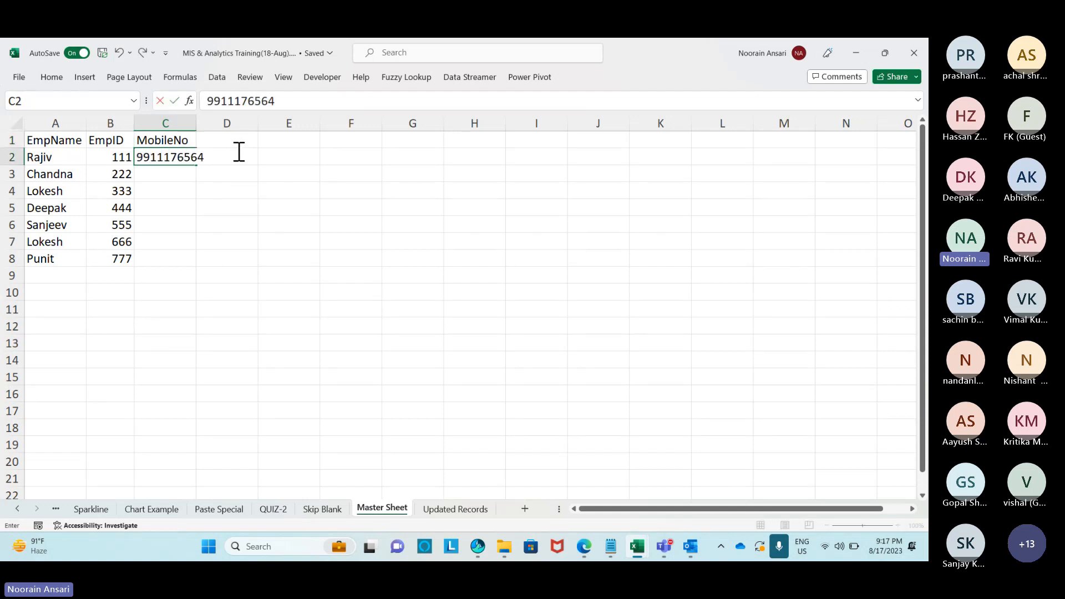
pyautogui.press('Return')
# Fill C3:C8 with =C2+1 so each mobile number is one higher than the last.
pyautogui.press('Left')
pyautogui.hotkey('ctrl', 'Down')
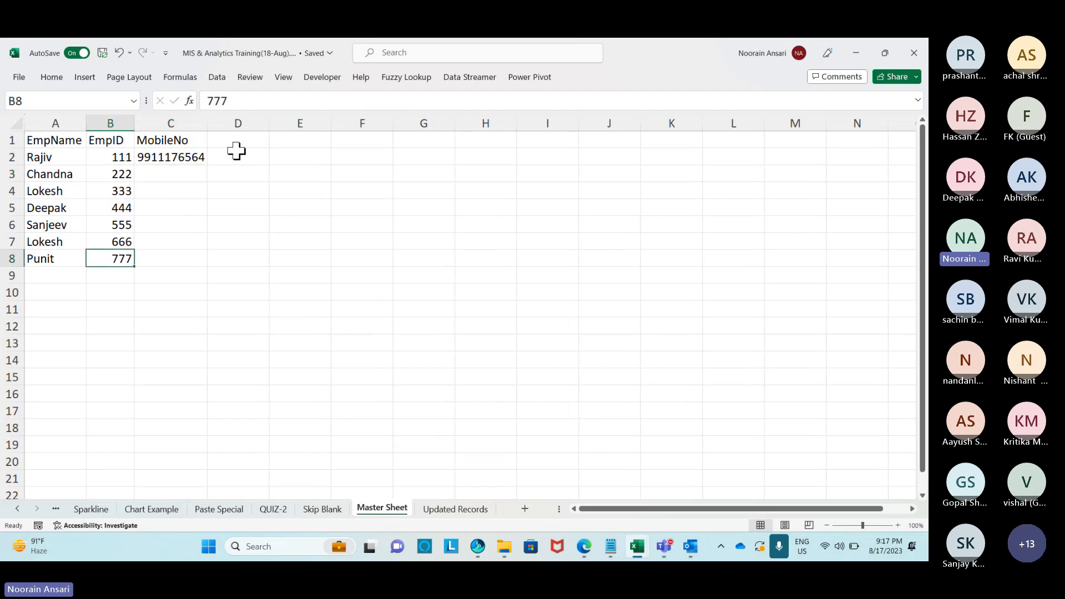
pyautogui.press('Right')
pyautogui.hotkey('ctrl', 'Up')
pyautogui.press('Down')
pyautogui.write('=')
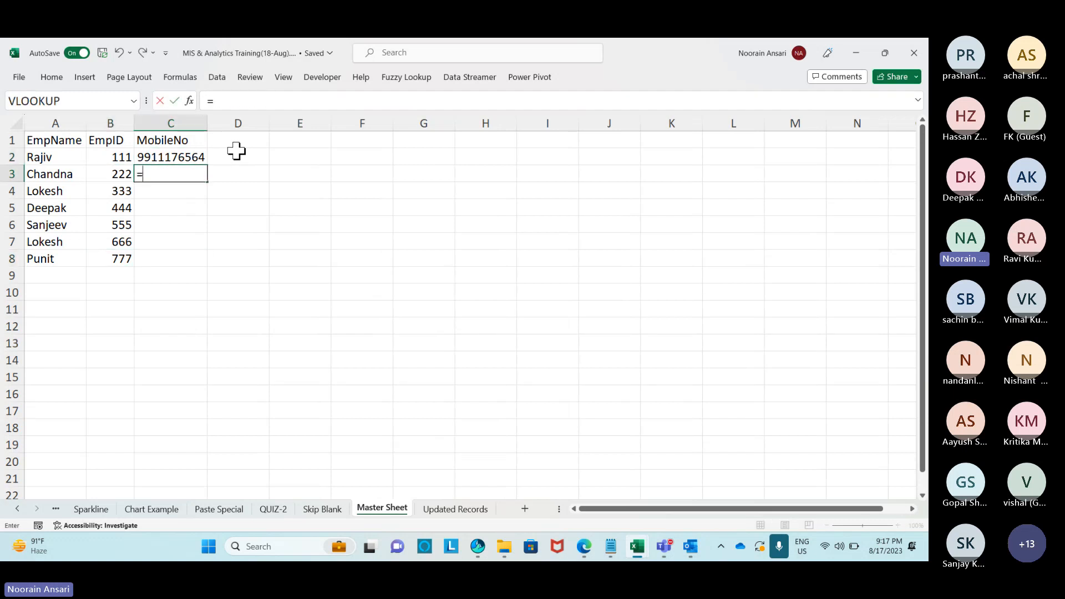
pyautogui.press('Up')
pyautogui.write('+1')
pyautogui.press('Return')
pyautogui.press('Left')
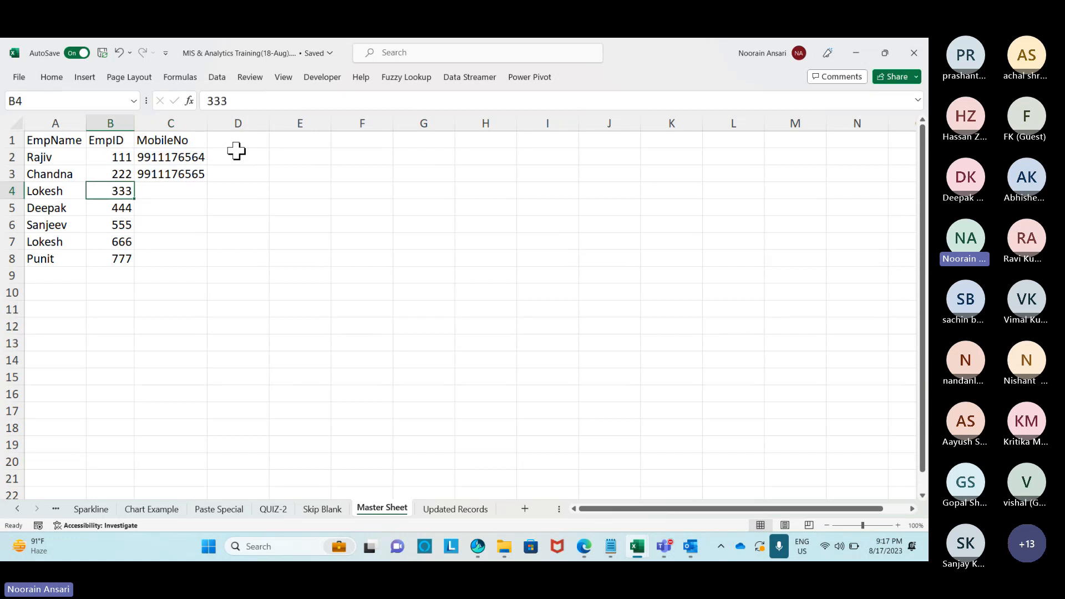
pyautogui.hotkey('ctrl', 'Down')
pyautogui.press('Right')
pyautogui.hotkey('ctrl', 'shift', 'Up')
pyautogui.hotkey('ctrl', 'd')
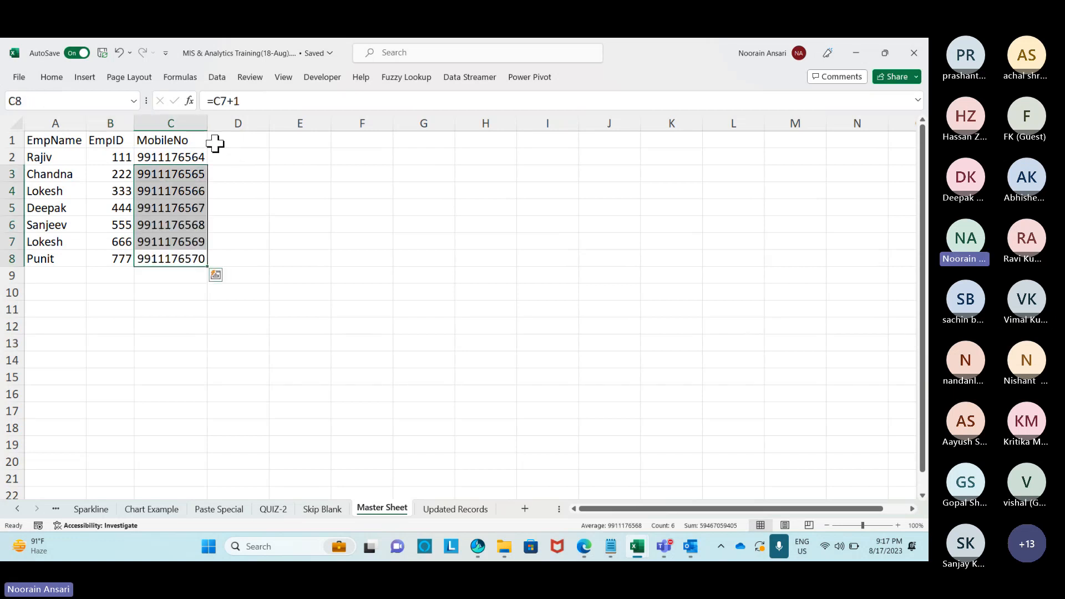
# Copy EmpIDs 222, 444, 555 and 777 and switch to the Updated Records sheet.
pyautogui.click(116, 169)
pyautogui.keyDown('ctrl'); pyautogui.click(119, 207); pyautogui.keyUp('ctrl')
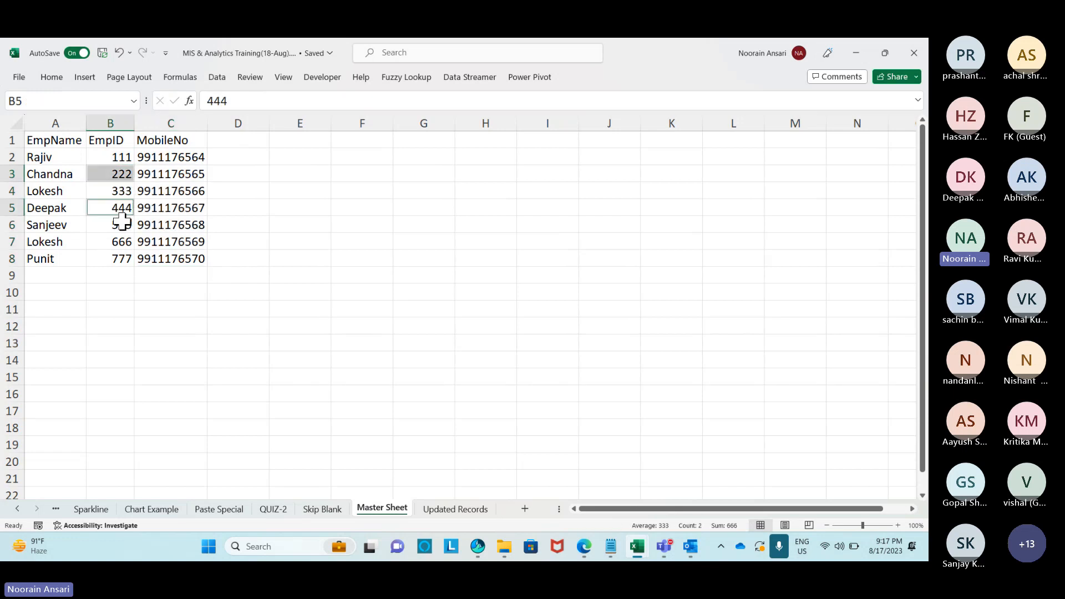
pyautogui.keyDown('ctrl'); pyautogui.click(119, 226); pyautogui.keyUp('ctrl')
pyautogui.keyDown('ctrl'); pyautogui.click(118, 258); pyautogui.keyUp('ctrl')
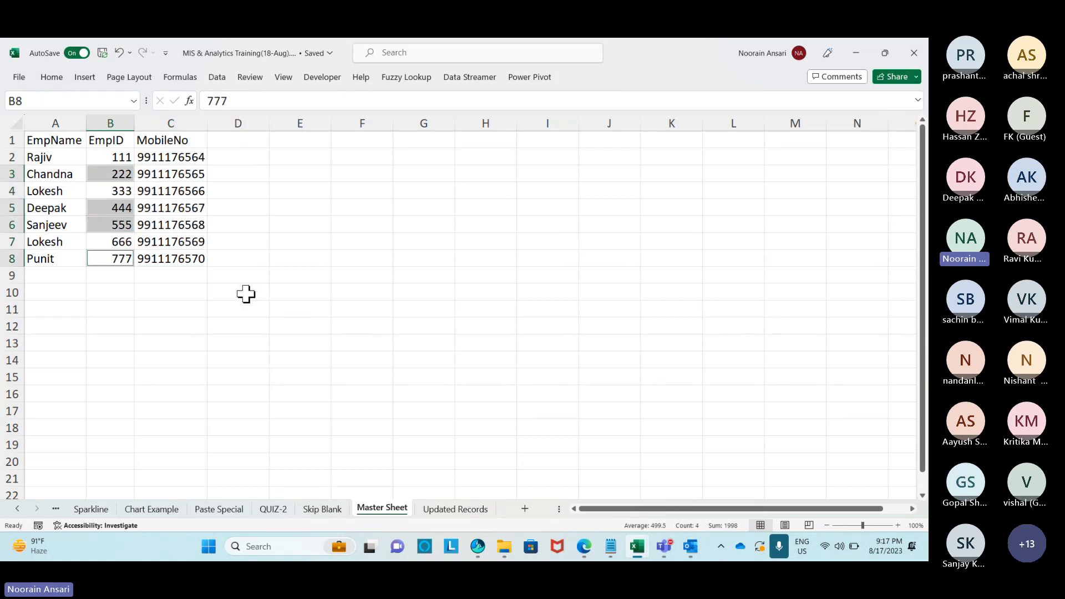
pyautogui.hotkey('ctrl', 'c')
pyautogui.click(455, 509)
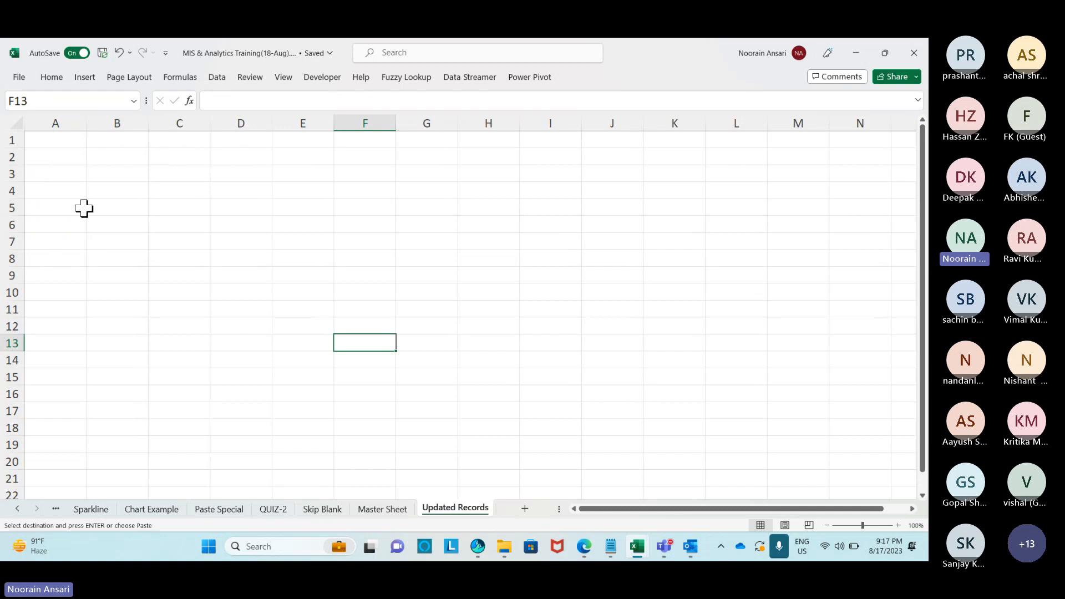
# Paste the four IDs from A2 and add headers ID in A1 and MobileNo in B1.
pyautogui.click(55, 157)
pyautogui.hotkey('ctrl', 'v')
pyautogui.click(78, 141)
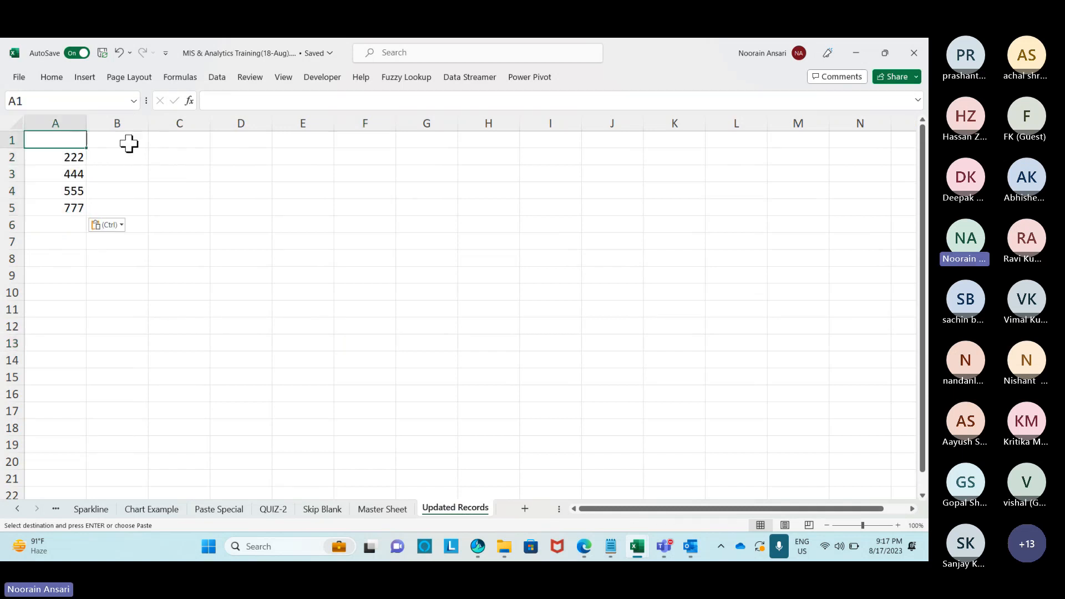
pyautogui.write('ID')
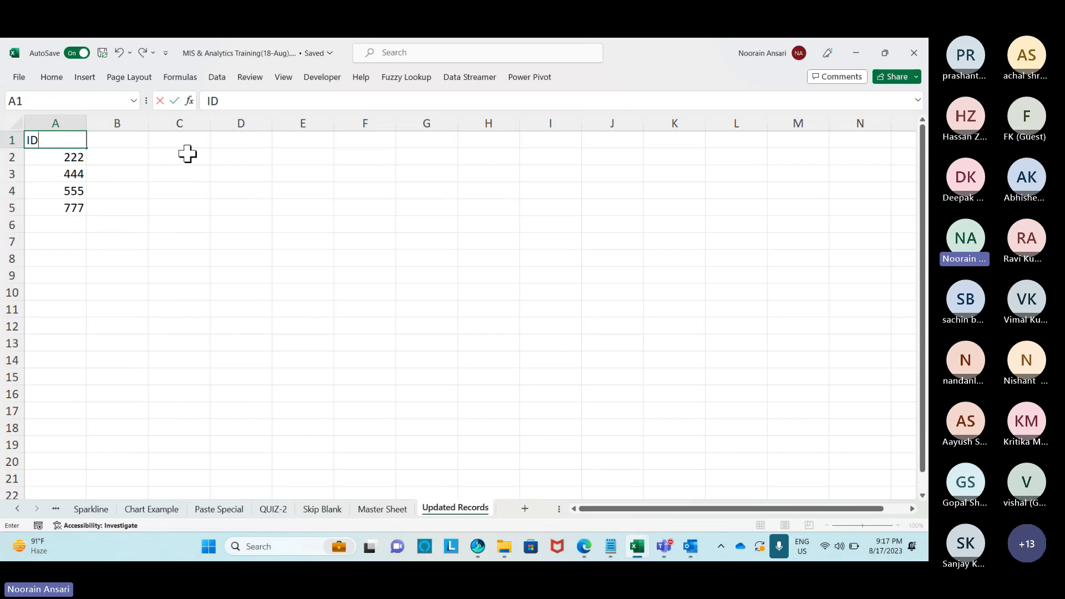
pyautogui.press('Return')
pyautogui.press('Up')
pyautogui.press('Right')
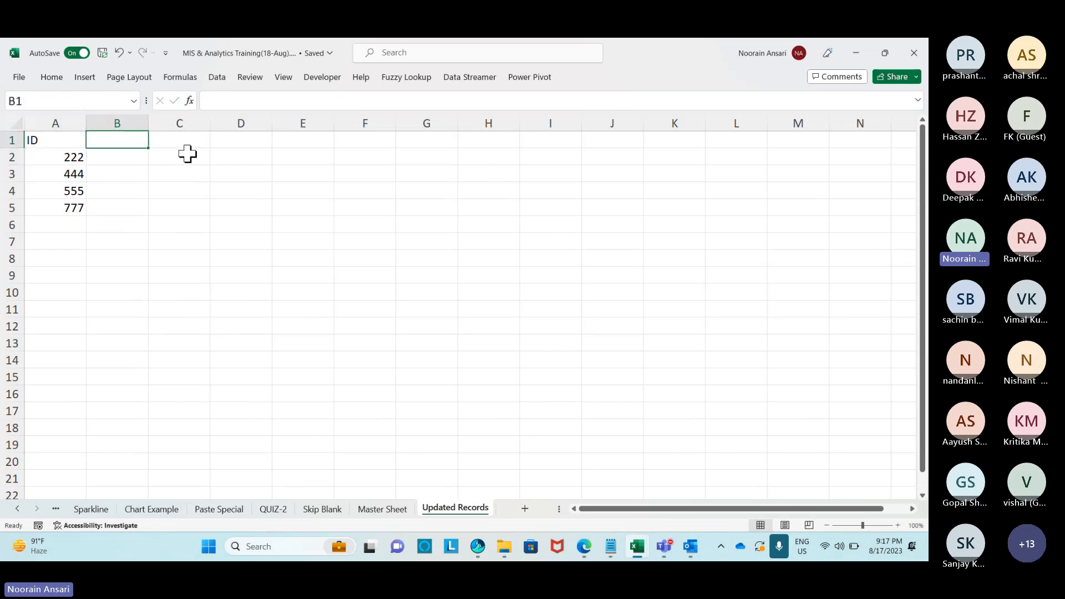
pyautogui.write('MobileN')
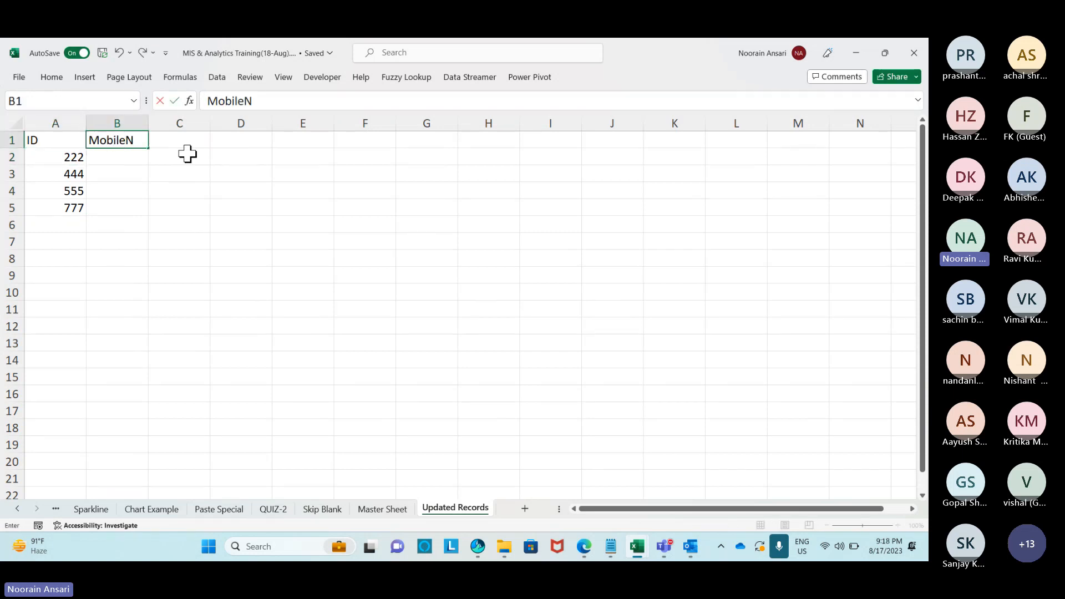
pyautogui.write('o')
pyautogui.press('Return')
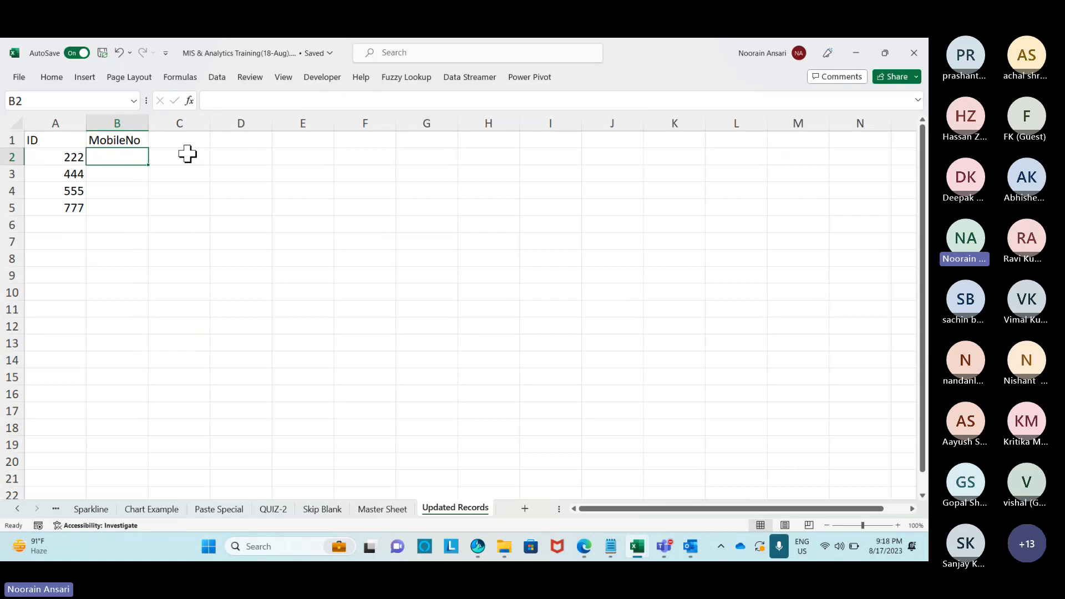
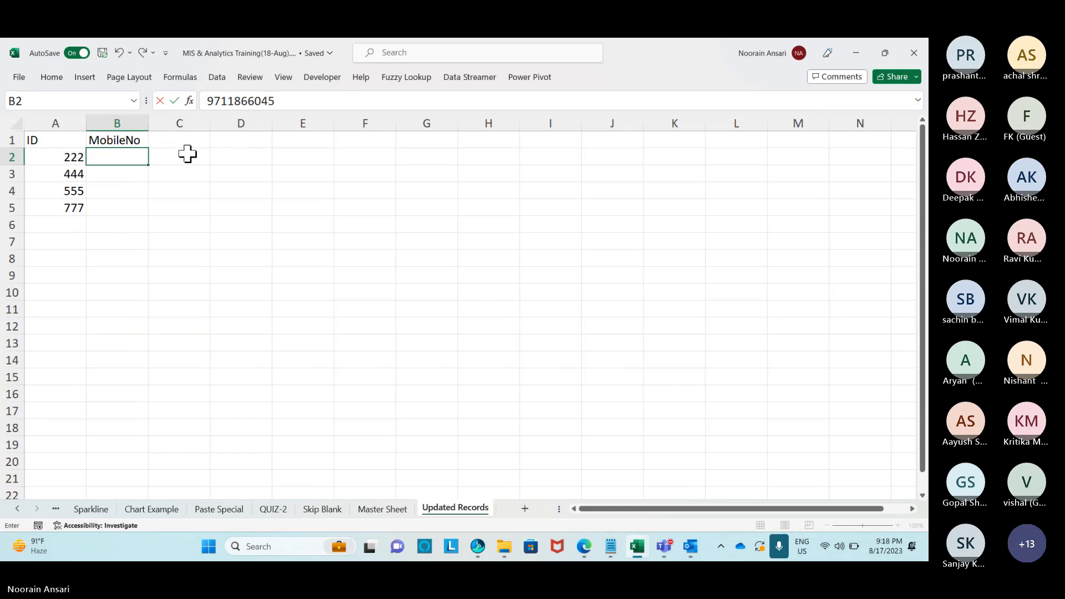
# Enter a starting mobile number in B2 and fill =B2+1 down through B5.
pyautogui.press('Return')
pyautogui.write('=')
pyautogui.press('Up')
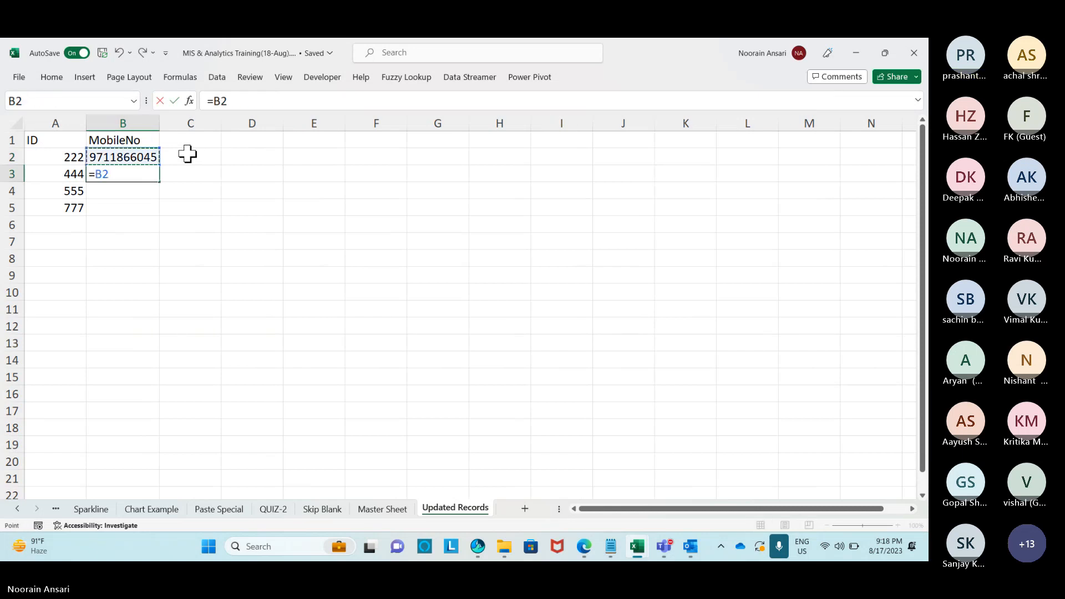
pyautogui.write('+1')
pyautogui.press('Return')
pyautogui.press('Left')
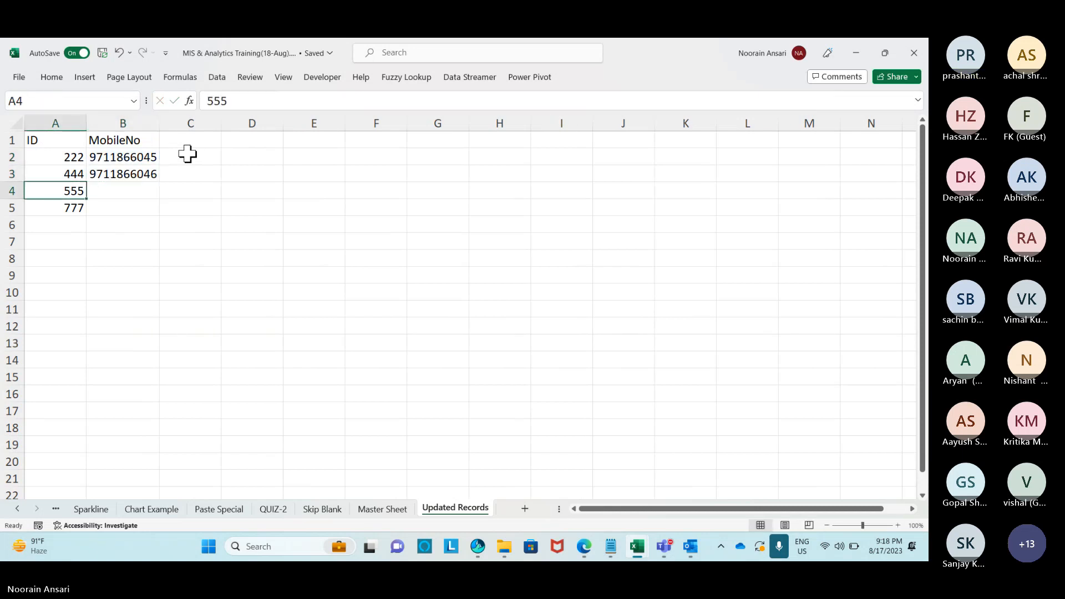
pyautogui.press('Down')
pyautogui.press('Right')
pyautogui.hotkey('shift', 'Up')
pyautogui.hotkey('shift', 'Up')
pyautogui.hotkey('ctrl', 'd')
# Convert the whole ID and MobileNo table to plain values with Paste Special > Values.
pyautogui.hotkey('ctrl', 'Home')
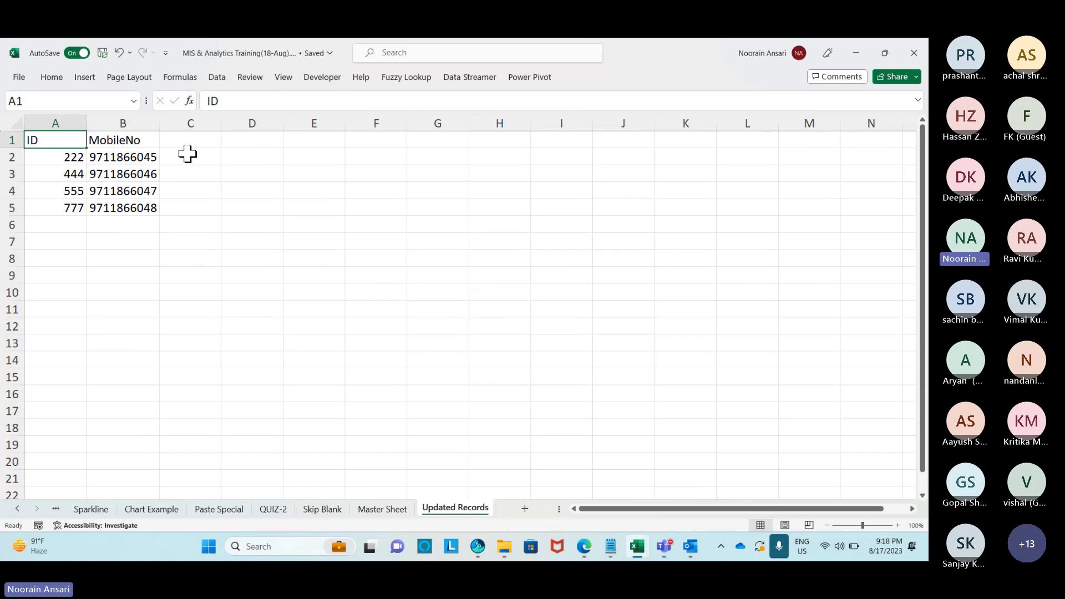
pyautogui.hotkey('ctrl', 'a')
pyautogui.hotkey('ctrl', 'c')
pyautogui.hotkey('ctrl', 'alt', 'v')
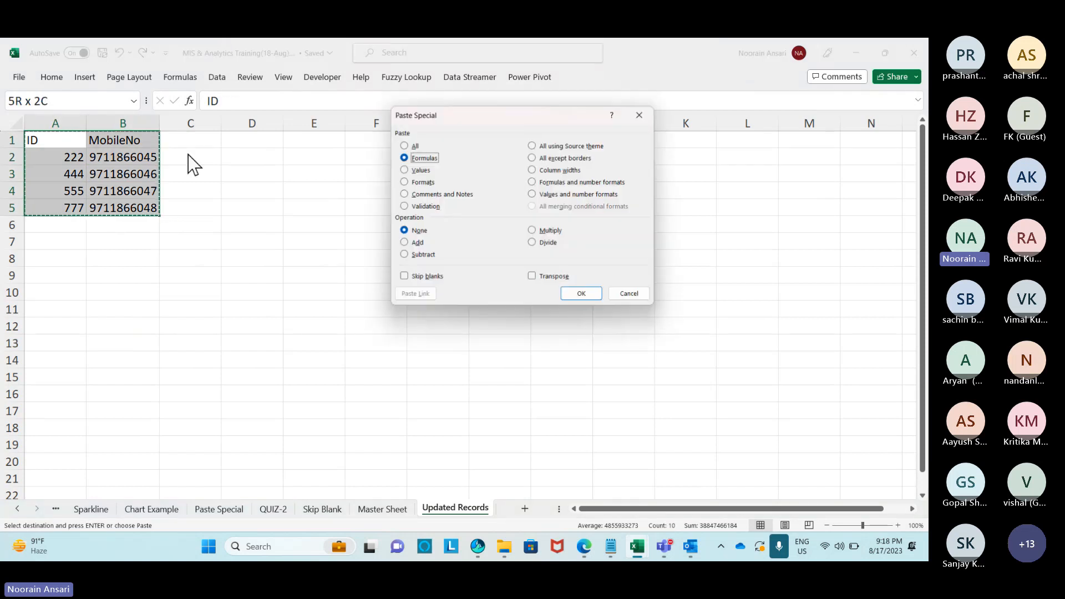
pyautogui.press('v')
pyautogui.press('Return')
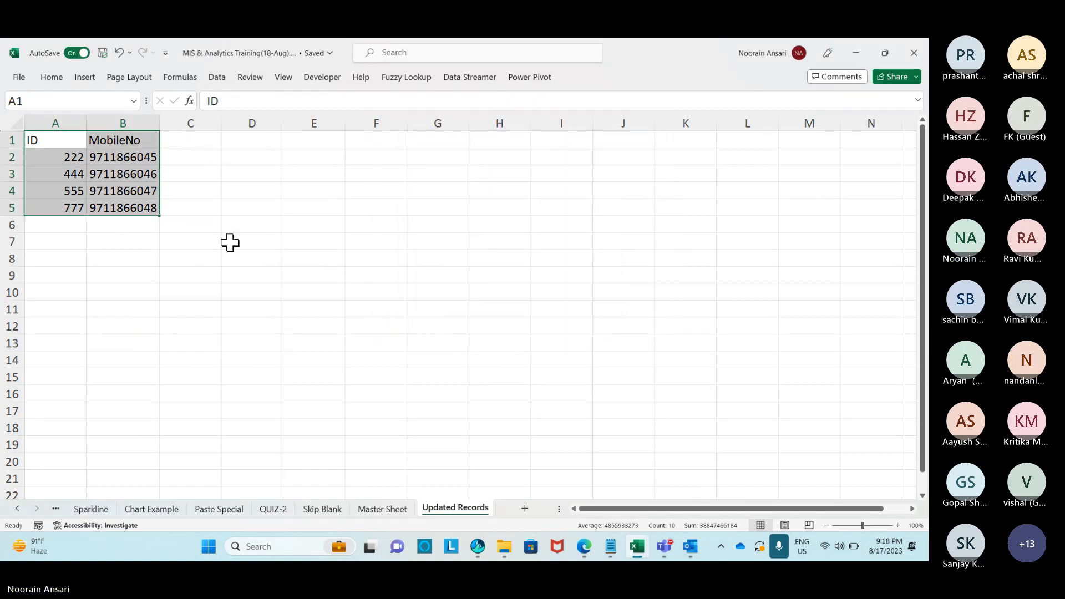
# Copy the seven Master Sheet employee records and paste a duplicate directly below the table.
pyautogui.click(384, 508)
pyautogui.click(176, 158)
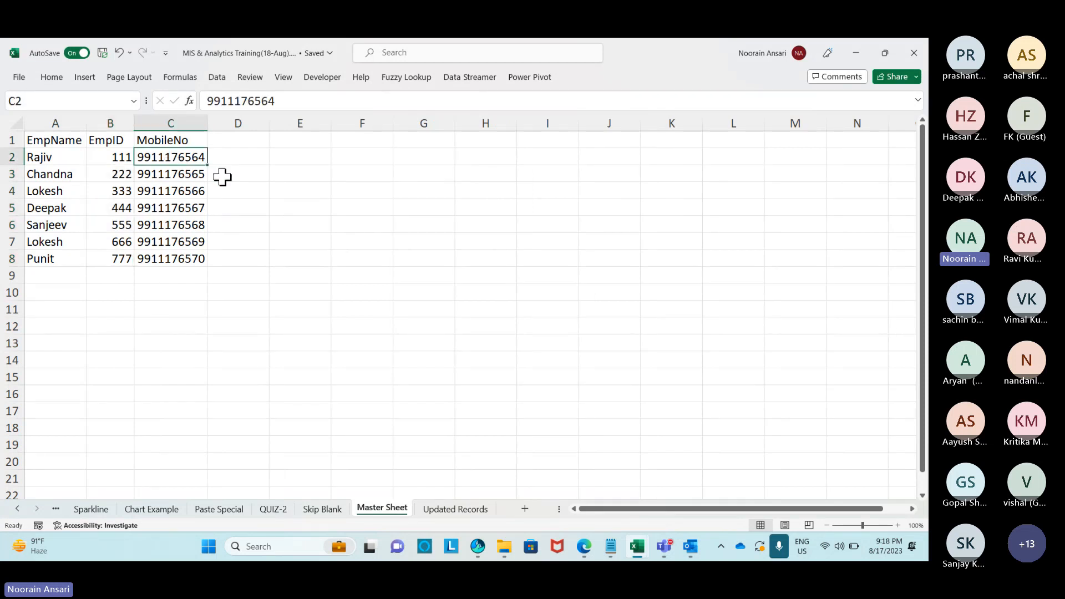
pyautogui.moveTo(50, 157); pyautogui.dragTo(173, 257)
pyautogui.hotkey('ctrl', 'c')
pyautogui.click(52, 276)
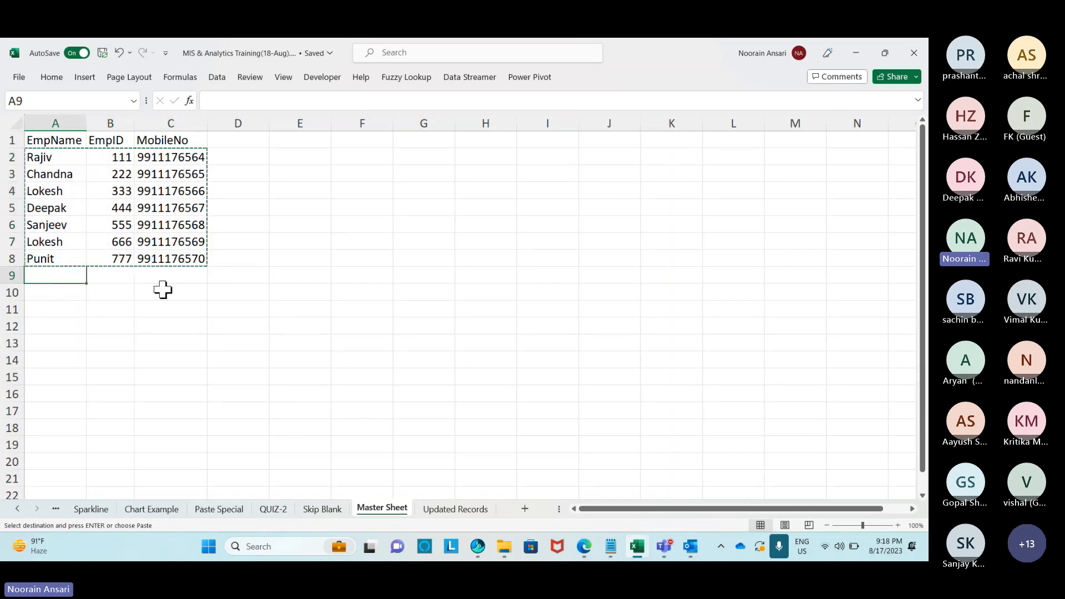
pyautogui.hotkey('ctrl', 'v')
# Paste two more copies of the records further down the sheet.
pyautogui.click(79, 394)
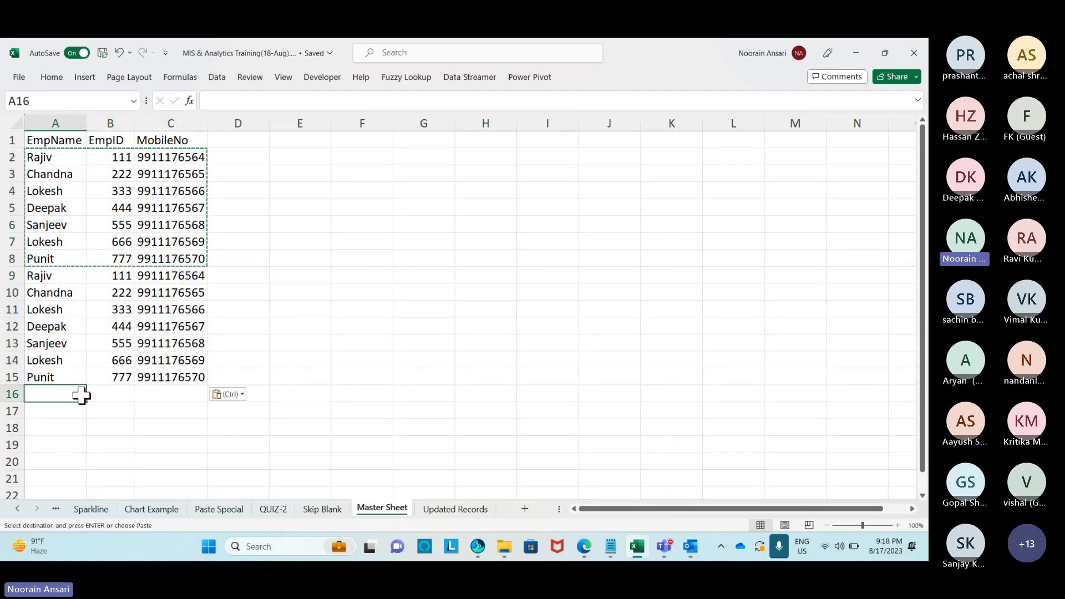
pyautogui.hotkey('ctrl', 'v')
pyautogui.scroll(-3, 249, 266)
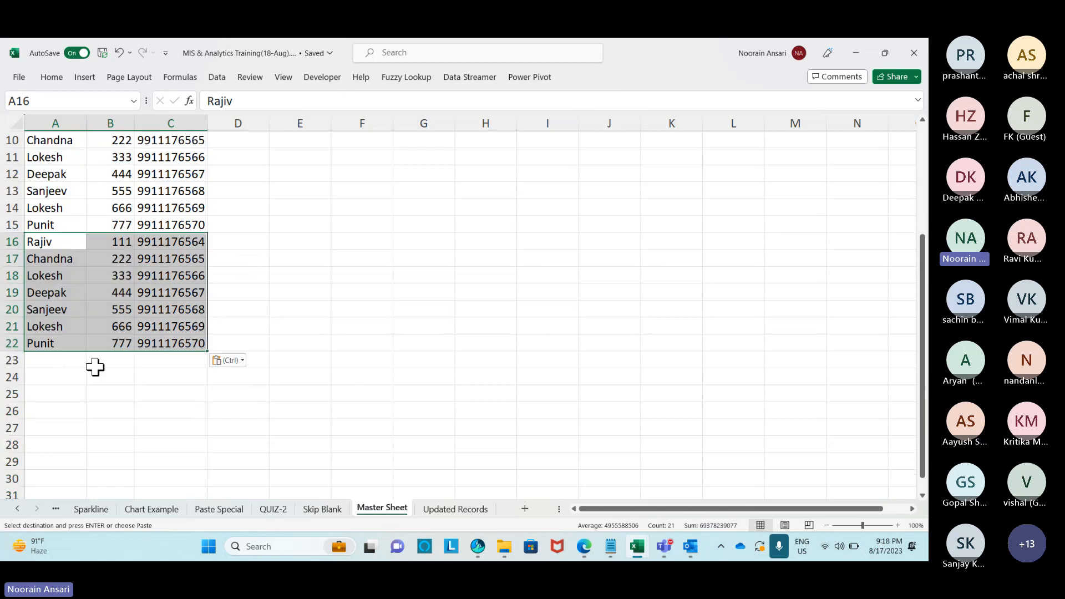
pyautogui.click(64, 363)
pyautogui.hotkey('ctrl', 'v')
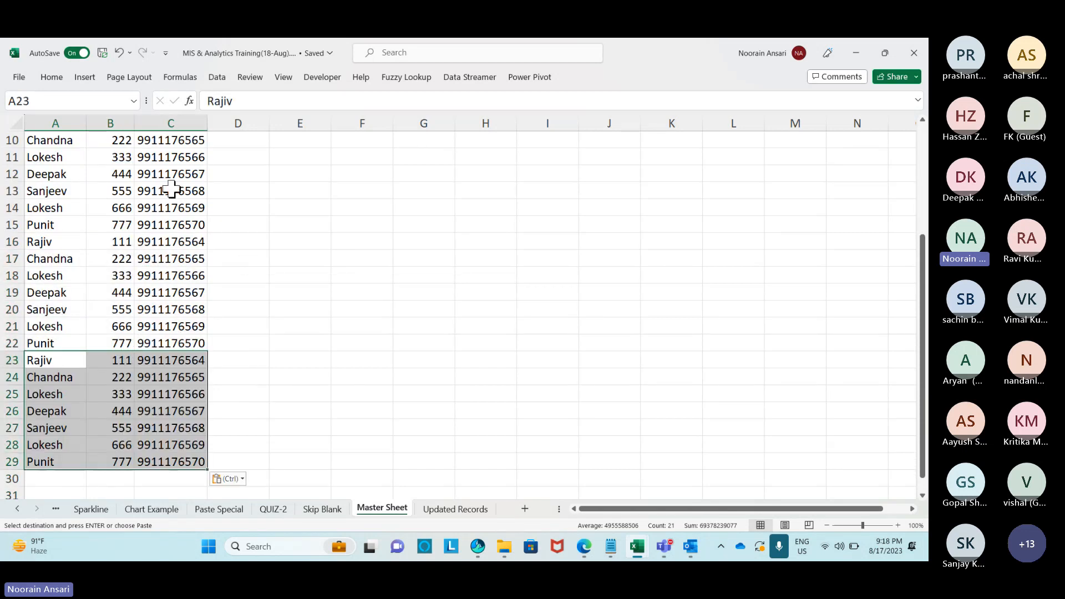
pyautogui.scroll(1, 172, 189)
# Copy the whole expanded list and paste it again below row 29.
pyautogui.click(59, 145)
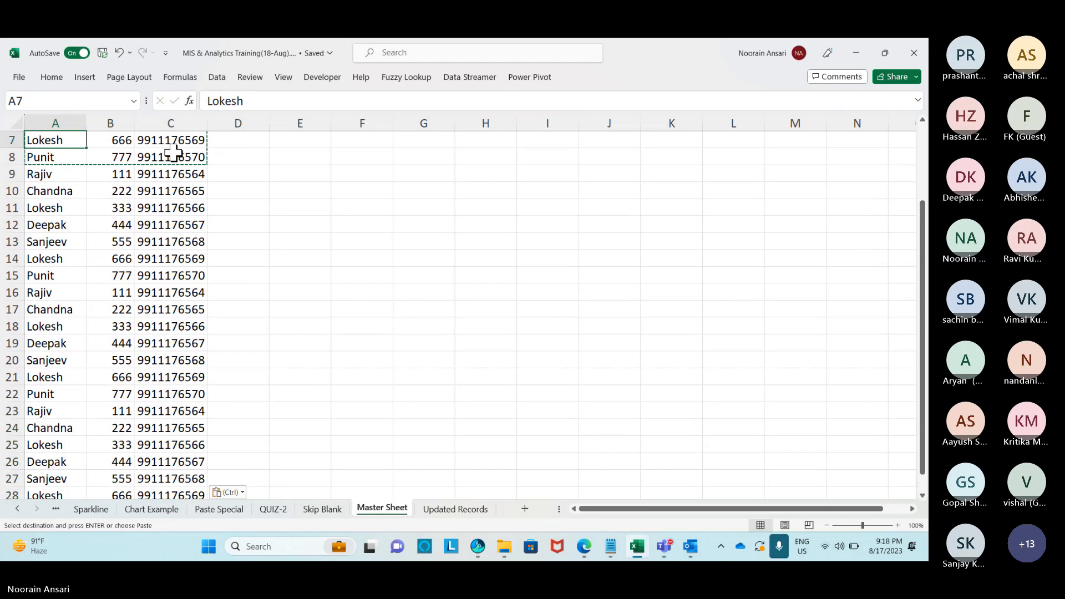
pyautogui.hotkey('ctrl', 'Up')
pyautogui.press('Down')
pyautogui.hotkey('ctrl', 'shift', 'Right')
pyautogui.hotkey('ctrl', 'shift', 'Down')
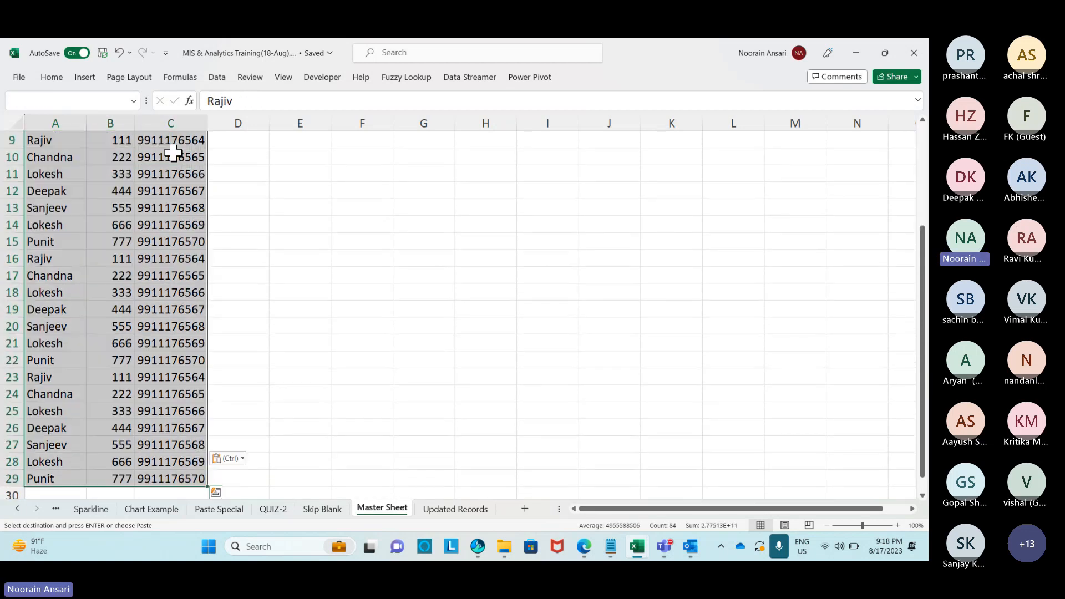
pyautogui.hotkey('ctrl', 'c')
pyautogui.hotkey('ctrl', 'Down')
pyautogui.press('Down')
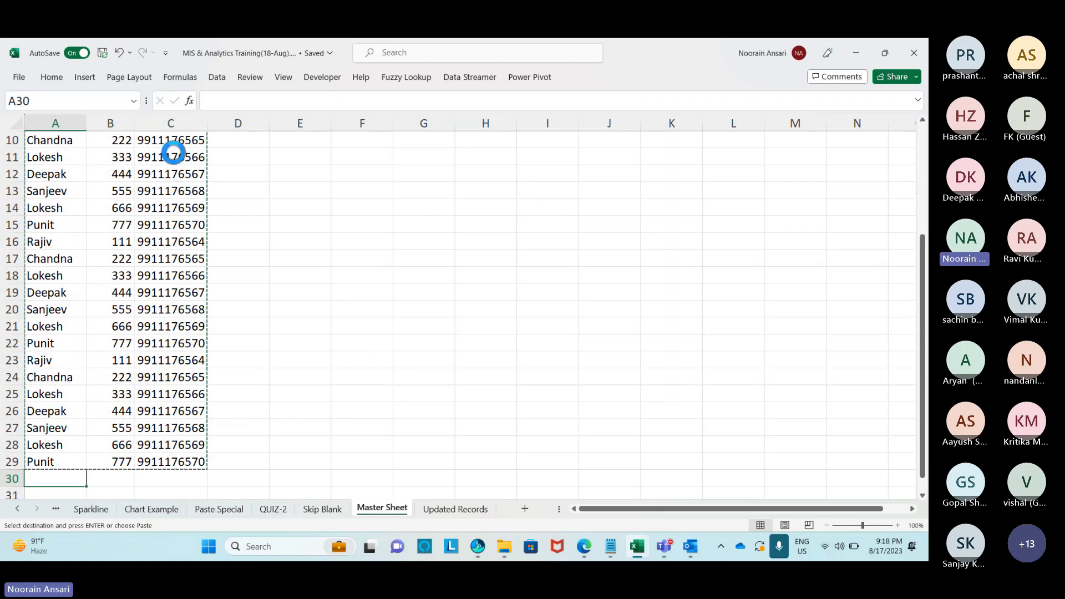
pyautogui.hotkey('ctrl', 'v')
pyautogui.press('Escape')
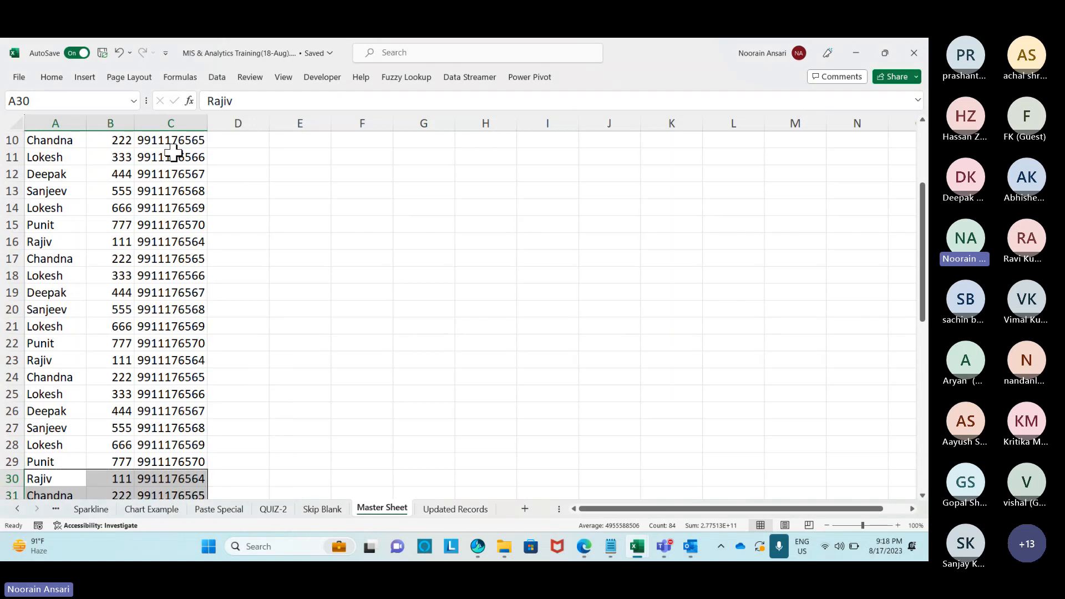
pyautogui.hotkey('ctrl', 'Up')
pyautogui.press('Down')
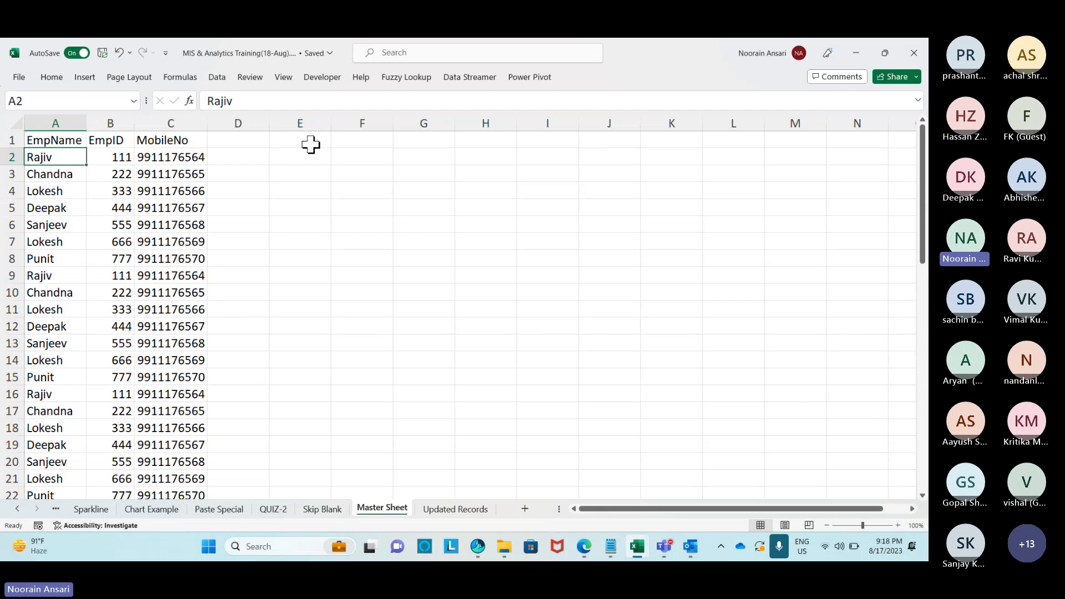
# Enter =VLOOKUP(B2,'Updated Records'!$A$2:$B$5,2,0) in D2.
pyautogui.click(269, 160)
pyautogui.write('=vl')
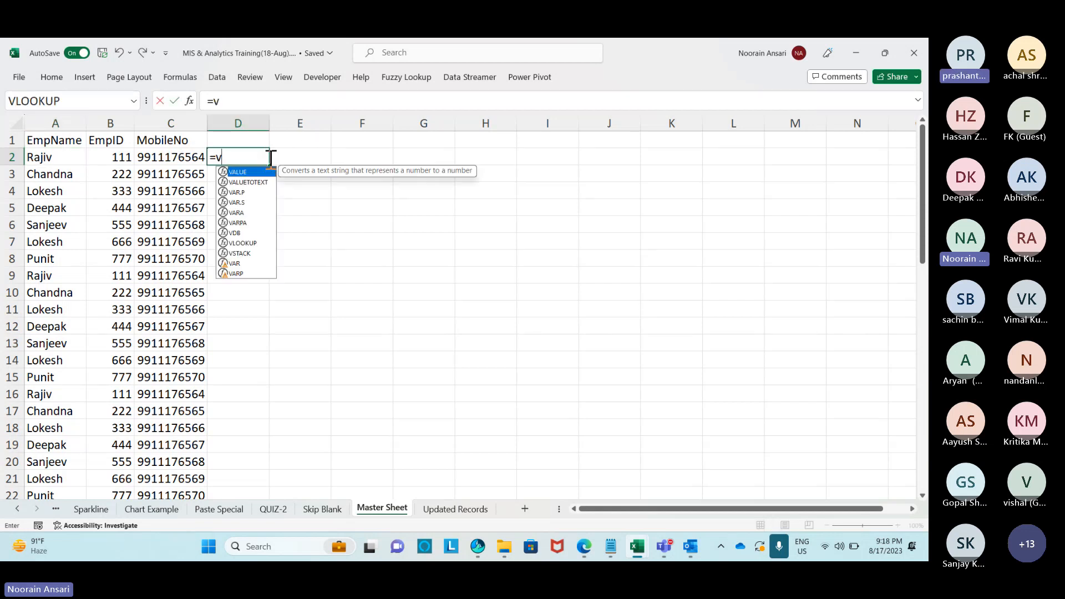
pyautogui.press('Tab')
pyautogui.press('Left')
pyautogui.press('Left')
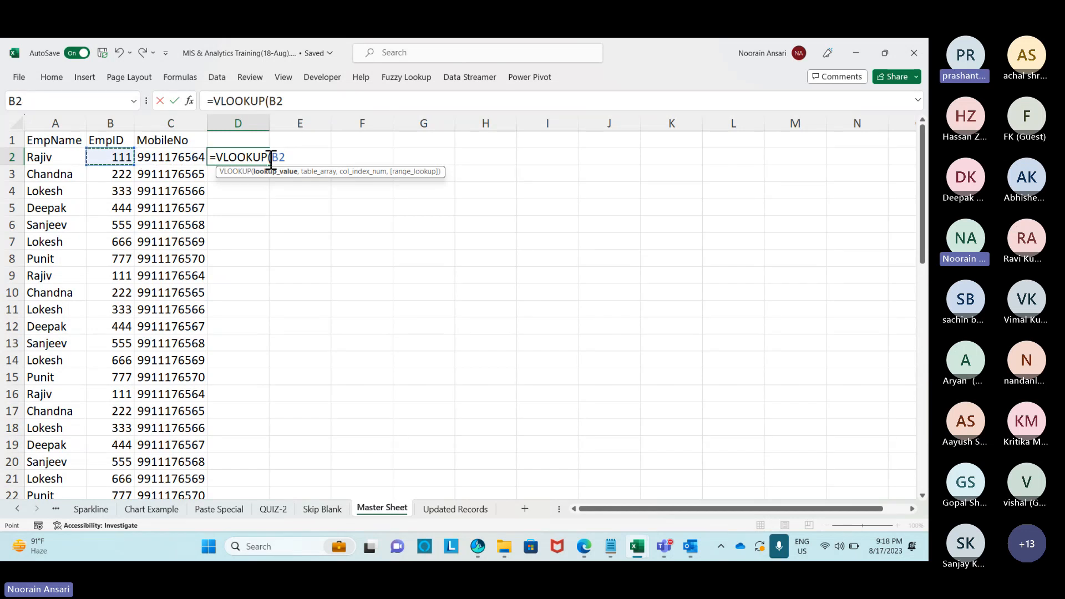
pyautogui.write(',')
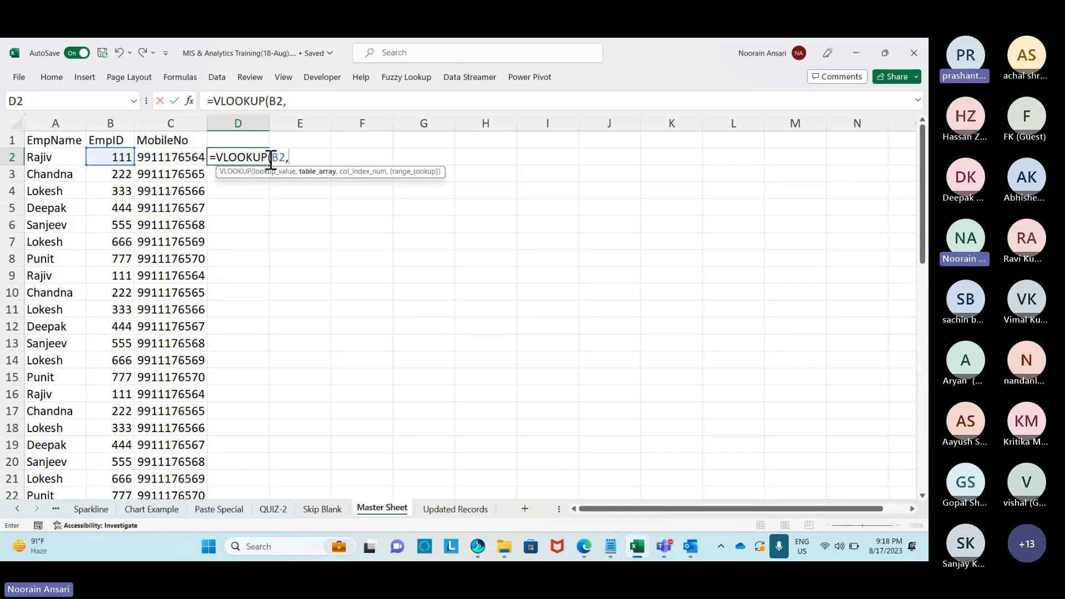
pyautogui.click(444, 508)
pyautogui.moveTo(78, 154); pyautogui.dragTo(139, 210)
pyautogui.press('F4')
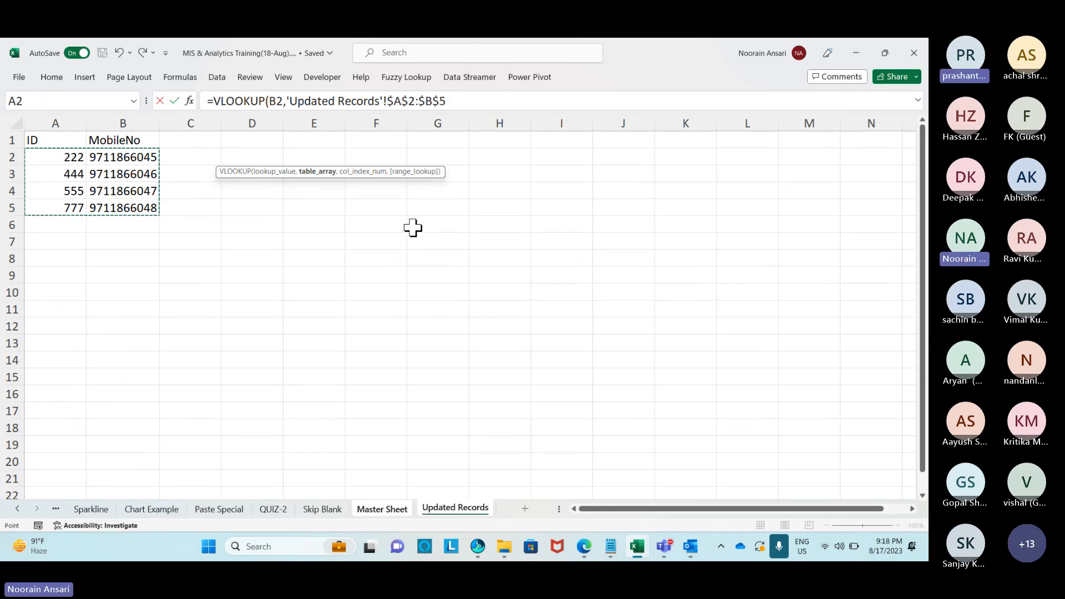
pyautogui.write(',2,0)')
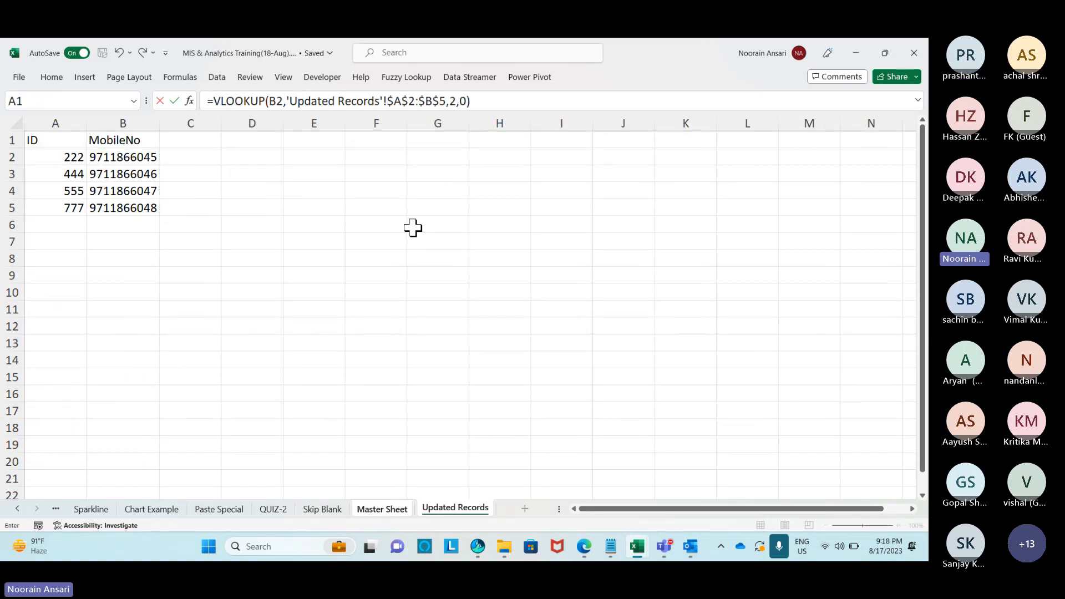
pyautogui.press('Return')
# Fill the lookup formula down column D to D57 and autofit the column width.
pyautogui.press('Left')
pyautogui.hotkey('ctrl', 'Down')
pyautogui.press('Right')
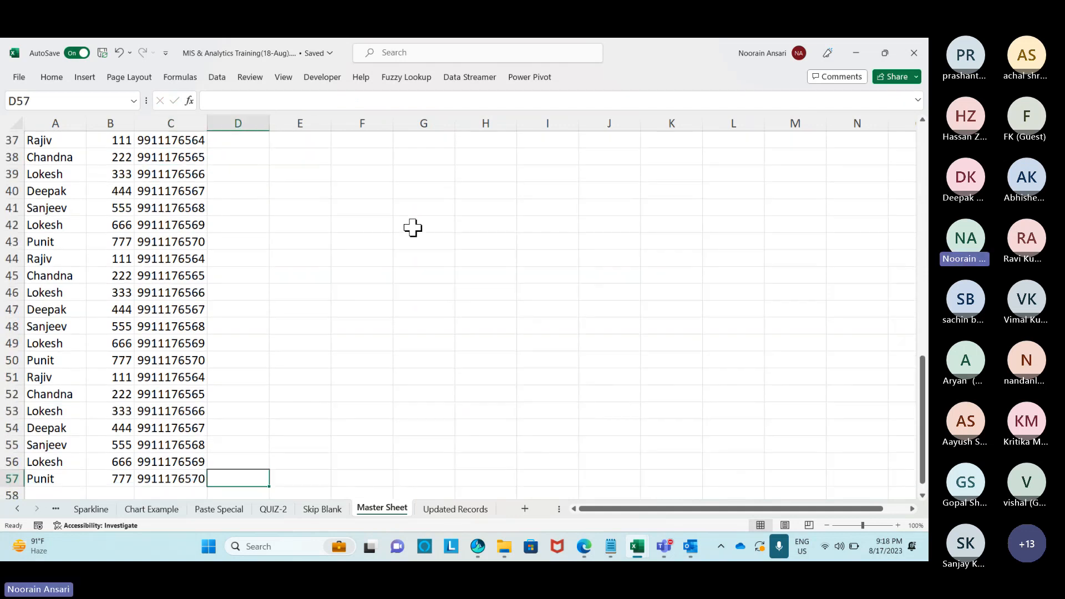
pyautogui.hotkey('ctrl', 'shift', 'Up')
pyautogui.hotkey('ctrl', 'd')
pyautogui.press('Down')
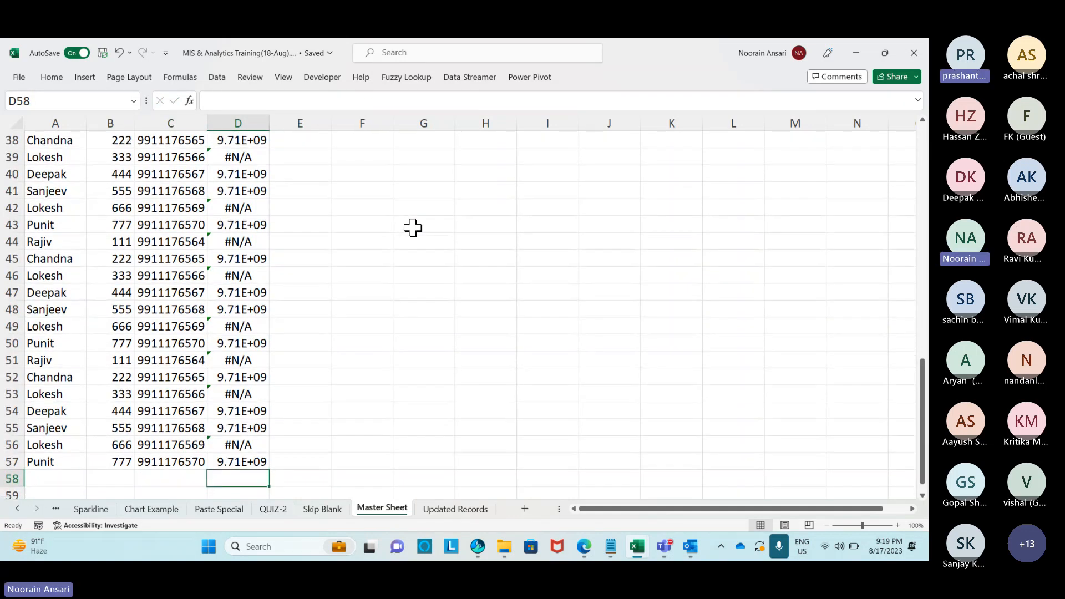
pyautogui.hotkey('ctrl', 'Up')
pyautogui.hotkey('ctrl', 'Up')
pyautogui.hotkey('ctrl', 'Up')
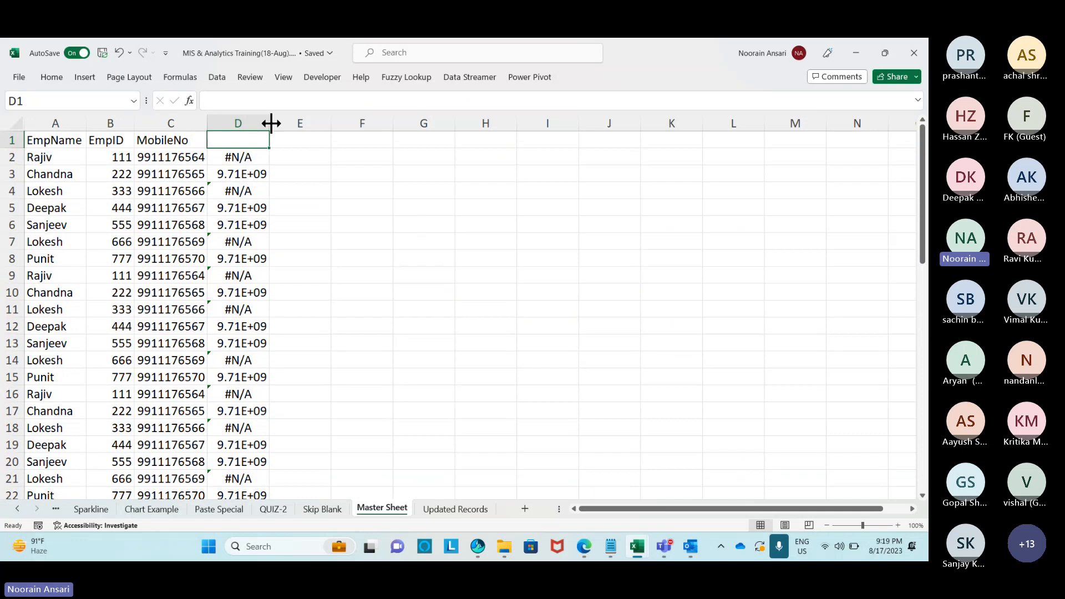
pyautogui.doubleClick(271, 124)
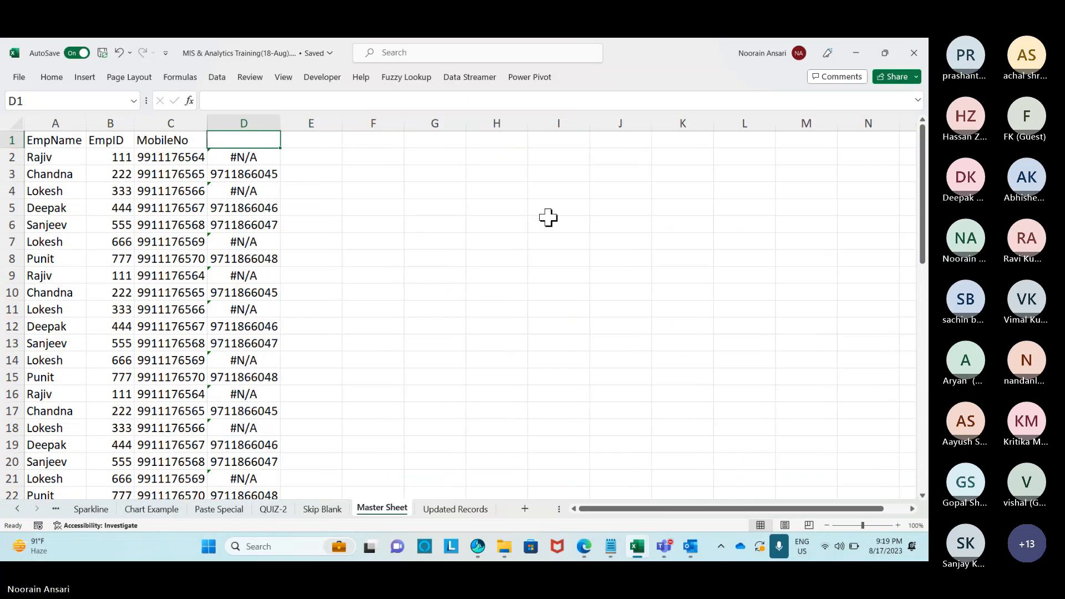
pyautogui.rightClick(149, 160)
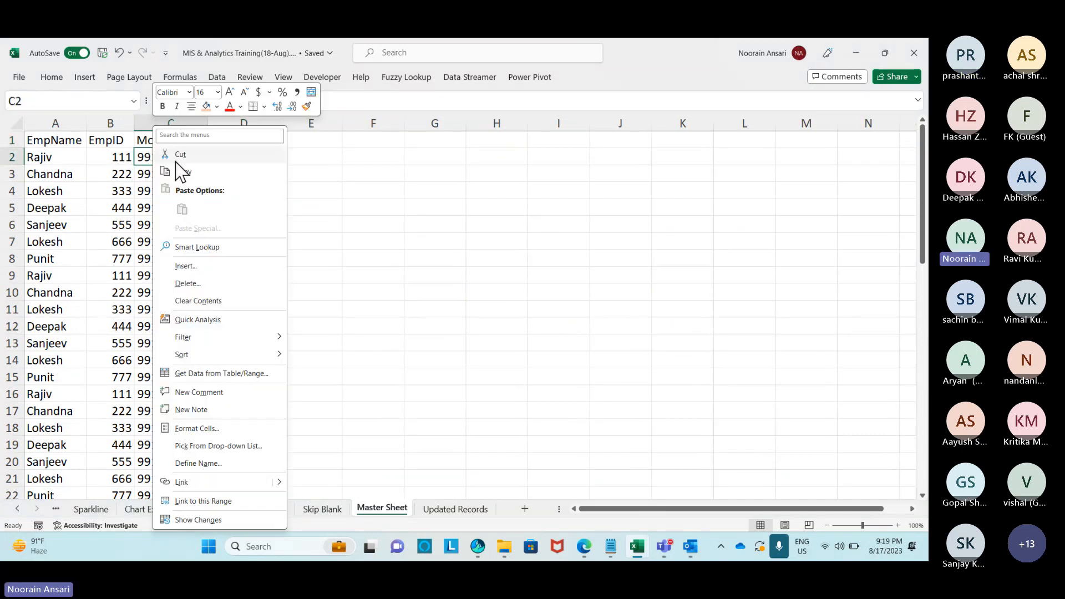
pyautogui.moveTo(305, 360)
pyautogui.click(408, 351)
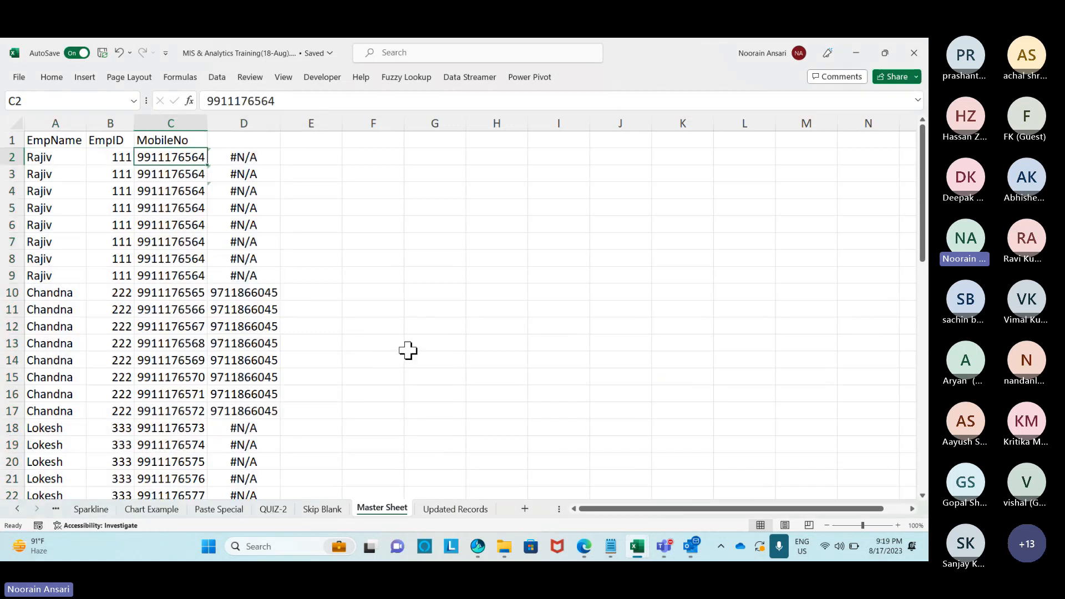
pyautogui.hotkey('ctrl', 'z')
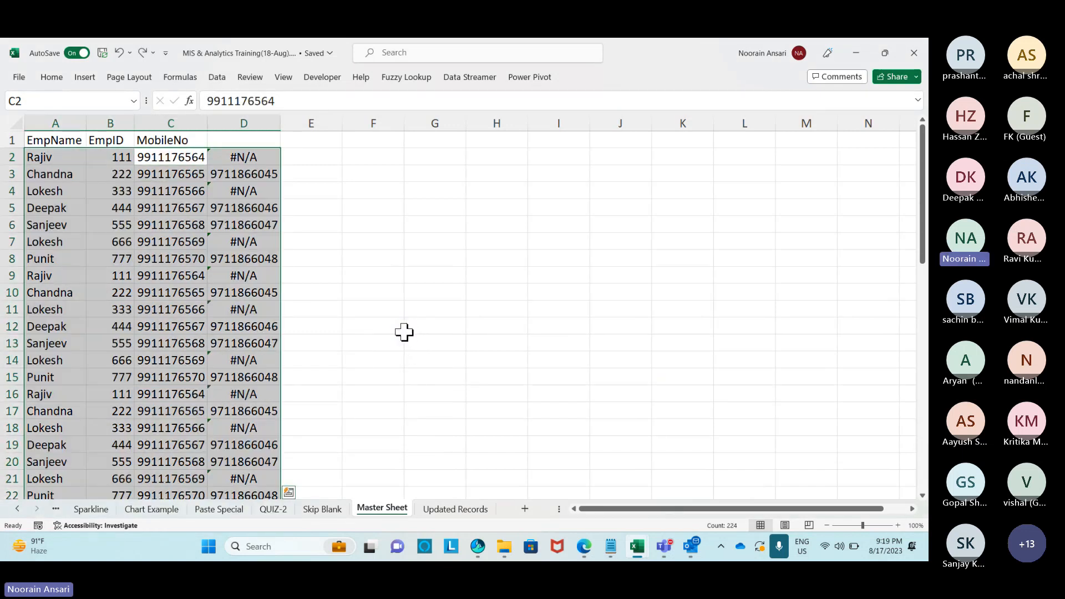
pyautogui.click(349, 309)
pyautogui.scroll(-4, 367, 350)
pyautogui.scroll(6, 367, 349)
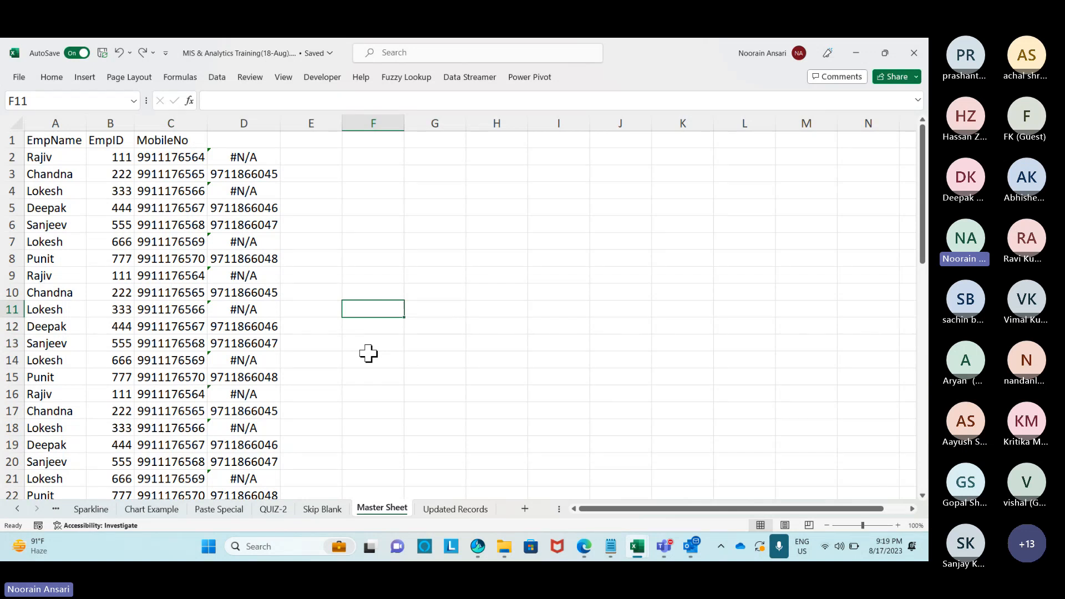
pyautogui.click(247, 156)
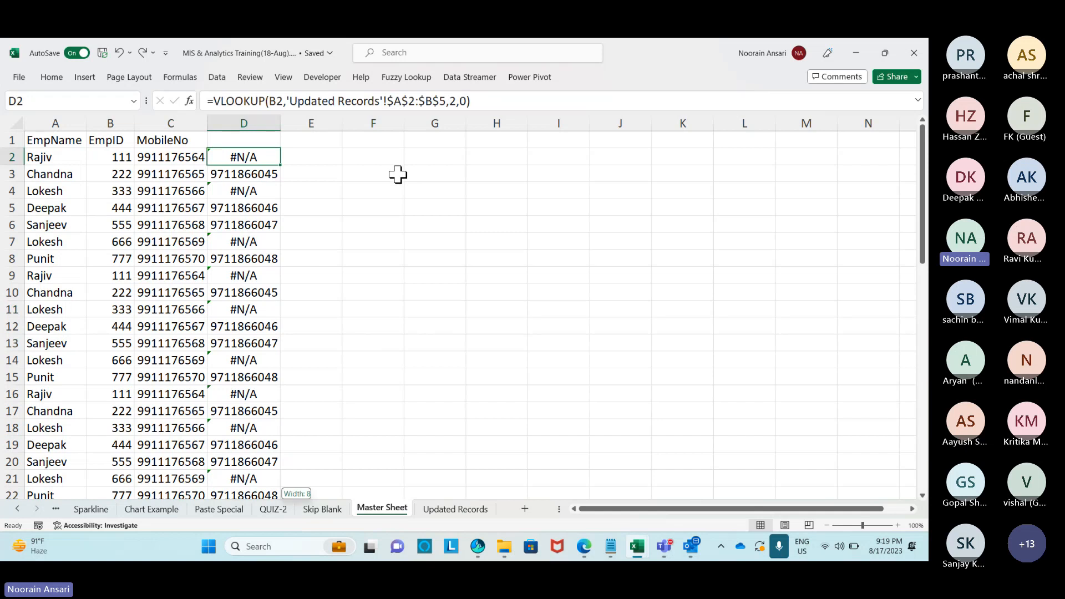
# Convert the lookup results in D2:D57 to plain values.
pyautogui.hotkey('ctrl', 'shift', 'Down')
pyautogui.hotkey('ctrl', 'c')
pyautogui.hotkey('ctrl', 'alt', 'v')
pyautogui.press('v')
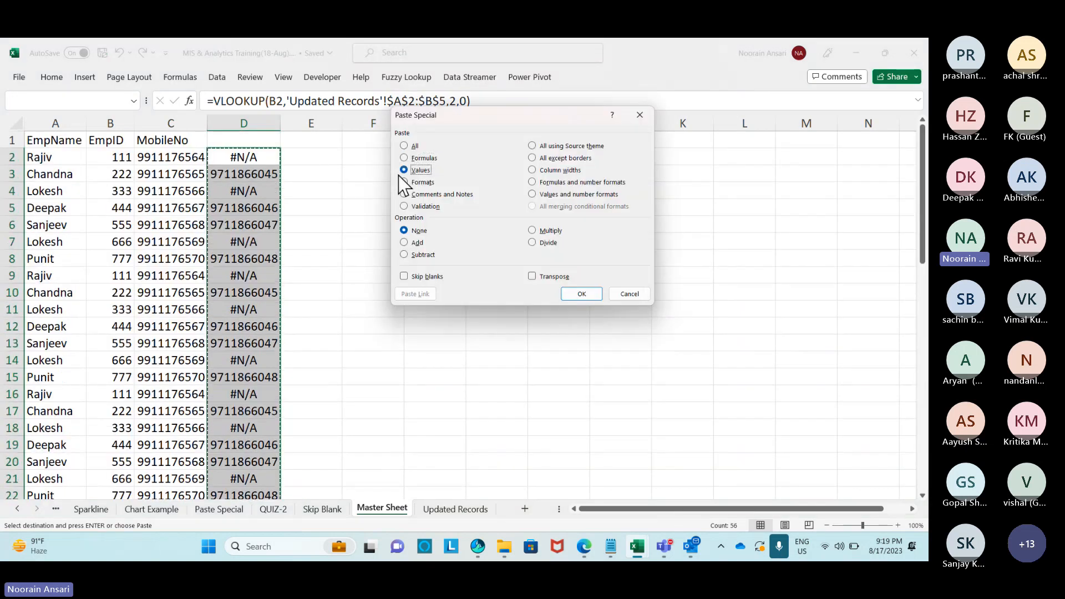
pyautogui.press('Return')
# Select only error constants in D2:D57 via Go To Special and delete the #N/A cells.
pyautogui.press('Up')
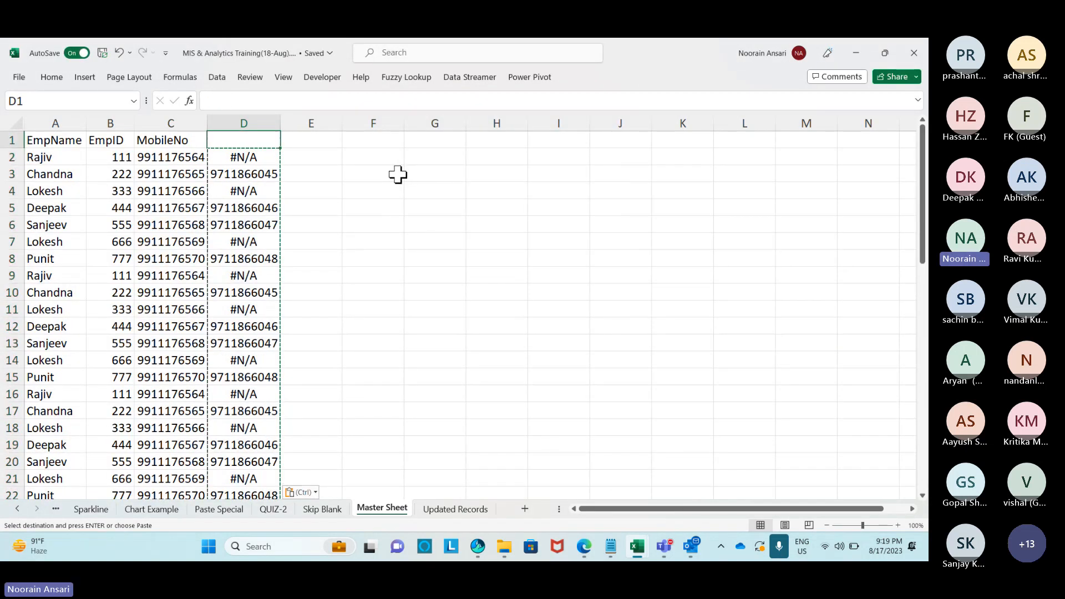
pyautogui.press('Down')
pyautogui.hotkey('ctrl', 'shift', 'Down')
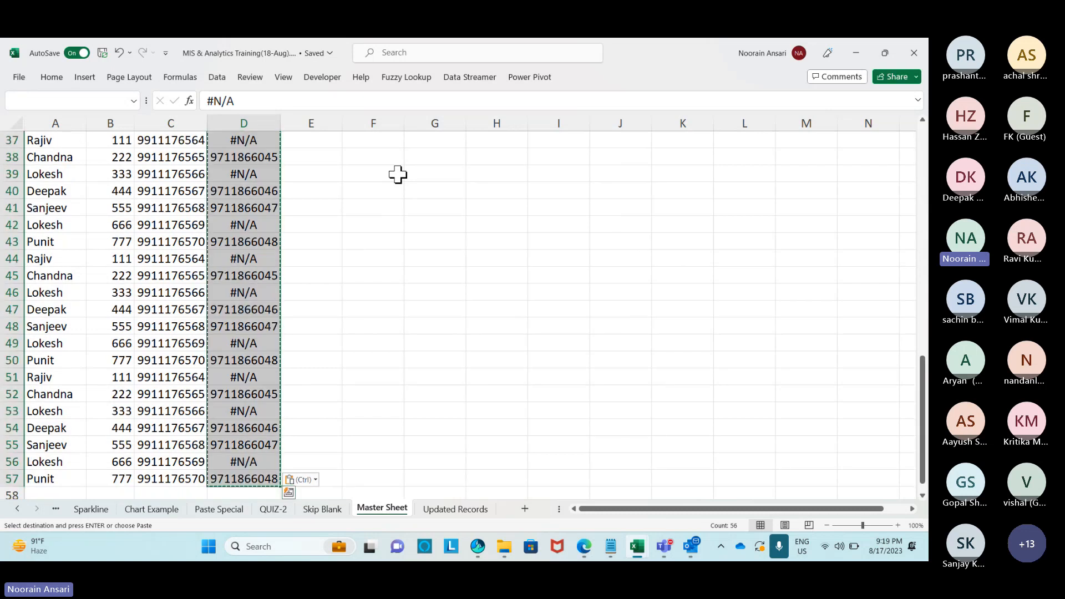
pyautogui.hotkey('ctrl', 'g')
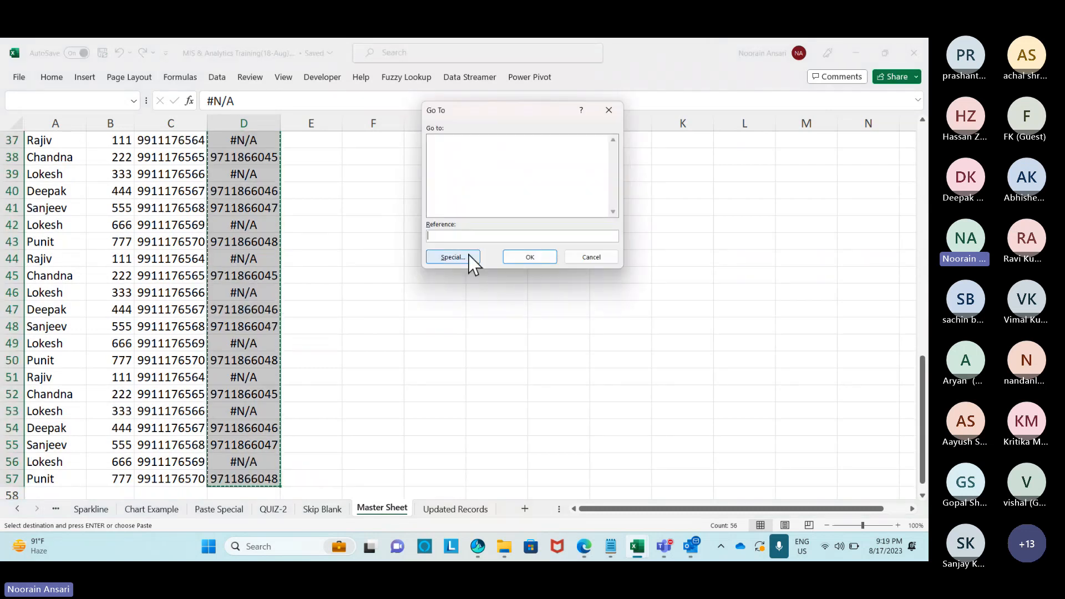
pyautogui.click(467, 258)
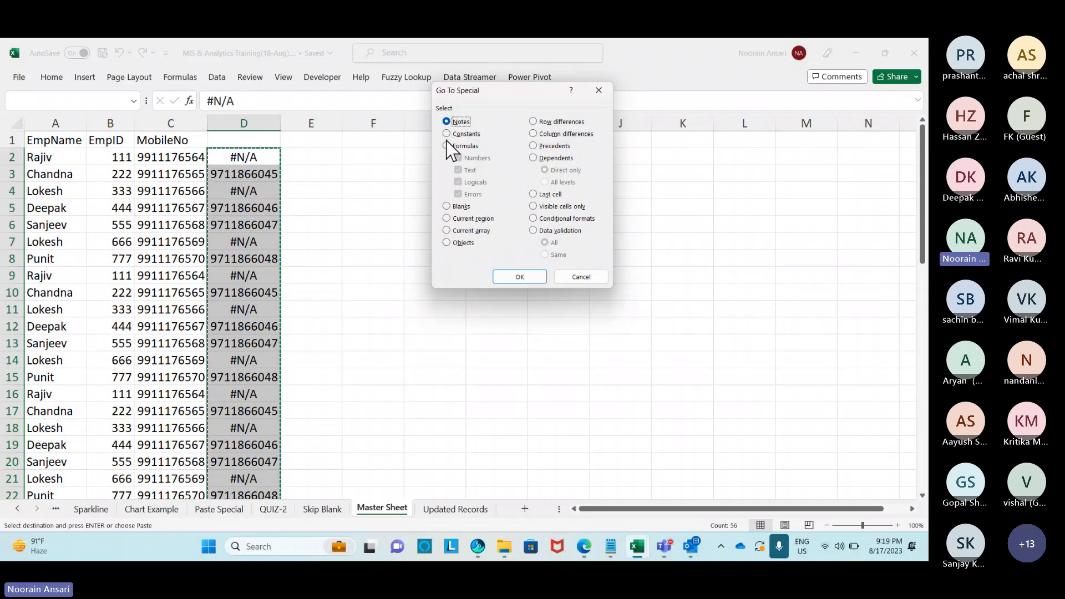
pyautogui.click(447, 135)
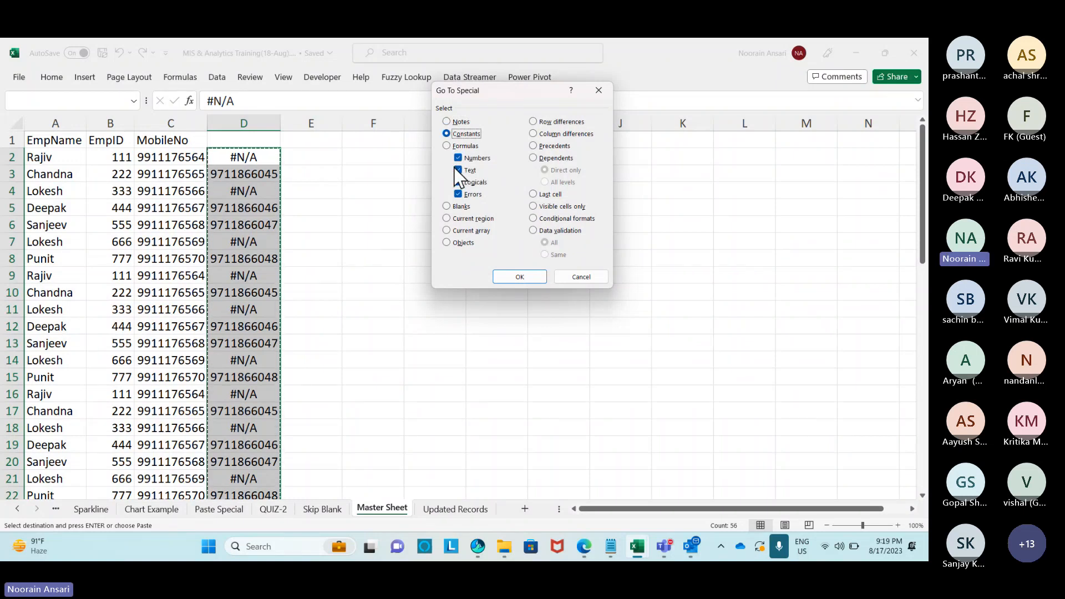
pyautogui.click(458, 182)
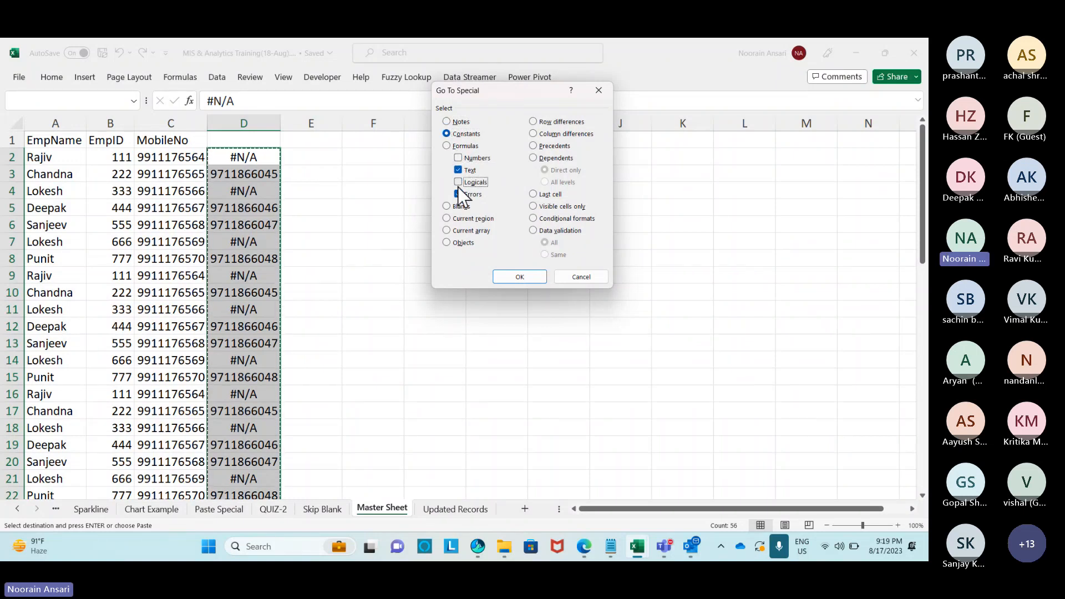
pyautogui.click(458, 169)
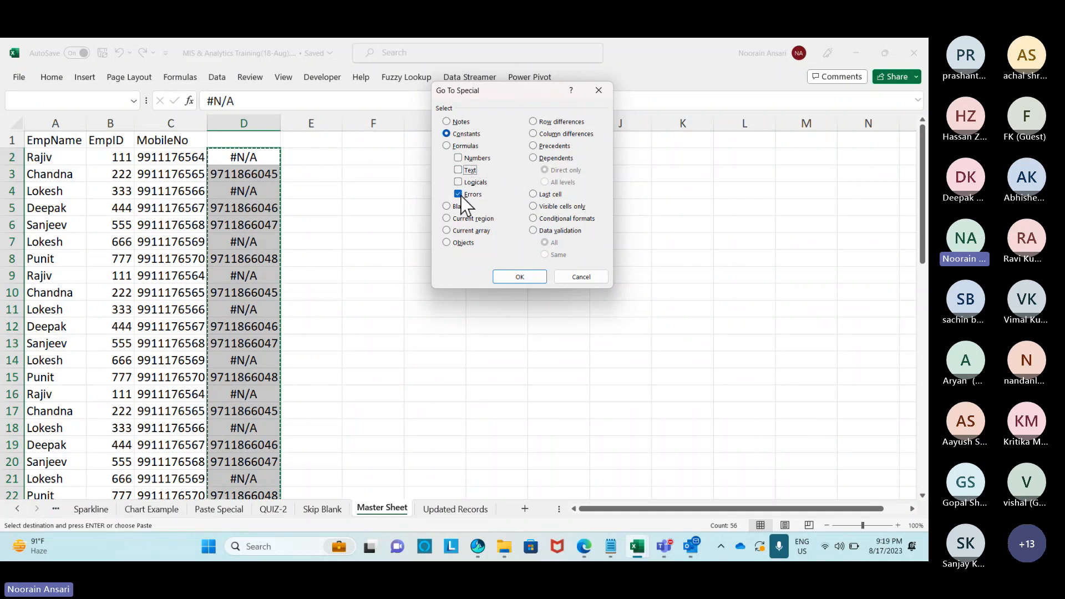
pyautogui.click(510, 275)
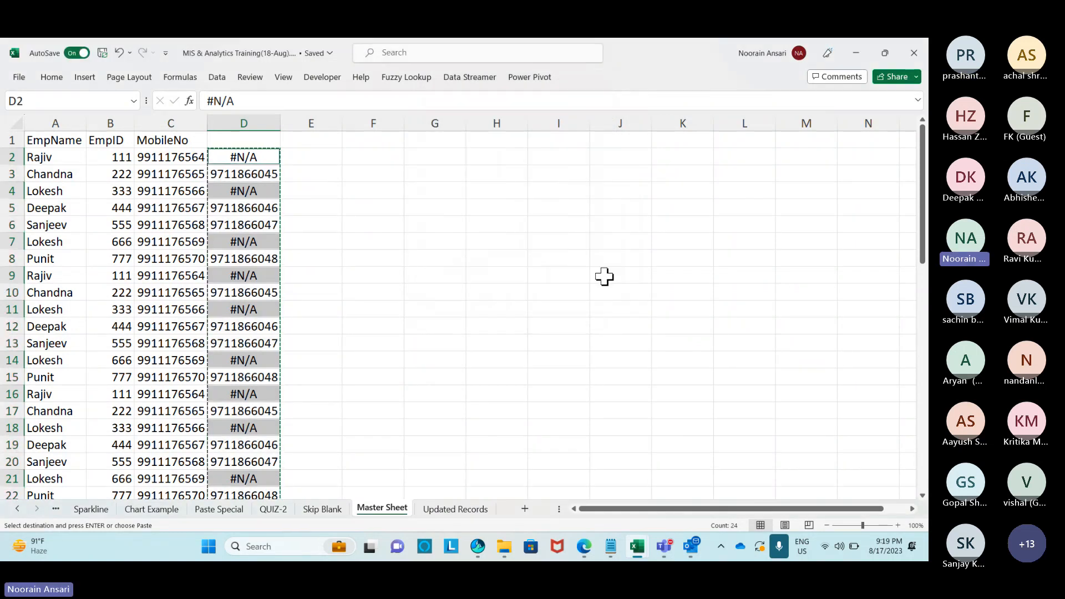
pyautogui.press('Delete')
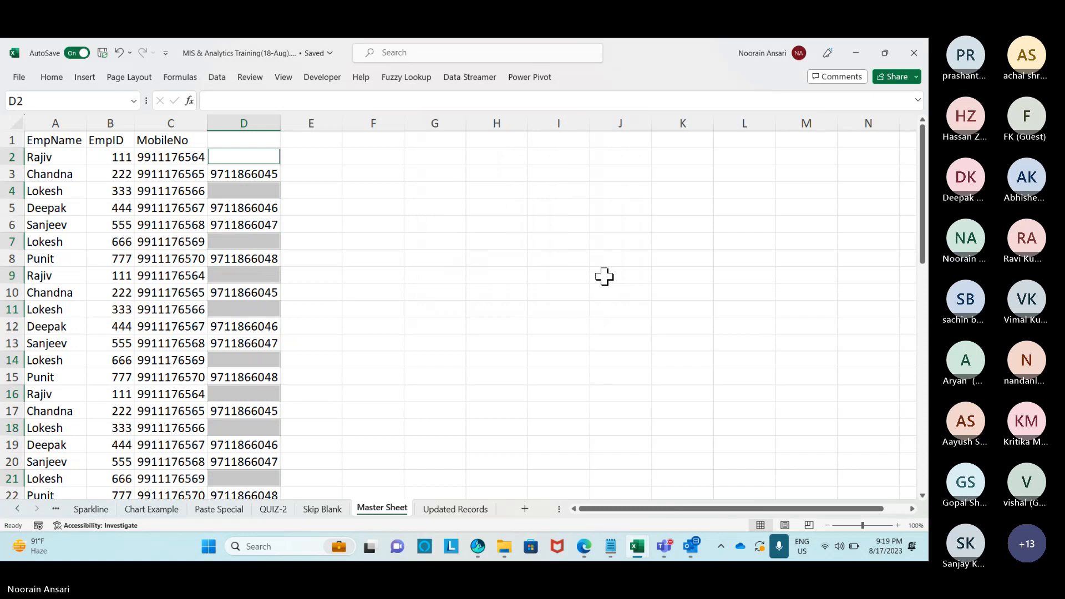
# Apply the same peach fill colour to cells C3 and D3.
pyautogui.click(516, 240)
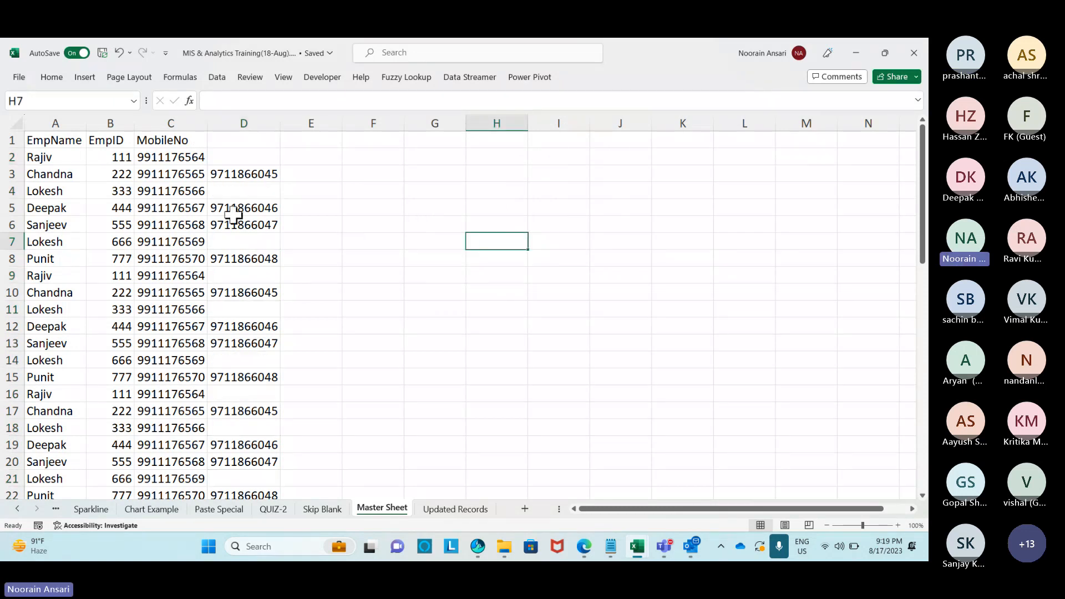
pyautogui.click(172, 169)
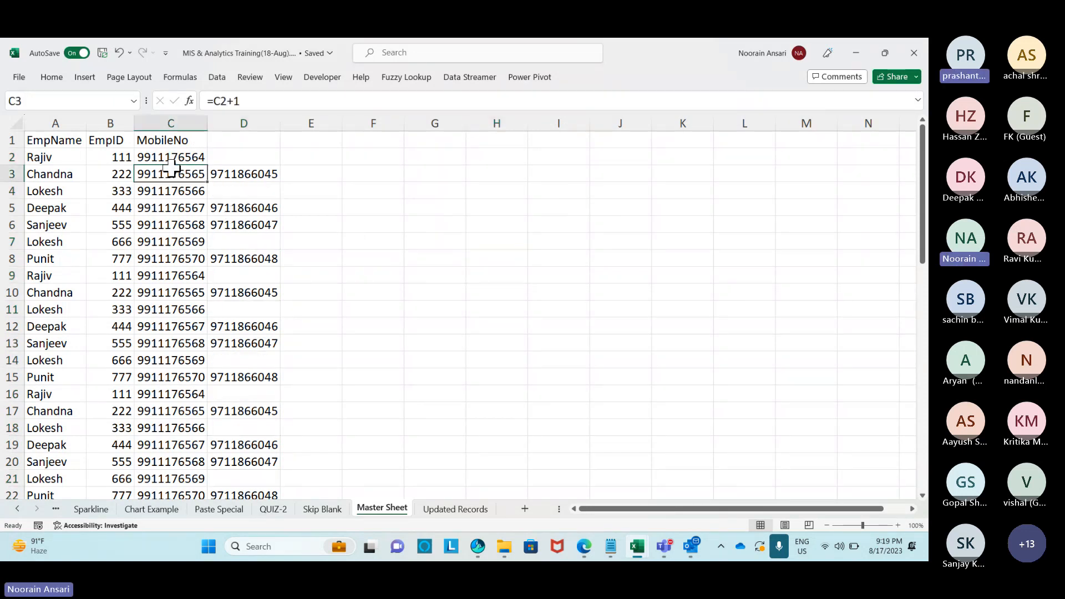
pyautogui.click(47, 79)
pyautogui.click(206, 120)
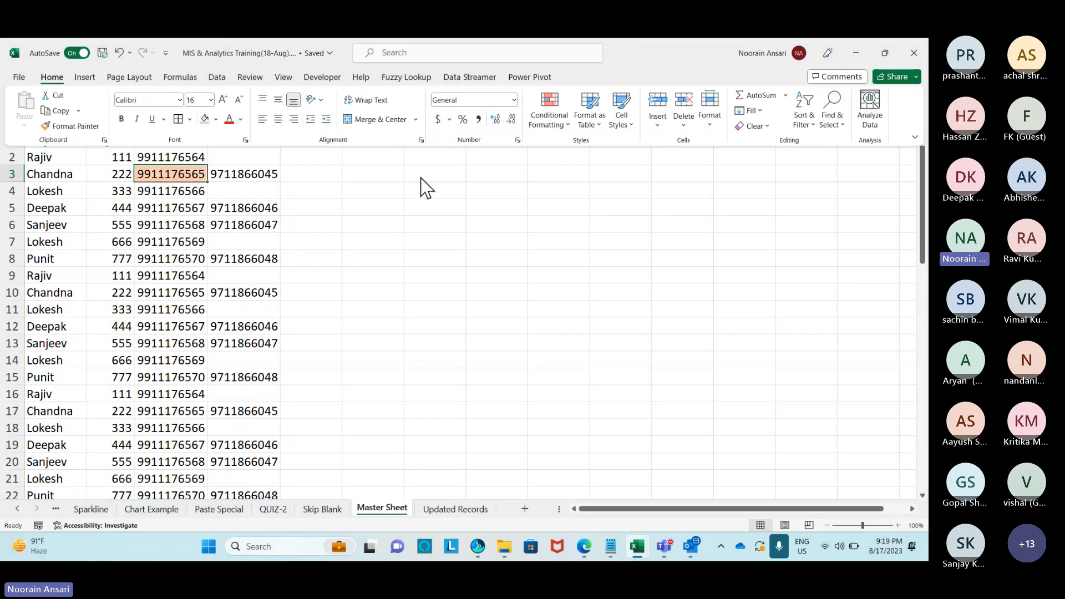
pyautogui.click(261, 176)
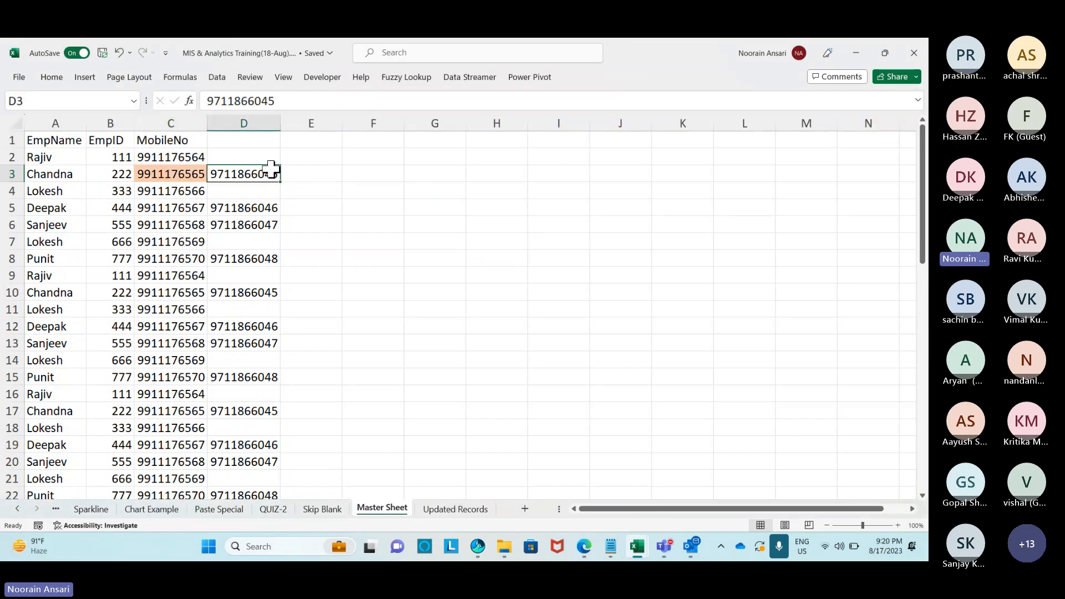
pyautogui.click(52, 78)
pyautogui.click(203, 119)
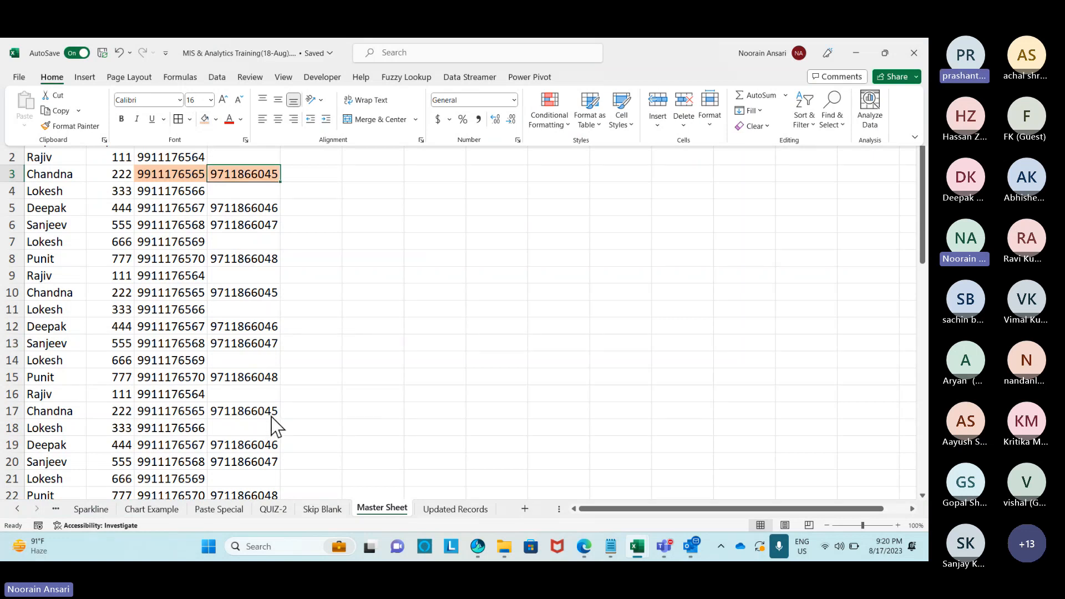
pyautogui.click(360, 368)
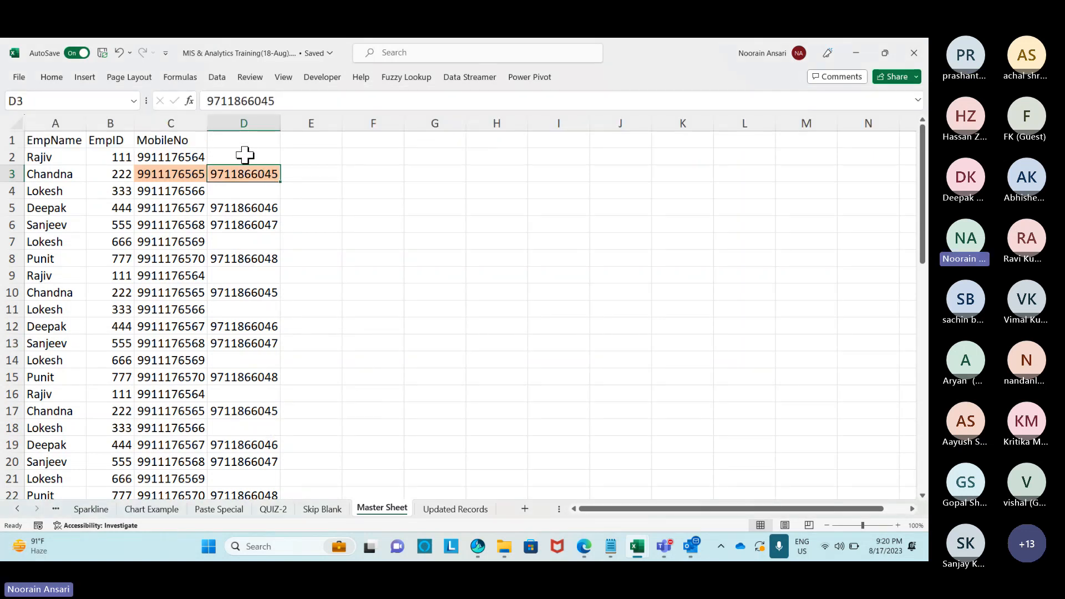
pyautogui.moveTo(244, 152); pyautogui.dragTo(257, 463)
# Paste D2:D57 onto C2 with Skip blanks, keeping old numbers where D is empty.
pyautogui.hotkey('ctrl', 'c')
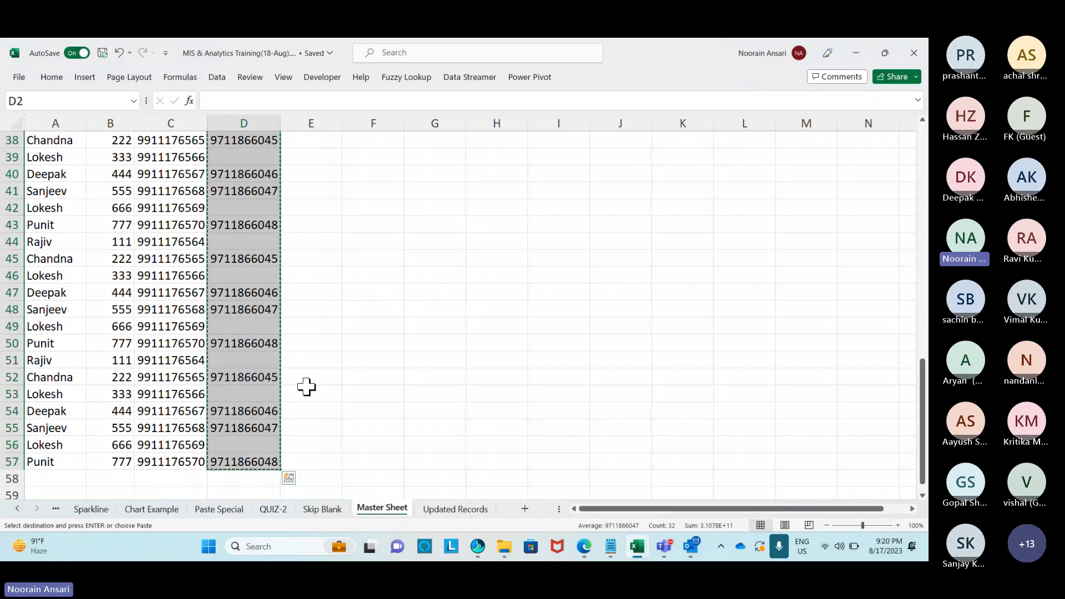
pyautogui.hotkey('ctrl', 'Up')
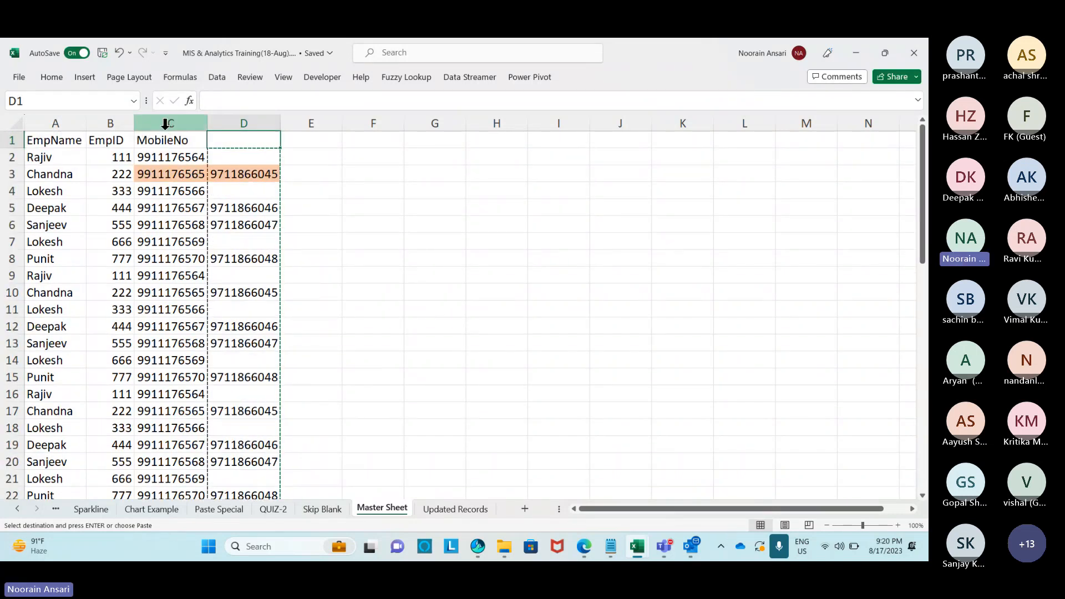
pyautogui.click(167, 157)
pyautogui.hotkey('ctrl', 'alt', 'v')
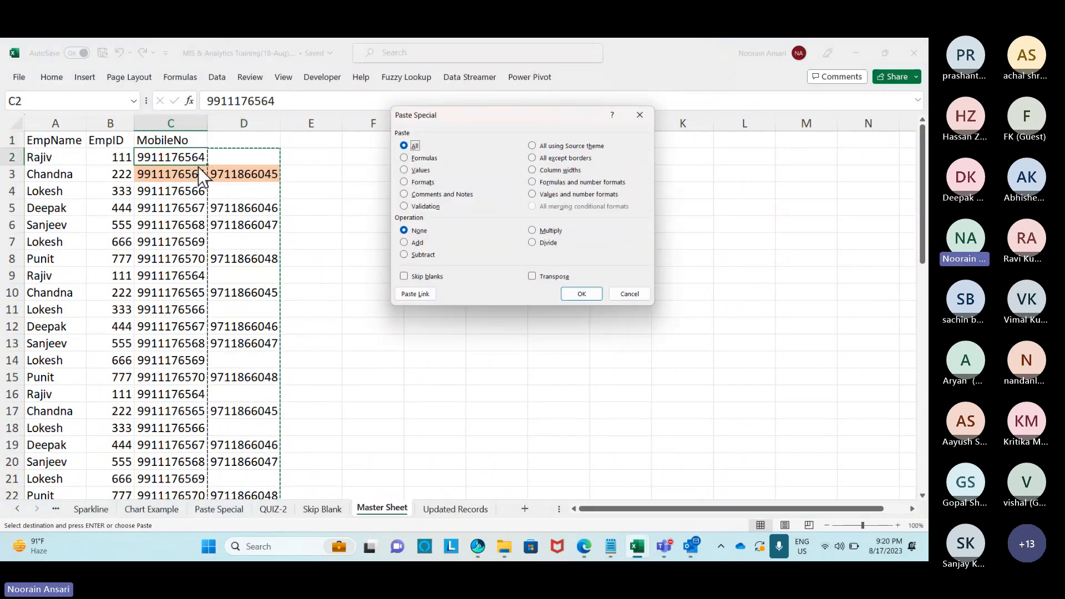
pyautogui.click(404, 277)
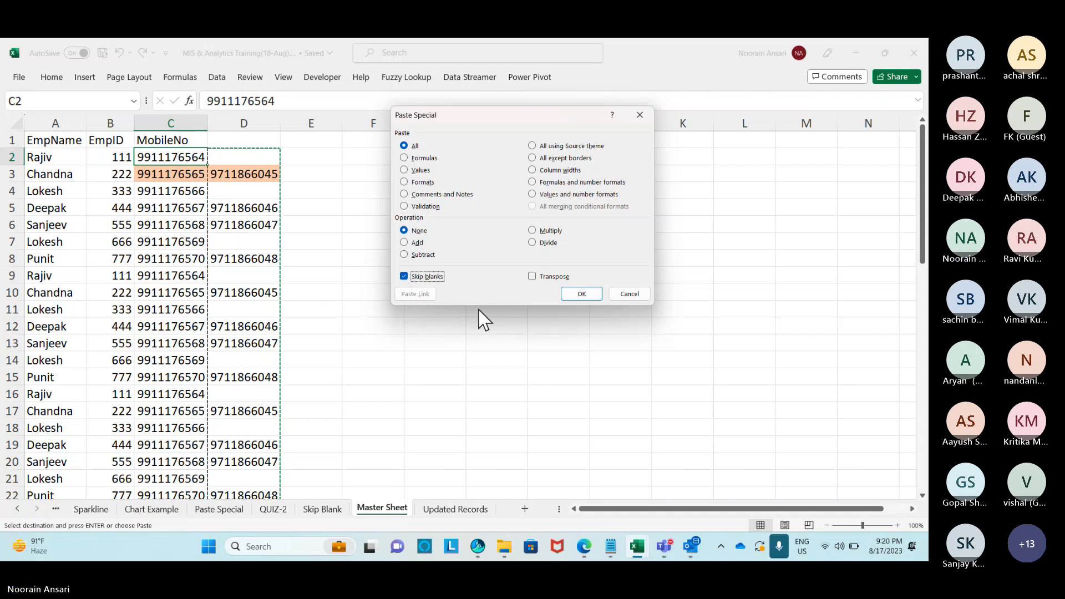
pyautogui.click(580, 294)
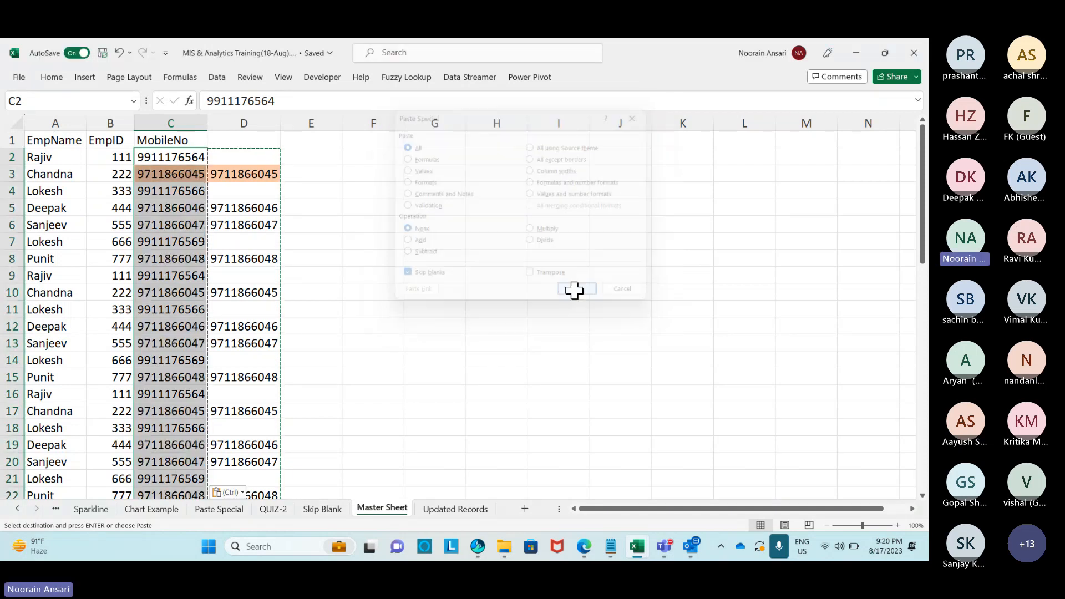
# Add filters to the A1:D1 header row and filter column D to non-blank rows.
pyautogui.click(427, 291)
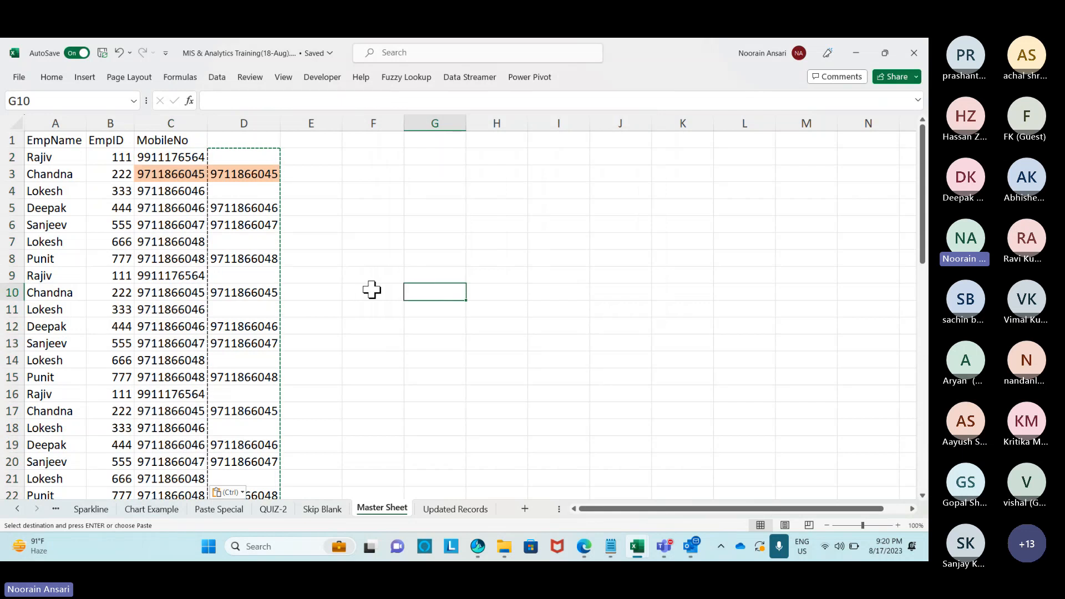
pyautogui.moveTo(245, 227); pyautogui.dragTo(158, 235)
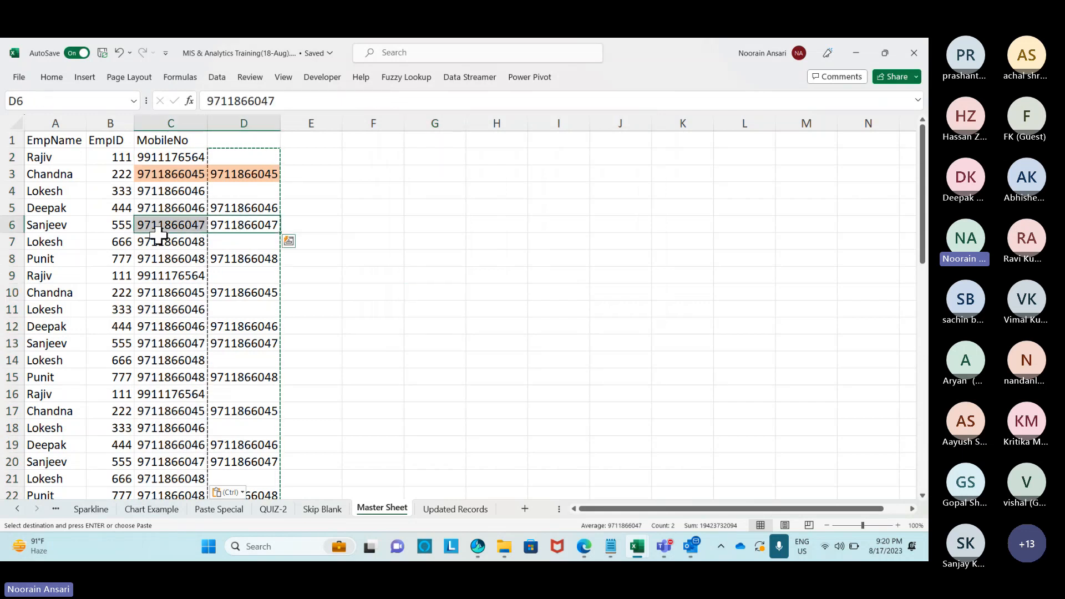
pyautogui.click(237, 256)
pyautogui.moveTo(247, 139); pyautogui.dragTo(33, 140)
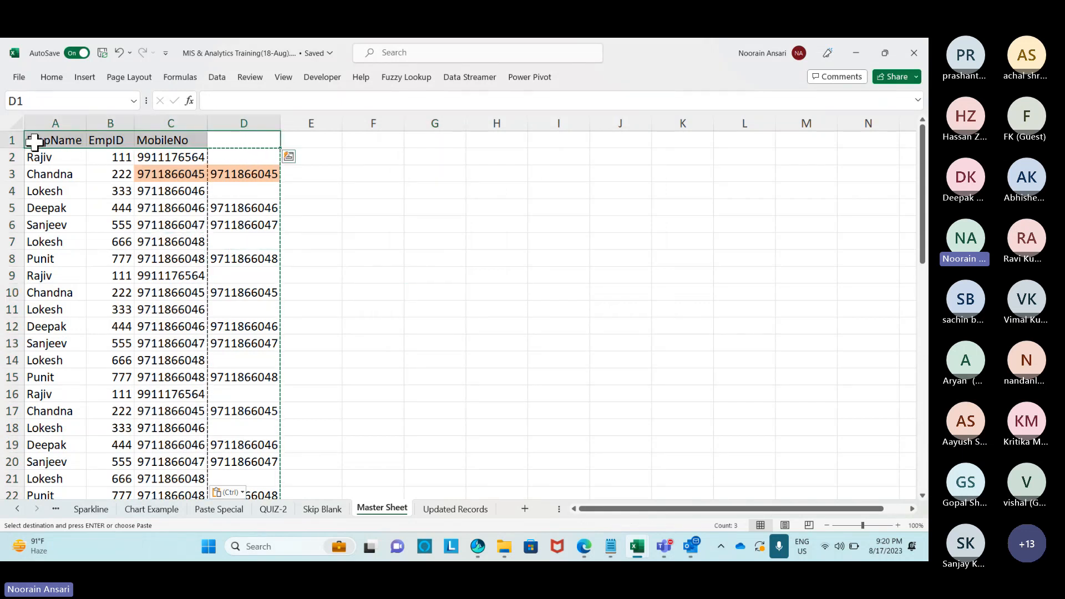
pyautogui.hotkey('ctrl', 'shift', 'l')
pyautogui.click(275, 143)
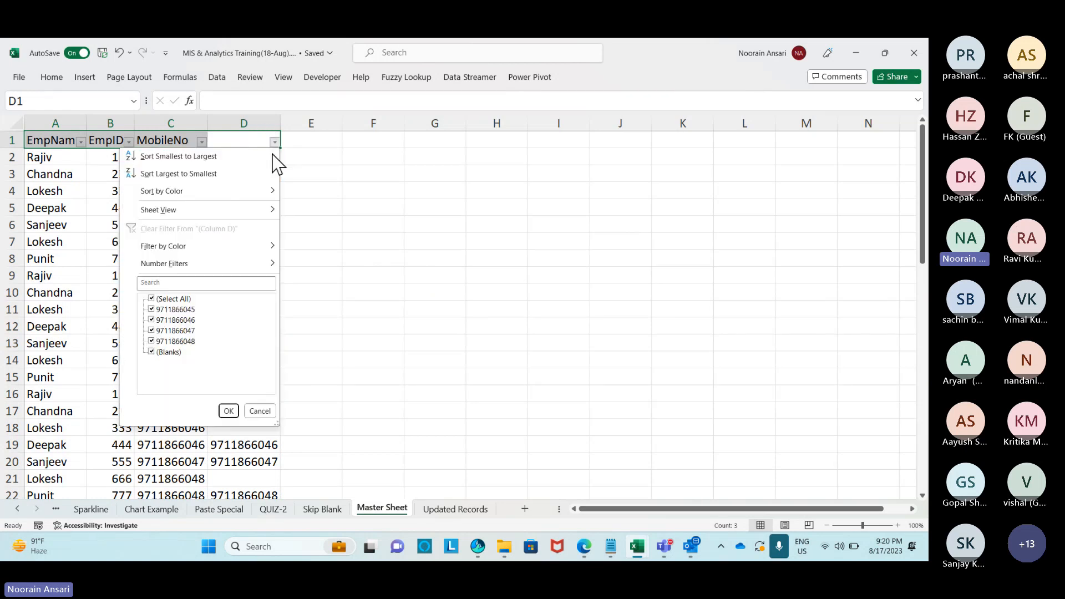
pyautogui.click(152, 351)
pyautogui.click(228, 411)
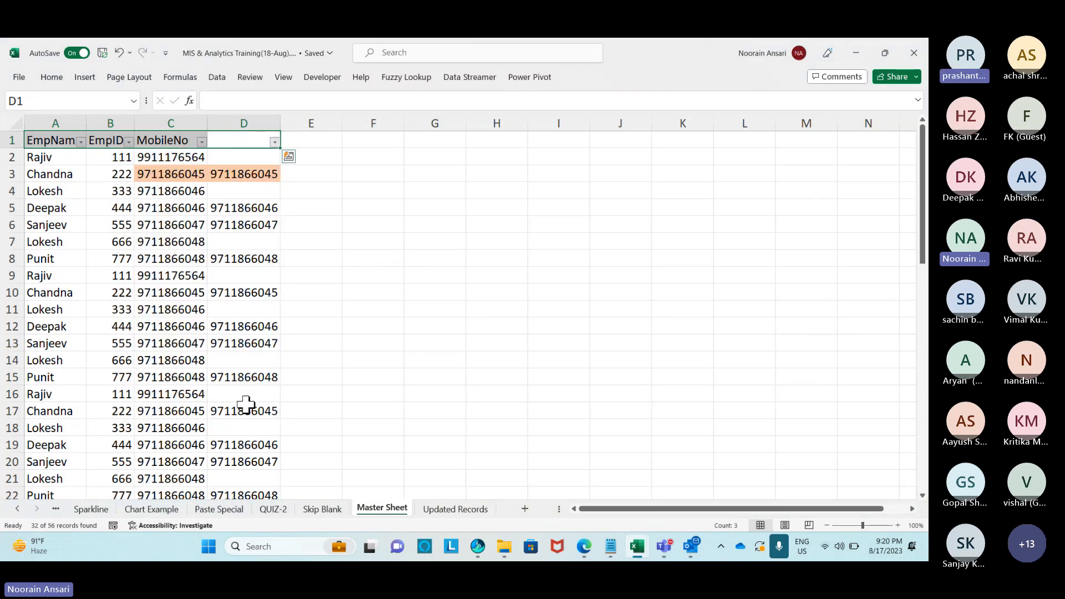
# Enter the comparison formula =C3=D3 in cell E3.
pyautogui.click(311, 159)
pyautogui.write('=')
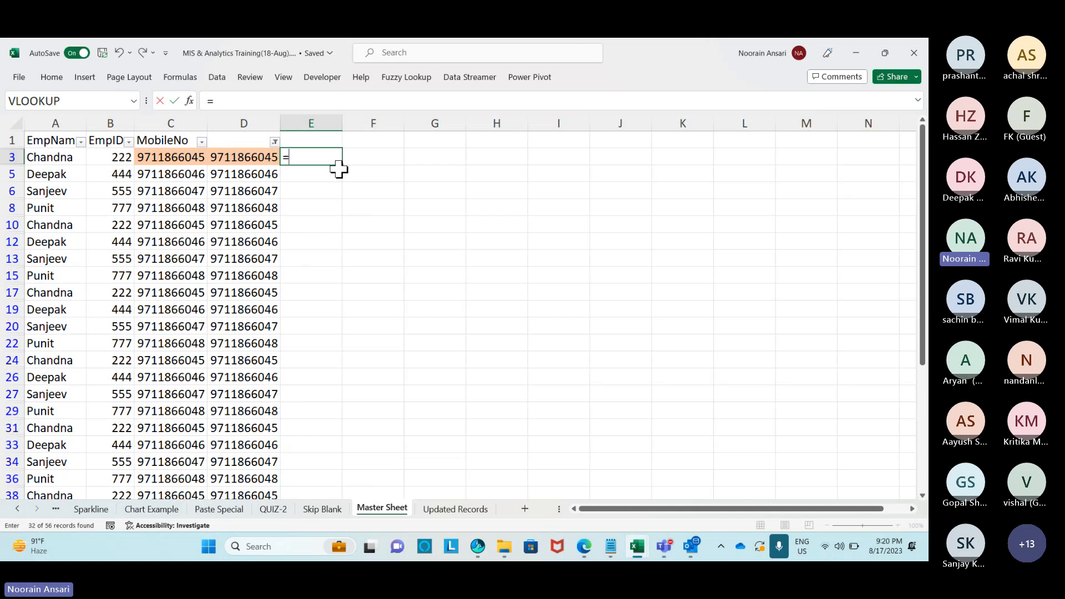
pyautogui.press('Left')
pyautogui.press('Left')
pyautogui.write('=')
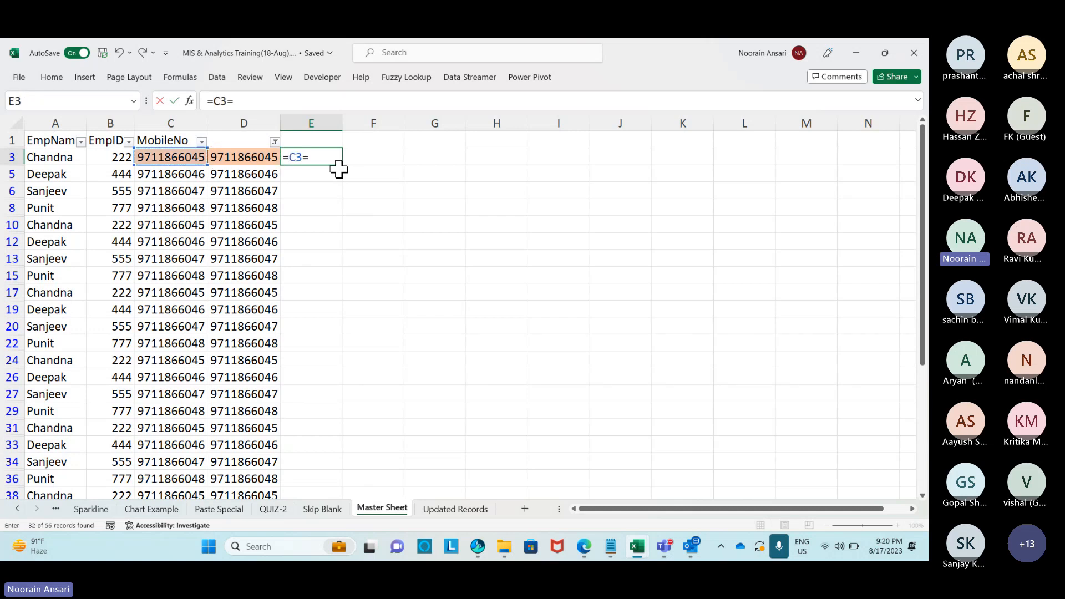
pyautogui.press('Left')
pyautogui.press('Return')
pyautogui.press('Left')
# Fill the E3 formula down to E57 with Ctrl+D, then clear the filter.
pyautogui.hotkey('ctrl', 'Down')
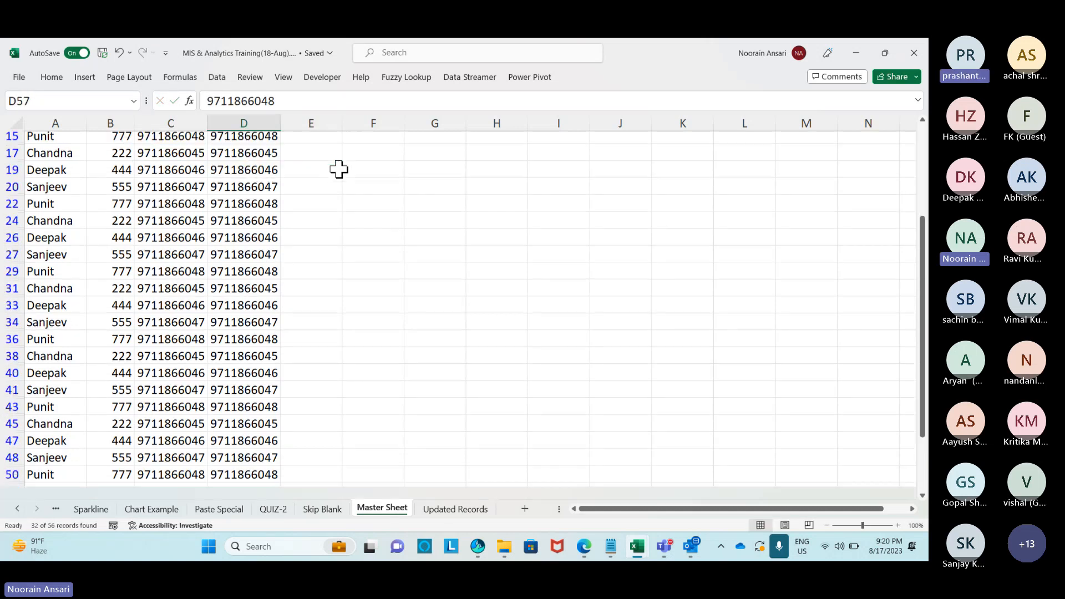
pyautogui.press('Right')
pyautogui.hotkey('ctrl', 'shift', 'Up')
pyautogui.hotkey('ctrl', 'd')
pyautogui.hotkey('ctrl', 'Up')
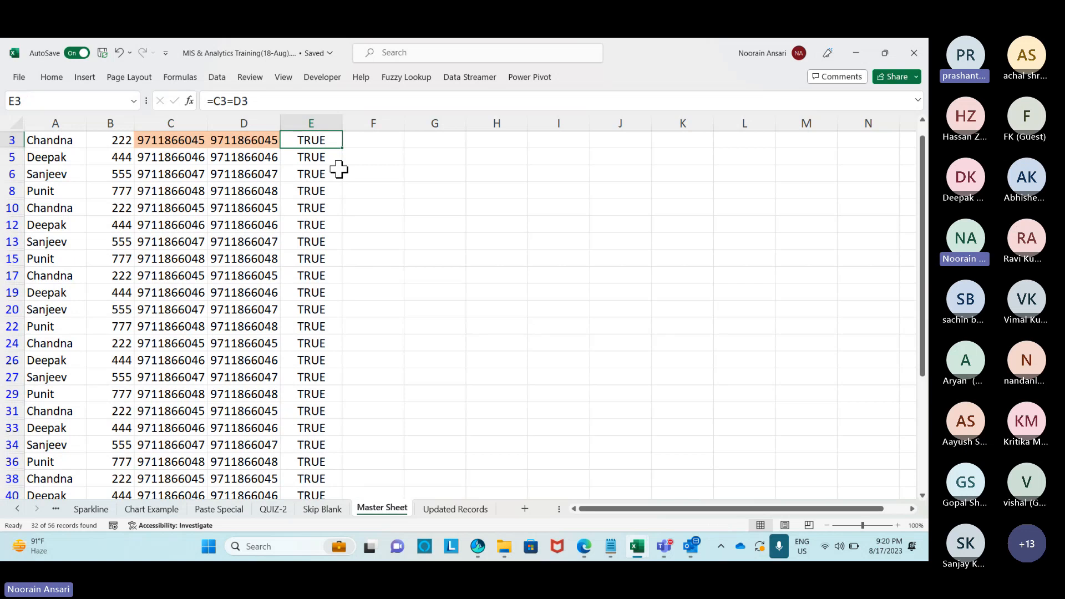
pyautogui.hotkey('alt', 'd')
pyautogui.press('f')
pyautogui.press('f')
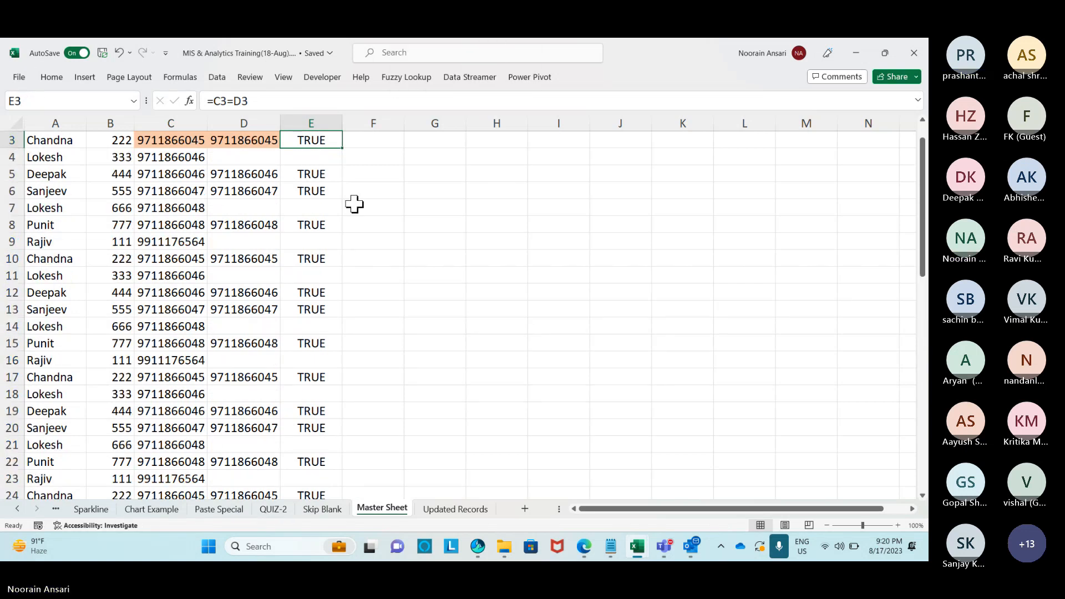
# Check the updated ID and number records on Updated Records, then return to Master Sheet's D3.
pyautogui.click(457, 509)
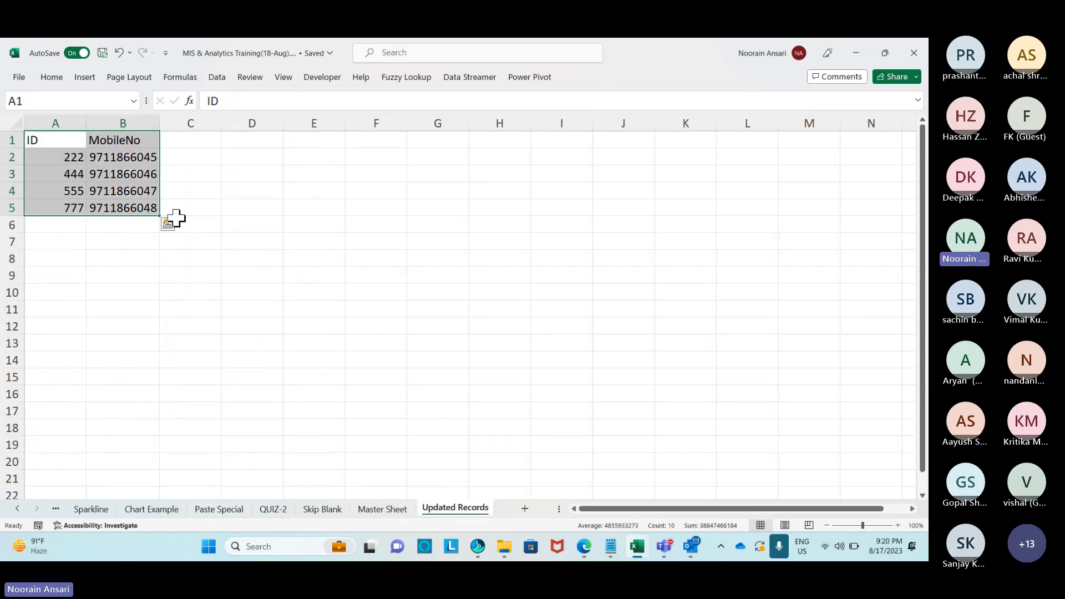
pyautogui.click(169, 178)
pyautogui.moveTo(123, 158); pyautogui.dragTo(42, 209)
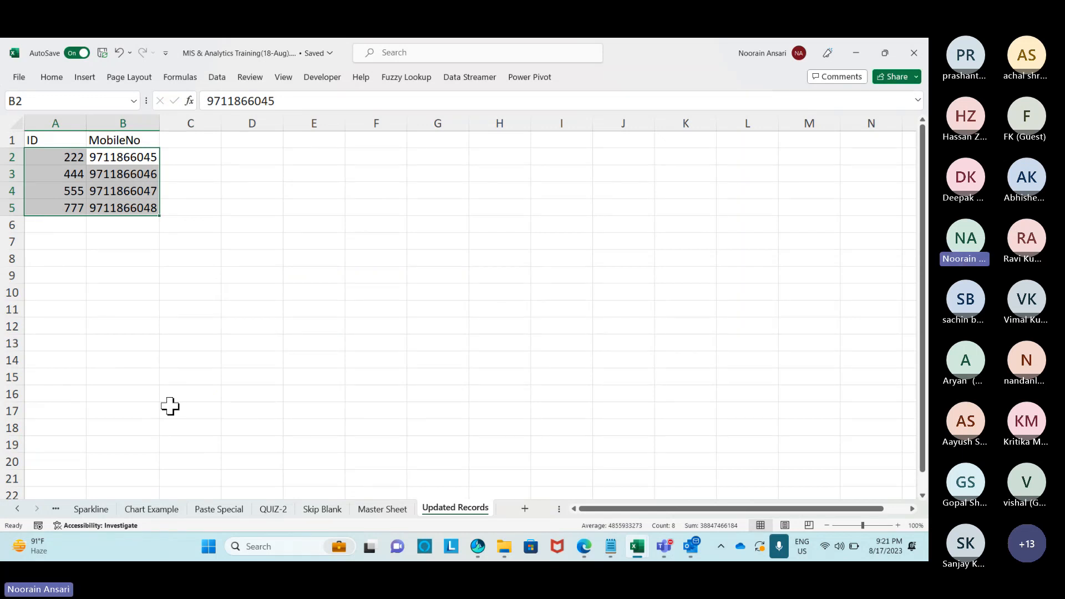
pyautogui.click(390, 511)
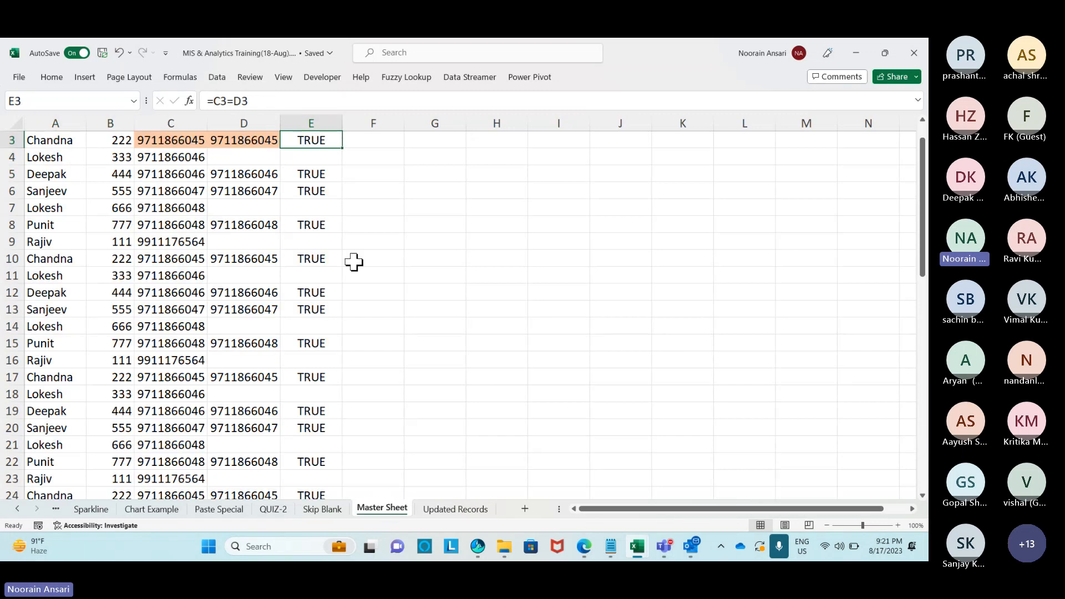
pyautogui.click(312, 160)
pyautogui.click(243, 142)
pyautogui.scroll(1, 241, 144)
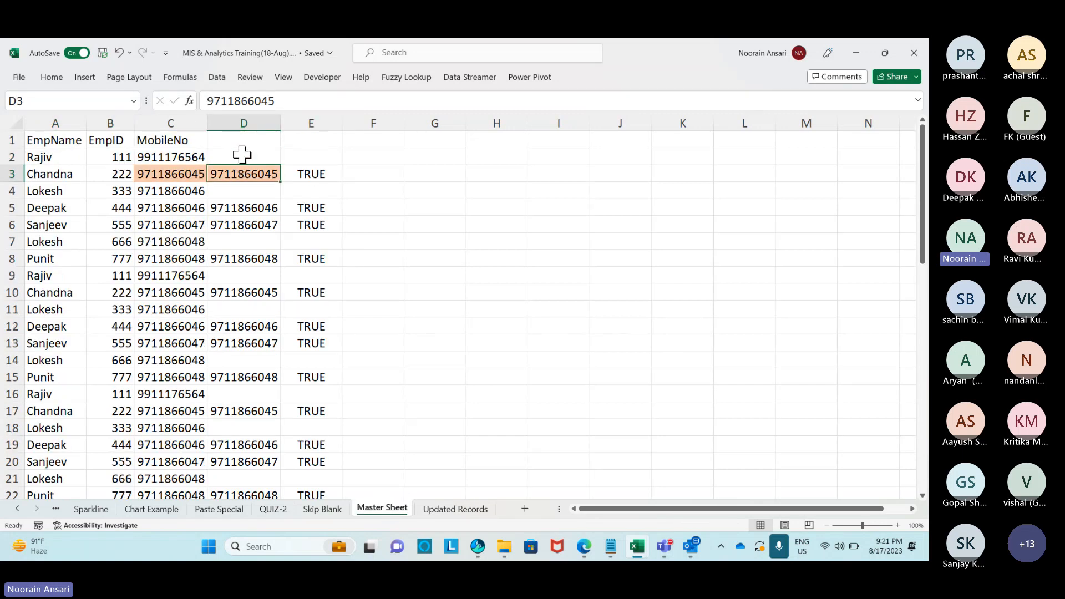
pyautogui.click(241, 157)
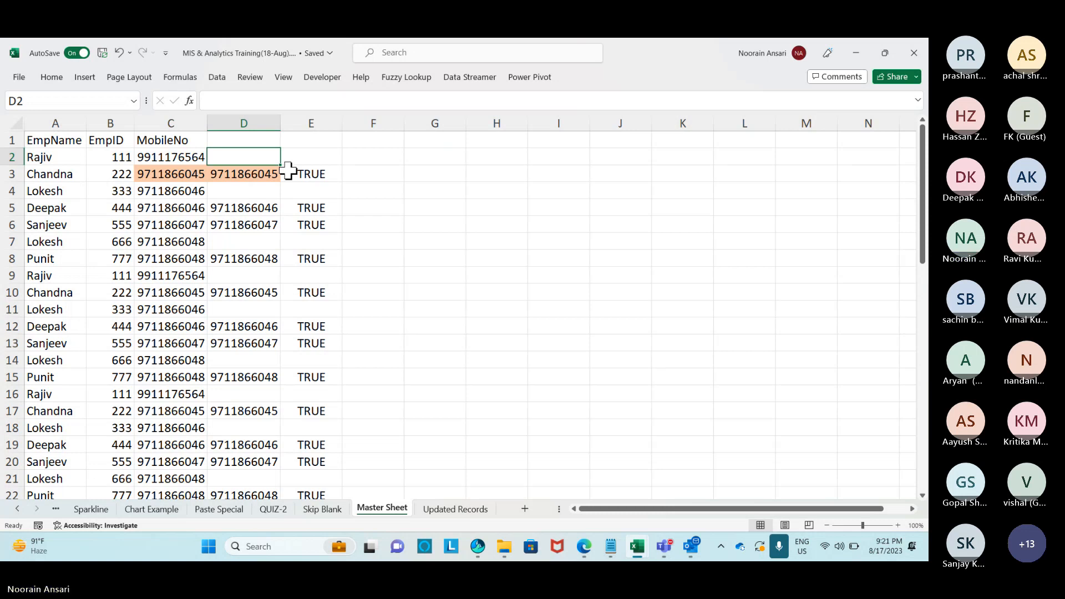
# Copy the employee table A1:C57 and paste it transposed at I40.
pyautogui.click(77, 142)
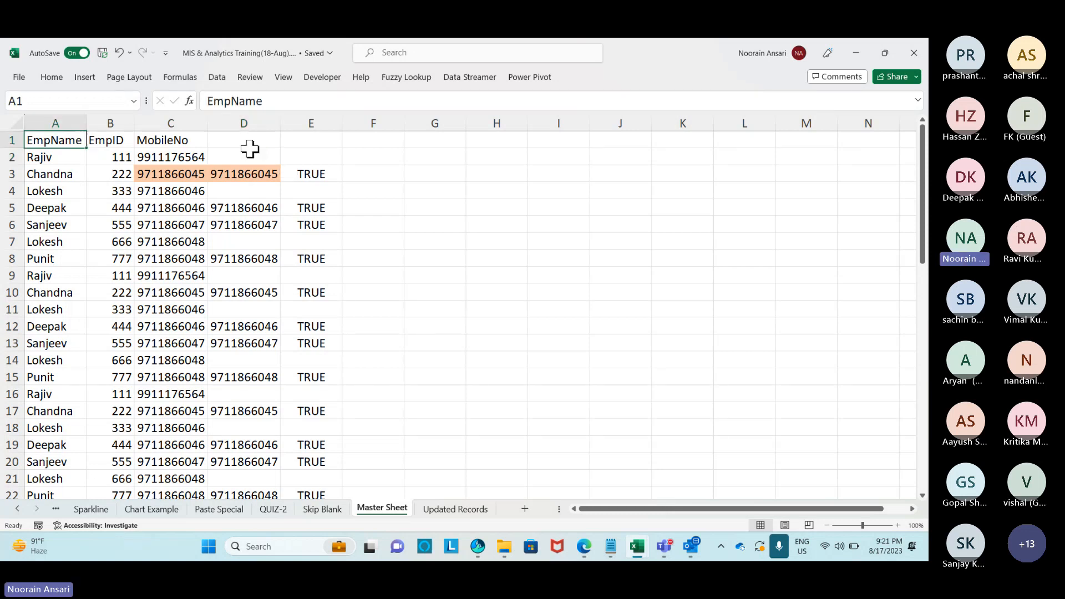
pyautogui.hotkey('ctrl', 'shift', 'Right')
pyautogui.hotkey('ctrl', 'shift', 'Down')
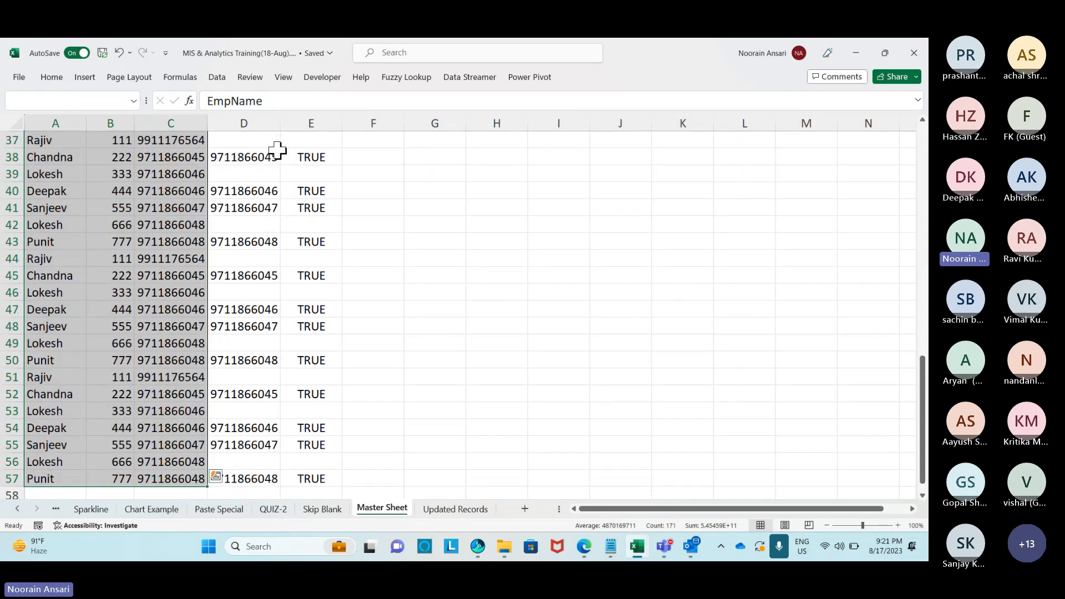
pyautogui.hotkey('ctrl', 'c')
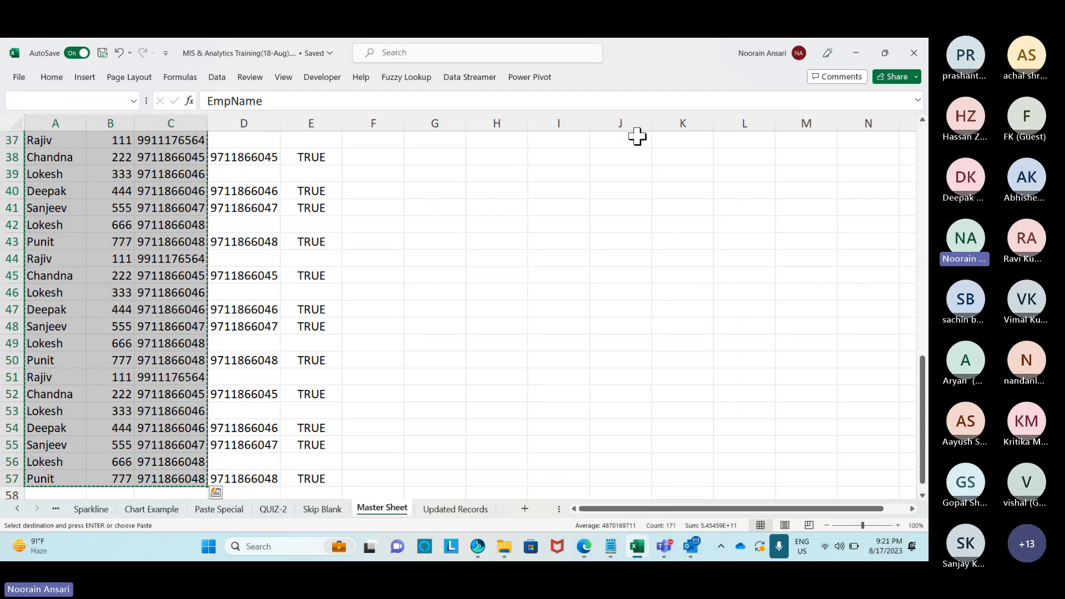
pyautogui.click(586, 190)
pyautogui.hotkey('ctrl', 'alt', 'v')
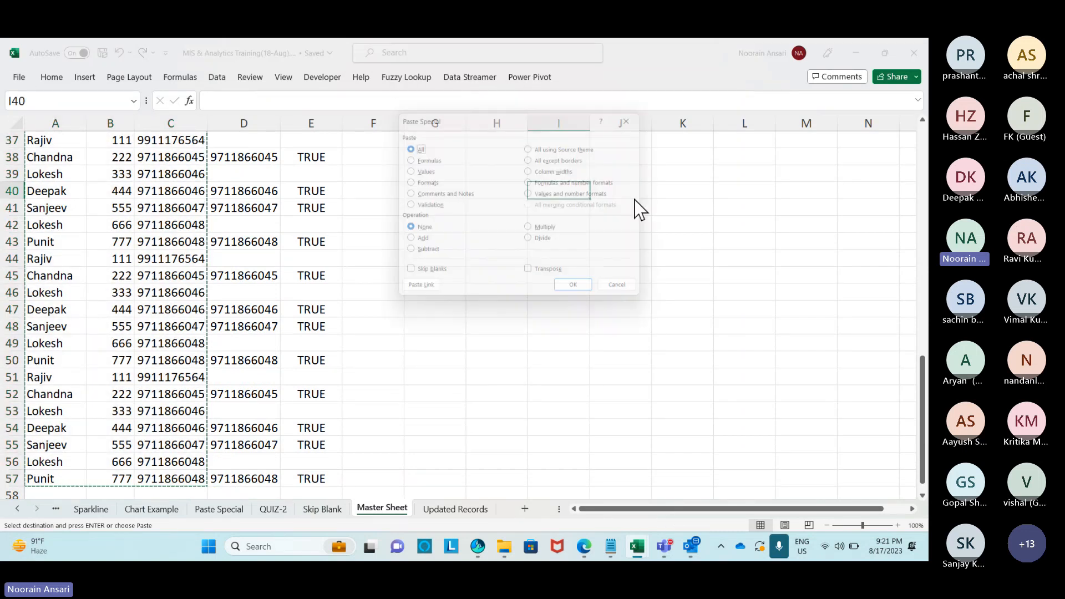
pyautogui.click(534, 277)
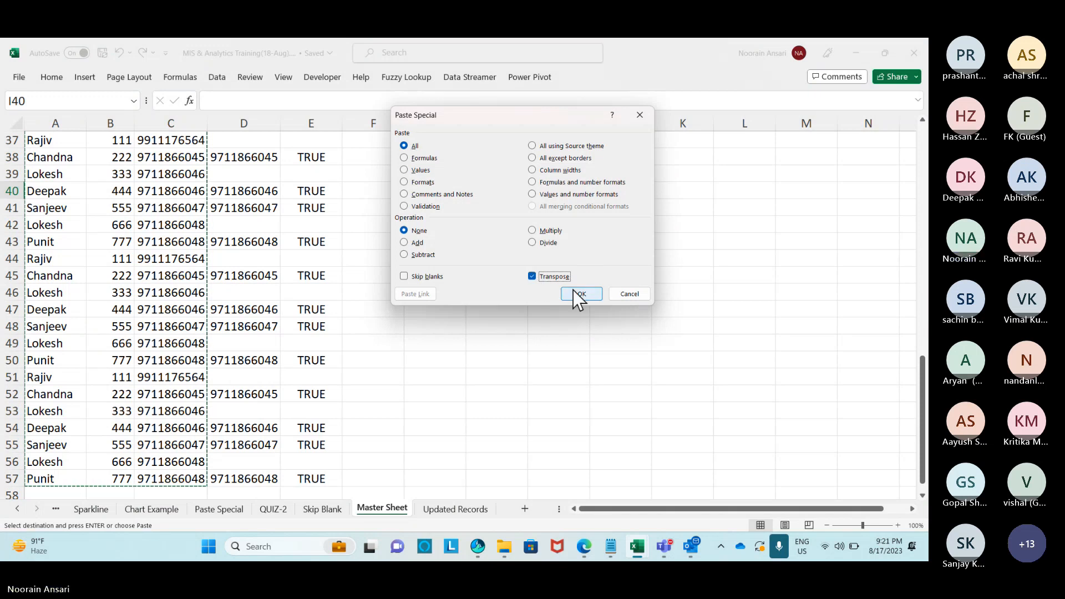
pyautogui.click(575, 294)
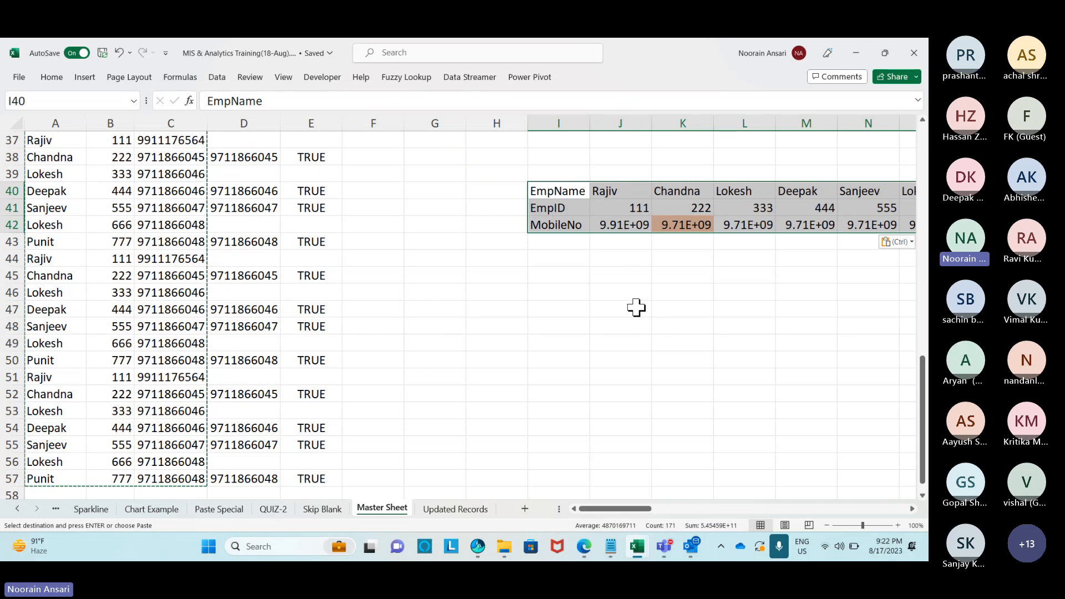
# Copy the transposed block and paste it transposed back into columns at I46.
pyautogui.hotkey('ctrl', 'c')
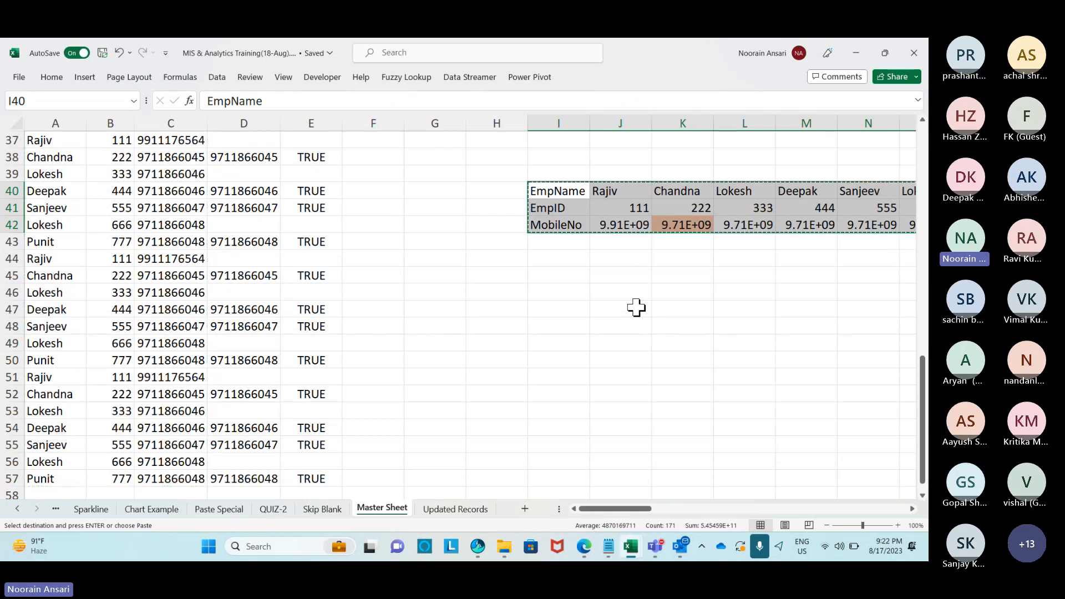
pyautogui.click(574, 293)
pyautogui.hotkey('ctrl', 'alt', 'v')
pyautogui.press('e')
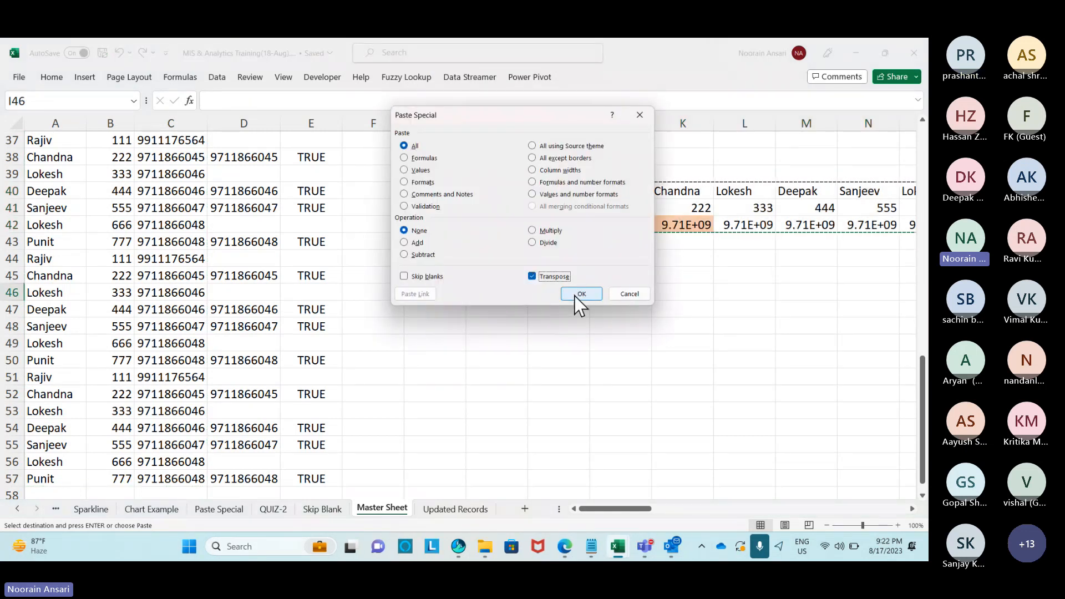
pyautogui.click(580, 295)
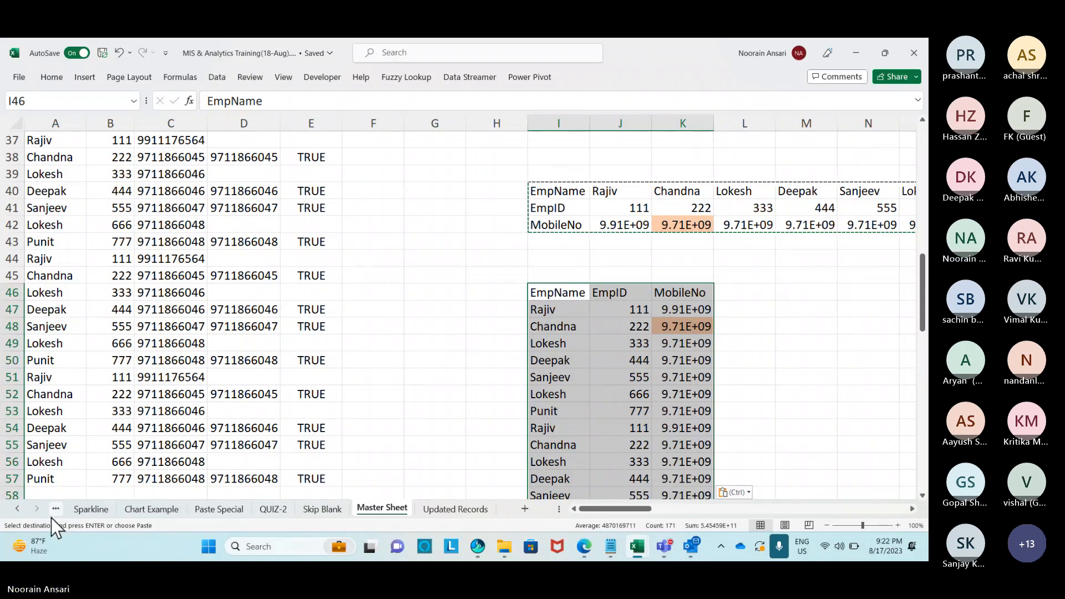
pyautogui.click(17, 509)
pyautogui.click(17, 509)
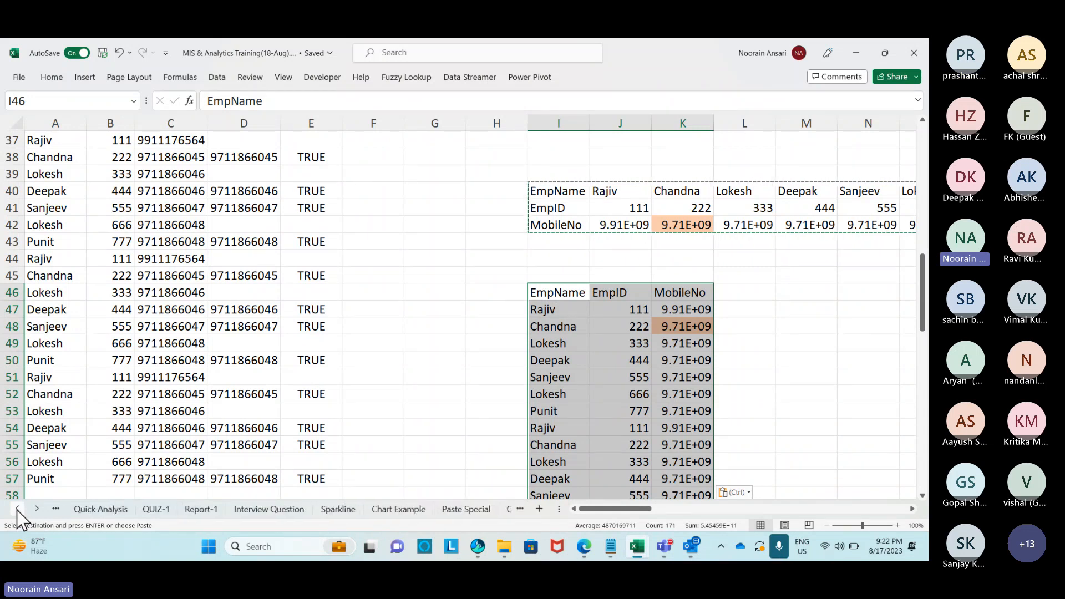
# On SummarySheet, enter Alt+E+S in G11, 'Use for Special Paste' in H11, and status Done.
pyautogui.click(17, 510)
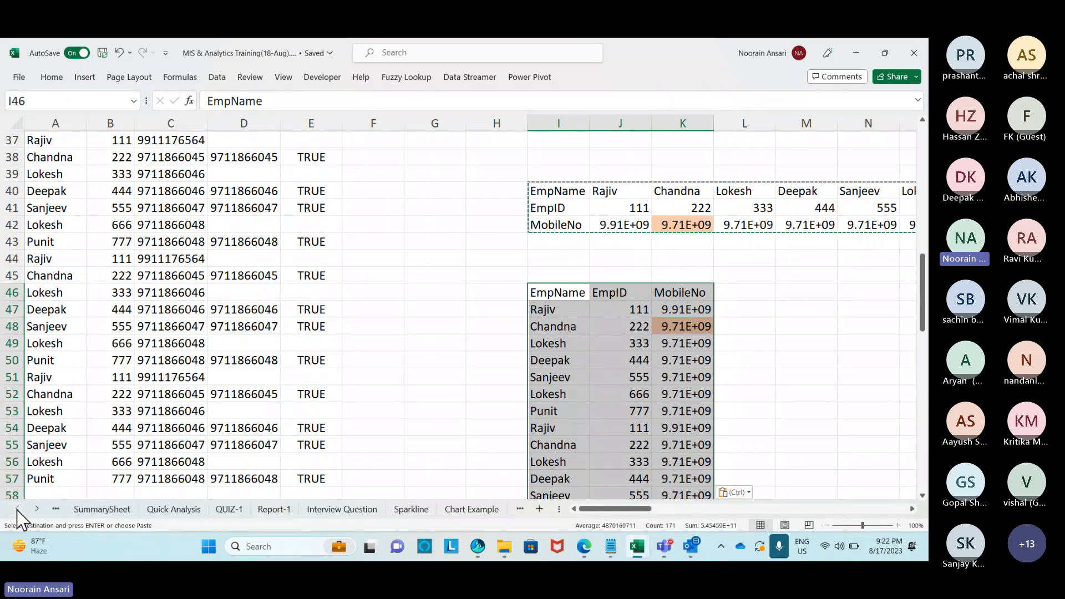
pyautogui.click(114, 510)
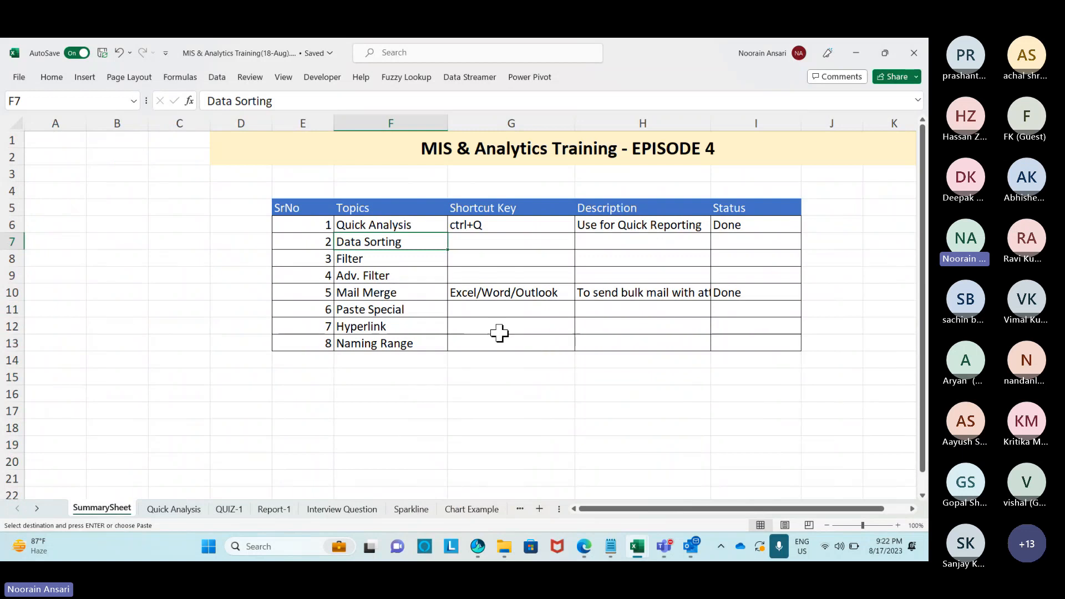
pyautogui.click(481, 314)
pyautogui.write('Alt+E+S')
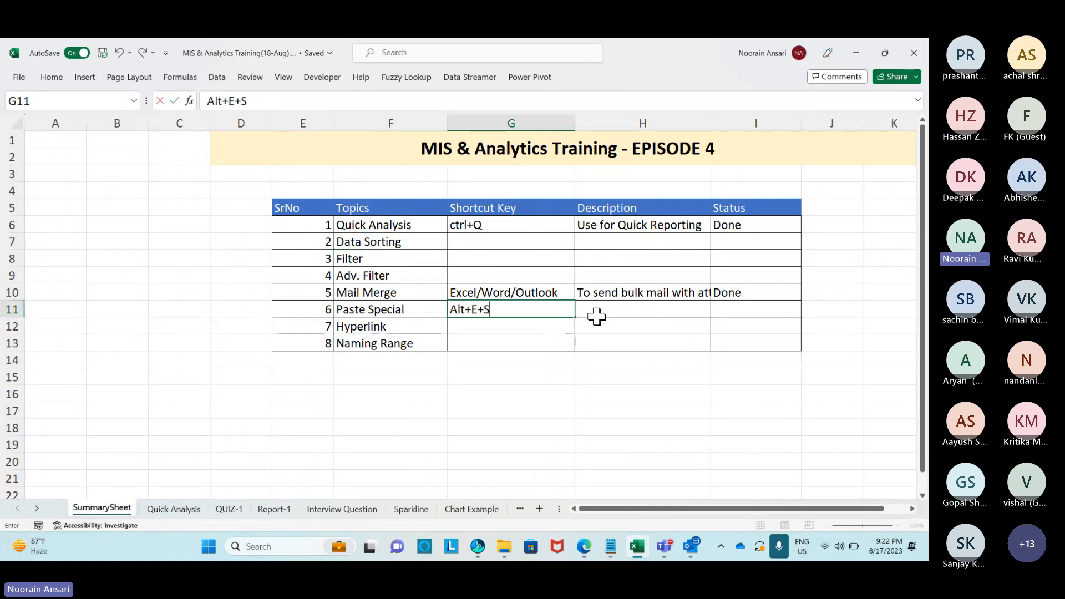
pyautogui.press('Return')
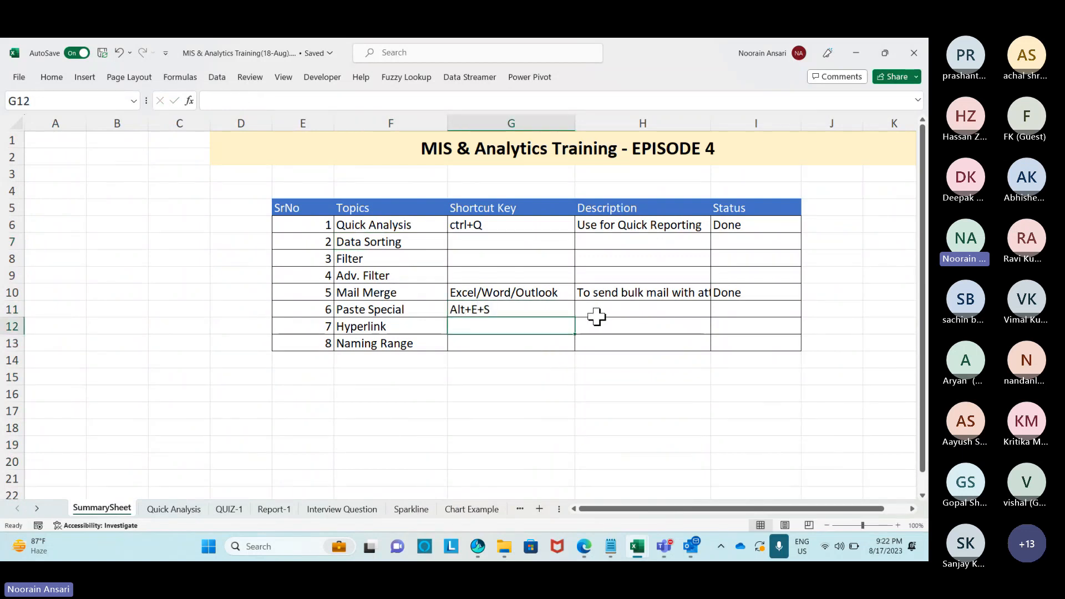
pyautogui.click(597, 316)
pyautogui.write('Use for S')
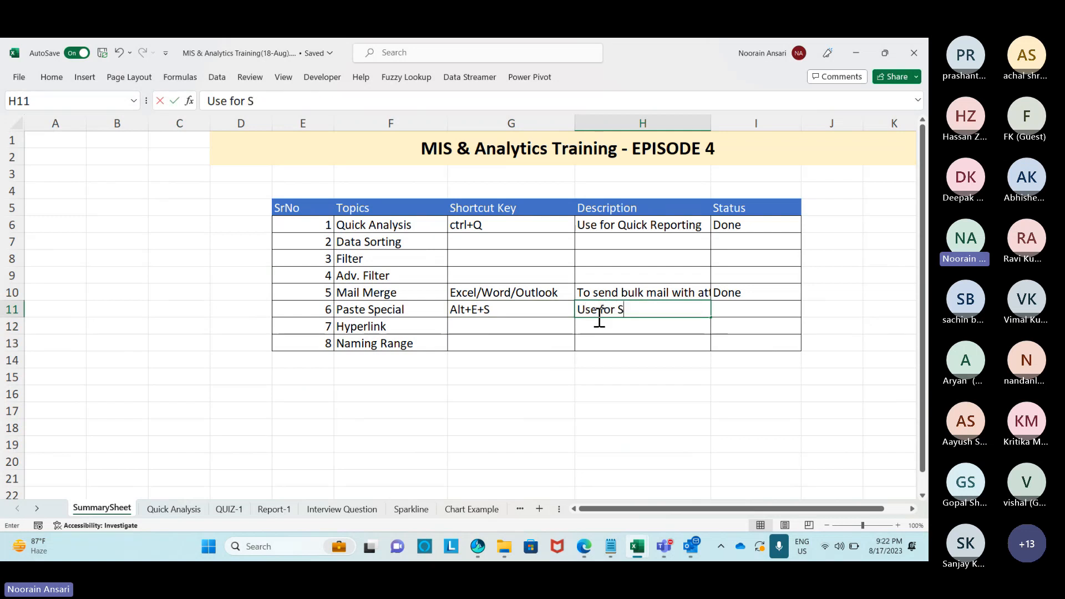
pyautogui.write('pecial Paste')
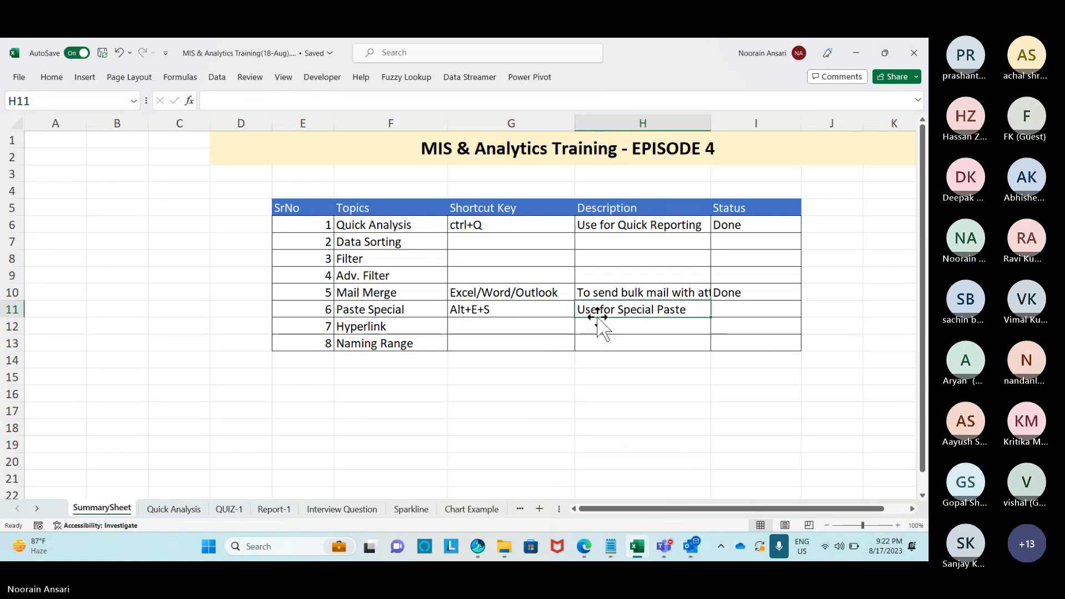
pyautogui.hotkey('ctrl', 'Return')
pyautogui.press('Up')
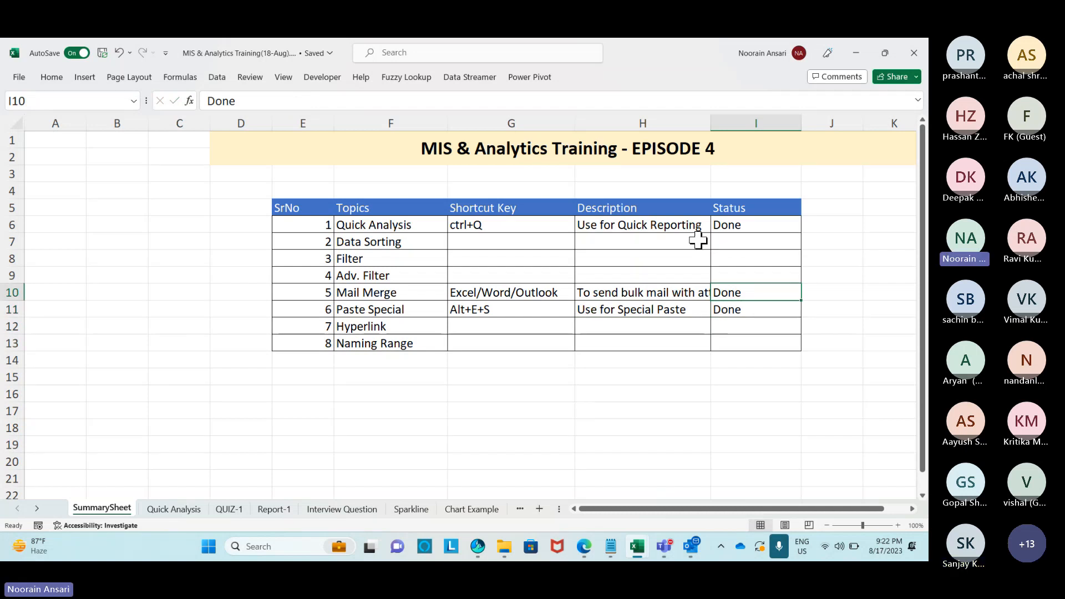
# Enter HomeTask in F15 and Last Class in G15 below the topics table.
pyautogui.click(357, 363)
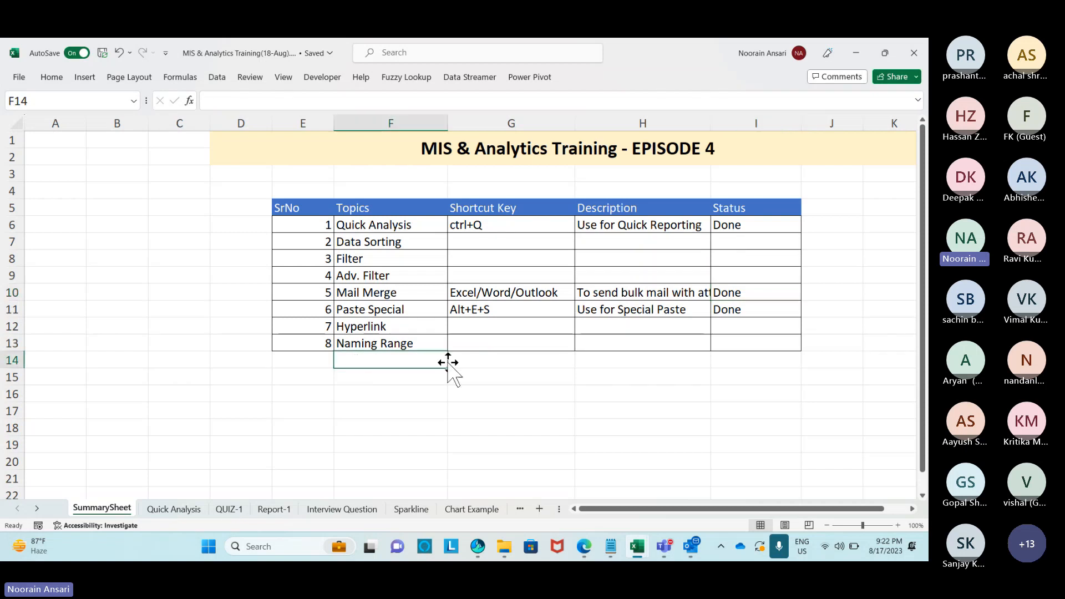
pyautogui.press('Down')
pyautogui.write('Ho')
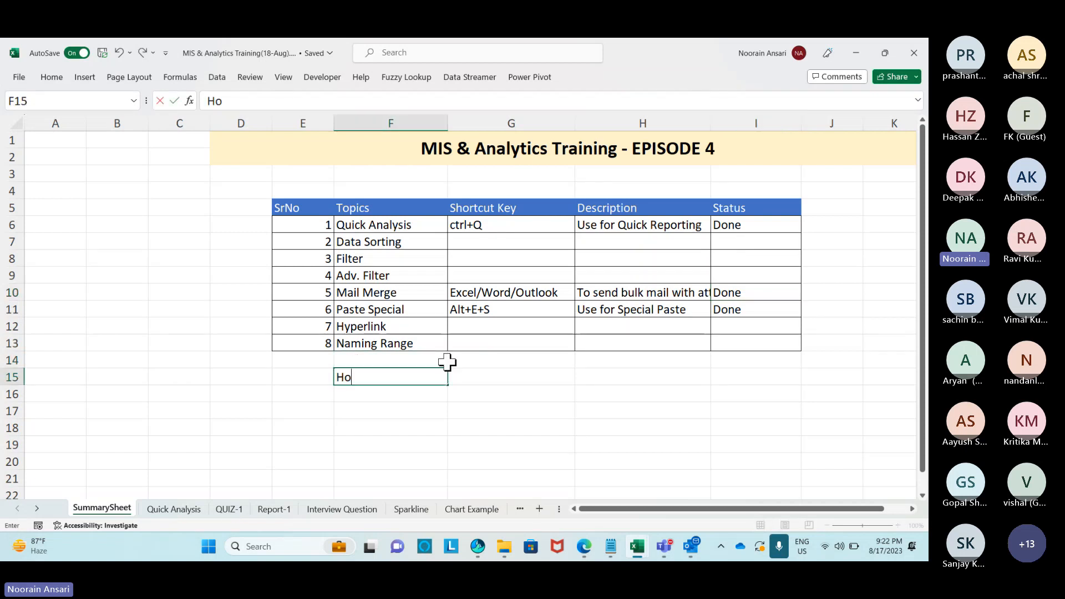
pyautogui.press('Return')
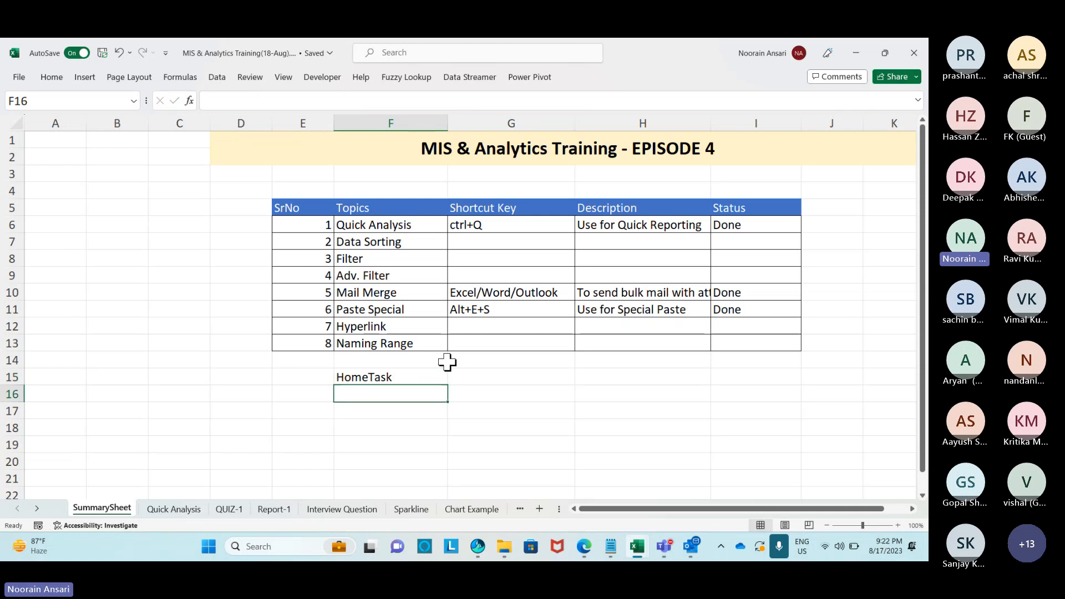
pyautogui.press('Up')
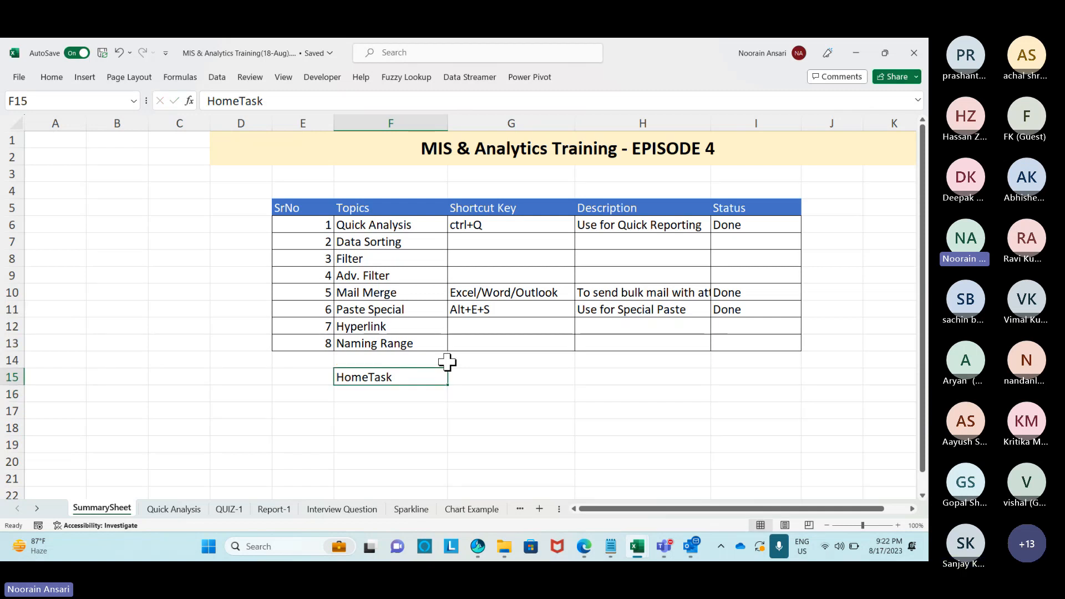
pyautogui.hotkey('shift', 'Right')
pyautogui.press('Right')
pyautogui.write('Las')
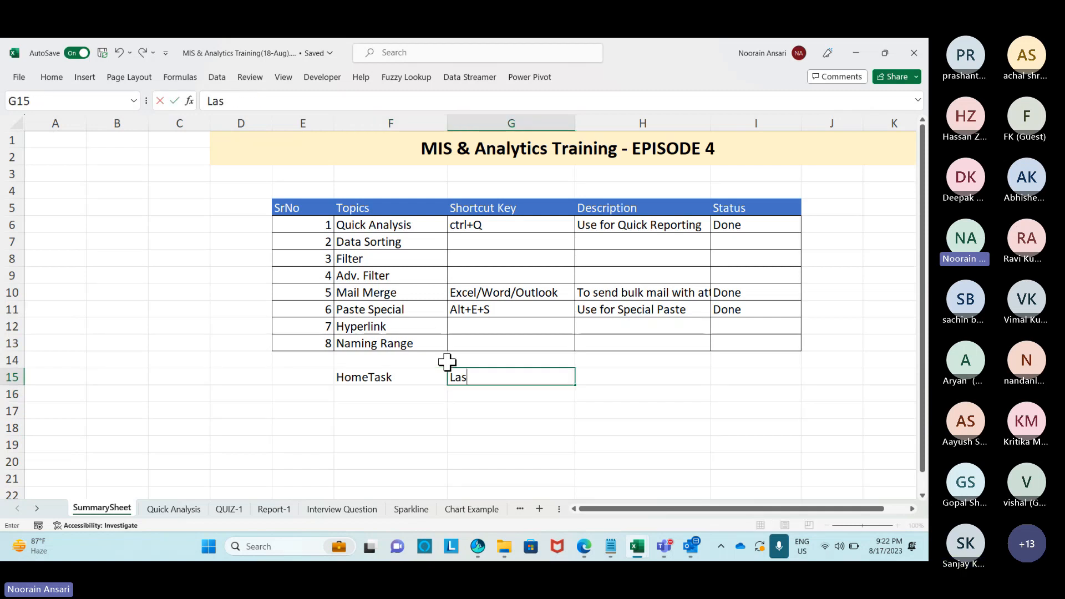
pyautogui.press('Return')
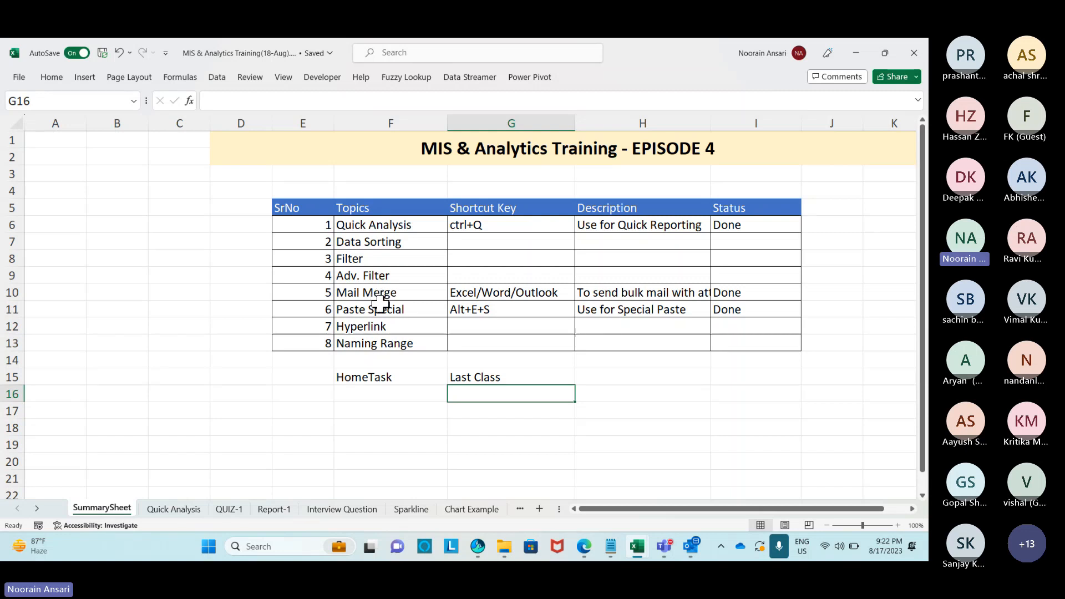
# Apply All Borders to F15:G15, then highlight several topic rows to review them.
pyautogui.click(385, 375)
pyautogui.moveTo(385, 375); pyautogui.dragTo(480, 374)
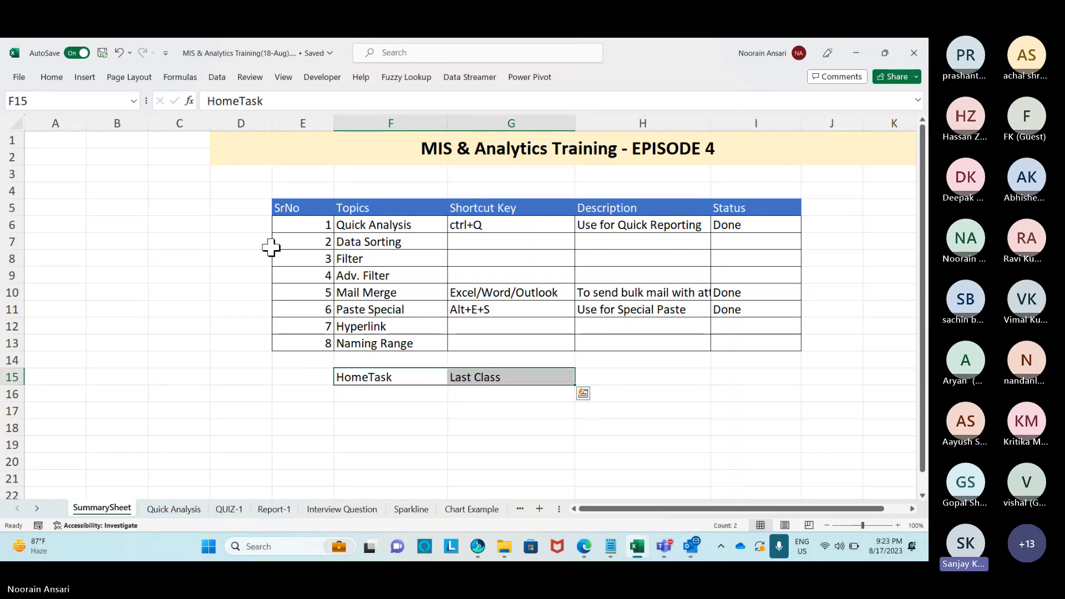
pyautogui.click(61, 80)
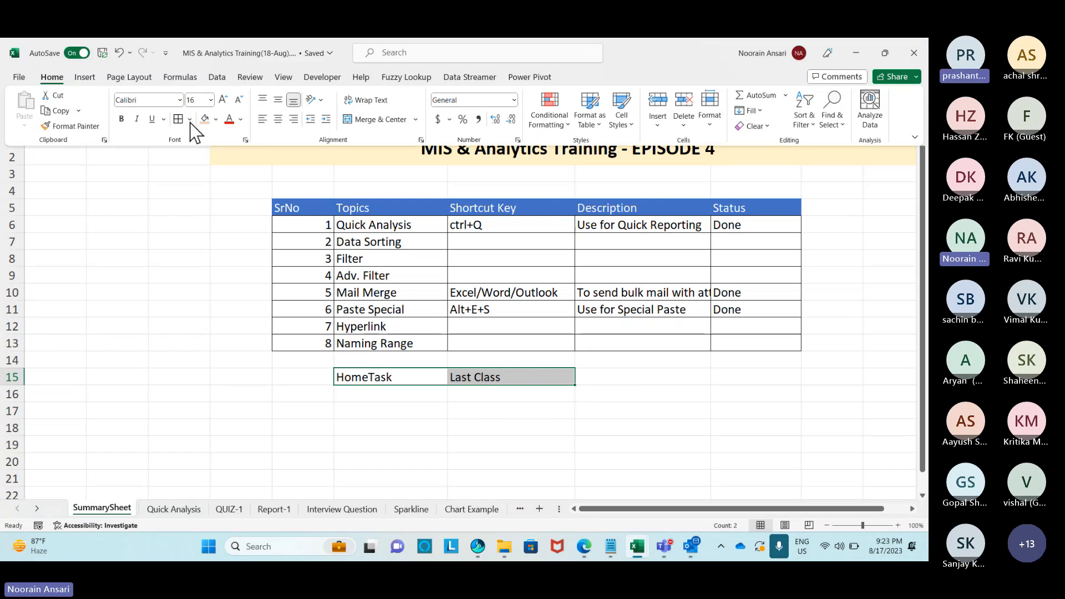
pyautogui.click(191, 250)
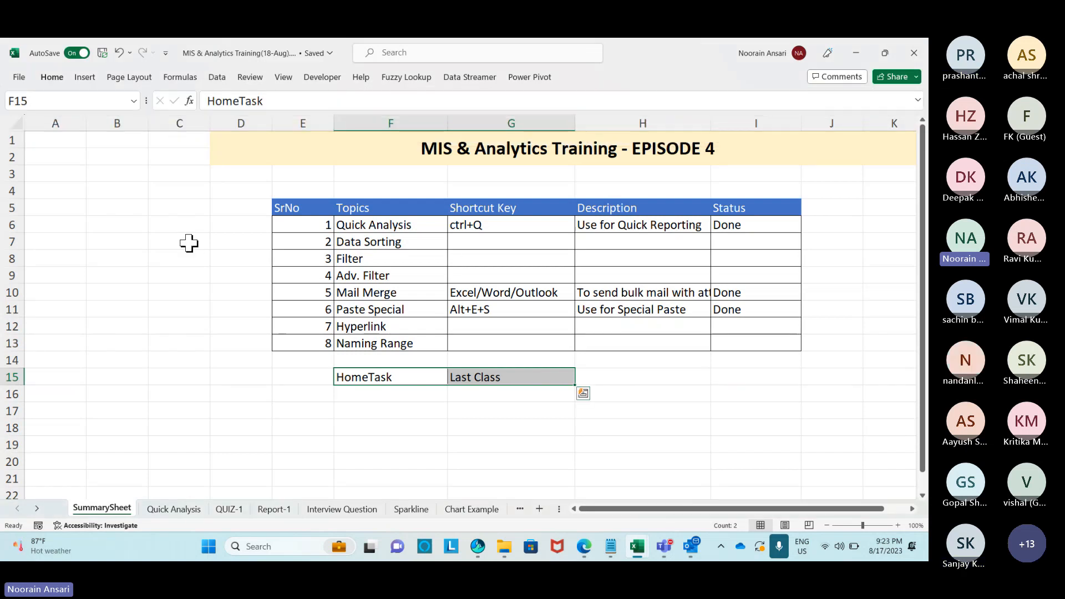
pyautogui.moveTo(355, 225); pyautogui.dragTo(624, 236)
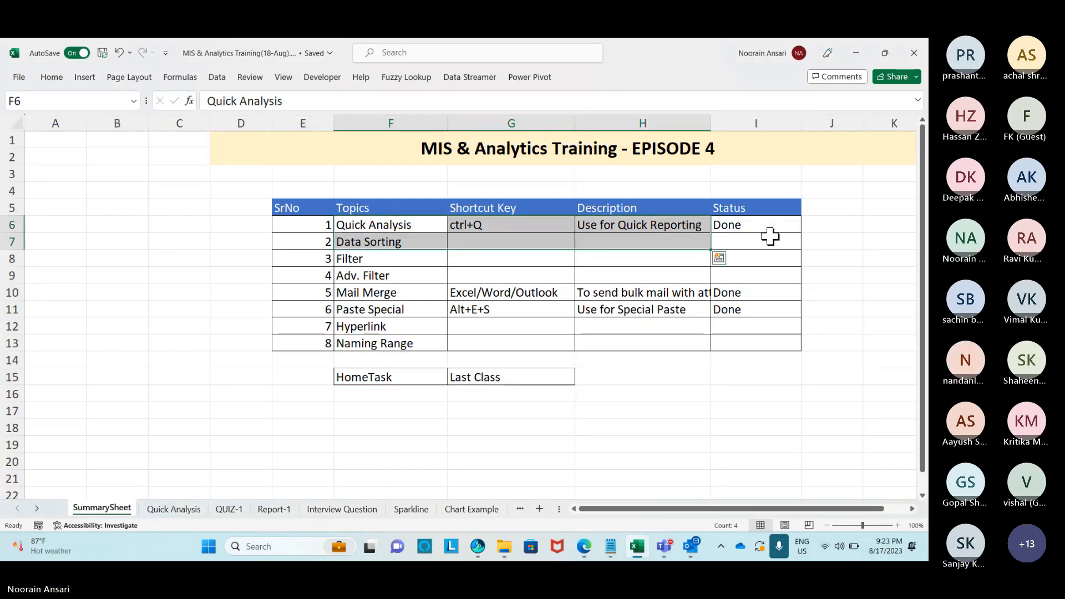
pyautogui.click(769, 240)
pyautogui.moveTo(352, 293); pyautogui.dragTo(728, 309)
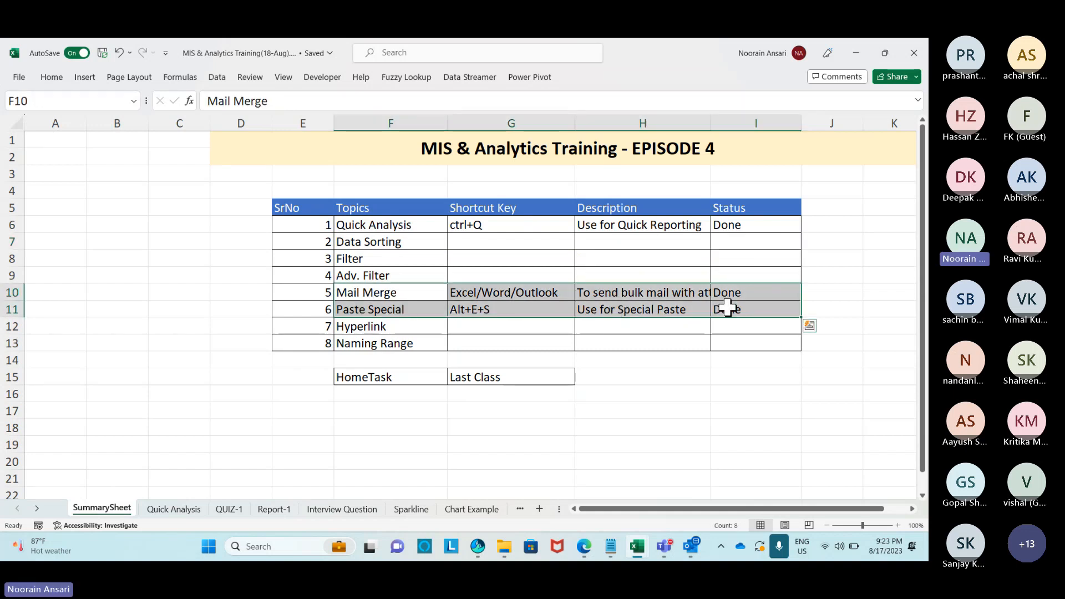
pyautogui.moveTo(364, 241); pyautogui.dragTo(724, 271)
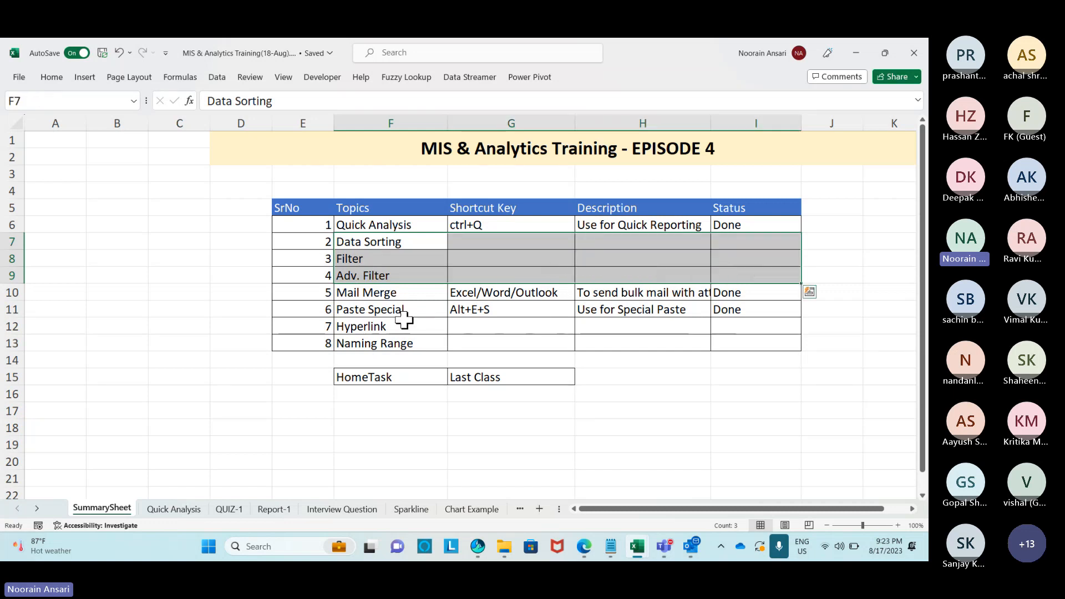
# Narrow the Topics column slightly at the F/G boundary and show the KeyTips.
pyautogui.moveTo(404, 322); pyautogui.dragTo(731, 350)
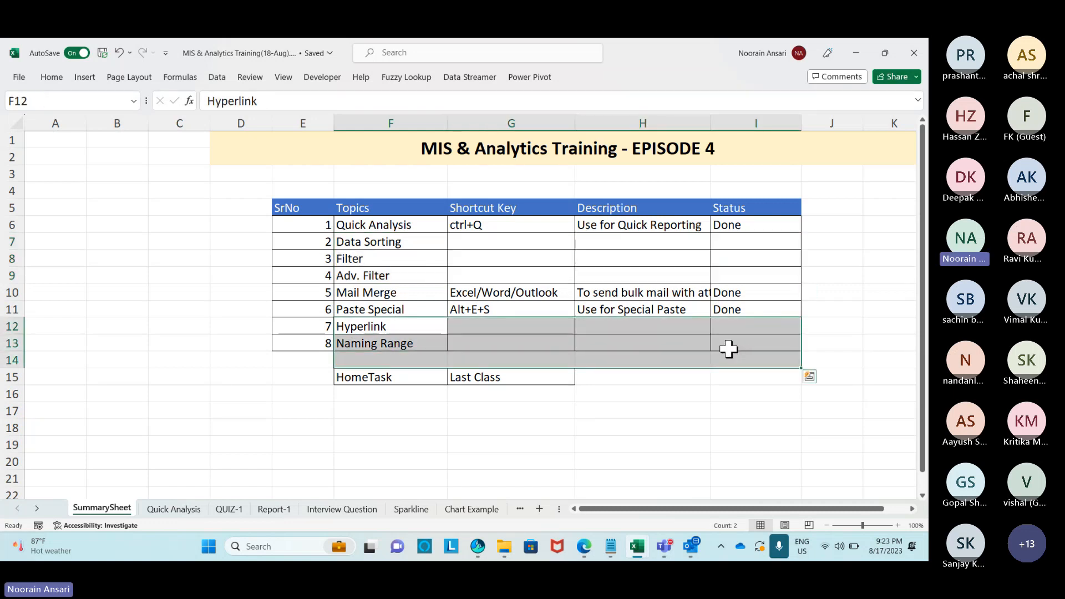
pyautogui.click(441, 154)
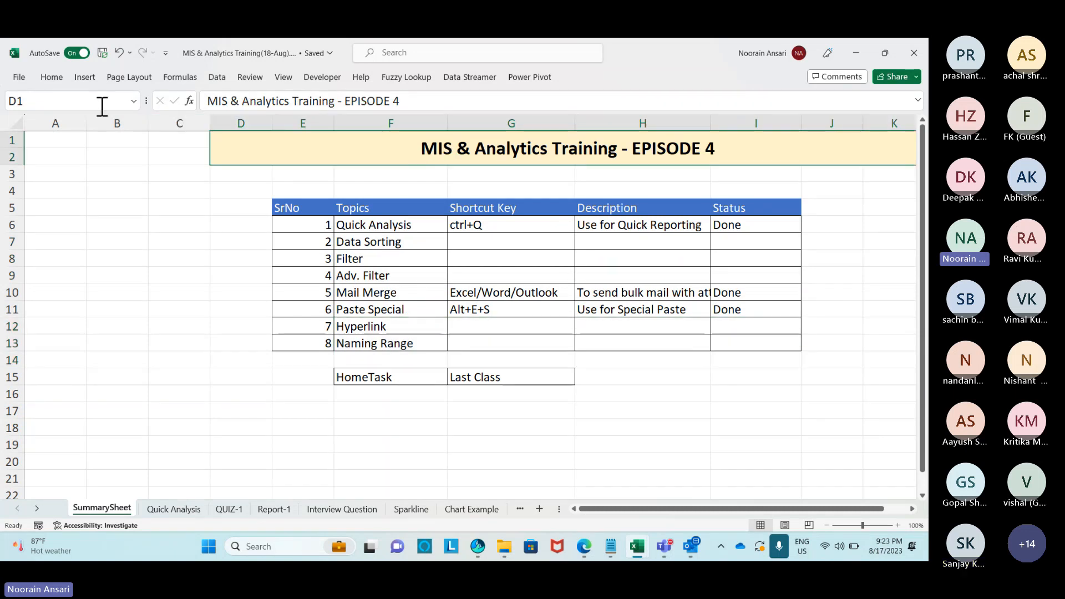
pyautogui.click(50, 80)
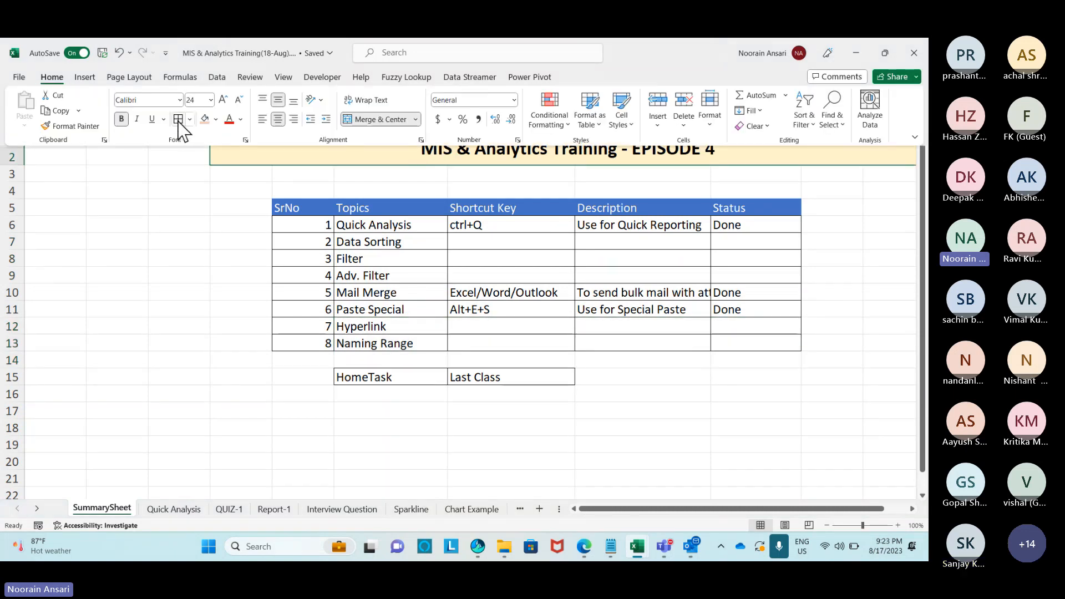
pyautogui.click(198, 232)
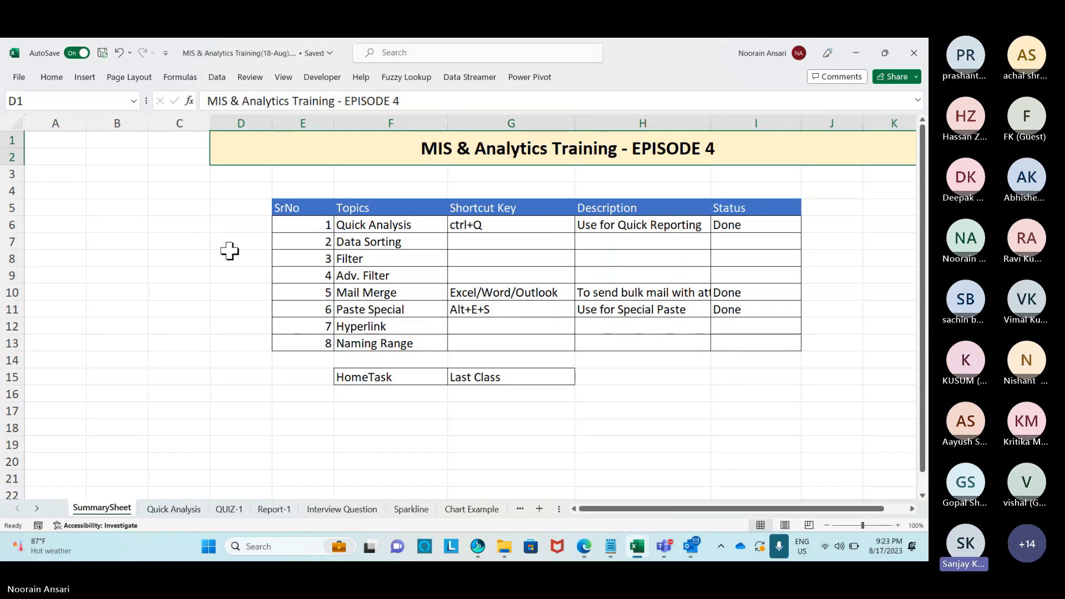
pyautogui.moveTo(449, 122); pyautogui.dragTo(443, 122)
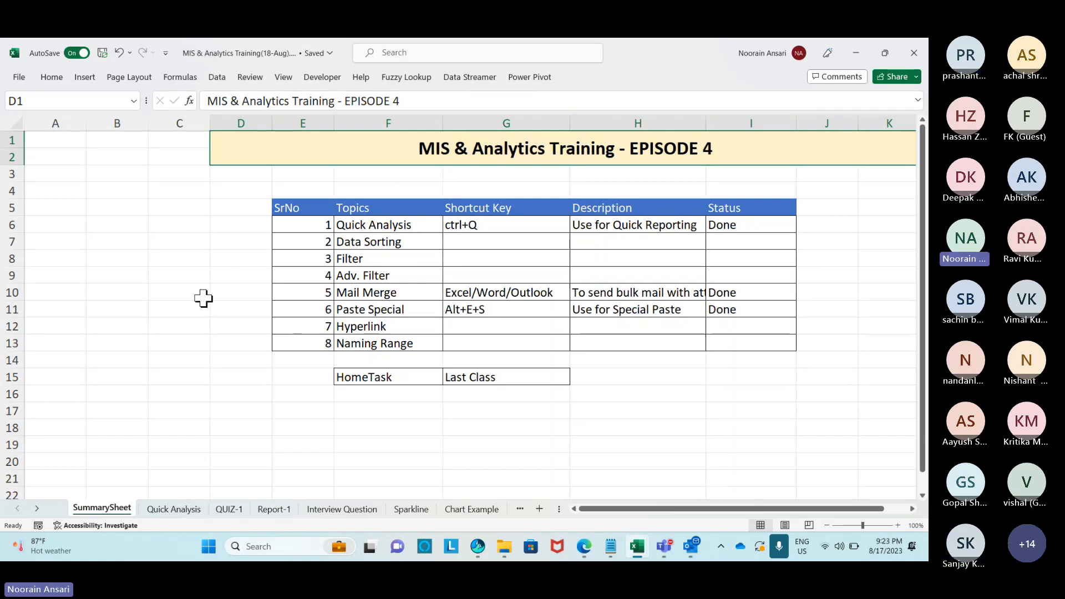
pyautogui.press('alt')
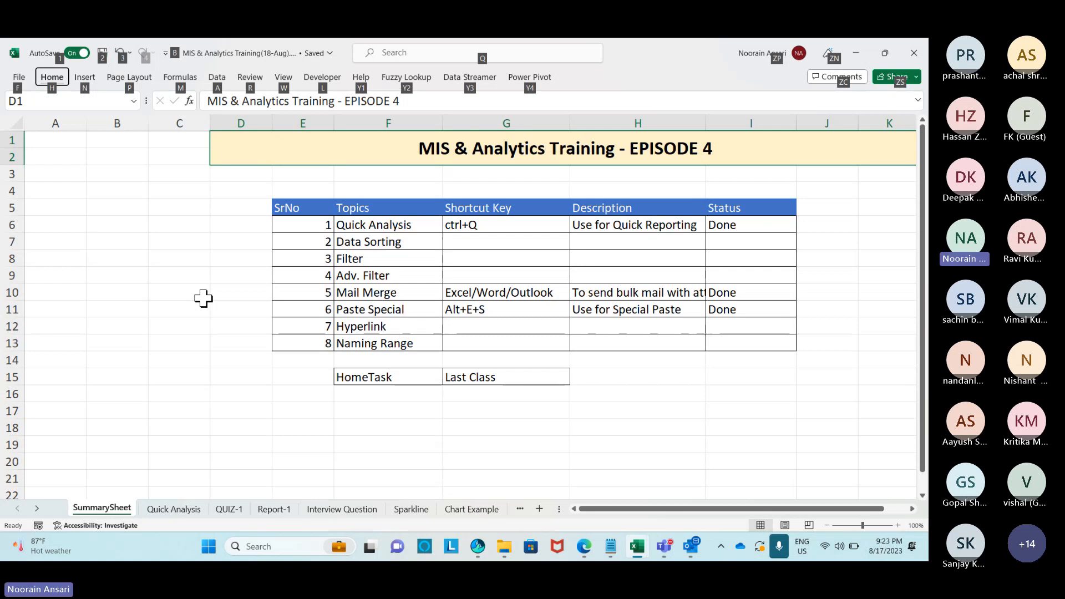
pyautogui.press('h')
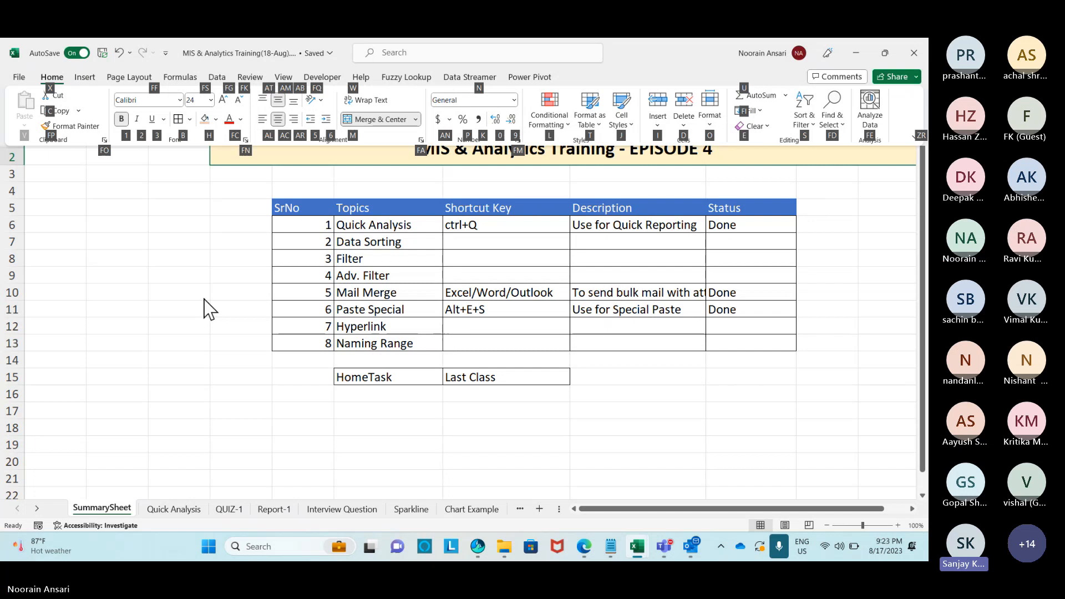
pyautogui.press('Escape')
pyautogui.press('Escape')
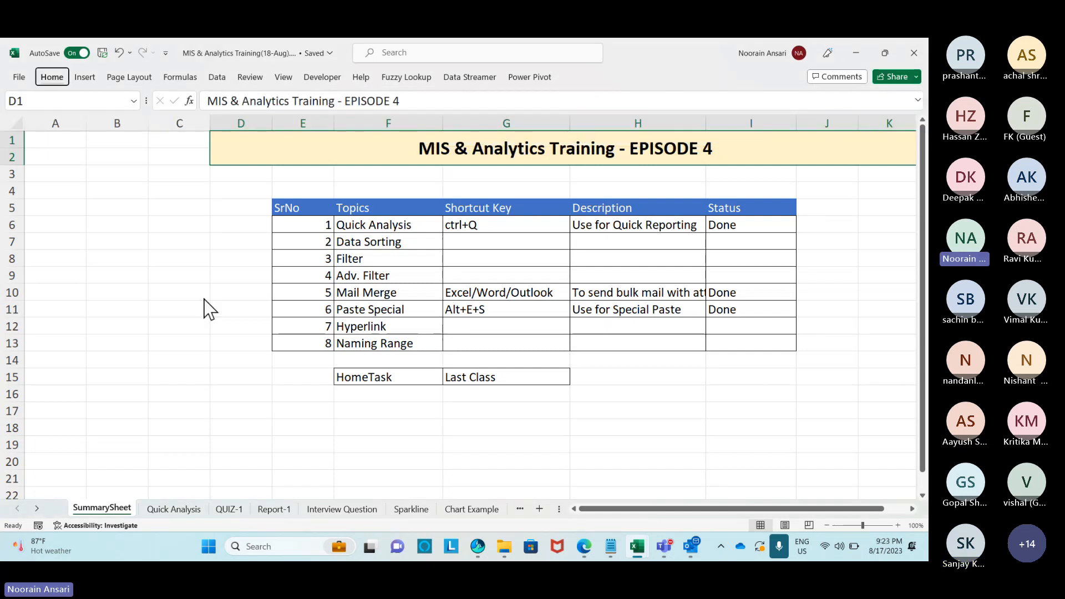
pyautogui.press('alt')
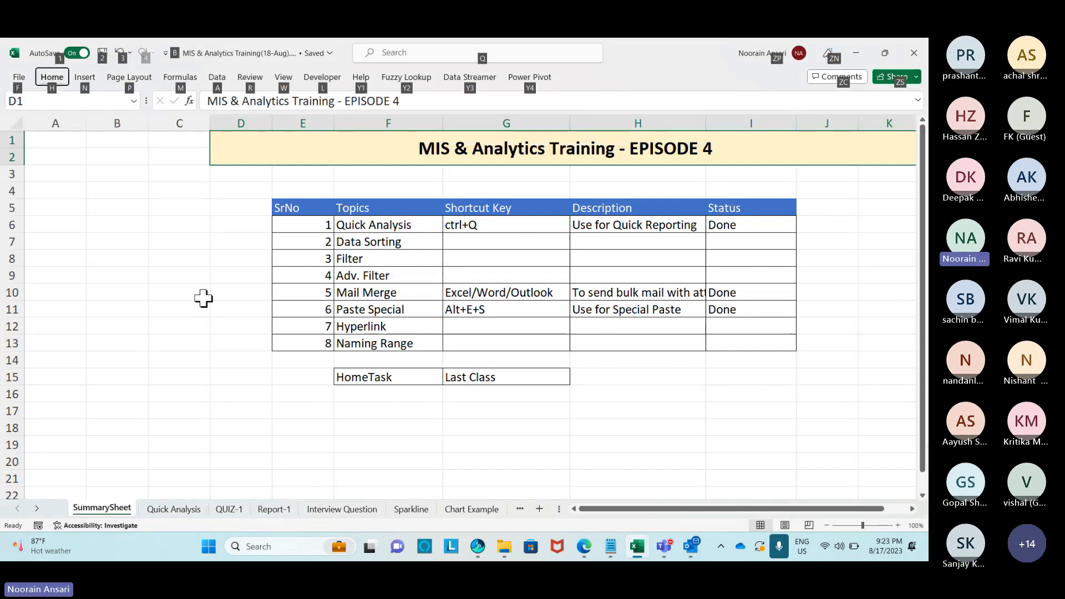
pyautogui.press('h')
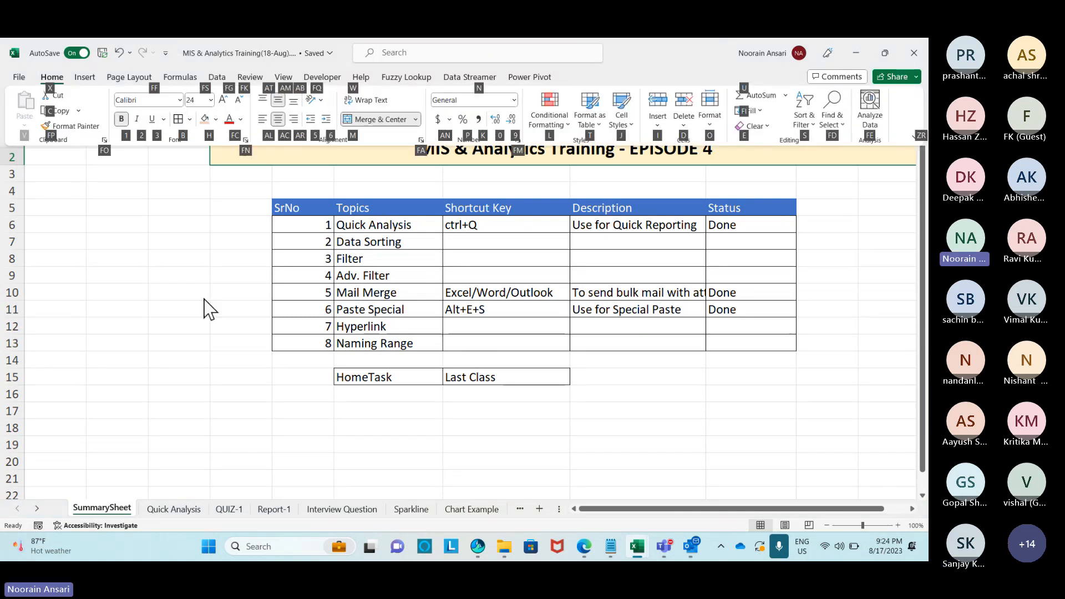
pyautogui.press('d')
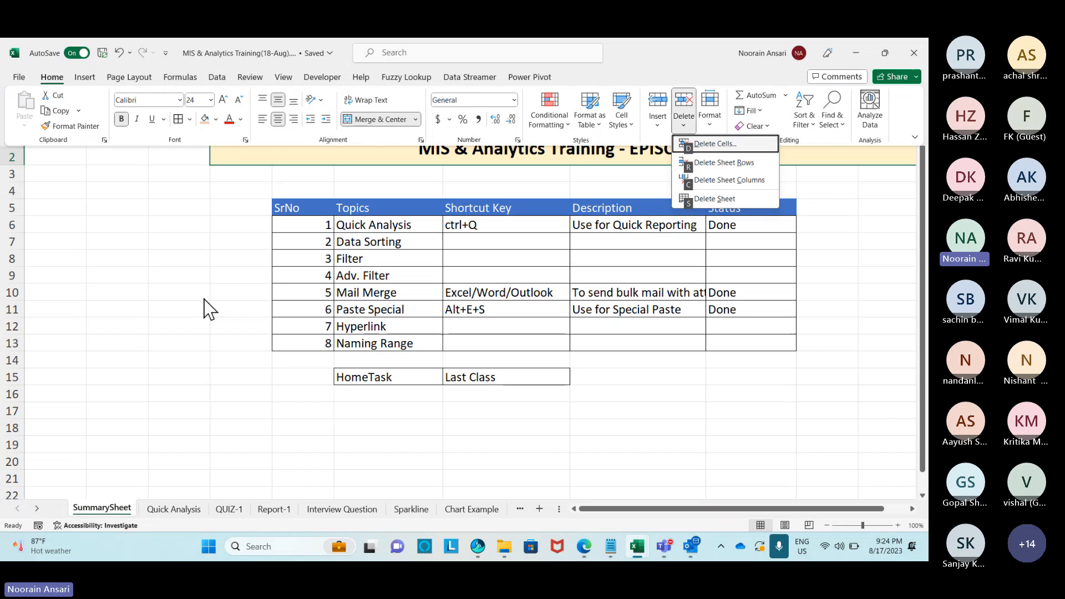
pyautogui.click(21, 124)
pyautogui.press('Escape')
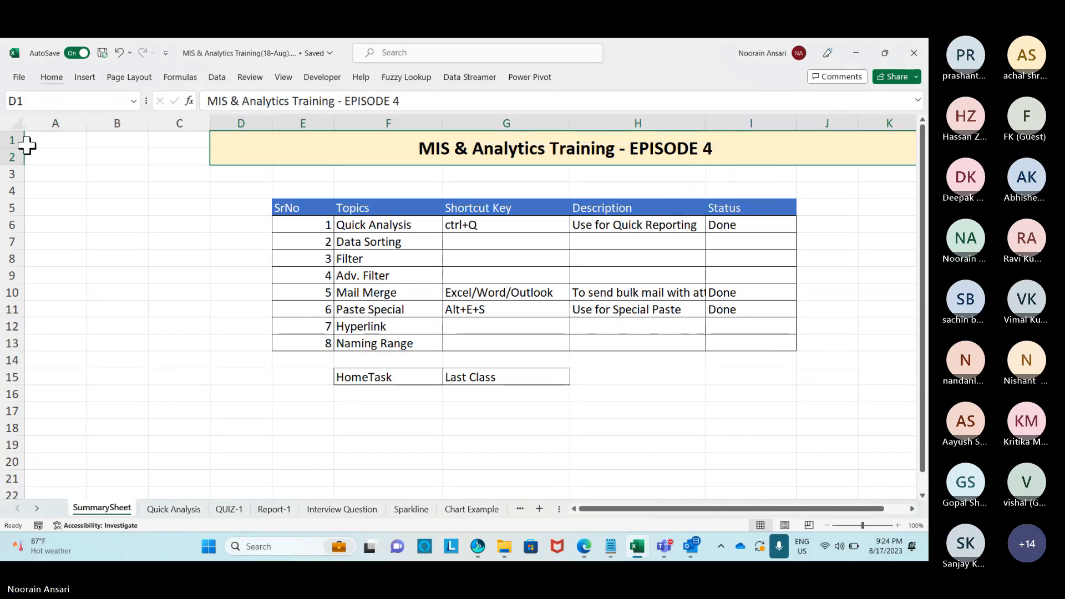
pyautogui.press('alt')
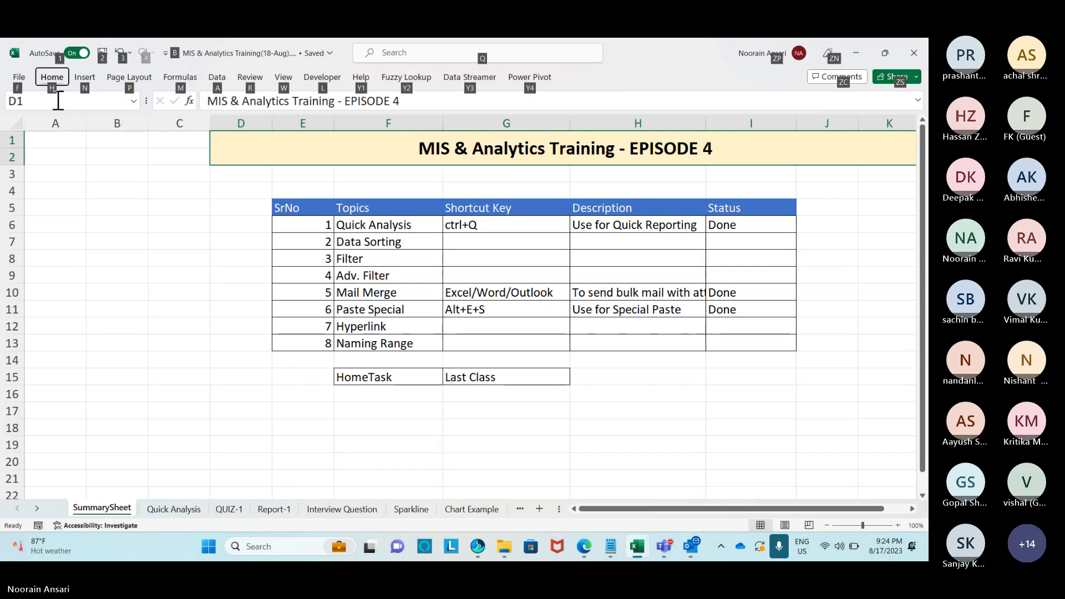
pyautogui.press('h')
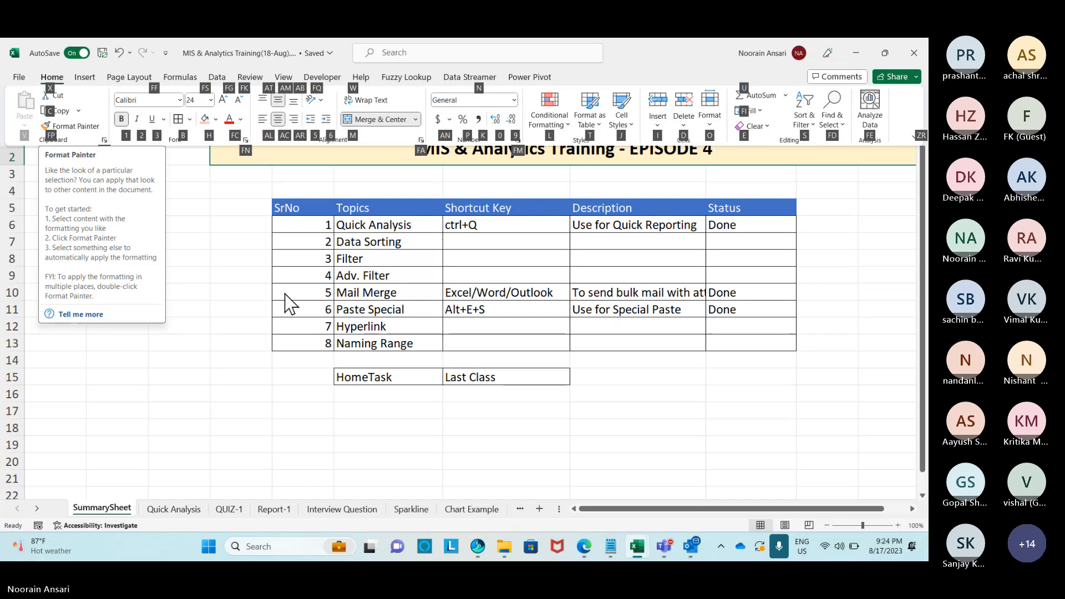
pyautogui.click(242, 293)
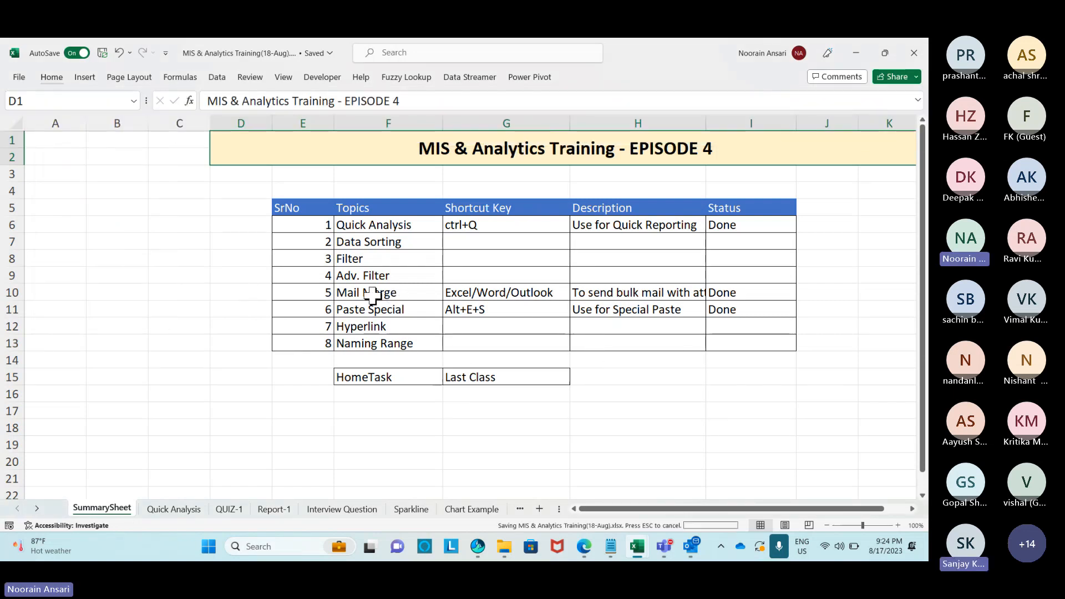
# Filter the topics table's Status column to exclude (Blanks), showing only Done rows.
pyautogui.click(472, 249)
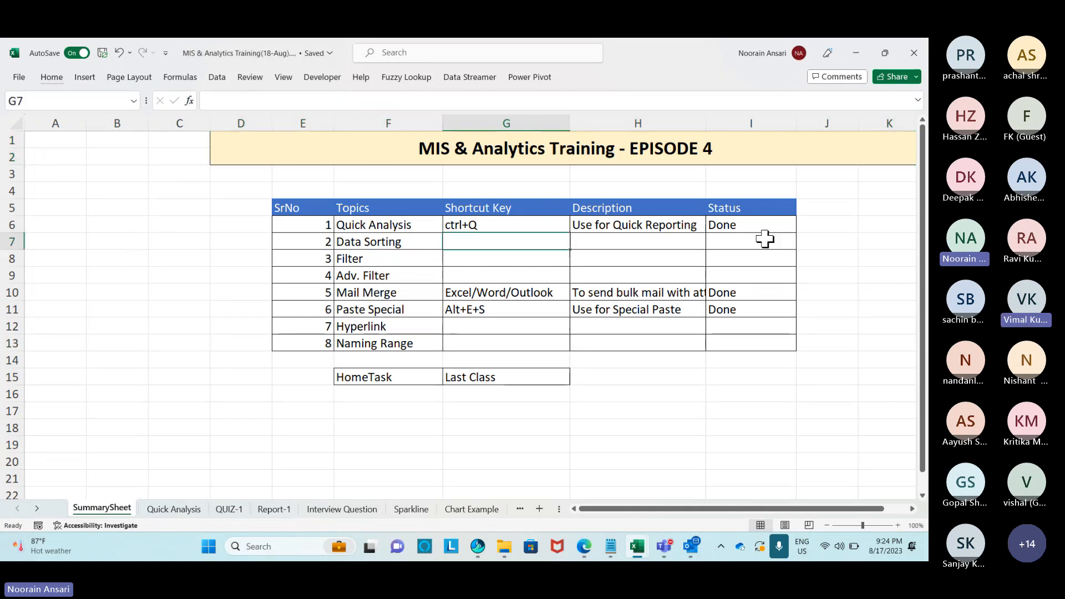
pyautogui.moveTo(775, 210); pyautogui.dragTo(300, 213)
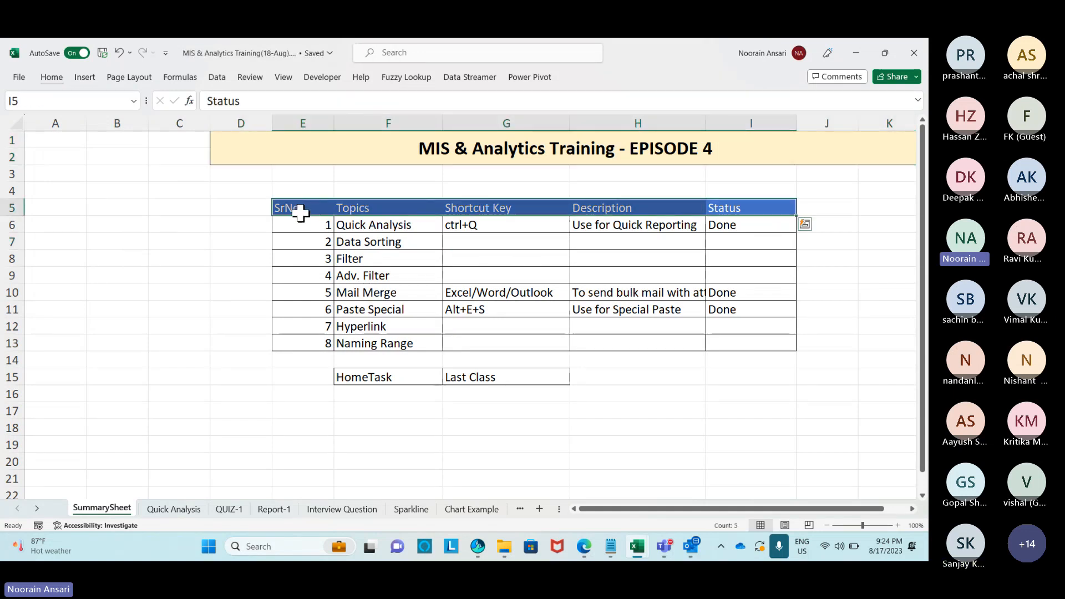
pyautogui.hotkey('ctrl', 'shift', 'l')
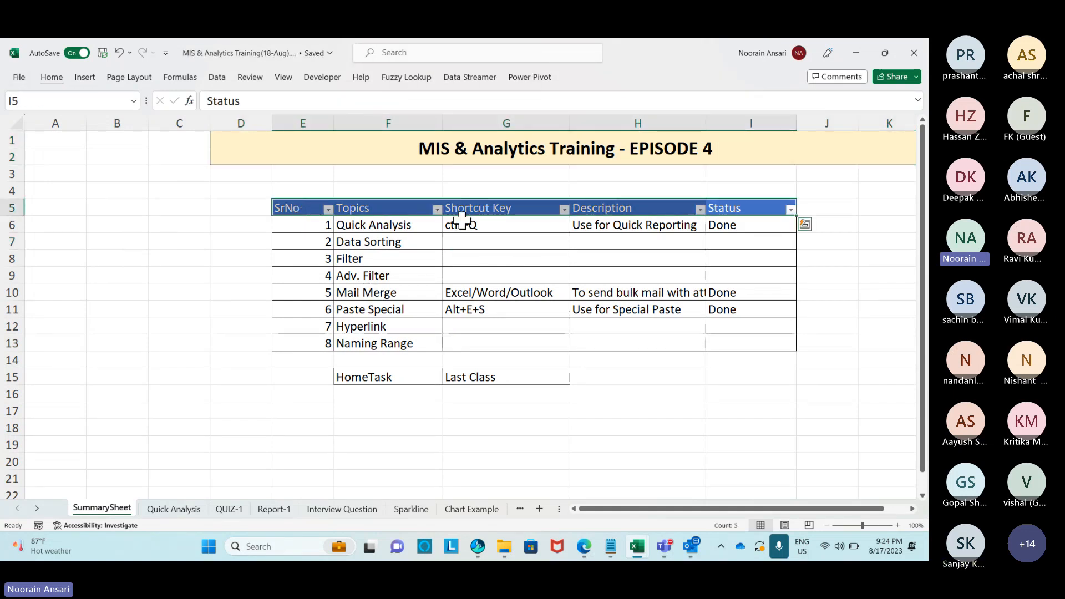
pyautogui.click(790, 210)
pyautogui.click(668, 389)
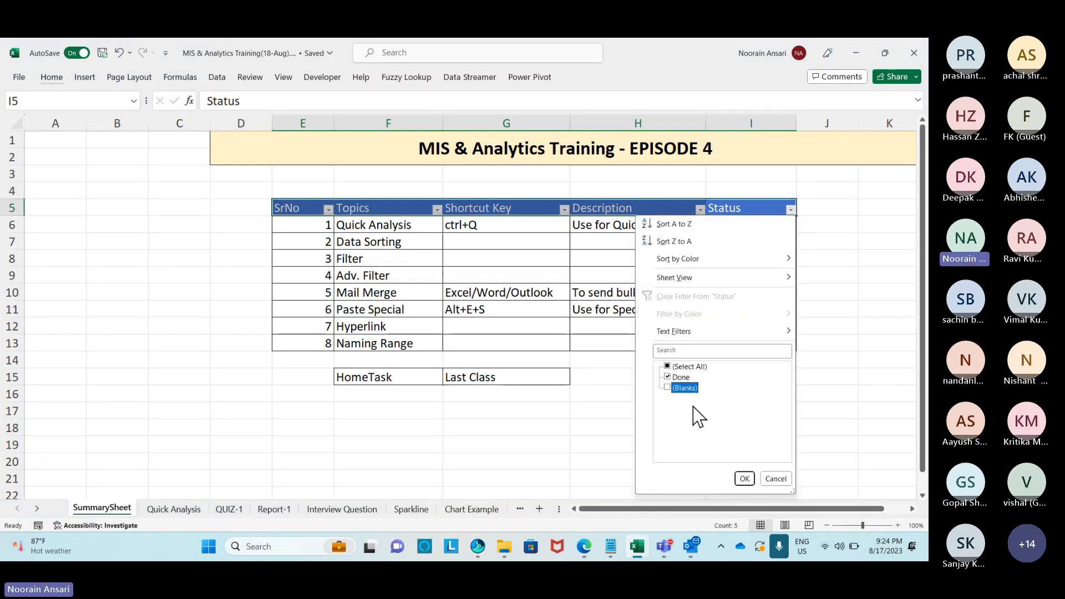
pyautogui.click(745, 479)
pyautogui.click(691, 308)
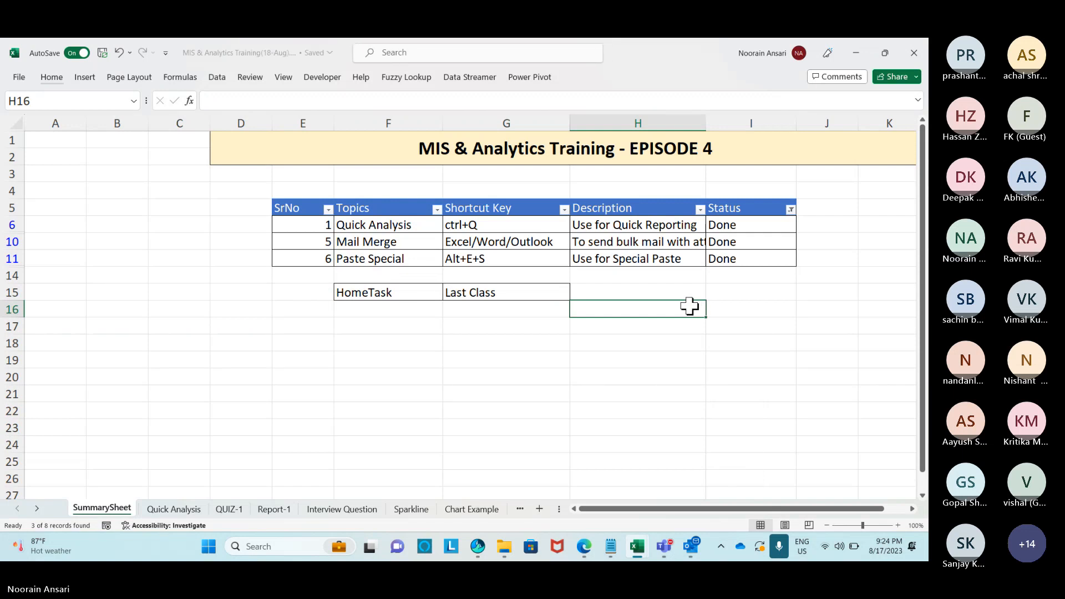
# Close the MIS Training, Custom_Format_Example and Book1 workbooks.
pyautogui.click(920, 51)
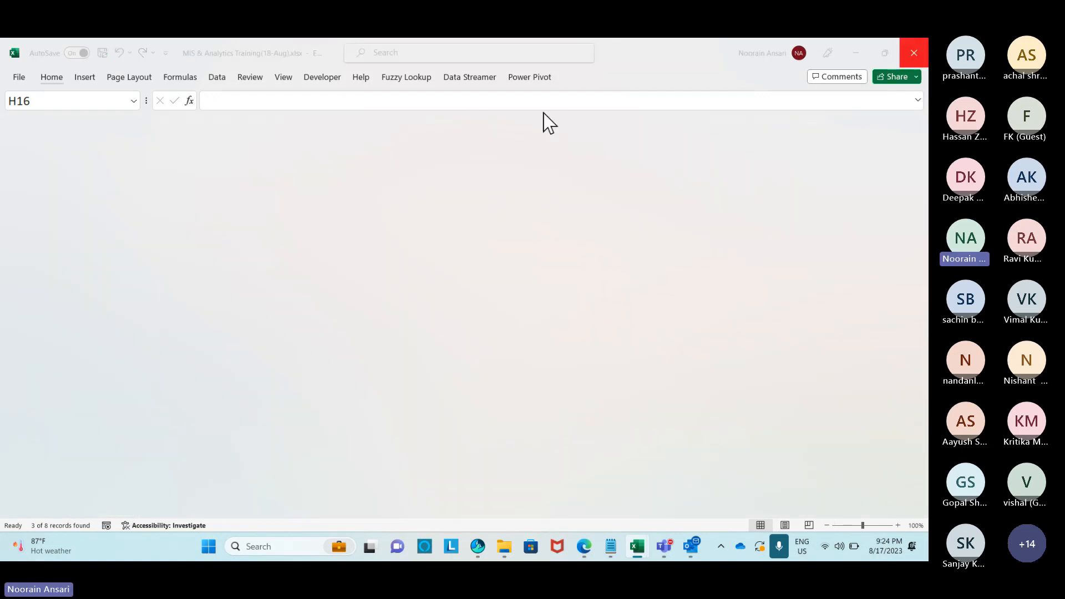
pyautogui.click(320, 176)
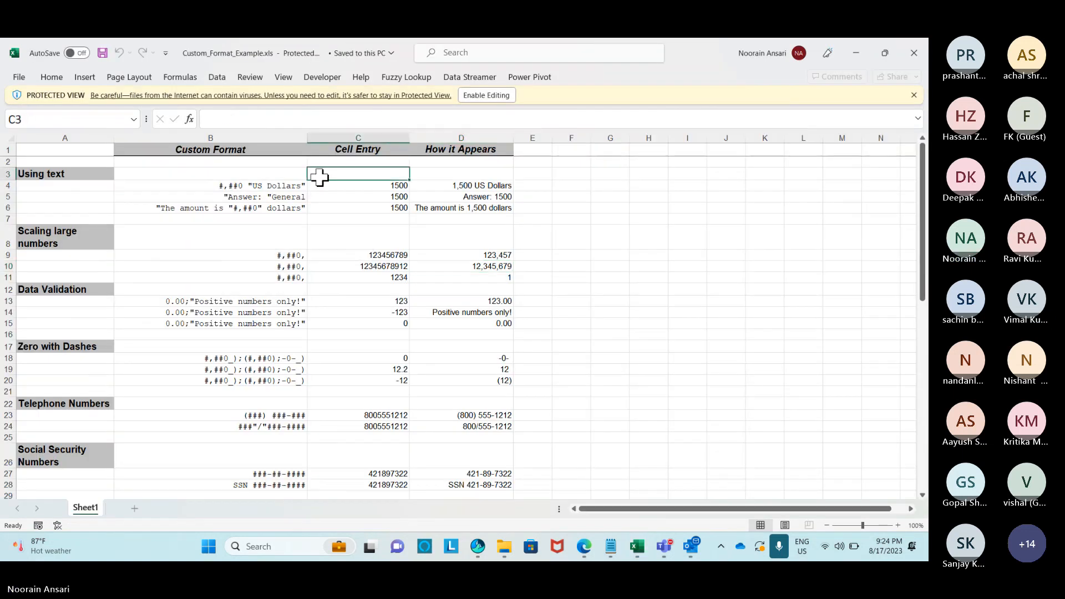
pyautogui.click(914, 51)
pyautogui.click(915, 53)
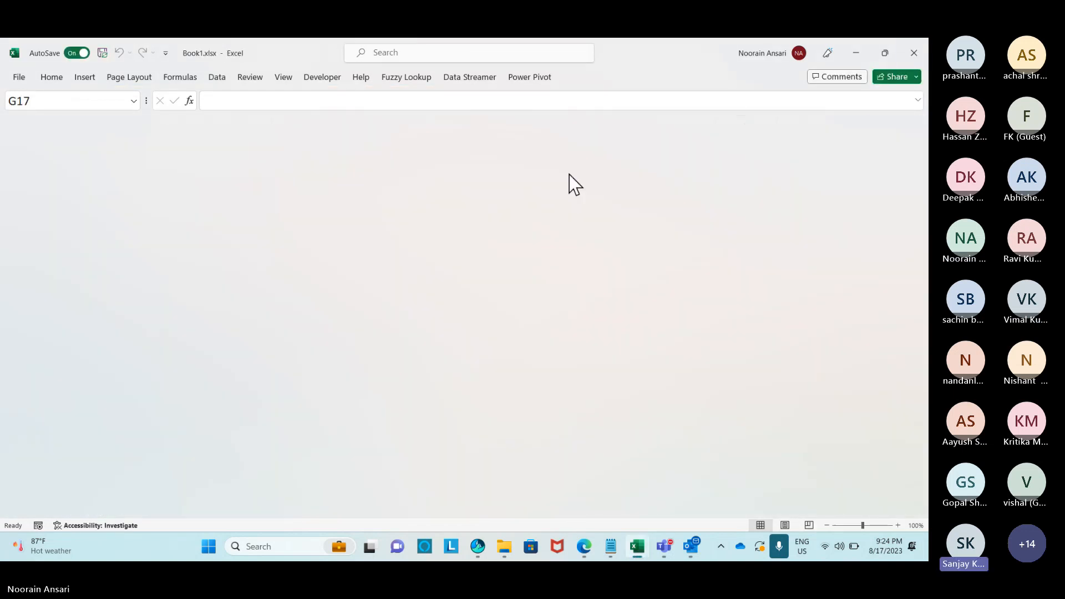
pyautogui.click(293, 235)
# Create a new folder named Last Class inside 18-Aug.
pyautogui.click(292, 232)
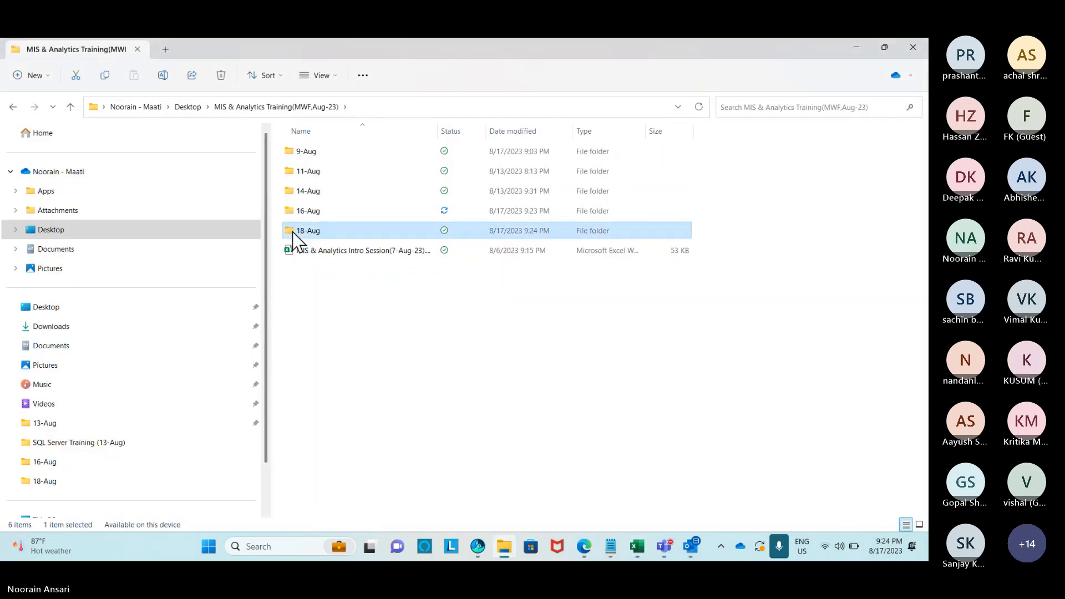
pyautogui.doubleClick(302, 232)
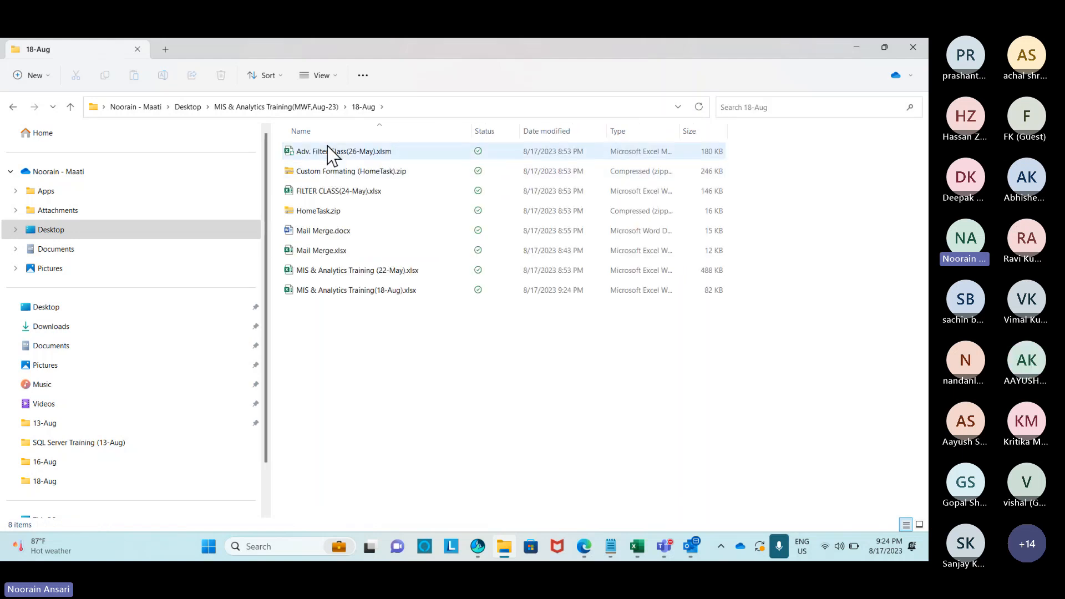
pyautogui.rightClick(336, 335)
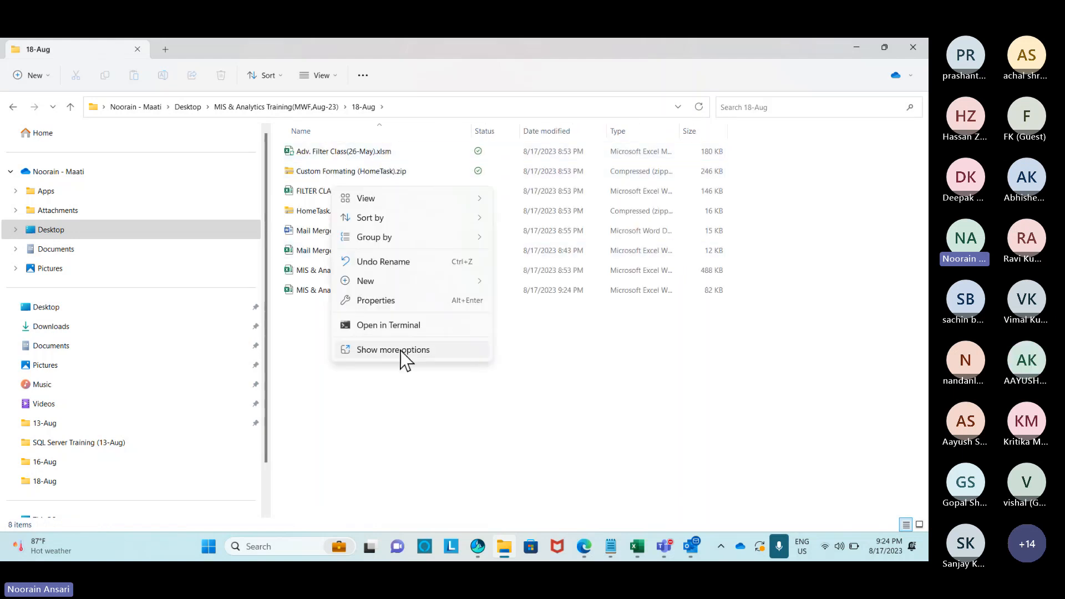
pyautogui.moveTo(476, 280)
pyautogui.click(533, 283)
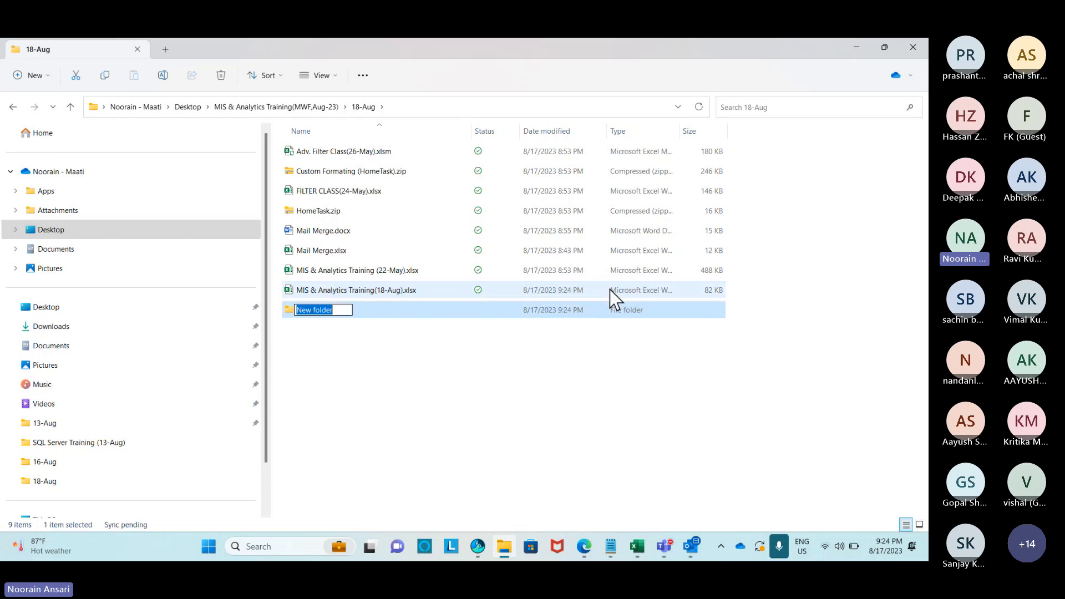
pyautogui.write('Last Class')
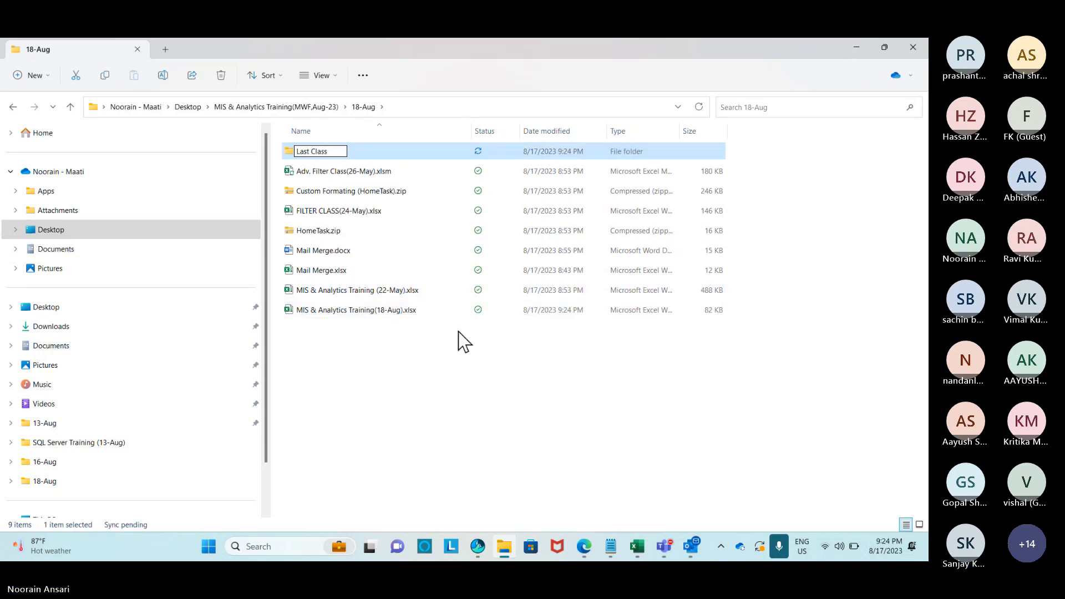
pyautogui.press('Return')
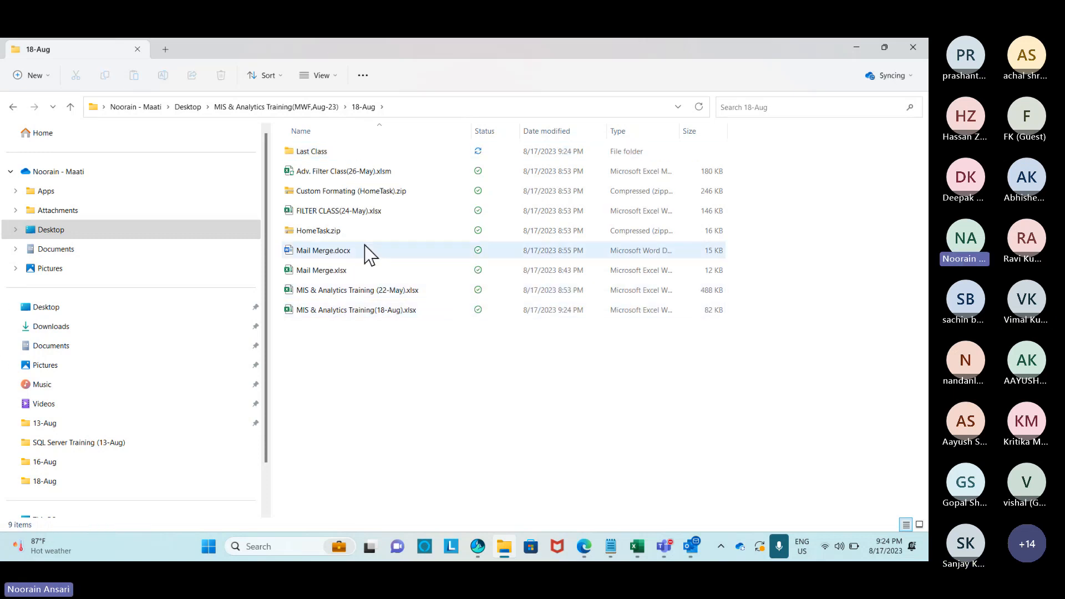
# Delete FILTER CLASS(24-May).xlsx and Adv. Filter Class(26-May).xlsm, and move Custom Formating (HomeTask).zip into Last Class.
pyautogui.click(358, 211)
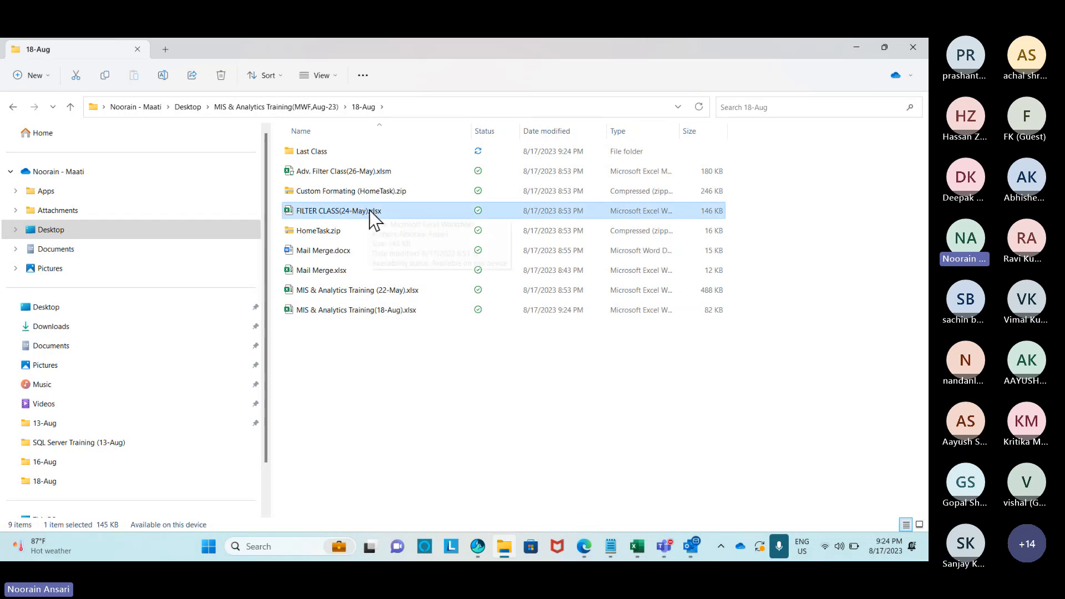
pyautogui.press('Delete')
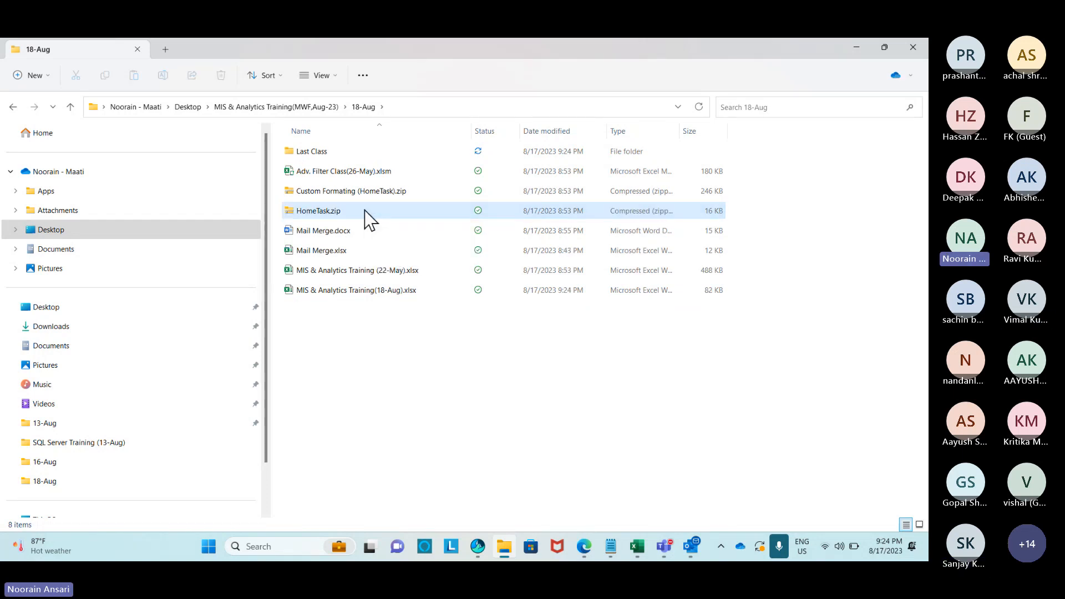
pyautogui.click(358, 174)
pyautogui.press('Delete')
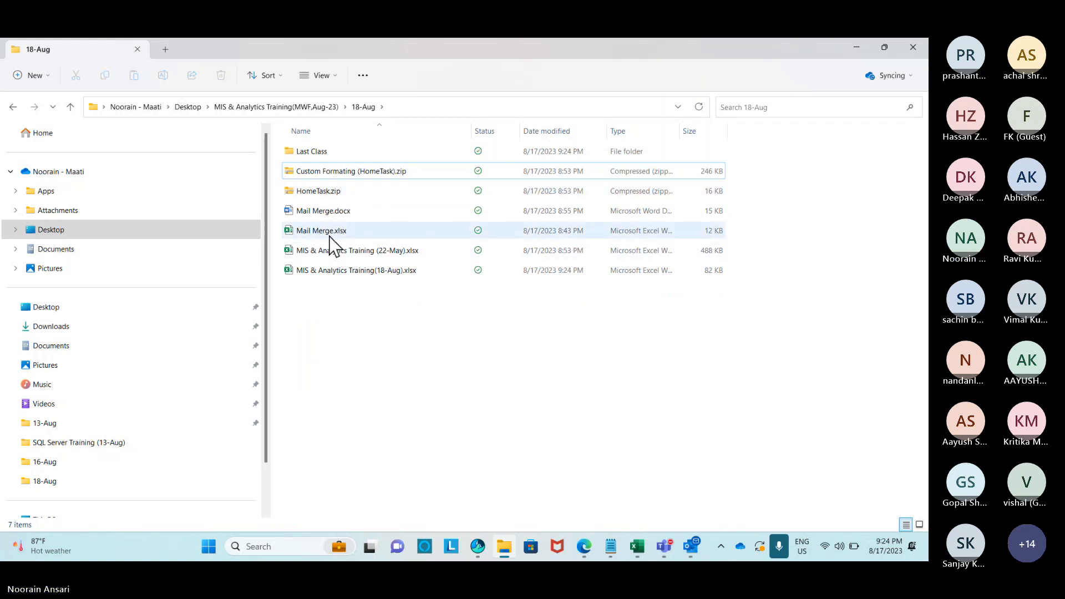
pyautogui.click(336, 174)
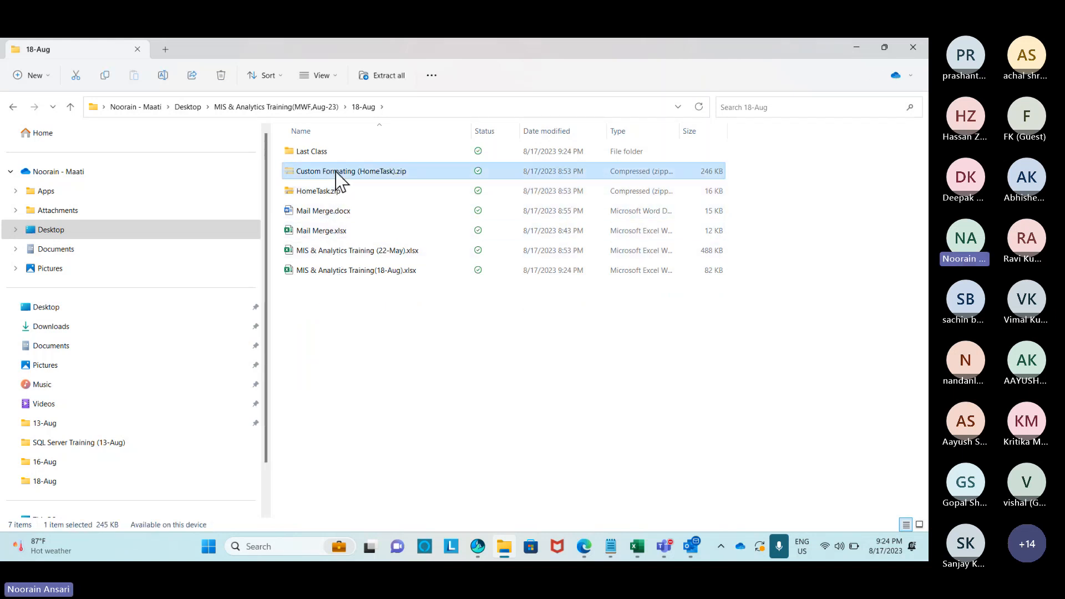
pyautogui.doubleClick(314, 152)
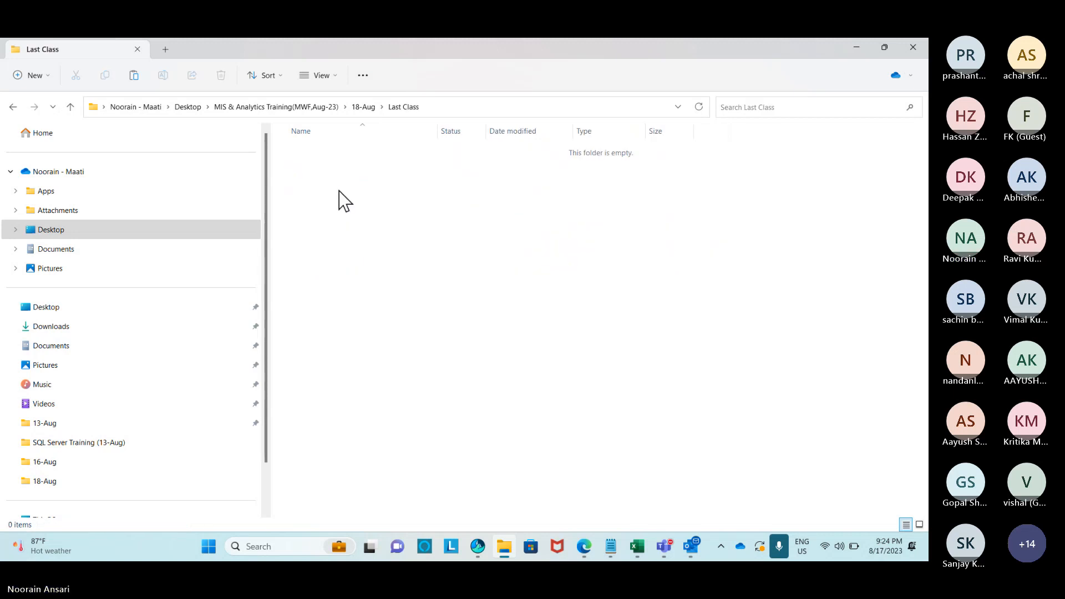
pyautogui.hotkey('ctrl', 'v')
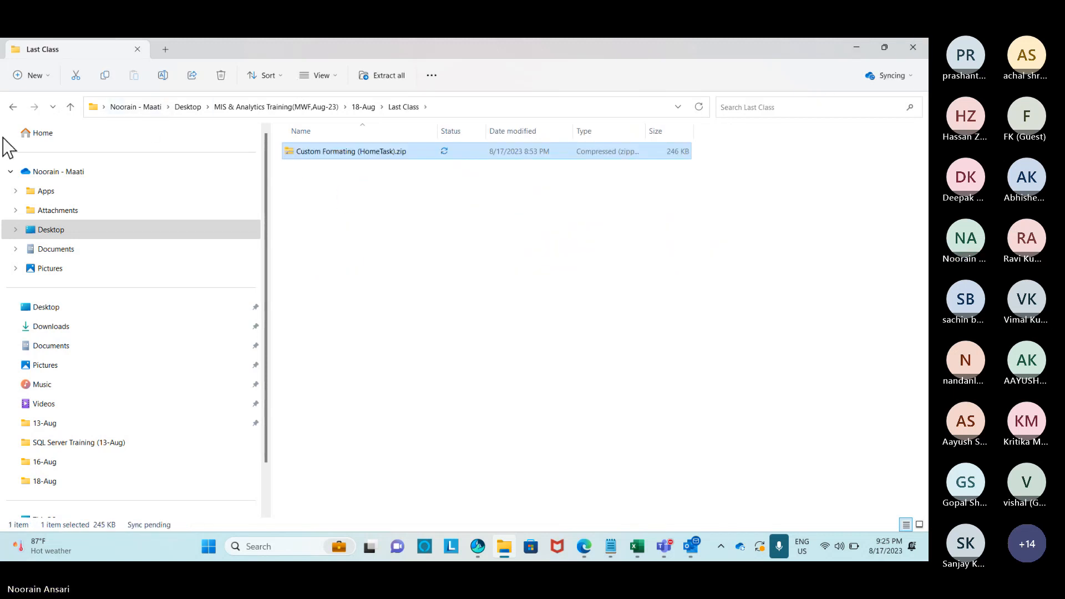
# Delete HomeTask.zip and move MIS & Analytics Training (22-May).xlsx into Last Class.
pyautogui.click(13, 106)
pyautogui.click(402, 178)
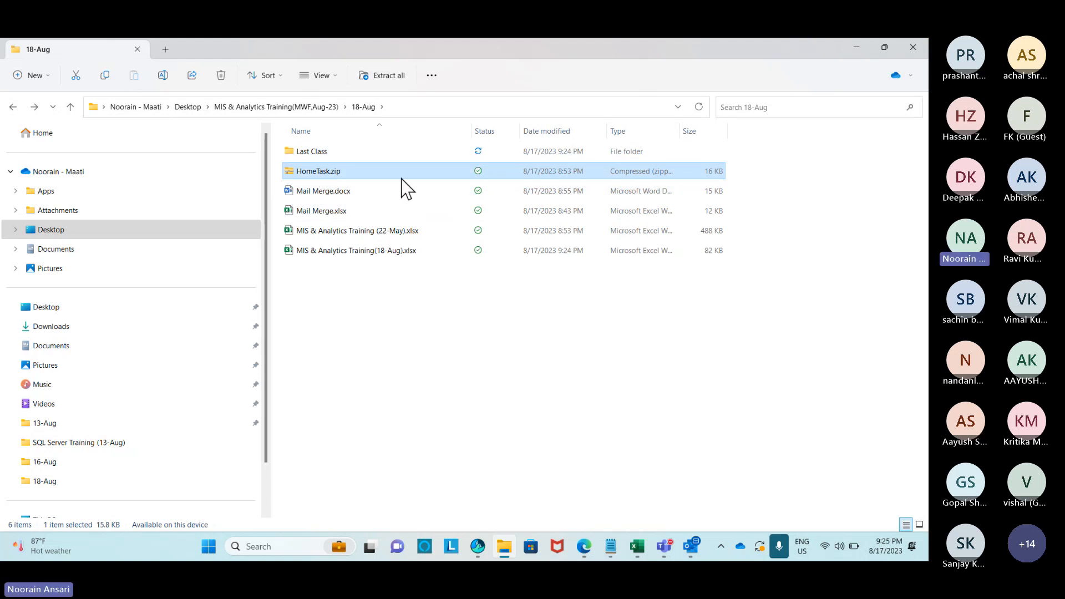
pyautogui.press('Delete')
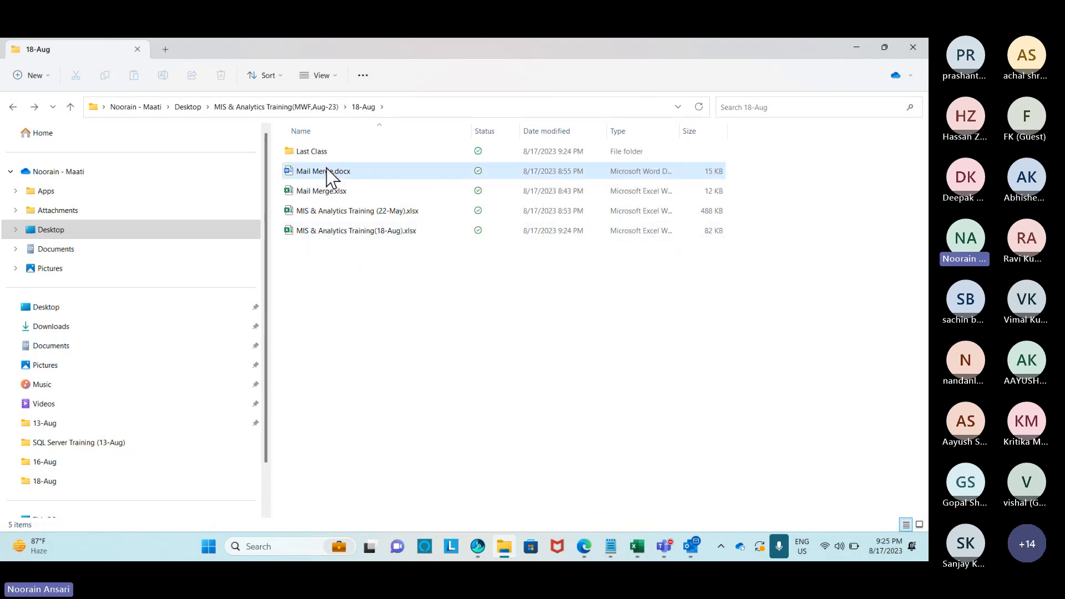
pyautogui.click(369, 214)
pyautogui.doubleClick(302, 152)
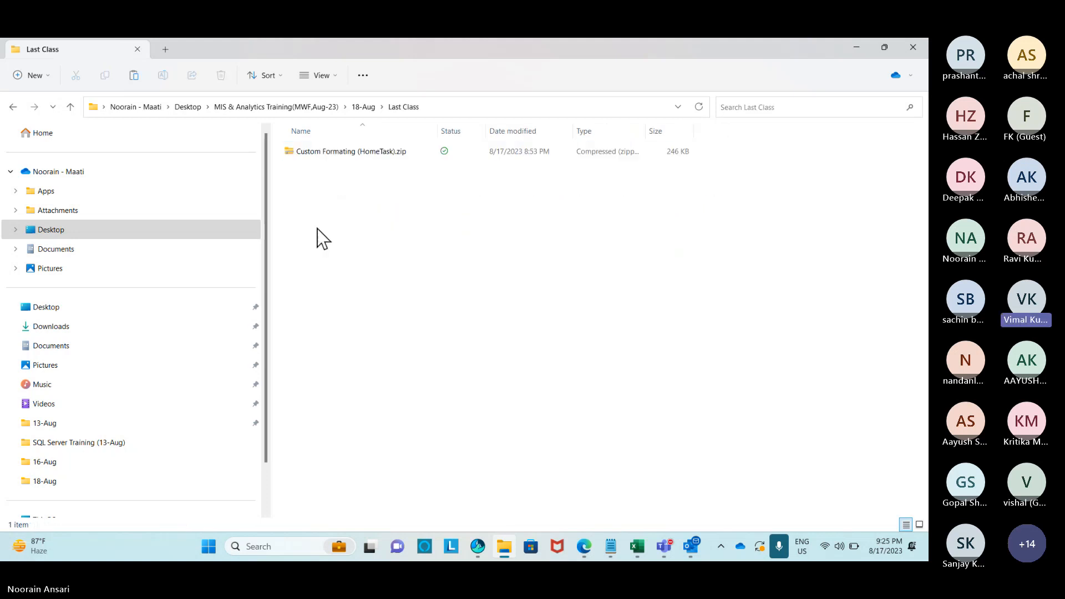
pyautogui.hotkey('ctrl', 'v')
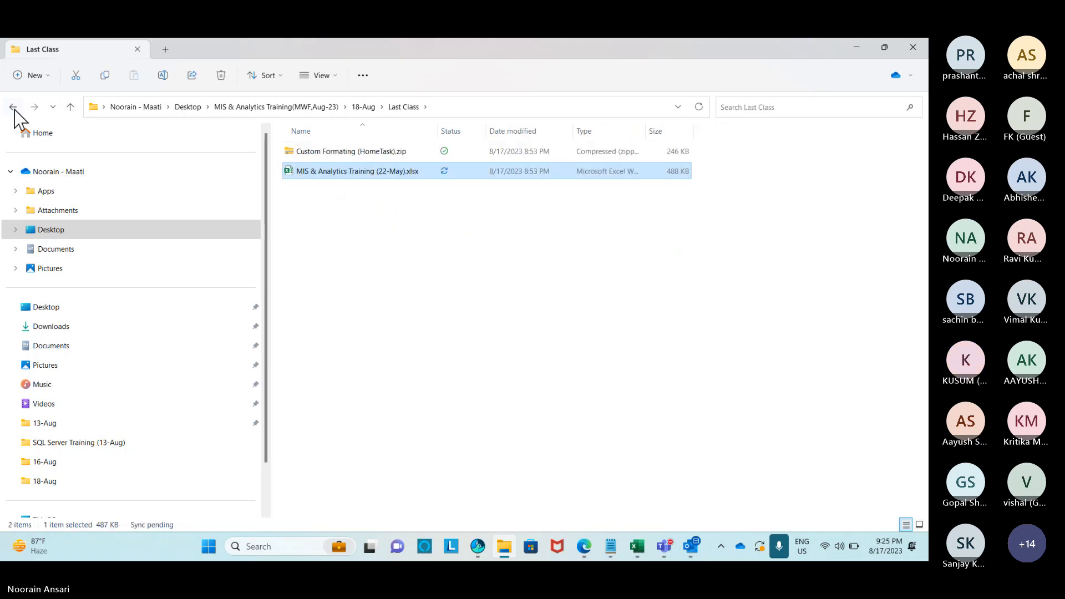
pyautogui.click(13, 107)
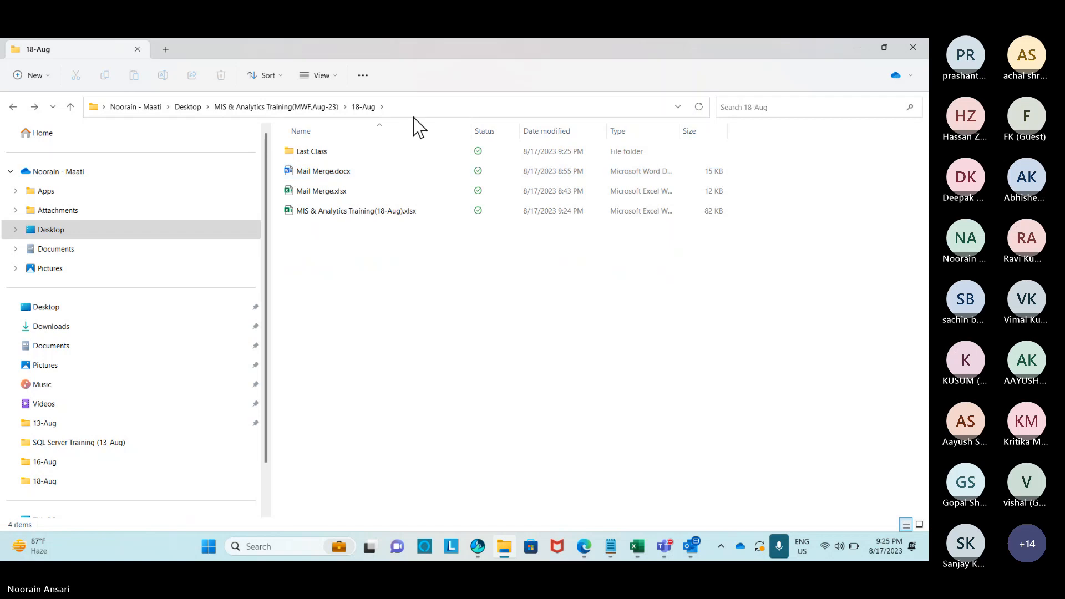
# Close File Explorer, return to the Teams meeting, and choose Stop recording.
pyautogui.click(913, 47)
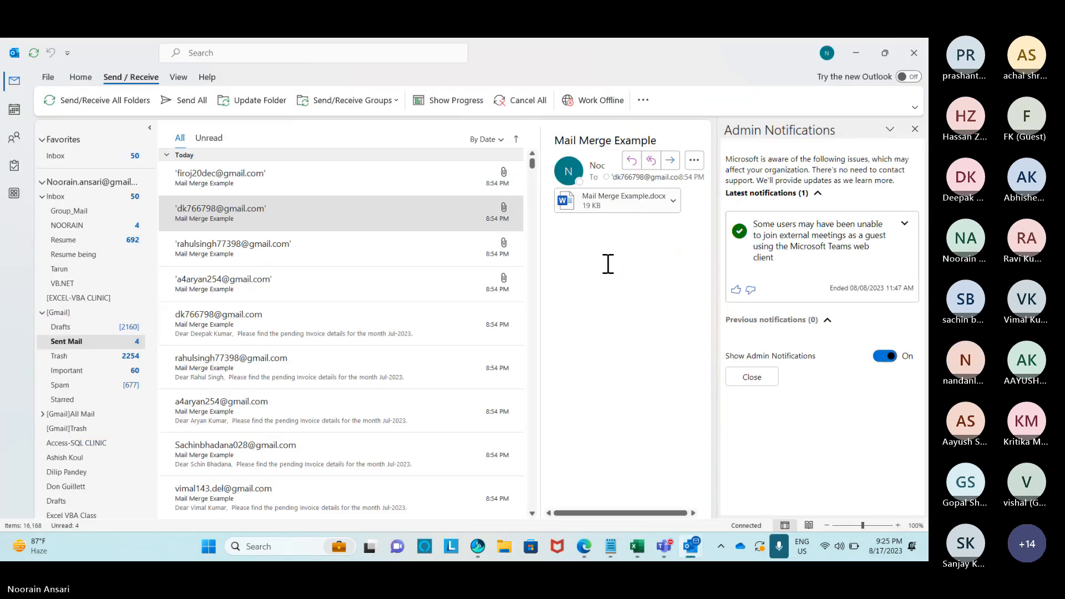
pyautogui.hotkey('alt', 'Tab')
pyautogui.hotkey('alt', 'Tab')
pyautogui.hotkey('alt', 'Tab')
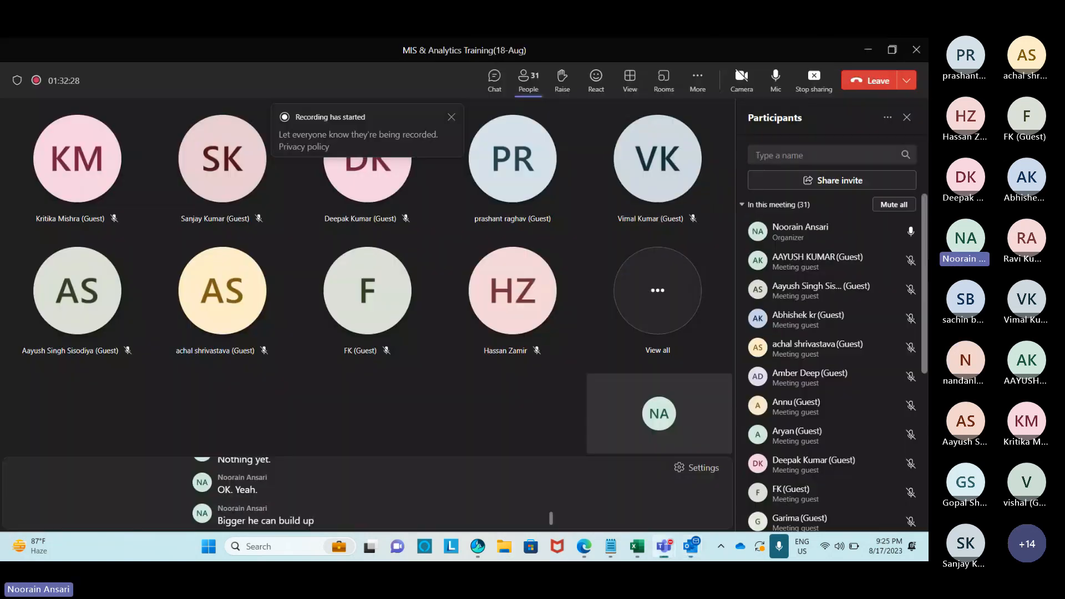
pyautogui.click(698, 83)
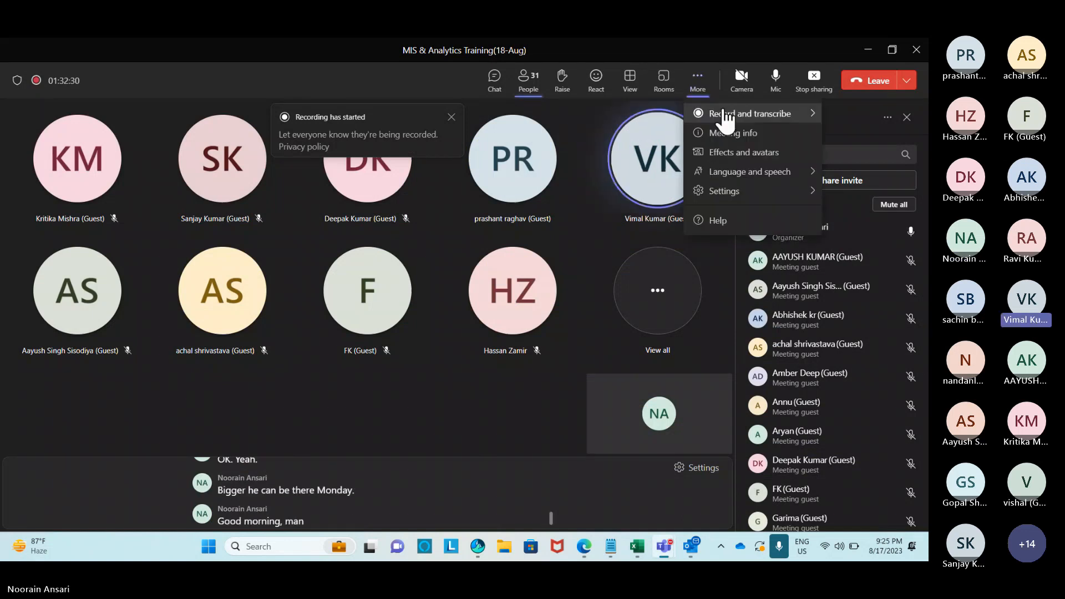
pyautogui.moveTo(725, 116)
pyautogui.click(587, 126)
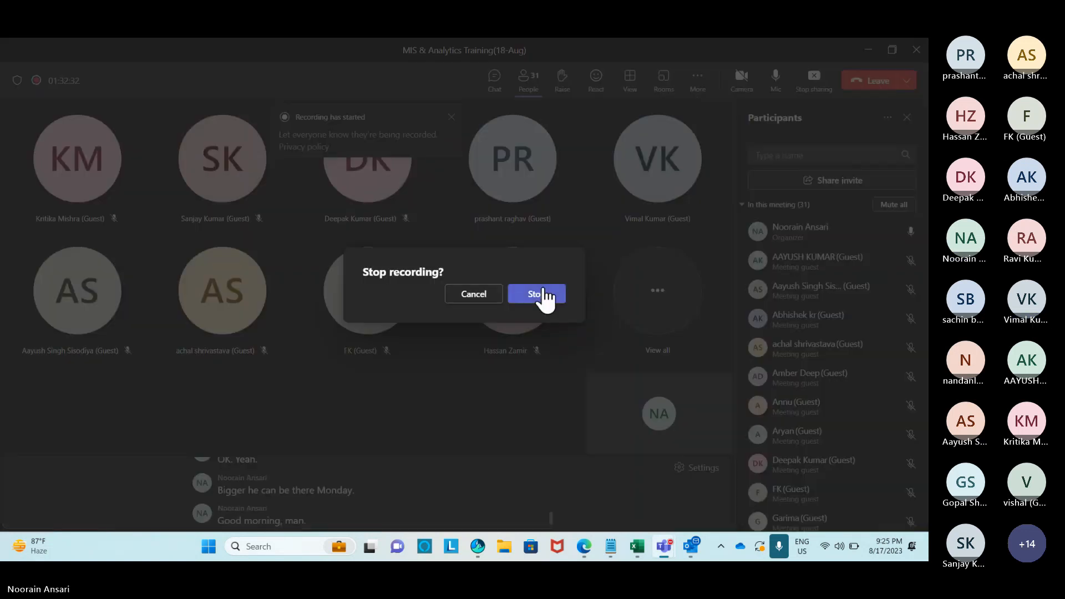